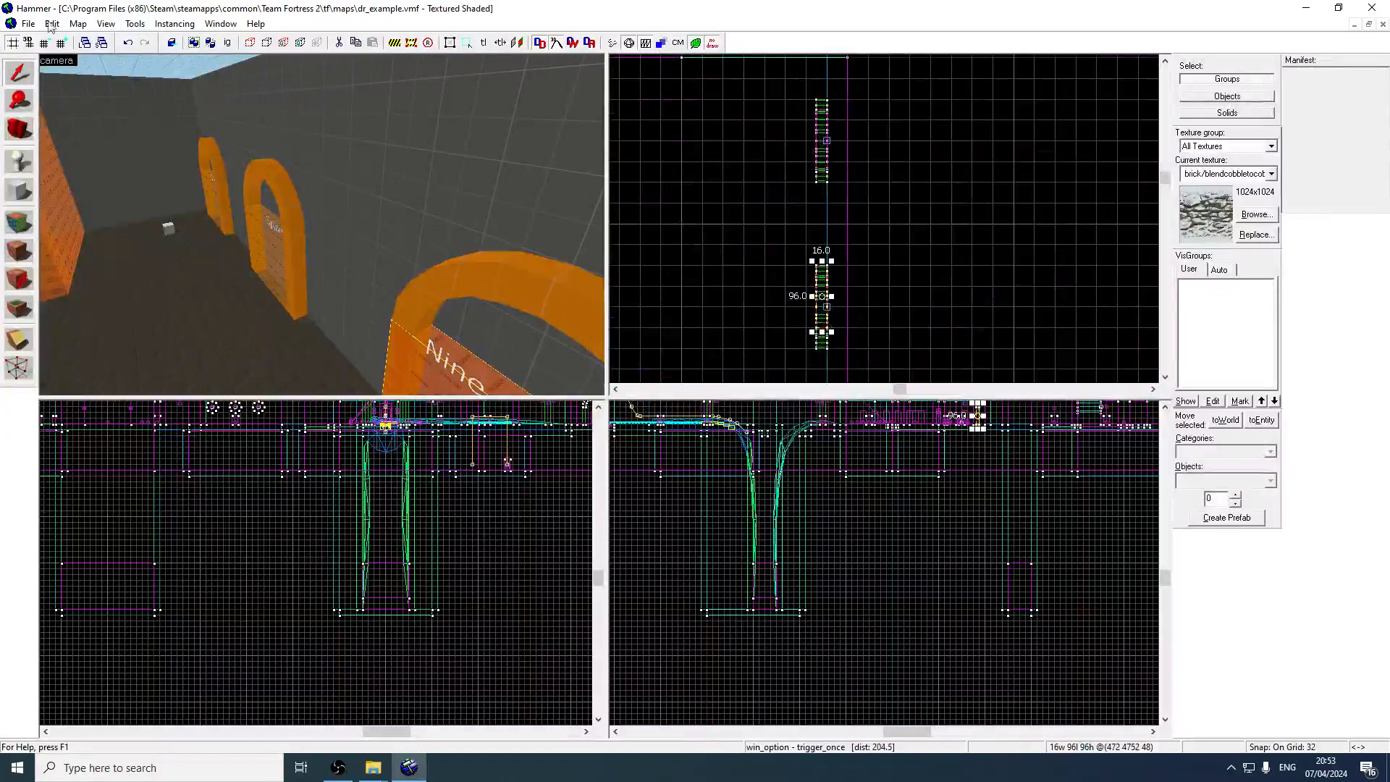
Using a 16-unit grid, move the win_option trigger at the Nine Square door to y 4736 and check its properties and flags
scroll(827, 320, "up", 5)
left_click_drag(833, 303, 833, 304)
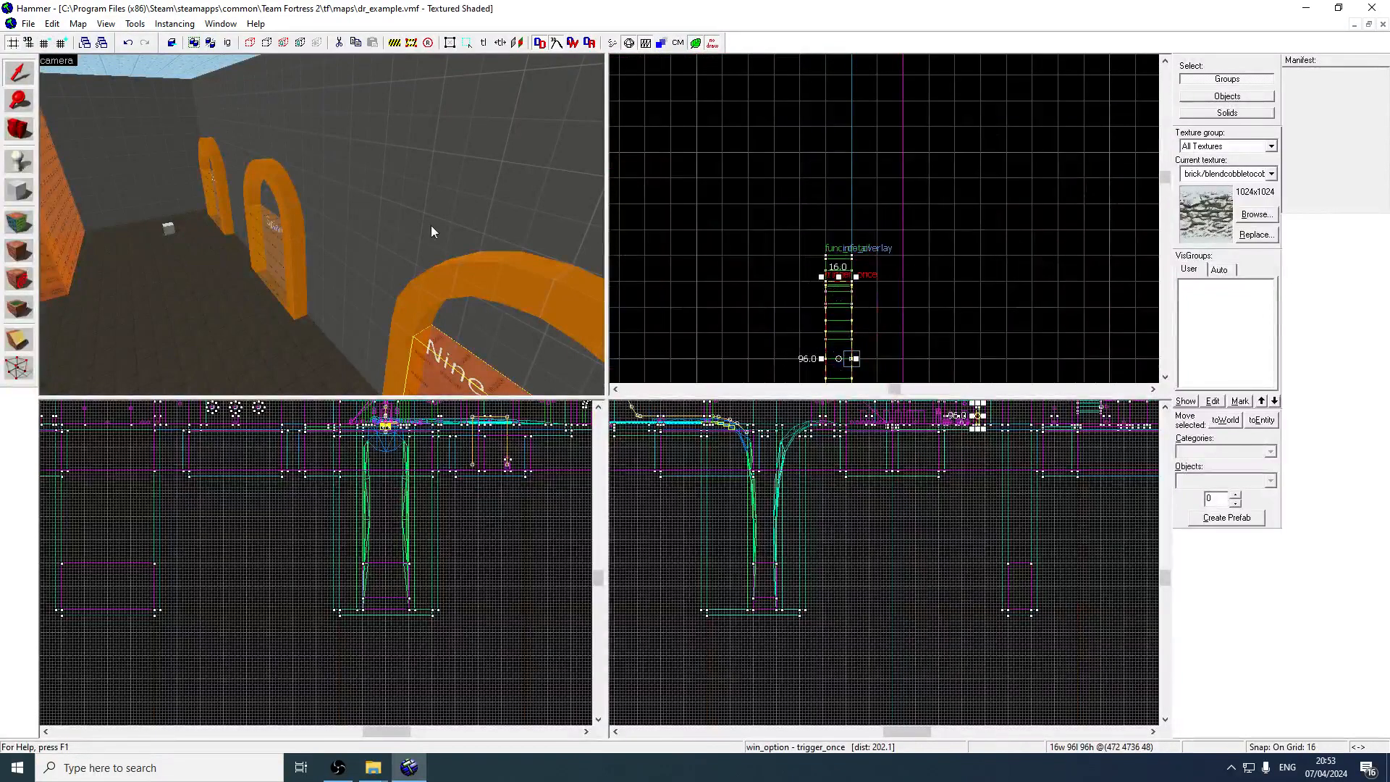
key("z")
key("z")
double_click(299, 264)
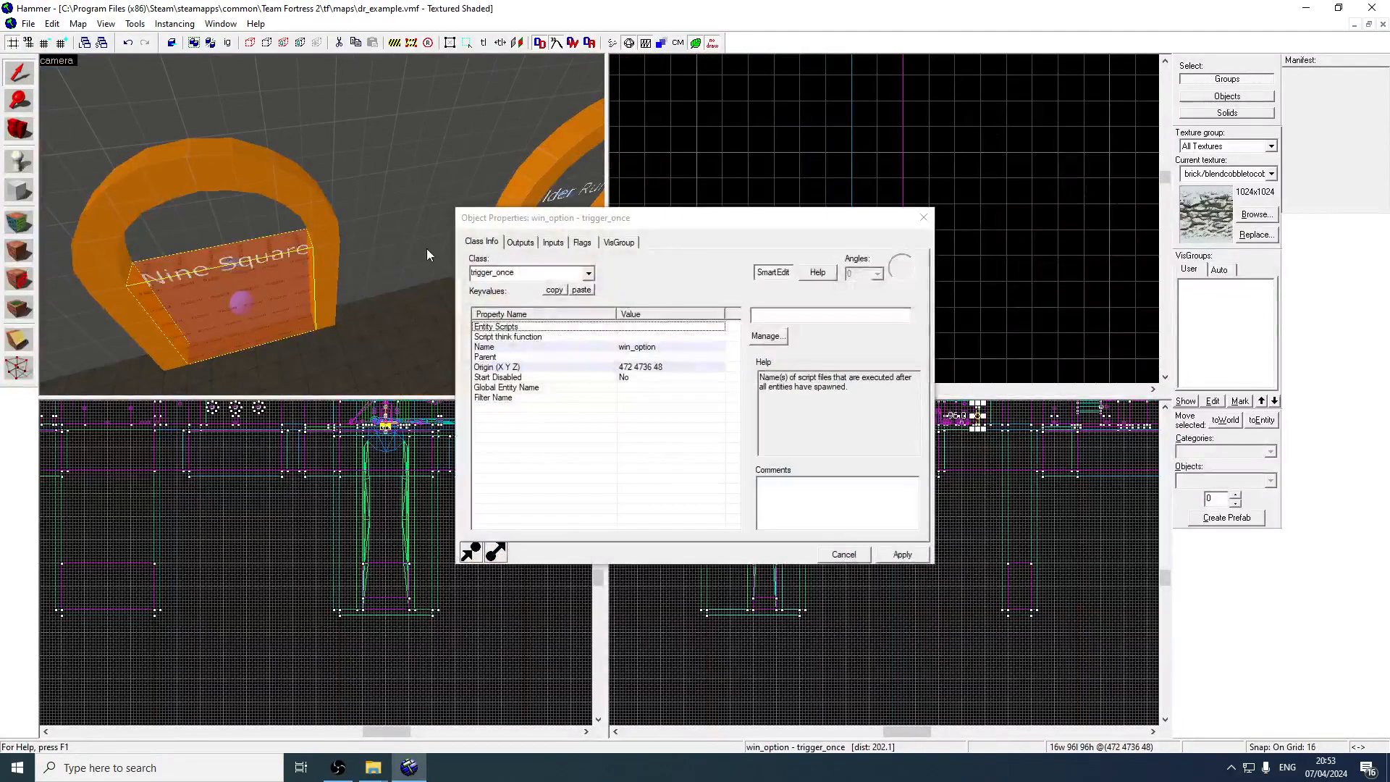
left_click(582, 243)
left_click(914, 220)
Set the grid to 128 units and pick the dev/dev_blendmeasure texture from the outside wall of the existing room
key("z")
key("w")
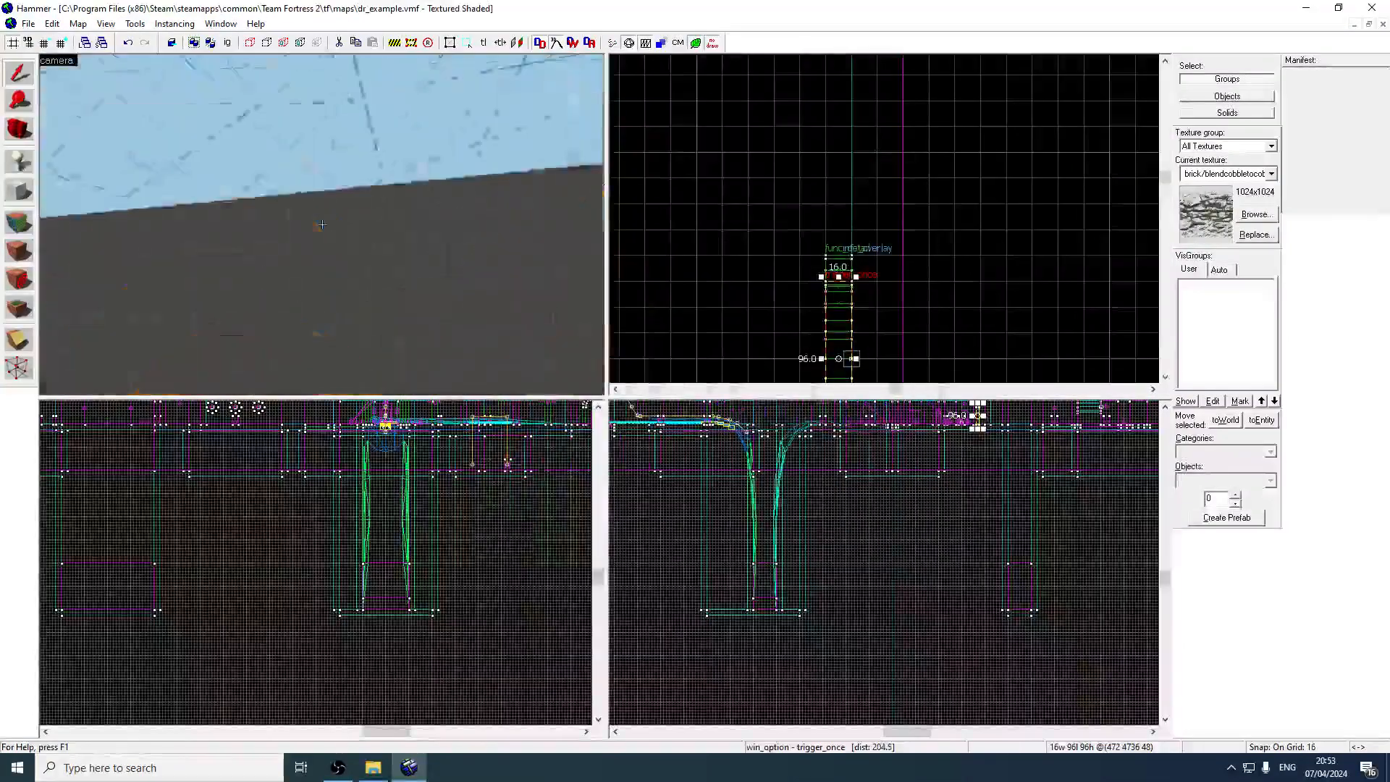
key("z")
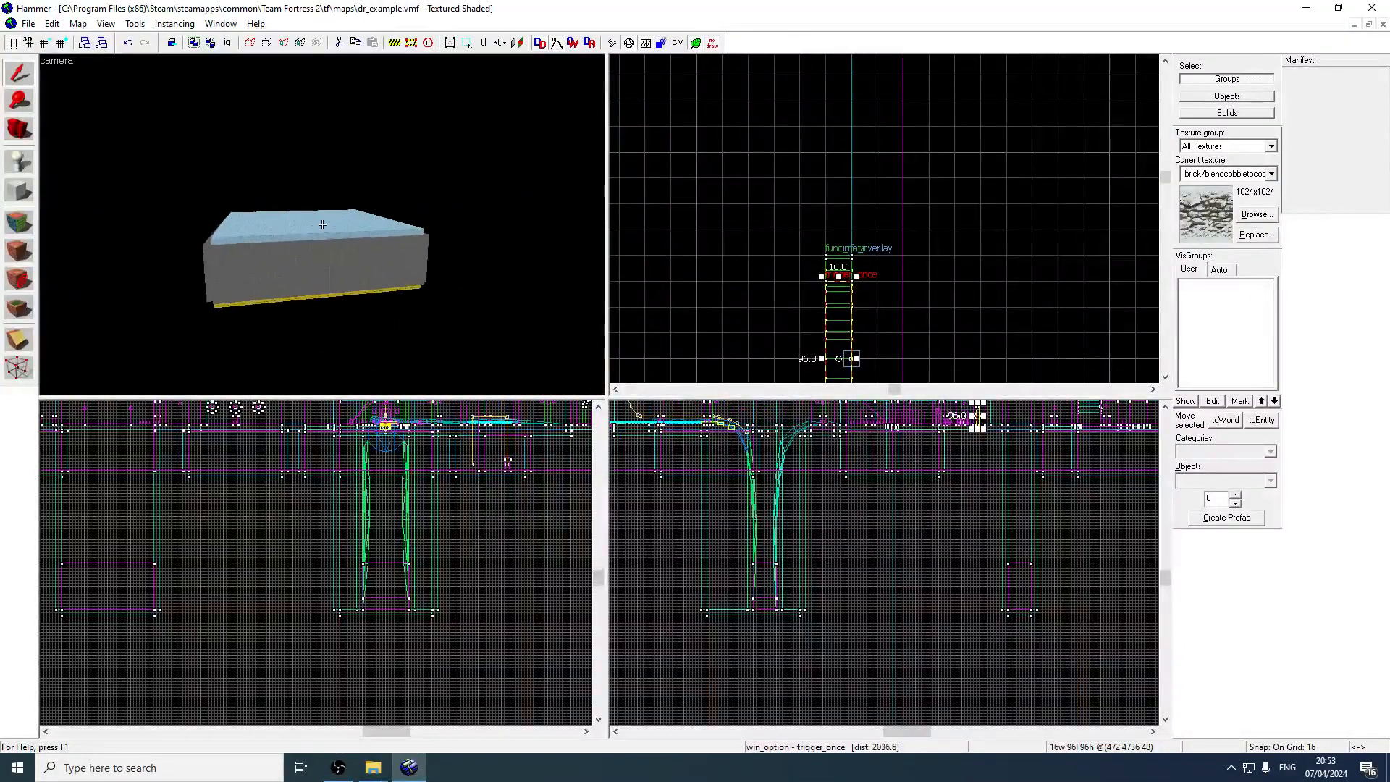
left_click(22, 196)
scroll(835, 188, "down", 8)
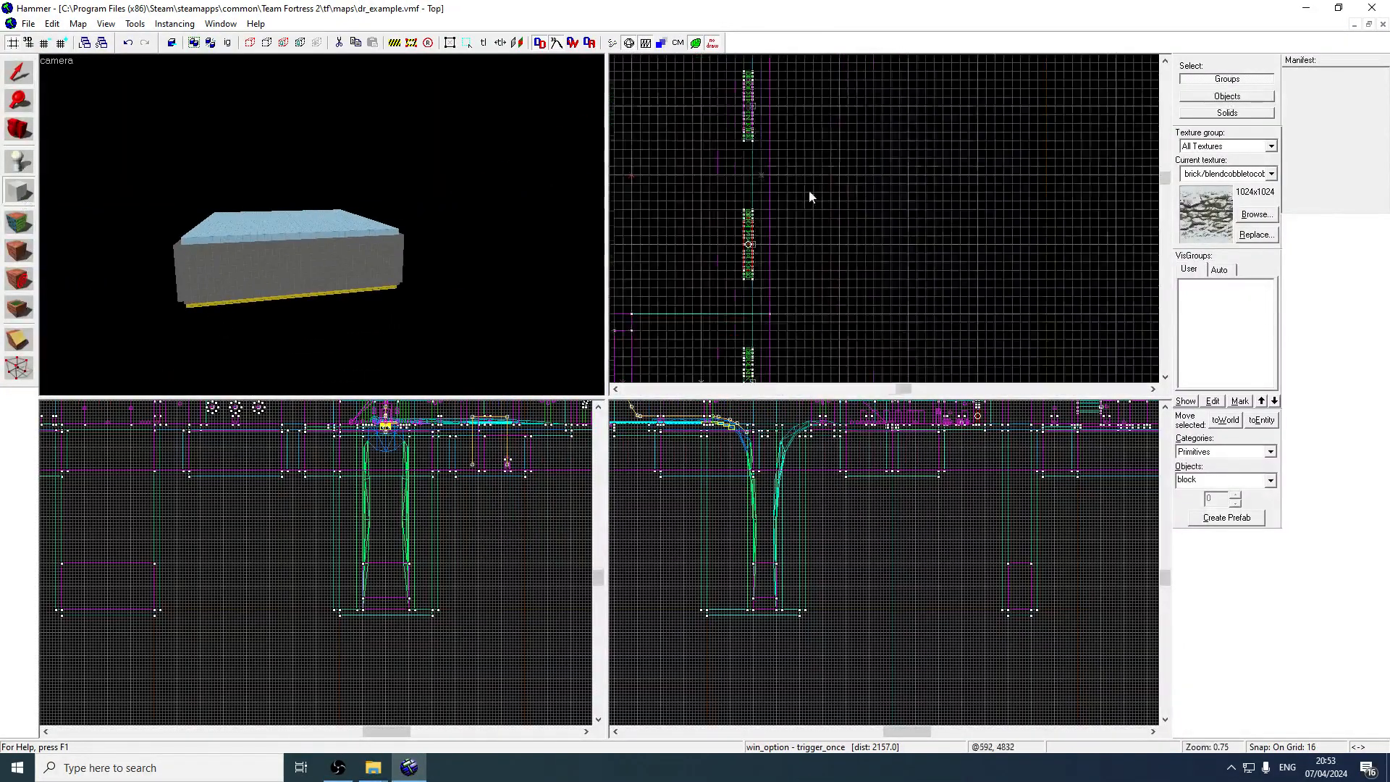
scroll(834, 197, "up", 6)
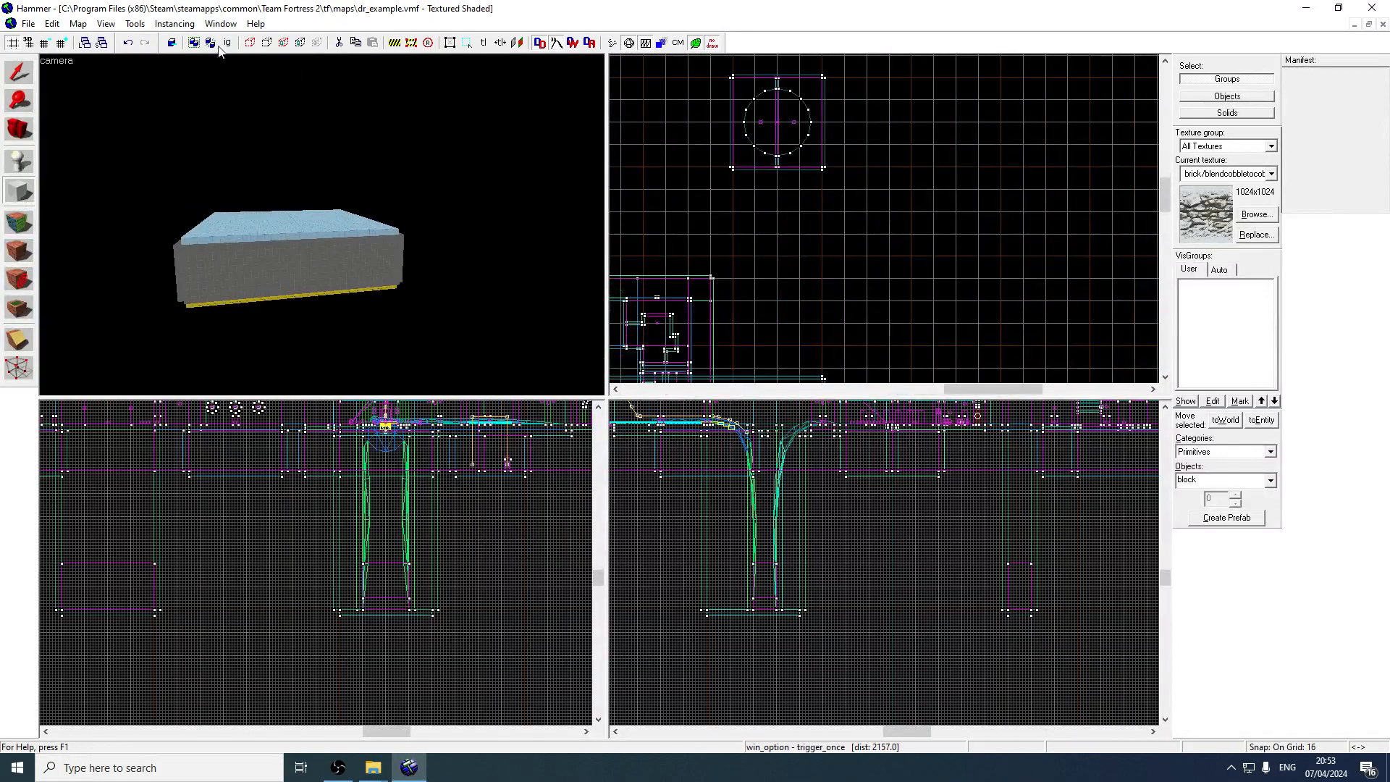
left_click(63, 42)
left_click(63, 43)
left_click(63, 43)
scroll(958, 193, "down", 3)
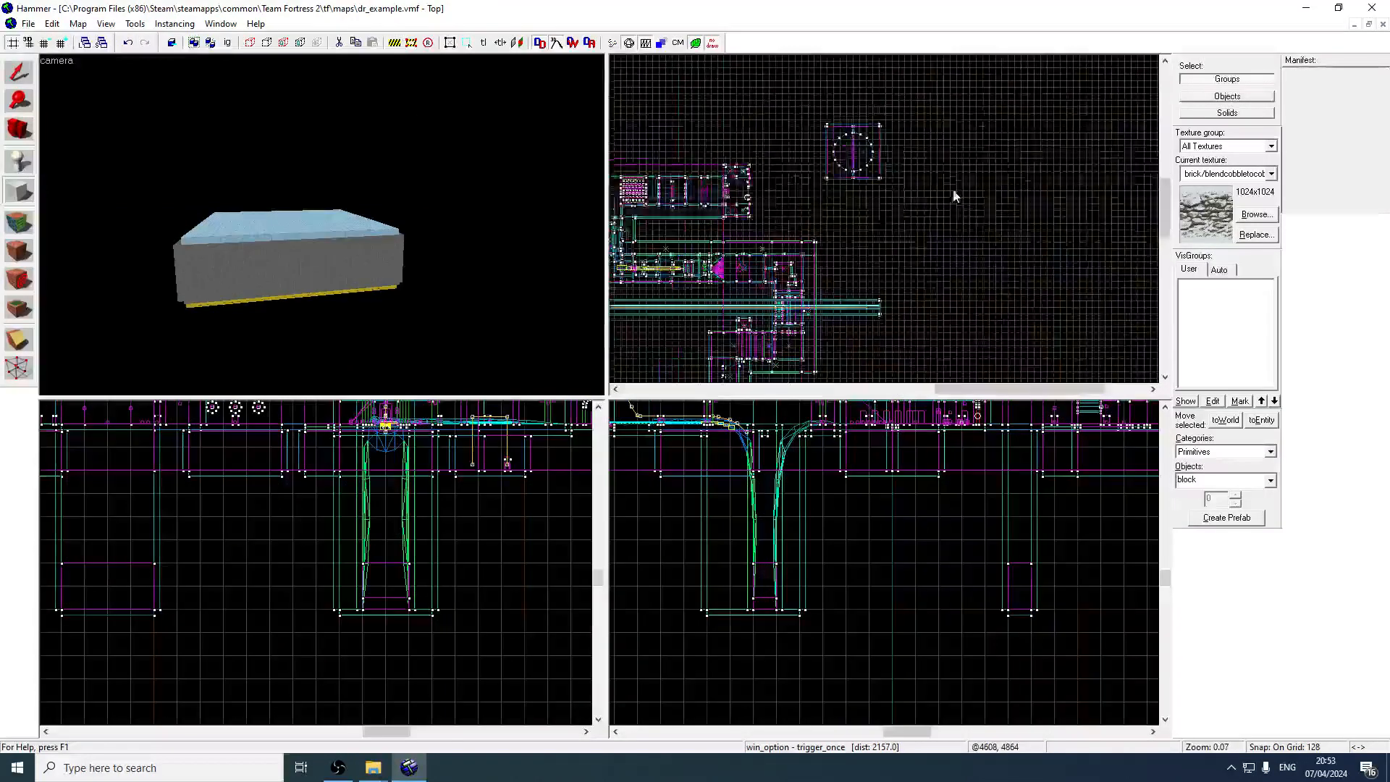
left_click(19, 223)
left_click(191, 273)
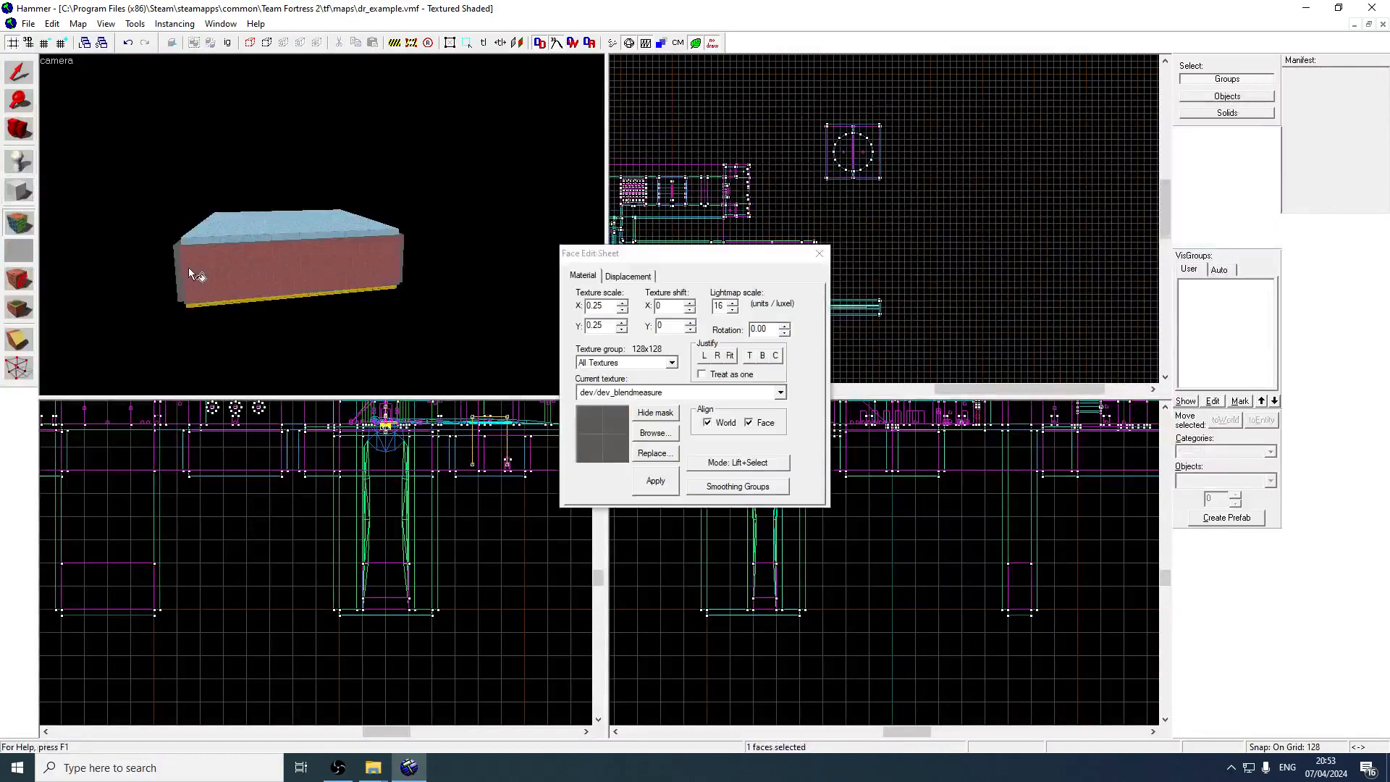
Create a 1024 × 1024 × 1280 block in the empty space beside the circular room
left_click(26, 194)
left_click_drag(982, 183, 886, 239)
scroll(1039, 219, "up", 1)
scroll(932, 559, "down", 2)
scroll(932, 557, "down", 5)
scroll(917, 568, "up", 7)
mouse_move(891, 508)
left_mouse_down()
mouse_move(897, 653)
mouse_move(906, 513)
left_mouse_up()
scroll(906, 514, "down", 3)
left_click_drag(887, 565, 887, 668)
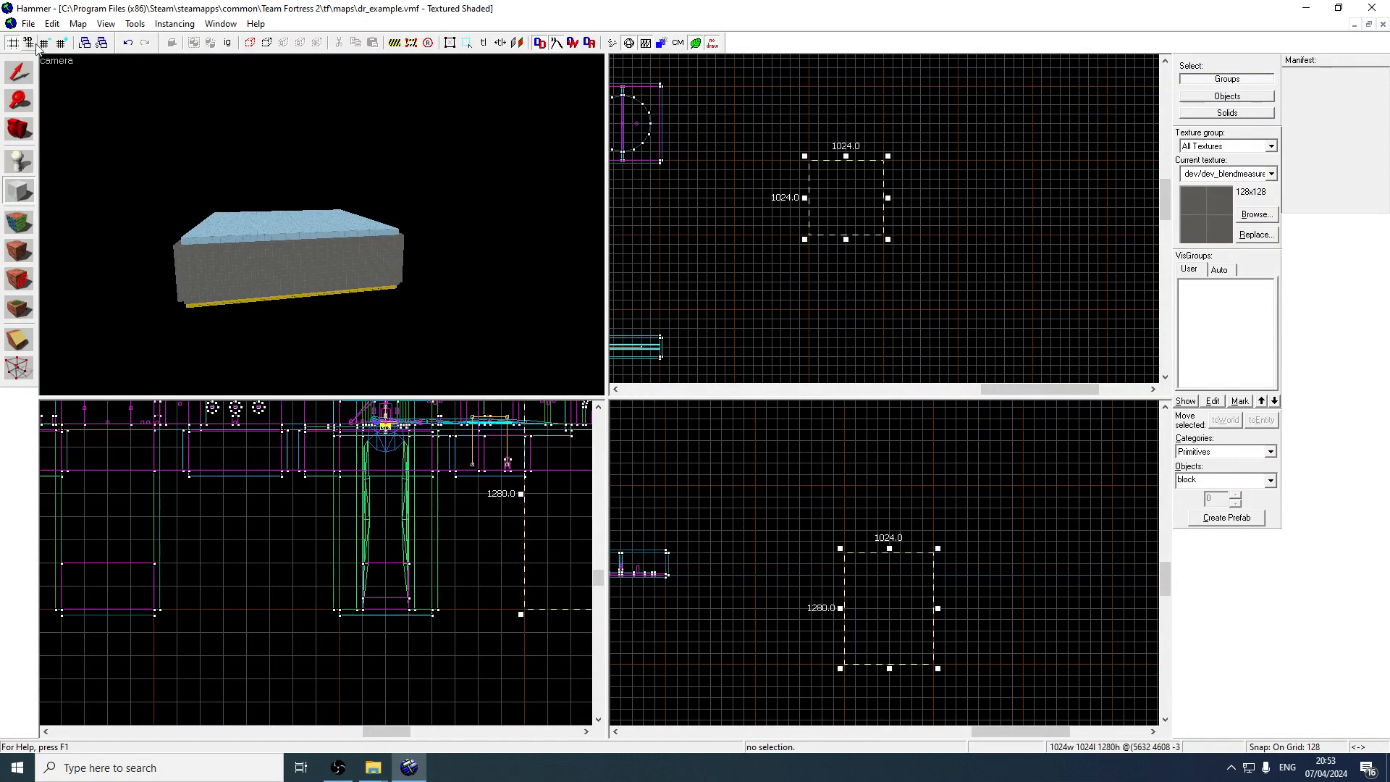
key("Return")
Hollow the new block outward with 32-unit walls and ungroup it into separate brushes
left_click(148, 26)
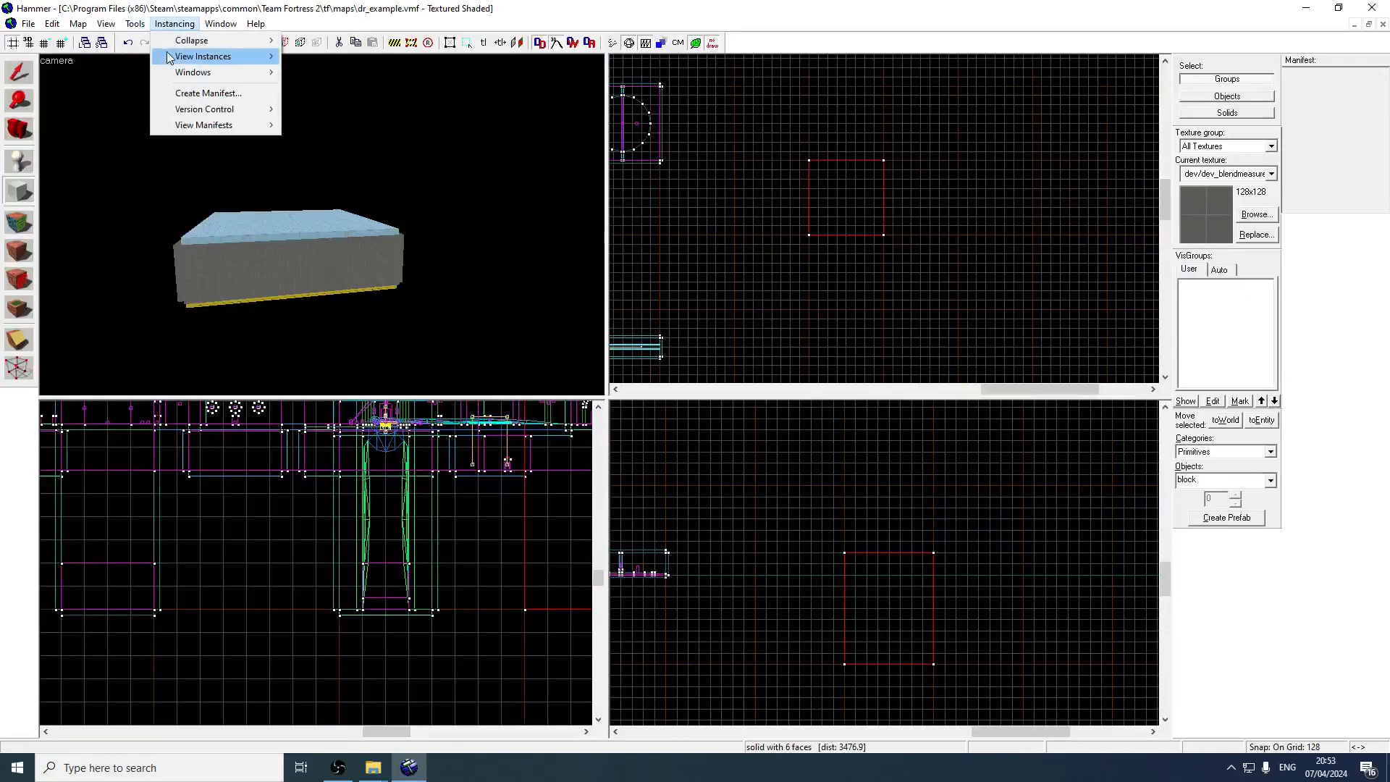
left_click(181, 56)
key("Return")
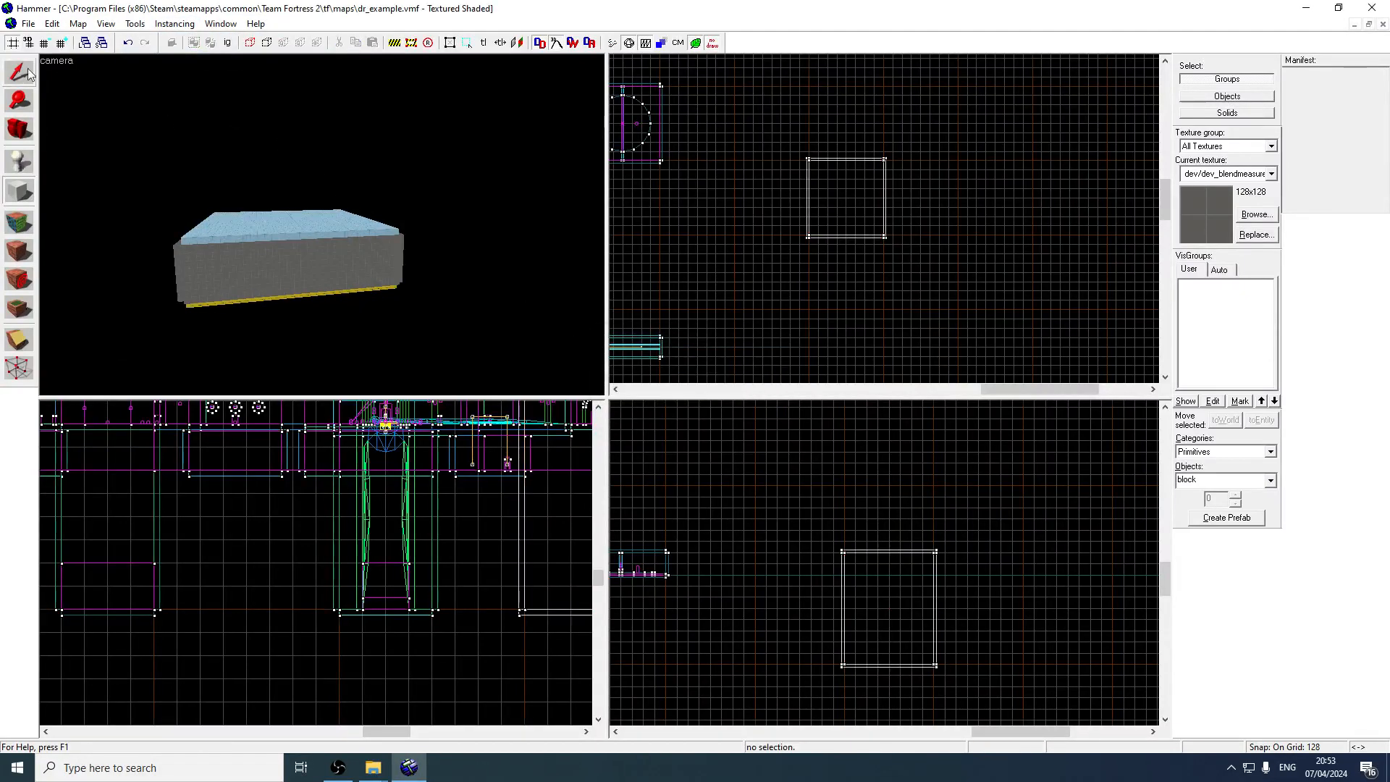
left_click(25, 73)
key("z")
left_click(323, 224)
key("z")
scroll(904, 595, "up", 2)
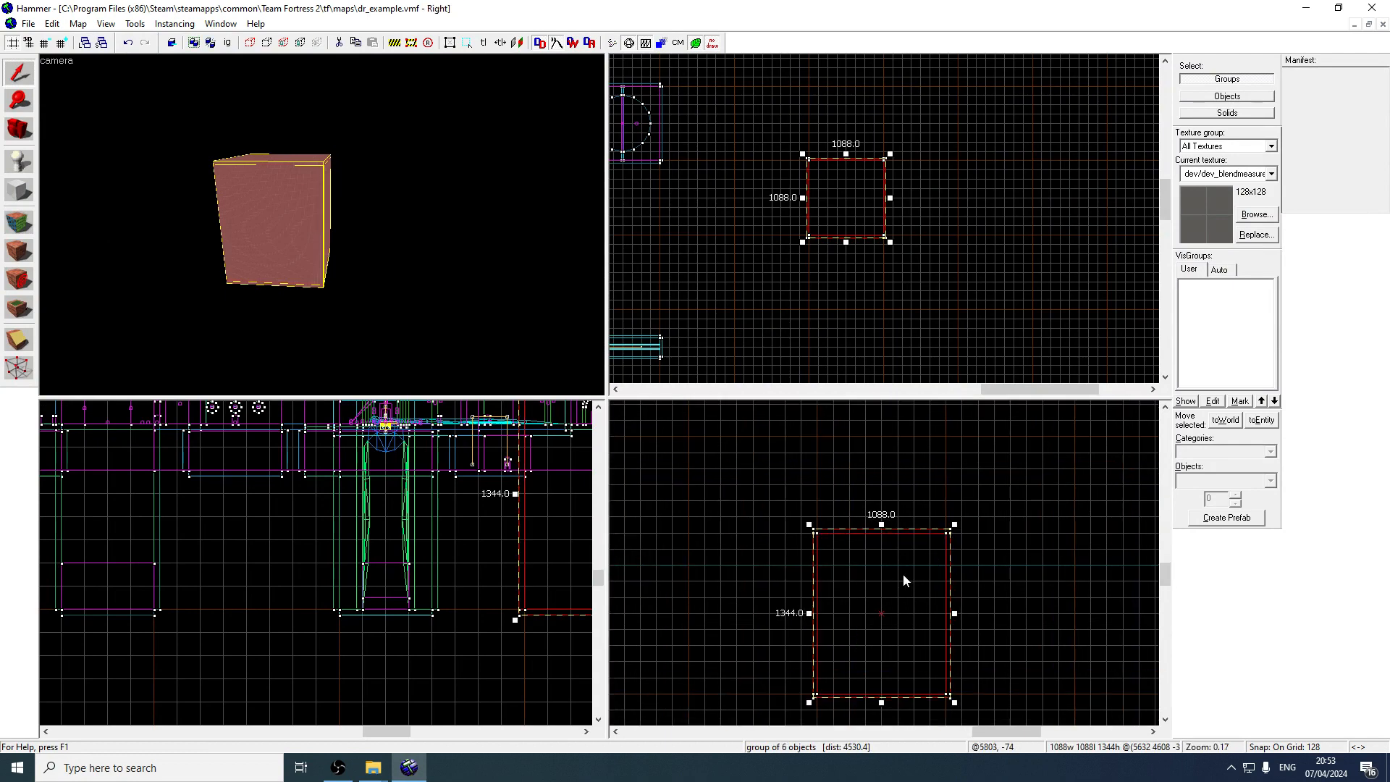
left_click(259, 213)
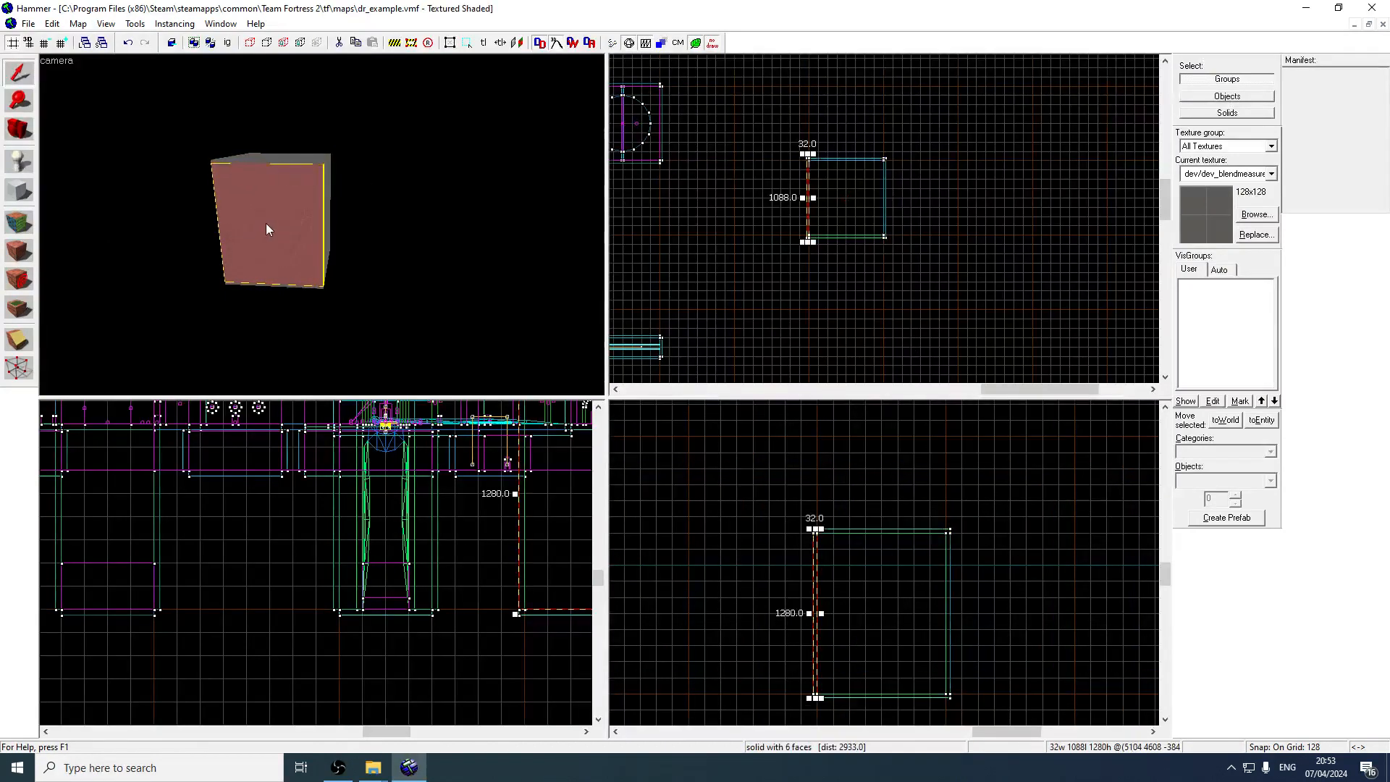
Lengthen the floor brush of the hollow room to 1568 units in the positive X direction
key("w")
key("z")
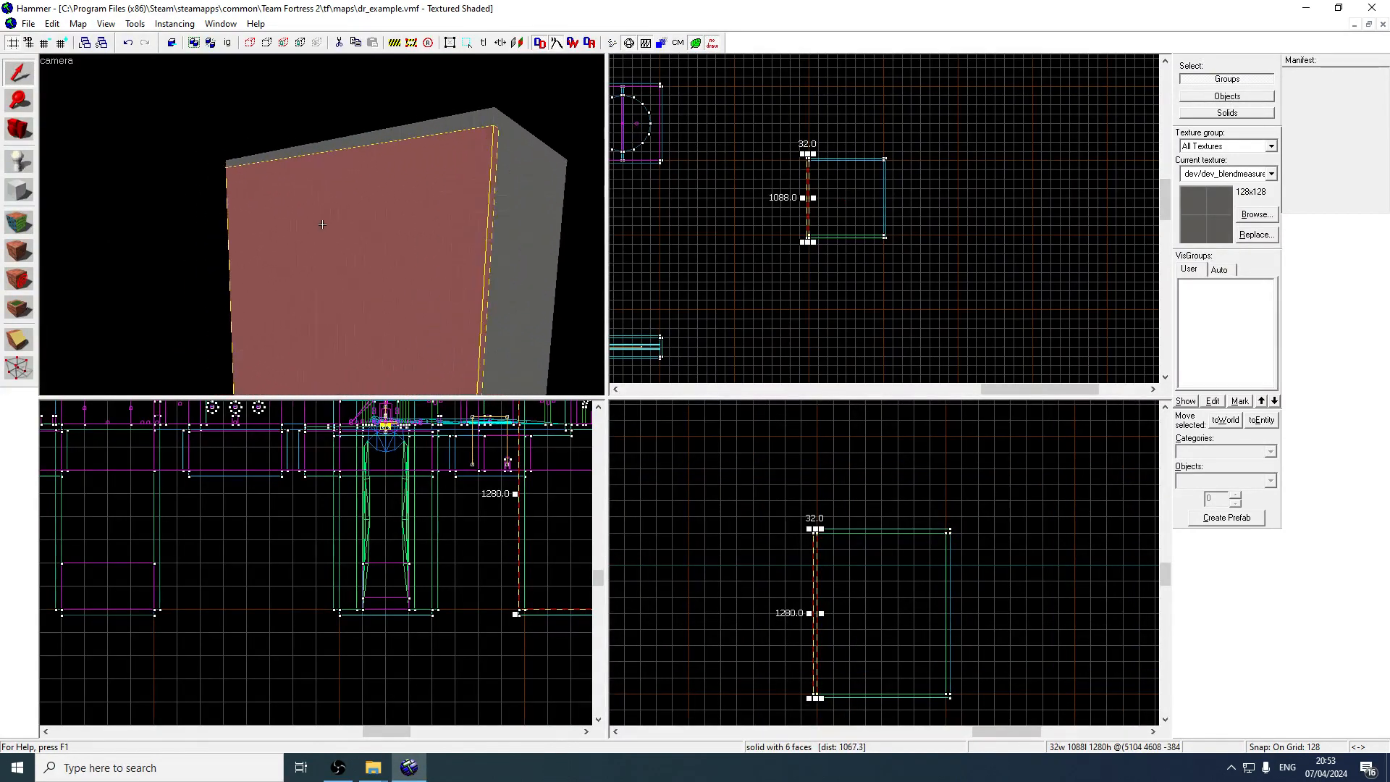
key("z")
left_click(323, 224)
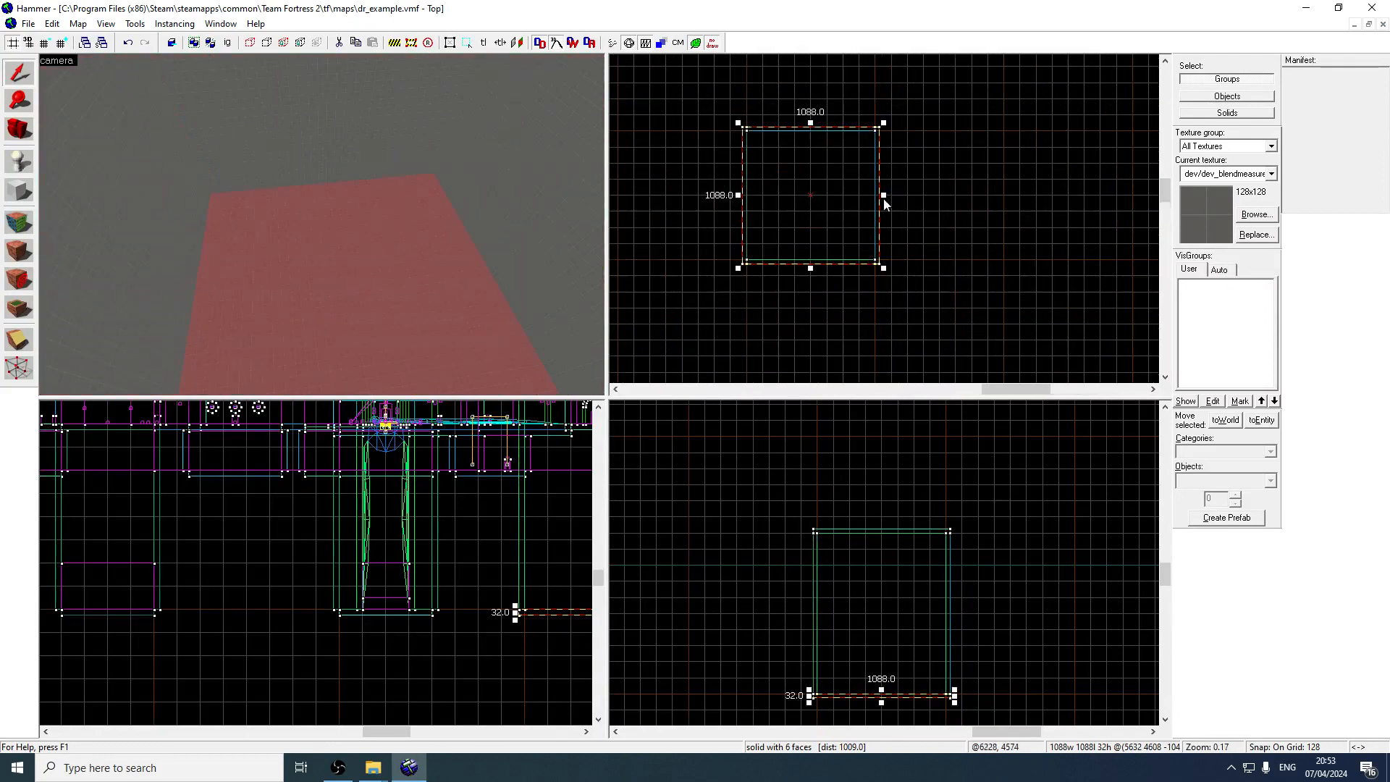
left_click(881, 196)
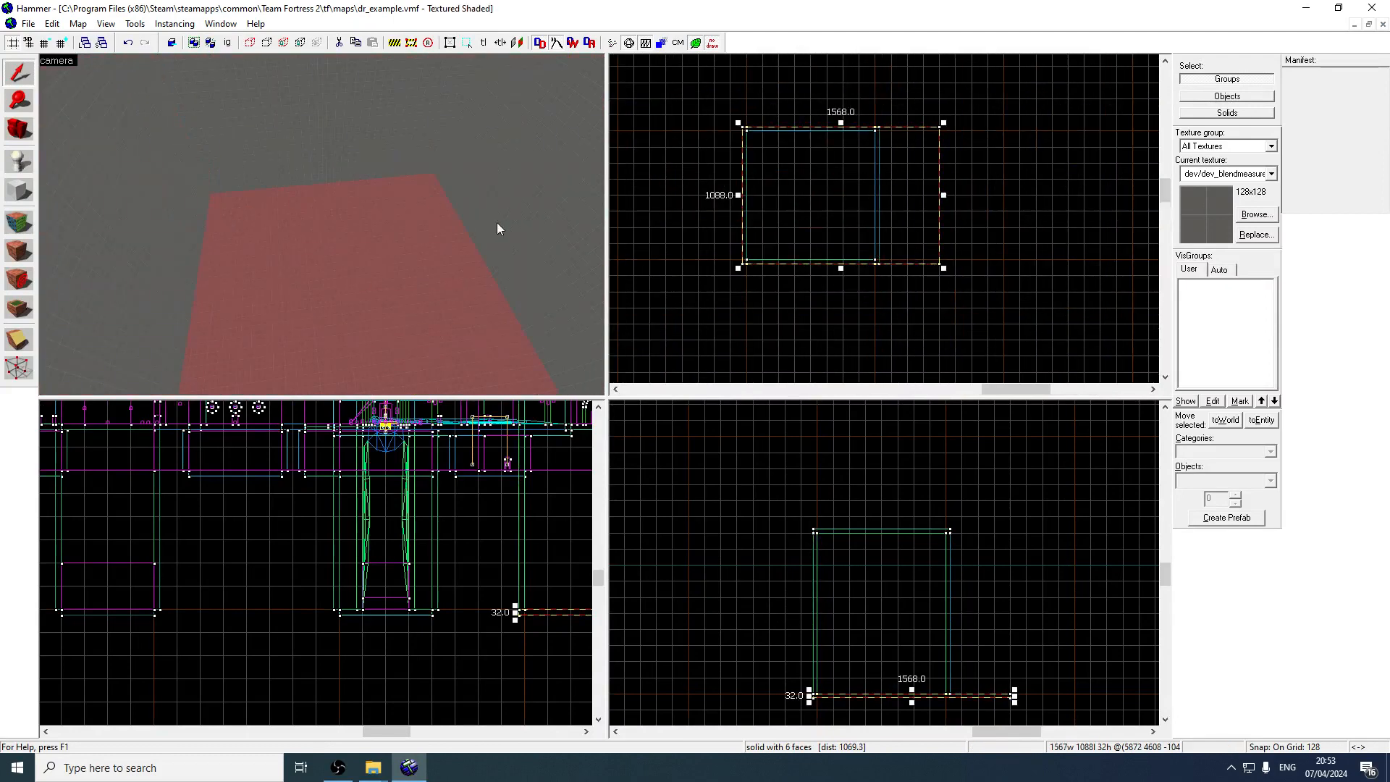
Move the end wall out to x 6672 at the extended floor's edge, refining the grid to 32 units
left_click_drag(877, 139, 949, 140)
scroll(949, 140, "up", 2)
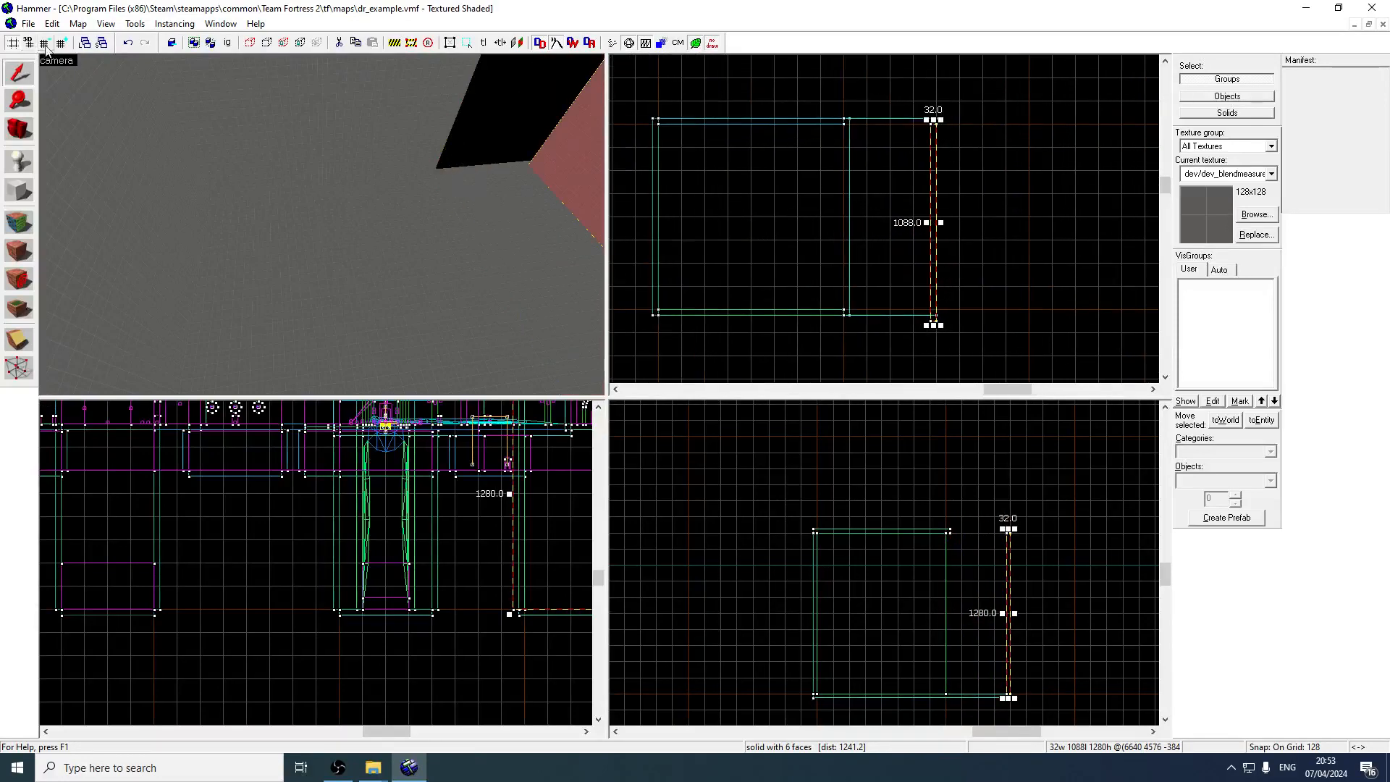
left_click(45, 45)
left_click(45, 45)
scroll(979, 165, "up", 2)
left_click_drag(912, 121, 921, 120)
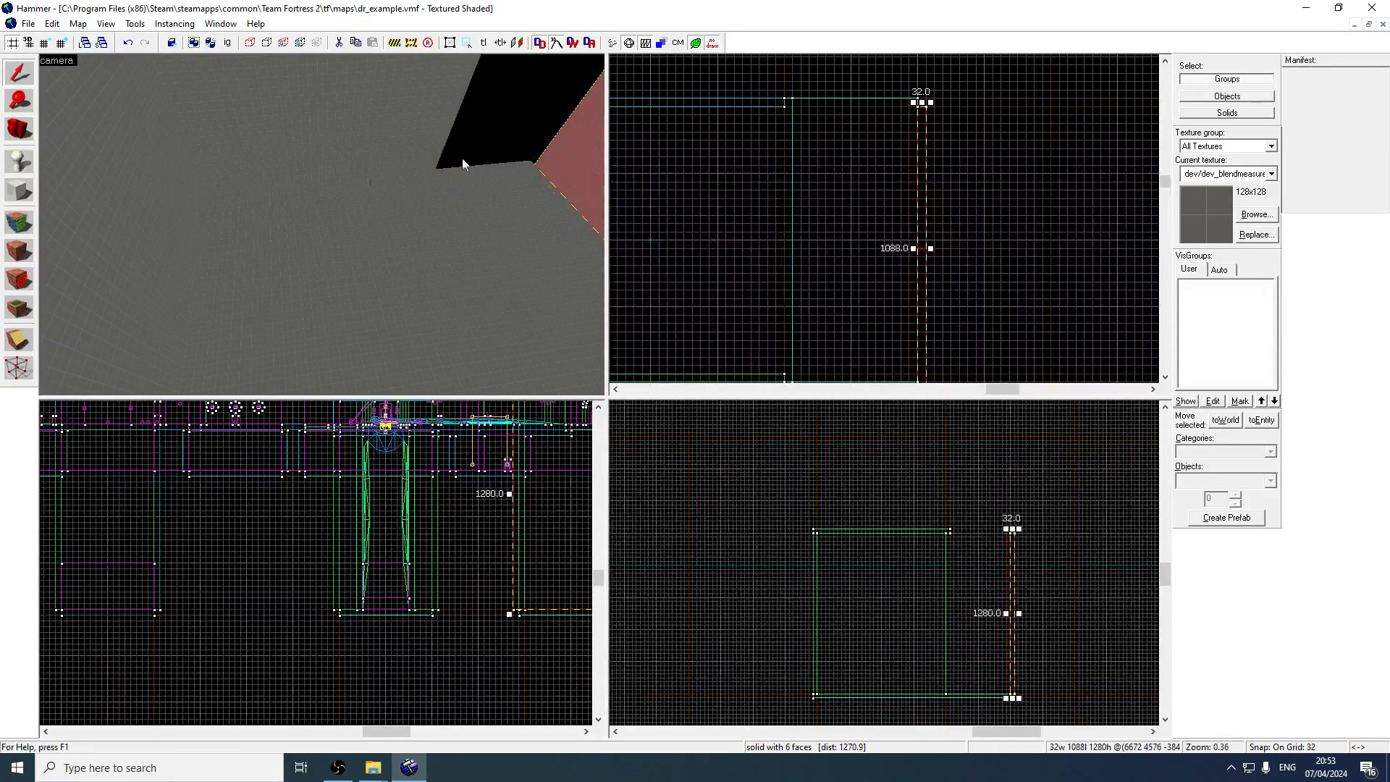
Stretch both side walls to 1536 units so they meet the relocated end wall
key("z")
key("z")
left_click(248, 197)
left_click_drag(788, 103, 922, 102)
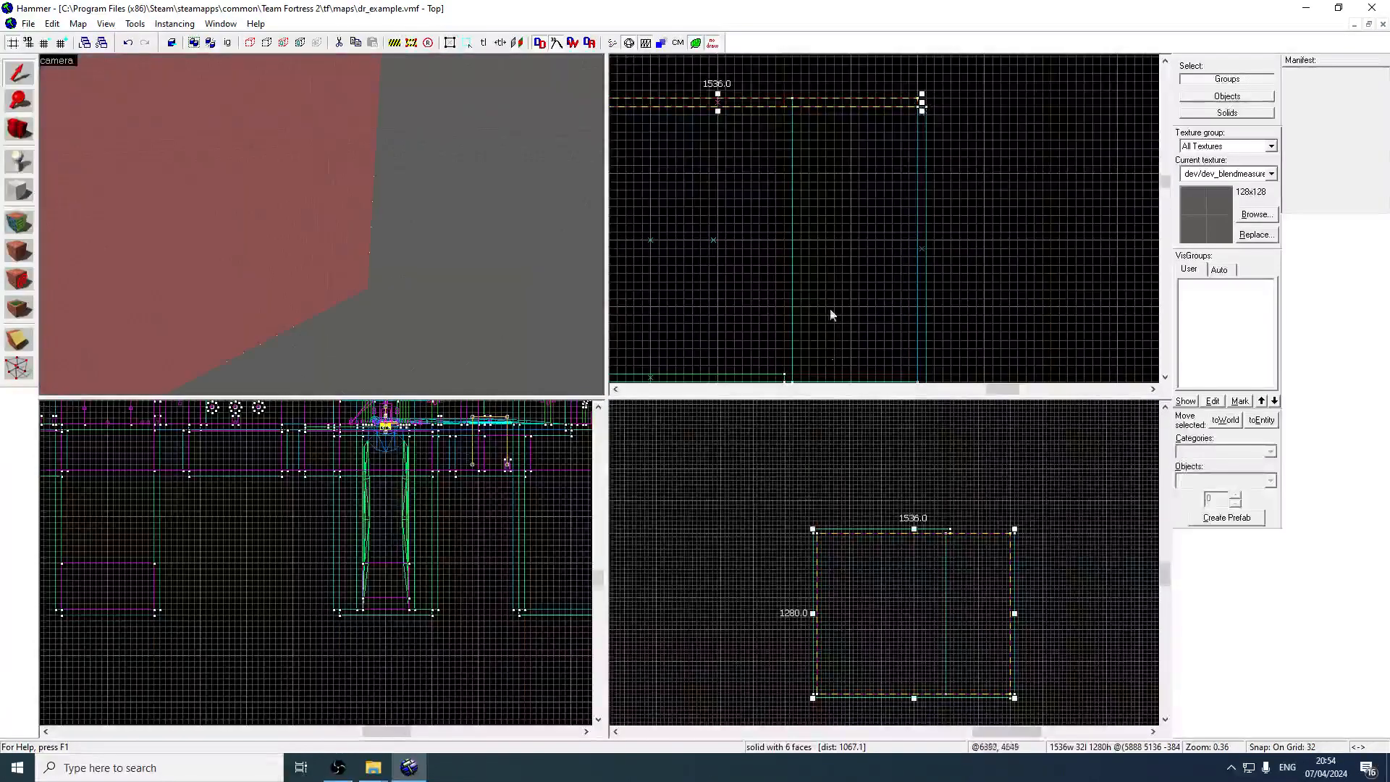
left_click(421, 271)
key("Down")
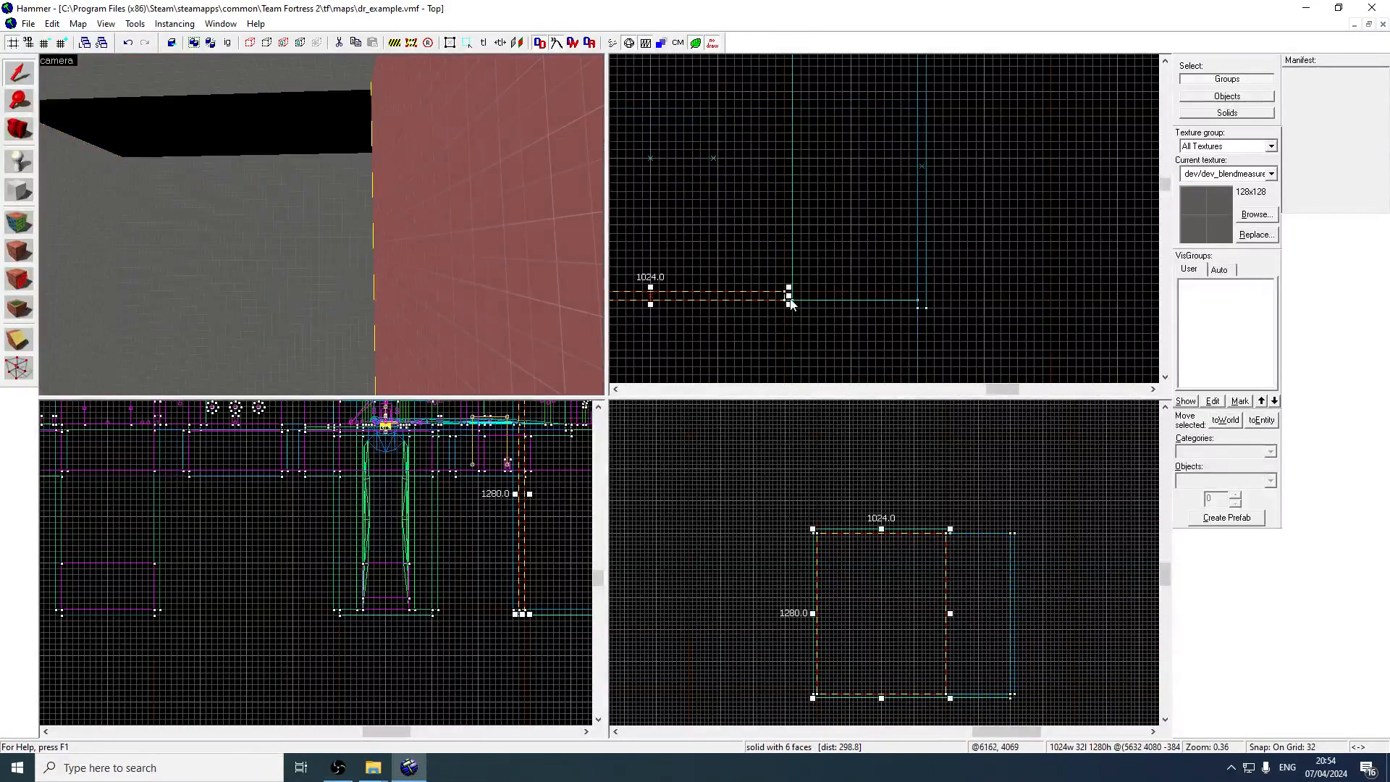
left_click_drag(789, 298, 921, 298)
Shift the end wall to y 4608 so it lines up with both side walls
left_click(921, 273)
scroll(931, 266, "up", 4)
left_click_drag(921, 213, 923, 204)
scroll(927, 194, "down", 1)
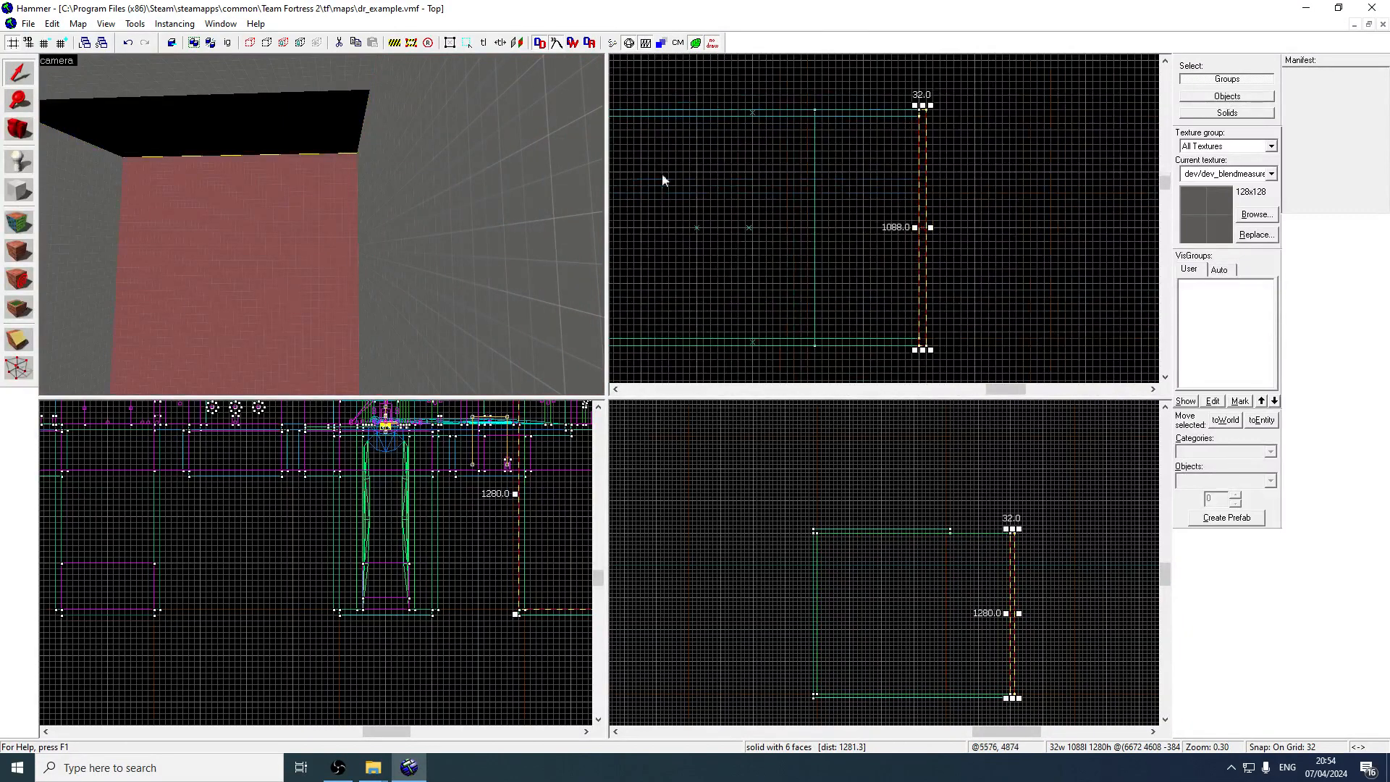
Stretch the ceiling brush to 1600 units so it covers the enlarged room
key("z")
key("z")
left_click(281, 147)
left_click_drag(819, 228, 922, 228)
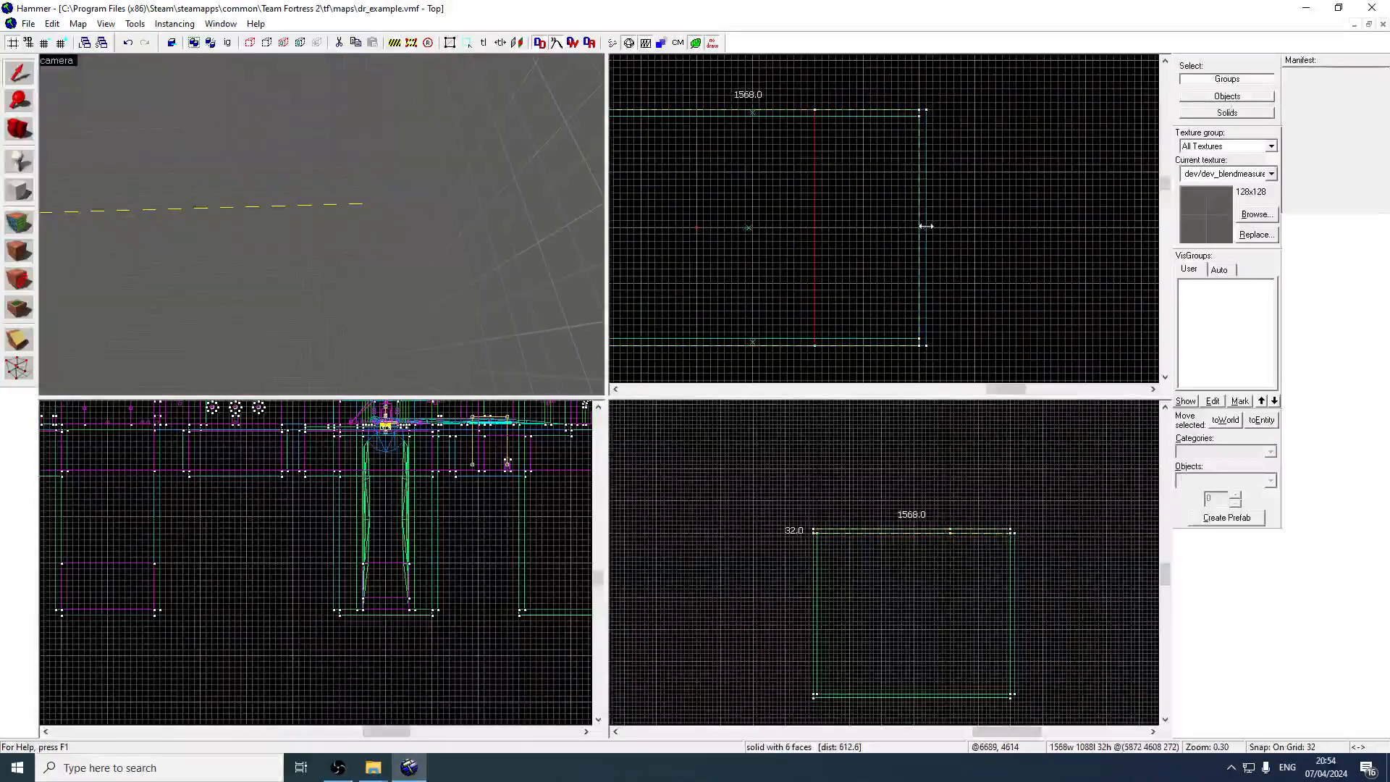
scroll(773, 227, "down", 1)
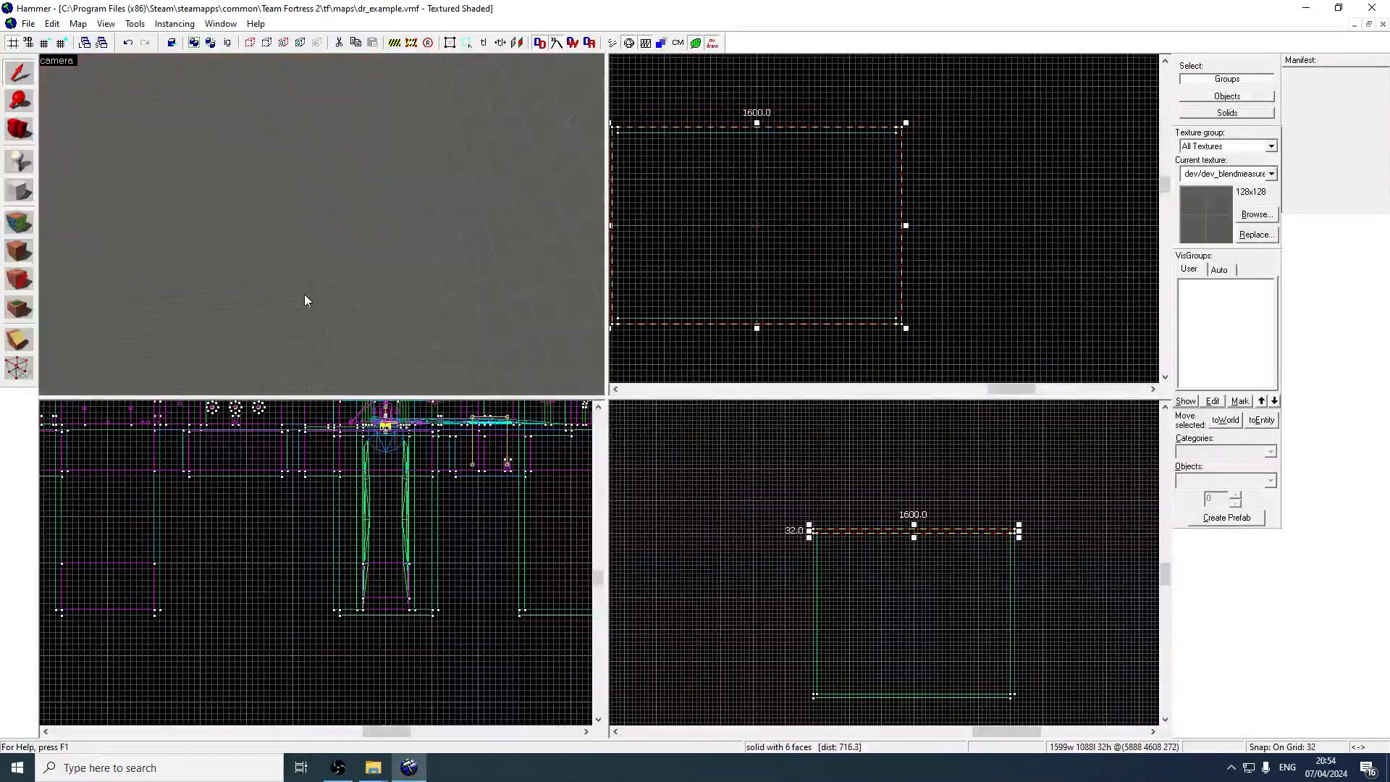
left_click(305, 297)
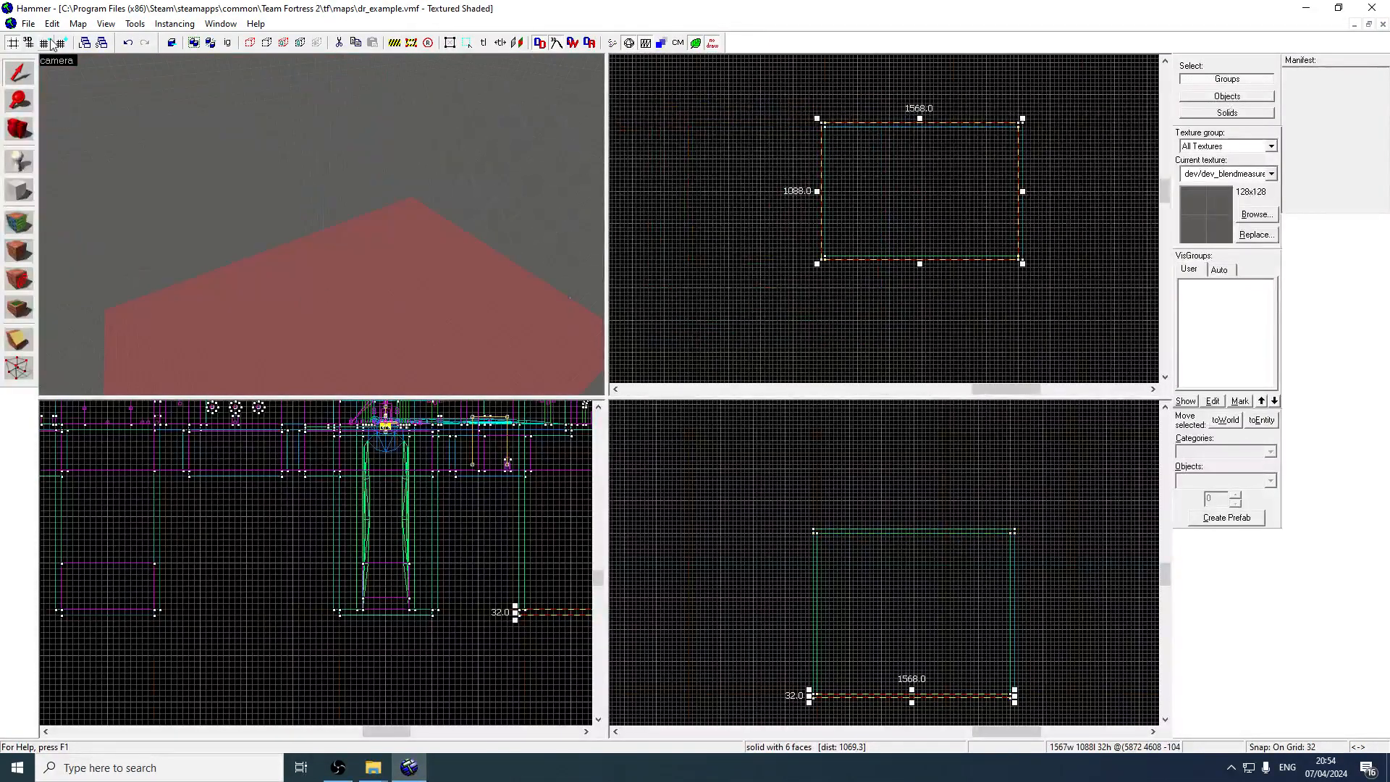
Create a 256 × 256 × 32 block near one corner inside the room, using a 64-unit grid
left_click(60, 44)
left_click(60, 44)
left_click(19, 190)
scroll(853, 168, "up", 3)
left_click_drag(861, 151, 891, 181)
left_click(44, 47)
scroll(938, 175, "up", 2)
left_click_drag(813, 145, 798, 233)
key("Return")
key("shift+s")
key("Escape")
key("Escape")
Raise the platform block to z -16 below the ceiling, fine-tuning its height on a 32-unit grid
left_click(171, 345)
middle_click_drag(875, 708, 876, 627)
scroll(867, 623, "up", 4)
left_click_drag(836, 615, 838, 426)
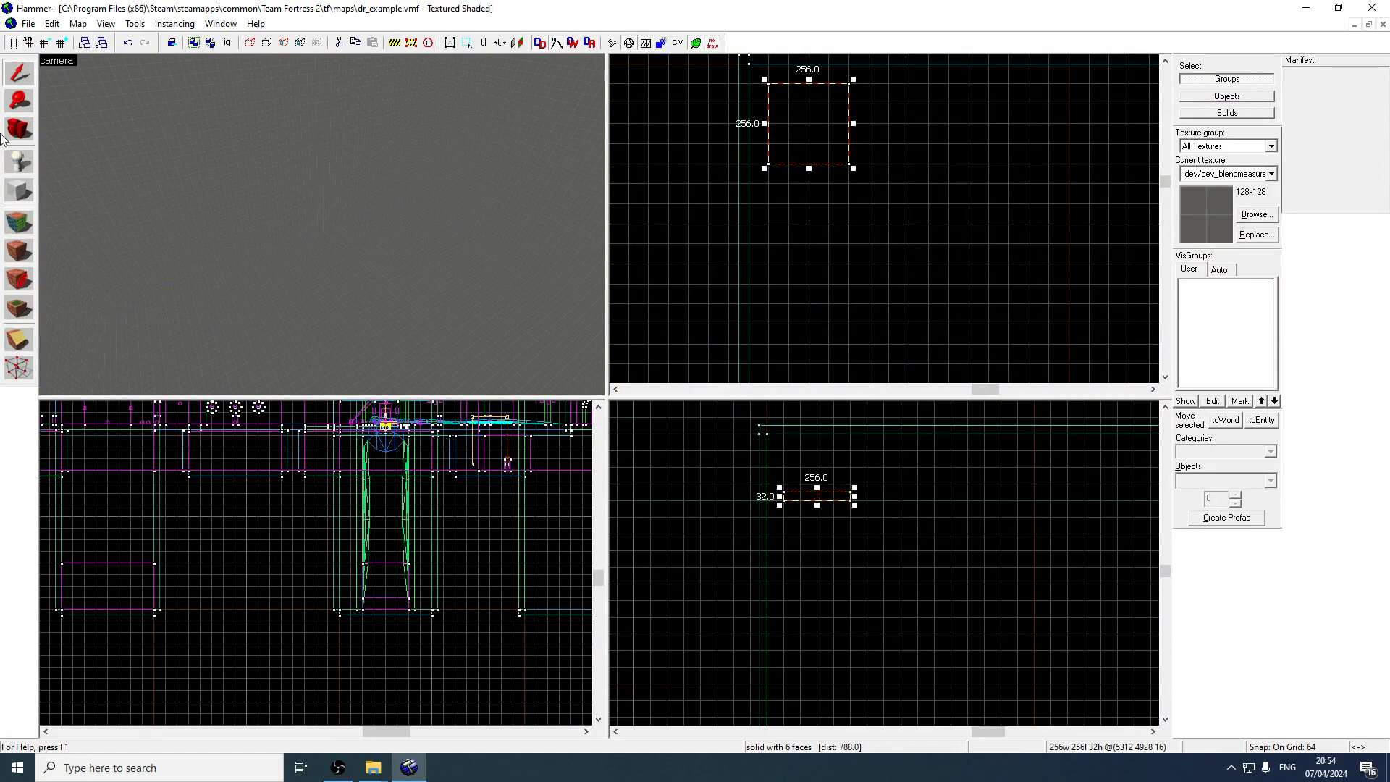
left_click(44, 44)
scroll(787, 464, "up", 2)
left_click_drag(801, 508, 801, 520)
key("z")
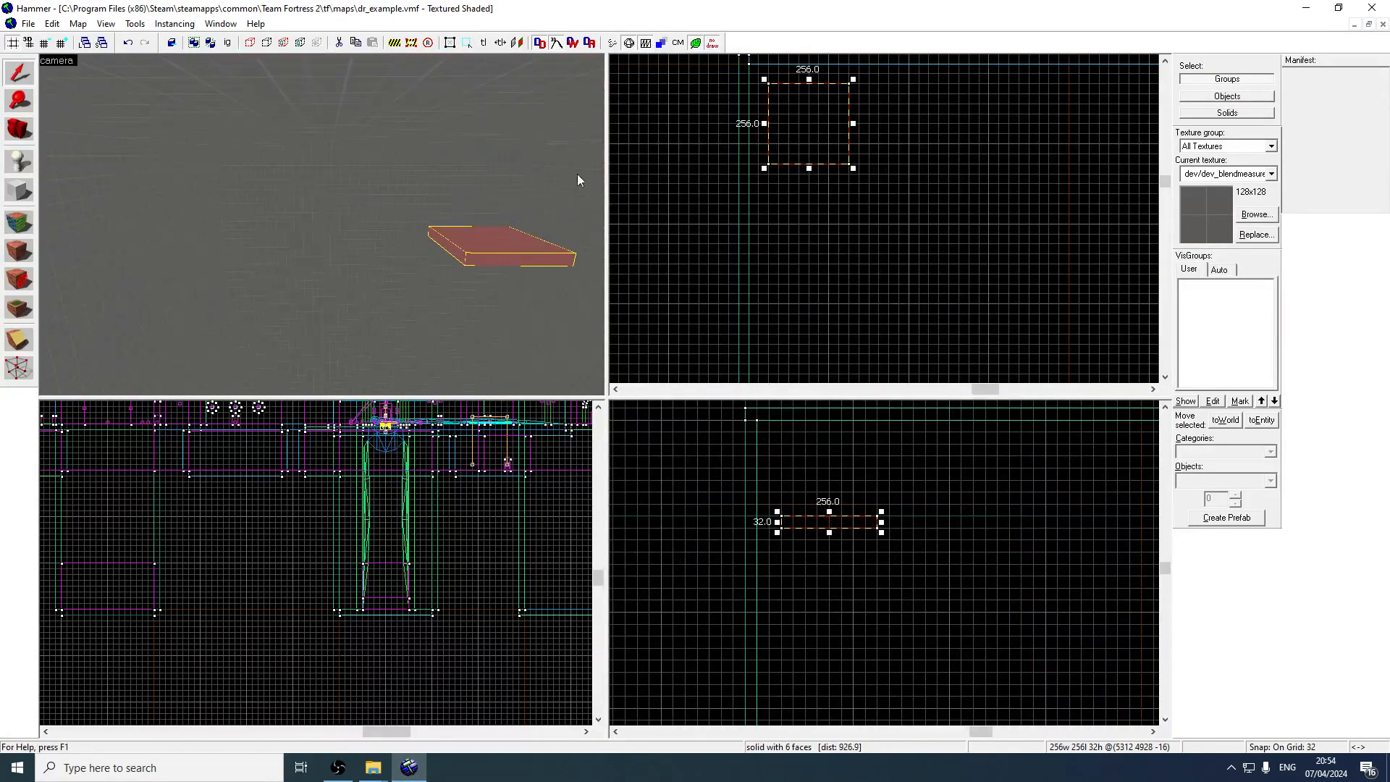
Find the test/color_red texture with the filter "test" and apply it to the platform block
left_click(1255, 215)
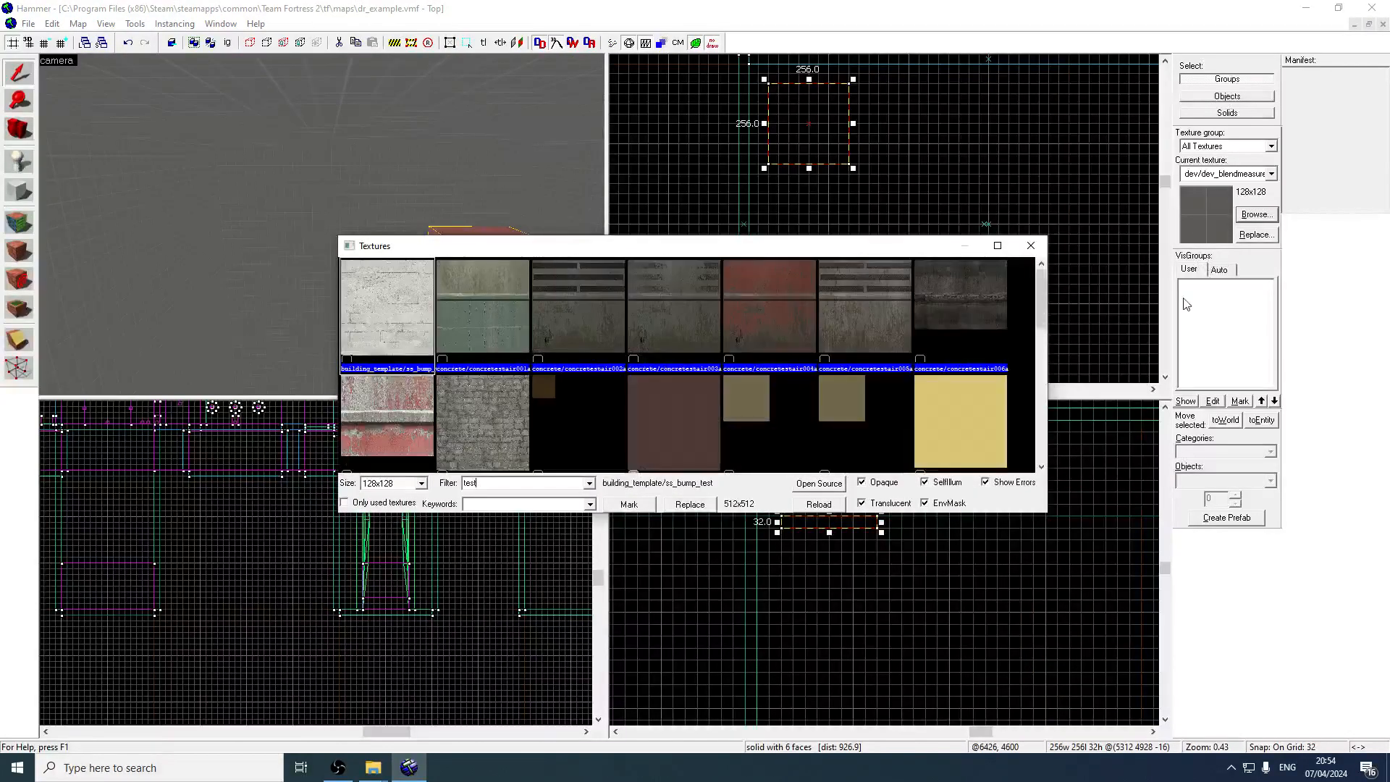
left_click_drag(1040, 303, 1041, 392)
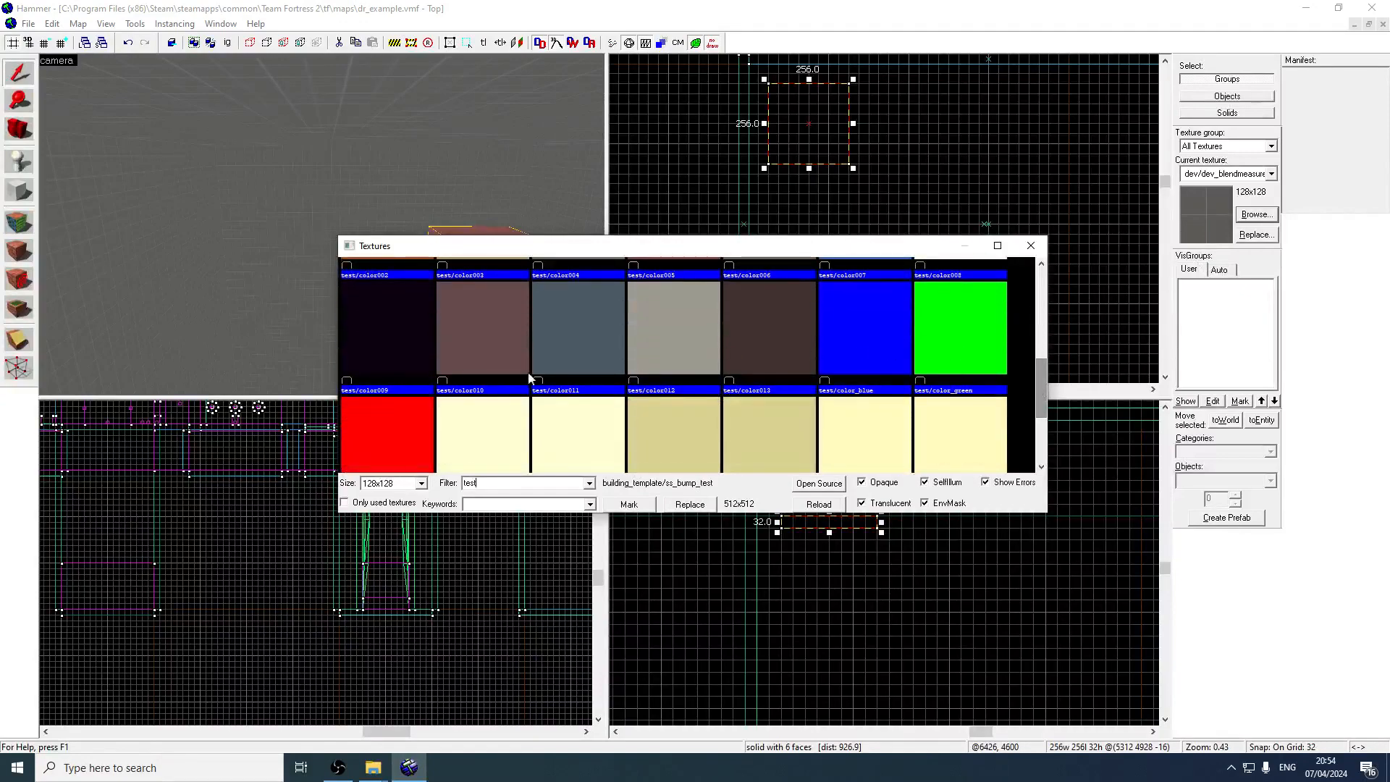
double_click(405, 432)
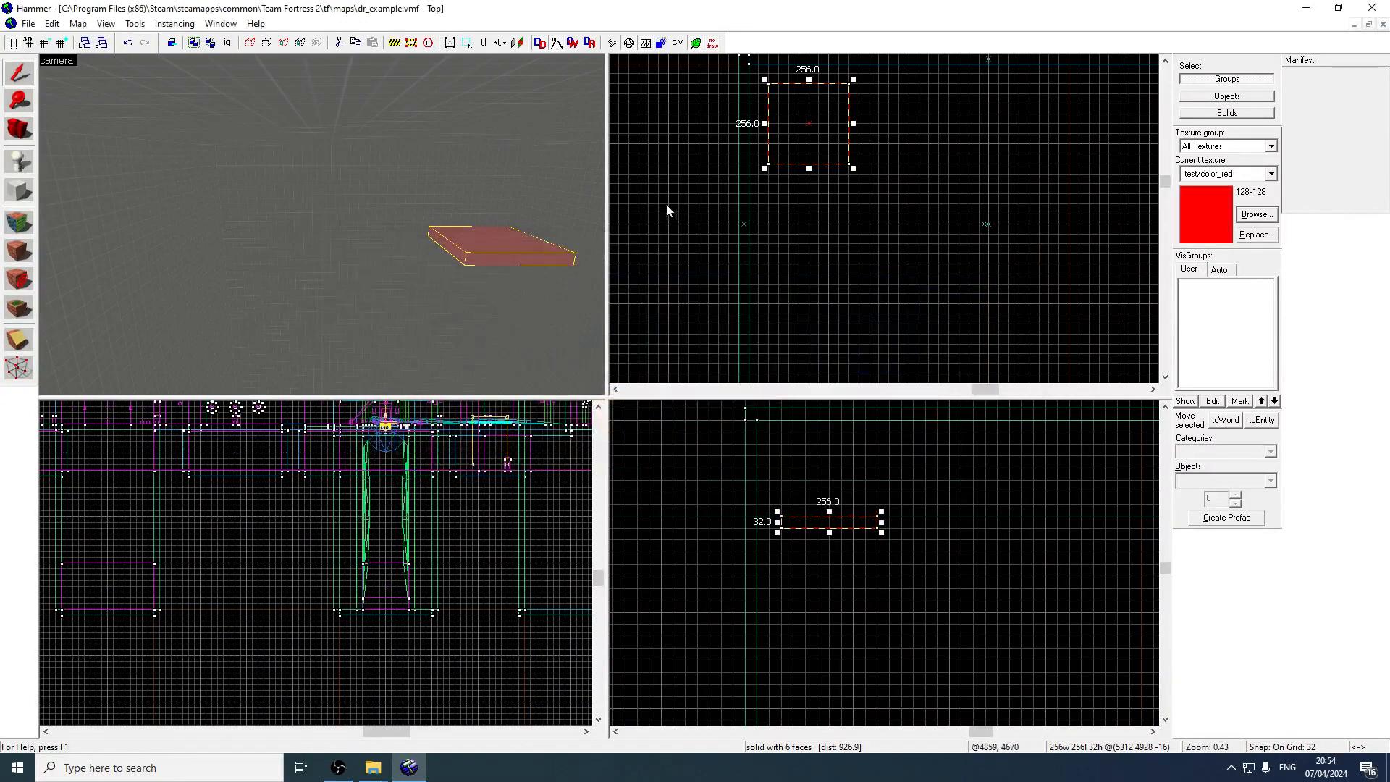
Duplicate the red block into a row of three along the wall, spaced 32 units apart
mouse_move(823, 148)
left_mouse_down()
mouse_move(807, 267)
mouse_move(832, 250)
mouse_move(822, 267)
mouse_move(791, 138)
left_mouse_up()
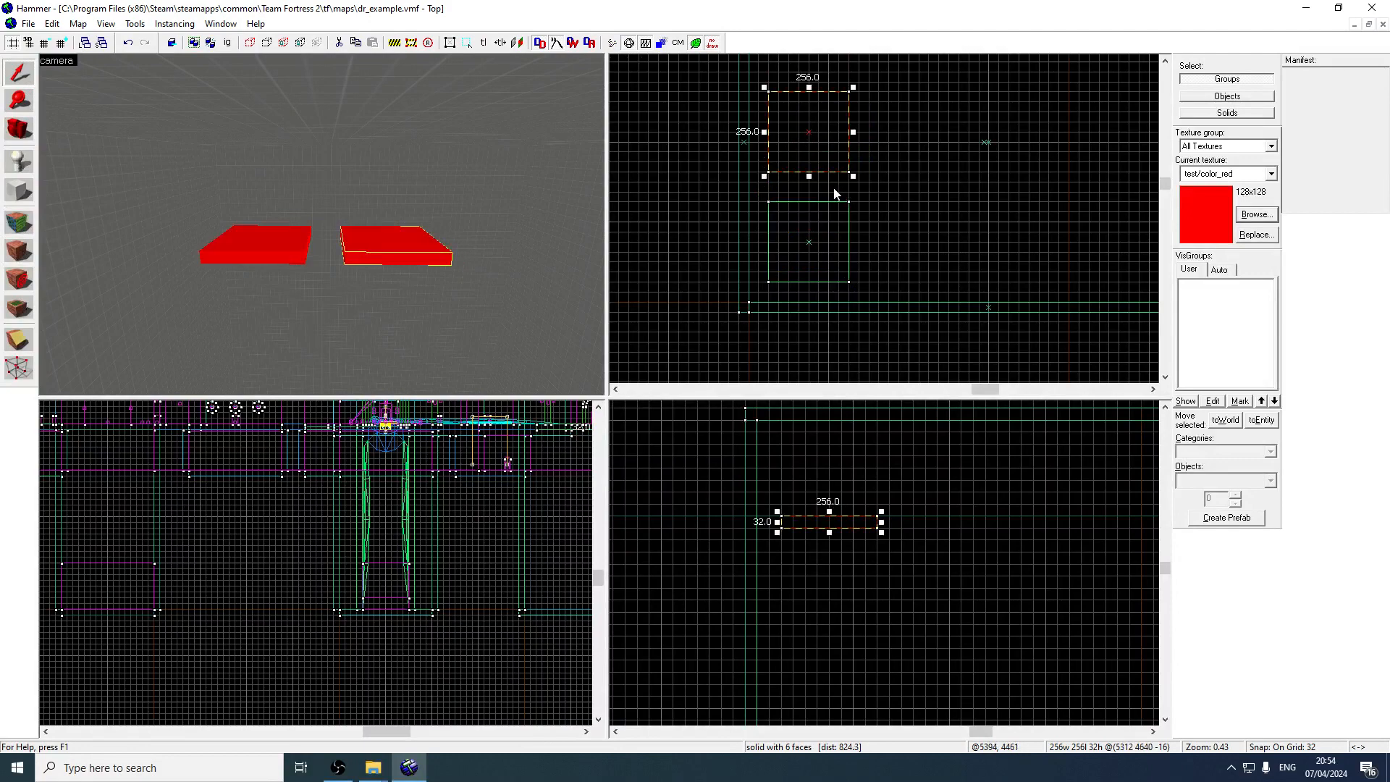
left_click(306, 244)
mouse_move(825, 257)
left_mouse_down()
mouse_move(831, 180)
mouse_move(828, 194)
left_mouse_up()
scroll(862, 173, "down", 2)
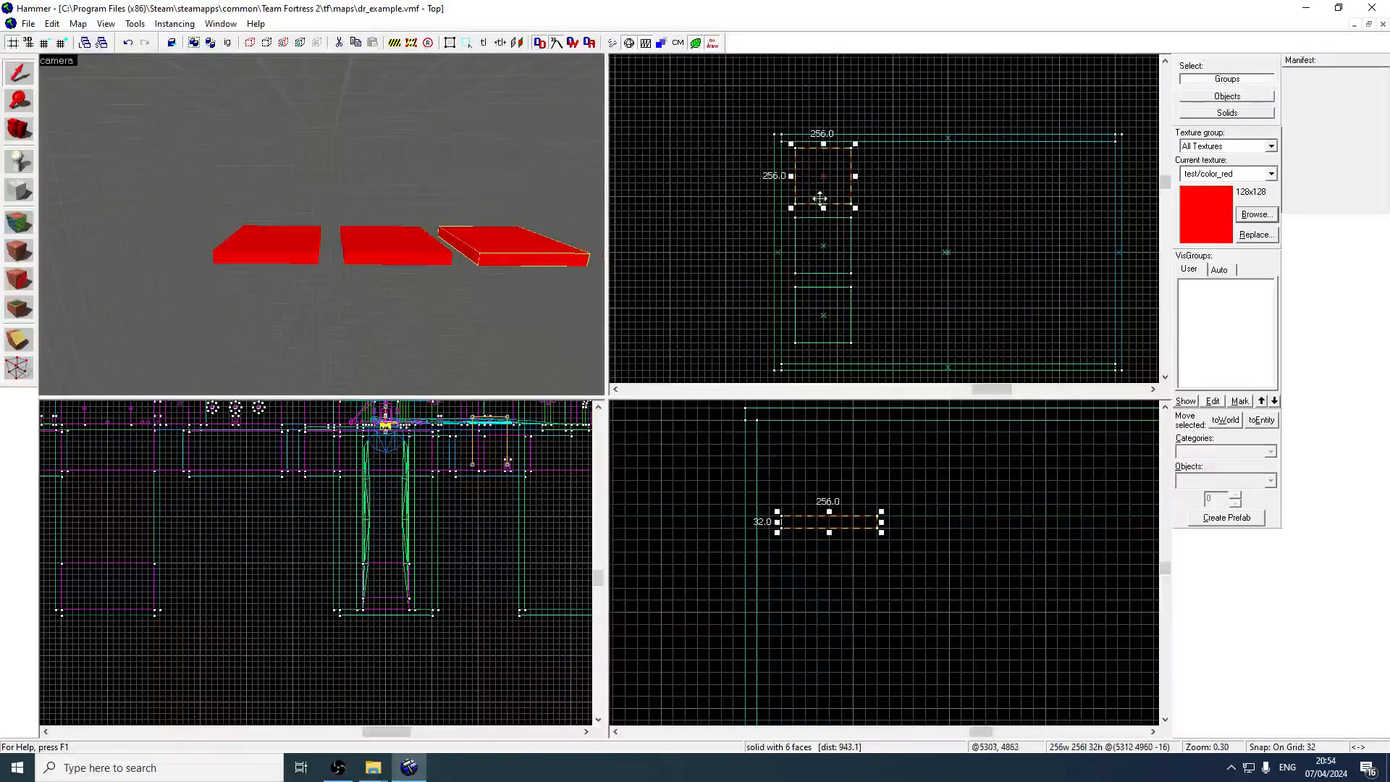
scroll(854, 209, "up", 2)
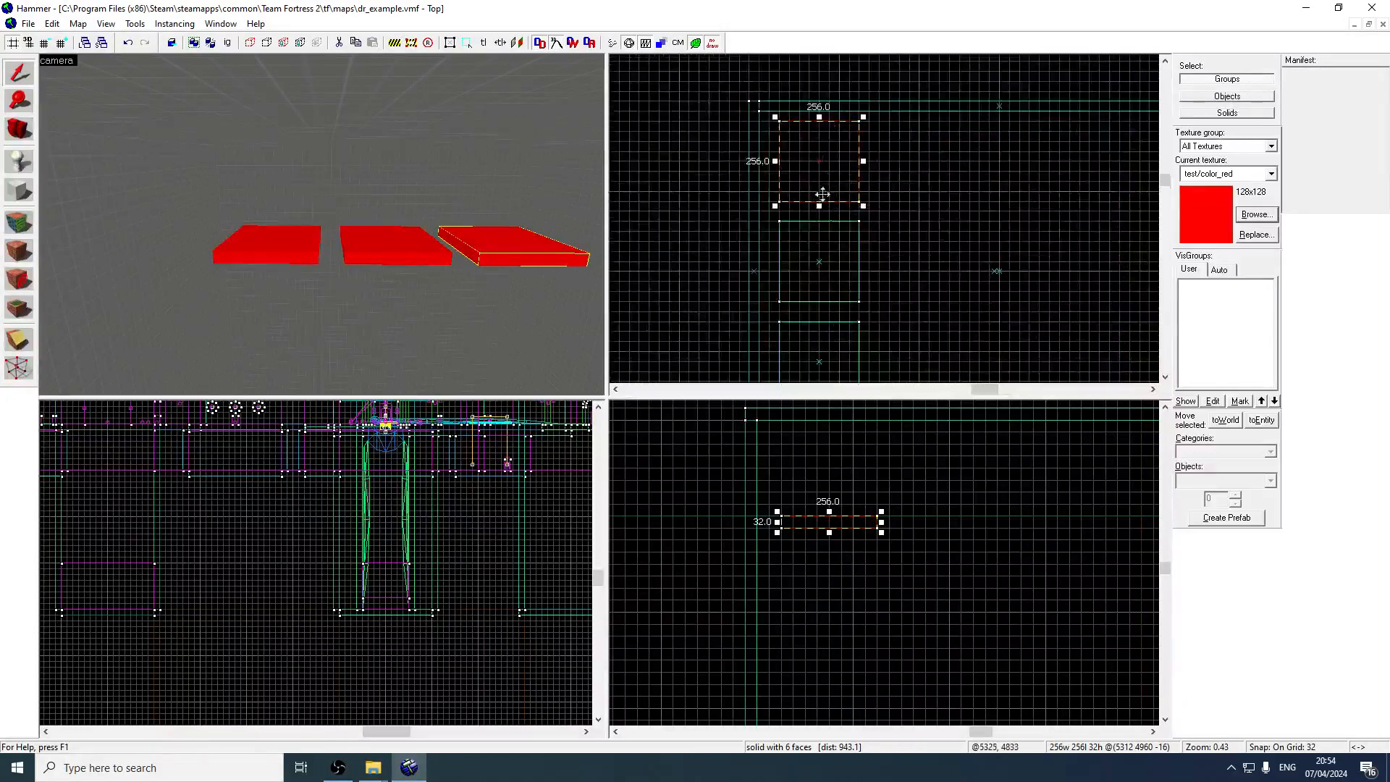
left_click(384, 260)
left_click(492, 250)
left_click_drag(825, 194, 824, 205)
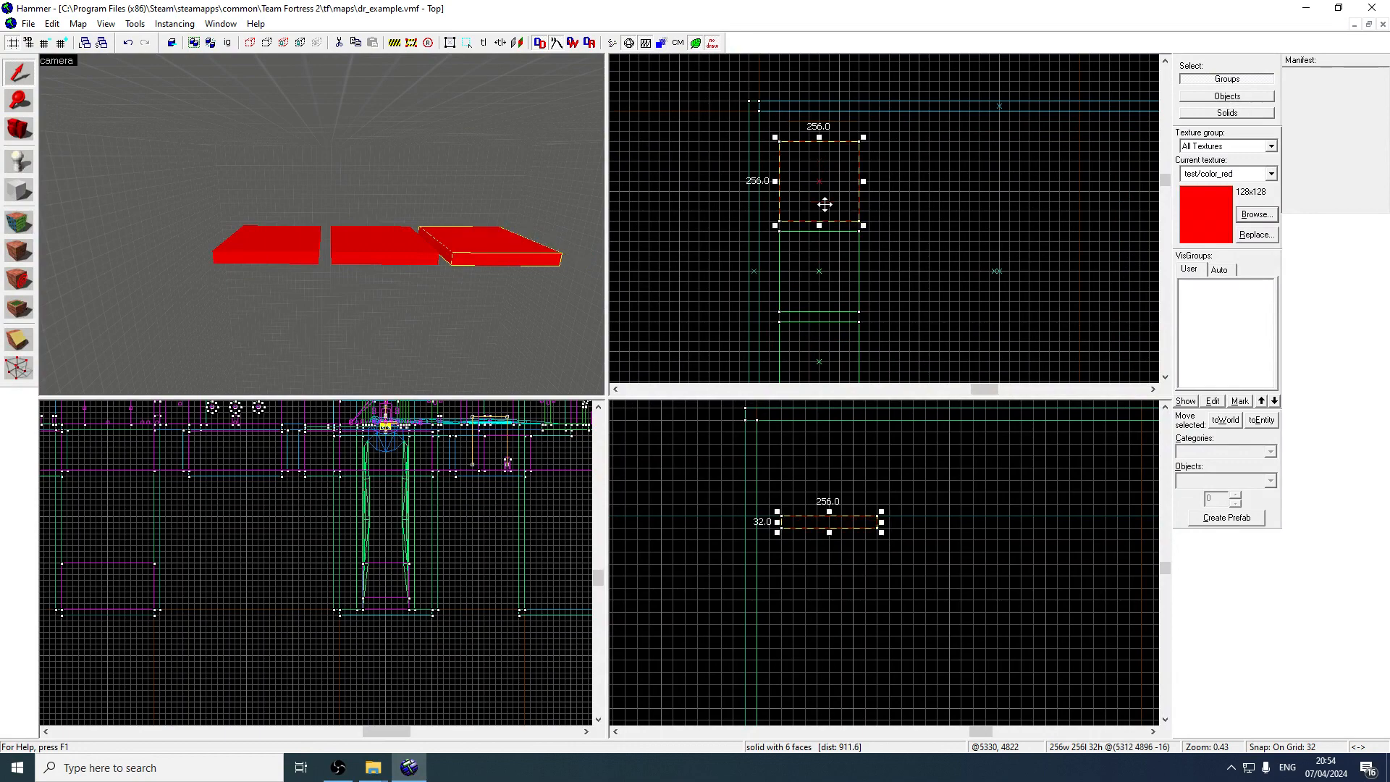
Select all three red blocks and shift the row 32 units away from the nearby wall
left_click(370, 259, "ctrl")
left_click(293, 253, "ctrl")
left_click_drag(818, 254, 828, 256)
middle_click_drag(821, 262, 817, 186)
Duplicate the row of three red blocks twice to form a 3 × 3 grid with 32-unit gaps
scroll(818, 186, "down", 1)
mouse_move(821, 202)
left_mouse_down("shift")
mouse_move(907, 211)
mouse_move(890, 211)
left_mouse_up("shift")
left_click_drag(892, 210, 965, 214, "shift")
key("Right")
key("Down")
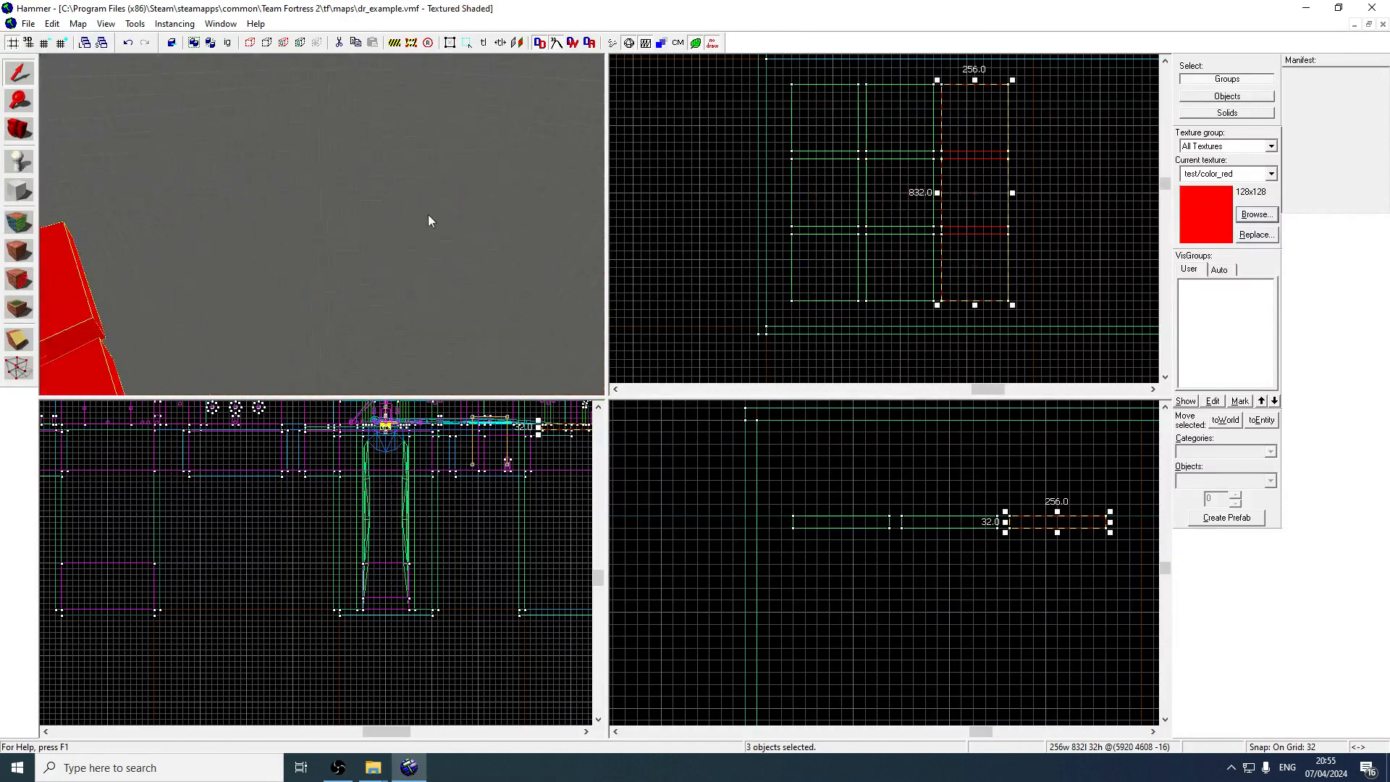
Sample the grey dev_blendmeasure wall texture and create a 512 × 1024 × 1024-unit block beside the 3 × 3 grid
left_click(16, 216)
left_click(83, 185)
left_click(20, 191)
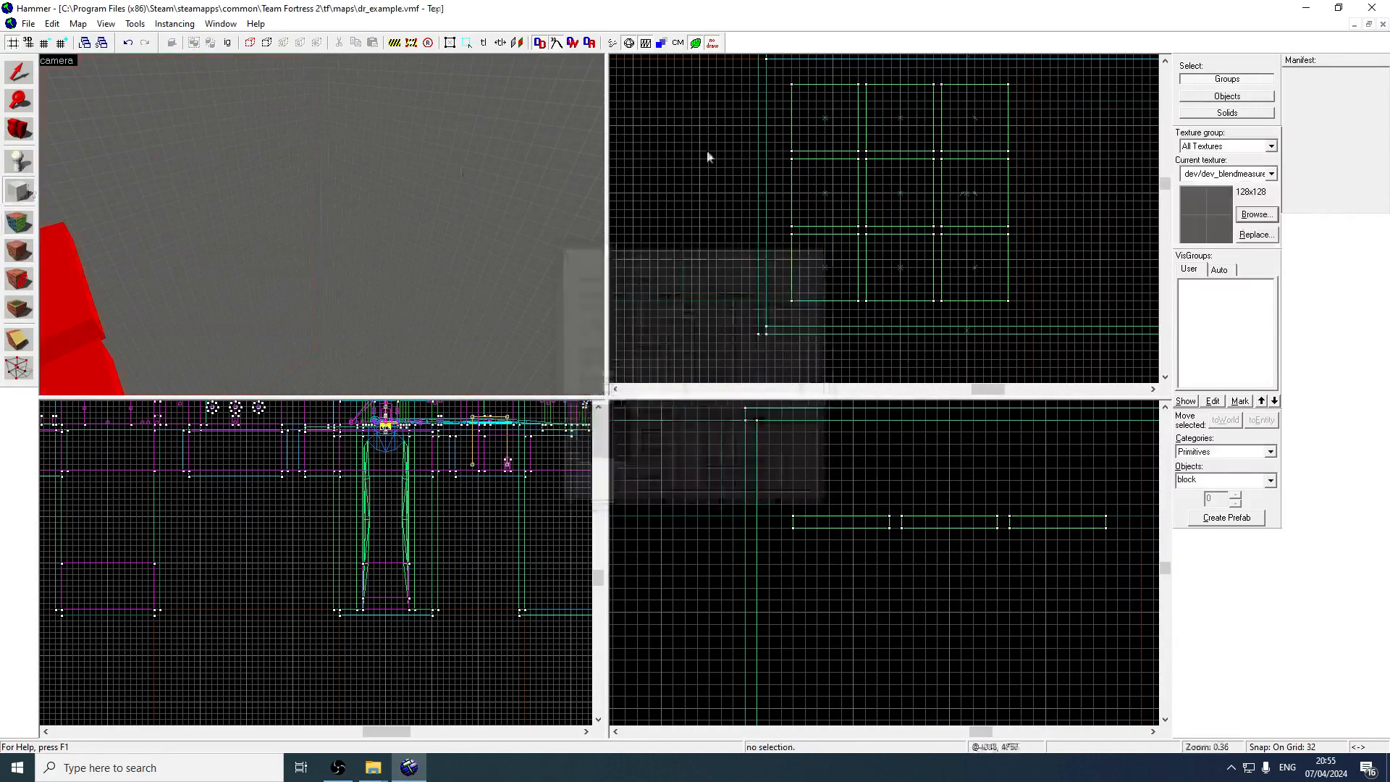
middle_click_drag(941, 68, 805, 145)
mouse_move(893, 141)
left_mouse_down()
mouse_move(995, 253)
mouse_move(1118, 242)
mouse_move(1029, 243)
left_mouse_up()
scroll(896, 488, "down", 2)
key("Right")
left_click_drag(903, 523, 912, 615)
key("Down")
key("Down")
key("Return")
key("Up")
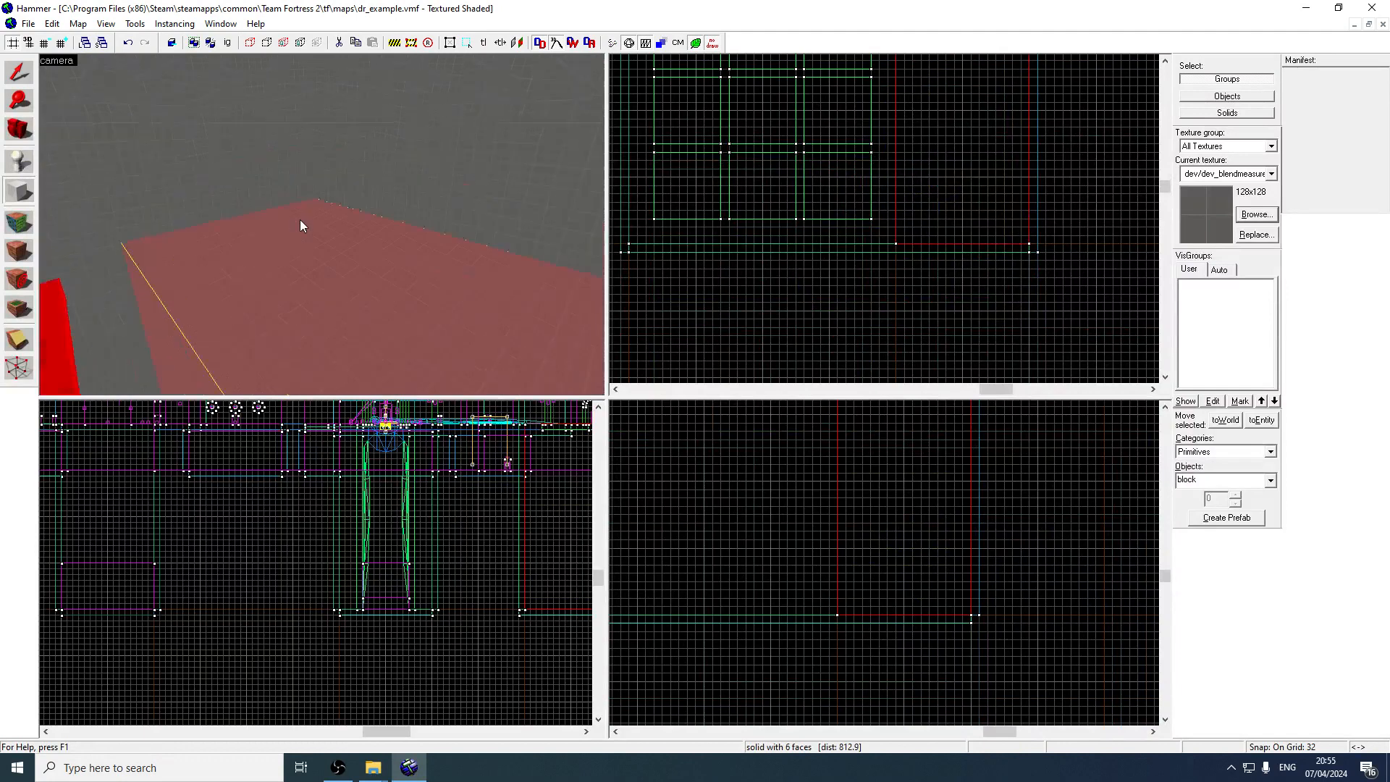
Create a wall strip 32 units wide, 32 high and 416 long on top of the new block, along its grid-facing edge
key("Up")
key("Left")
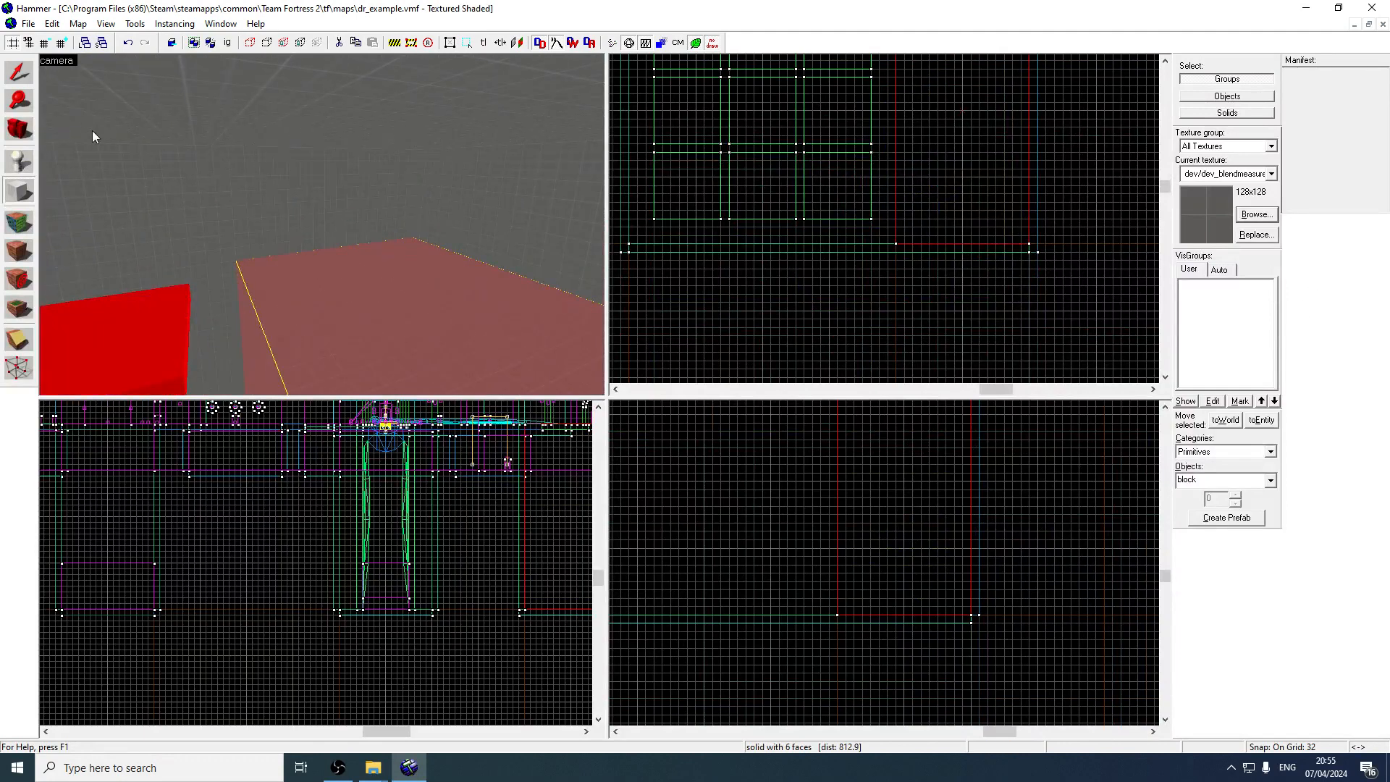
key("Up")
key("Up")
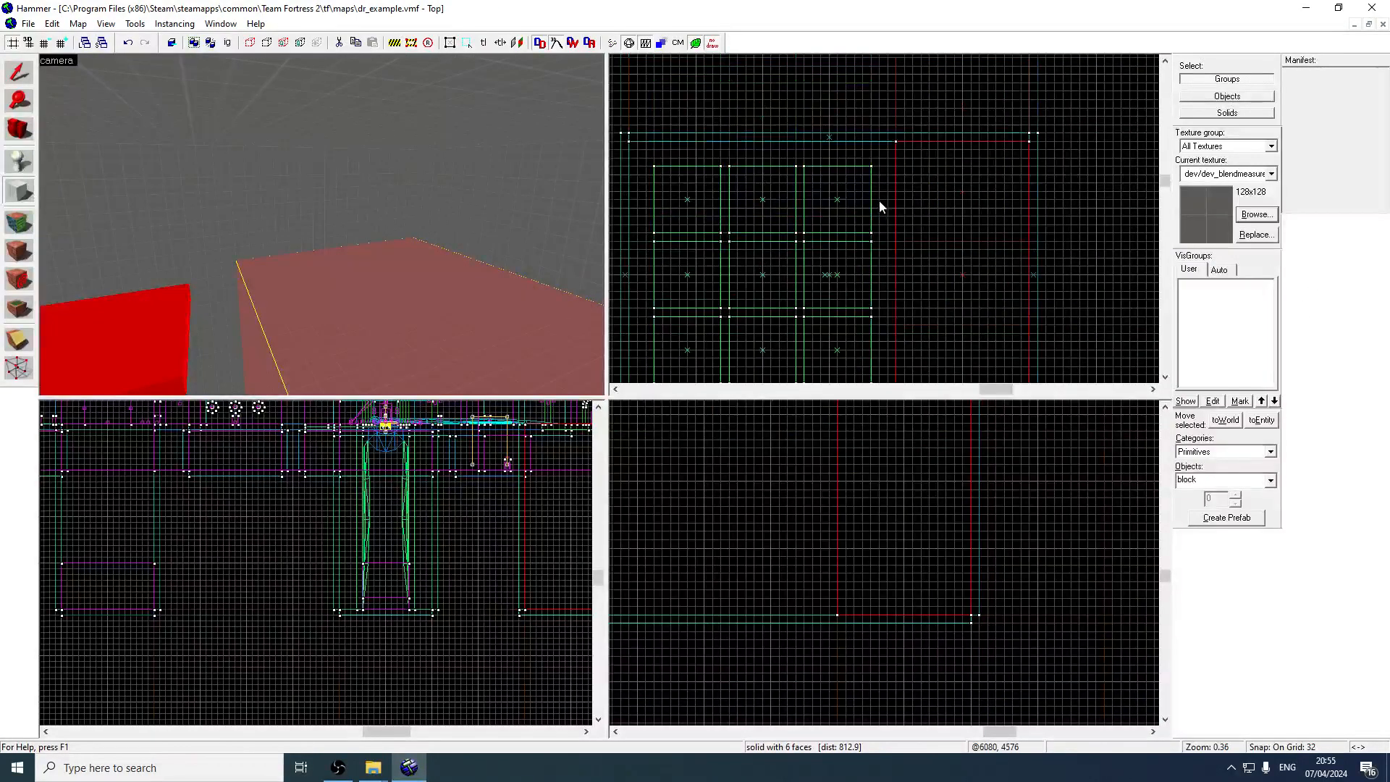
left_click_drag(894, 143, 911, 183)
left_click_drag(906, 252, 906, 254)
key("Return")
key("shift+s")
scroll(886, 551, "down", 4)
scroll(867, 498, "up", 5)
left_click_drag(842, 494, 841, 483)
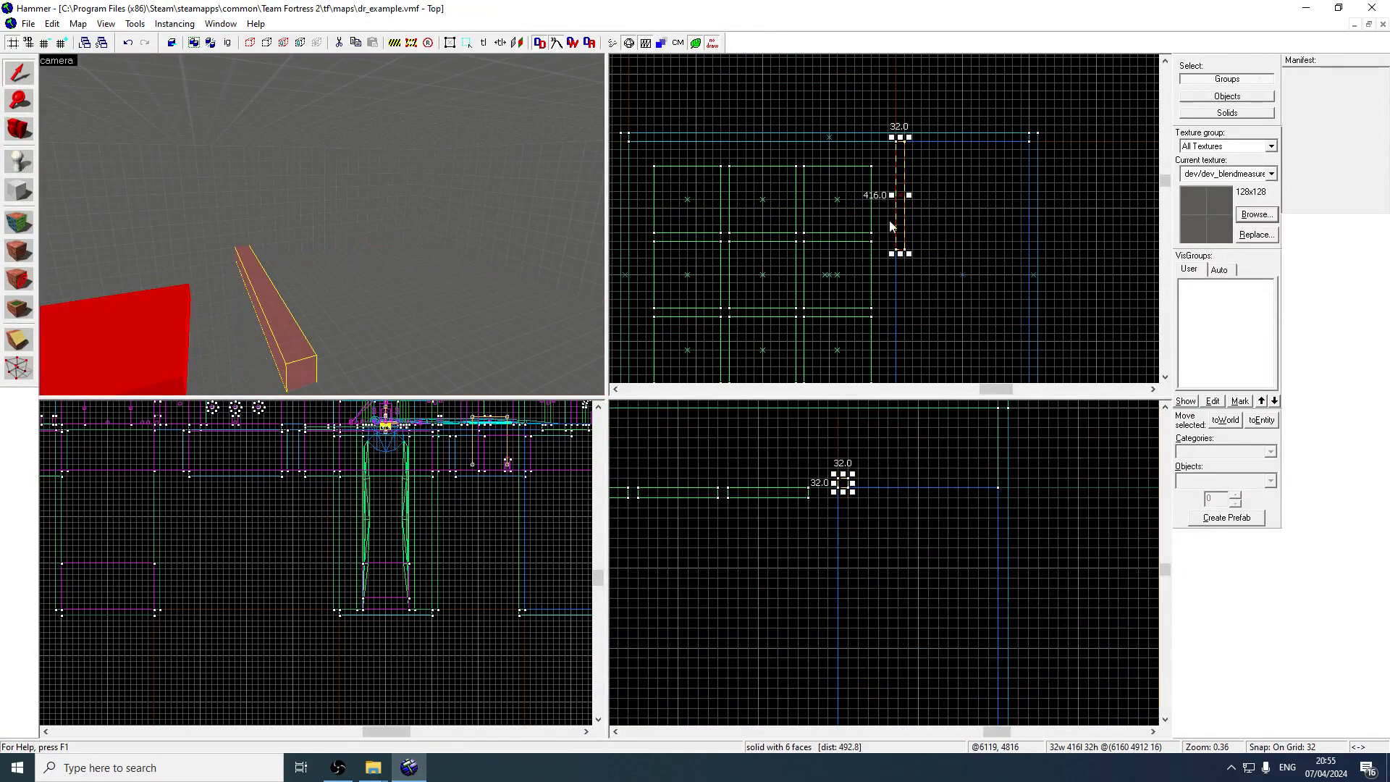
Duplicate the wall strip at 384 units long toward the opposite end and outline a 256-unit-square booth with separate corner blocks between both strips
left_click_drag(901, 257, 898, 308)
scroll(905, 252, "up", 2)
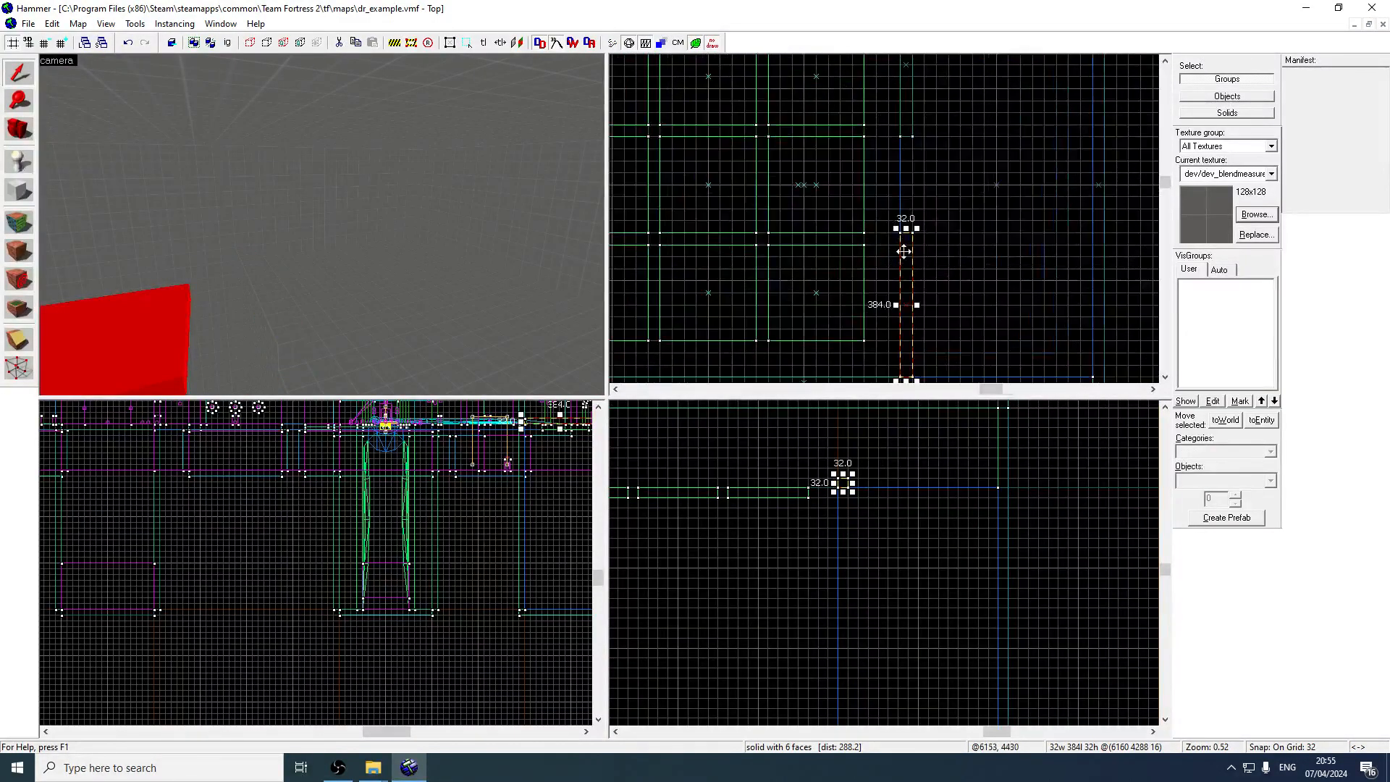
left_click(275, 306, "ctrl")
key("z")
key("z")
left_click(410, 385)
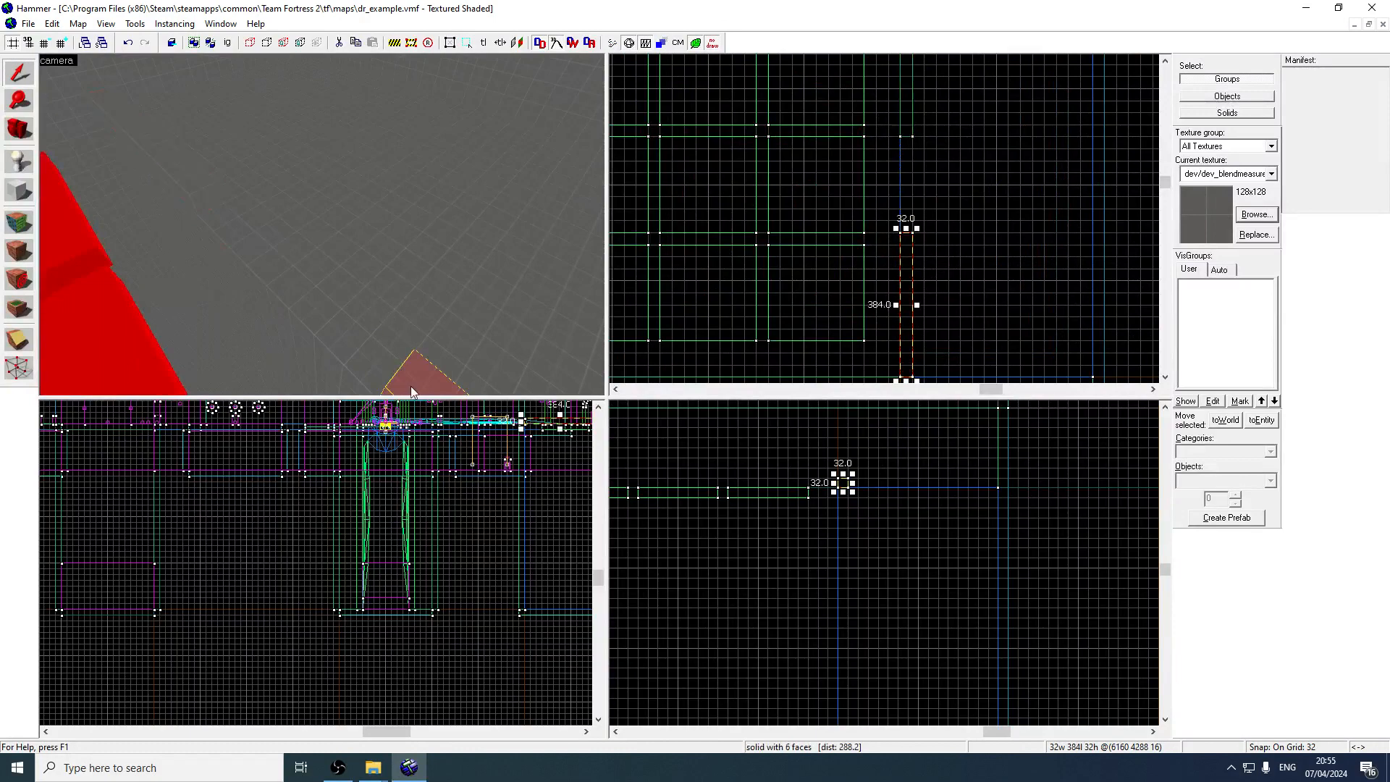
key("Up")
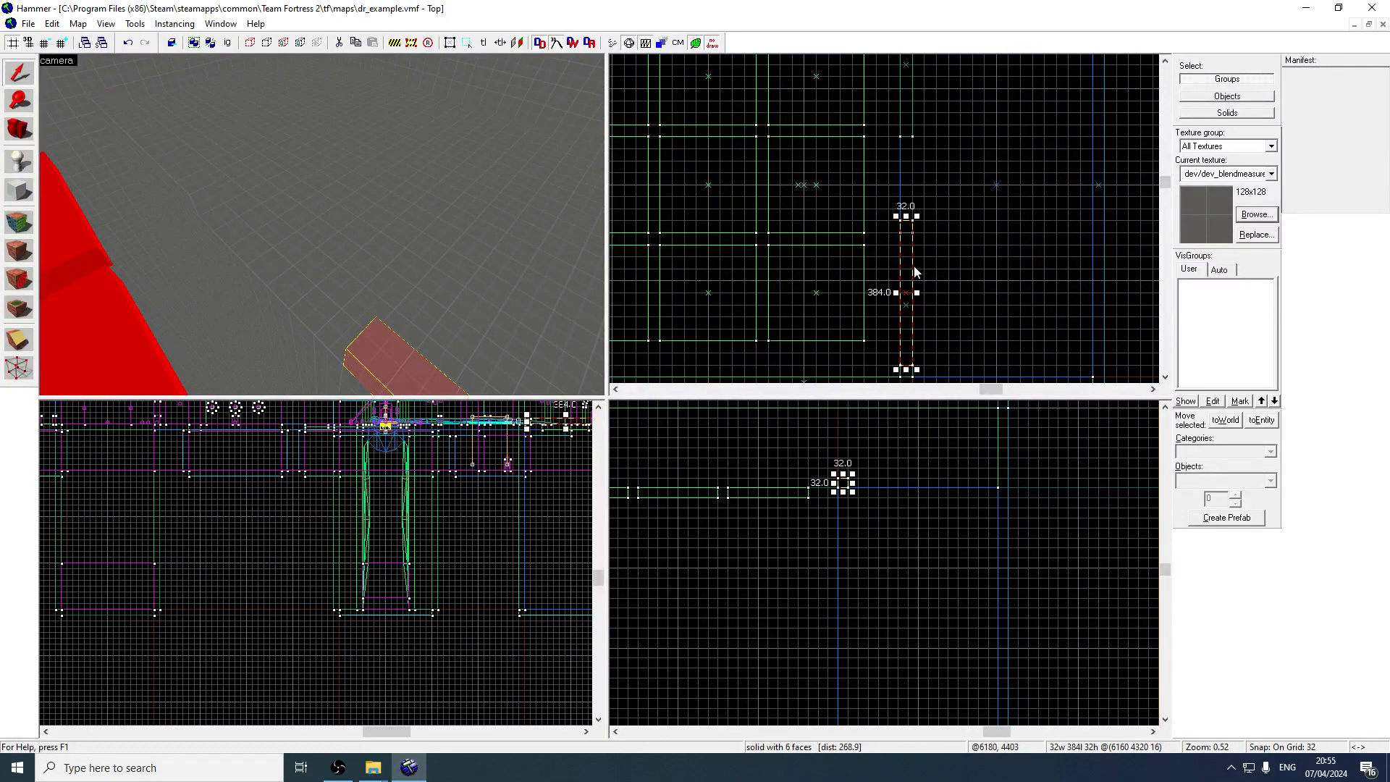
left_click_drag(906, 371, 990, 227)
left_click_drag(992, 224, 938, 143, "shift")
Select all the wall strips and corner blocks around the booth and raise them to 256 units high
left_click(190, 166, "ctrl")
left_click(205, 189, "ctrl")
left_click(370, 147, "ctrl")
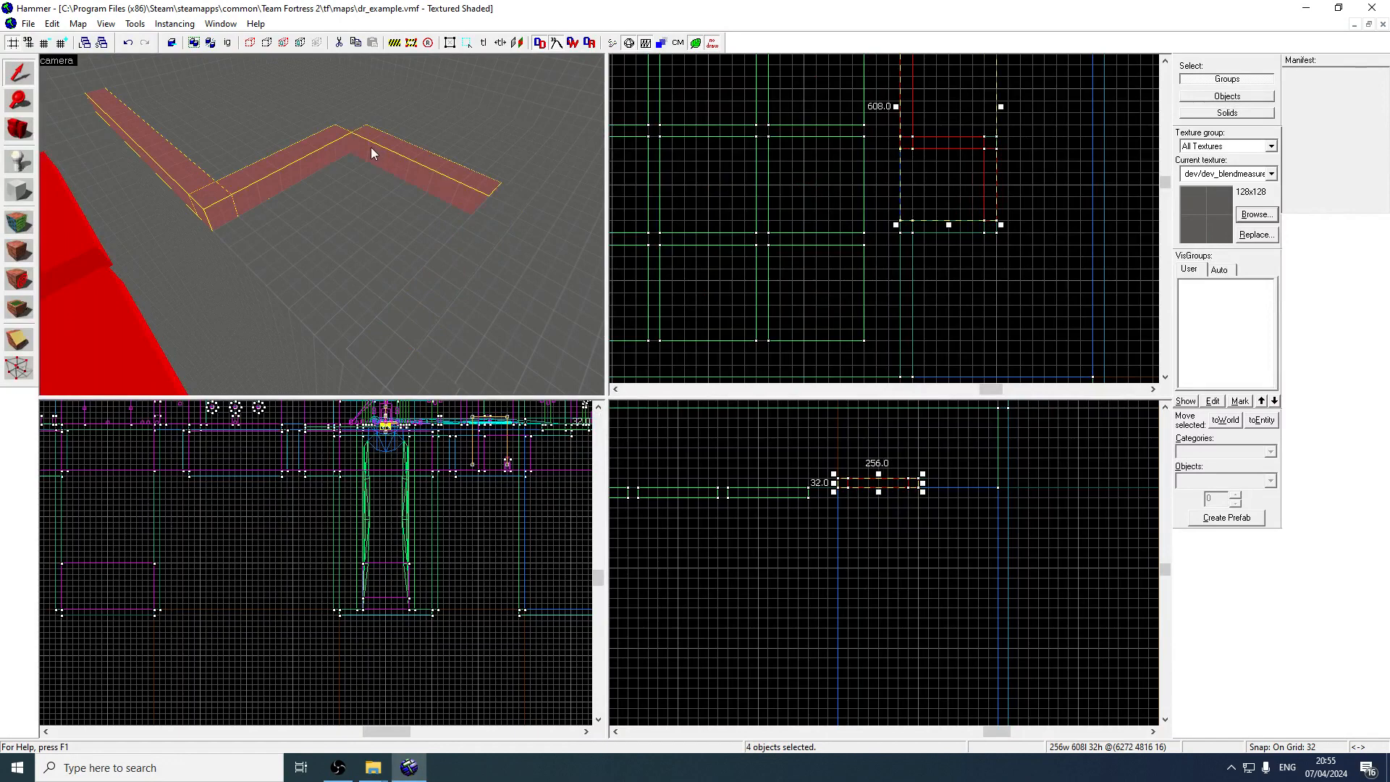
left_click(506, 191, "ctrl")
left_click(442, 260, "ctrl")
key("z")
key("z")
left_click(414, 338, "ctrl")
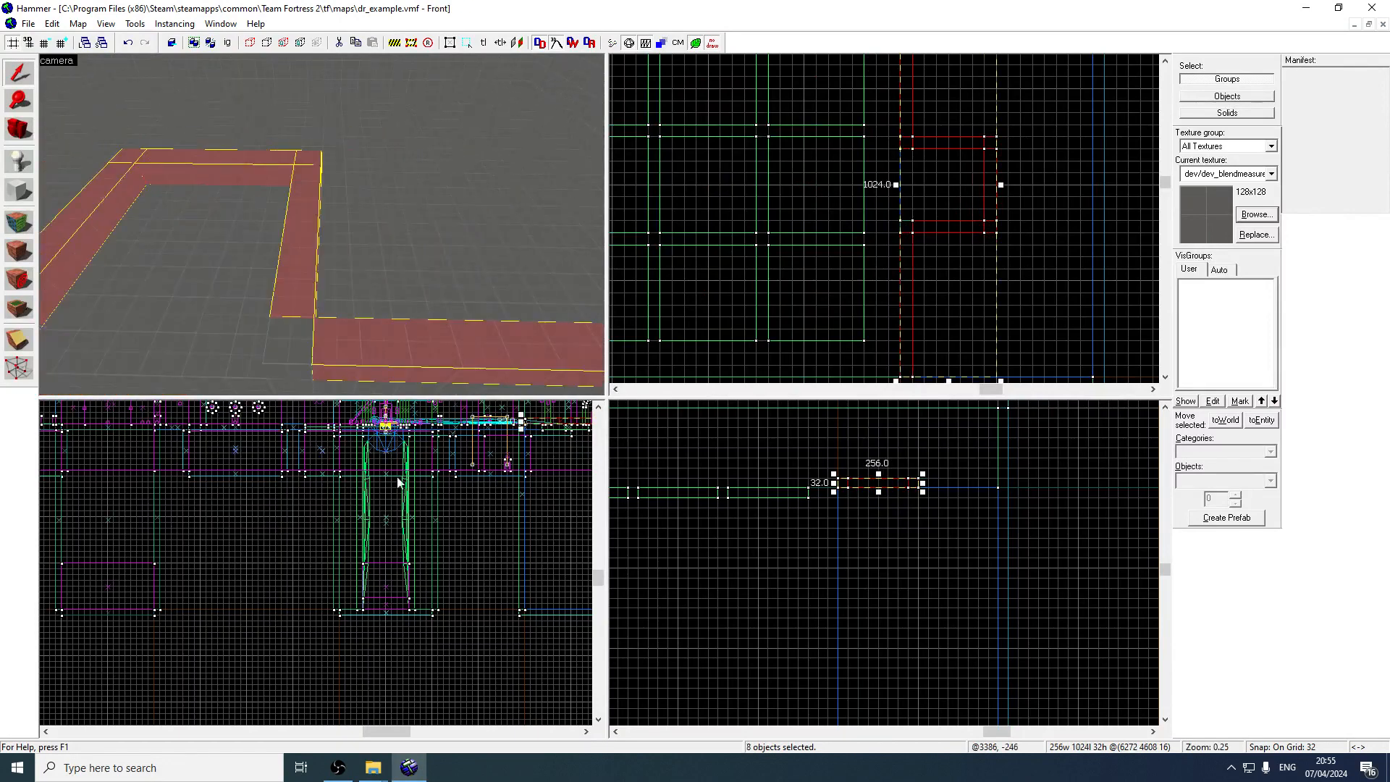
left_click(290, 348, "ctrl")
left_click_drag(877, 474, 884, 509)
Find glass/glasswindow001a with the filter "glass" and apply it to the five wall panels, leaving out the corner pillars
left_click(508, 183)
key("z")
key("z")
left_click(323, 225, "ctrl")
left_click(141, 229, "ctrl")
key("z")
key("z")
left_click(294, 239, "ctrl")
left_click(351, 257, "ctrl")
left_click(362, 260, "ctrl")
left_click(335, 260, "ctrl")
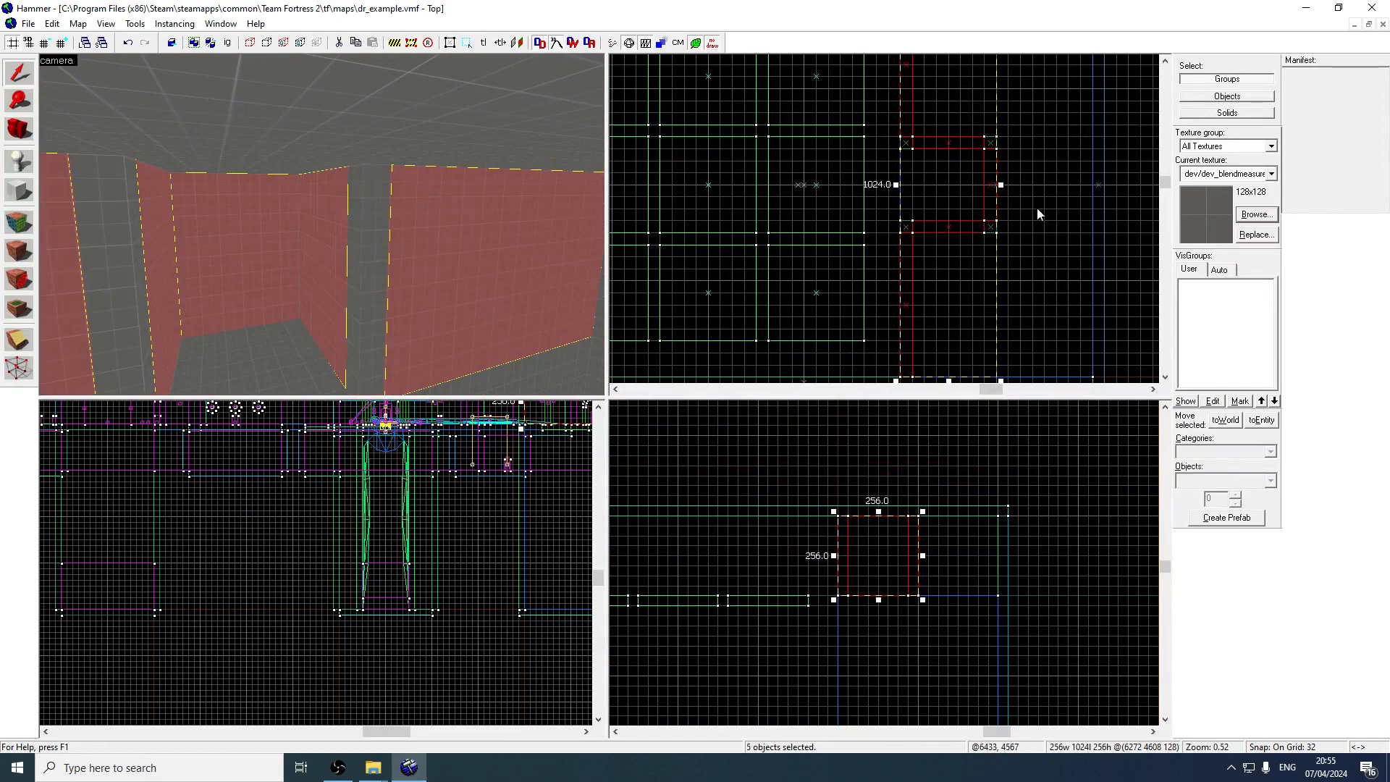
left_click(1253, 216)
type("glass")
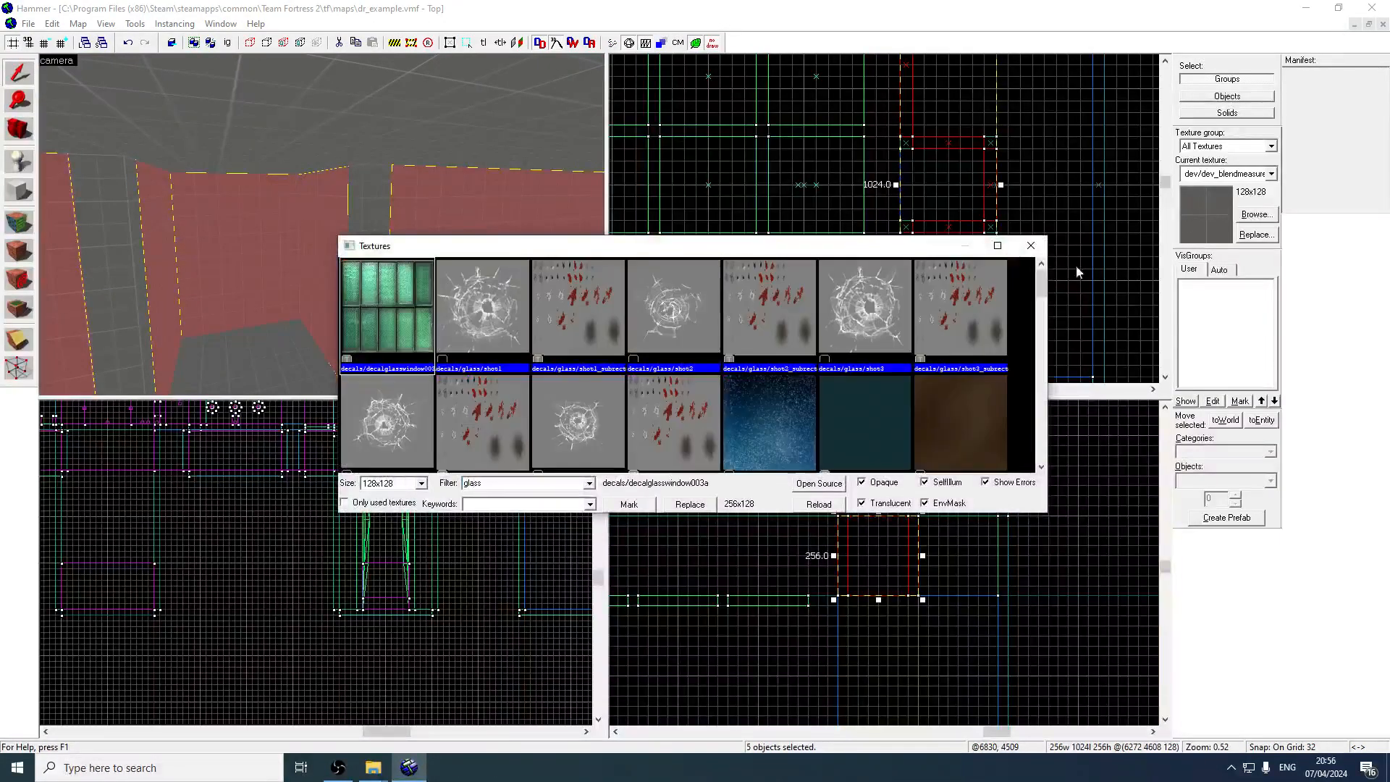
left_click_drag(1042, 293, 1042, 330)
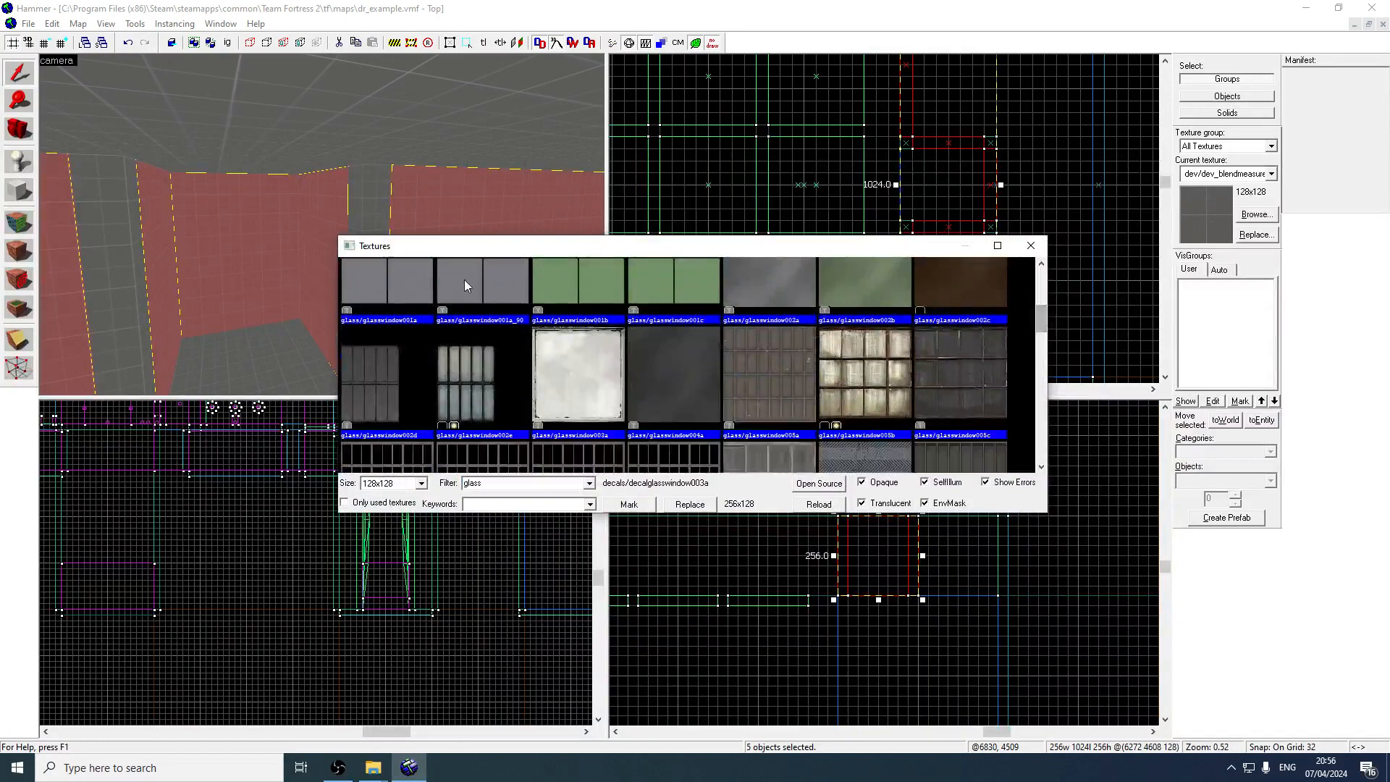
double_click(390, 294)
left_click(20, 254)
Clip the large floor block in two along the inner face of the booth's back wall, keeping both parts
left_click(448, 286)
key("z")
key("z")
left_click(290, 297)
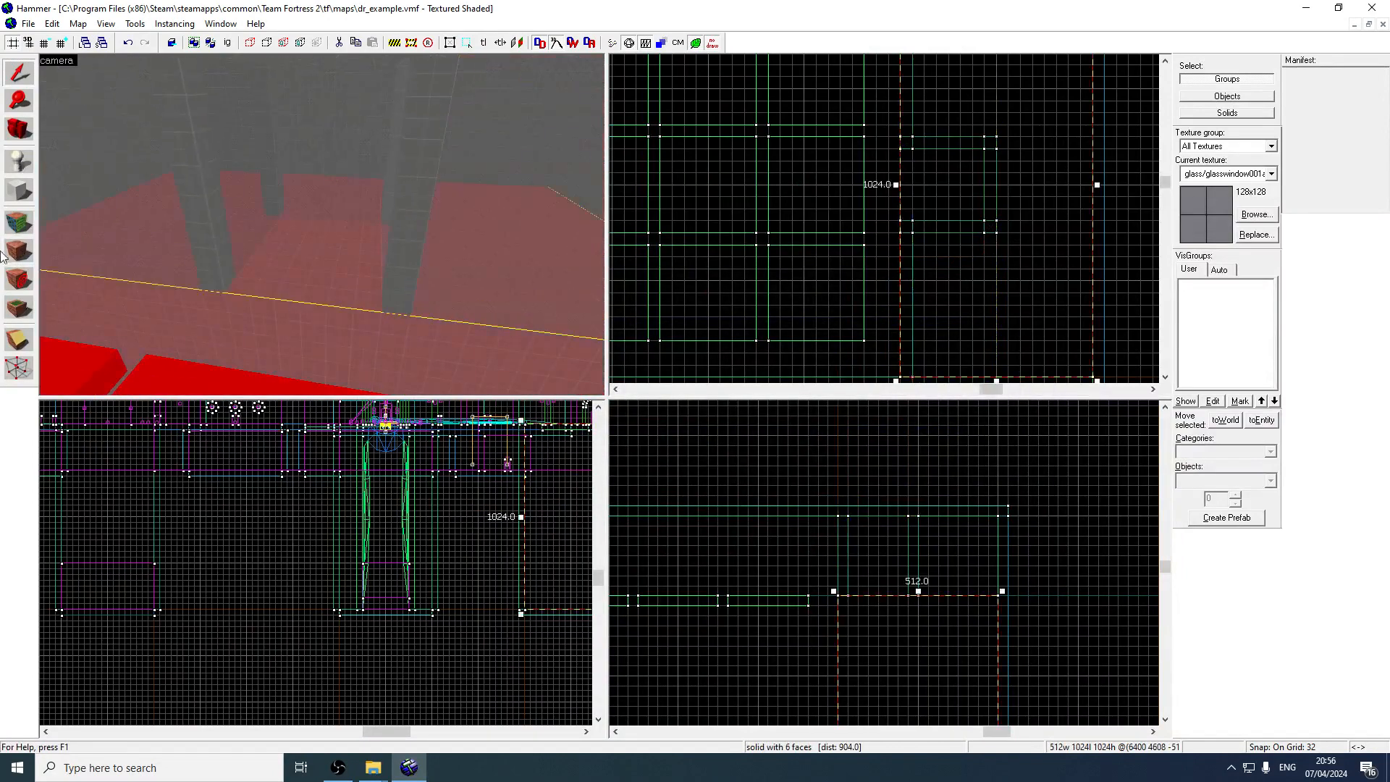
left_click(16, 344)
left_click_drag(997, 148, 995, 185)
left_click(24, 346)
left_click(22, 345)
left_click_drag(995, 184, 983, 148)
key("Return")
Clip the 224-unit-wide front part of the floor along both inner sides of the booth to separate the booth's floor
left_click(19, 72)
left_click(90, 290)
left_click(18, 339)
left_click_drag(902, 148, 925, 149)
key("Return")
left_click(906, 220, "ctrl")
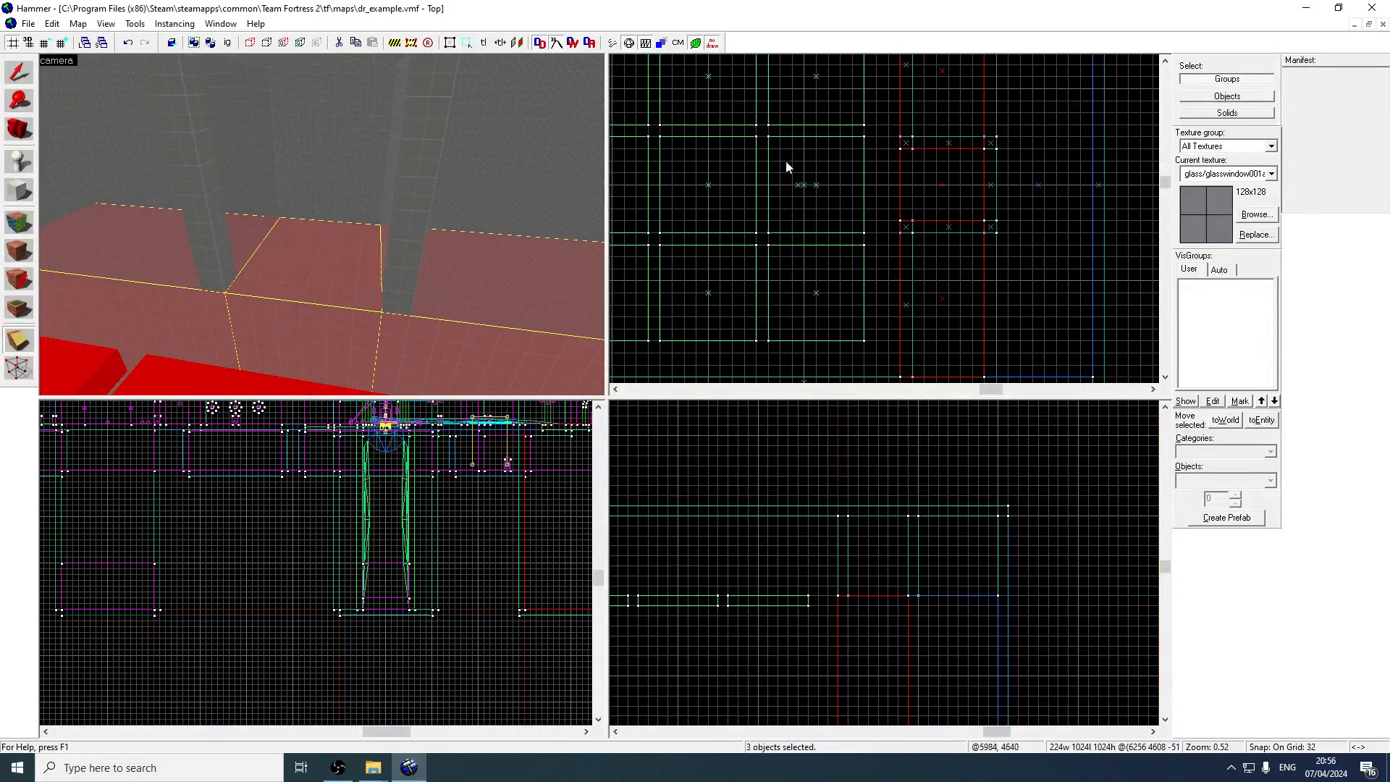
left_click(30, 74)
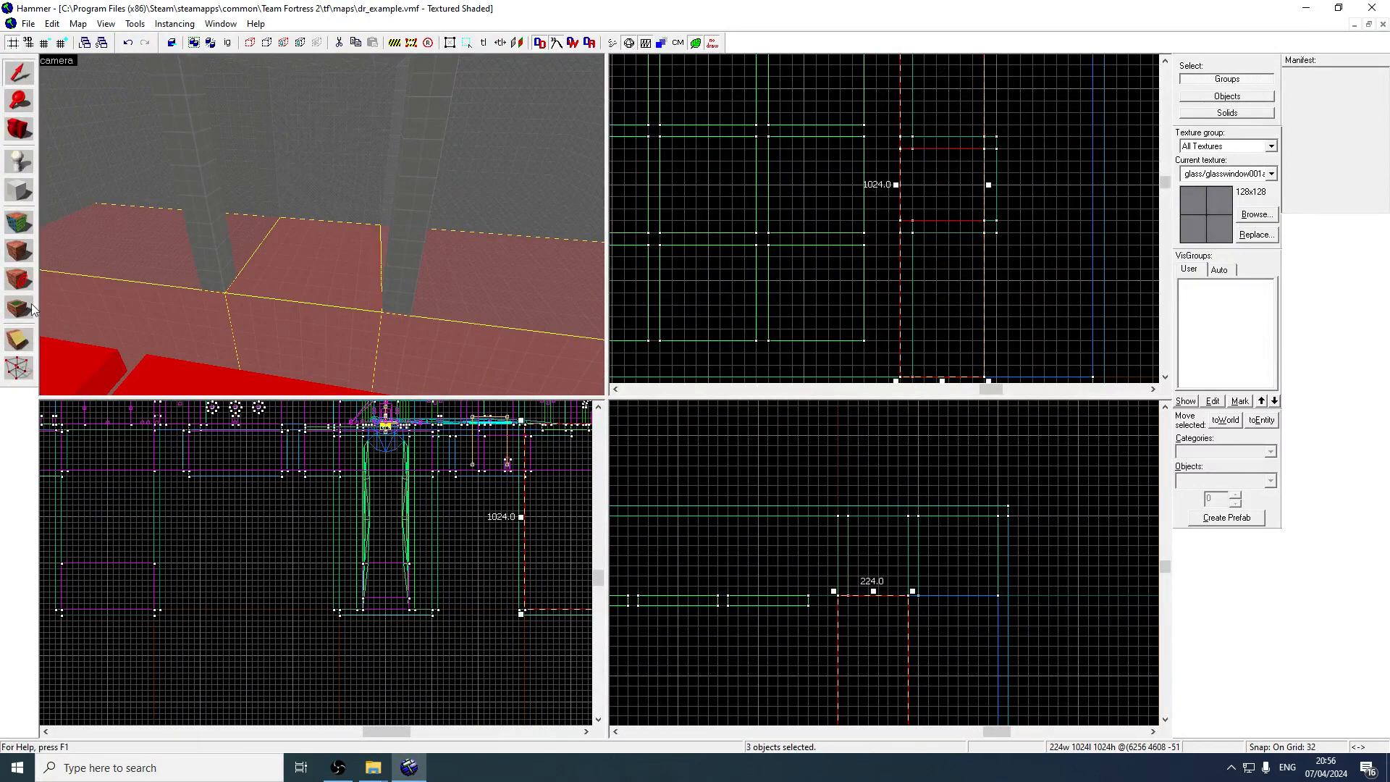
Find the red customdev dev_measuregeneric texture with the filter "gener" and apply it to the booth's floor face
left_click(20, 223)
left_click(652, 437)
type("gener")
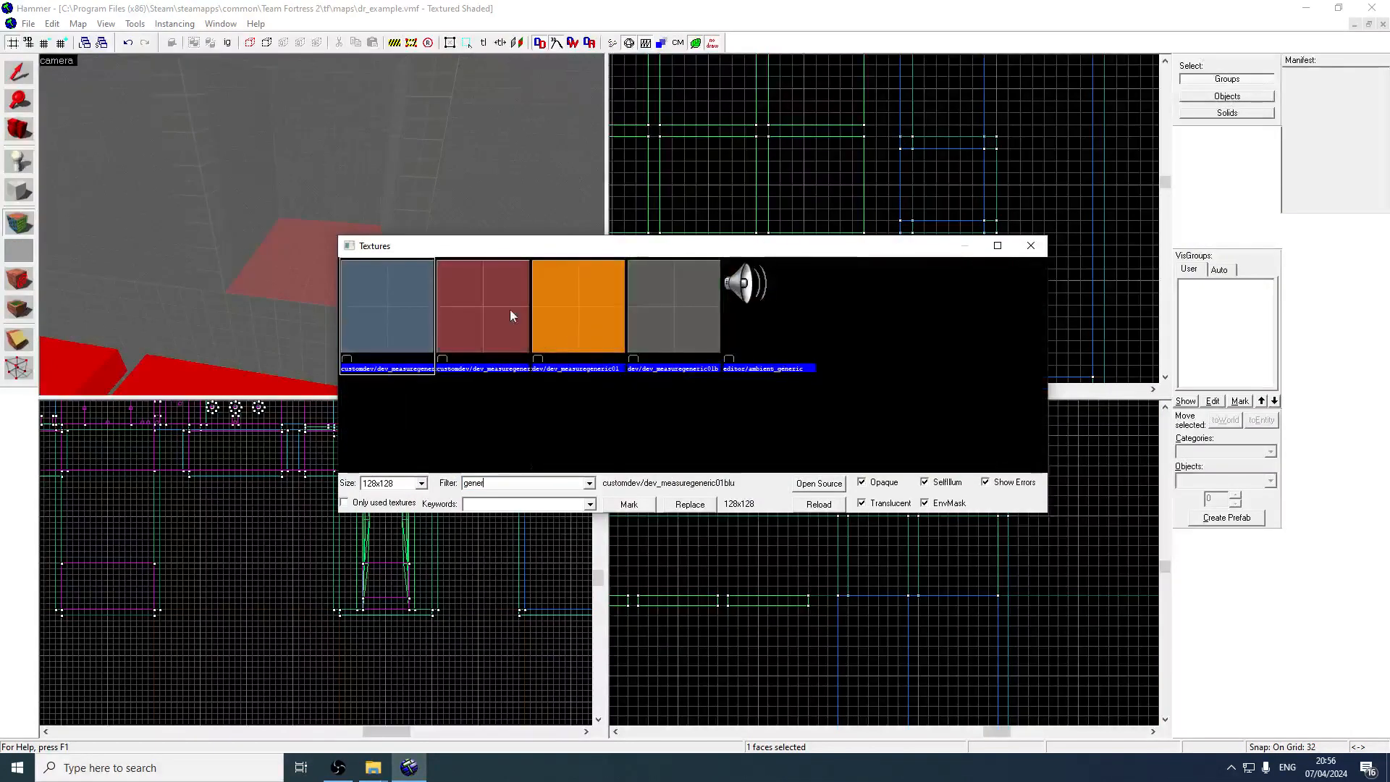
double_click(509, 309)
Apply customdev/dev_measuregeneric01blu to the floor surfaces surrounding the booth
left_click(315, 272)
left_click(651, 435)
double_click(406, 318)
key("z")
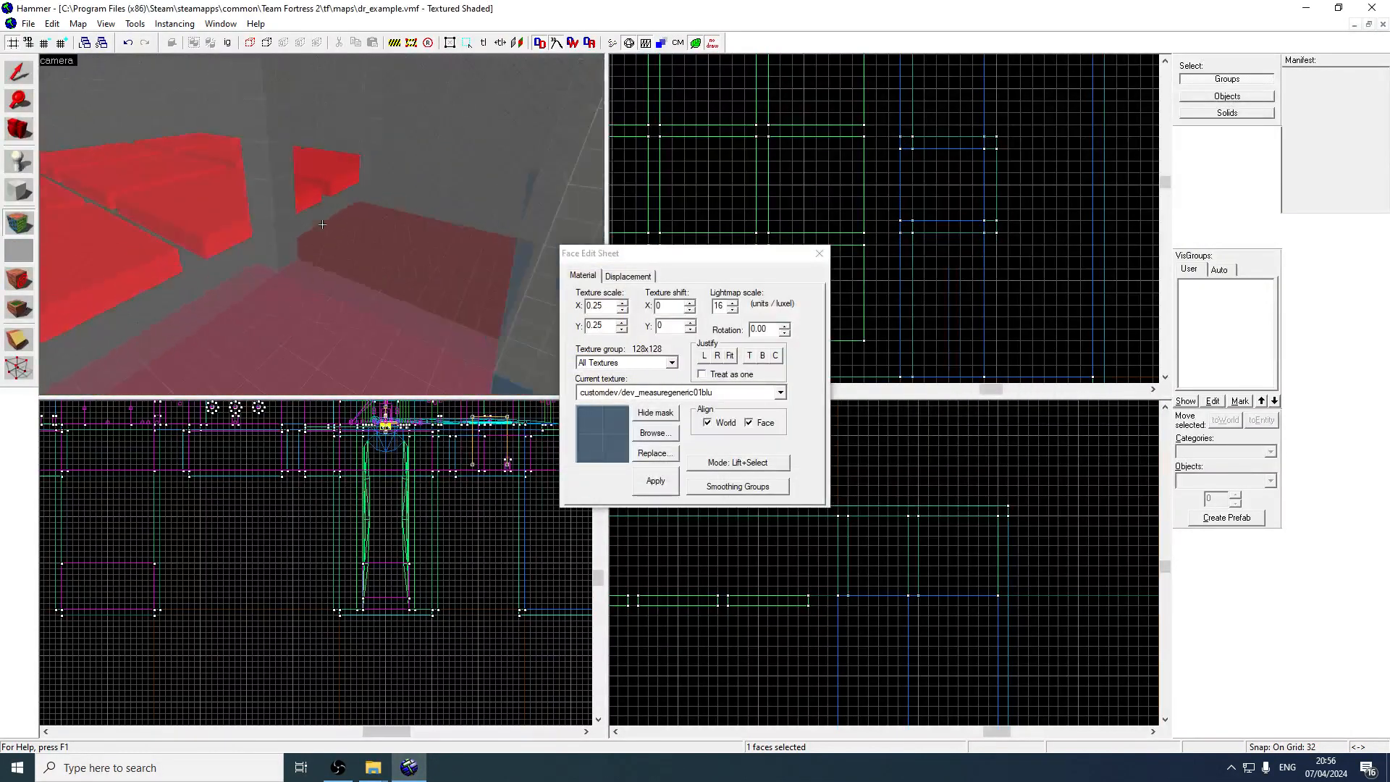
key("z")
right_click(362, 268)
key("z")
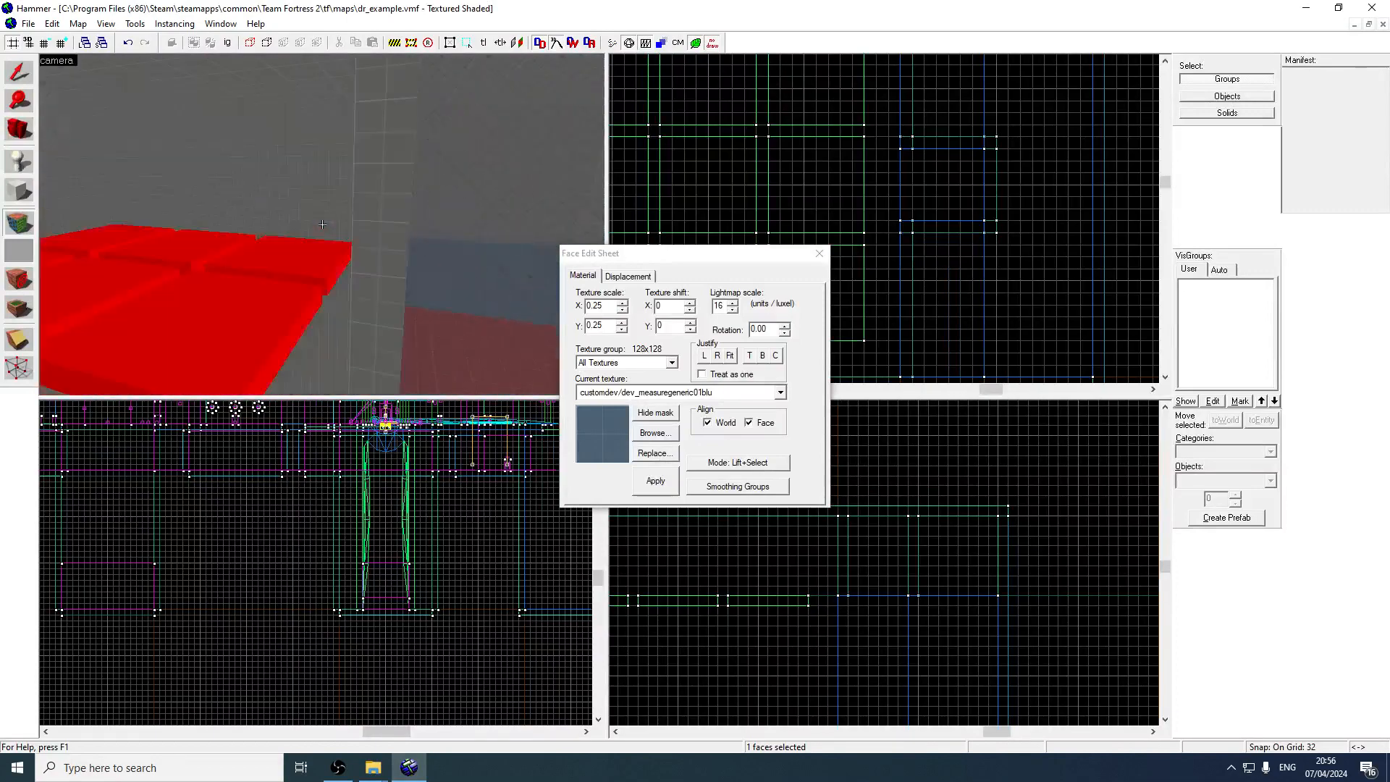
key("z")
Search the textures for "wood" and "coal", and choose coalmines/red_beam1 for a new block
left_click(19, 191)
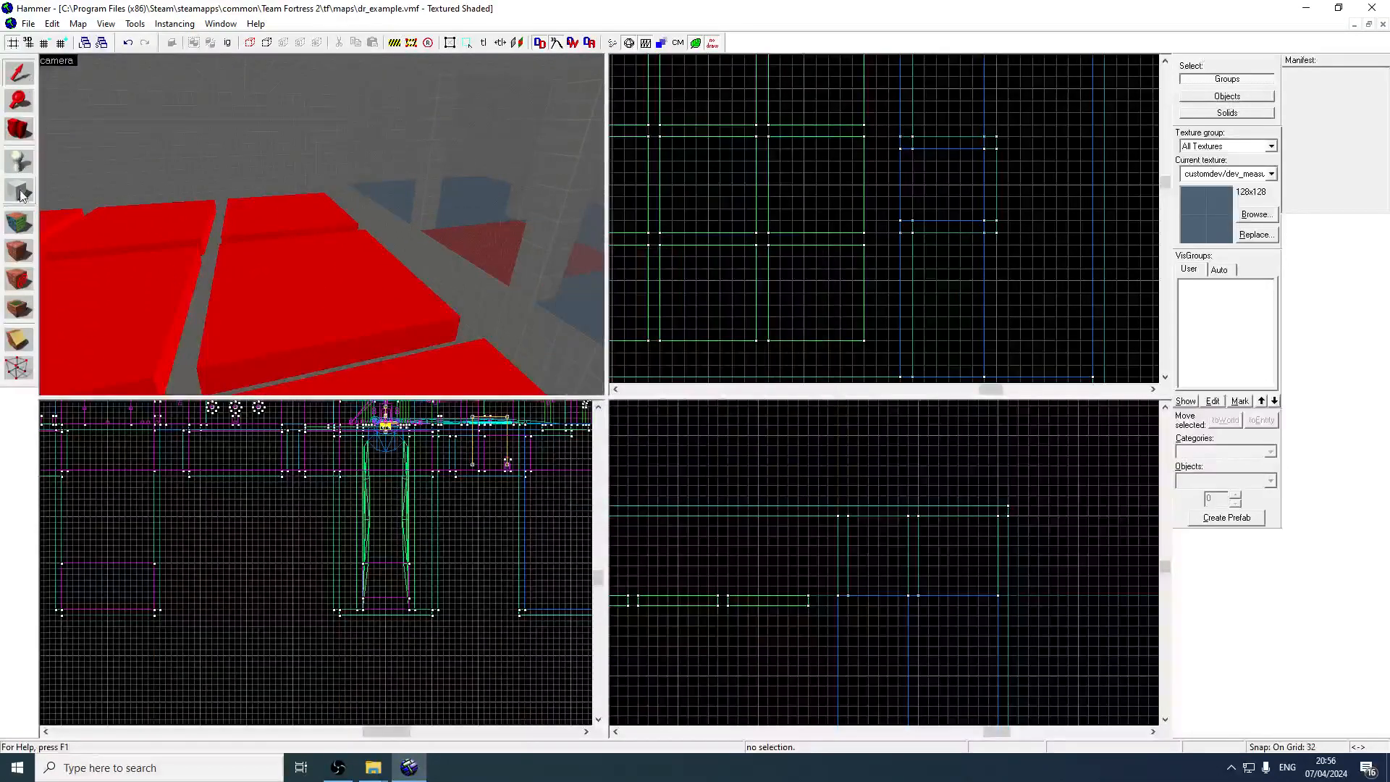
left_click(1256, 214)
type("wood")
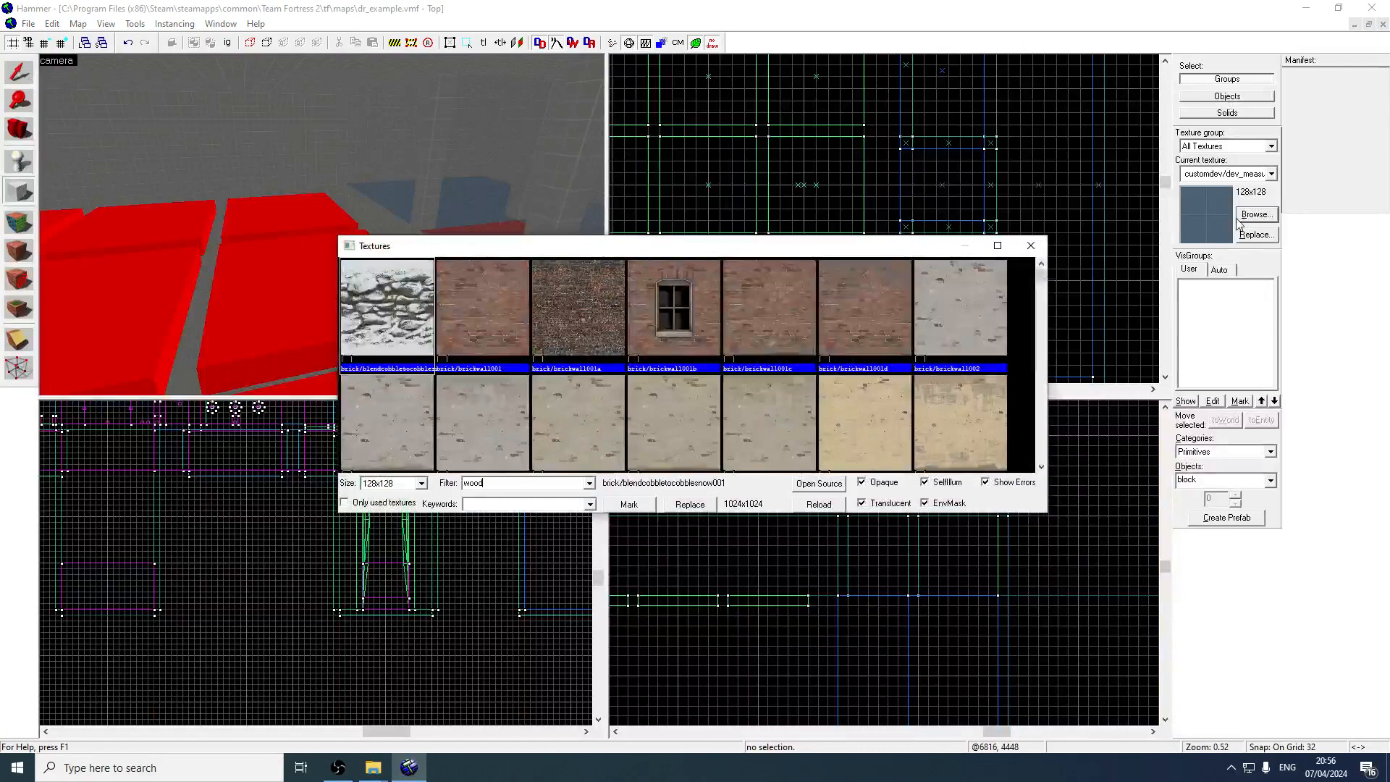
left_click_drag(1041, 277, 1044, 310)
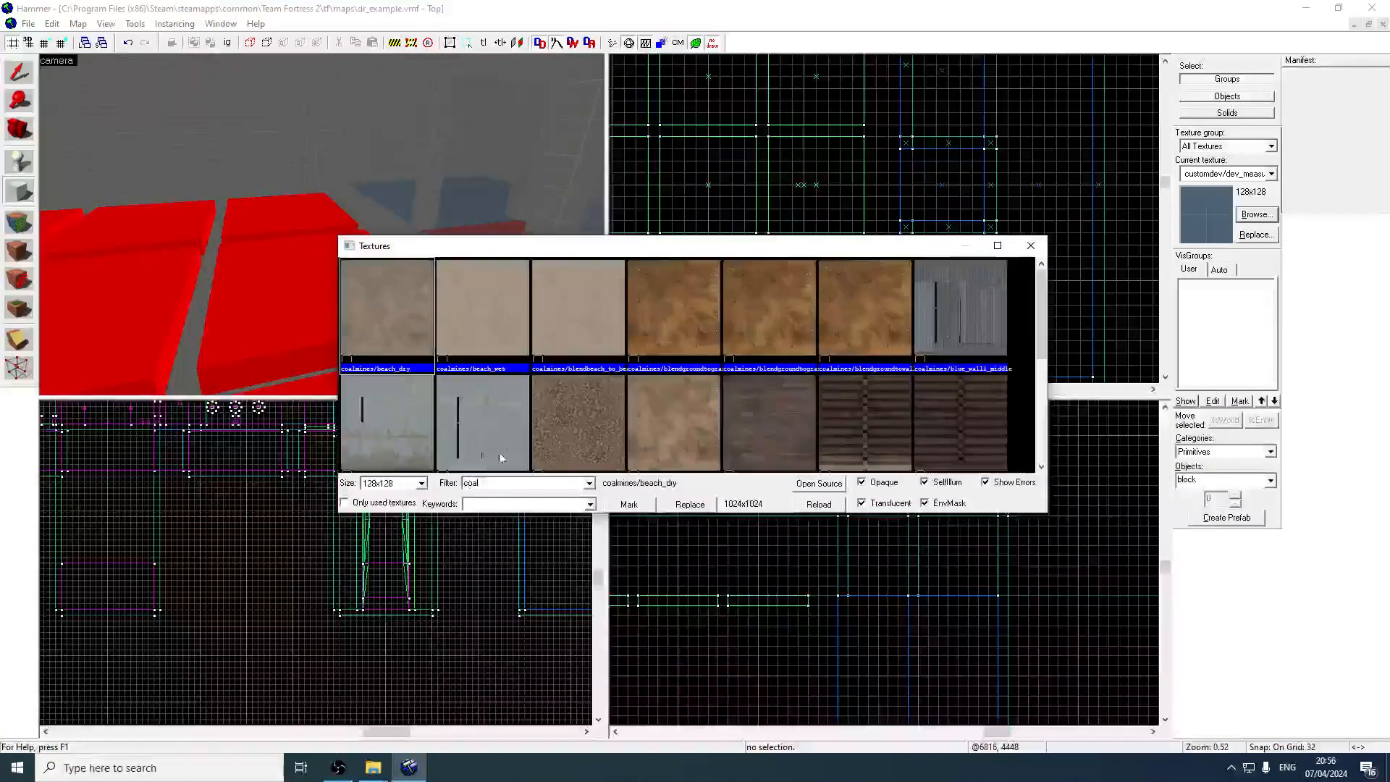
scroll(1041, 315, "down", 1)
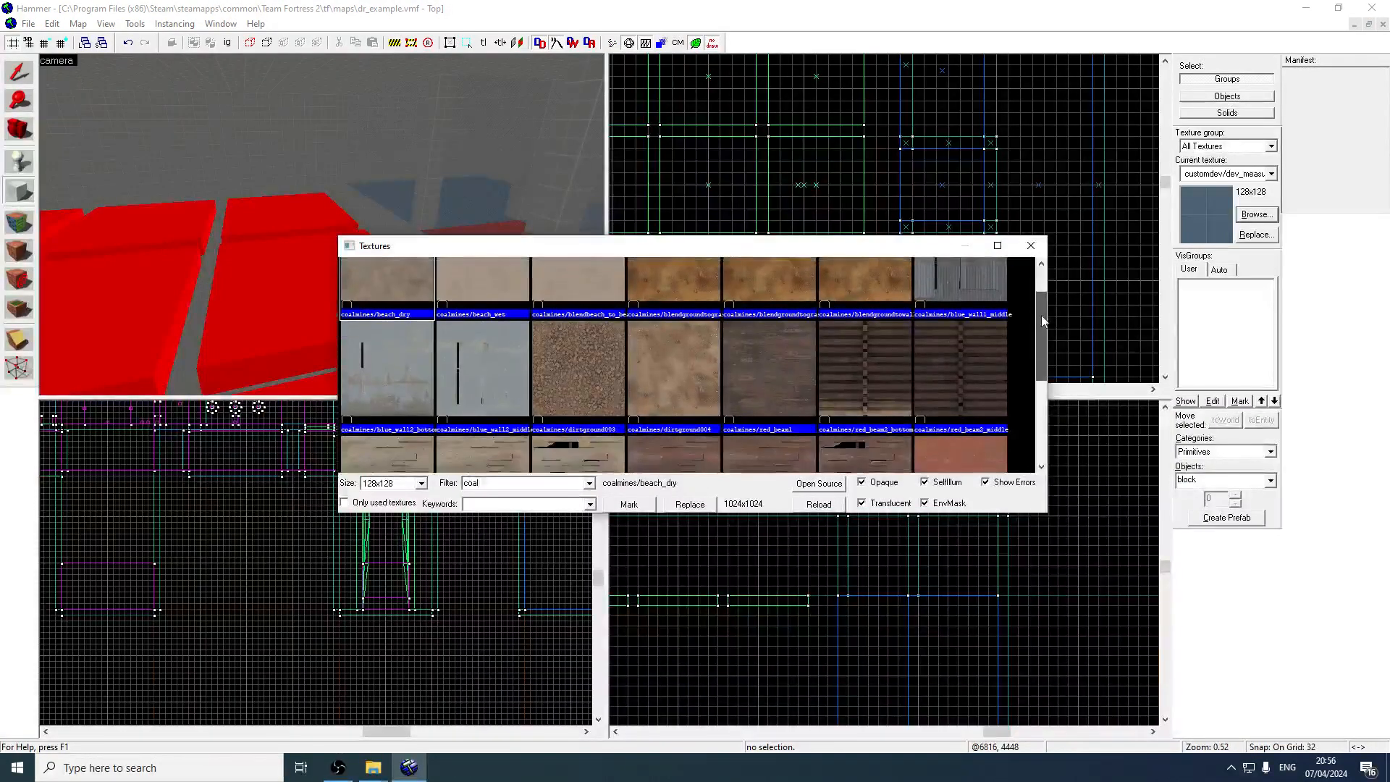
scroll(1042, 321, "down", 1)
double_click(753, 320)
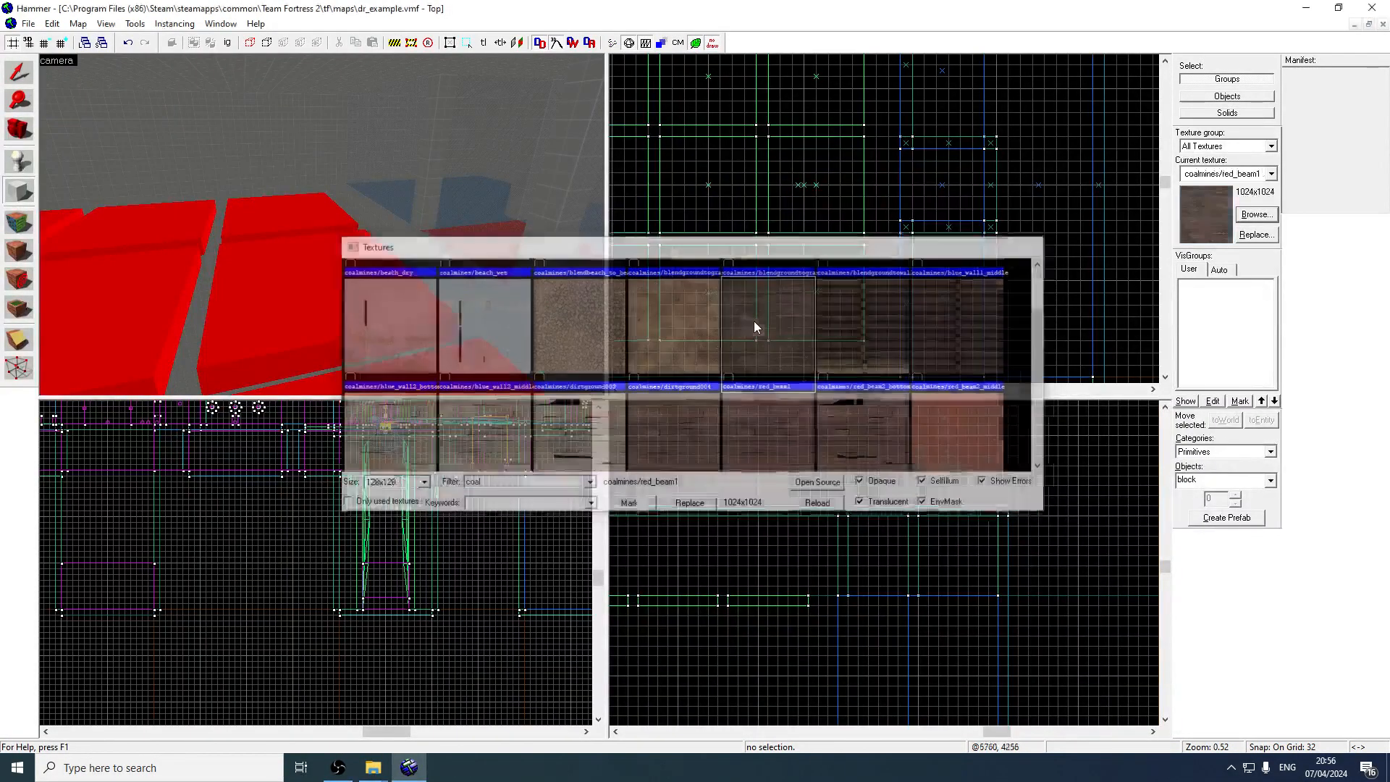
Create a door block 32 × 192 × 256 units that fills the booth's front opening between the two pillars
left_click_drag(901, 148, 916, 225)
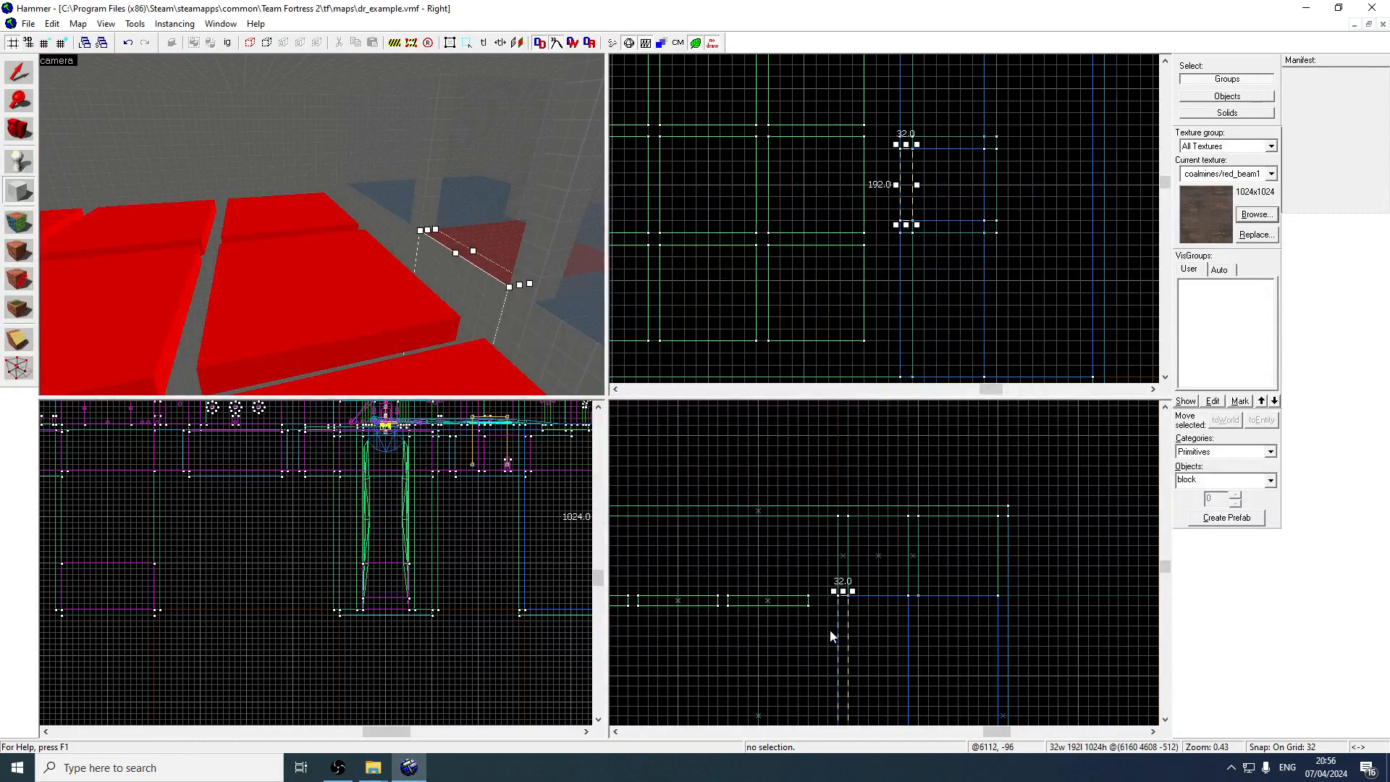
left_click_drag(844, 619, 847, 538)
key("Down")
key("Down")
scroll(841, 624, "down", 1)
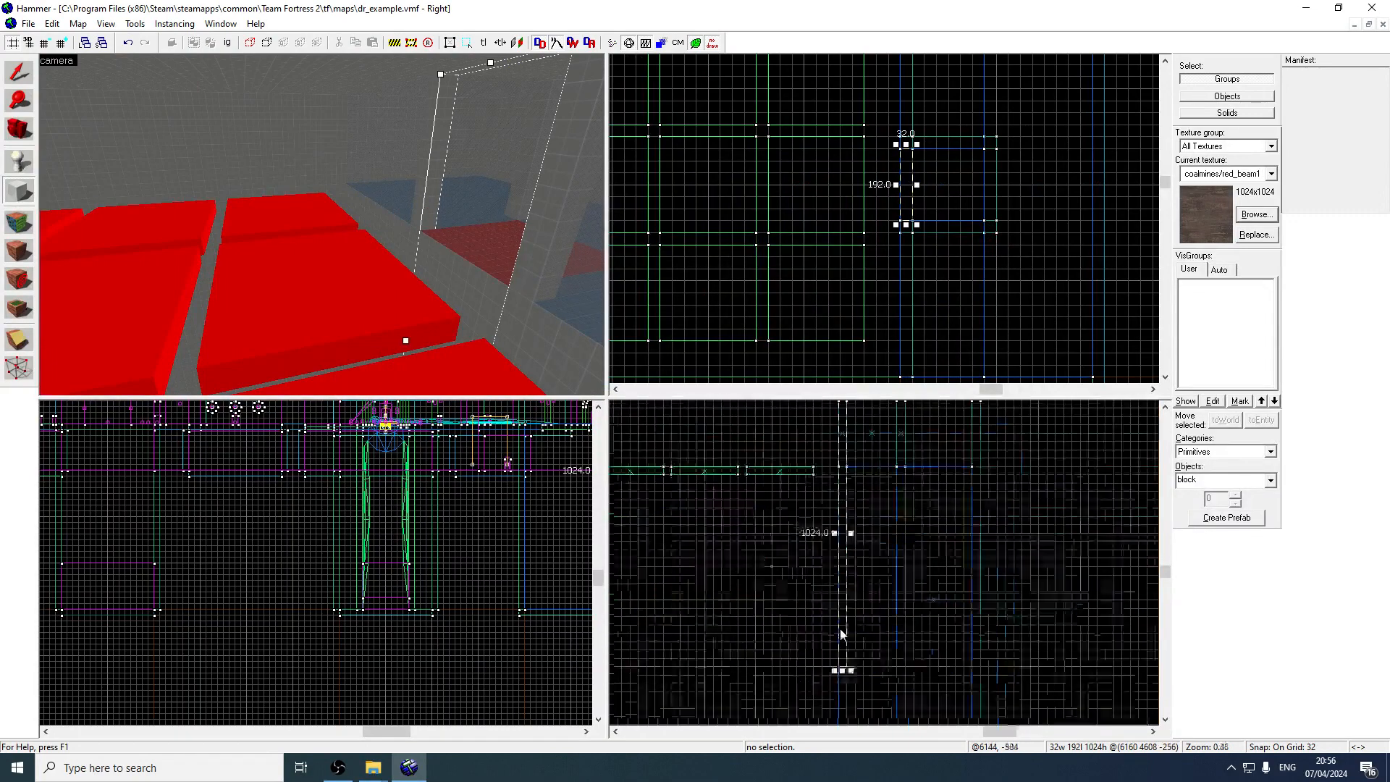
left_click_drag(843, 671, 841, 477)
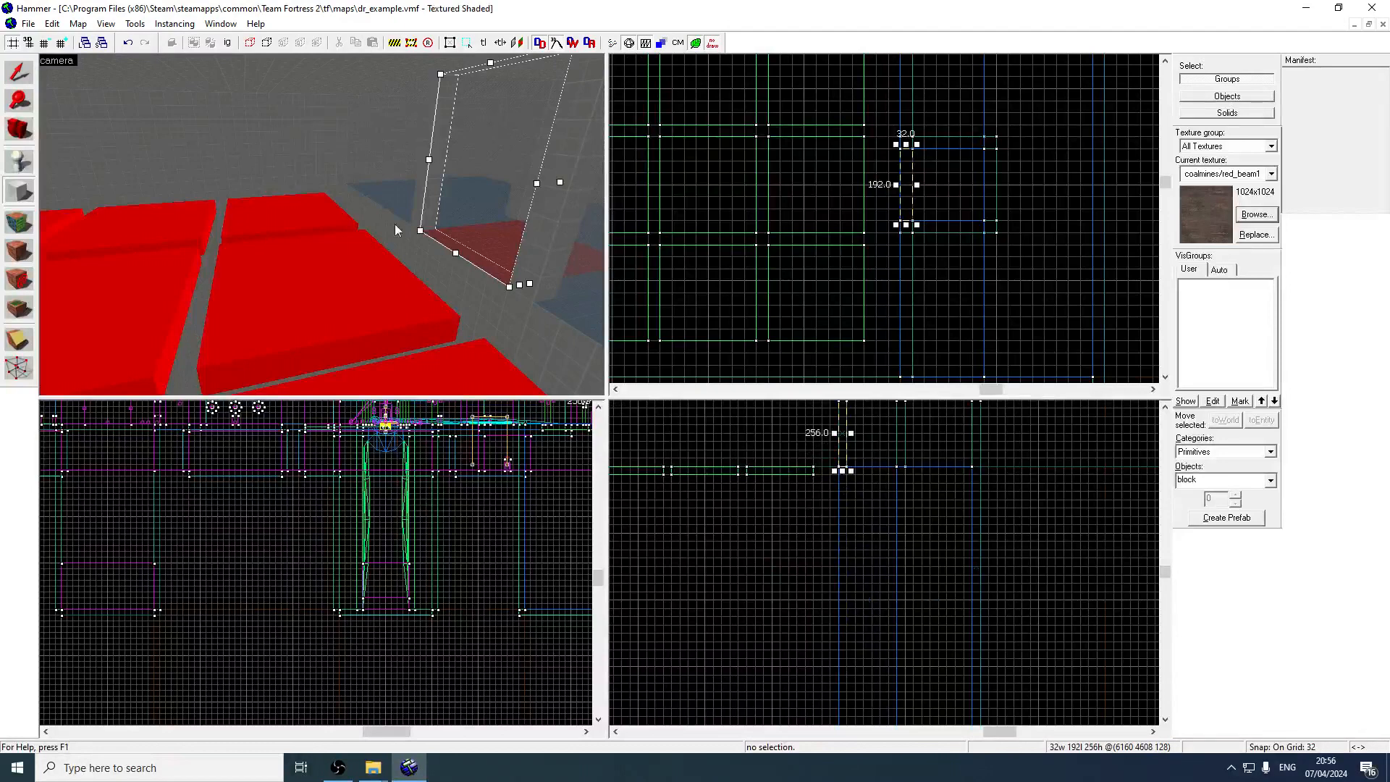
key("Return")
Tie the wooden door block to an entity and set its class to func_breakable
key("z")
key("w")
key("z")
left_click(1261, 420)
left_click_drag(516, 273, 493, 286)
type("breakable")
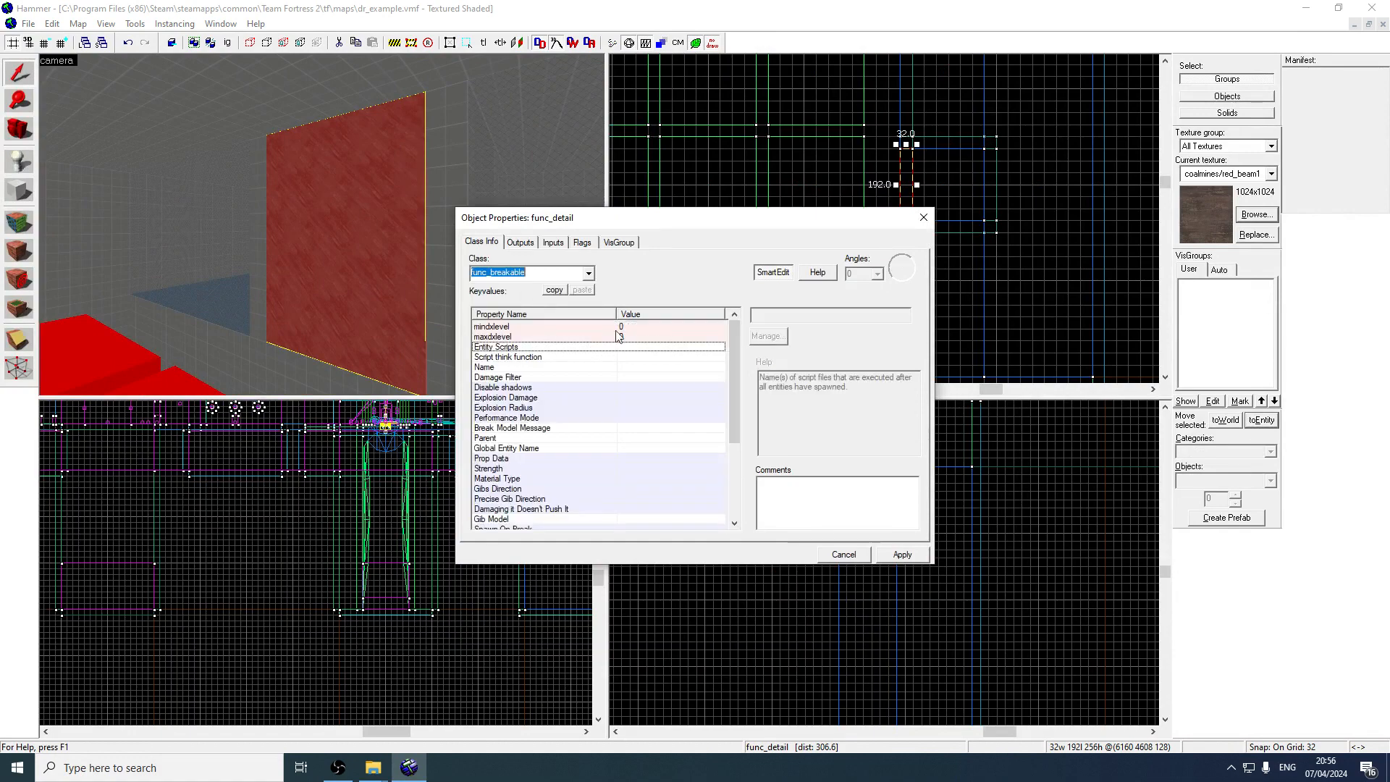
left_click(902, 554)
Set the breakable door's material type to Wood
left_click(658, 430)
left_click(658, 438)
left_click(657, 458)
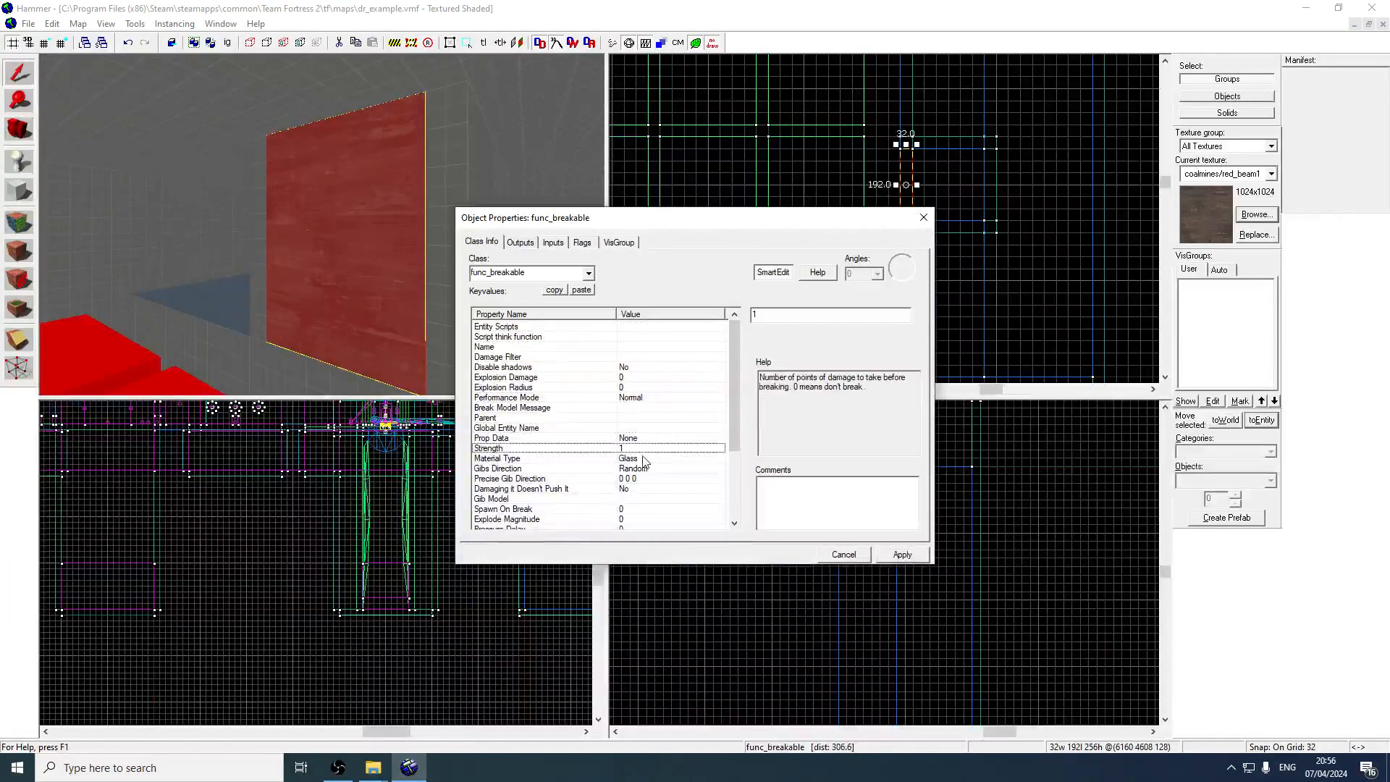
left_click(904, 314)
left_click(761, 332)
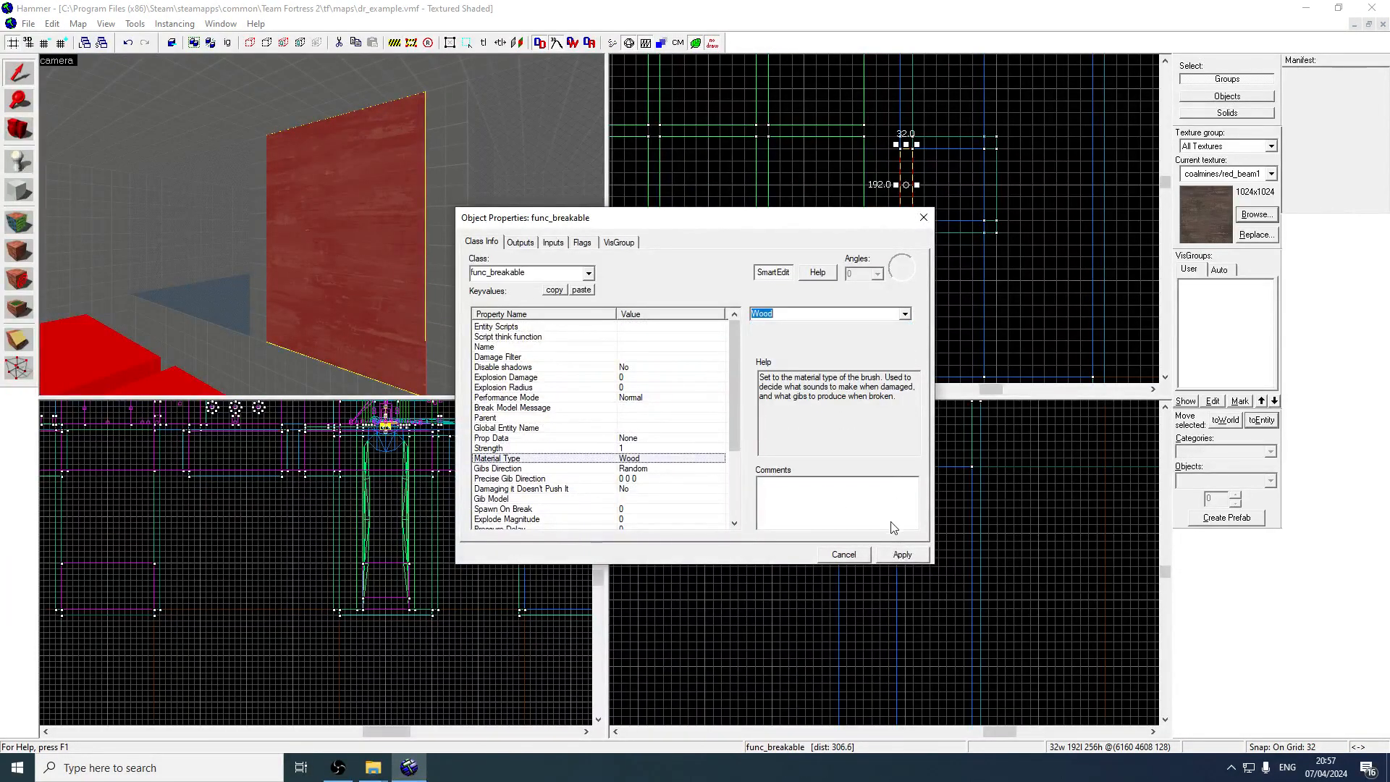
left_click(646, 403)
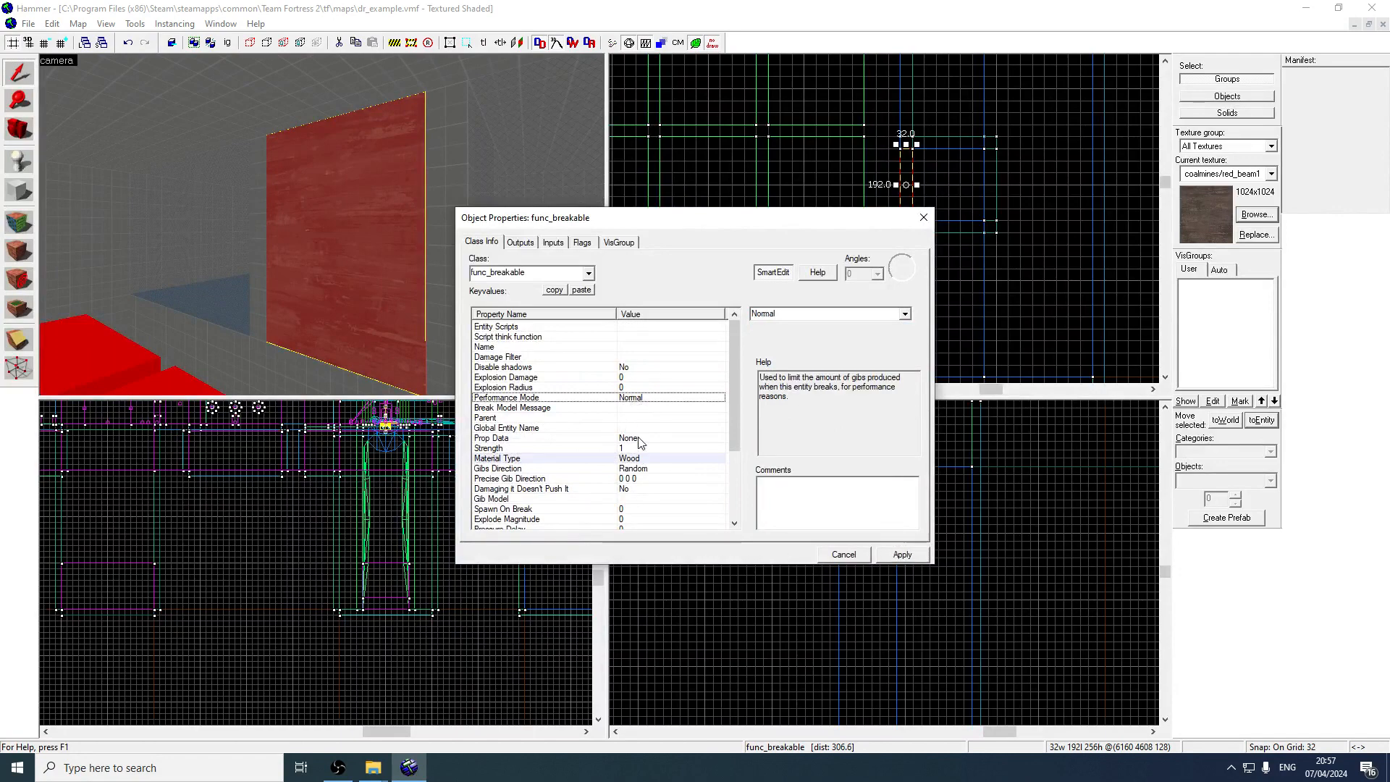
Enable the Only Break on Trigger flag for the door, apply it and close the object properties
left_click(583, 242)
left_click(476, 265)
left_click(897, 555)
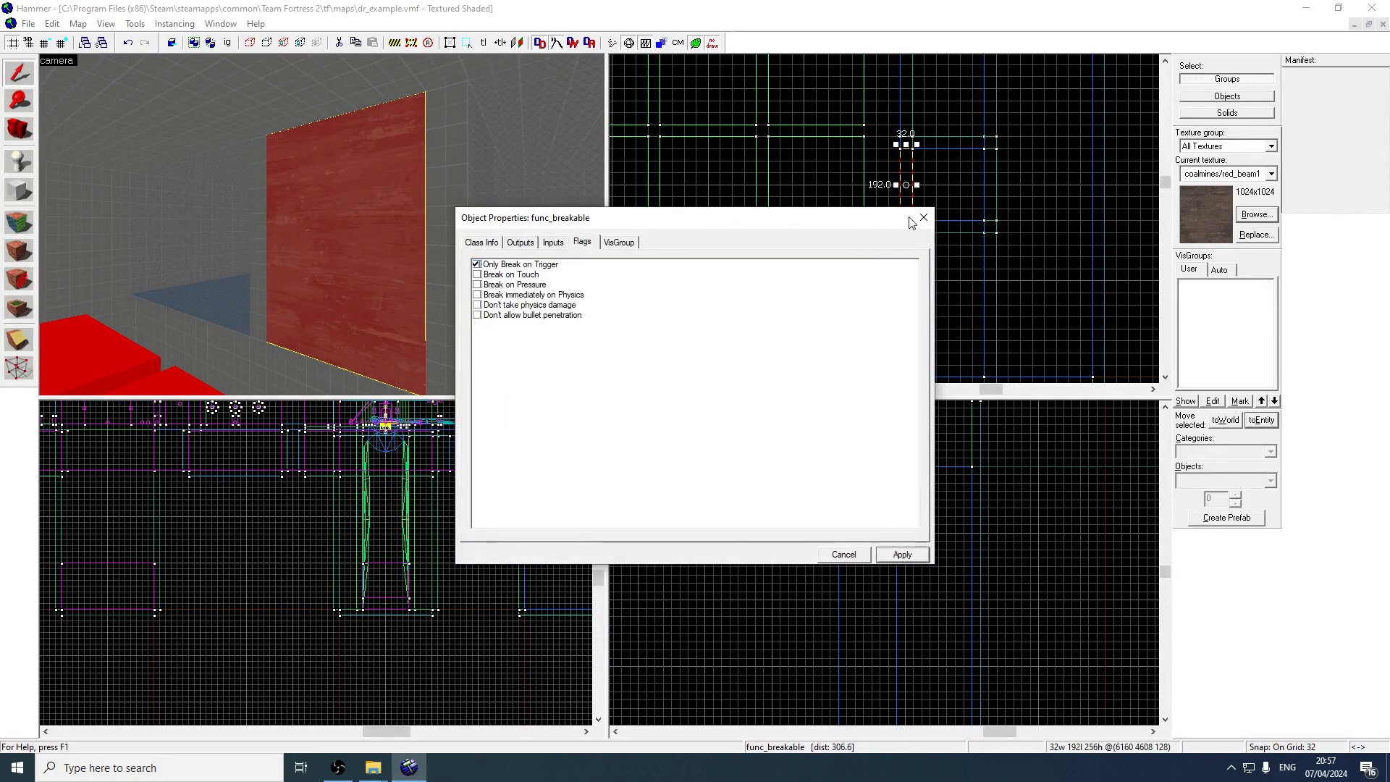
left_click(922, 217)
Sample the gray dev/dev_blendmeasure texture from the room's existing geometry as the current texture
key("z")
key("w")
key("z")
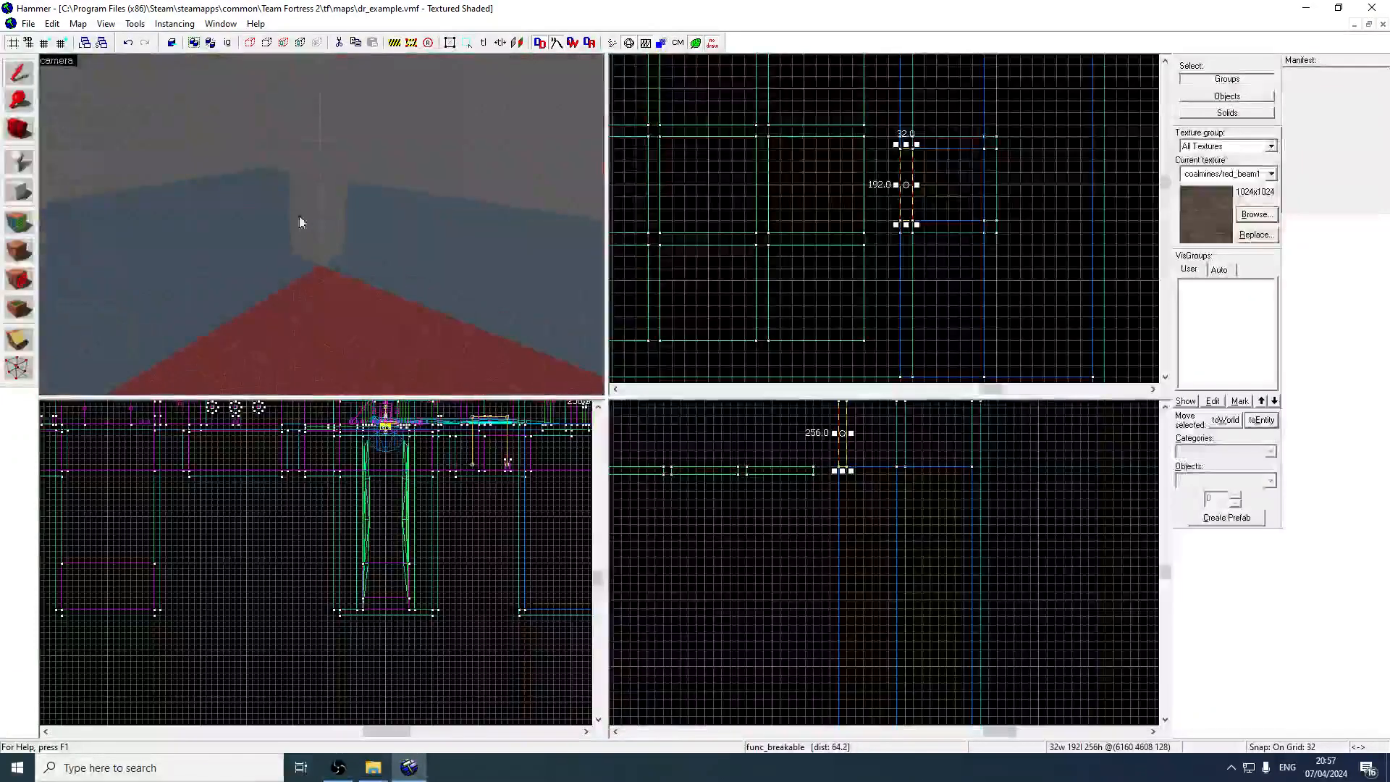
left_click(21, 222)
left_click(245, 220)
On an 8-unit grid, create a short post with an 8 × 16 unit footprint on the booth floor, centred against the back glass wall
left_click(18, 191)
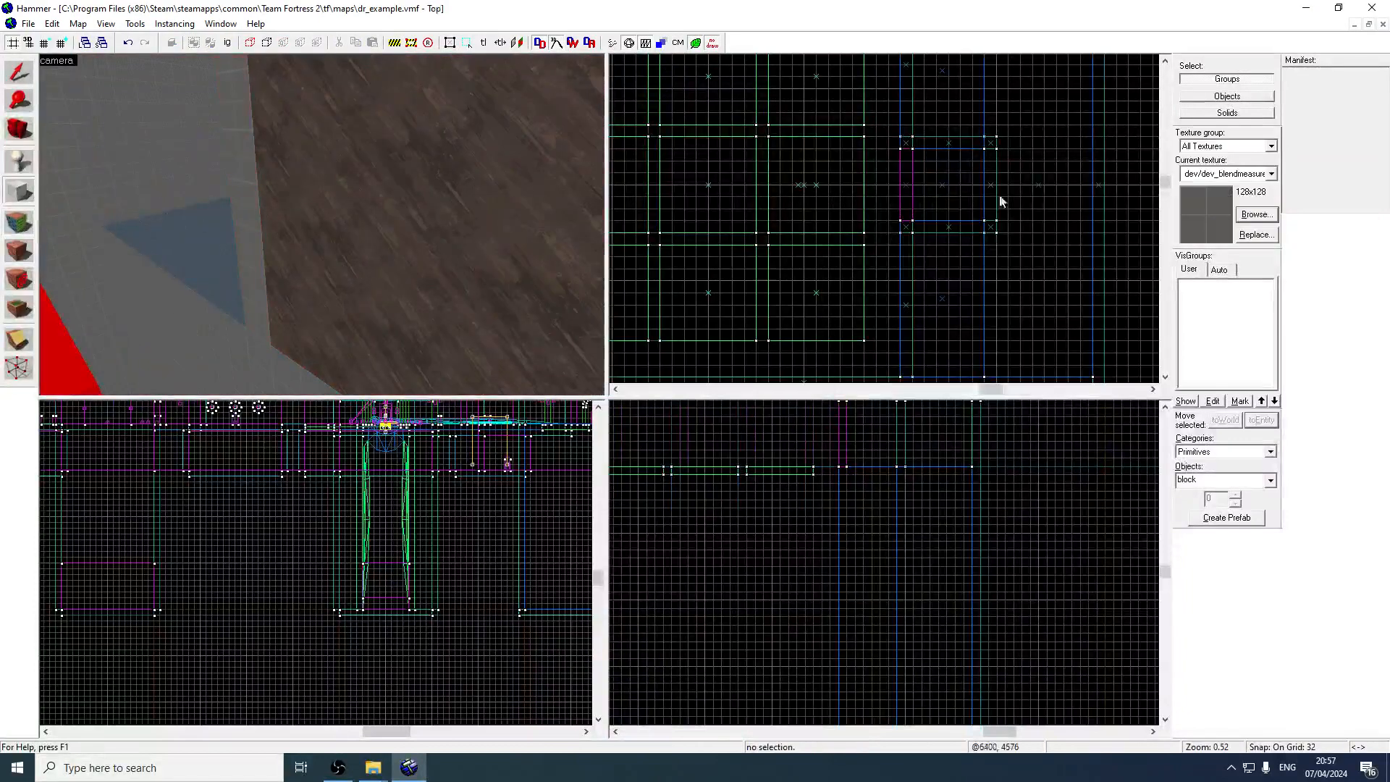
scroll(986, 196, "up", 3)
key("bracketleft")
key("bracketleft")
scroll(969, 181, "up", 2)
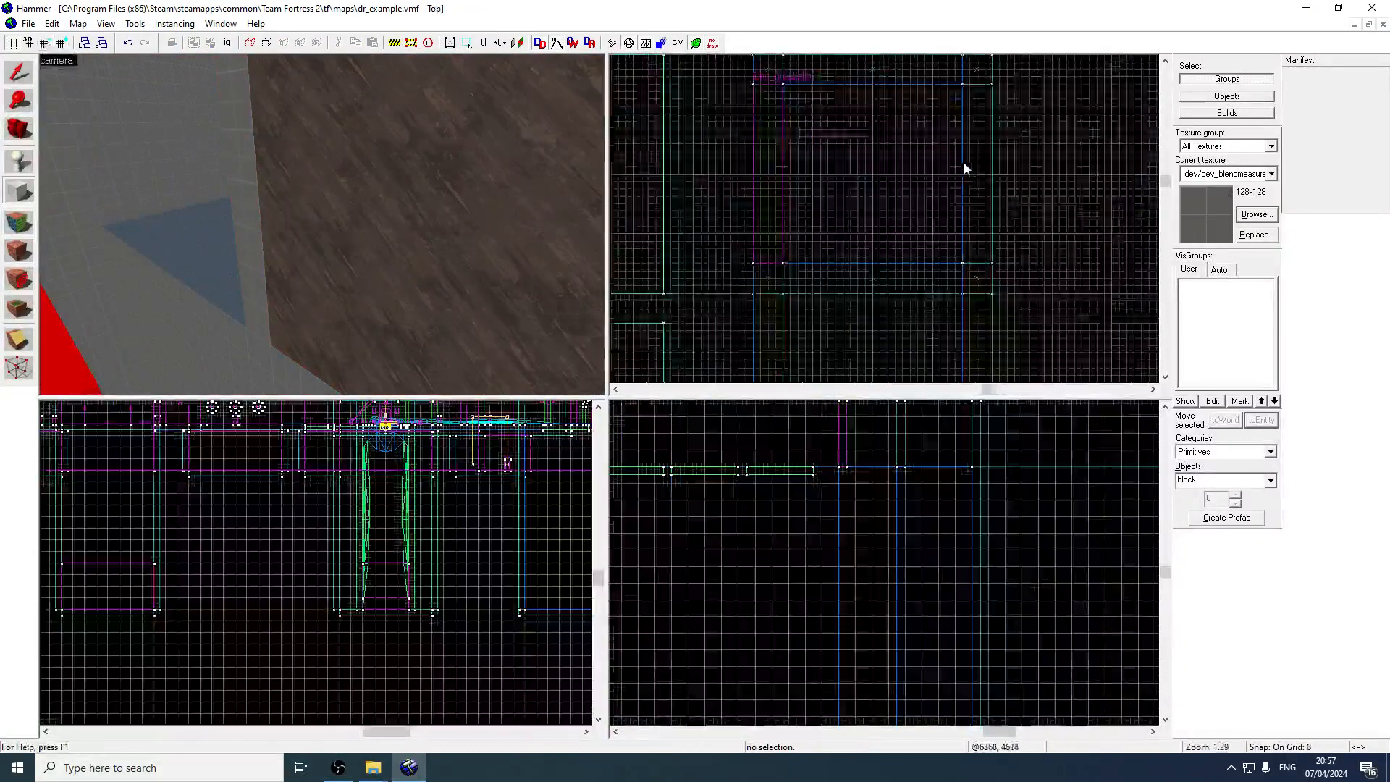
left_click_drag(961, 166, 955, 181)
middle_click_drag(896, 425, 897, 505)
scroll(891, 504, "up", 3)
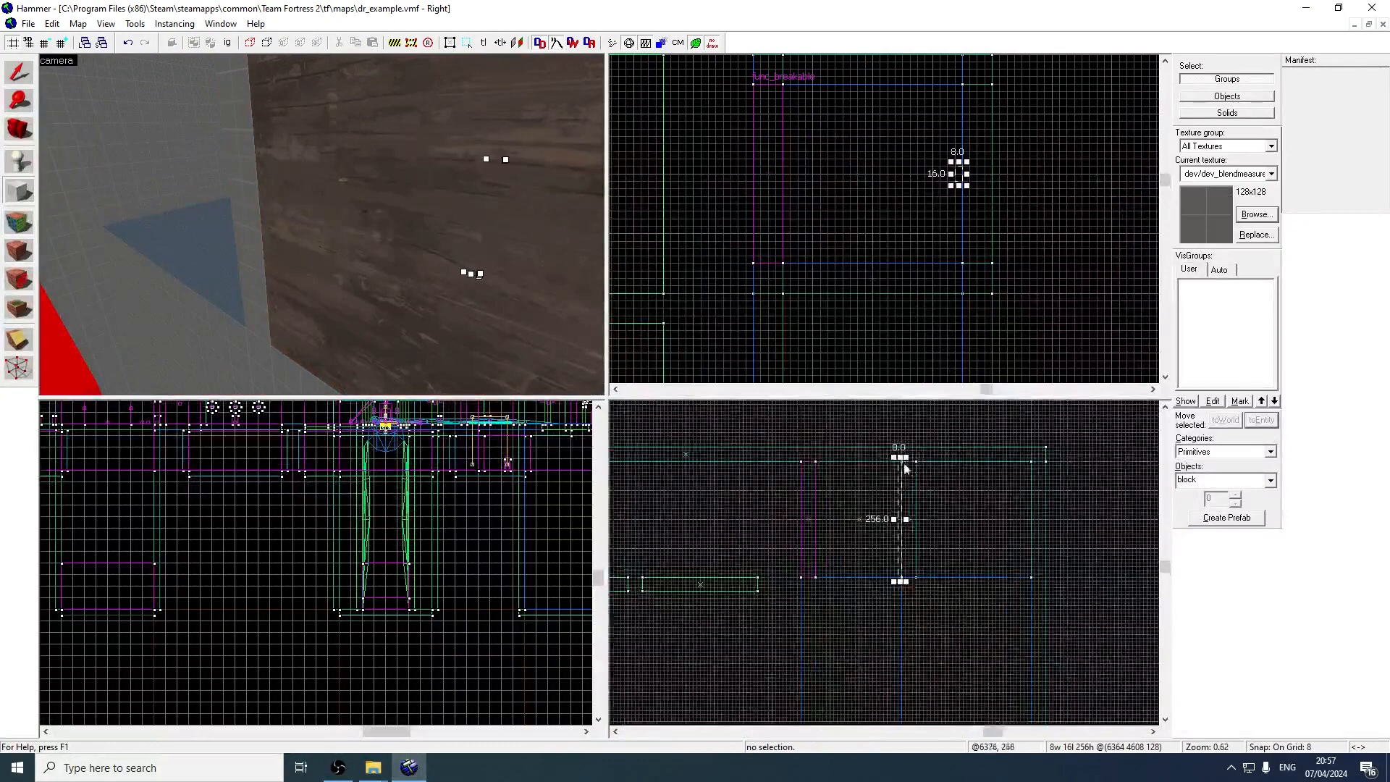
left_click_drag(899, 465, 906, 552)
scroll(908, 545, "up", 4)
key("Return")
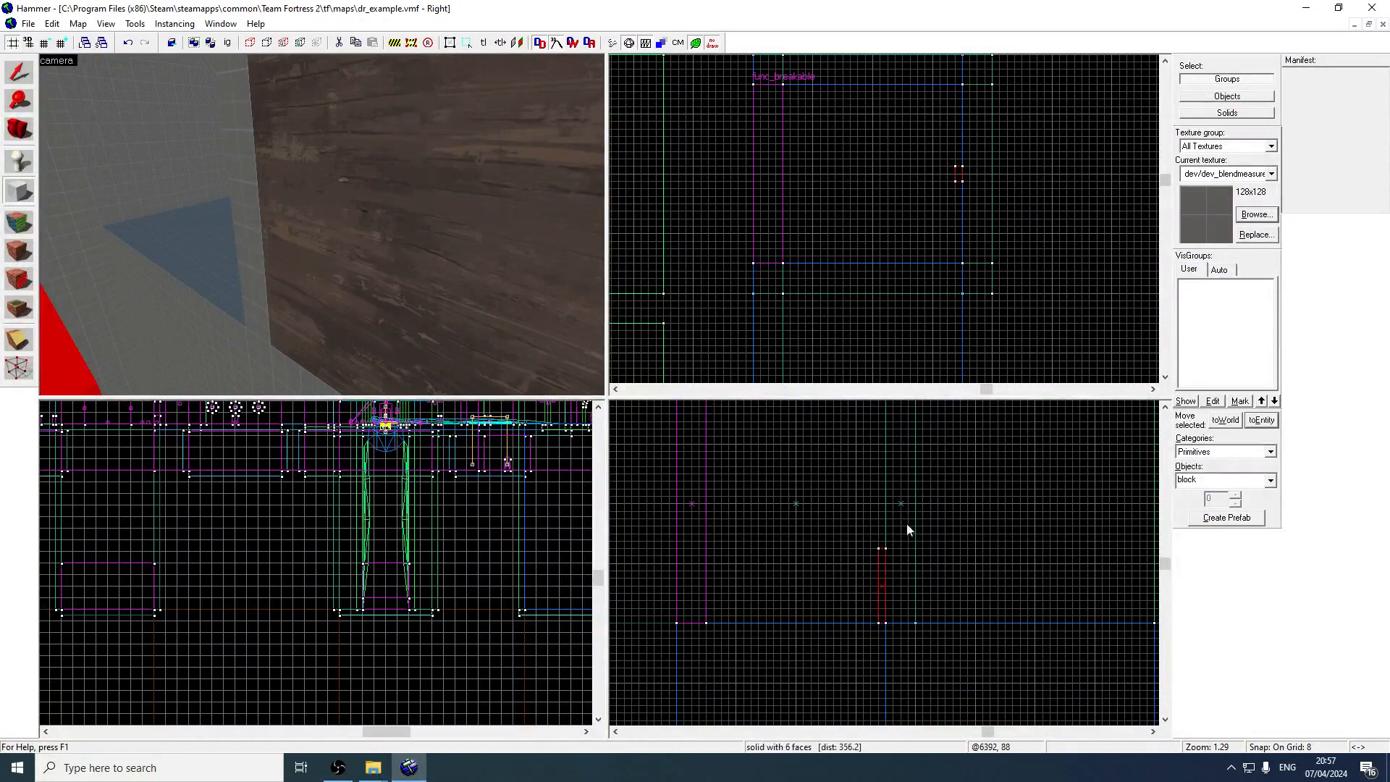
Create an 8 × 32 × 32 unit button block against the front of the post's upper end
scroll(961, 160, "up", 2)
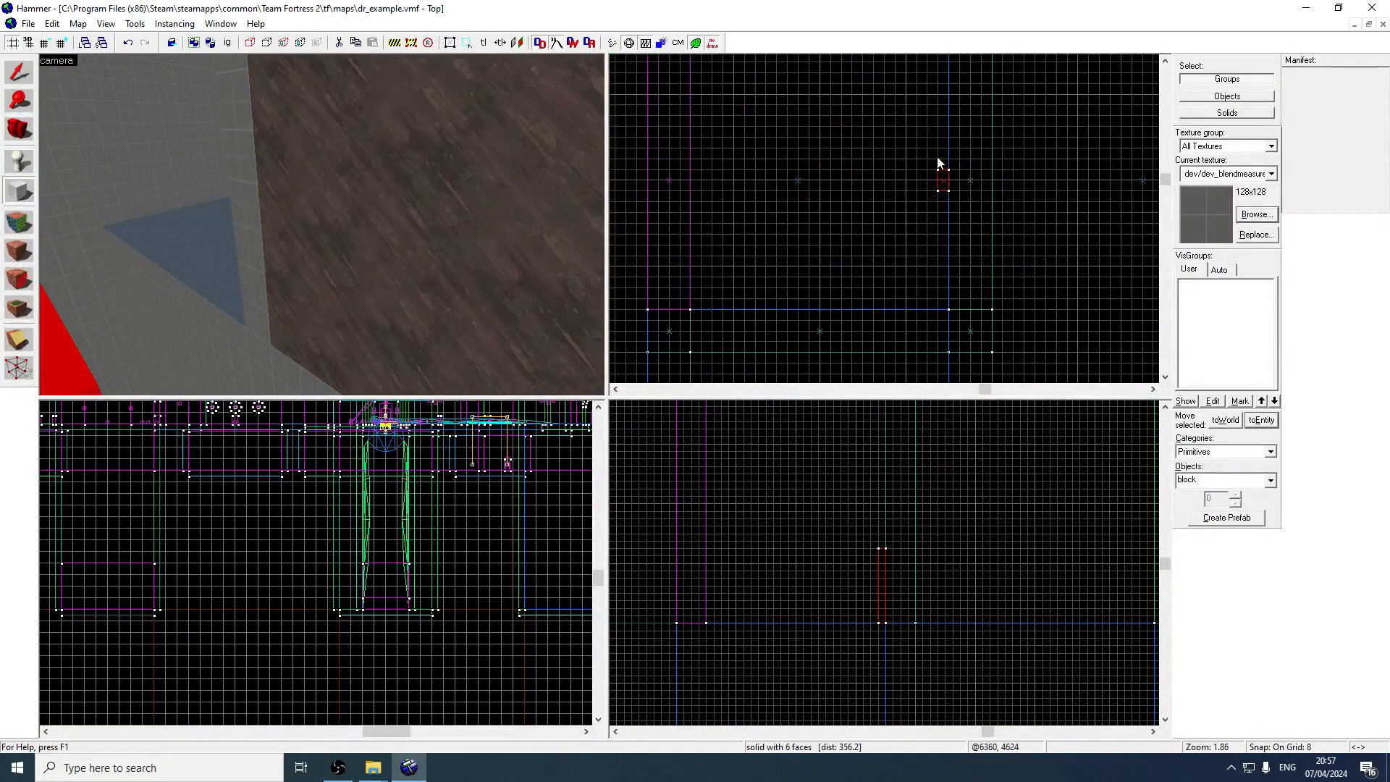
left_click_drag(937, 163, 925, 204)
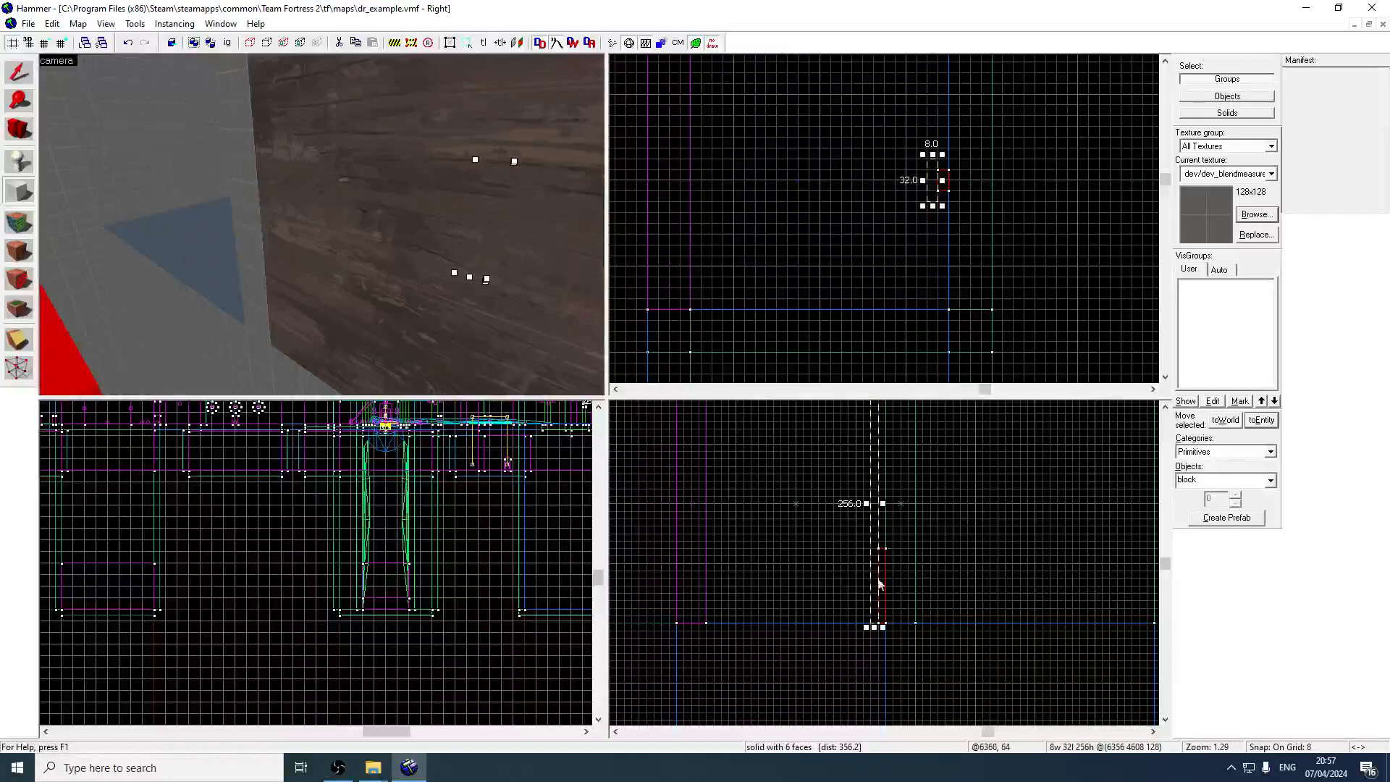
left_click_drag(875, 628, 880, 571)
scroll(890, 514, "down", 1)
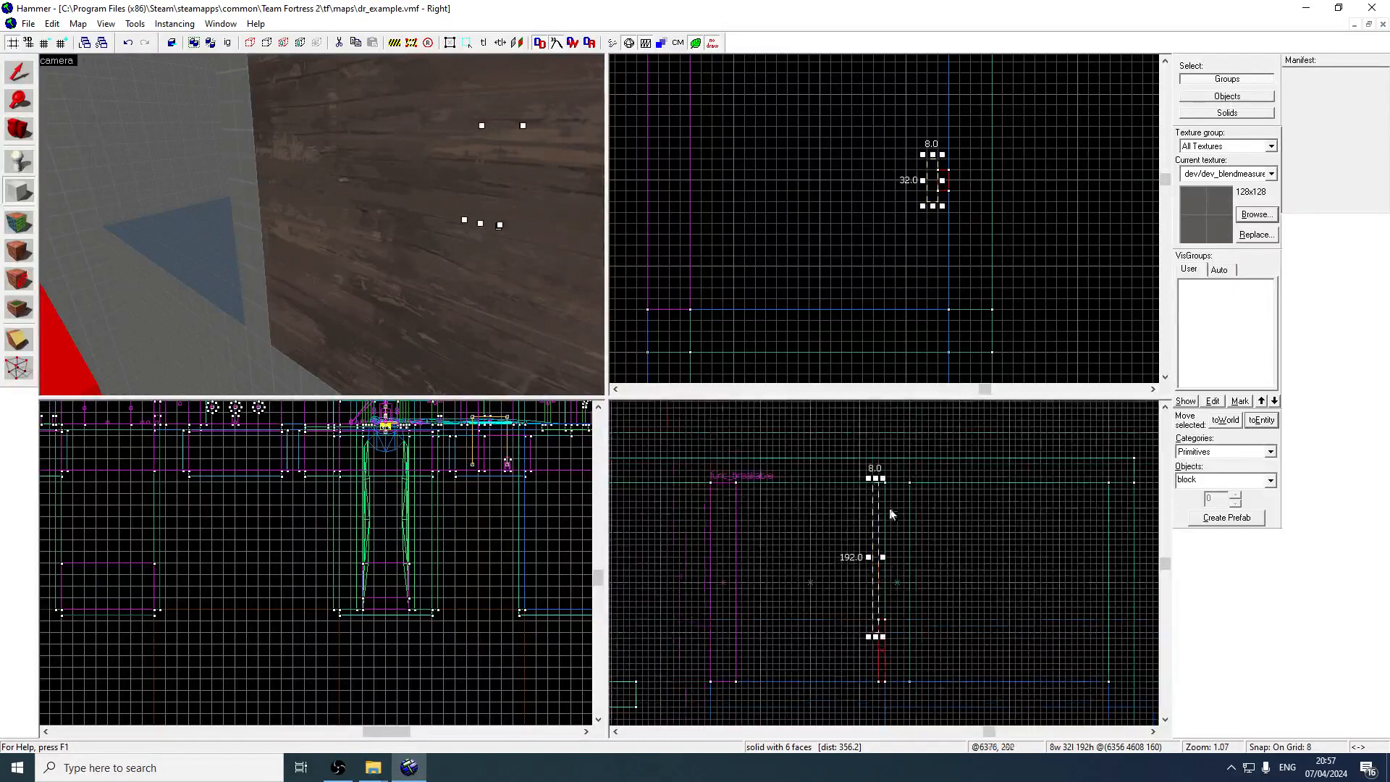
left_click_drag(875, 479, 878, 606)
key("Return")
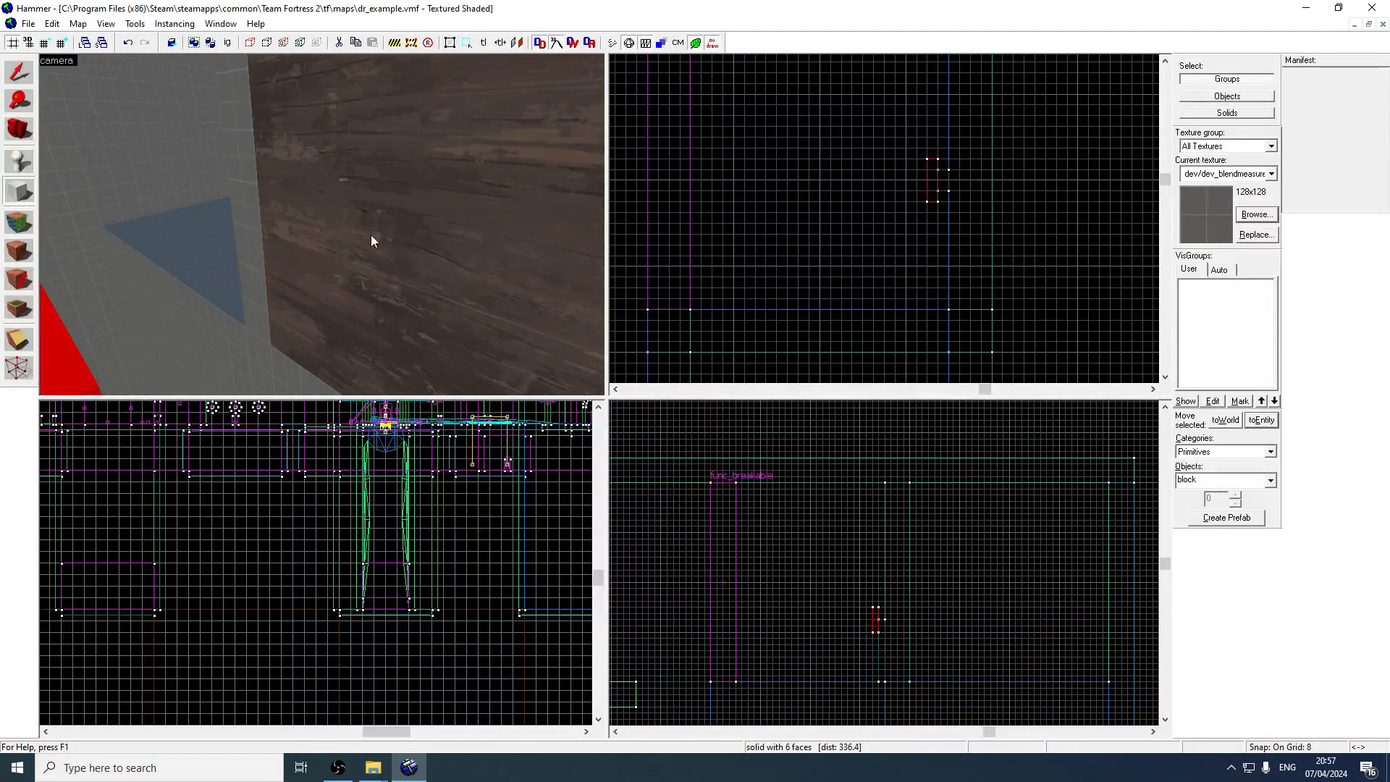
Filter the texture browser by test and apply test/color008 to the button block
key("z")
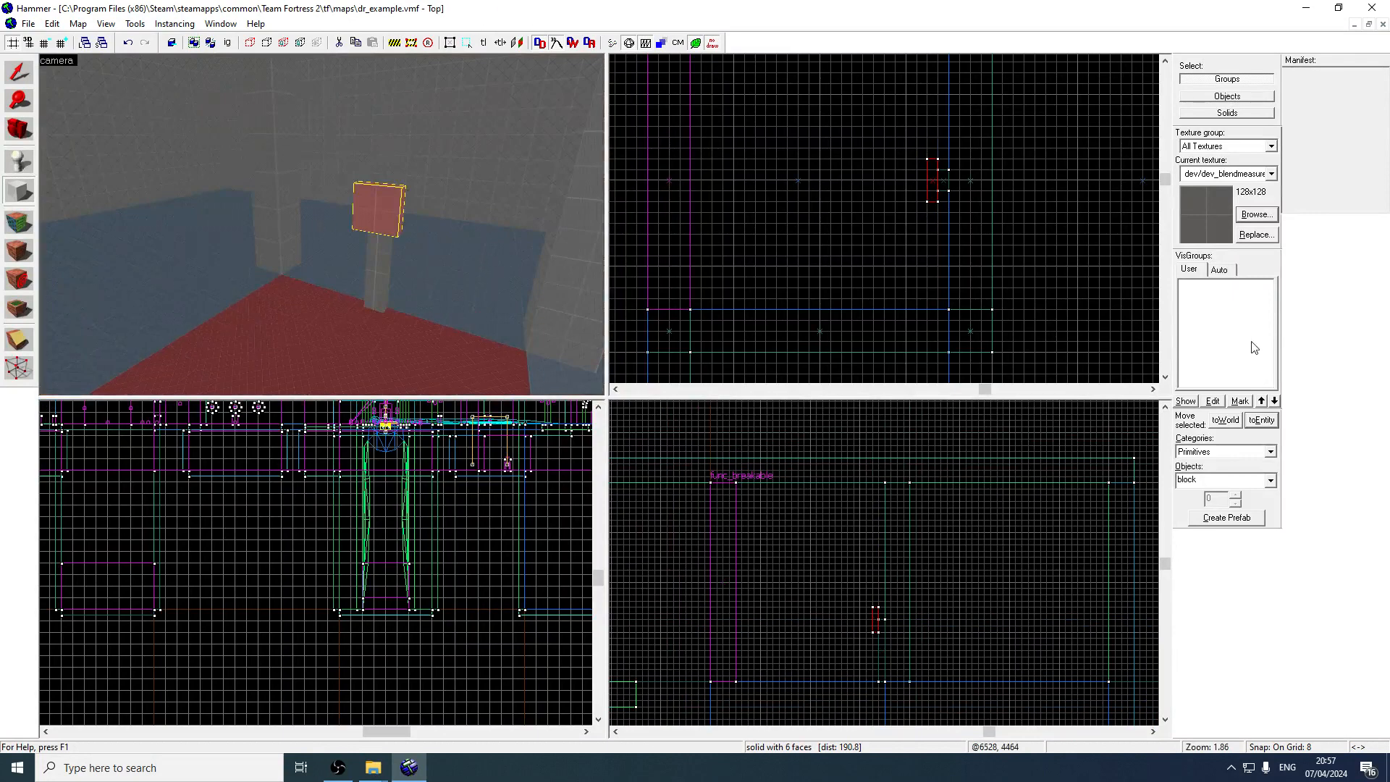
left_click(1256, 215)
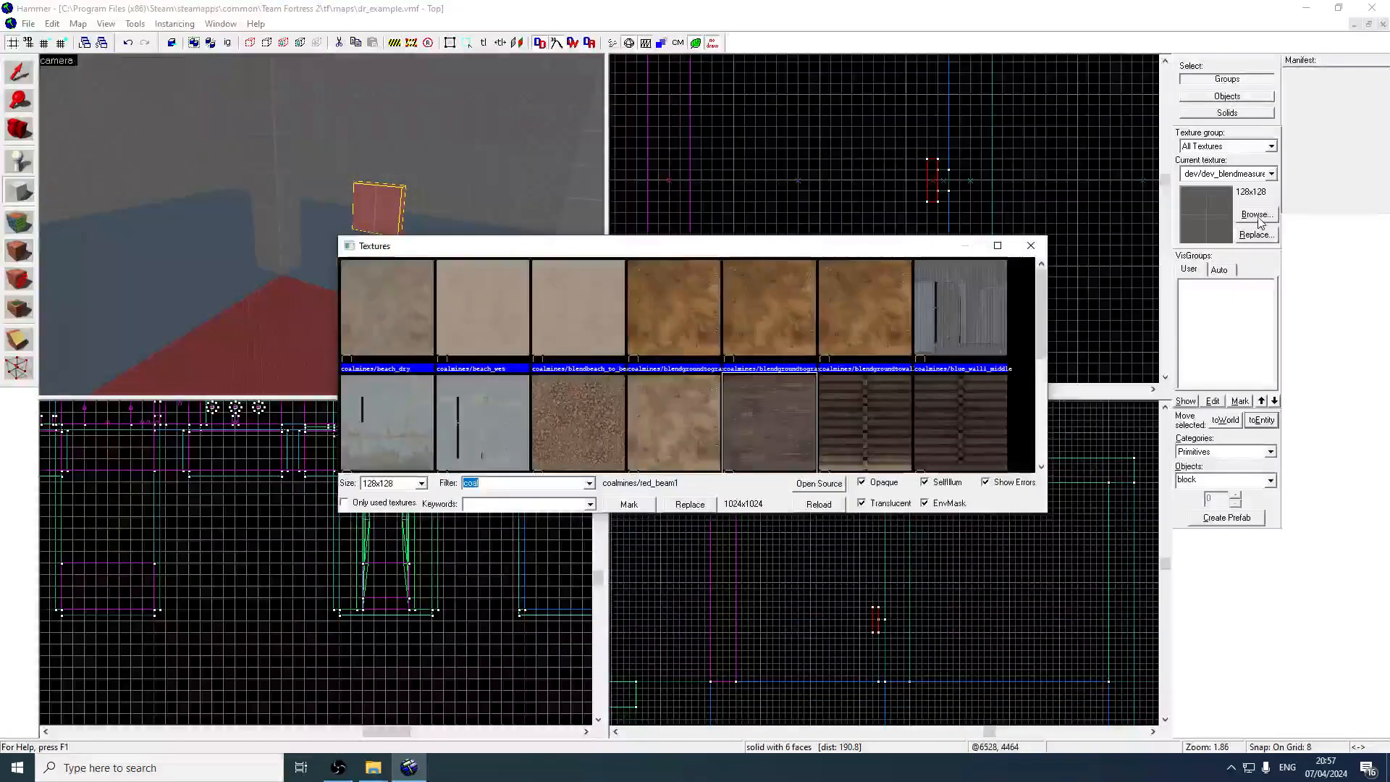
scroll(946, 312, "down", 6)
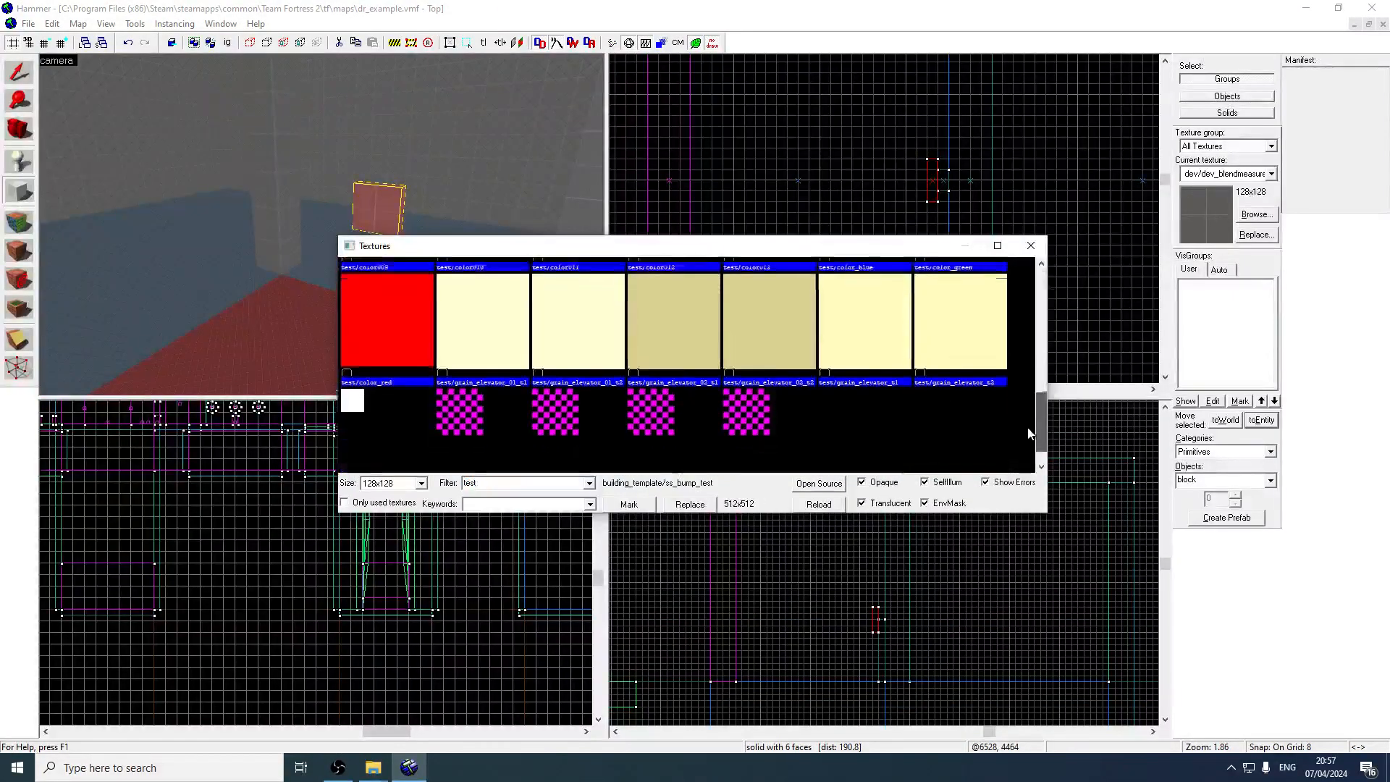
double_click(947, 313)
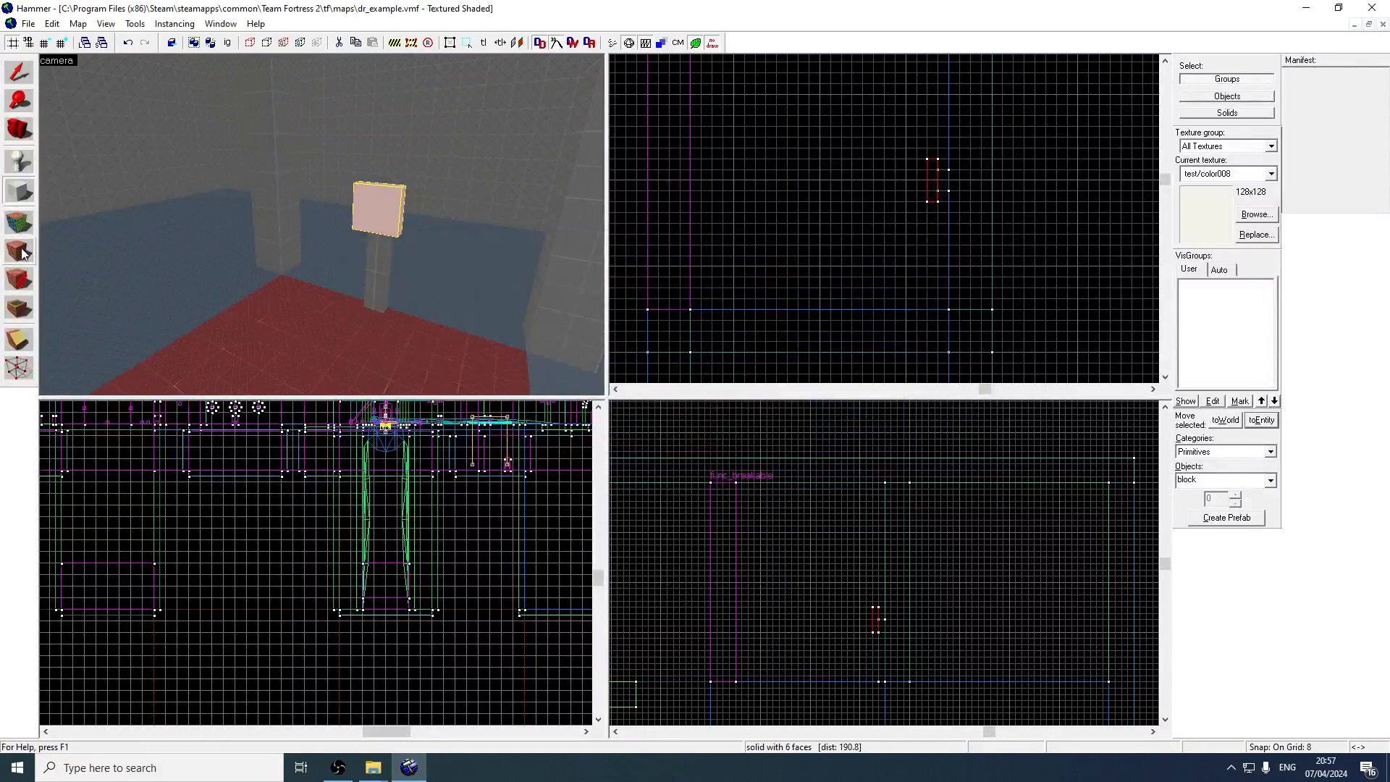
Tie the button block to an entity, set its class to func_button and apply it
left_click(1261, 418)
double_click(534, 273)
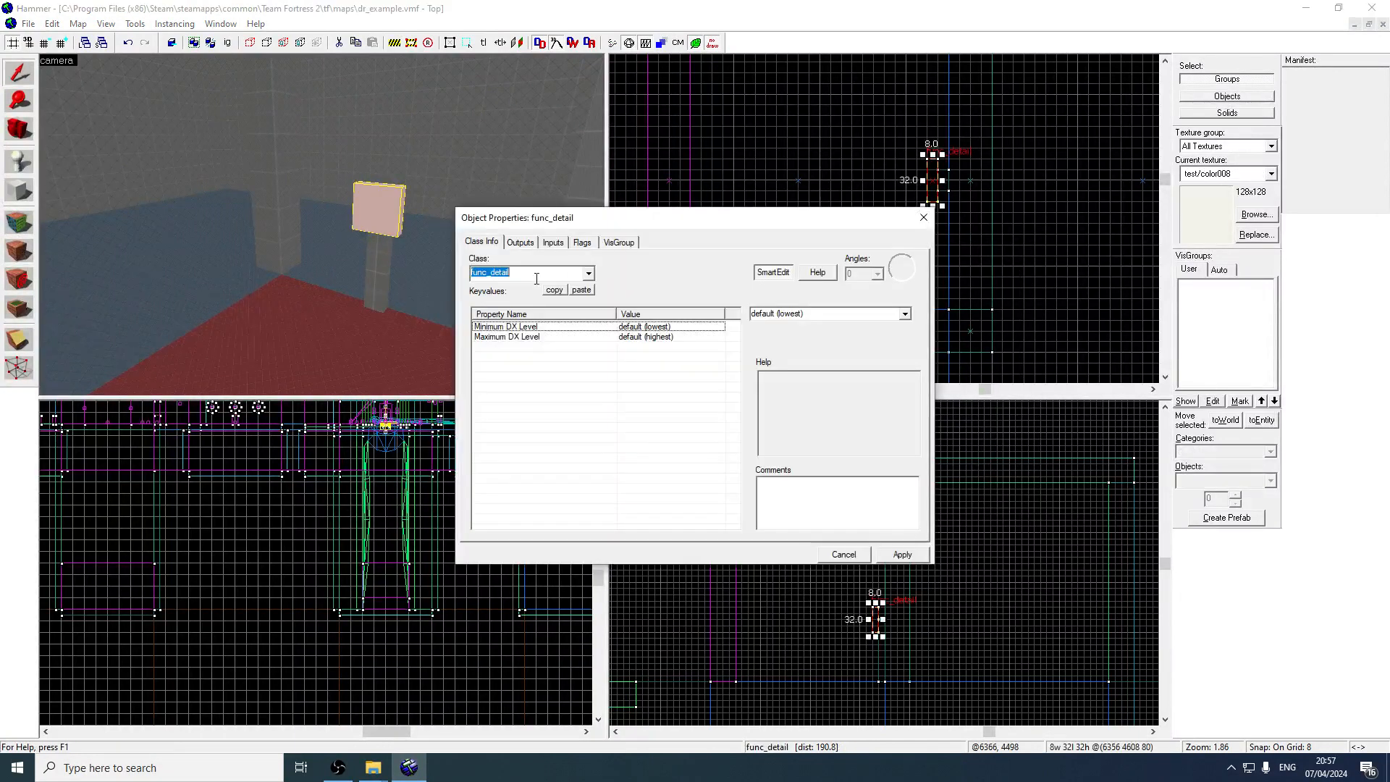
type("func_button")
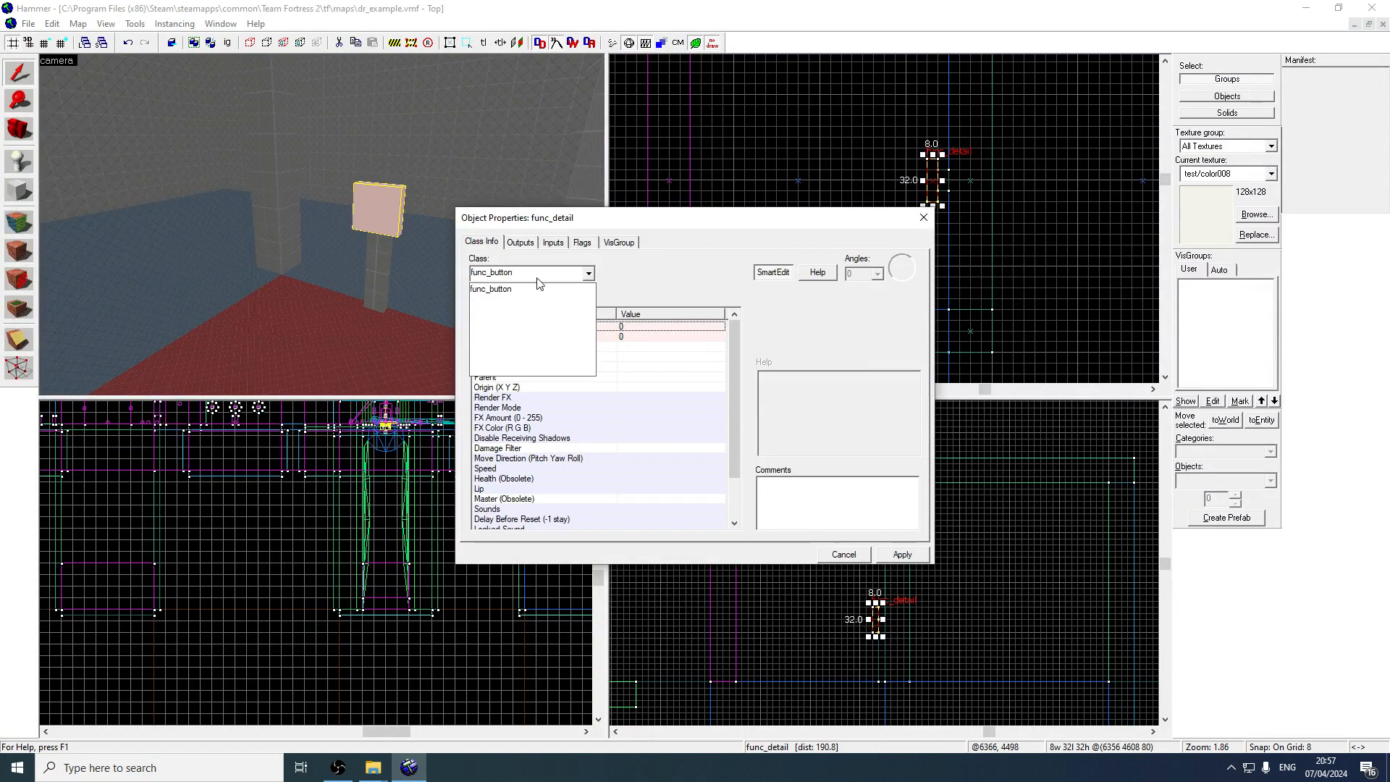
left_click(537, 288)
left_click(901, 554)
Set the button's FX Color to 0 255 0 and apply it
left_click(623, 398)
left_click(647, 408)
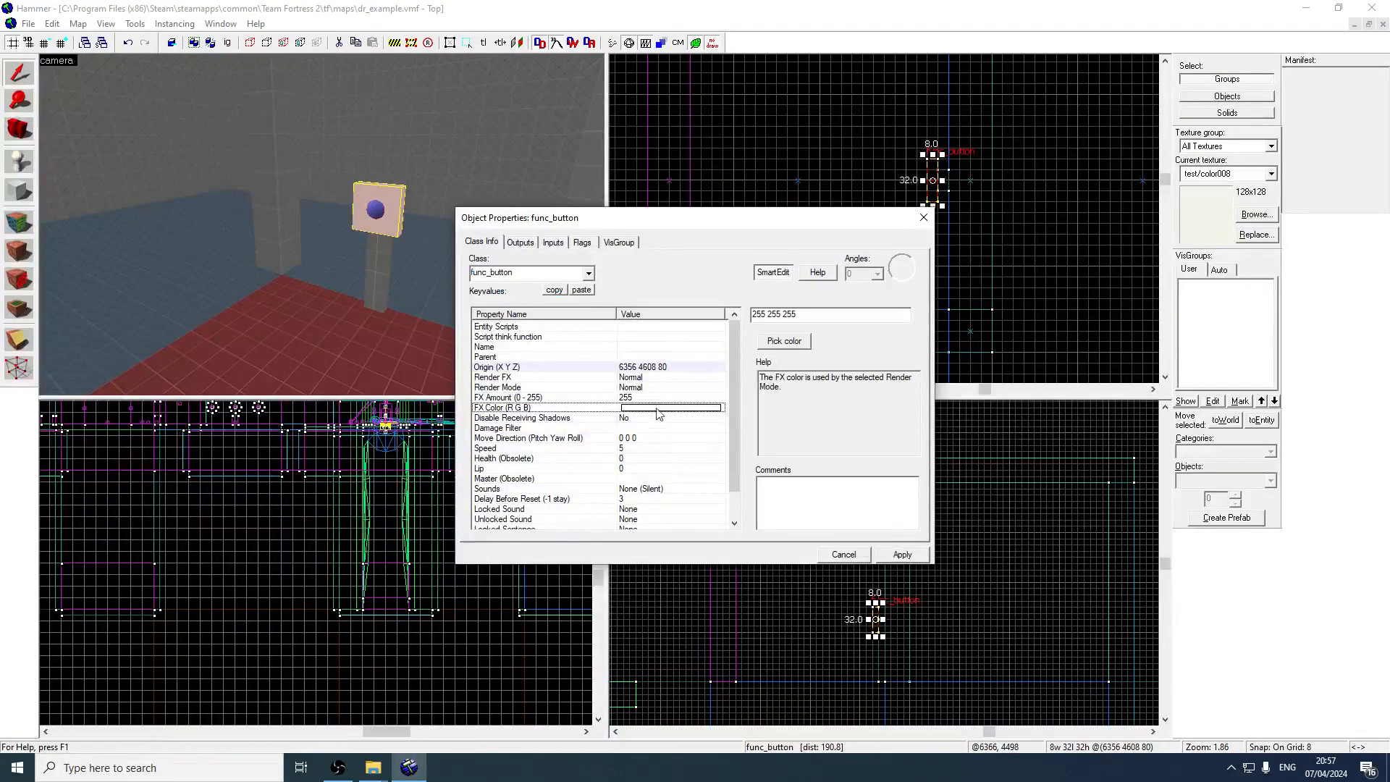
double_click(758, 314)
type("0 255 0")
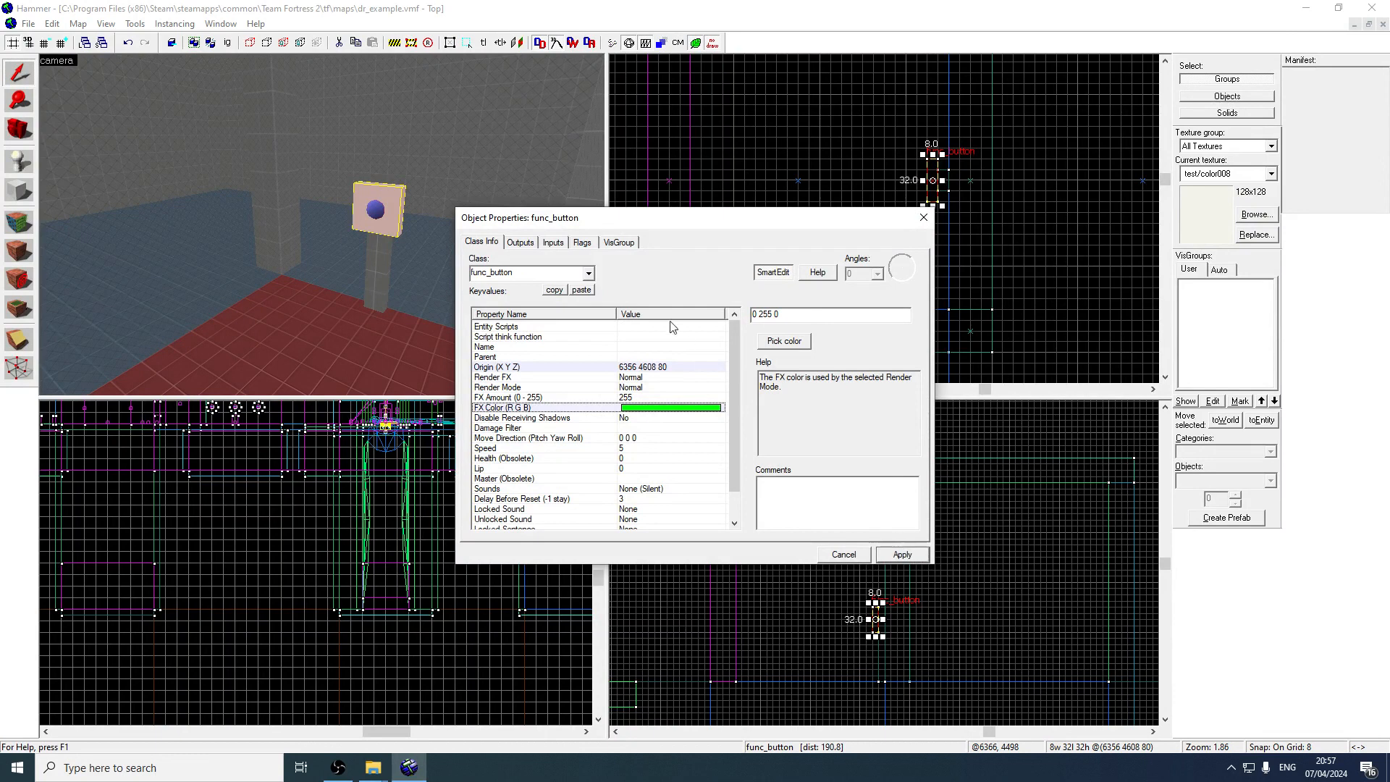
Enable the Damage Activates and Don't move flags for the button
left_click(587, 243)
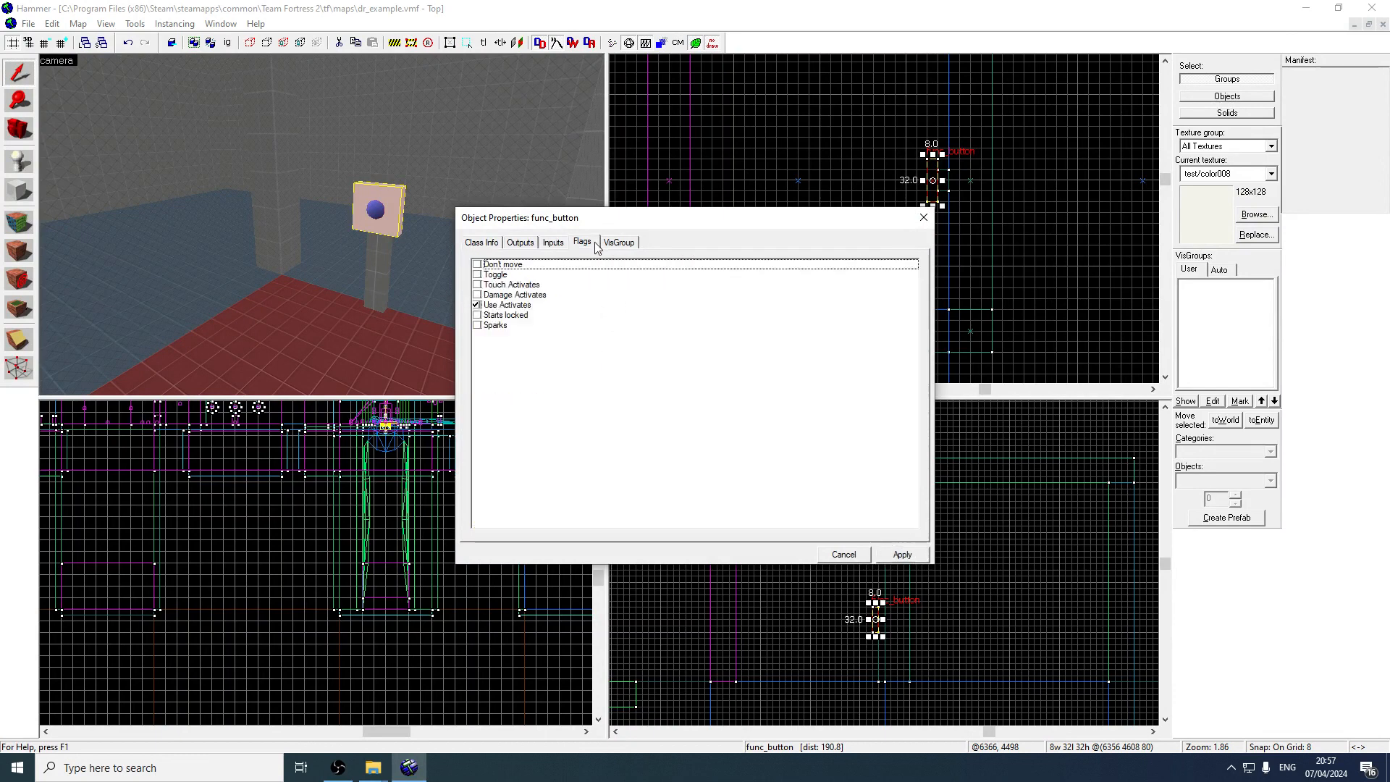
left_click(476, 295)
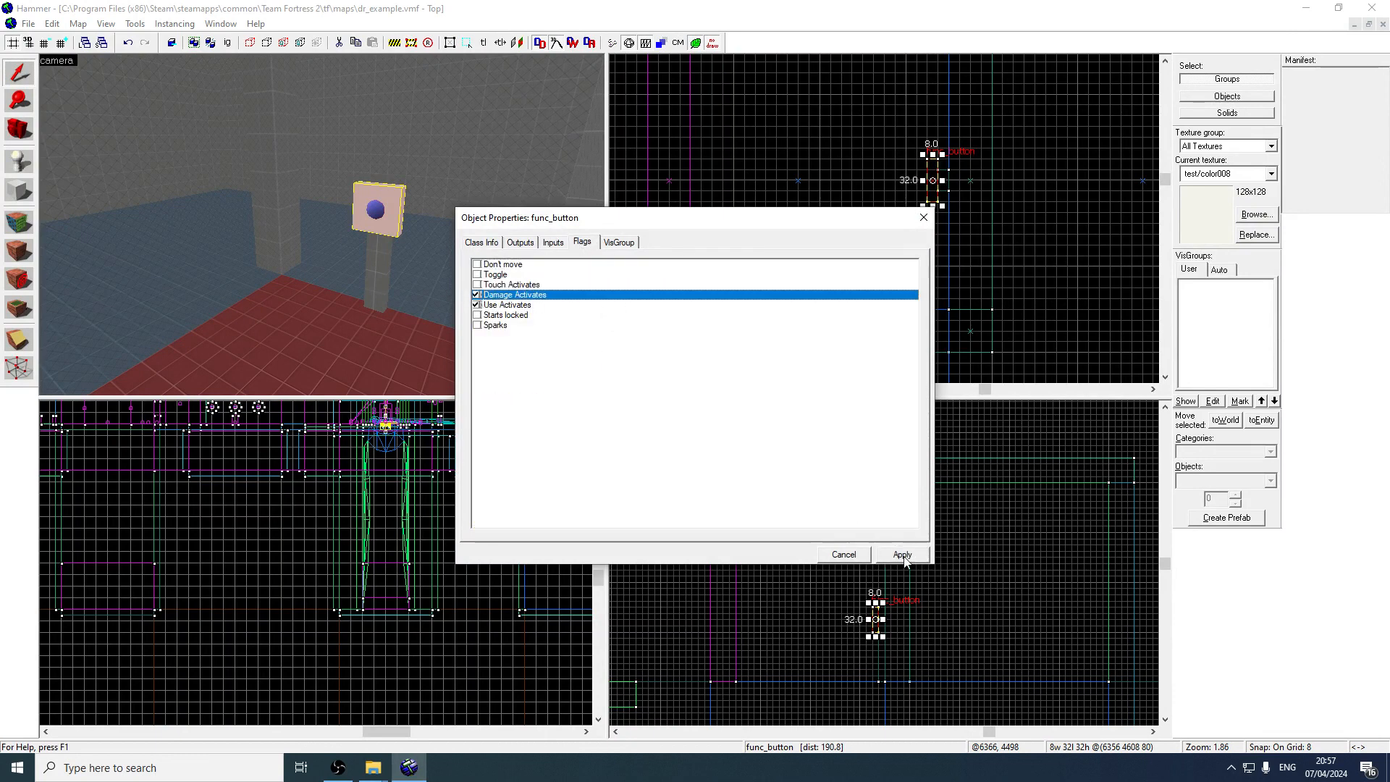
left_click(902, 555)
left_click(477, 265)
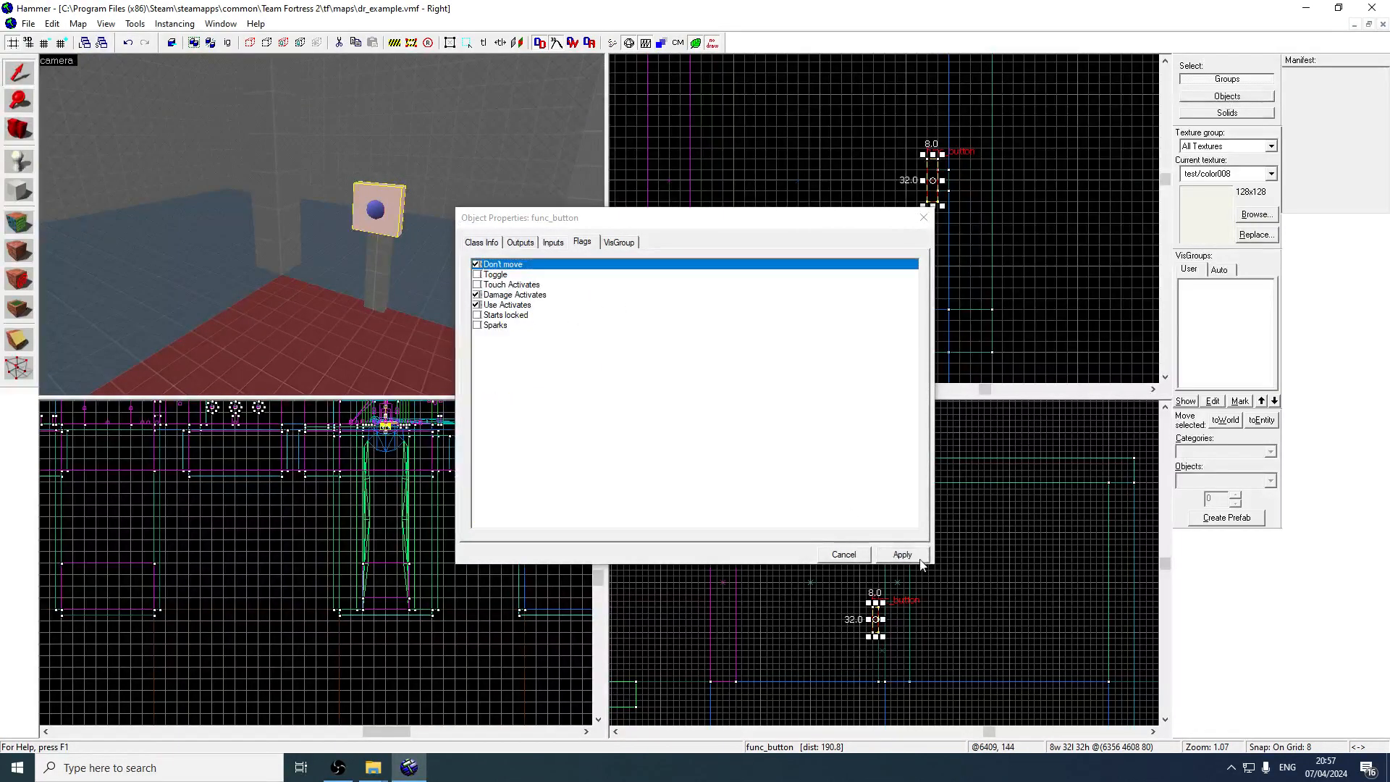
Inspect the button in the camera view alongside its keyvalues, and close its object properties
left_click(491, 245)
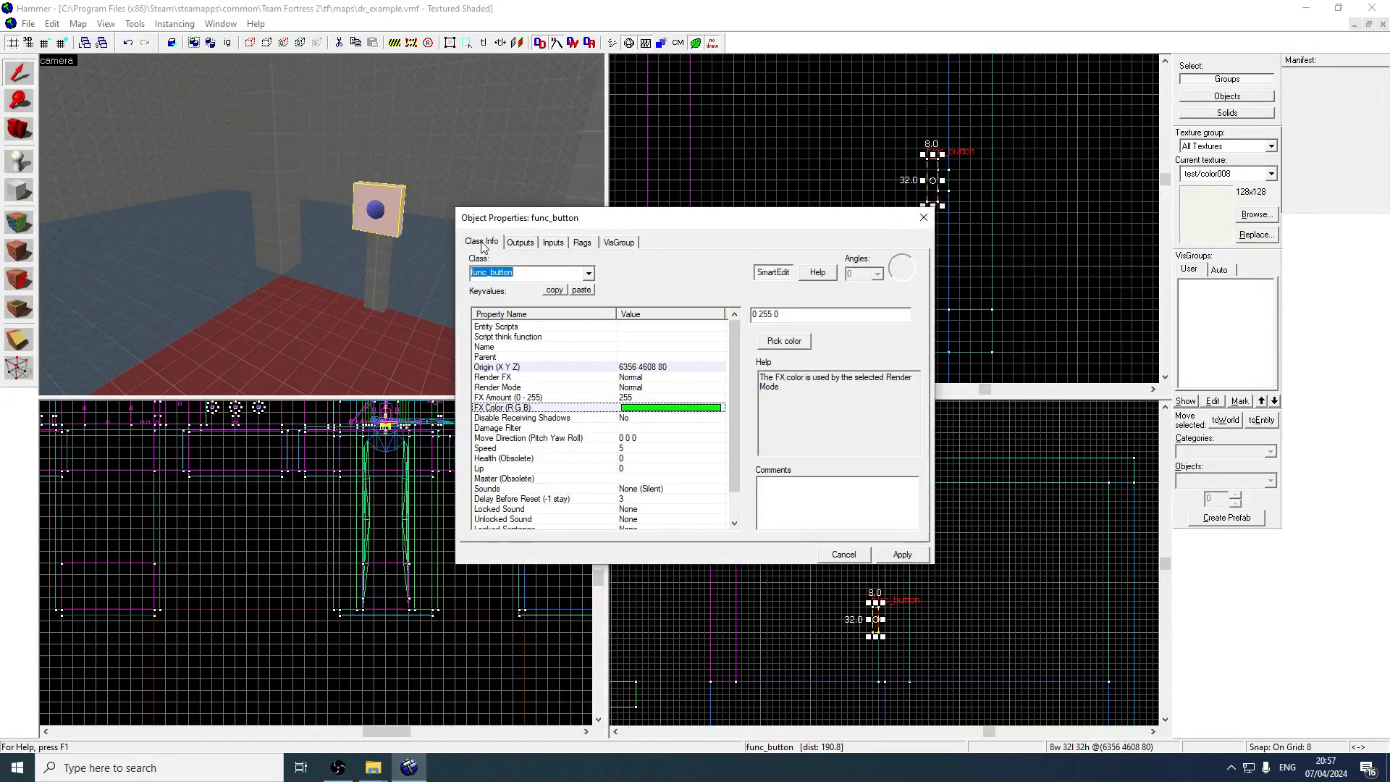
key("z")
key("w")
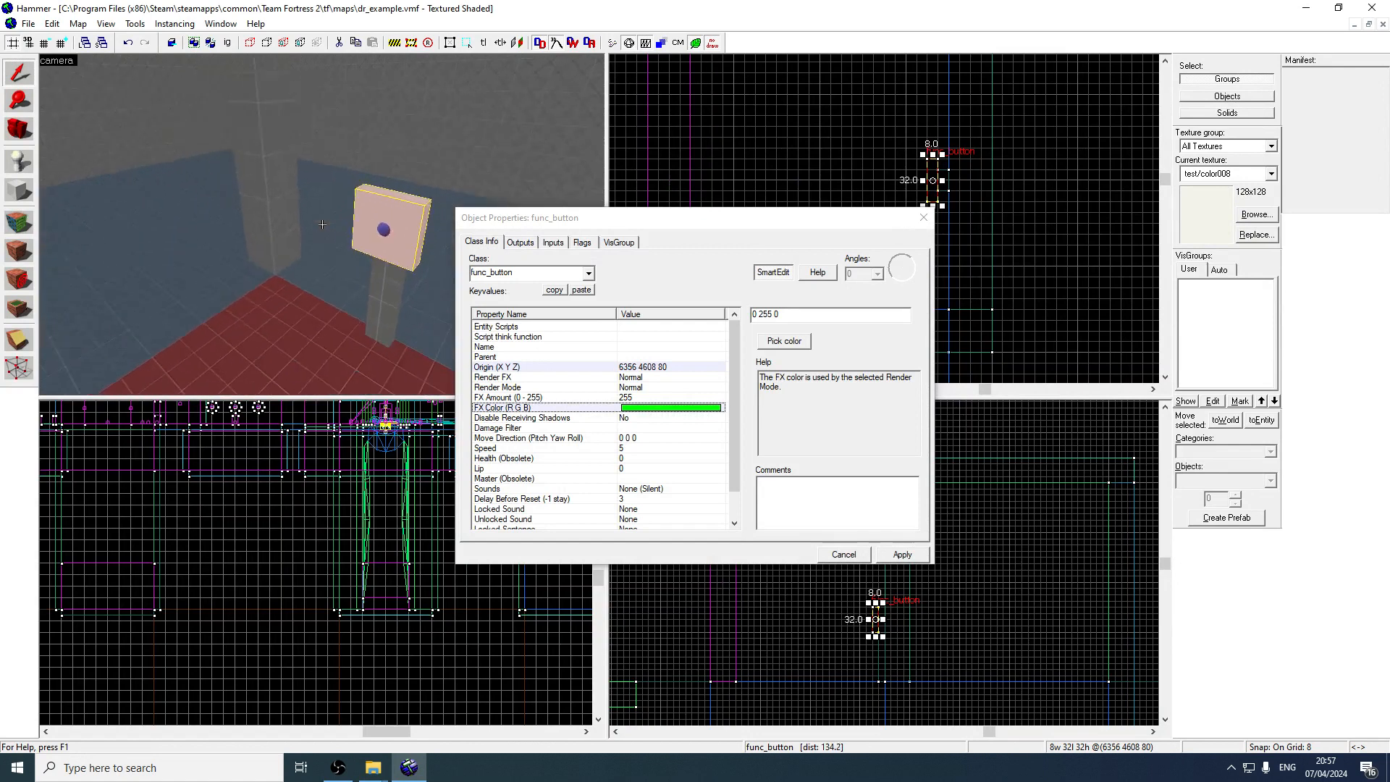
key("z")
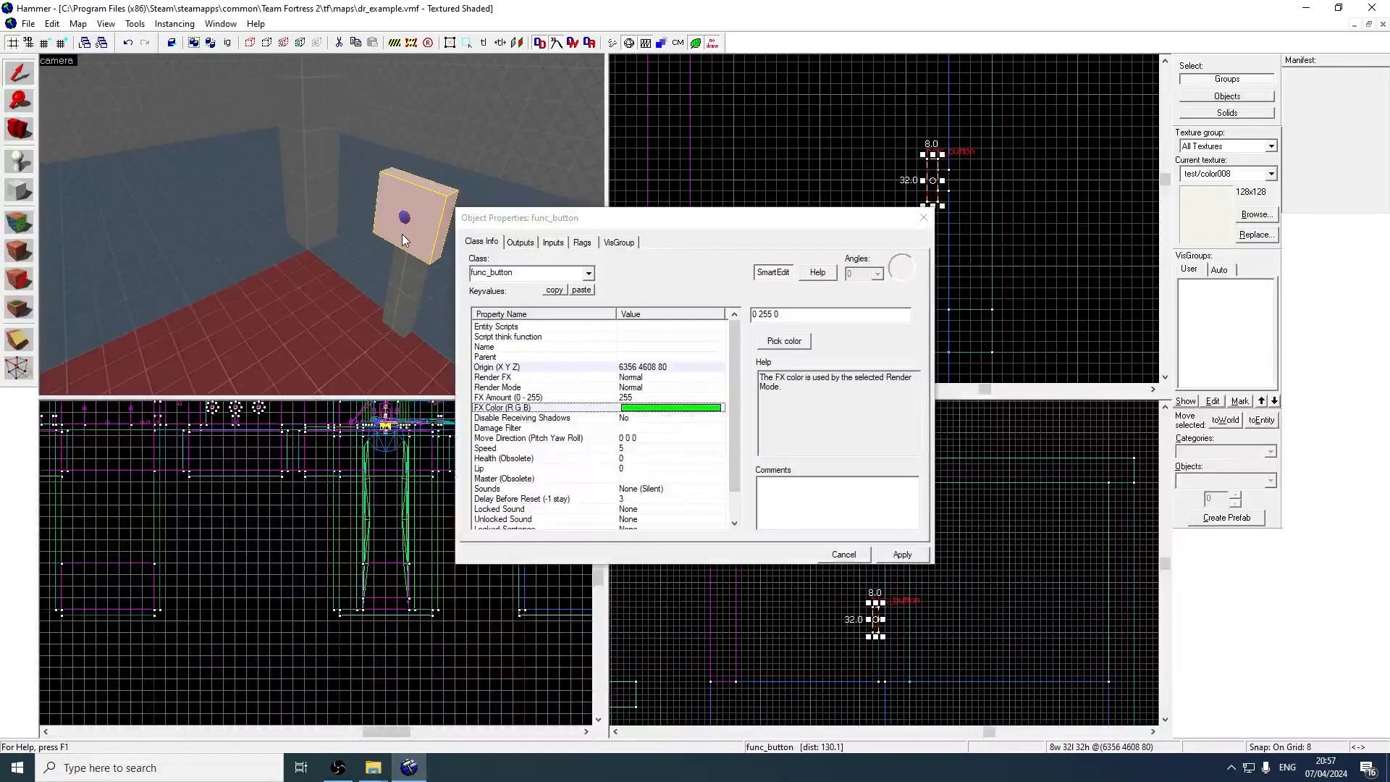
left_click(520, 242)
left_click(486, 248)
key("z")
key("w")
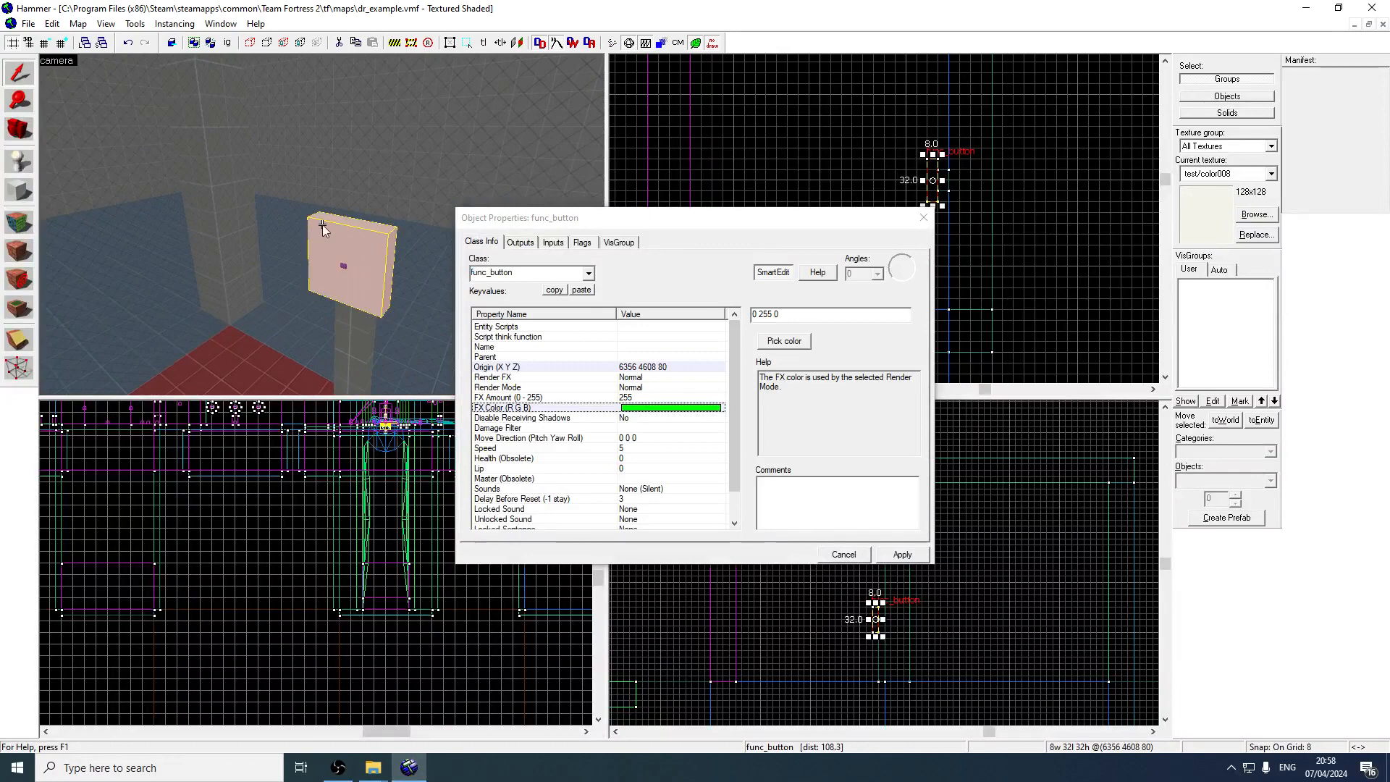
key("z")
key("s")
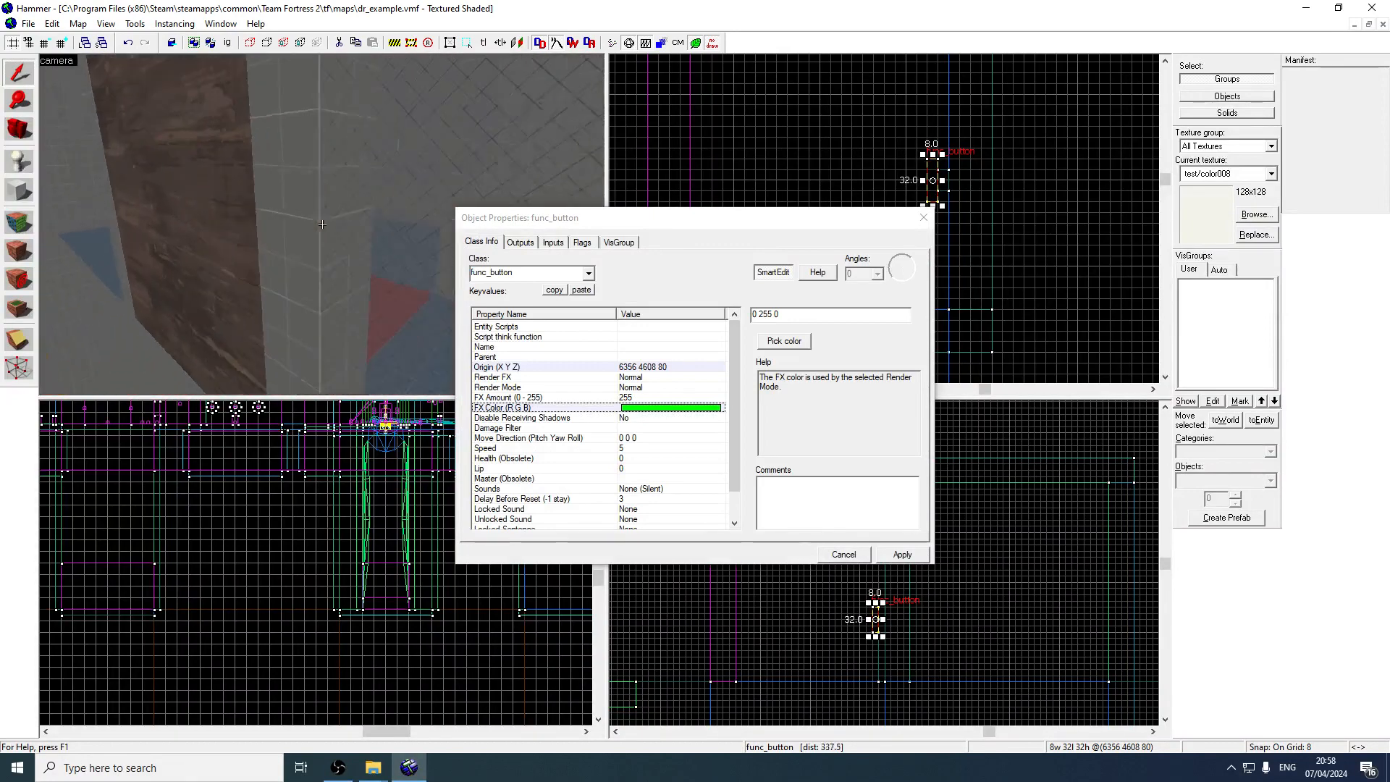
key("z")
left_click(923, 218)
Apply the test/color_green texture to the middle platform in the row farthest from the booth
left_click(322, 239)
key("z")
key("s")
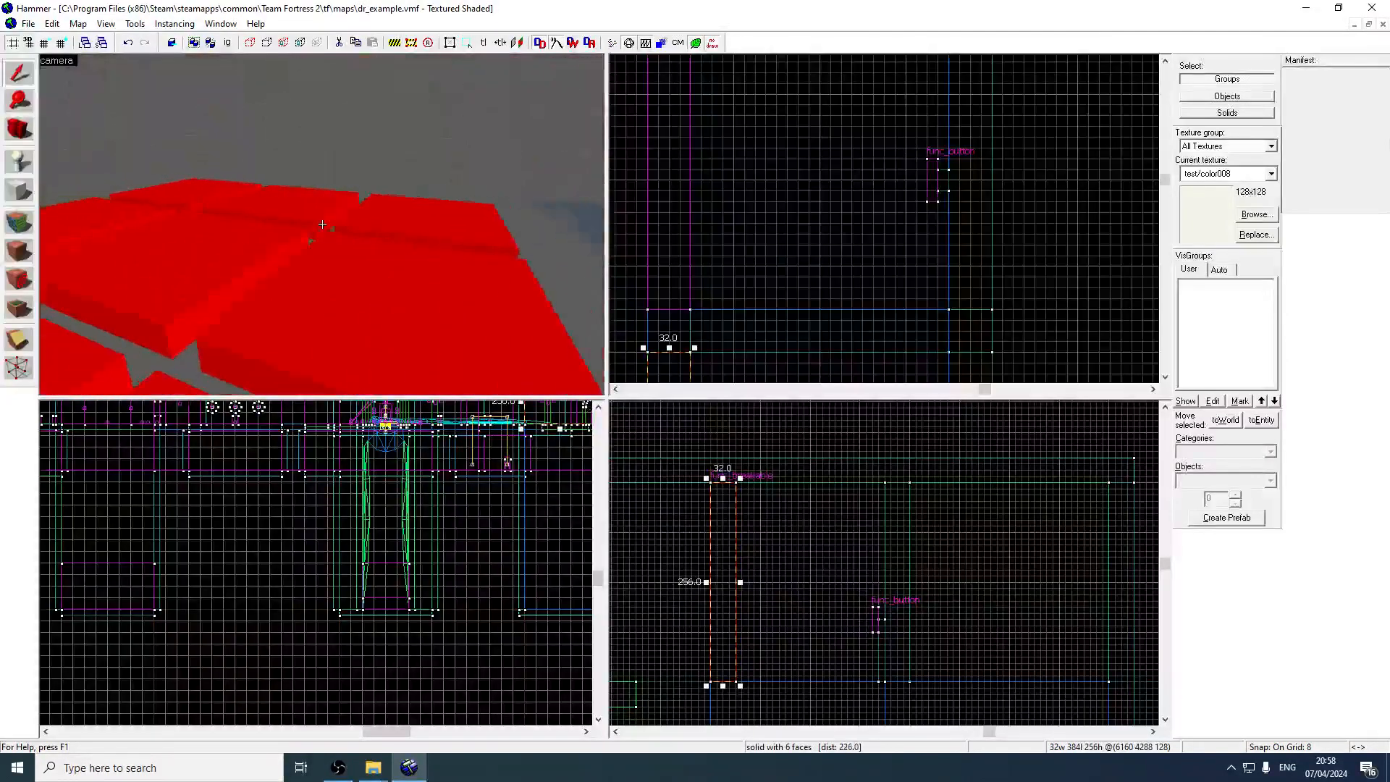
left_click(322, 224)
key("z")
left_click(1255, 215)
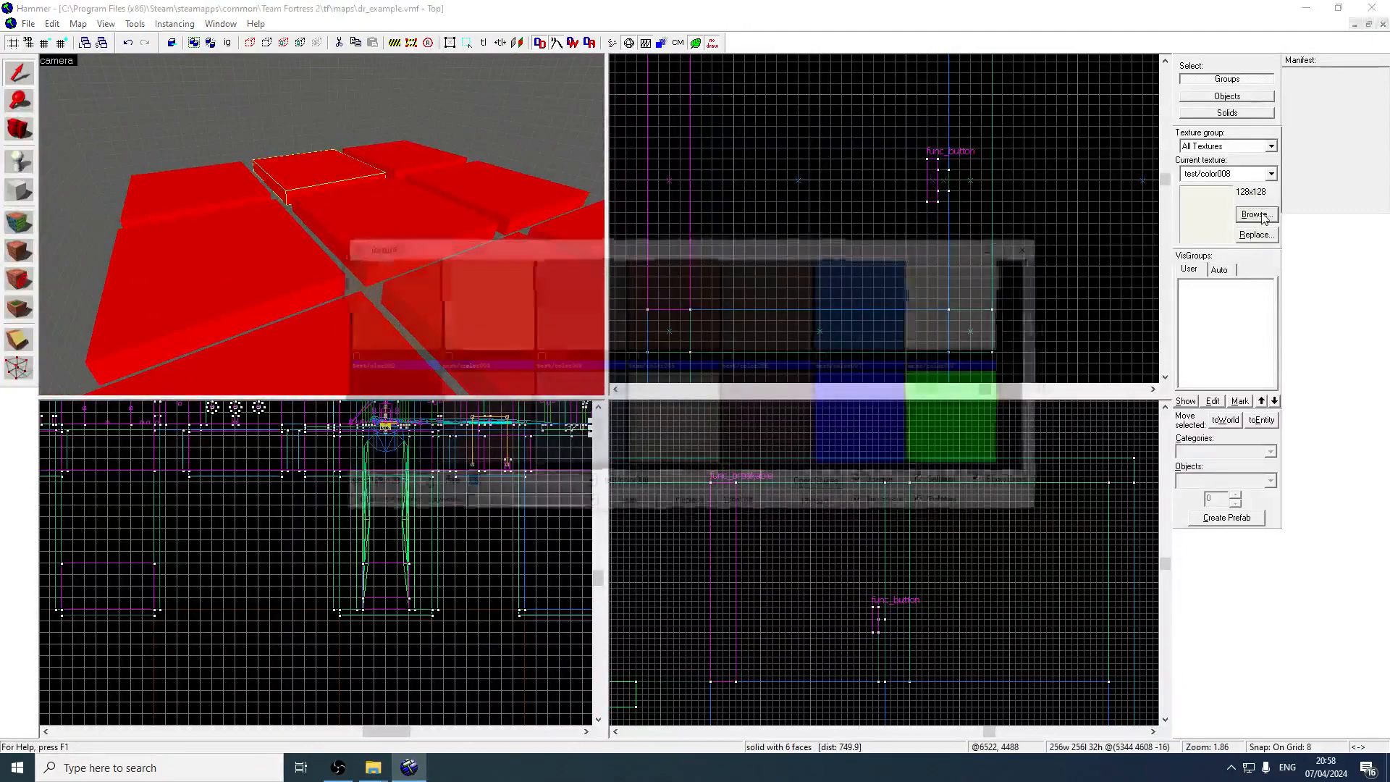
scroll(692, 384, "down", 3)
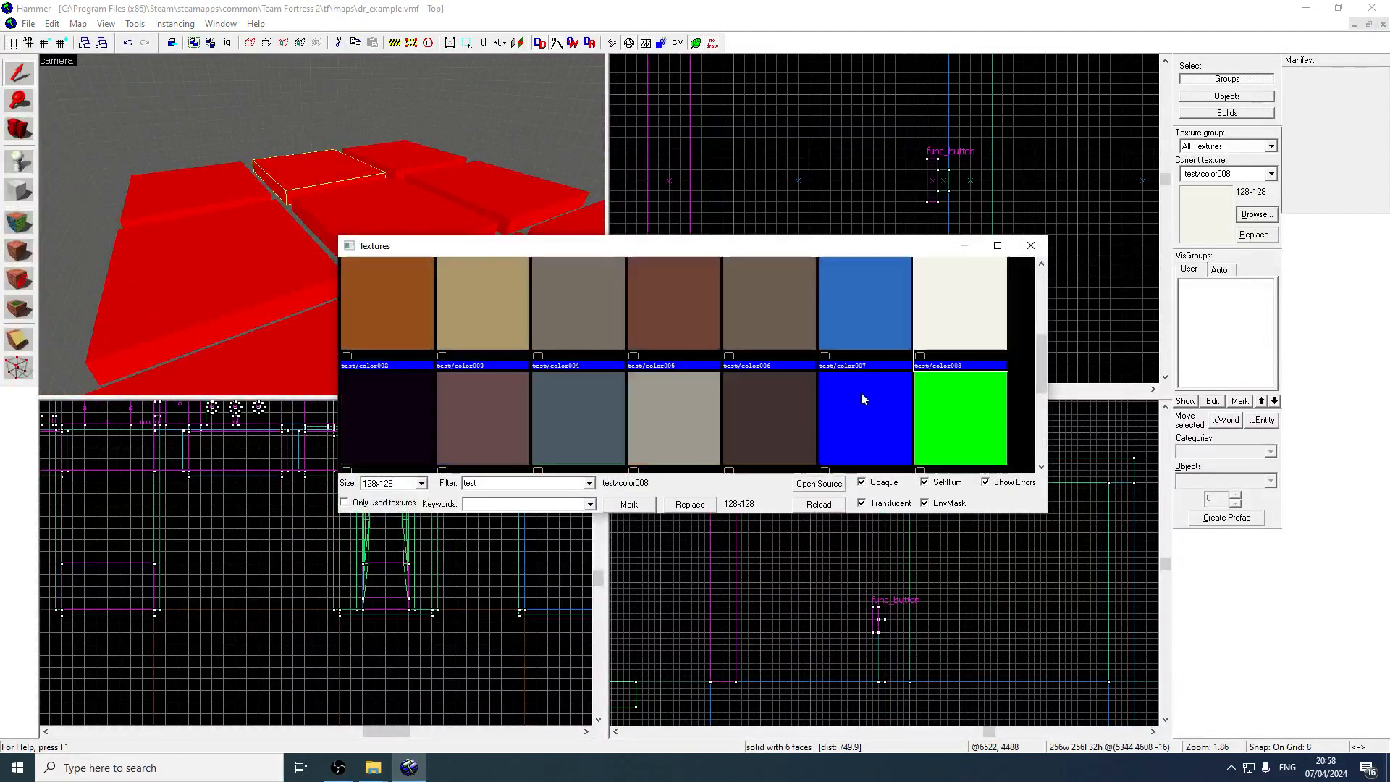
double_click(928, 391)
left_click(28, 259)
Apply the test/color_blue texture to the corner platform beyond the green one in the far row
left_click(776, 211)
left_click(1256, 214)
double_click(866, 325)
left_click(29, 259)
Apply the brown test/color002 texture to the middle-row platform on the opposite side of the grid from the blue one
left_click(273, 266)
left_click(1246, 215)
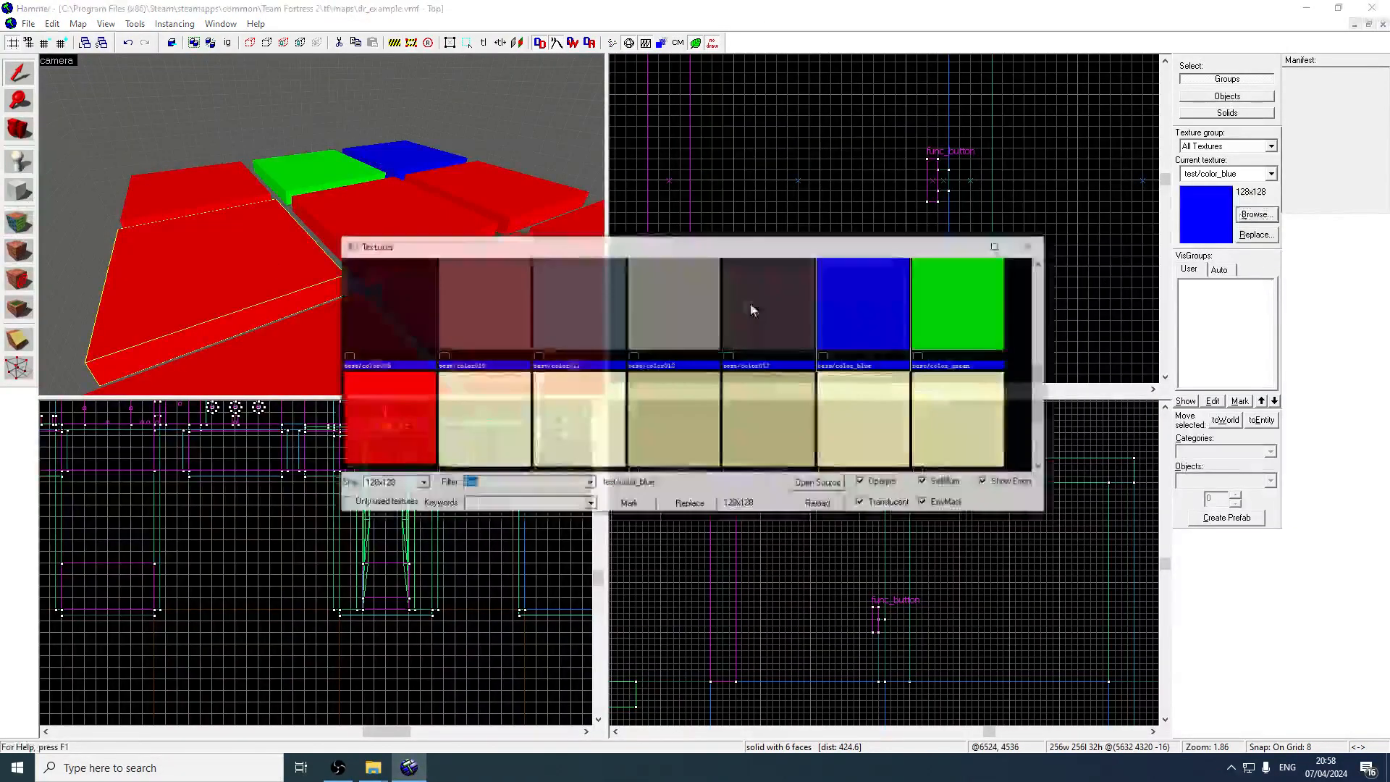
mouse_move(1043, 389)
left_mouse_down()
mouse_move(1041, 428)
mouse_move(1040, 398)
left_mouse_up()
left_click(419, 307)
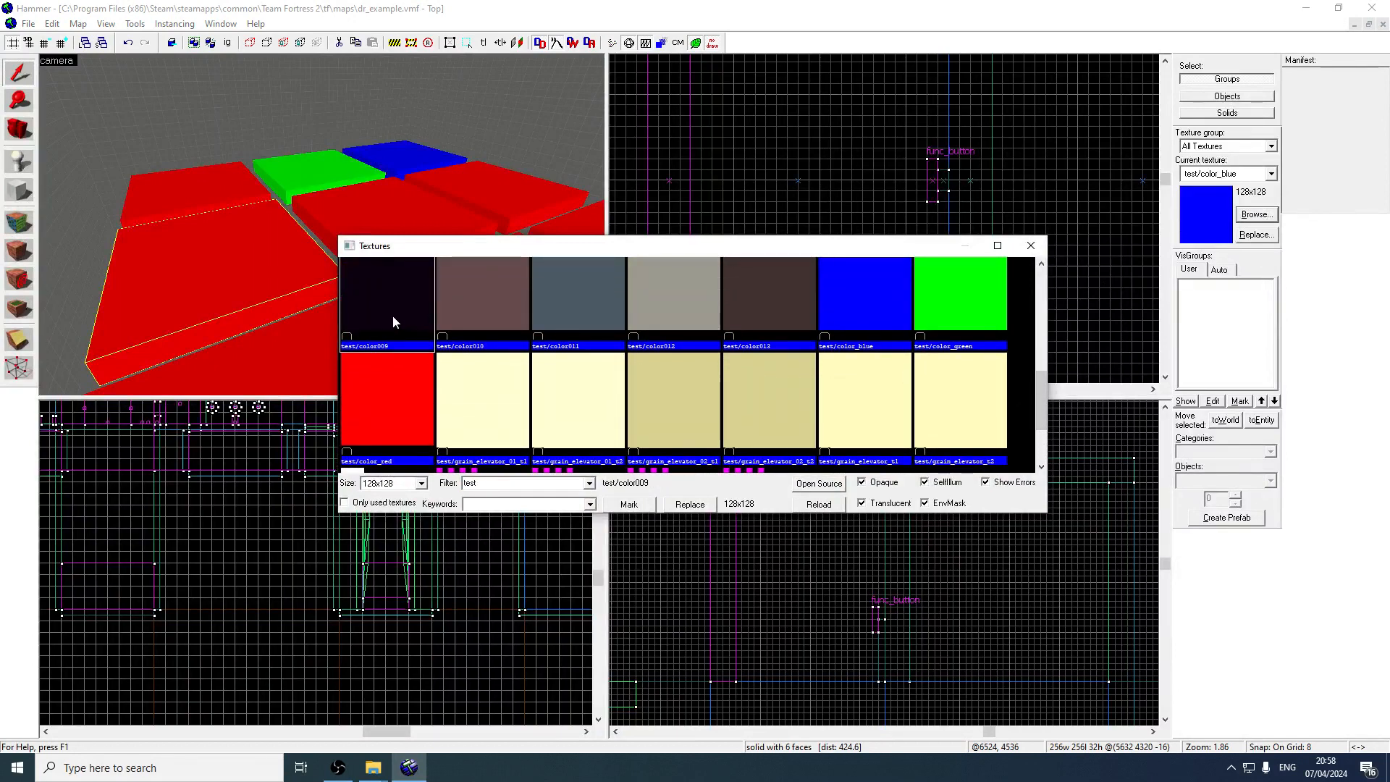
left_click_drag(1041, 397, 1042, 351)
double_click(394, 338)
left_click(15, 260)
Filter the textures by black and apply tools/toolsblack_nofog to the centre platform
left_click(427, 242)
left_click(1255, 214)
type("b")
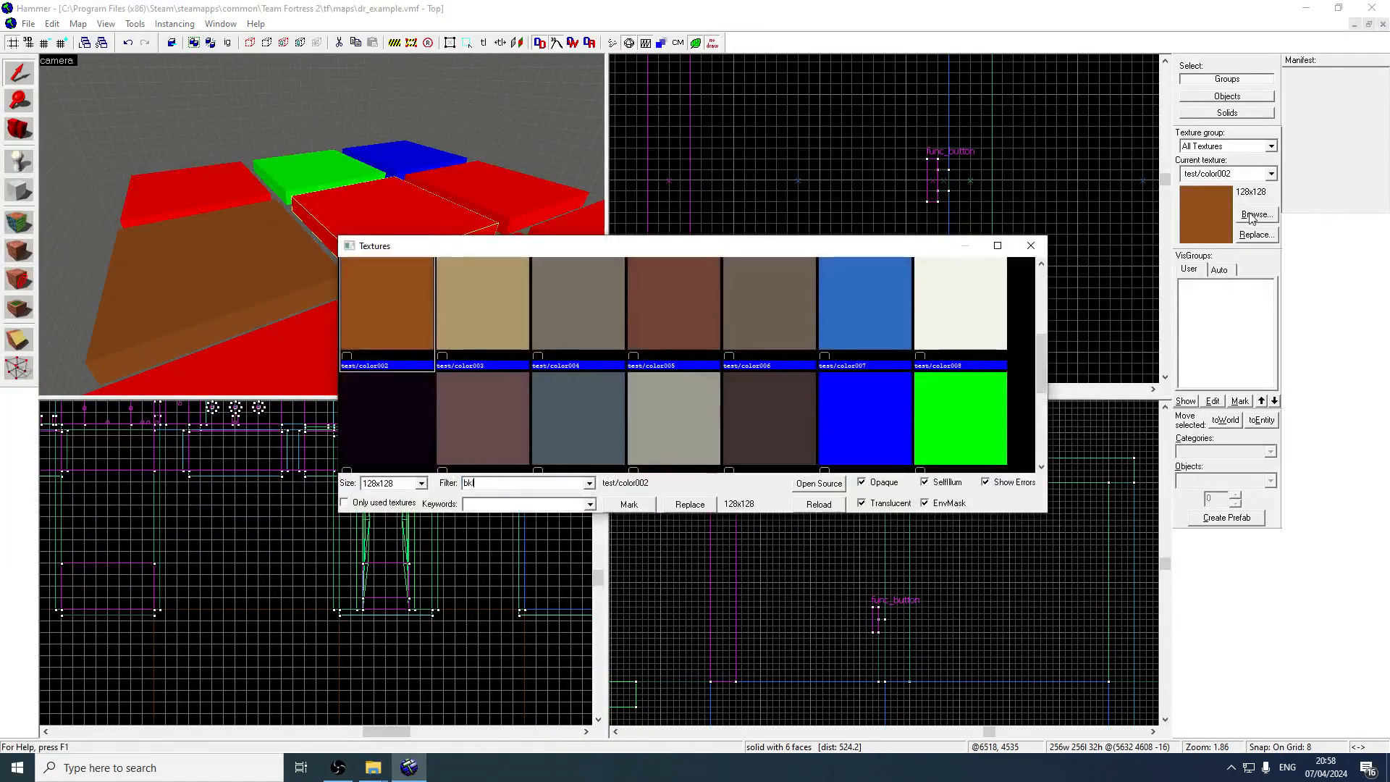
type("k")
key("BackSpace")
key("BackSpace")
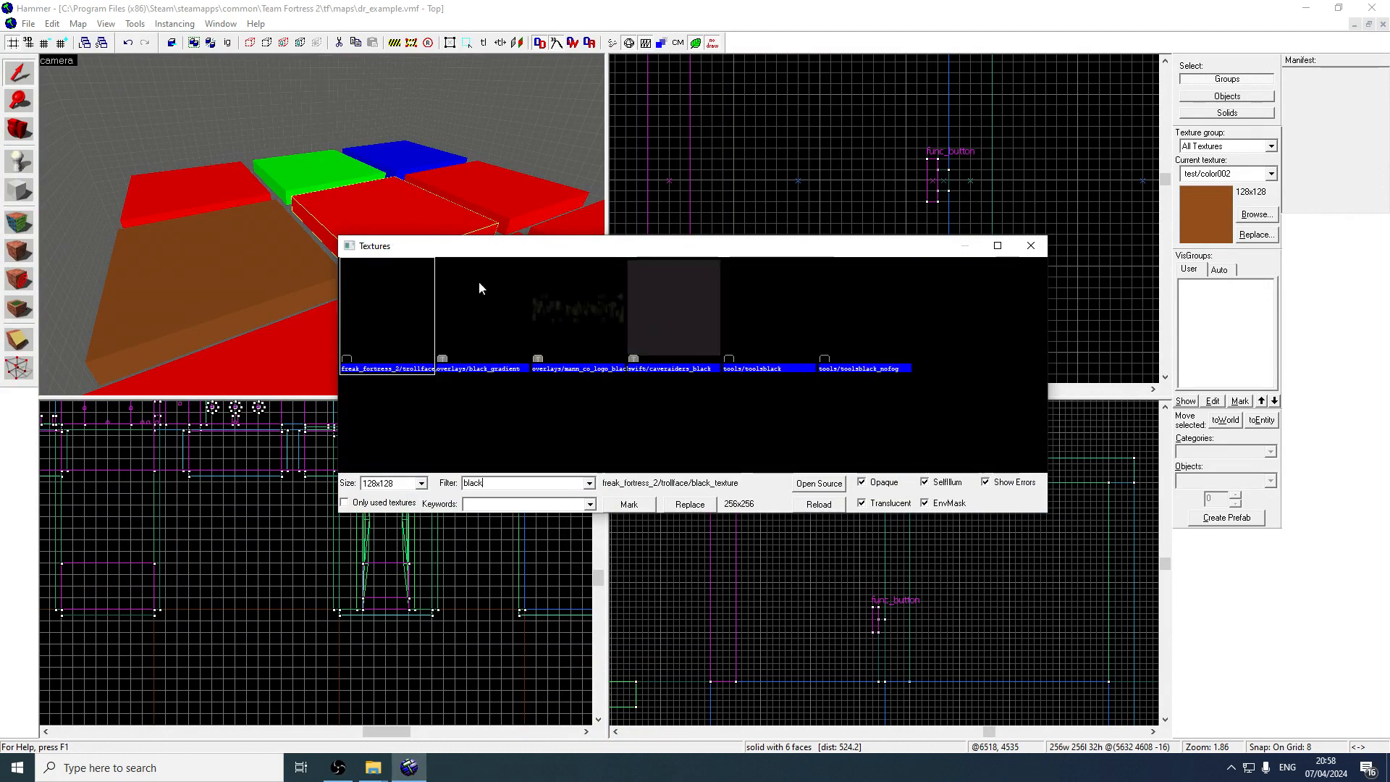
double_click(768, 321)
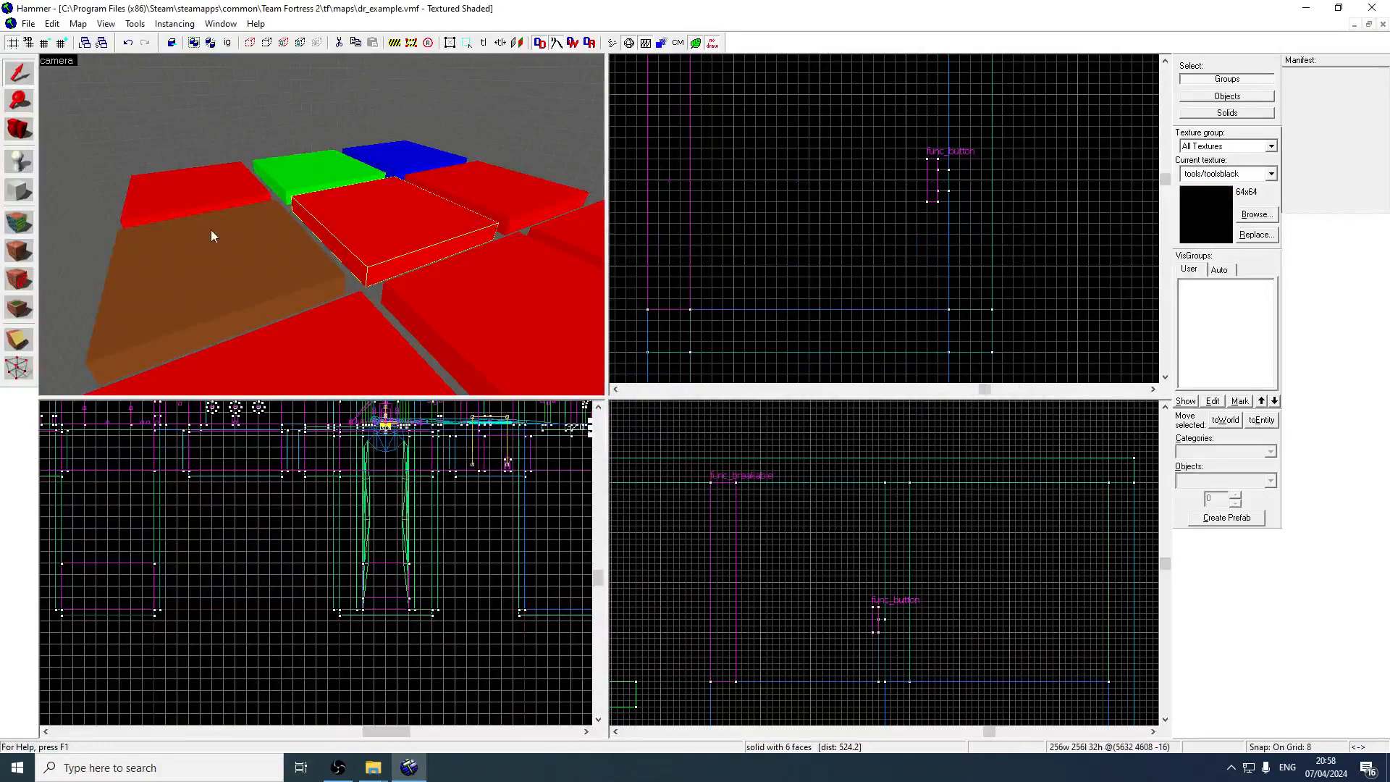
left_click(1256, 215)
double_click(745, 291)
left_click(19, 251)
Apply the tan test/color001 texture to the middle-row platform on the opposite side of the black platform from the brown one
left_click(465, 180)
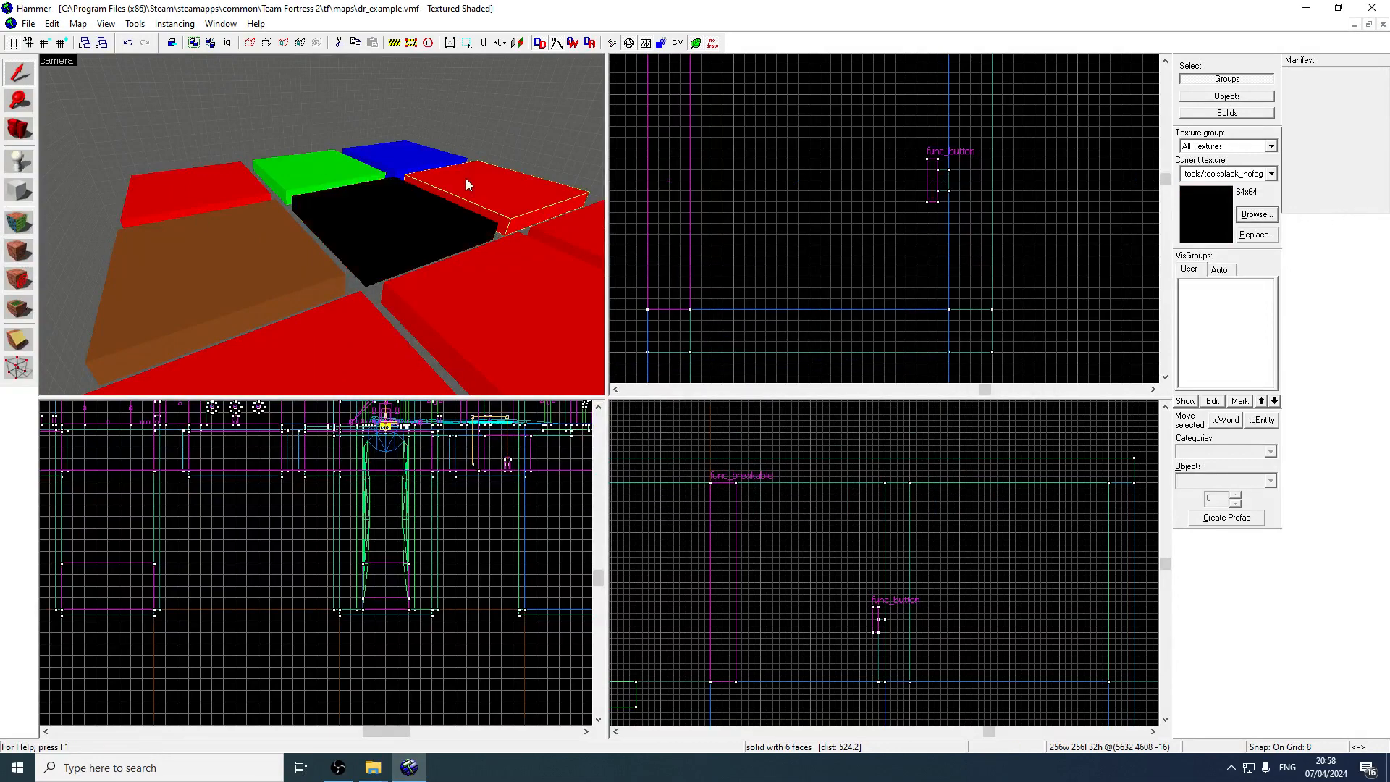
left_click(1256, 214)
type("tes")
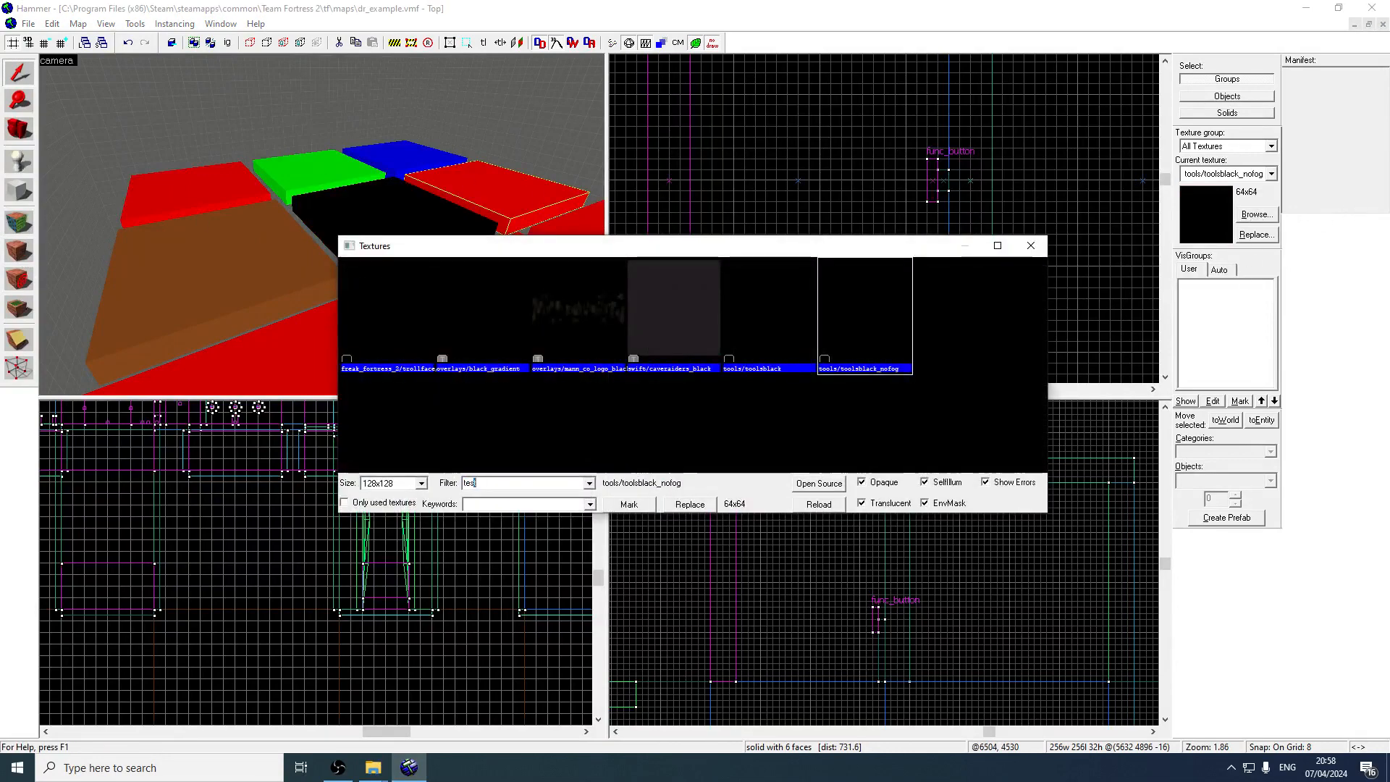
type("t")
left_click_drag(1042, 316, 1039, 348)
double_click(959, 297)
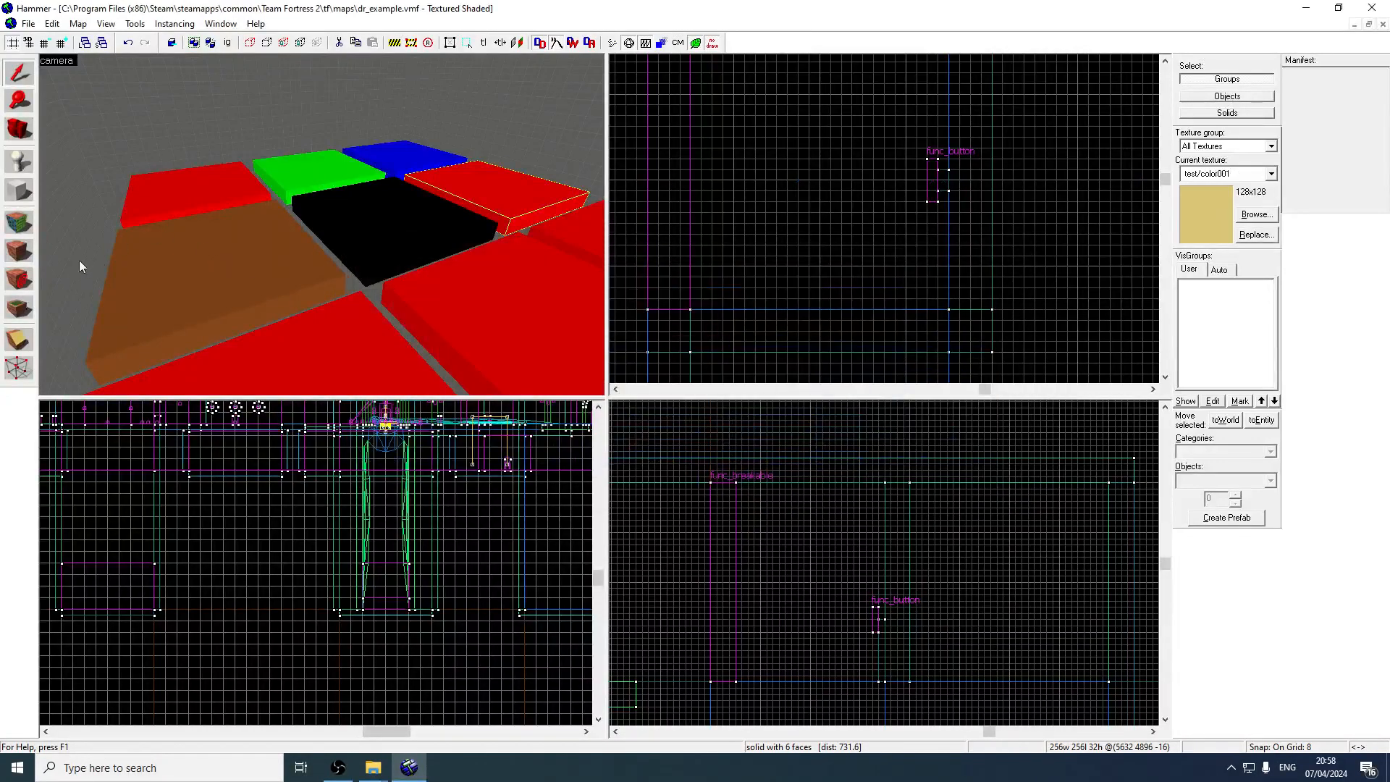
left_click(19, 250)
Apply the test/color007 texture to the corner platform next to the brown one in the row nearest the booth
left_click(1255, 214)
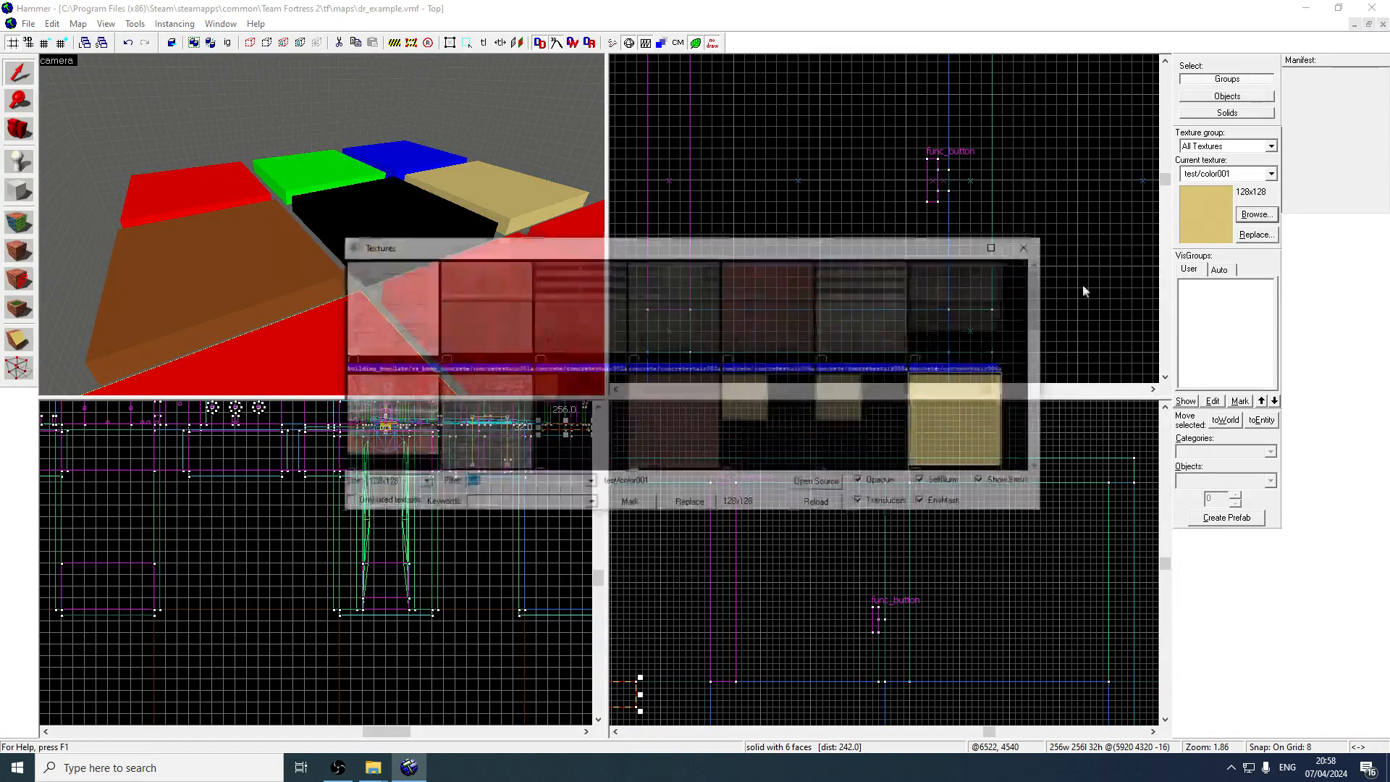
left_click_drag(1041, 304, 1042, 389)
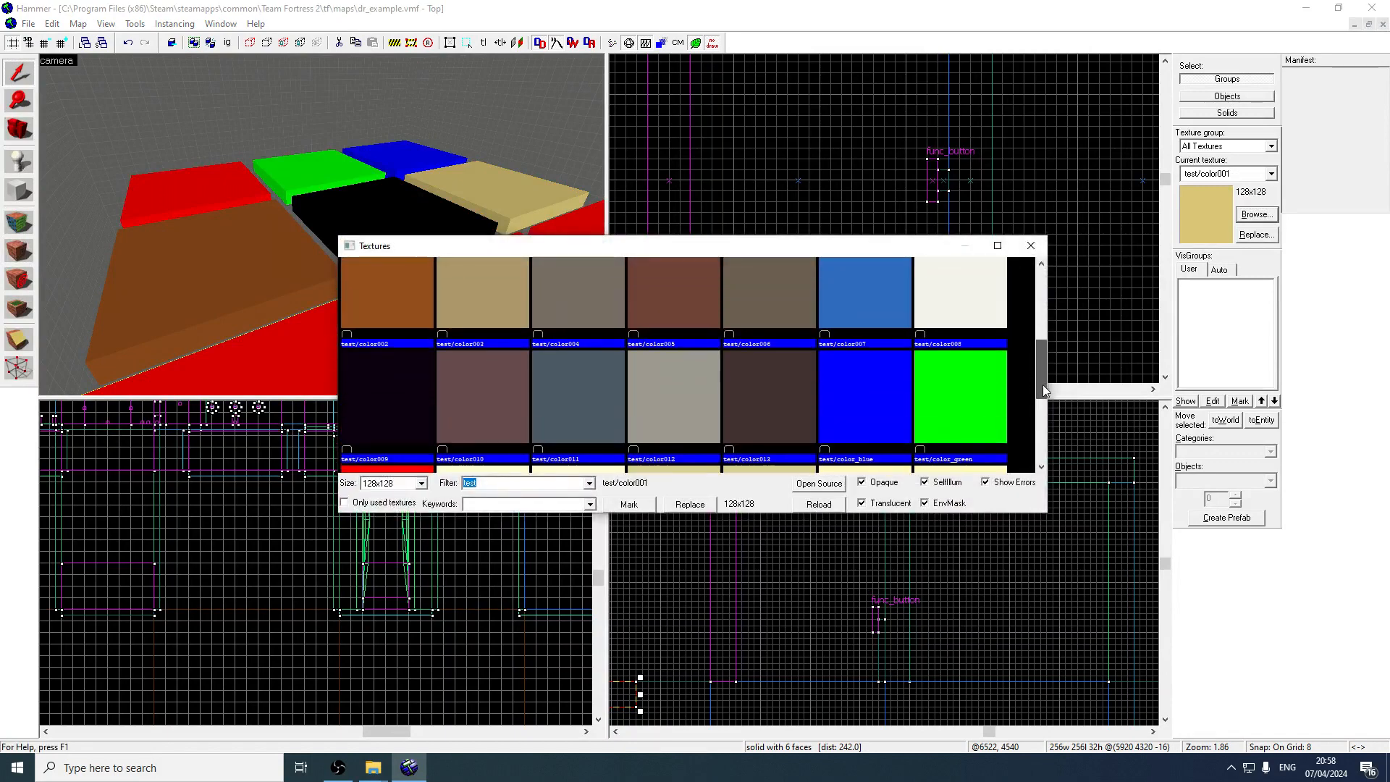
double_click(849, 306)
left_click(19, 249)
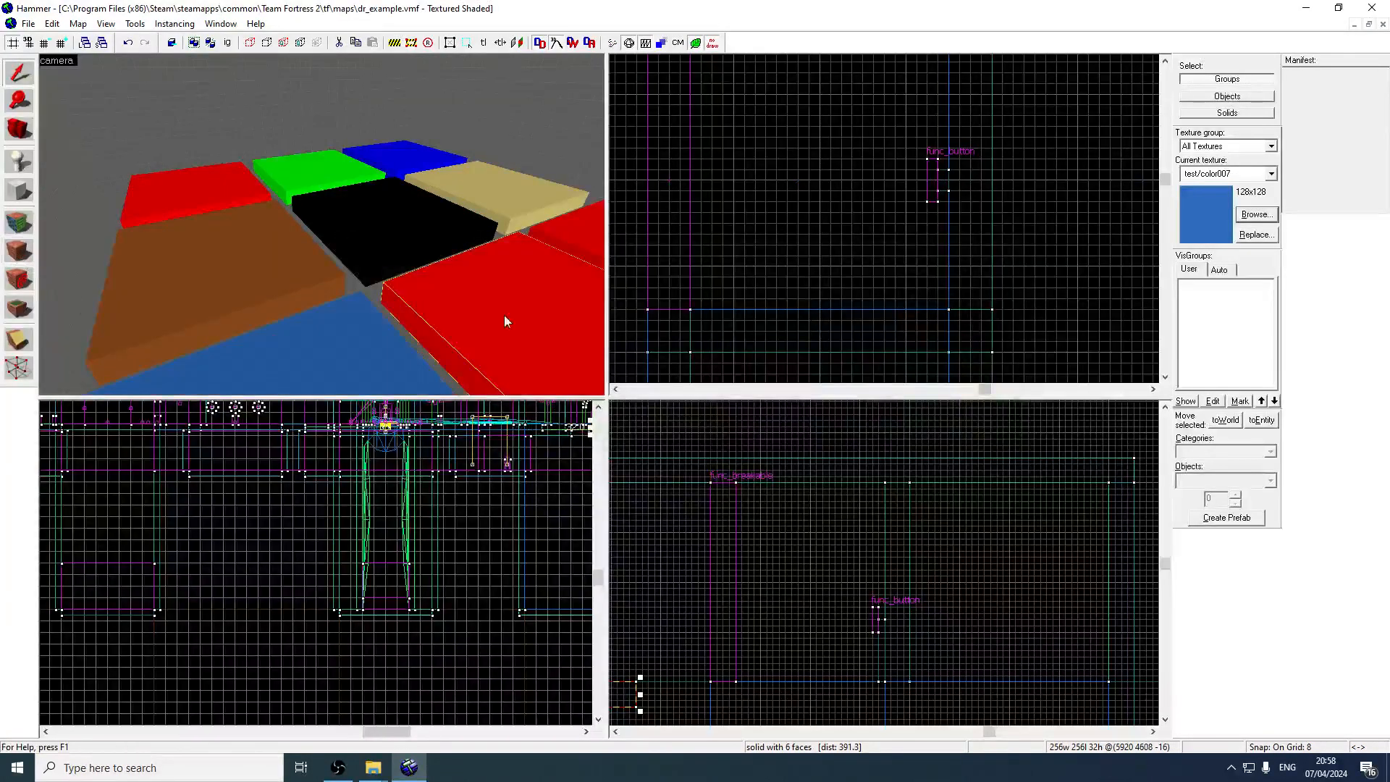
Apply the off-white test/color008 texture to the middle platform in the row nearest the booth
left_click(1257, 216)
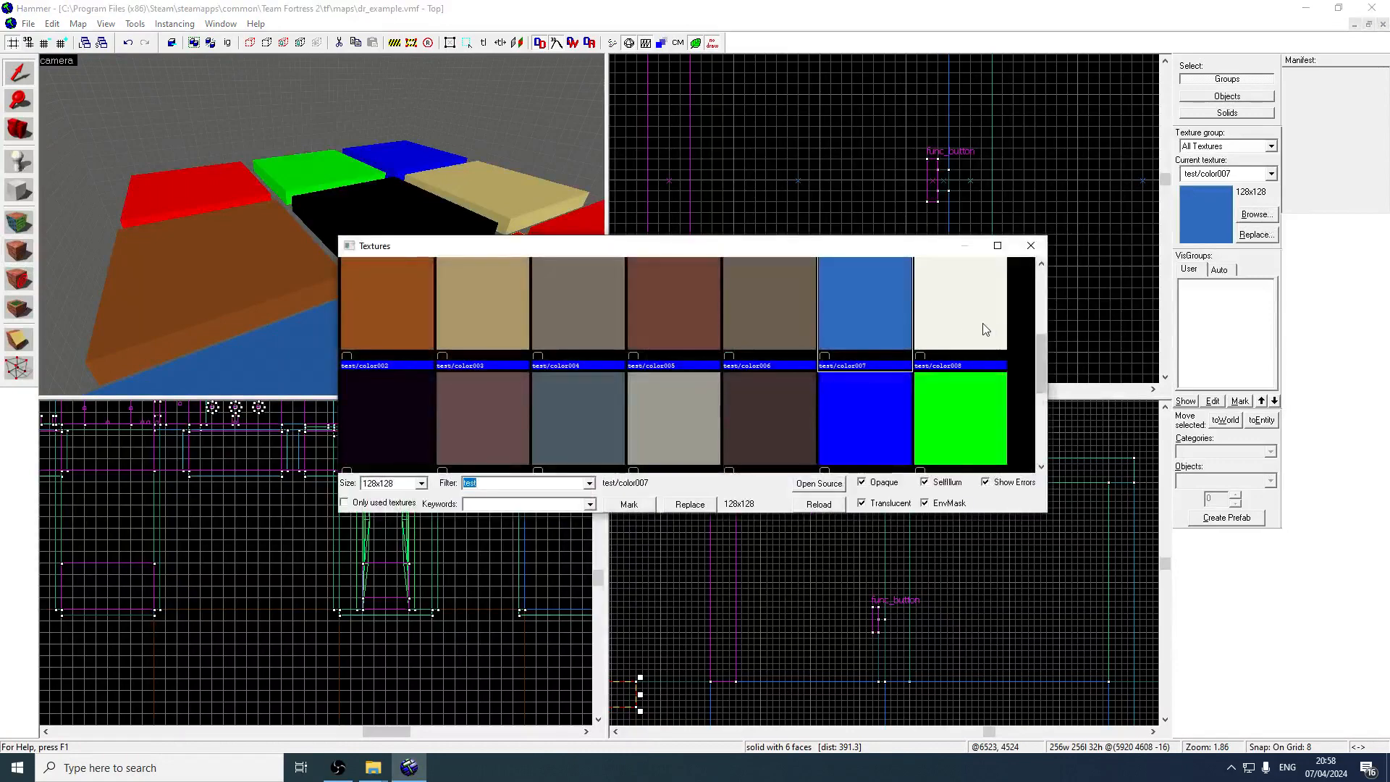
double_click(959, 304)
left_click(20, 250)
Apply the reddish-brown test/color005 texture to the remaining corner platform in the row nearest the booth
key("z")
key("z")
left_click(431, 173)
left_click(347, 174)
left_click(1272, 214)
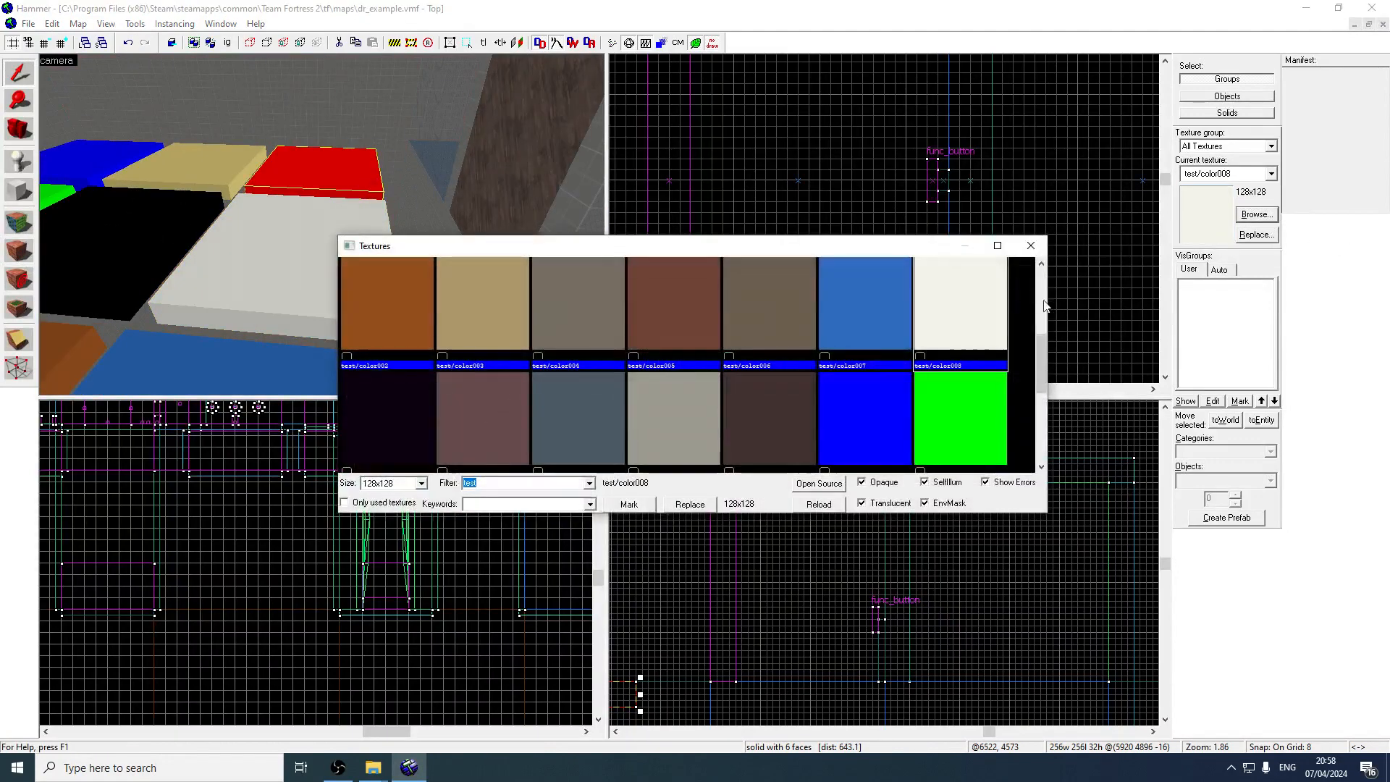
mouse_move(1039, 391)
left_mouse_down()
mouse_move(1036, 424)
mouse_move(1036, 392)
left_mouse_up()
left_click(452, 345)
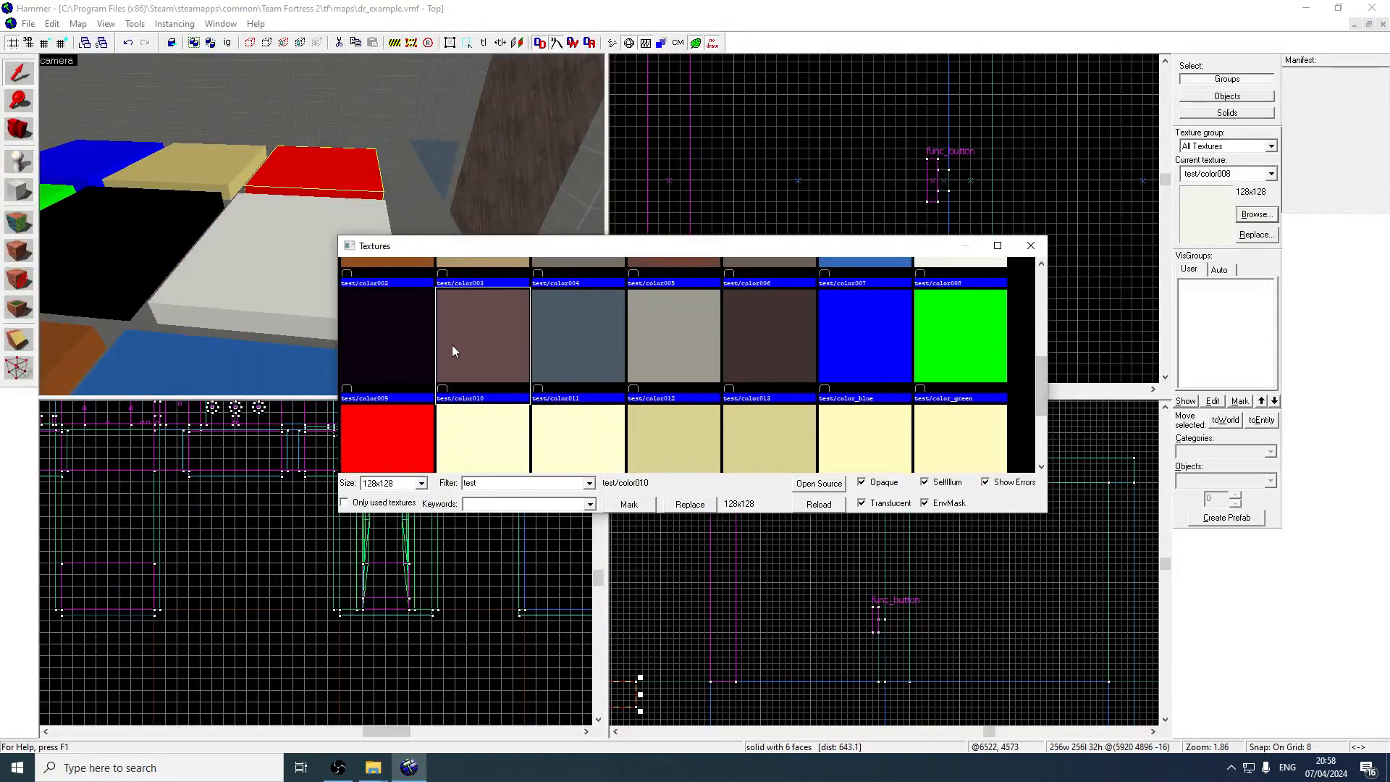
double_click(684, 284)
left_click(19, 253)
Examine the coloured platform grid and the adjoining booth with its wooden door from several angles
key("z")
key("z")
left_click(549, 143)
left_click(482, 236)
key("z")
key("a")
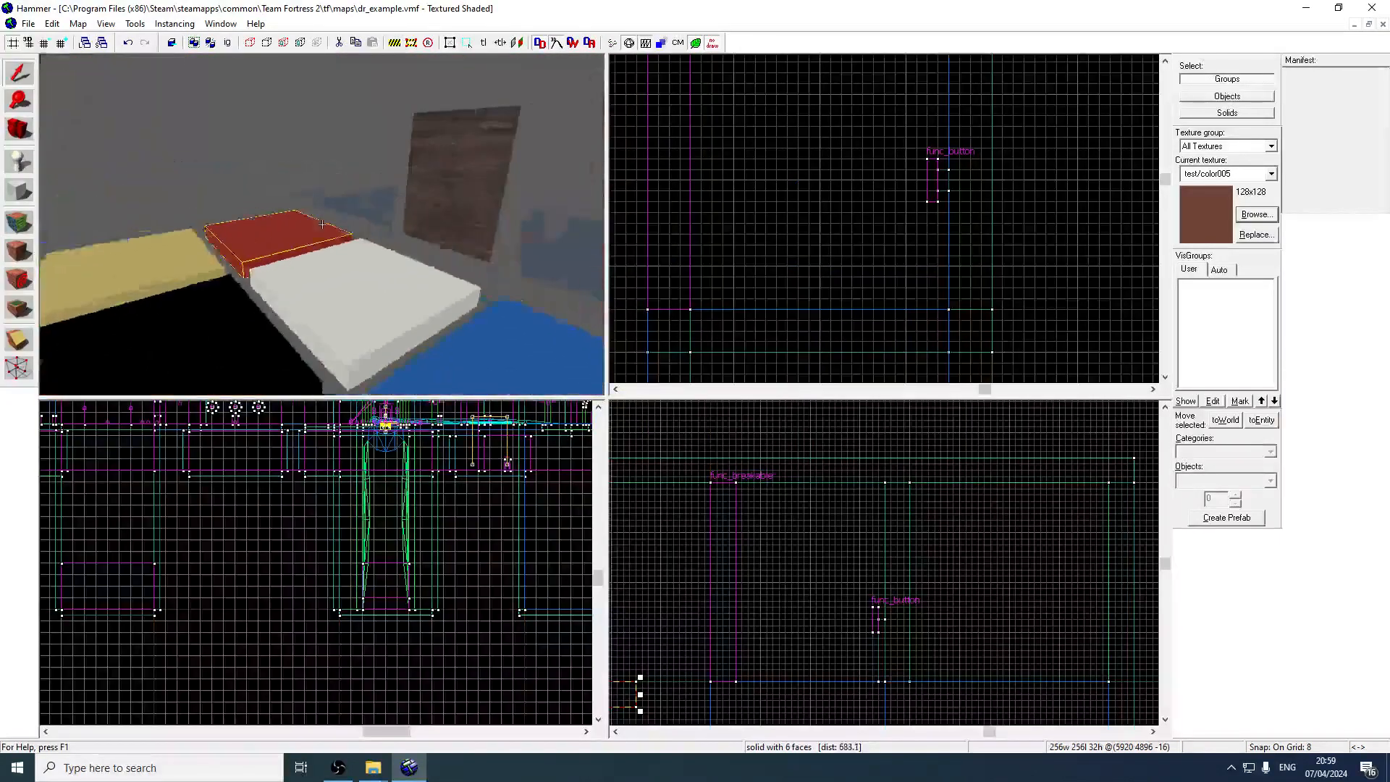
key("d")
key("z")
left_click(391, 158)
left_click(439, 216)
key("z")
key("w")
key("a")
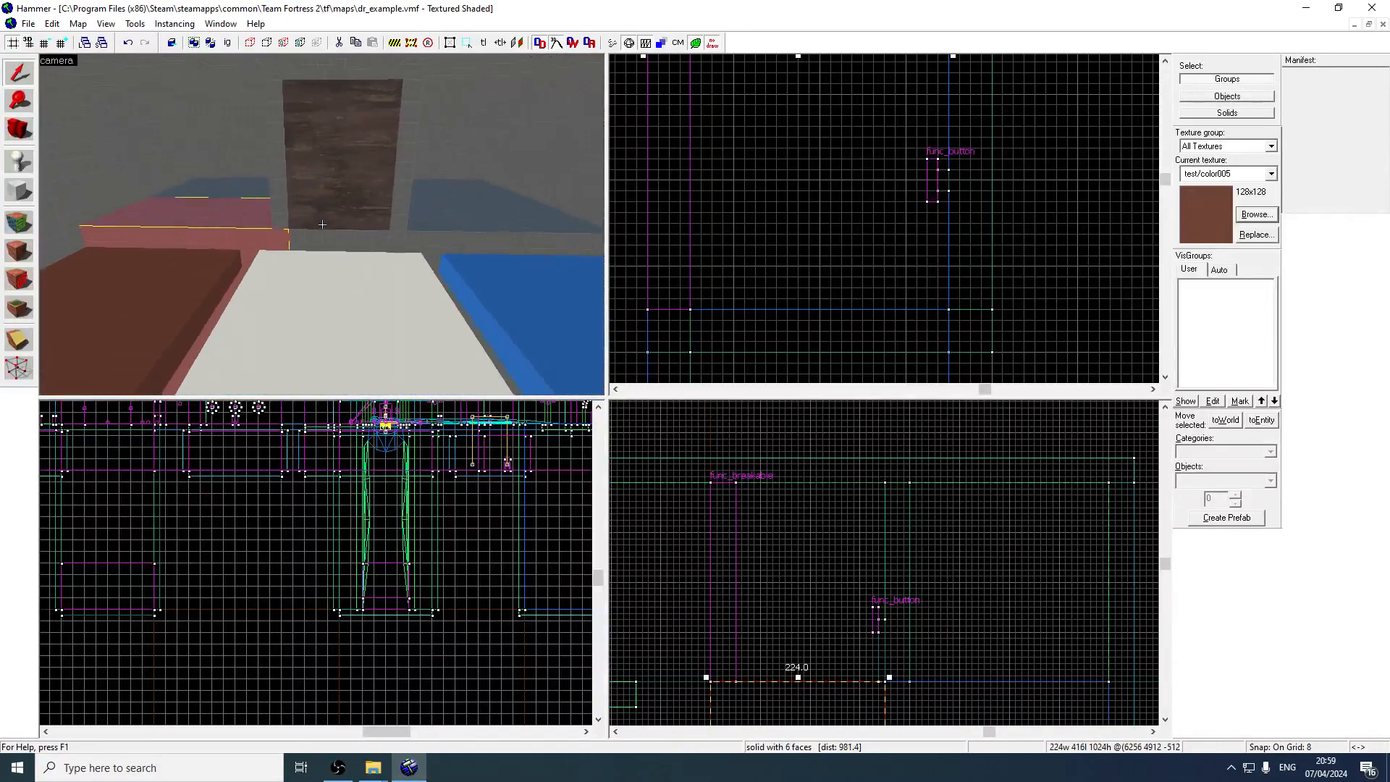
key("d")
key("a")
key("d")
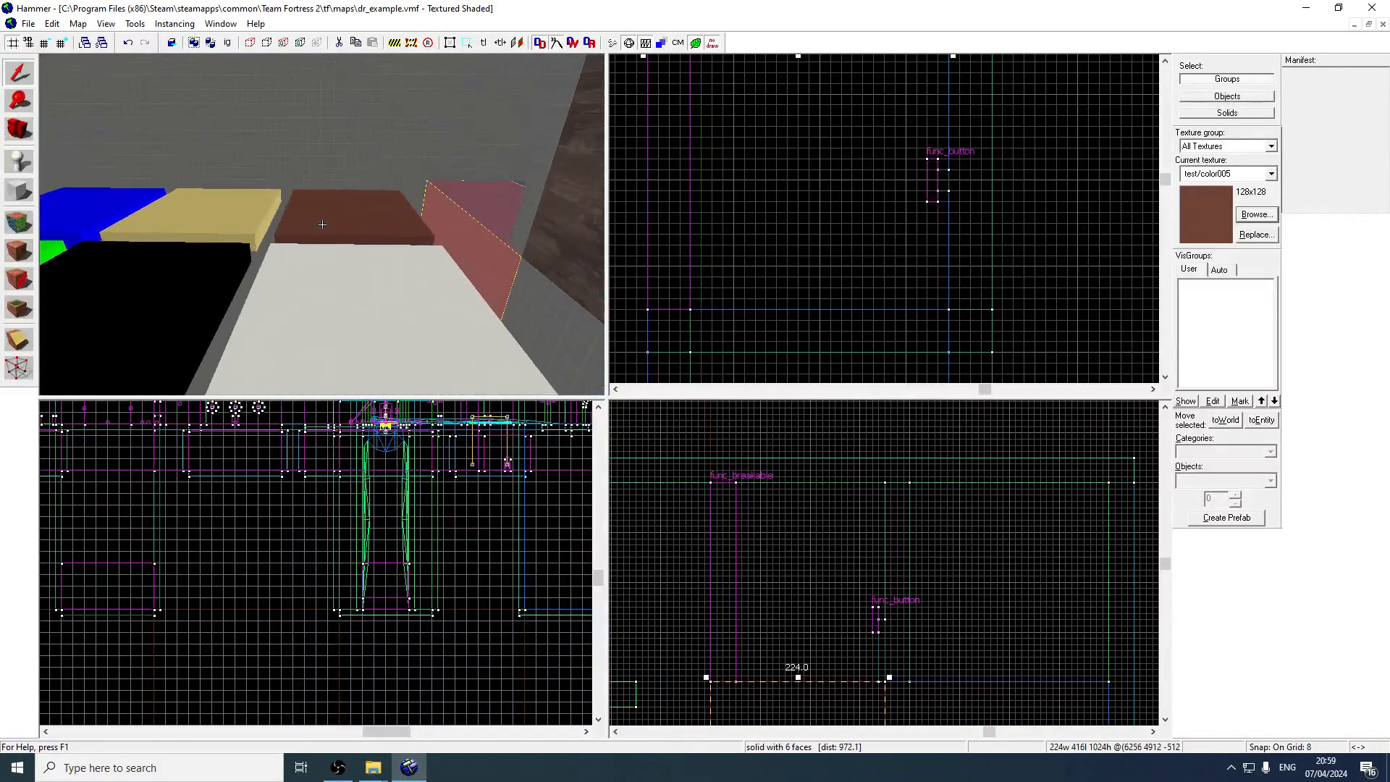
key("a")
key("d")
Select the red corner platform in the row farthest from the booth and save the map
left_click(202, 255)
double_click(156, 259)
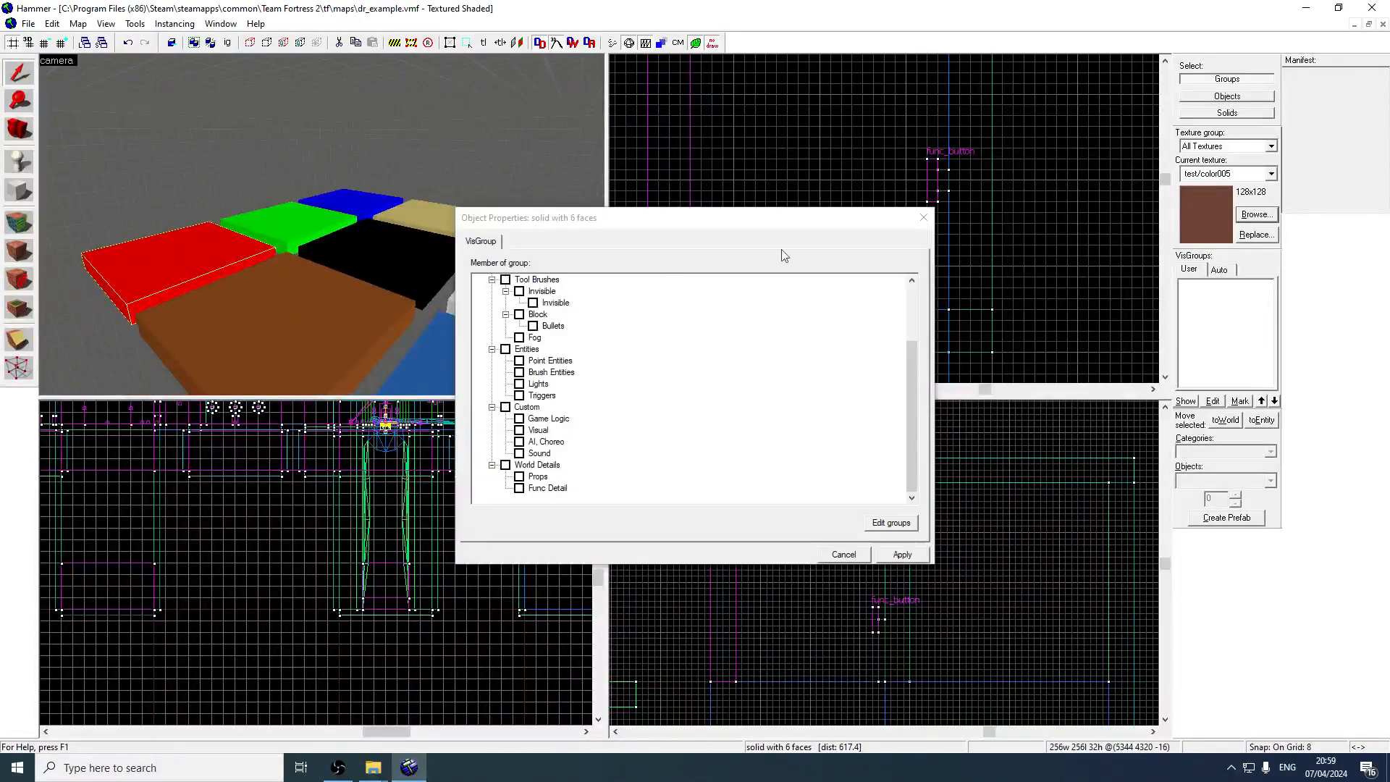
left_click(916, 220)
left_click(24, 24)
left_click(61, 87)
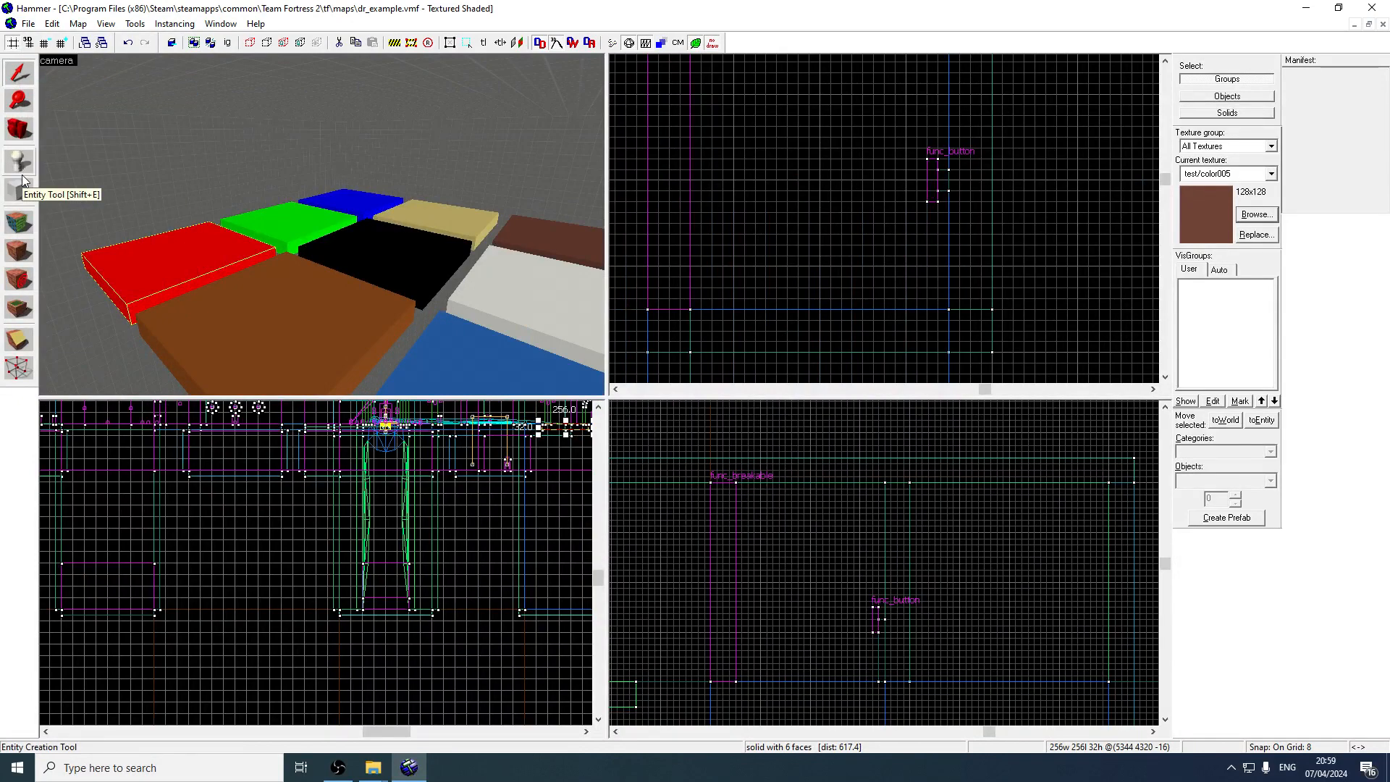
key("z")
key("w")
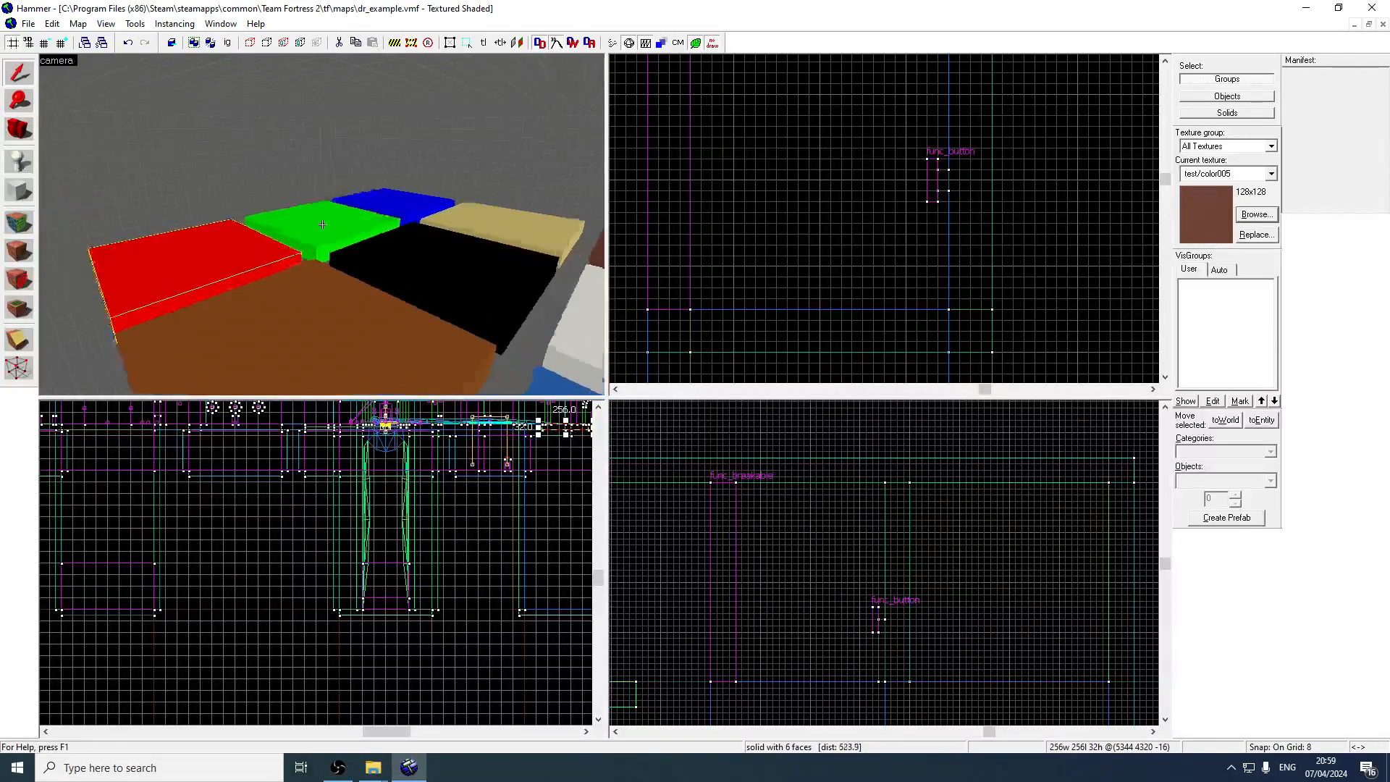
key("w")
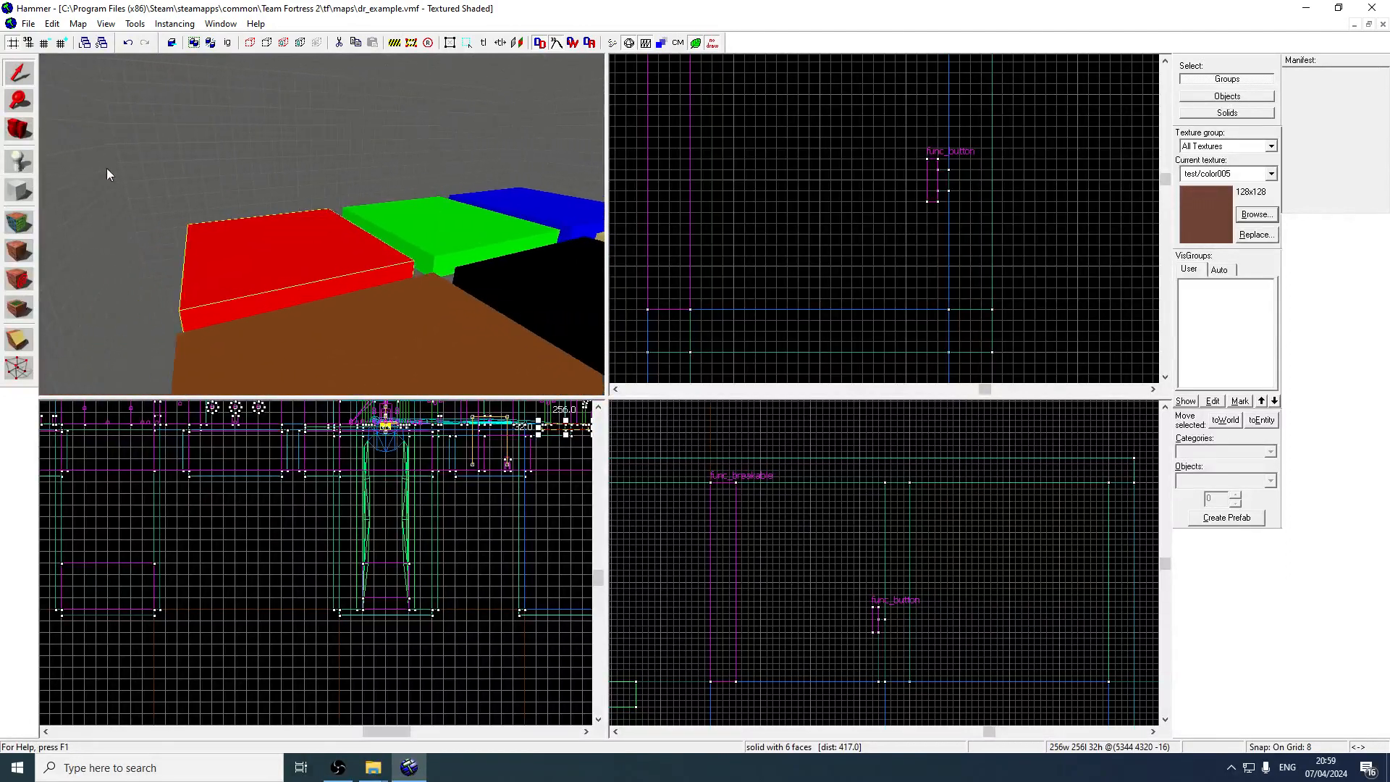
key("z")
key("z")
left_click(19, 161)
left_click(1200, 479)
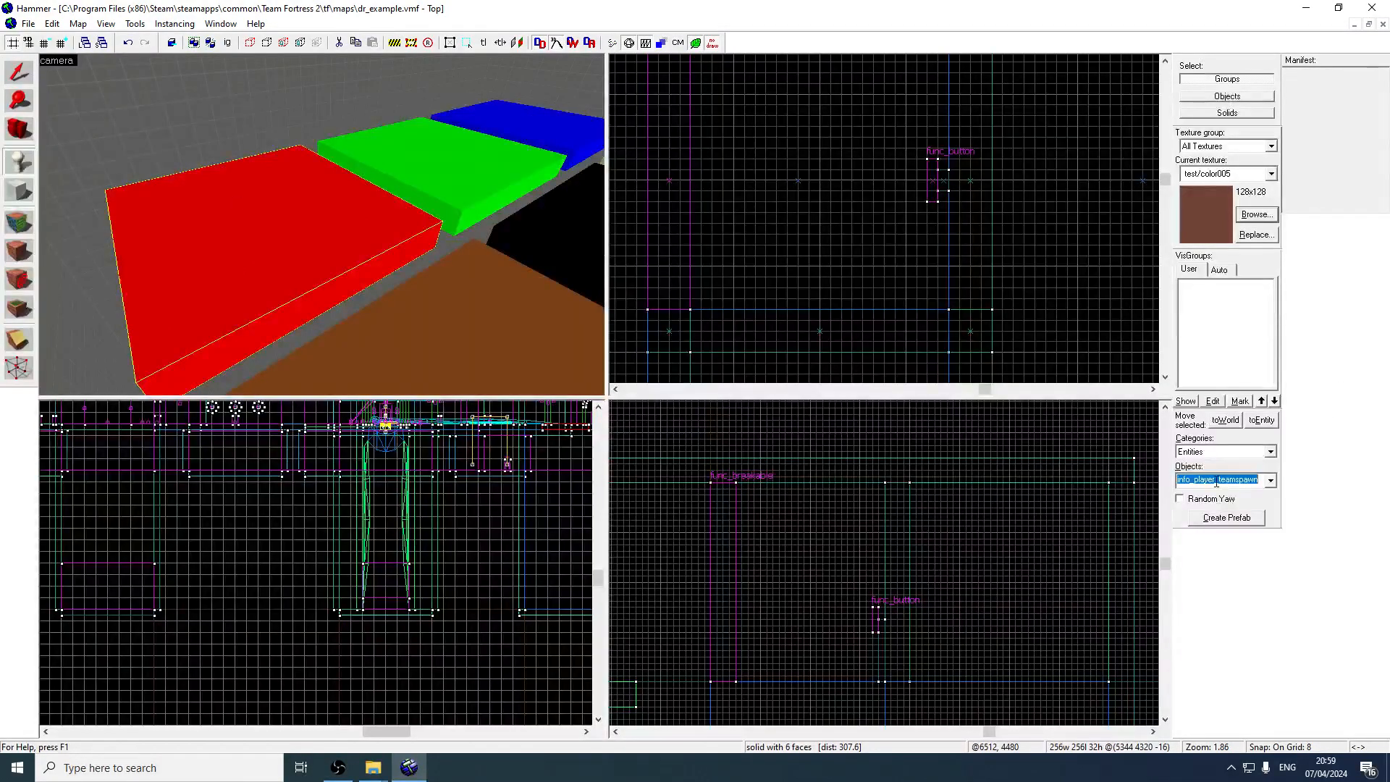
left_click(166, 283)
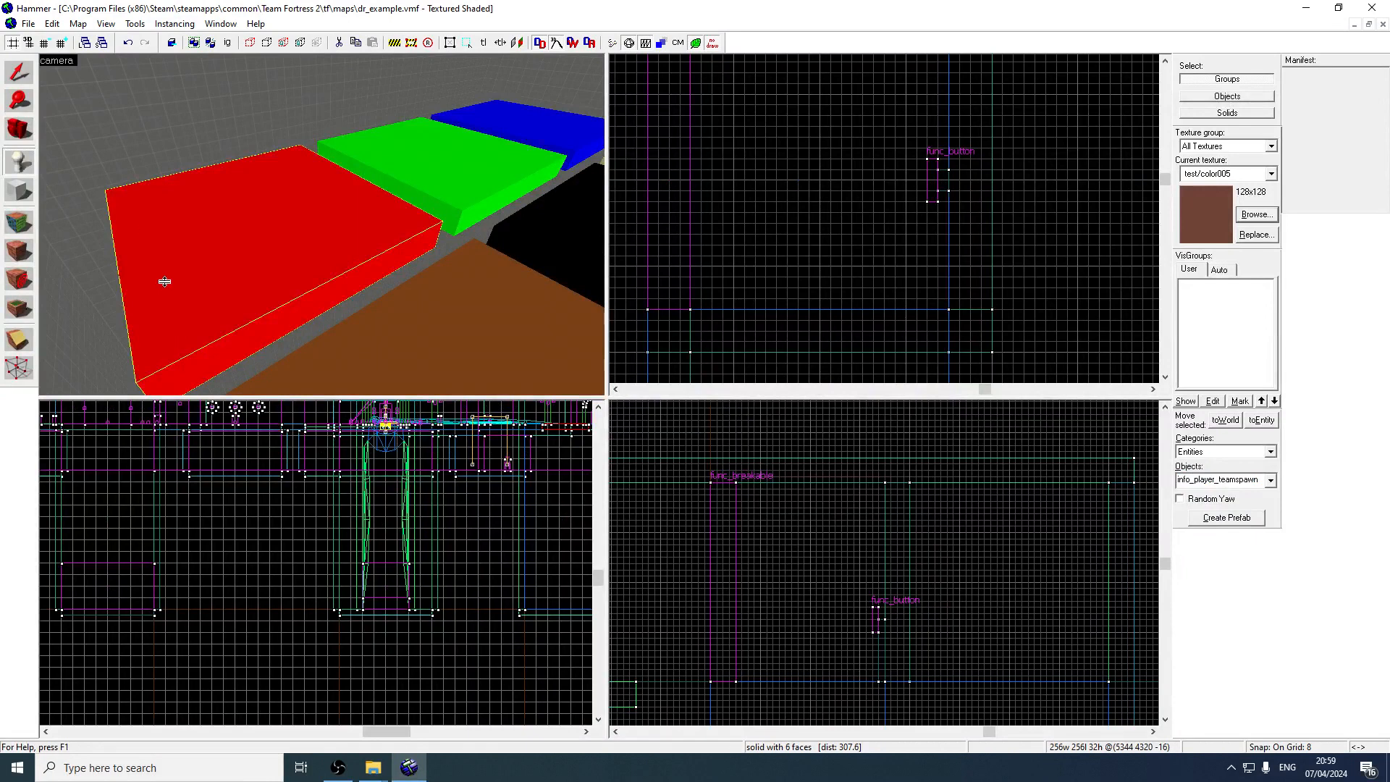
Convert the red corner platform into a func_tracktrain entity and name it nine_square_platform1
left_click(19, 73)
left_click(1260, 420)
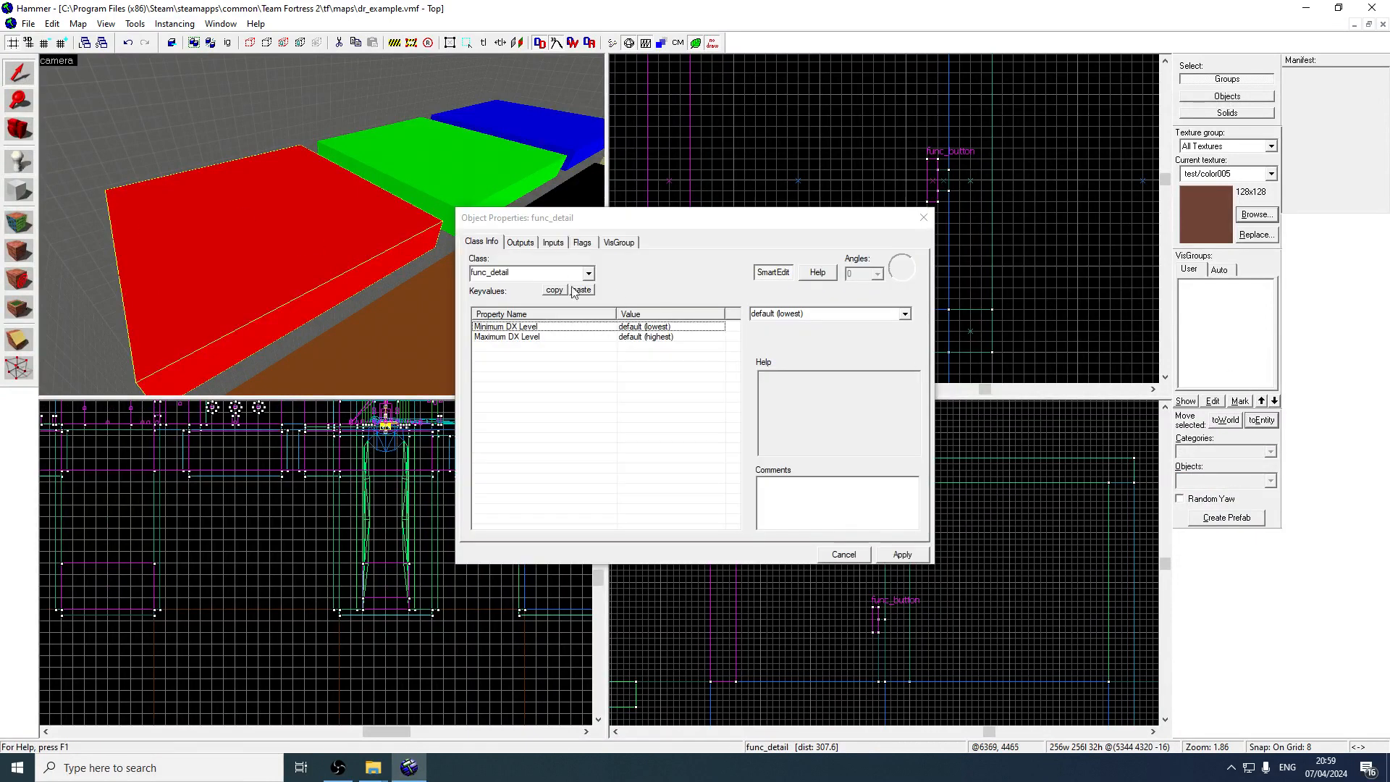
type("trac")
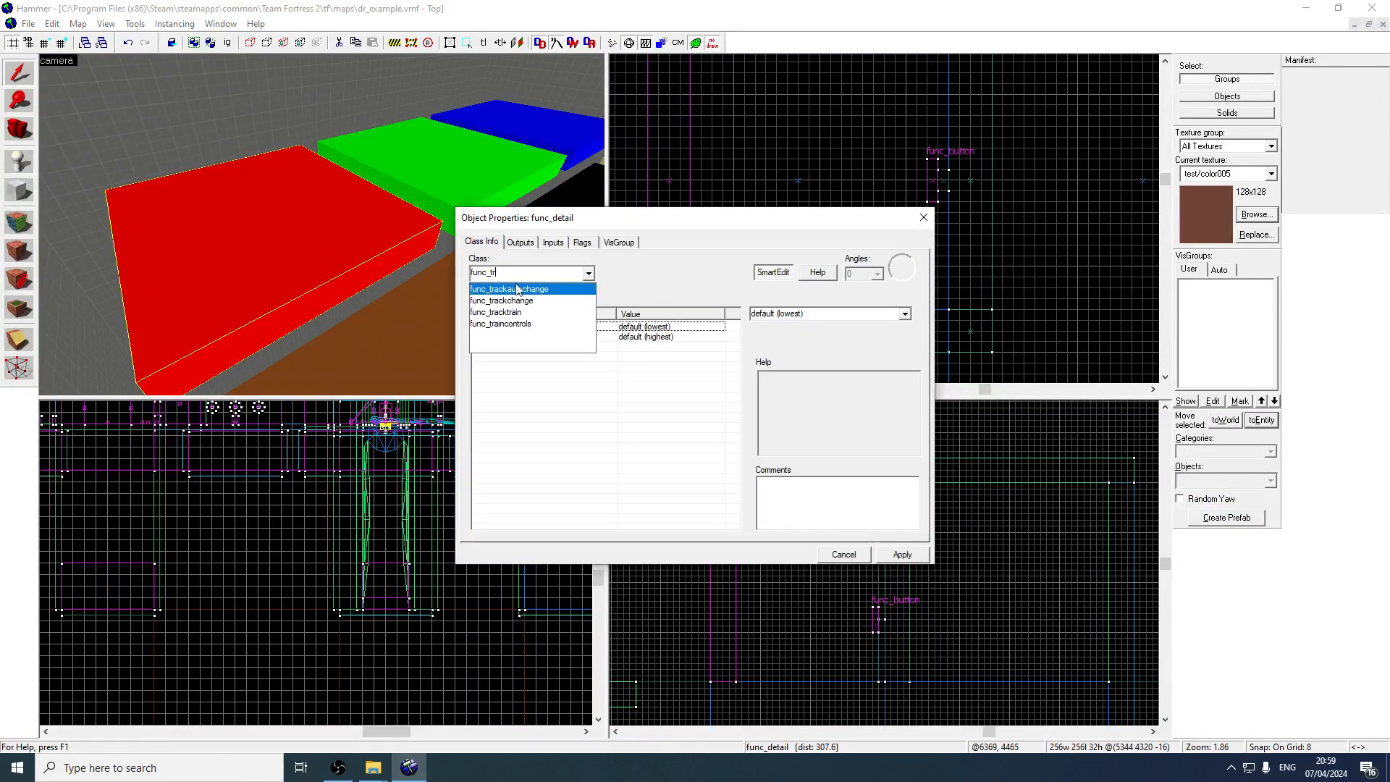
left_click(539, 314)
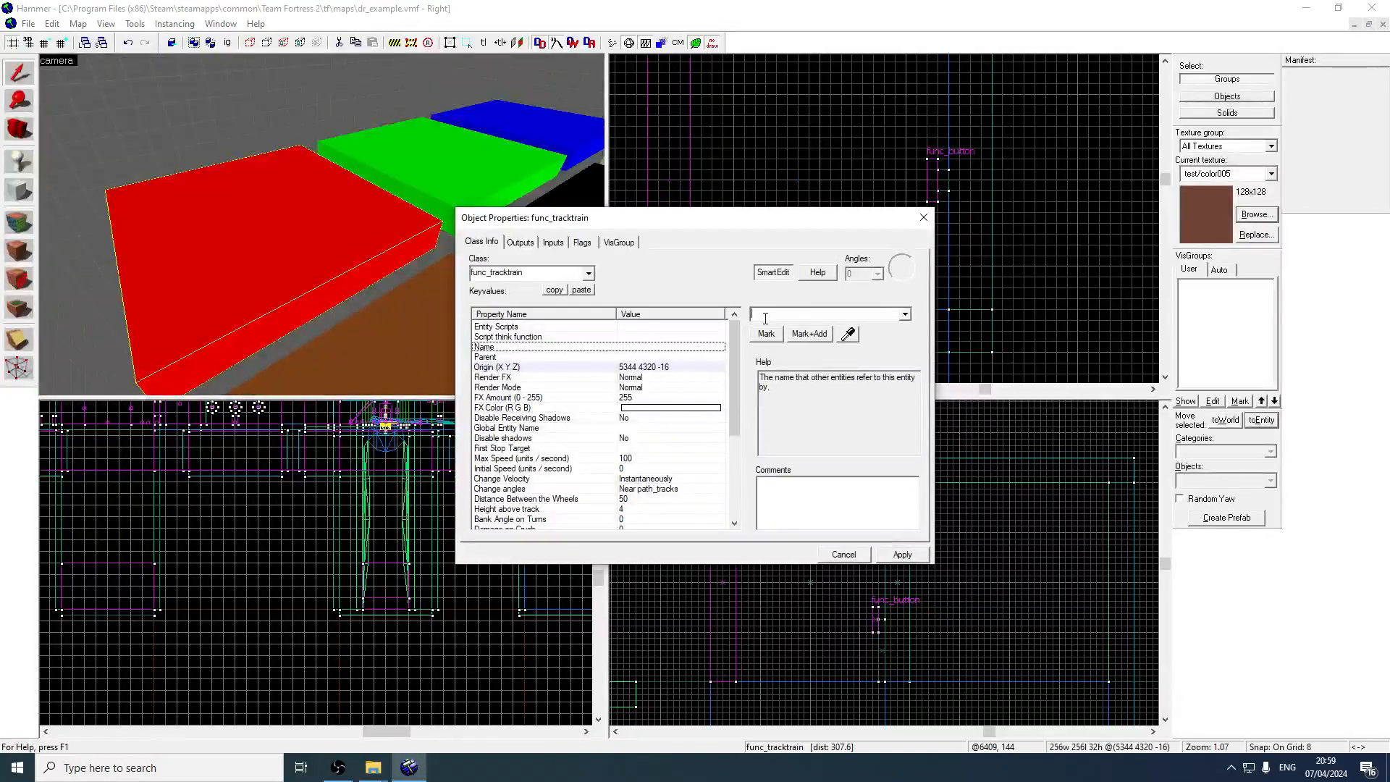
type("nine_square")
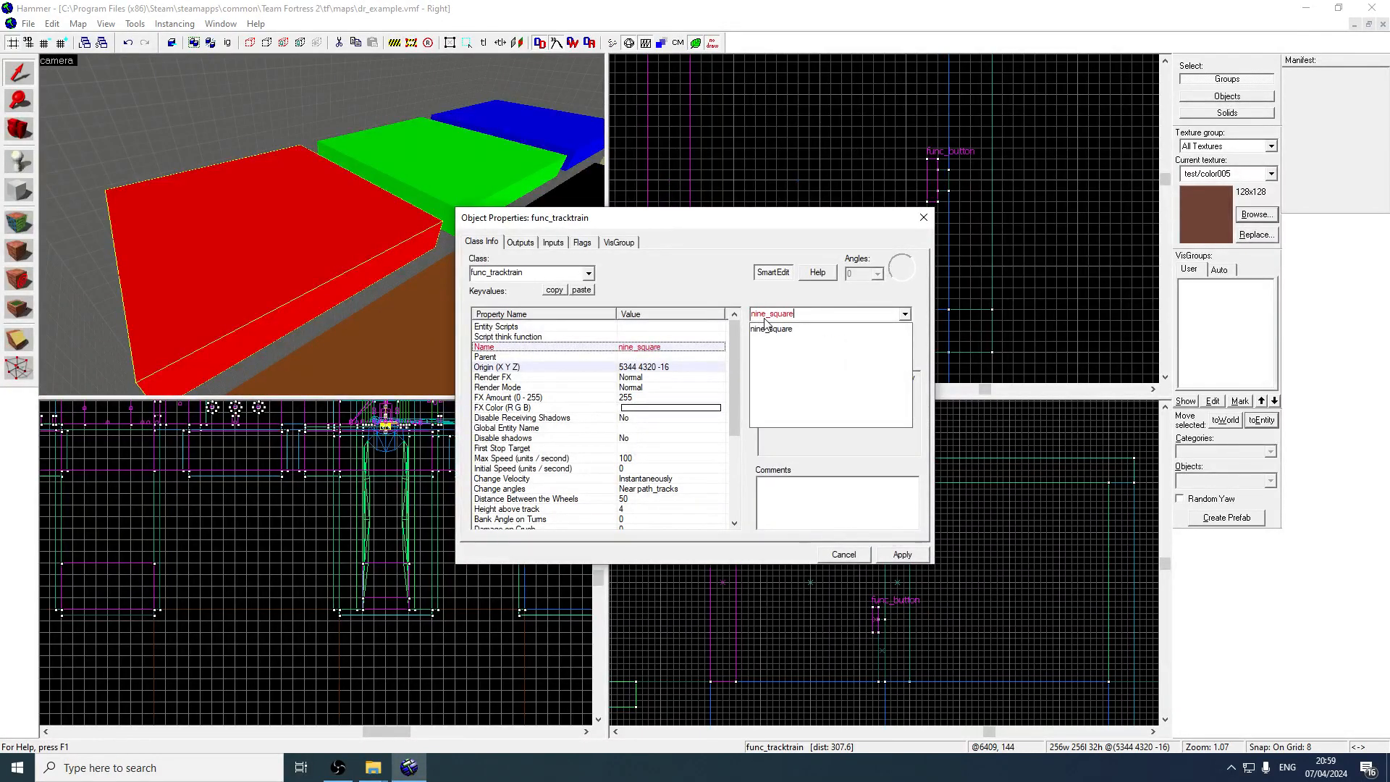
type("_platform1")
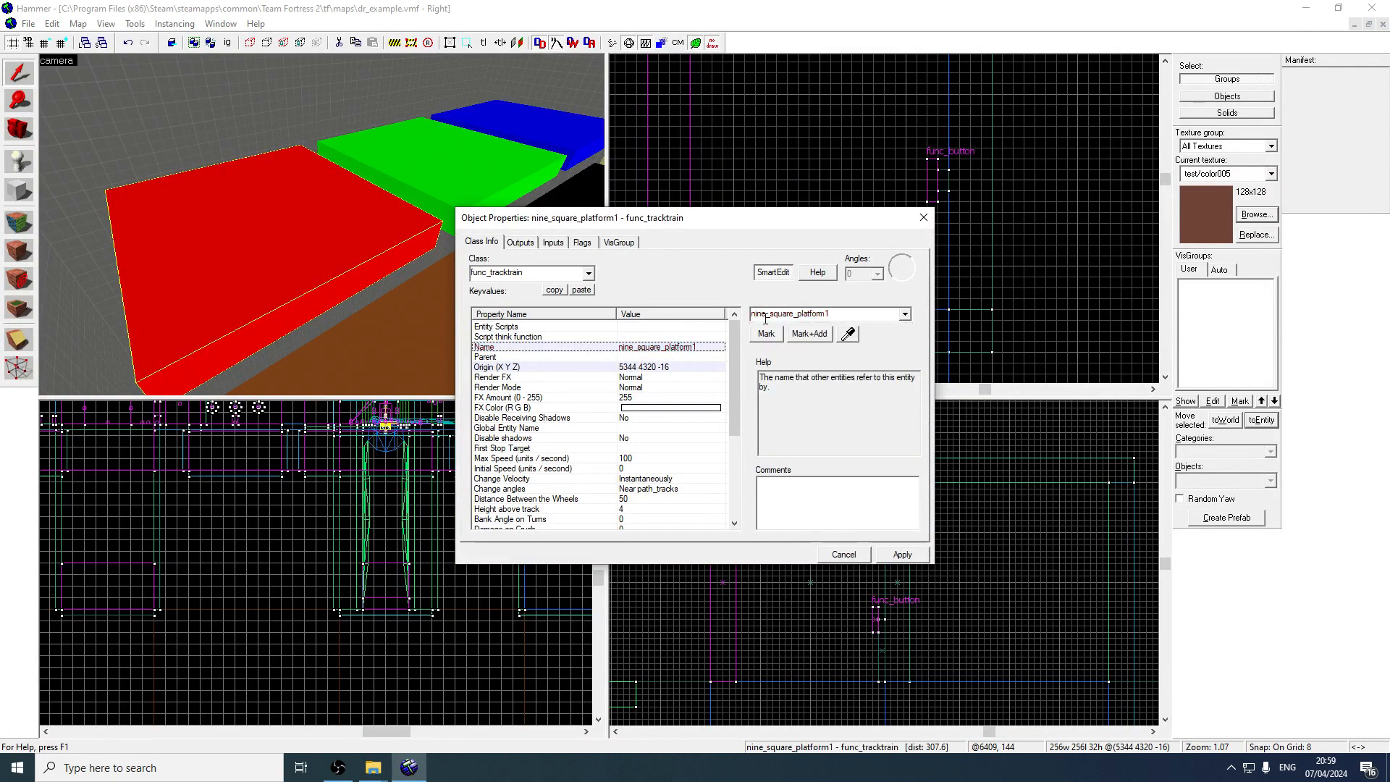
Enable the Fixed Orientation, Is unblockable by player and No User Control flags for the red platform's func_tracktrain
left_click(582, 242)
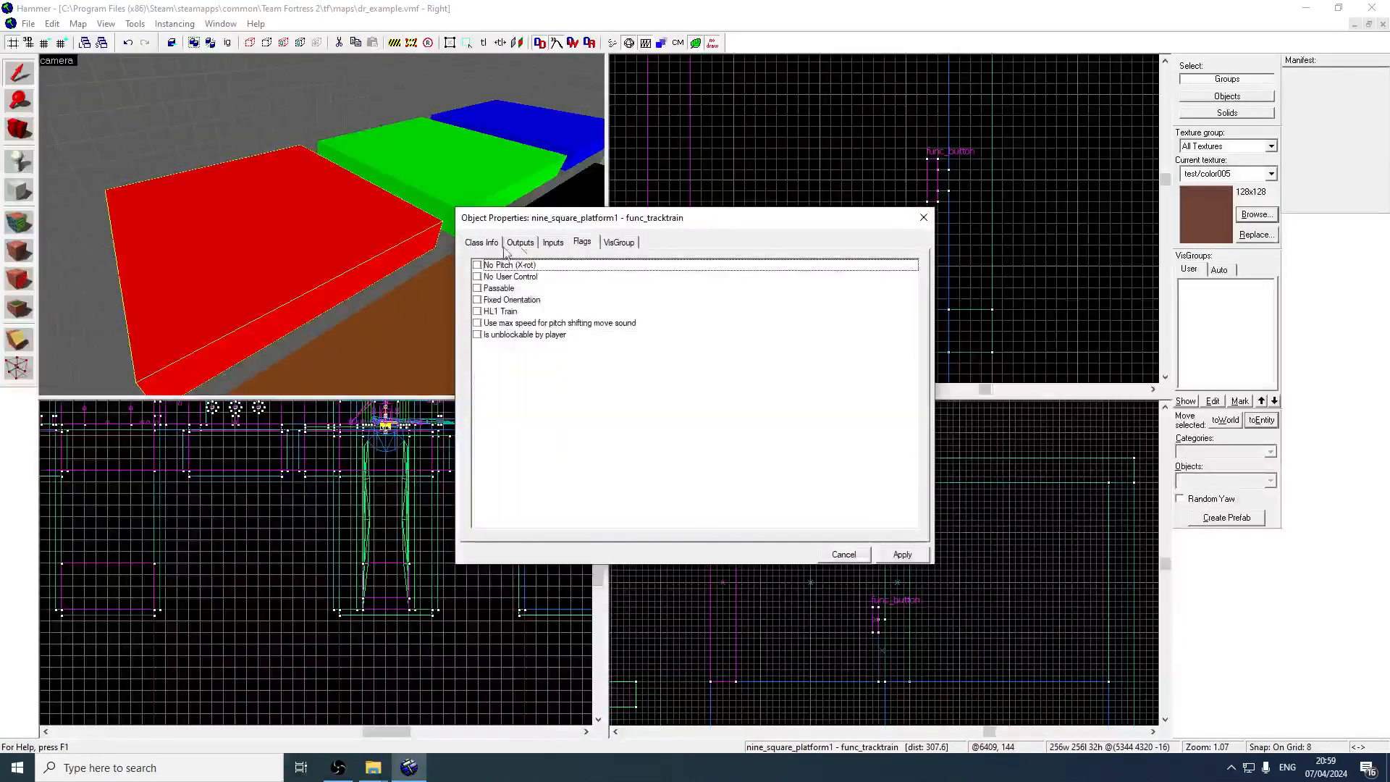
left_click(477, 300)
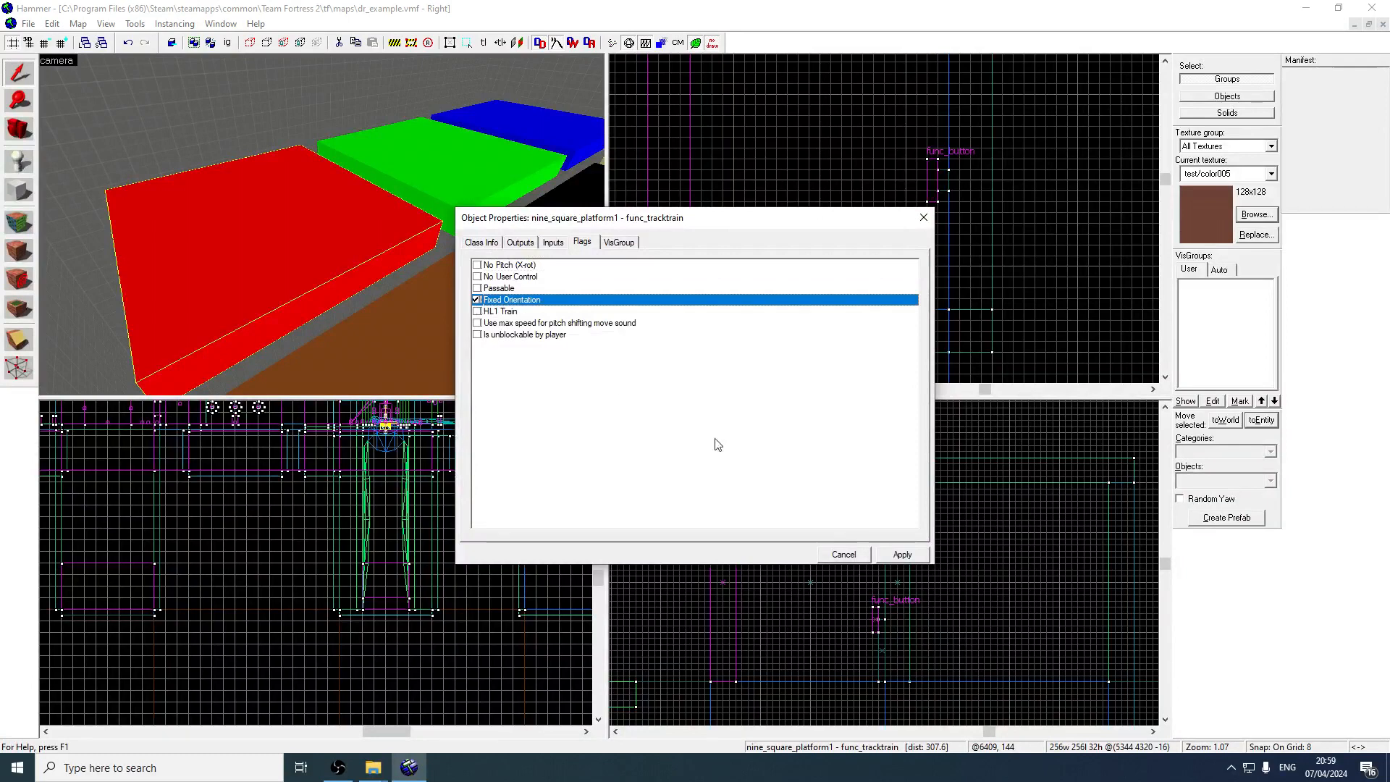
left_click(897, 555)
left_click(478, 335)
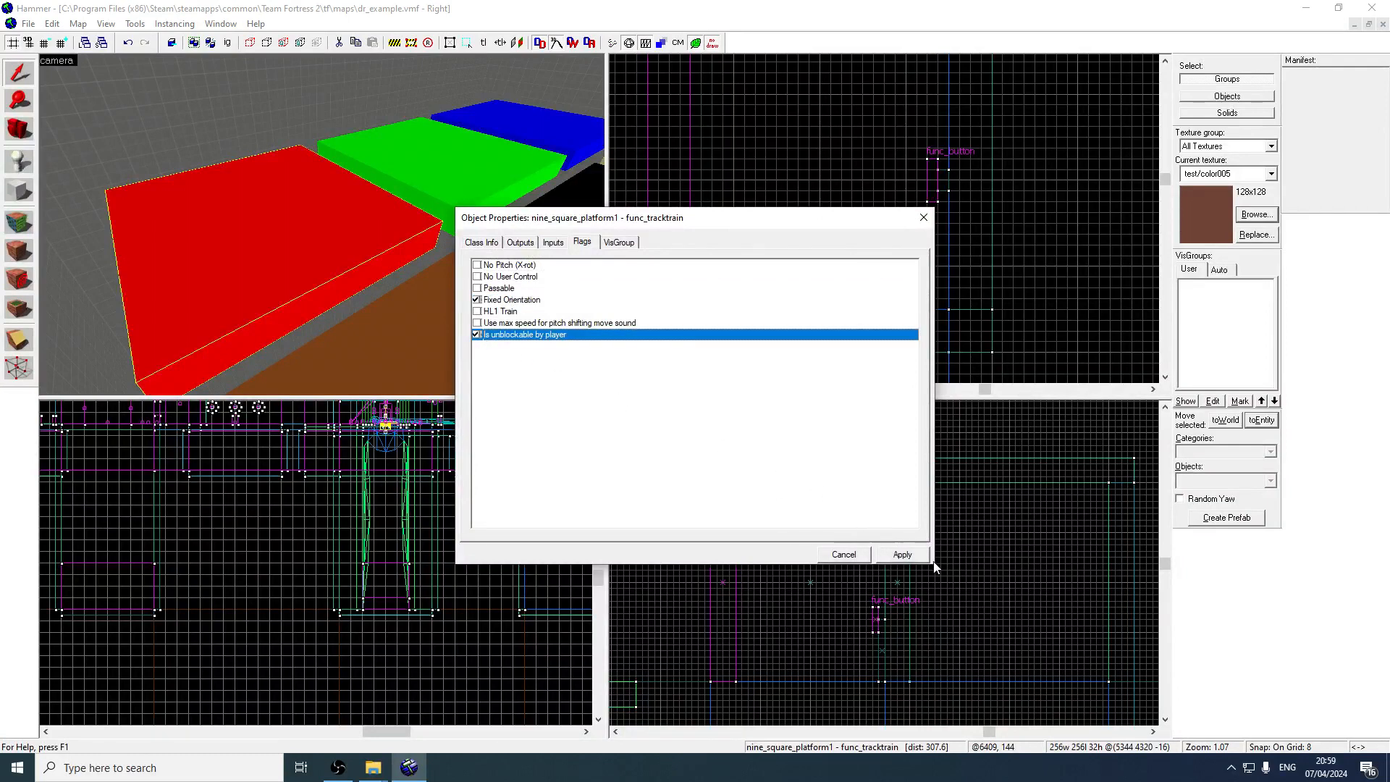
left_click(902, 555)
left_click(477, 277)
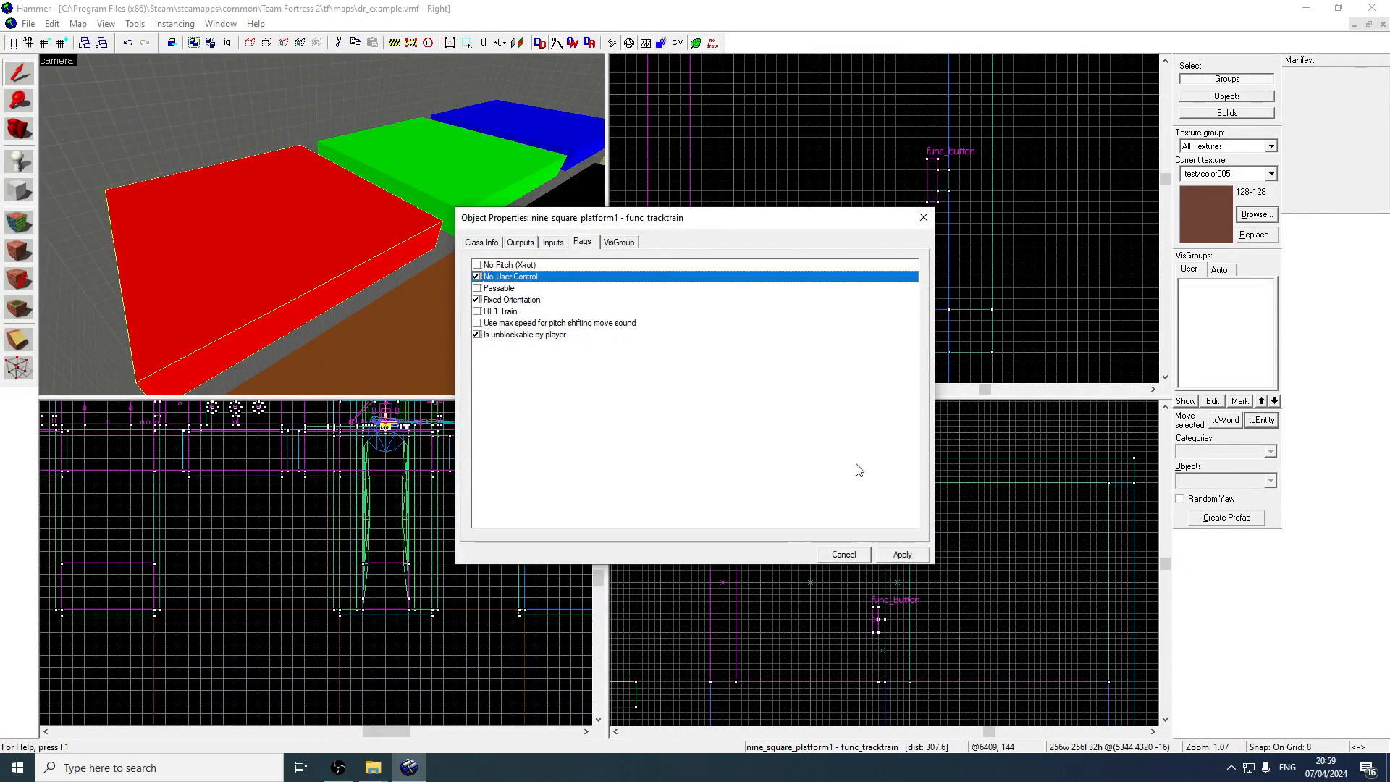
left_click(917, 555)
left_click(916, 219)
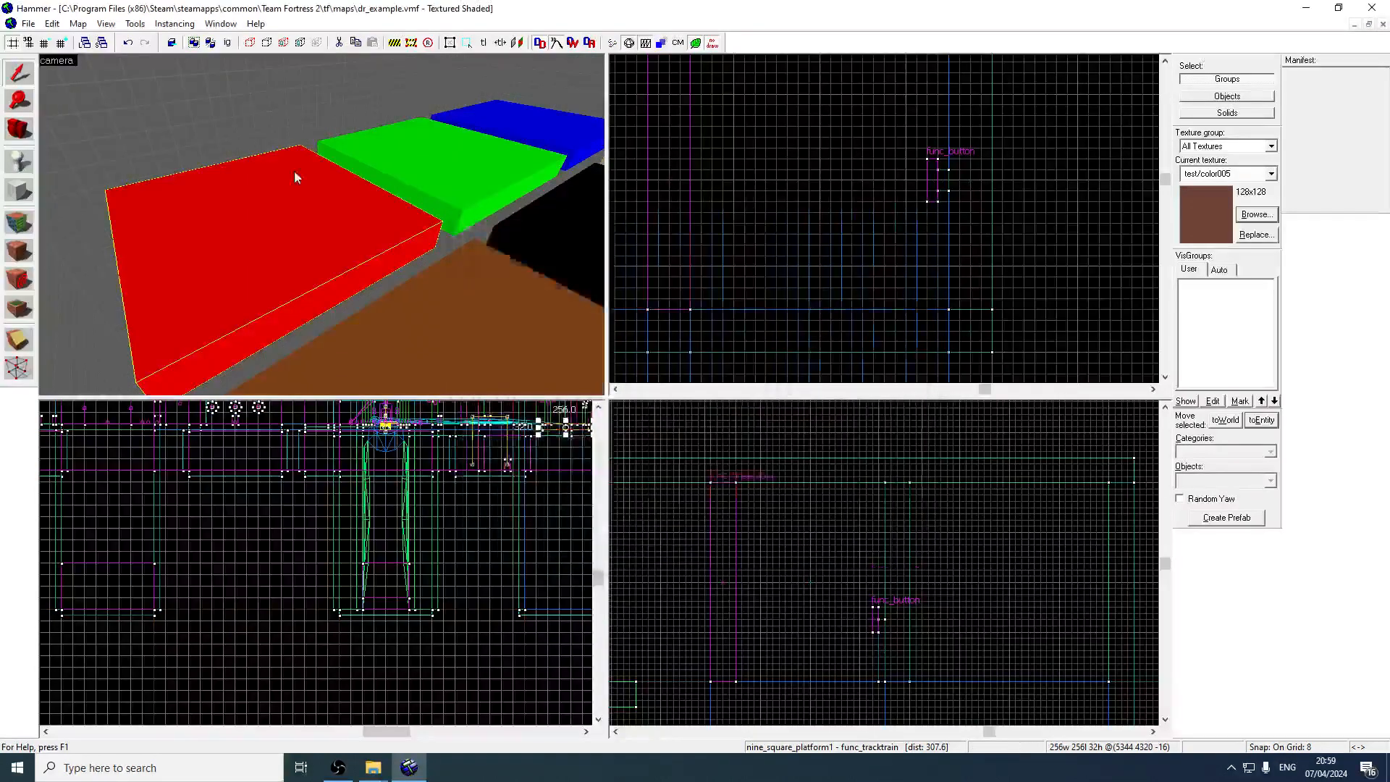
Examine the red platform and its neighbours from above and from underneath
key("z")
key("w")
key("s")
key("w")
key("s")
key("w")
key("s")
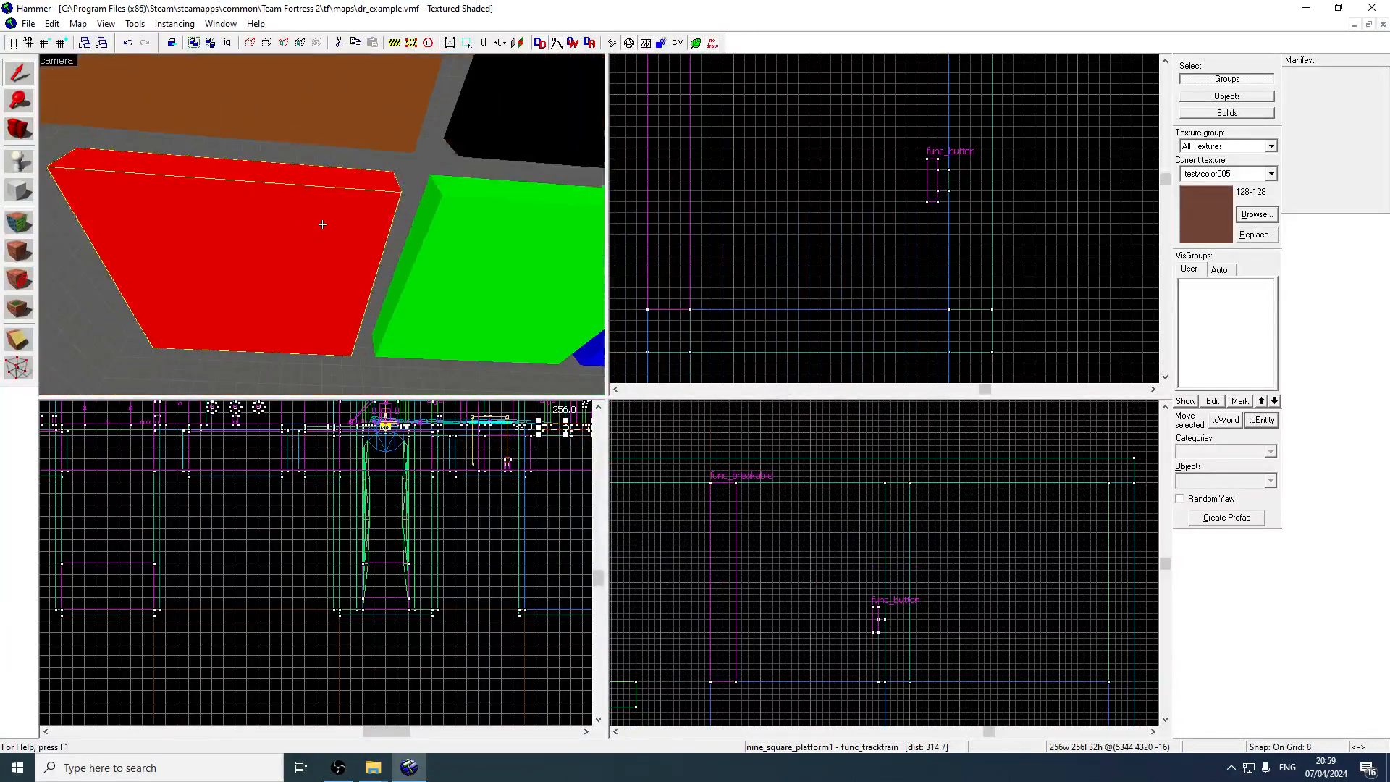
key("w")
key("s")
key("z")
left_click(467, 162)
left_click(297, 191)
key("z")
key("w")
key("s")
key("z")
Place a path_track entity on the underside of the red platform
left_click(18, 160)
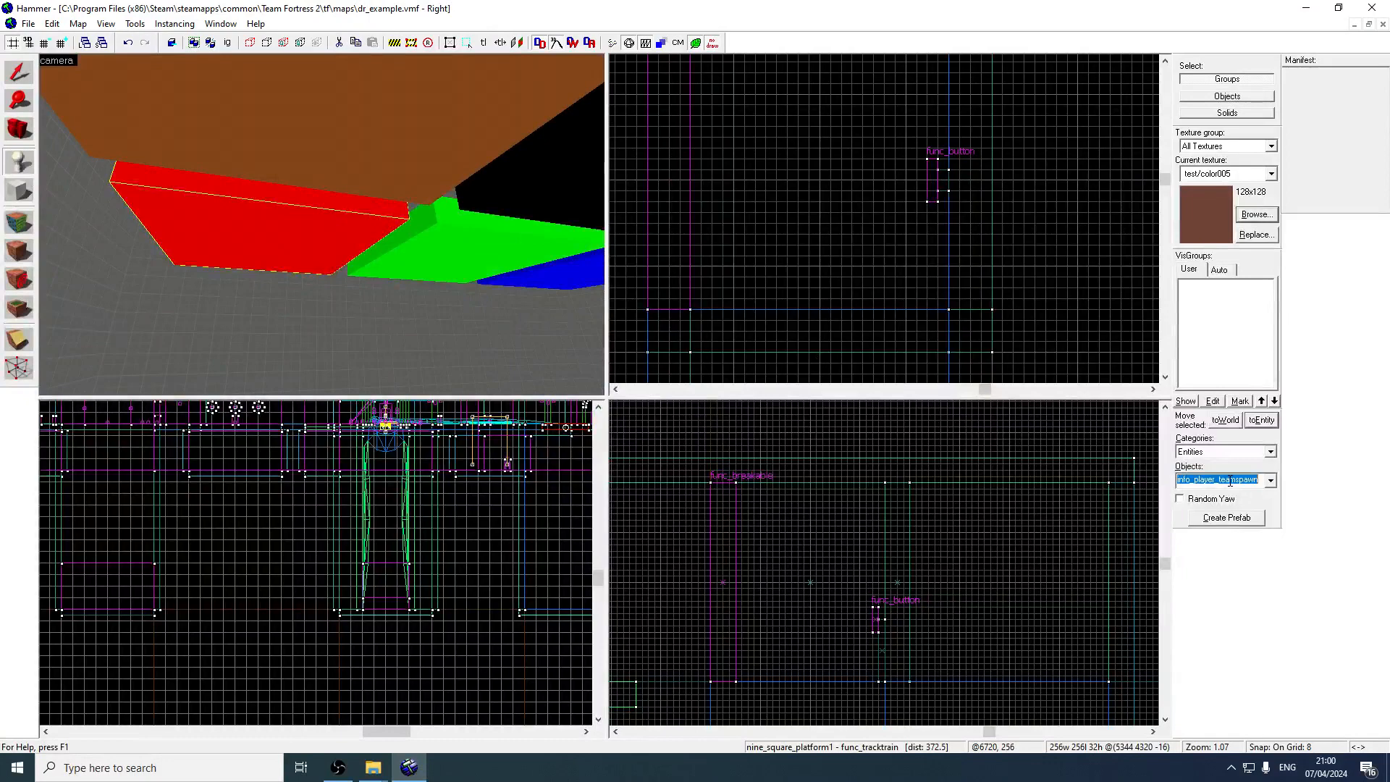
type("path_track")
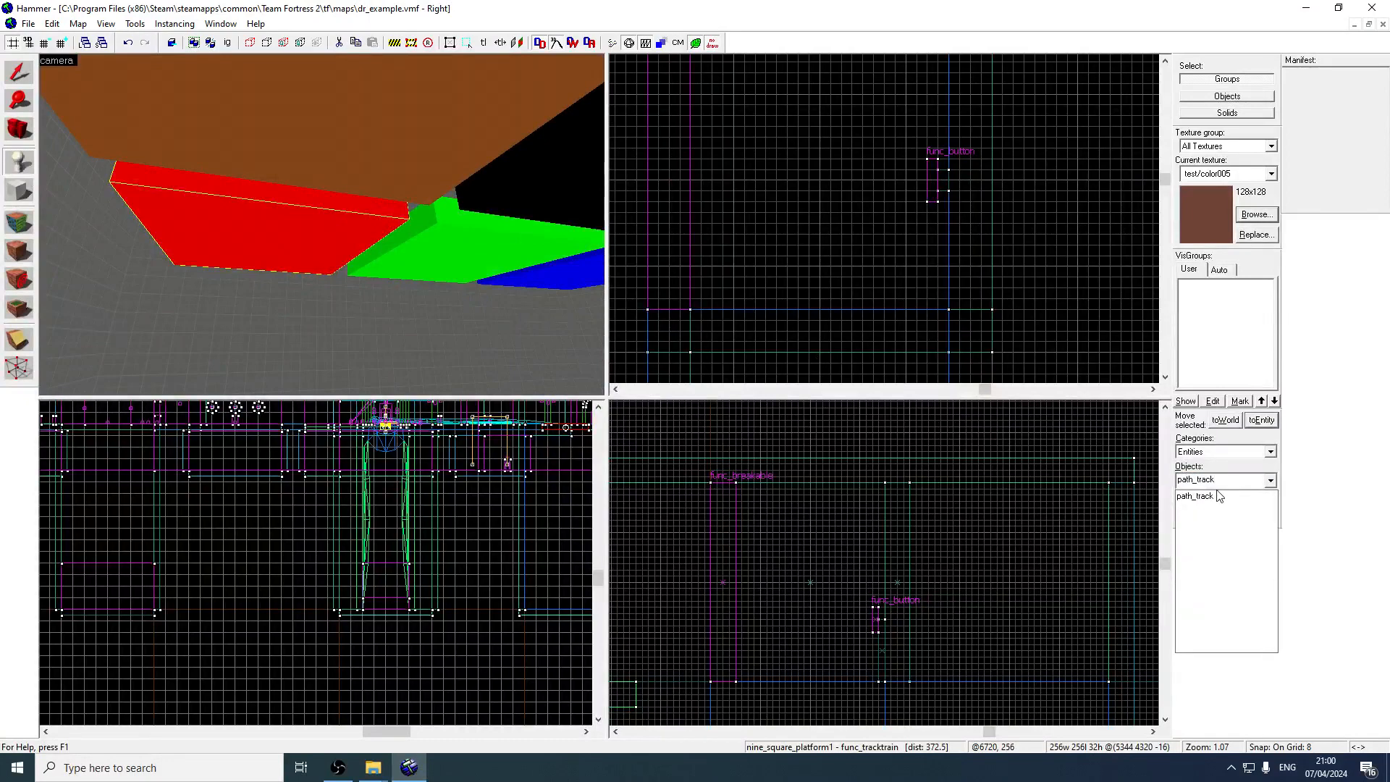
left_click(1196, 496)
left_click(254, 251)
left_click(5, 63)
scroll(738, 149, "down", 5)
scroll(793, 285, "up", 6)
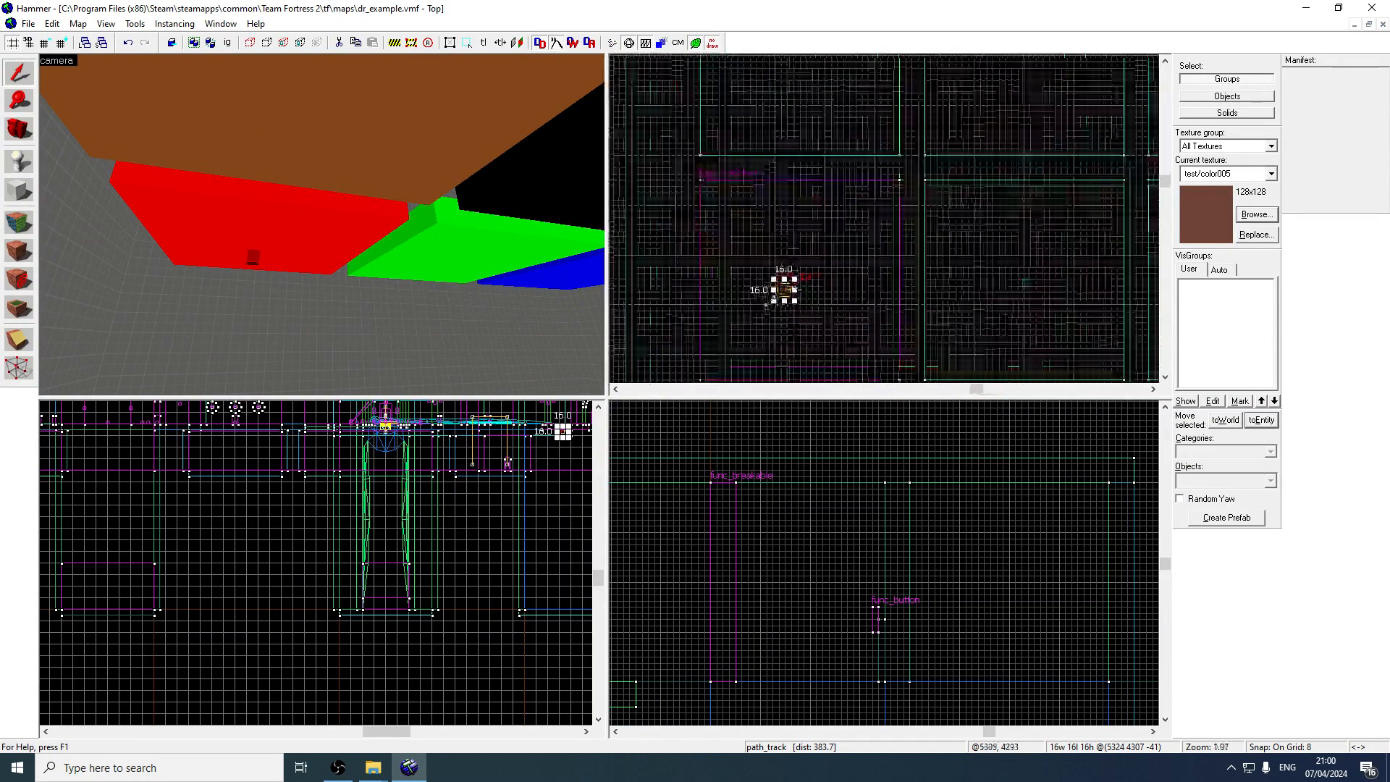
mouse_move(791, 284)
left_mouse_down()
mouse_move(814, 280)
mouse_move(809, 263)
left_mouse_up()
scroll(815, 285, "up", 2)
key("z")
key("w")
key("z")
middle_click_drag(483, 493, 353, 573)
scroll(543, 503, "up", 8)
middle_click_drag(73, 536, 403, 528)
scroll(355, 530, "up", 6)
left_click_drag(430, 530, 430, 473)
Name the path_track at the red platform's centre nine_square_platform1_path1
double_click(317, 210)
left_click(779, 315)
type("nine")
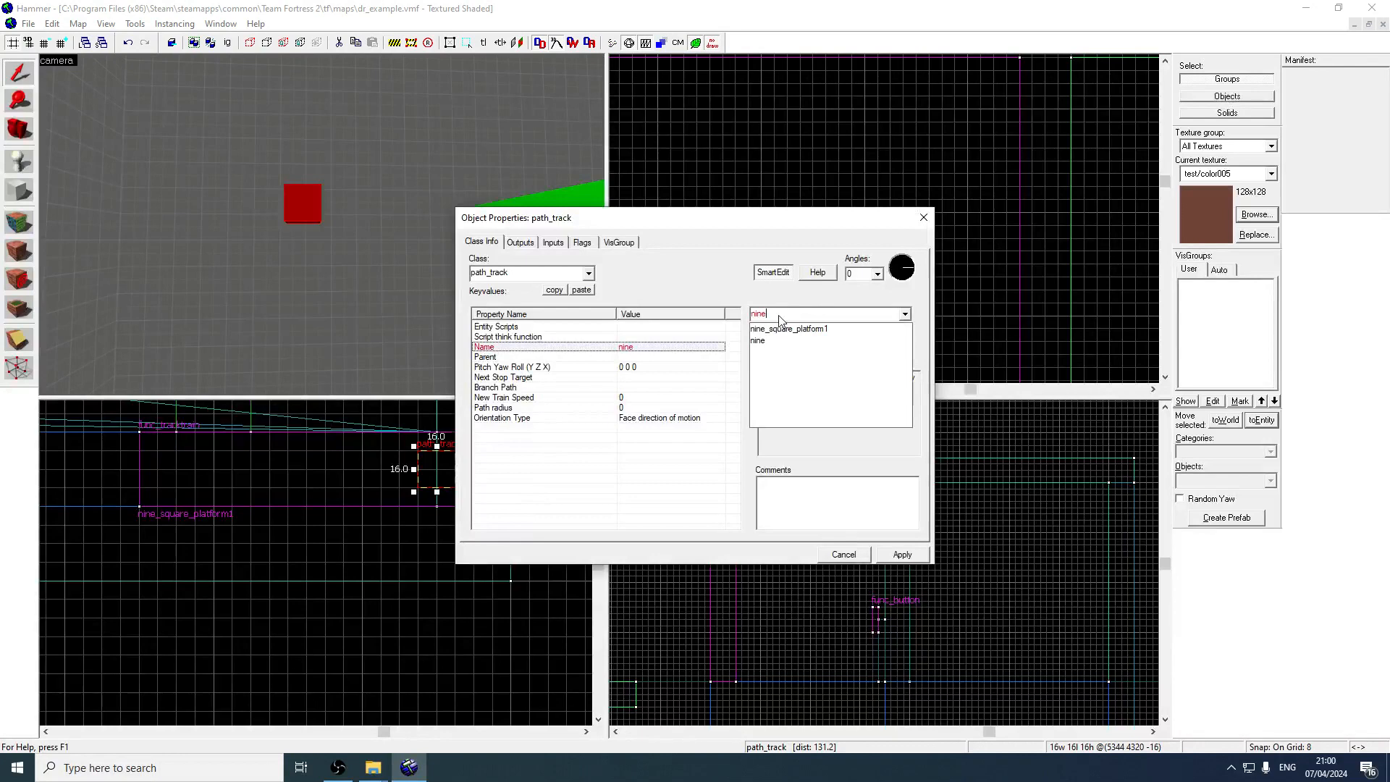
type("_S")
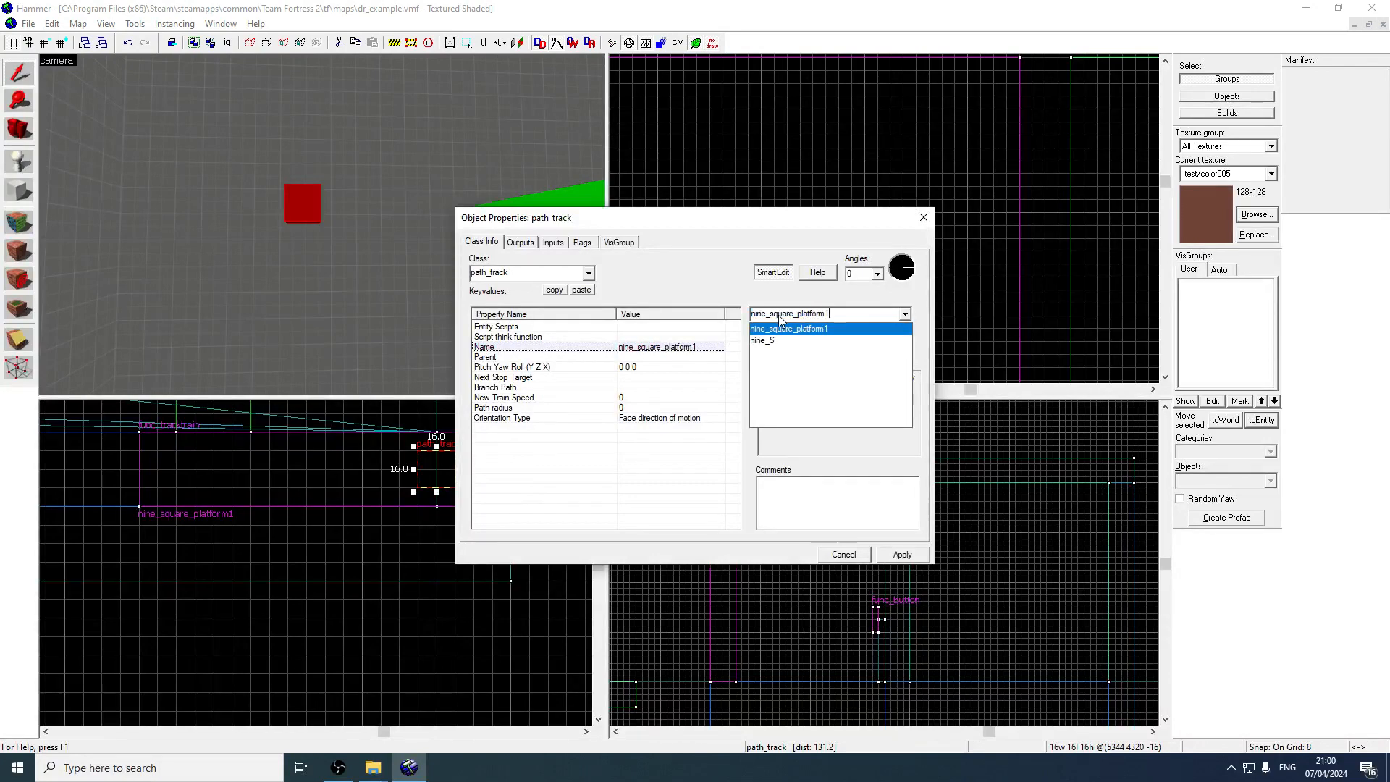
type("_path1")
key("Return")
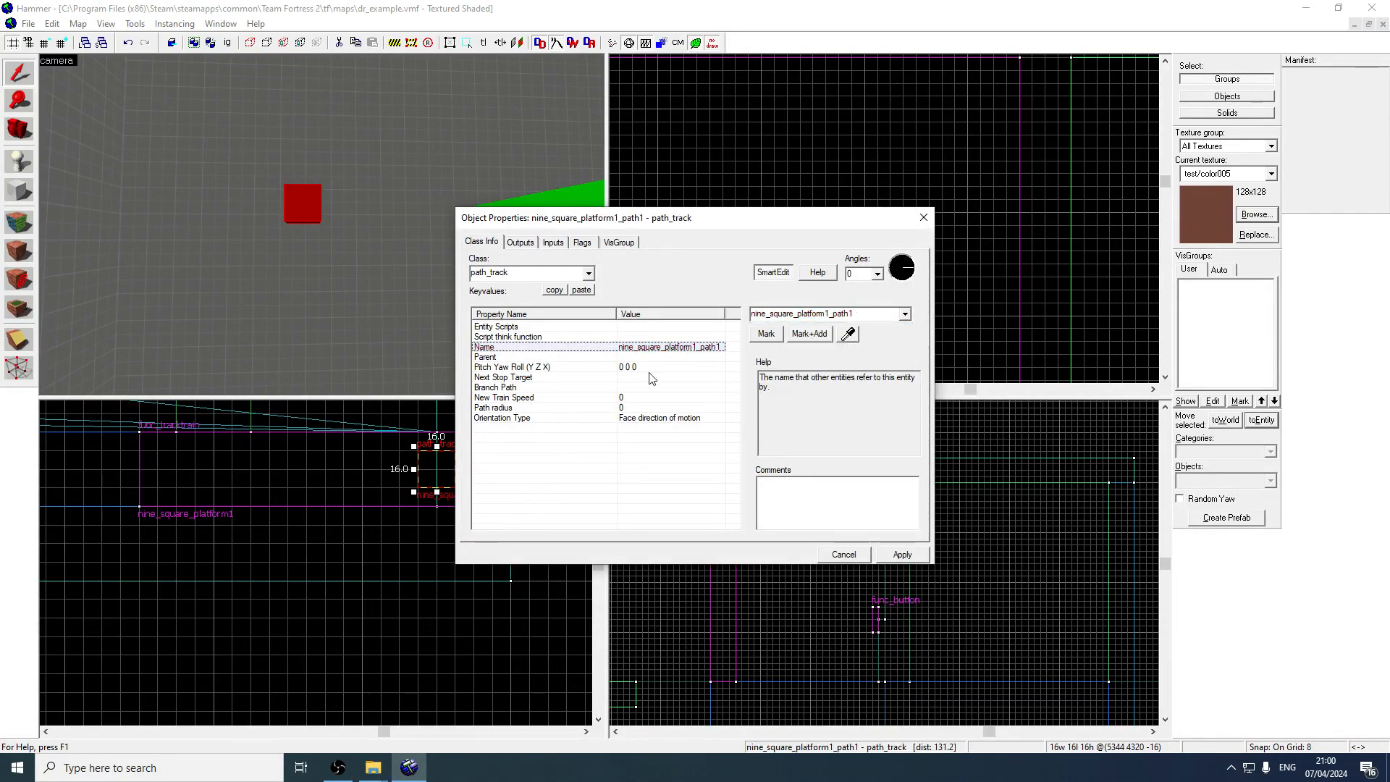
left_click(923, 217)
scroll(465, 505, "down", 4)
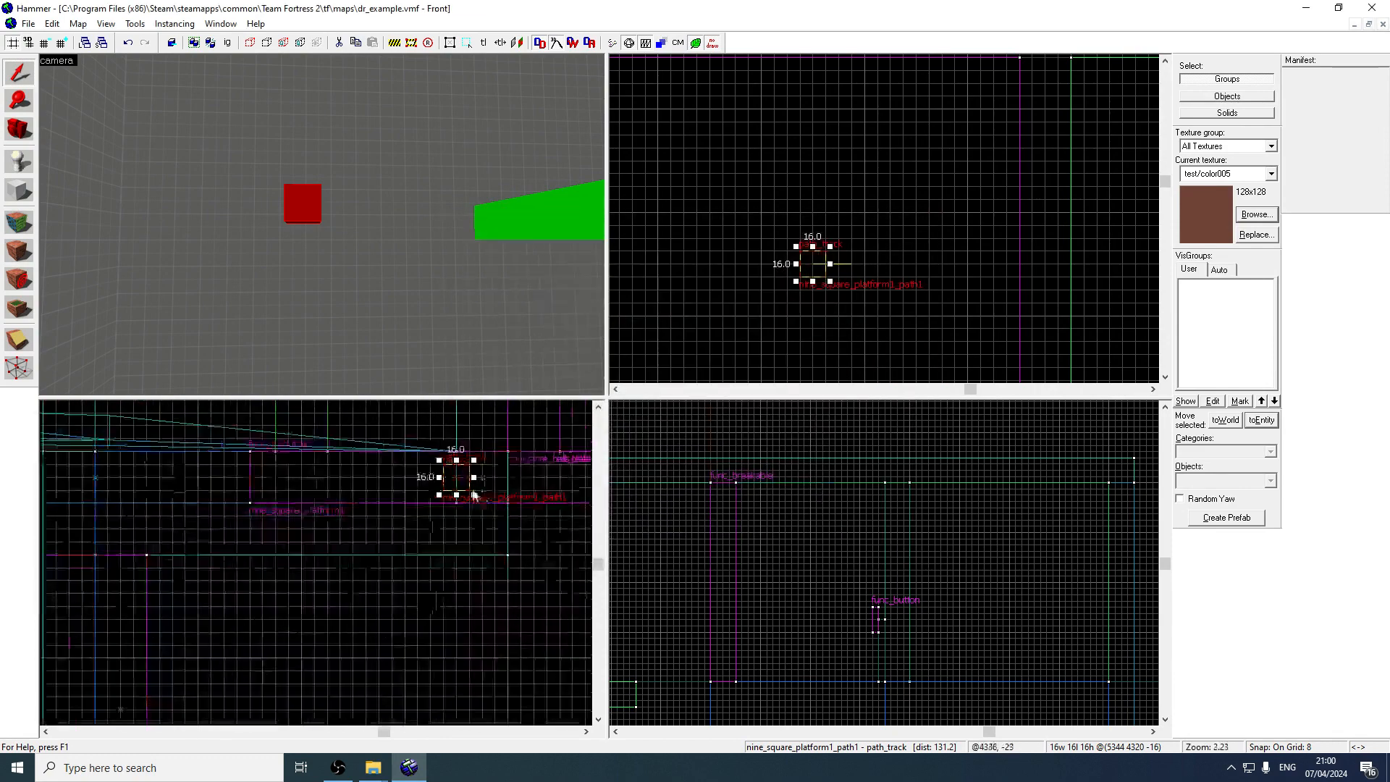
left_click_drag(466, 504, 466, 527)
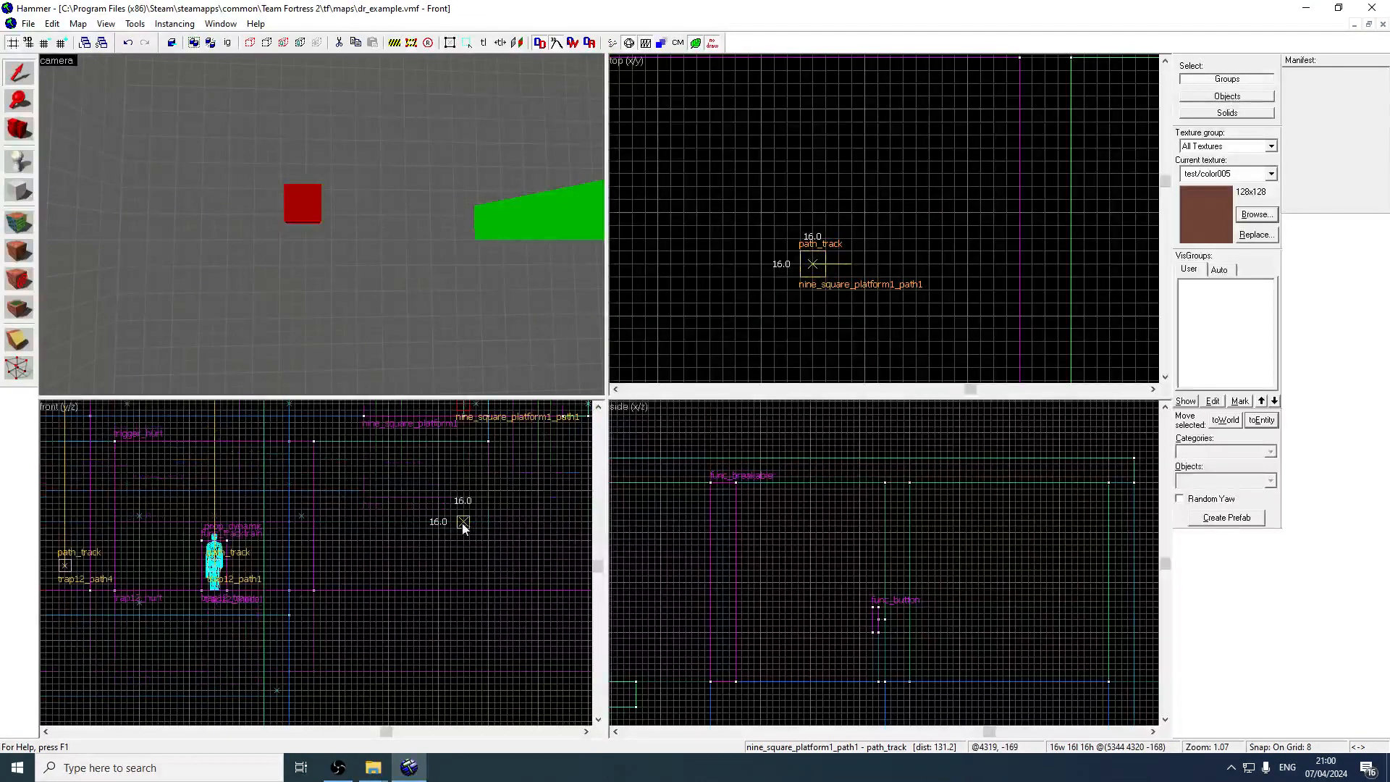
mouse_move(462, 524)
left_mouse_down()
mouse_move(460, 541)
mouse_move(461, 434)
mouse_move(464, 528)
left_mouse_up()
scroll(460, 541, "down", 3)
scroll(461, 434, "up", 1)
key("Up")
key("Down")
key("Down")
key("Down")
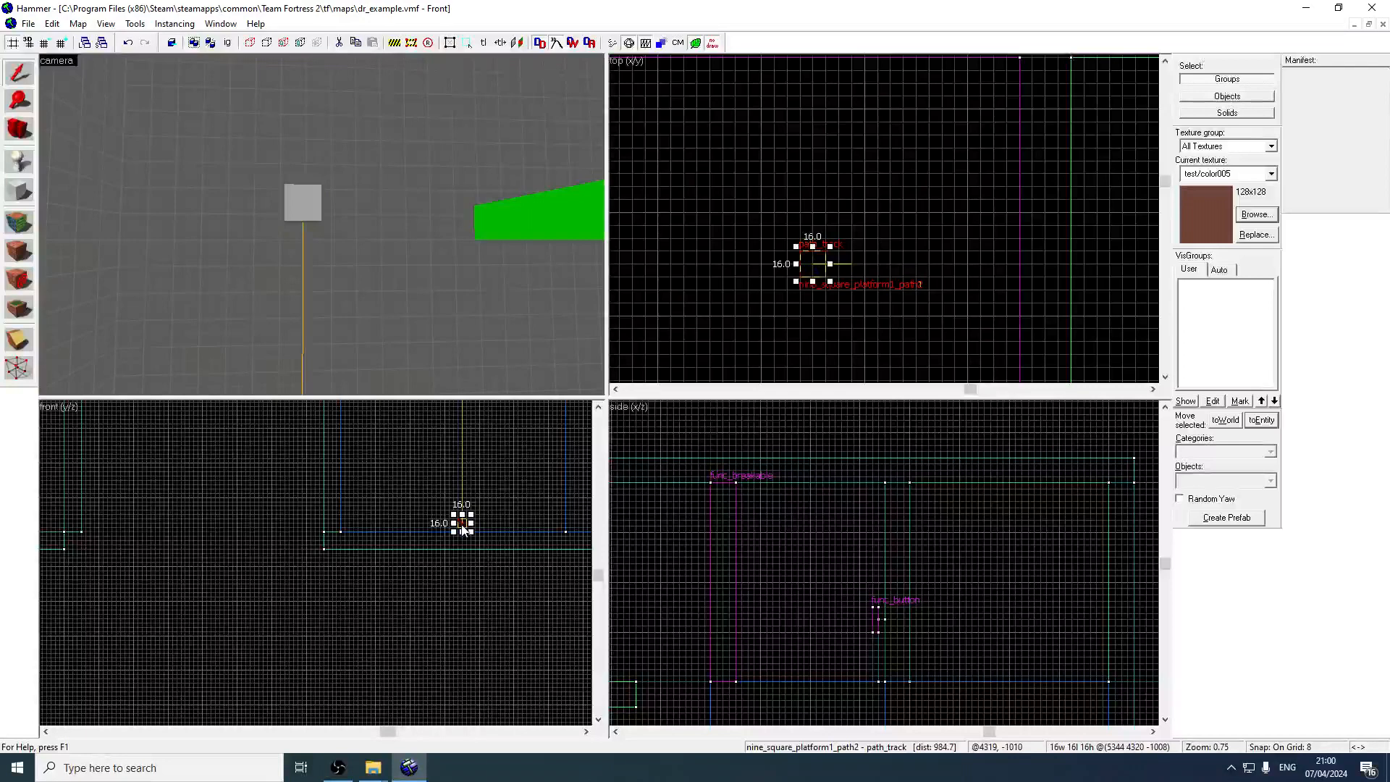
Set the red platform's Height above track to 0
key("z")
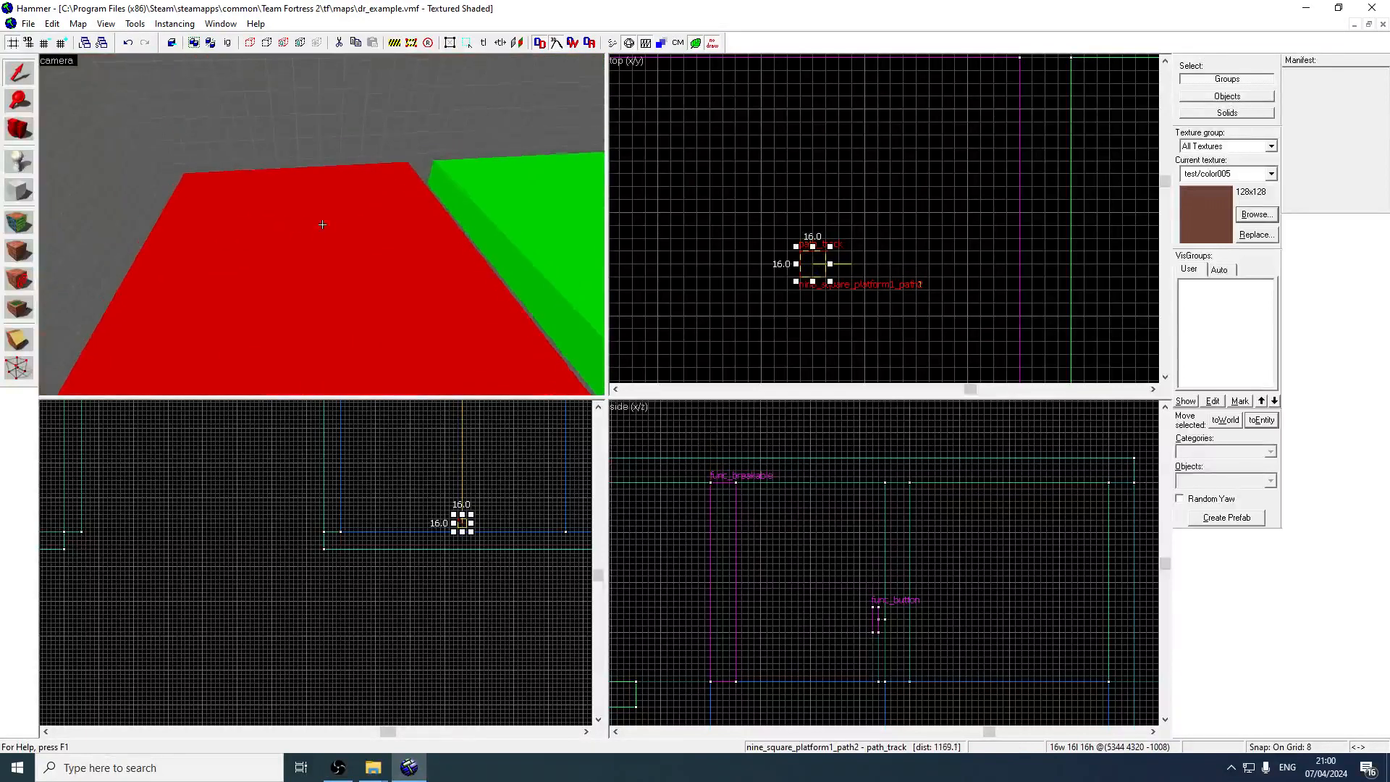
key("z")
double_click(322, 224)
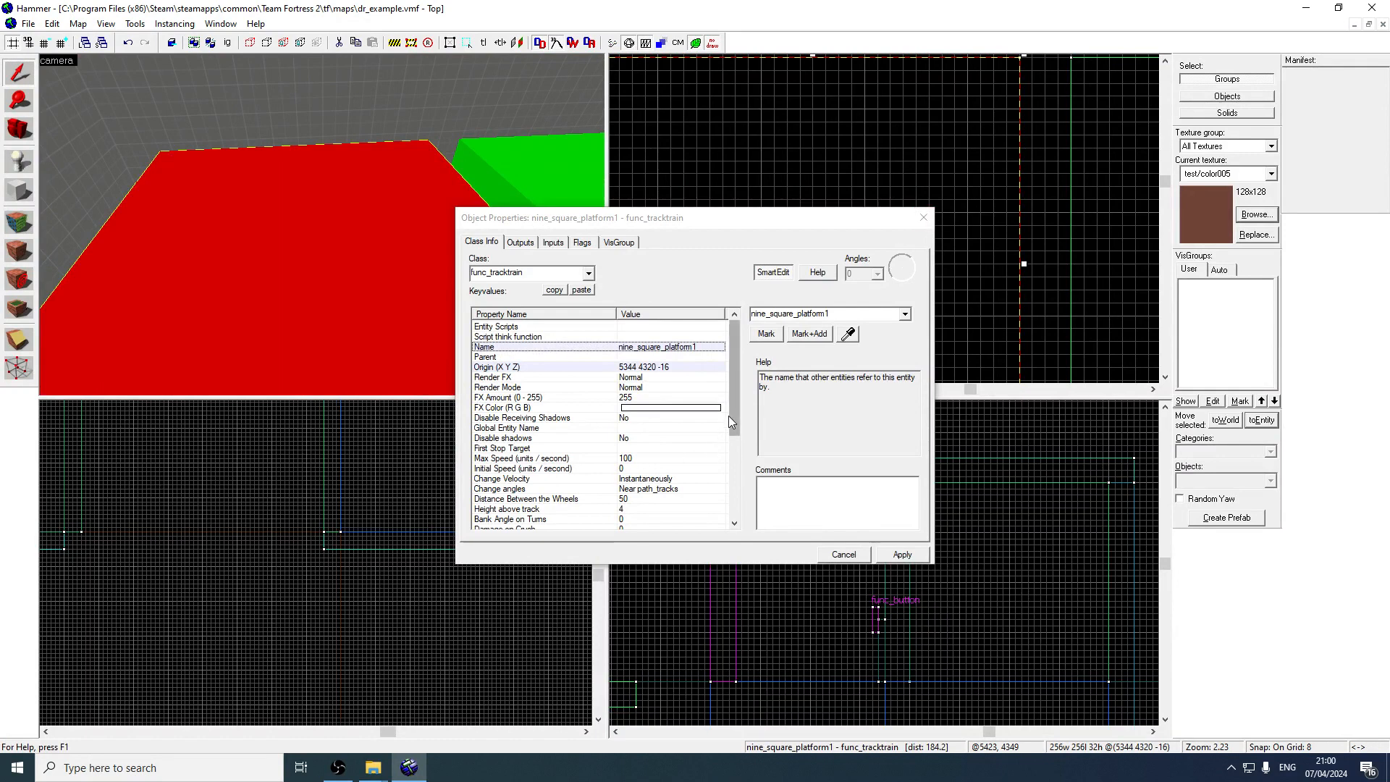
left_click_drag(728, 422, 724, 485)
left_click(638, 378)
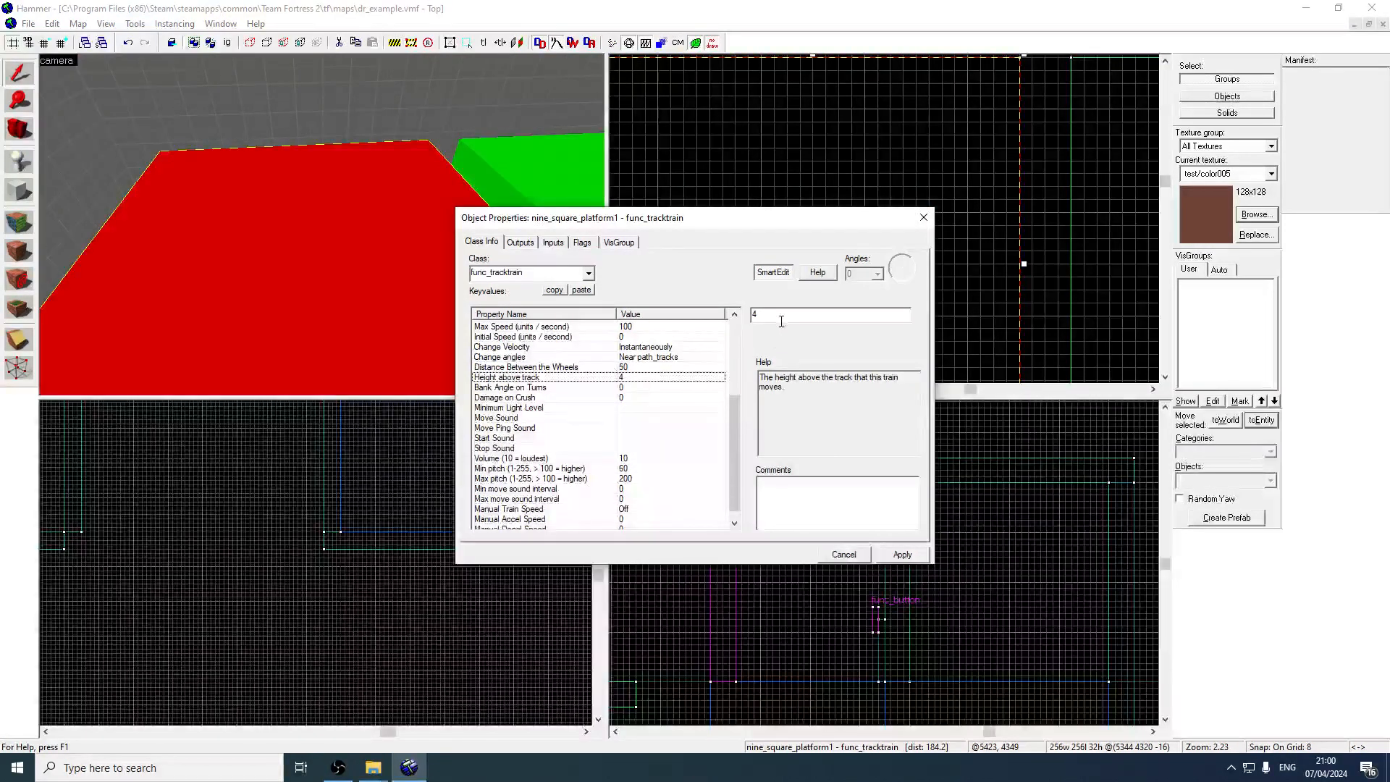
type("0")
key("Return")
left_click_drag(734, 404, 732, 502)
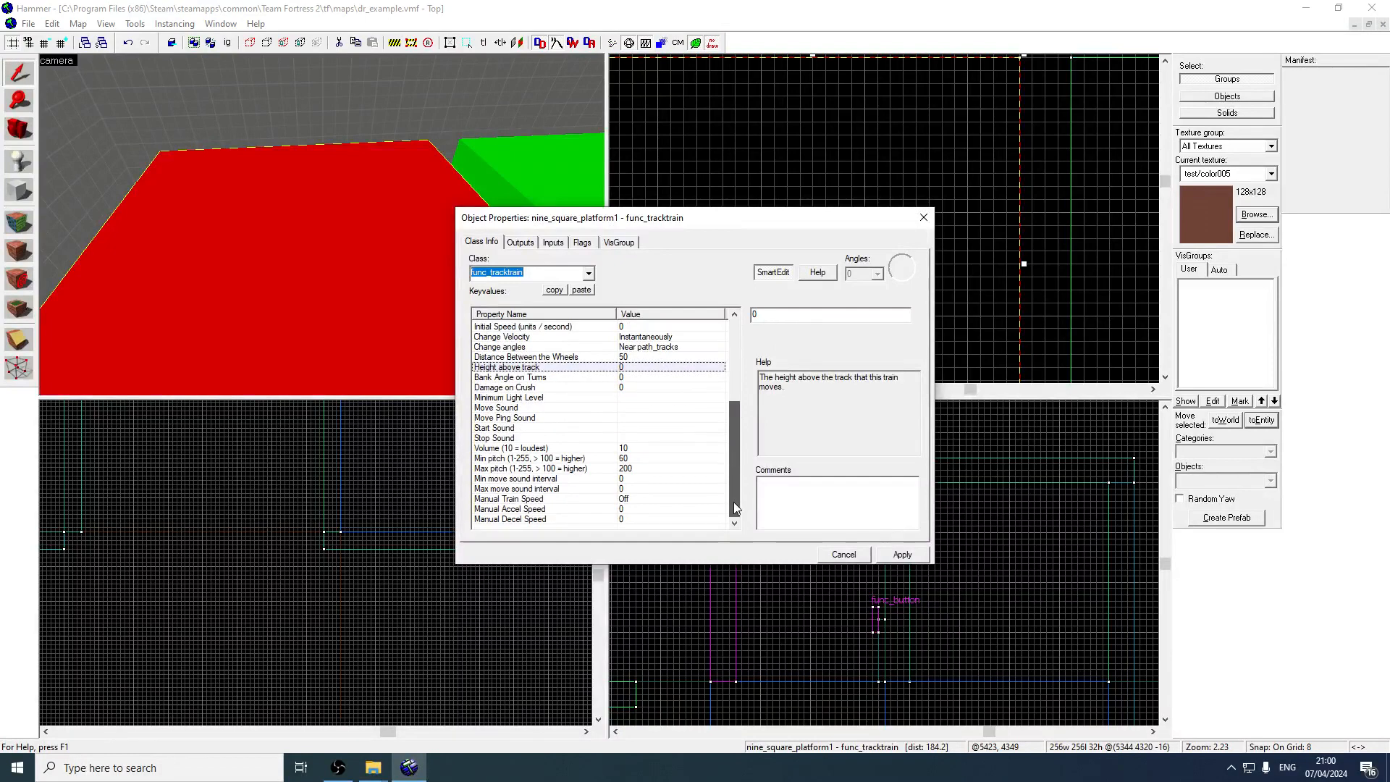
left_click(905, 556)
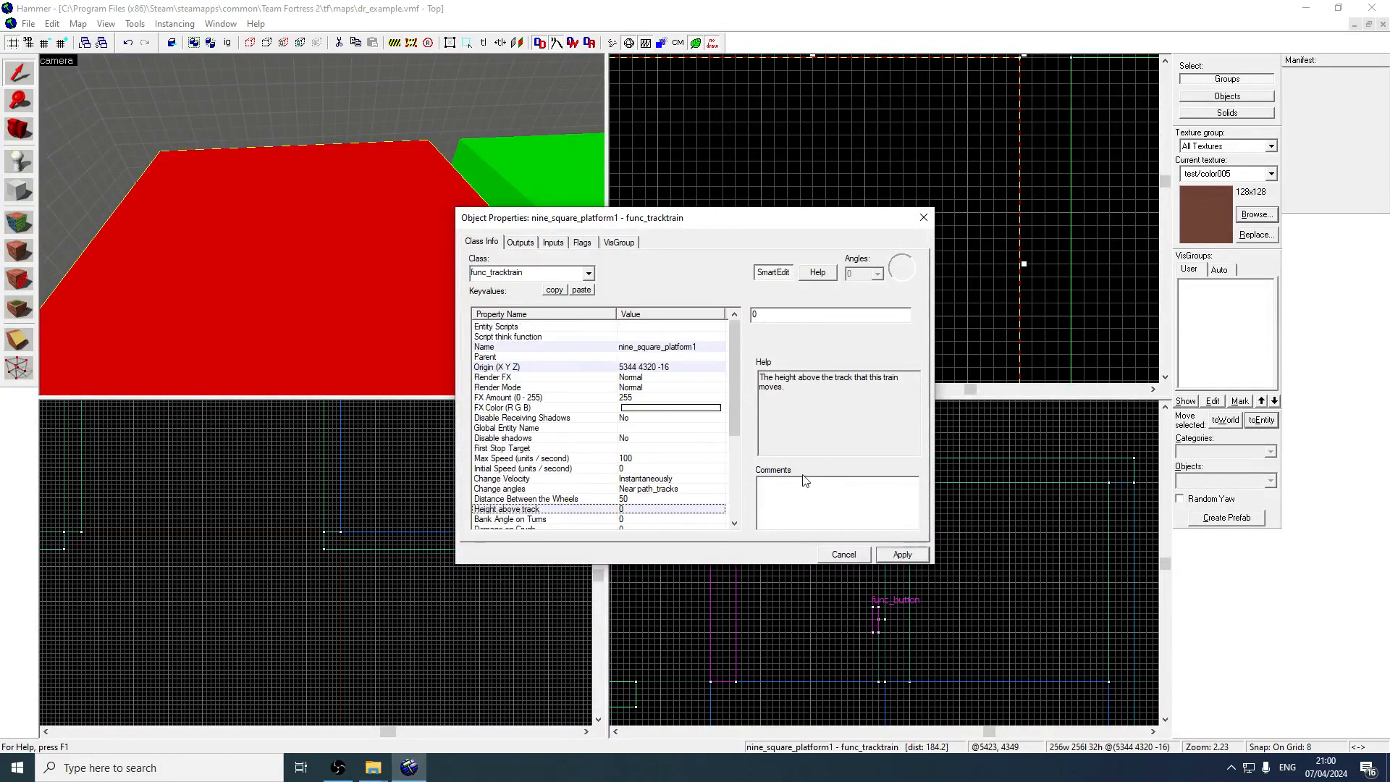
Review the red platform's First Stop Target and flags, and copy its func_tracktrain keyvalues
left_click(528, 427)
left_click(543, 437)
left_click(528, 448)
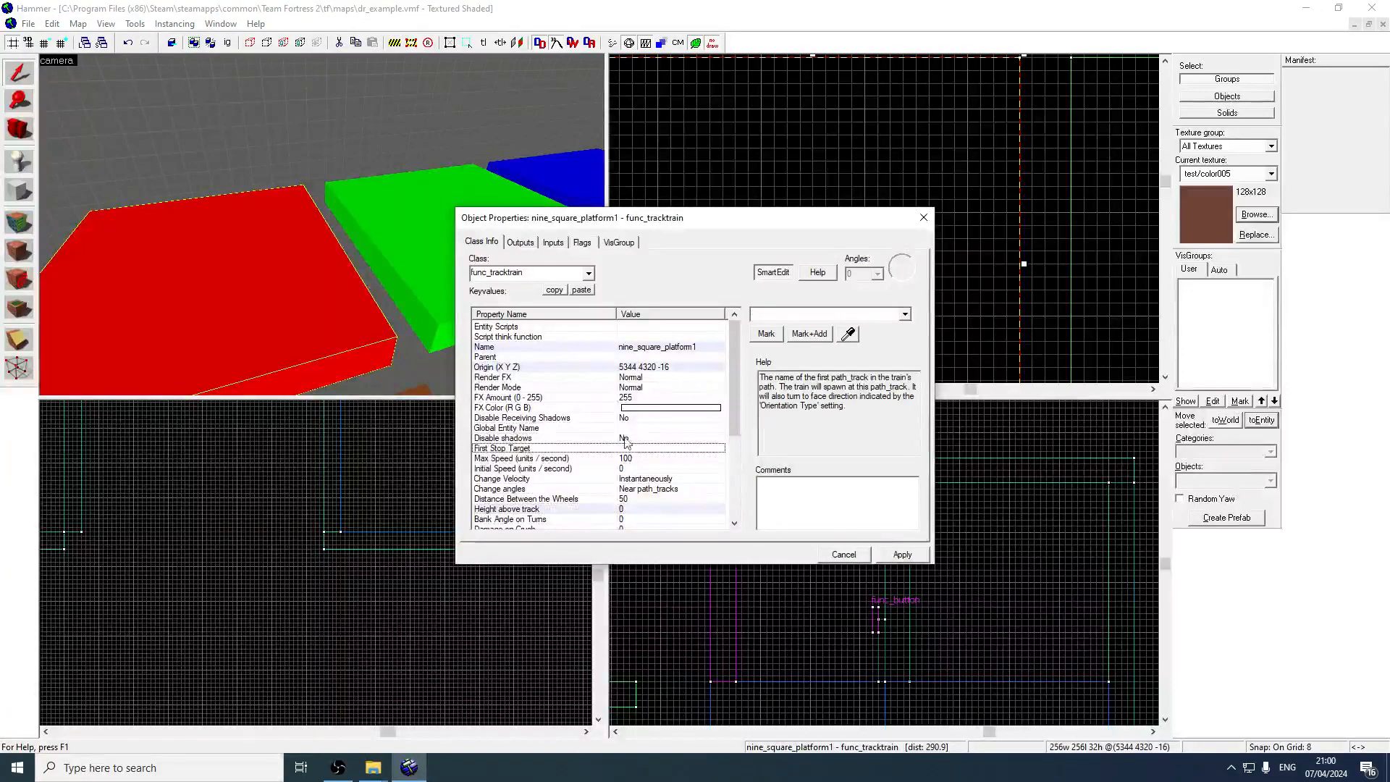
left_click(584, 244)
left_click(485, 242)
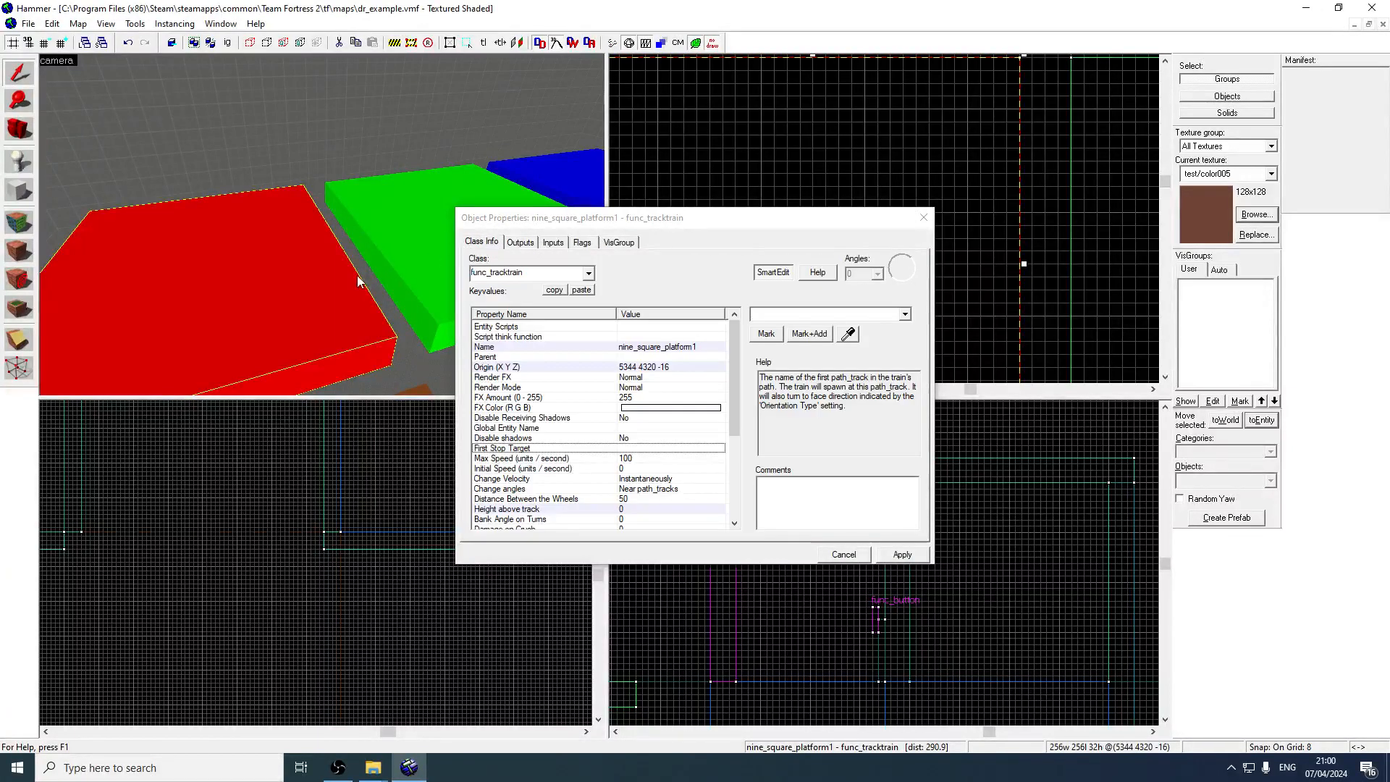
left_click(564, 291)
Turn the green platform into a func_tracktrain entity using the red platform's copied keyvalues
left_click(422, 222)
left_click(924, 217)
left_click(1263, 420)
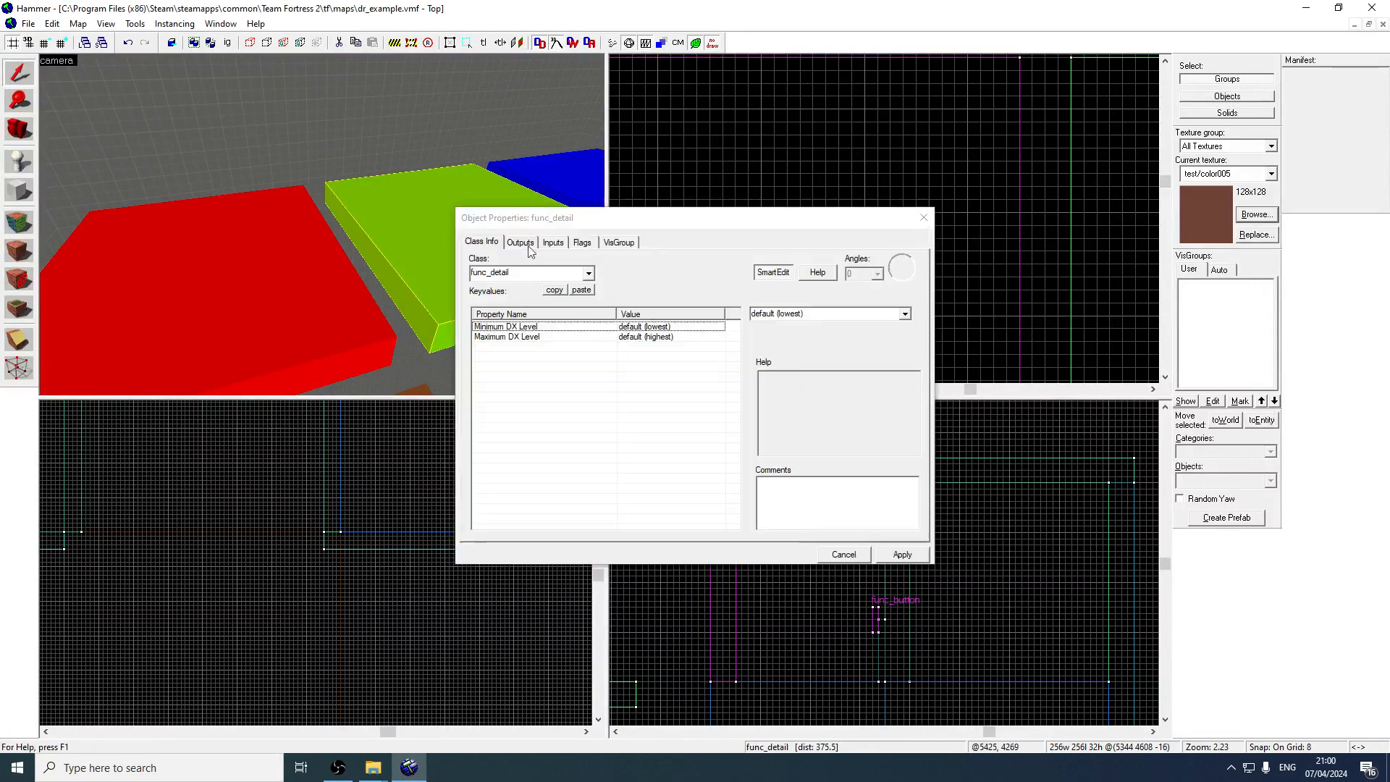
left_click(581, 289)
left_click(909, 559)
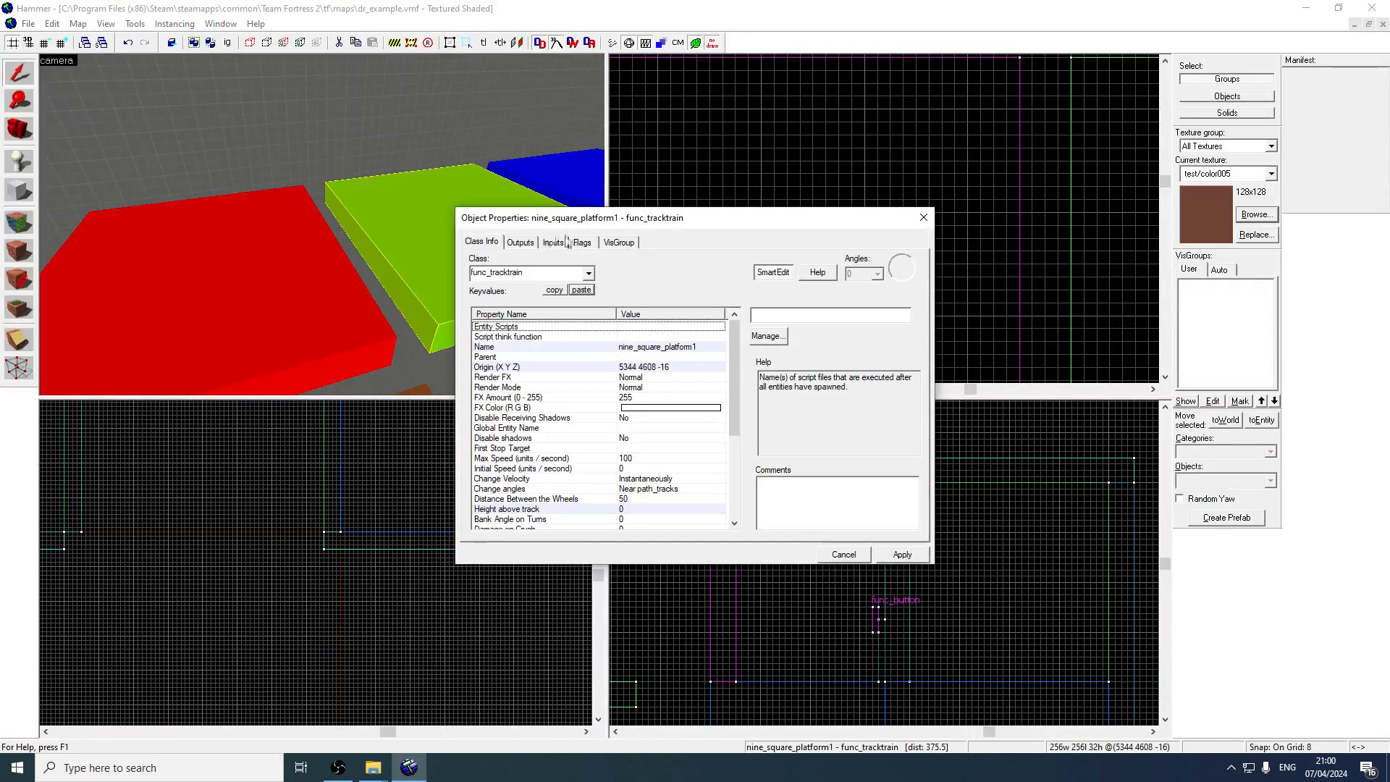
Enable No User Control, Fixed Orientation and Is unblockable by player for the green platform
left_click(582, 241)
left_click(477, 277)
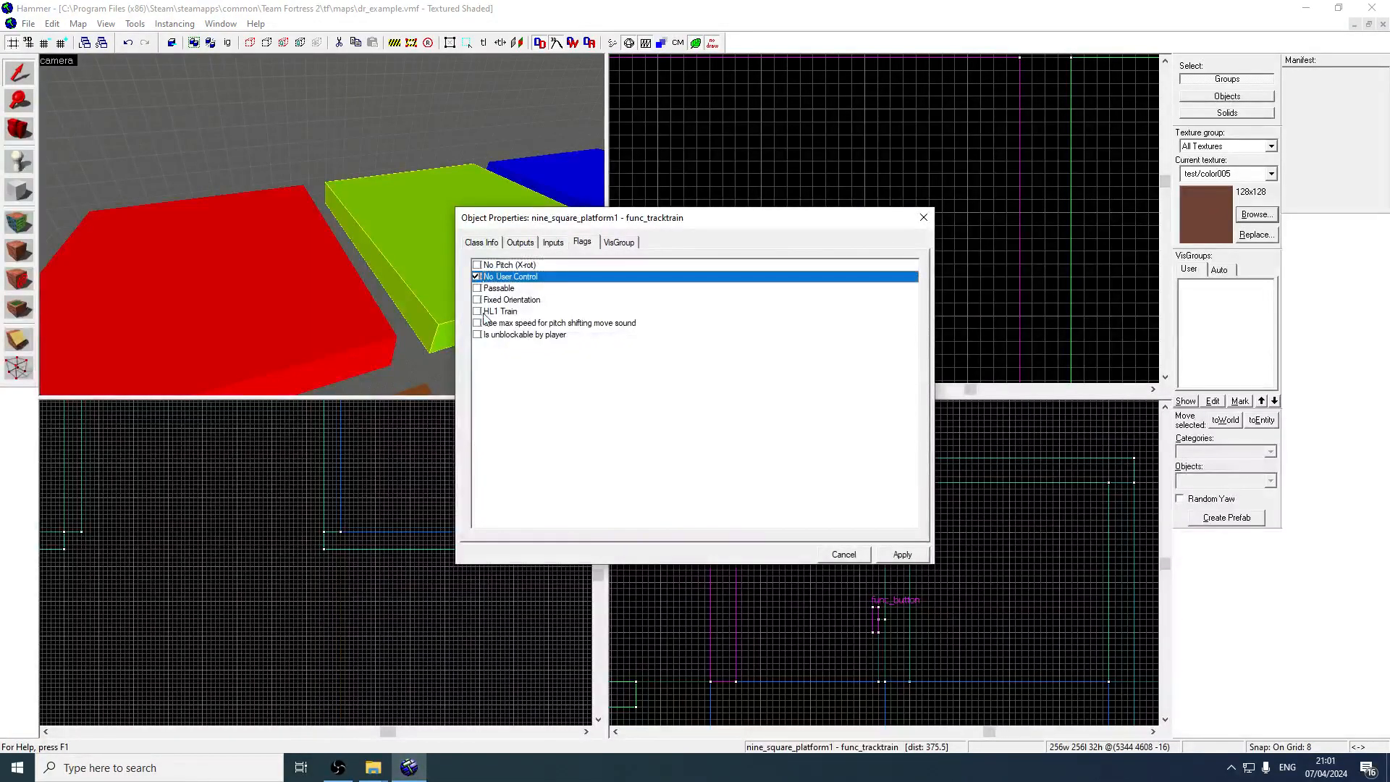
left_click(477, 300)
left_click(477, 334)
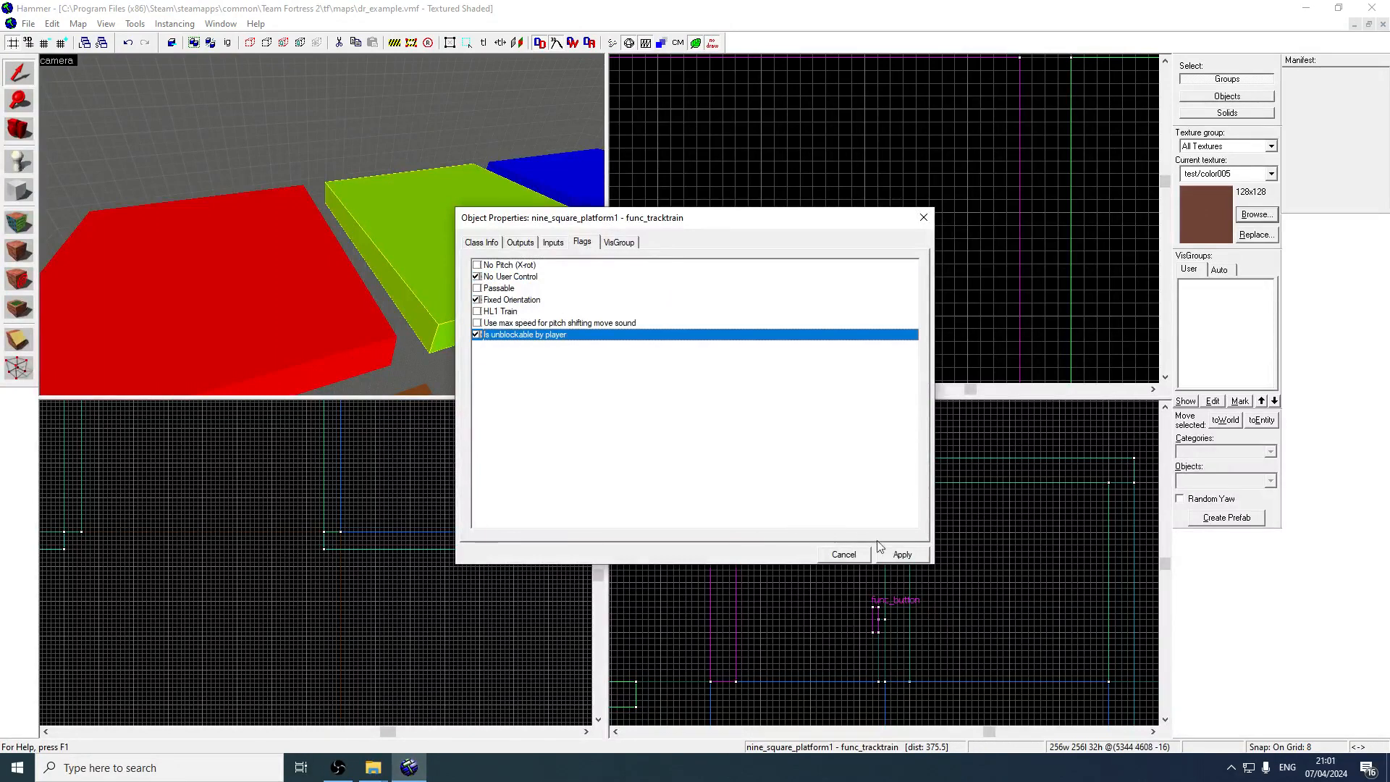
left_click(899, 553)
Turn the blue platform beyond the green one into a func_tracktrain entity using the copied keyvalues
key("z")
key("d")
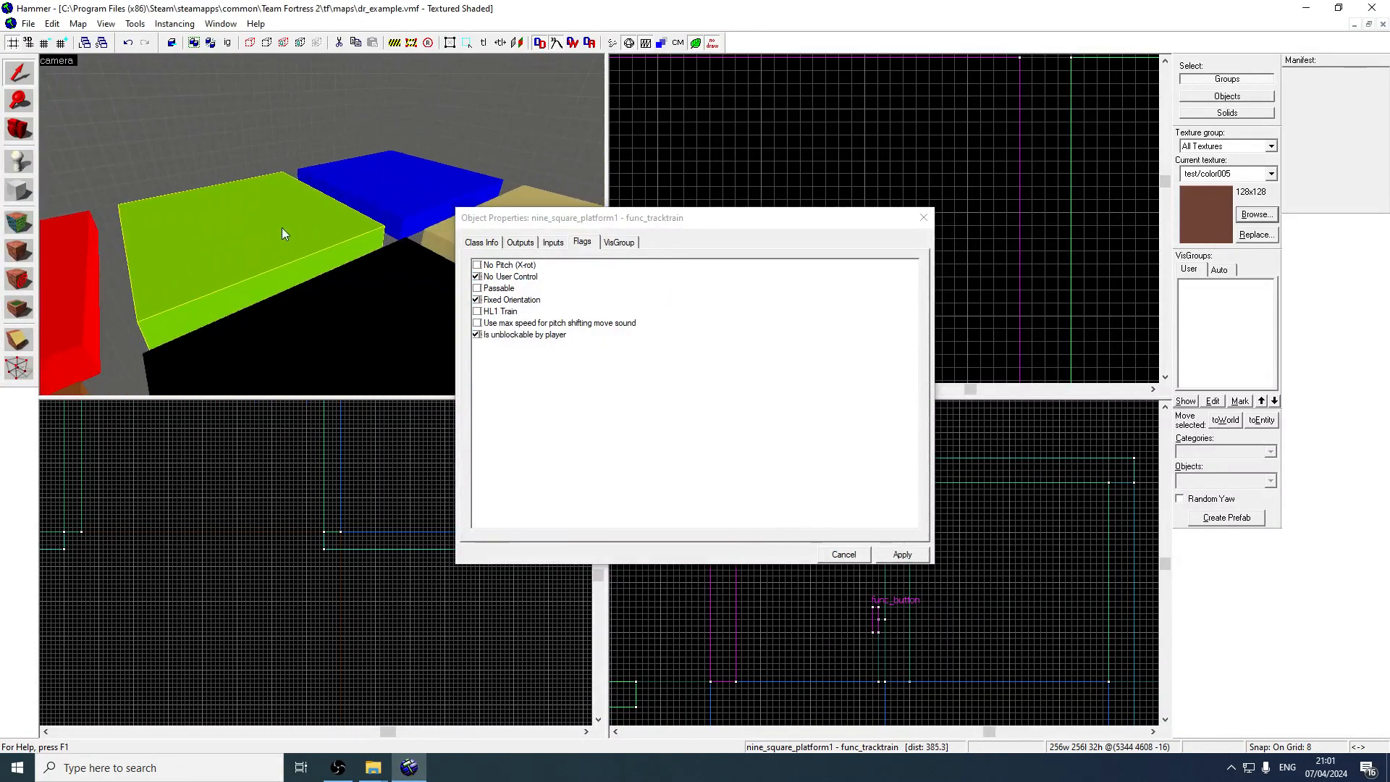
left_click(337, 195)
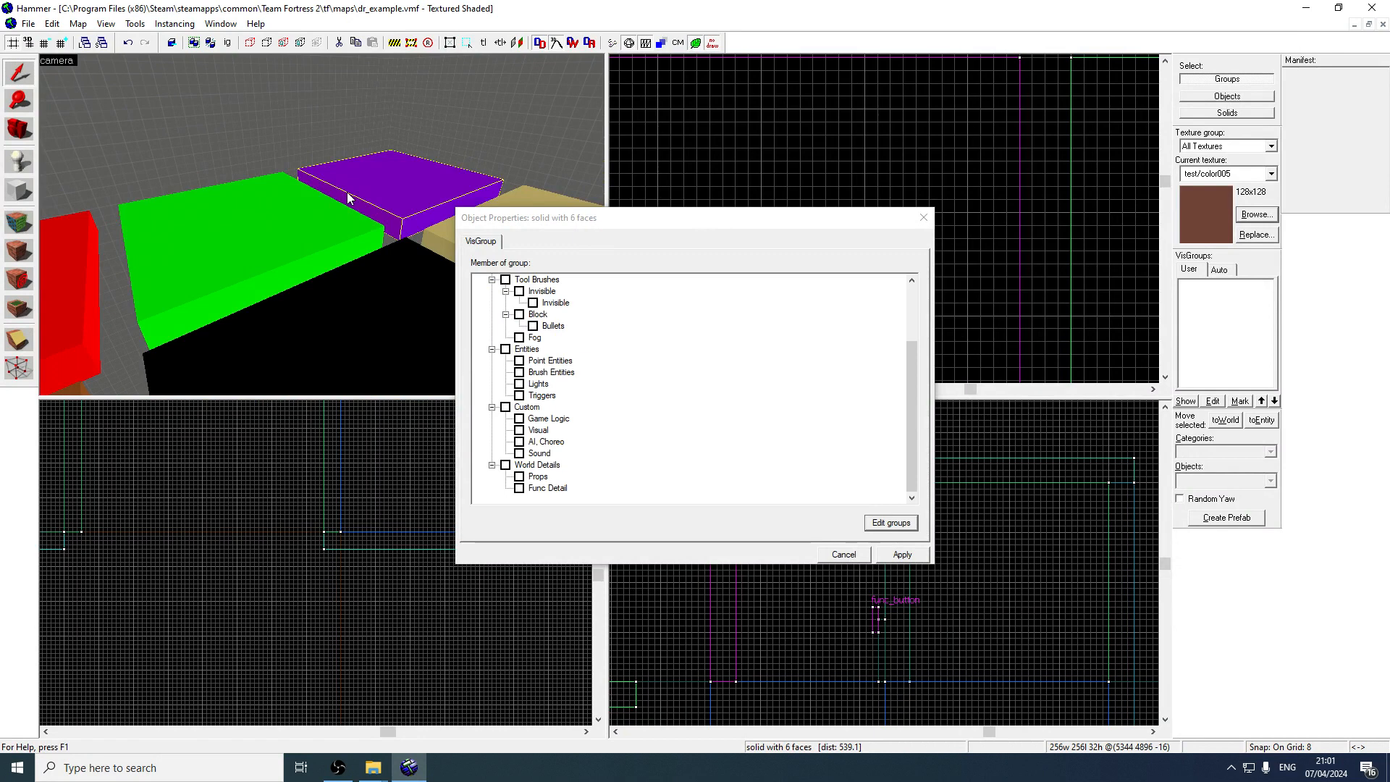
key("Escape")
key("alt+Return")
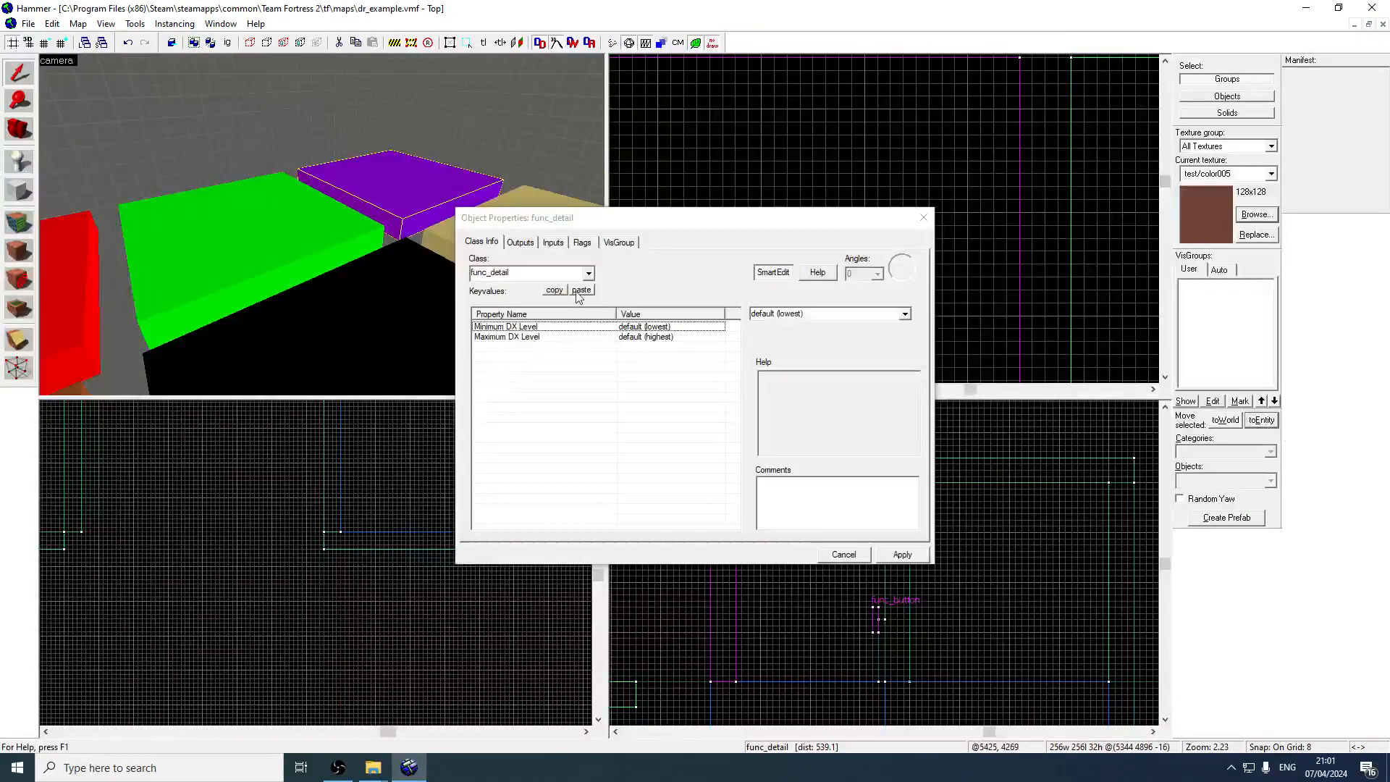
left_click(901, 553)
left_click(506, 346)
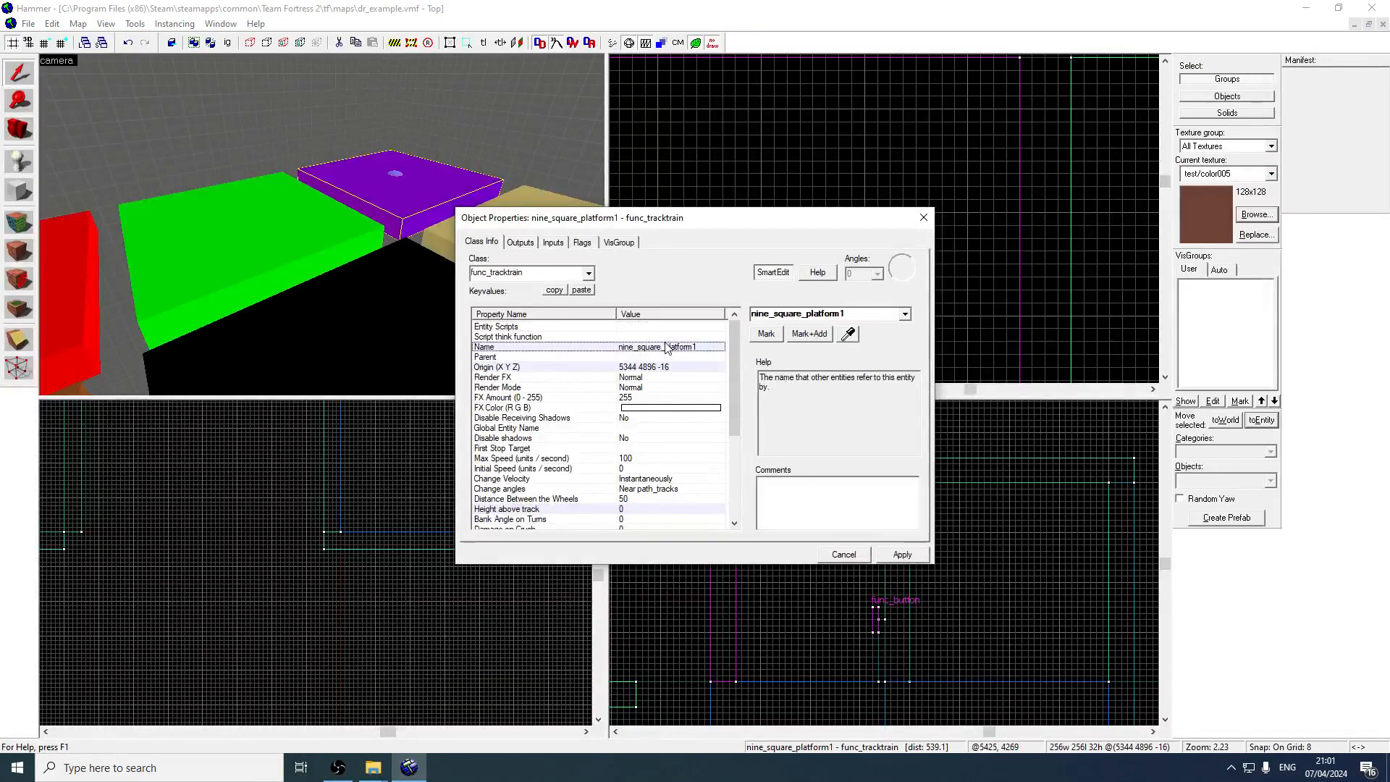
Name the green platform nine_square_platform2 and the blue platform nine_square_platform3
left_click(224, 257)
left_click_drag(857, 316, 840, 317)
left_click(900, 553)
left_click(417, 207)
left_click(847, 318)
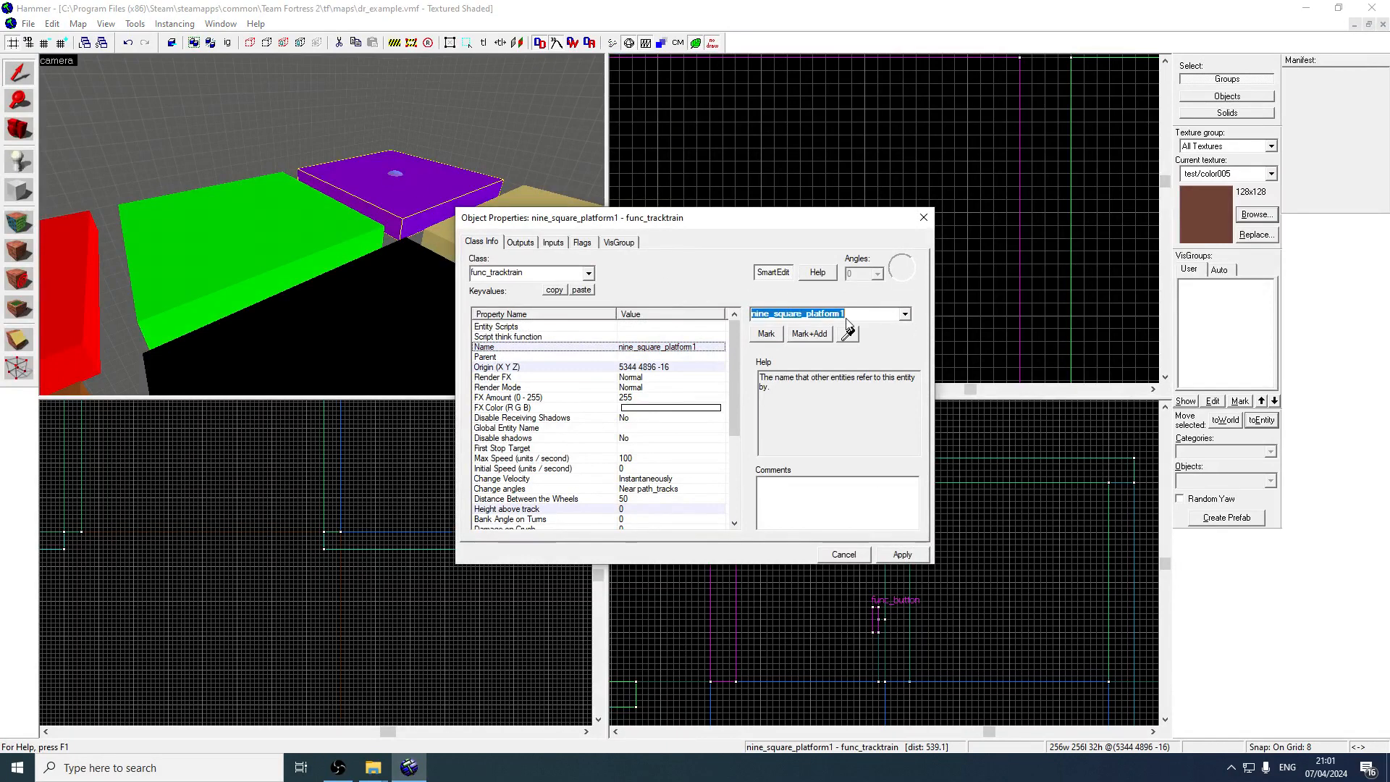
type("3")
left_click(901, 554)
Enable No User Control, Fixed Orientation and Is unblockable by player for the blue platform
left_click(582, 243)
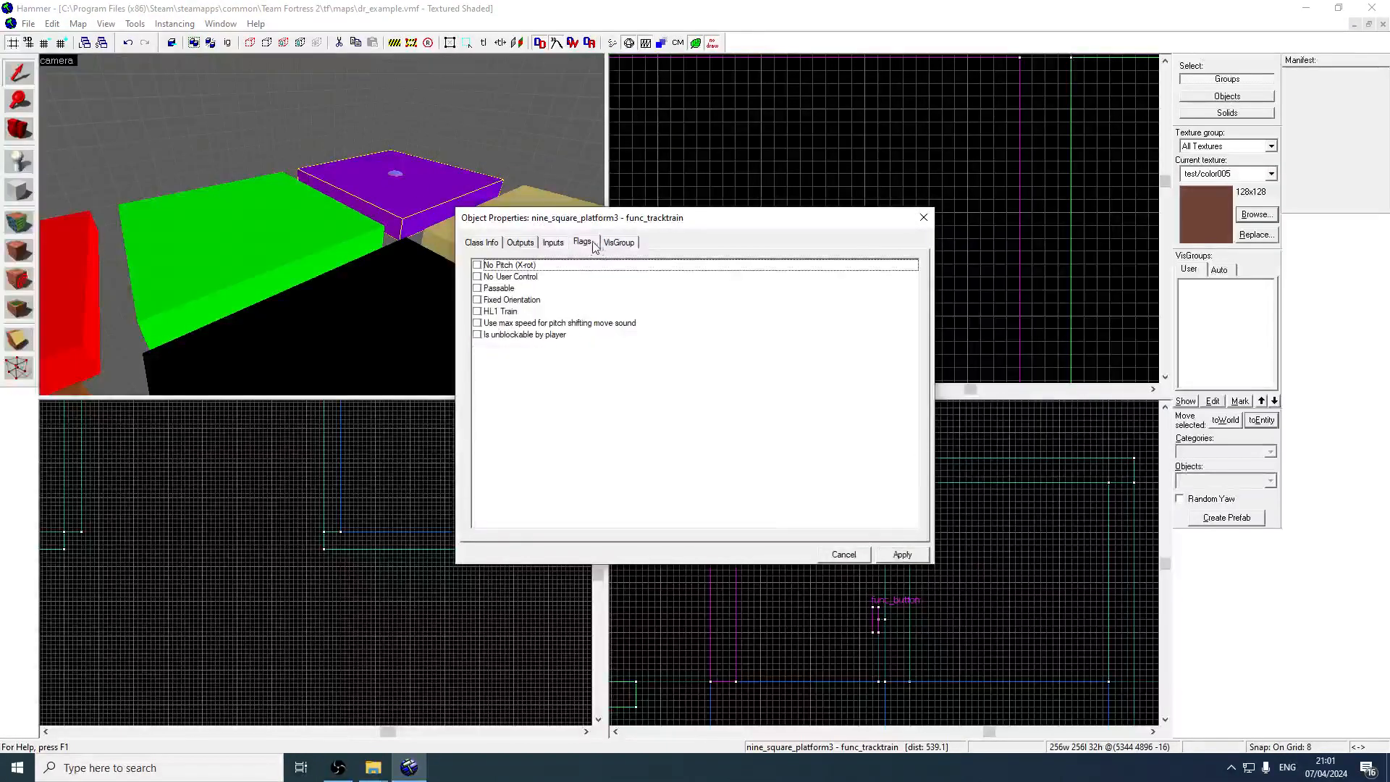
left_click(477, 277)
left_click(476, 300)
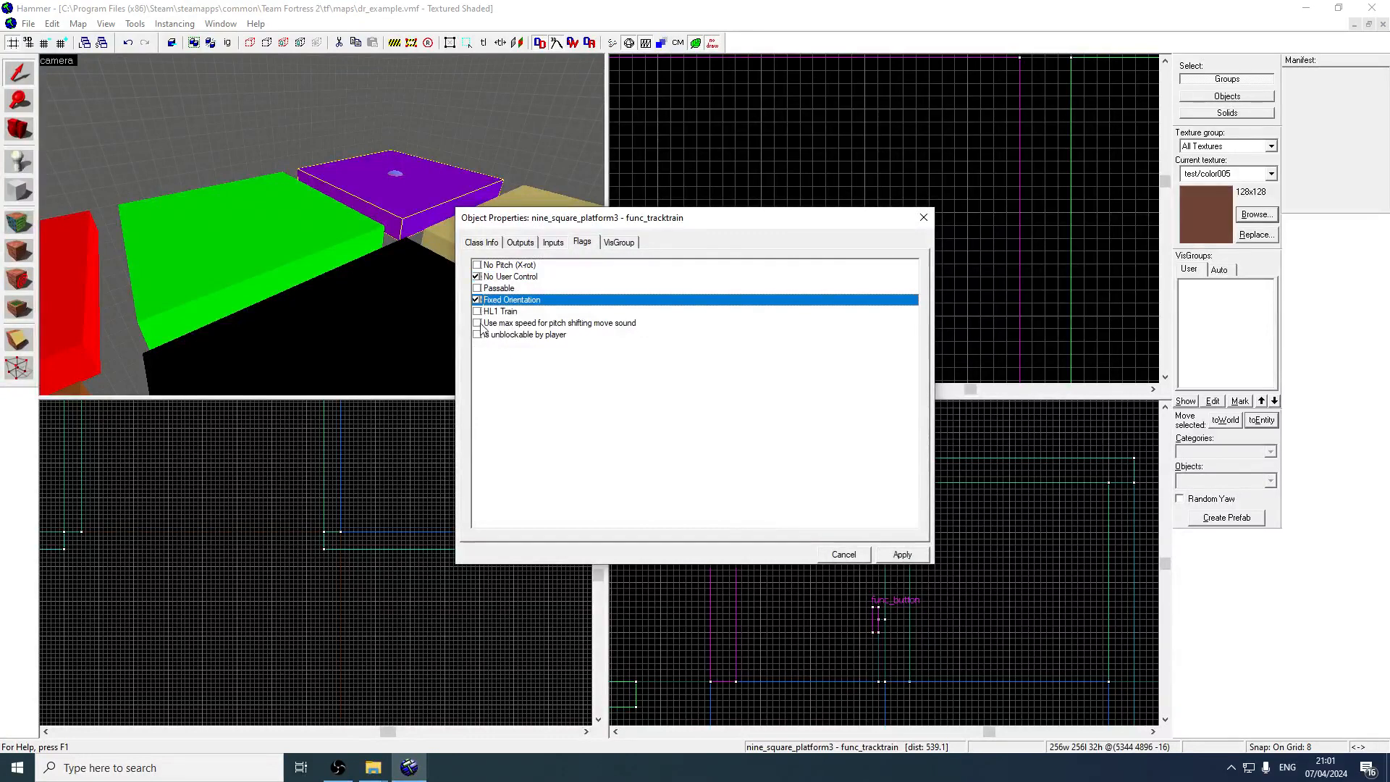
left_click(477, 335)
left_click(902, 554)
left_click(325, 254)
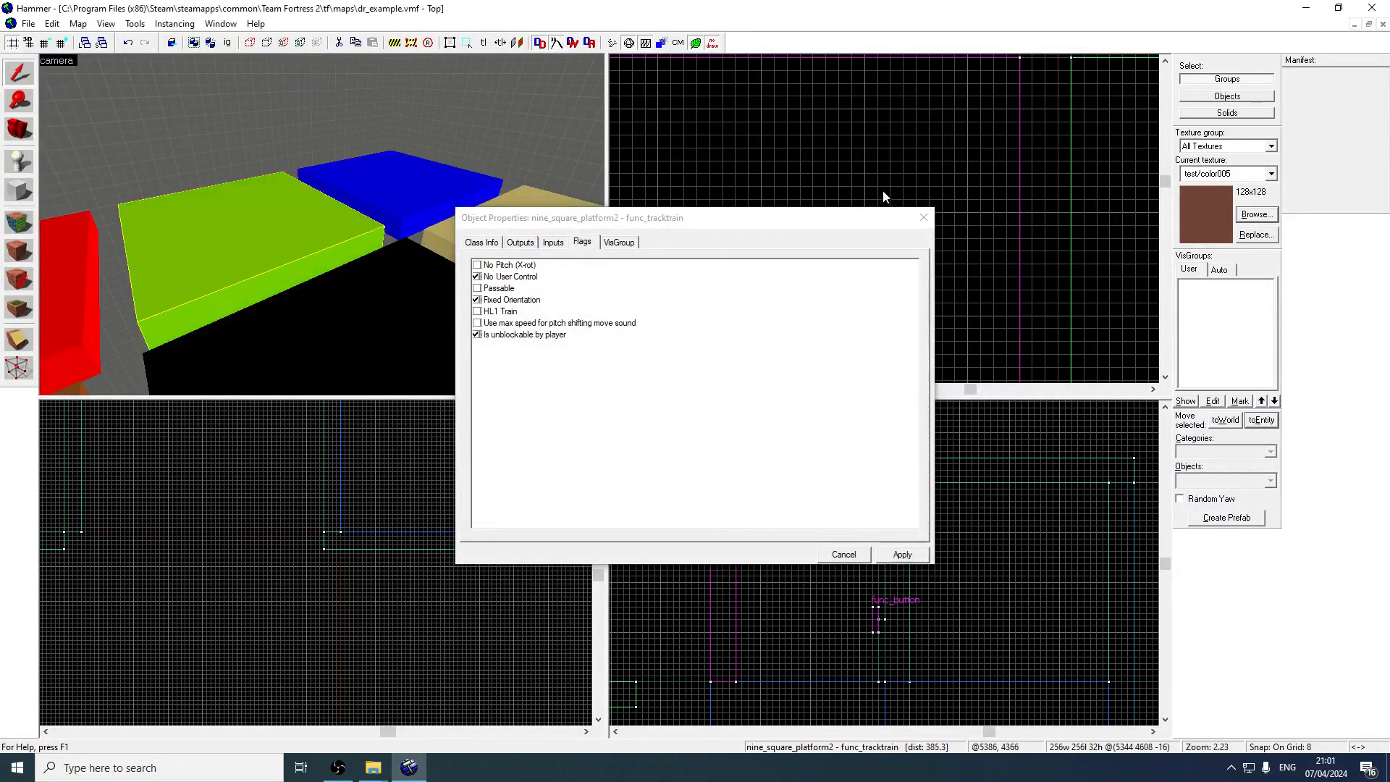
left_click(923, 217)
Turn the brown platform next to the red one into a func_tracktrain with the copied keyvalues, named nine_square_platform4
key("z")
key("s")
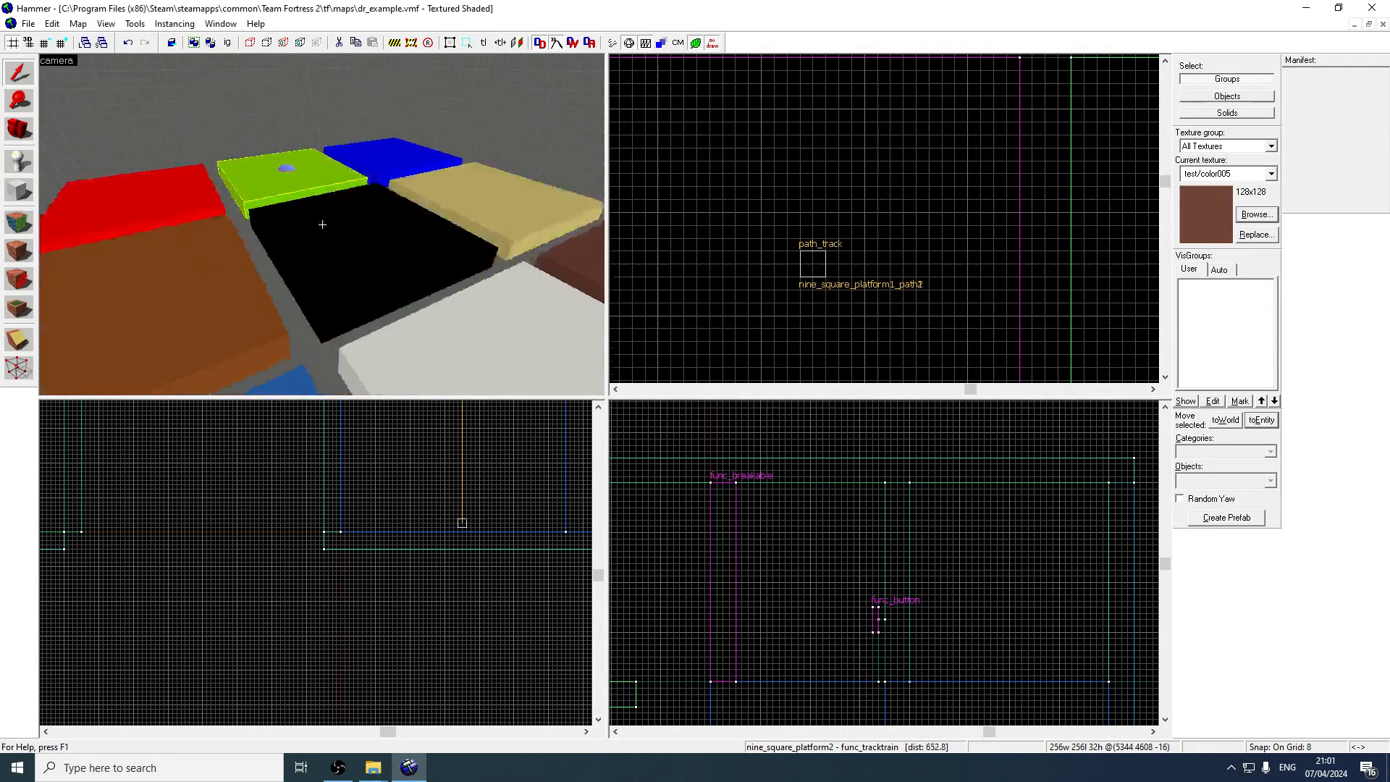
key("z")
left_click(201, 302)
key("z")
key("w")
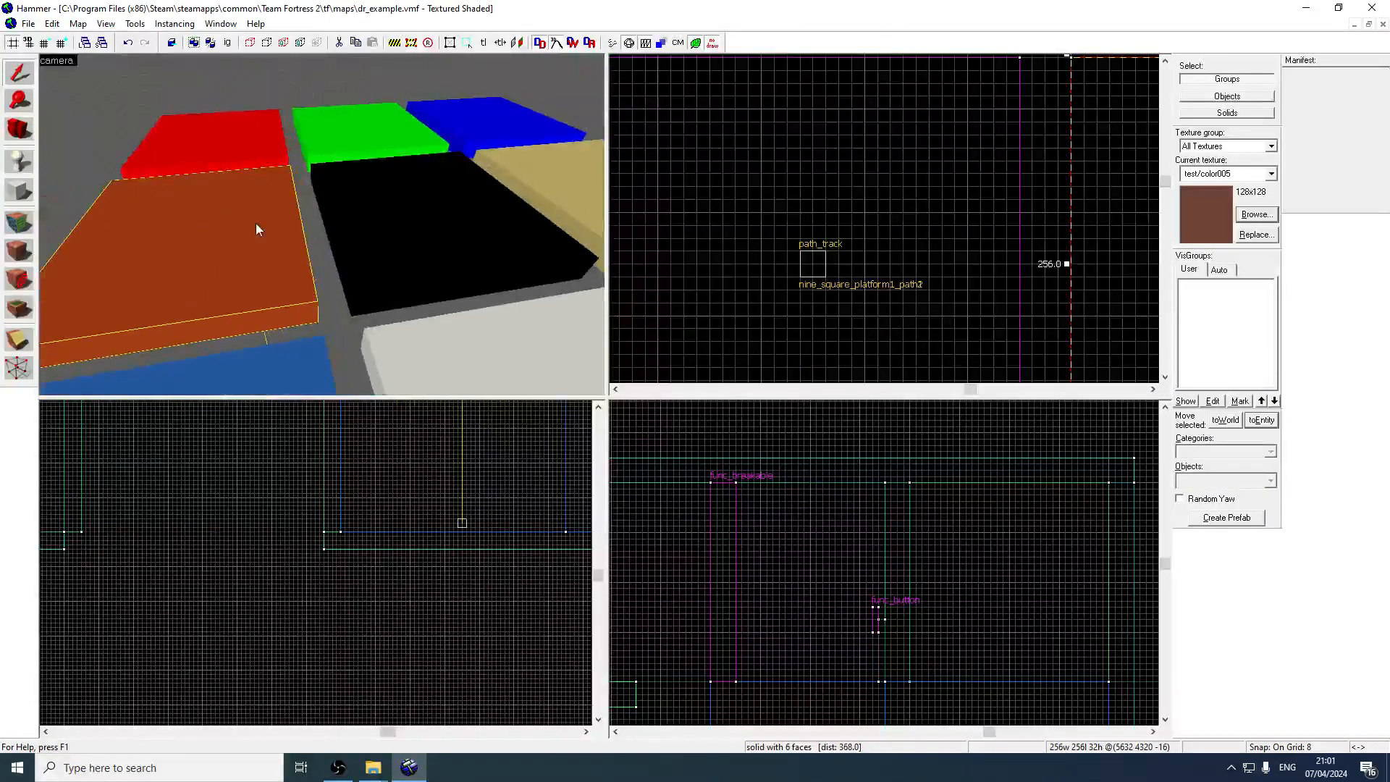
key("ctrl+t")
left_click(588, 290)
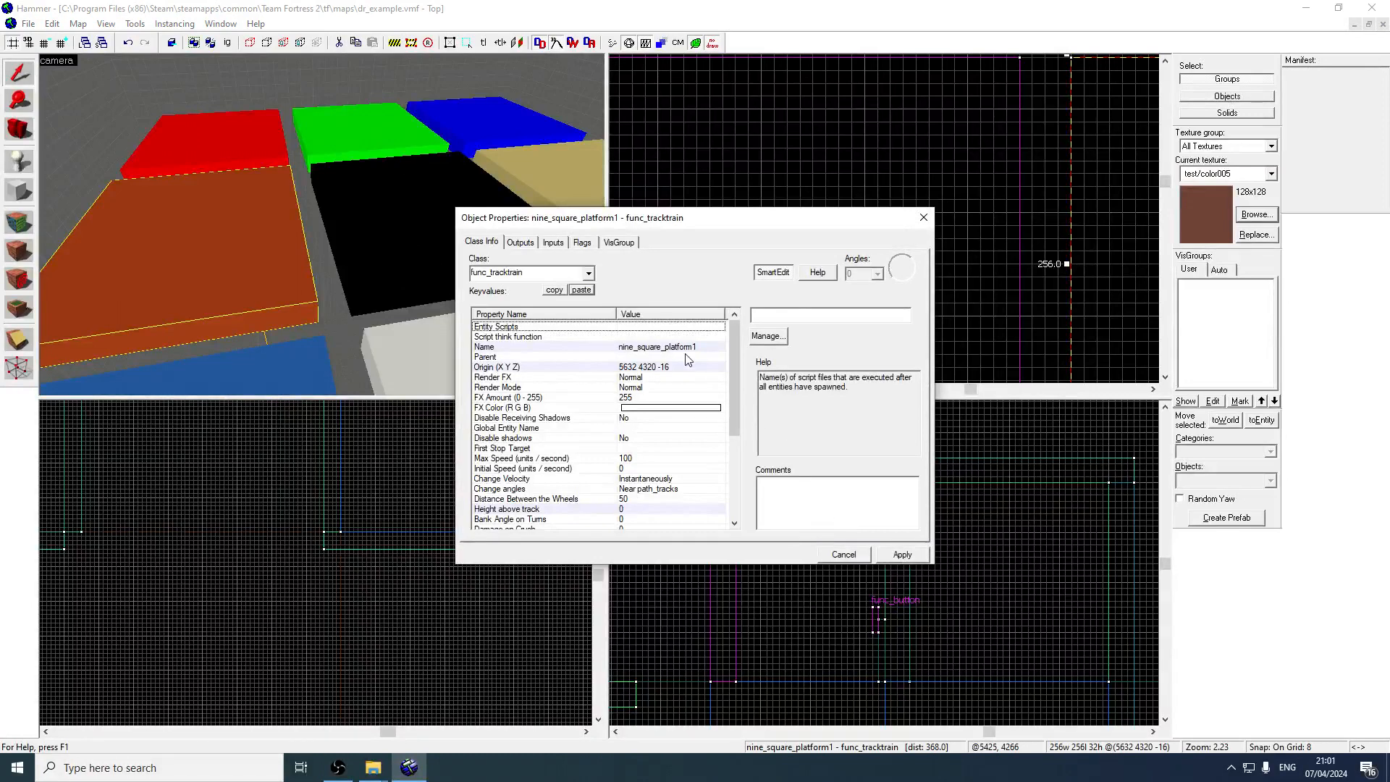
left_click(686, 347)
left_click(907, 554)
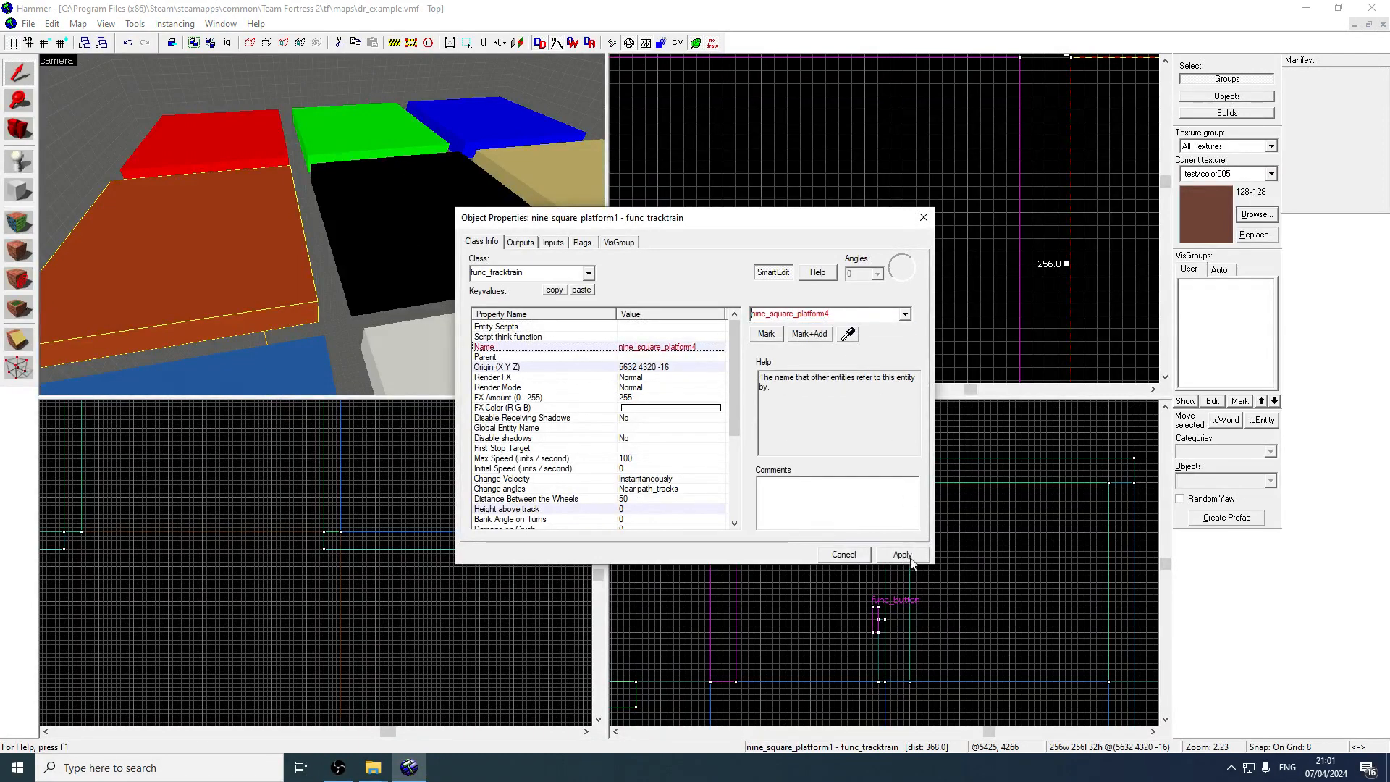
Enable No User Control, Fixed Orientation and Is unblockable by player for the brown platform
left_click(582, 242)
left_click(476, 276)
left_click(476, 300)
left_click(476, 334)
left_click(905, 554)
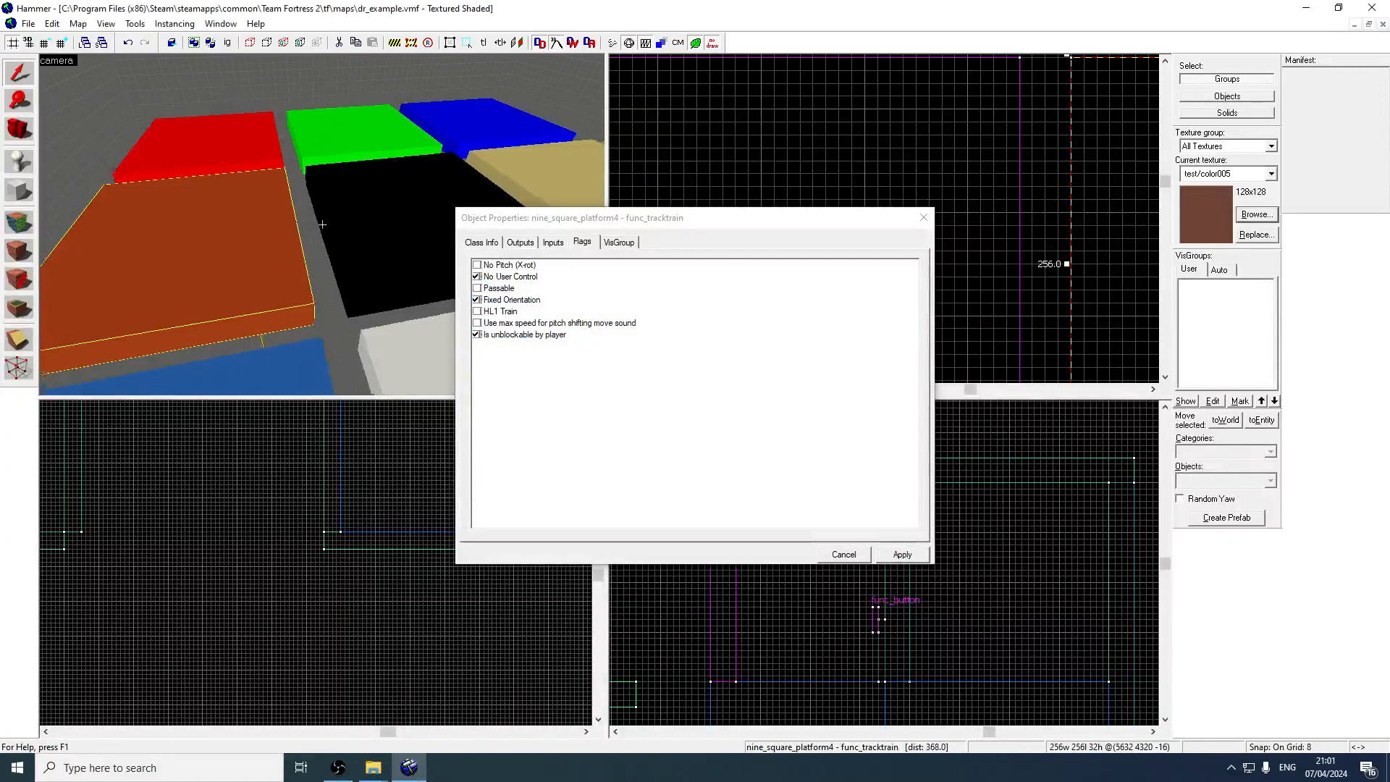
Make the black platform a func_tracktrain with the copied keyvalues and enable No User Control, Fixed Orientation and Is unblockable by player
left_click(316, 224)
left_click(1262, 420)
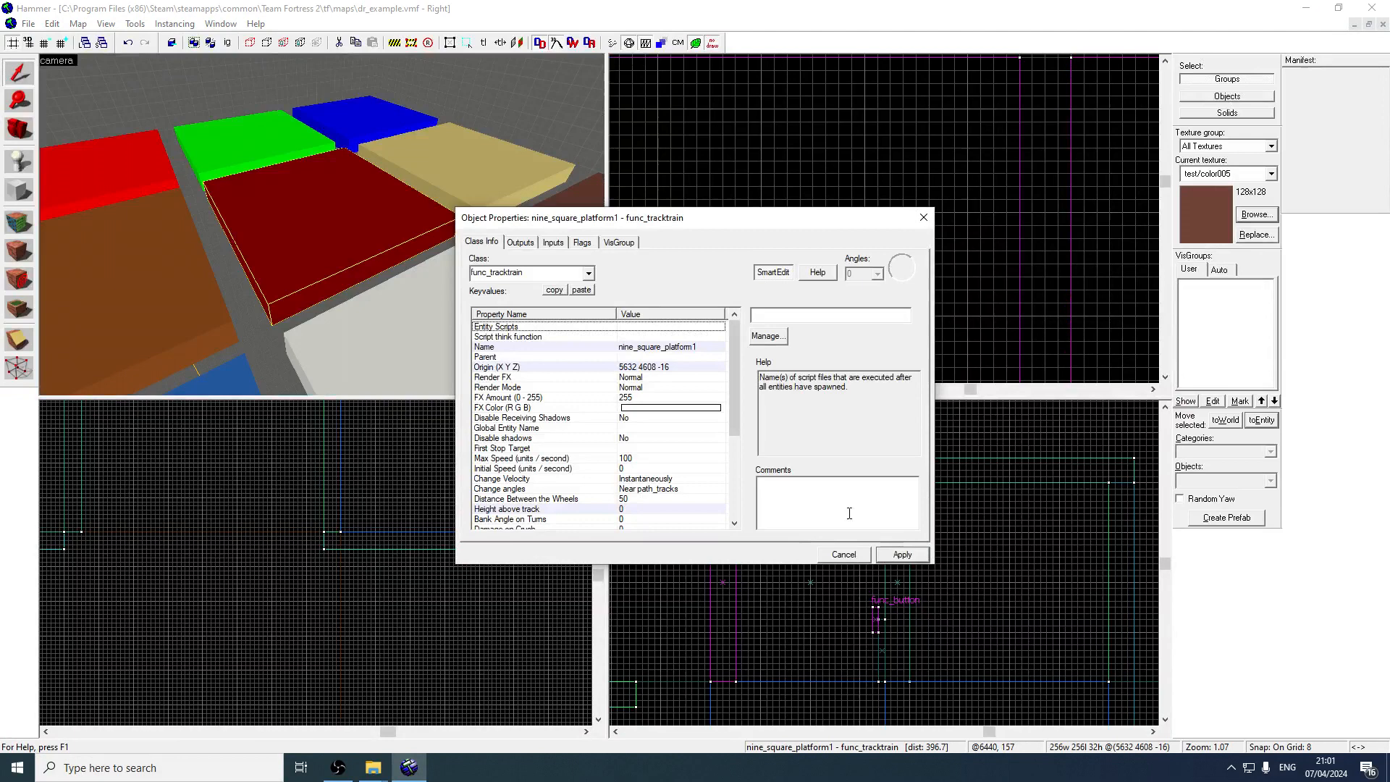
left_click(583, 243)
left_click(477, 276)
left_click(477, 299)
left_click(477, 334)
Check the brown platform's name and name the black platform nine_square_platform5
left_click(482, 242)
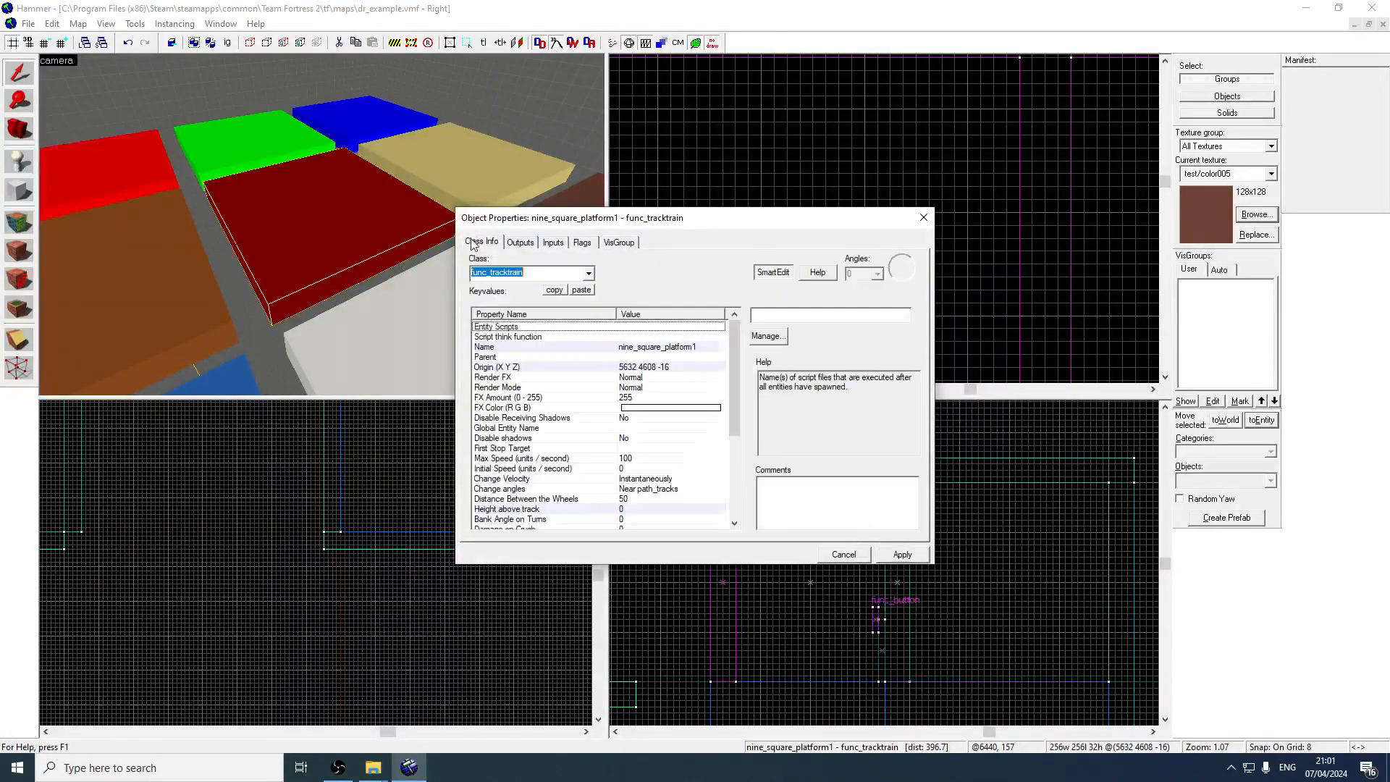
left_click(695, 347)
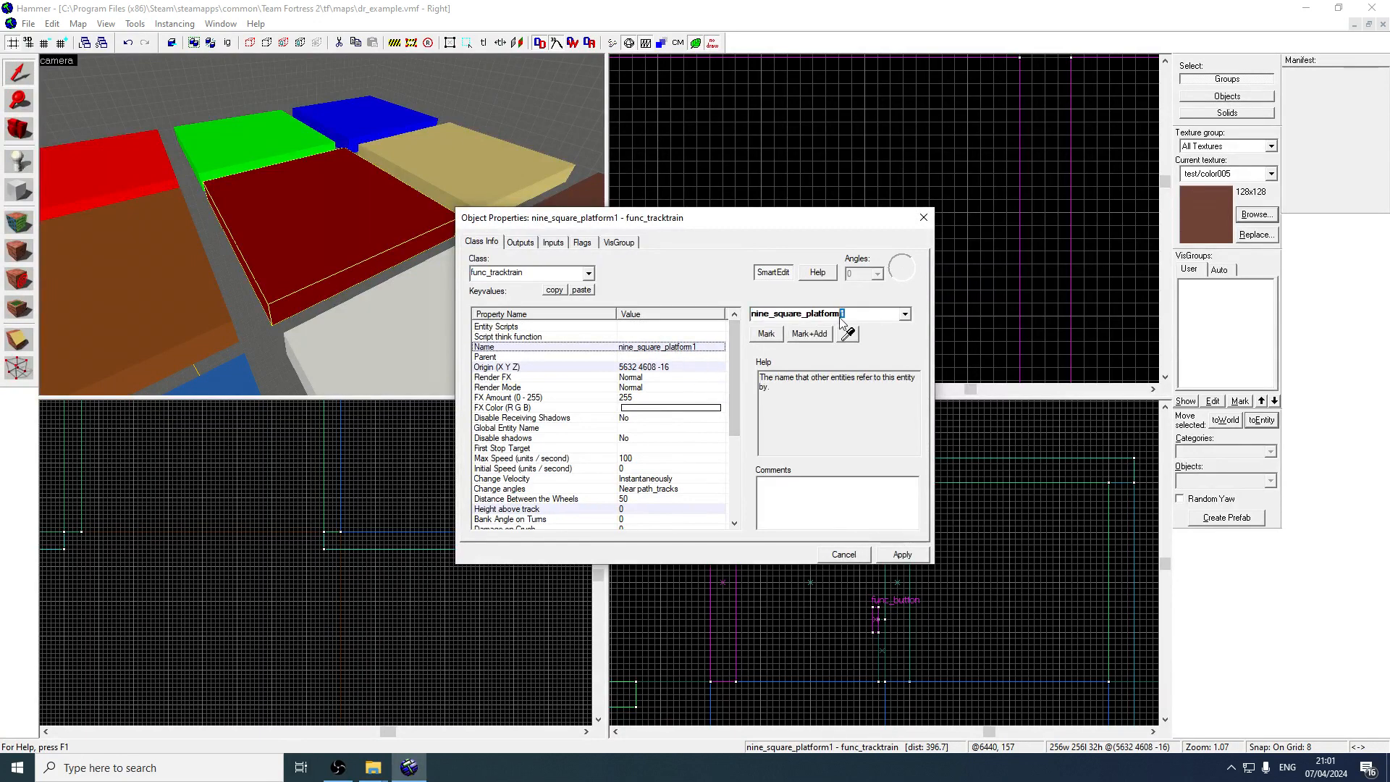
left_click(154, 243)
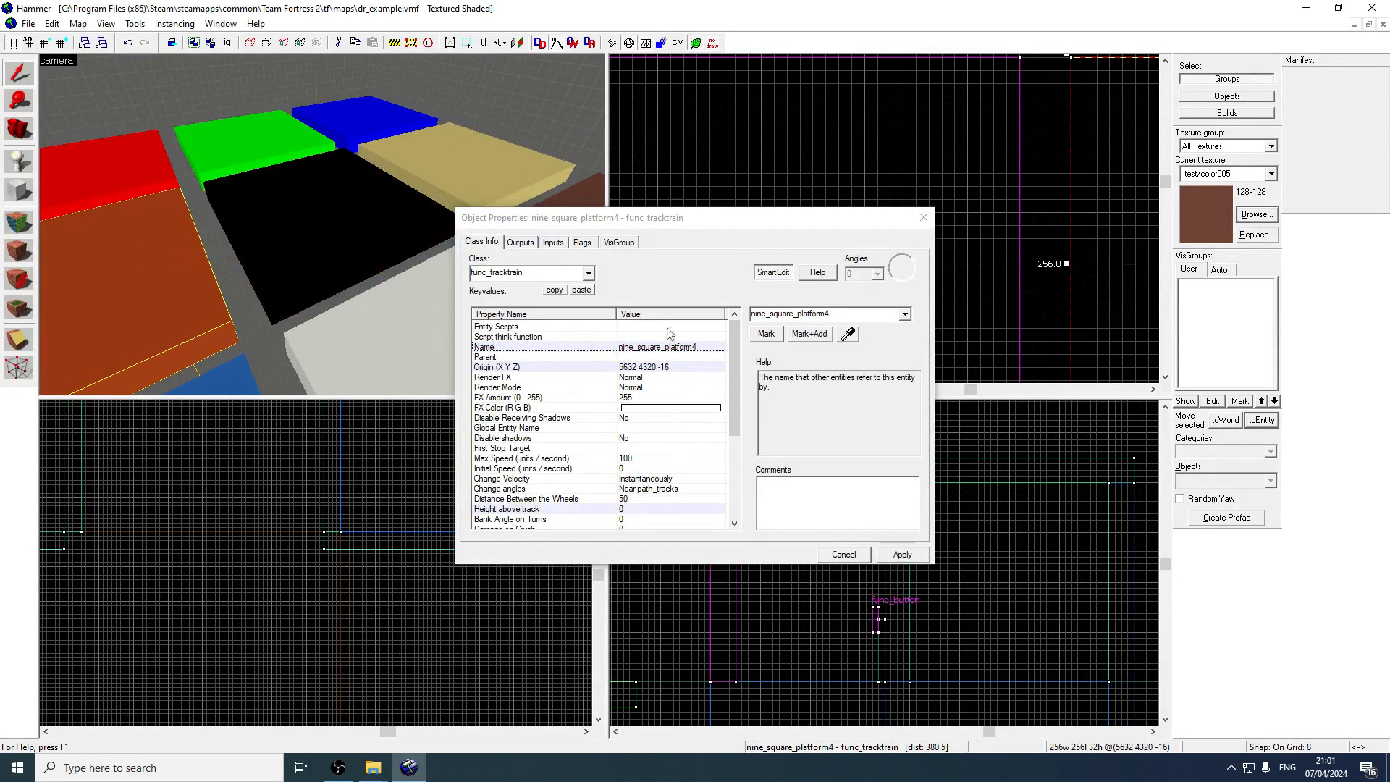
left_click(391, 213)
left_click_drag(734, 368, 744, 460)
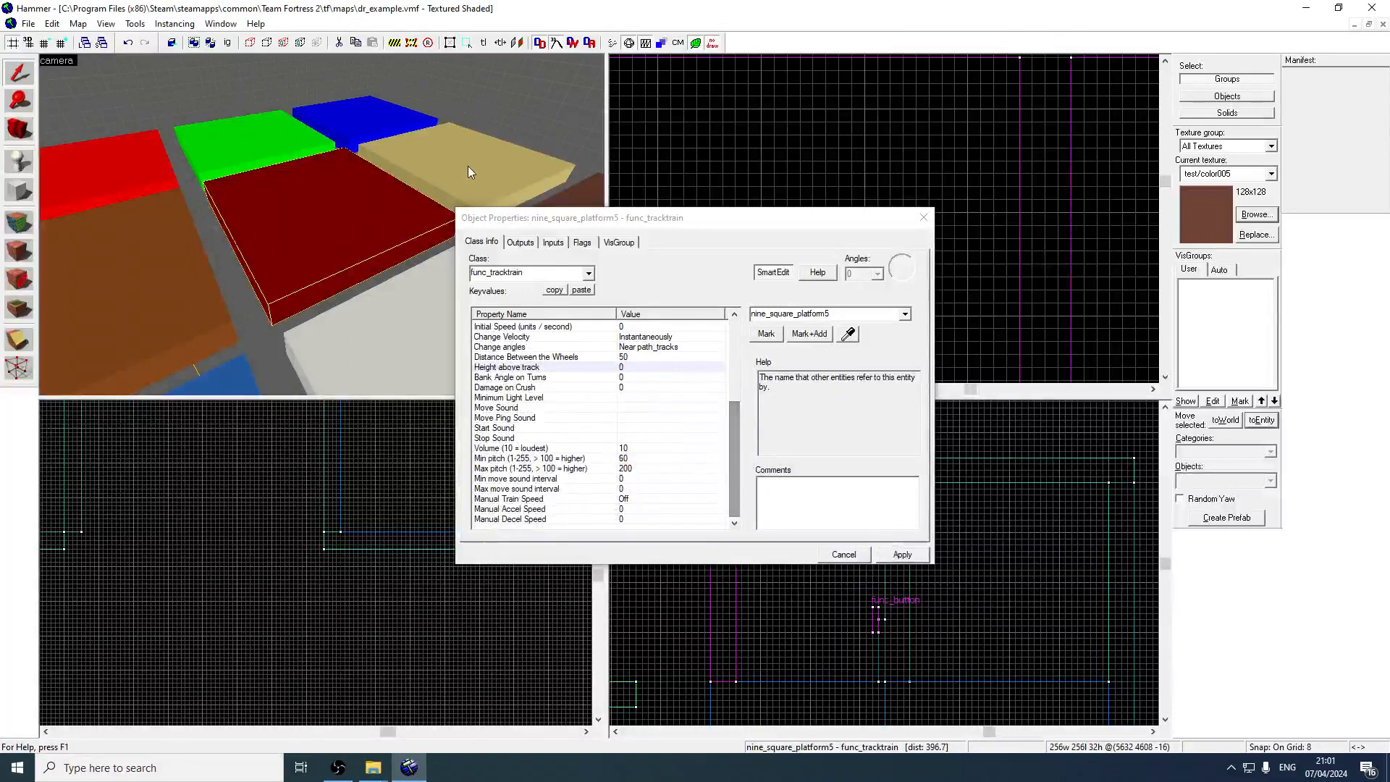
Turn the tan platform into a func_tracktrain with the copied keyvalues, named nine_square_platform6
left_click(467, 166)
left_click(585, 290)
left_click(902, 552)
left_click(667, 348)
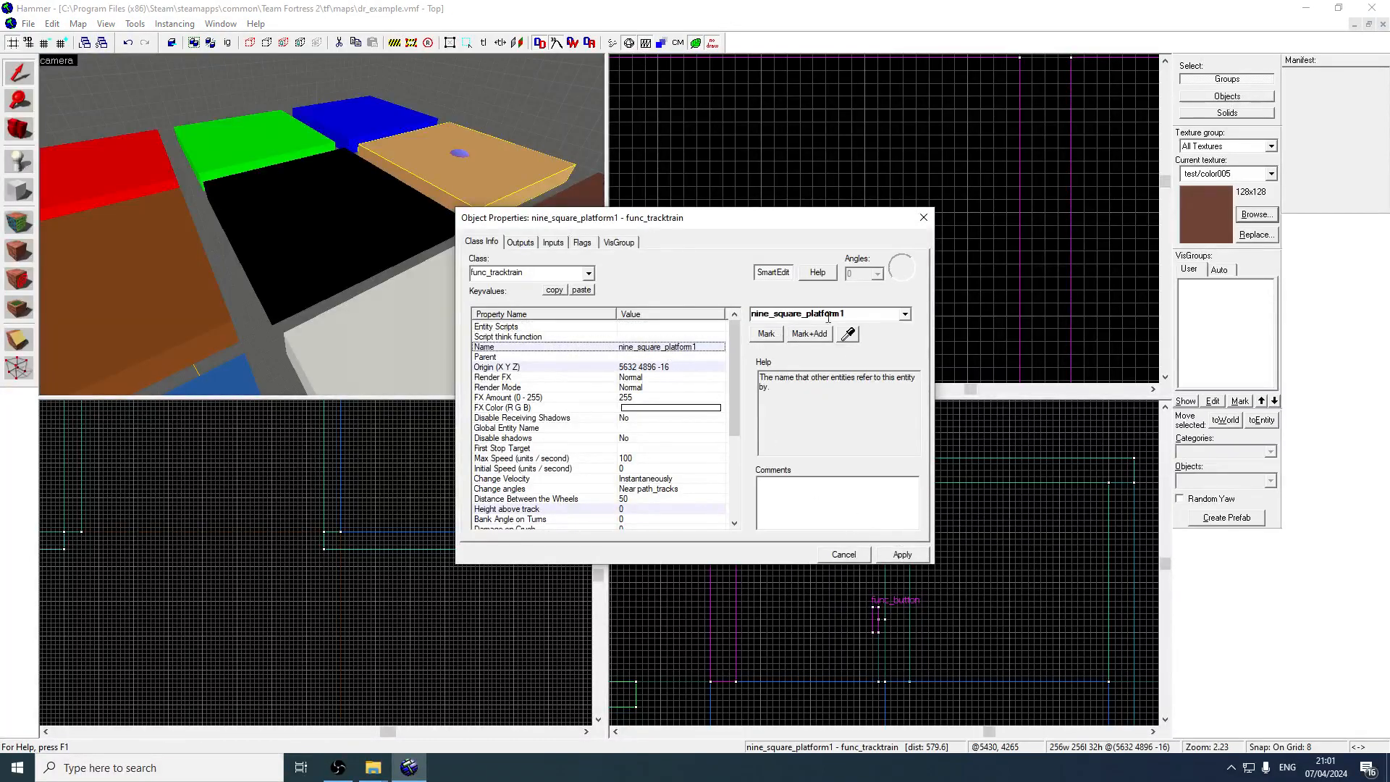
type("6")
left_click(901, 553)
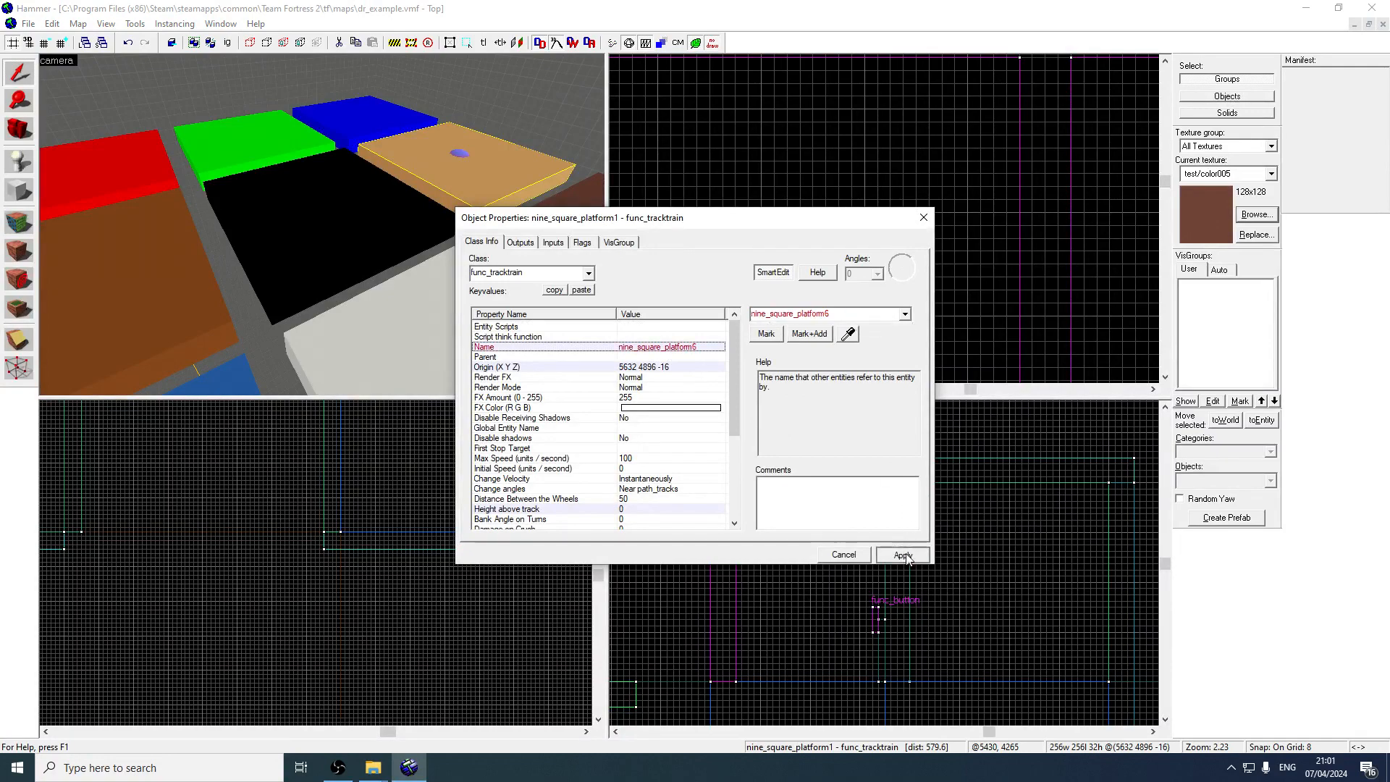
left_click_drag(730, 380, 750, 467)
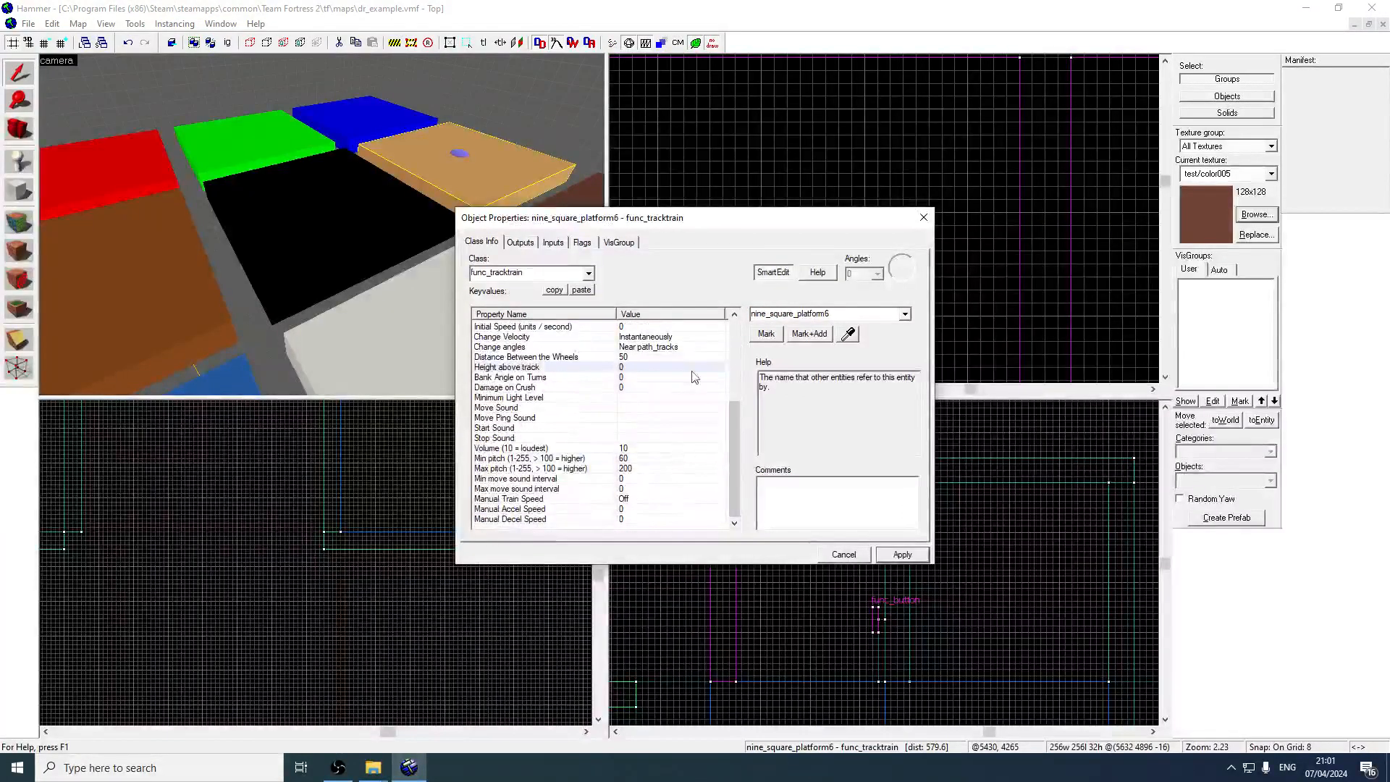
Enable No User Control, Fixed Orientation and Is unblockable by player for the tan platform
left_click(582, 242)
left_click(477, 278)
left_click(477, 300)
left_click(479, 335)
left_click(895, 552)
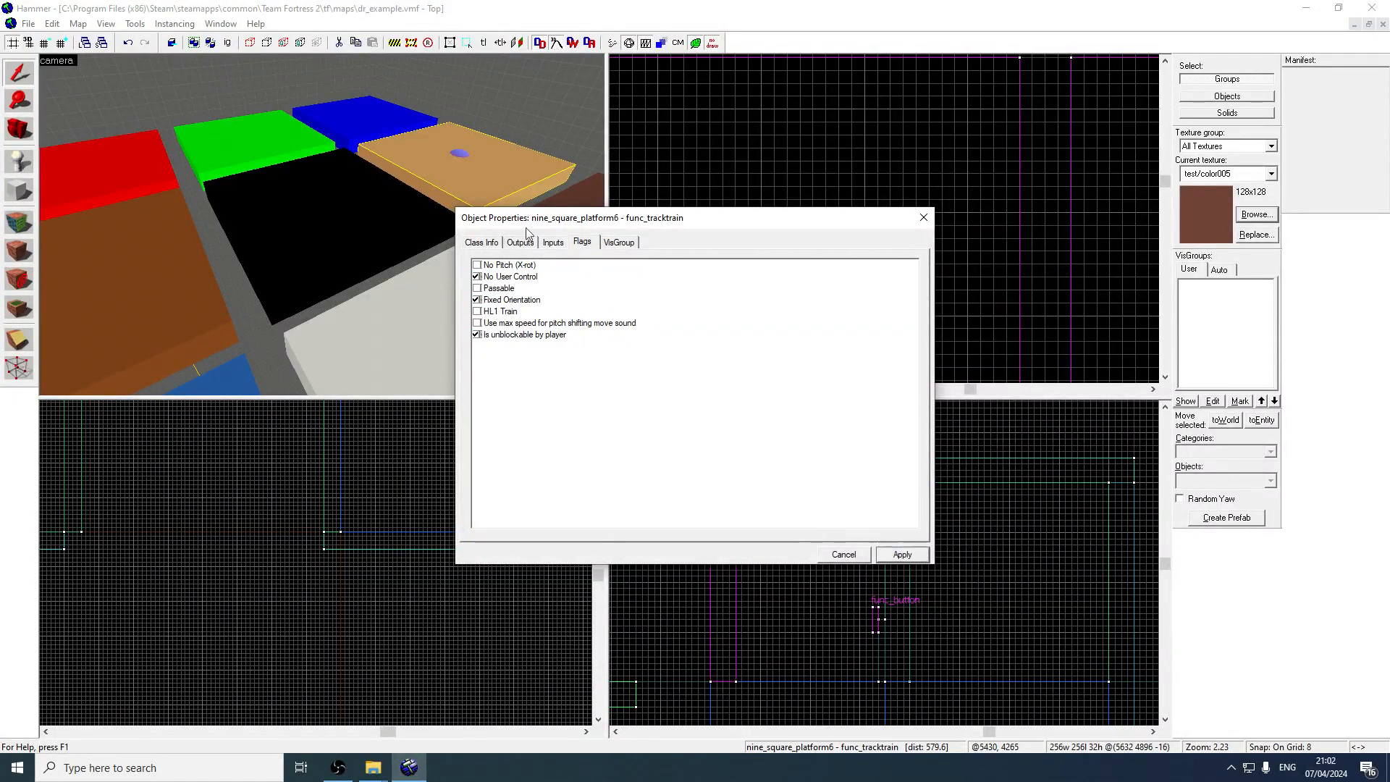
Turn the light blue platform into a func_tracktrain with the copied keyvalues, named nine_square_platform7
key("z")
key("a")
key("z")
left_click(351, 269)
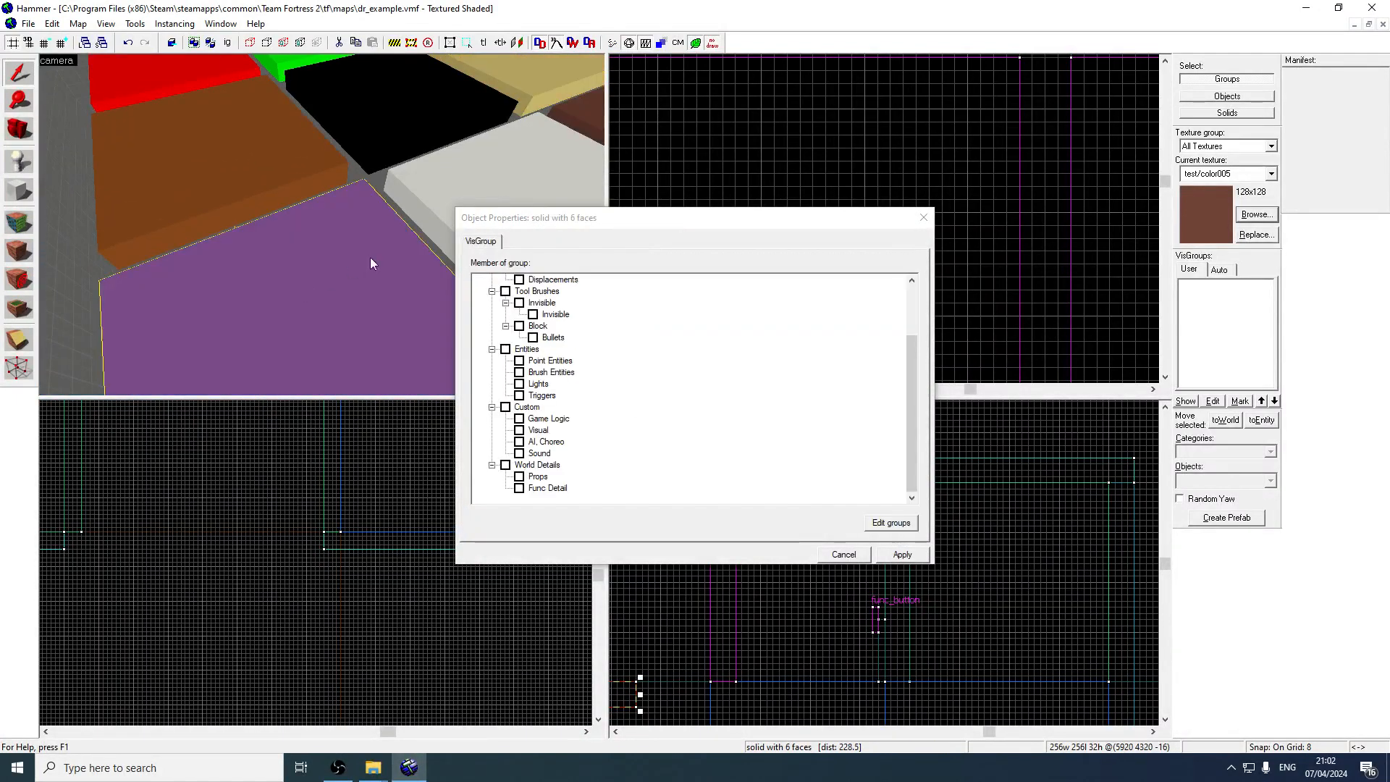
left_click(923, 218)
key("ctrl+t")
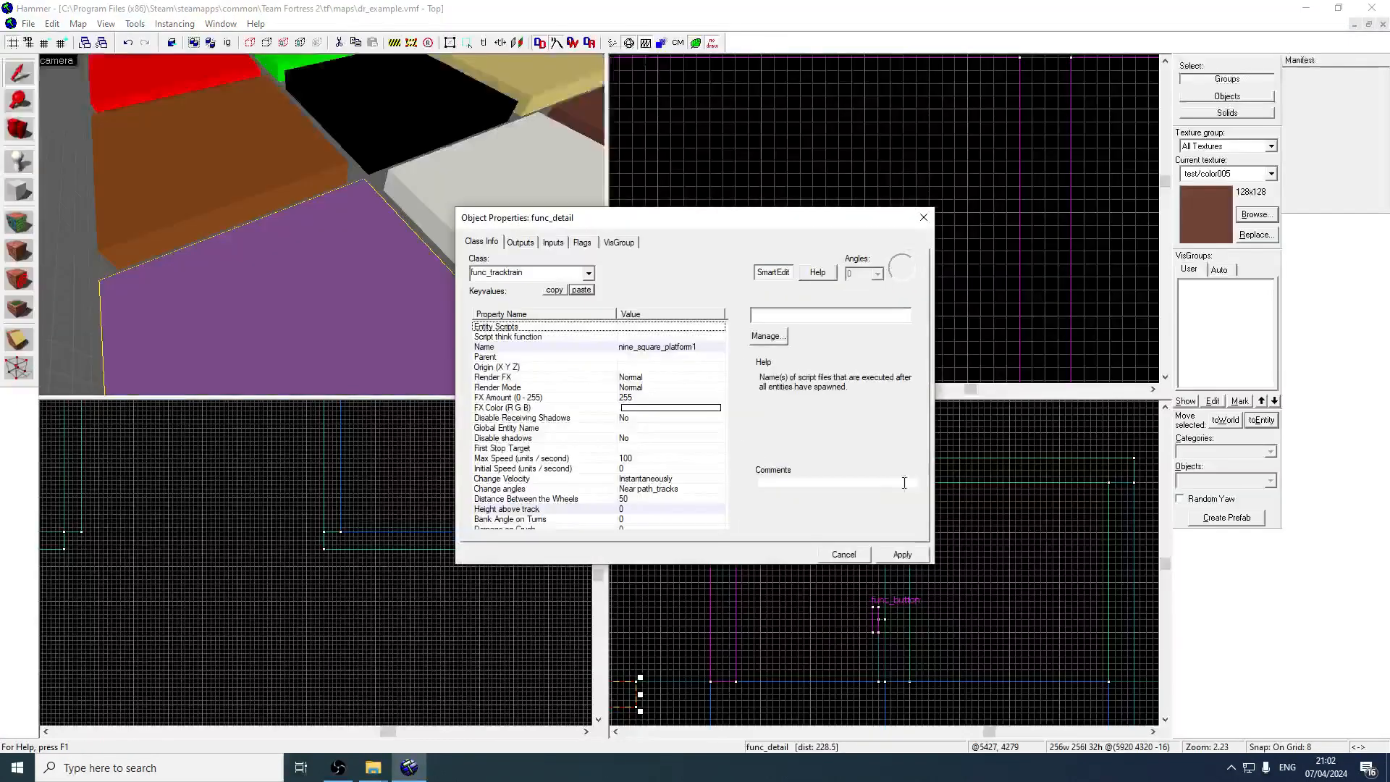
left_click(911, 552)
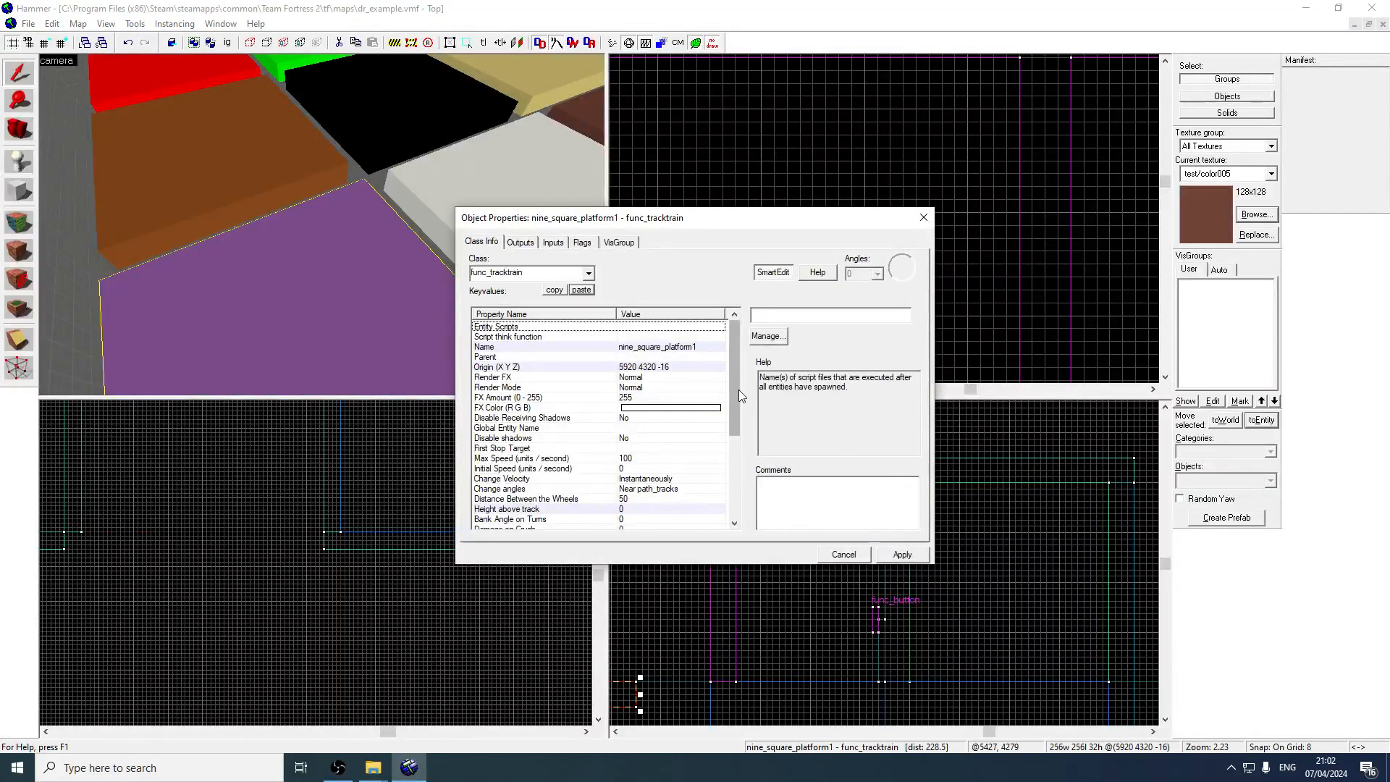
left_click(665, 345)
key("BackSpace")
type("7")
left_click(901, 555)
Enable No User Control, Fixed Orientation and Is unblockable by player for the light blue platform
left_click(582, 242)
left_click(476, 276)
left_click(476, 300)
left_click(476, 334)
left_click(897, 555)
Turn the white platform into a func_tracktrain with the copied keyvalues, named nine_square_platform8
left_click(461, 203)
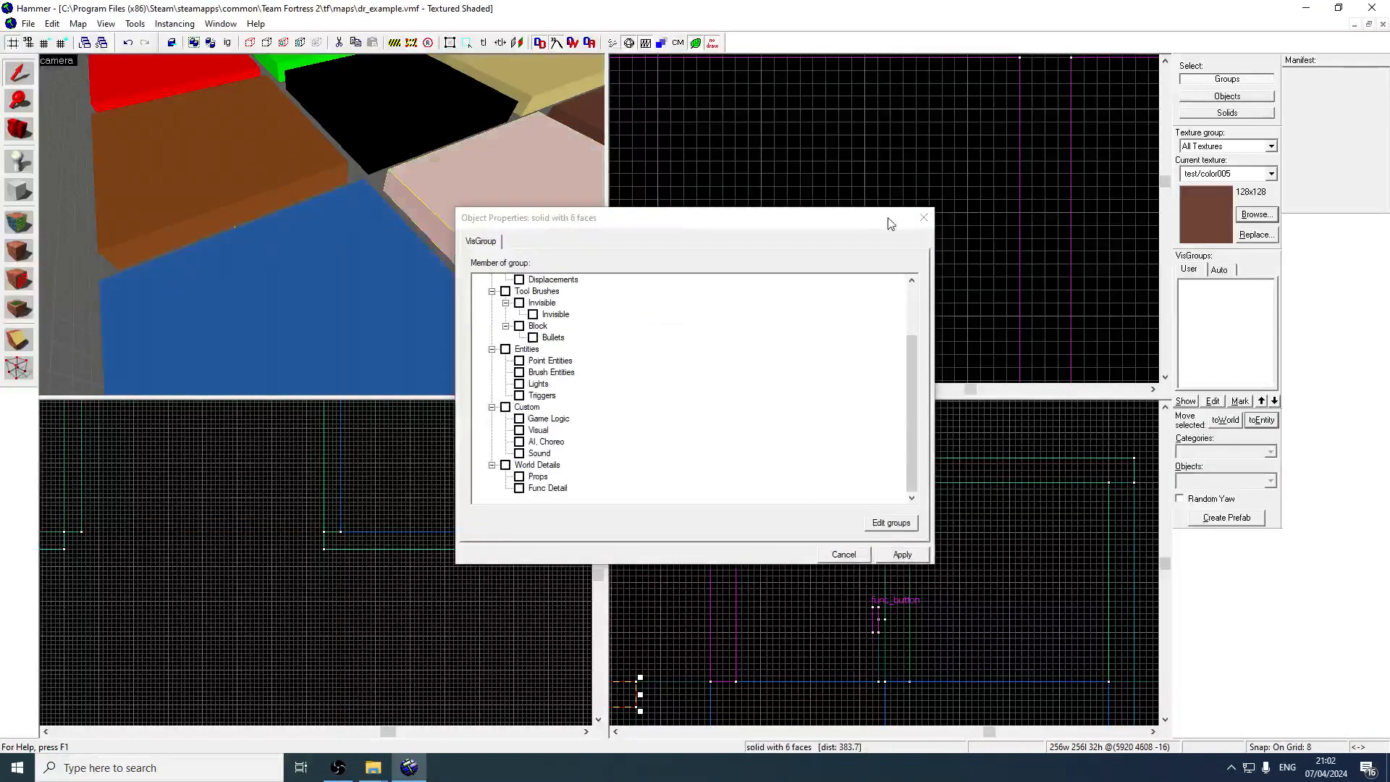
left_click(583, 290)
left_click(898, 556)
left_click(663, 347)
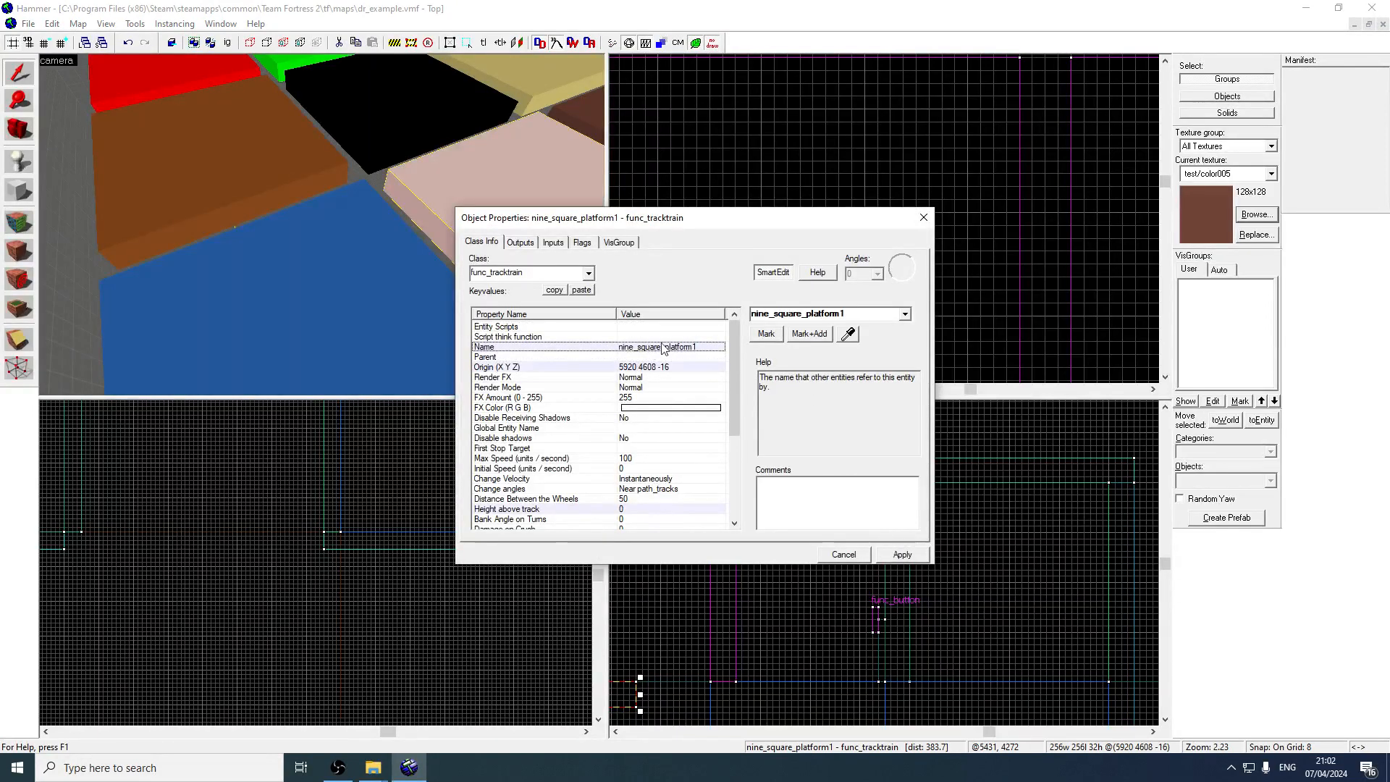
left_click_drag(849, 315, 841, 315)
left_click(884, 555)
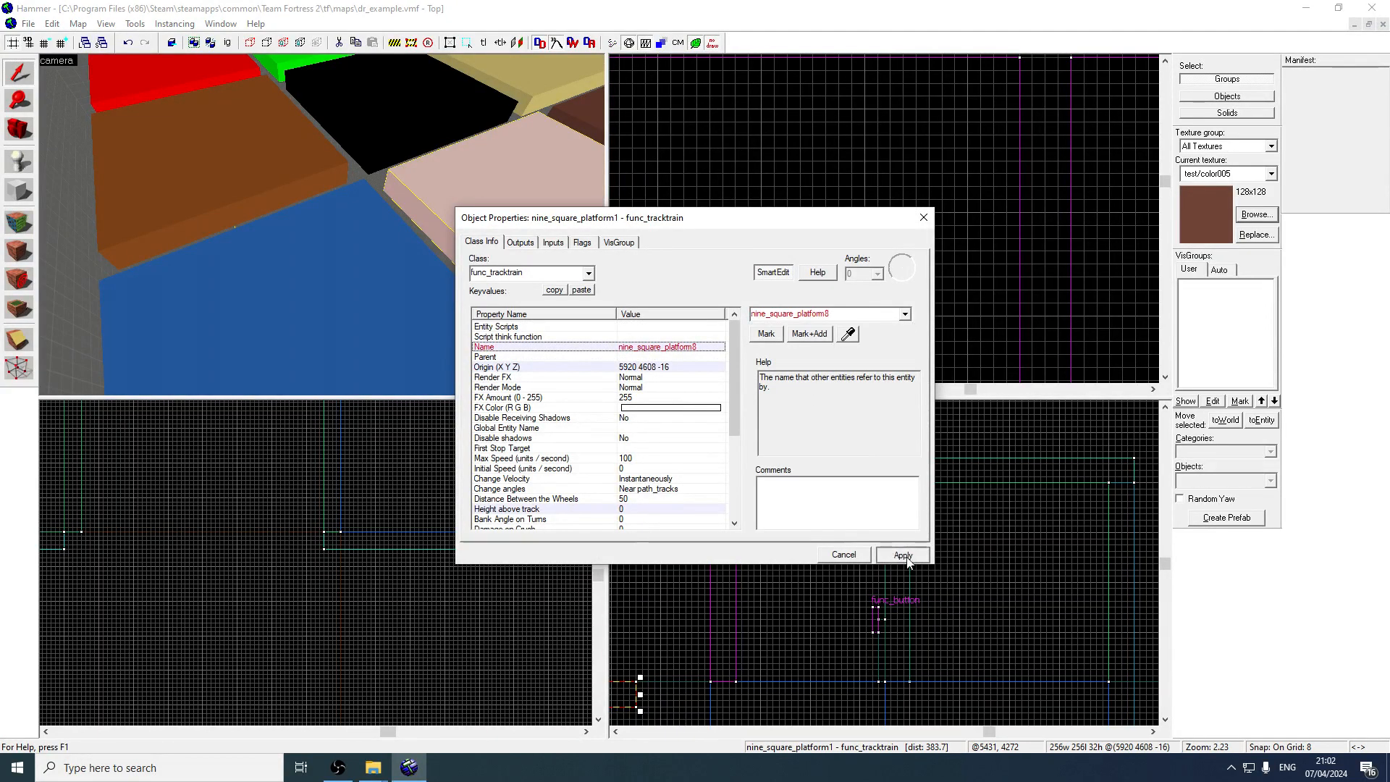
left_click(665, 458)
mouse_move(739, 399)
left_mouse_down()
mouse_move(742, 453)
mouse_move(740, 404)
left_mouse_up()
Enable No User Control, Fixed Orientation and Is unblockable by player for the white platform
left_click(582, 242)
left_click(477, 276)
left_click(477, 300)
left_click(477, 334)
left_click(902, 554)
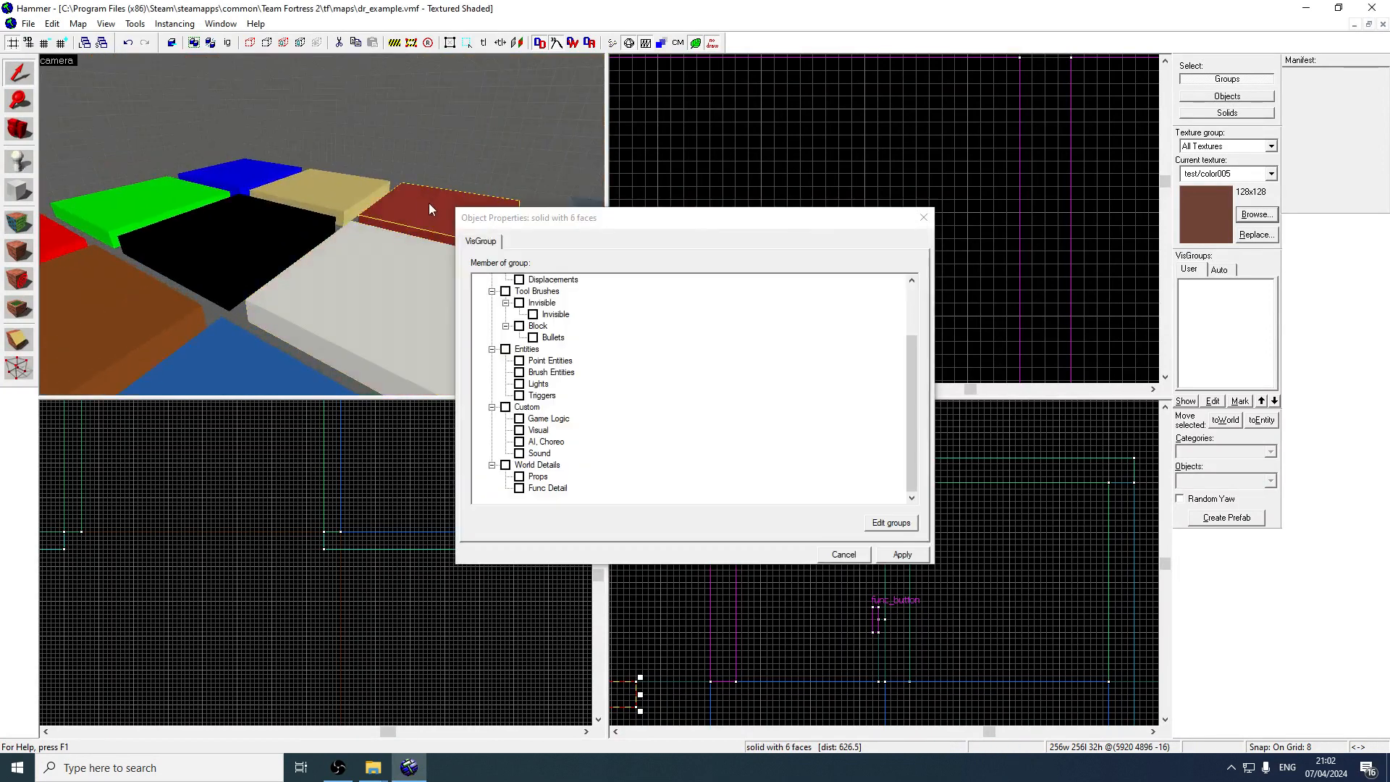
Make the dark red platform a func_tracktrain with the copied keyvalues and enable No User Control, Fixed Orientation and Is unblockable by player
key("ctrl+t")
left_click(582, 290)
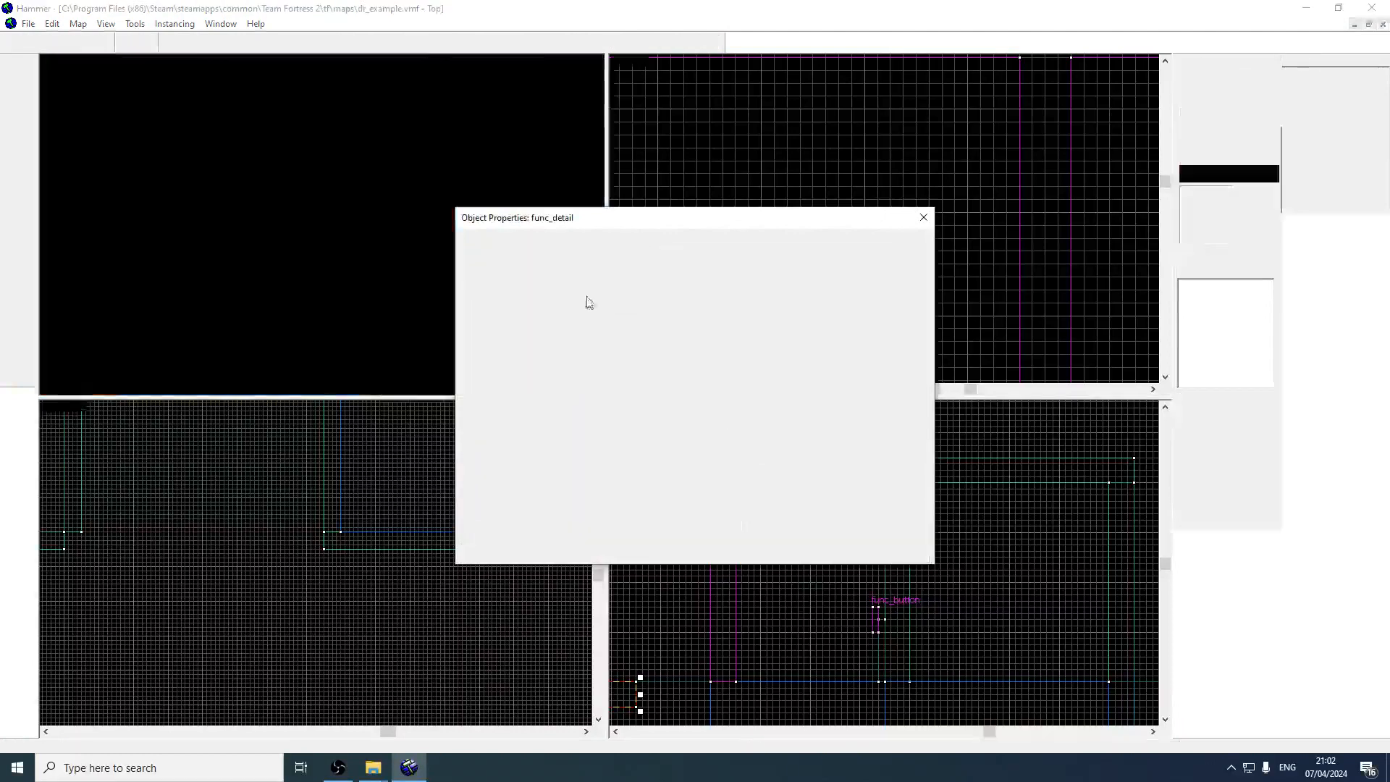
left_click(581, 241)
left_click(477, 276)
left_click(476, 300)
left_click(477, 334)
left_click(901, 553)
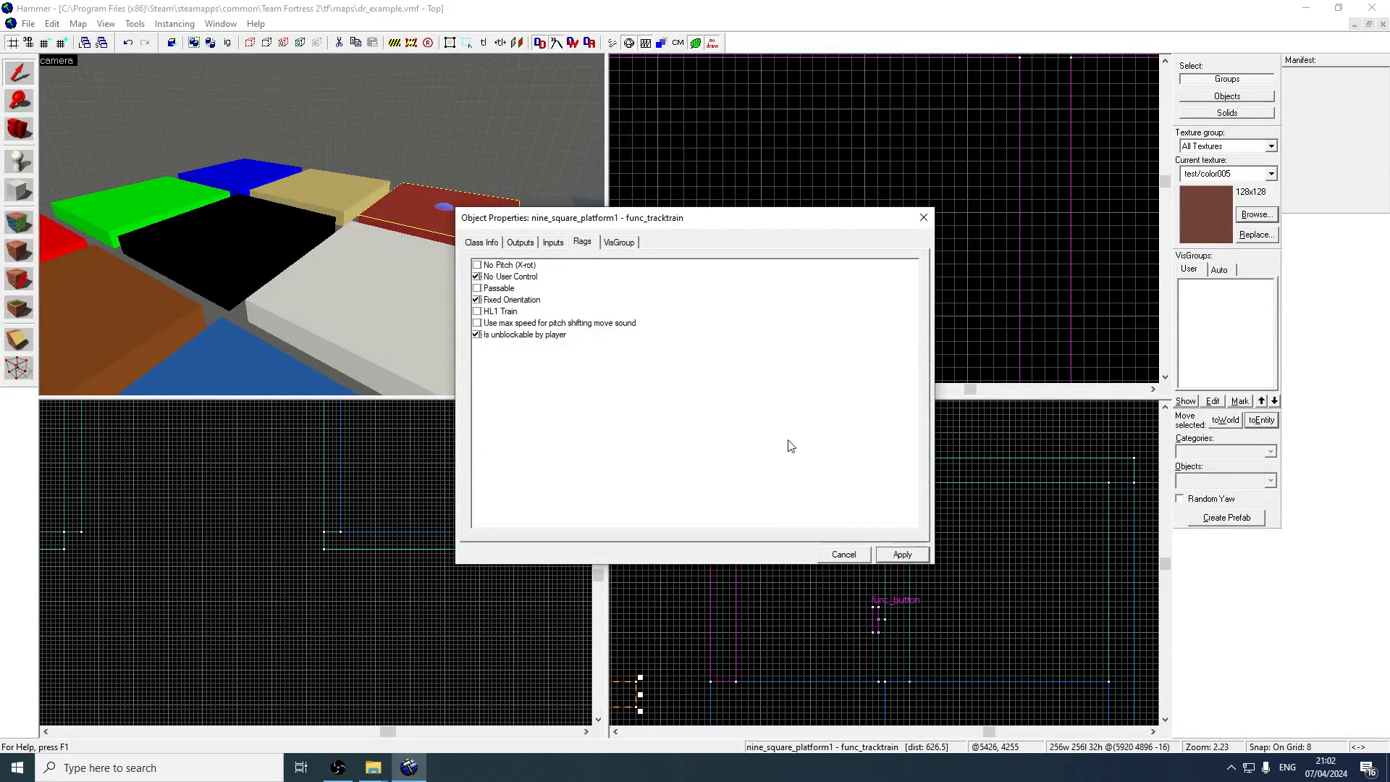
Name the dark red platform nine_square_platform9
left_click(482, 241)
left_click(698, 347)
left_click_drag(838, 315, 844, 317)
type("9")
left_click(902, 554)
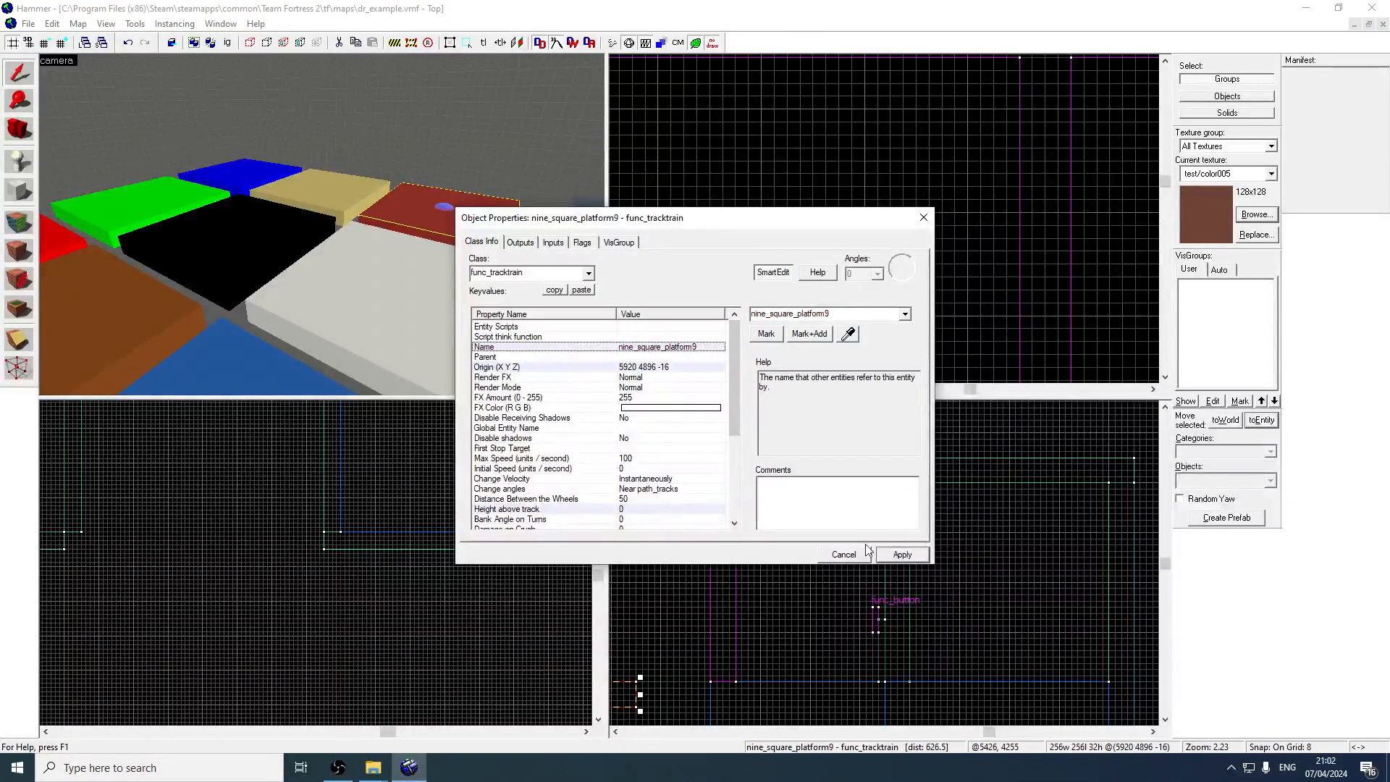
Check the name of each of the nine platforms in turn, from the red one to the dark red one
key("z")
key("s")
key("z")
left_click(140, 181)
left_click(233, 160)
left_click(324, 143)
left_click(245, 233)
left_click(296, 203)
left_click(380, 168)
left_click(319, 319)
left_click(372, 270)
left_click(471, 190)
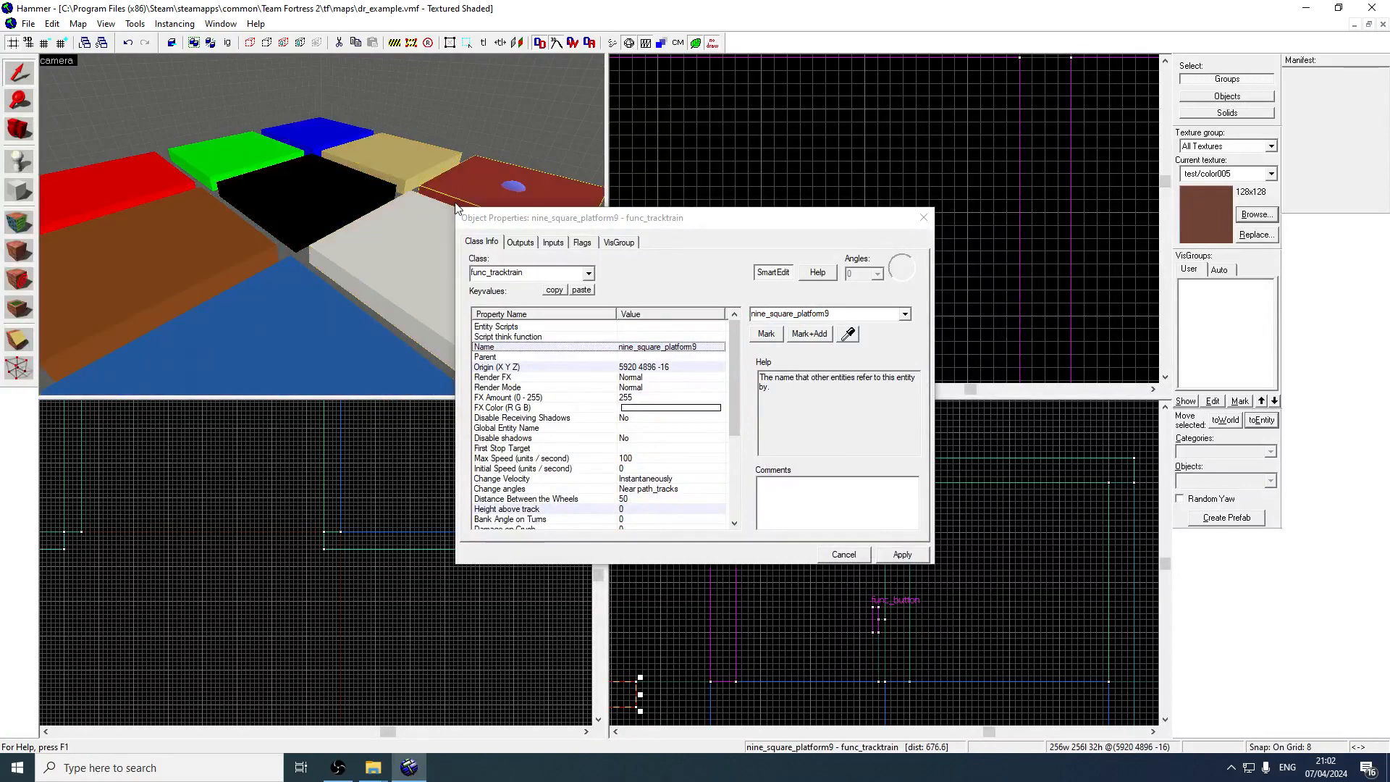
Close the object properties and save the map
left_click(922, 217)
left_click(28, 23)
left_click(62, 88)
Examine the existing path_track nine_square_platform1_path1 inside the red platform as a placement reference
key("w")
key("a")
key("z")
key("w")
left_click(322, 224)
key("z")
key("s")
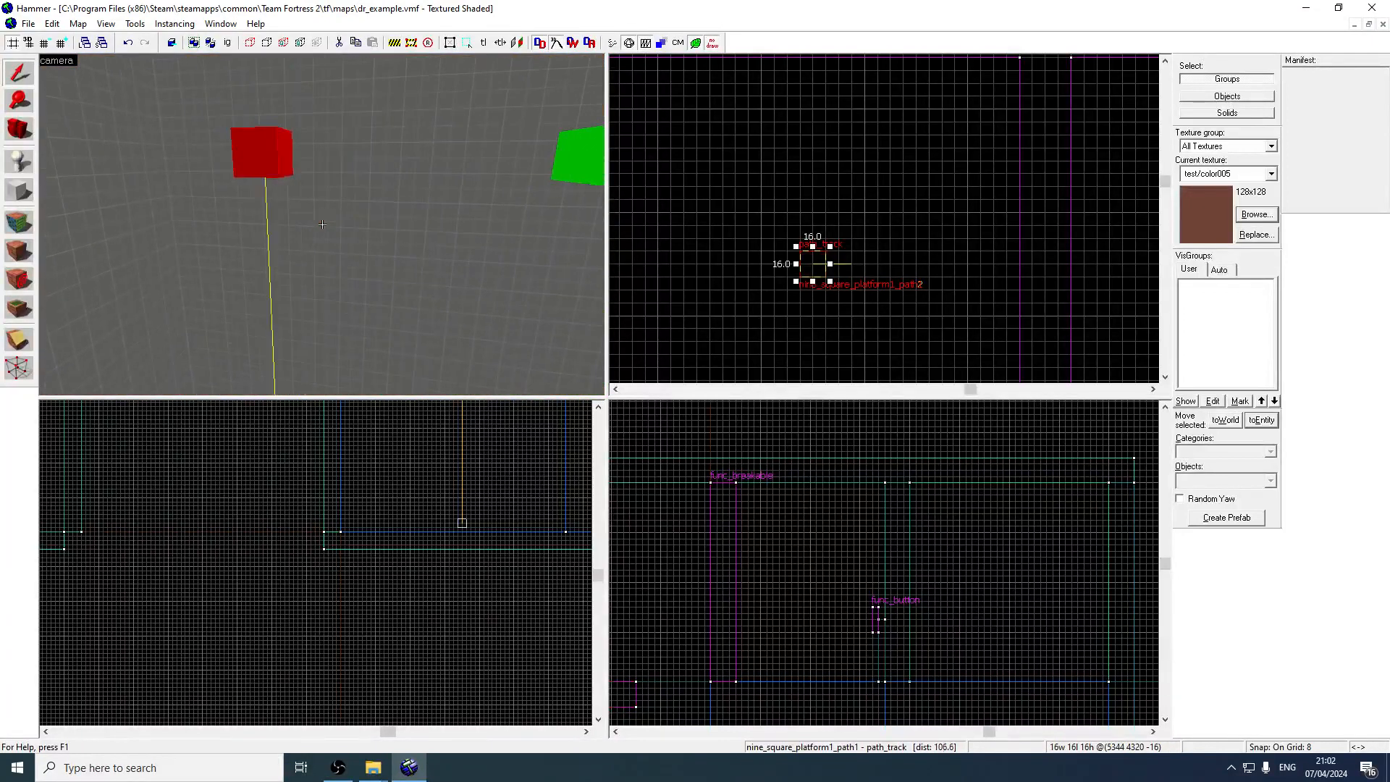
key("z")
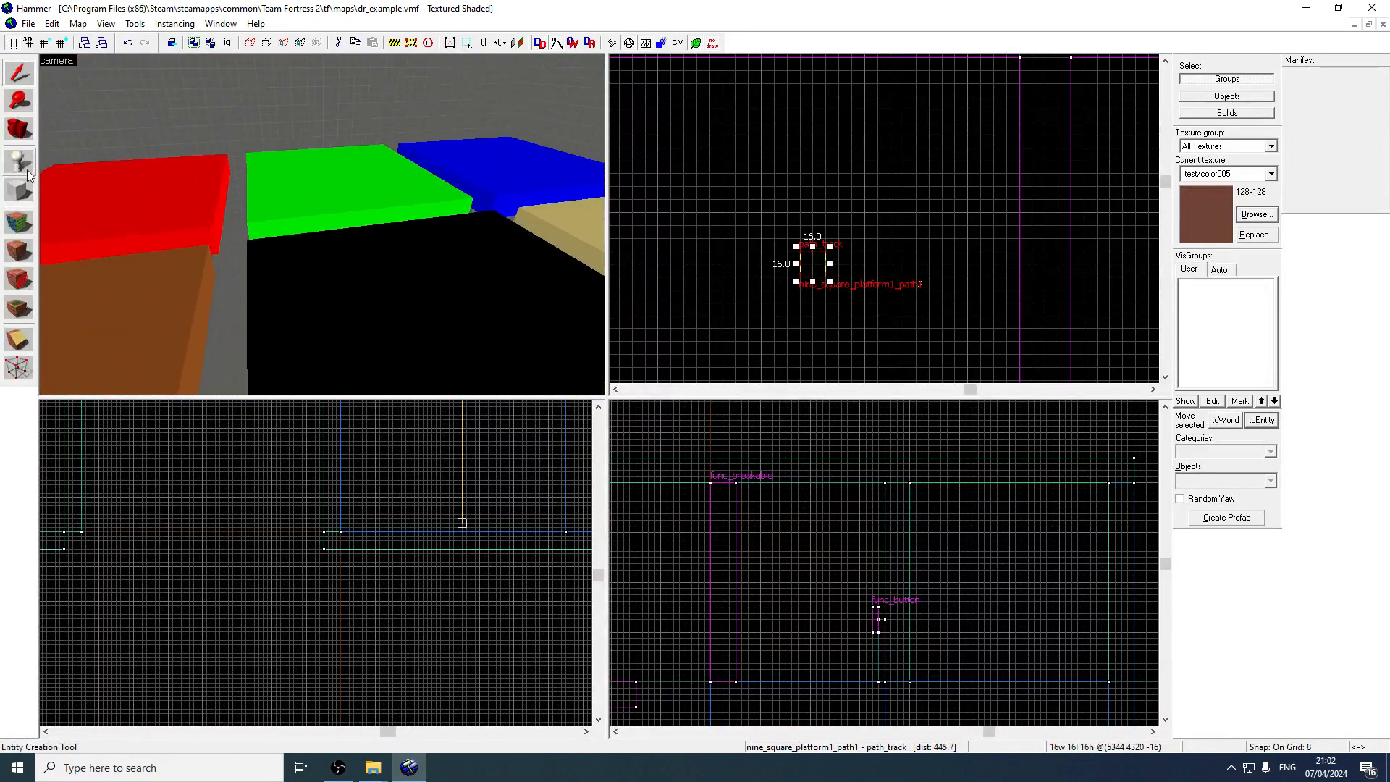
Place a path_track on the green platform and centre it in the top view at 5344 4608
left_click(30, 158)
left_click(338, 172)
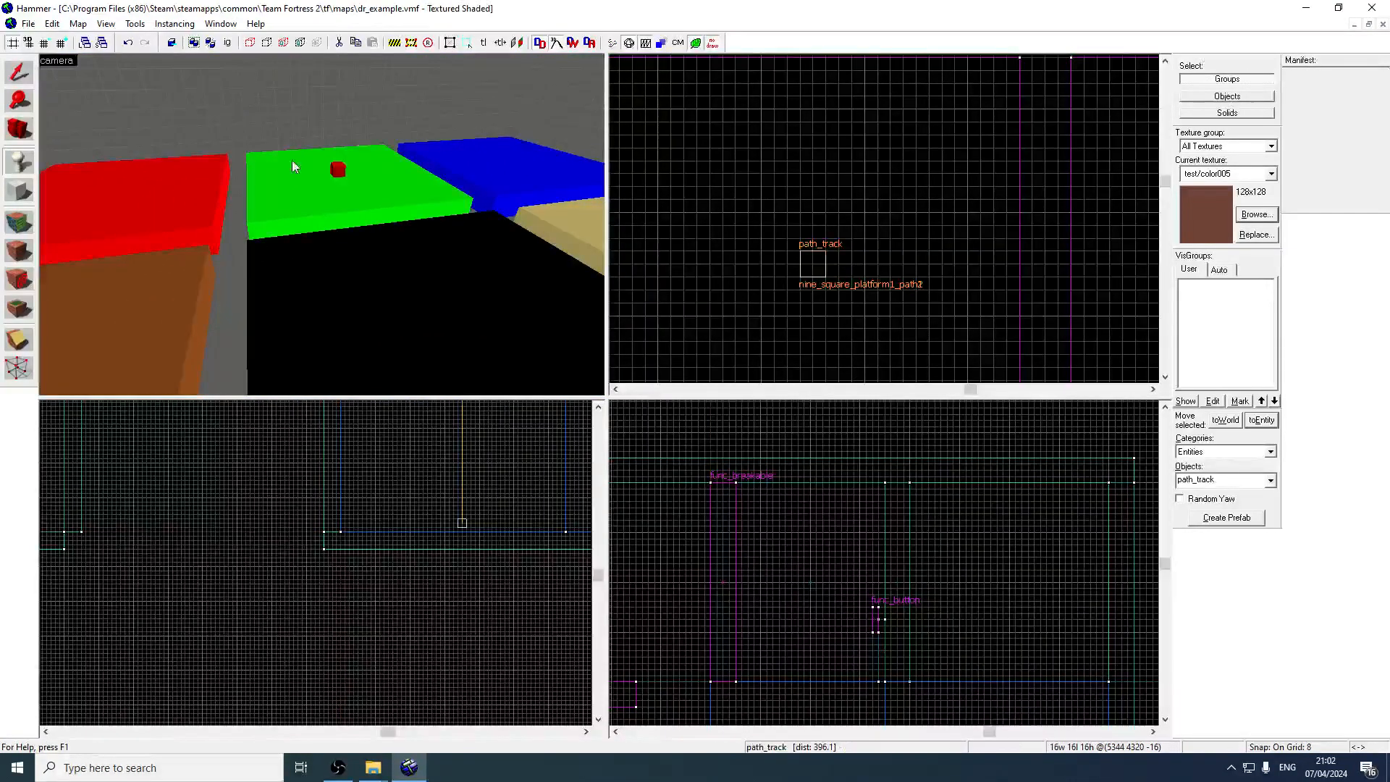
left_click(22, 75)
scroll(819, 237, "down", 5)
middle_click_drag(825, 236, 791, 254)
scroll(791, 246, "up", 2)
left_click_drag(796, 215, 775, 215)
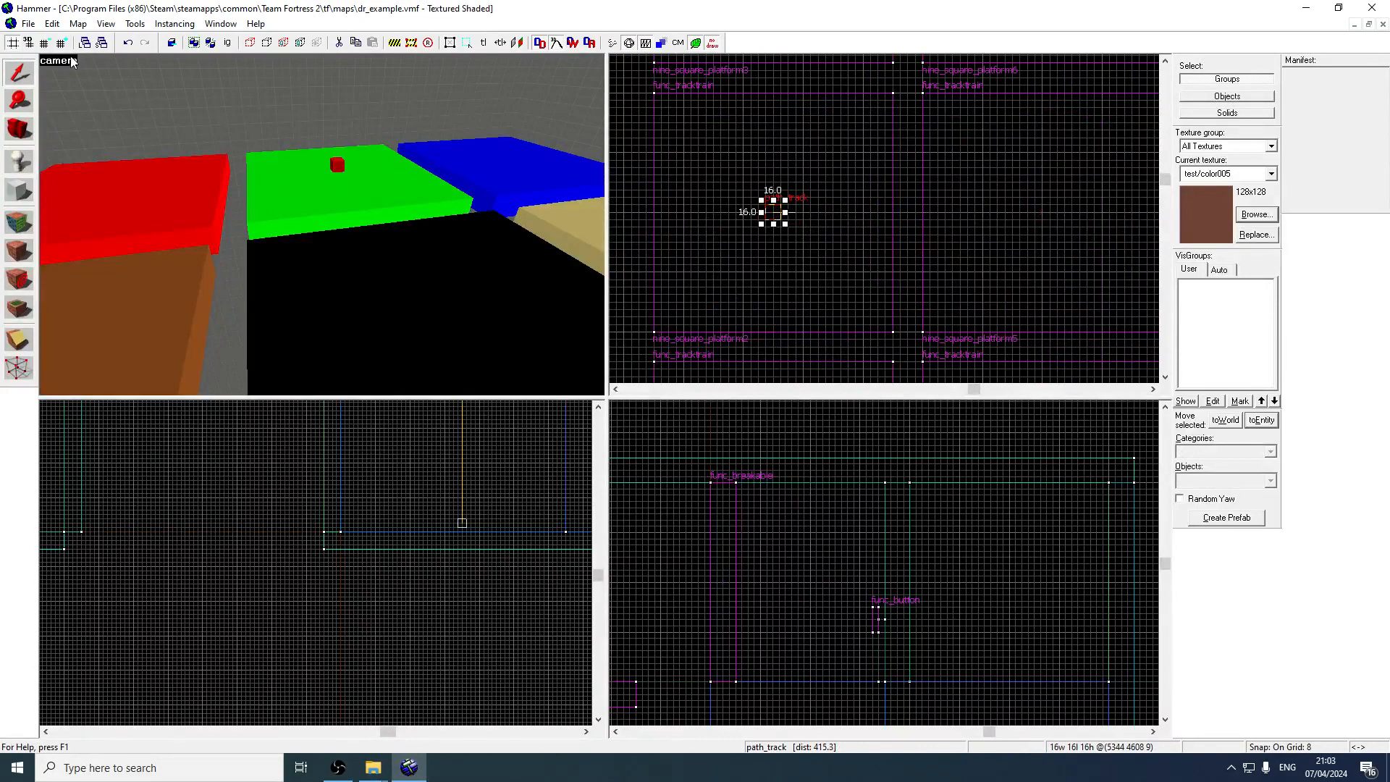
Set the grid to 16 and lower the green platform's path_track to height -16, level with nine_square_platform1_path1
key("]")
scroll(862, 521, "down", 7)
scroll(760, 603, "up", 10)
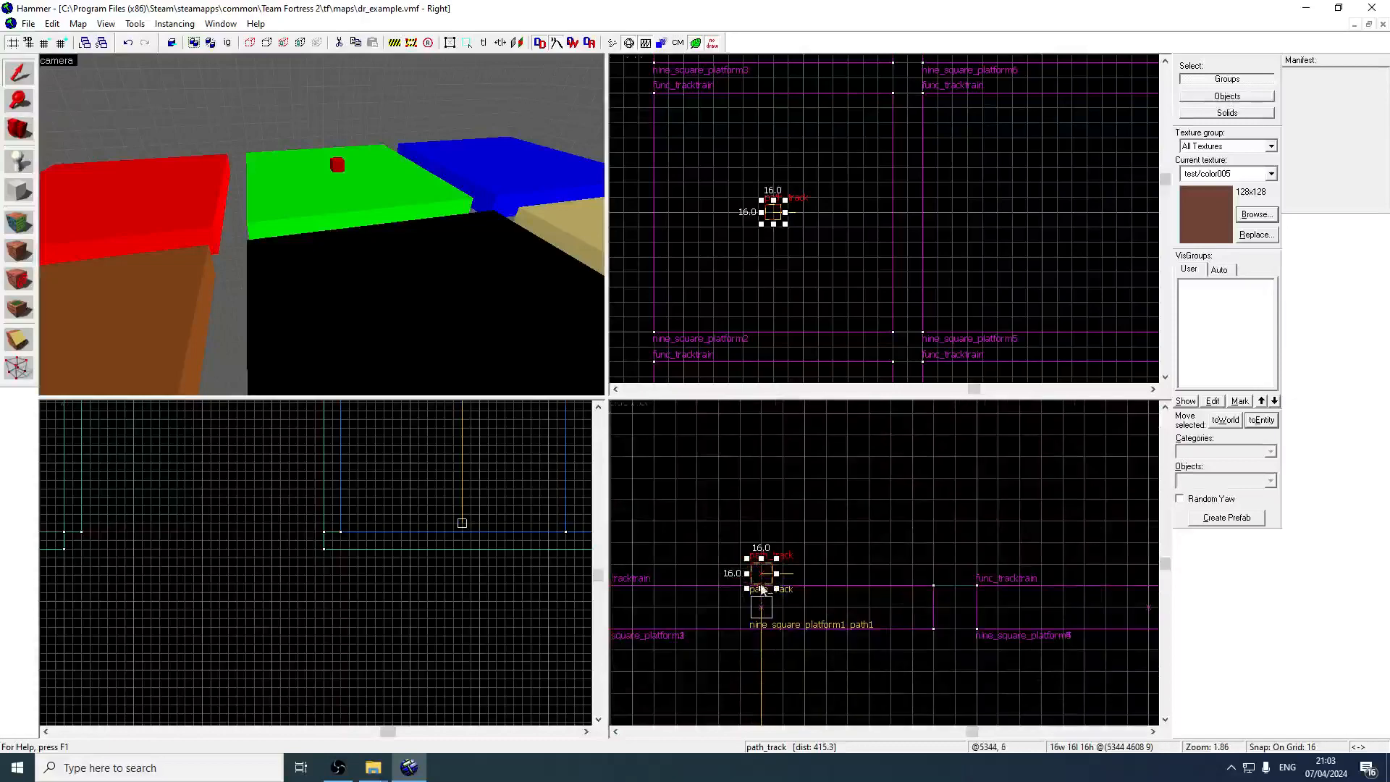
left_click_drag(762, 590, 761, 624)
Name the green platform's path_track nine_square_platform2_path1
key("w")
key("z")
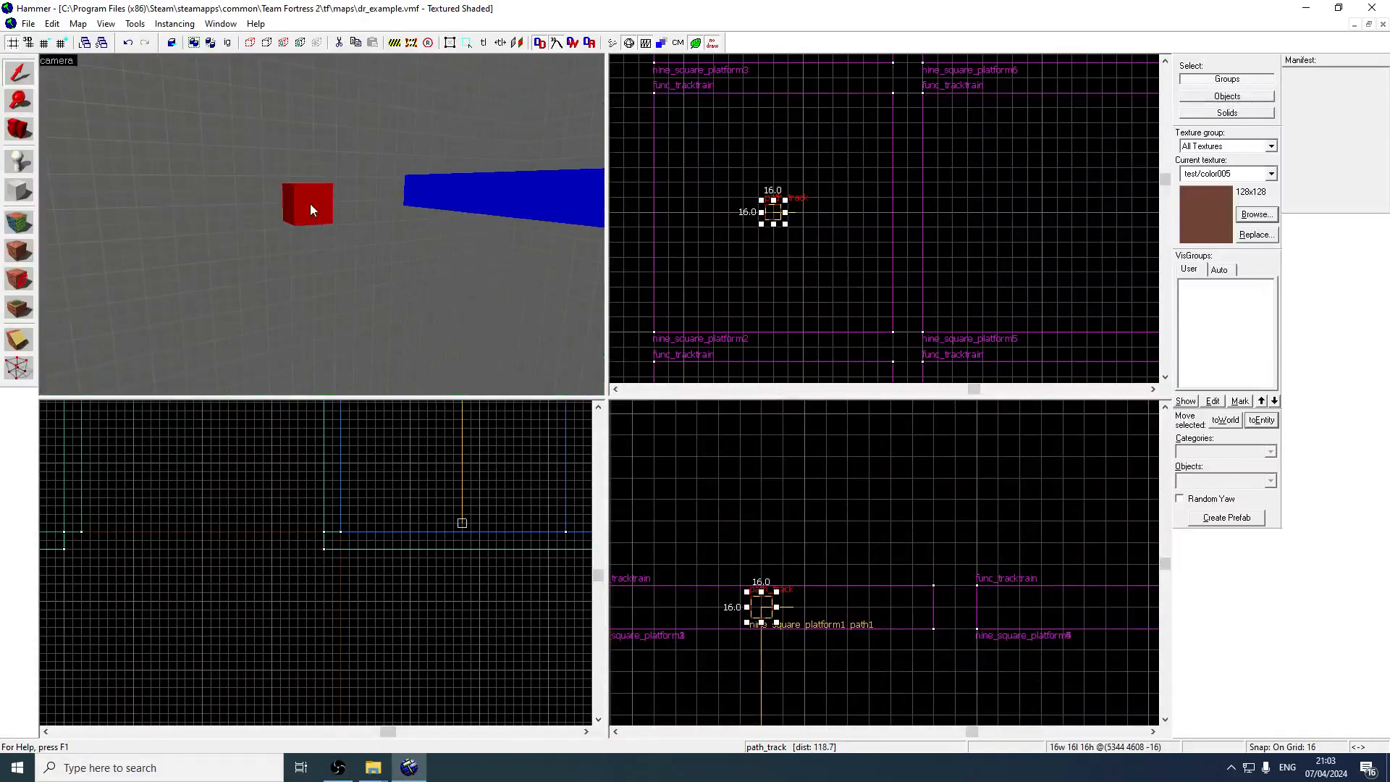
double_click(310, 202)
left_click(836, 314)
type("p")
key("BackSpace")
type("nine_square_platform2_path1")
key("Return")
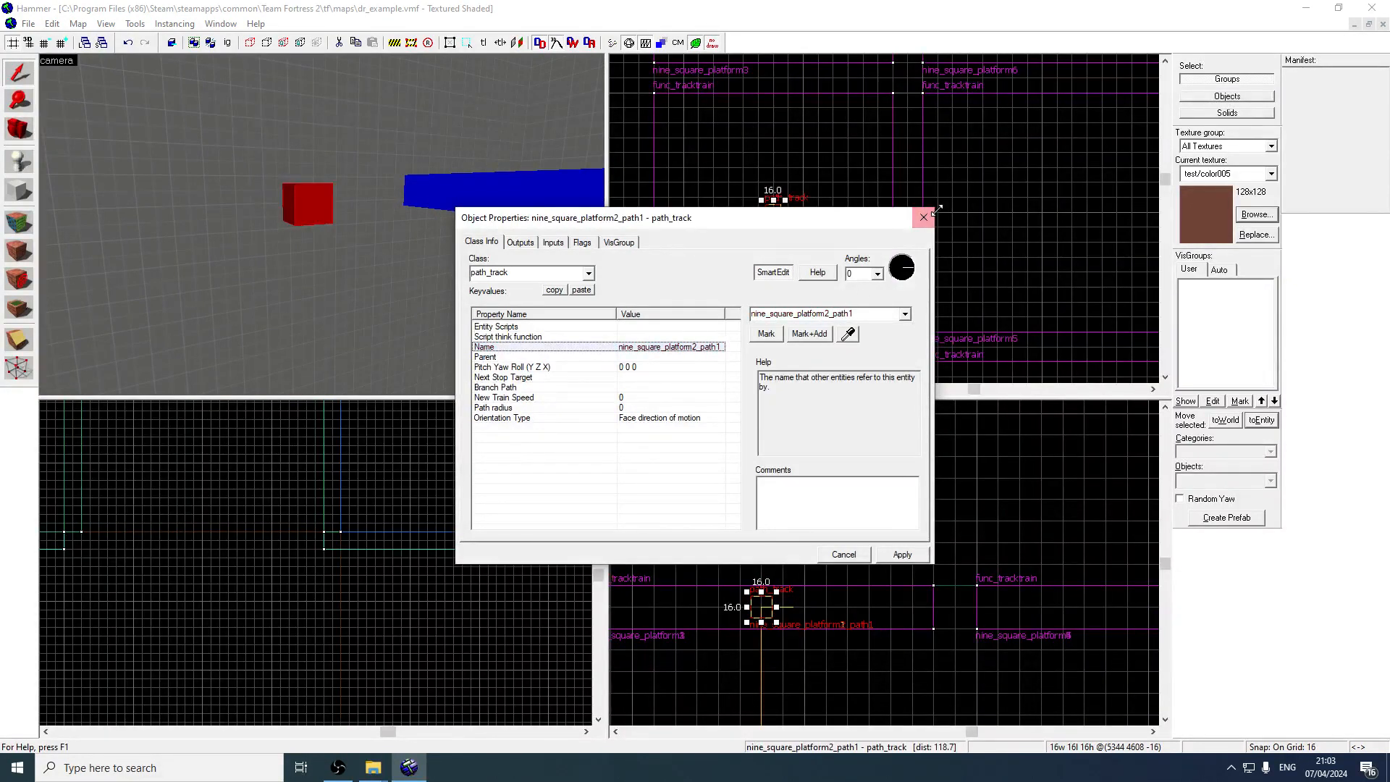
left_click(923, 217)
Copy nine_square_platform2_path1 straight down to just above the bottom floor in the side view
scroll(758, 622, "down", 3)
key("Down")
left_click_drag(757, 617, 759, 646)
Place a new path_track on the blue platform
key("z")
key("z")
left_click(18, 165)
left_click(396, 241)
left_click(21, 73)
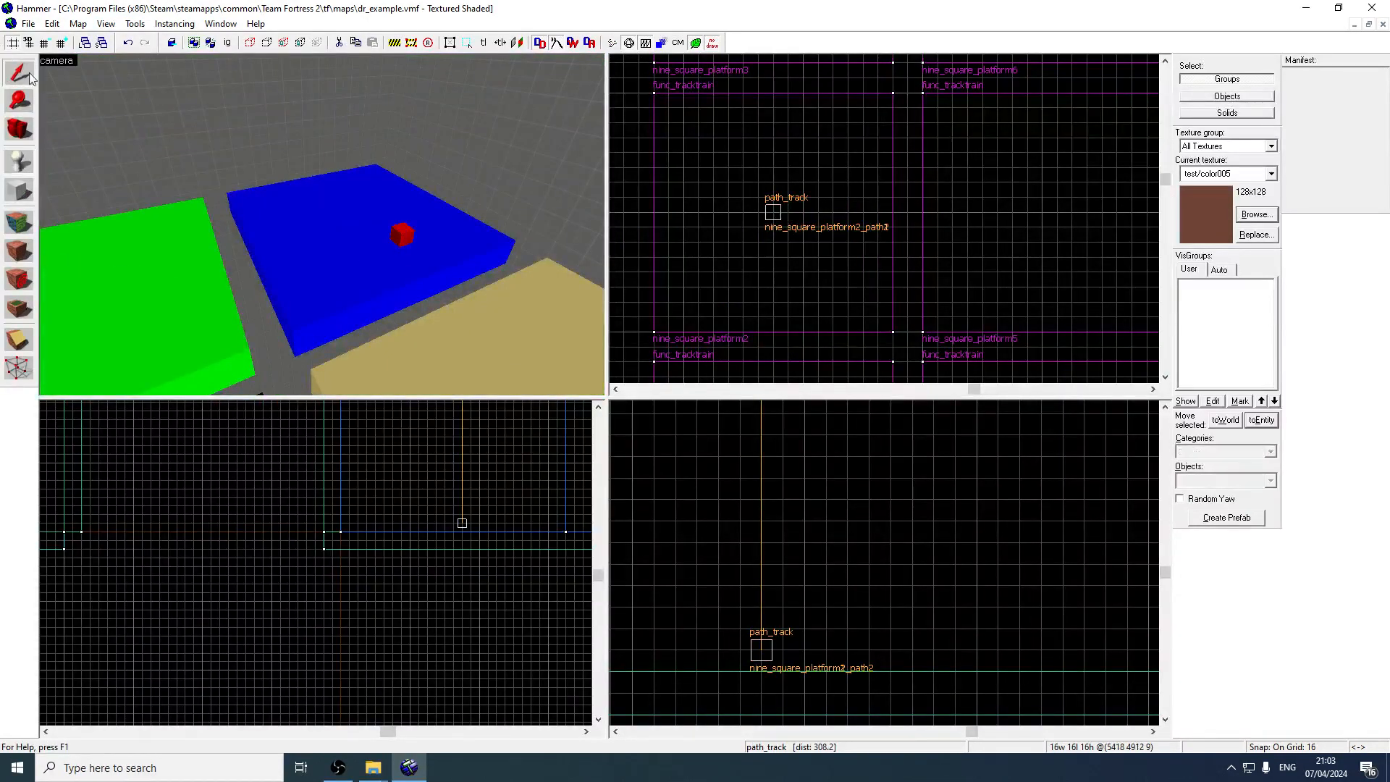
Name the blue platform's path_track nine_square_platform3_path1
double_click(401, 237)
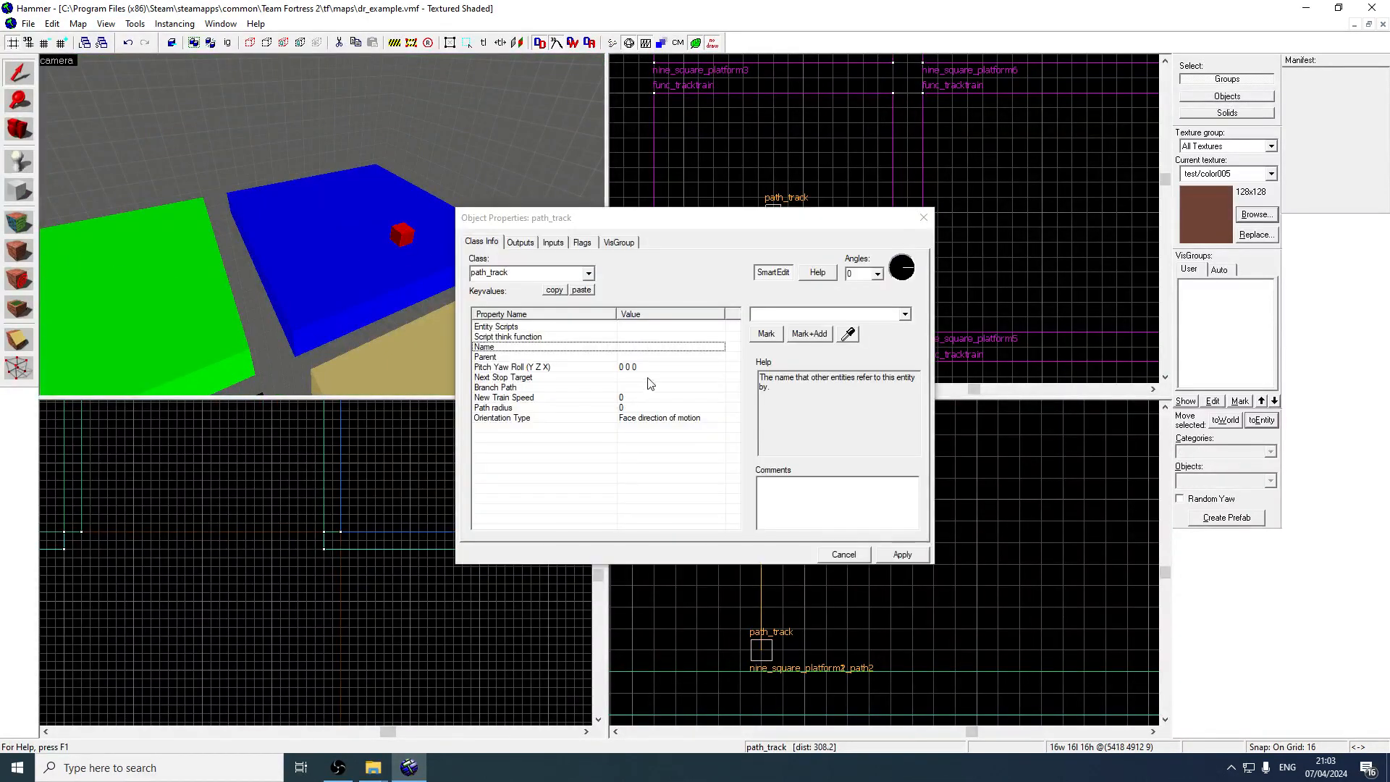
left_click(842, 315)
type("nin")
type("e_square_pla")
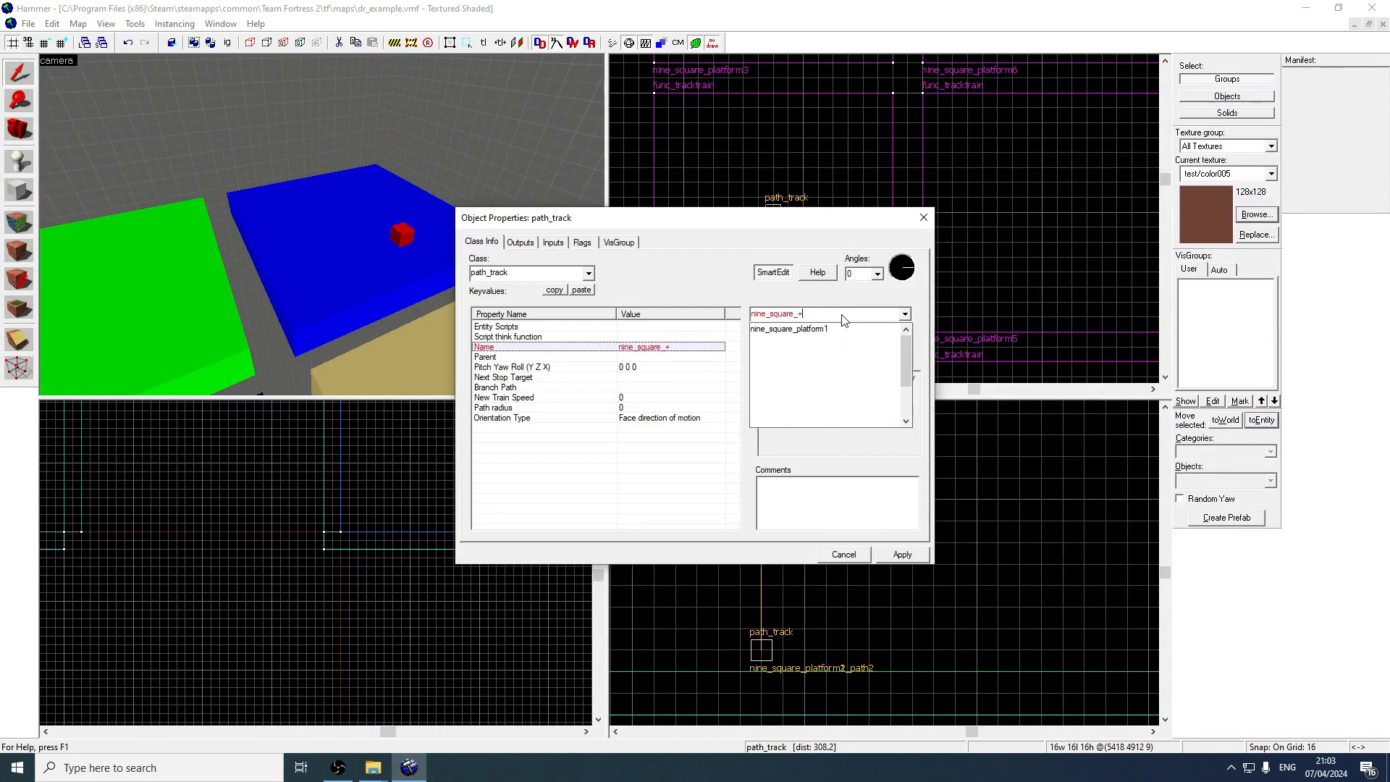
type("tform3_path1")
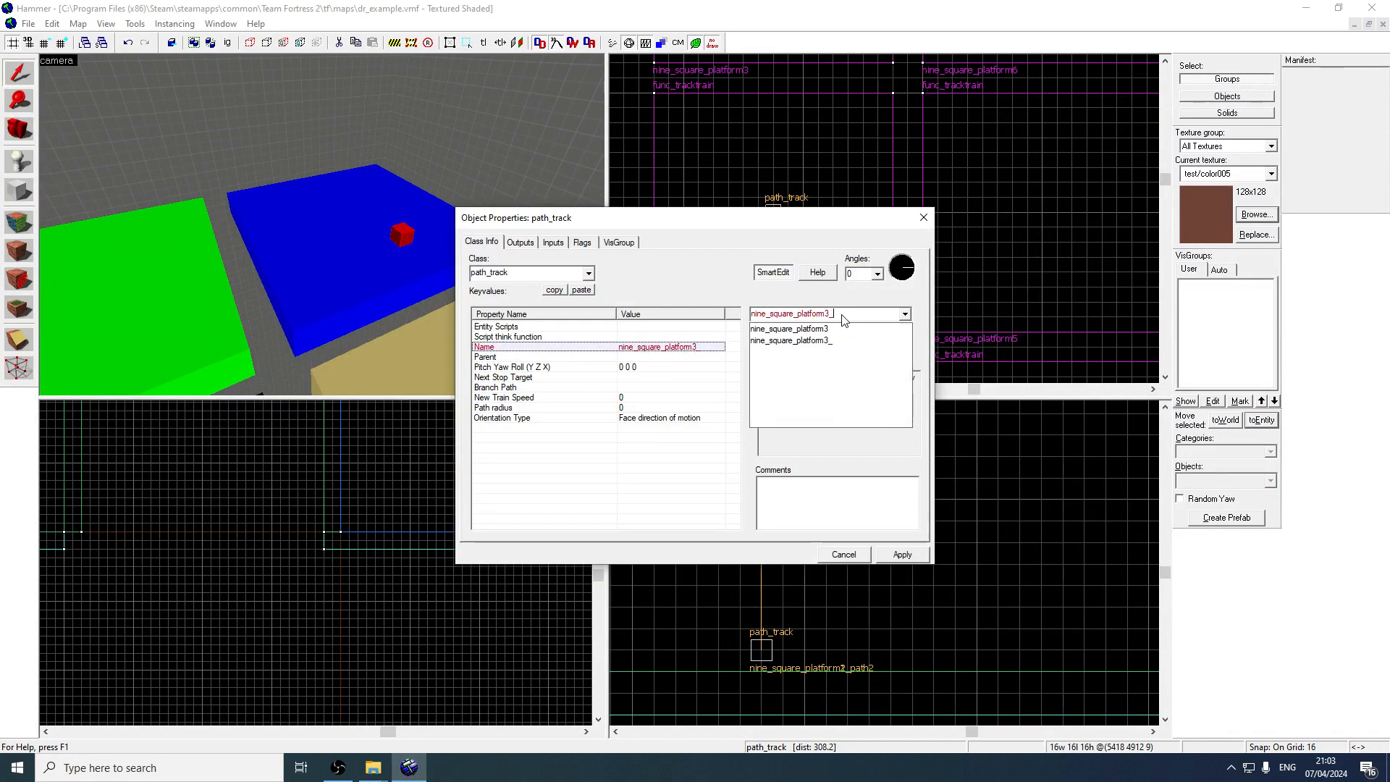
key("Return")
left_click(922, 221)
Centre nine_square_platform3_path1 on the blue platform in the top view at 5344 4896
key("Up")
key("Up")
key("Up")
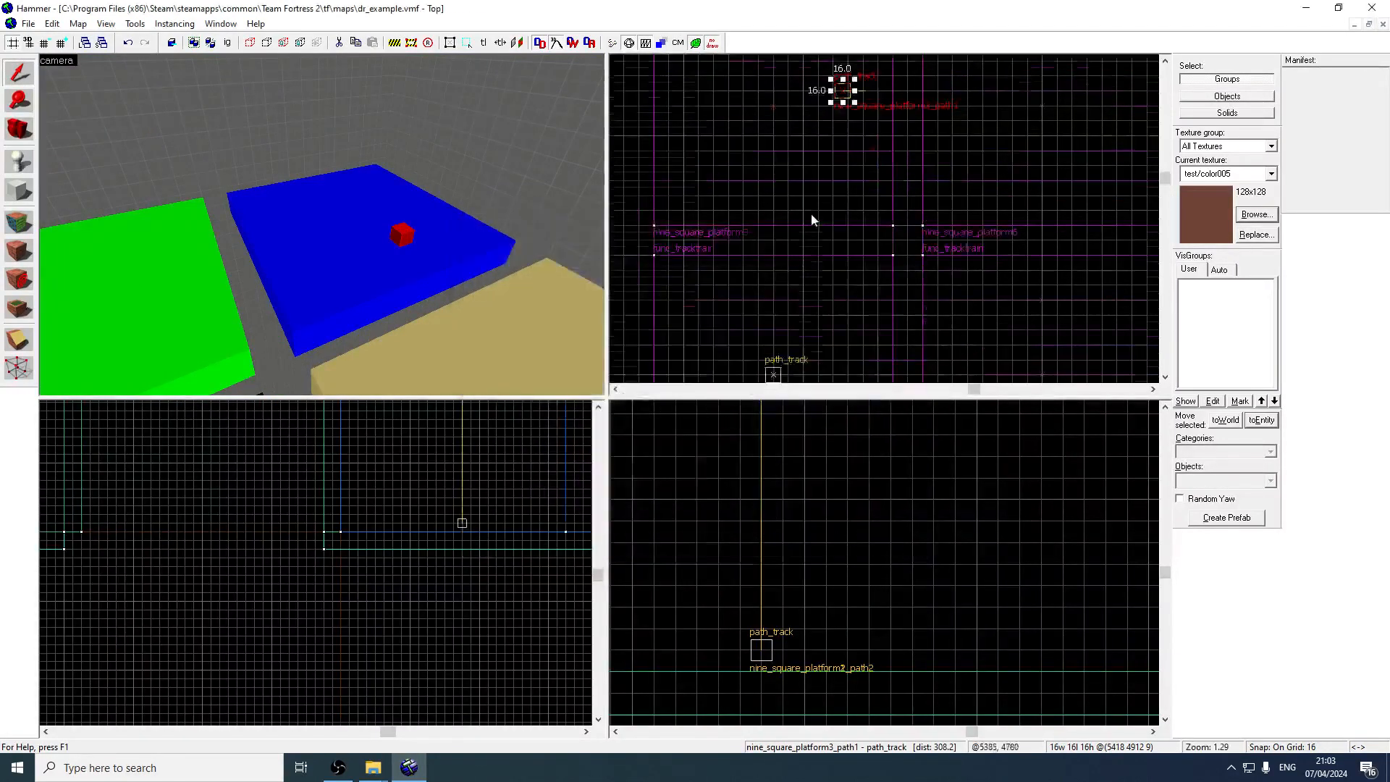
left_click_drag(845, 174, 775, 188)
Lower nine_square_platform3_path1 in the side view to the level of the other platforms' first path_tracks
scroll(808, 545, "down", 5)
key("Up")
key("Up")
key("Up")
key("Up")
key("Up")
key("Up")
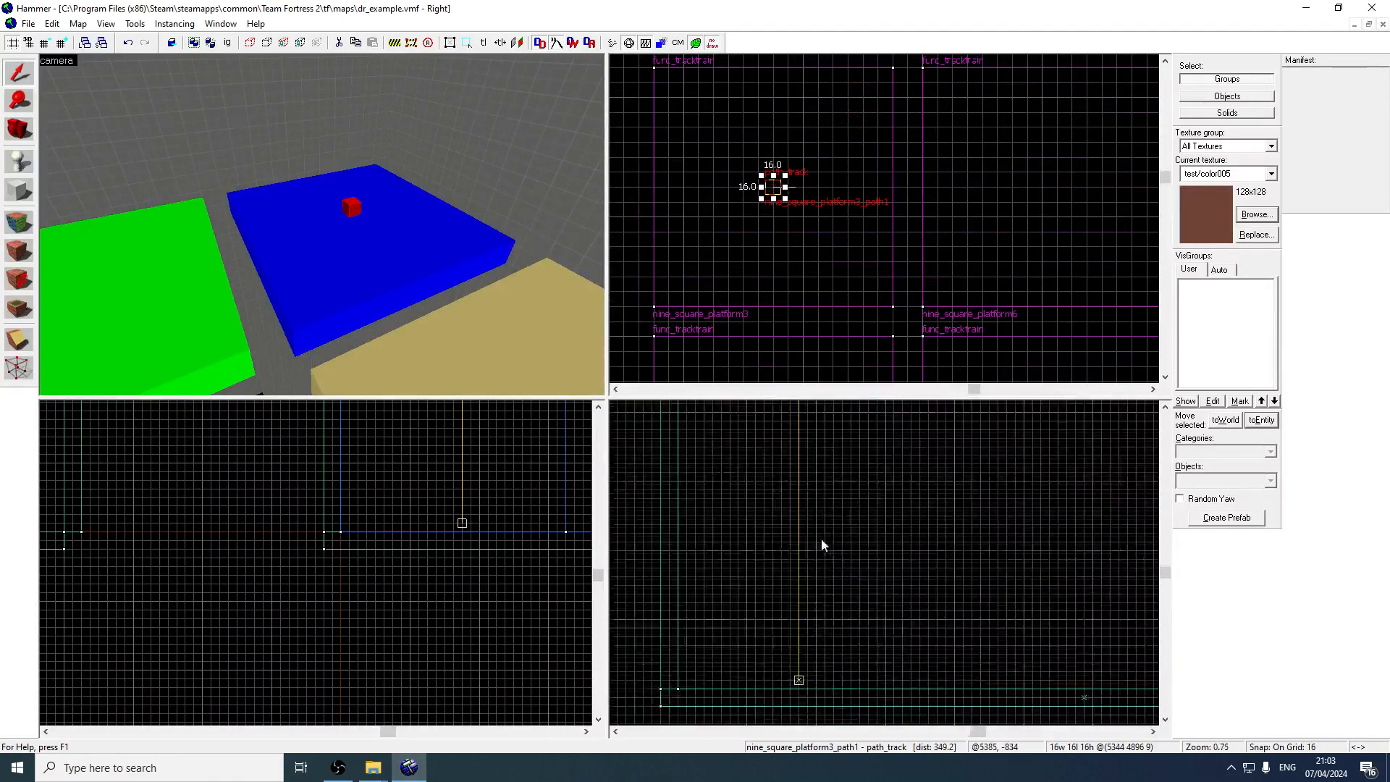
scroll(818, 546, "up", 6)
mouse_move(783, 532)
left_mouse_down()
mouse_move(792, 581)
mouse_move(793, 496)
mouse_move(801, 601)
mouse_move(793, 559)
left_mouse_up()
Copy nine_square_platform3_path1 straight down to height -1008 above the bottom floor and save the map
scroll(802, 514, "down", 4)
key("Down")
key("Down")
key("Down")
key("Down")
key("Down")
key("Down")
key("Down")
left_click(30, 25)
left_click(52, 93)
Place a new path_track on the brown platform
key("z")
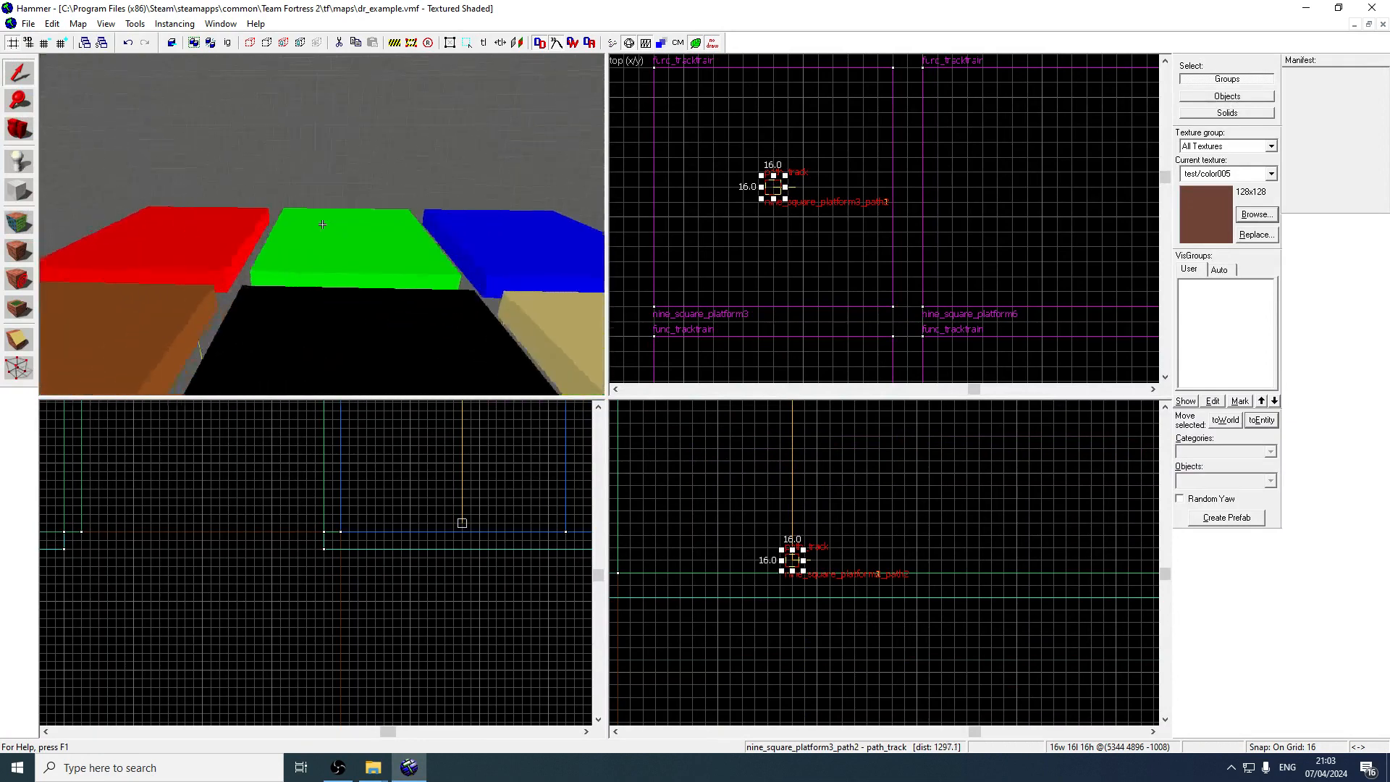
key("z")
key("shift+e")
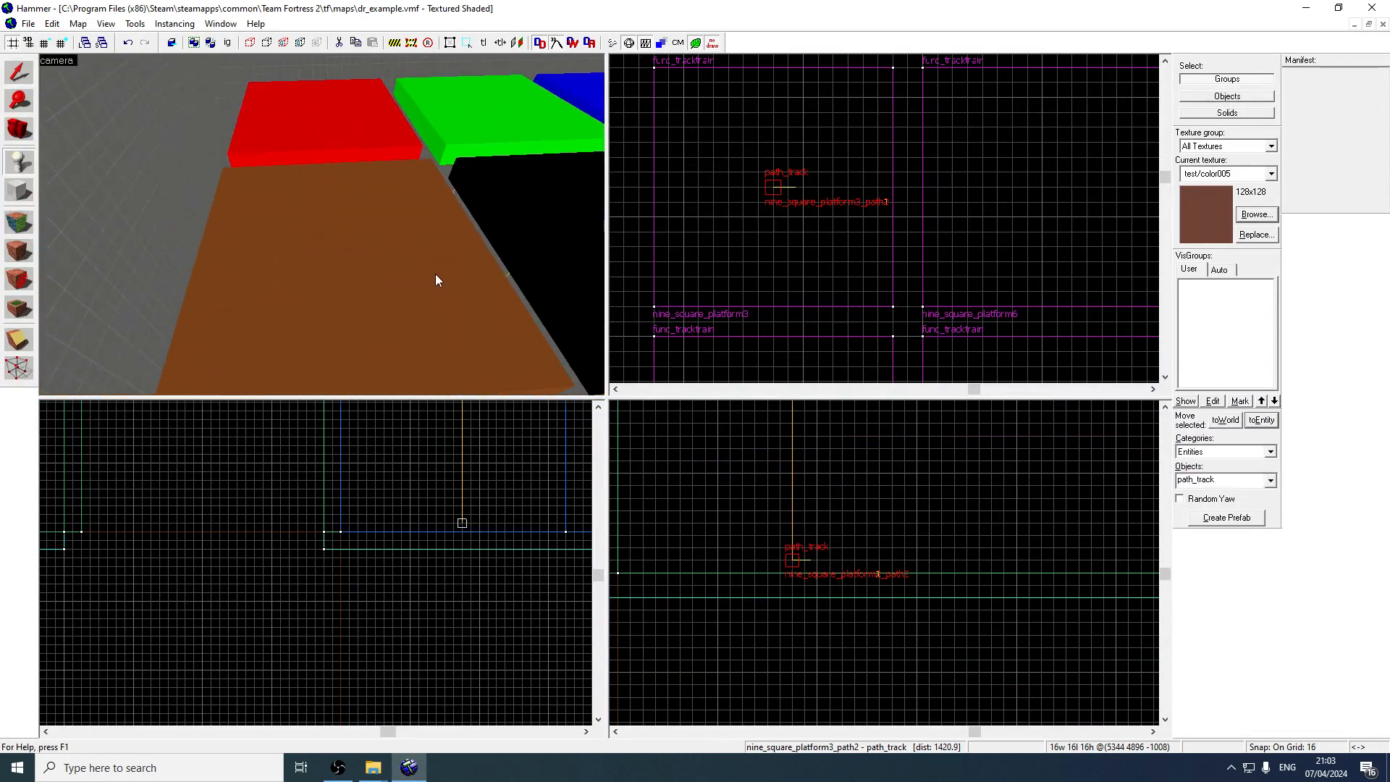
left_click(344, 275)
left_click(15, 85)
Name the brown platform's path_track nine_square_platform4_path1 and check its flags
double_click(355, 267)
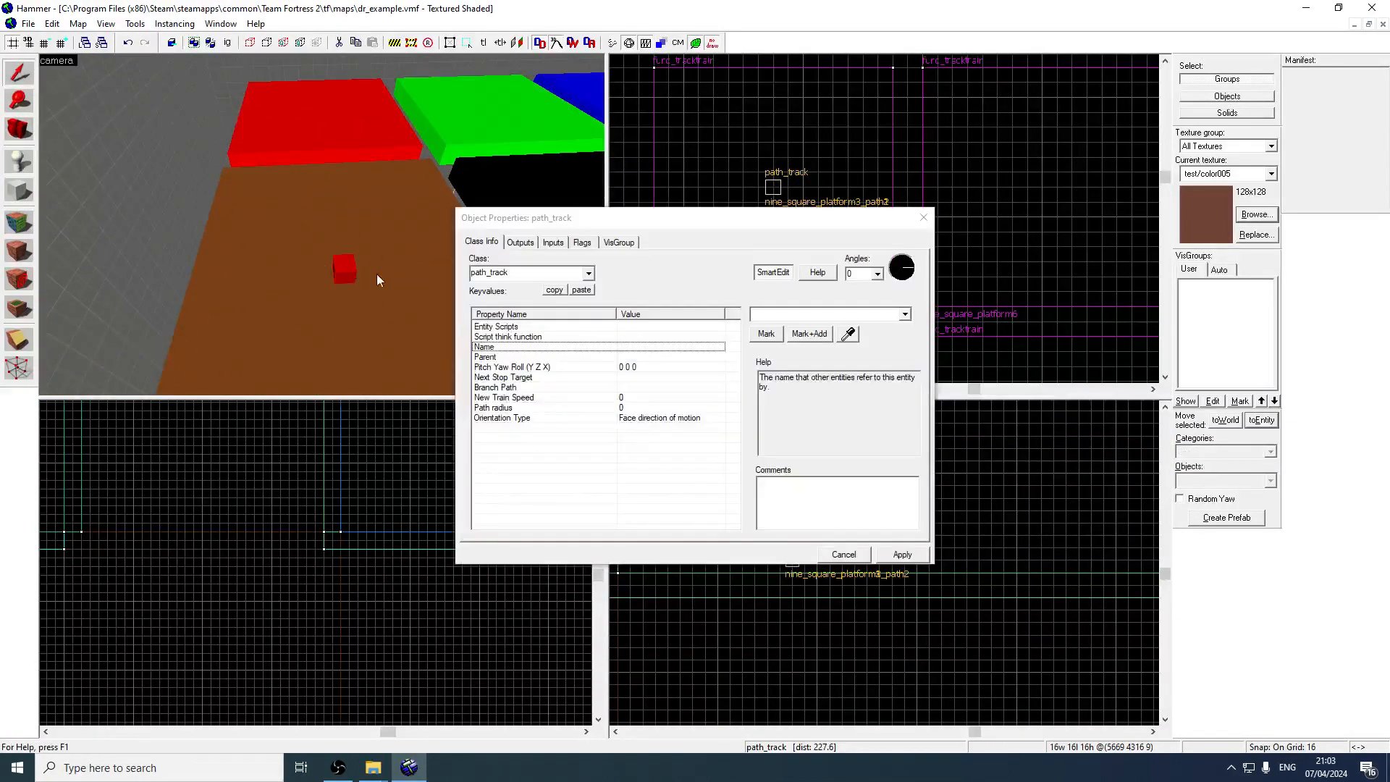
type("nine_square_platform")
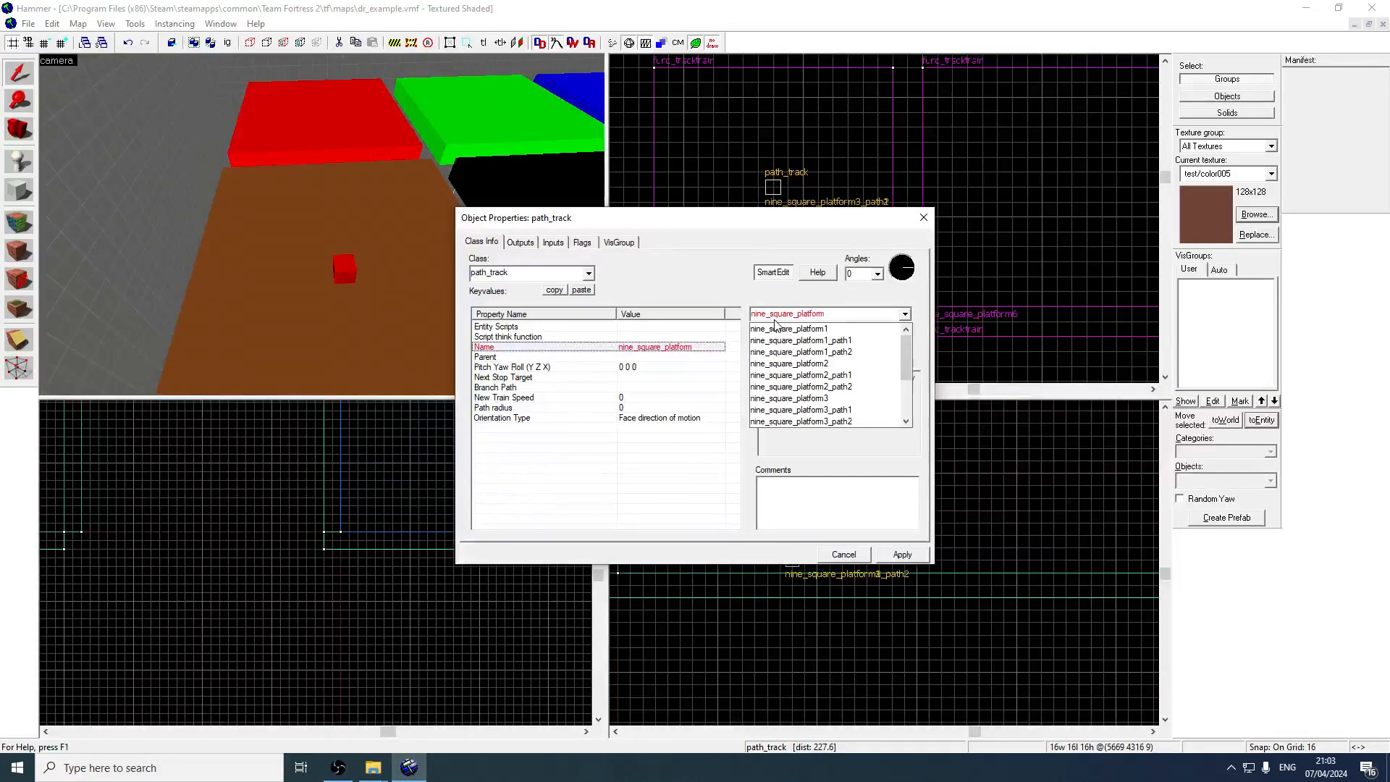
type("4_pa")
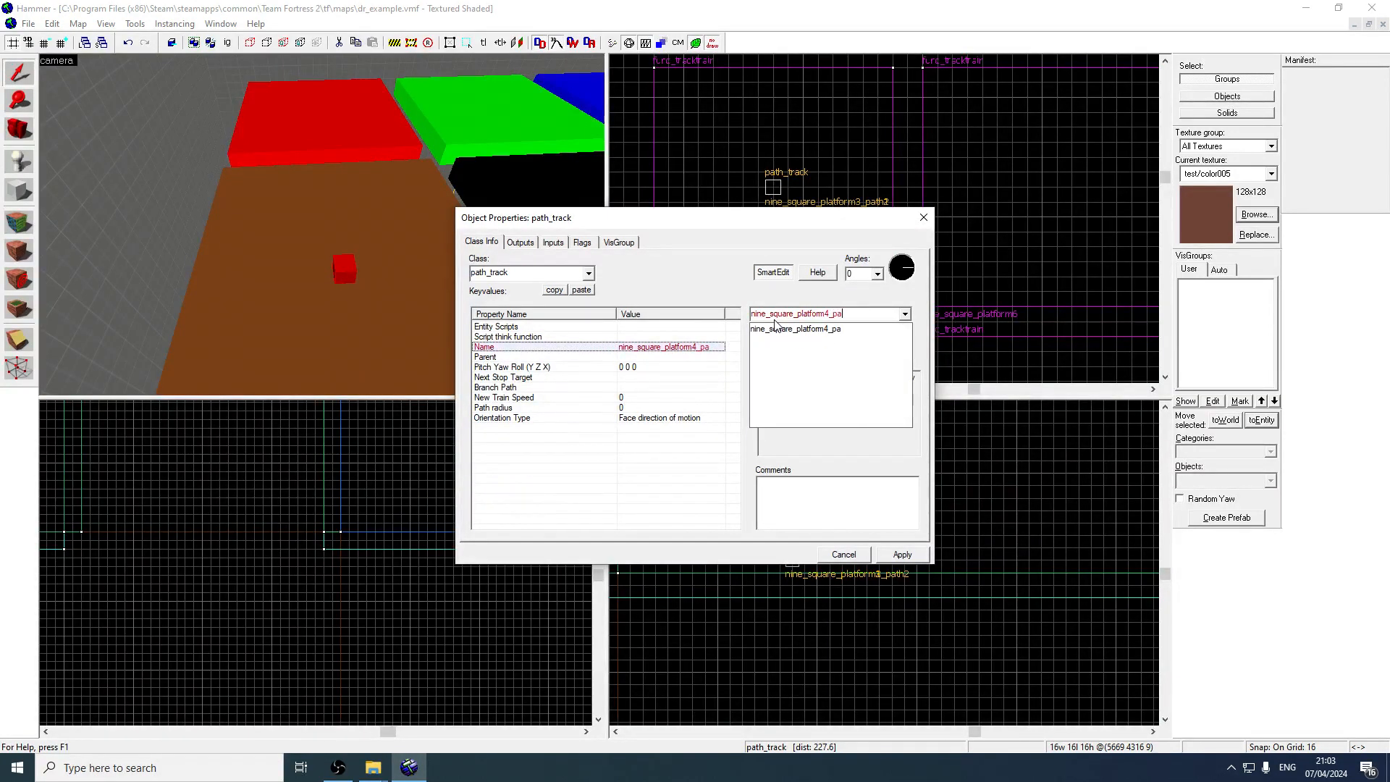
type("th1")
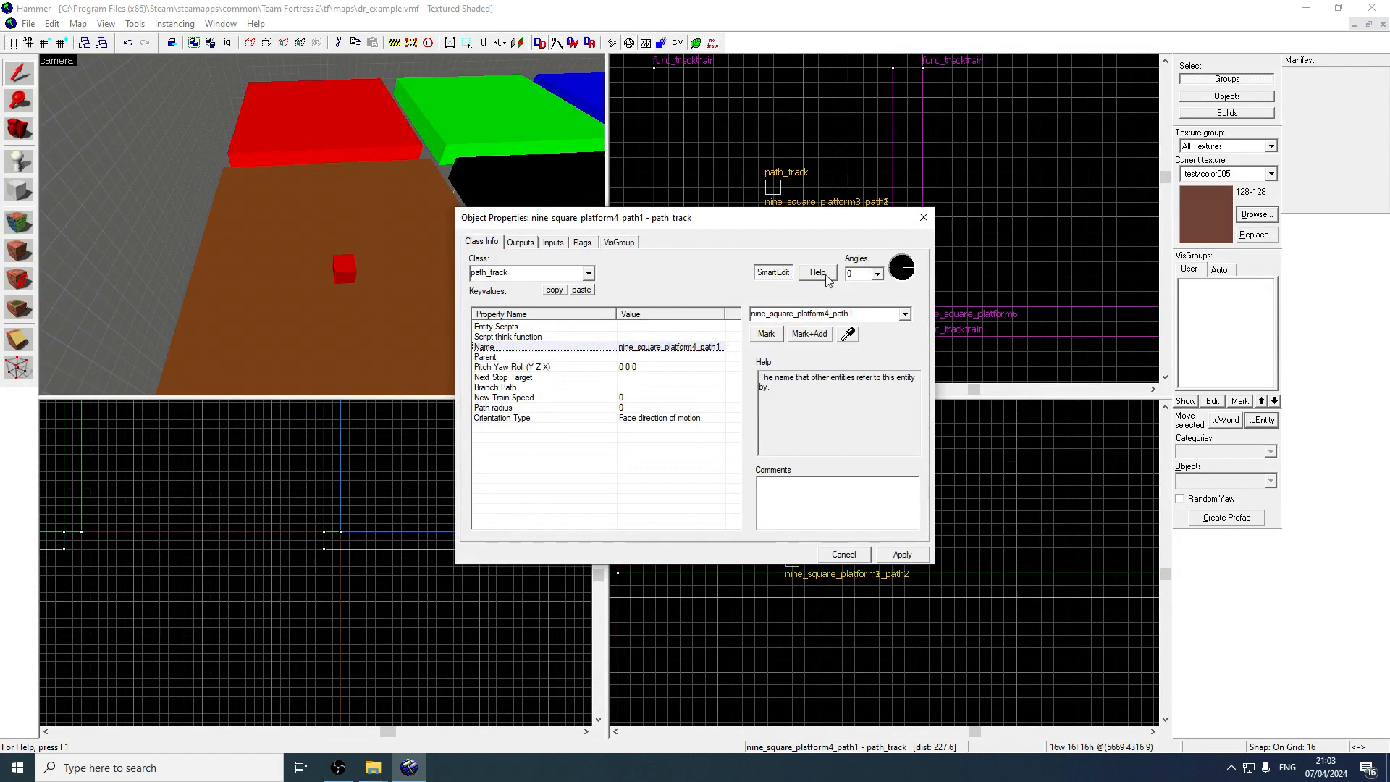
left_click(582, 241)
left_click(485, 246)
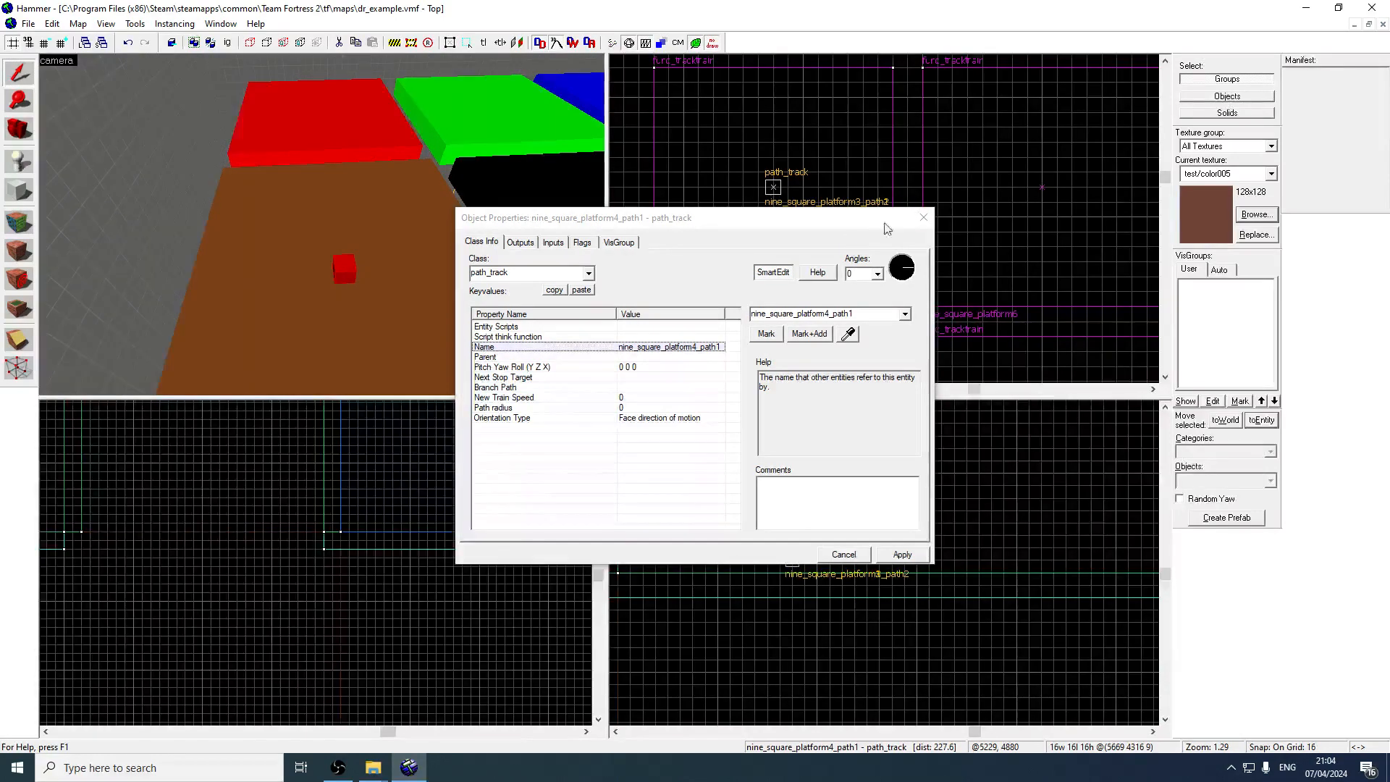
left_click(923, 217)
scroll(795, 558, "down", 4)
scroll(802, 548, "up", 4)
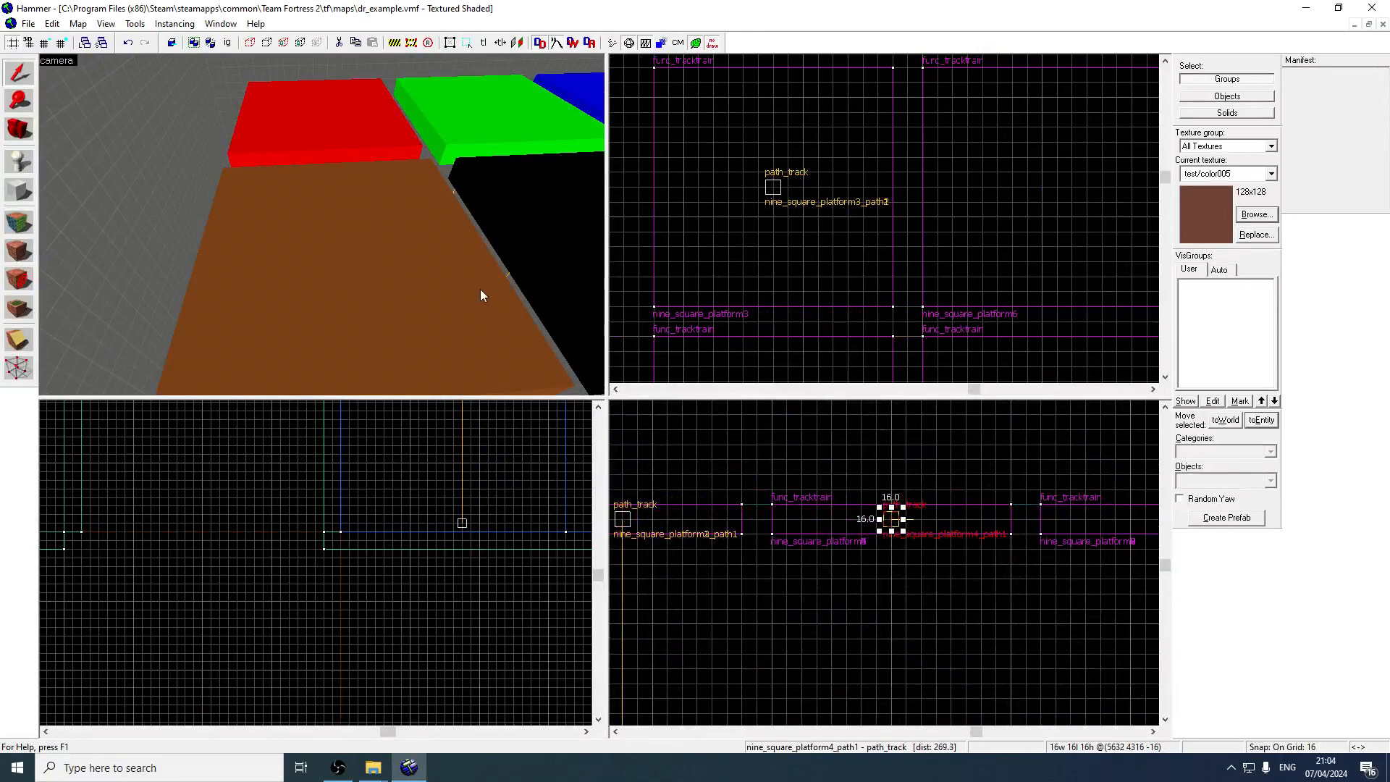
Copy nine_square_platform4_path1 straight down to height -1008 above the bottom floor and save the map
key("z")
key("z")
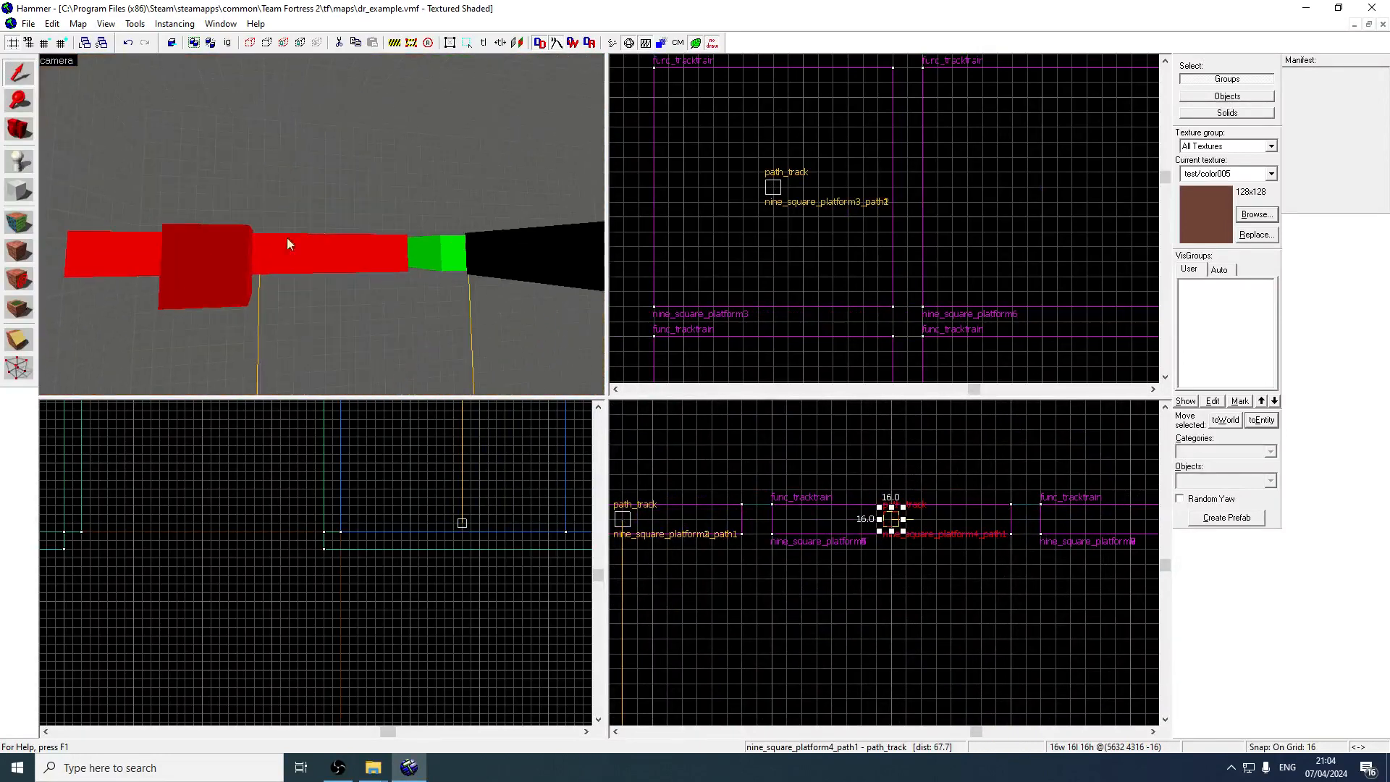
key("alt+Return")
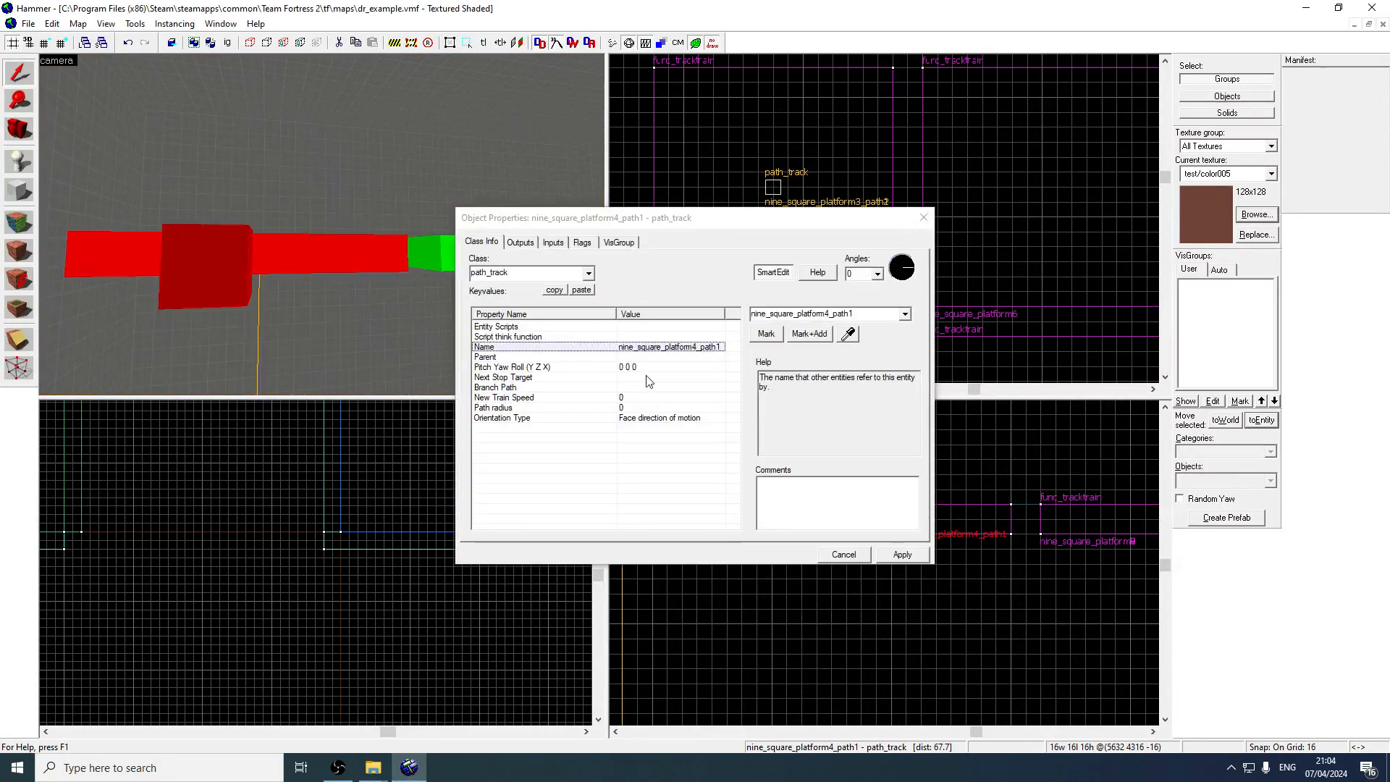
left_click(923, 217)
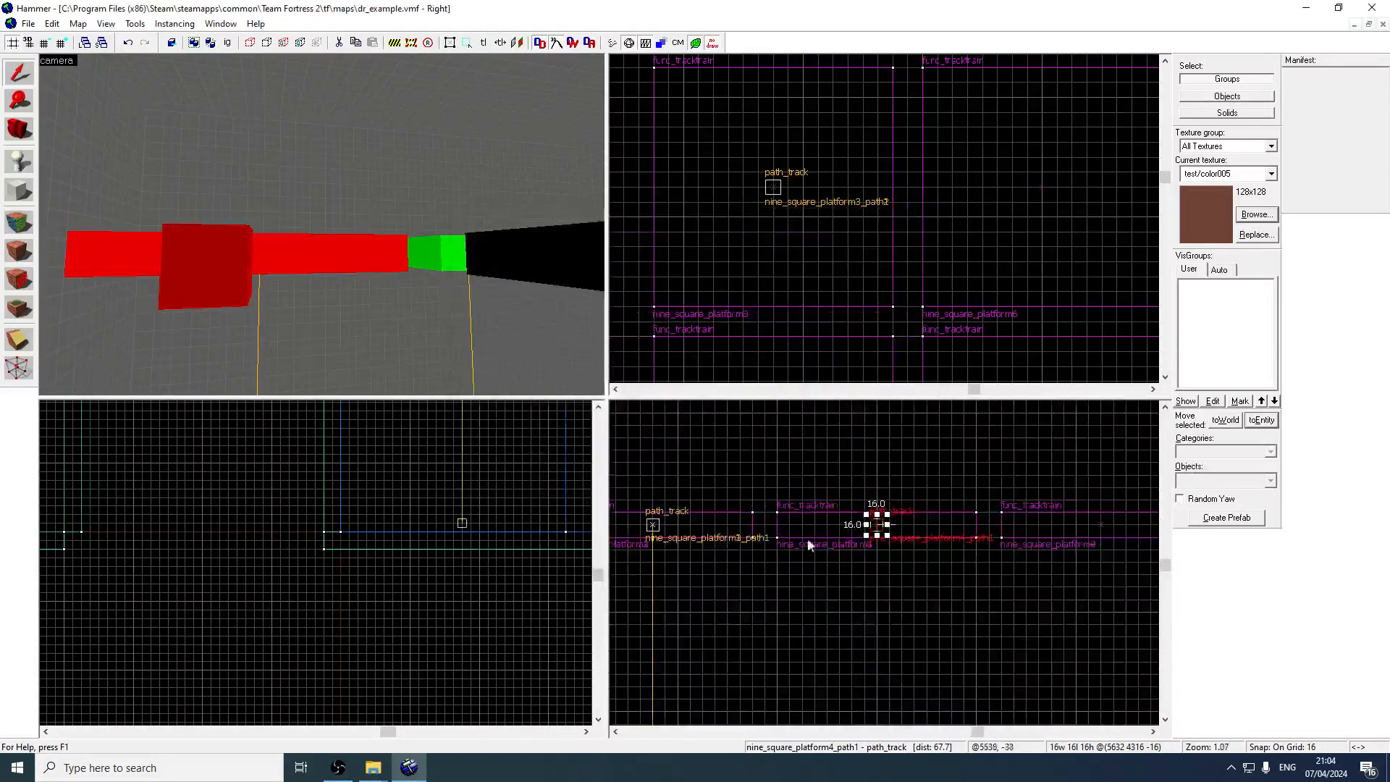
left_click_drag(877, 527, 876, 568)
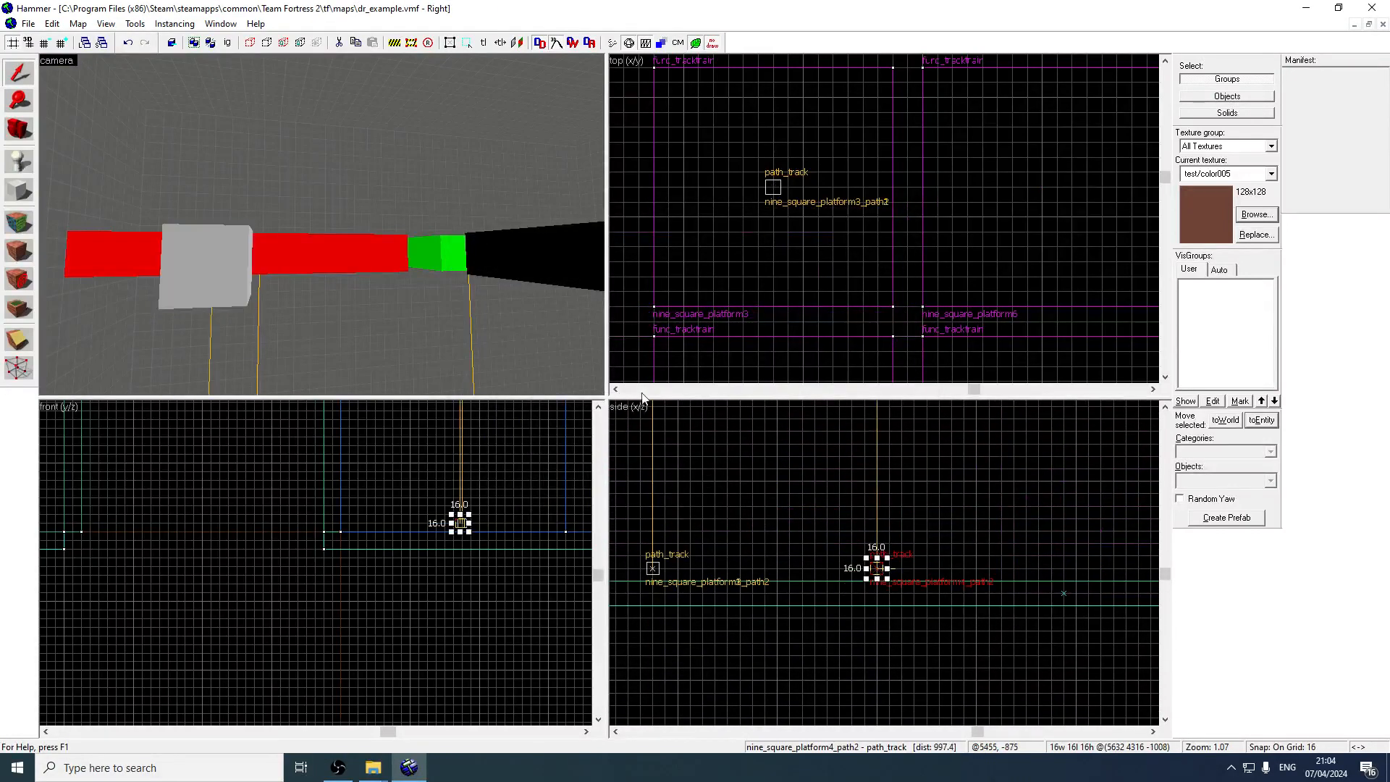
left_click(29, 27)
left_click(63, 89)
Place a new path_track on the black platform
key("z")
key("s")
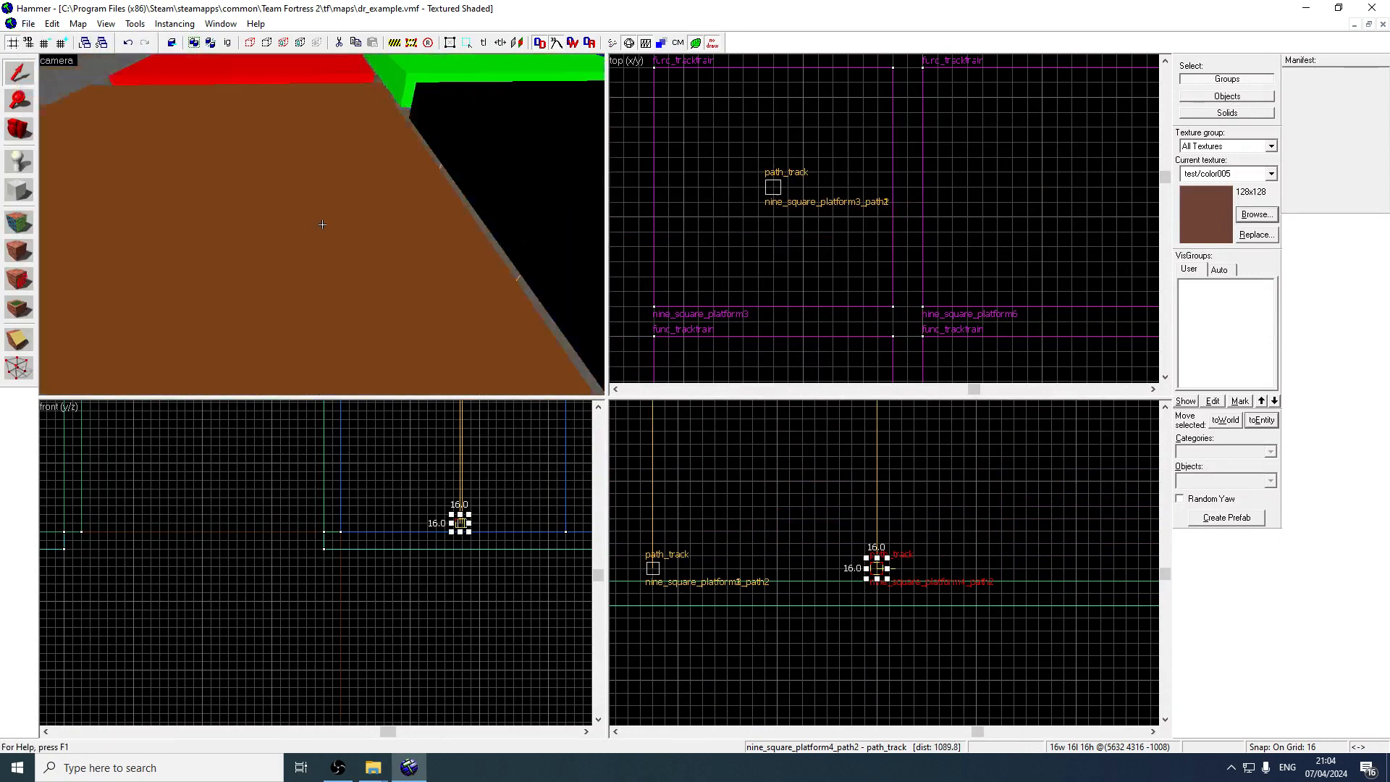
key("z")
left_click(19, 160)
left_click(425, 178)
left_click(20, 72)
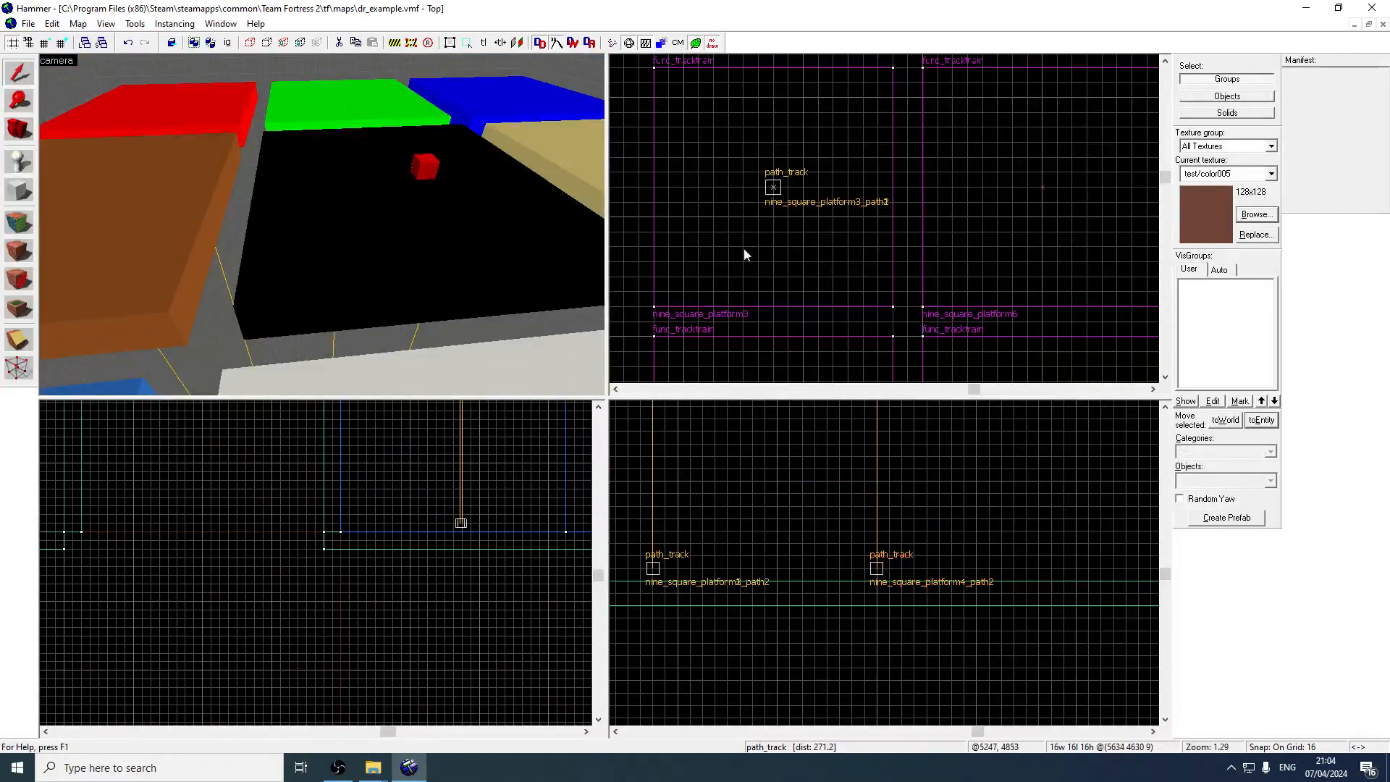
Move the black platform's path_track to 5632 4608 in the top view, in line with nine_square_platform2's path_tracks
scroll(860, 236, "down", 2)
key("Right")
key("Down")
scroll(849, 292, "up", 1)
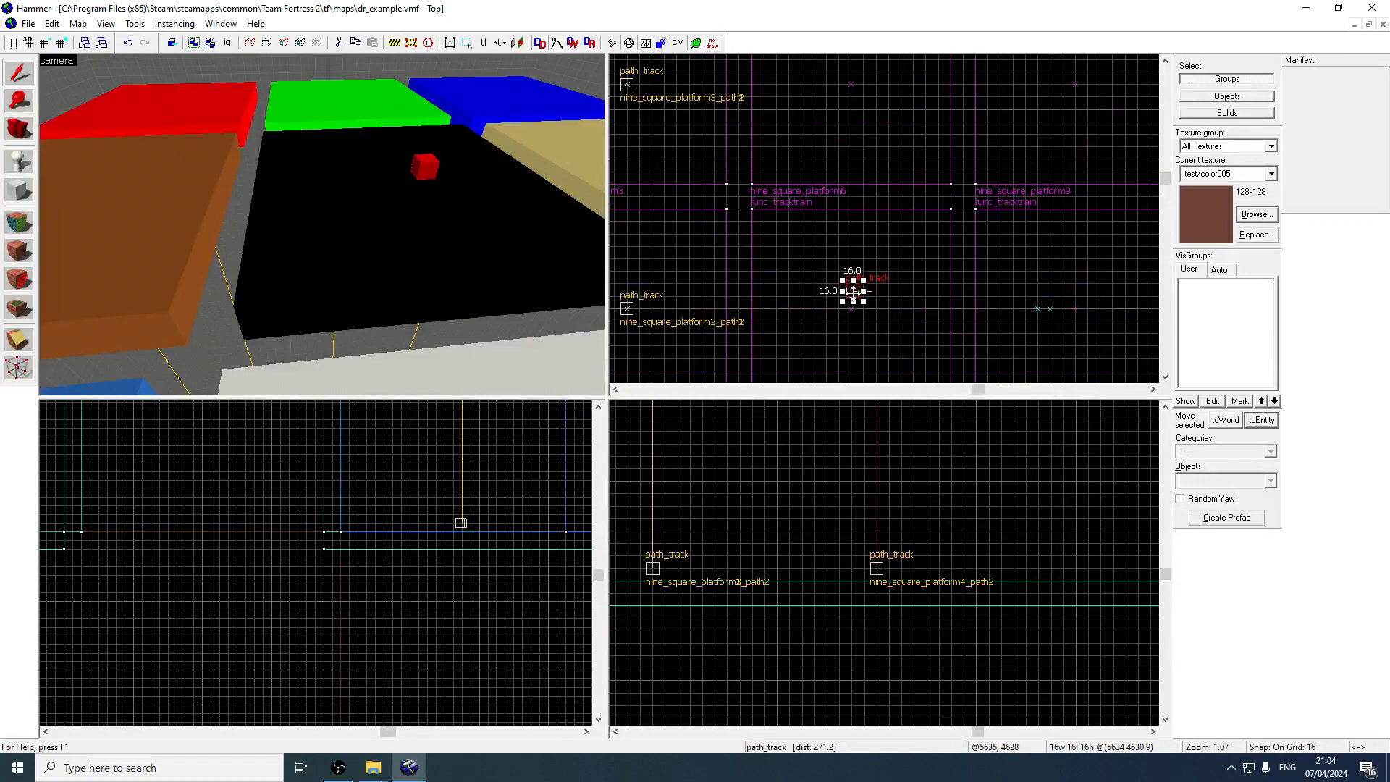
left_click_drag(853, 291, 851, 309)
Name the black platform's path_track nine_square_platform5_path1
double_click(407, 164)
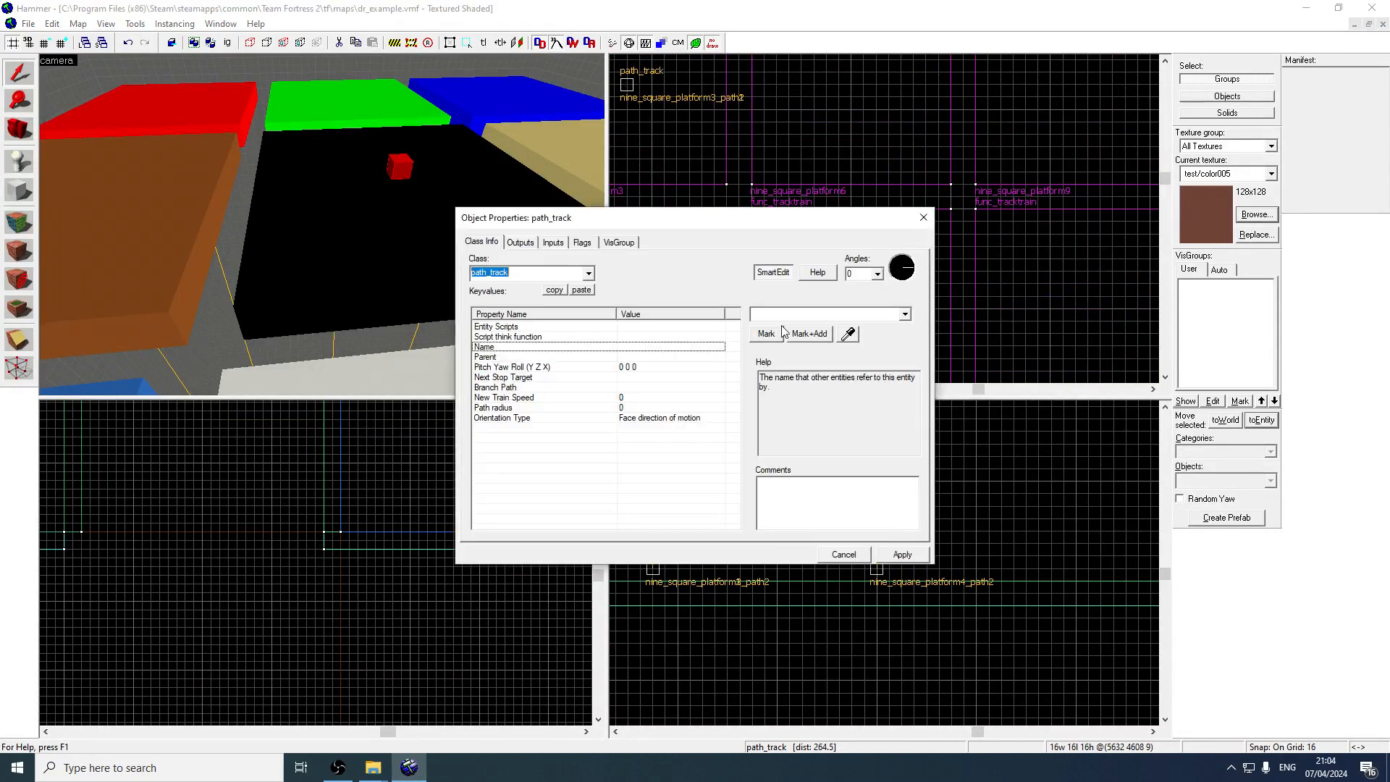
type("nin")
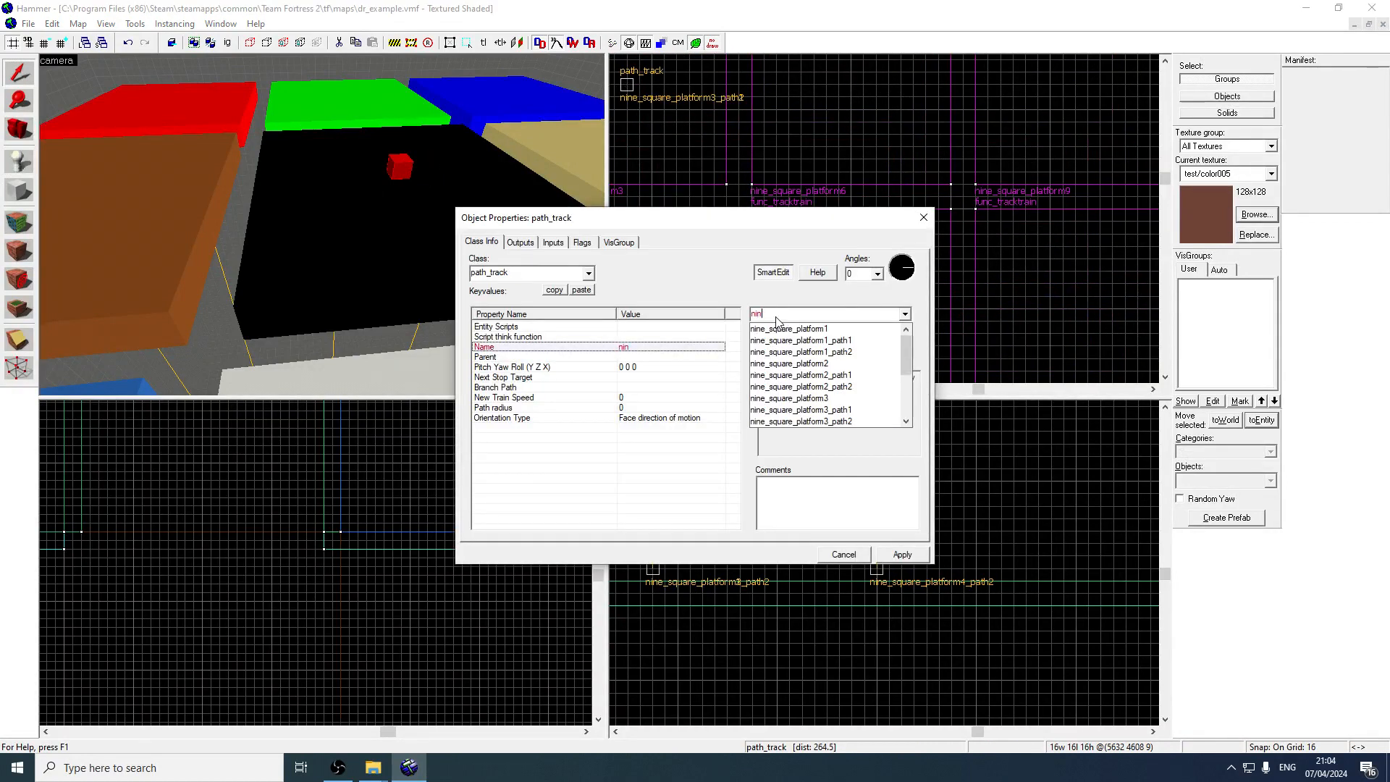
type("e_square_platform5_path1")
key("Return")
left_click(922, 220)
Copy nine_square_platform5_path1 straight down to the level of the other lower path_tracks and save the map
scroll(853, 525, "down", 6)
scroll(788, 502, "up", 5)
mouse_move(755, 493)
left_mouse_down()
mouse_move(792, 527)
mouse_move(750, 486)
mouse_move(754, 553)
left_mouse_up()
scroll(751, 486, "down", 2)
left_click(29, 25)
left_click(54, 87)
Place a new path_track on the beige platform and move it to 5632 4896 in the top view
key("d")
left_click(20, 162)
left_click(317, 167)
left_click(21, 73)
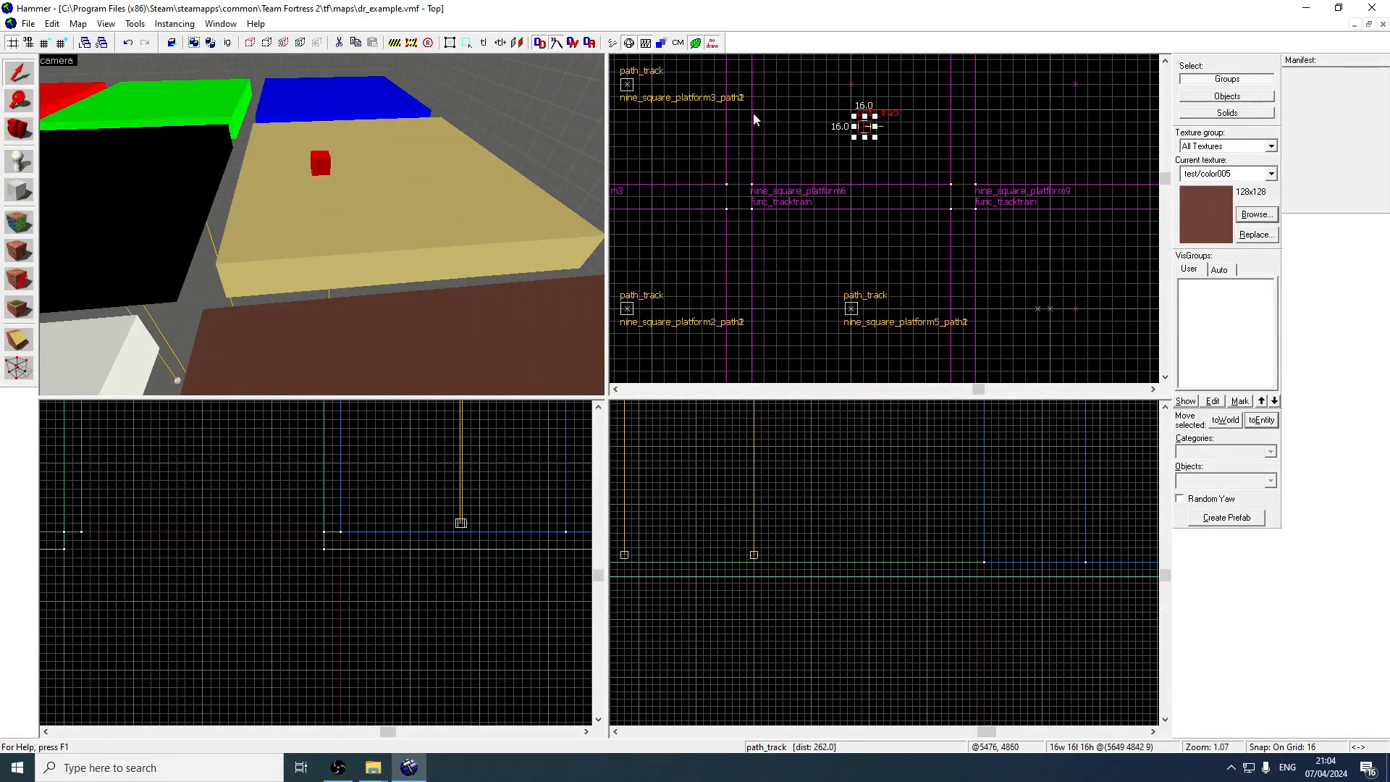
key("Up")
left_click_drag(864, 207, 851, 165)
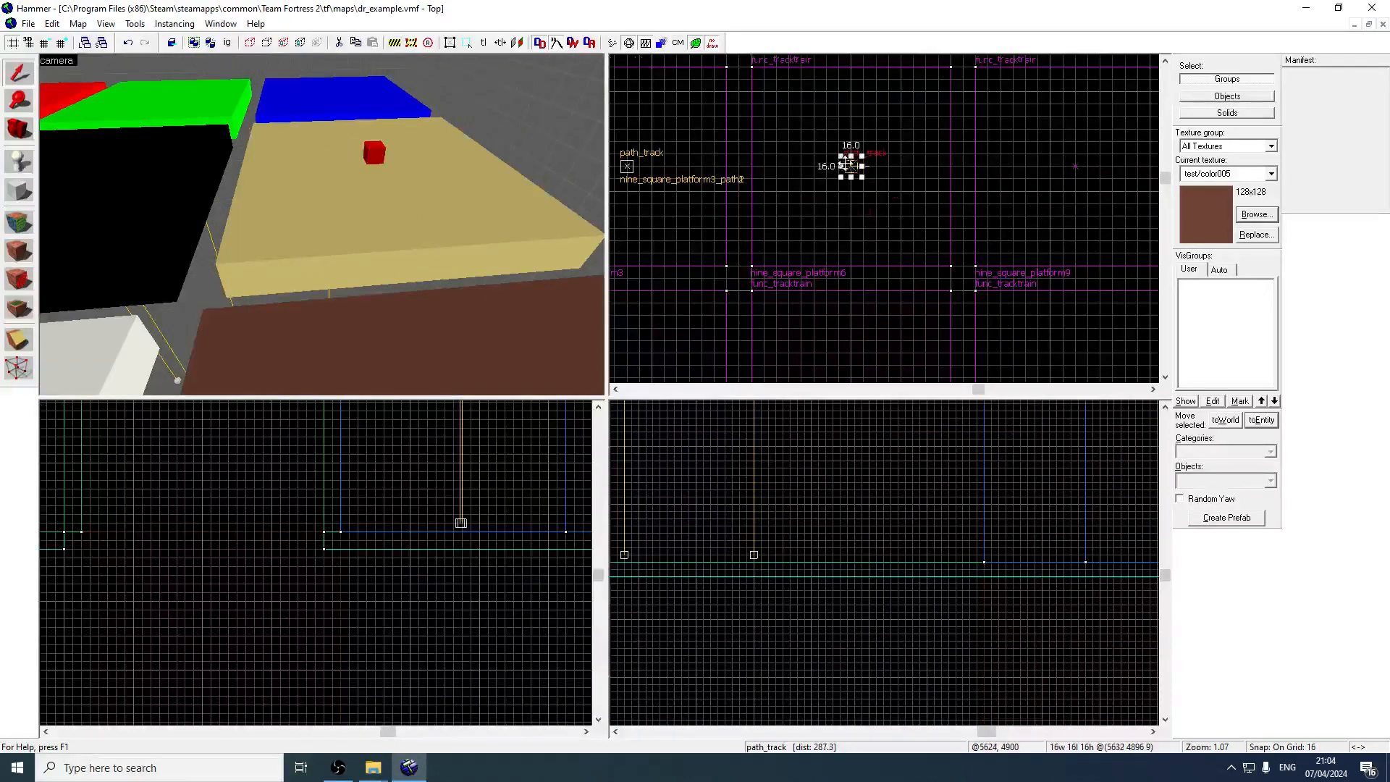
Name the beige platform's path_track nine_square_platform6_path1
double_click(371, 151)
left_click(779, 316)
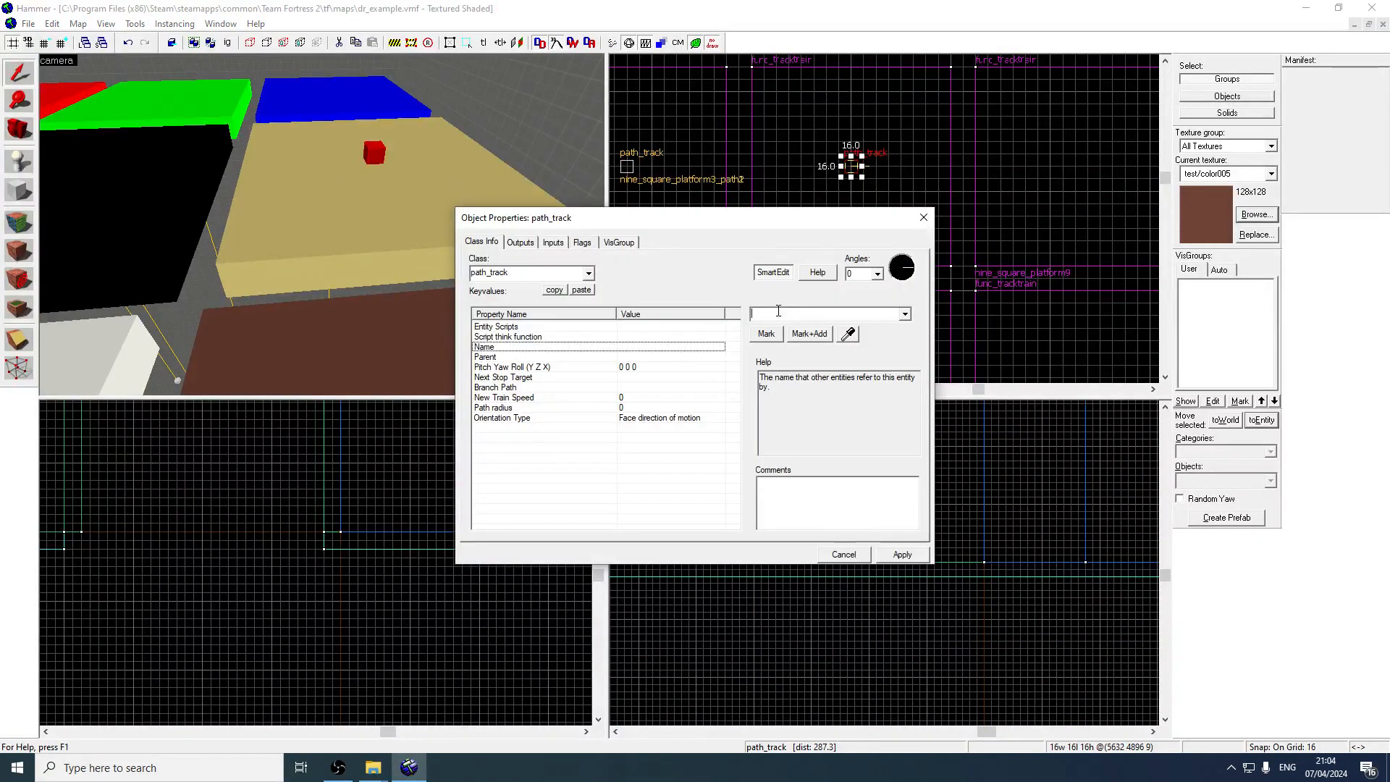
type("p")
key("BackSpace")
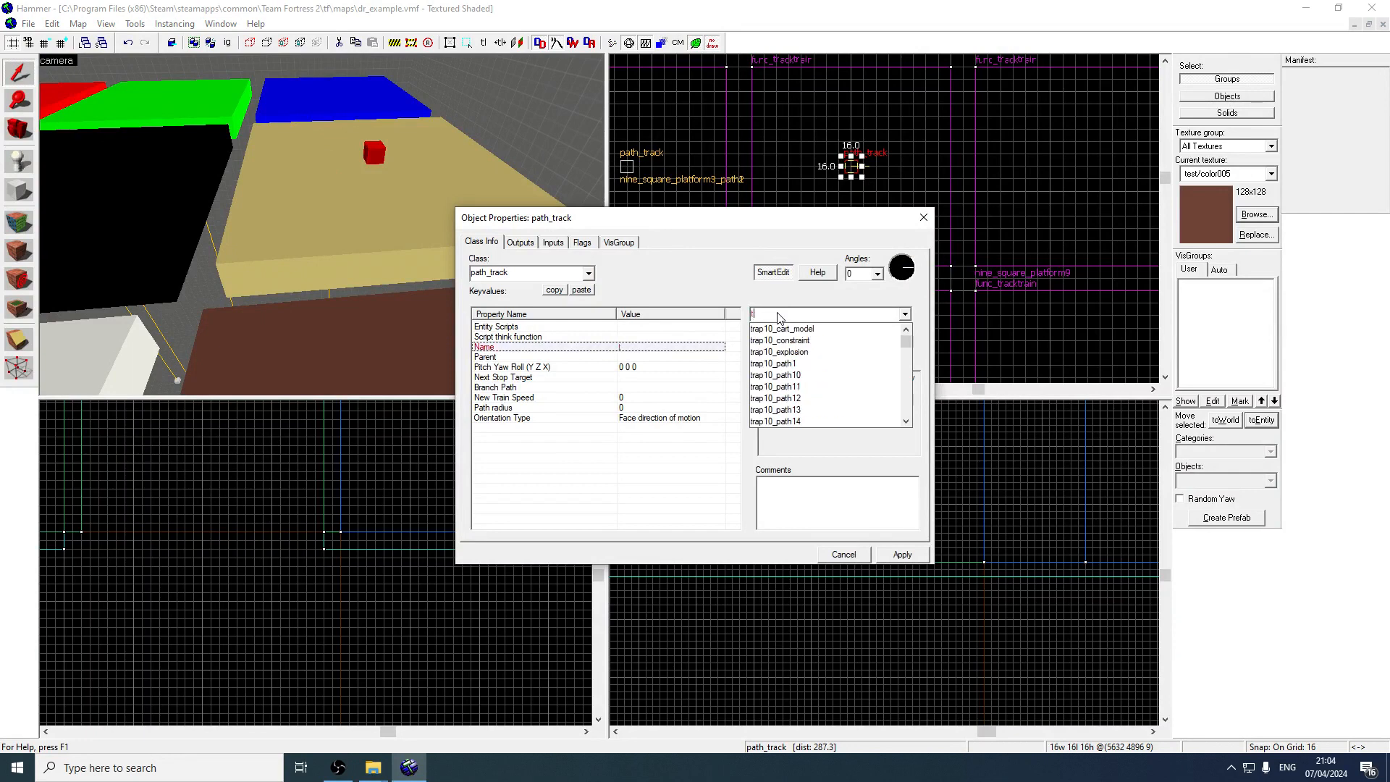
type("nine_square")
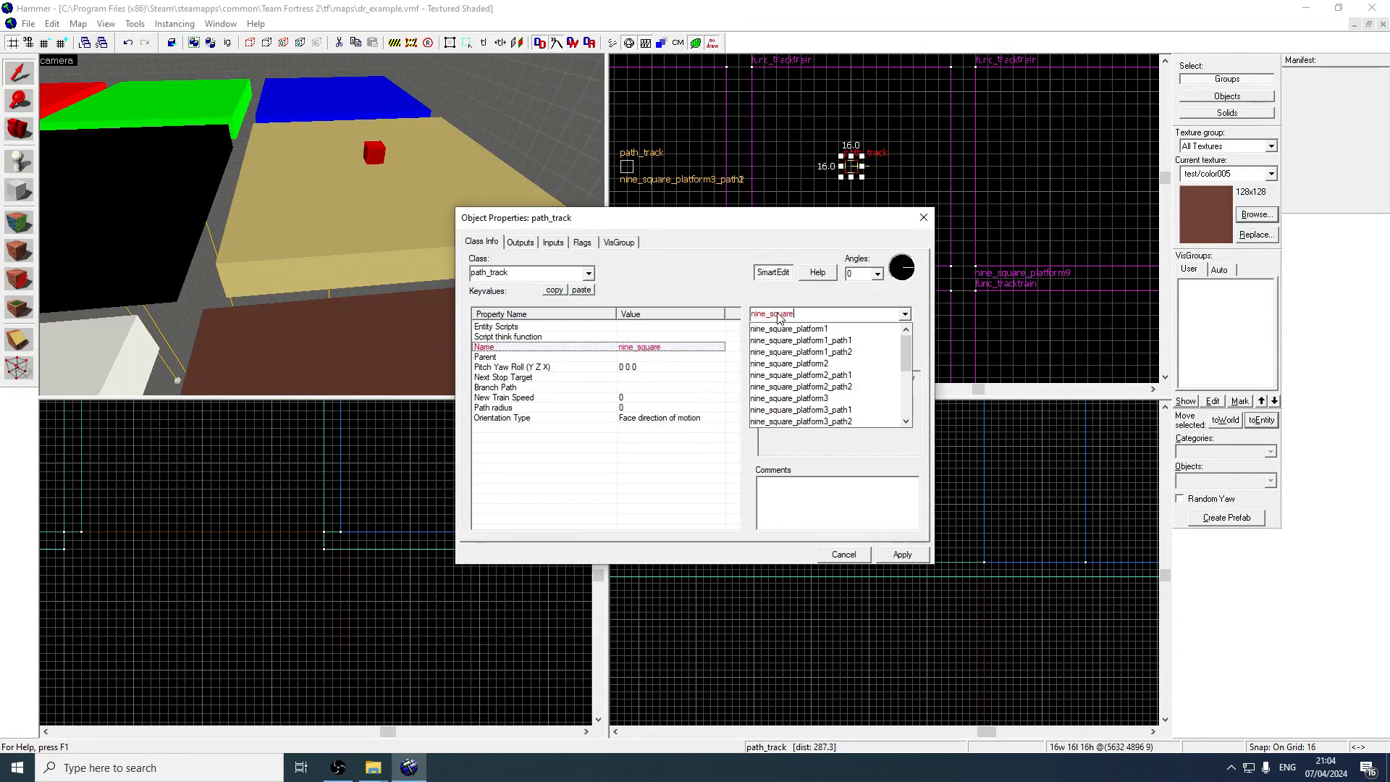
type("_platform6_path1")
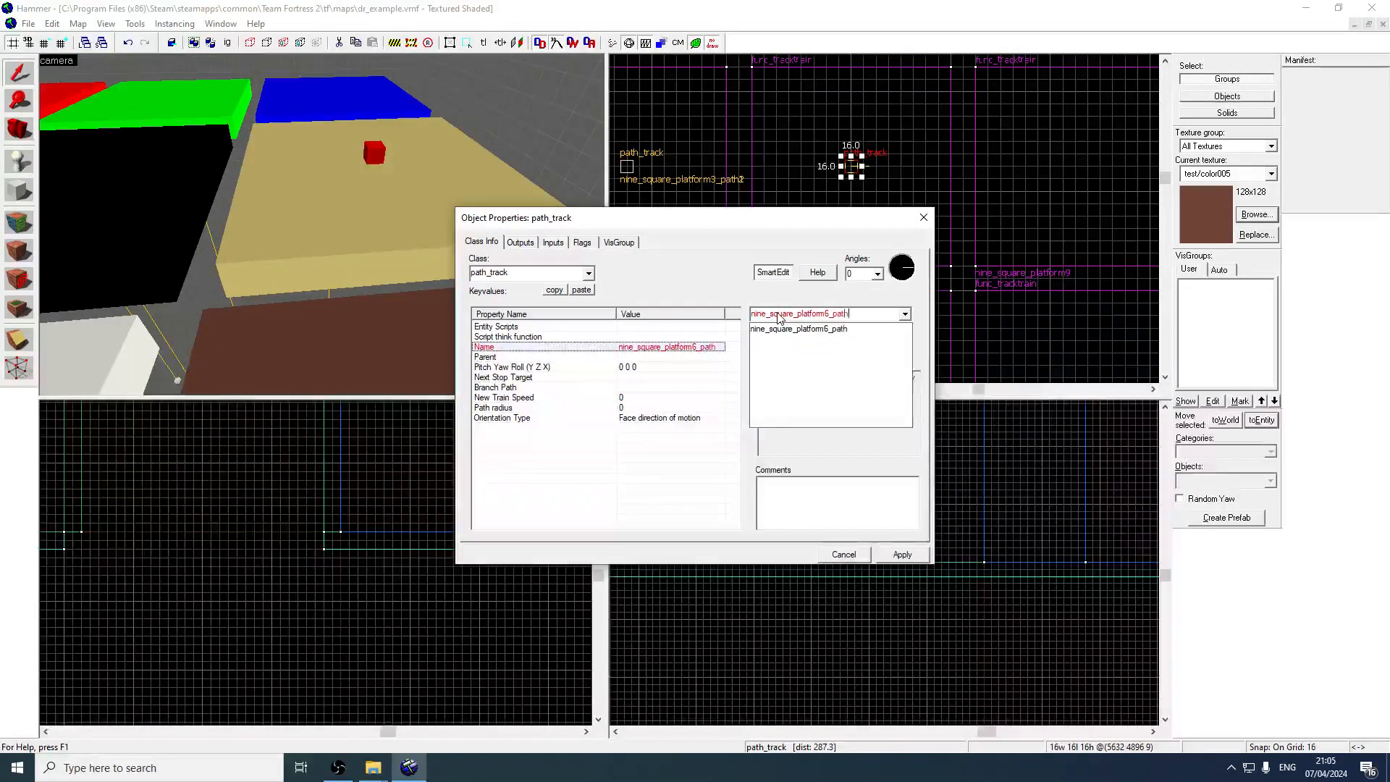
key("Return")
left_click(923, 217)
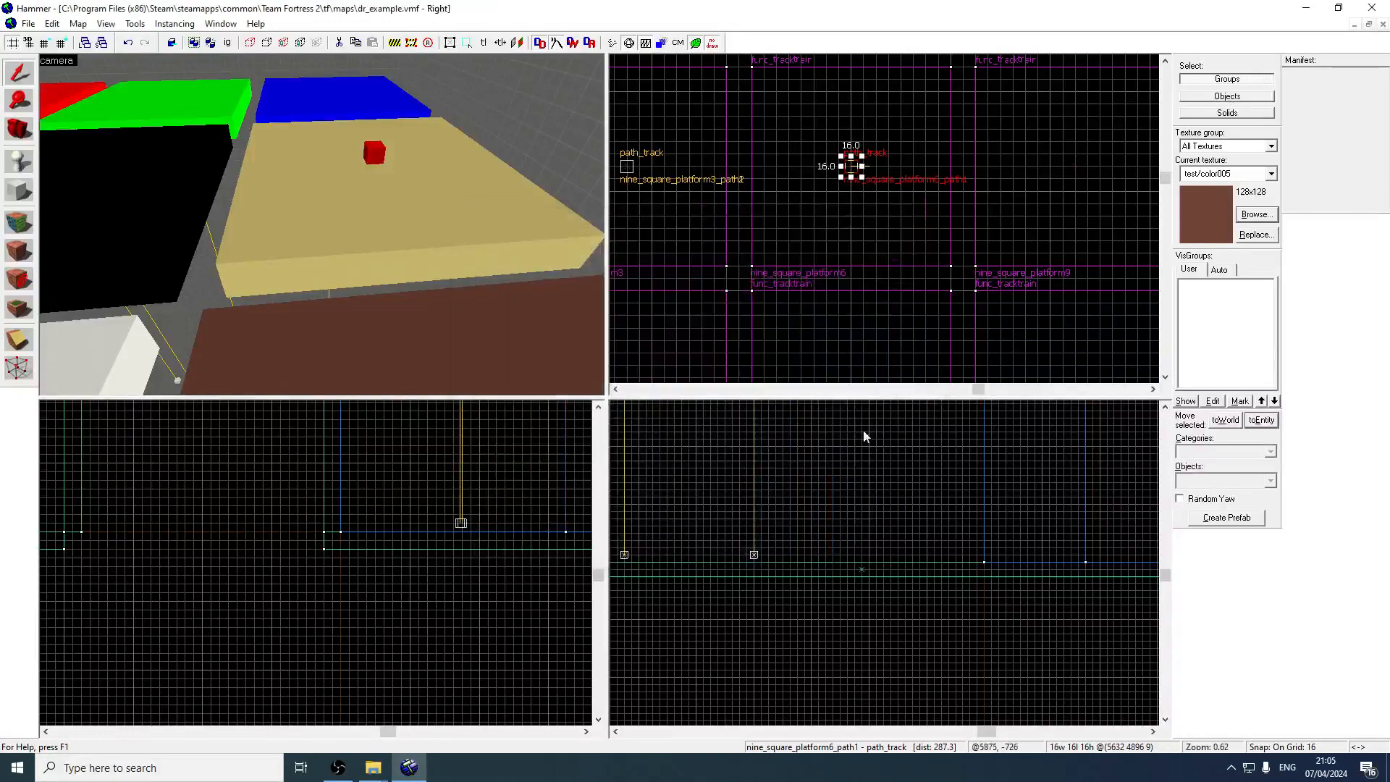
Copy nine_square_platform6_path1 straight down to height -1008 above the bottom floor
scroll(791, 492, "up", 5)
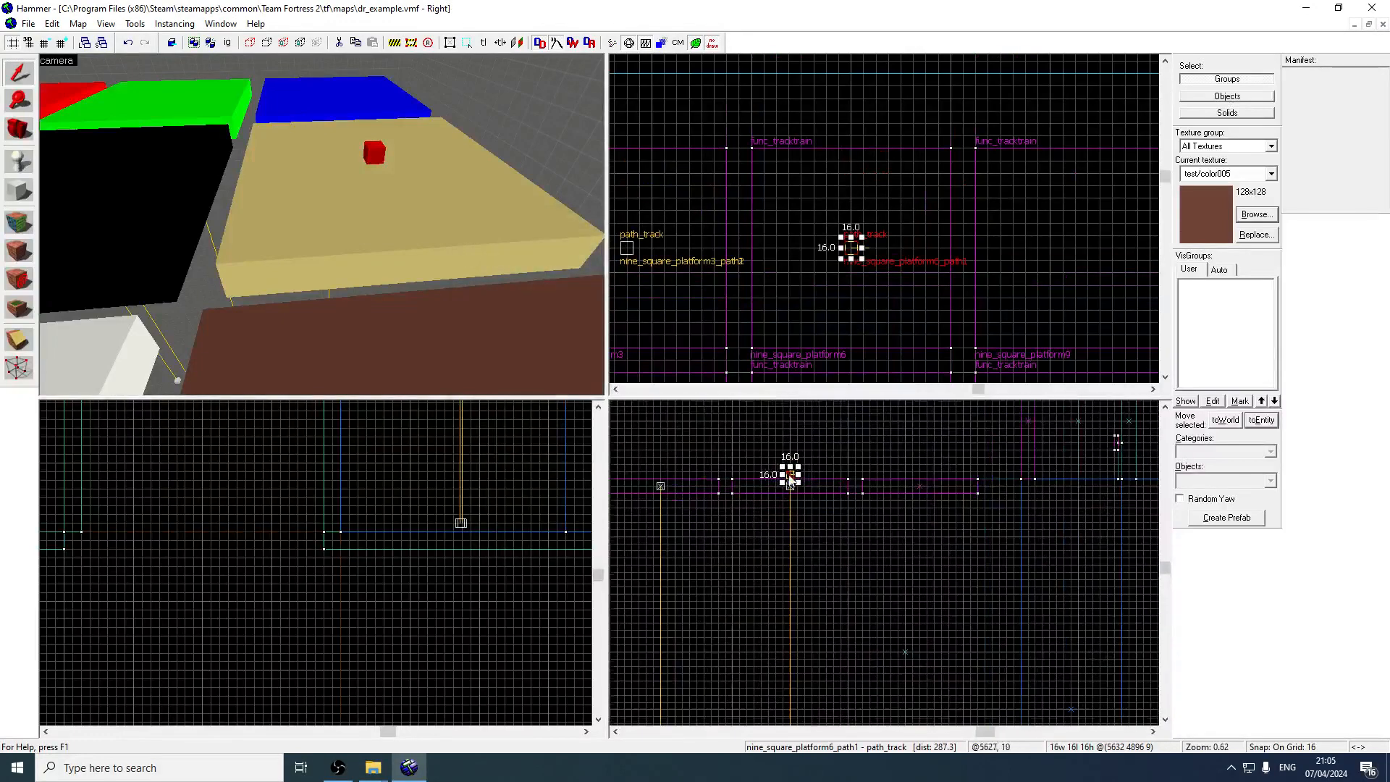
mouse_move(791, 493)
left_mouse_down("shift")
mouse_move(821, 513)
mouse_move(821, 600)
mouse_move(804, 538)
left_mouse_up("shift")
scroll(816, 511, "down", 3)
Place a new path_track on the light blue platform
key("z")
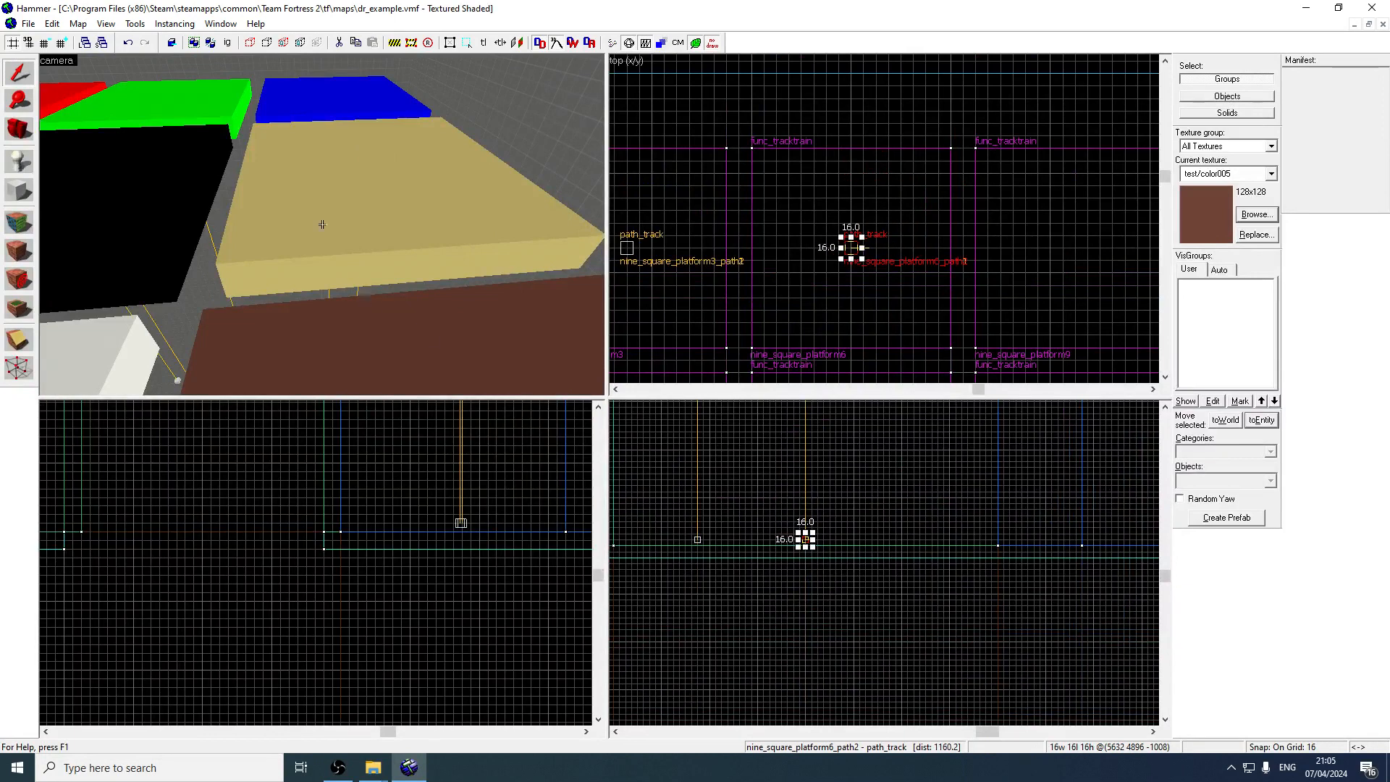
key("w")
key("s")
key("a")
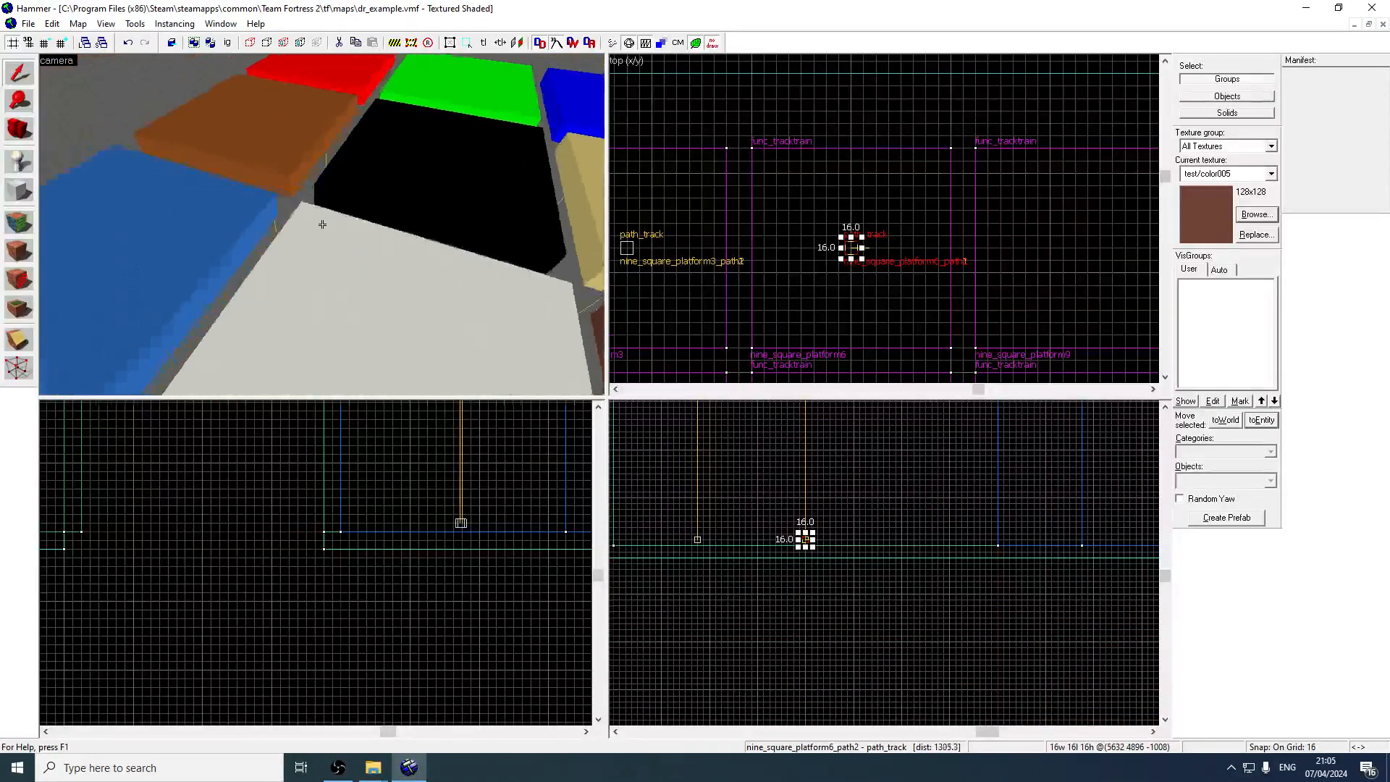
key("z")
left_click(17, 160)
left_click(21, 76)
Name the light blue platform's path_track nine_square_platform7_path1
double_click(262, 292)
type("nine_squar")
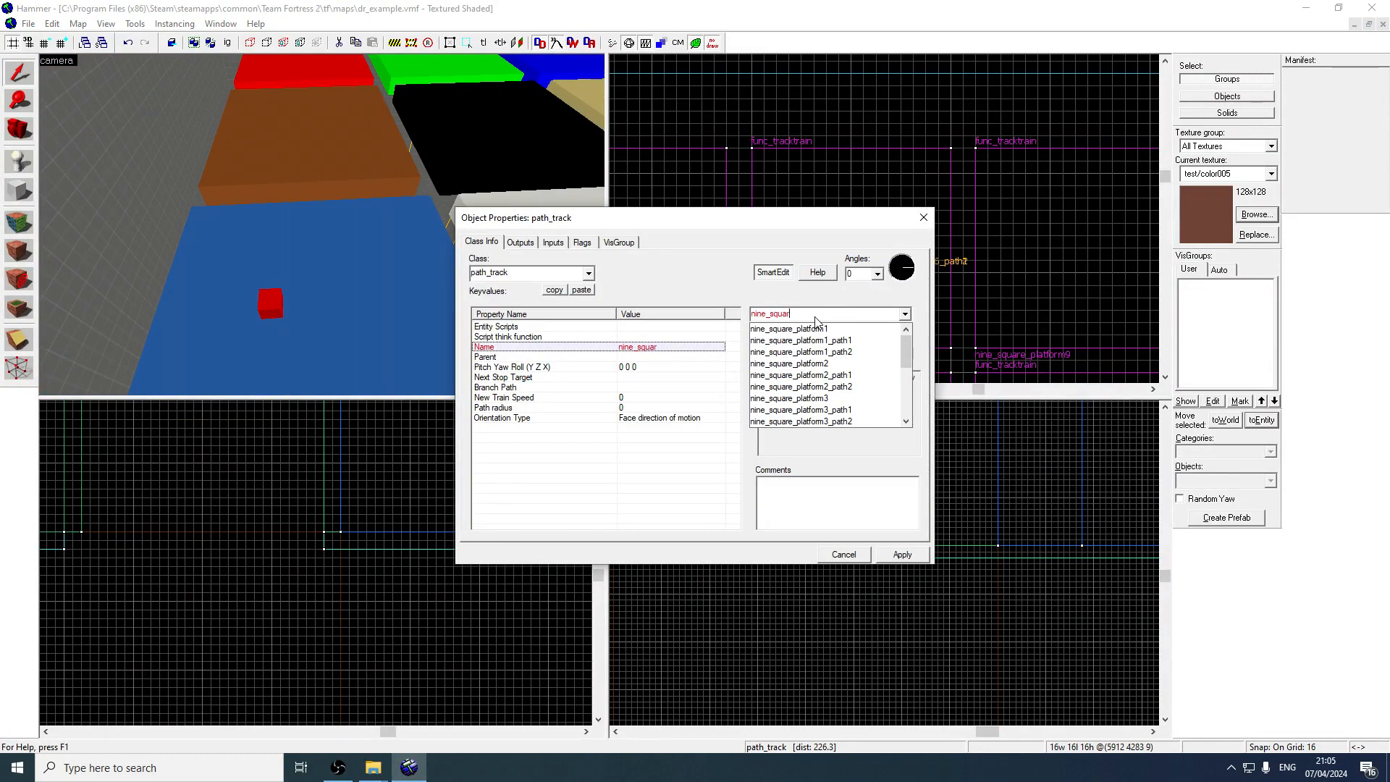
type("e_platform7_path1")
key("Return")
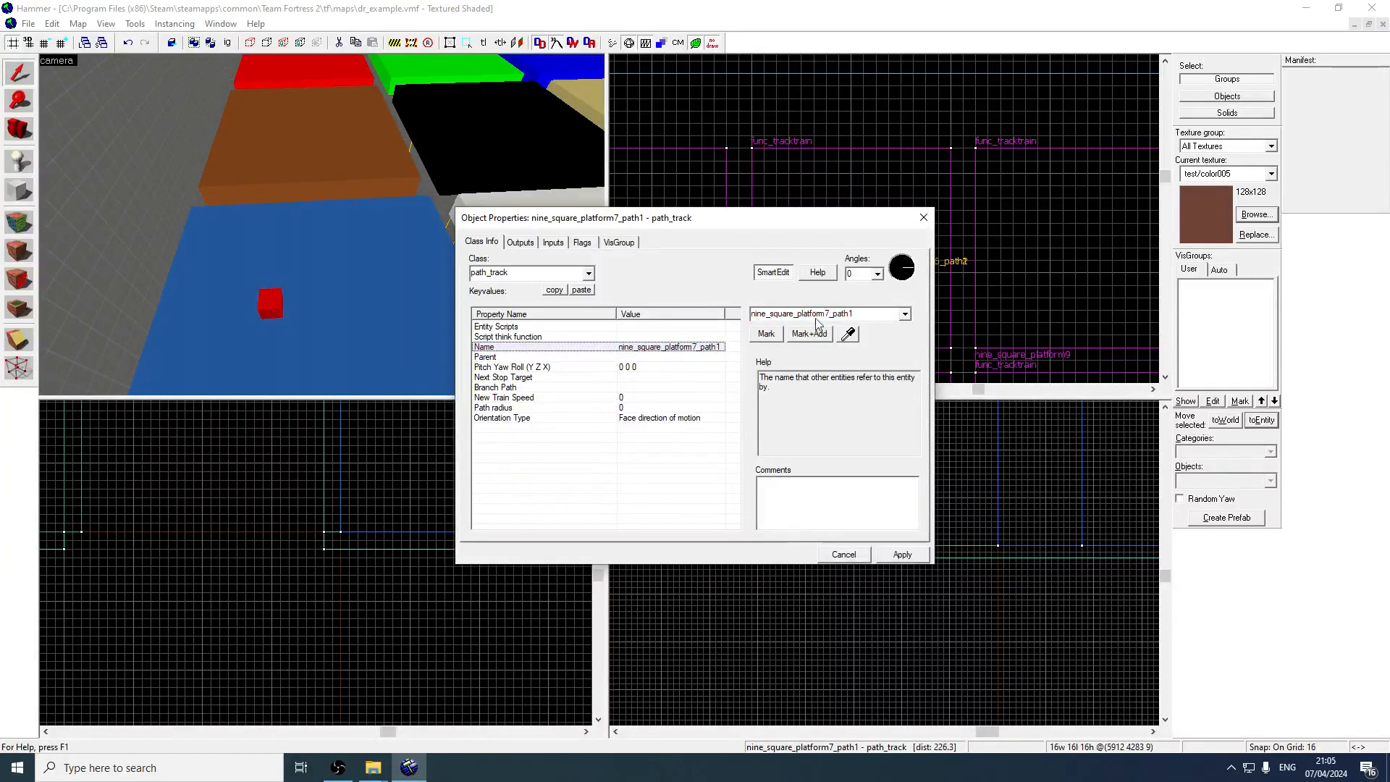
left_click(923, 217)
Shift nine_square_platform7_path1 to x 5920 in the side view and copy it straight down to height -1008
scroll(847, 474, "up", 5)
left_click_drag(845, 475, 869, 538)
key("Down")
key("Down")
key("Down")
key("Down")
key("Down")
key("Down")
key("Down")
key("Down")
scroll(865, 508, "down", 4)
key("Up")
key("Up")
key("Up")
key("Up")
key("Down")
key("Down")
key("Down")
left_click_drag(868, 622, 858, 621)
Place a new path_track on the white platform
key("d")
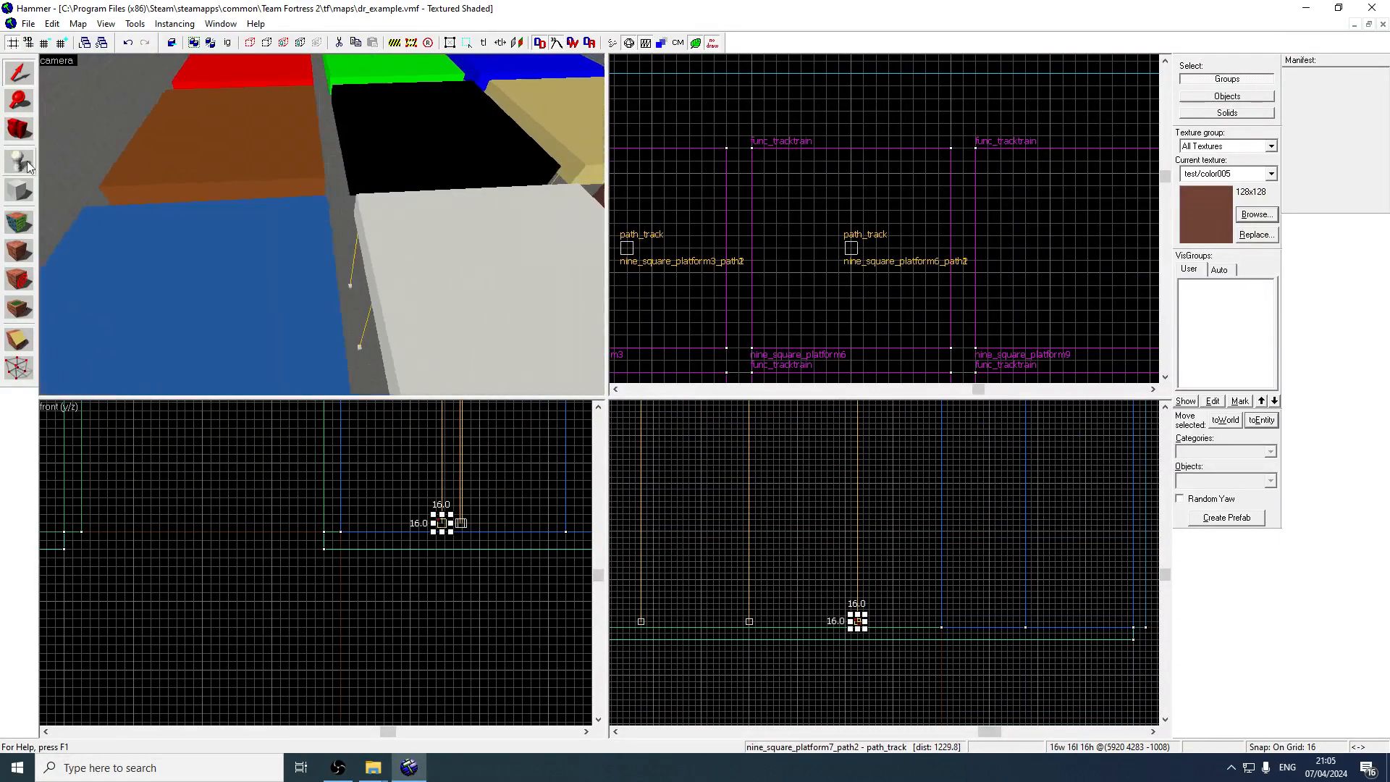
left_click(19, 162)
left_click(320, 289)
left_click(28, 81)
Name the white platform's path_track nine_square_platform8_path1
double_click(320, 282)
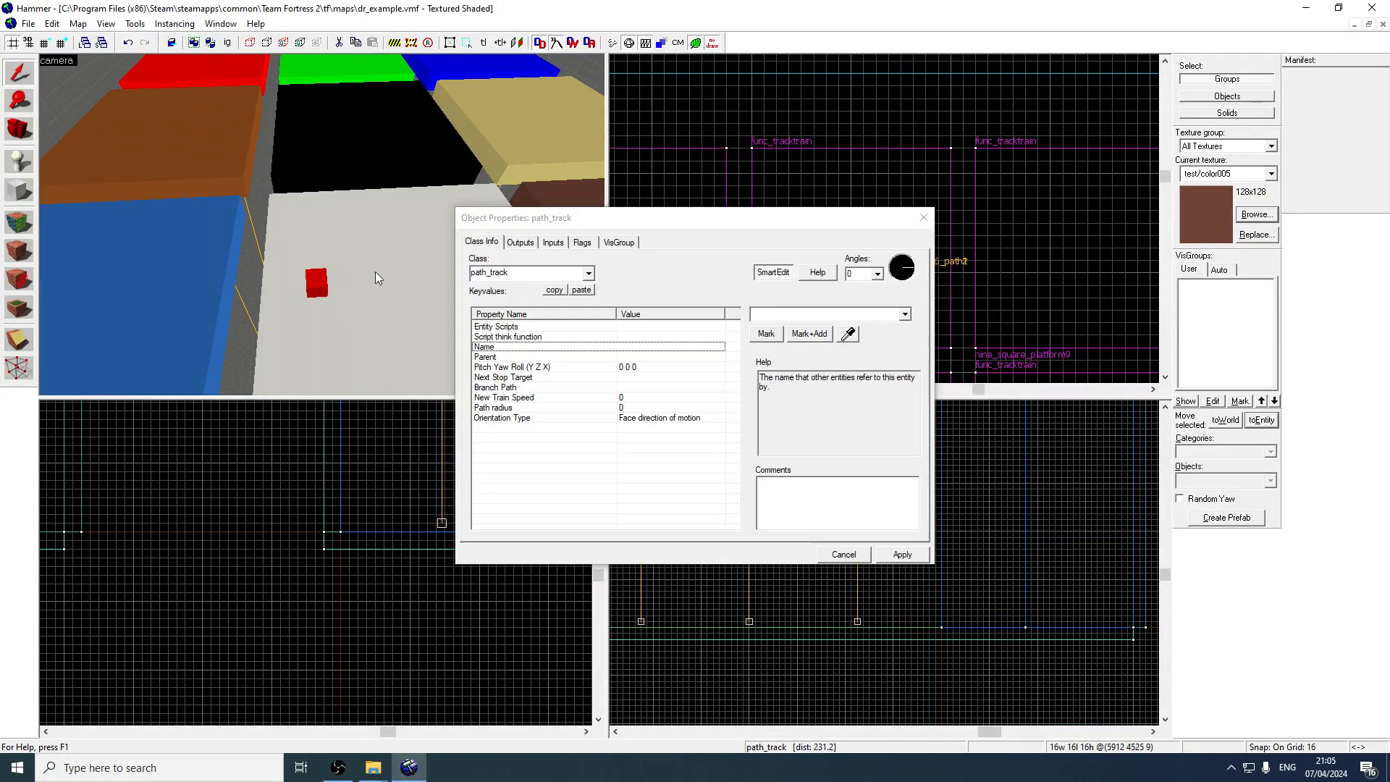
left_click(832, 314)
type("platfor")
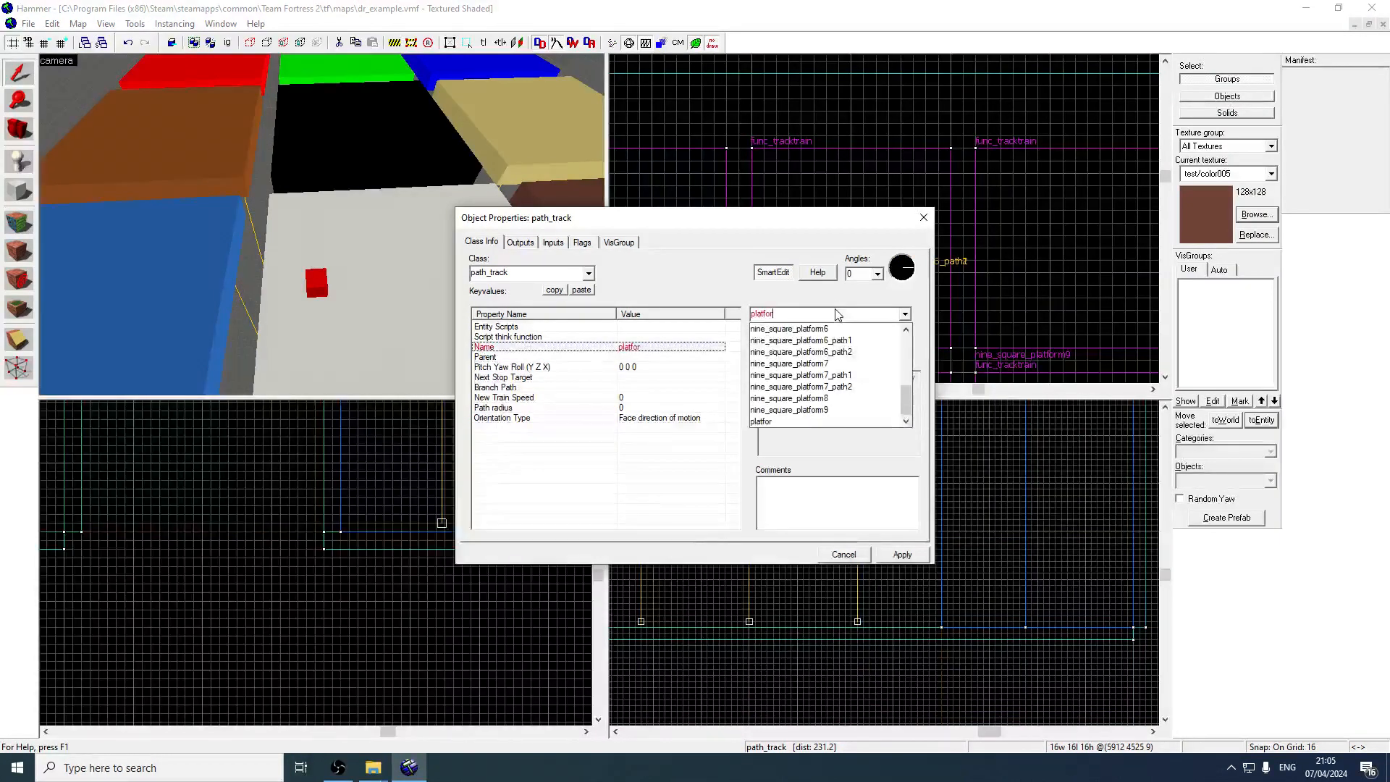
key("BackSpace")
key("BackSpace")
key("BackSpace")
type("nine_")
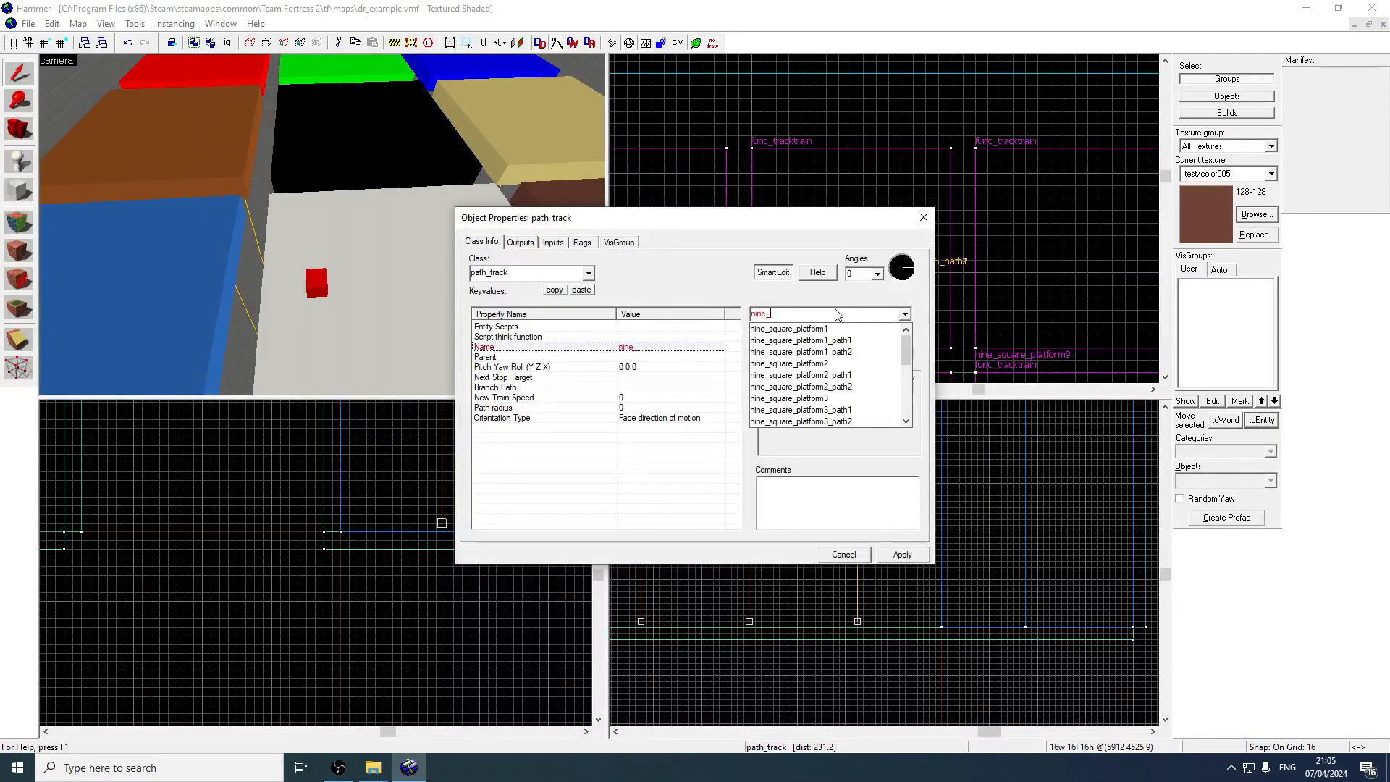
type("square_platform8_path1")
key("Return")
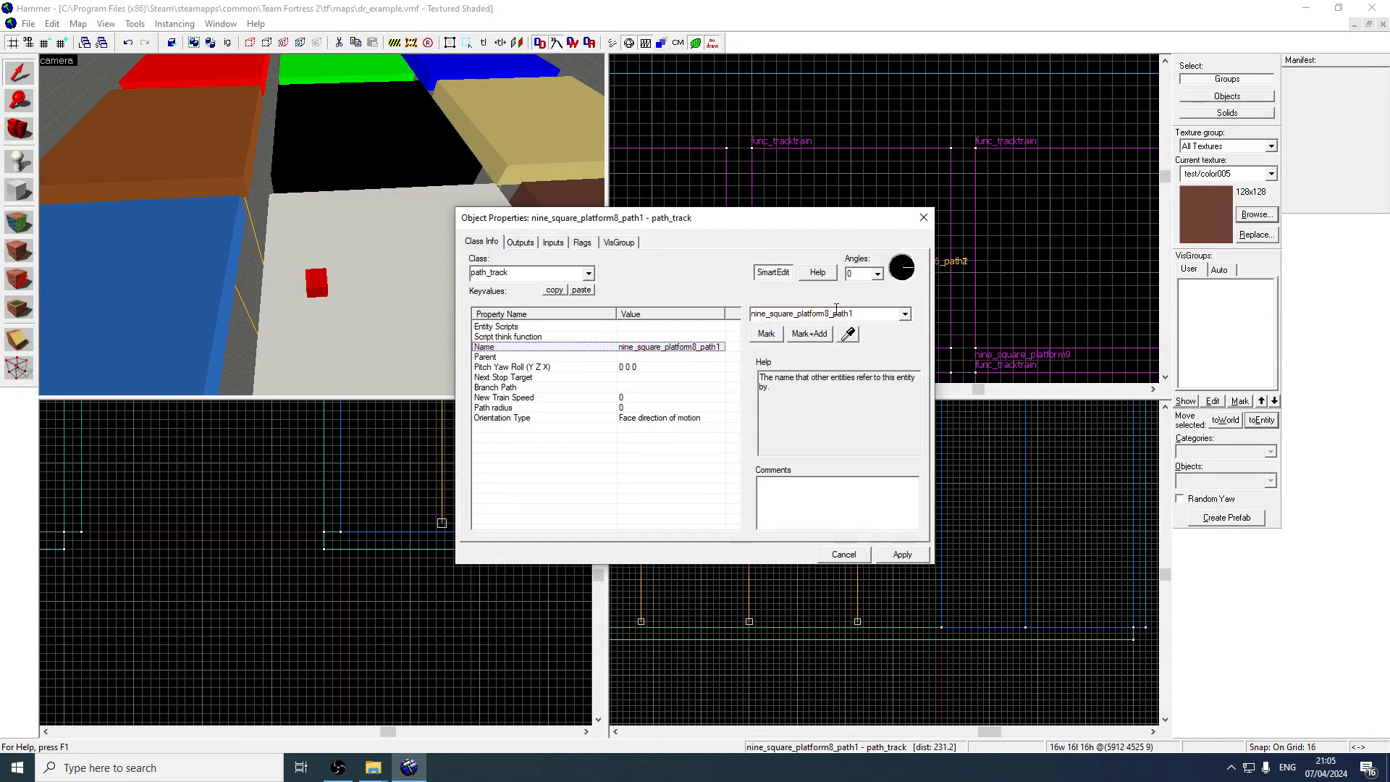
left_click(923, 218)
Copy nine_square_platform8_path1 straight down to the level of the other lower path_tracks
scroll(840, 506, "up", 3)
mouse_move(854, 484)
left_mouse_down()
mouse_move(879, 489)
mouse_move(858, 540)
left_mouse_up()
scroll(872, 491, "down", 4)
Place a new path_track on the dark reddish-brown platform
key("z")
key("s")
key("d")
key("z")
left_click(18, 158)
left_click(379, 203)
left_click(19, 73)
Name the dark reddish-brown platform's path_track nine_square_platform9_path1
left_click(371, 206)
double_click(372, 205)
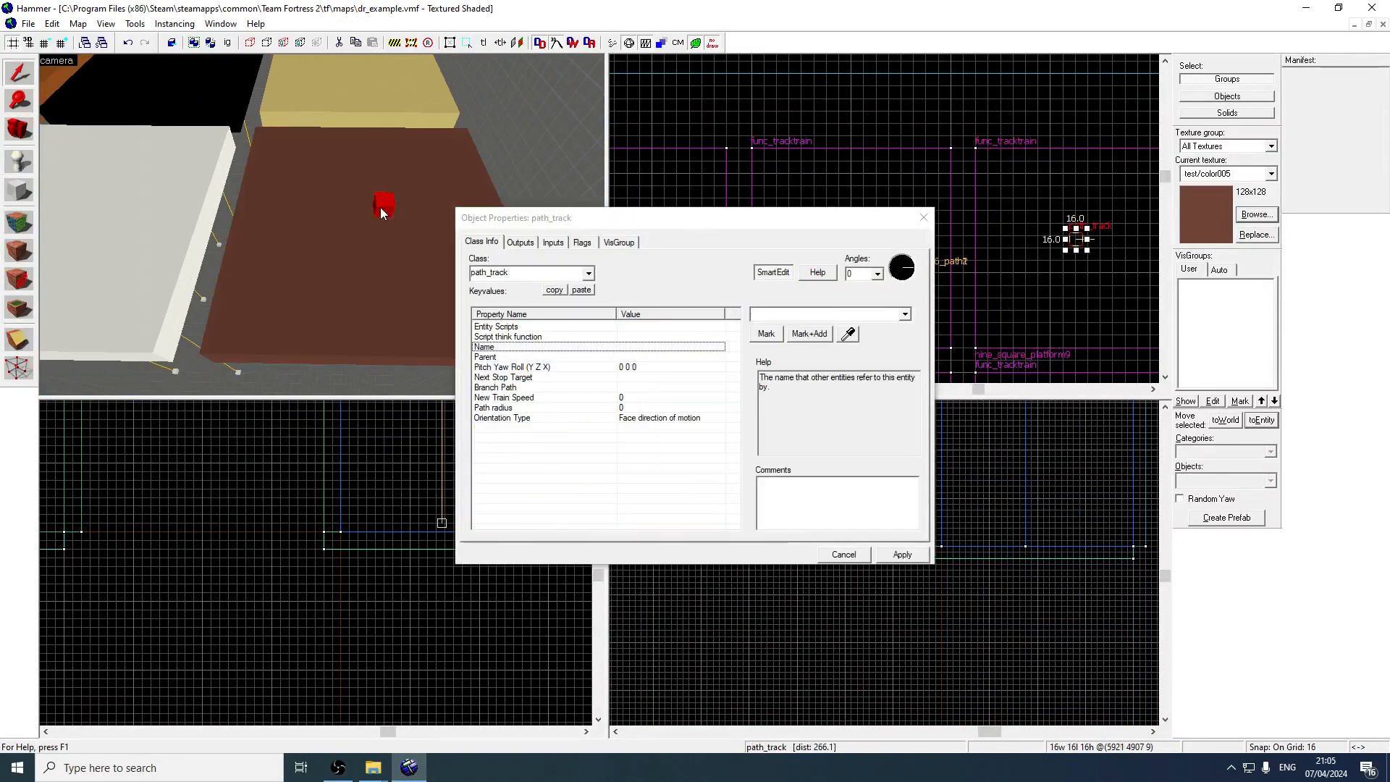
type("nine")
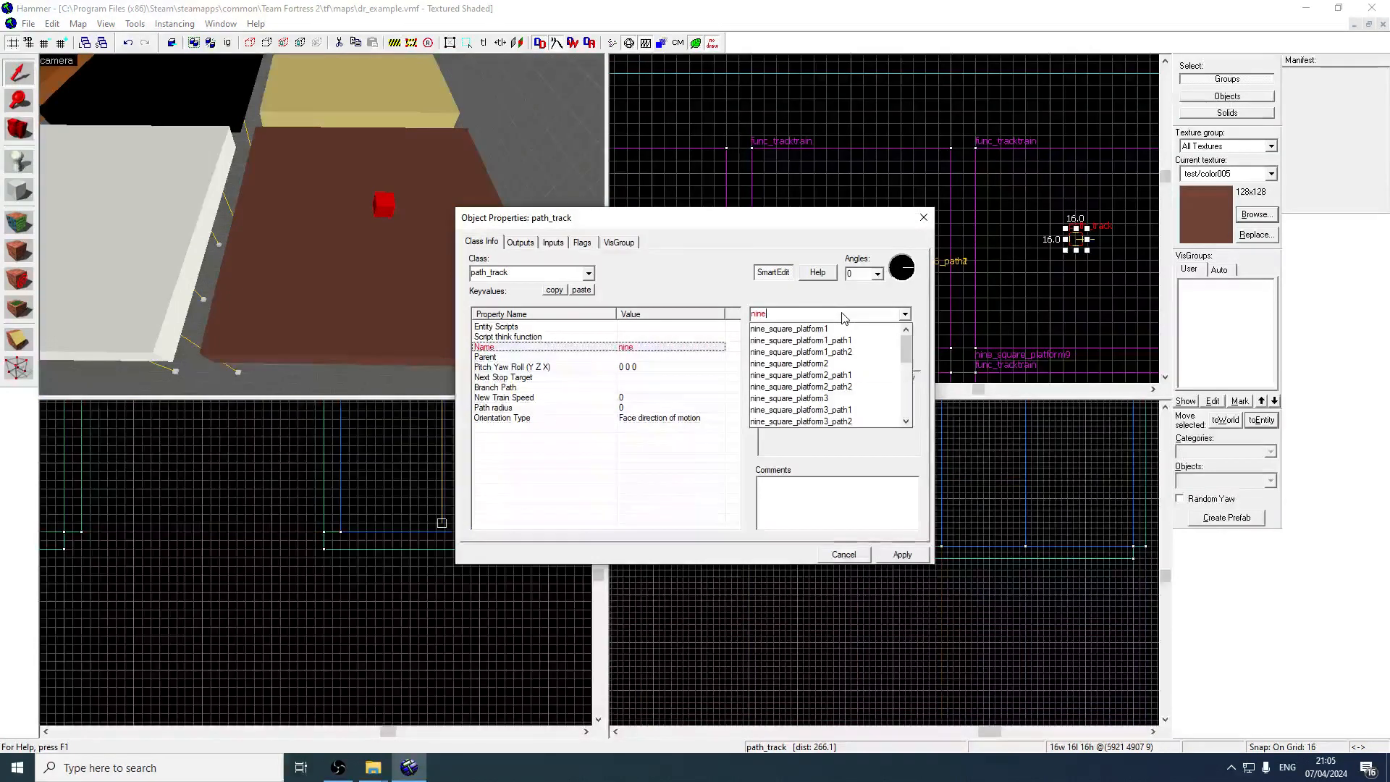
type("_square_platform")
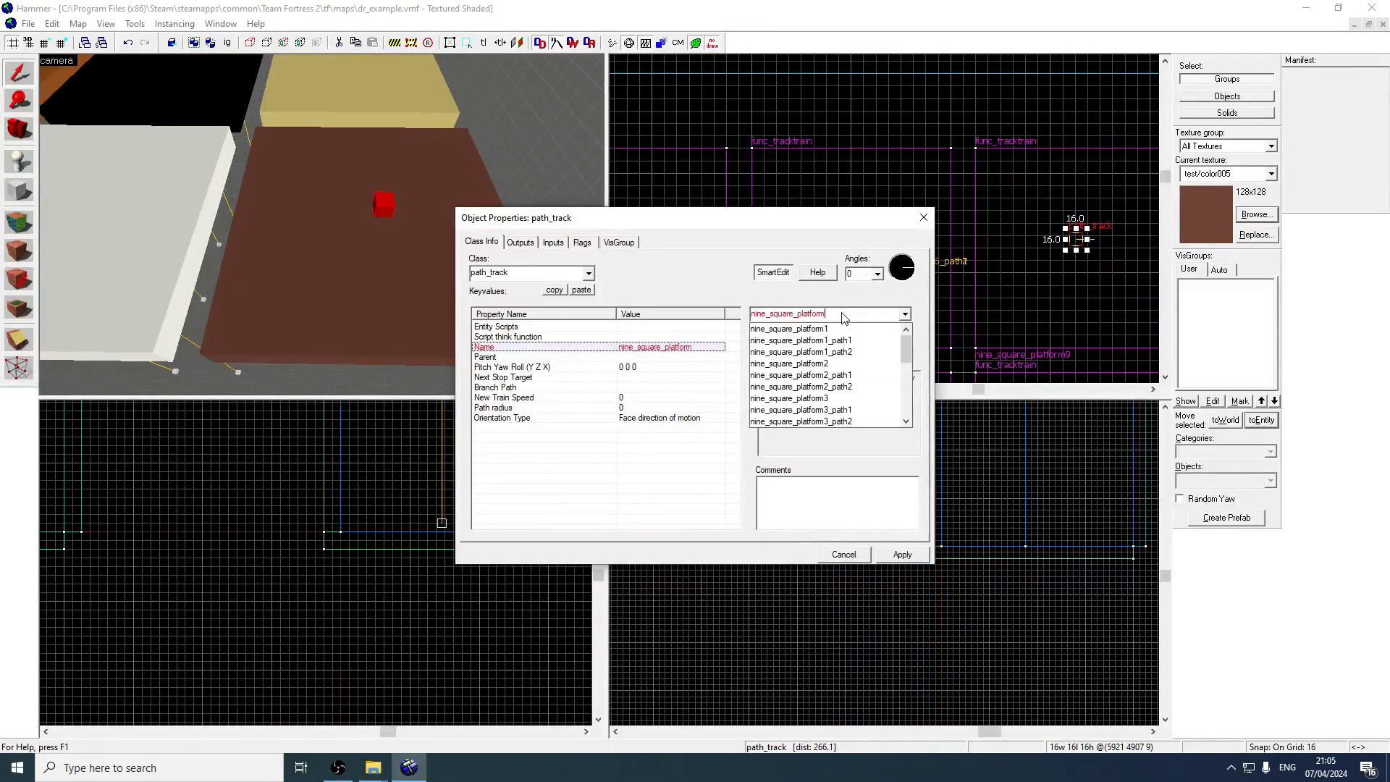
type("9_path1")
key("Return")
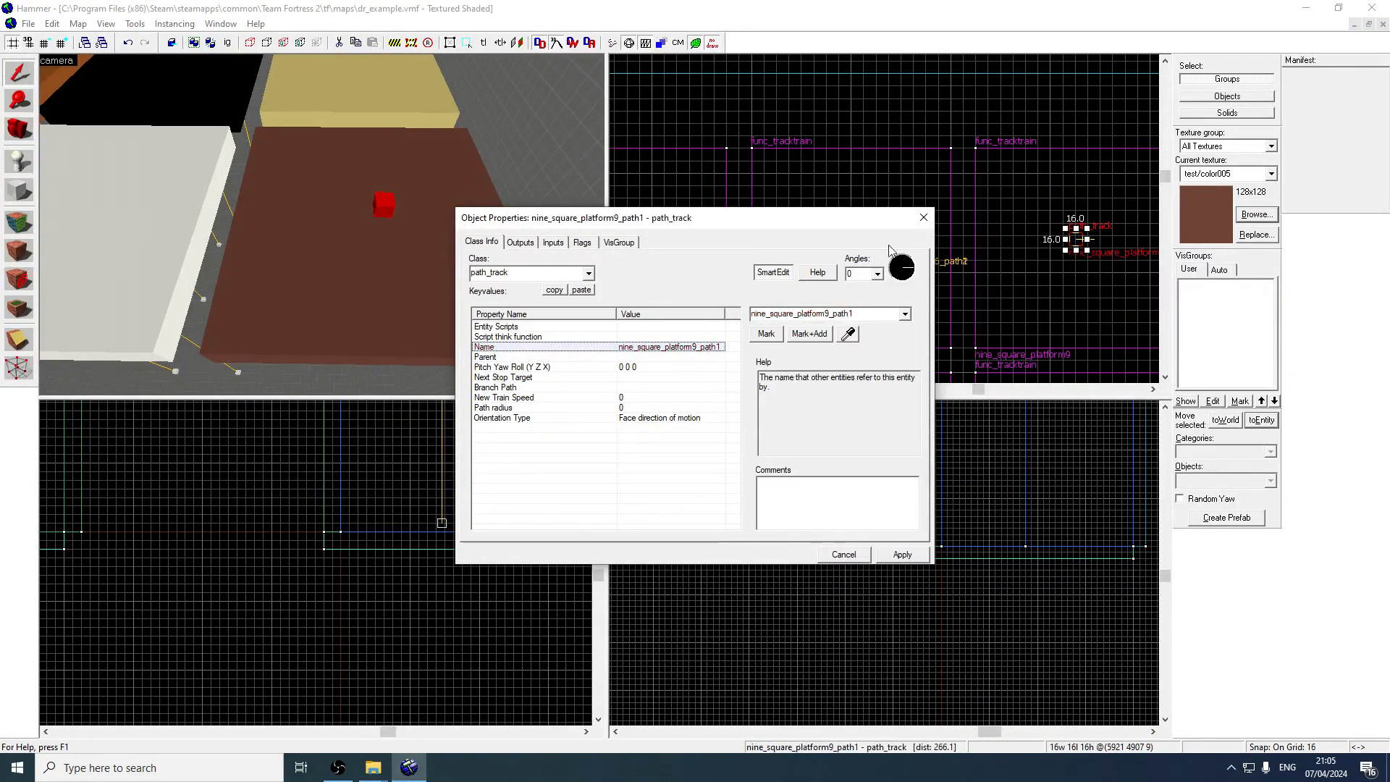
left_click(923, 217)
scroll(818, 505, "up", 3, "ctrl")
left_click_drag(858, 489, 860, 554)
key("Down")
key("Down")
key("Down")
key("Down")
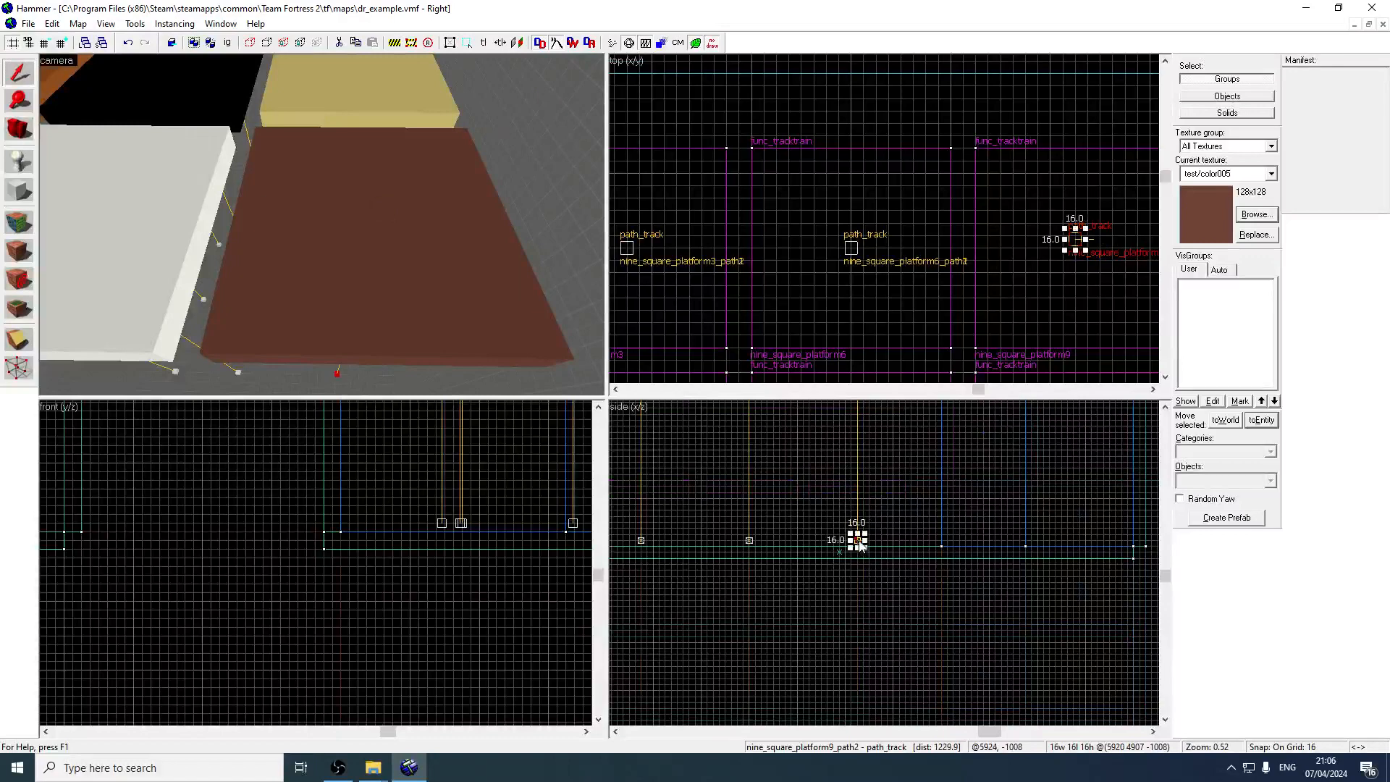
left_click(29, 25)
left_click(75, 88)
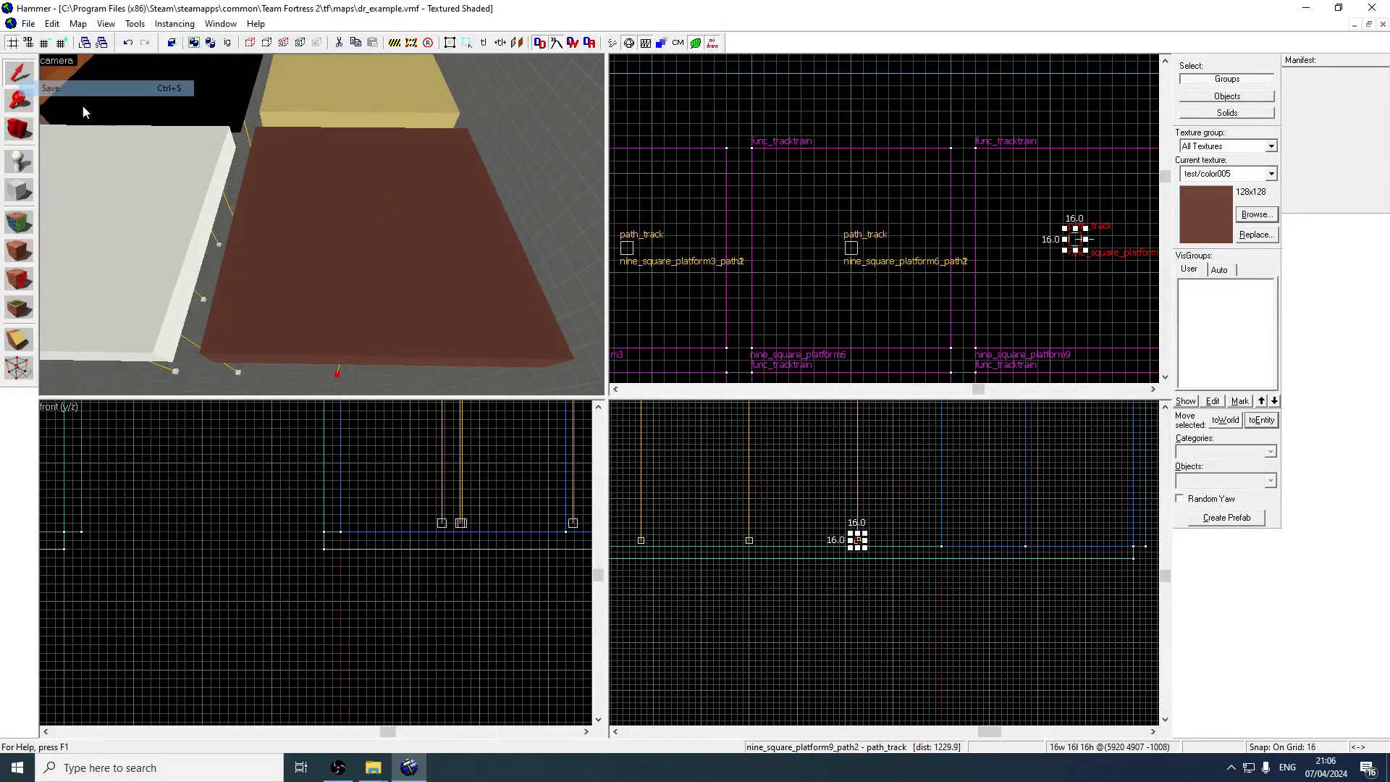
Set the red platform's First Stop Target to nine_square_platform1_path1
key("z")
key("a")
key("z")
double_click(265, 236)
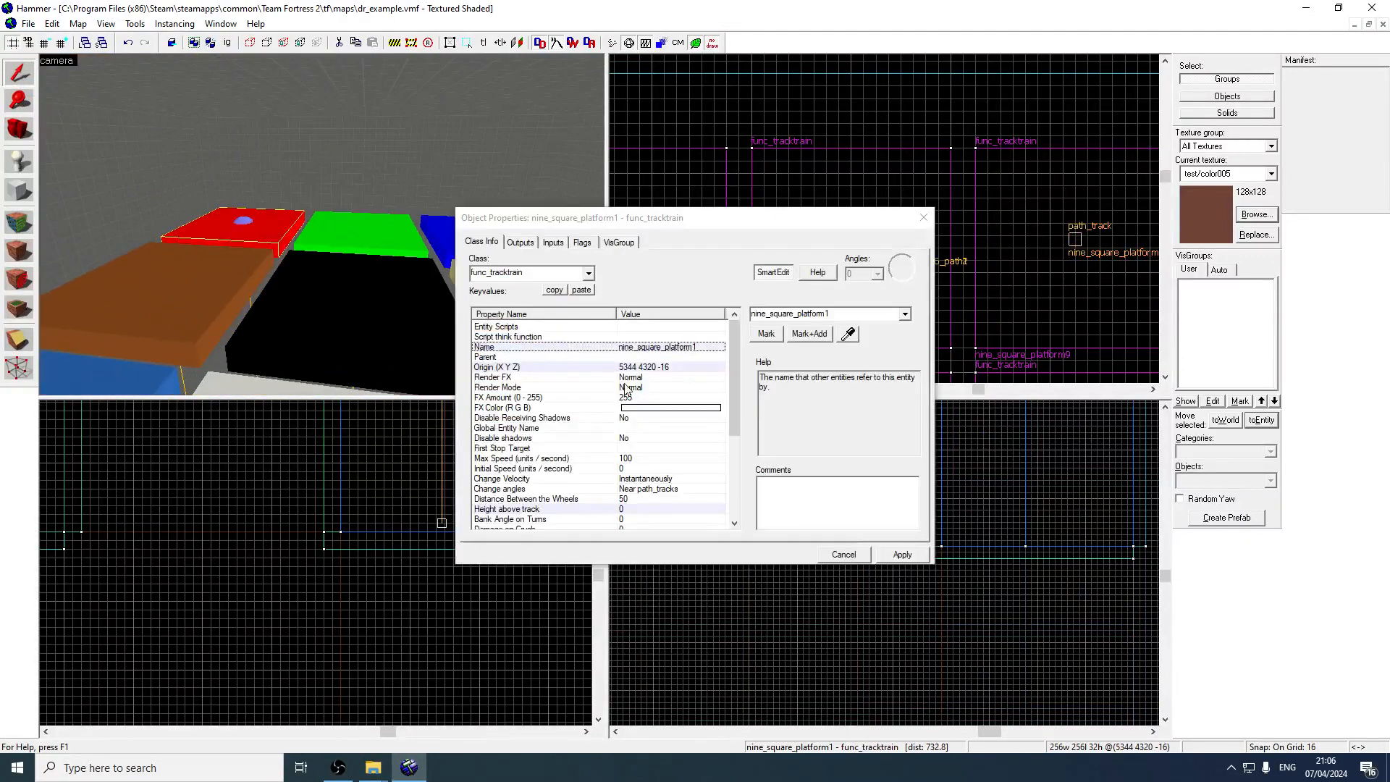
left_click(632, 448)
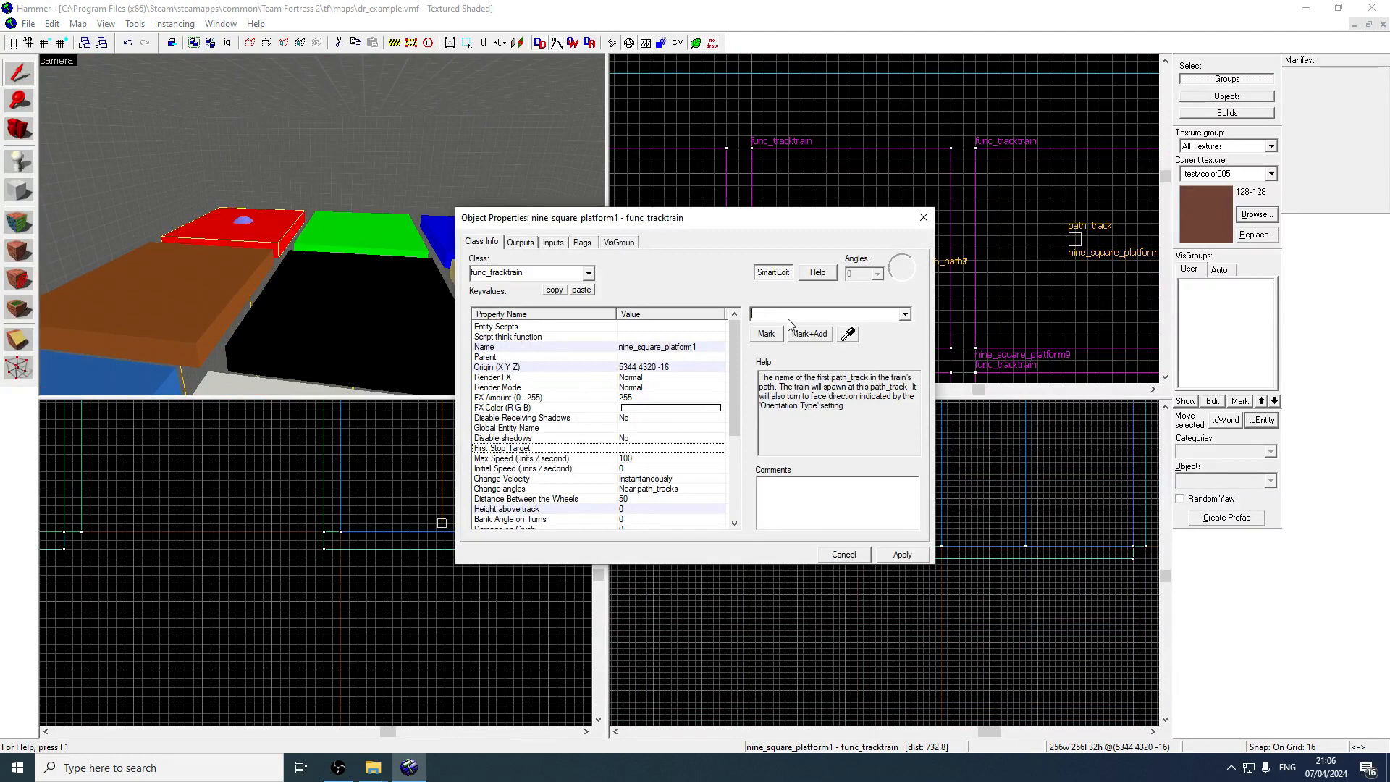
type("nine_")
key("Down")
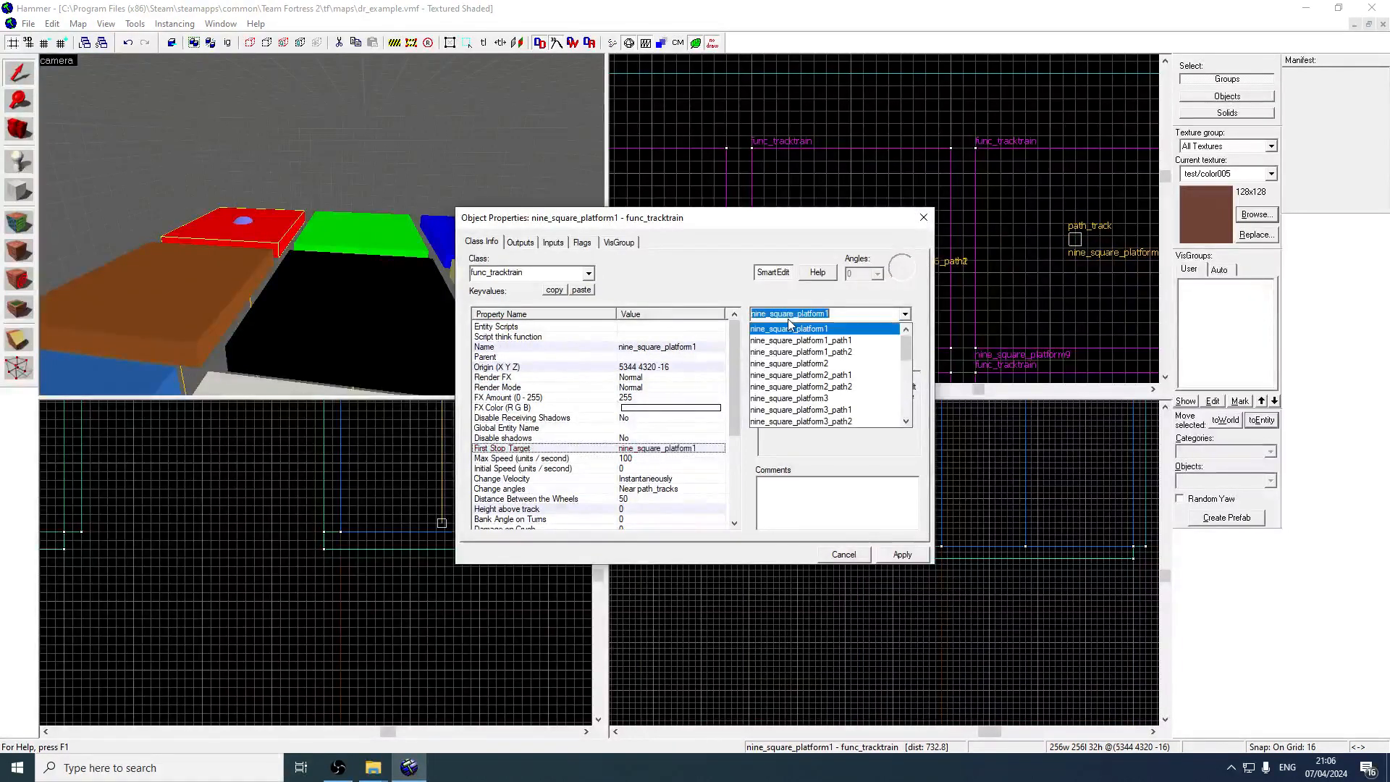
key("Down")
key("Return")
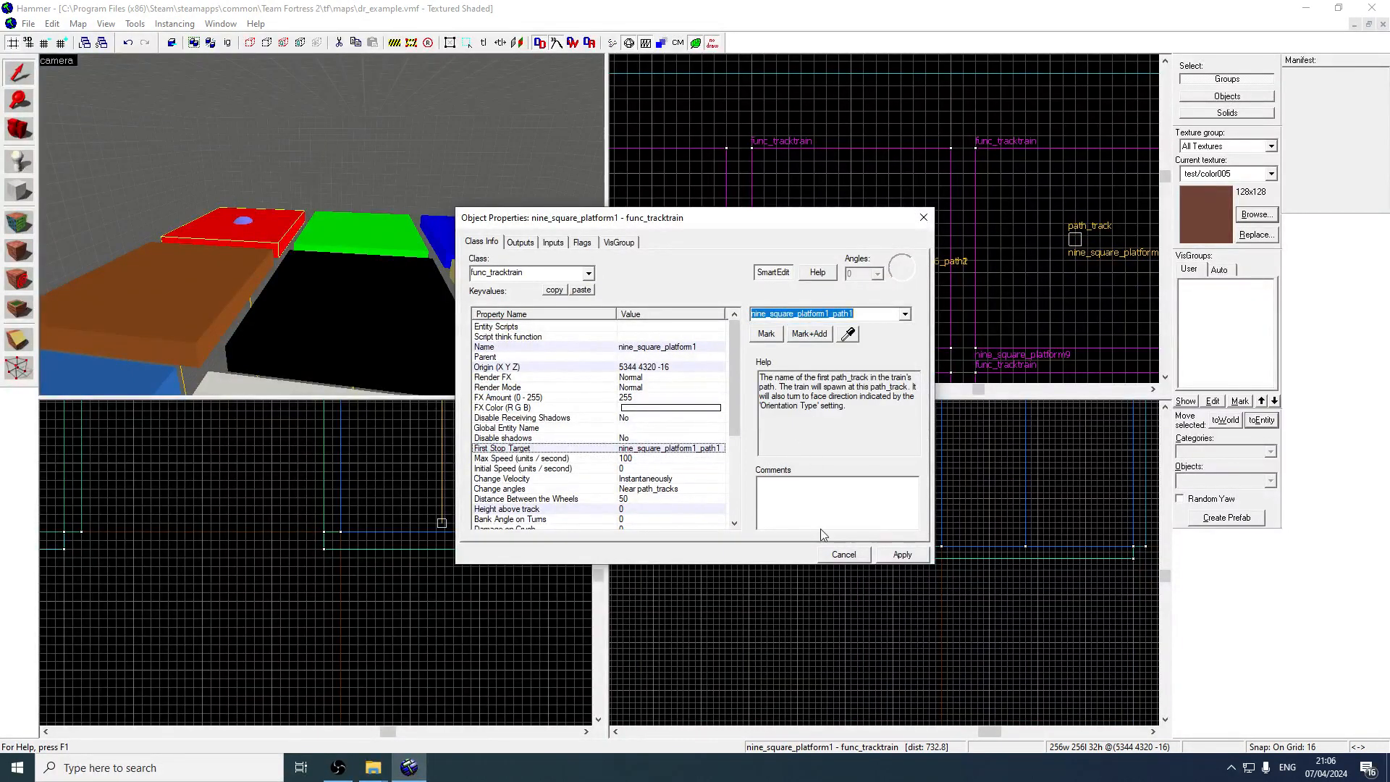
Set the green platform's First Stop Target to nine_square_platform2_path1 and apply it
left_click(372, 232)
left_click(830, 315)
key("BackSpace")
type("2")
left_click(897, 555)
Set the blue corner platform's First Stop Target to nine_square_platform3_path1 and apply it
key("z")
key("z")
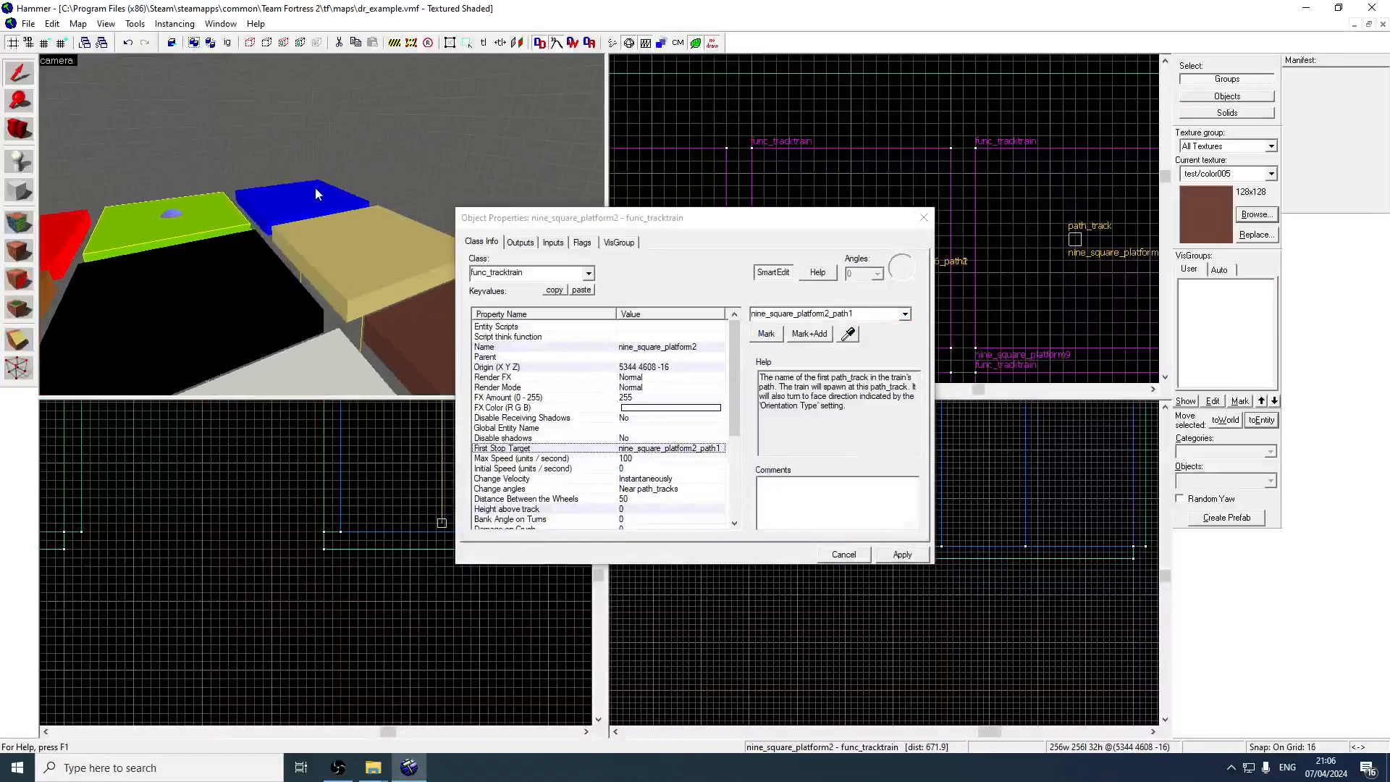
left_click(315, 189)
left_click(793, 319)
type("nine_square_platform1_path1")
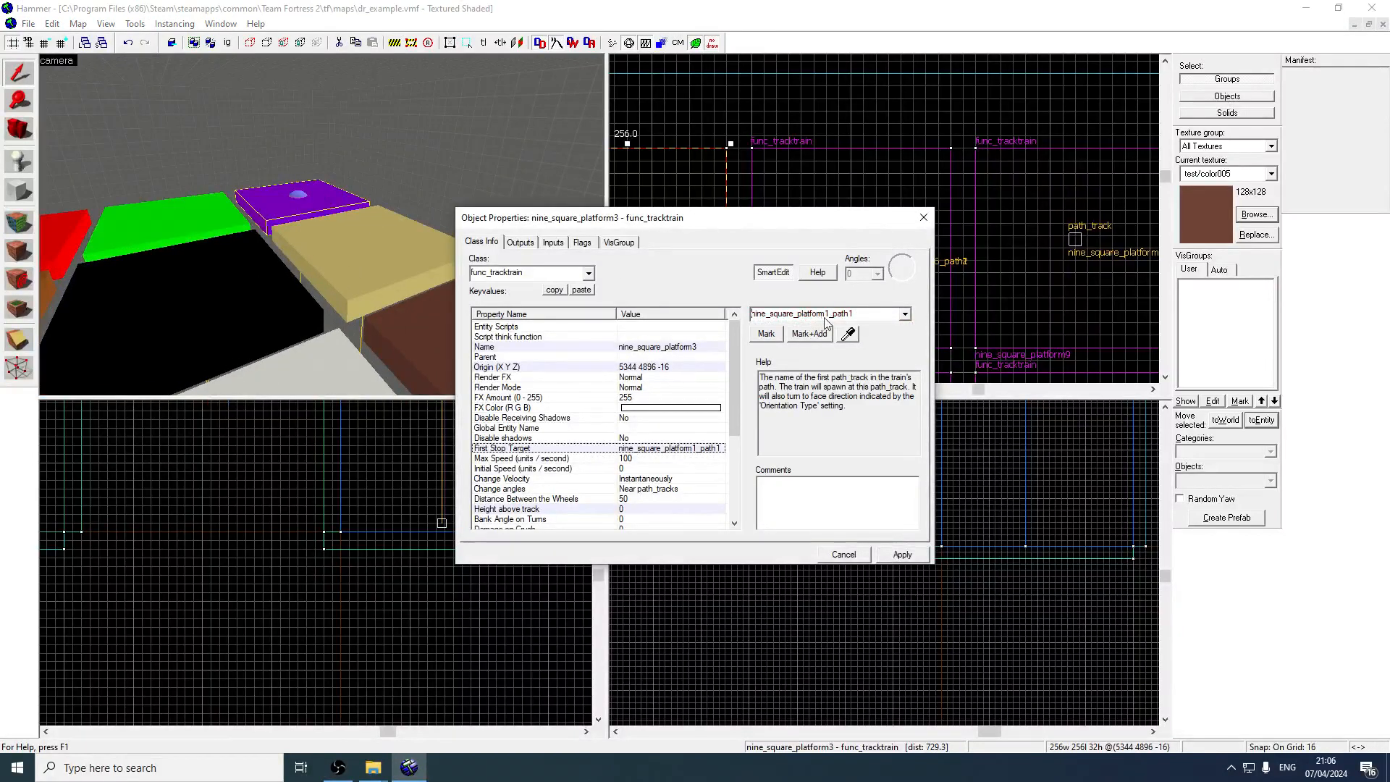
type("3")
left_click(899, 553)
Set the orange-brown platform's First Stop Target to its own path1 path_track
key("z")
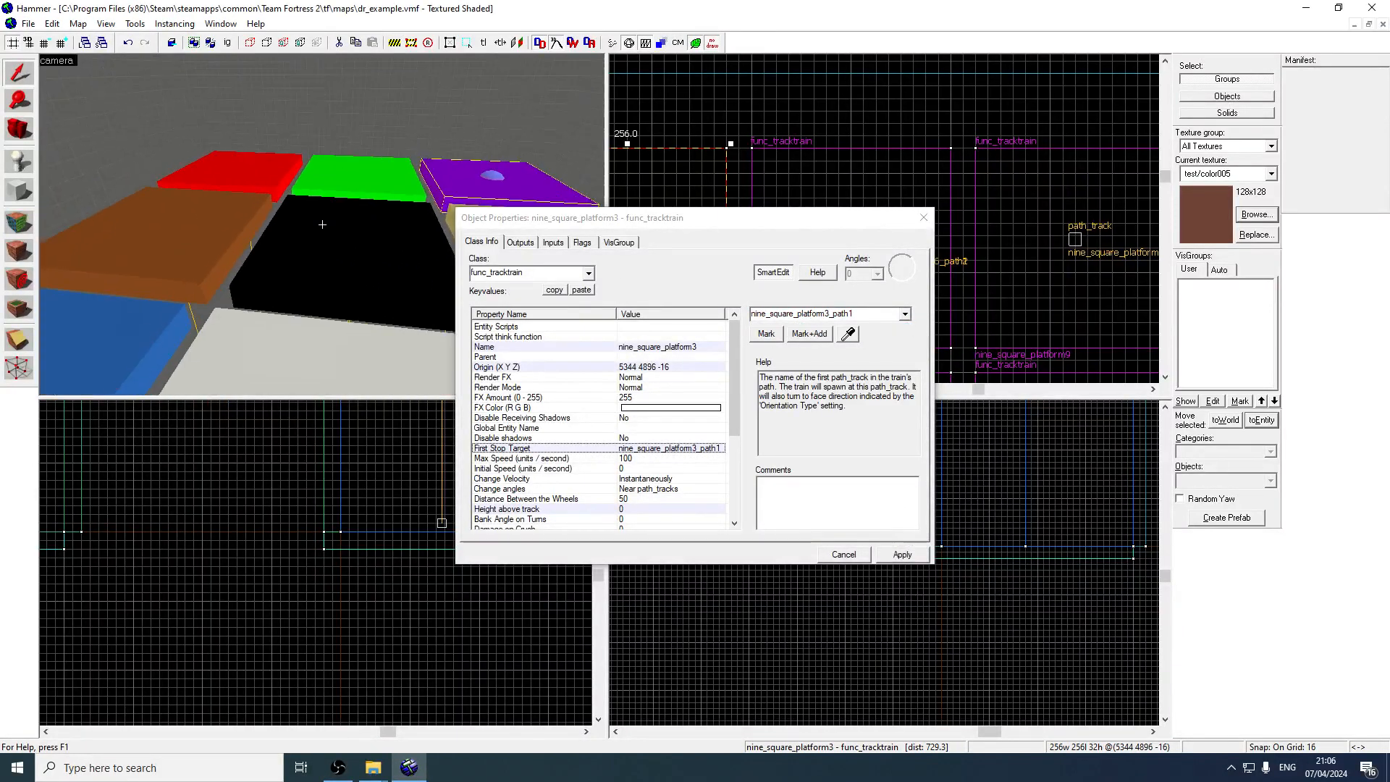
key("z")
left_click(254, 218)
left_click(826, 313)
type("nine_square_platform1_path1")
Set the First Stop Target of the black centre platform, nine_square_platform5, to its own path1 path_track and apply it
left_click(382, 264)
left_click(827, 317)
type("nine_square_platform1_path1")
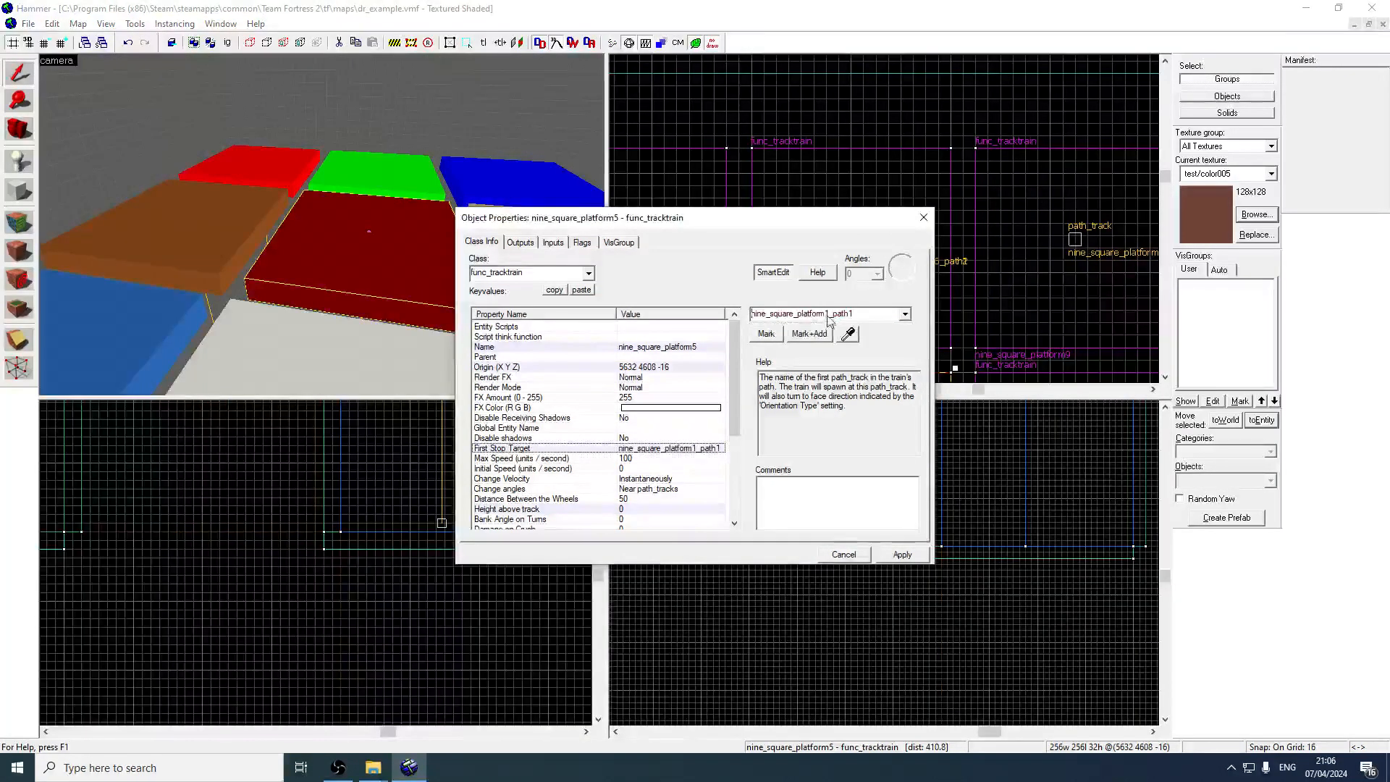
key("BackSpace")
type("5z")
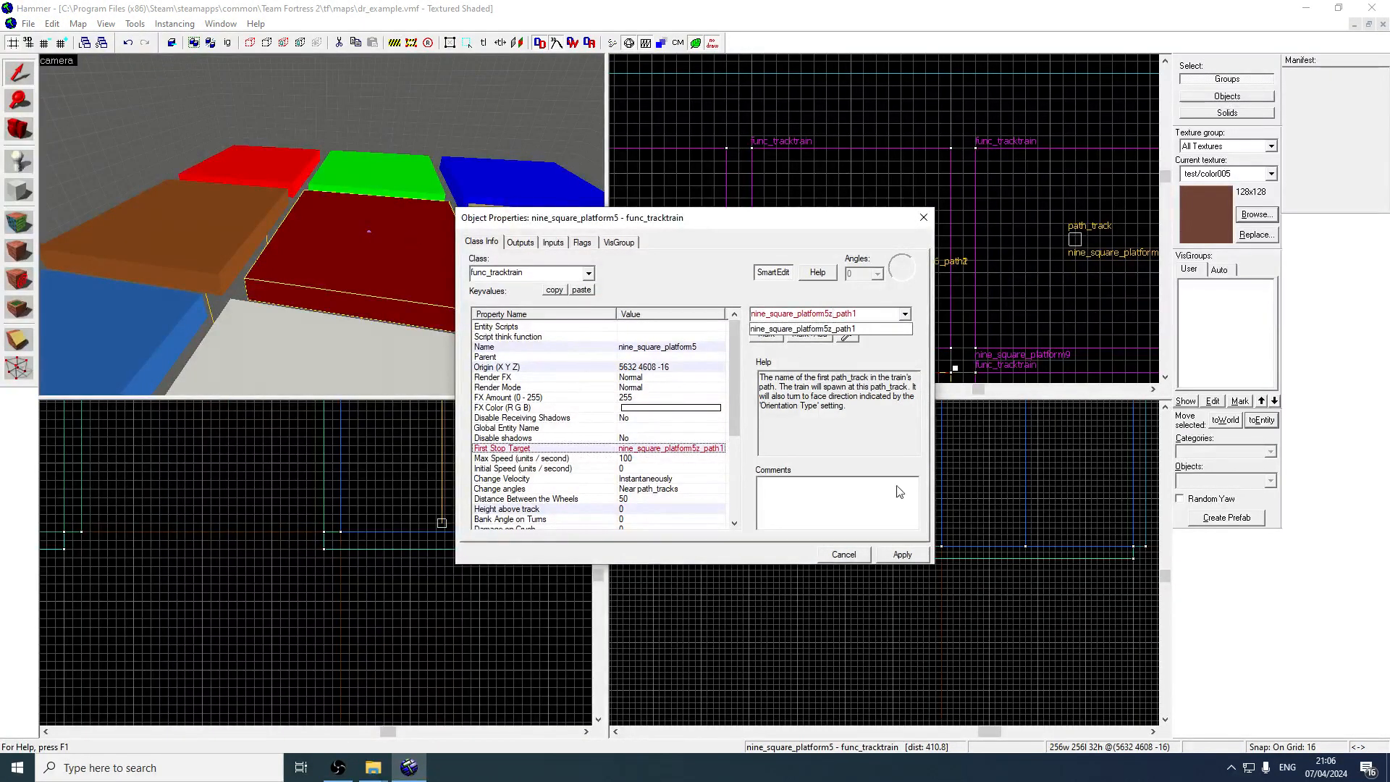
left_click(900, 552)
Set the tan platform's First Stop Target to nine_square_platform6_path1 and apply it
key("z")
key("z")
left_click(323, 225)
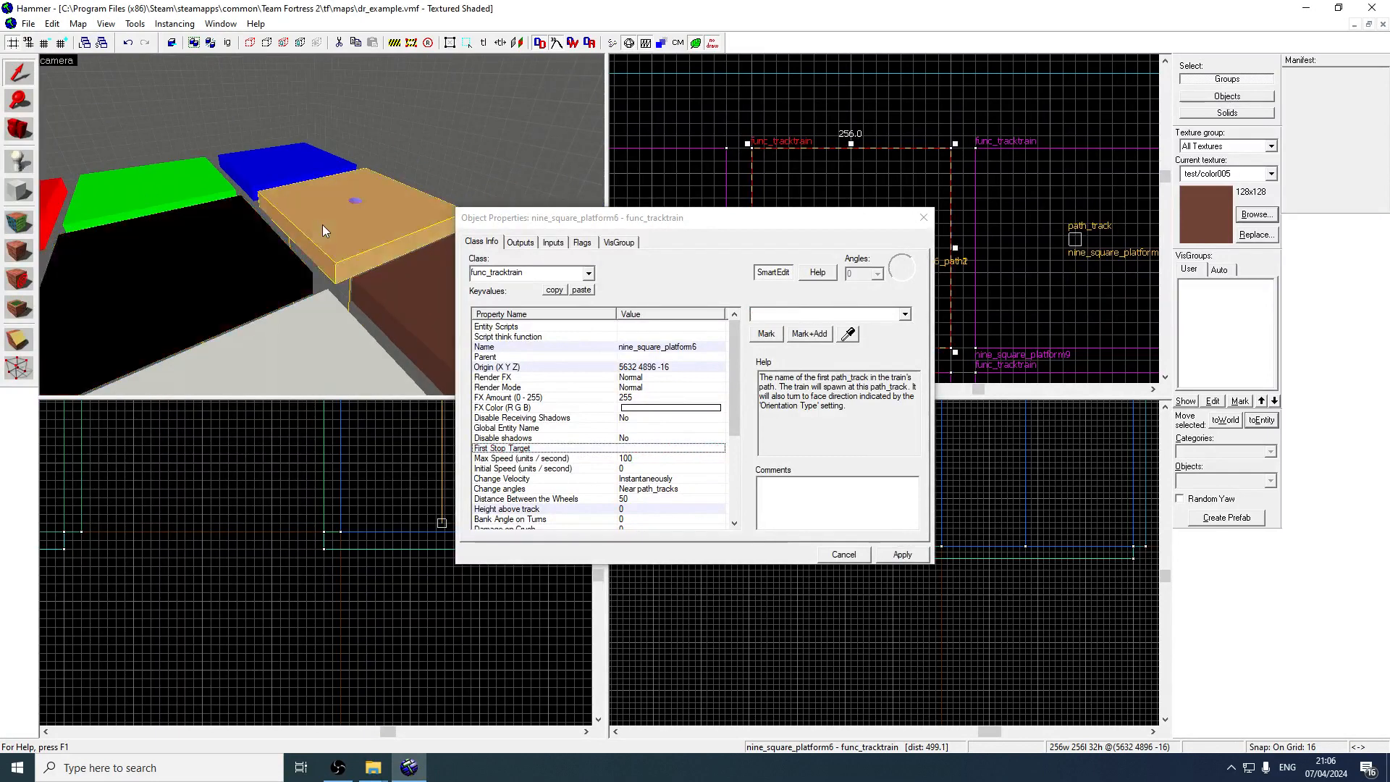
left_click(799, 316)
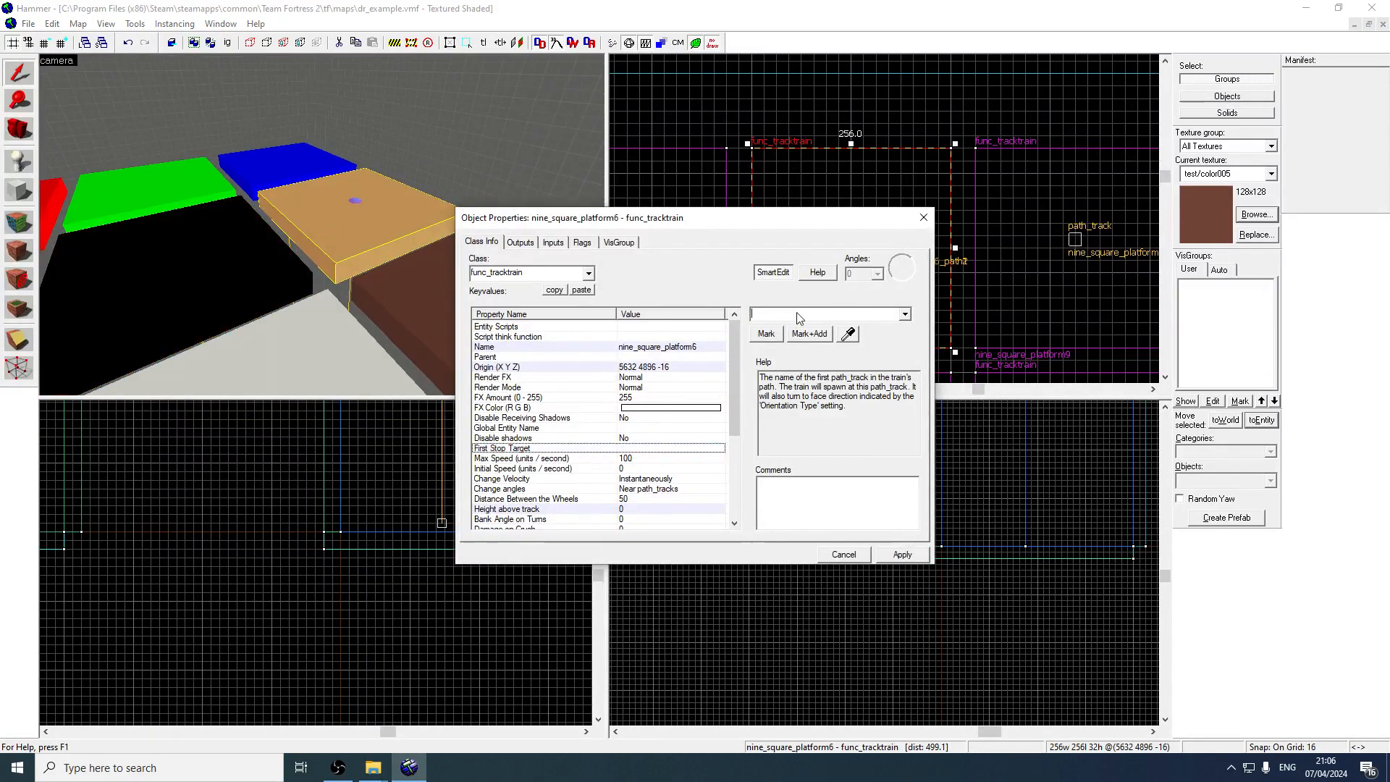
type("nine_square_platform1_path1")
left_click_drag(830, 314, 822, 315)
type("6")
left_click(883, 548)
Set the light blue platform's First Stop Target to nine_square_platform7_path1
key("z")
key("s")
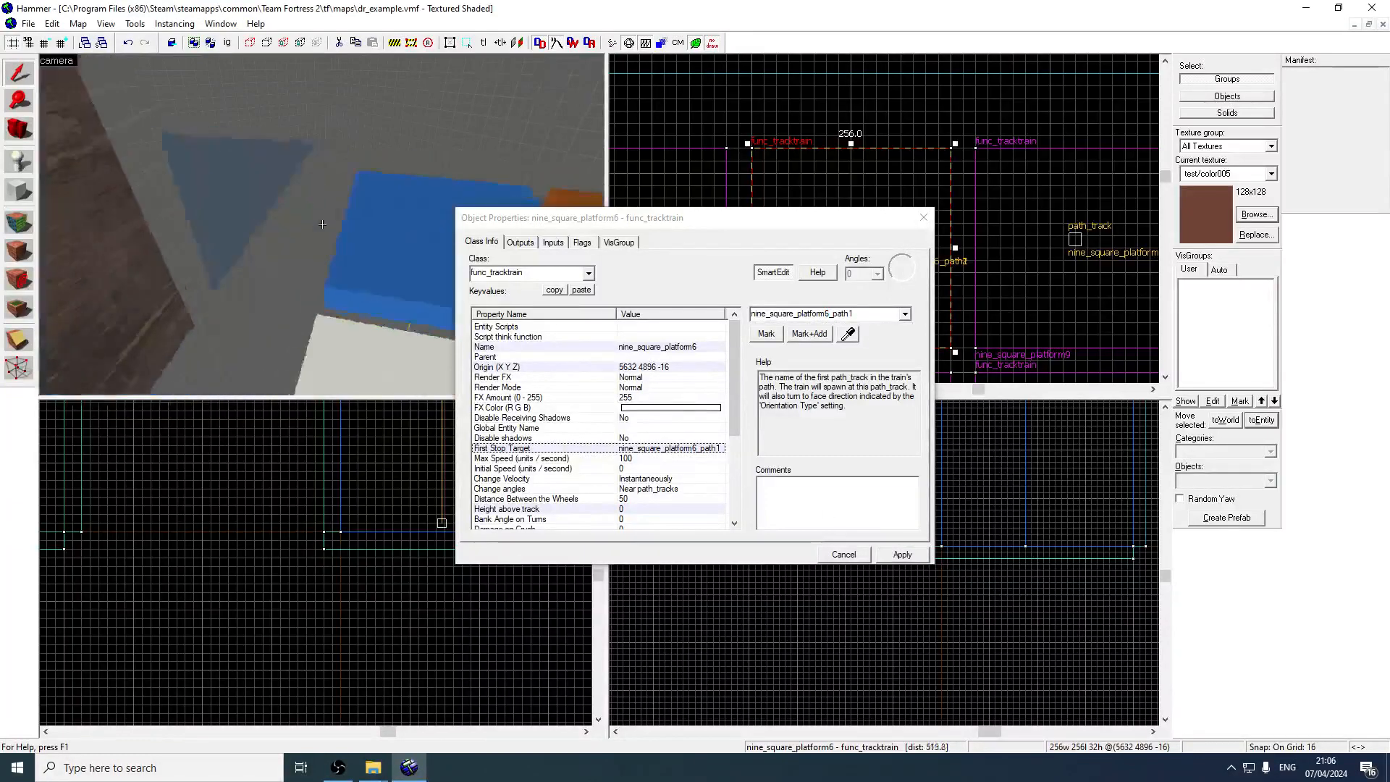
key("z")
left_click(169, 238)
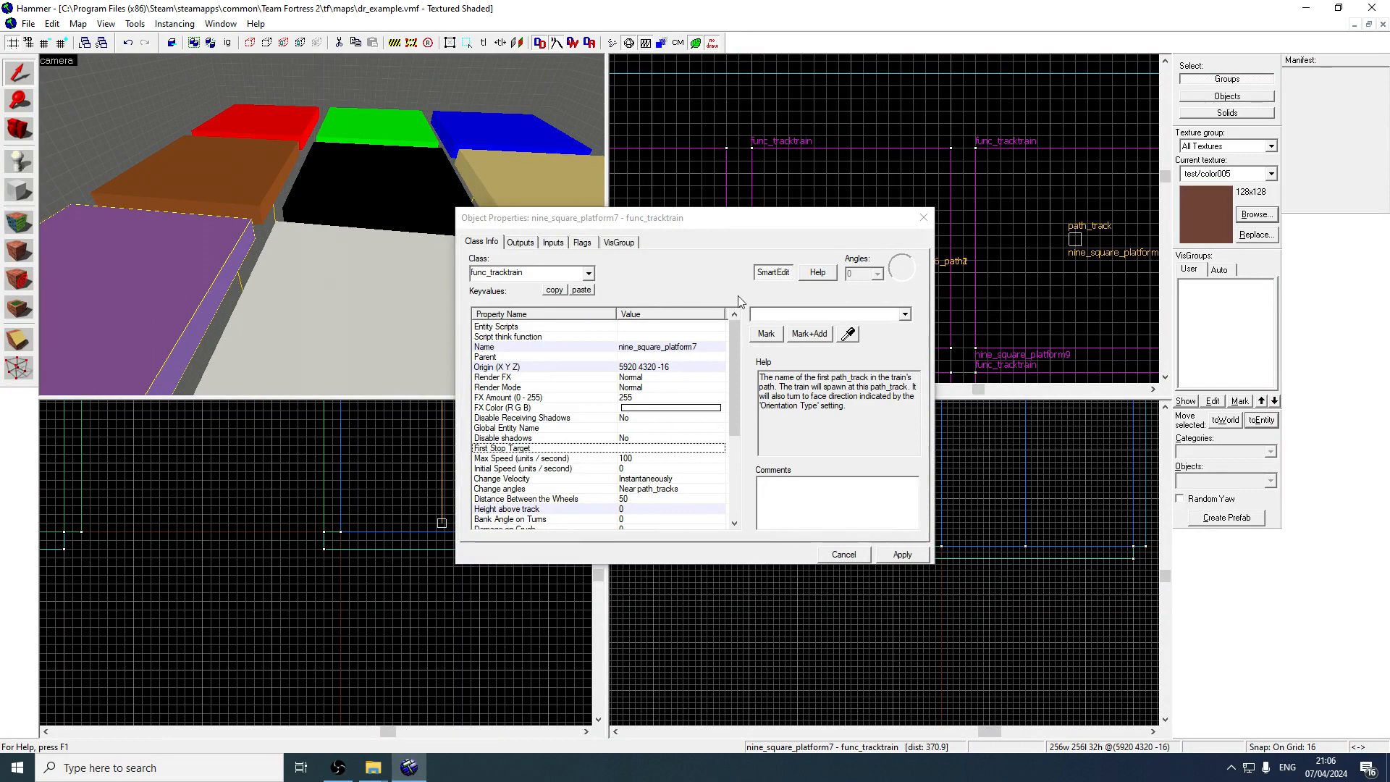
type("nine_square_platform1_path1")
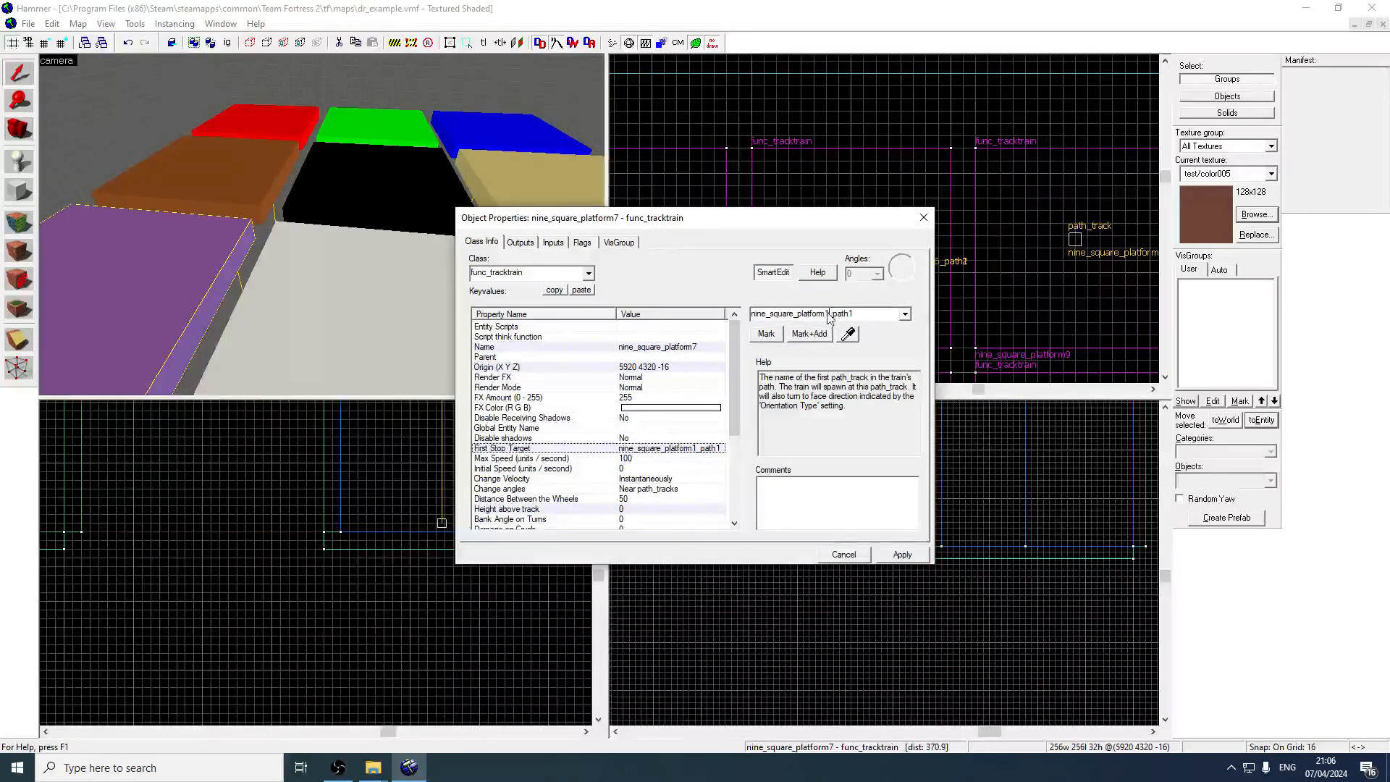
left_click(369, 251)
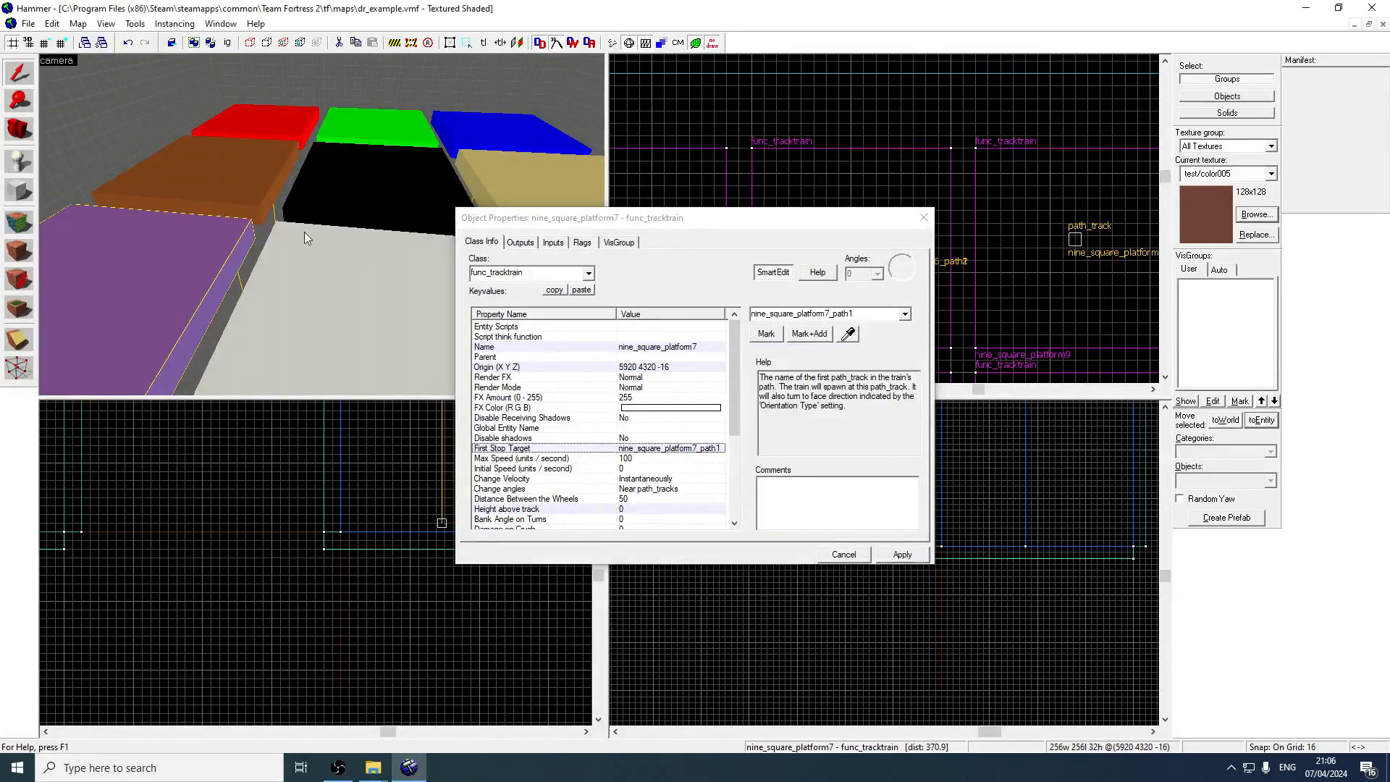
Set the white platform's First Stop Target to its own platform8 path1 path_track, apply it and close the properties
key("z")
key("d")
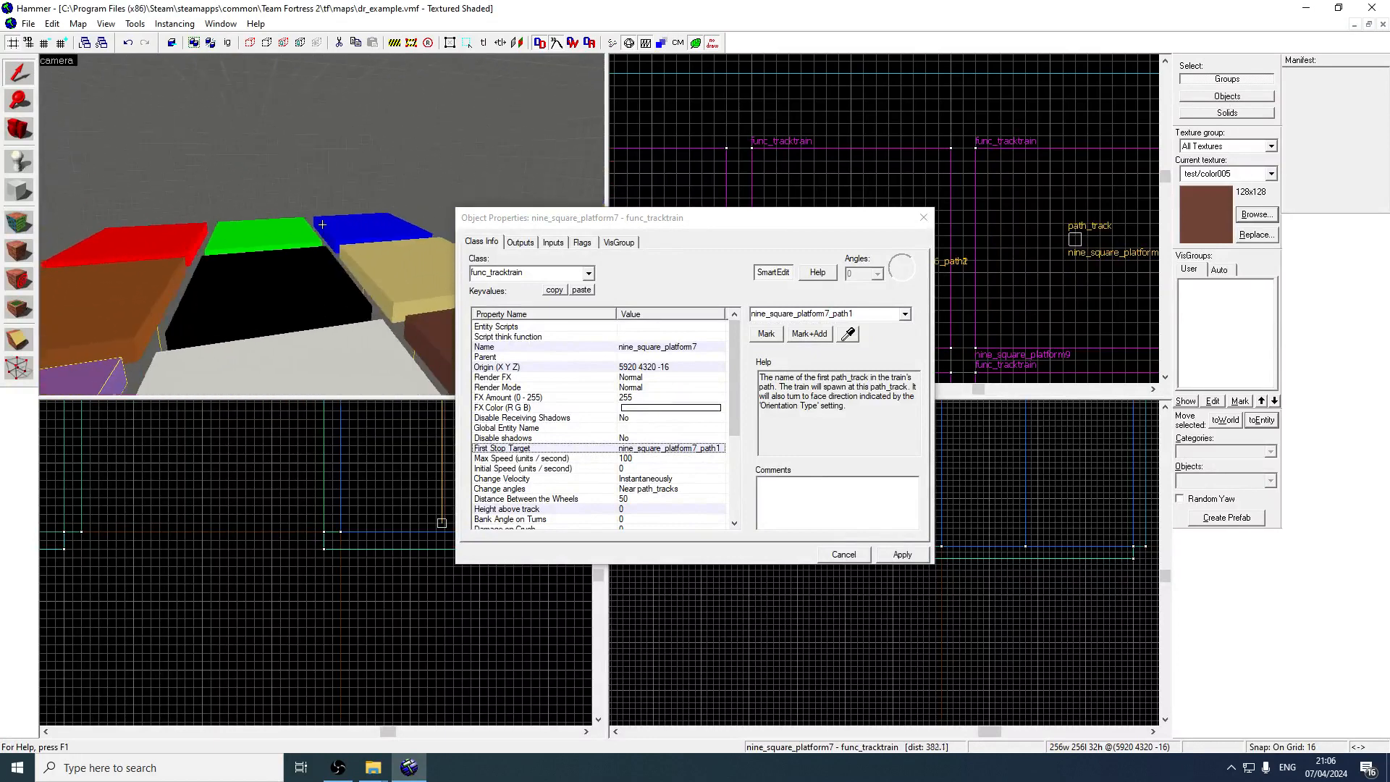
key("w")
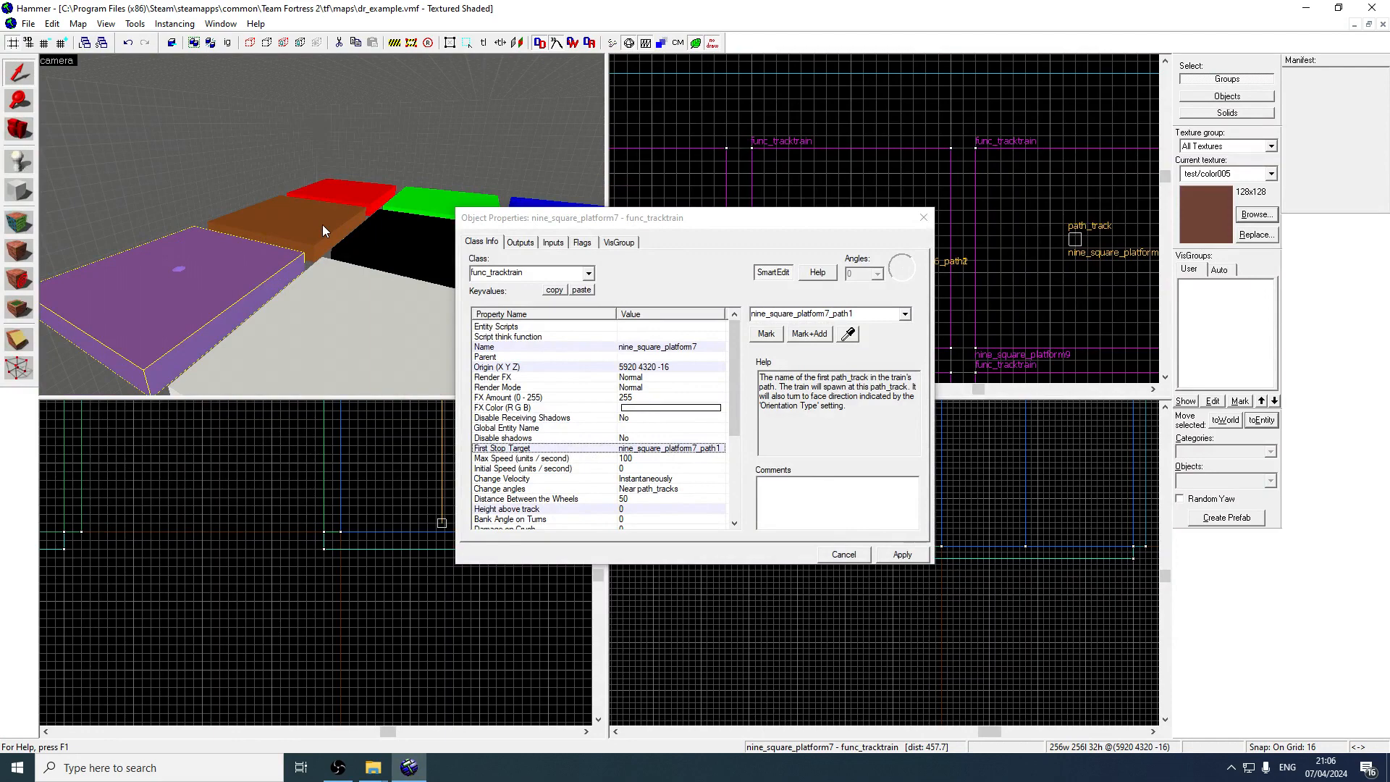
left_click(415, 335)
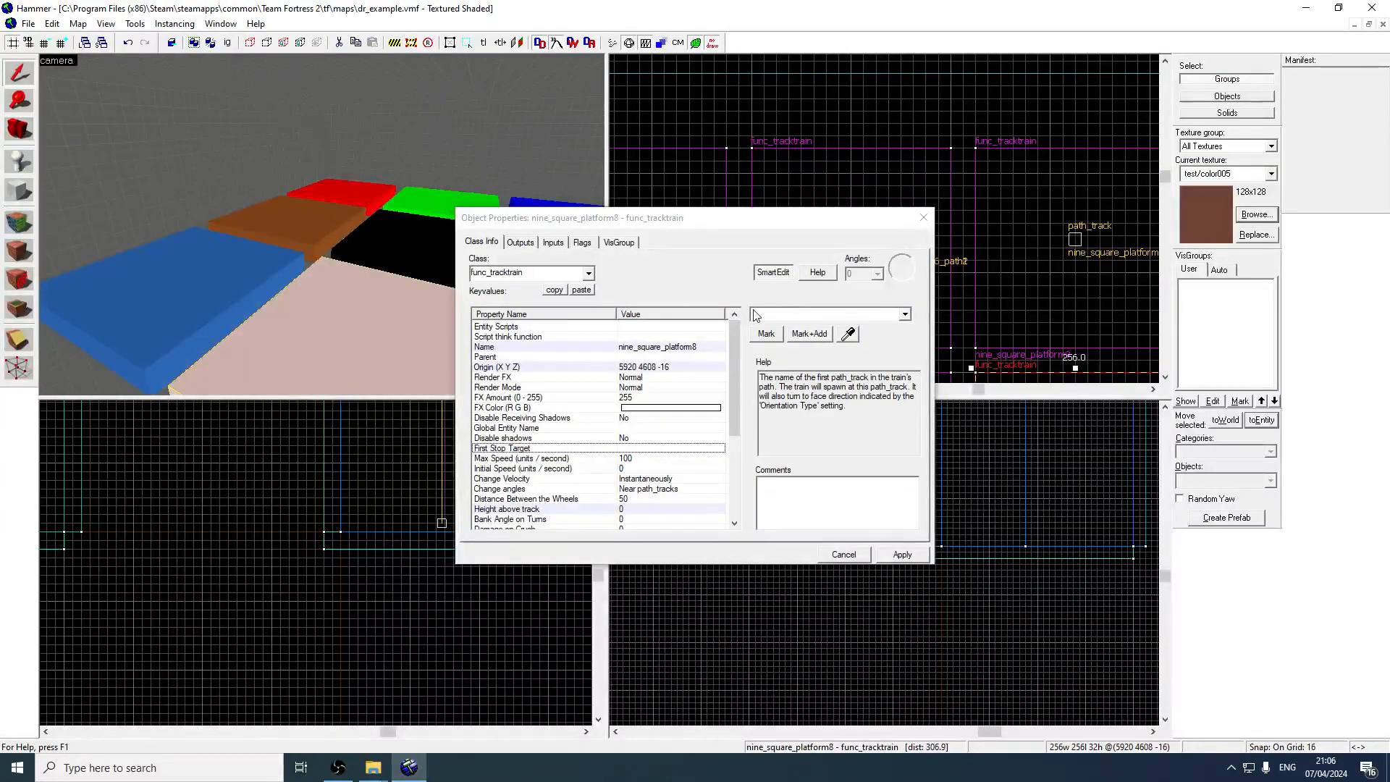
left_click(246, 314)
left_click(371, 385)
left_click(825, 313)
type("8")
left_click(898, 554)
left_click(923, 217)
Set the dark reddish-brown platform's First Stop Target to nine_square_platform9_path1 and apply it
key("z")
key("z")
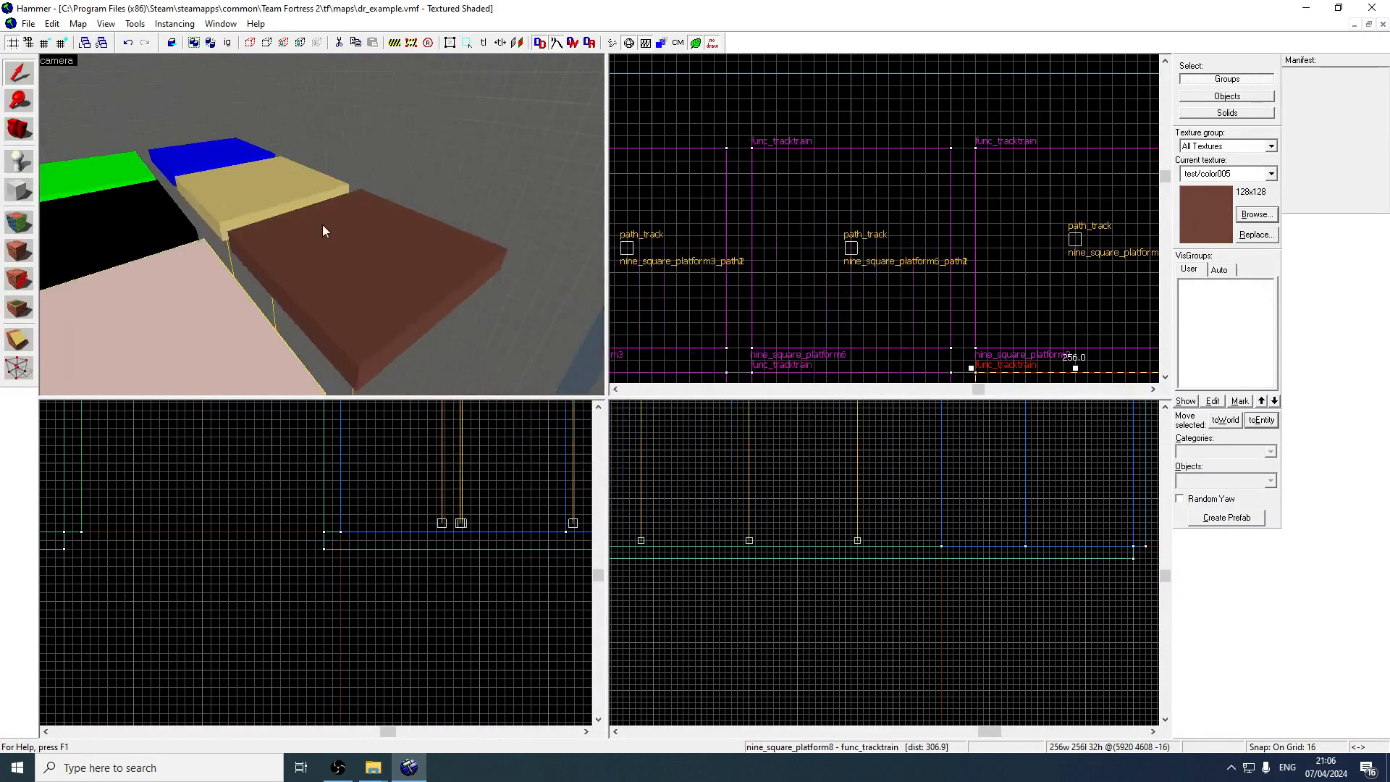
double_click(323, 224)
left_click(817, 315)
type("nine_square_platform1_path1")
left_click(828, 314)
key("BackSpace")
type("9")
left_click(902, 554)
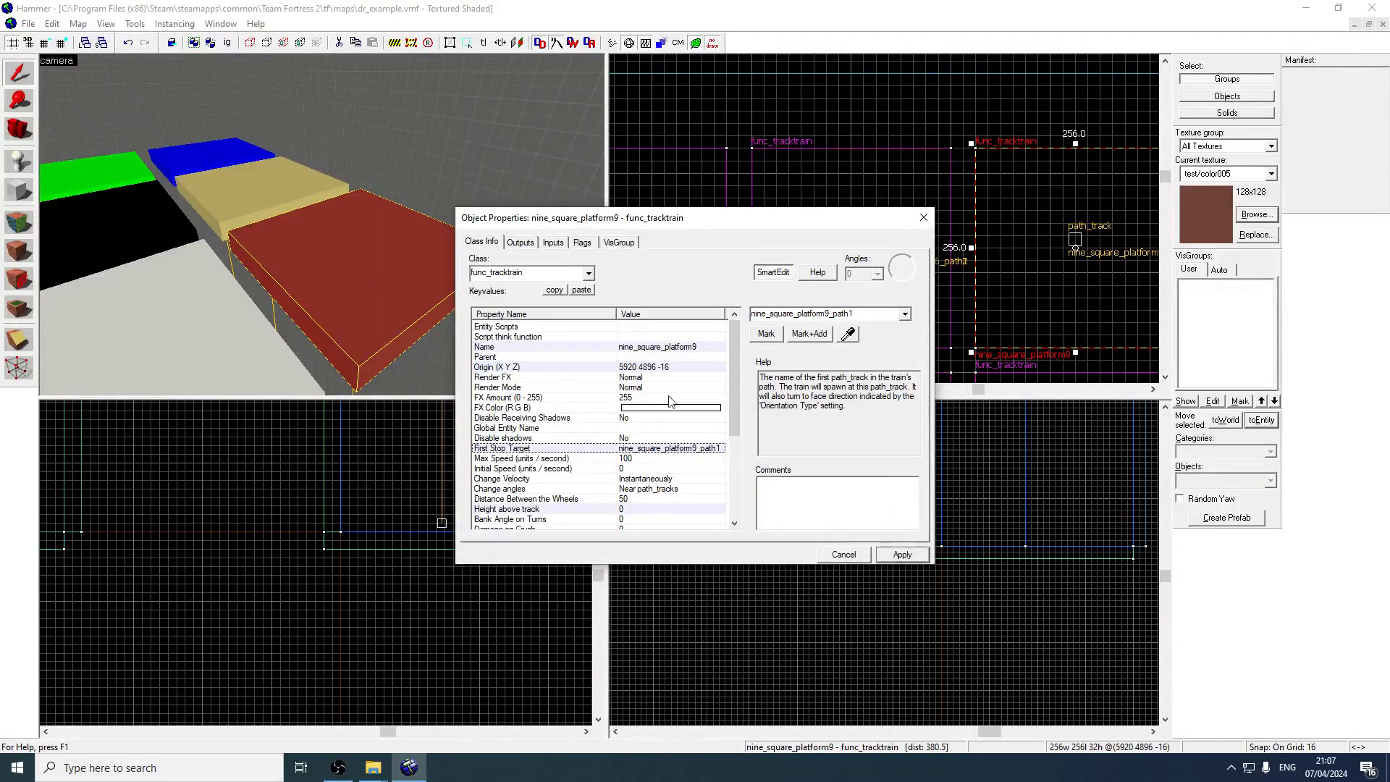
Look over the platform room and examine nine_square_platform9's remaining properties and flags
left_click(322, 224)
key("z")
key("s")
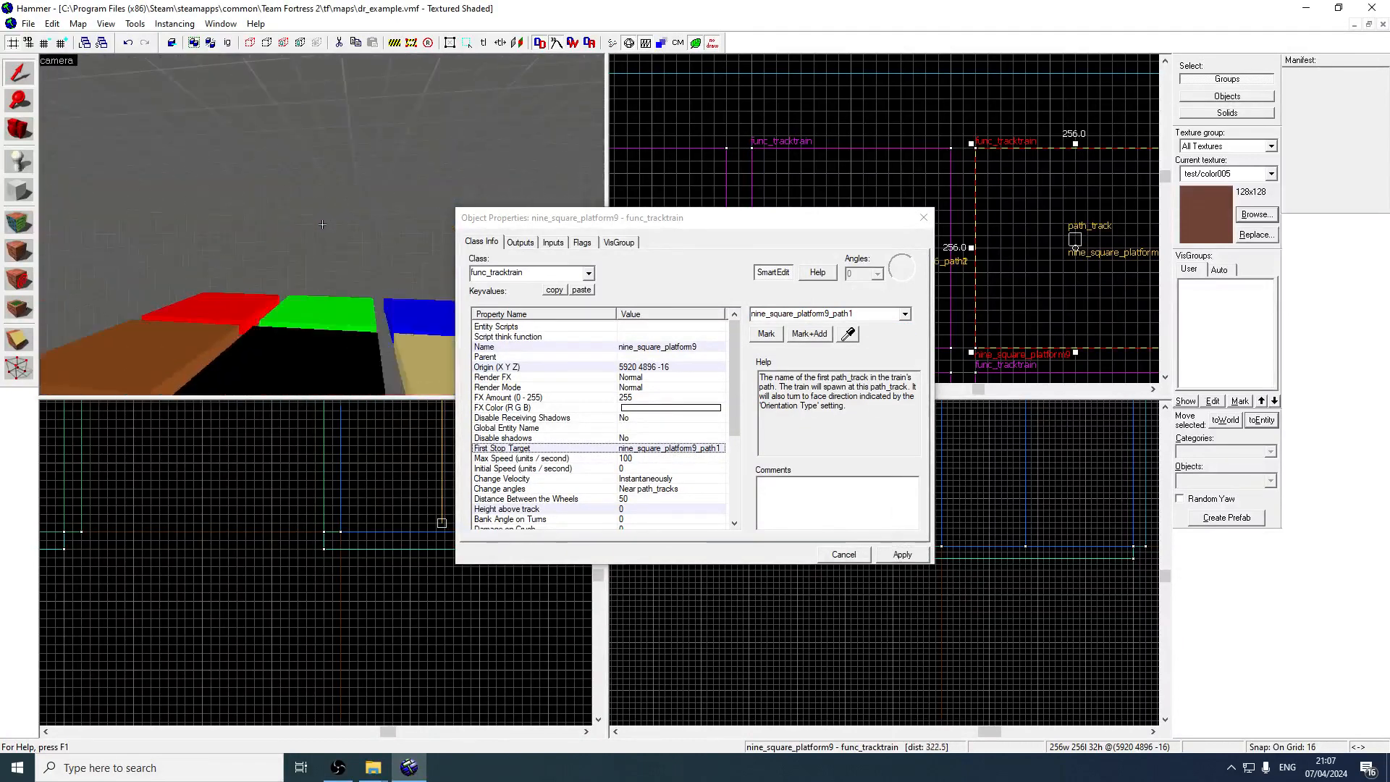
key("w")
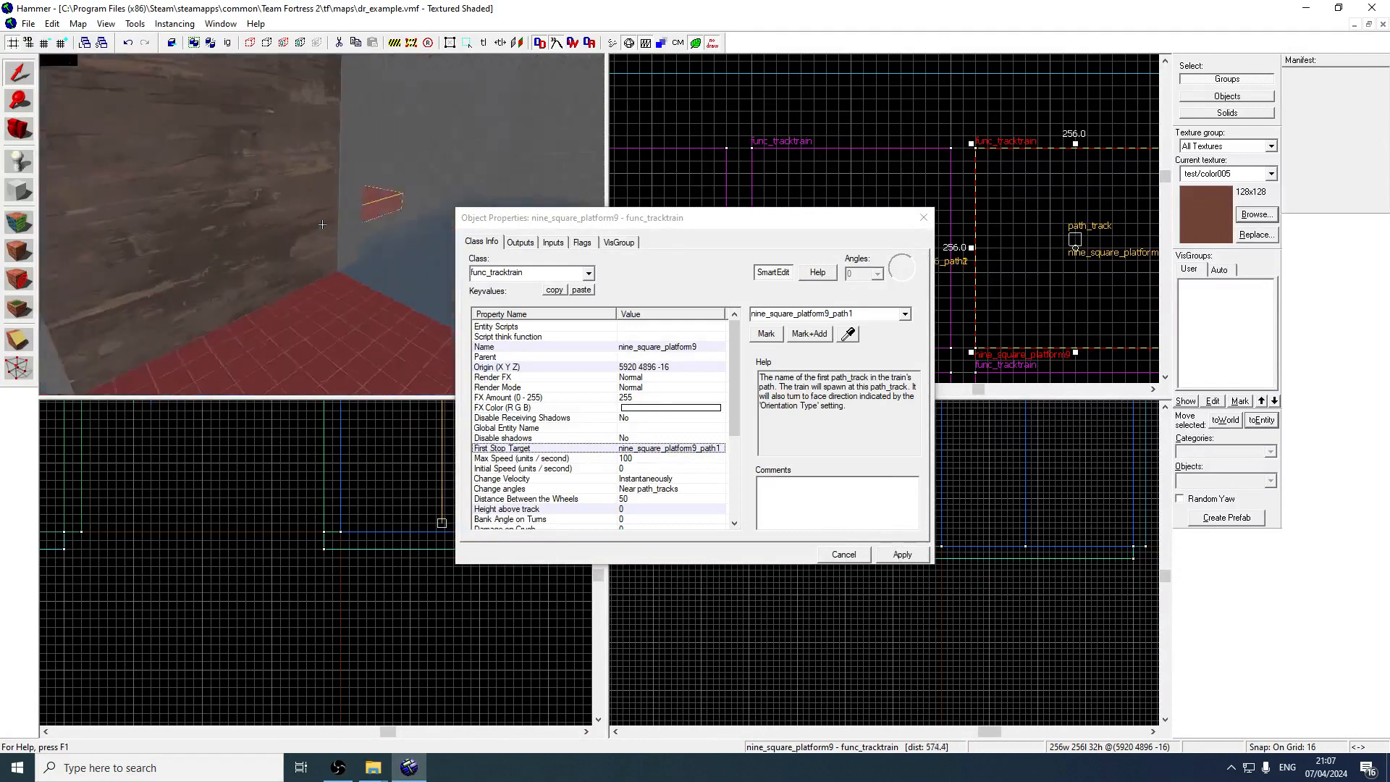
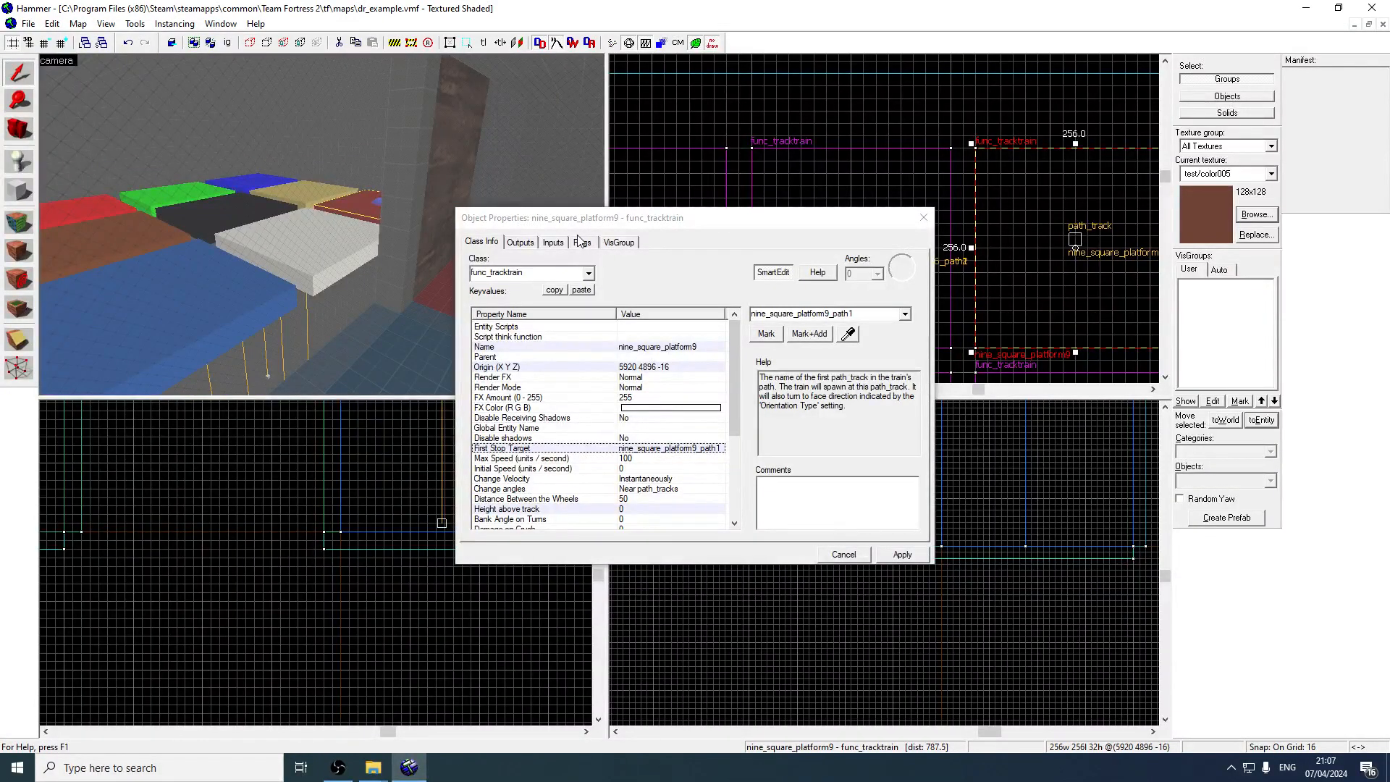
left_click_drag(735, 374, 738, 479)
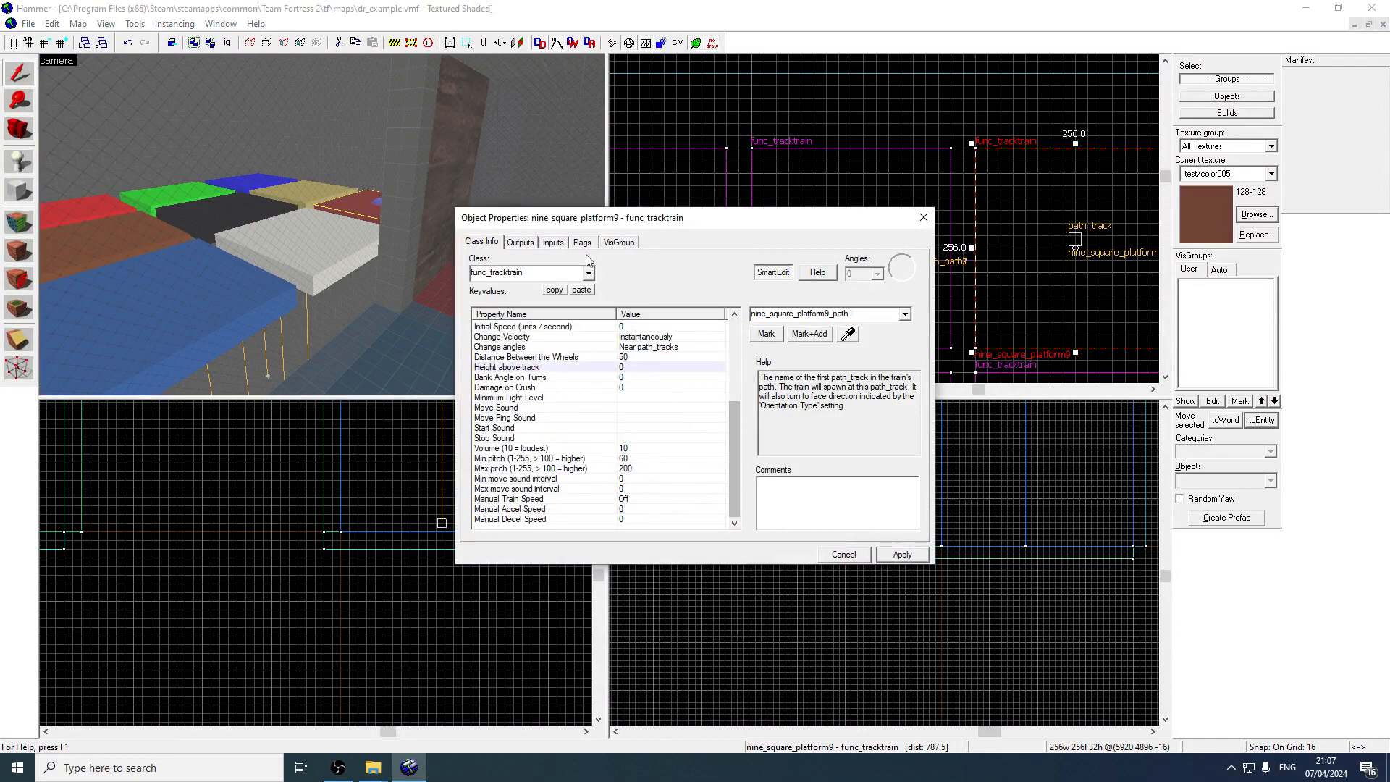
left_click(582, 242)
left_click(324, 259)
key("z")
key("w")
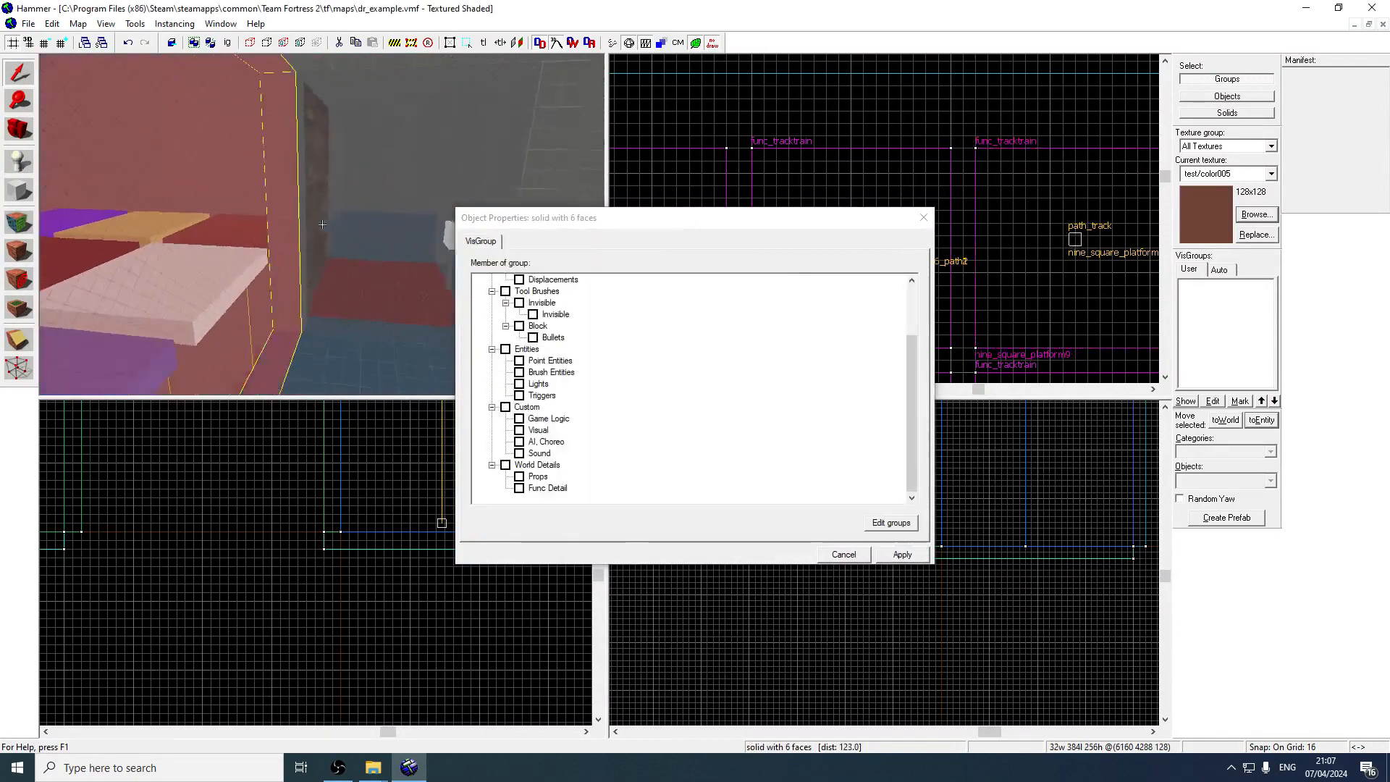
key("z")
Save the map and close the object properties
left_click(28, 25)
left_click(51, 90)
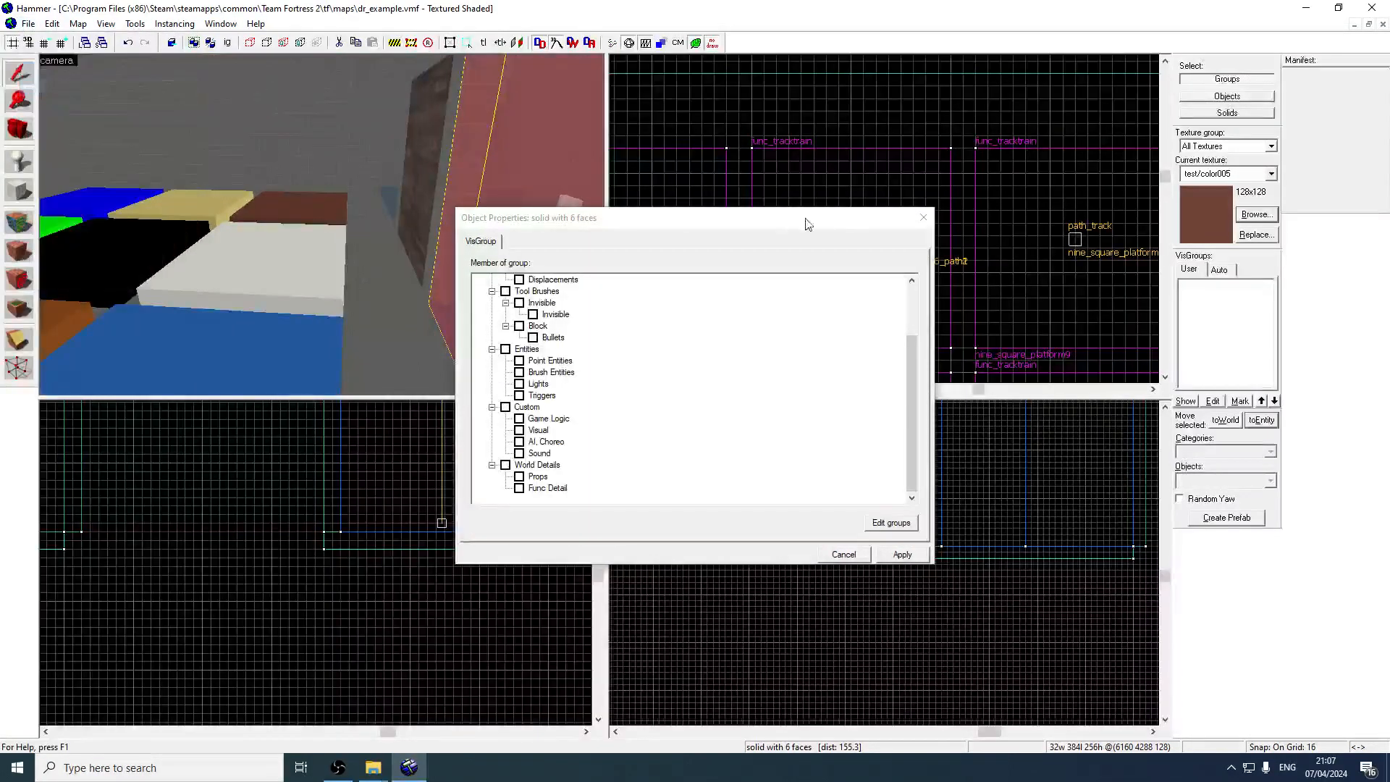
left_click(922, 218)
Place a logic_case entity on the black centre platform and position it at the platform's centre, 5632 4608
key("z")
left_click(20, 161)
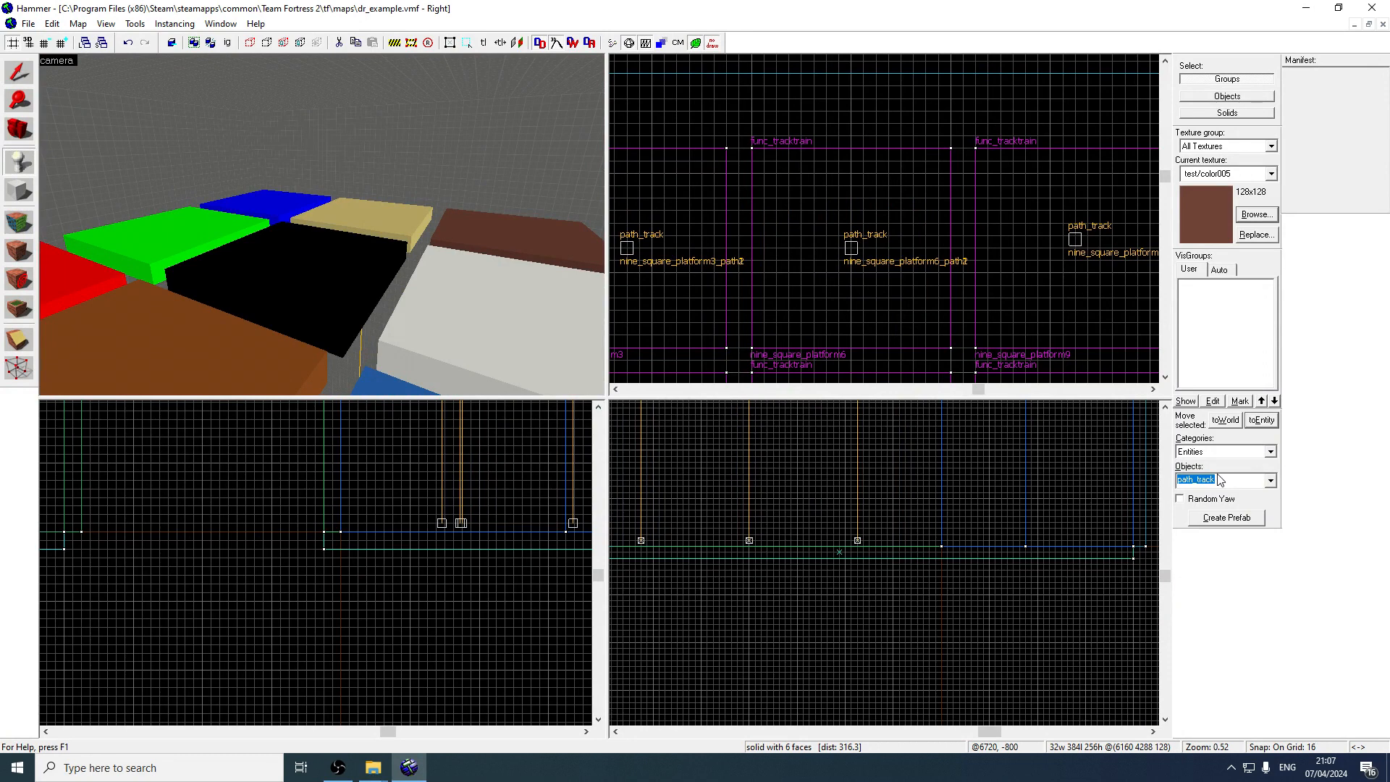
type("logic_case")
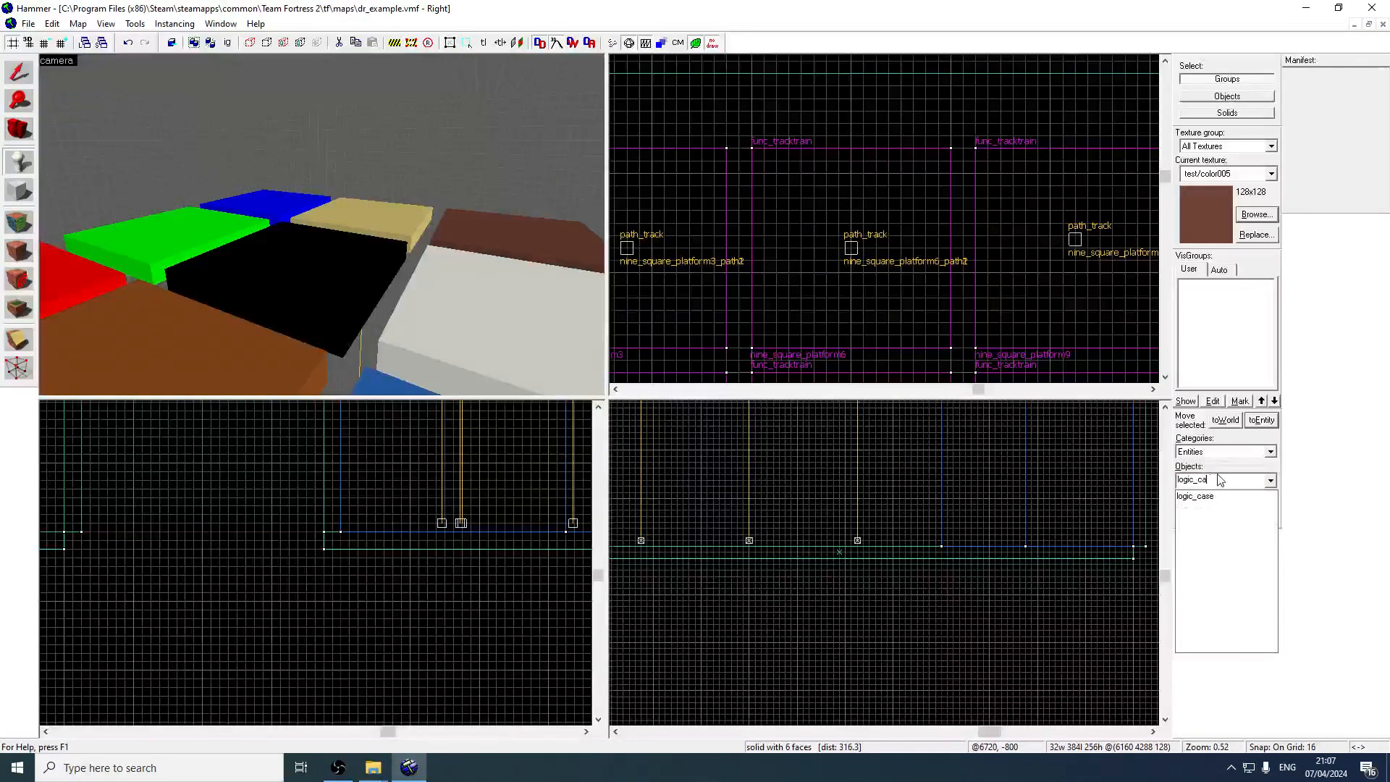
left_click(1195, 497)
left_click(24, 78)
middle_click_drag(820, 210, 821, 61)
scroll(820, 60, "down", 4)
scroll(831, 185, "up", 6)
left_click_drag(857, 187, 846, 174)
Add an OnCase01 output to the logic_case that sends StartForward to nine_square_platform1
double_click(301, 249)
left_click(520, 243)
left_click(553, 523)
left_click(736, 425)
left_click(718, 438)
left_click(699, 442)
type("platform")
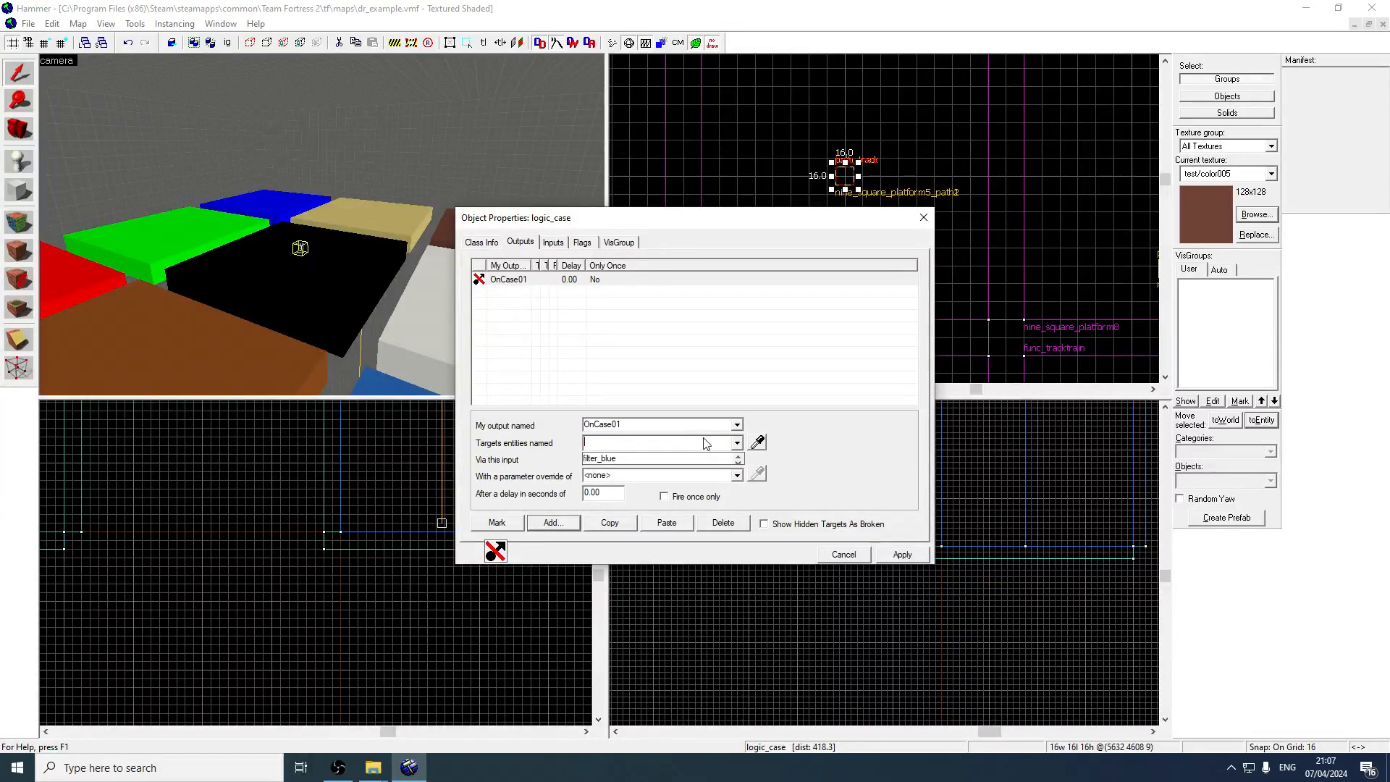
key("Down")
key("Return")
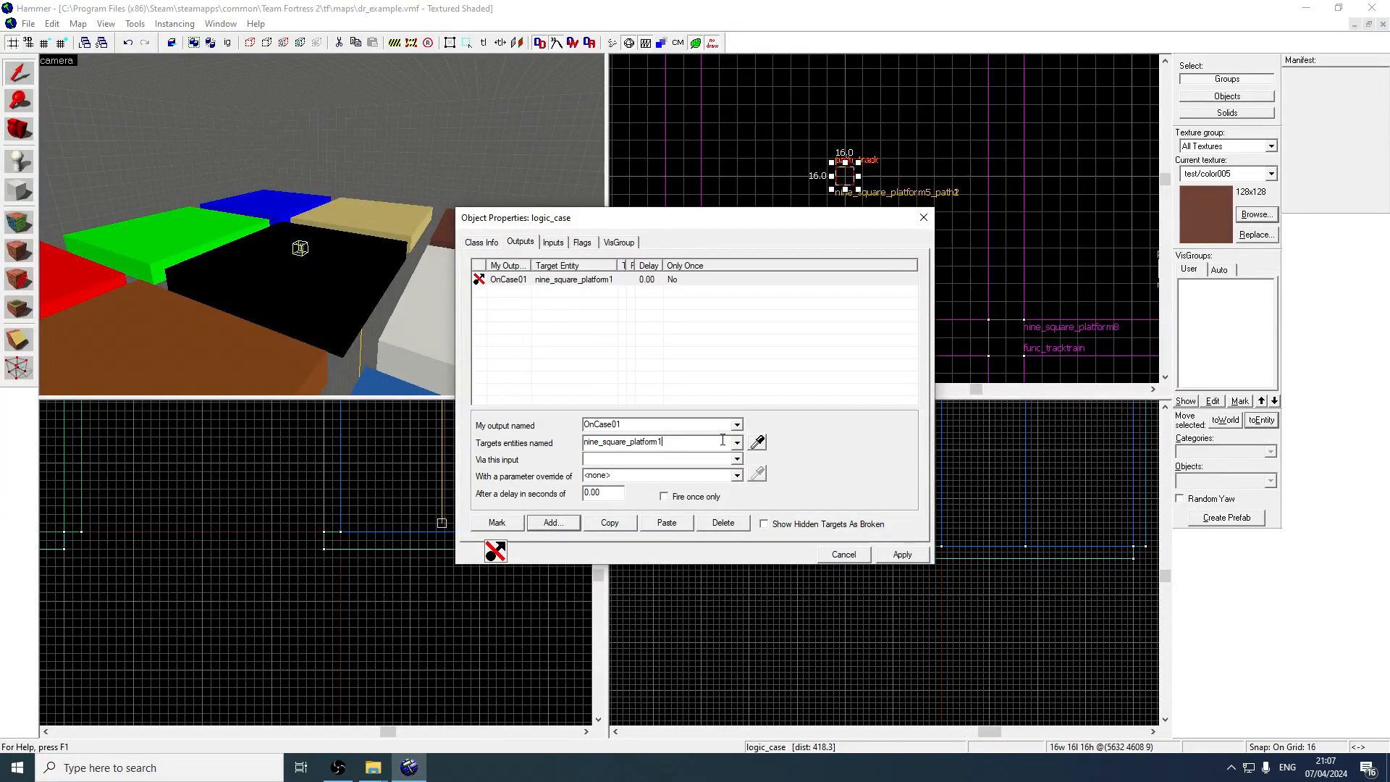
left_click(695, 460)
type("StartBackward")
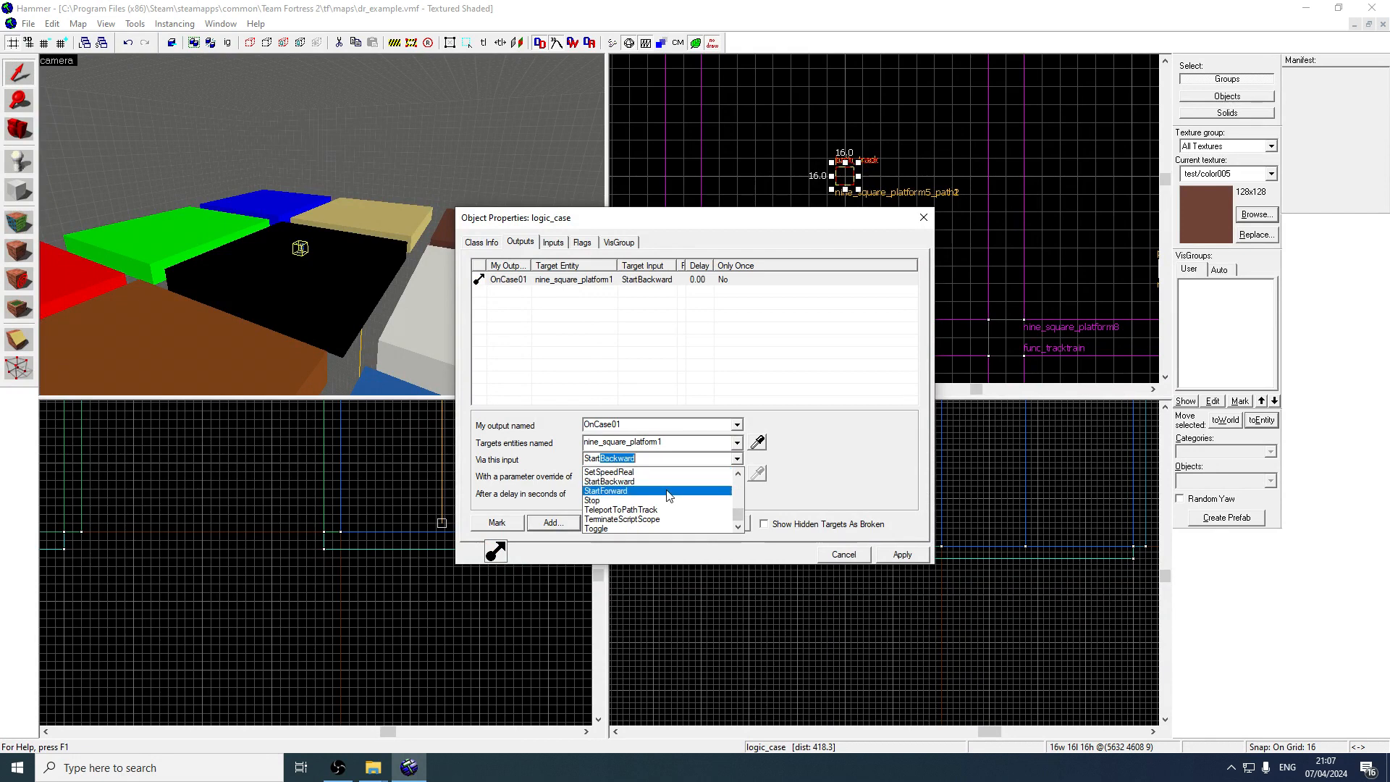
left_click(671, 491)
Copy the logic_case's OnCase01 output and paste it six times
left_click(655, 280)
left_click(617, 523)
left_click(666, 522)
left_click(667, 522)
left_click(667, 522)
left_click(666, 523)
left_click(666, 522)
left_click(667, 523)
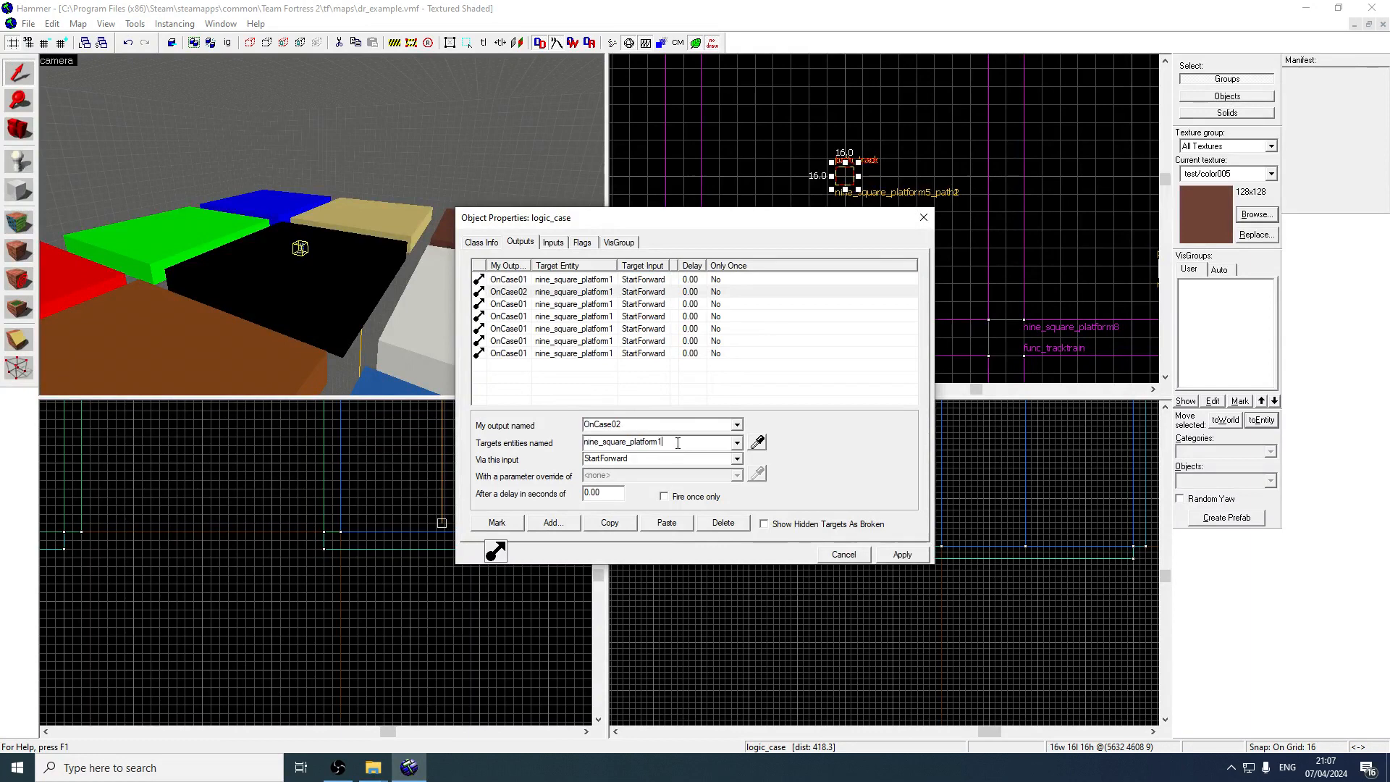
Retarget the second output, OnCase02, to nine_square_platform2 and change the third to OnCase03 targeting nine_square_platform3
type("2")
left_click(579, 304)
left_click_drag(664, 442, 657, 442)
type("33")
Change the fourth output to OnCase04 targeting nine_square_platform4 and the fifth to OnCase05 targeting nine_square_platform5
left_click(578, 317)
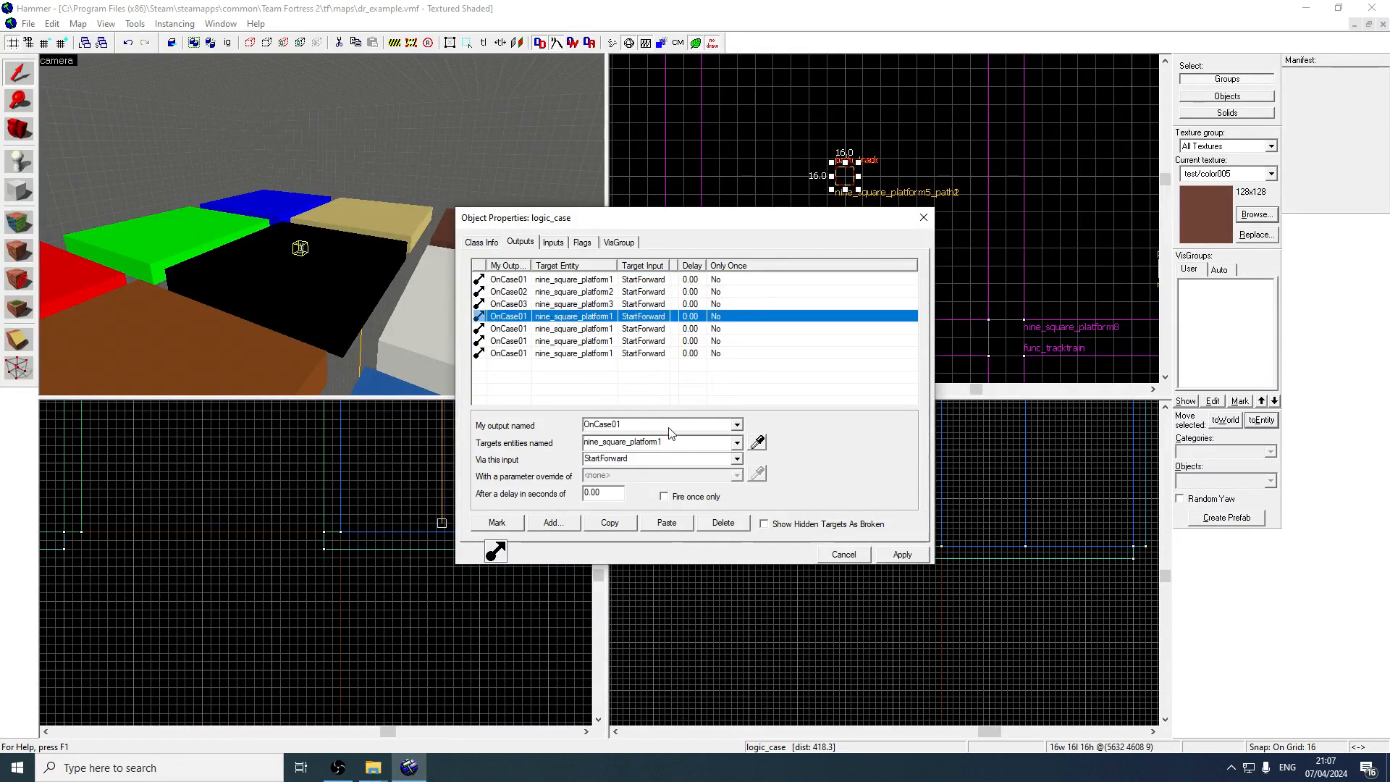
left_click(627, 426)
type("4")
left_click(557, 330)
left_click(622, 428)
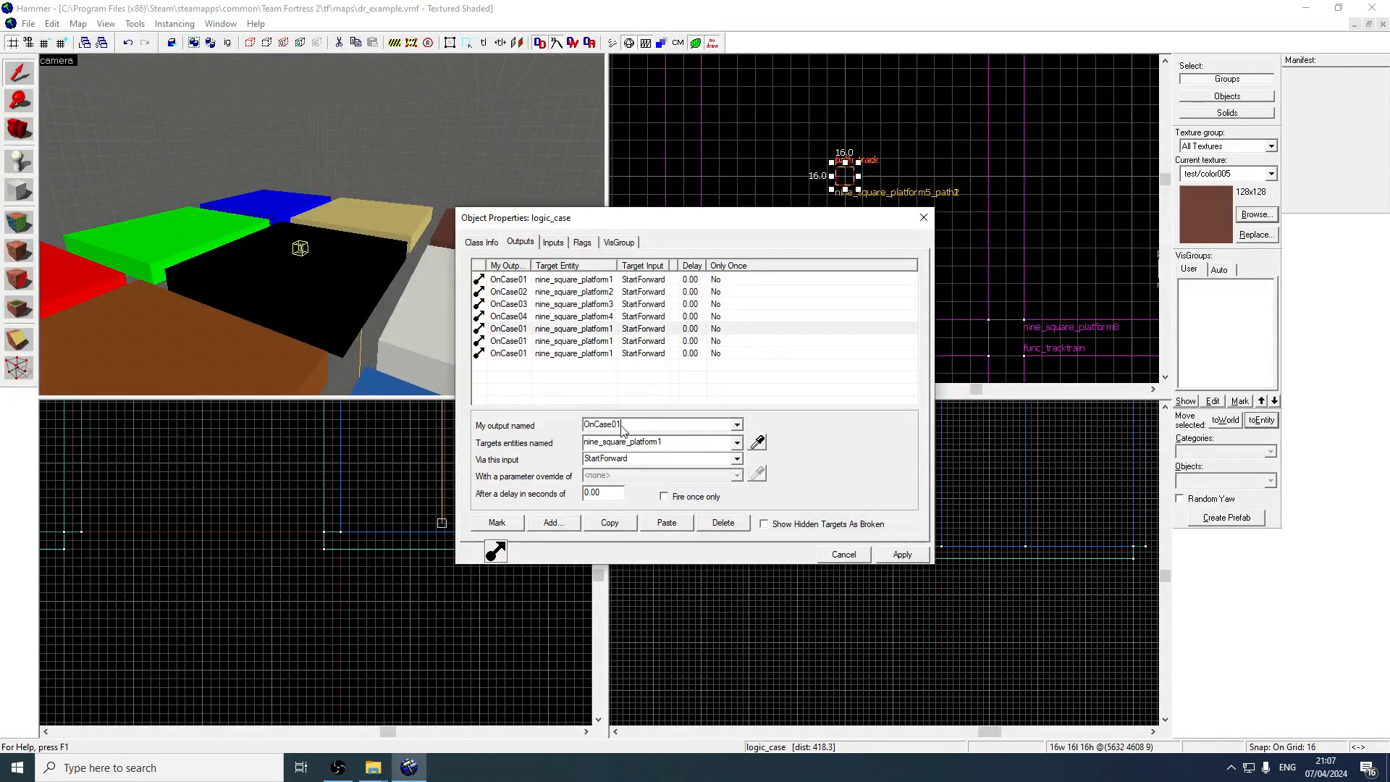
key("BackSpace")
type("5")
Change the sixth output to OnCase06 targeting nine_square_platform6 and the seventh to OnCase07 targeting nine_square_platform7
left_click(558, 341)
left_click(640, 427)
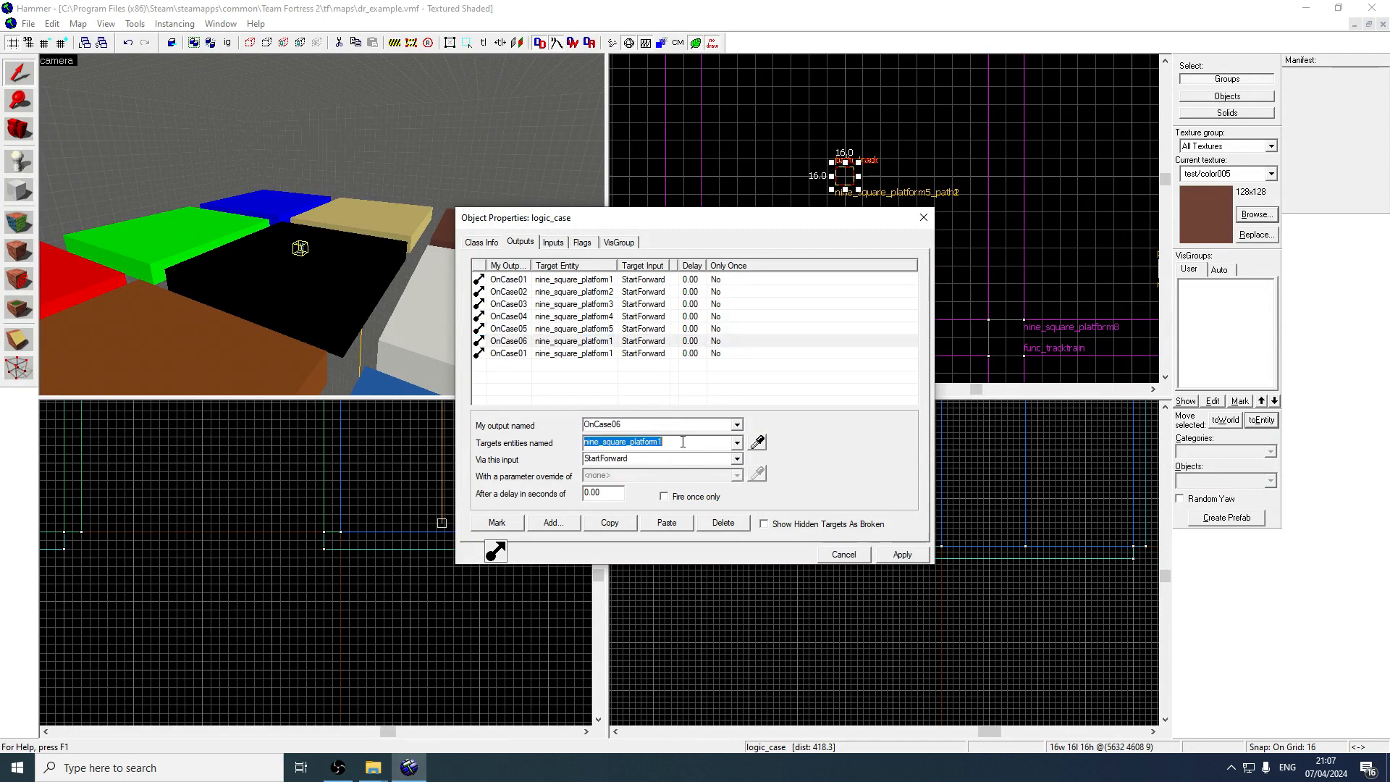
type("6")
left_click(630, 353)
left_click(626, 427)
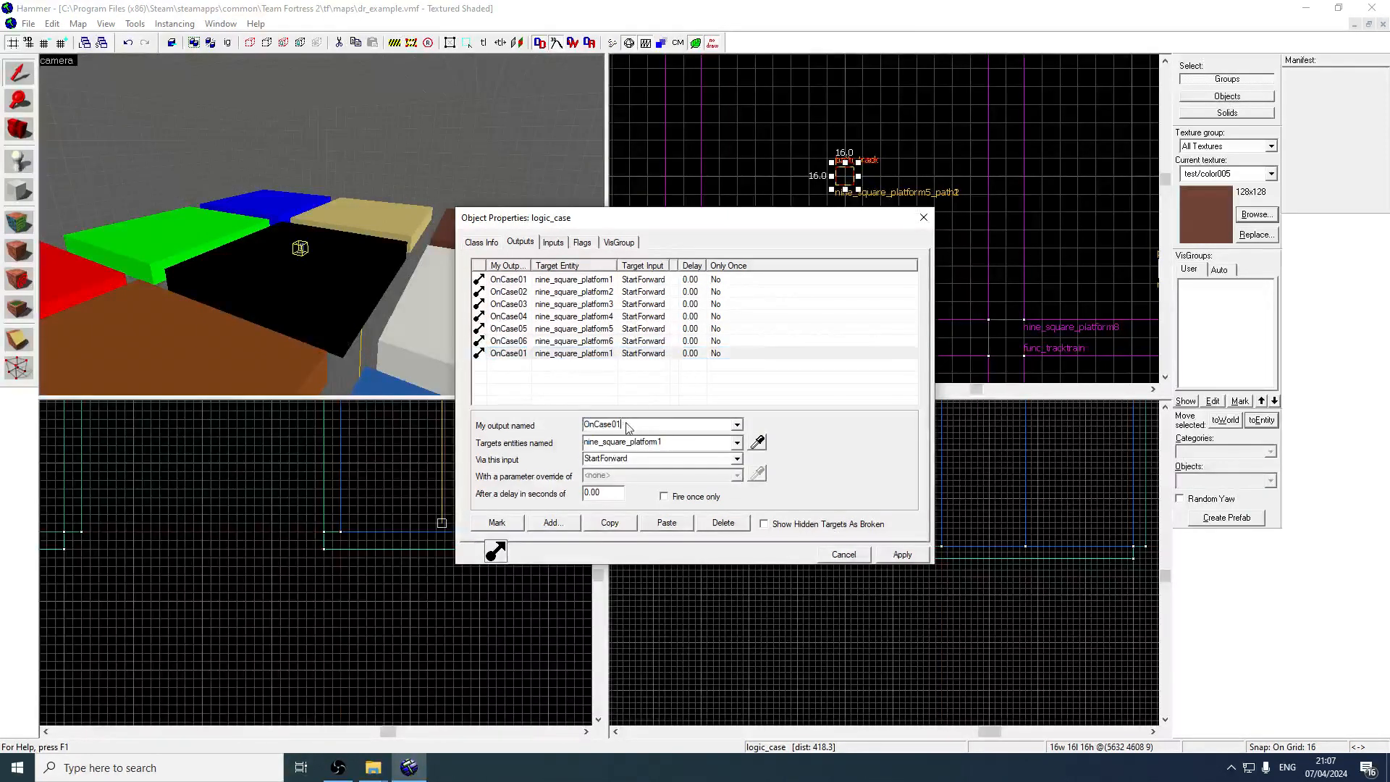
key("BackSpace")
type("7")
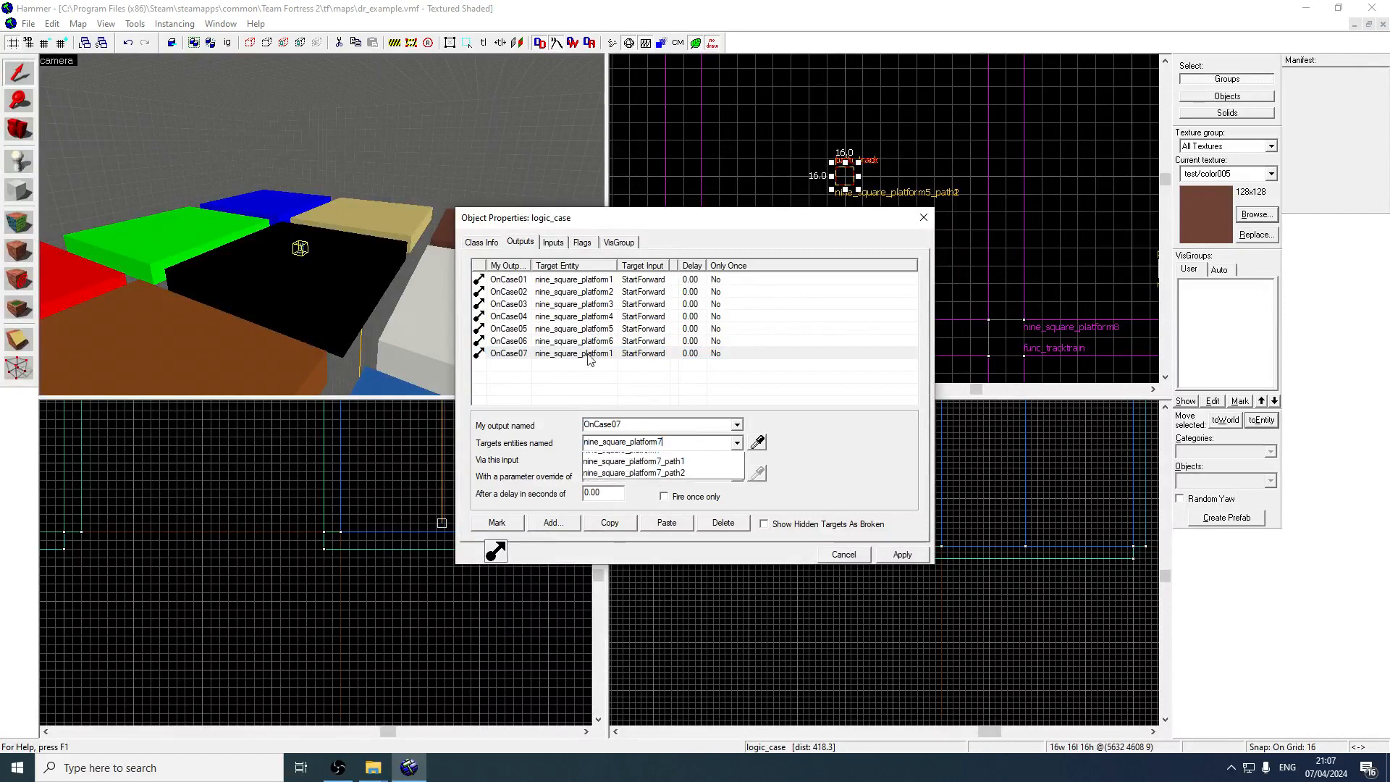
Paste two more outputs, set them to OnCase08 targeting nine_square_platform8 and OnCase09 targeting nine_square_platform9, and apply the changes
left_click(664, 523)
left_click(622, 365)
left_click(623, 427)
left_click(685, 449)
key("BackSpace")
type("8")
left_click(609, 389)
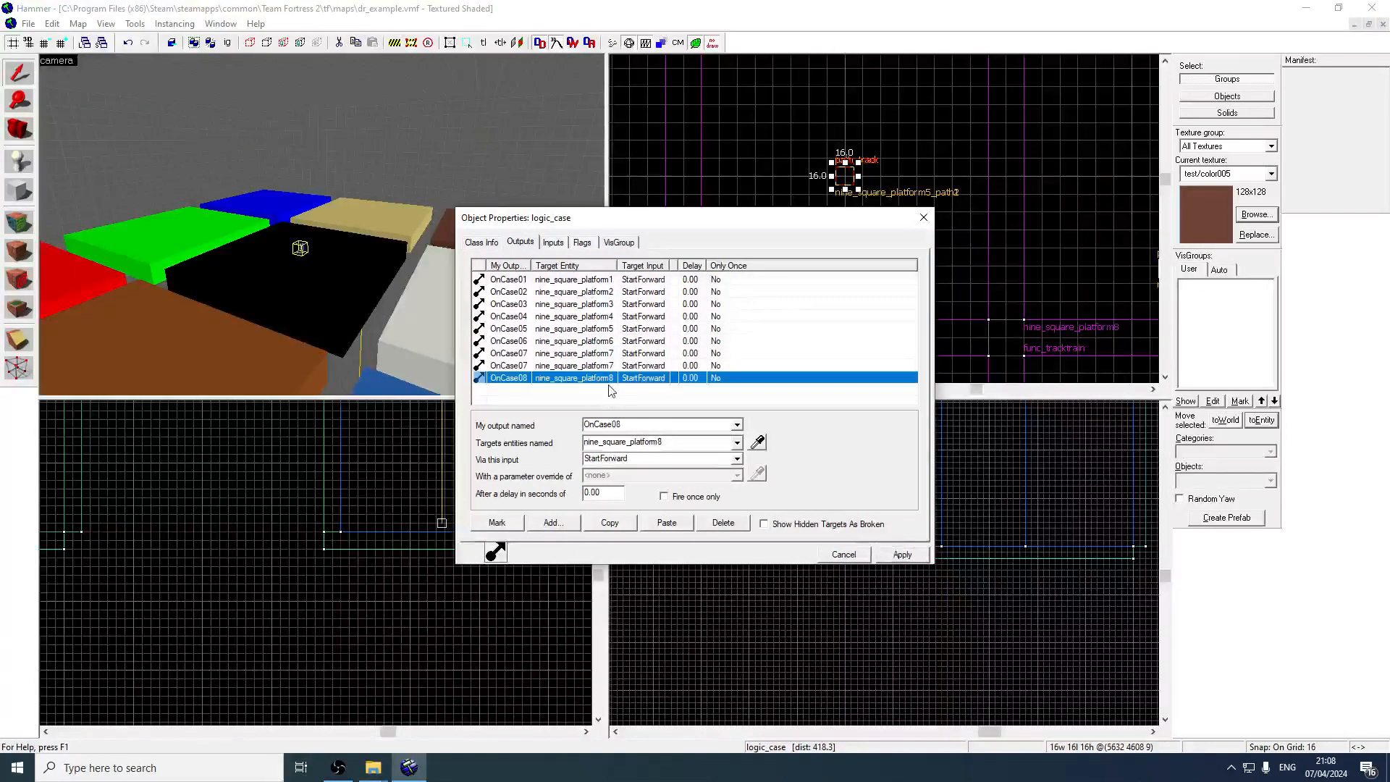
left_click(594, 369)
left_click_drag(630, 424, 654, 444)
type("0")
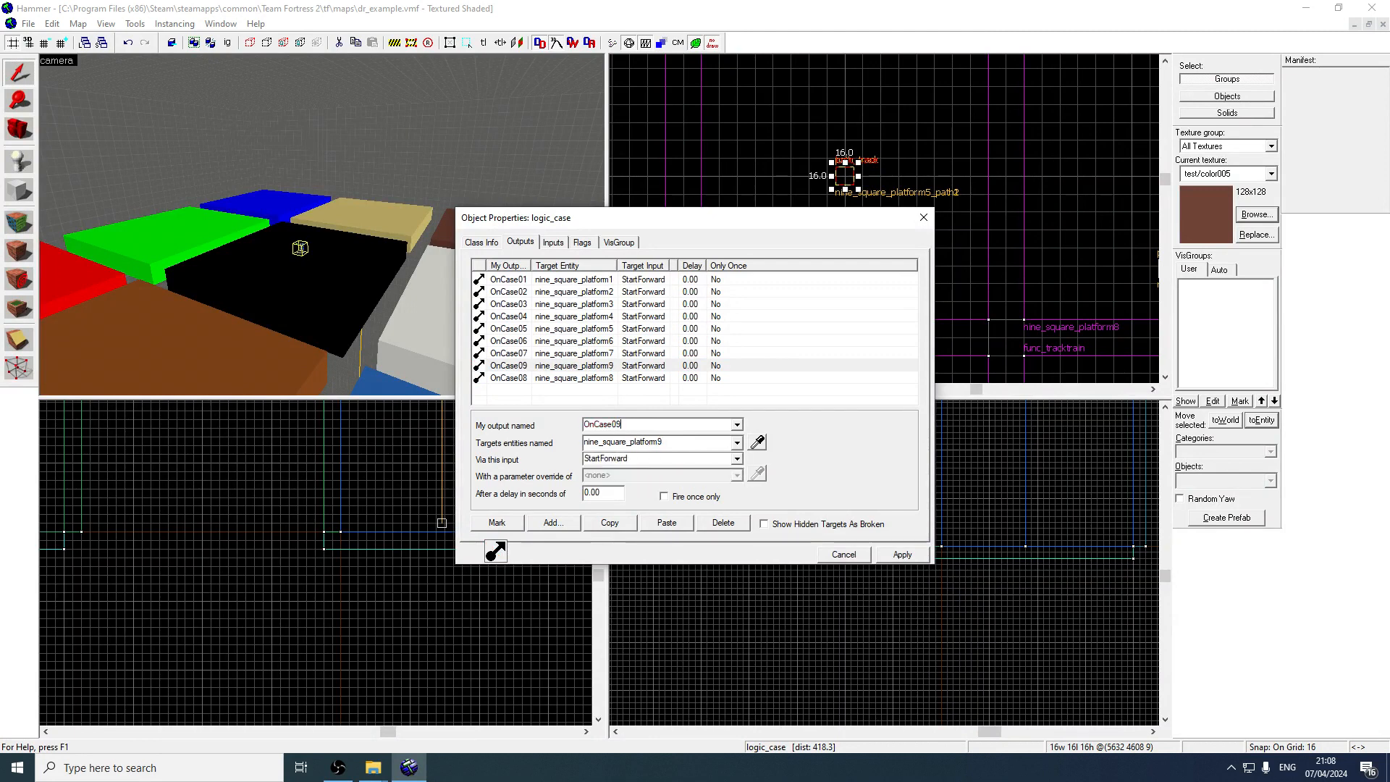
left_click(902, 554)
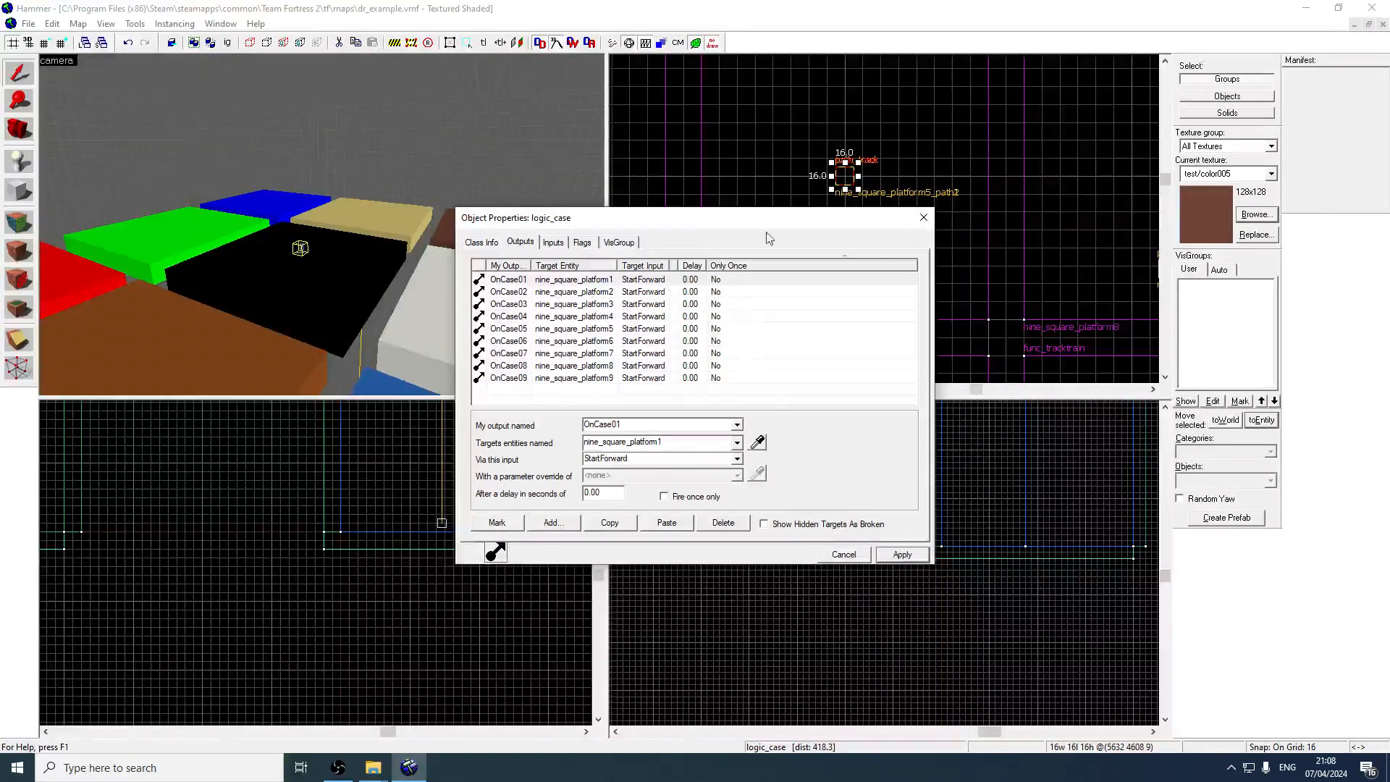
left_click(924, 218)
Search the textures for "grate" and choose nature/metalgrate for a new block
key("z")
key("d")
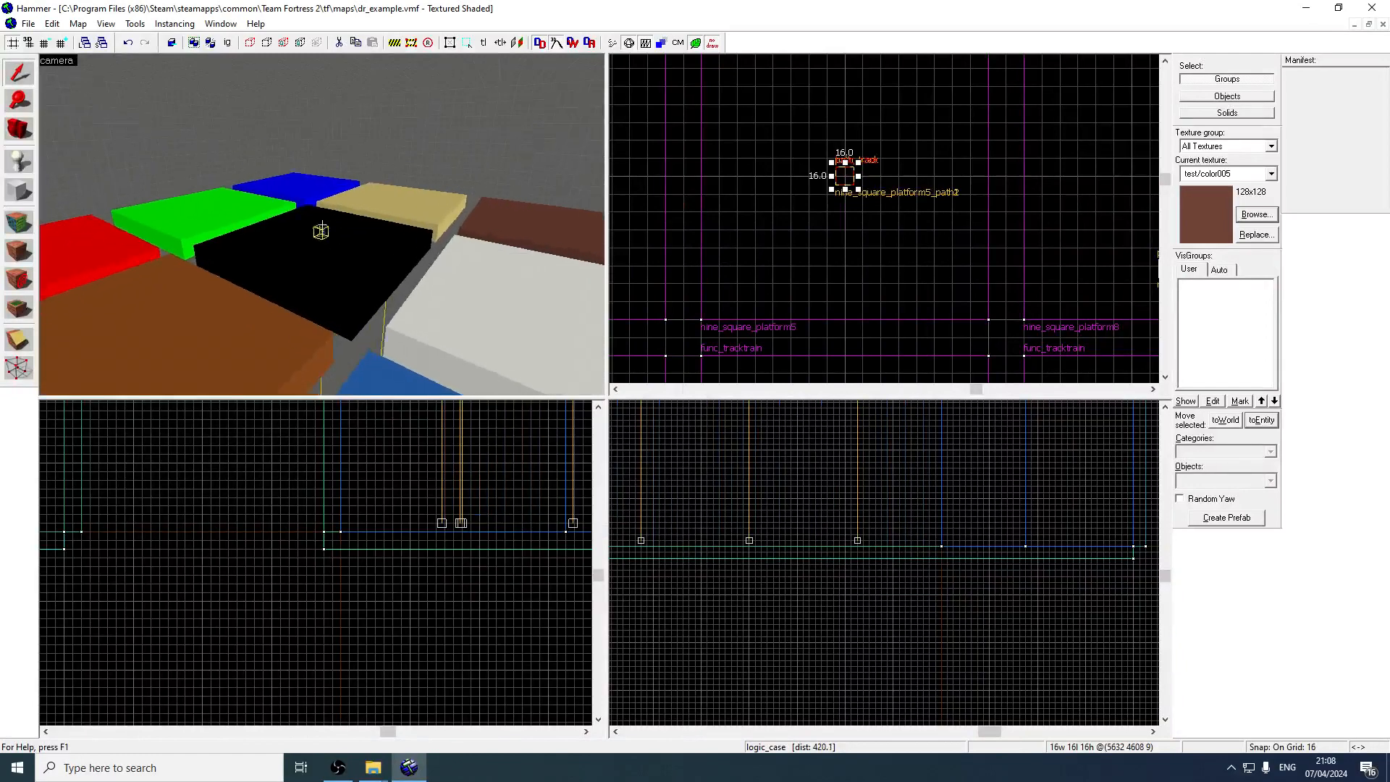
key("z")
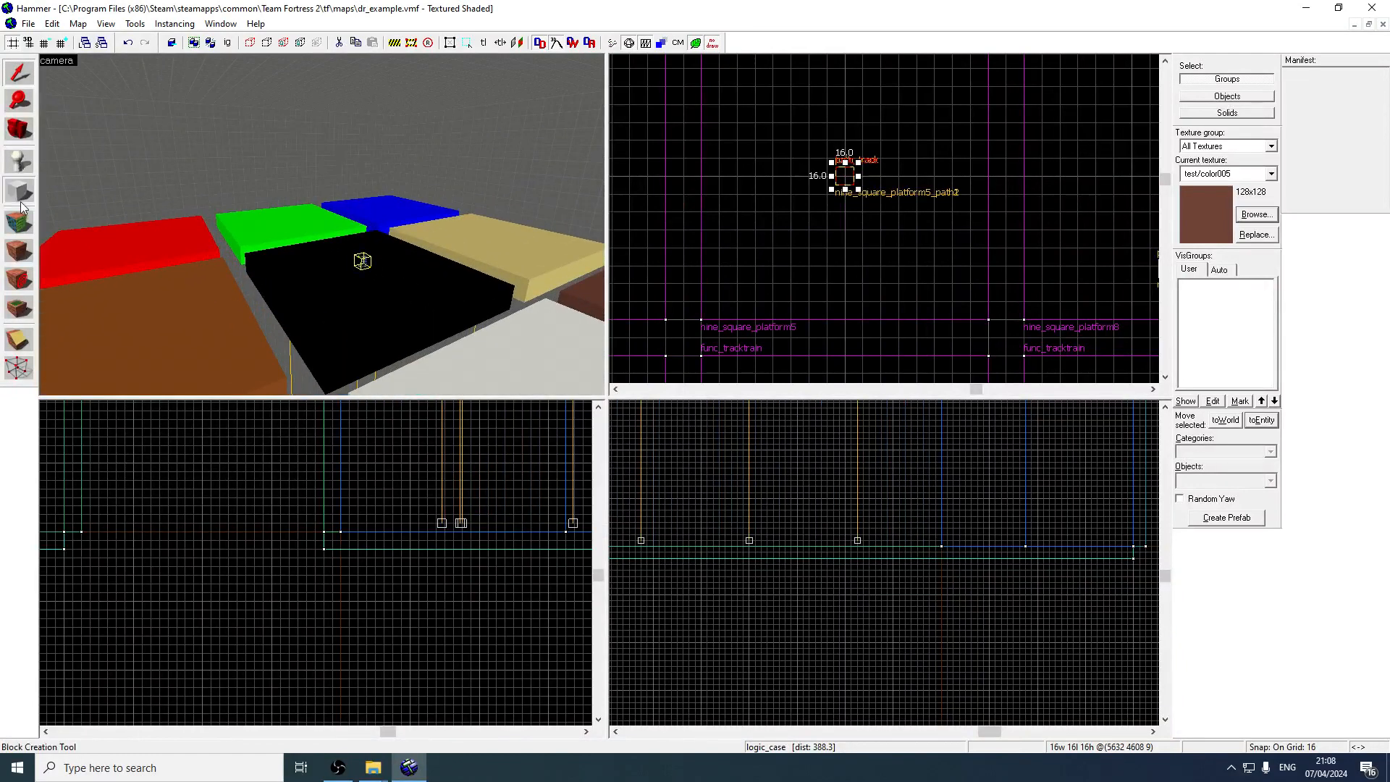
left_click(21, 202)
left_click(1266, 216)
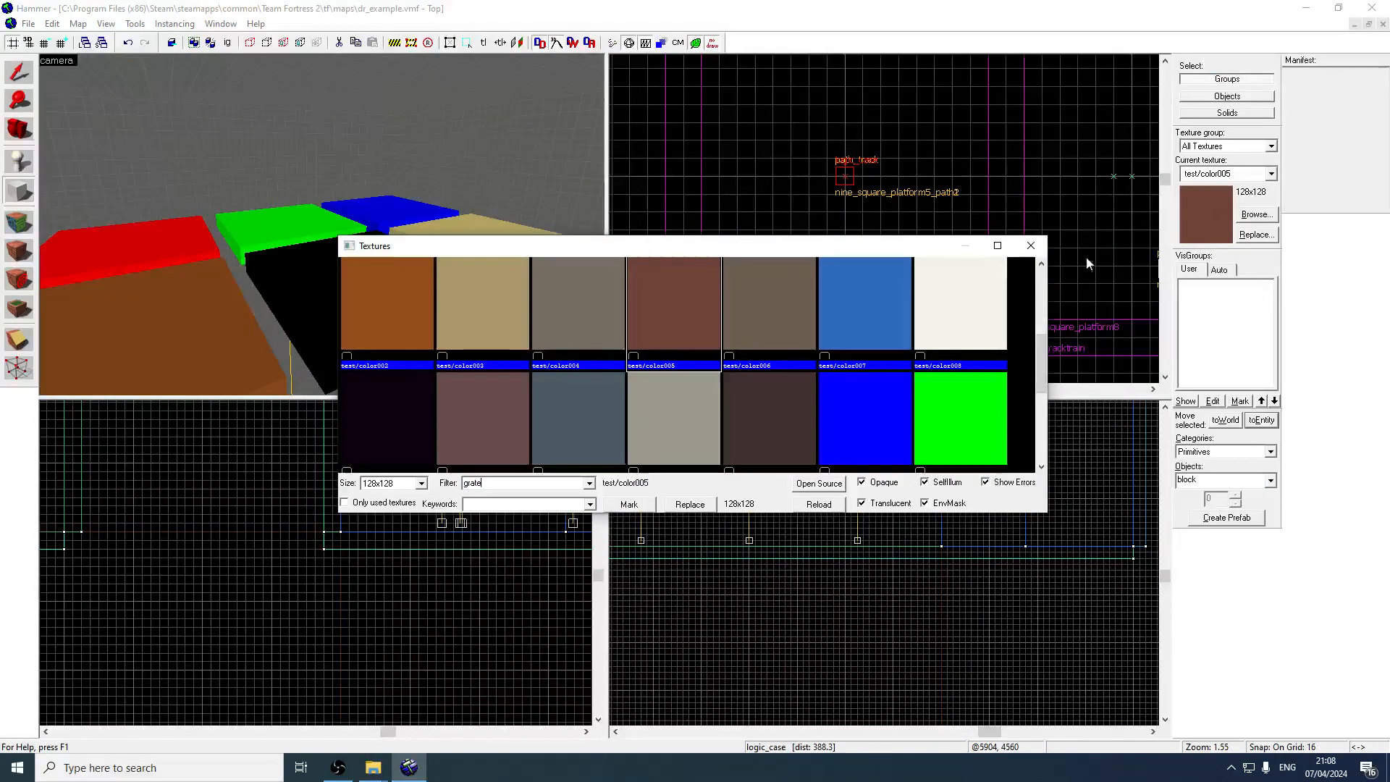
type("grate")
scroll(837, 425, "down", 5)
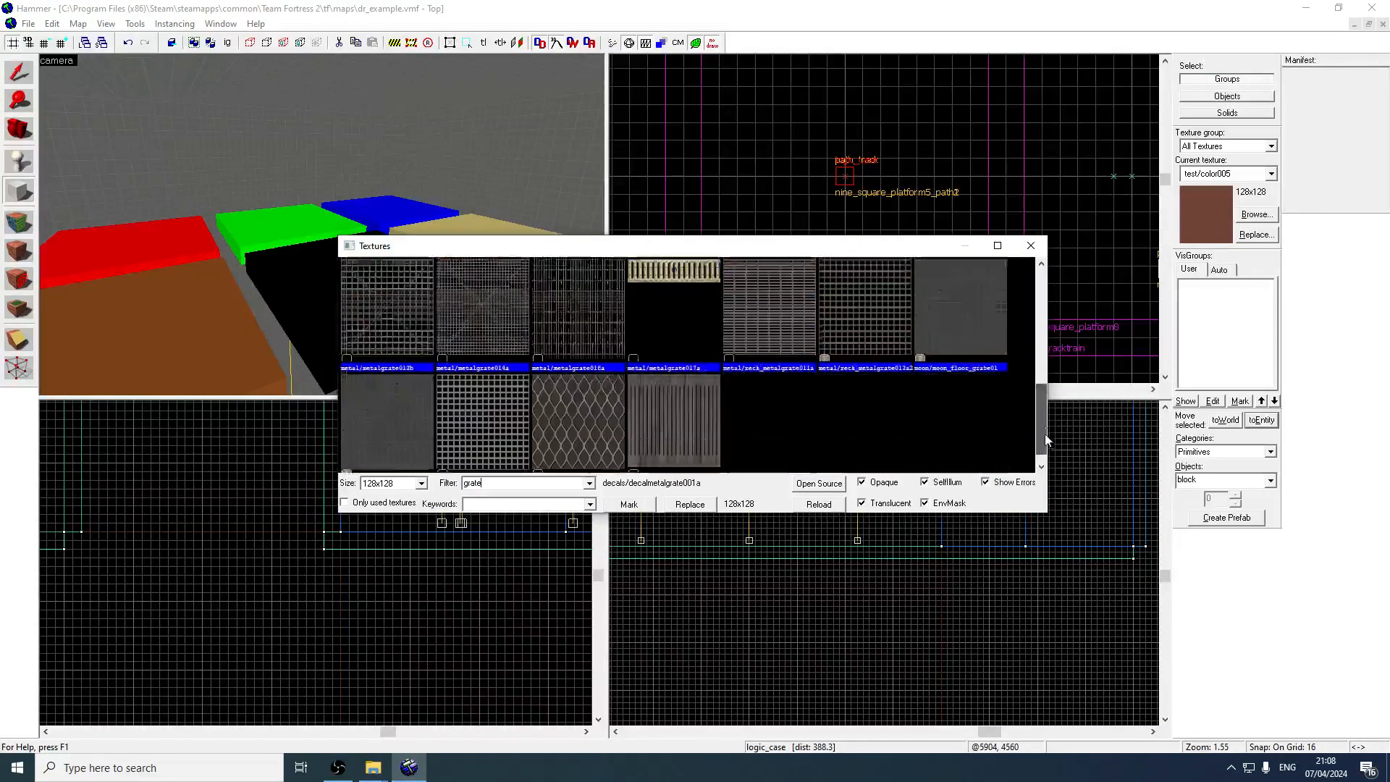
double_click(589, 405)
With the grid snap at 8, outline a 16 by 1024 unit block in the top view along the gap between the first two platform columns
scroll(753, 197, "down", 5)
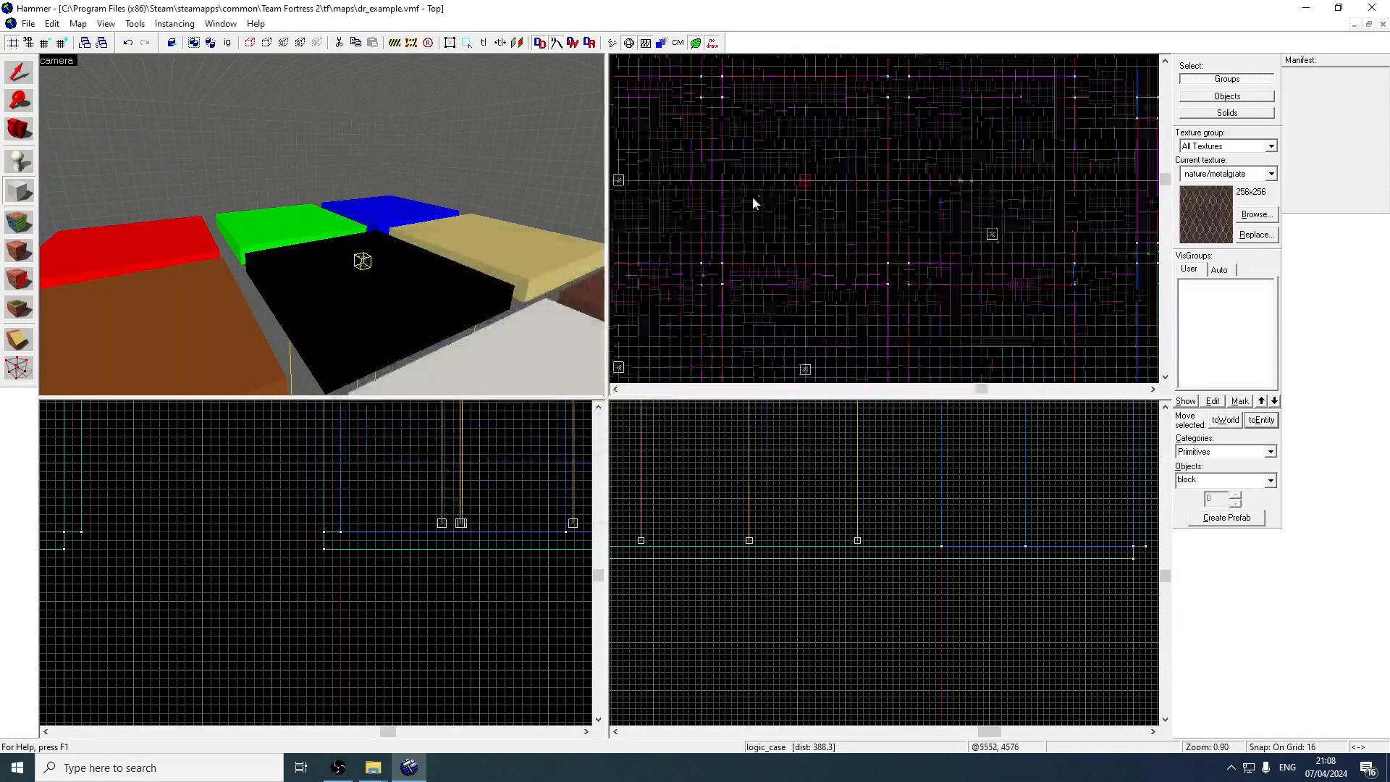
key("bracketleft")
key("Up")
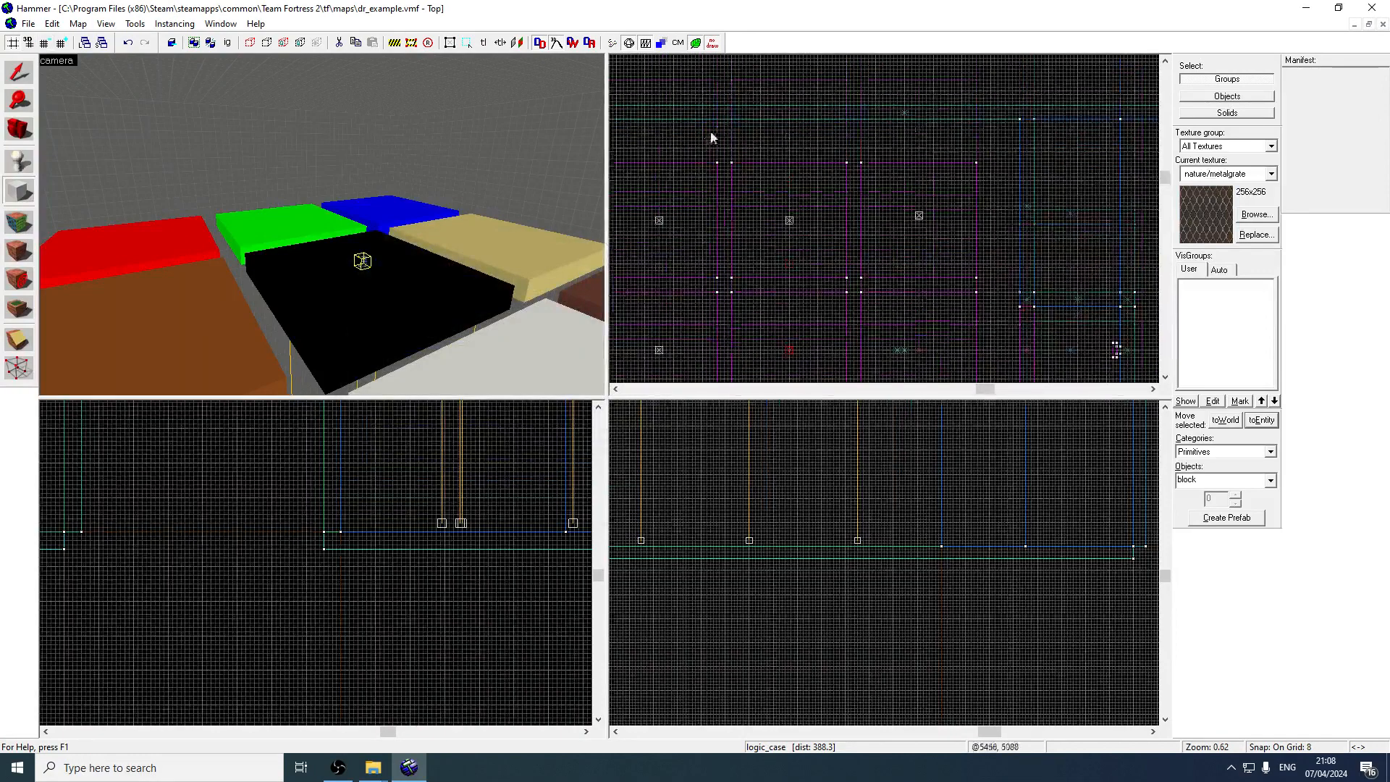
left_click_drag(719, 118, 726, 176)
key("Down")
key("Down")
key("Down")
key("Down")
key("Down")
Make the block outline 256 units high, standing on the platforms' top surface, and create the grate wall
scroll(782, 434, "up", 6)
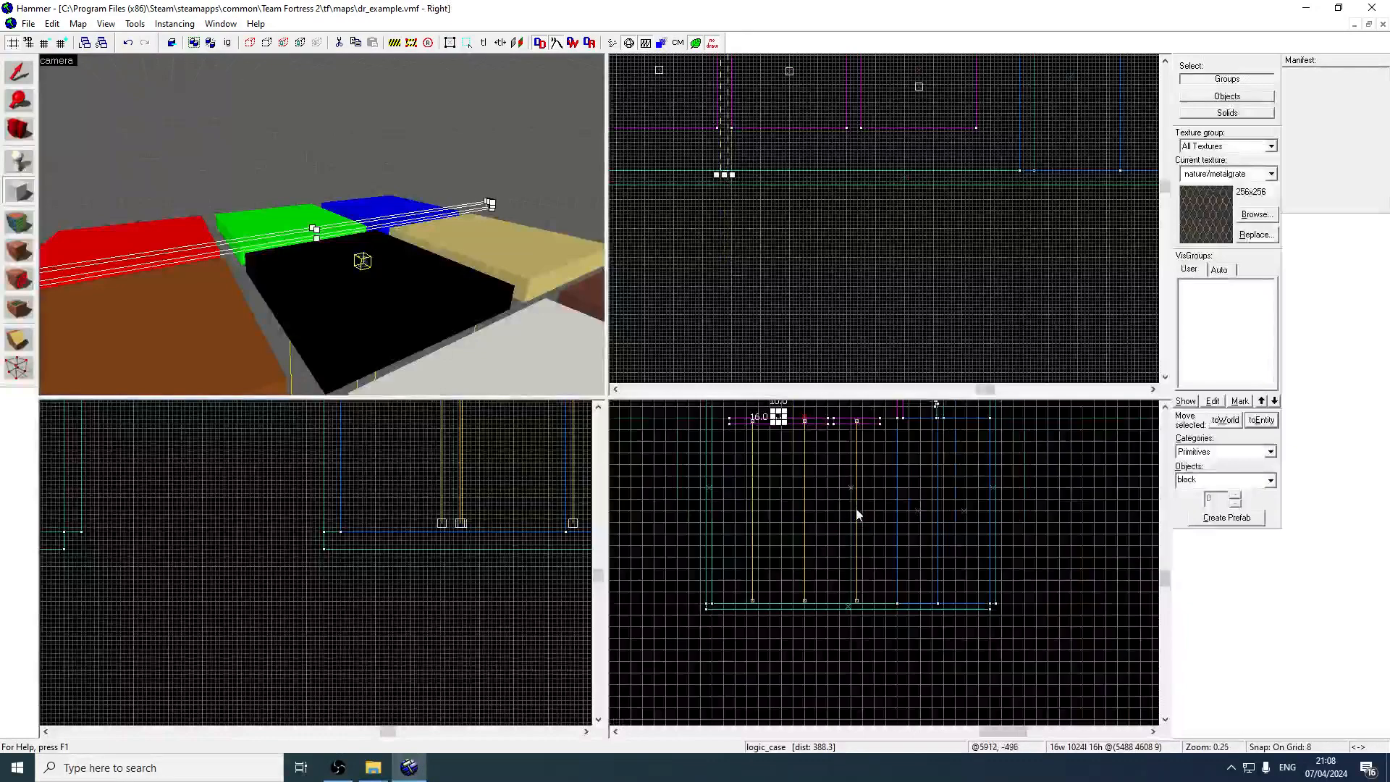
left_click_drag(778, 418, 772, 487)
scroll(784, 425, "up", 3)
key("Up")
scroll(777, 498, "up", 1)
key("Up")
left_click_drag(773, 550, 792, 420)
key("Up")
key("Return")
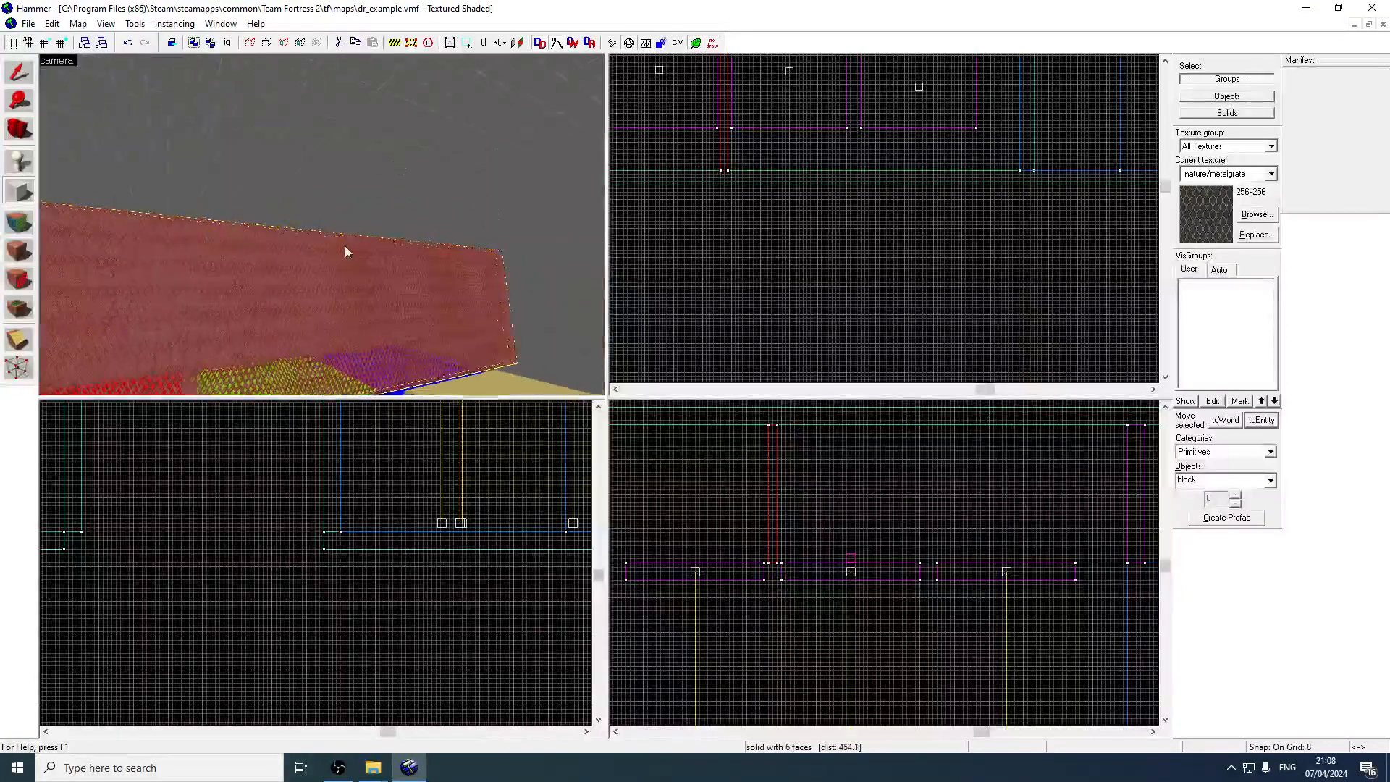
Examine the new grate wall's fit between the platforms in the 3D view
key("z")
key("z")
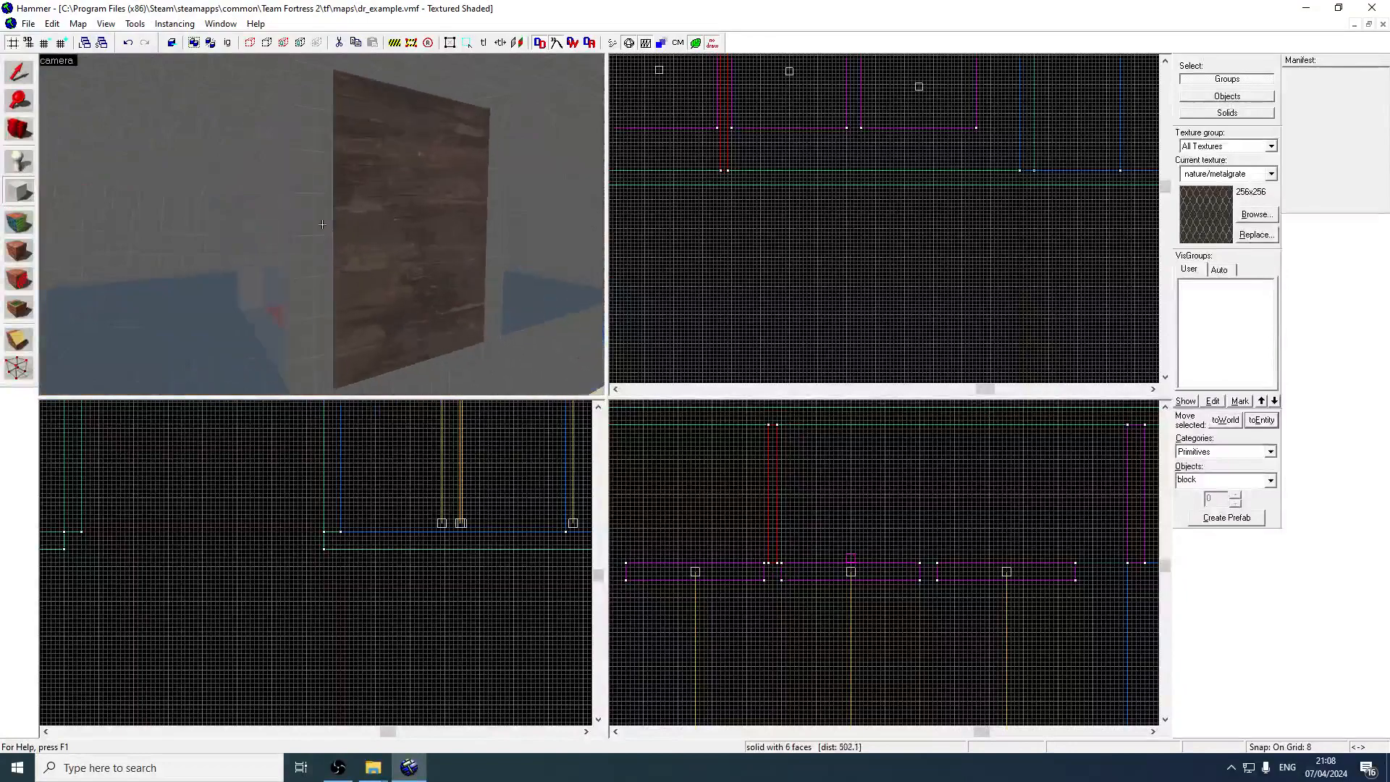
key("s")
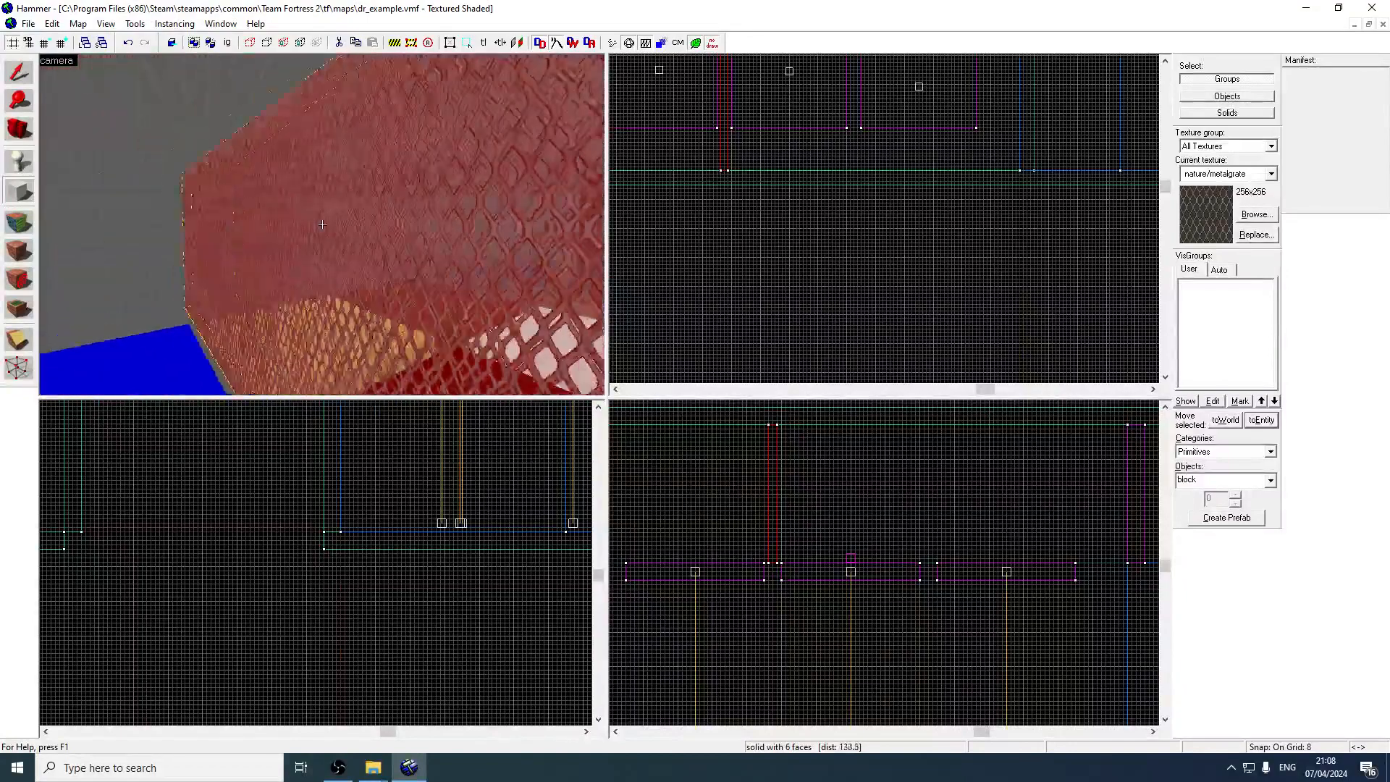
key("s")
key("s")
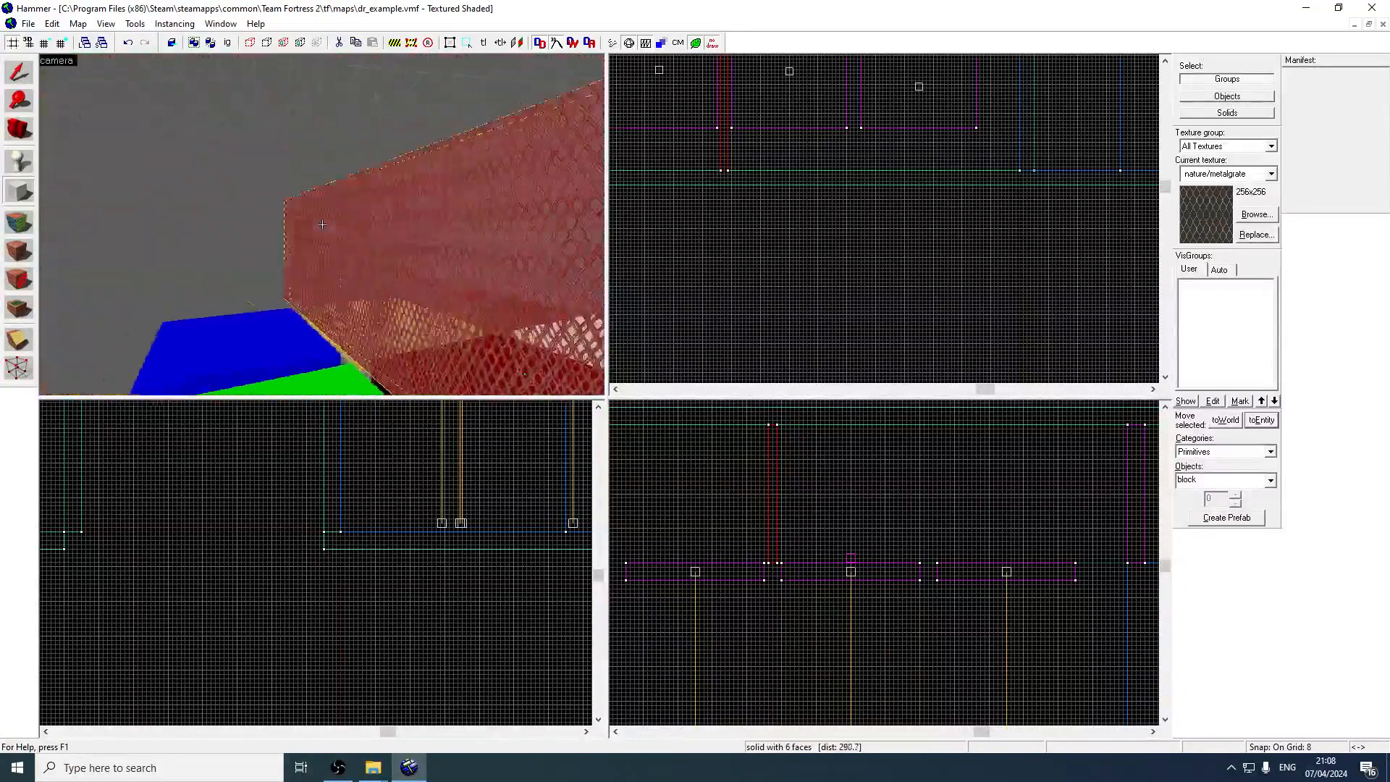
key("w")
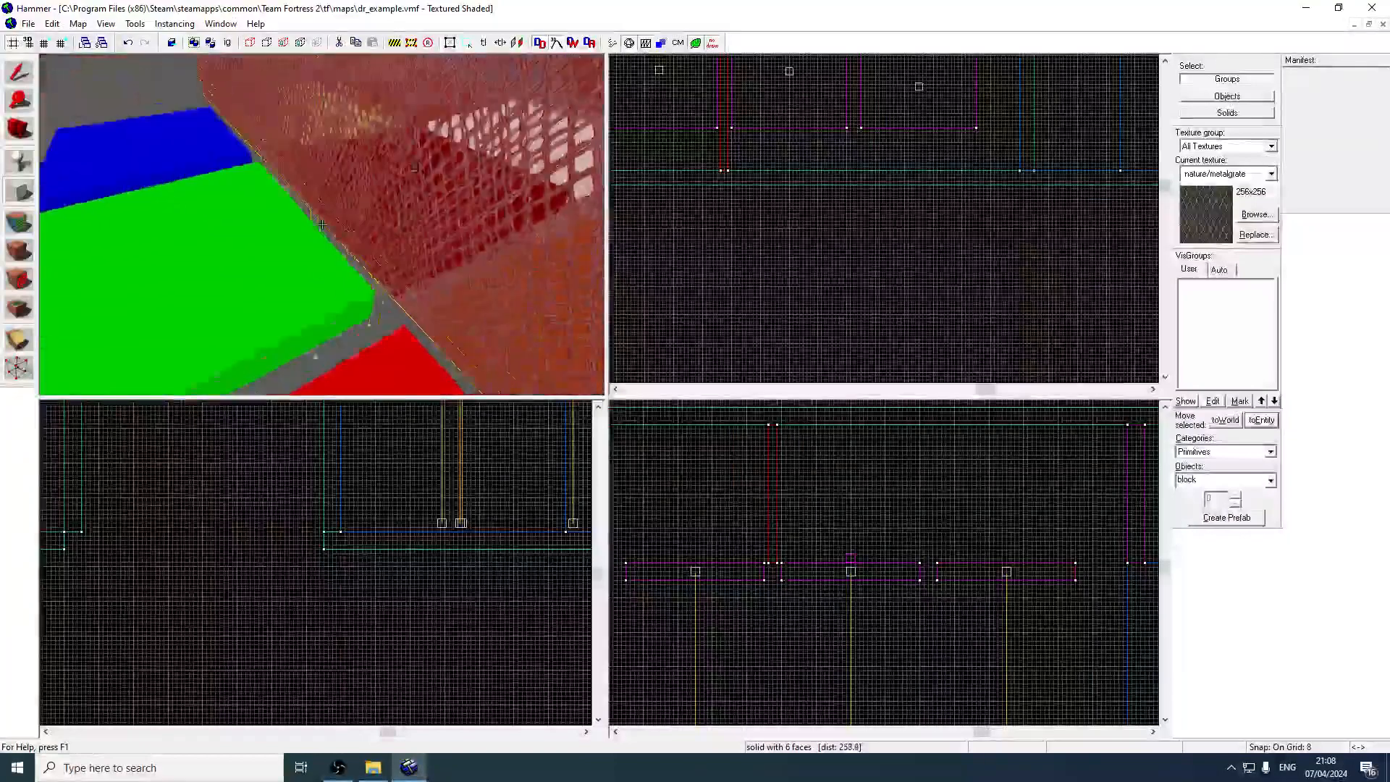
key("s")
key("s")
key("z")
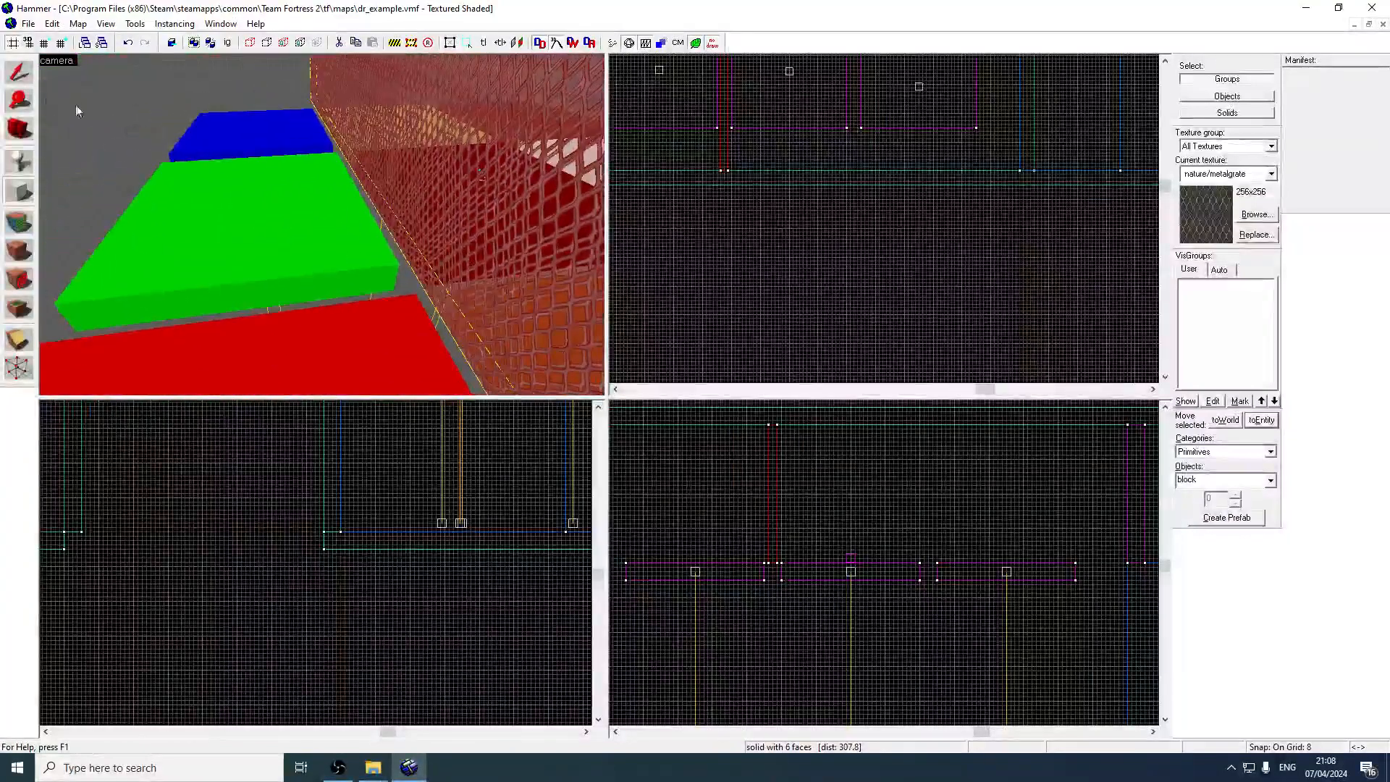
Copy the grate wall into the gap between the second and third platform columns
left_click(18, 70)
left_click_drag(721, 152, 854, 153, "shift")
scroll(847, 264, "down", 2)
middle_click_drag(839, 79, 837, 338)
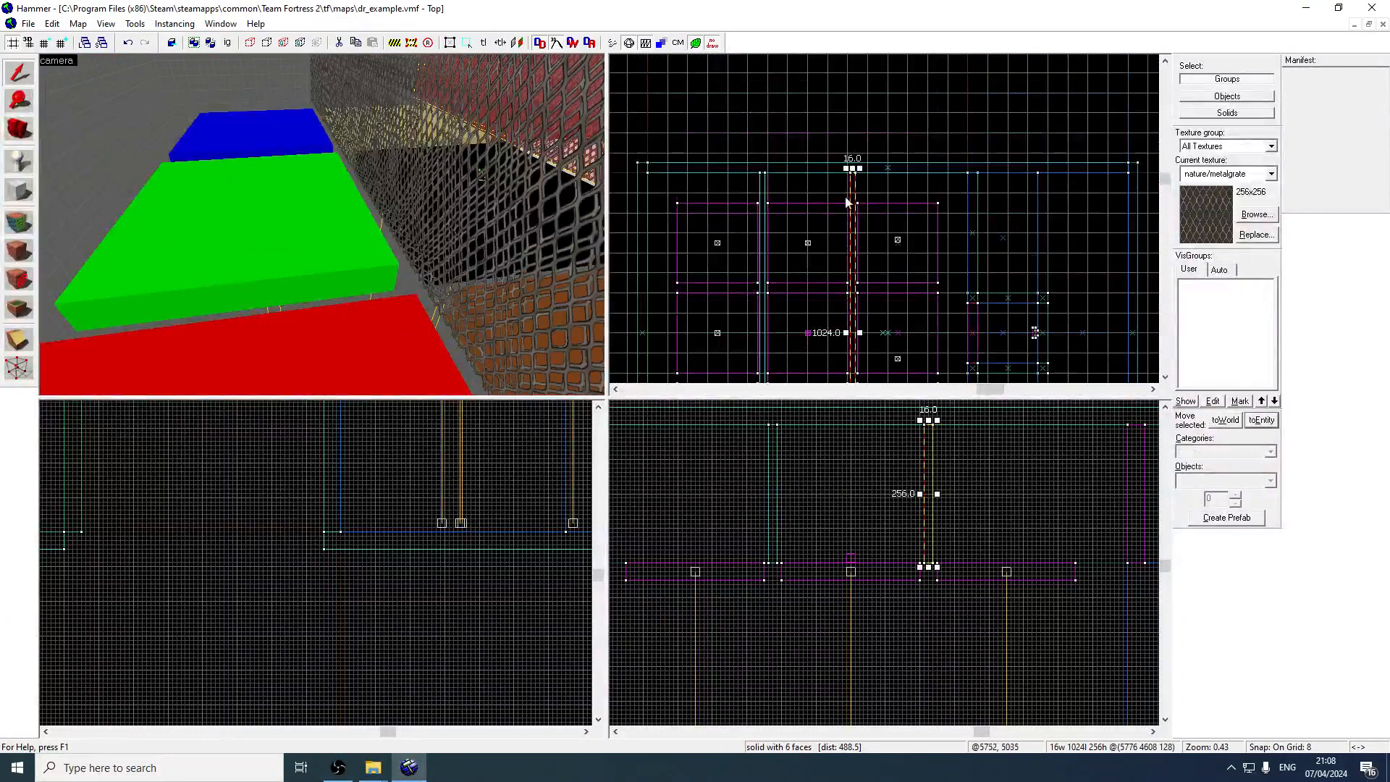
Add crosswise copies of the grate wall, 1024 by 16 units, along both gaps between the platform rows
scroll(661, 295, "up", 4)
mouse_move(853, 181)
left_mouse_down("shift")
mouse_move(661, 293)
mouse_move(640, 290)
mouse_move(832, 87)
mouse_move(1028, 69)
mouse_move(1092, 109)
mouse_move(1101, 152)
mouse_move(1108, 140)
mouse_move(1058, 146)
mouse_move(1057, 259)
left_mouse_up("shift")
scroll(663, 261, "down", 2)
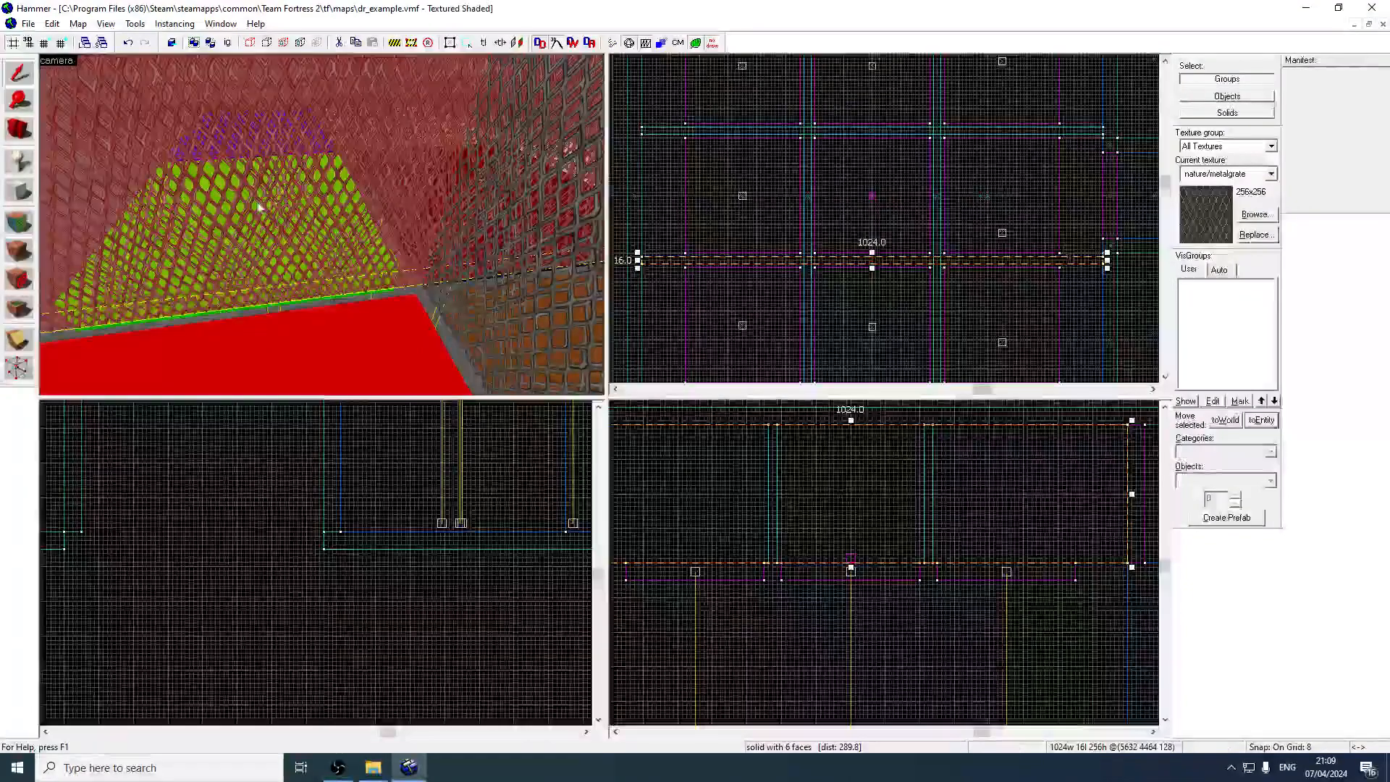
Select all four grate walls and tie them to a single func_brush entity
left_click(443, 280, "ctrl")
key("d")
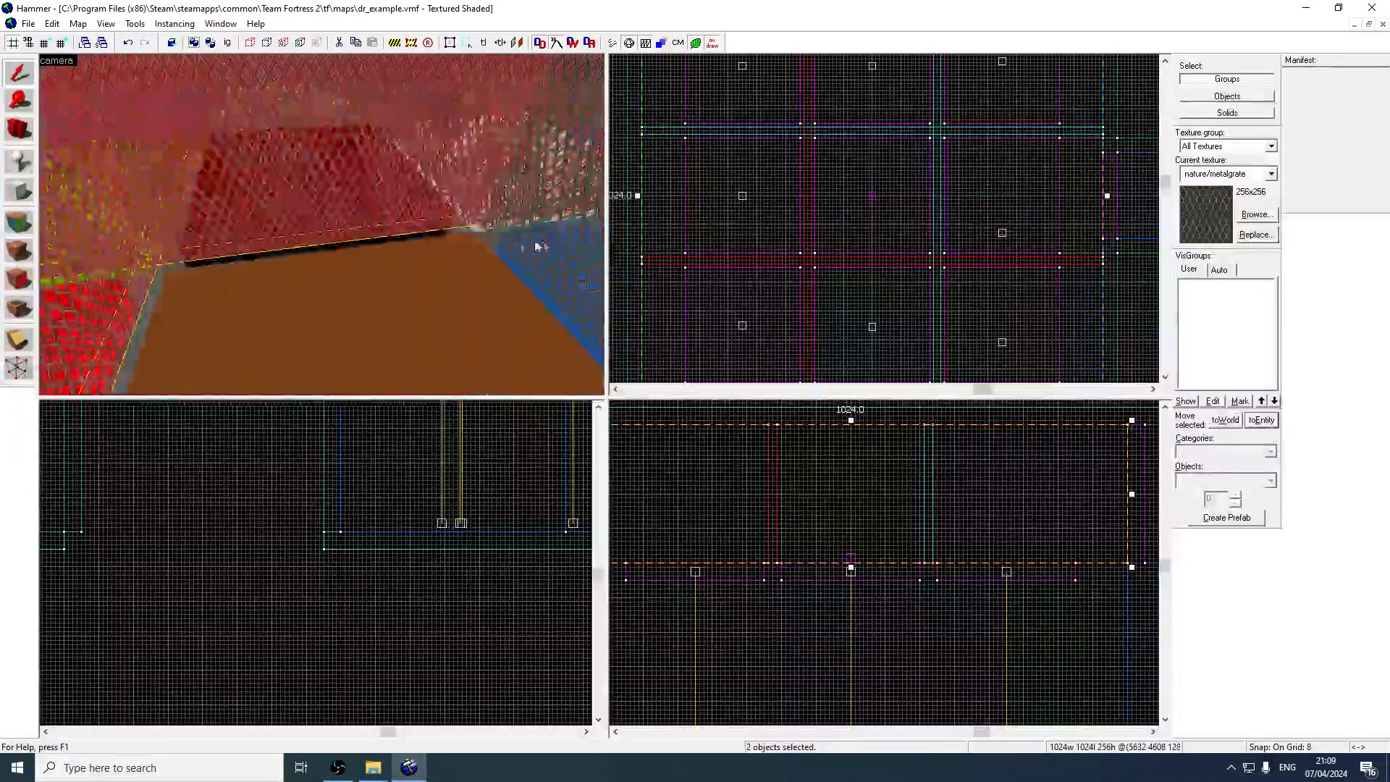
left_click(535, 247, "ctrl")
key("w")
left_click(535, 247, "ctrl")
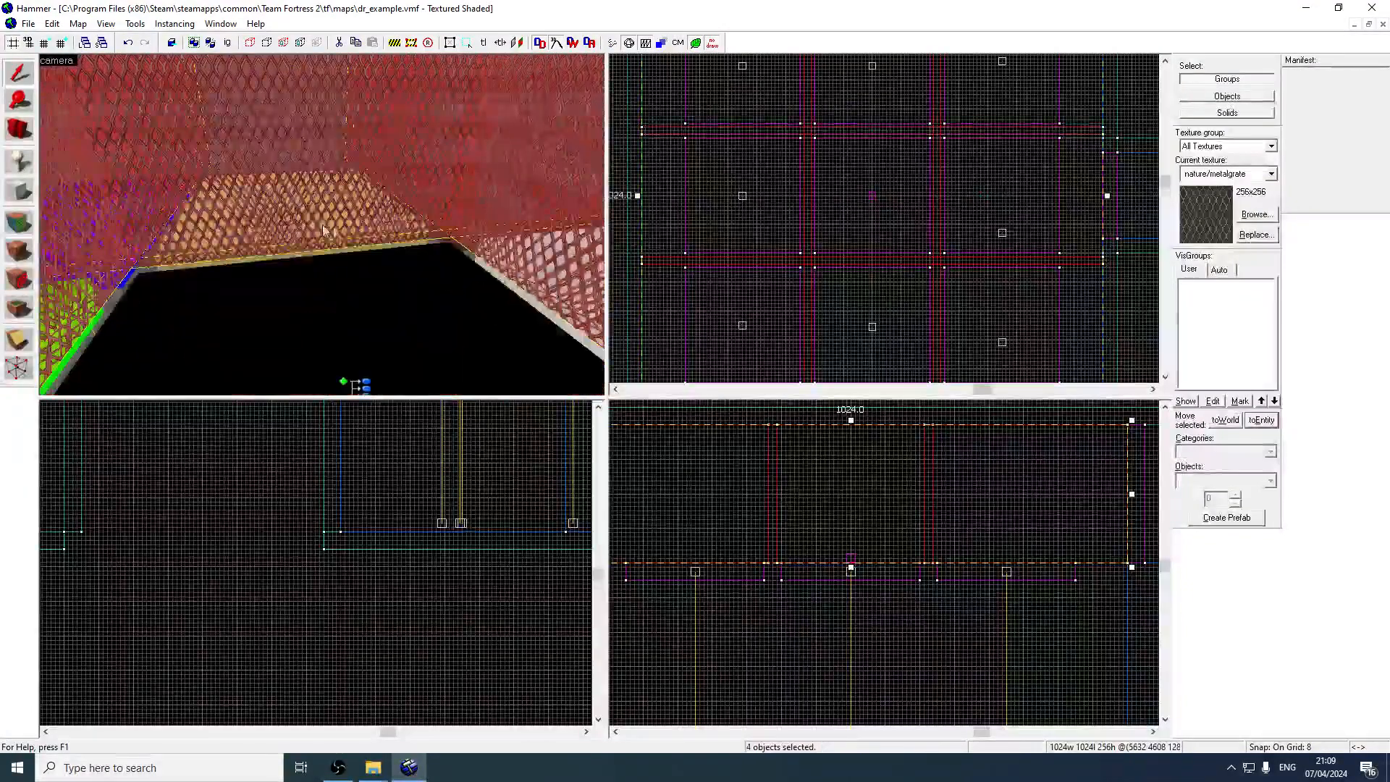
left_click(1261, 419)
type("func_br")
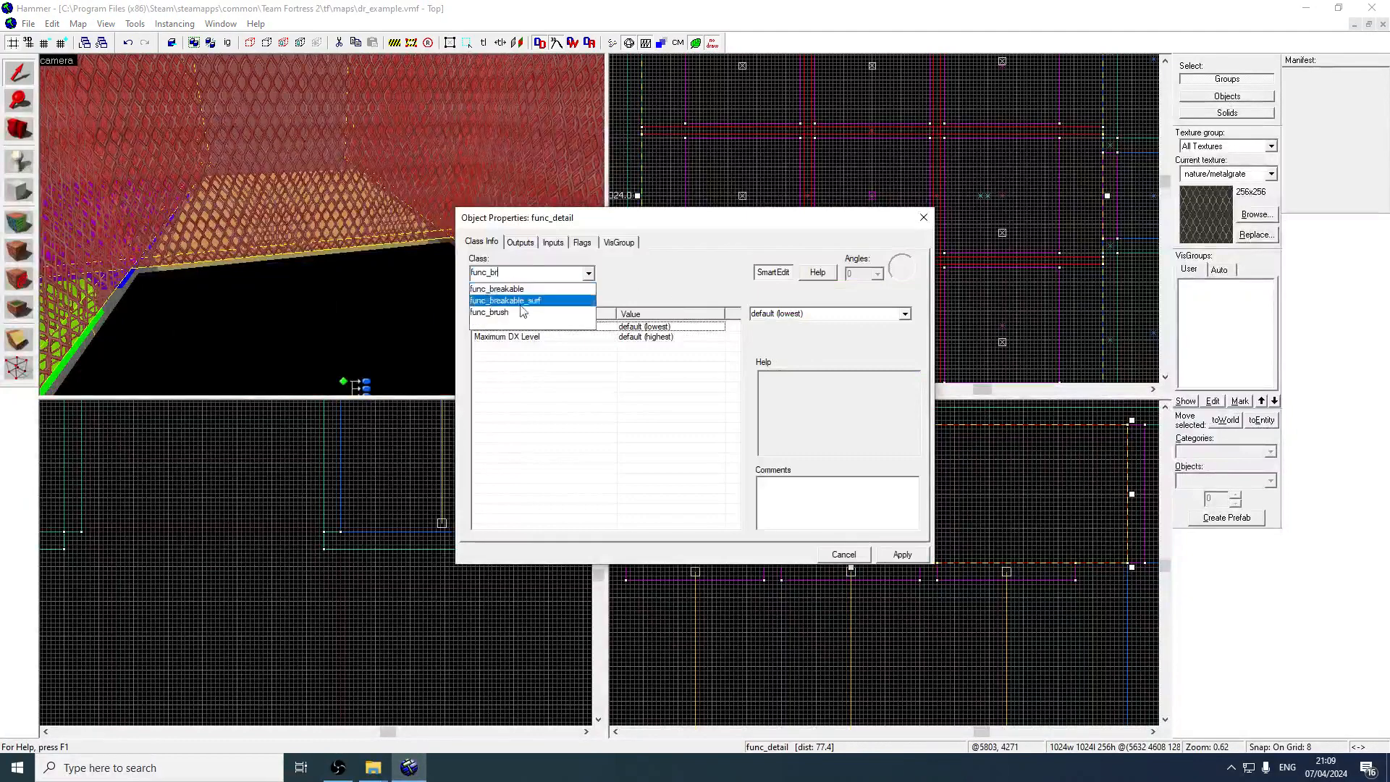
left_click(523, 311)
left_click(901, 553)
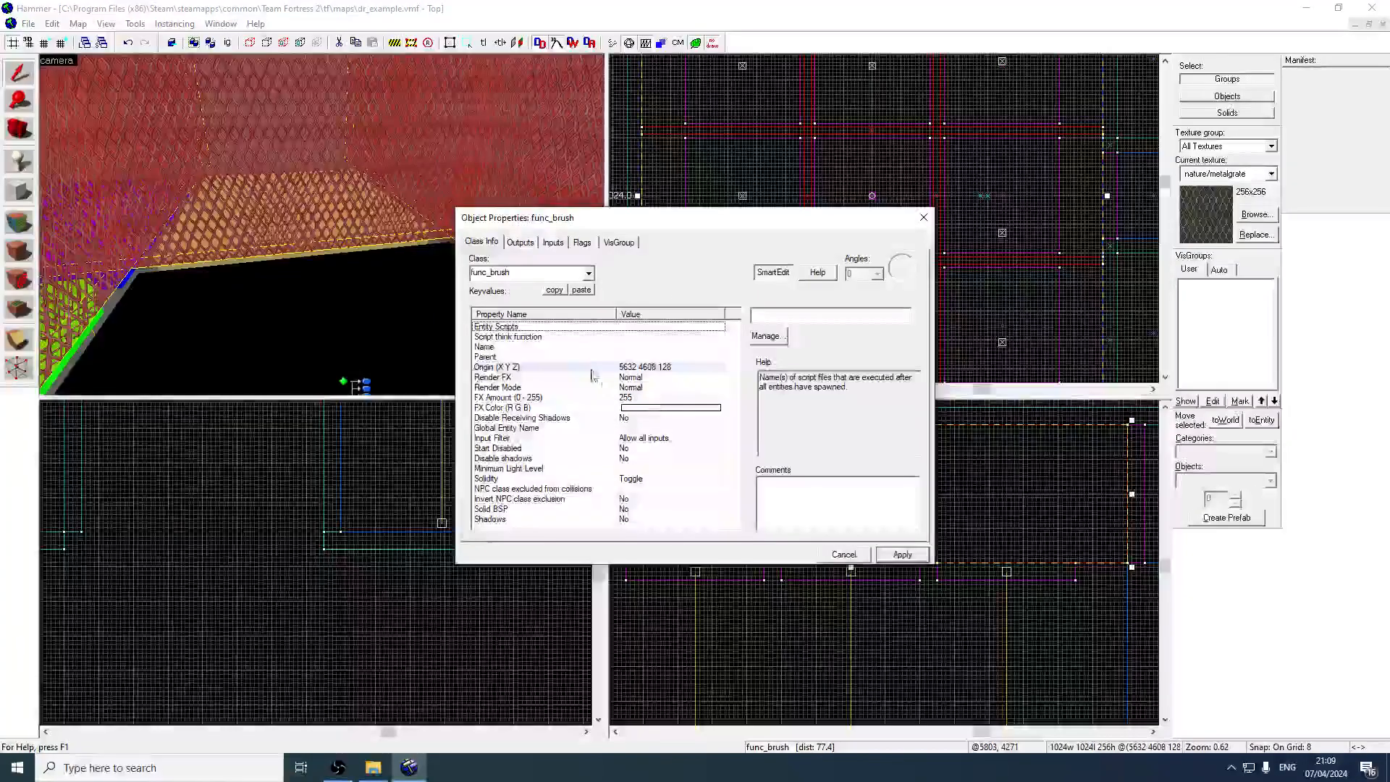
Name the func_brush nine_square_block_brush, set Start Disabled to Yes, and apply the properties
left_click(595, 347)
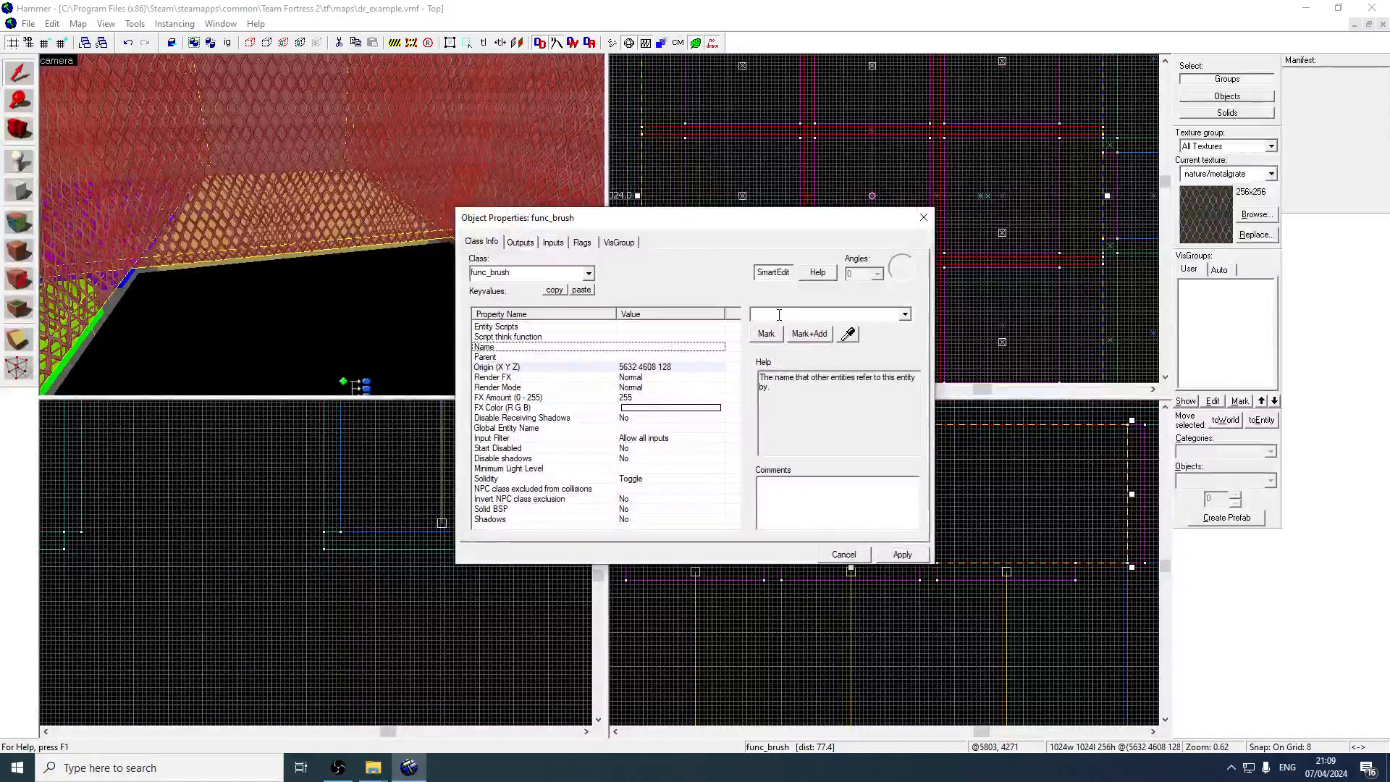
type("nine_square")
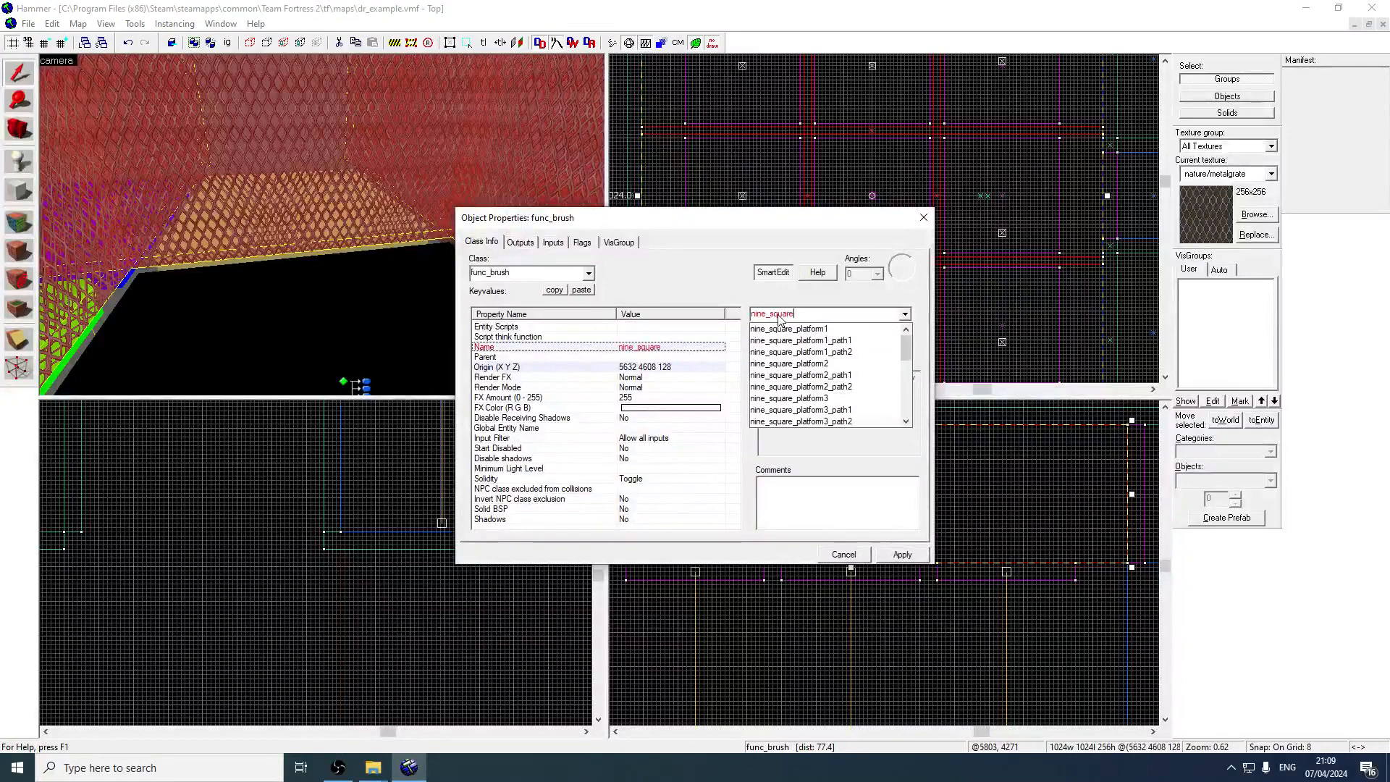
type("_block_brush")
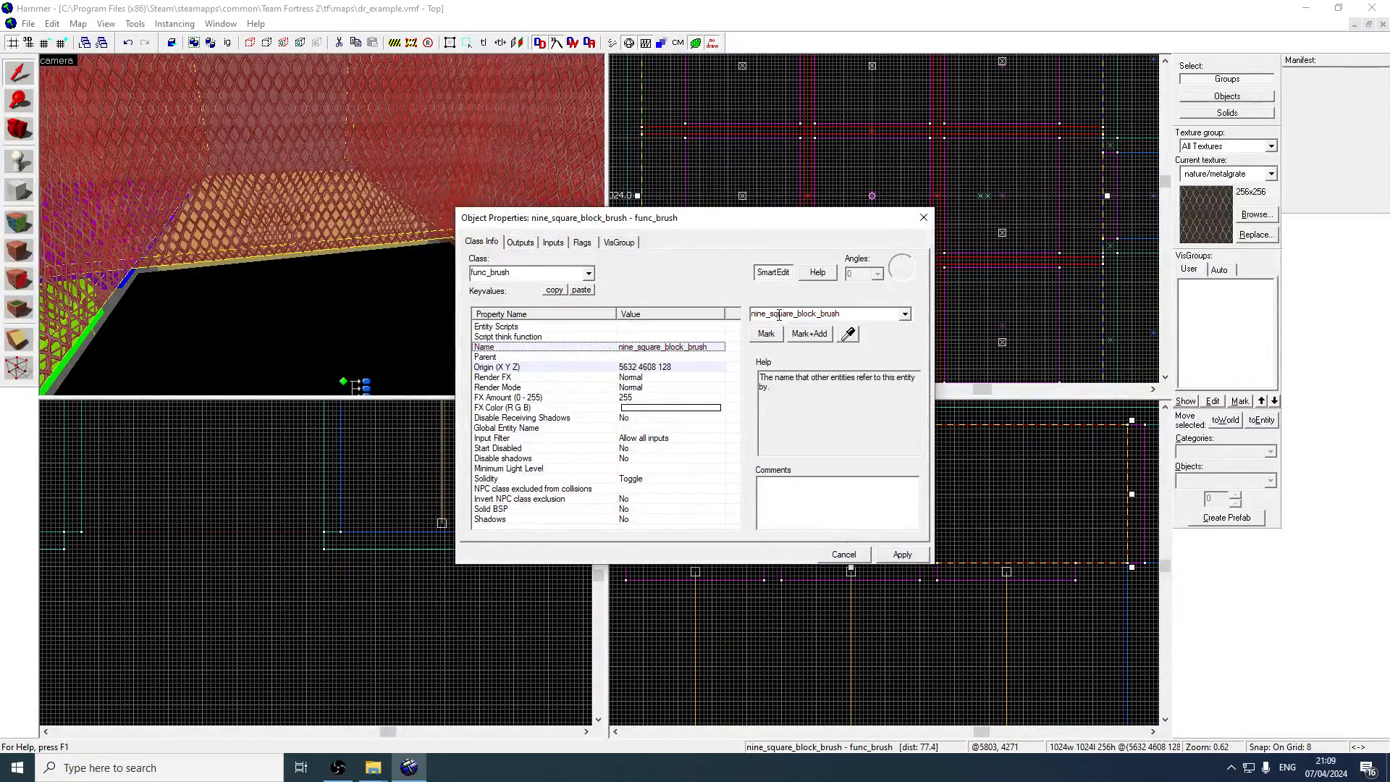
left_click(625, 449)
left_click(905, 313)
left_click(882, 335)
left_click(902, 555)
left_click(922, 217)
Duplicate the grate func_brush slightly offset and apply the tools/toolstrigger texture to the copy
double_click(333, 224)
left_click(922, 217)
left_click(1257, 216)
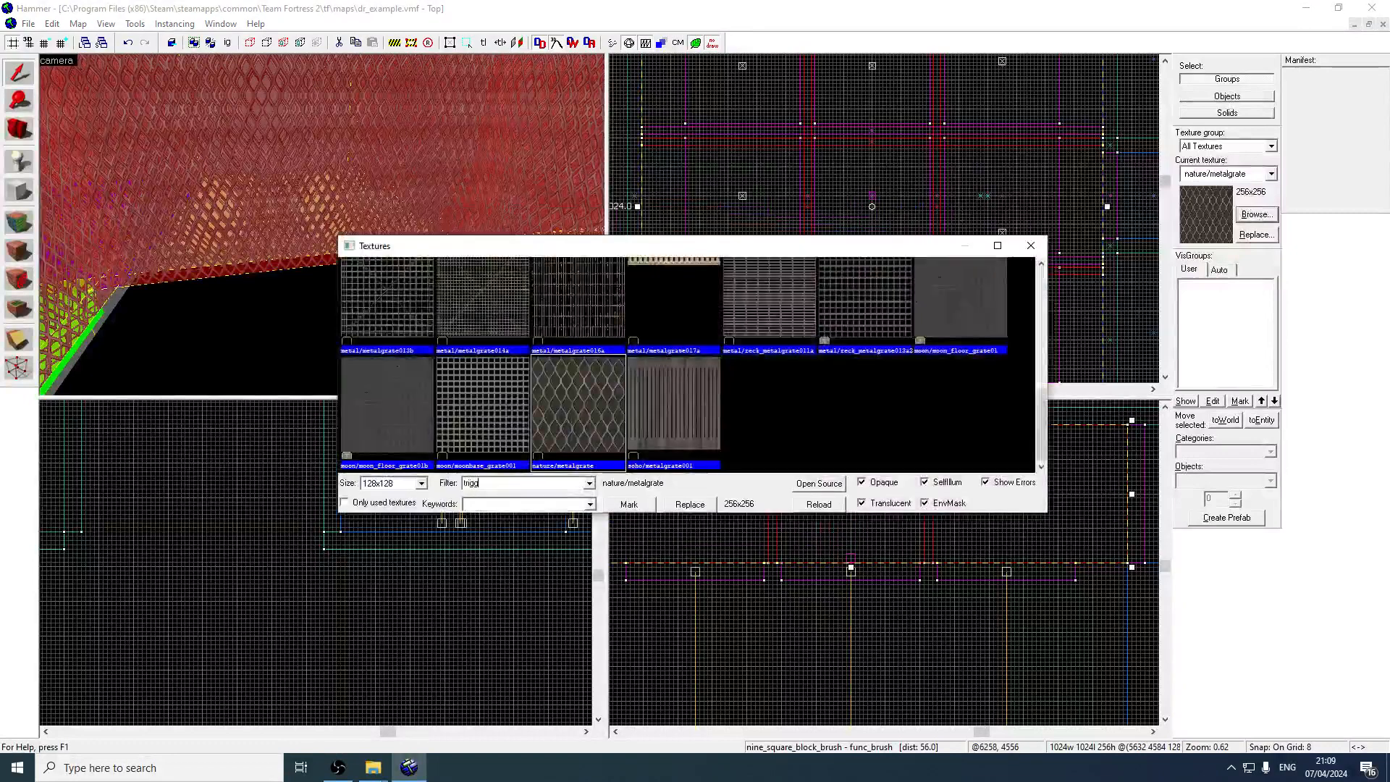
double_click(454, 310)
left_click(19, 250)
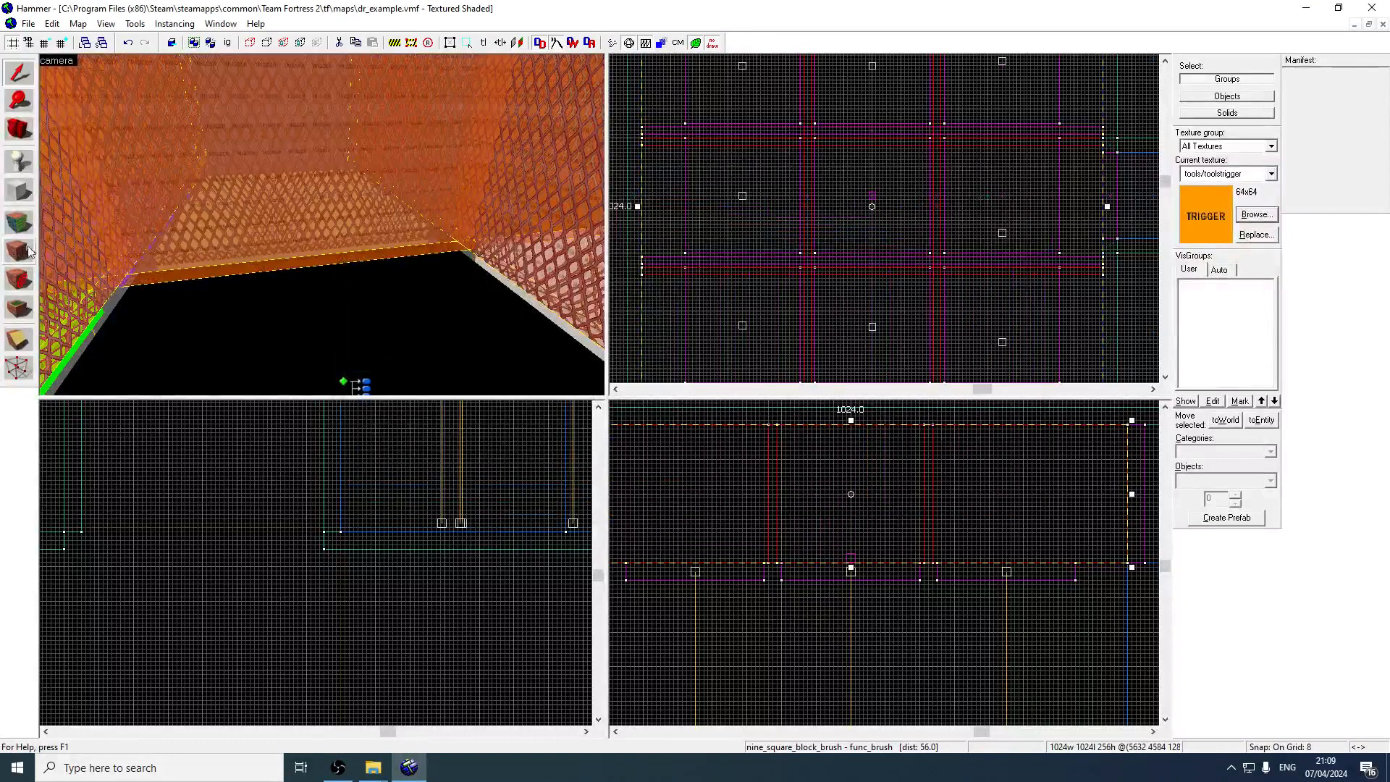
Change the copy's class to trigger_hurt and name it nine_square_block_hurt
double_click(274, 230)
type("trigger_hurt")
key("Return")
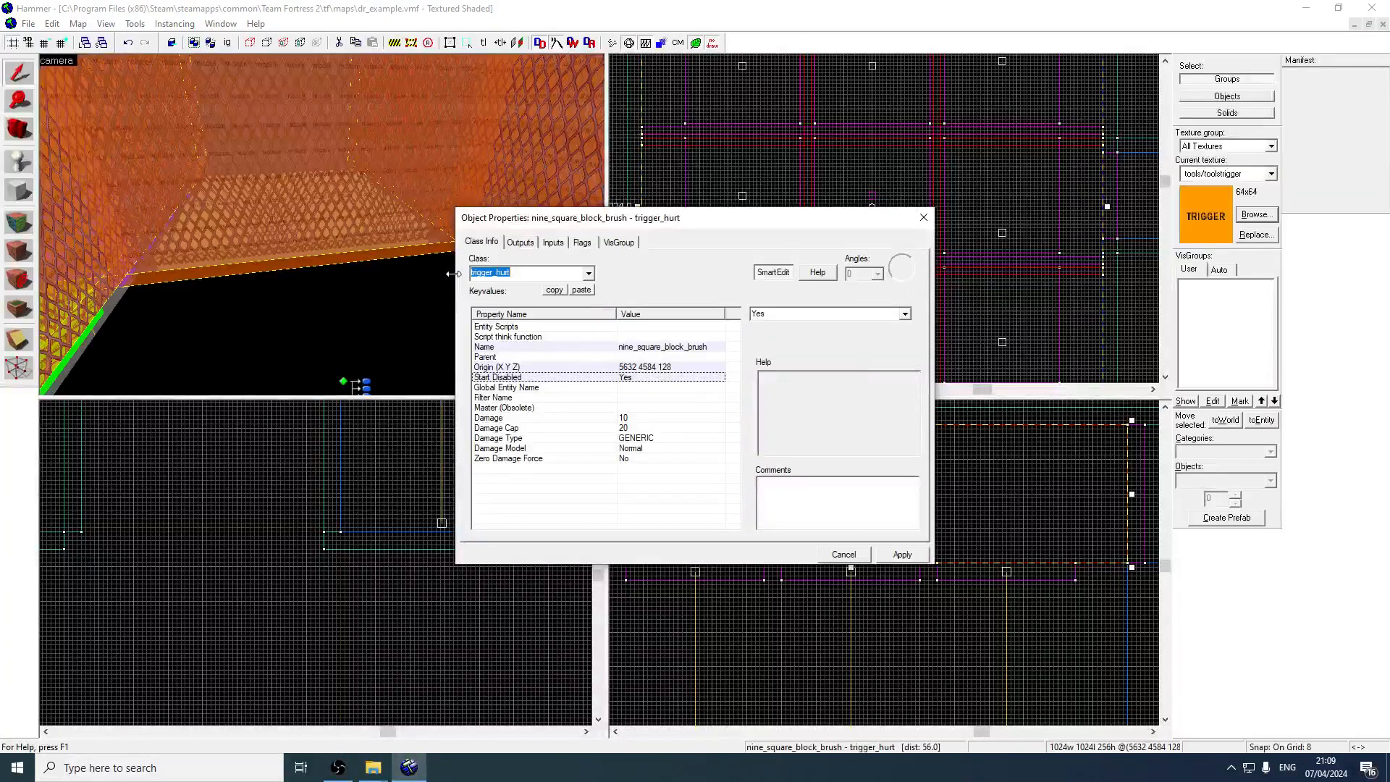
left_click(670, 348)
type("hurt")
Set the trigger_hurt's damage to 99999 and apply the properties
left_click(662, 418)
type("99999")
left_click(662, 448)
left_click(902, 553)
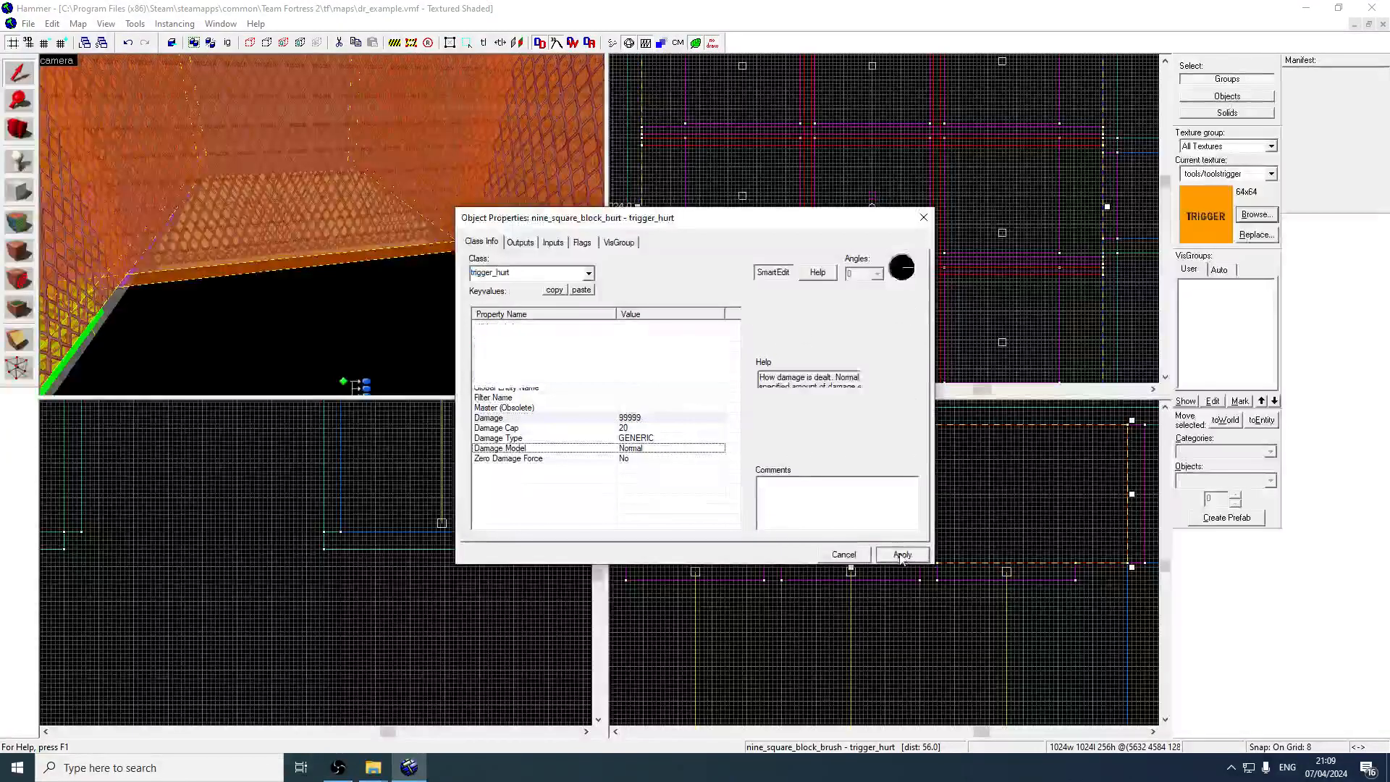
left_click(923, 217)
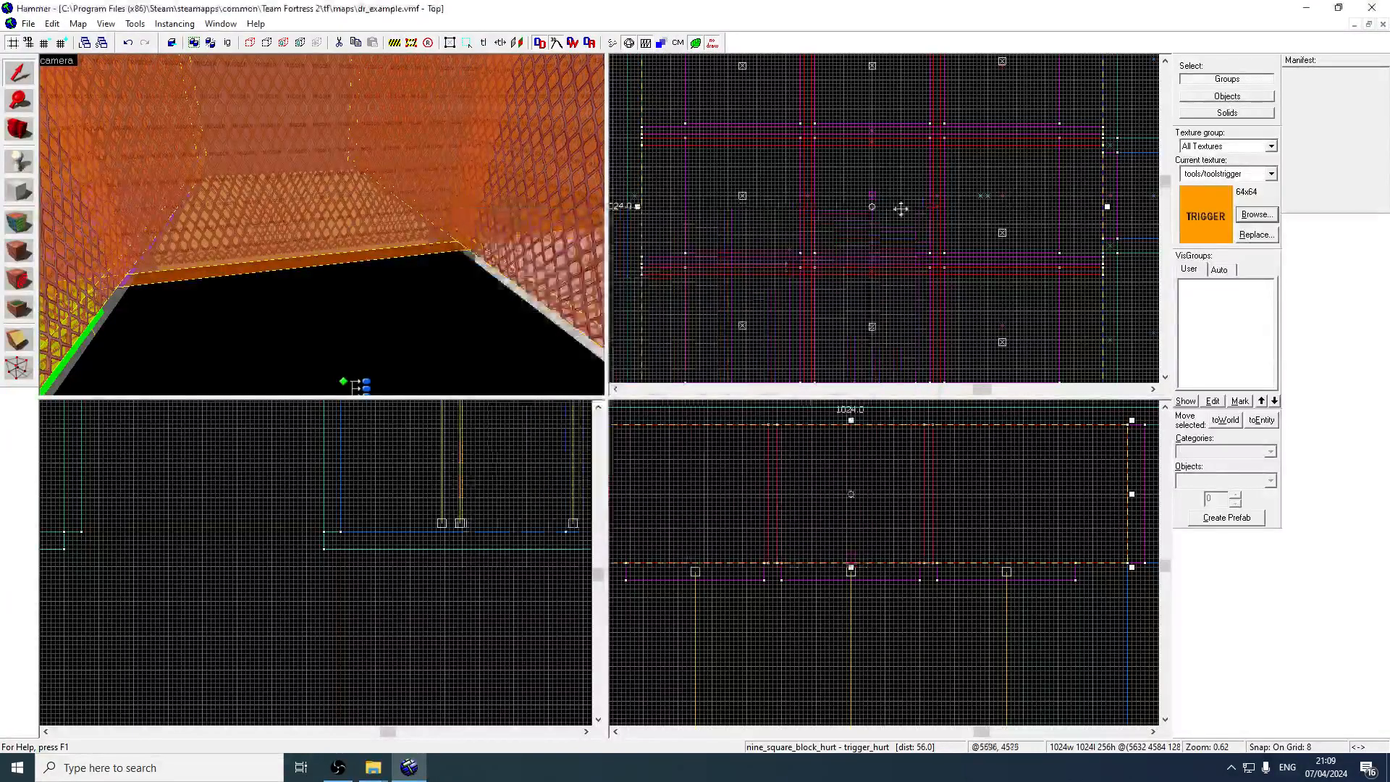
Move the trigger_hurt in the top view until it lines up exactly with the grate walls
left_click(900, 198)
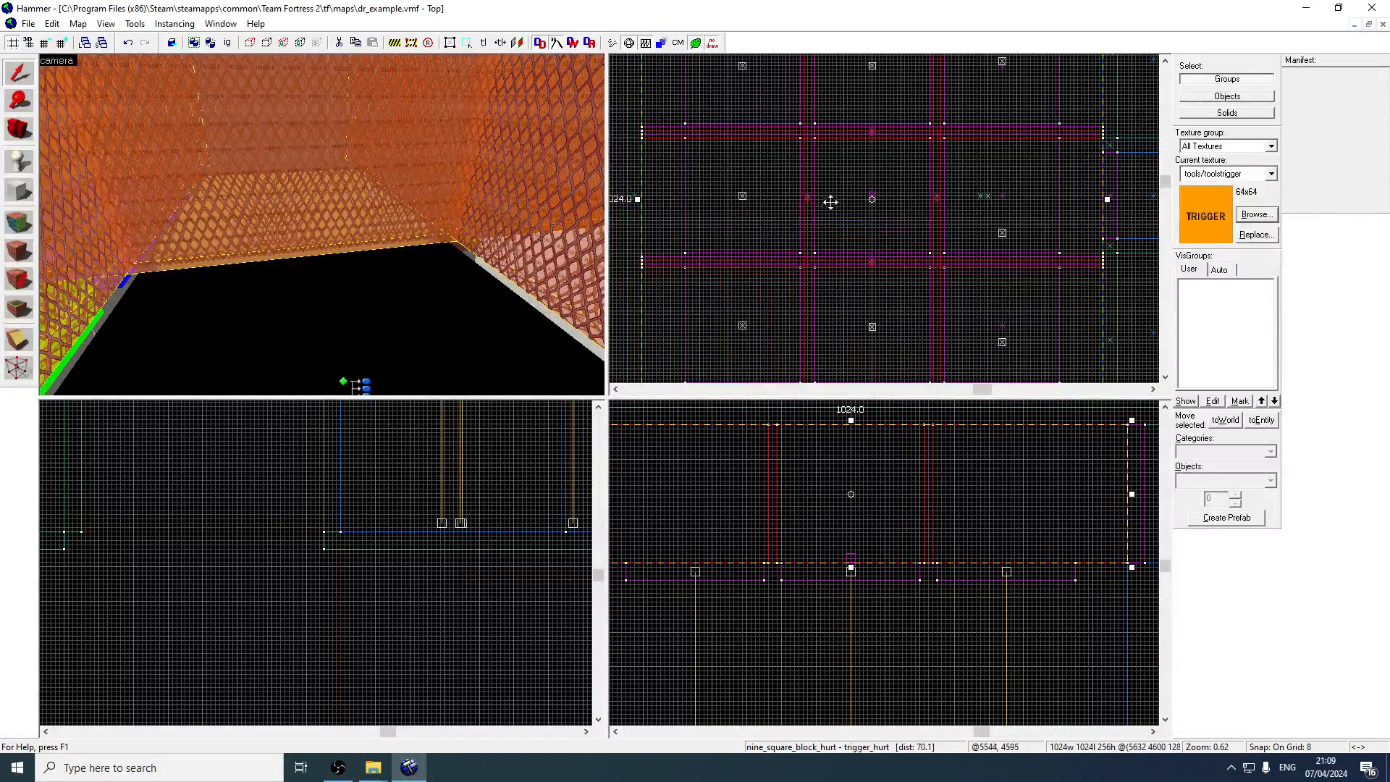
scroll(825, 166, "up", 3)
left_click_drag(822, 129, 806, 148)
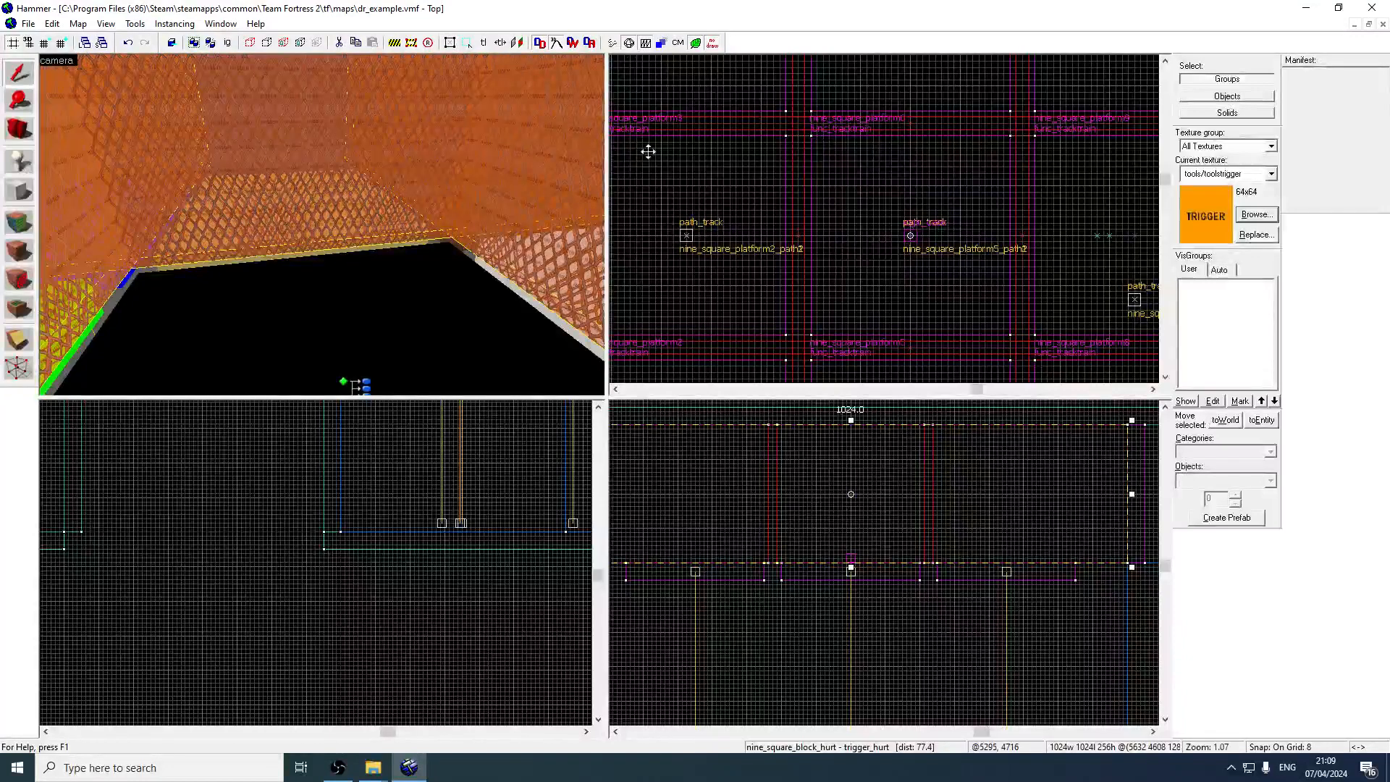
Apply the tools/toolsskybox texture to the ceiling brush above the Nine Square room
key("z")
key("w")
key("w")
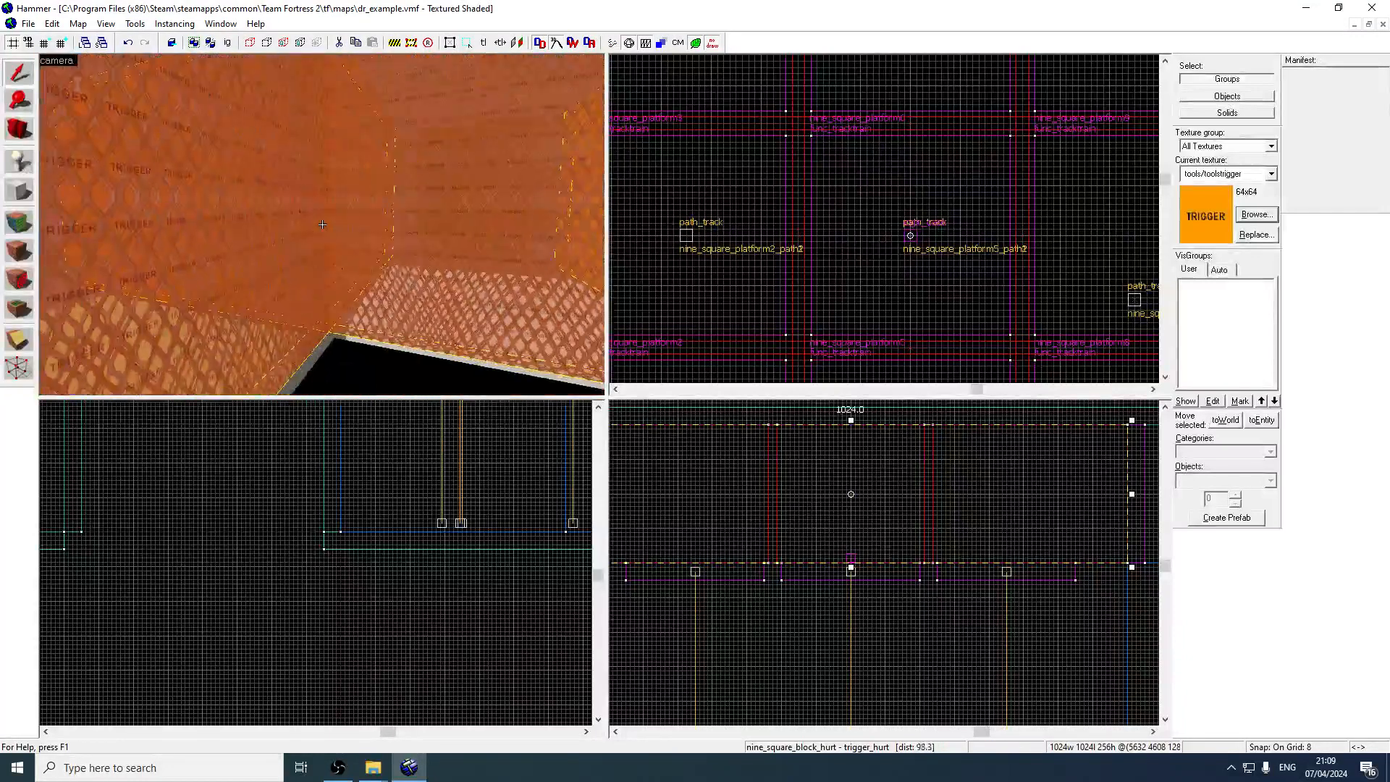
key("z")
key("z")
key("w")
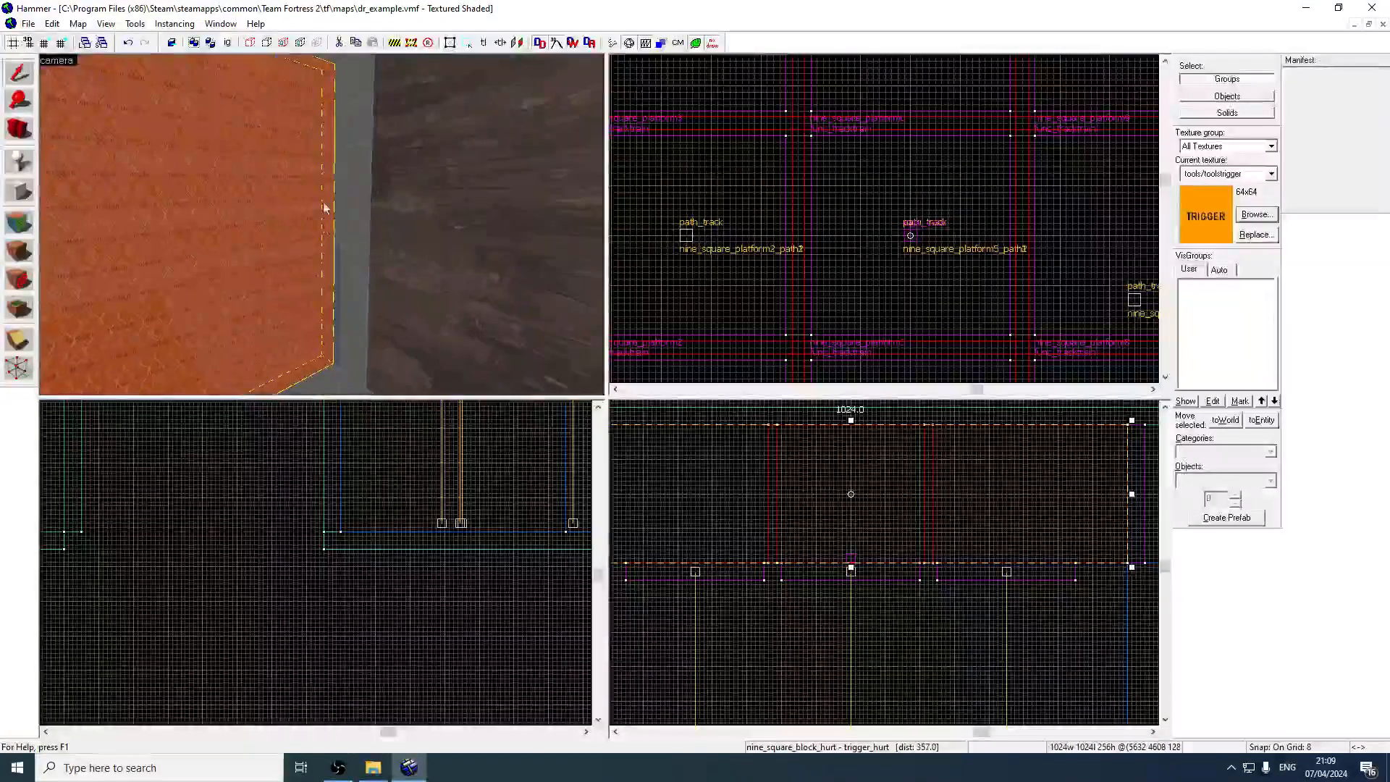
left_click(322, 225)
key("z")
left_click(1256, 214)
type("skybox")
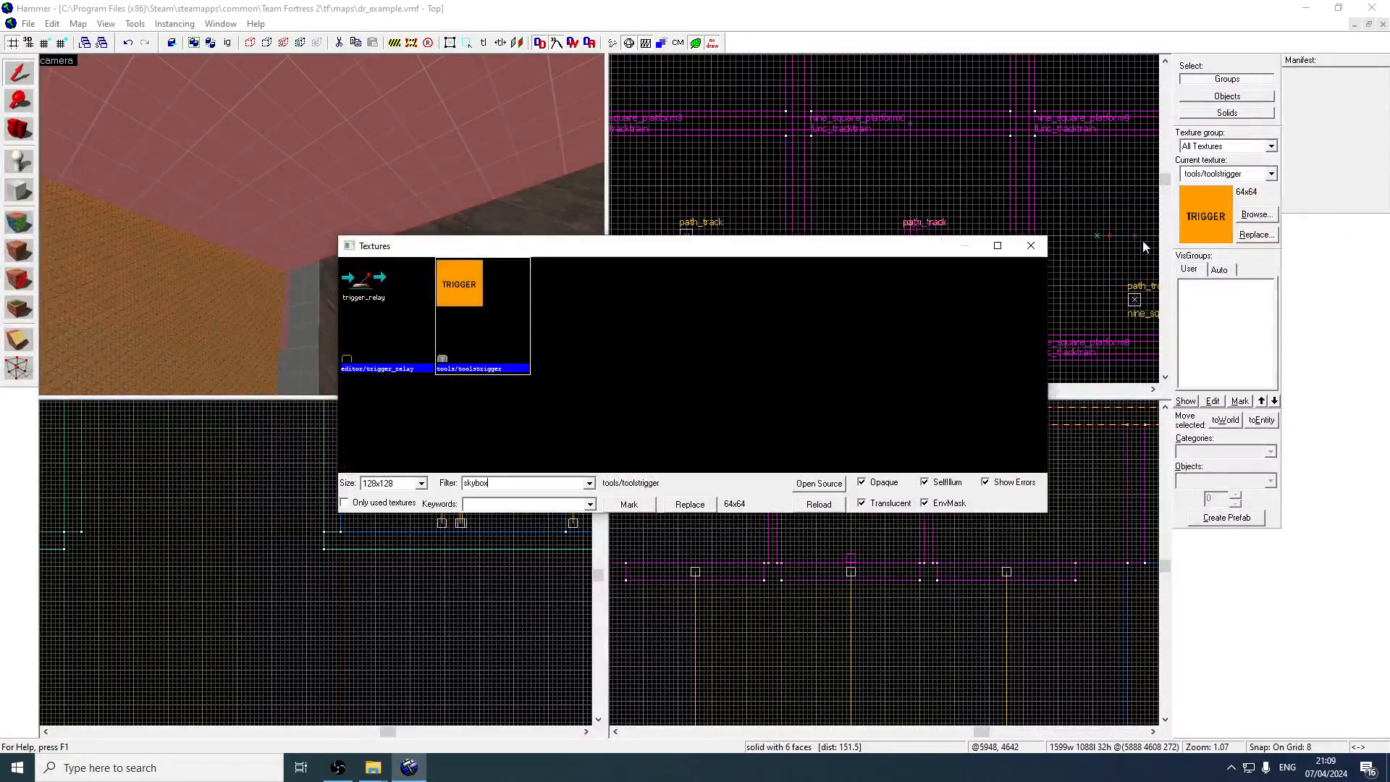
scroll(1016, 417, "down", 5)
scroll(1015, 414, "down", 5)
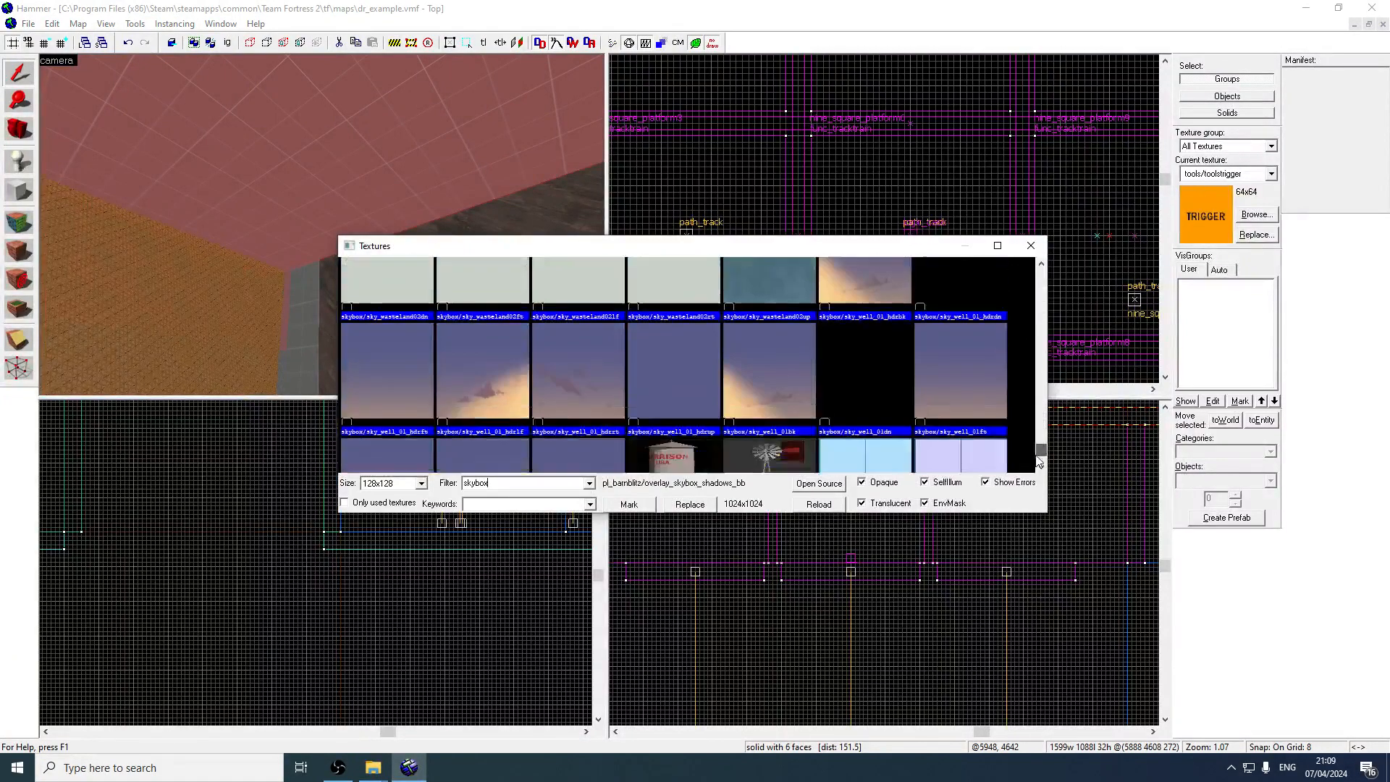
double_click(872, 303)
left_click(18, 250)
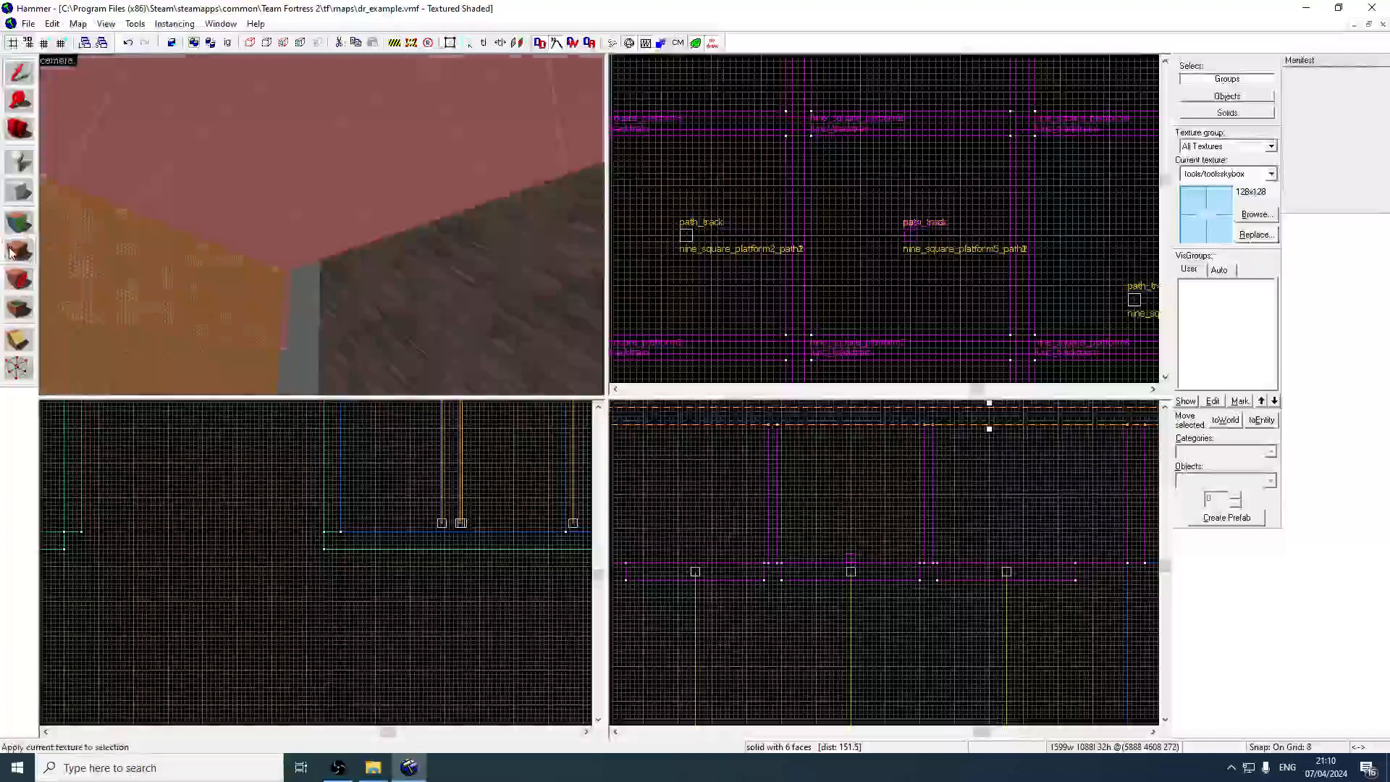
Inspect the grate walls, the trigger_hurt overlay and the skybox ceiling from inside the room in the 3D view
left_click(415, 306)
key("z")
key("w")
key("w")
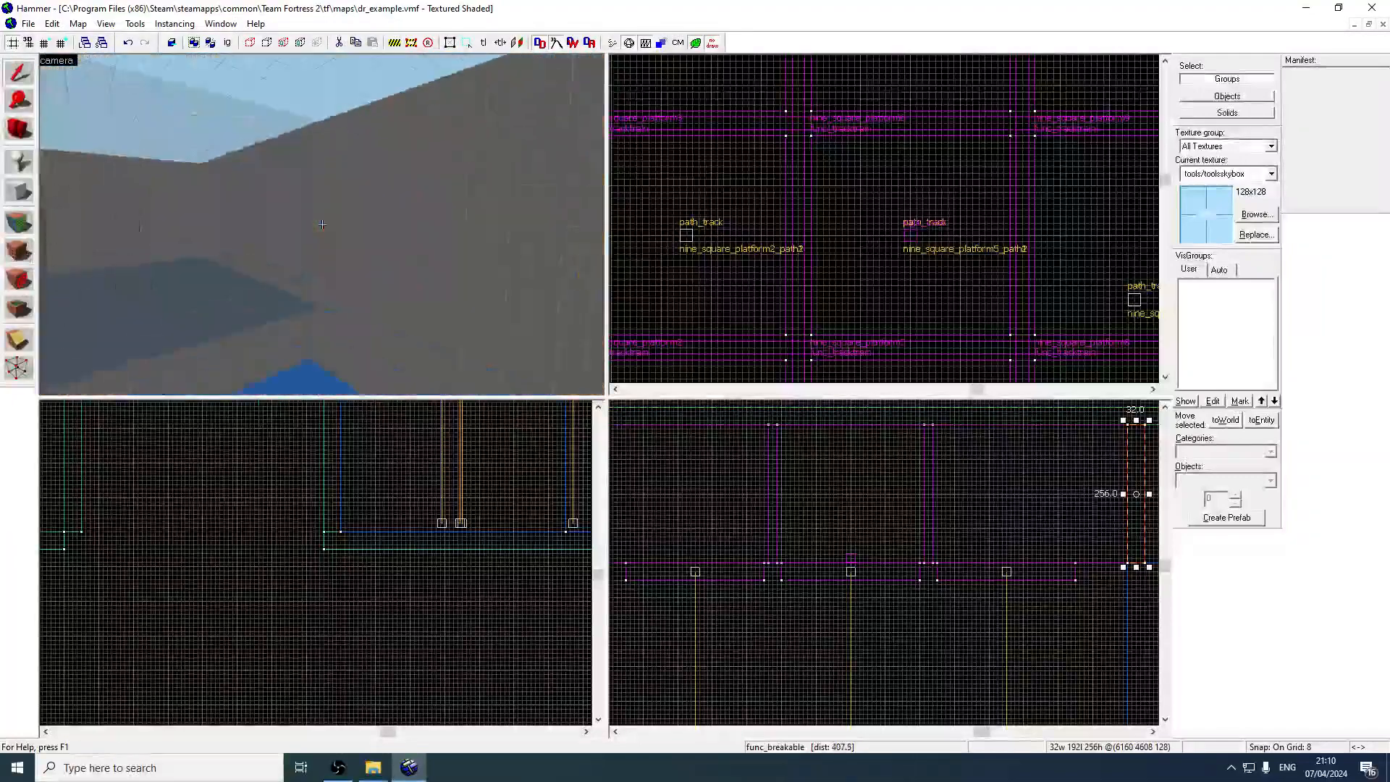
key("w")
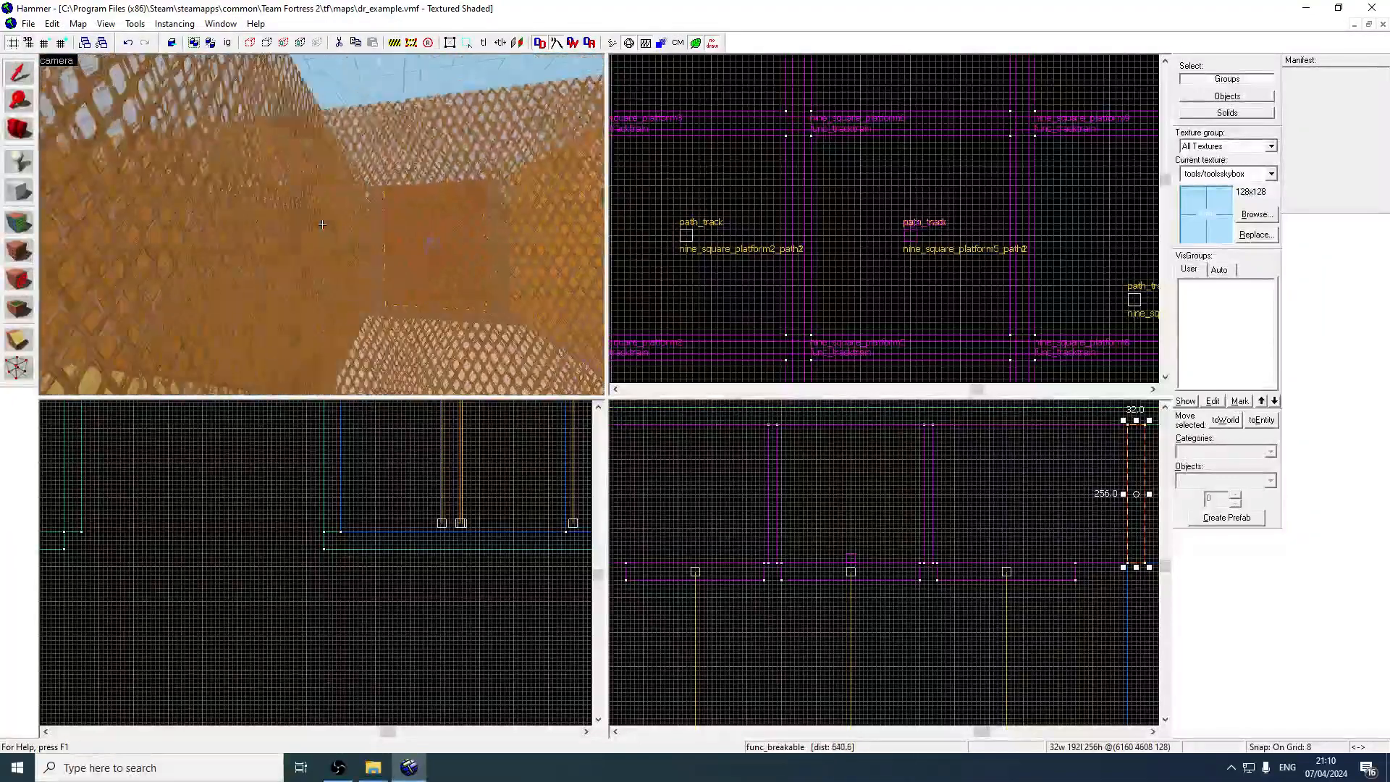
key("w")
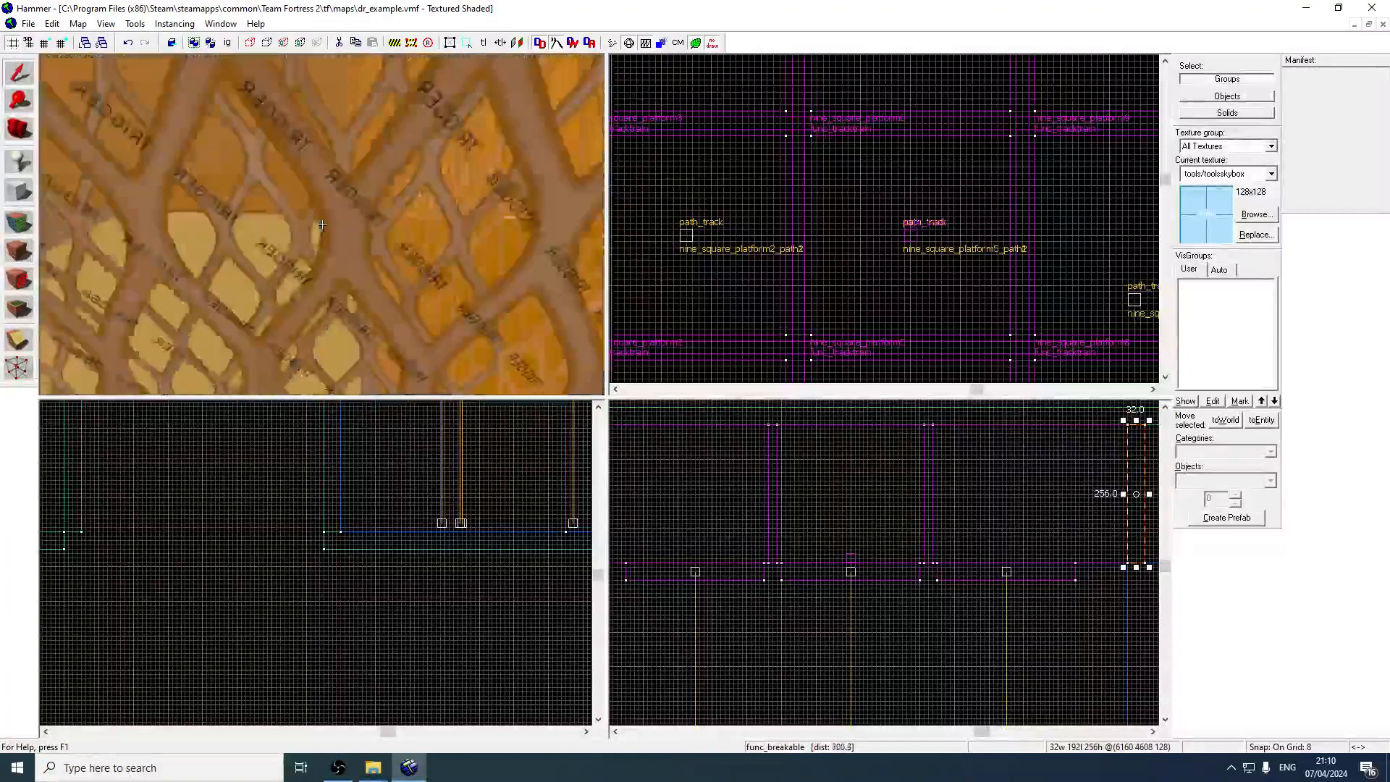
key("w")
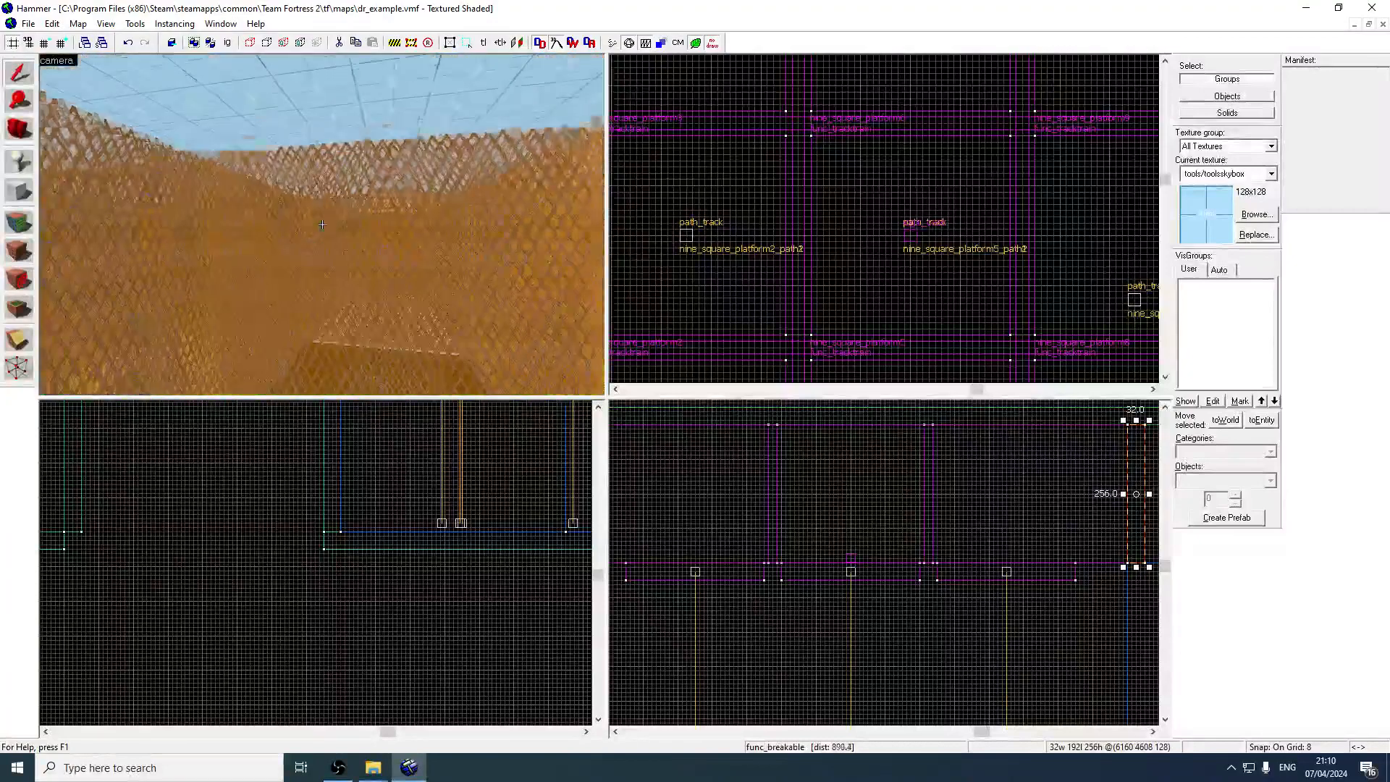
key("w")
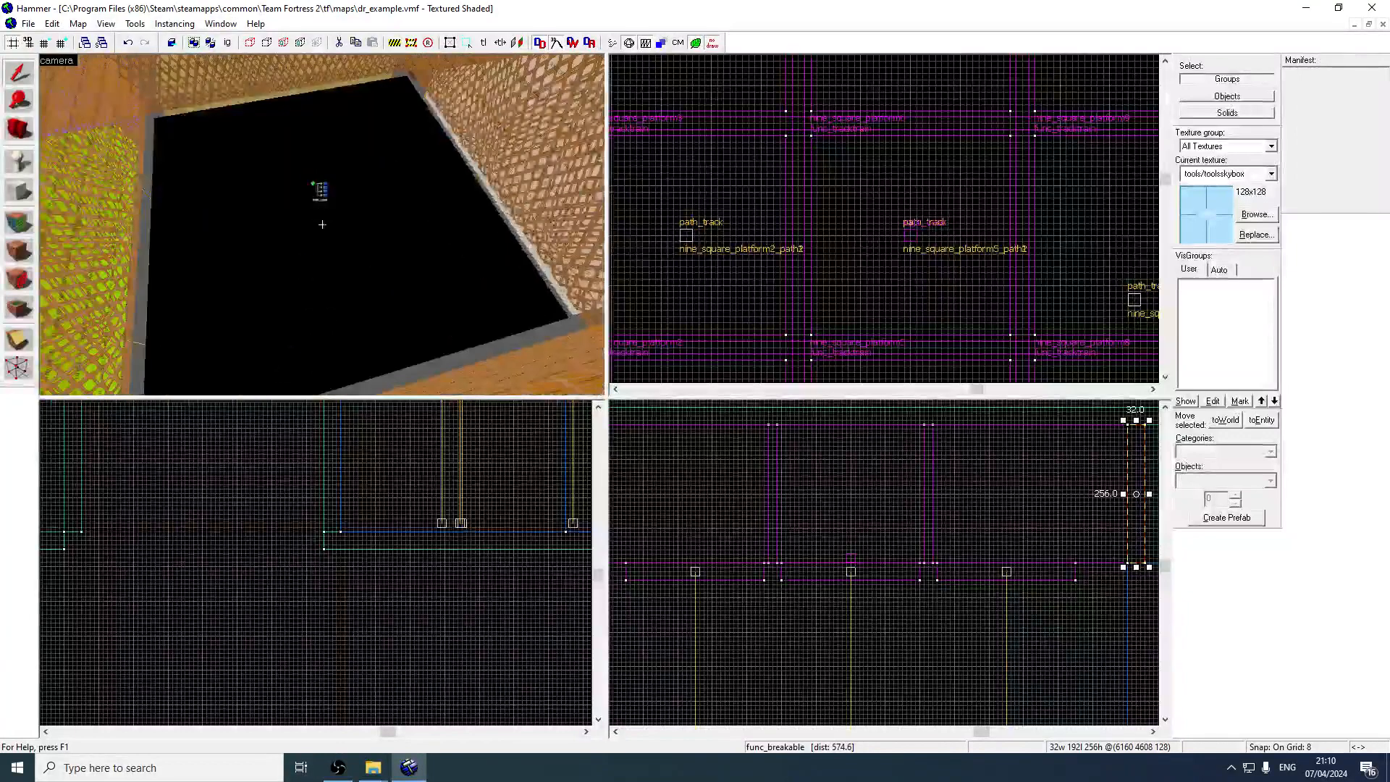
Place a logic_timer entity in the room and align it directly above the logic_case on the centre platform
left_click(20, 161)
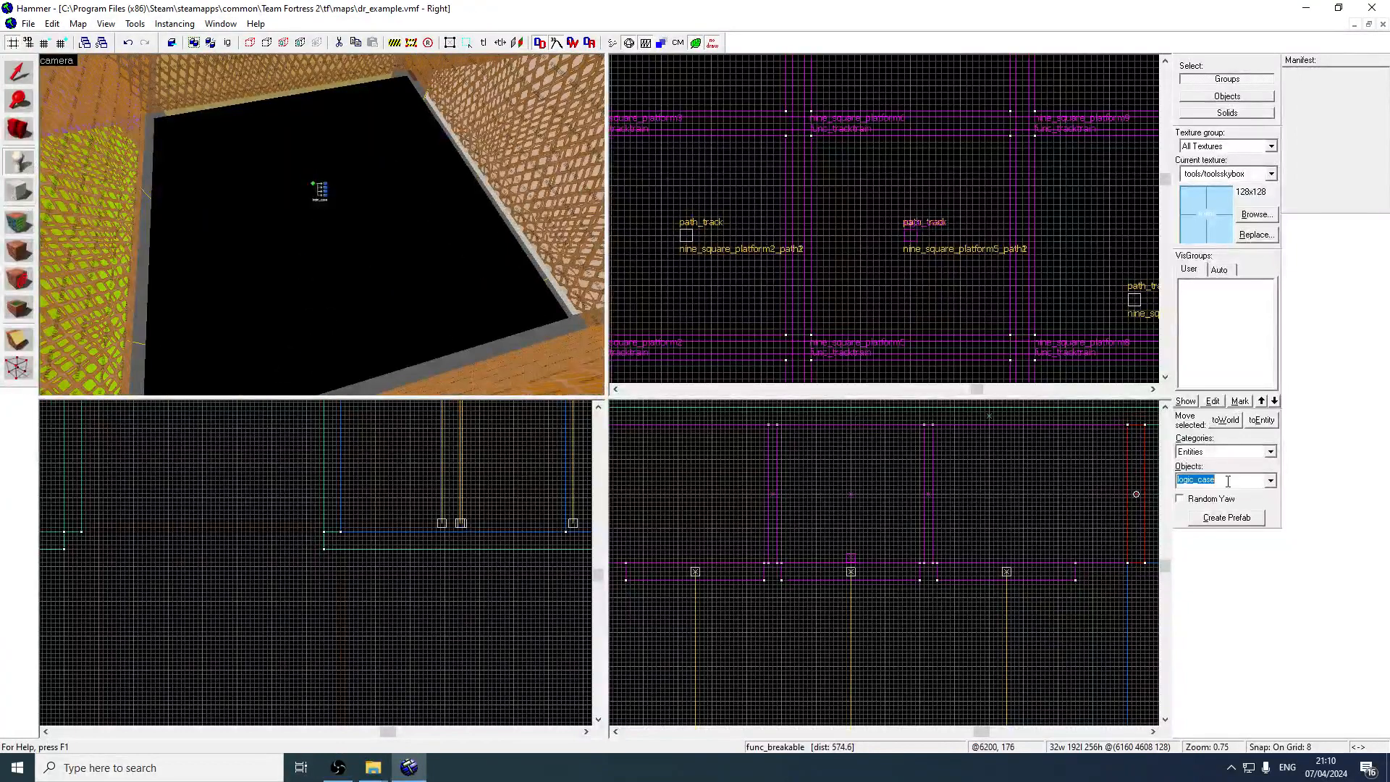
type("tim")
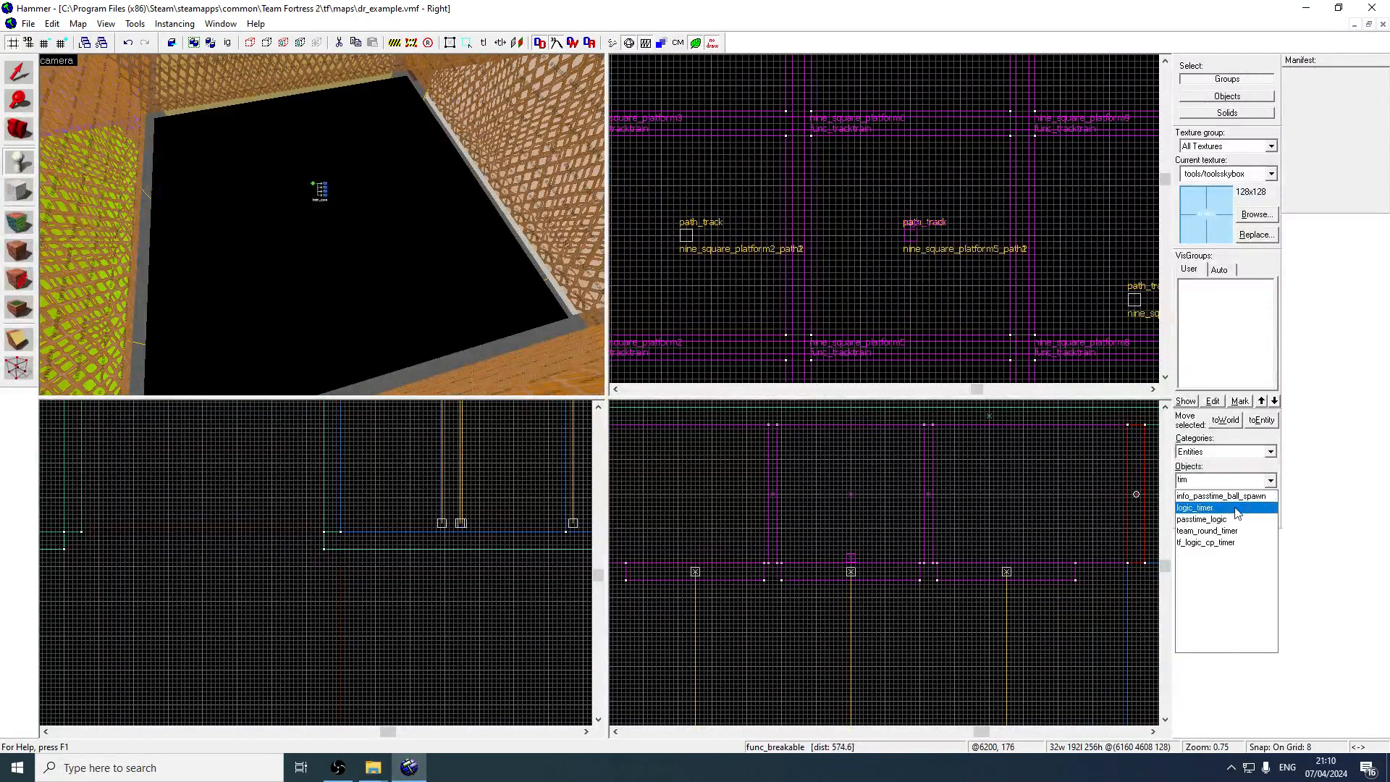
left_click(1235, 507)
left_click(270, 203)
scroll(887, 226, "up", 2)
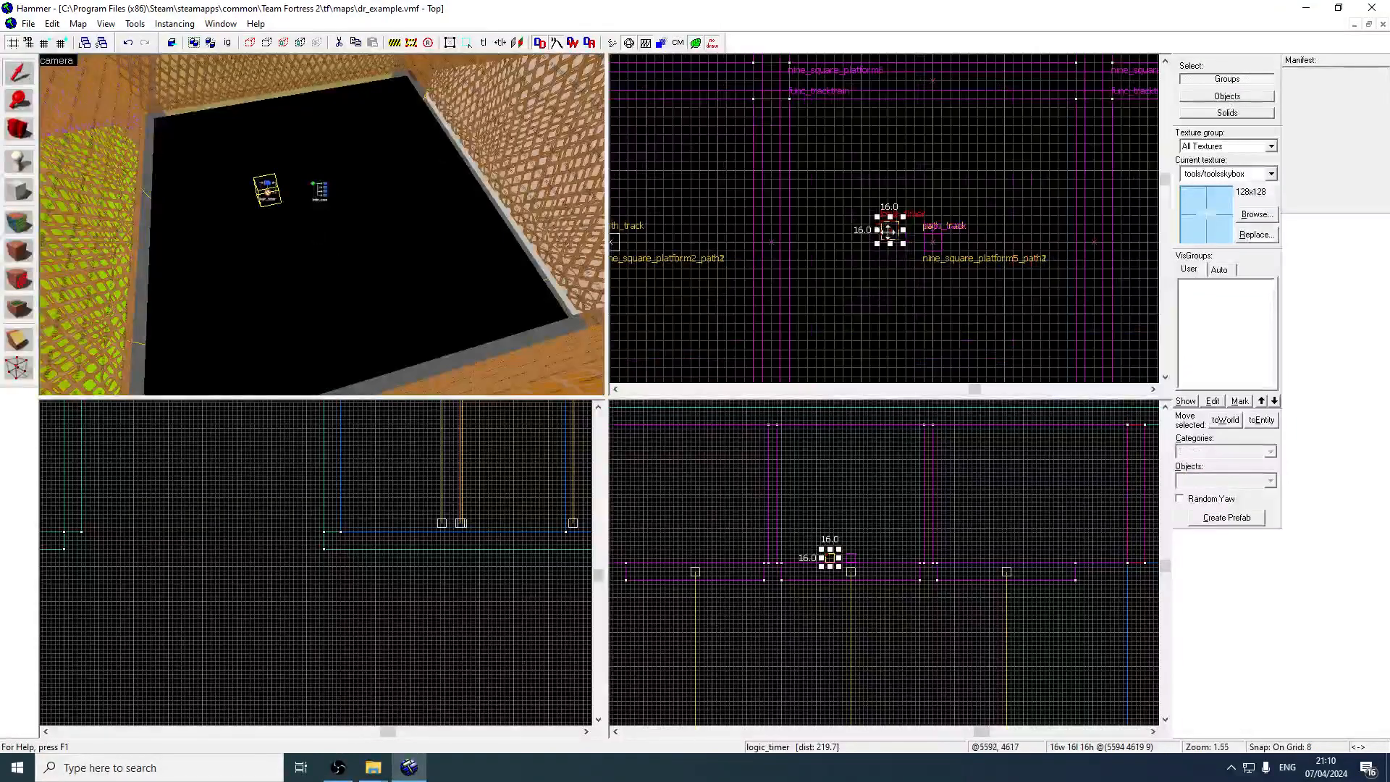
left_click_drag(933, 242, 933, 242)
scroll(850, 557, "down", 2)
mouse_move(849, 556)
left_mouse_down()
mouse_move(850, 514)
mouse_move(850, 542)
left_mouse_up()
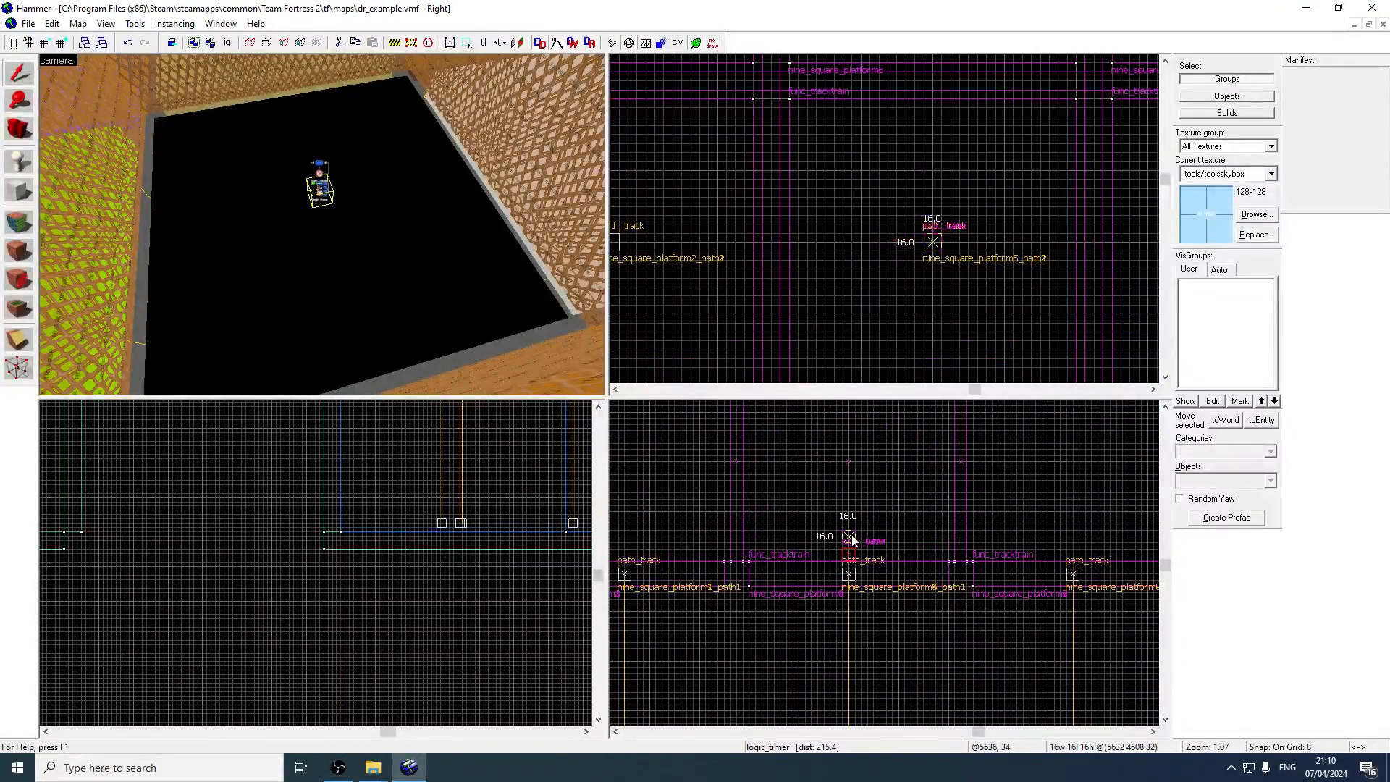
Name the logic_timer nine_square_timer
double_click(328, 175)
left_click(616, 357)
left_click(664, 347)
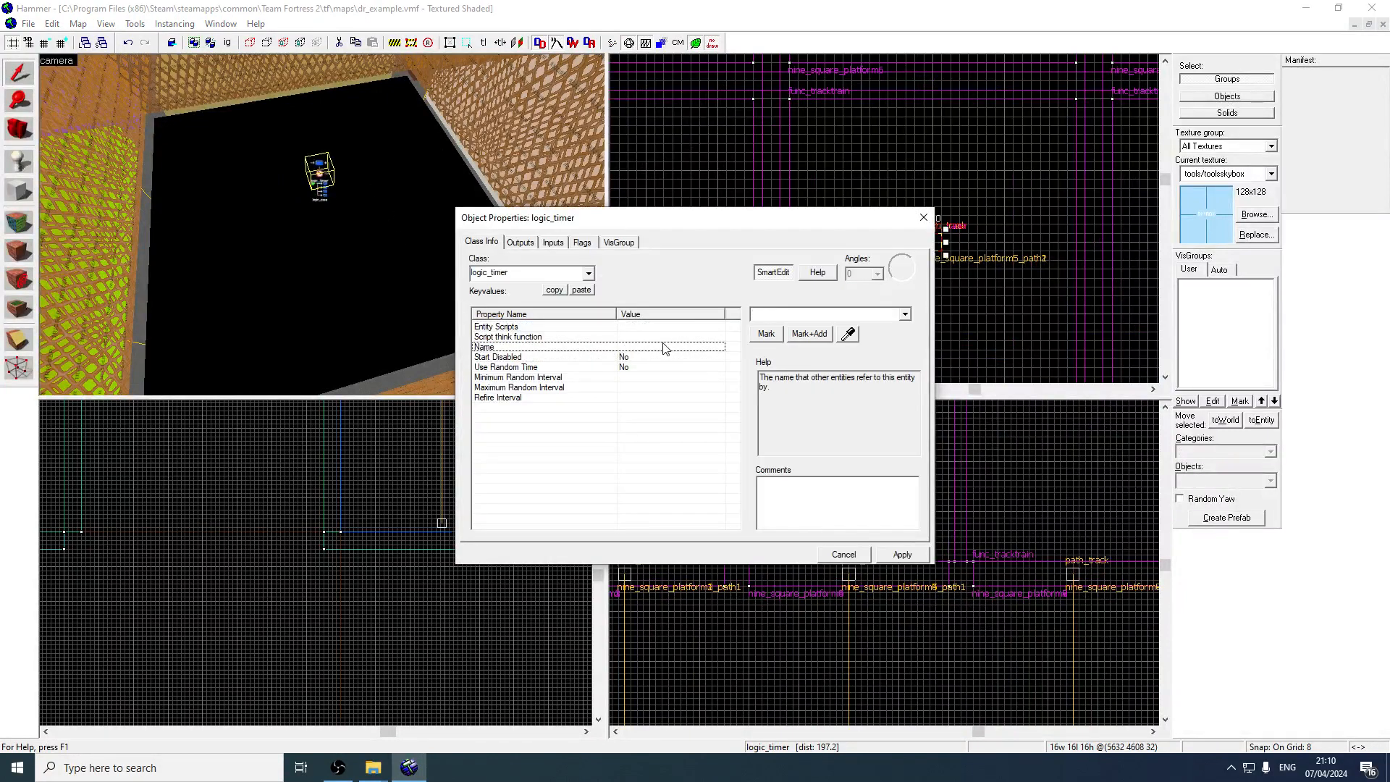
left_click(786, 314)
type("niun")
key("BackSpace")
type("ne_s")
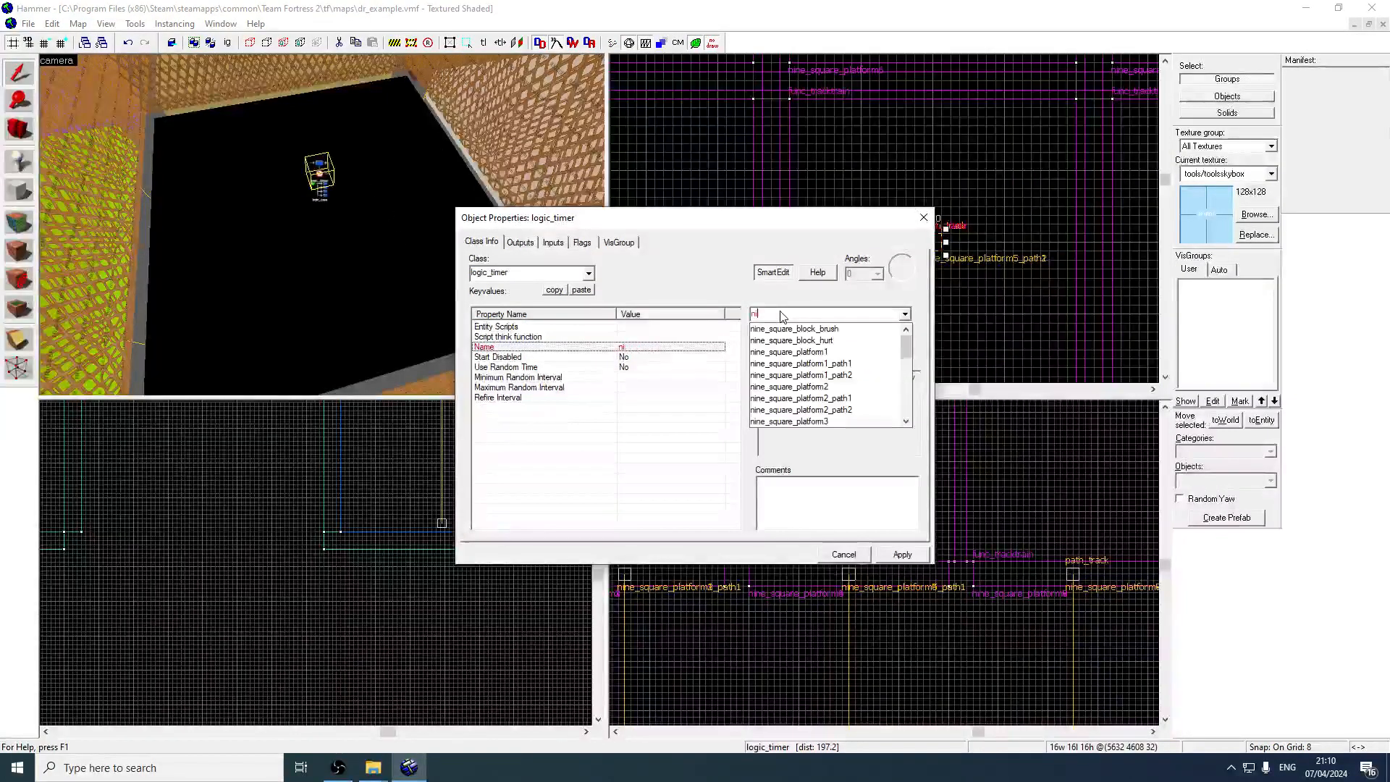
type("quare_timer")
left_click(782, 329)
Set the timer's Start Disabled property to Yes
left_click(649, 359)
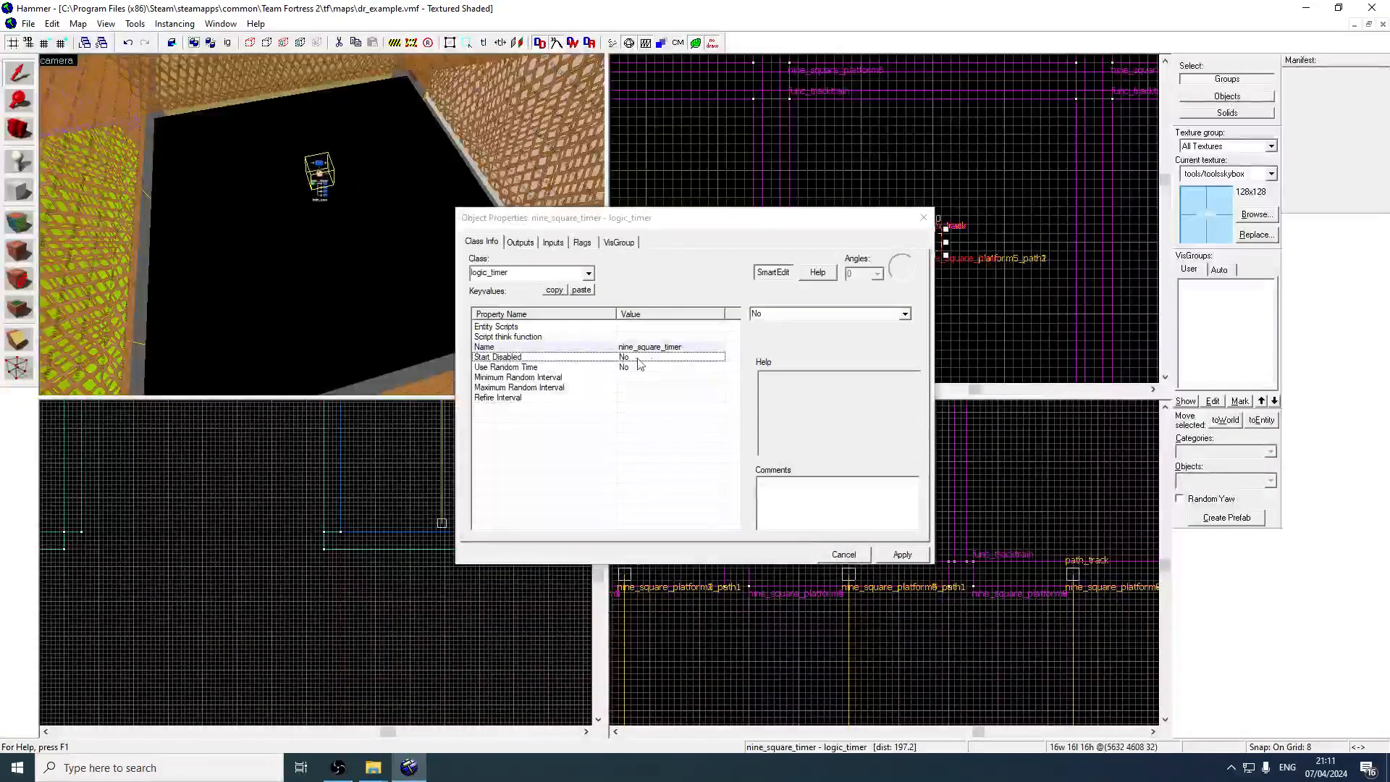
left_click(905, 313)
left_click(858, 339)
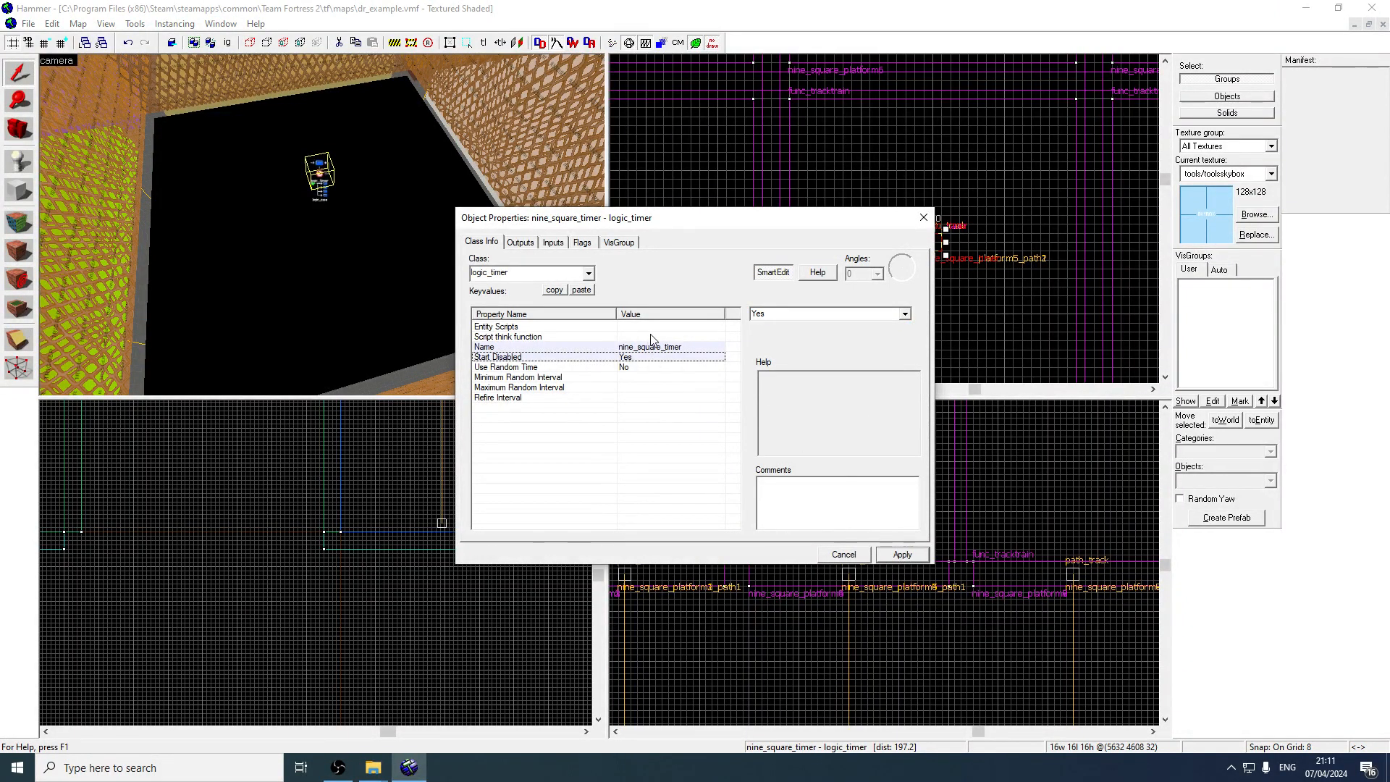
Add an OnTimer output to nine_square_timer and look for the case entity among the target names
left_click(522, 243)
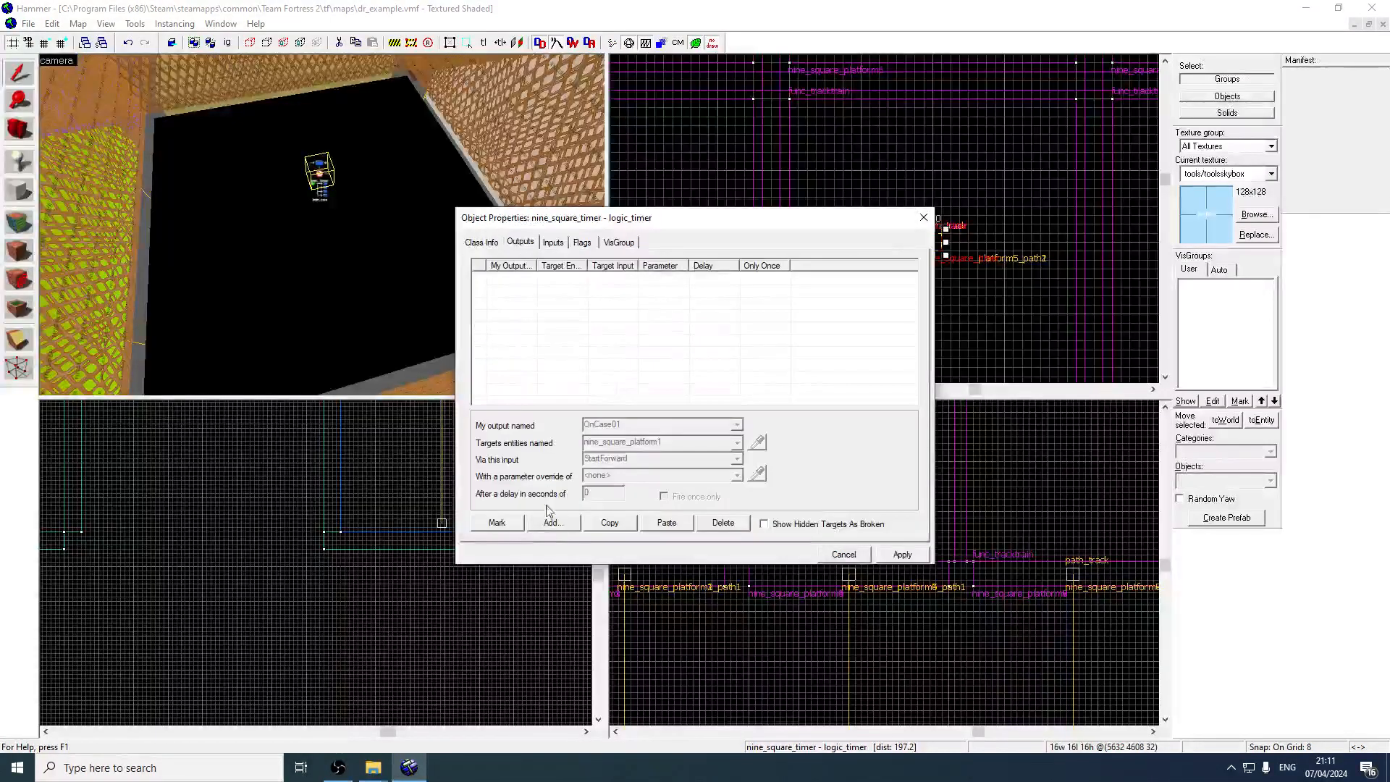
left_click(578, 526)
left_click(736, 425)
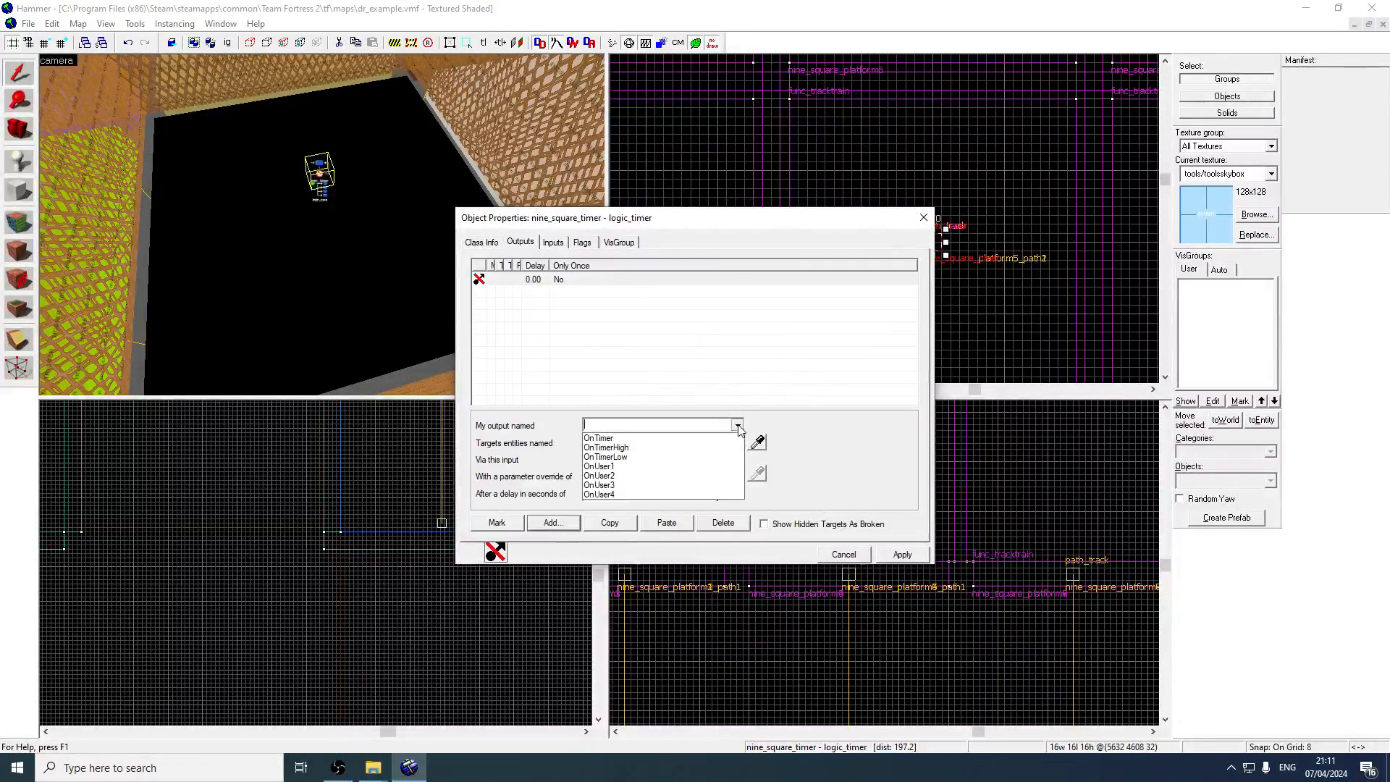
left_click(692, 439)
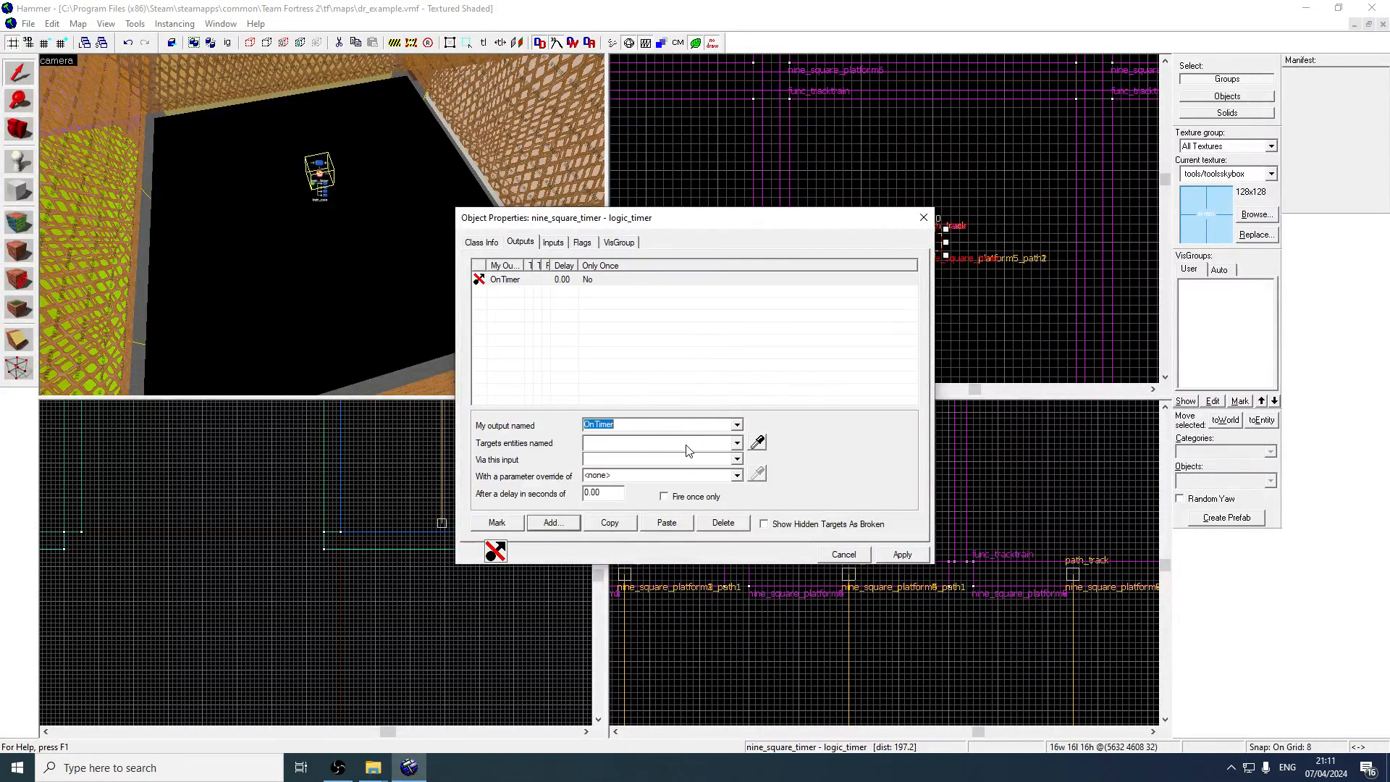
left_click(736, 444)
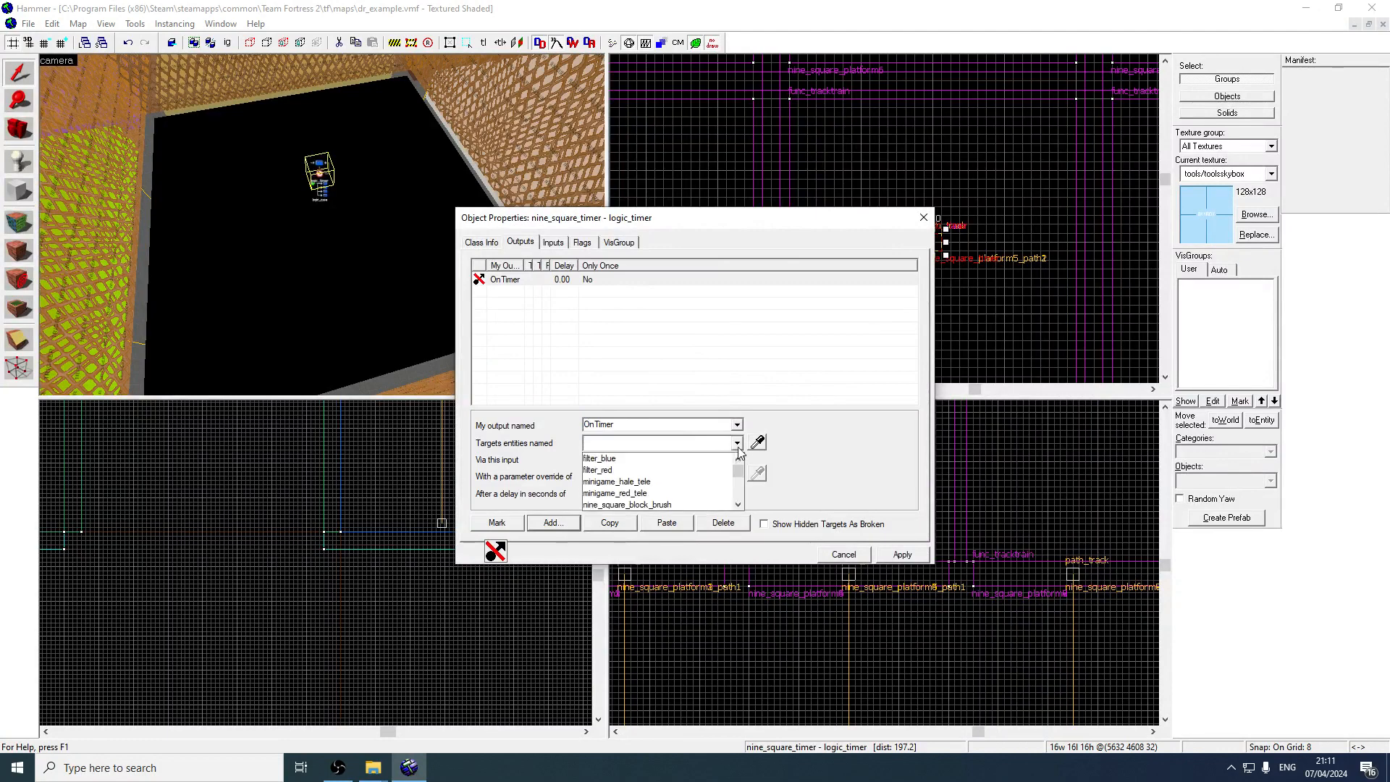
left_click(691, 443)
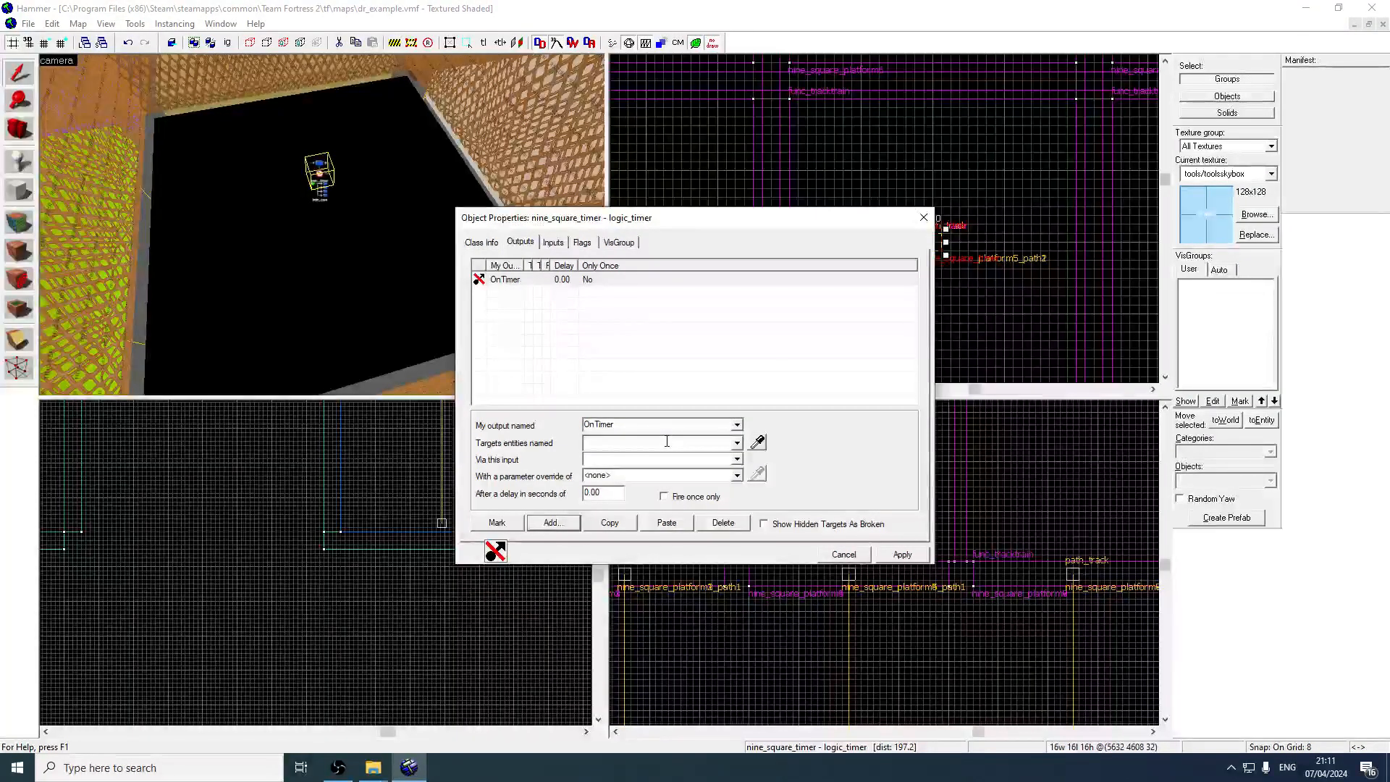
type("ca")
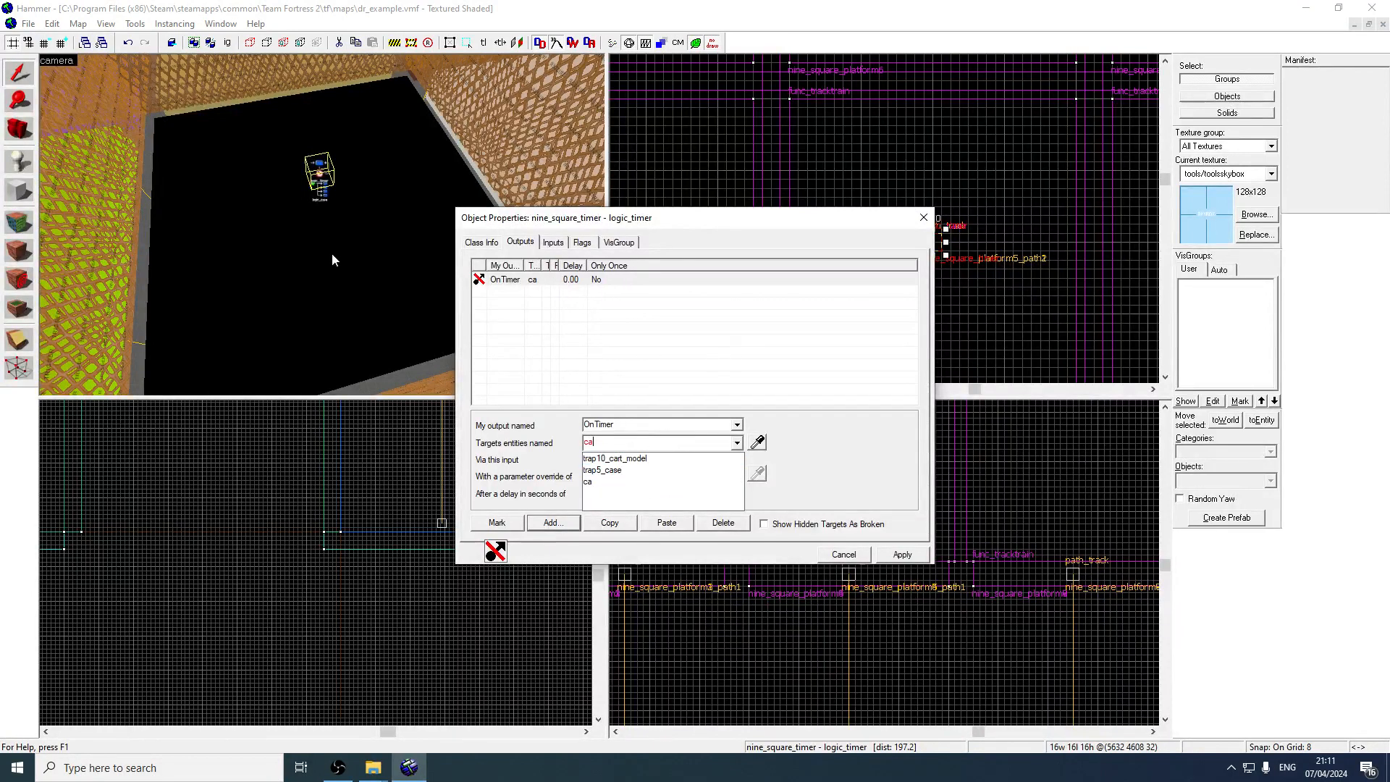
Name the logic_case entity nine_square_case
left_click(324, 197)
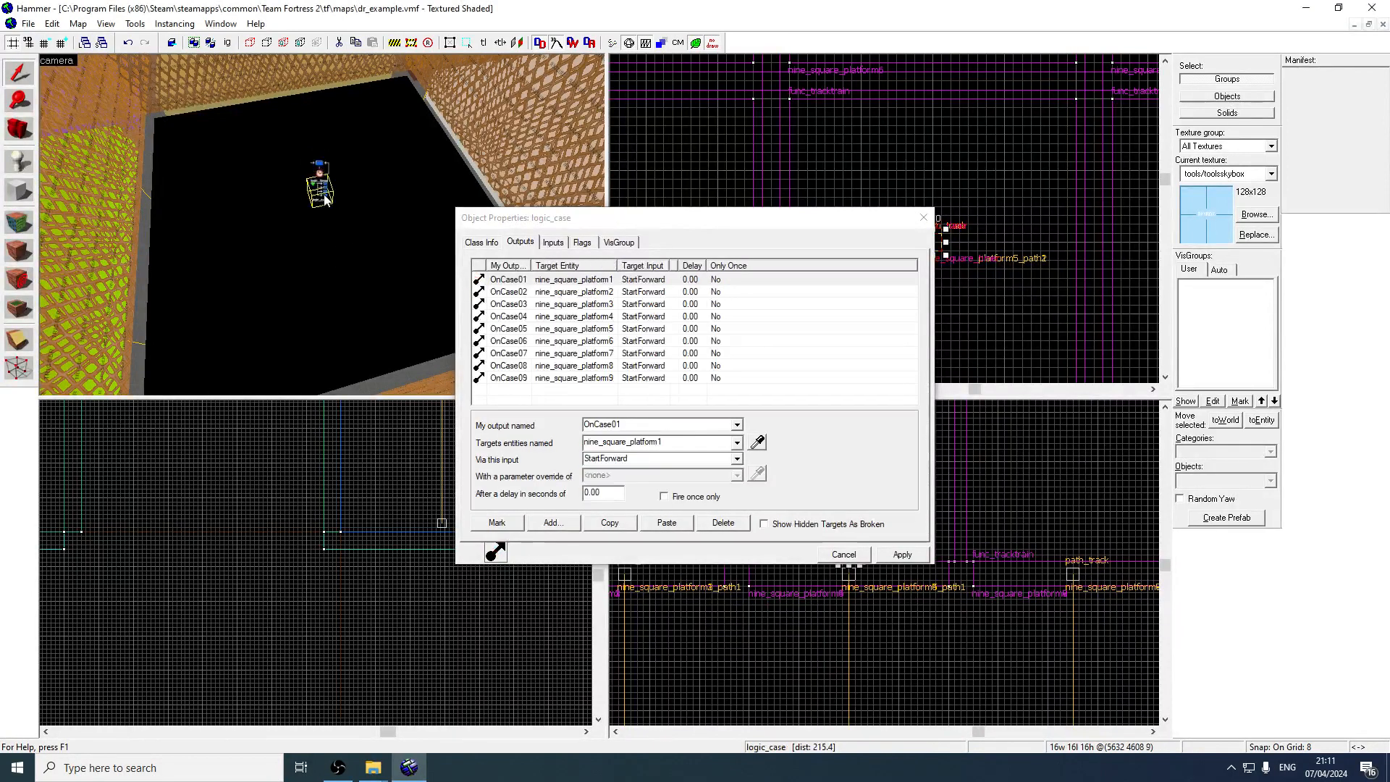
left_click(483, 243)
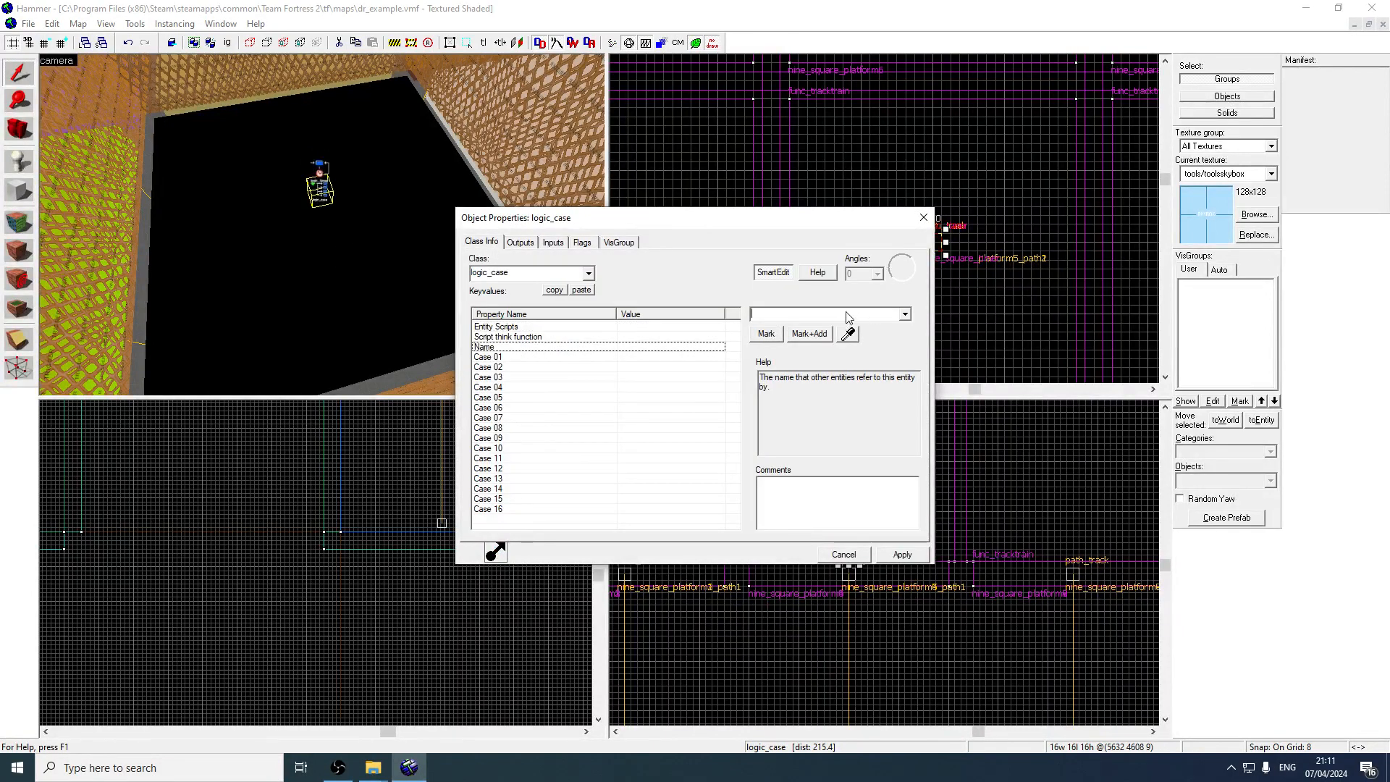
type("nine_square")
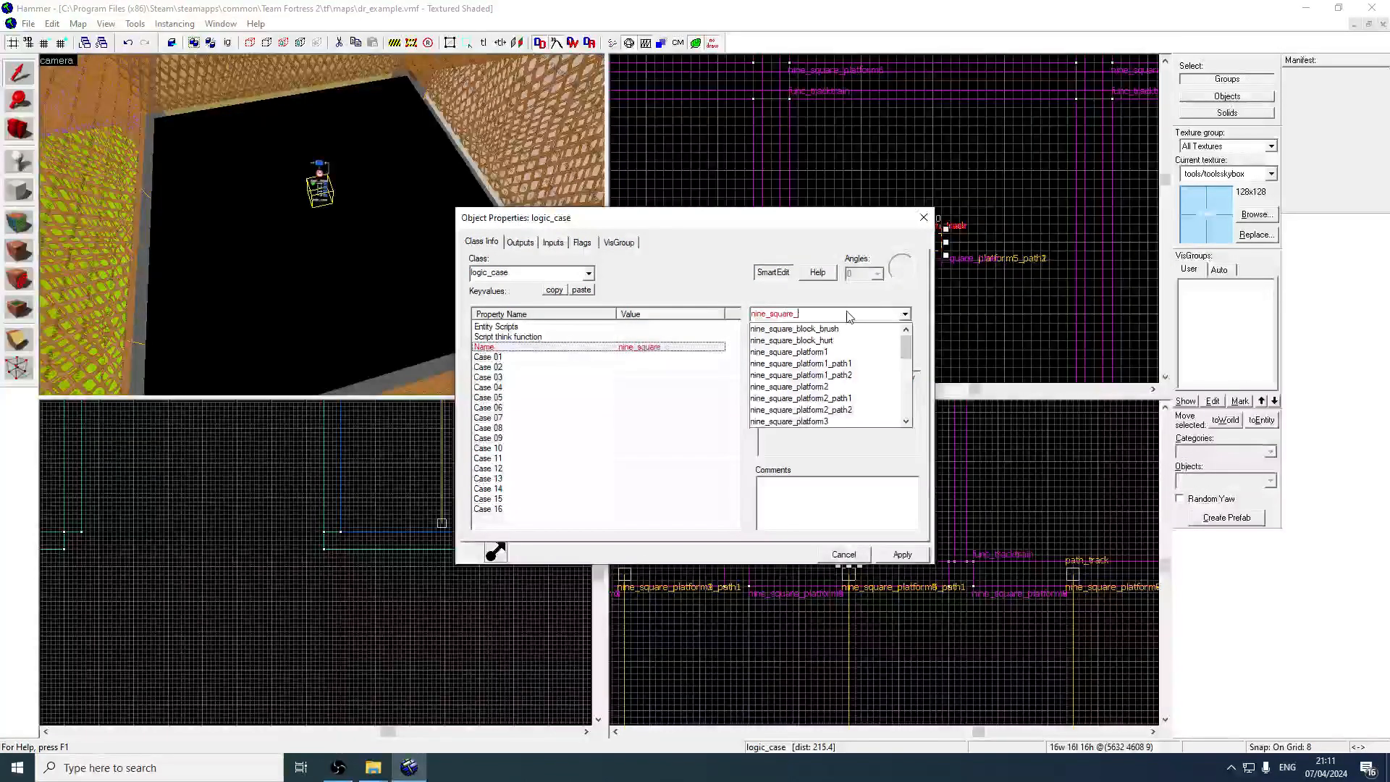
type("_cas")
key("Return")
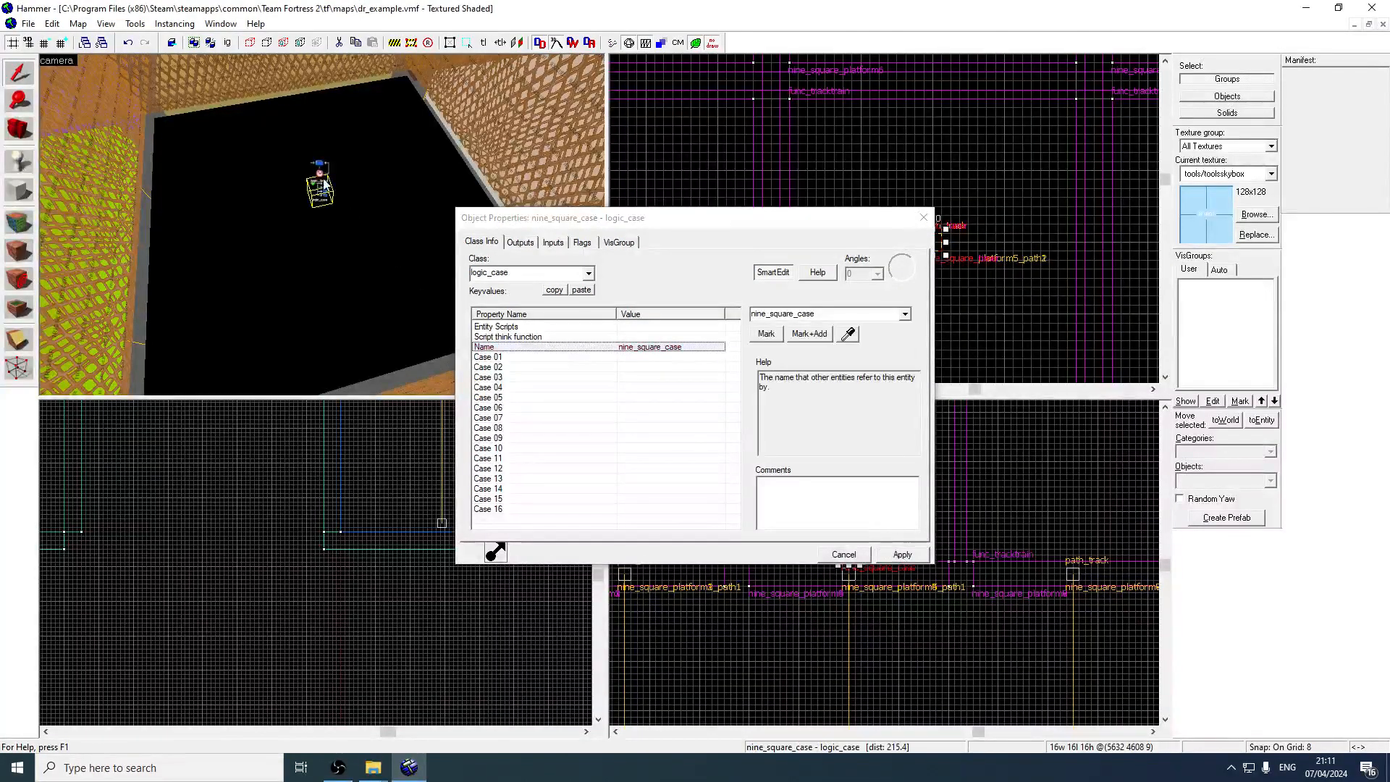
Set the Refire Interval of nine_square_timer to 10
left_click(326, 182)
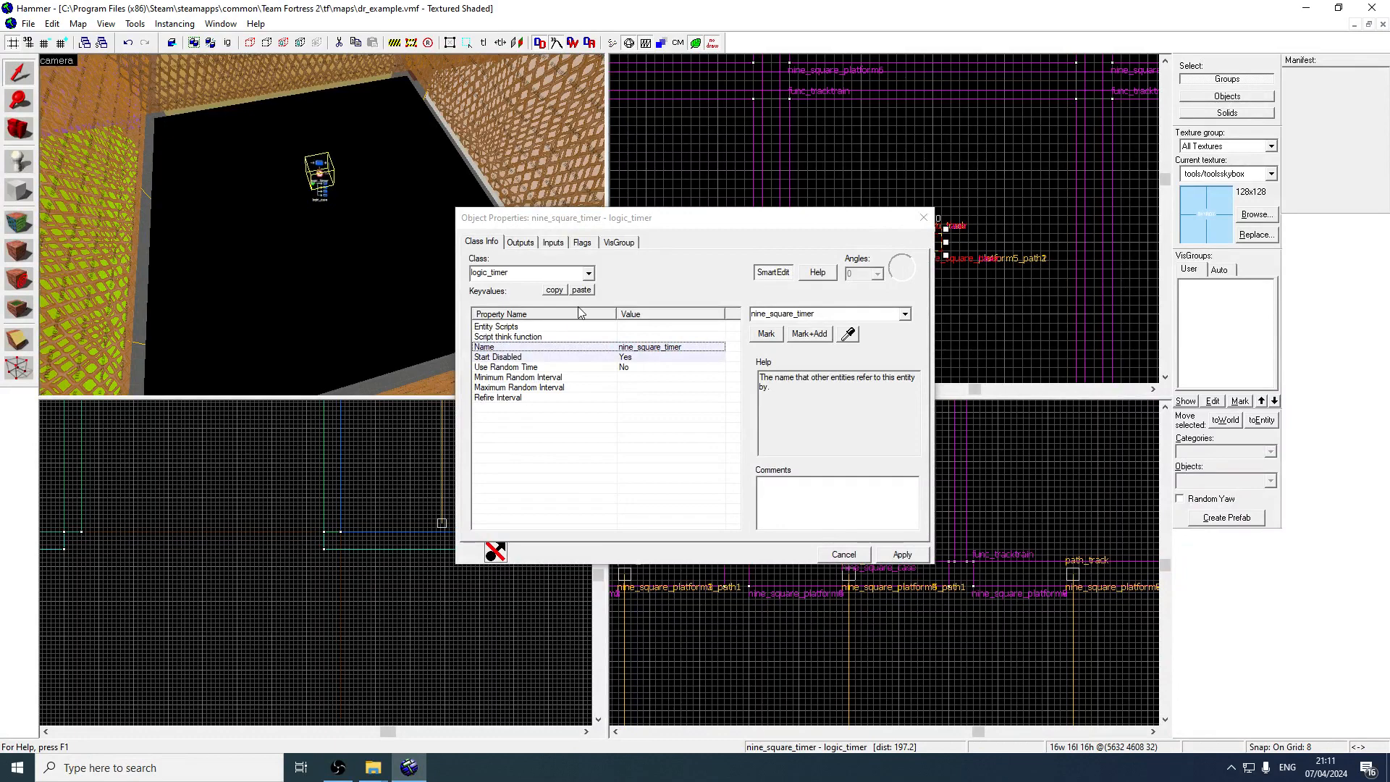
left_click(576, 398)
type("10")
key("Return")
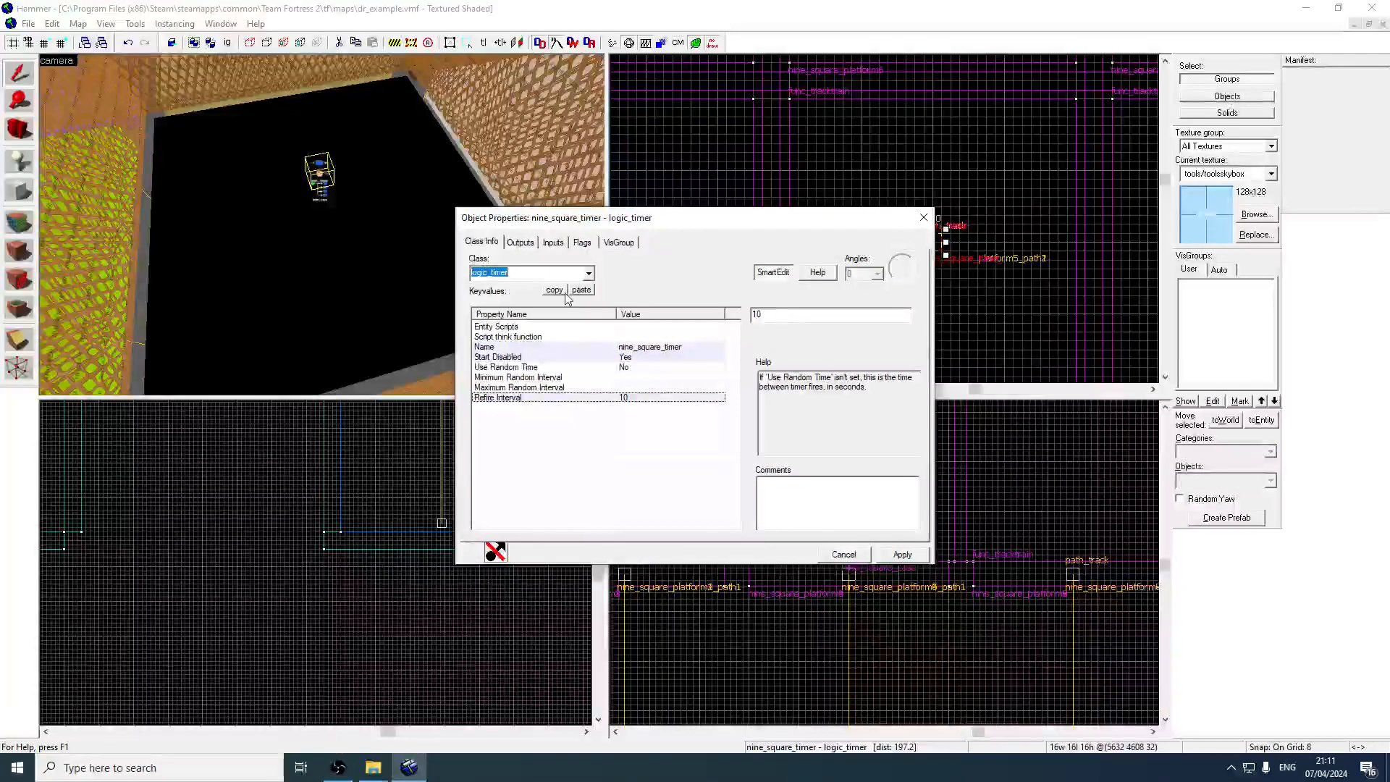
Point the timer's OnTimer output at nine_square_case with the PickRandomShuffle input
left_click(519, 242)
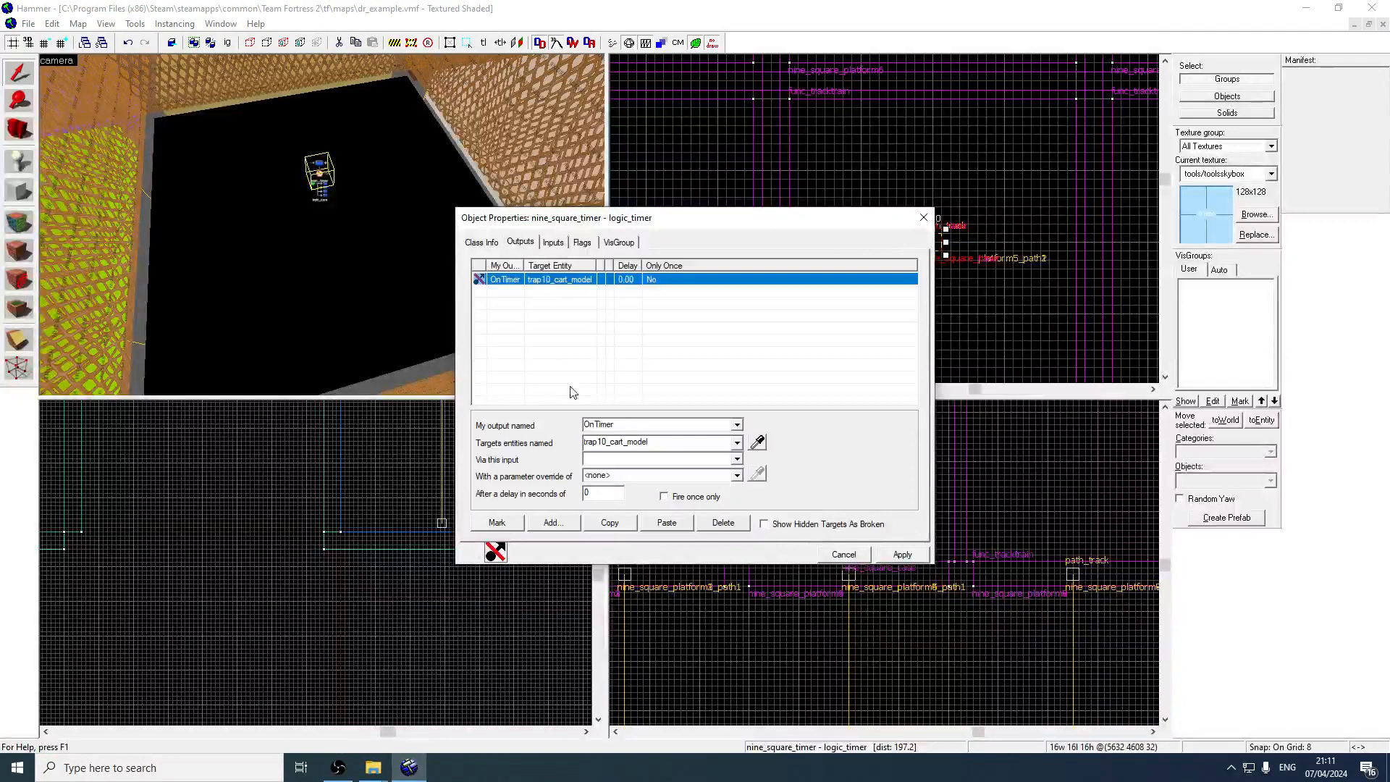
double_click(662, 443)
type("case")
left_click(683, 458)
left_click(737, 458)
left_click_drag(738, 482, 739, 508)
left_click(615, 509)
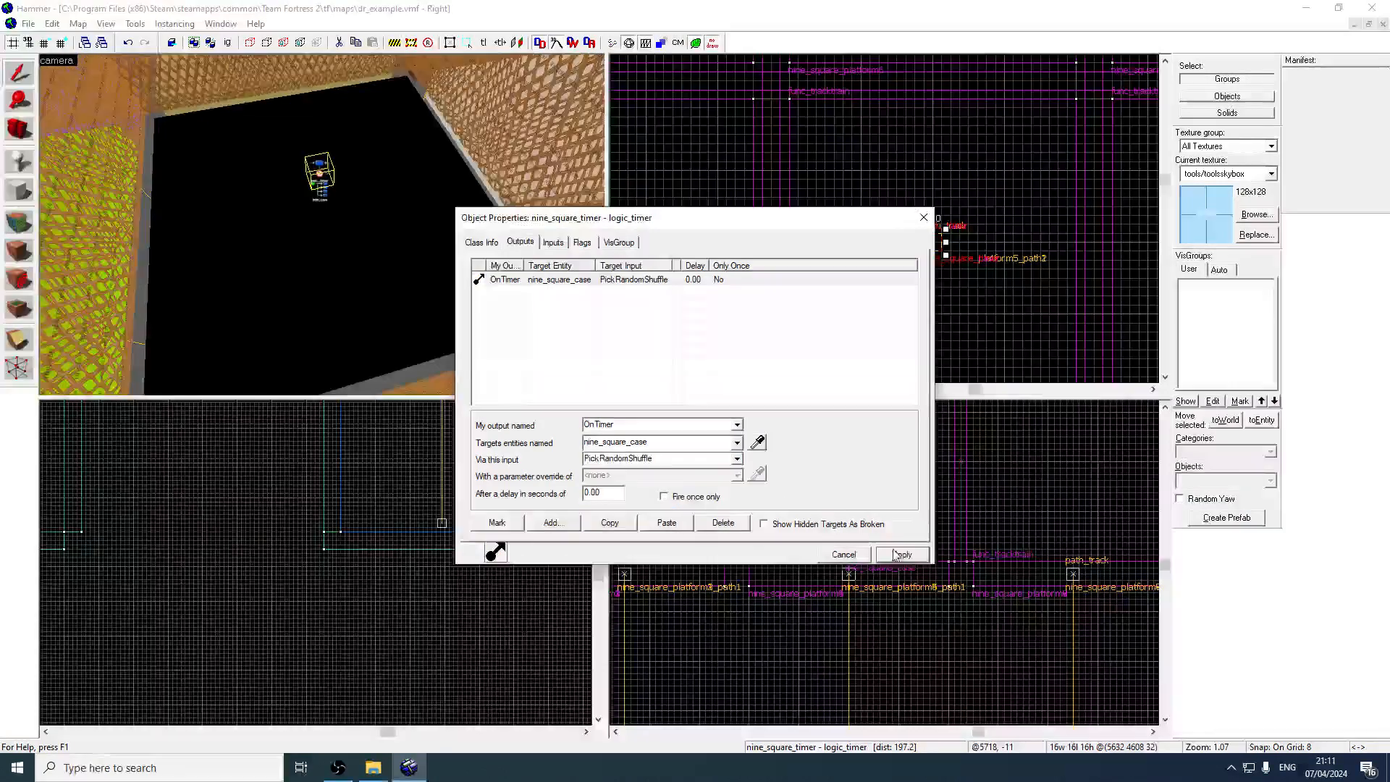
Set the delay of the PickRandomShuffle output to 5 seconds
left_click(606, 281)
left_click(618, 498)
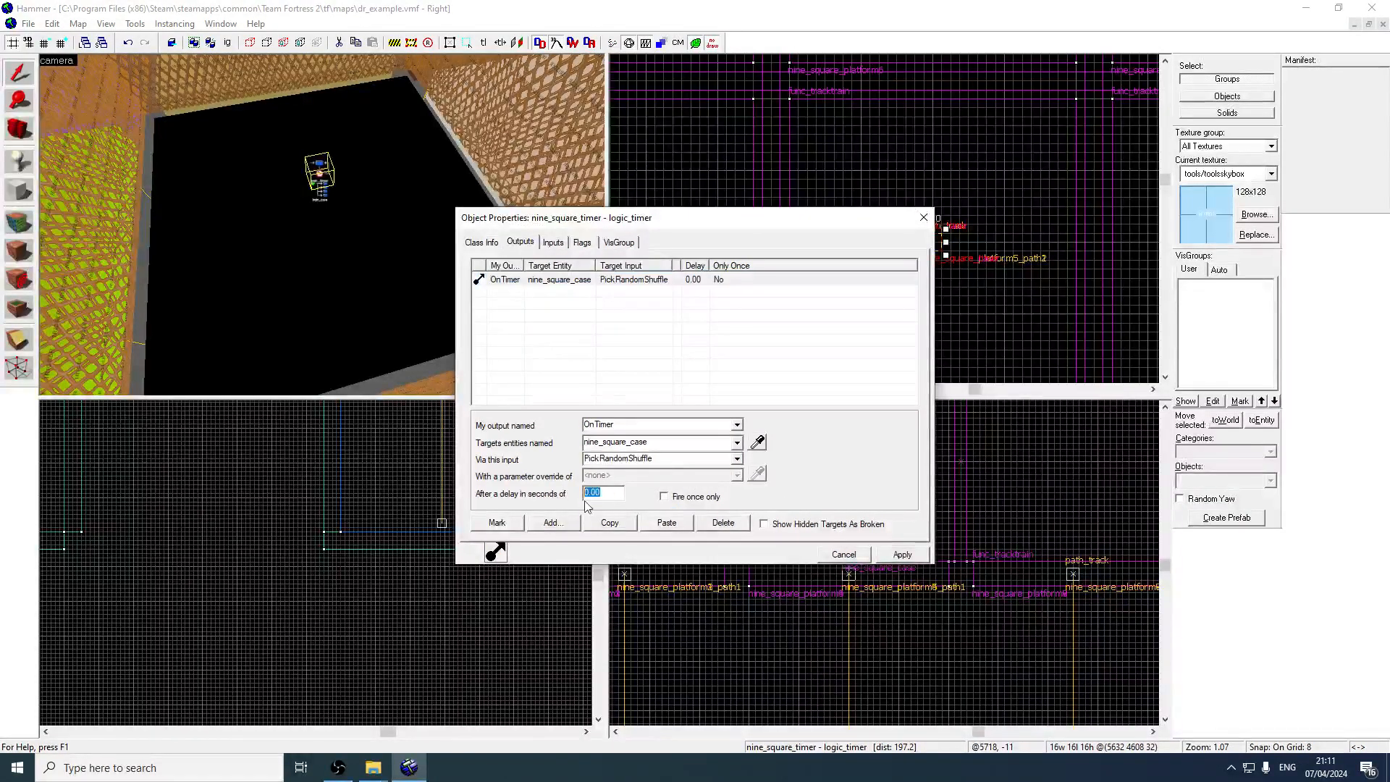
type("5")
Add an OnTimer output to the timer that sends Enable to nine_square_block_brush
left_click(553, 522)
left_click(737, 425)
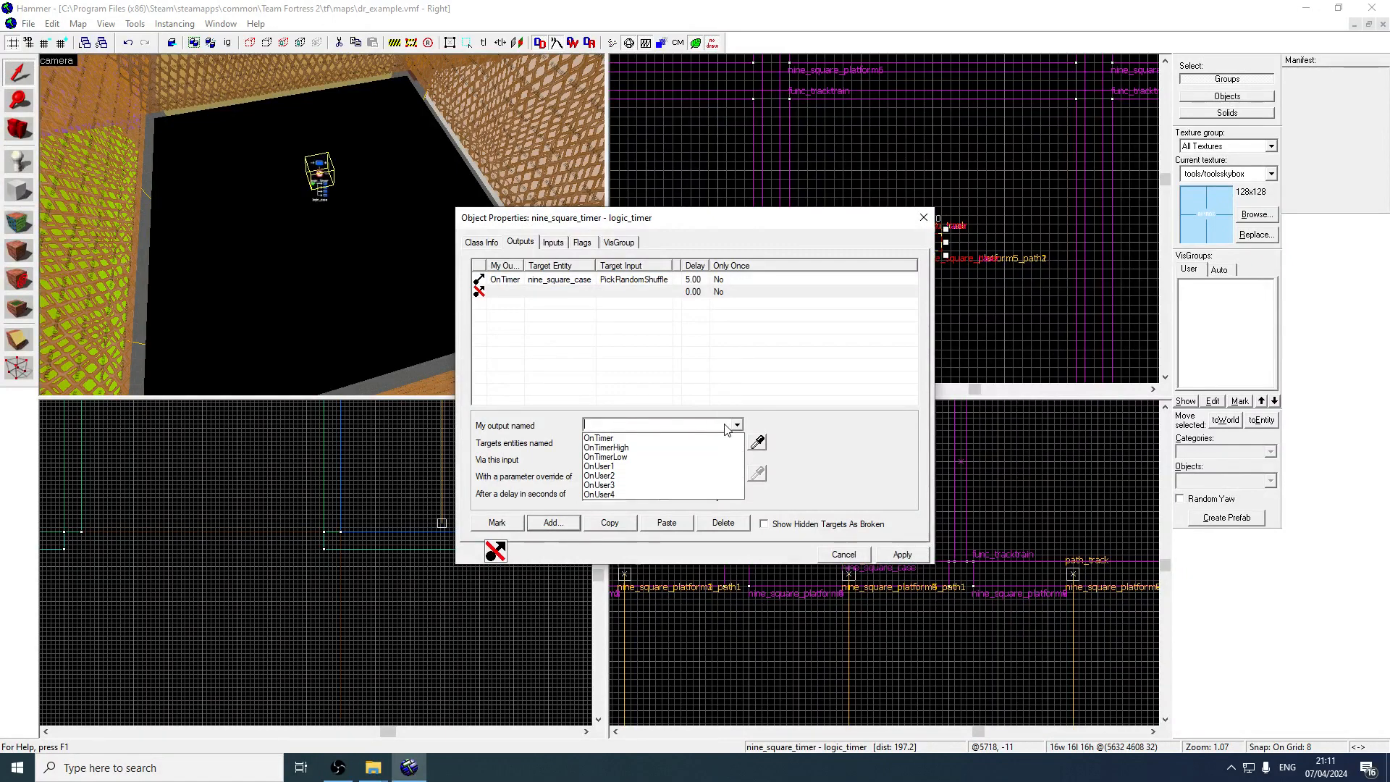
left_click(655, 443)
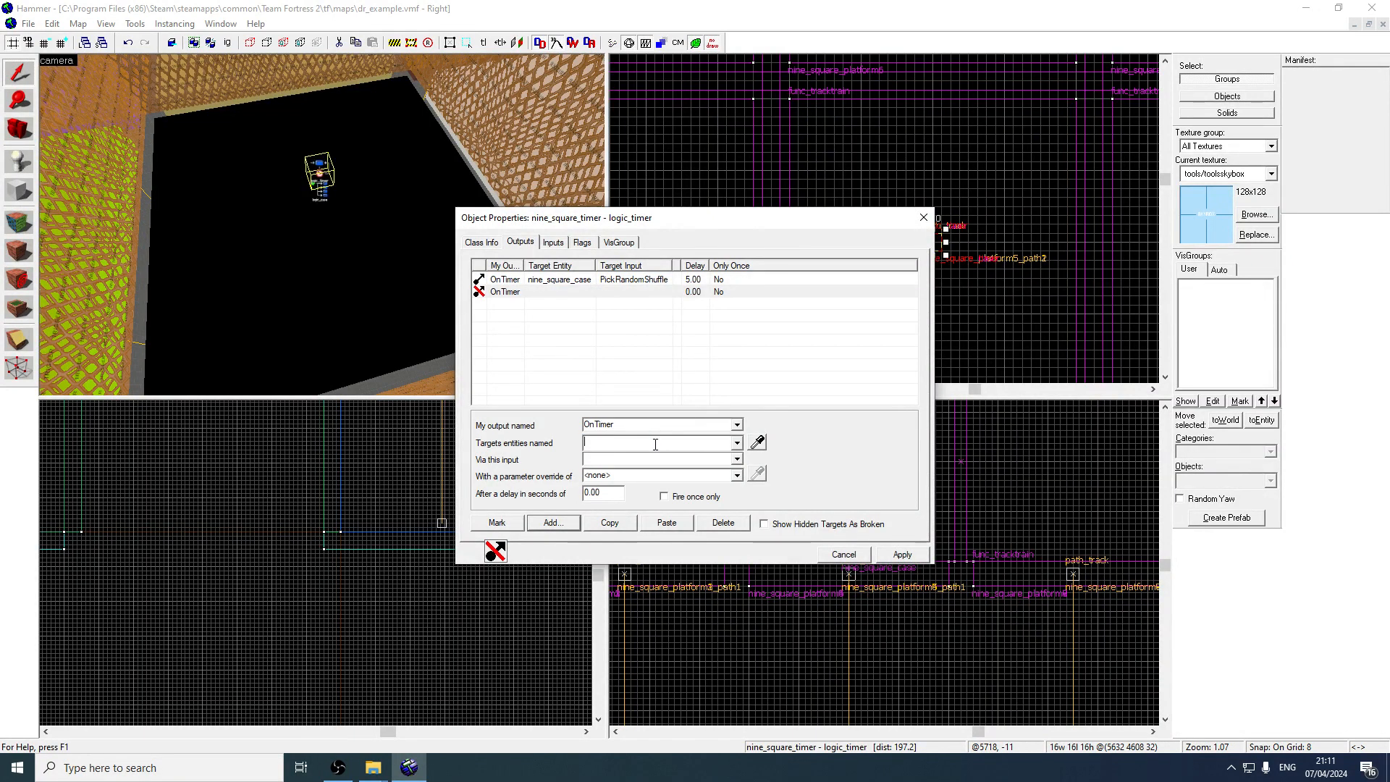
type("block")
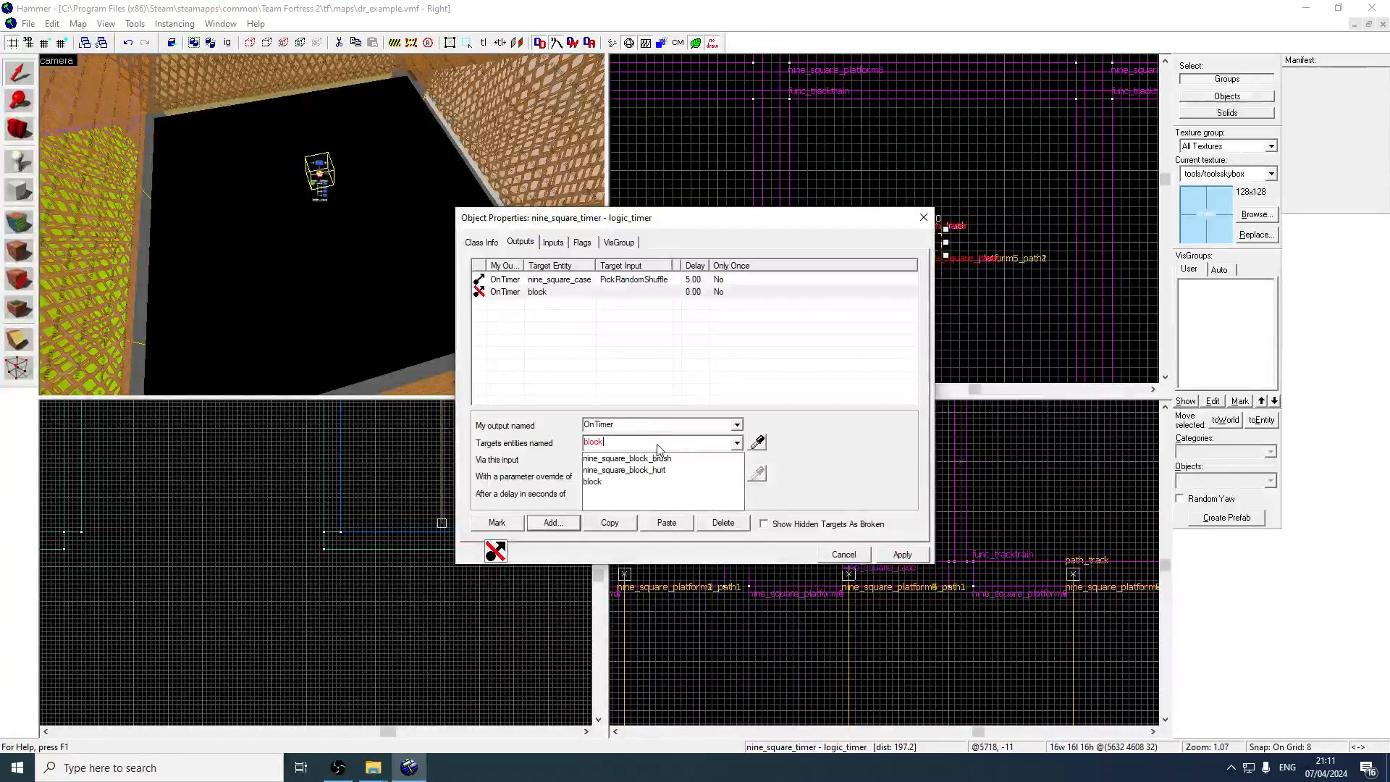
left_click(679, 471)
left_click(737, 443)
left_click(737, 459)
left_click(715, 460)
left_click(736, 475)
left_click(739, 461)
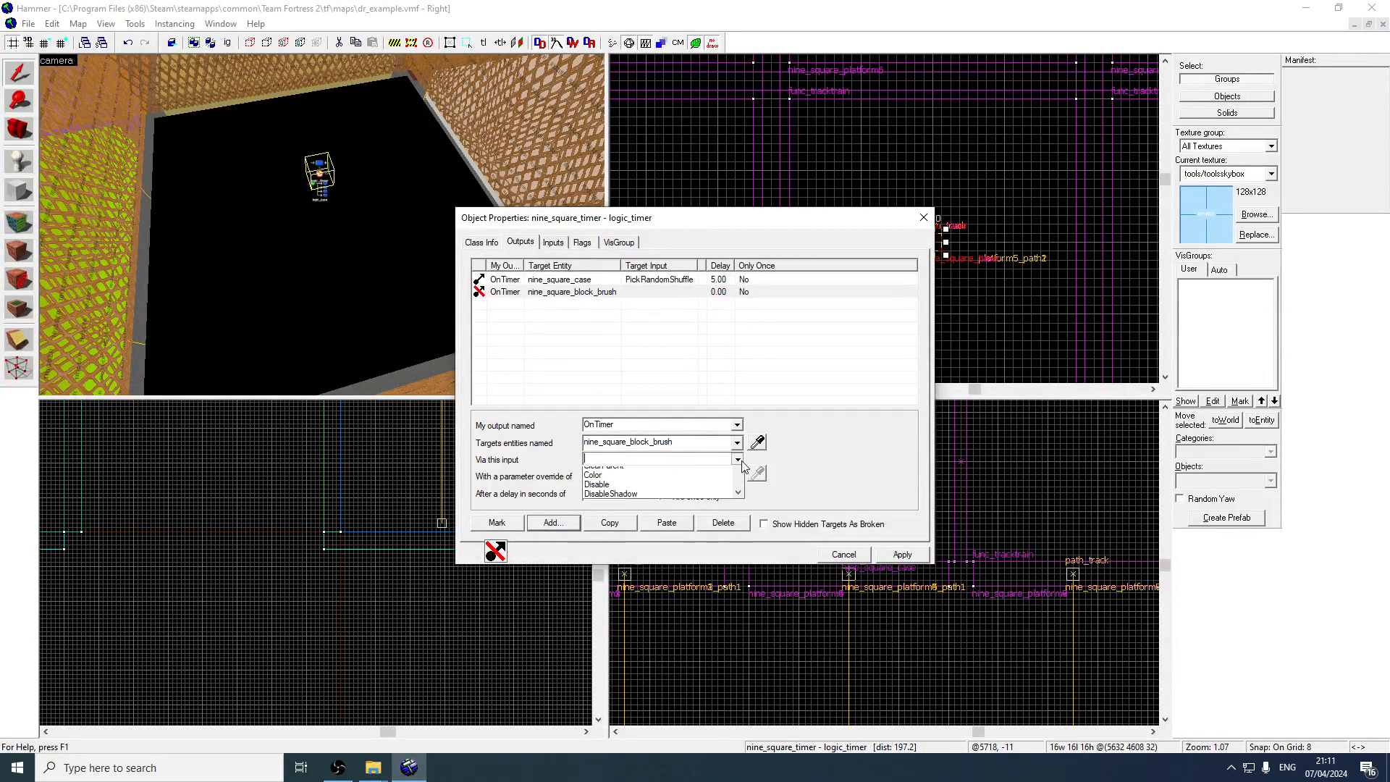
type("E")
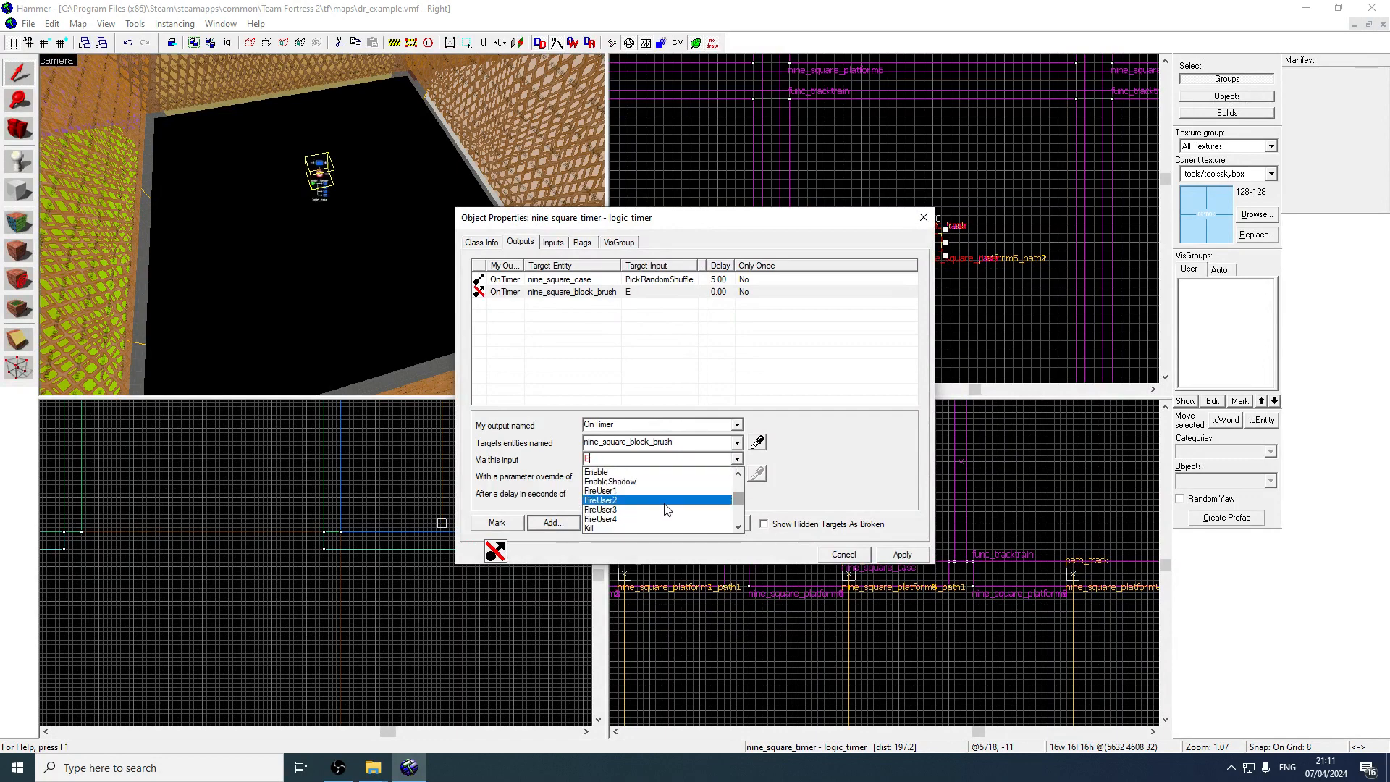
left_click(611, 472)
Duplicate the Enable output, retarget the copy at nine_square_block_hurt, and apply the changes
left_click(667, 523)
left_click(613, 293)
left_click(737, 459)
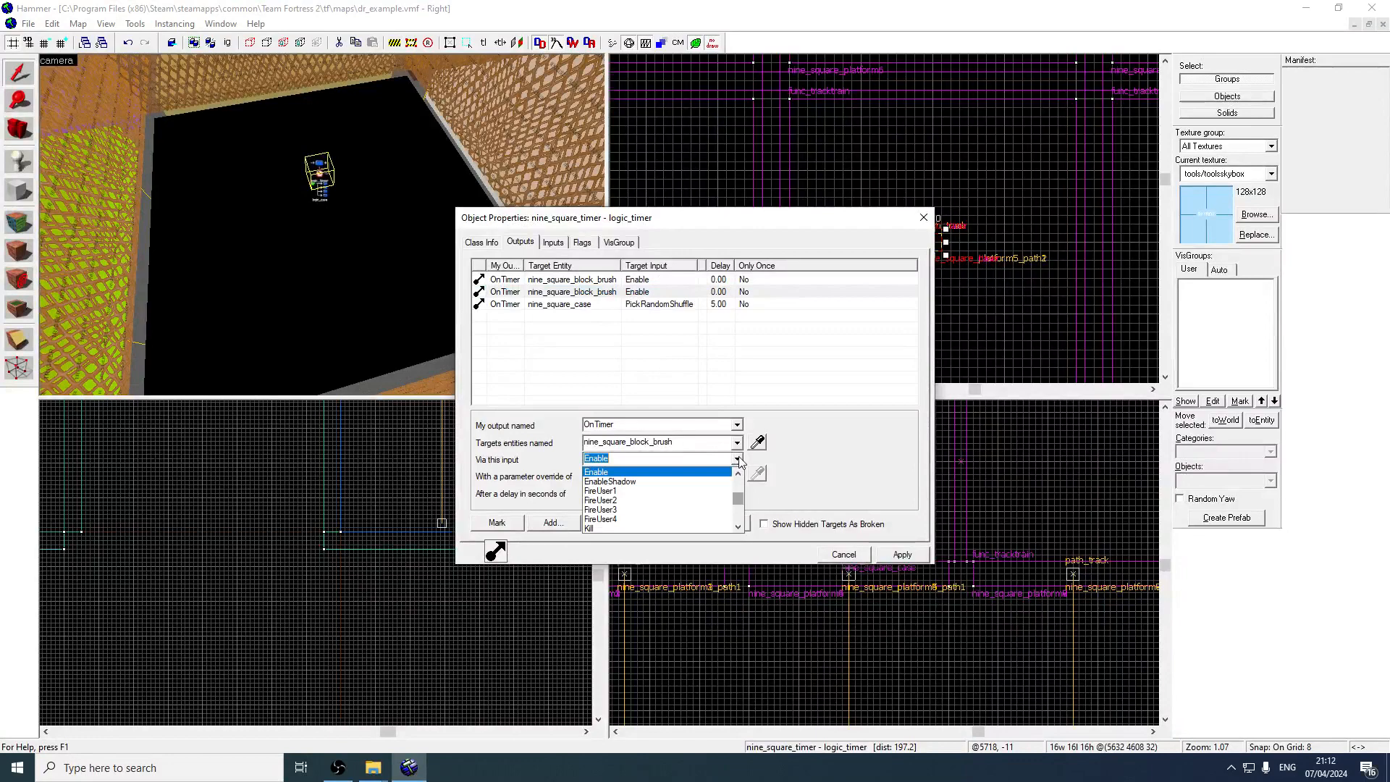
left_click(736, 469)
left_click(612, 297)
left_click(620, 296)
left_click(644, 448)
left_click_drag(676, 447, 671, 449)
type("hurt")
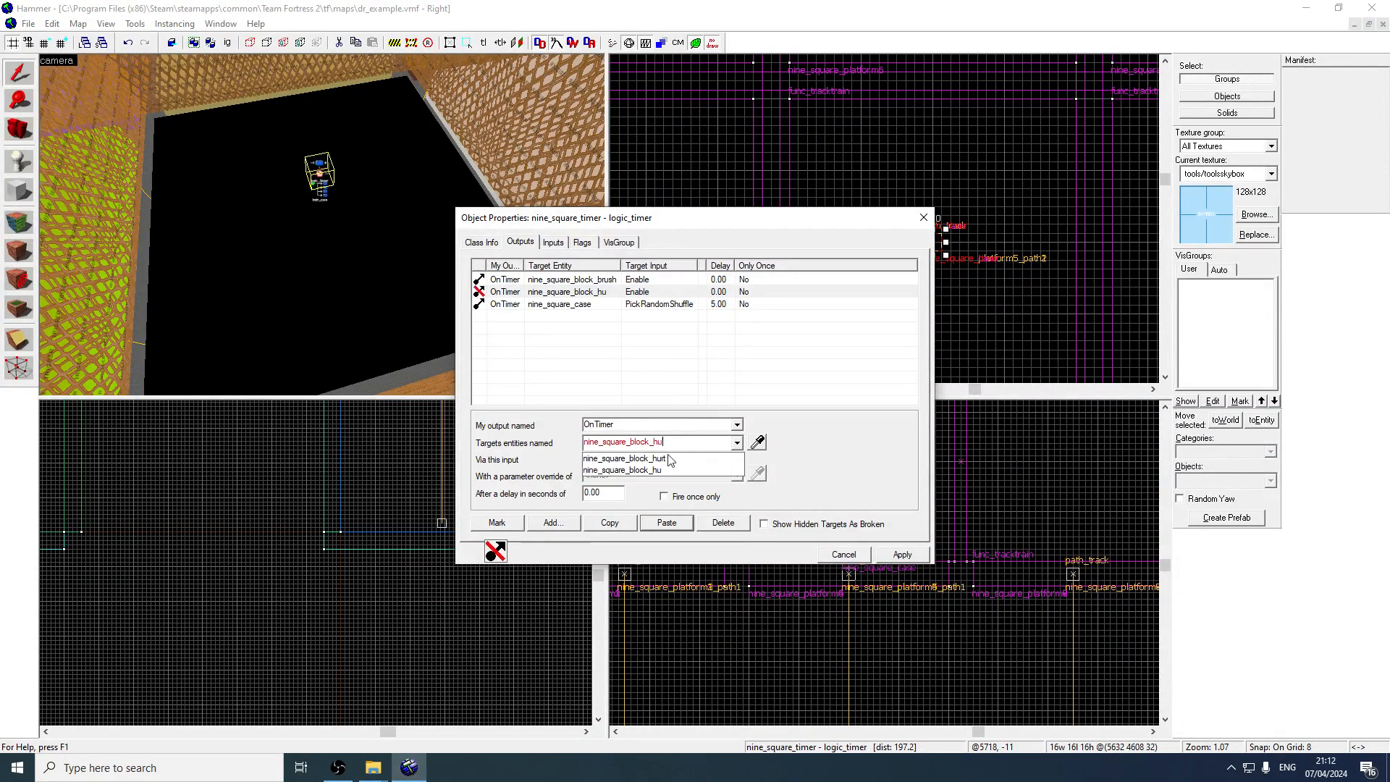
left_click(898, 554)
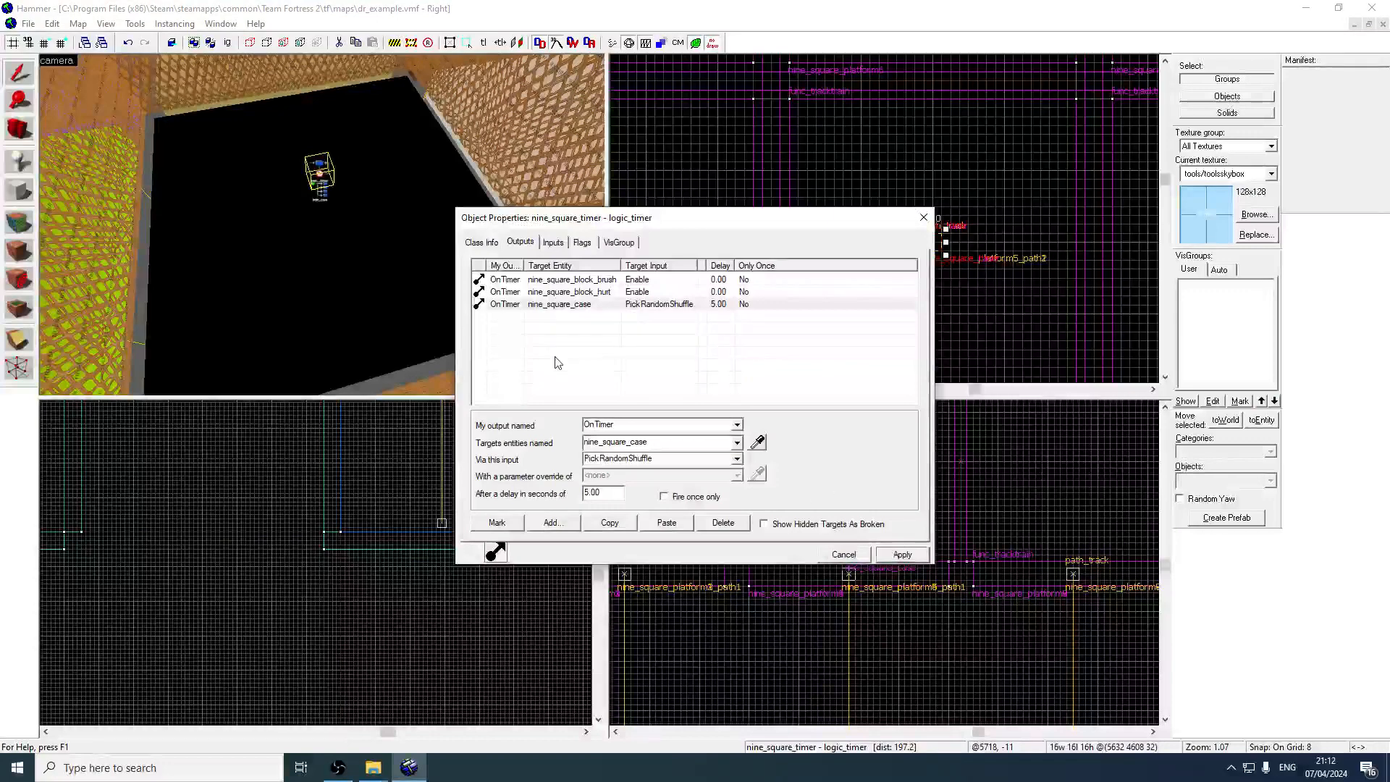
left_click(557, 362)
Place an ambient_generic entity in the room near the logic entities
left_click(20, 159)
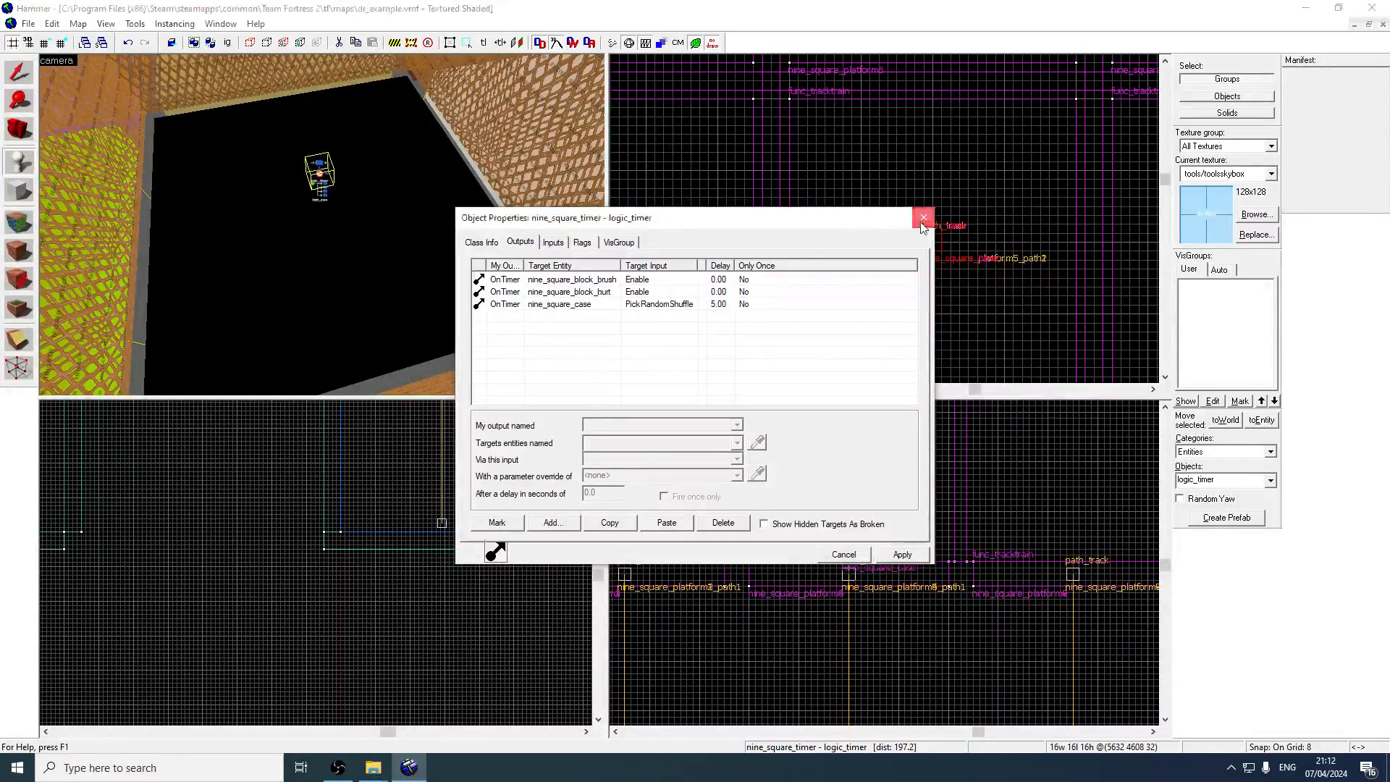
left_click(922, 222)
double_click(1253, 480)
type("am")
left_click(1224, 494)
left_click(289, 209)
Move the ambient_generic so it lines up directly above the logic_timer
left_click(26, 76)
scroll(856, 207, "down", 1)
scroll(900, 233, "up", 2)
left_click_drag(898, 233, 928, 229)
scroll(850, 538, "up", 1)
scroll(849, 537, "up", 6)
left_click_drag(852, 578, 848, 426)
Set the ambient_generic's Sound Name to vo/announcer_attention.mp3 from the sound browser
double_click(327, 125)
left_click(649, 364)
left_click(649, 356)
left_click(626, 369)
left_click(638, 350)
left_click(639, 377)
left_click(639, 366)
left_click(649, 347)
double_click(640, 356)
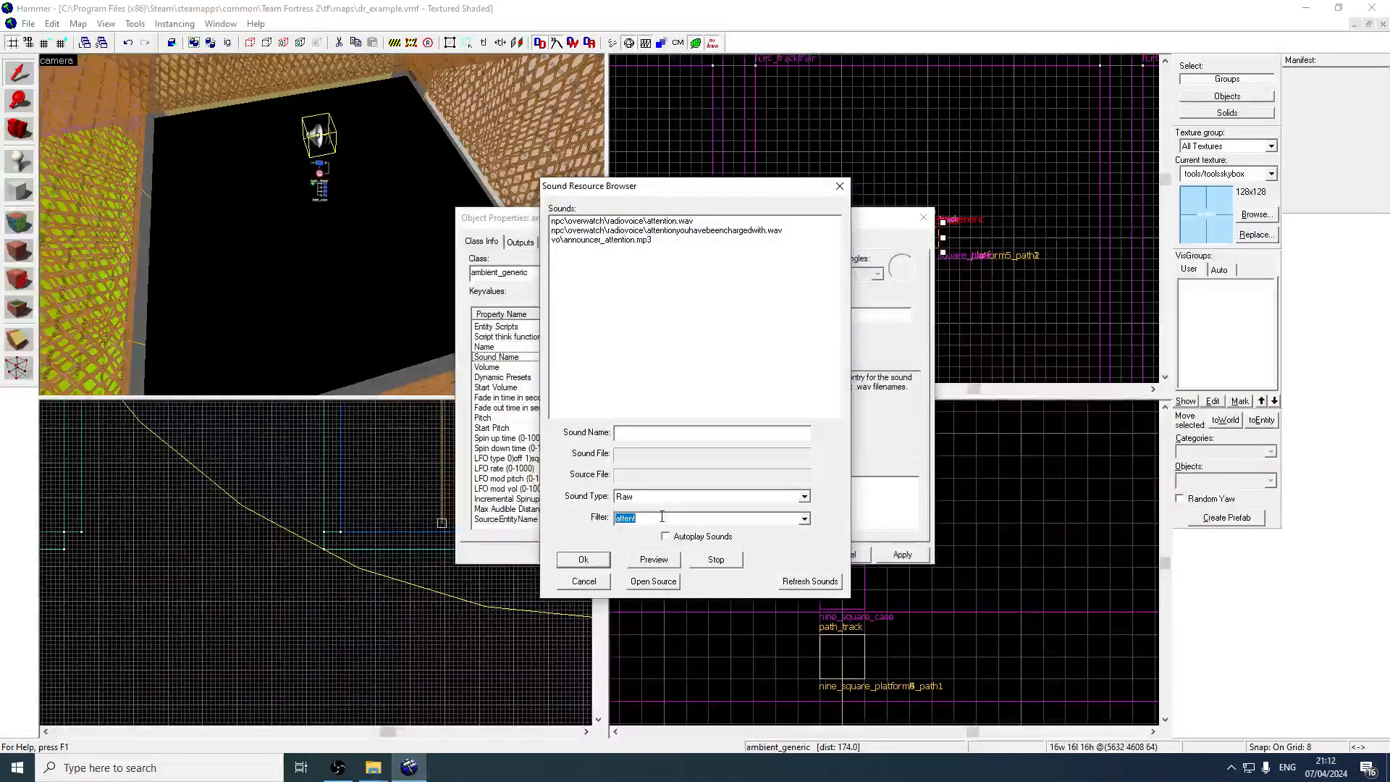
left_click(629, 231)
left_click(630, 239)
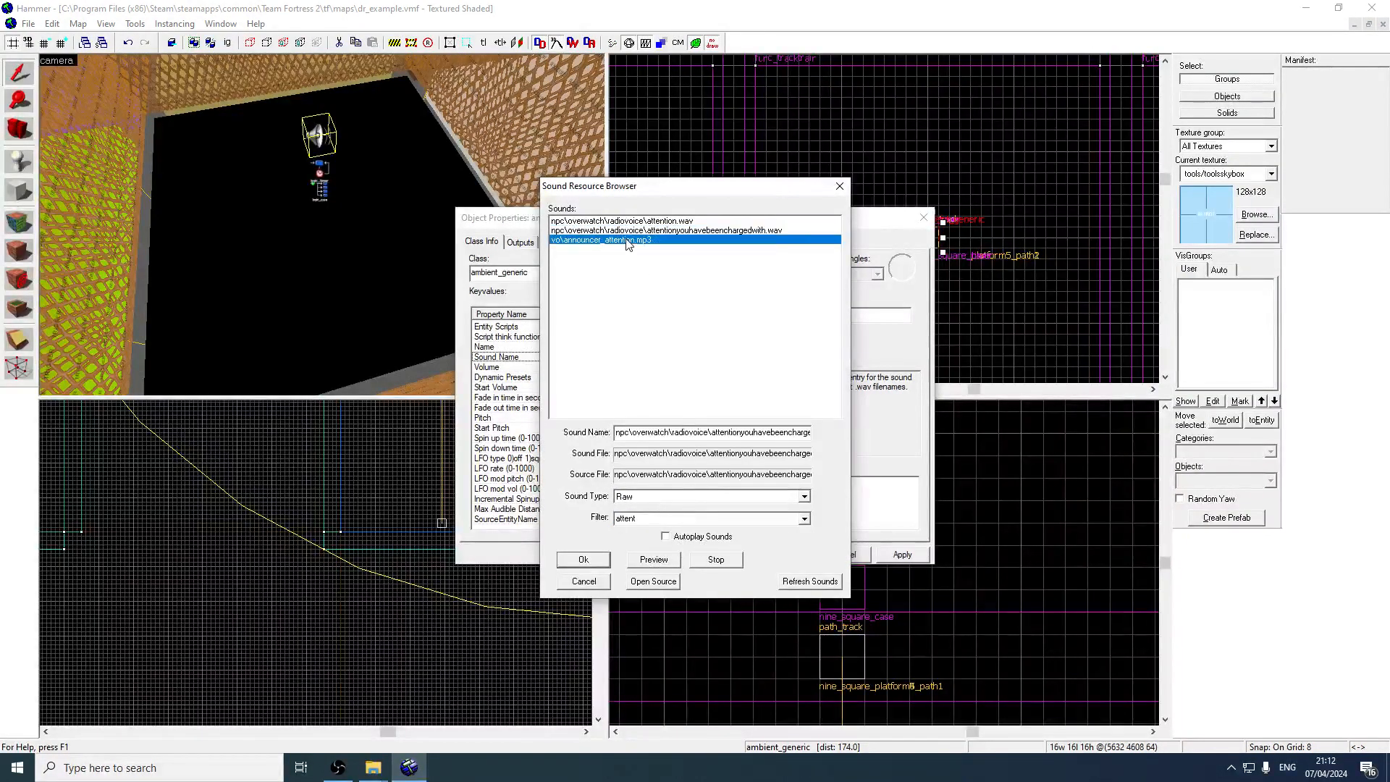
left_click(648, 518)
key("BackSpace")
key("BackSpace")
key("BackSpace")
key("BackSpace")
double_click(663, 250)
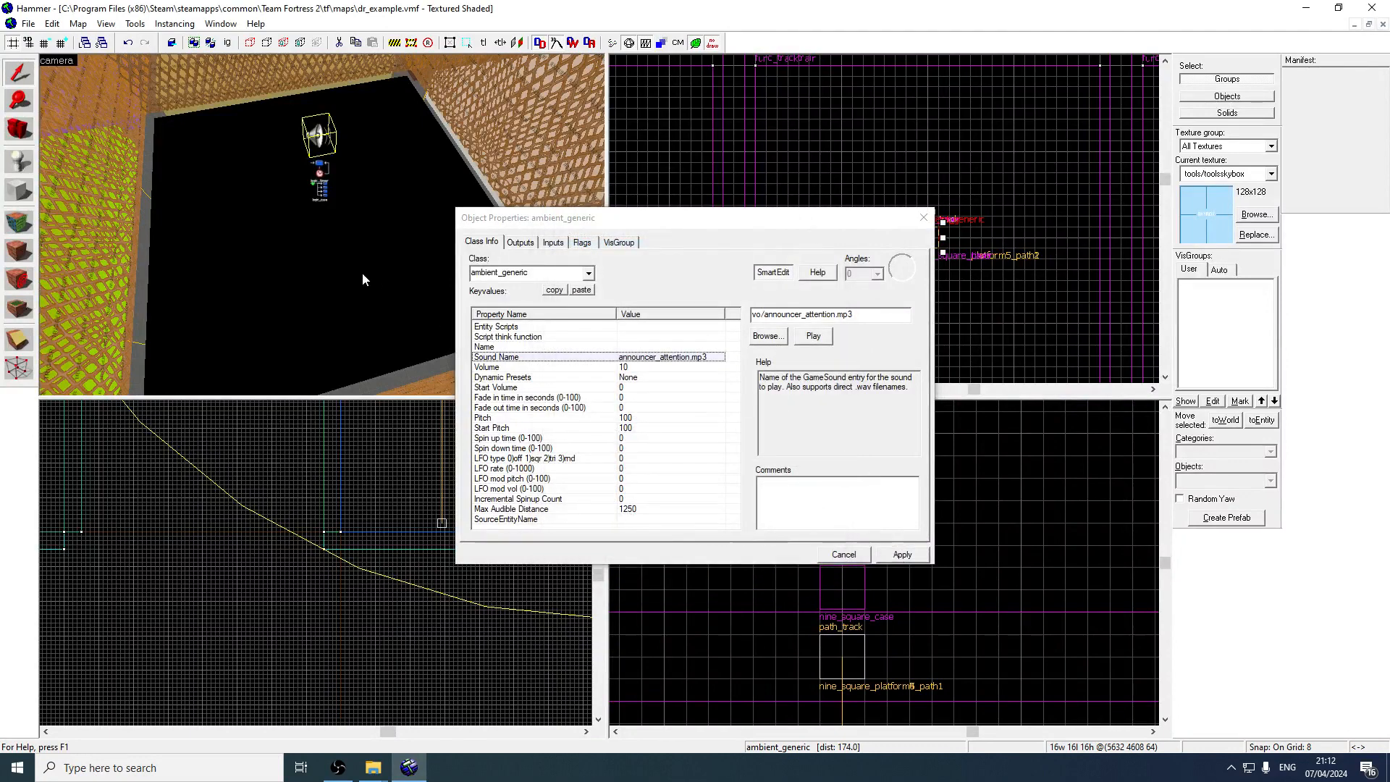
Enable the Play everywhere flag on the ambient_generic and apply it
left_click(582, 241)
key("space")
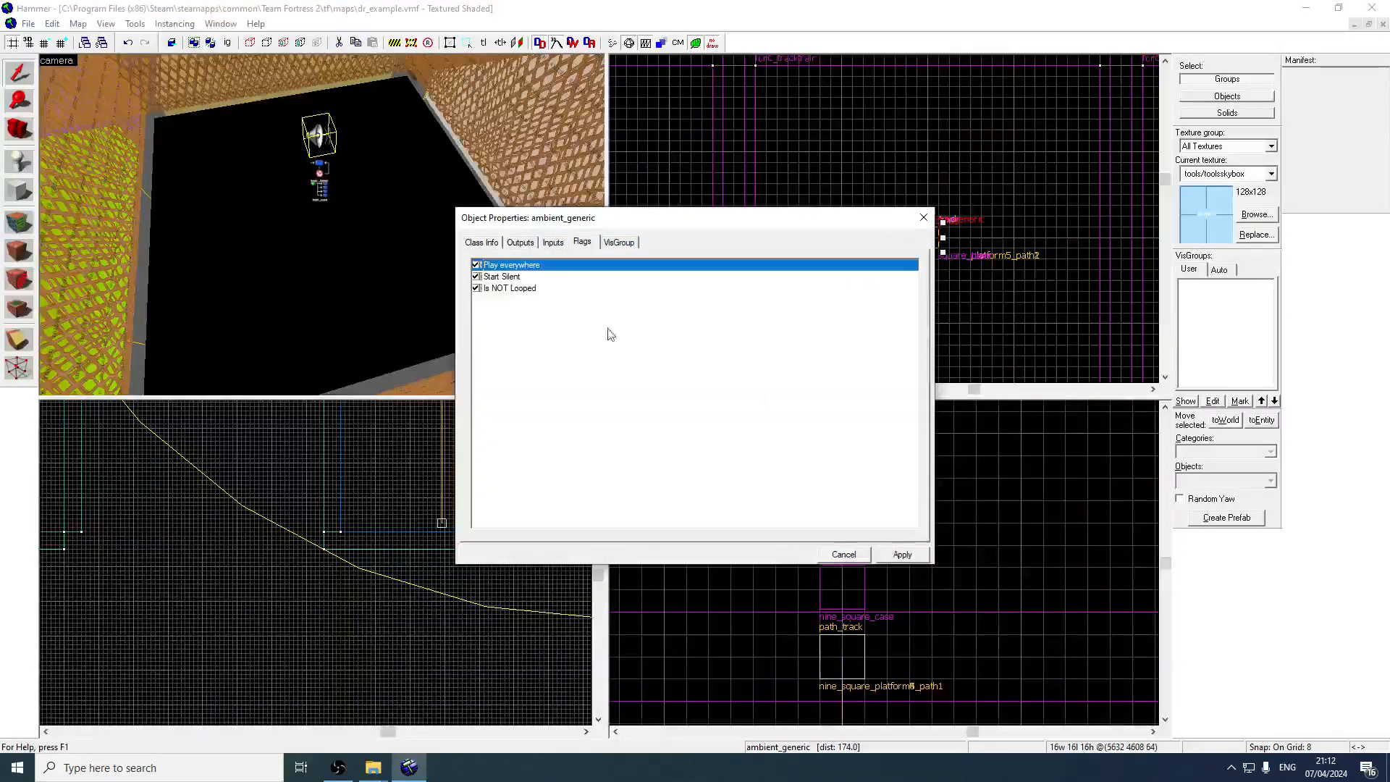
left_click(896, 558)
Name the ambient_generic entity nine_square_sound and close its properties
left_click(490, 244)
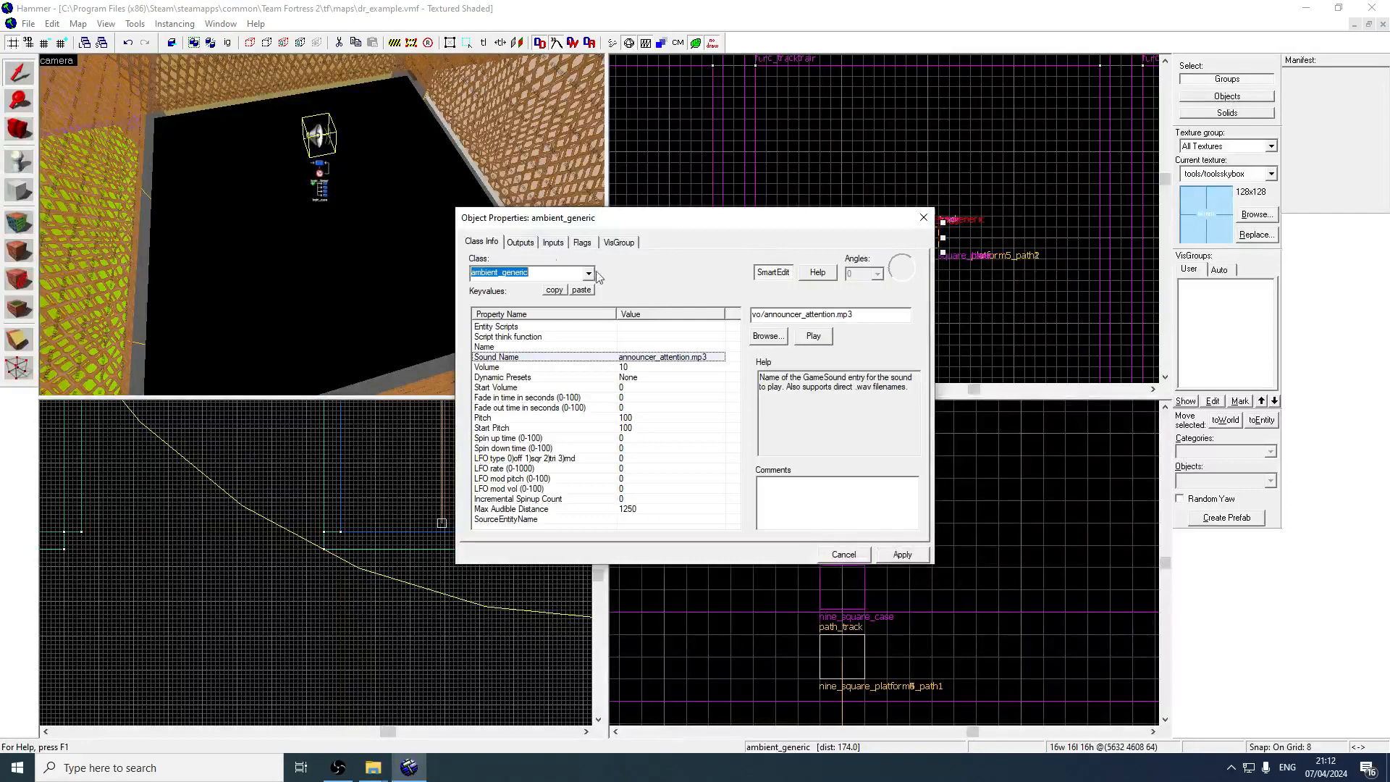
left_click(612, 347)
left_click(768, 316)
type("nine_")
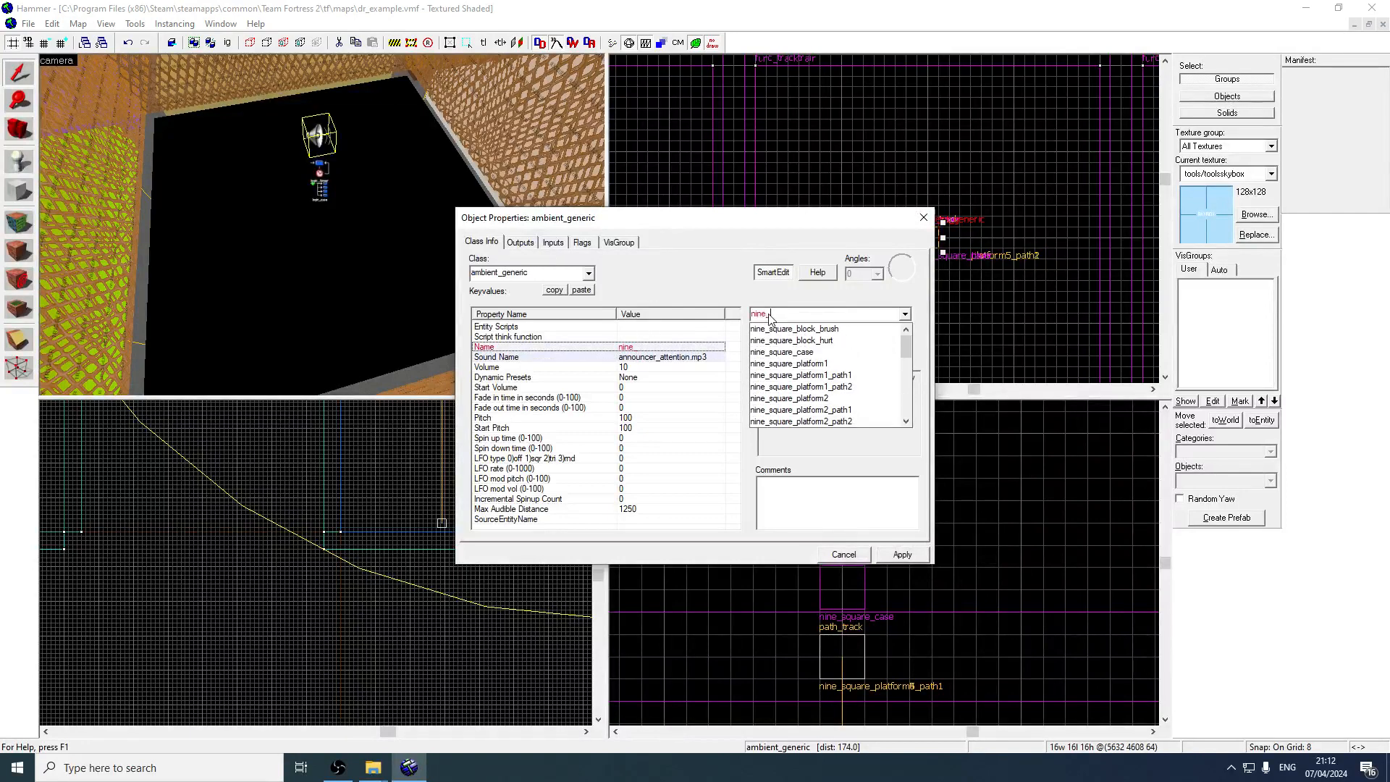
type("square_sound")
key("Return")
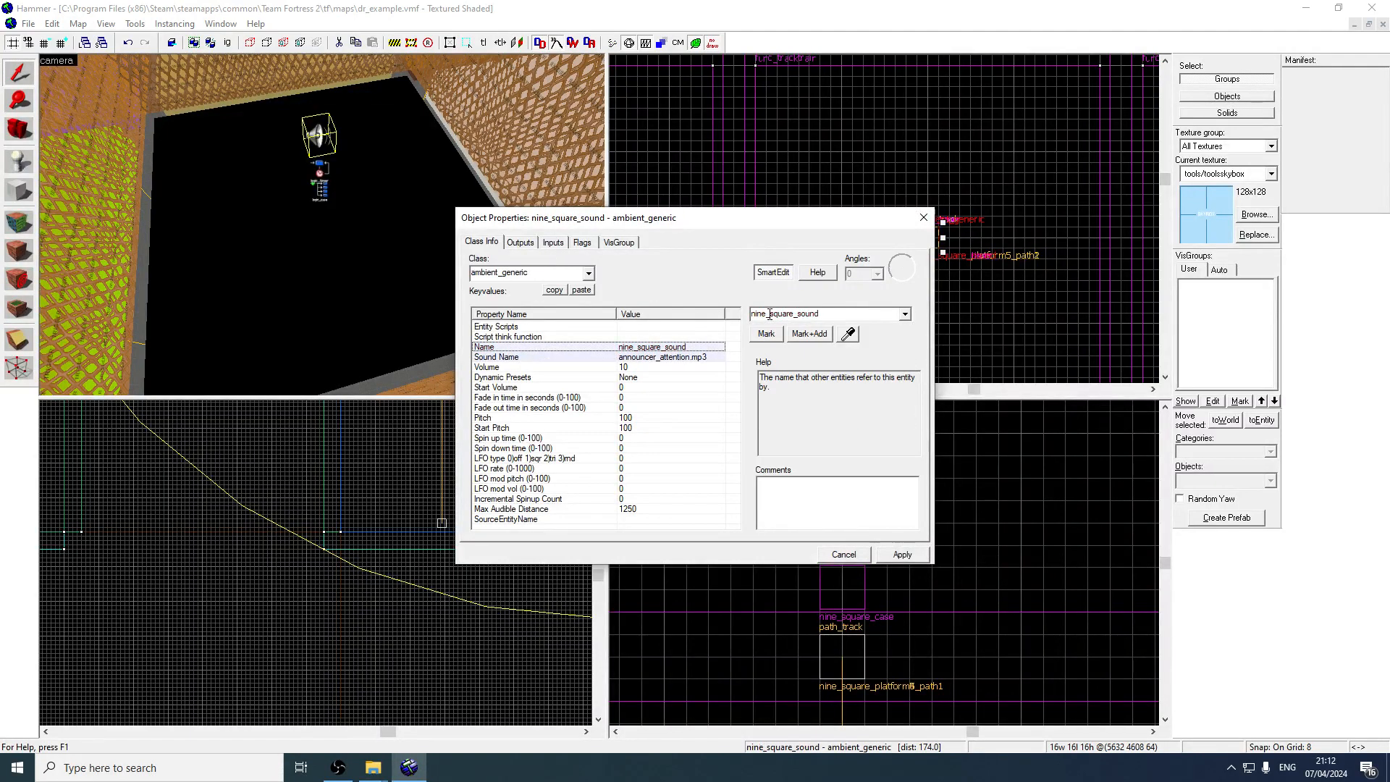
left_click(920, 219)
Add an OnTimer output to nine_square_timer that sends PlaySound to nine_square_sound, and apply it
double_click(327, 168)
left_click(516, 241)
left_click(571, 304)
left_click(644, 369)
left_click(553, 522)
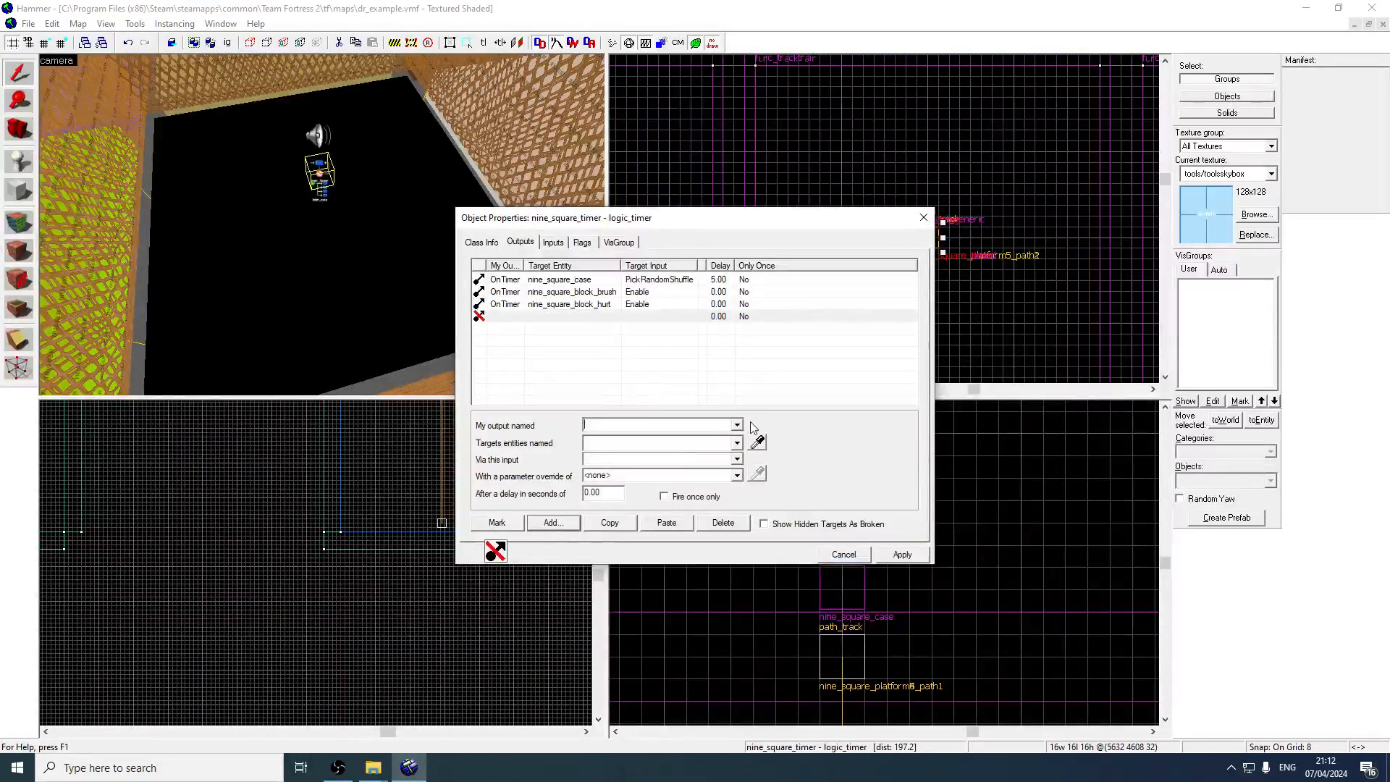
left_click(736, 425)
left_click(697, 439)
type("nine_square_sound")
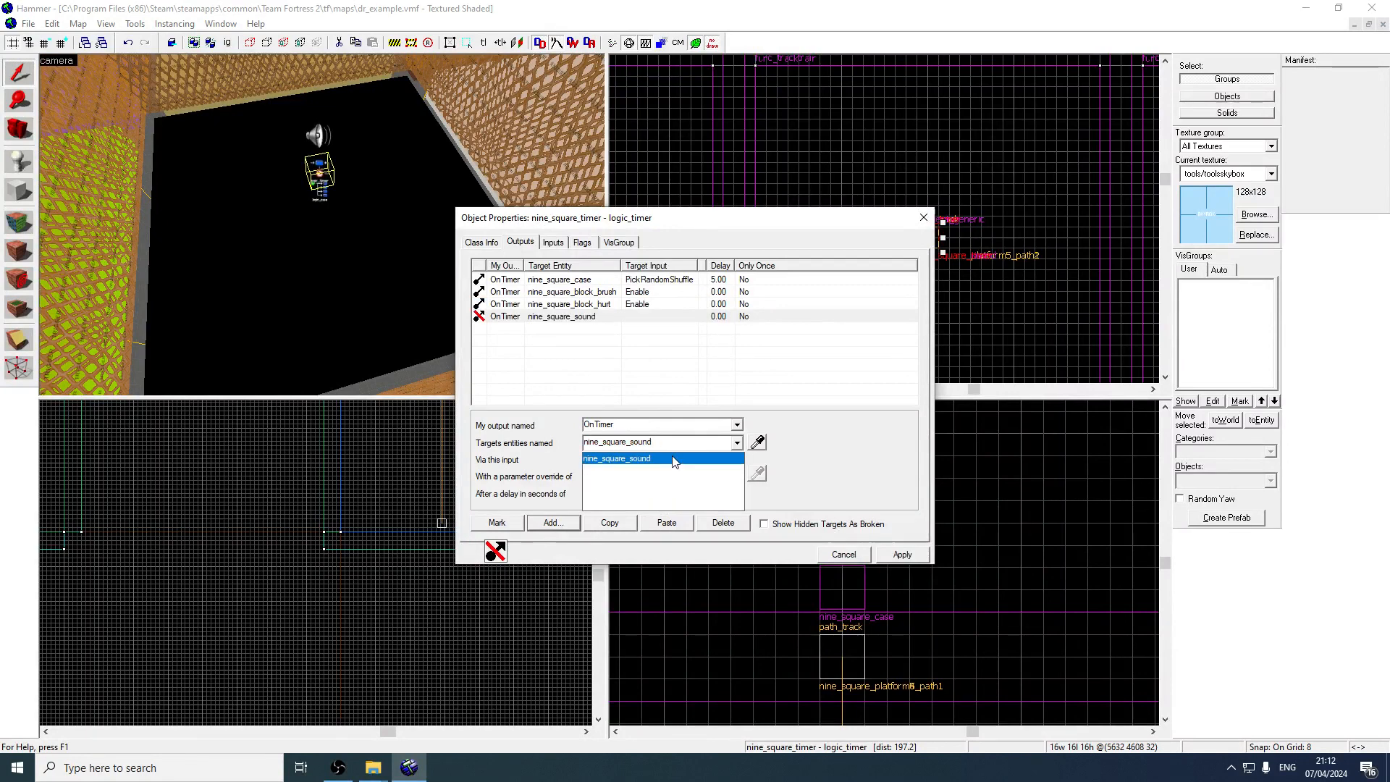
left_click(673, 459)
left_click(736, 459)
type("PlaySound")
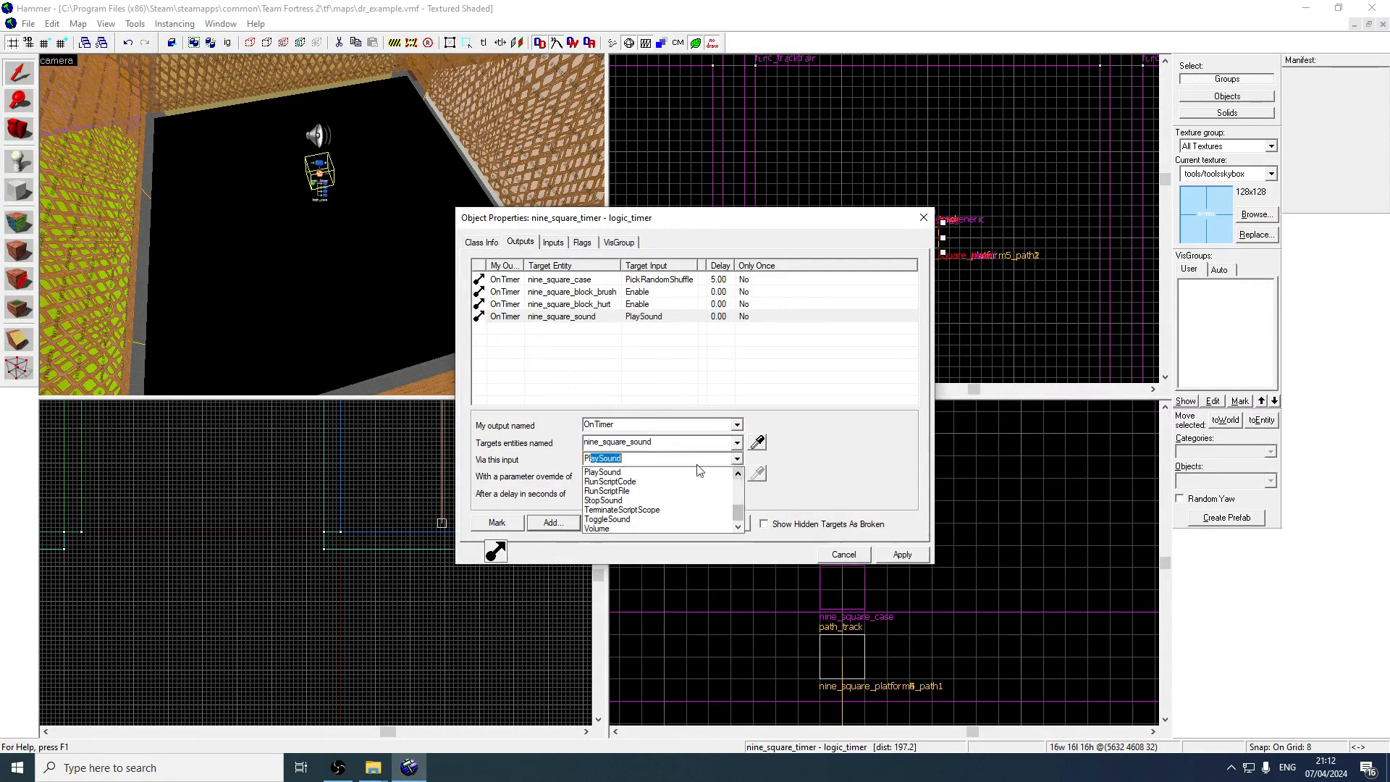
left_click(700, 471)
left_click(887, 554)
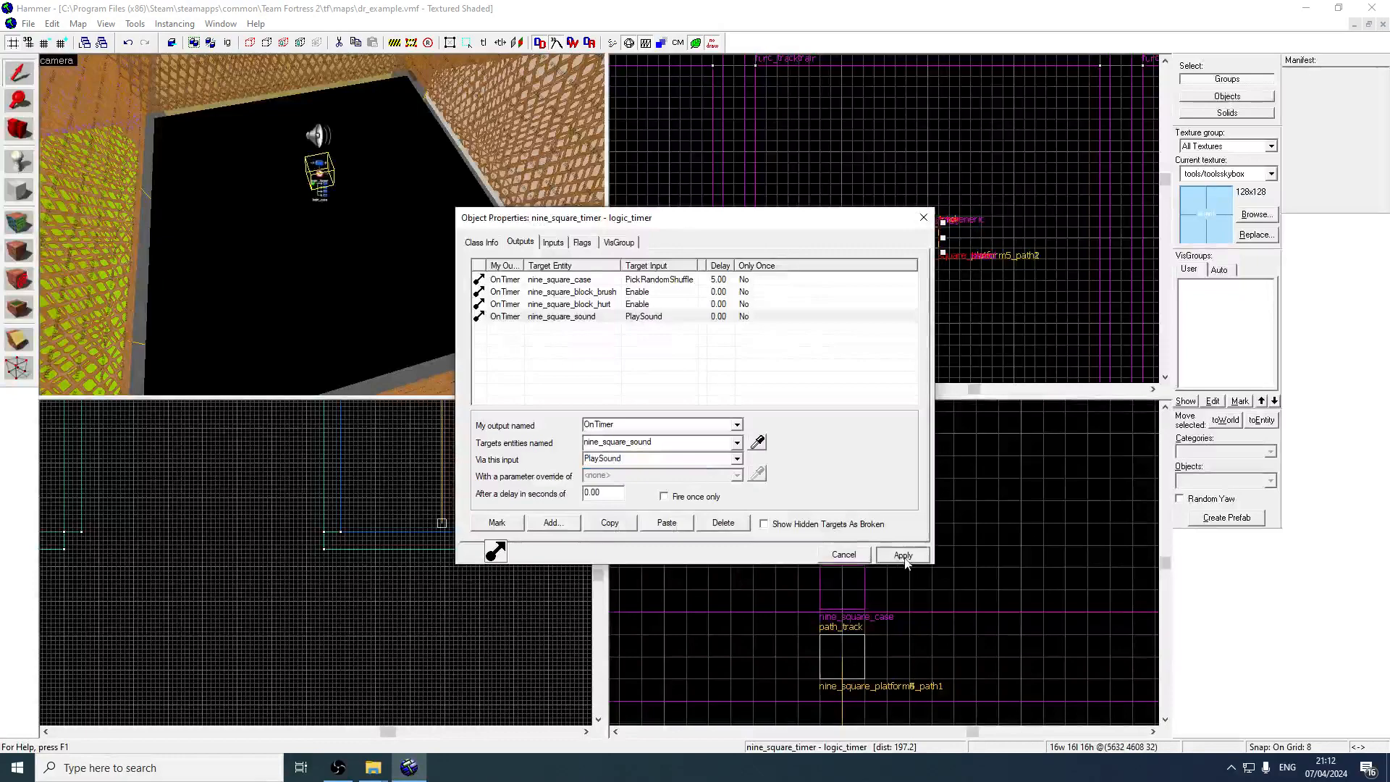
left_click(923, 217)
Review the OnCase outputs of nine_square_case
double_click(330, 201)
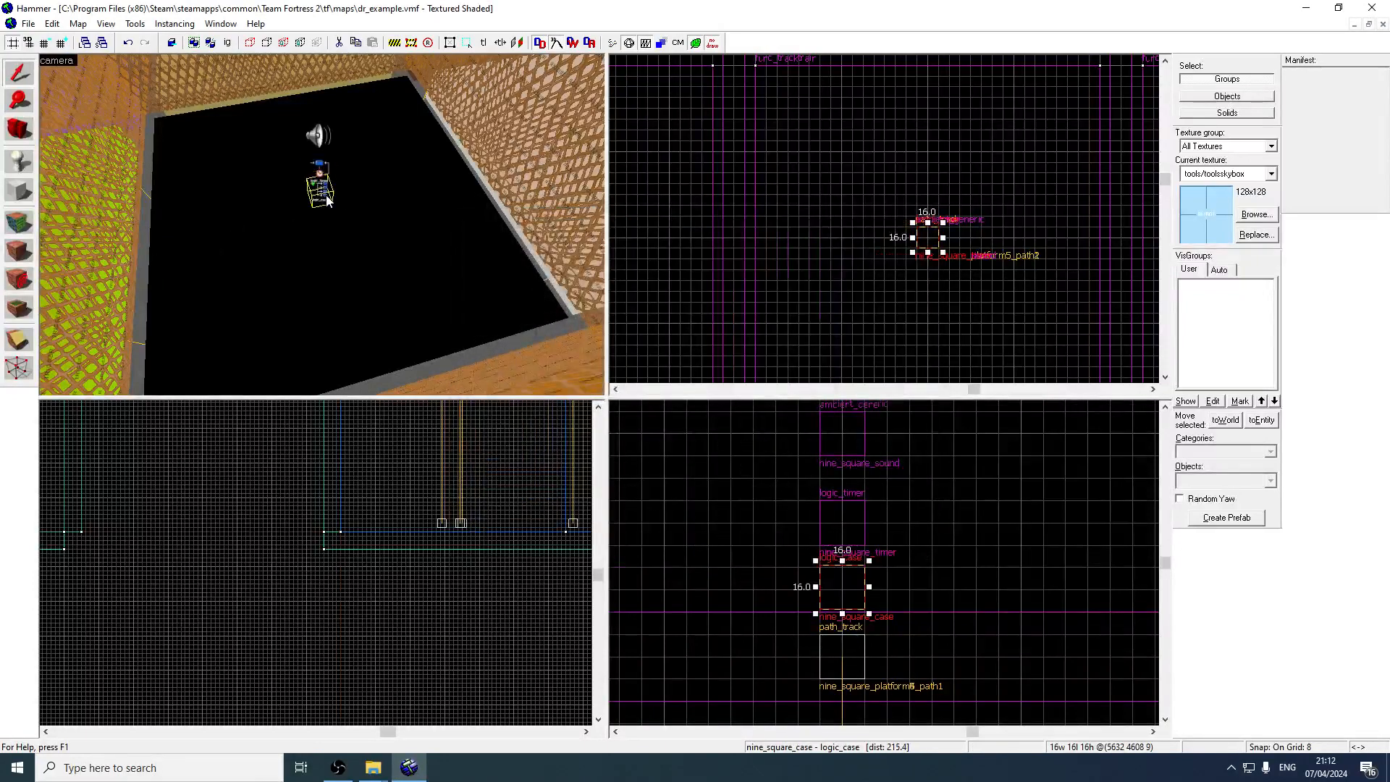
left_click(520, 242)
left_click(923, 217)
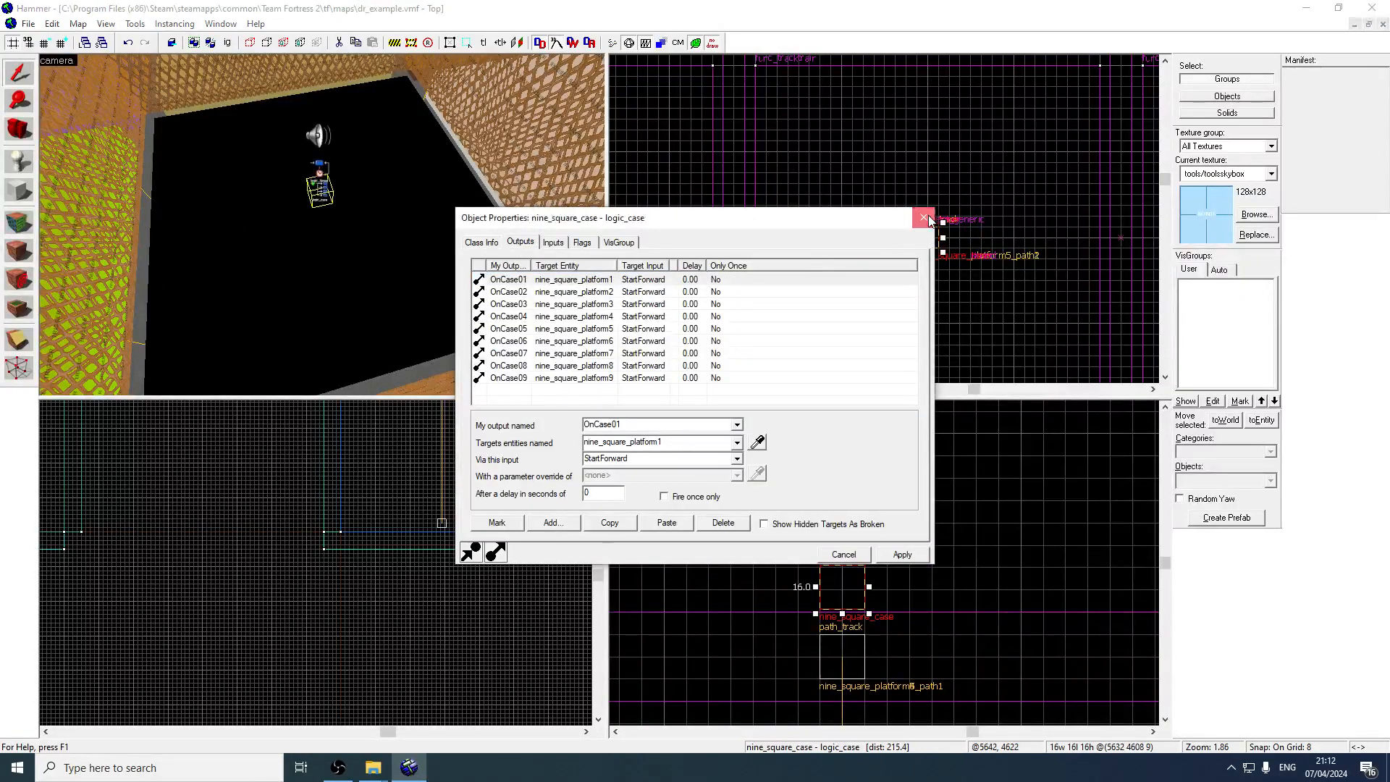
Duplicate the nine_square_block_brush and nine_square_block_hurt Enable outputs in nine_square_timer
key("z")
key("d")
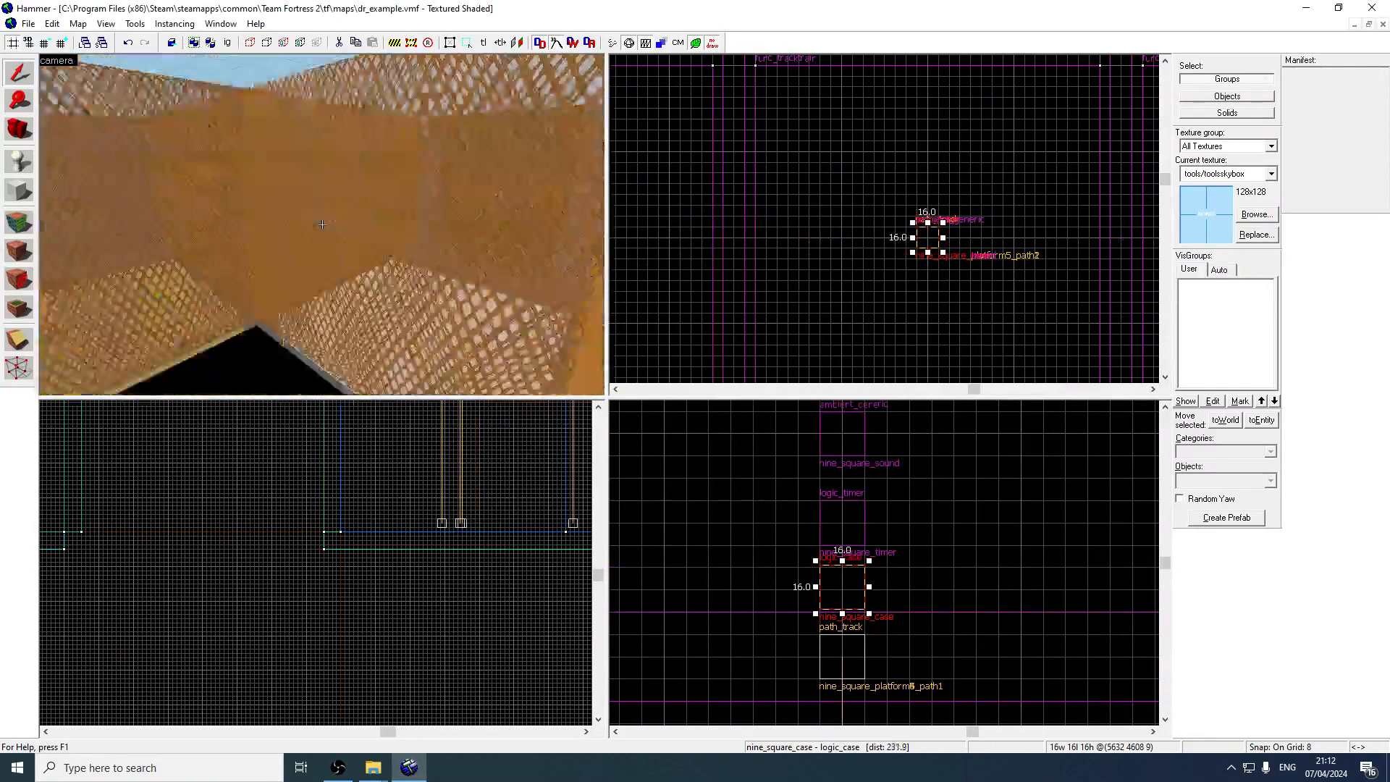
key("z")
left_click(316, 220)
double_click(311, 221)
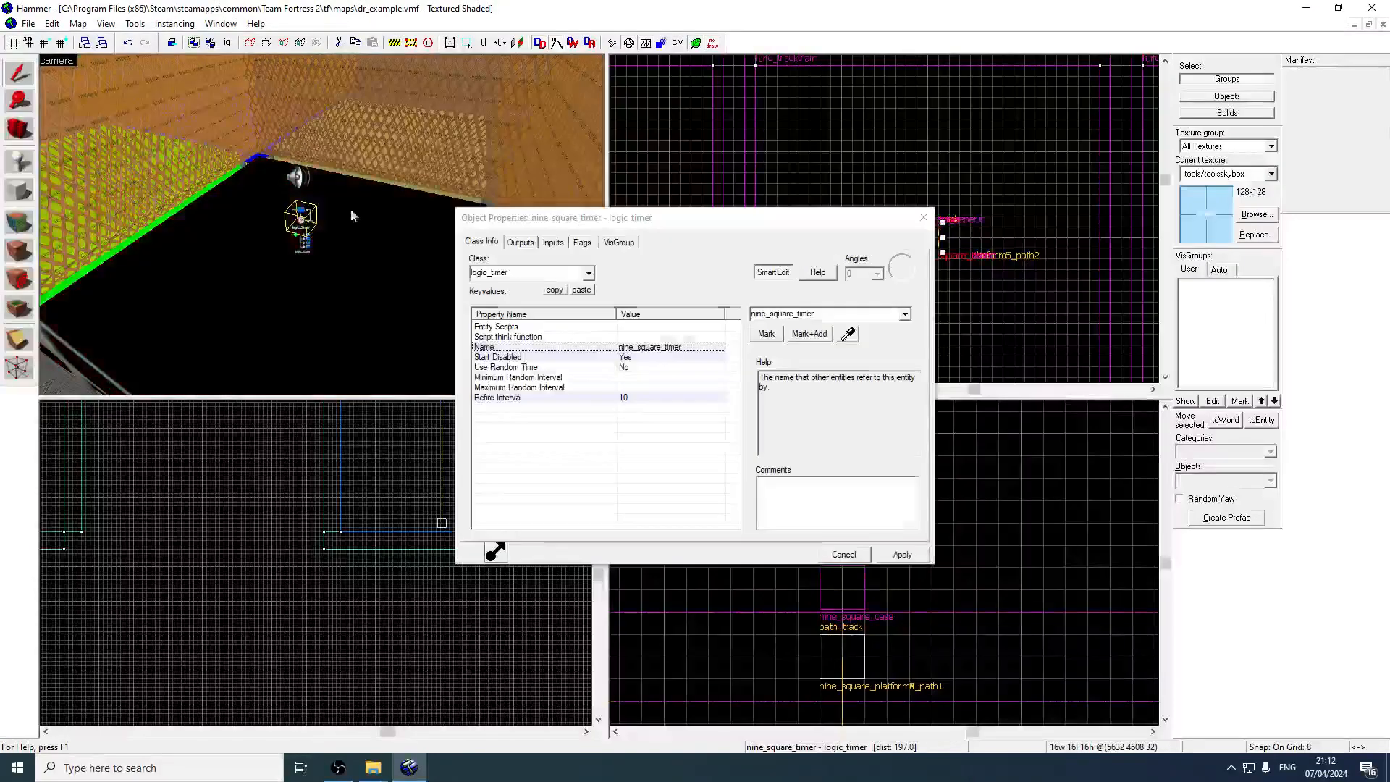
left_click(520, 242)
left_click(595, 281)
left_click(600, 292, "shift")
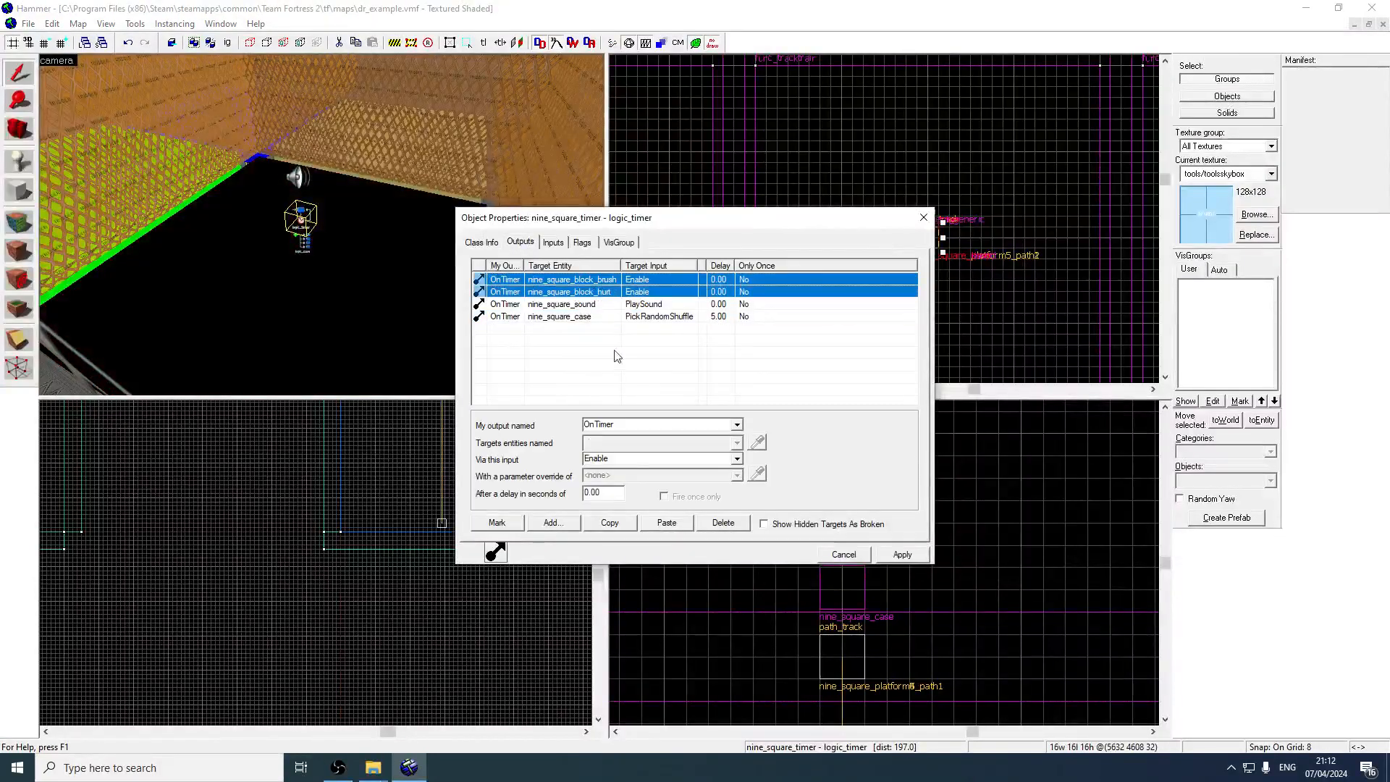
left_click(609, 523)
left_click(666, 522)
Change the input of the two duplicated block outputs to Disable
left_click(637, 316)
left_click(637, 328, "shift")
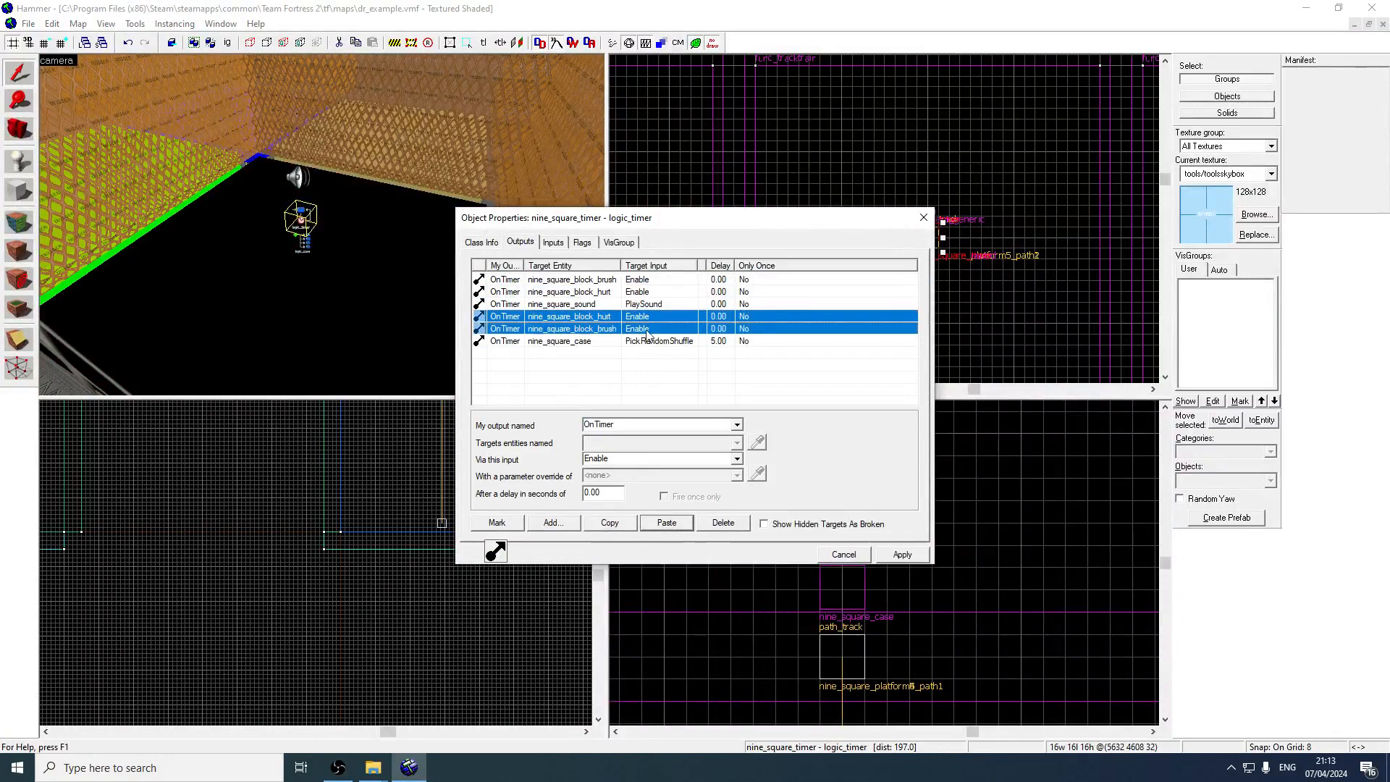
left_click(737, 459)
scroll(738, 492, "up", 5)
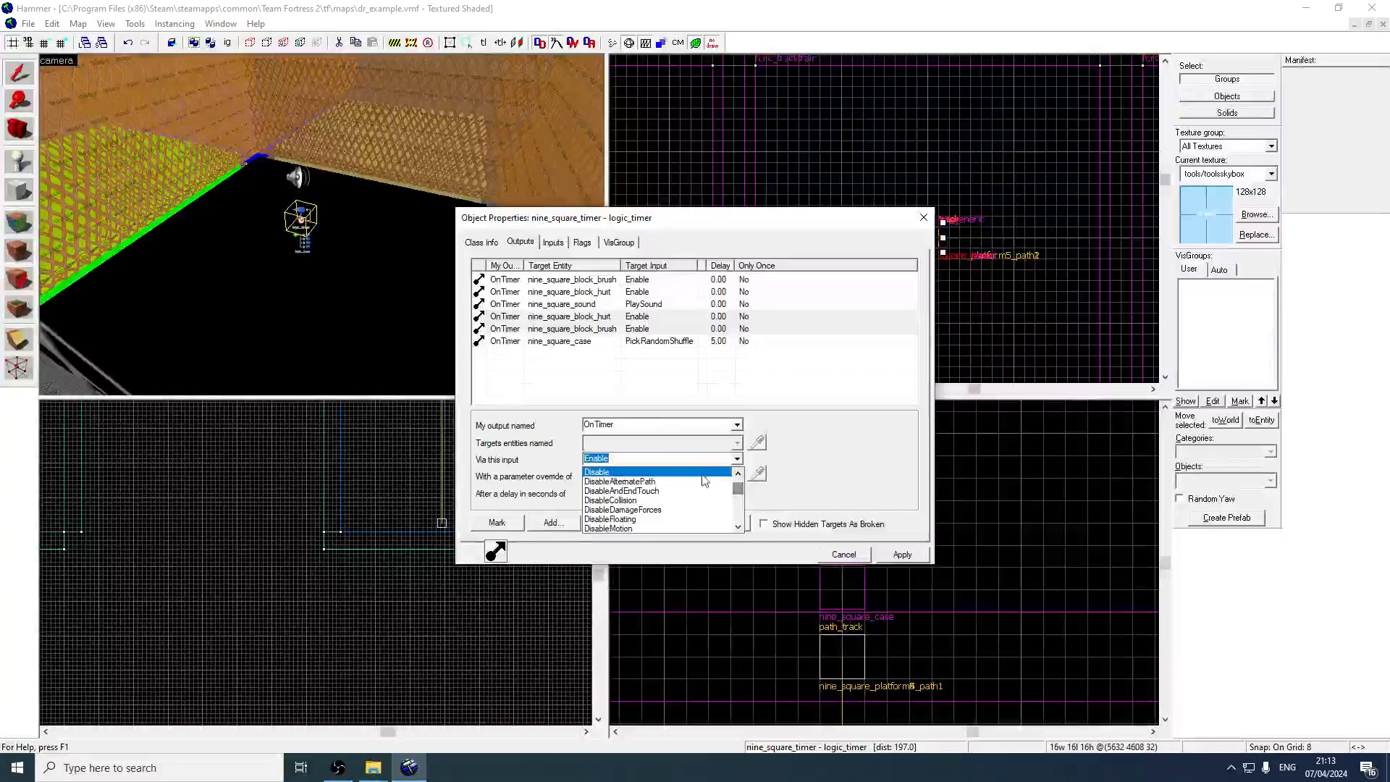
Set the duplicated nine_square_block_hurt and nine_square_block_brush timer outputs to Disable after 5 seconds, and delay the nine_square_case output by 3 seconds
left_click(600, 471)
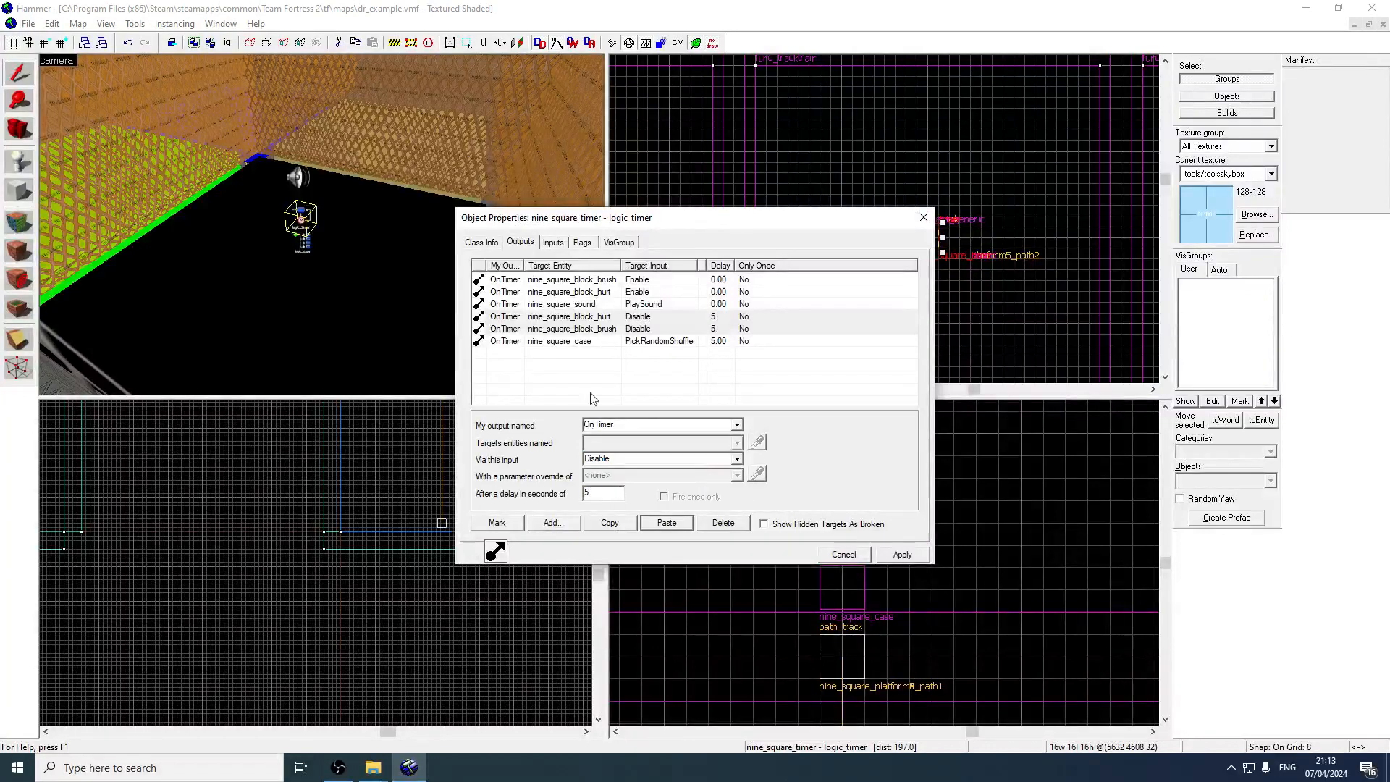
left_click(606, 343)
left_click_drag(613, 495, 577, 495)
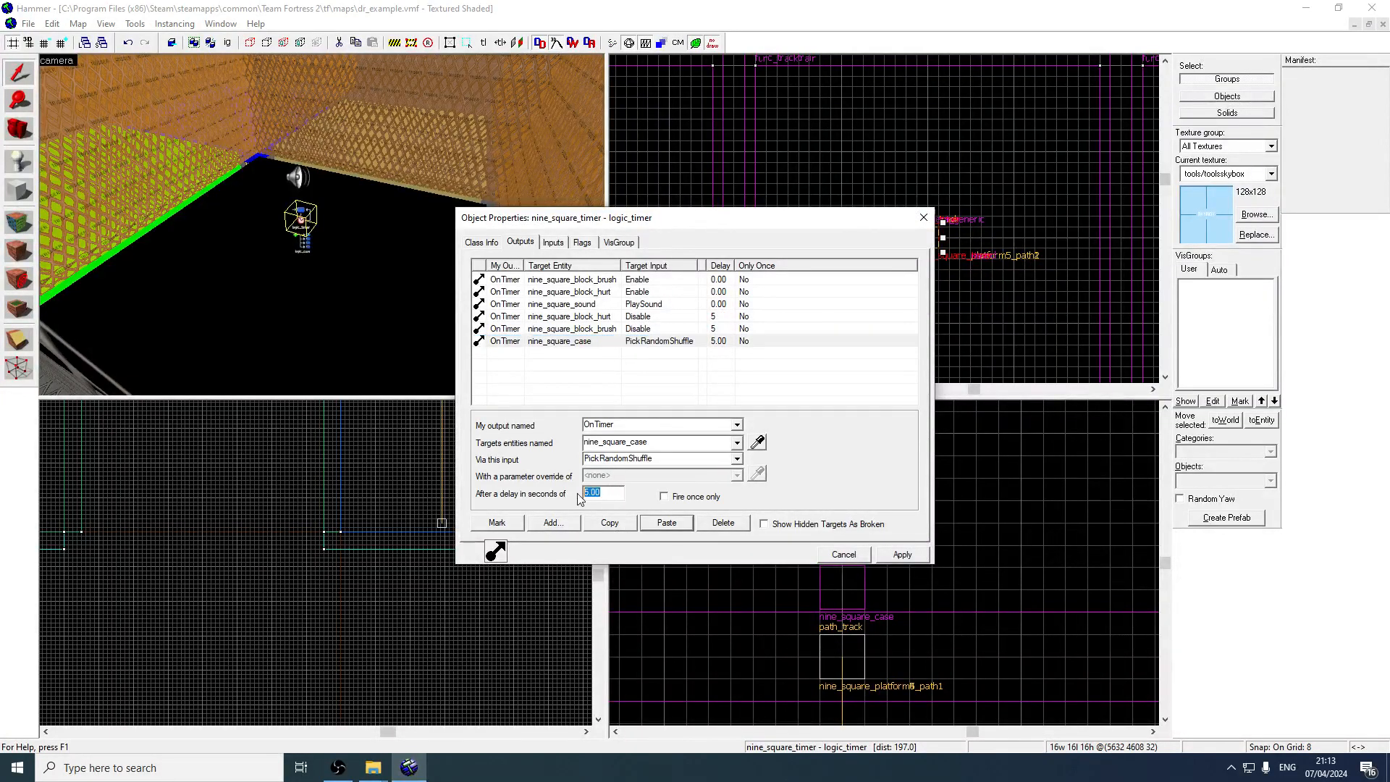
left_click(906, 559)
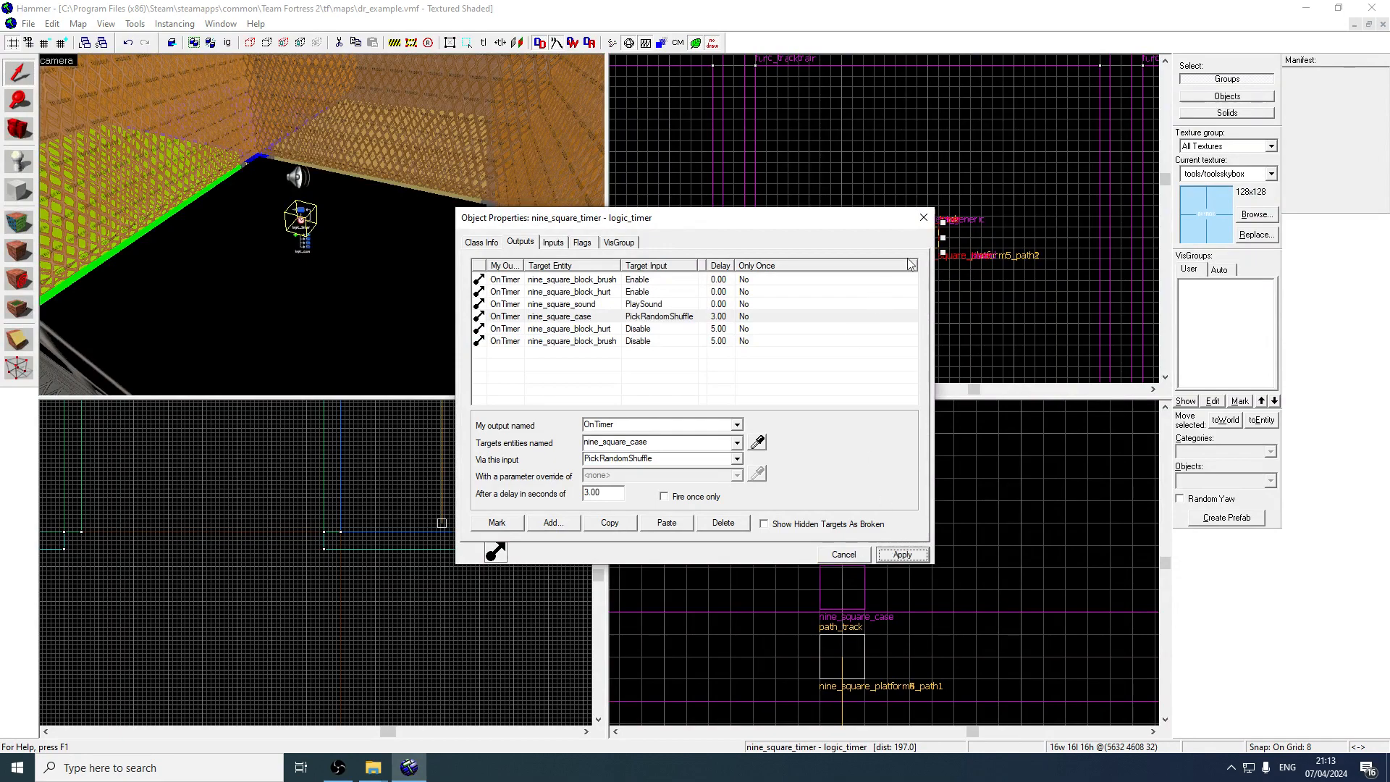
left_click(923, 218)
Return the camera to the nine square platform and save the map
left_click(341, 329)
key("z")
key("w")
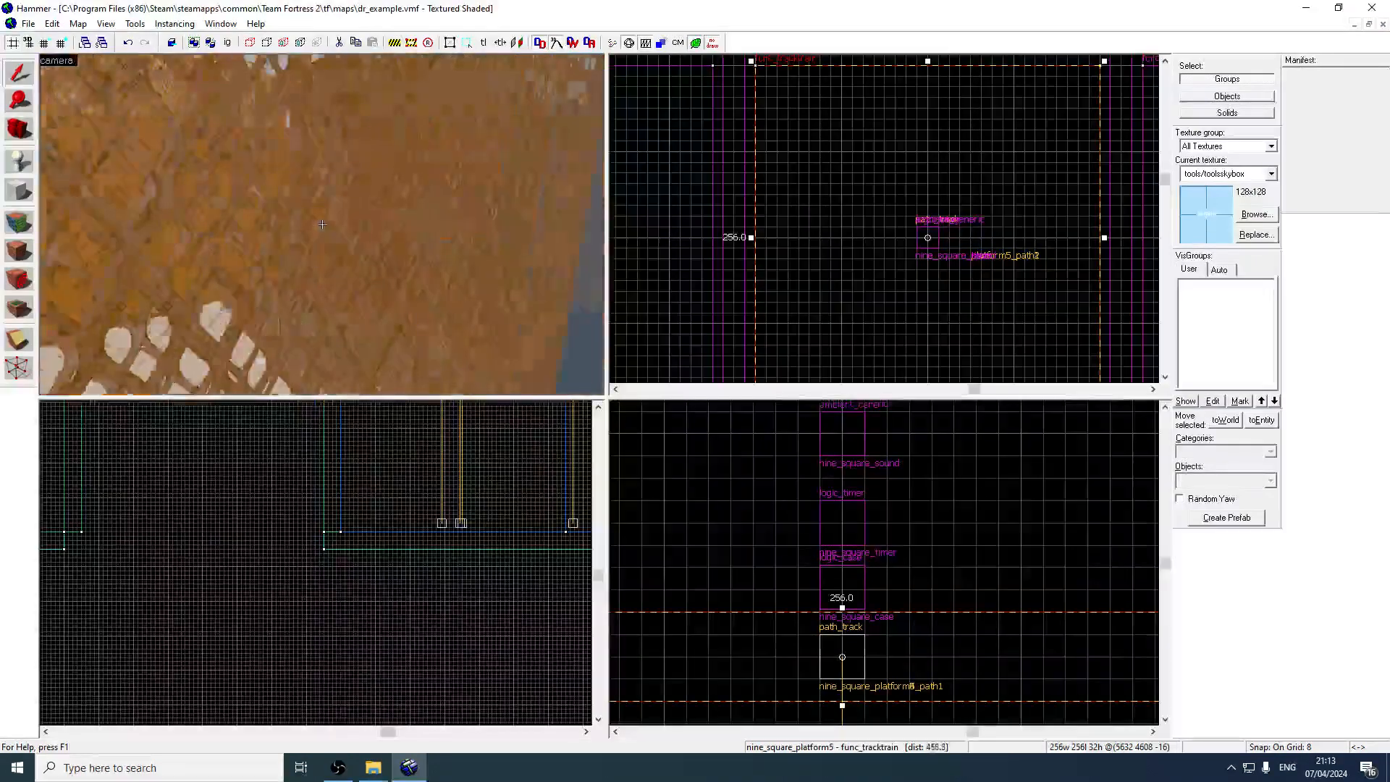
key("w")
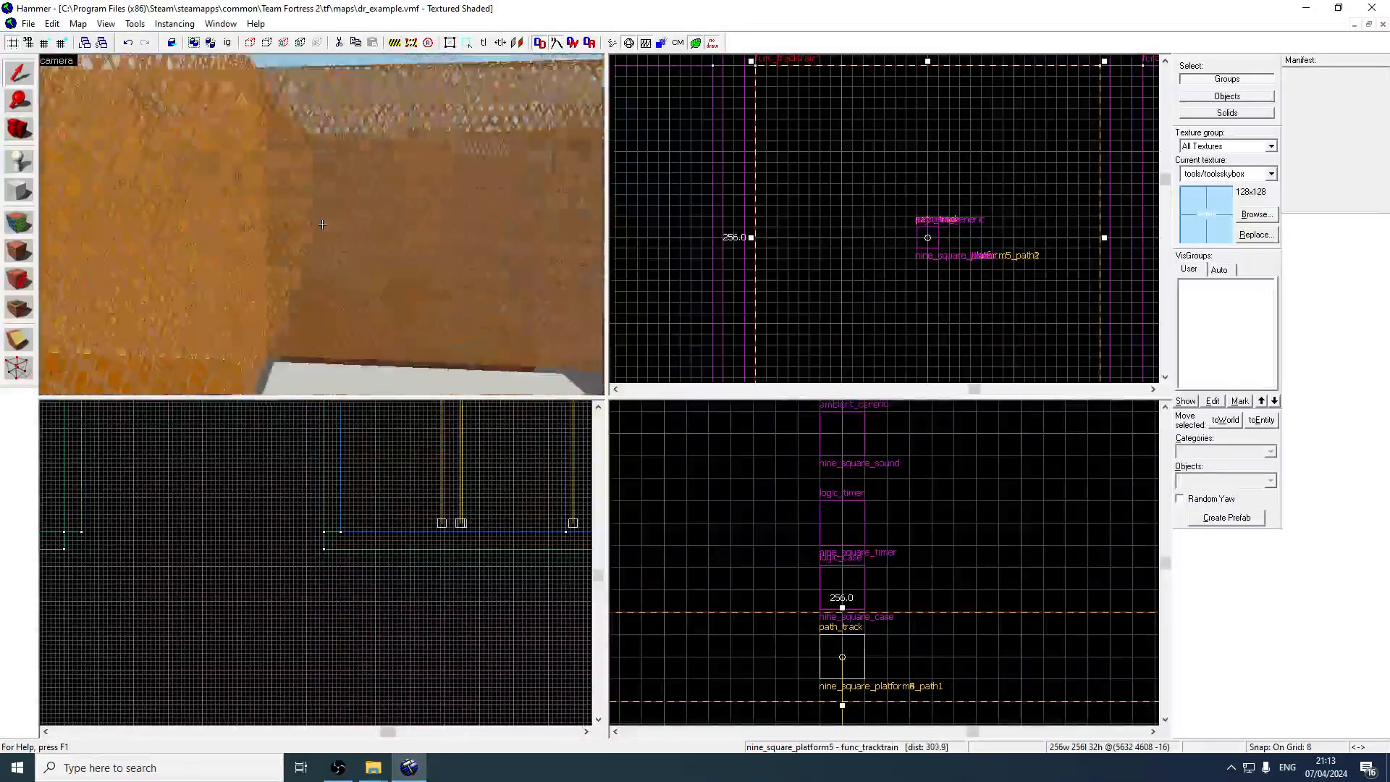
key("w")
key("z")
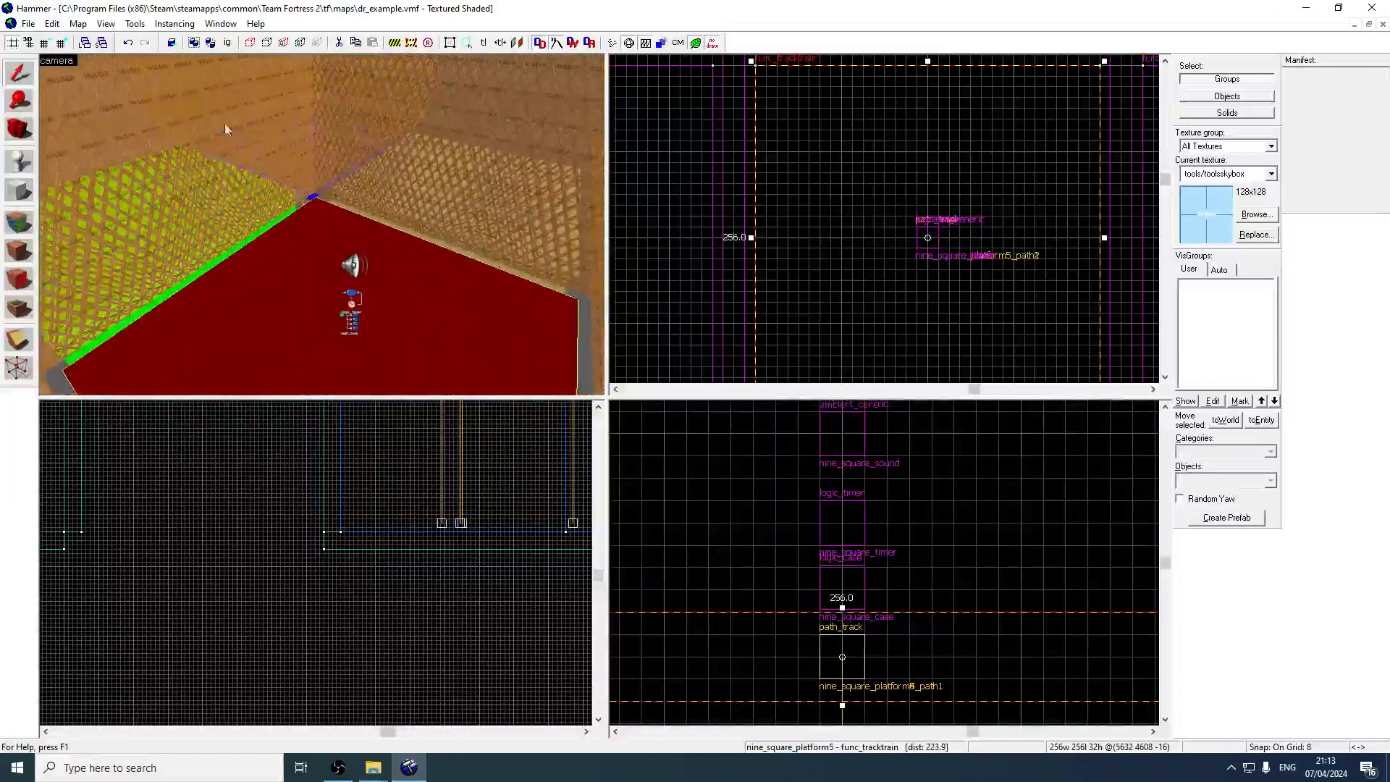
left_click(30, 25)
left_click(71, 89)
Place an info_teleport_destination entity on the middle platform and center it over the existing logic entities
key("z")
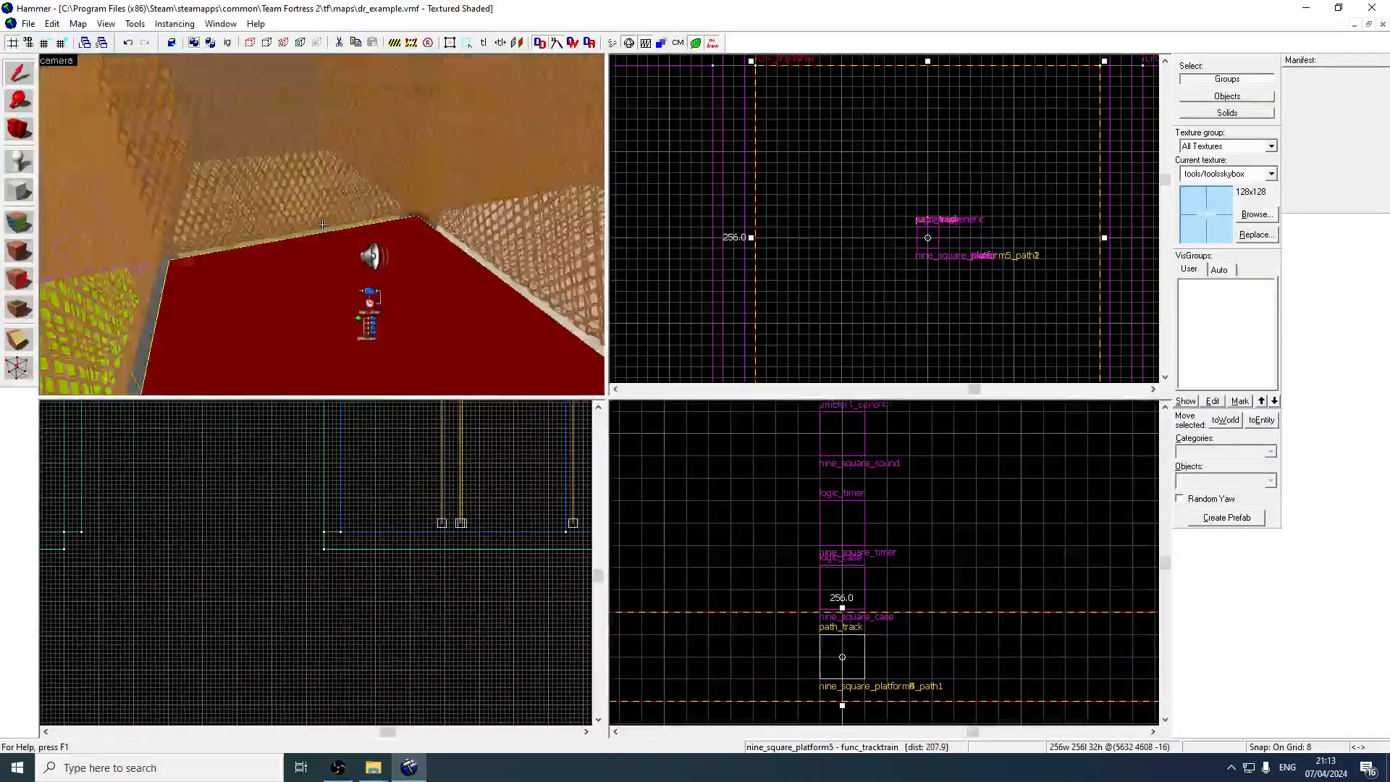
key("z")
left_click(21, 168)
type("dest")
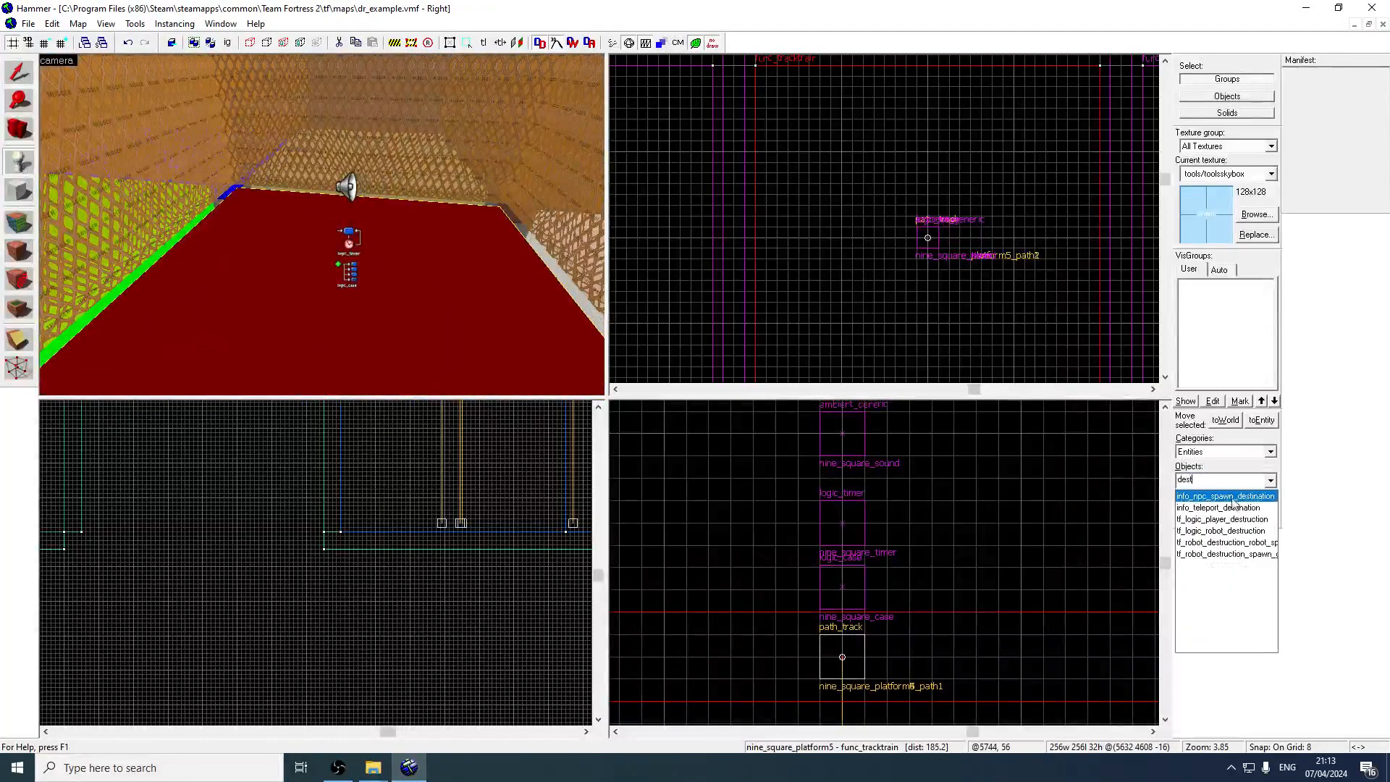
left_click(1239, 508)
left_click(208, 211)
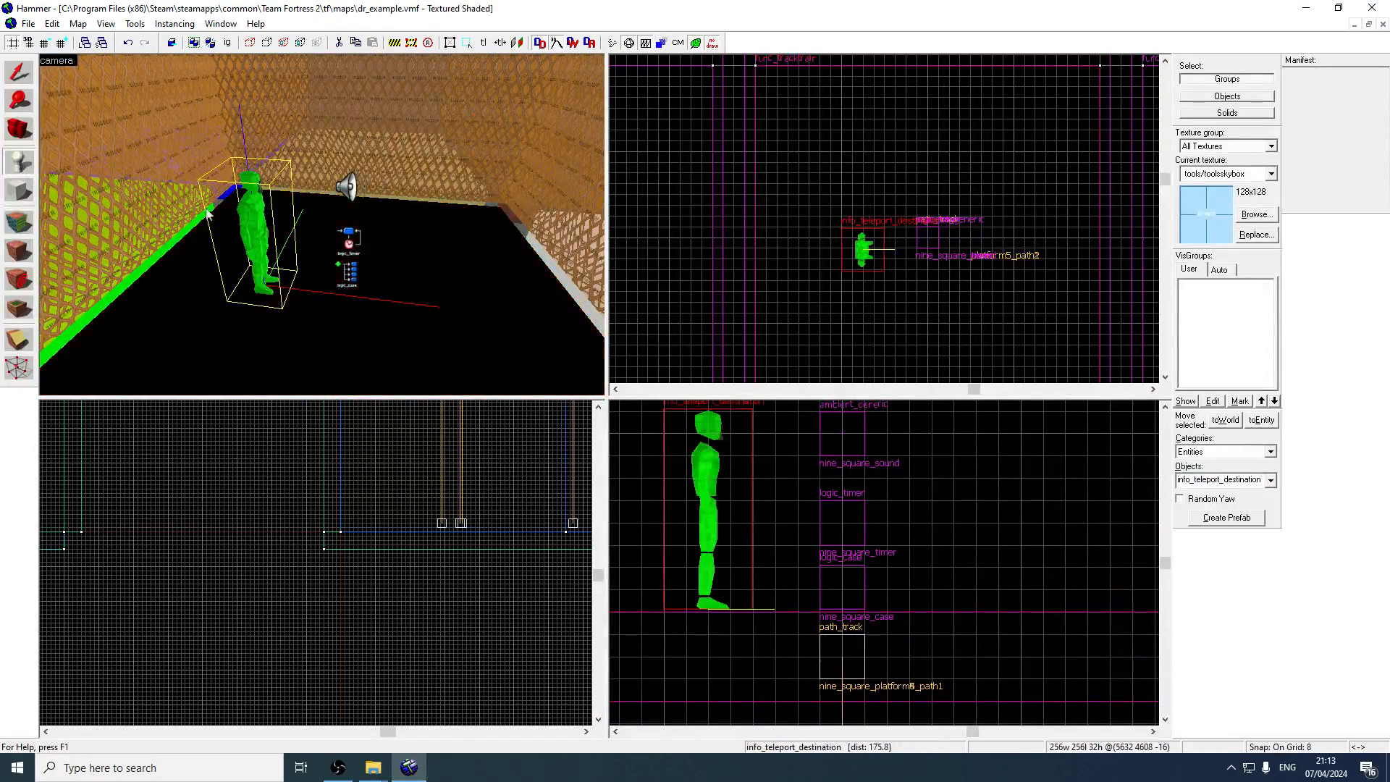
left_click(22, 78)
scroll(813, 267, "up", 2)
left_click_drag(897, 239, 992, 222)
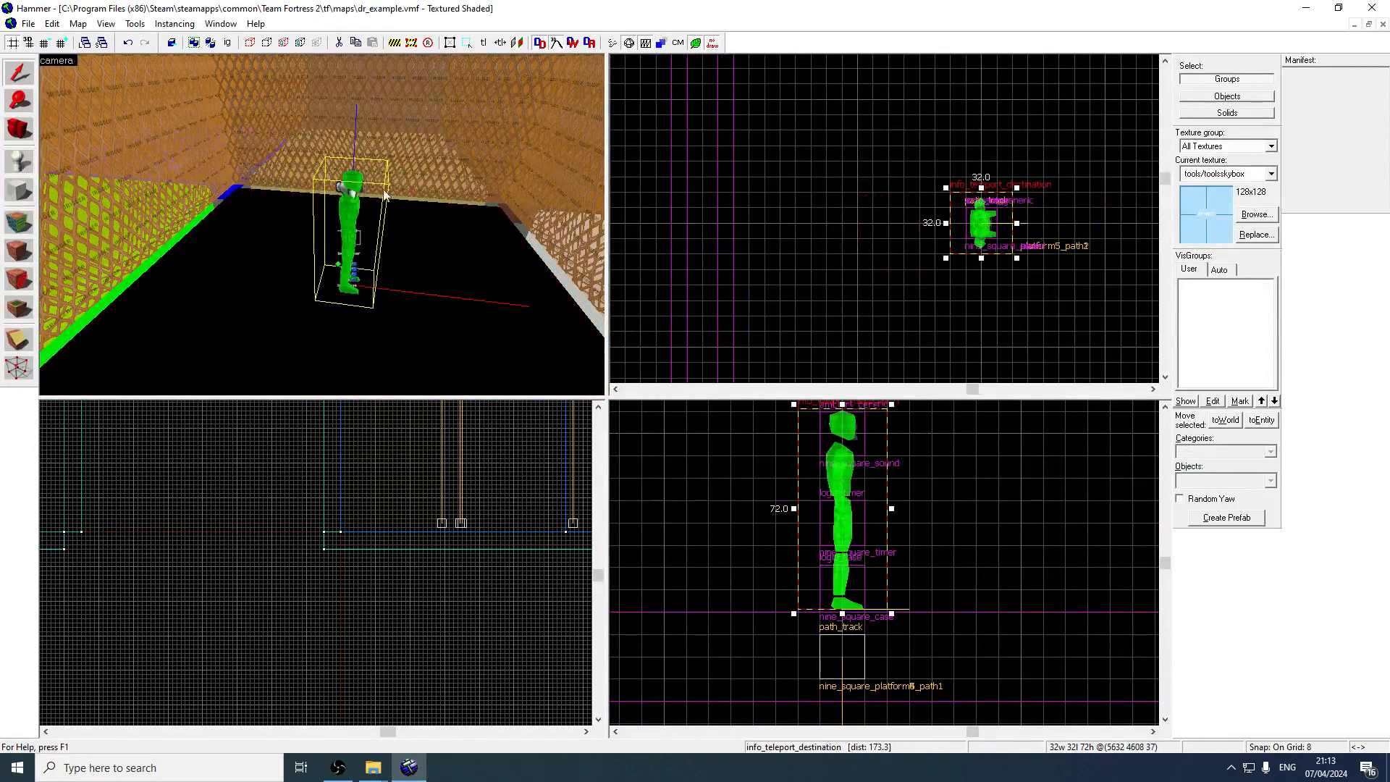
Name the new teleport destination nine_square_red_dest
double_click(356, 178)
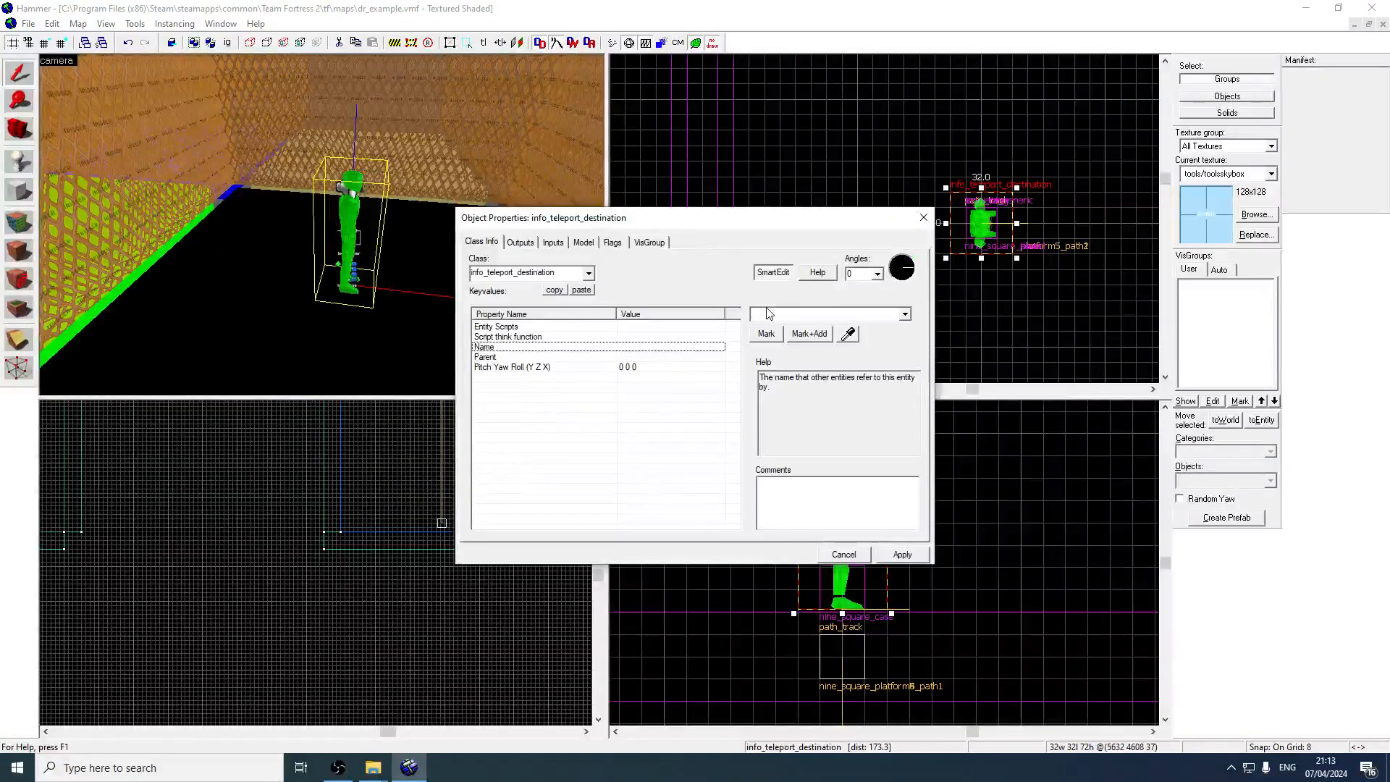
type("nine_square_red_dest")
key("Return")
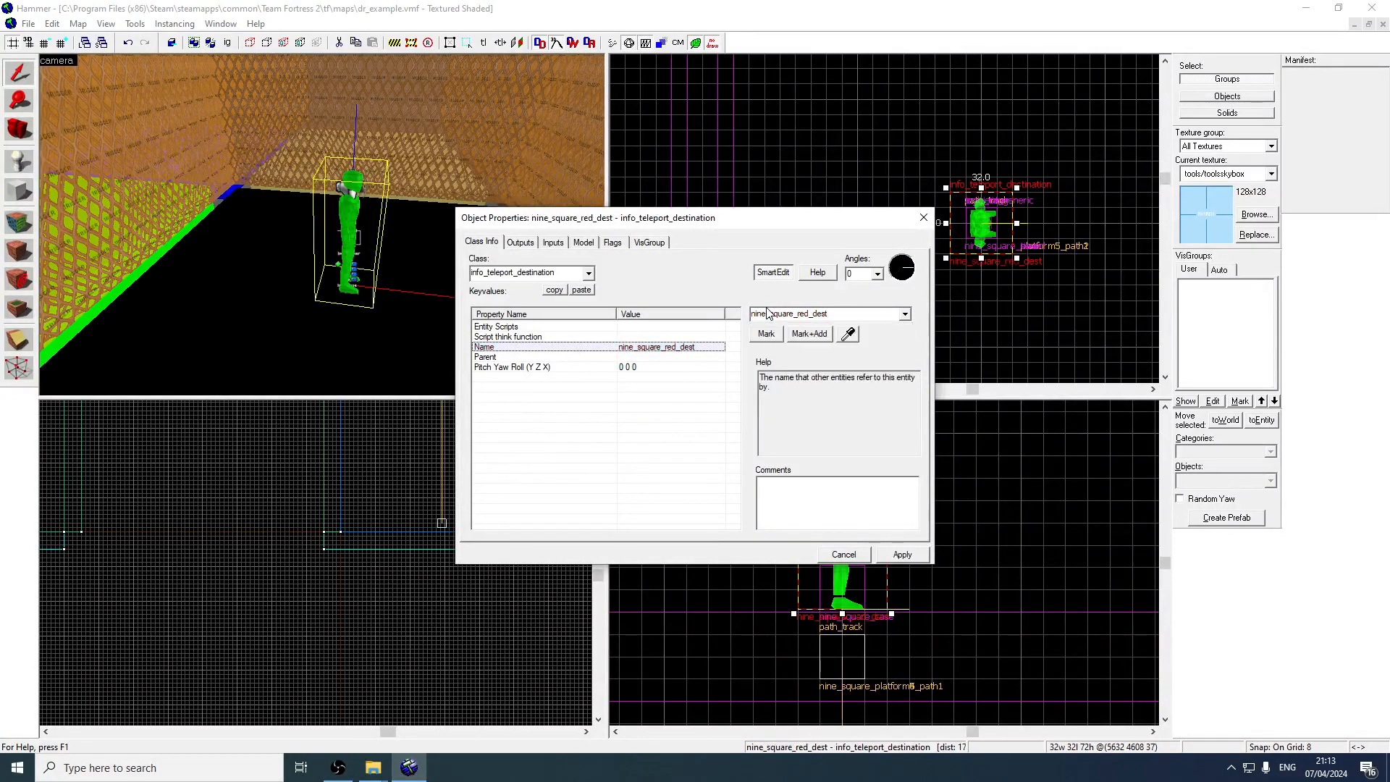
left_click(923, 217)
Copy the teleport destination to the floor area in front of the func_button, level with the button
scroll(895, 195, "down", 5)
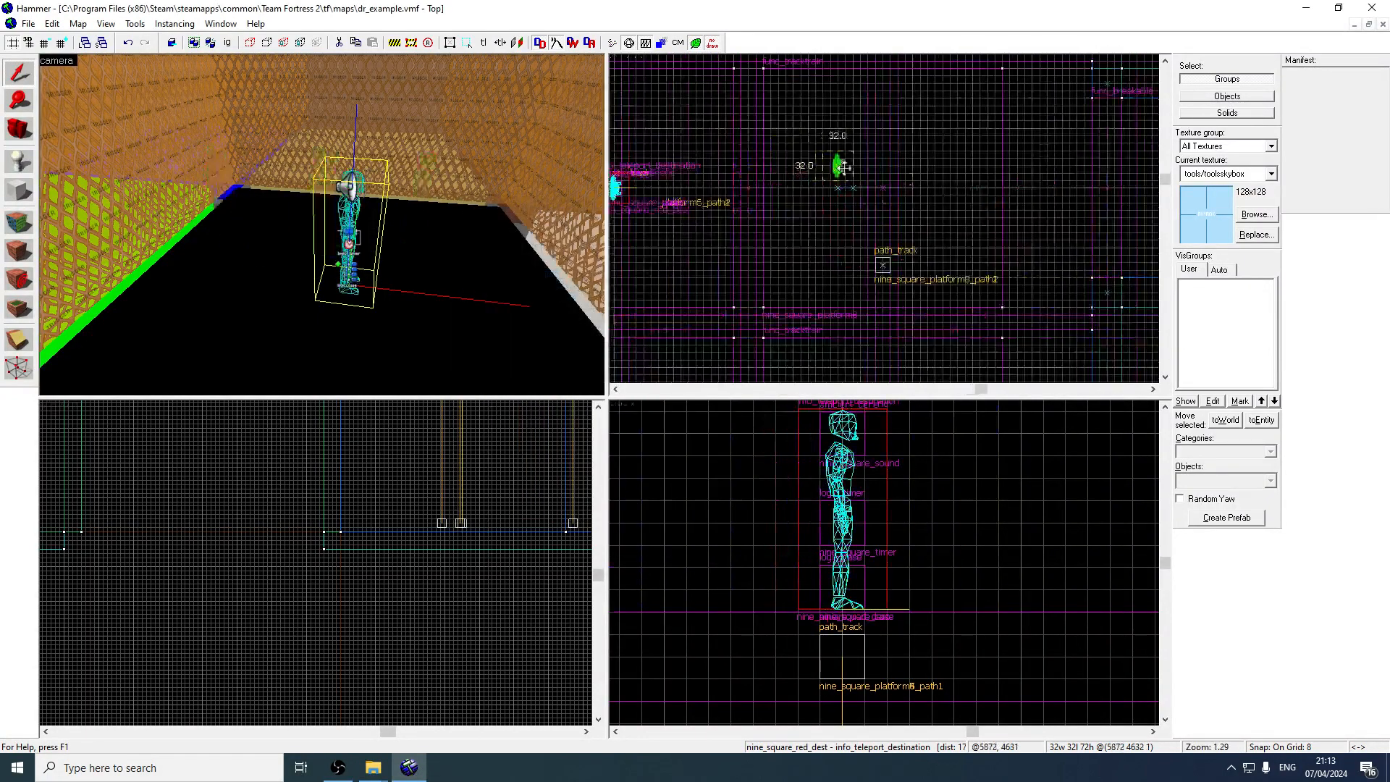
key("Right")
key("Right")
key("Right")
left_click_drag(895, 195, 905, 195)
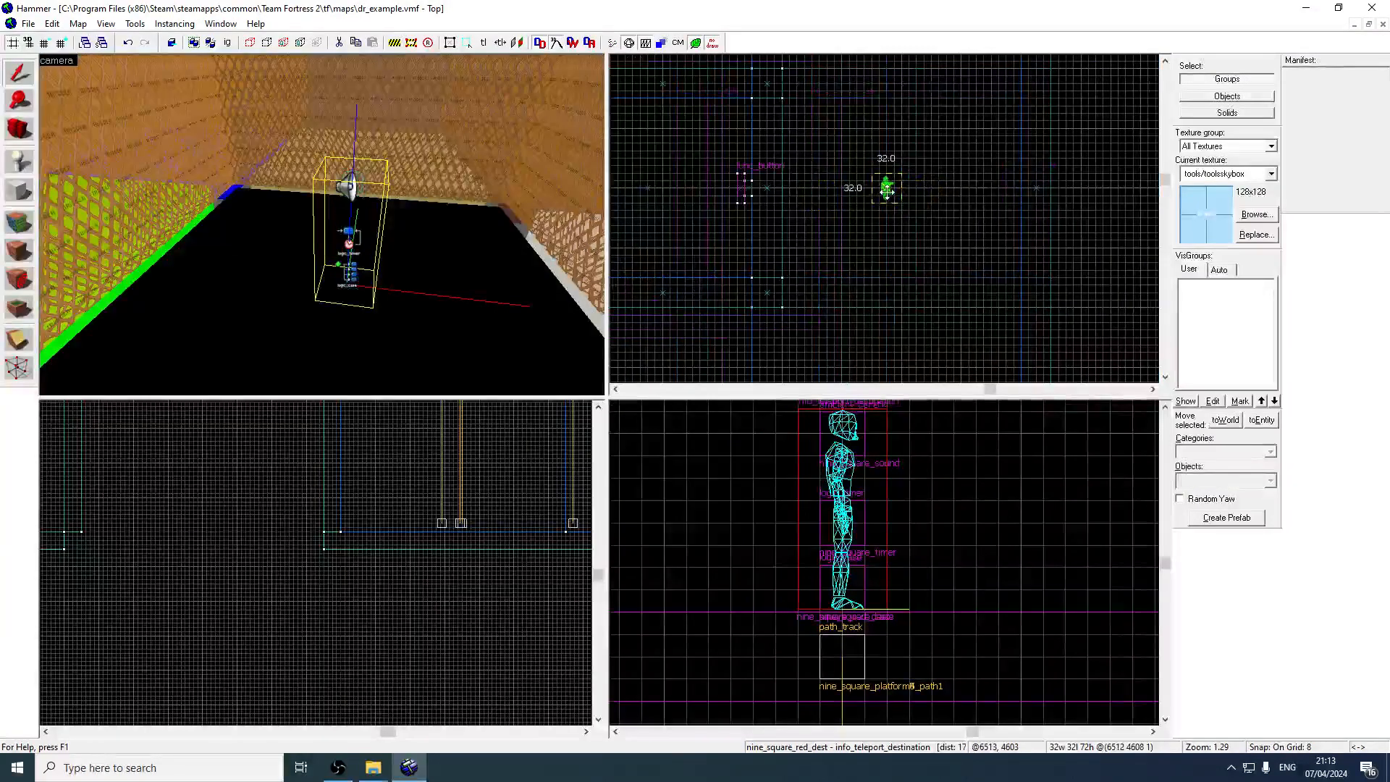
Rotate the copied teleport destination 180 degrees so that it faces the button
right_click(885, 191)
left_click(948, 435)
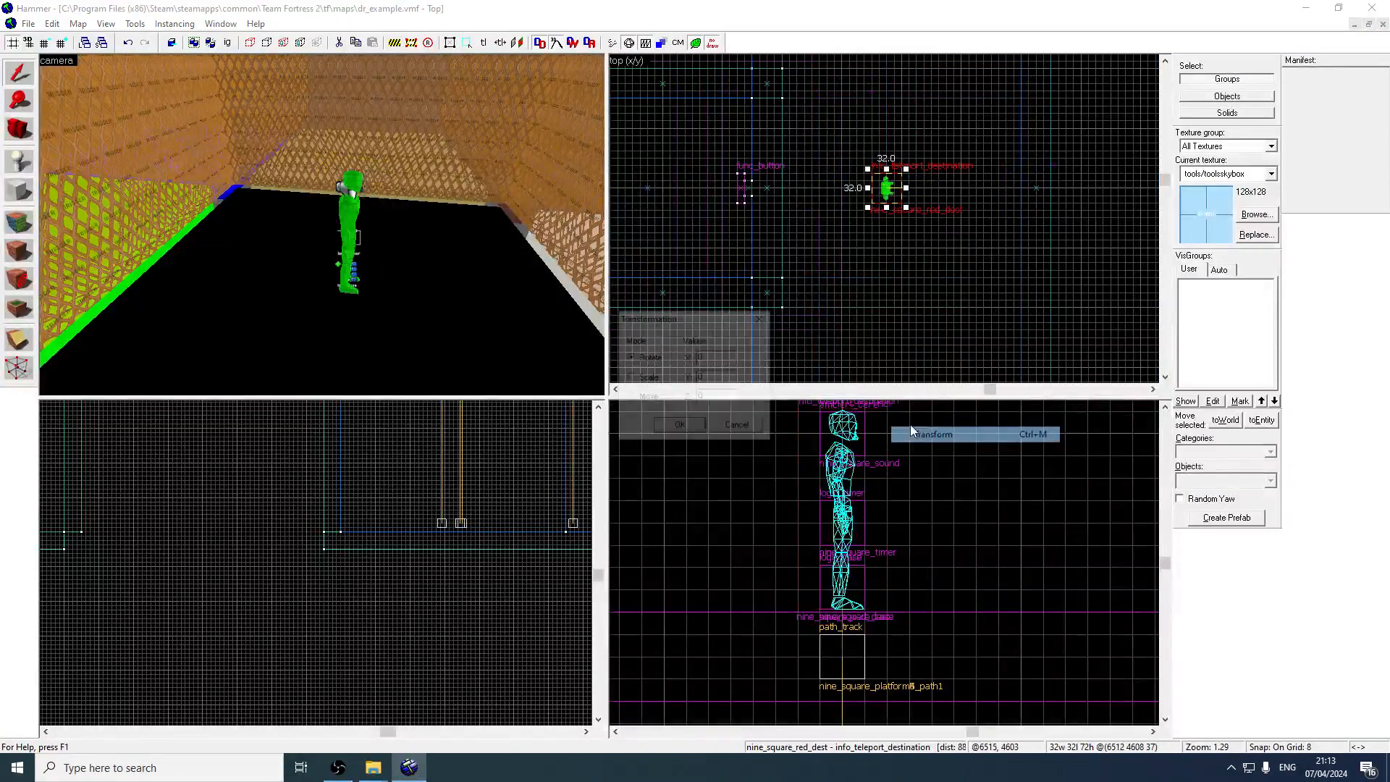
key("Return")
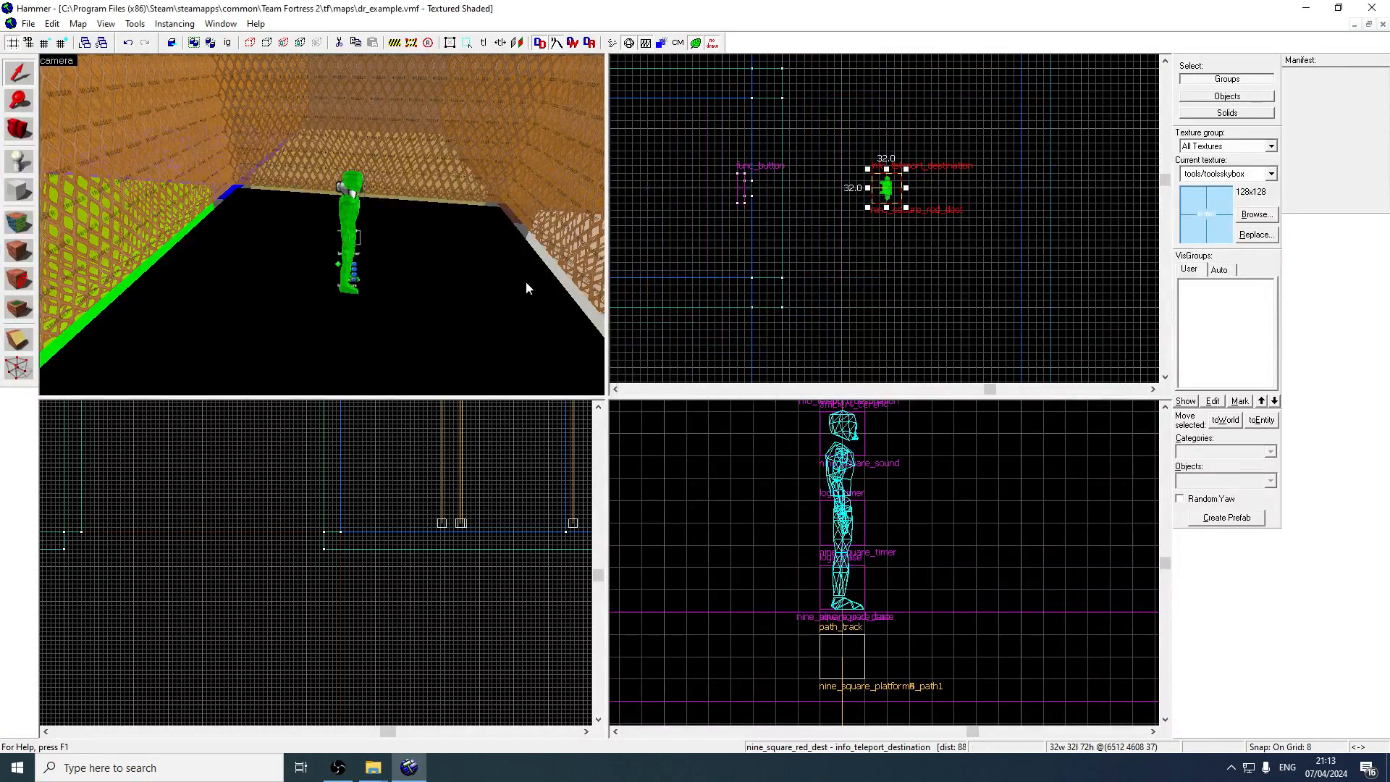
Move the copied teleport destination slightly farther from the button and rename it nine_square_hale_dest
key("z")
key("w")
key("z")
scroll(883, 270, "down", 8)
scroll(887, 270, "up", 8)
scroll(883, 242, "up", 2)
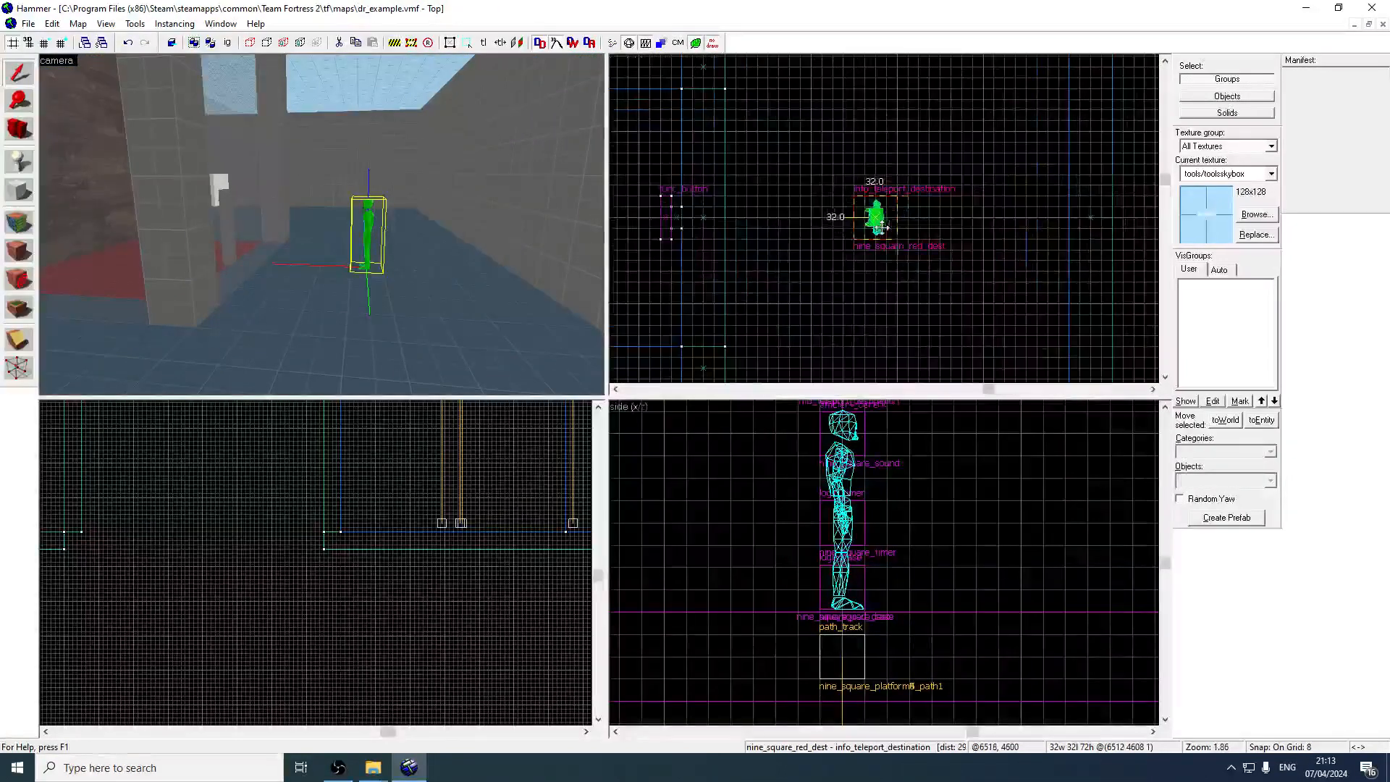
double_click(387, 222)
double_click(811, 315)
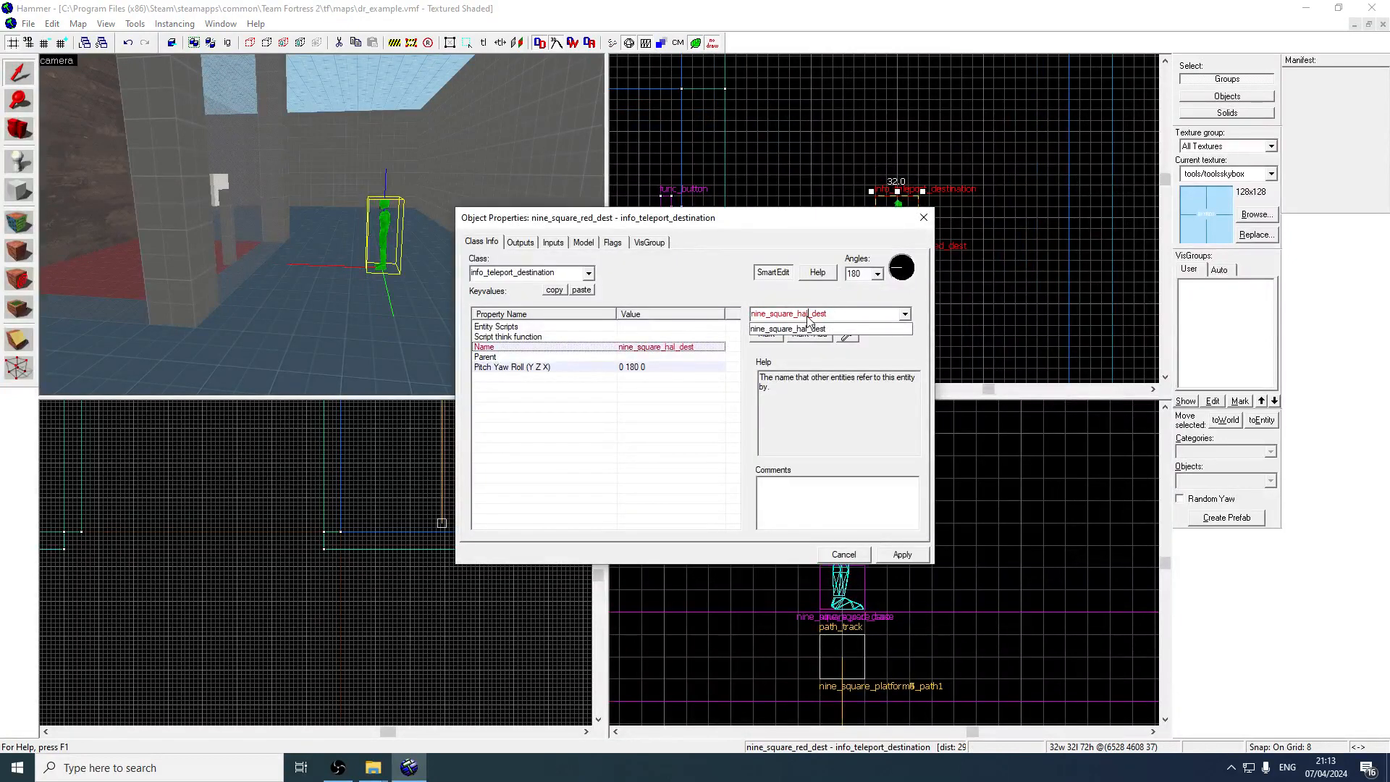
left_click(923, 217)
In the Nine Square door's win_option trigger, set the minigame_red_tele output's parameter to "target nine_square_red_dest"
key("z")
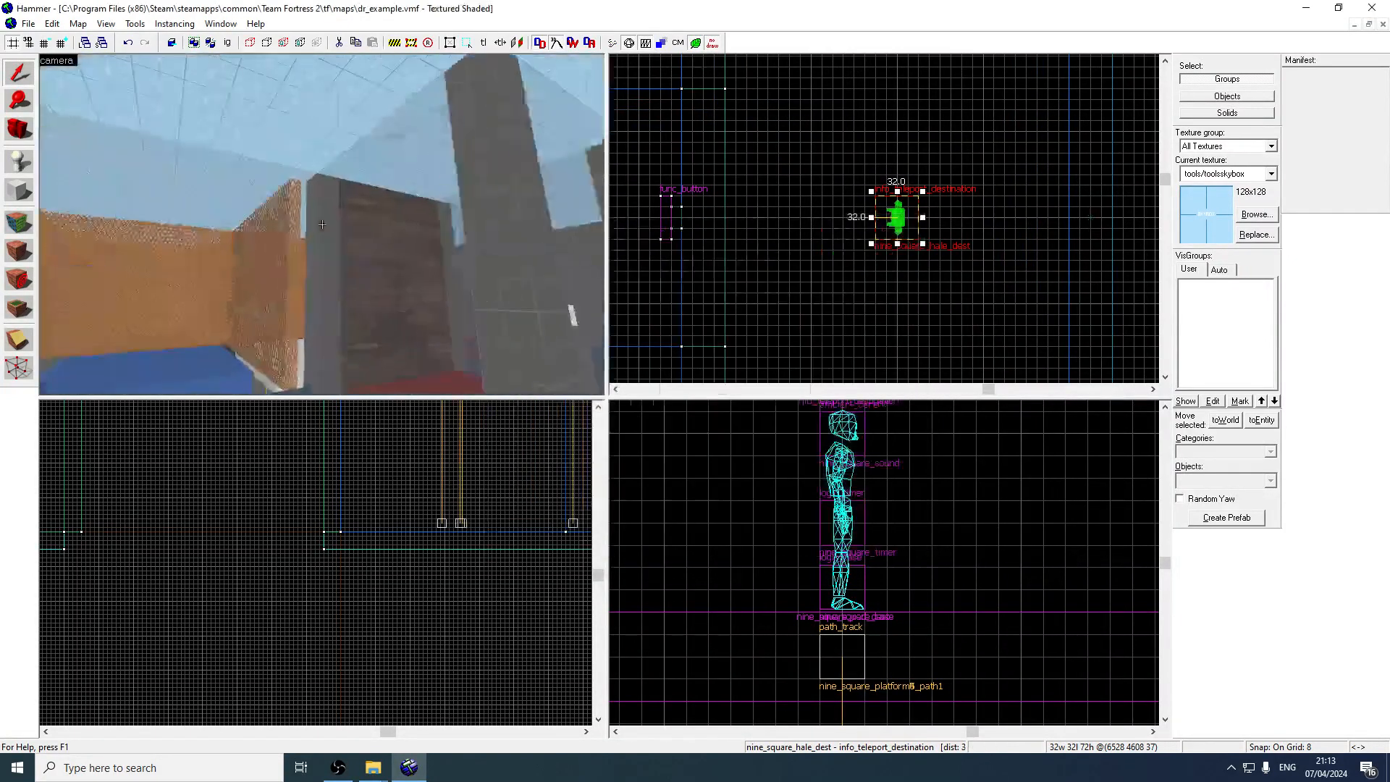
key("w")
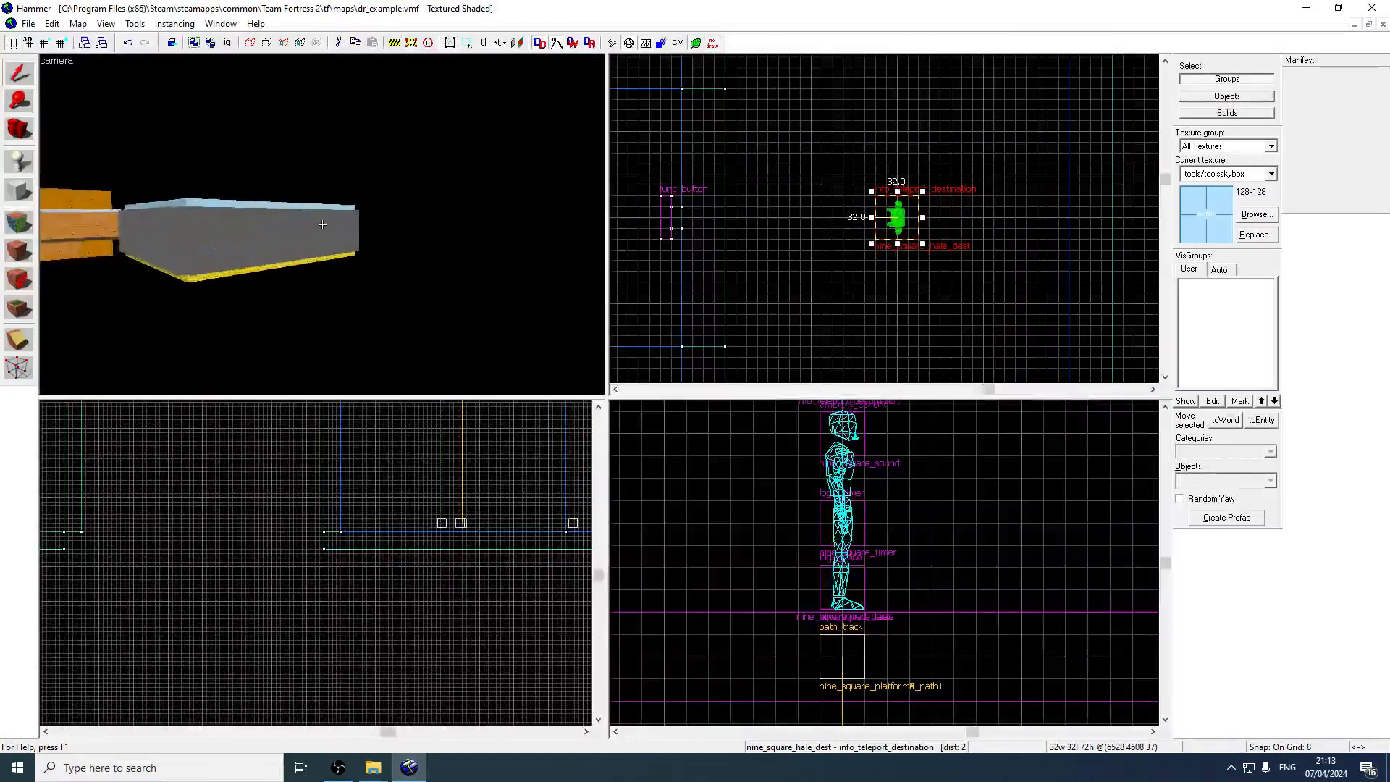
key("w")
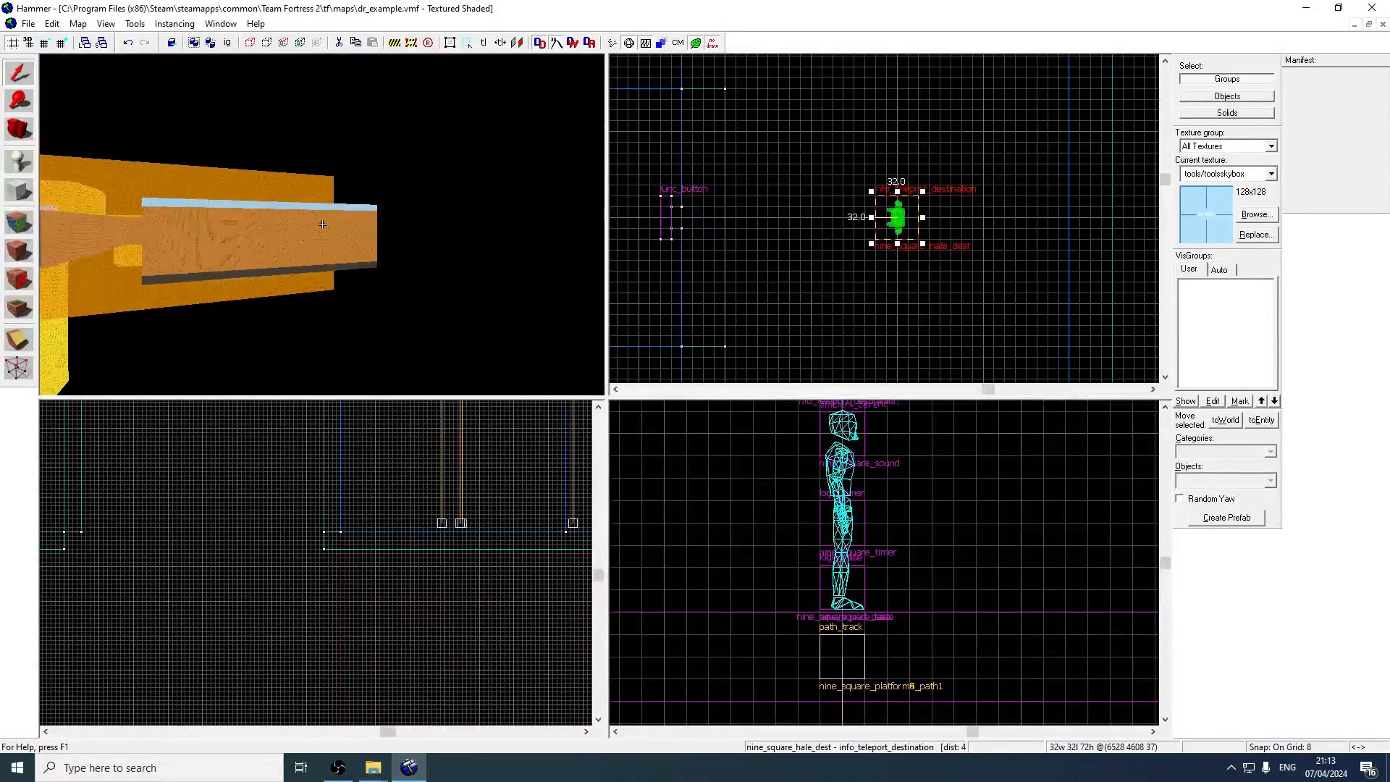
key("z")
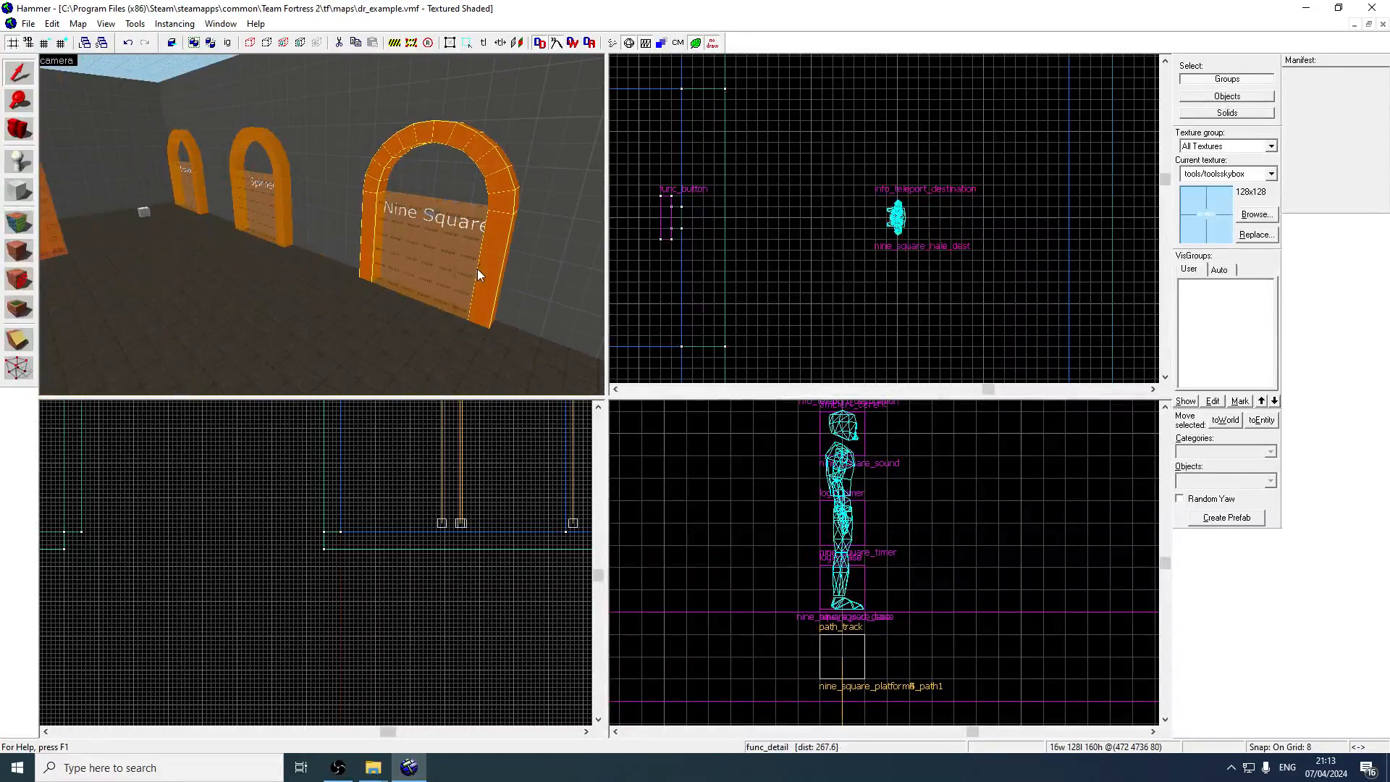
double_click(410, 262)
left_click(520, 243)
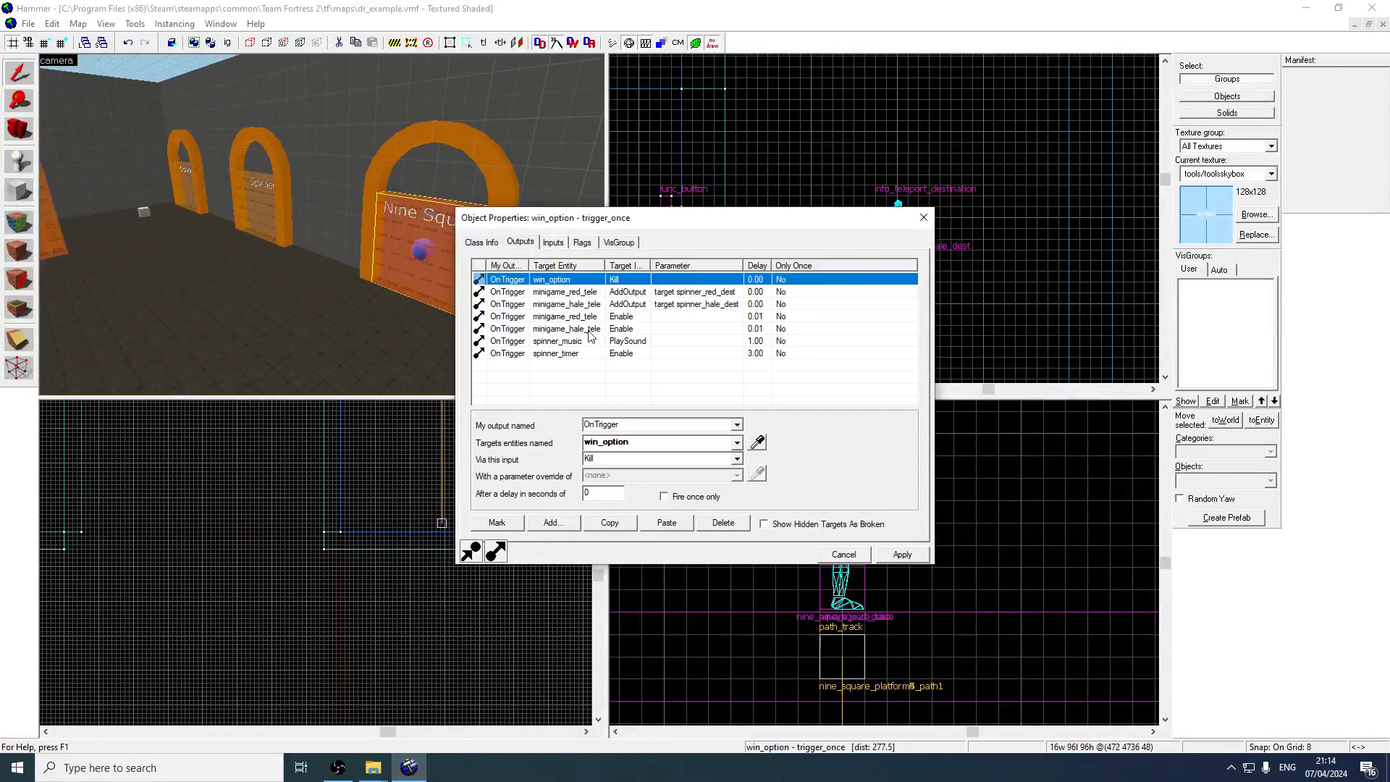
left_click(684, 300)
left_click(686, 293, "ctrl")
left_click(700, 300)
left_click(708, 293)
left_click_drag(641, 475, 666, 476)
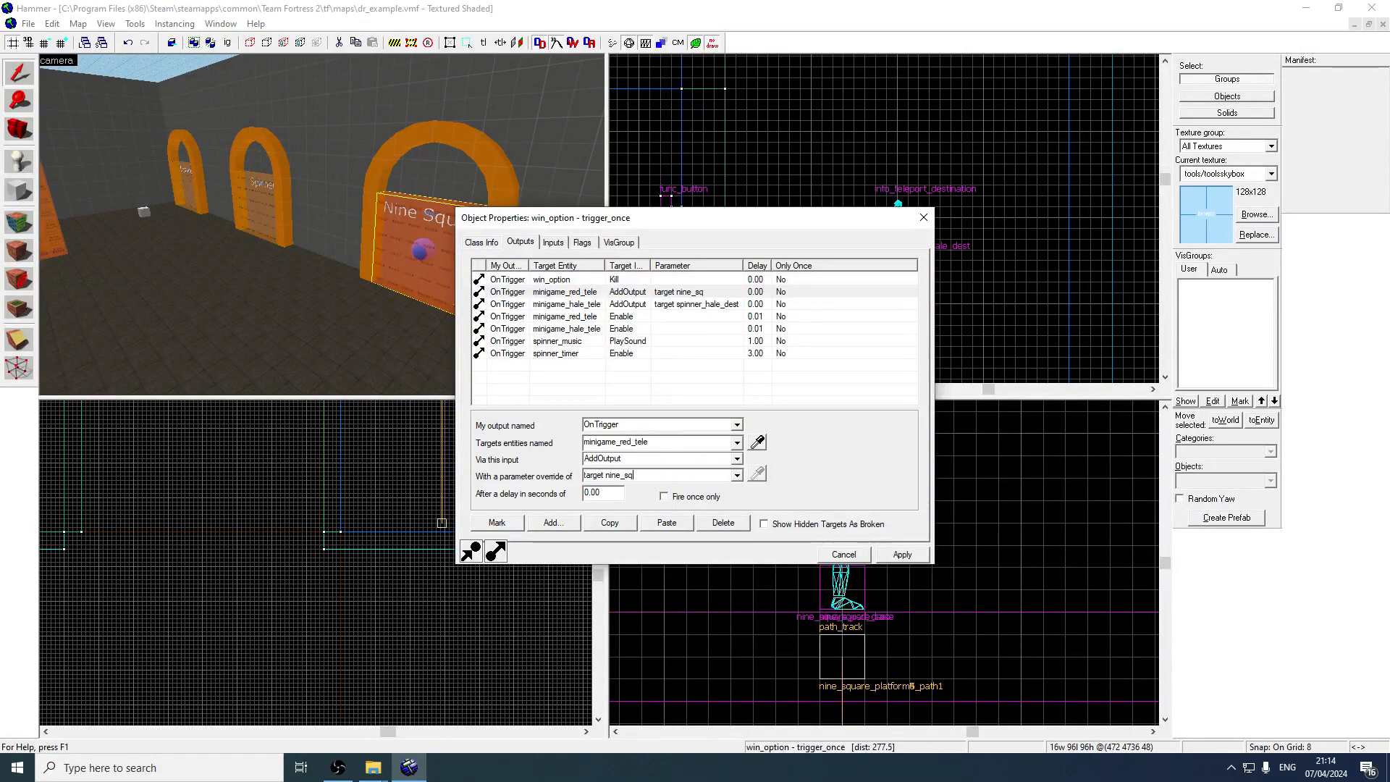
type("dest")
key("Return")
Set the minigame_hale_tele AddOutput parameter to "target nine_square_hale_dest"
left_click(711, 305)
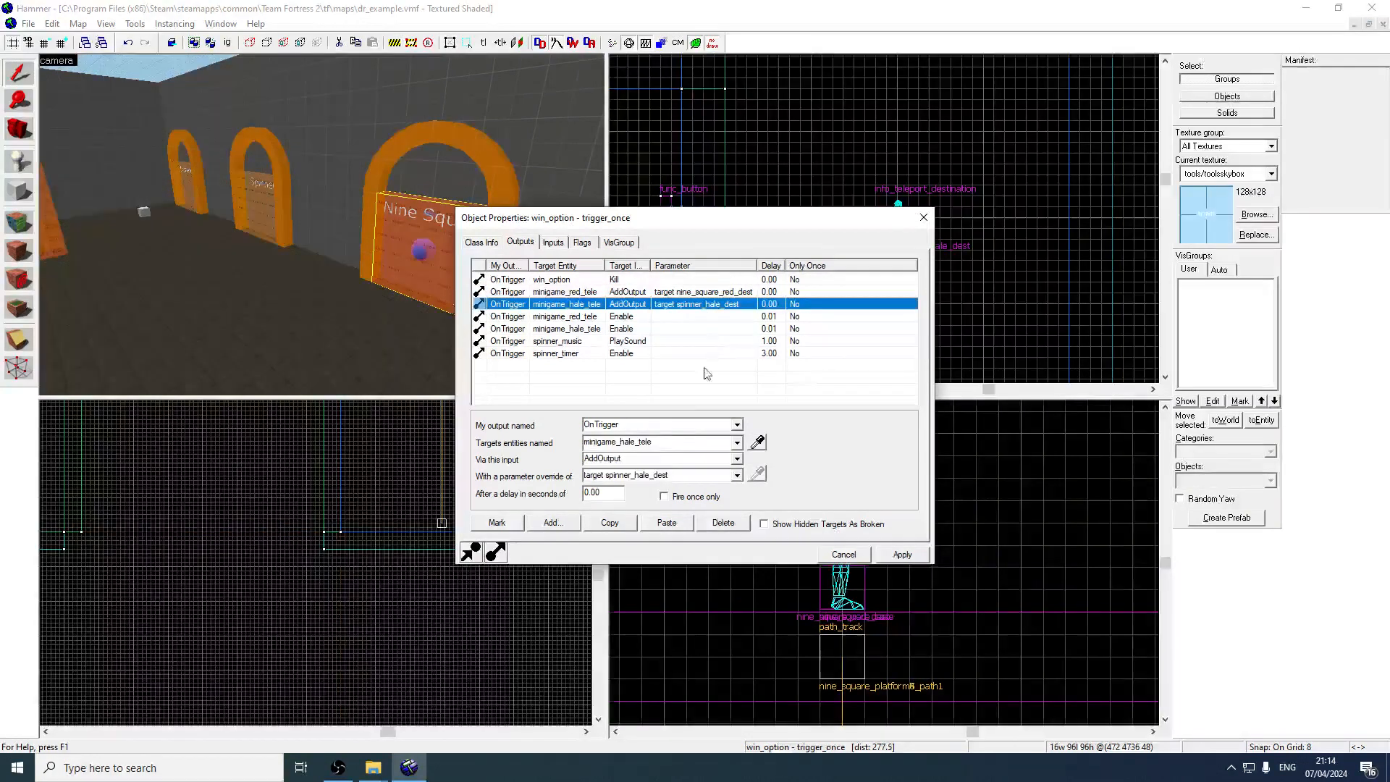
left_click(691, 477)
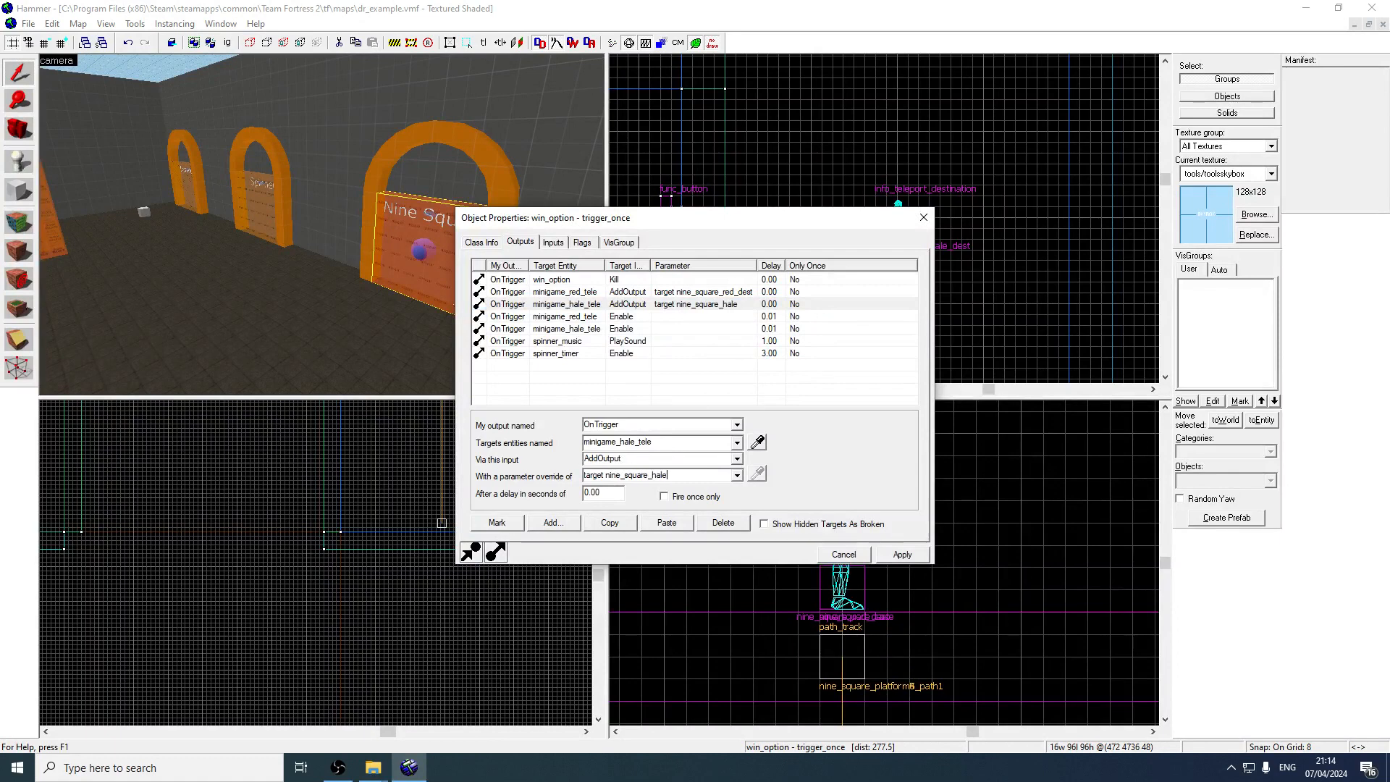
type("est")
key("Return")
Retarget the trigger's spinner_timer Enable output to nine_square_timer with a delay of 5 seconds
left_click(621, 342)
left_click(655, 458)
left_click(608, 353)
left_click(639, 448)
type("nin")
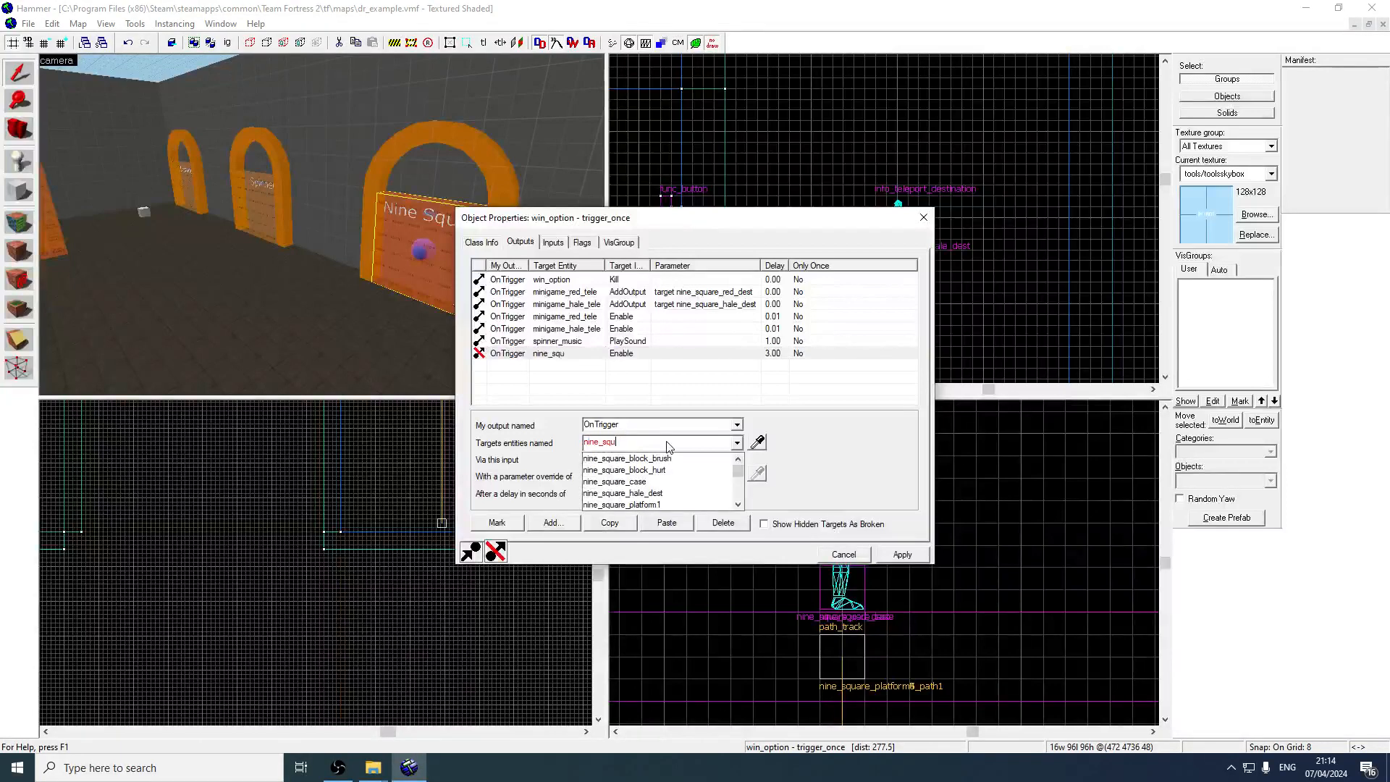
left_click(692, 458)
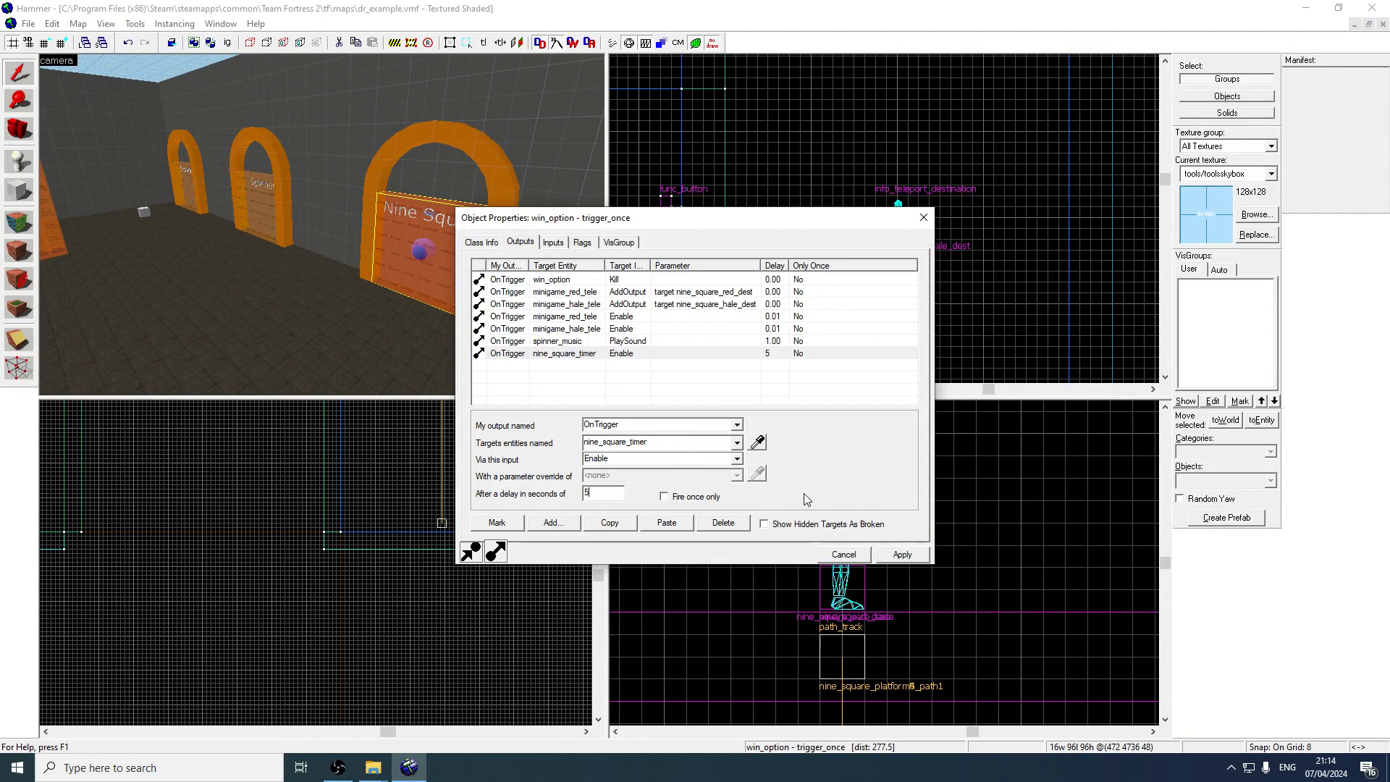
Delete the spinner_music PlaySound output from the win_option trigger and apply the changes
left_click(684, 341)
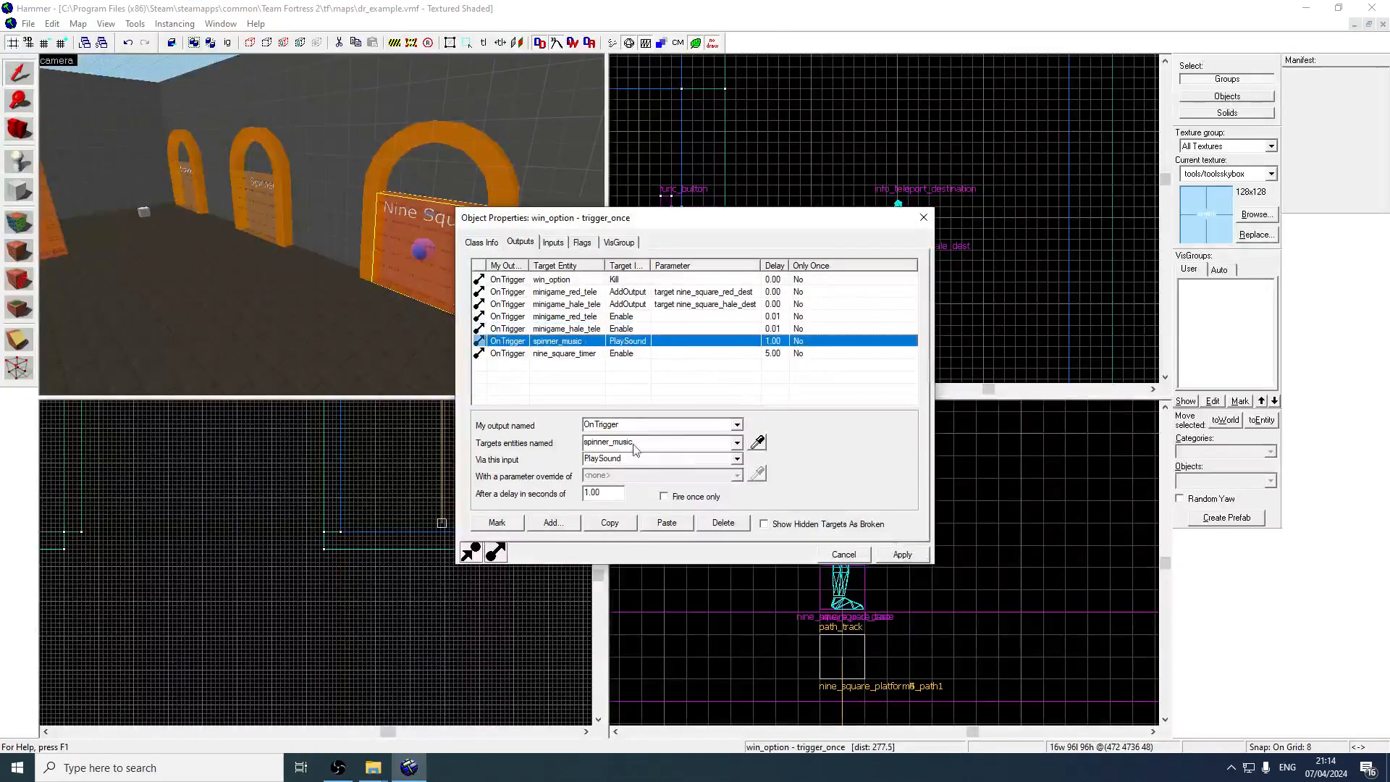
left_click(723, 522)
left_click(910, 557)
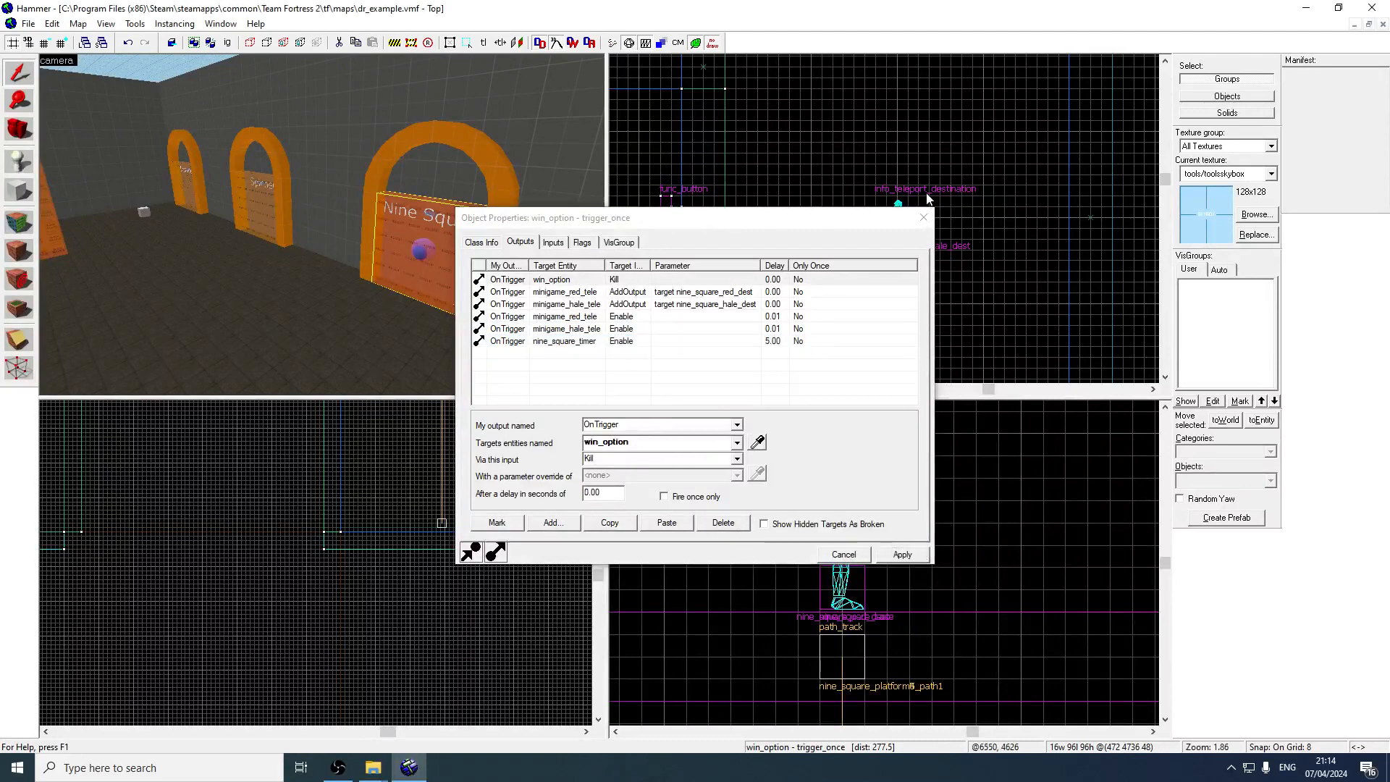
left_click(924, 217)
Bring the camera back to the nine square arena and save the map
key("z")
key("w")
key("w")
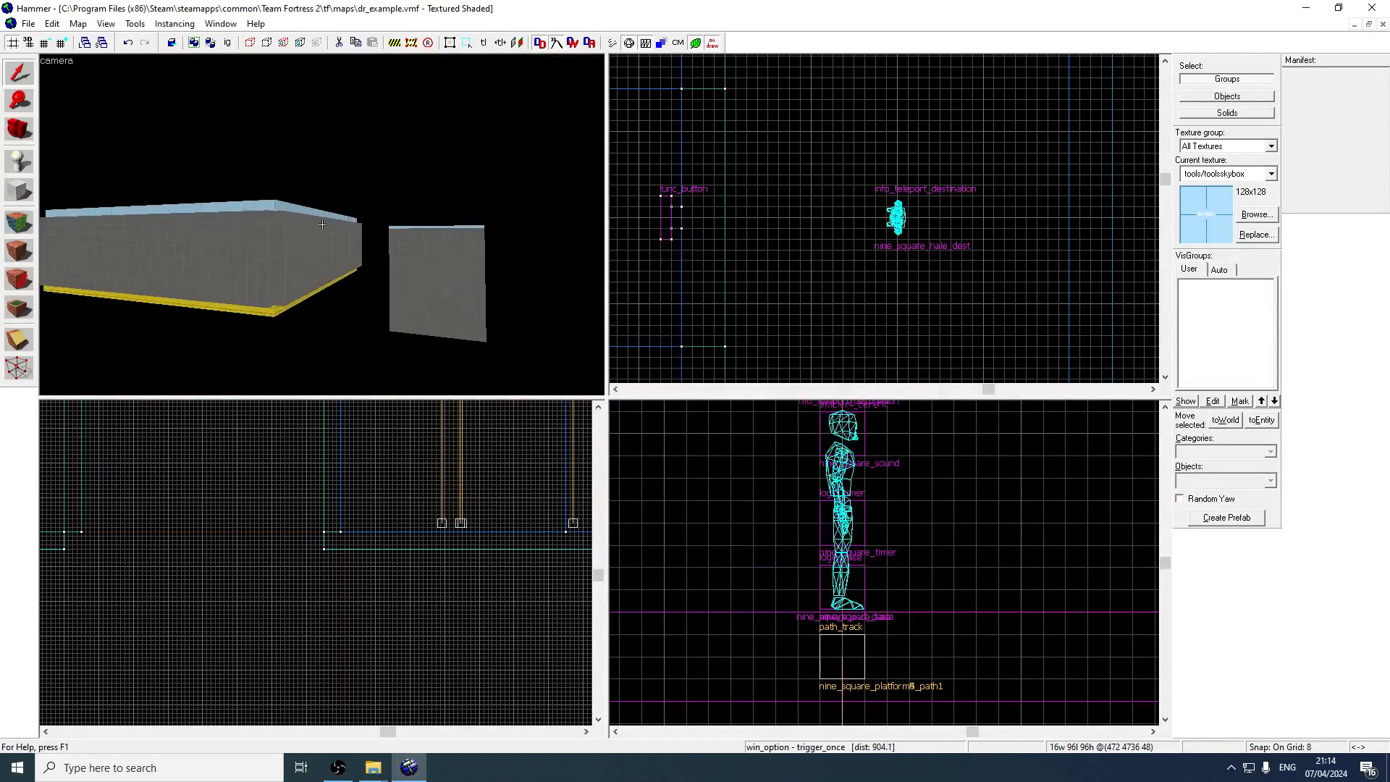
key("w")
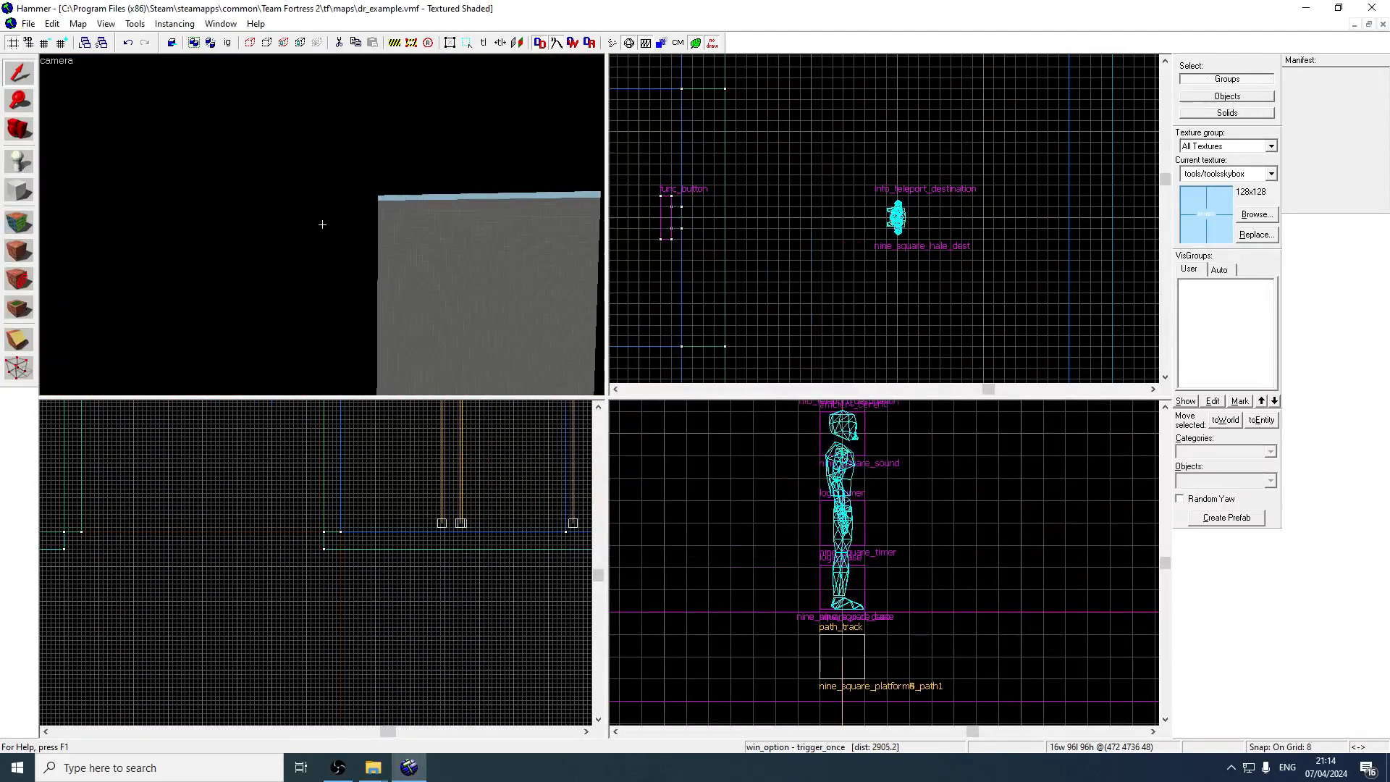
key("w")
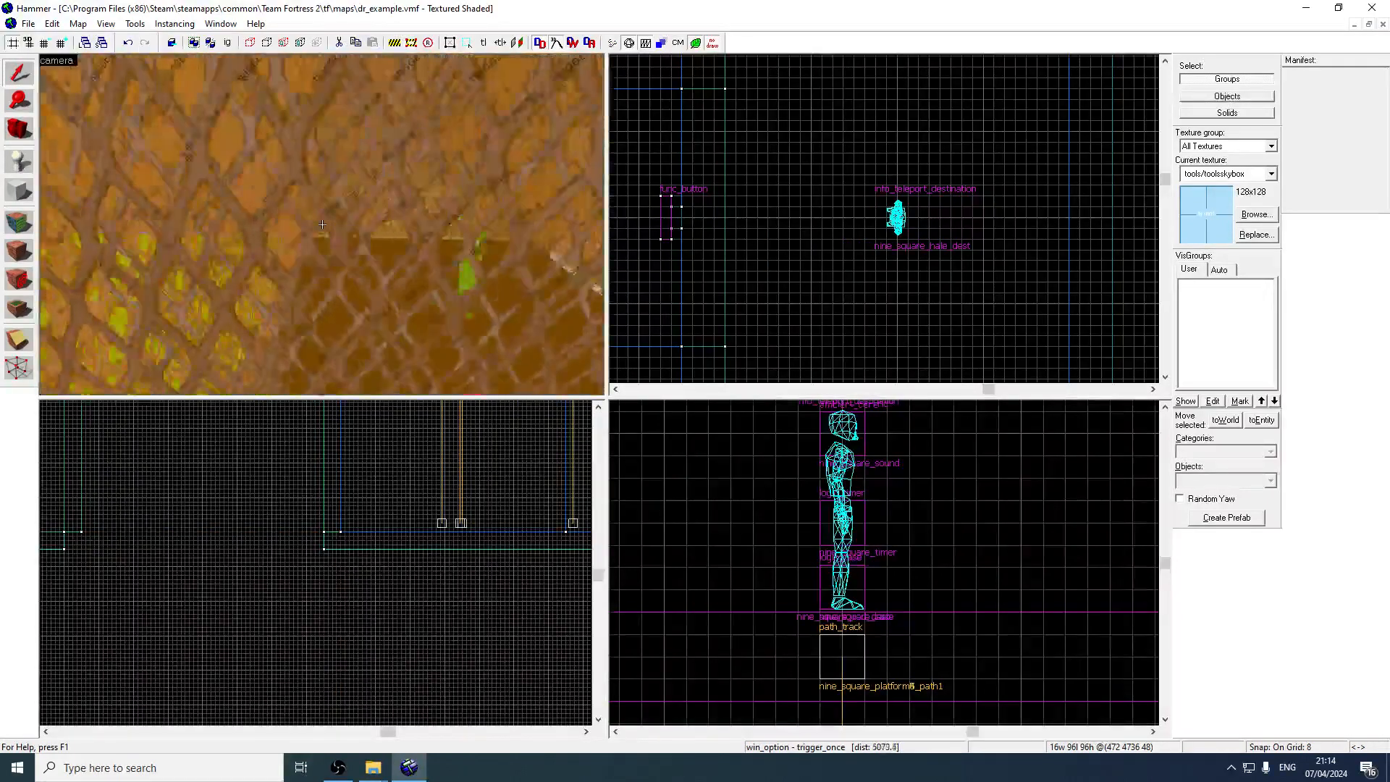
key("z")
left_click(28, 24)
left_click(45, 87)
Compile and run the map, and close the compile log window
key("z")
key("z")
left_click(36, 25)
left_click(58, 176)
left_click(713, 503)
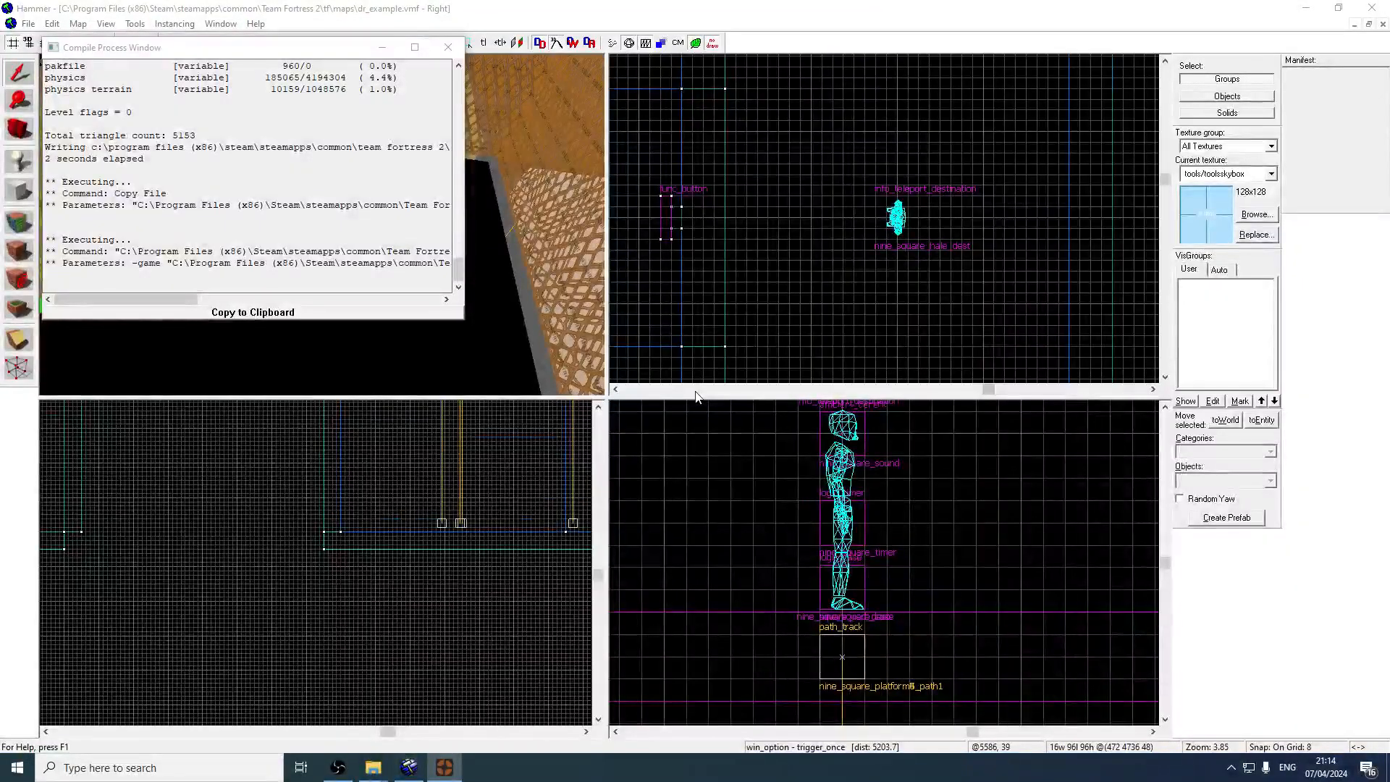
left_click(457, 47)
left_click(574, 6)
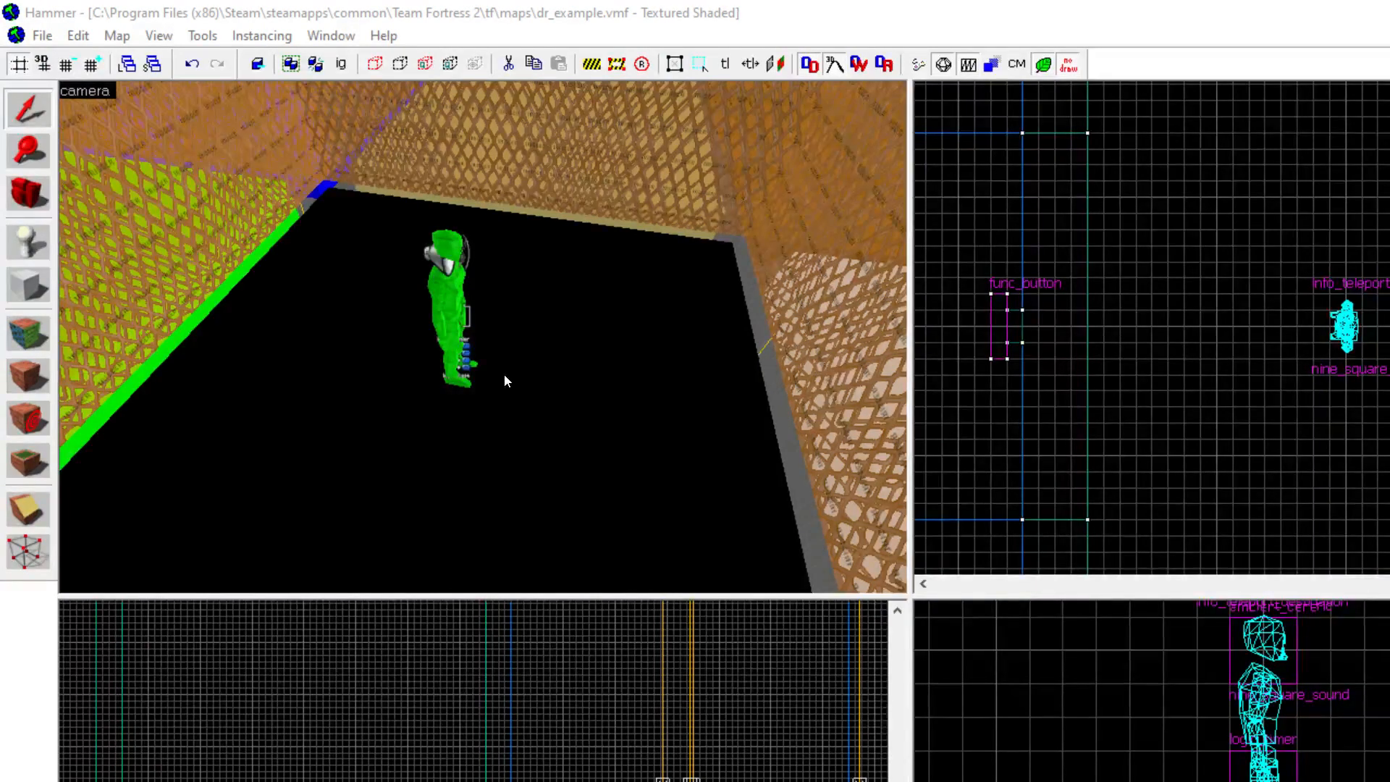
Switch to Team Fortress 2, dismiss the welcome screen and join team RED as Demoman
key("super")
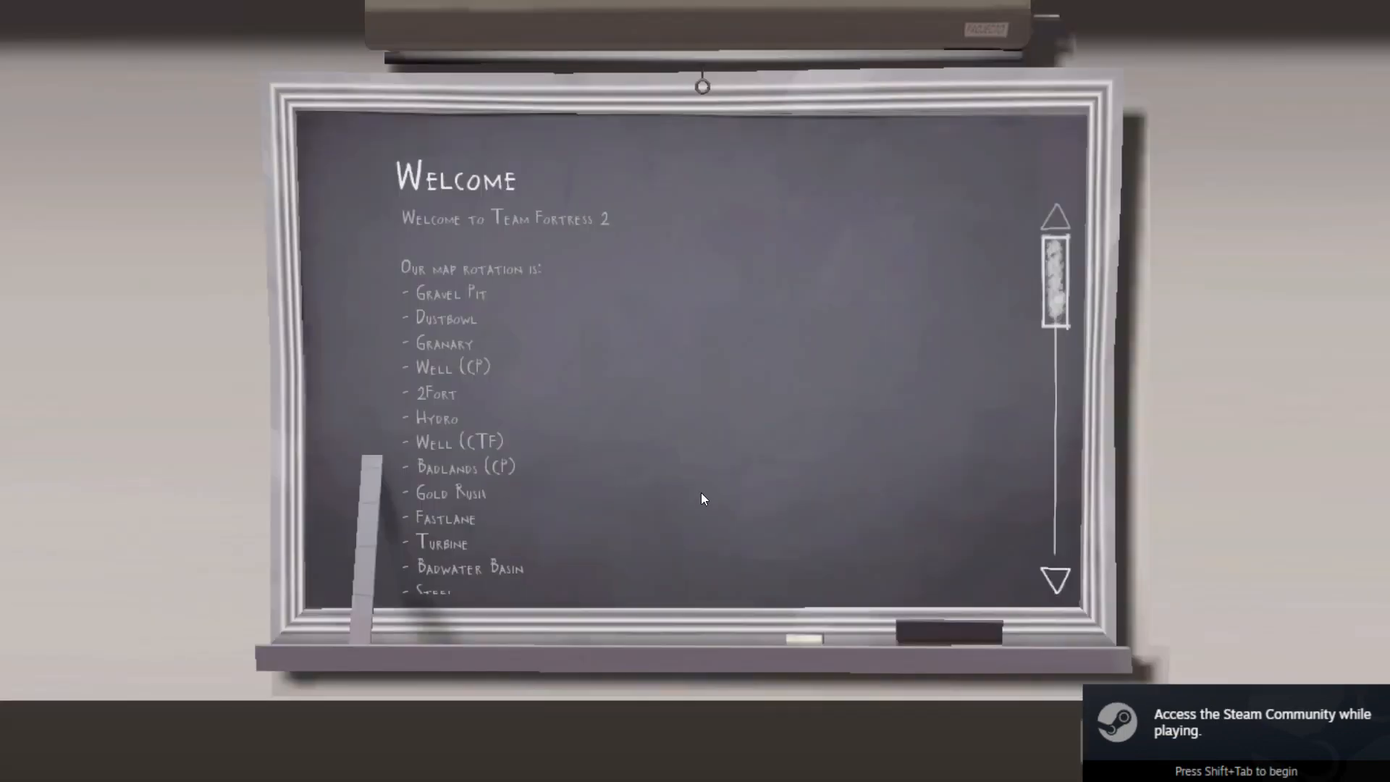
key("space")
key("space")
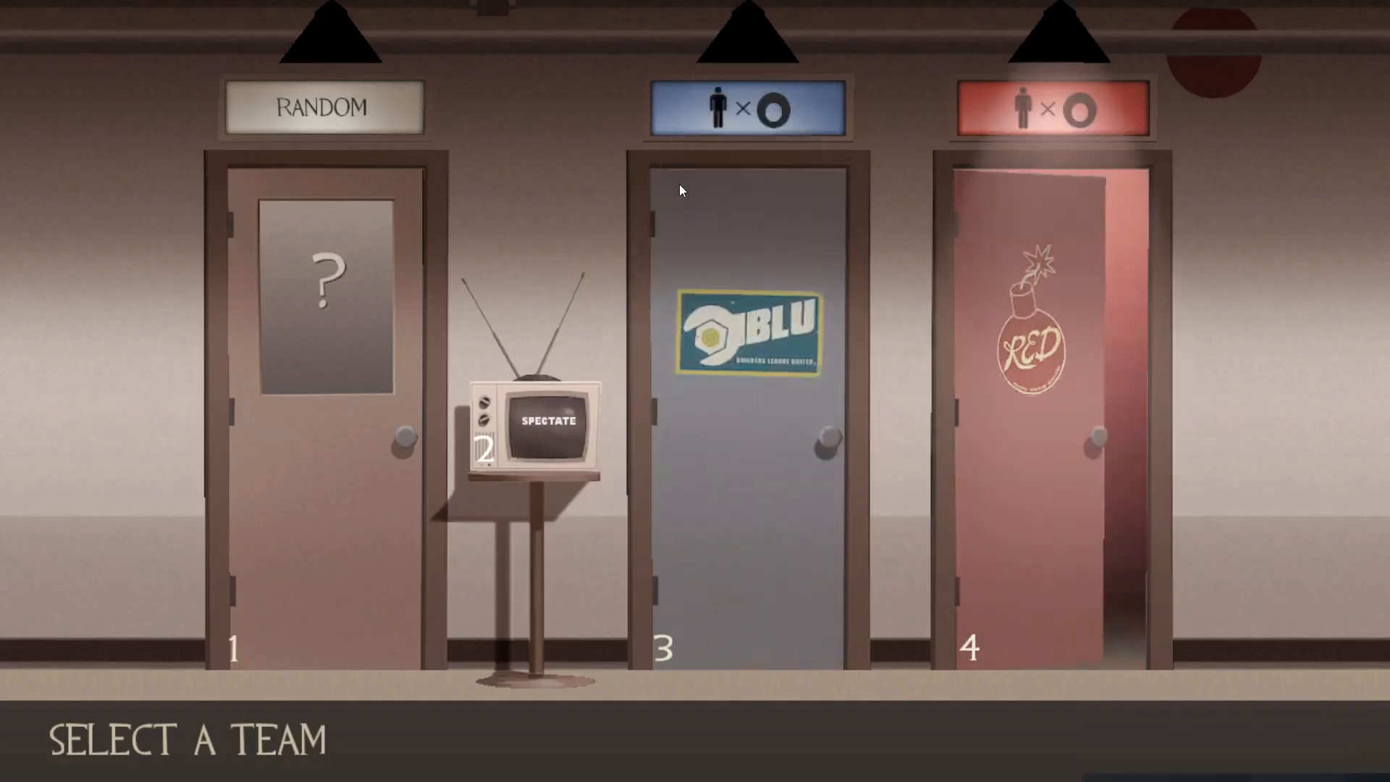
left_click(630, 200)
left_click(547, 94)
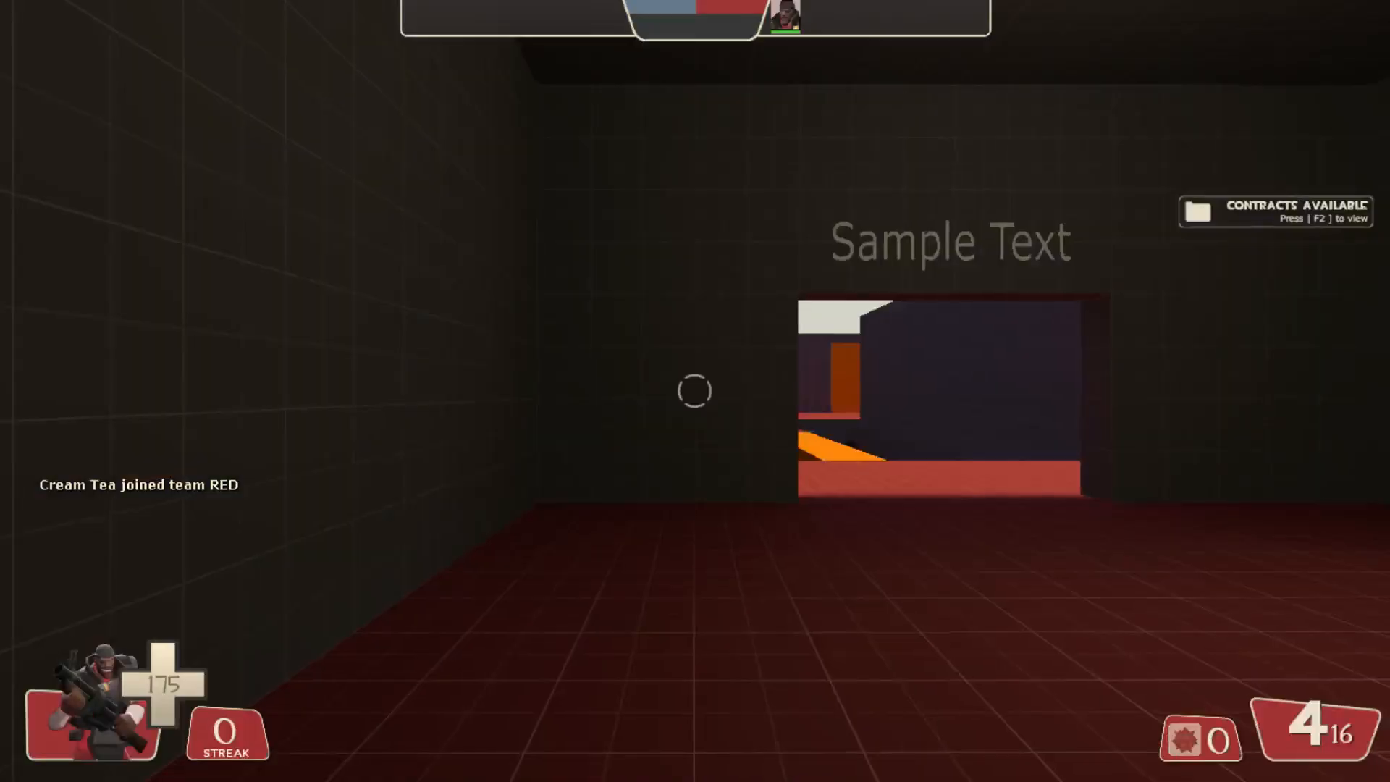
Enable sv_cheats 1 and set host_timescale to 10 through the developer console
key("grave")
type("sv_cheats 1")
key("Return")
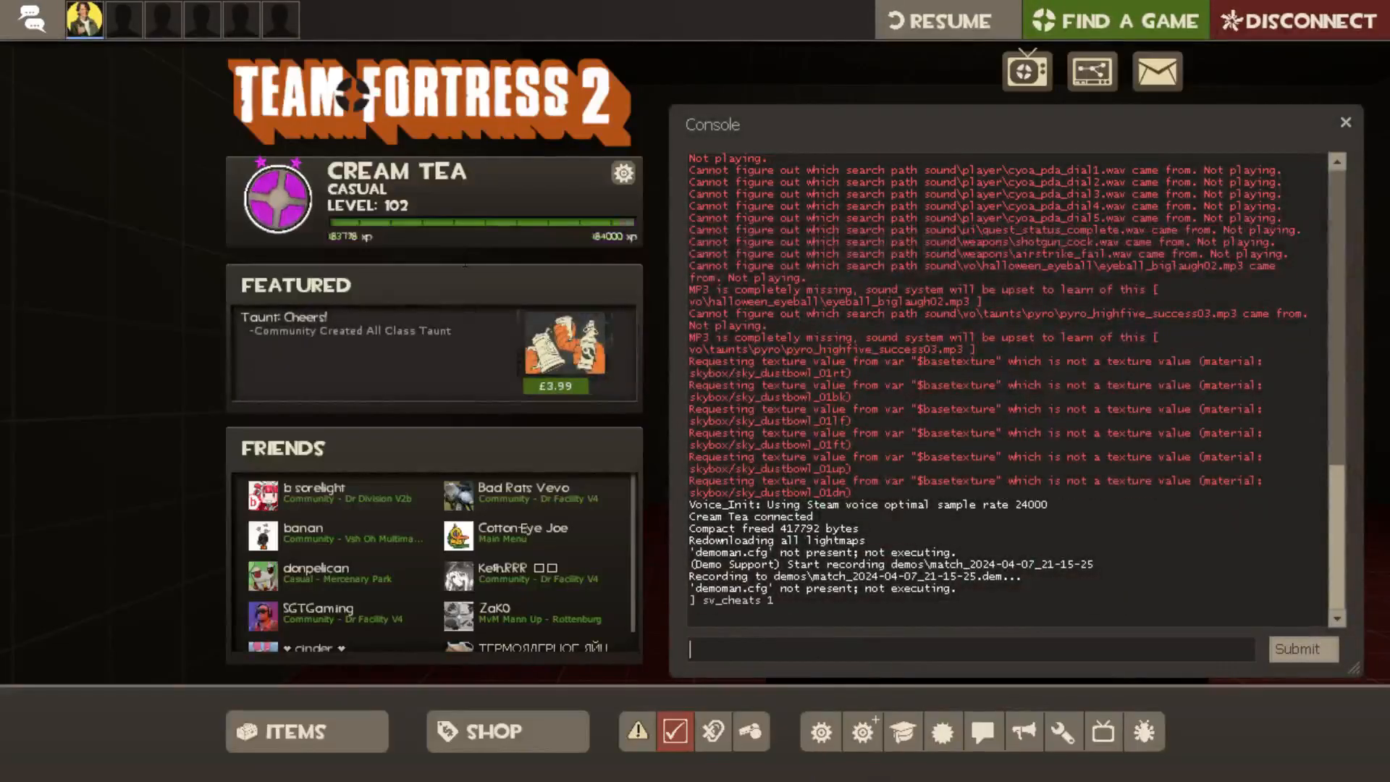
type("host_timescale ")
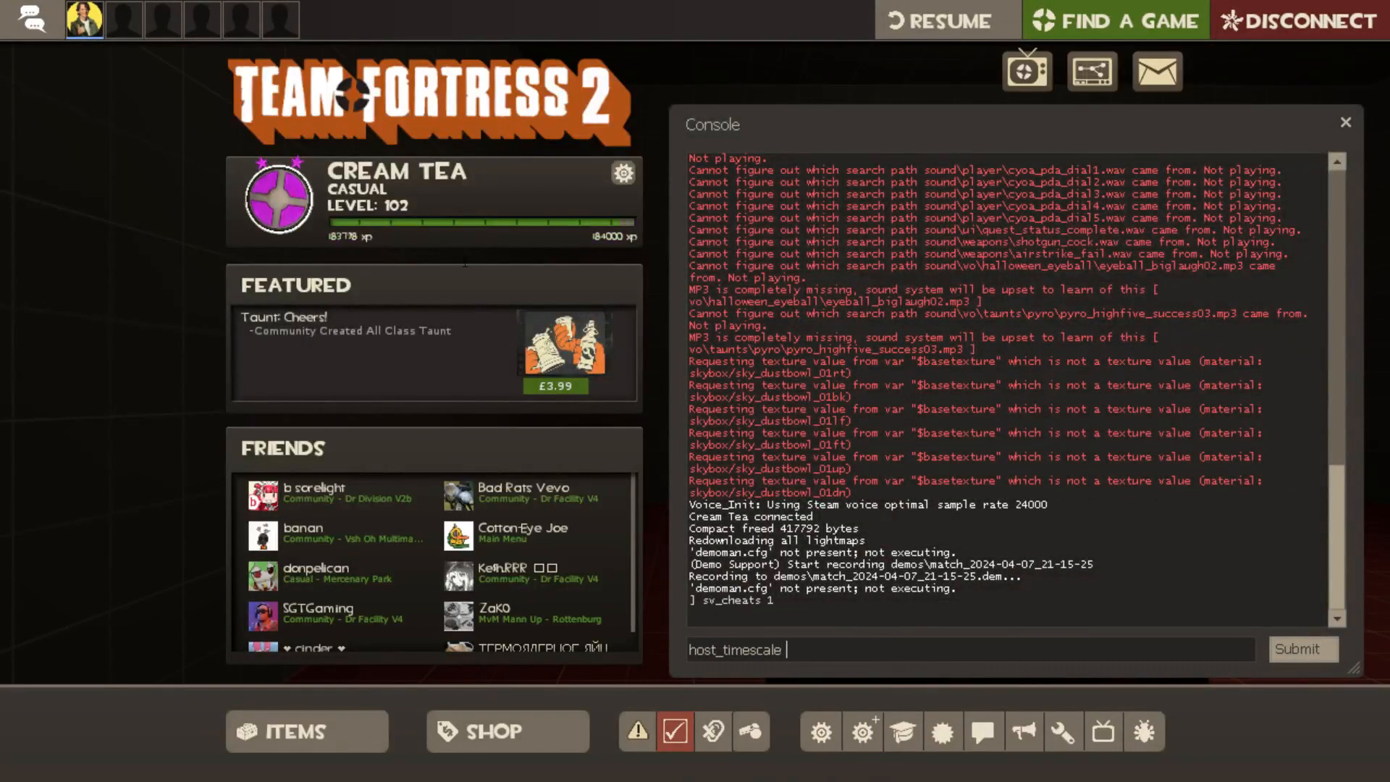
type("10")
key("Return")
key("grave")
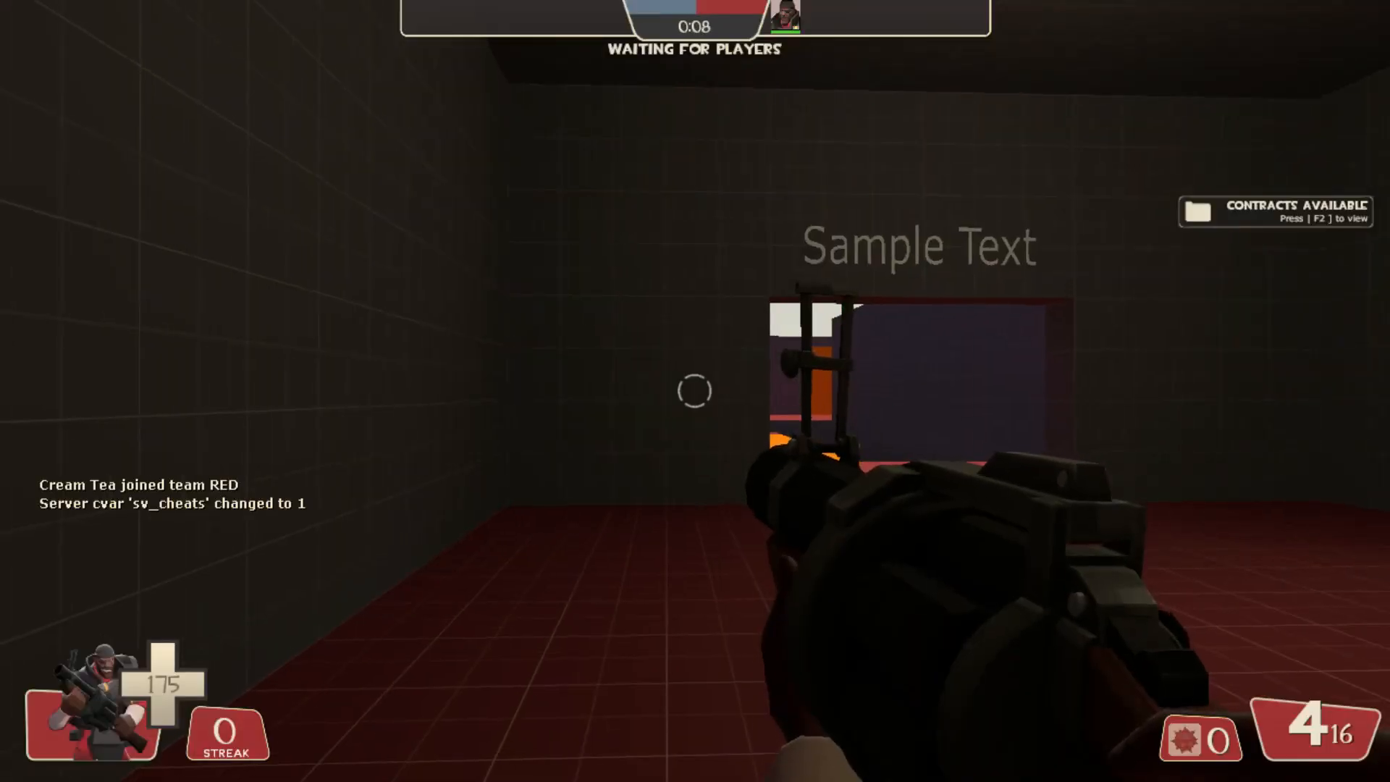
Try host_timescale 0 in the console, and set host_timescale to 1 for normal game speed
key("grave")
key("Up")
key("BackSpace")
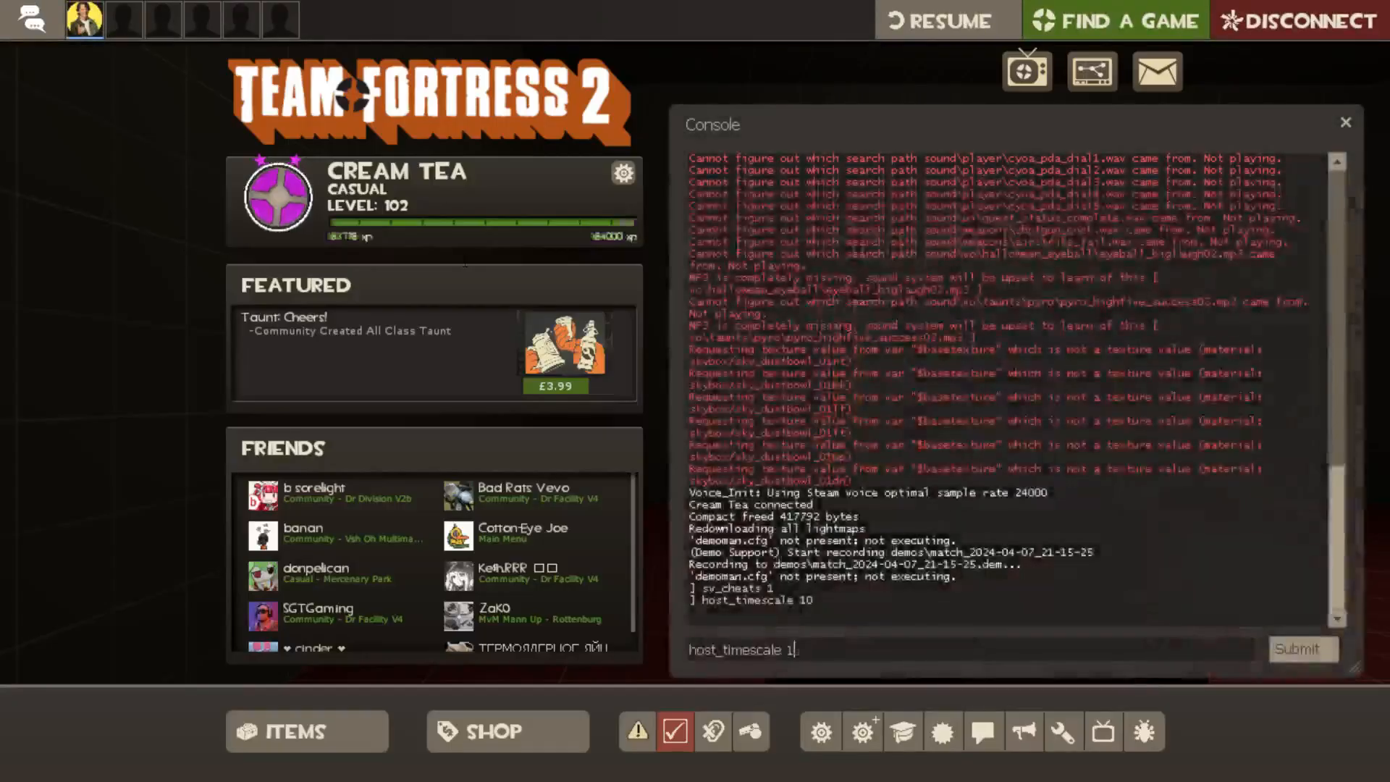
key("BackSpace")
type("0")
key("Return")
key("BackSpace")
type("1")
key("Return")
key("grave")
Turn on noclip and add ten bots with tf_bot_add 10 through the console
key("grave")
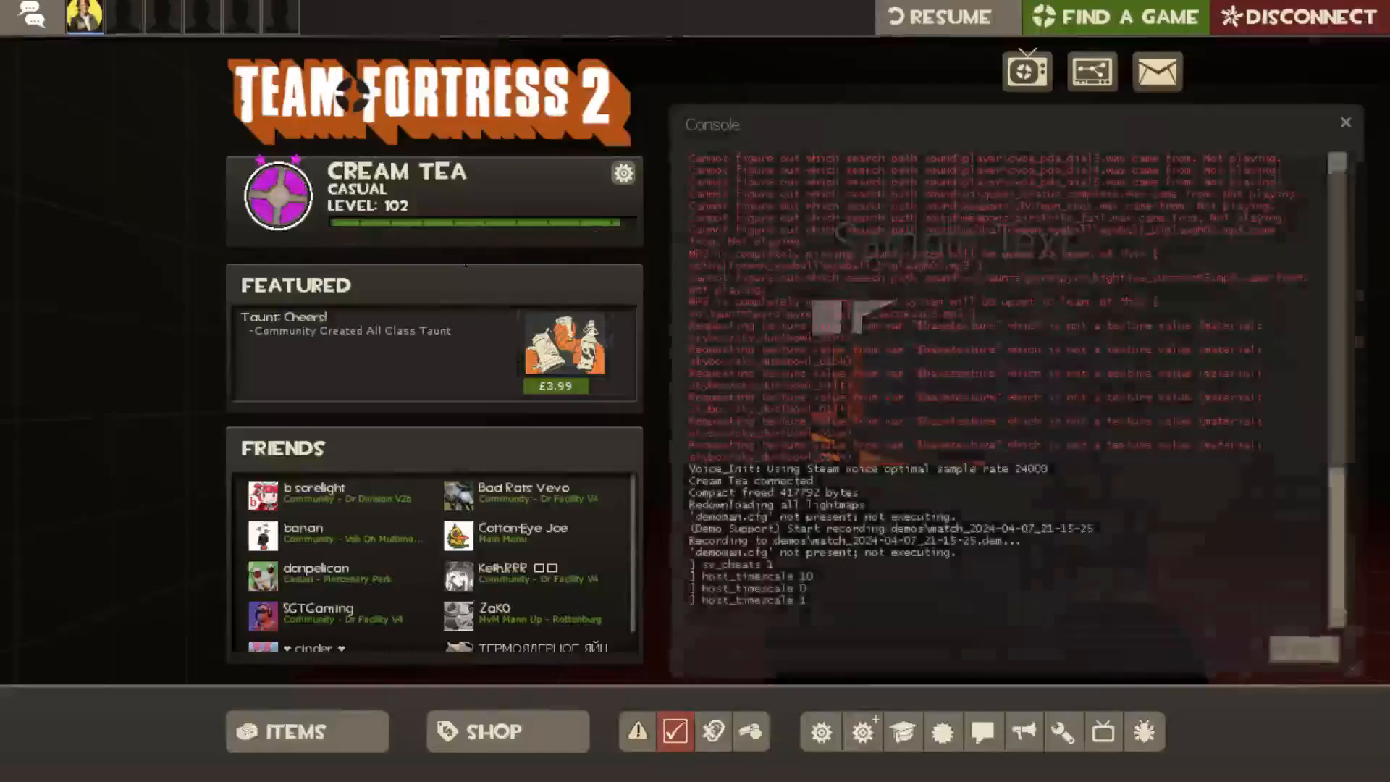
type("noclip")
key("Return")
type("tf_bot_add 31")
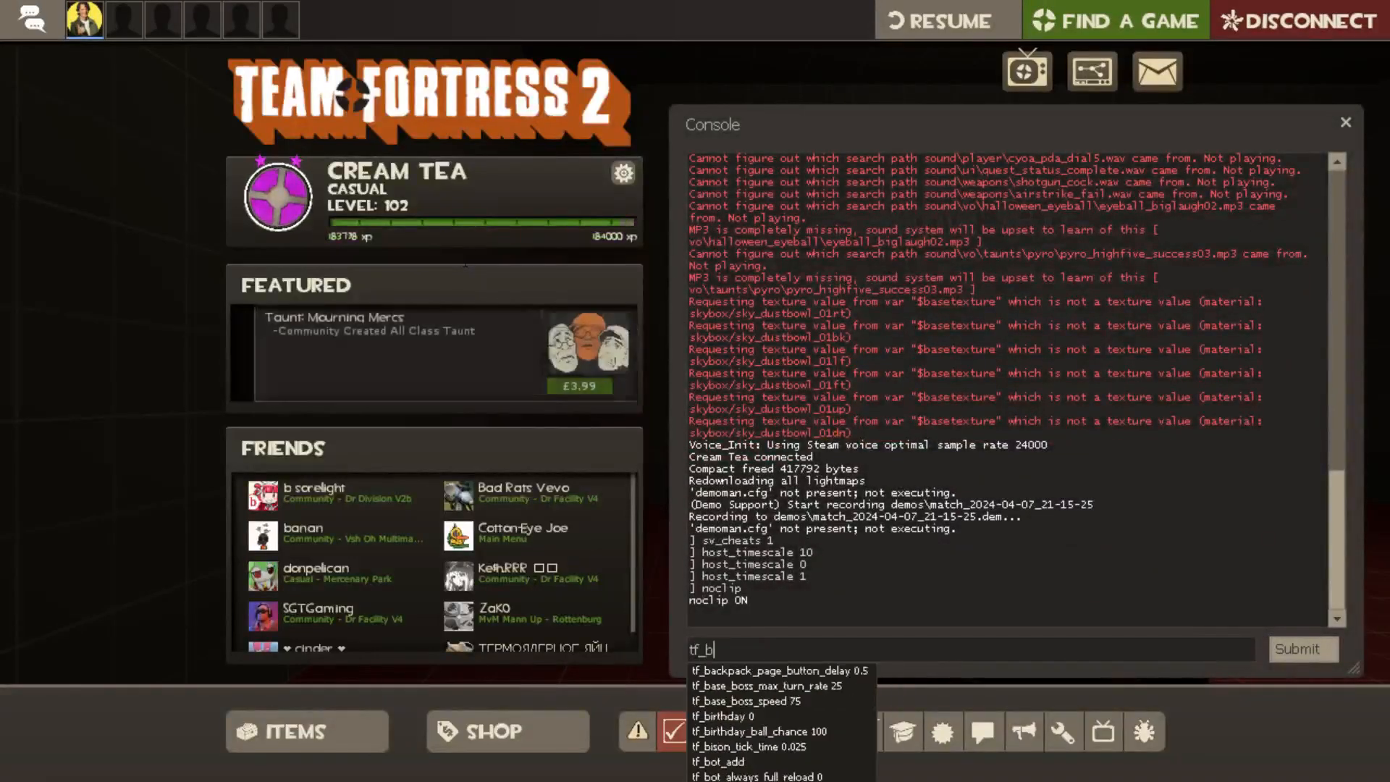
key("Return")
key("grave")
Toggle noclip off and back on through the console
key("grave")
type("n")
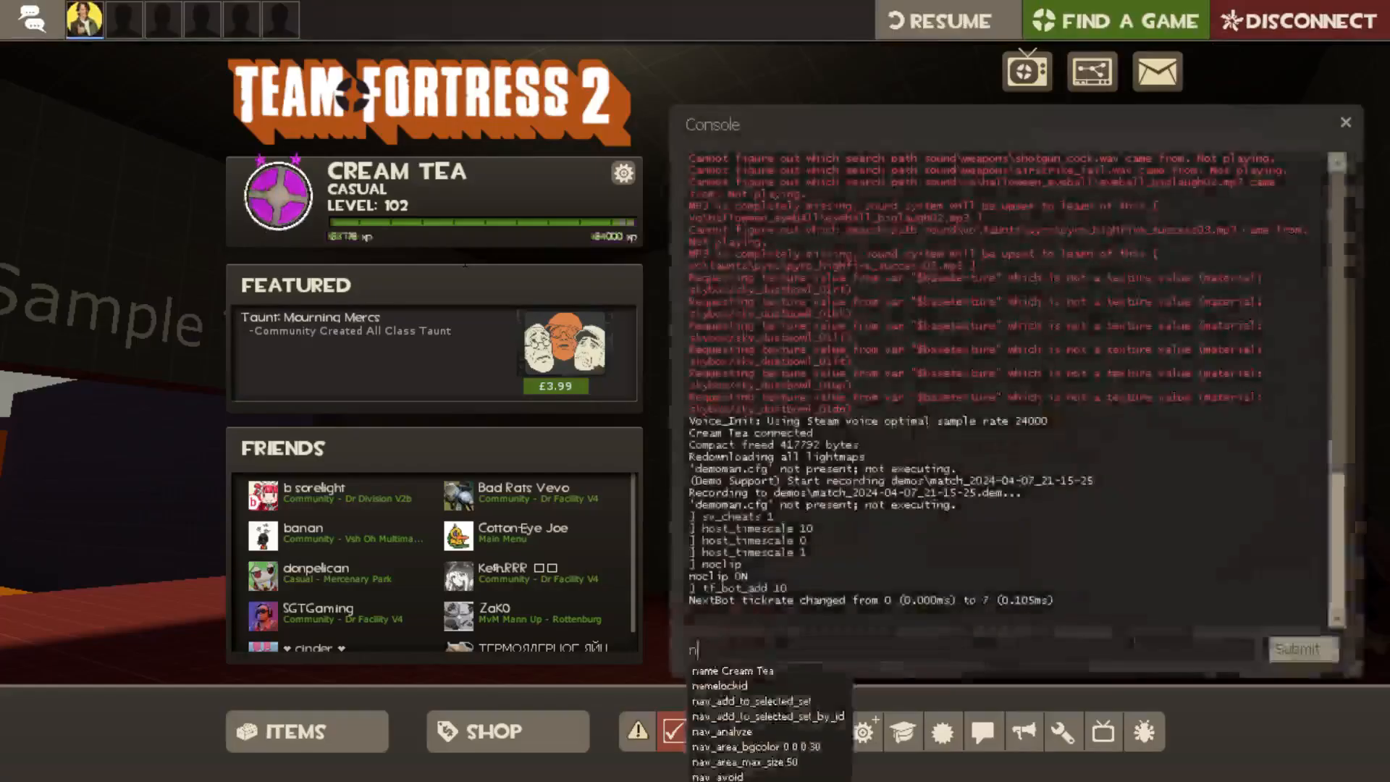
type("pc;ip")
key("Return")
key("grave")
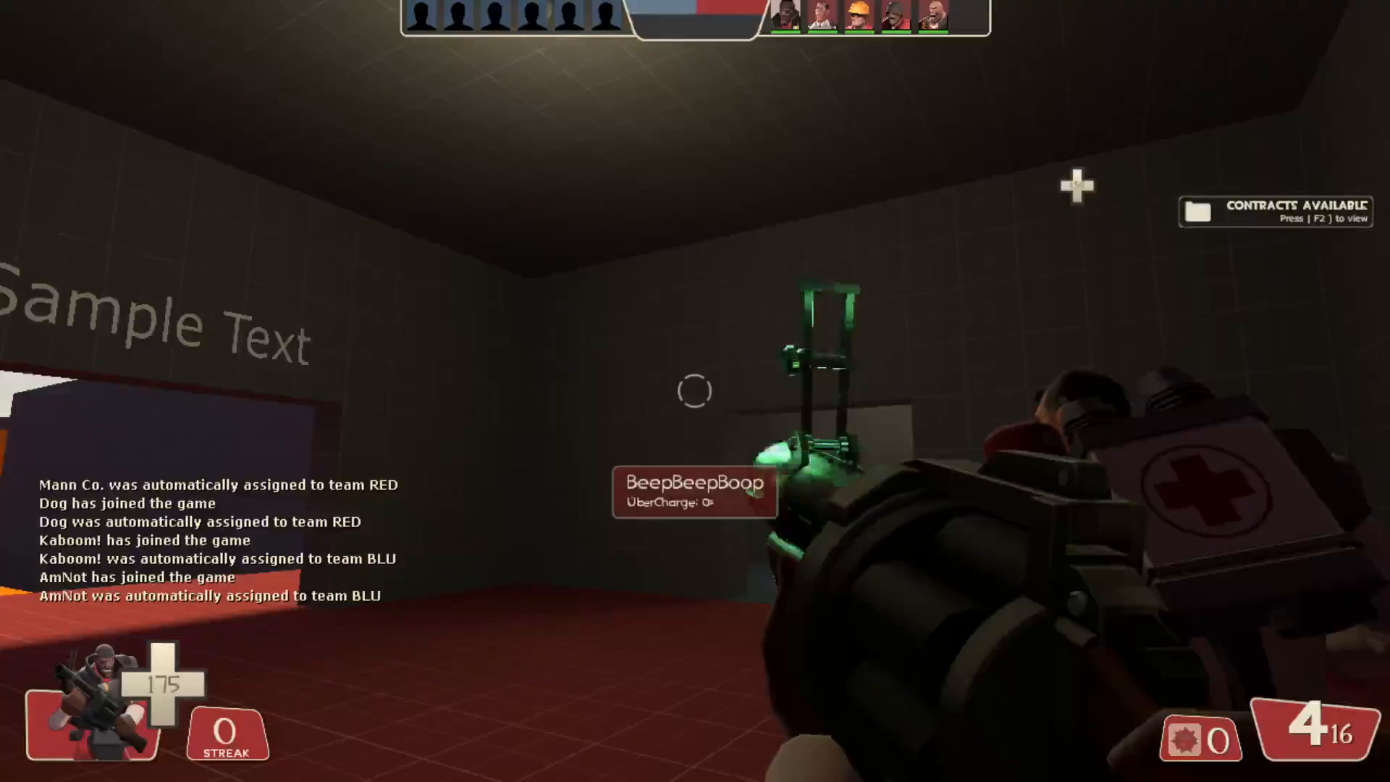
key("grave")
key("Up")
key("Return")
key("grave")
Fly over the course to the minigame selection room, turn off noclip and approach the Nine Square door
key("w")
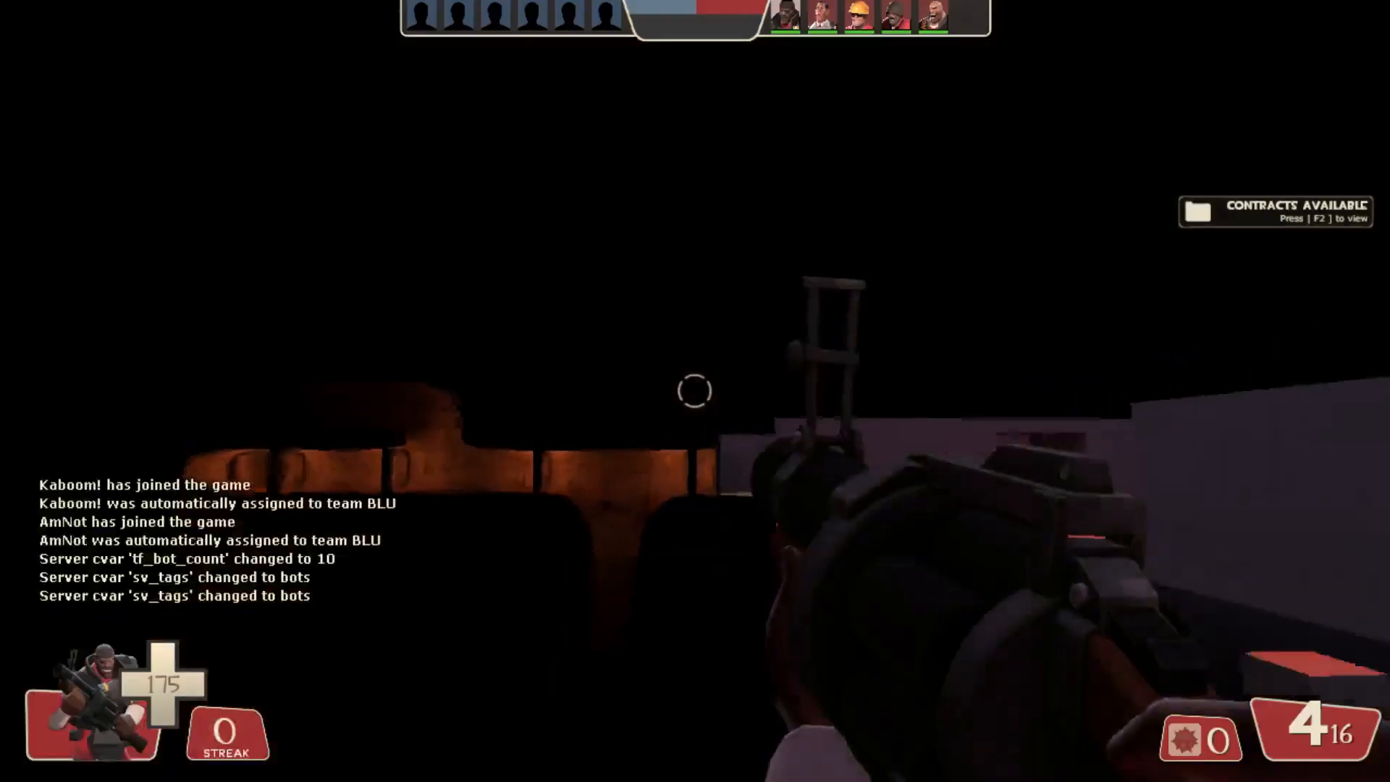
key("3")
left_click(695, 391)
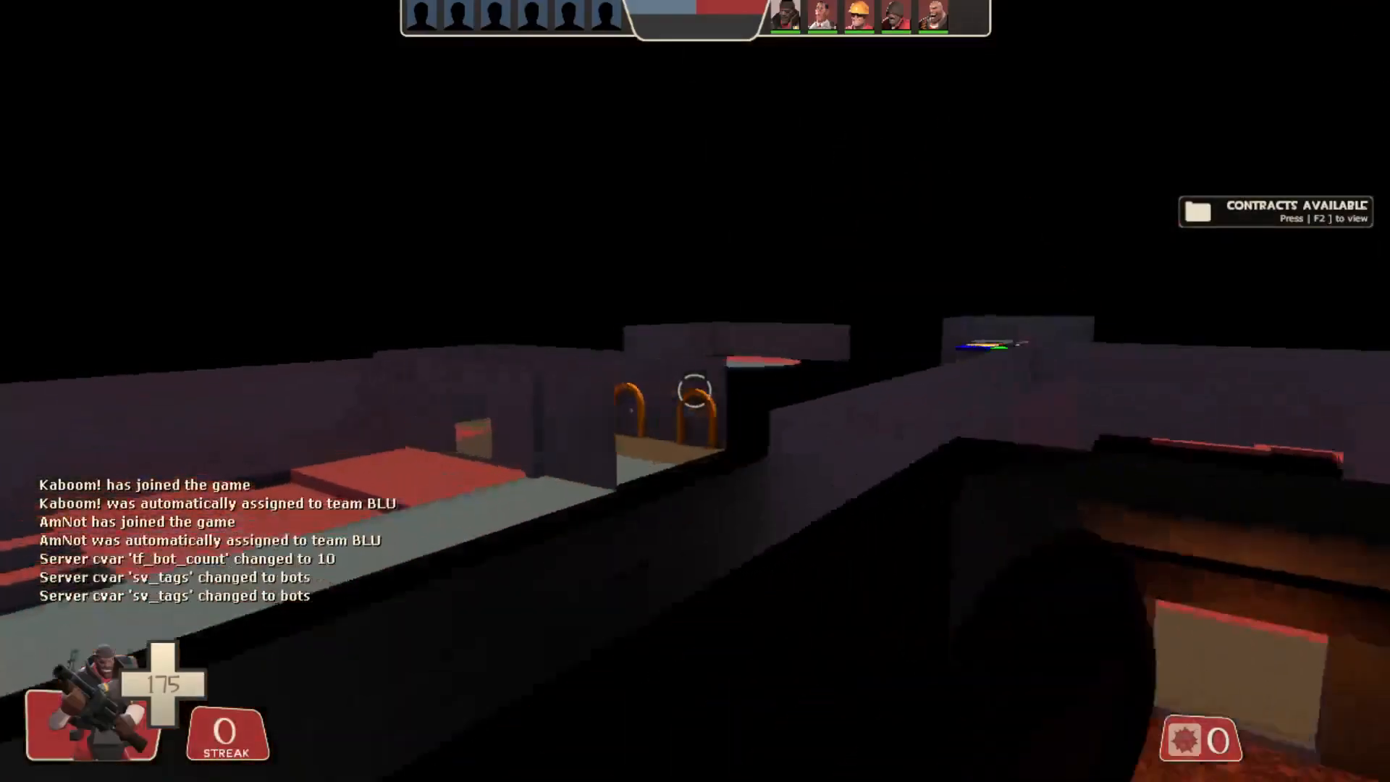
key("grave")
key("grave")
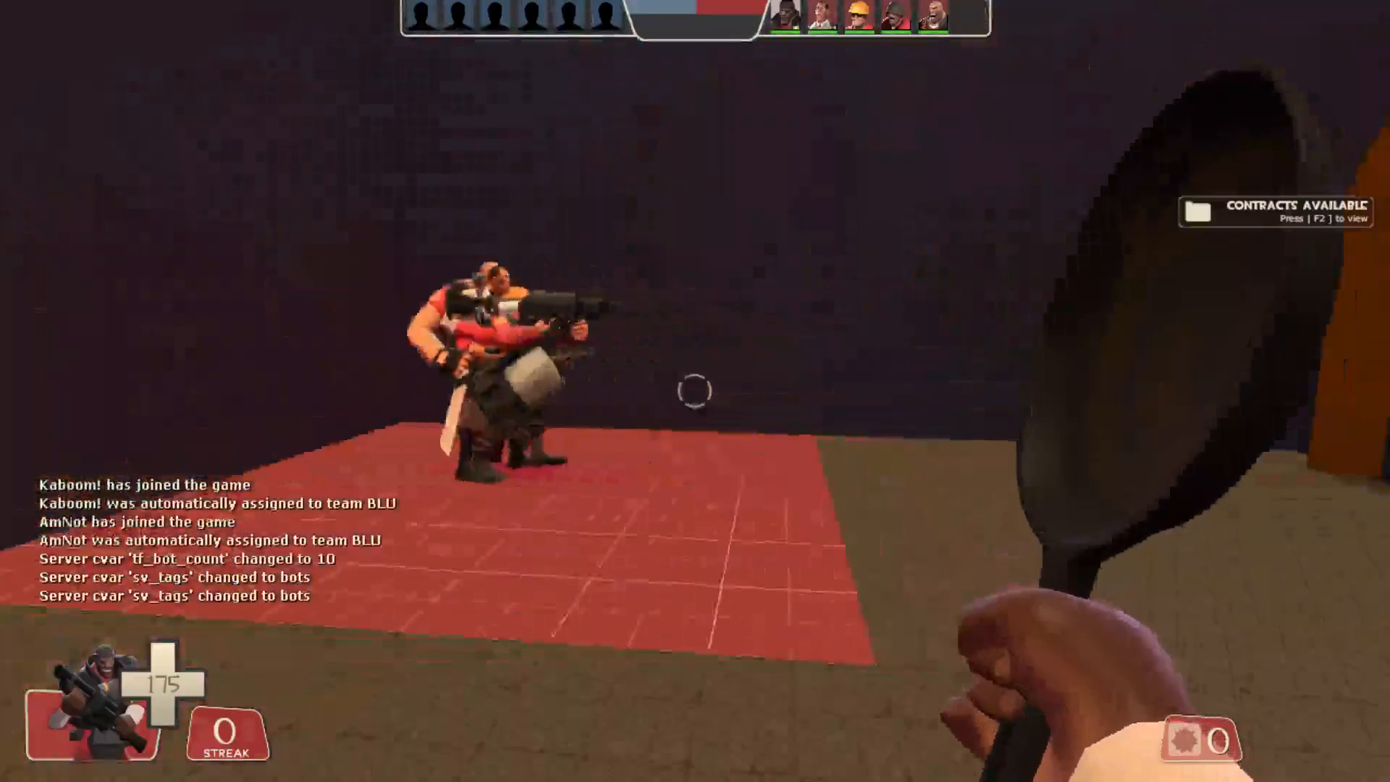
key("s")
key("w")
key("w")
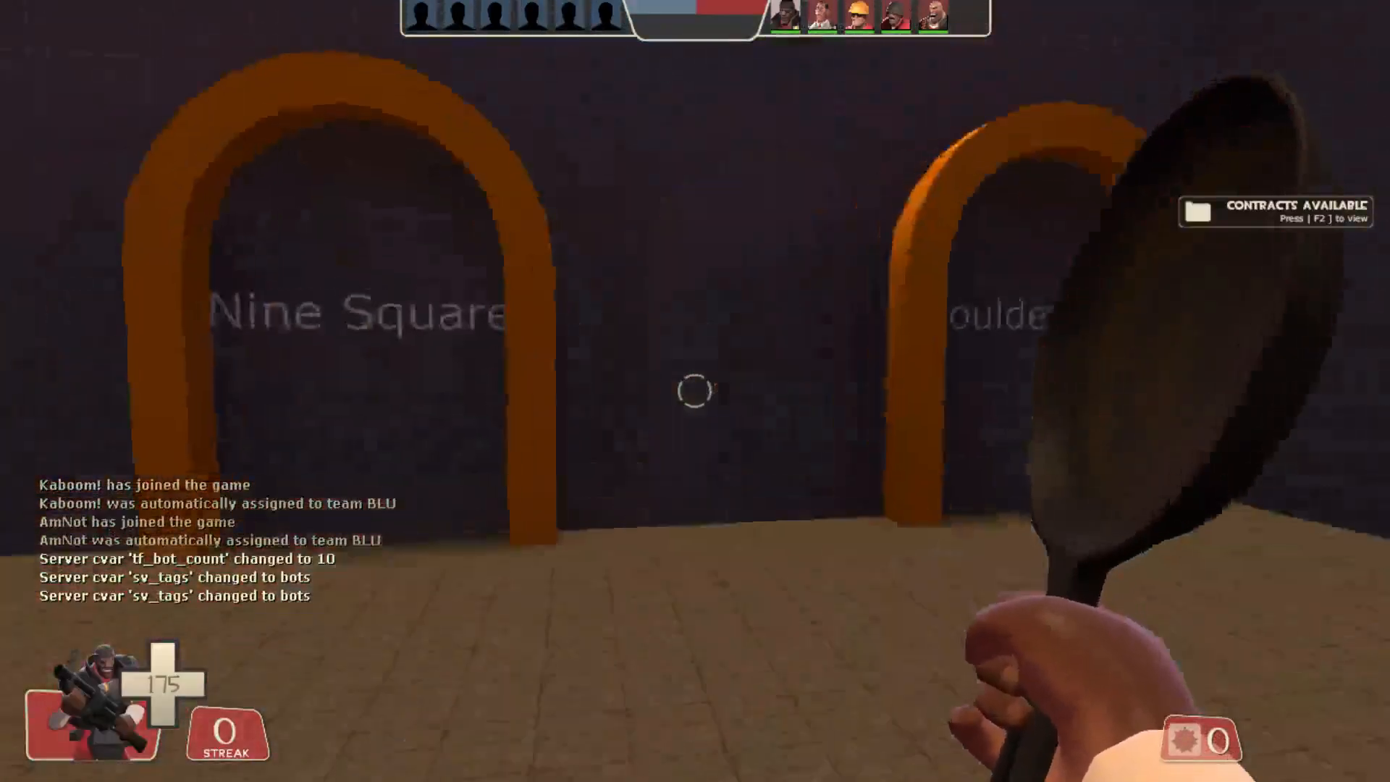
Enter the Nine Square arena through its door and look over the coloured platforms
key("3")
key("grave")
key("grave")
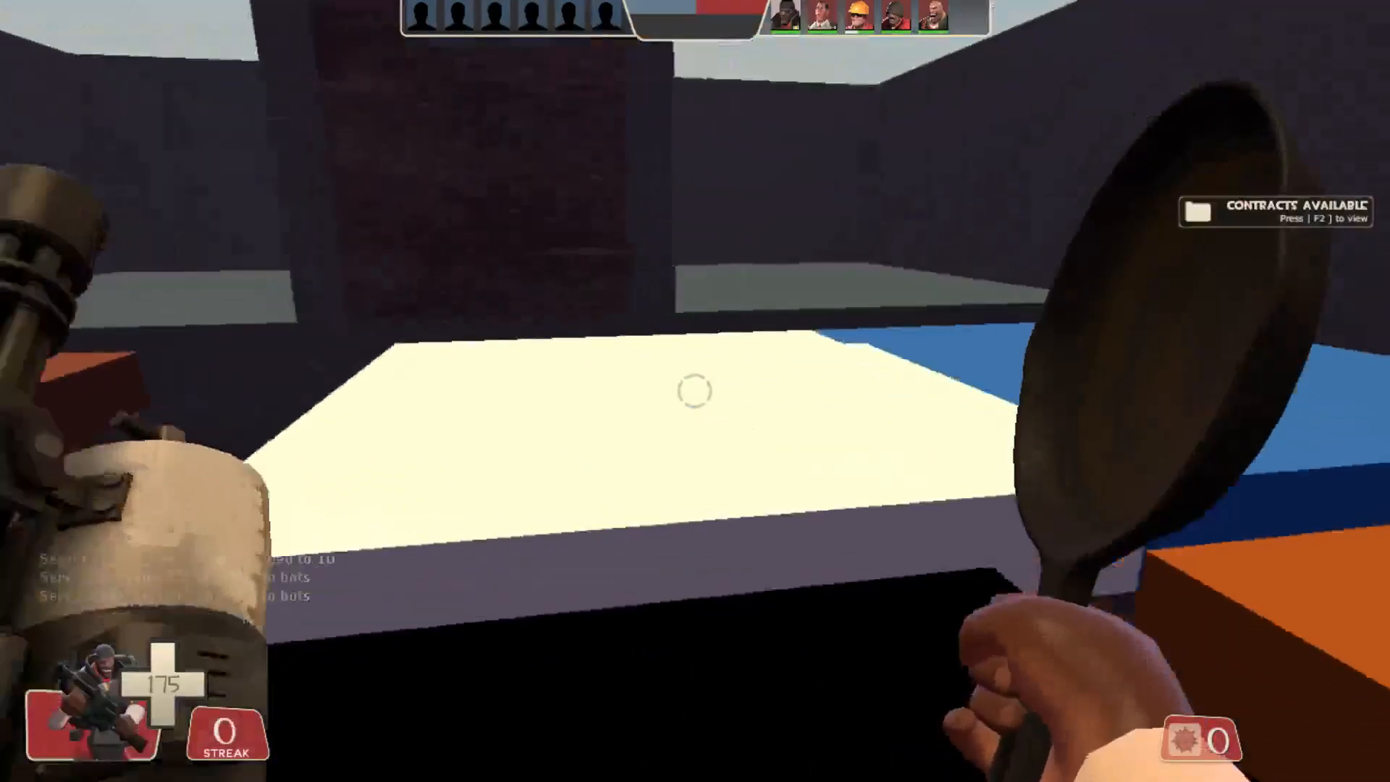
key("w")
key("w")
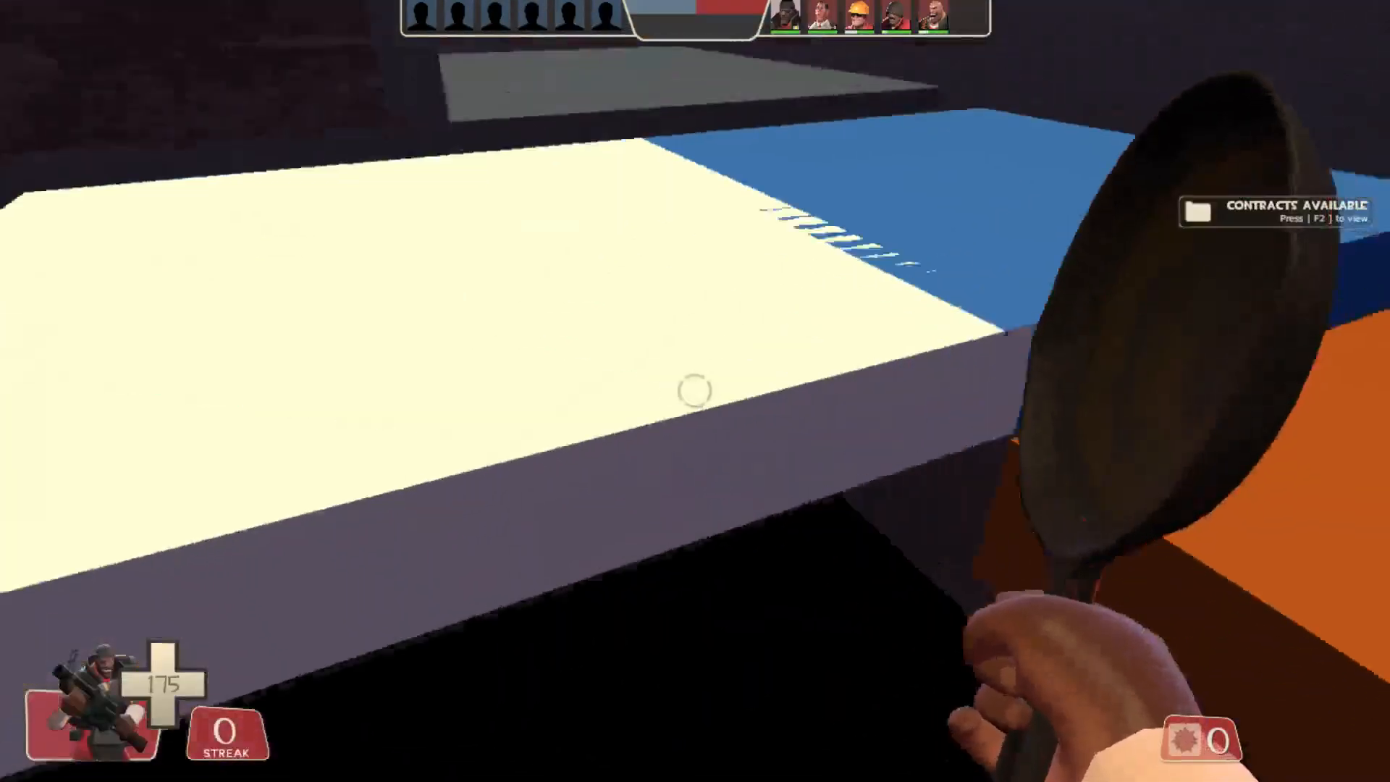
Turn on noclip and Buddha Mode through the console
key("grave")
type("nocl")
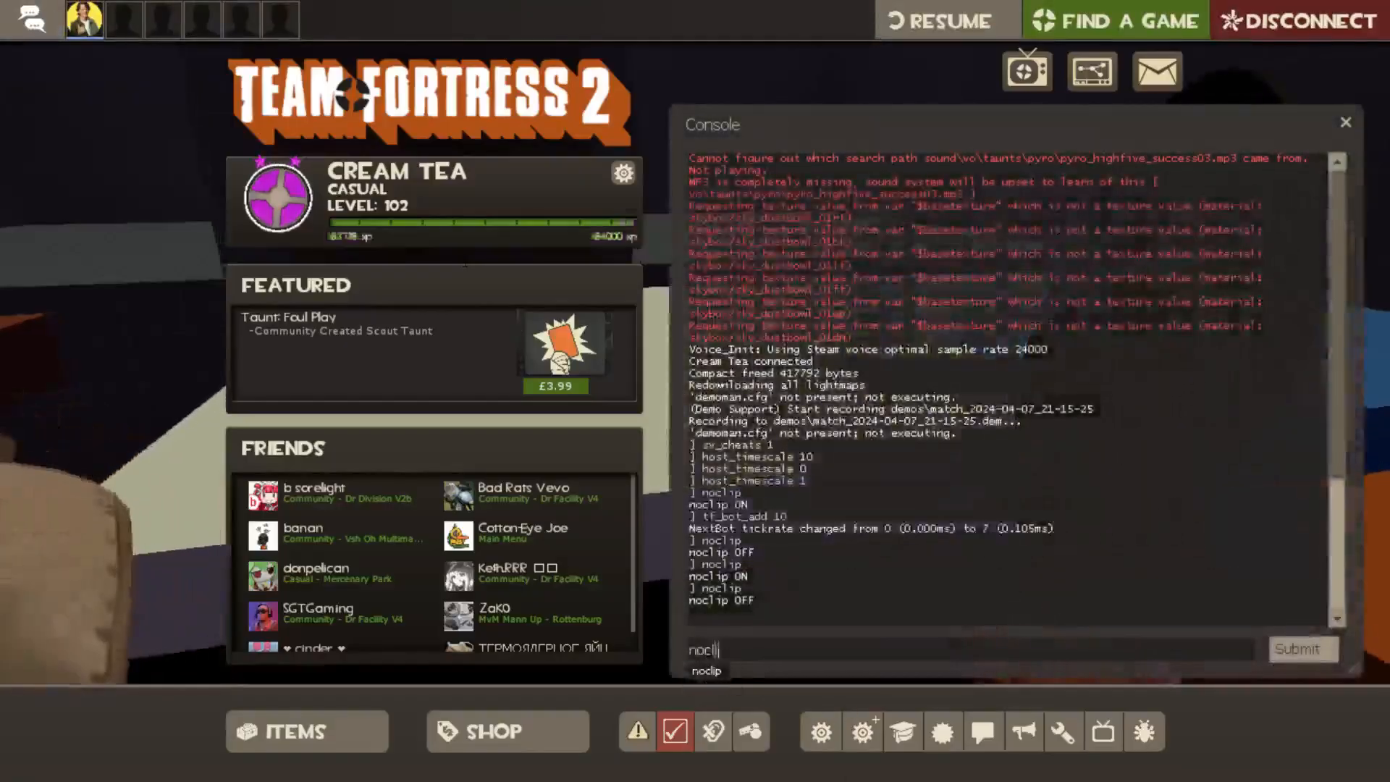
type("dha")
key("Return")
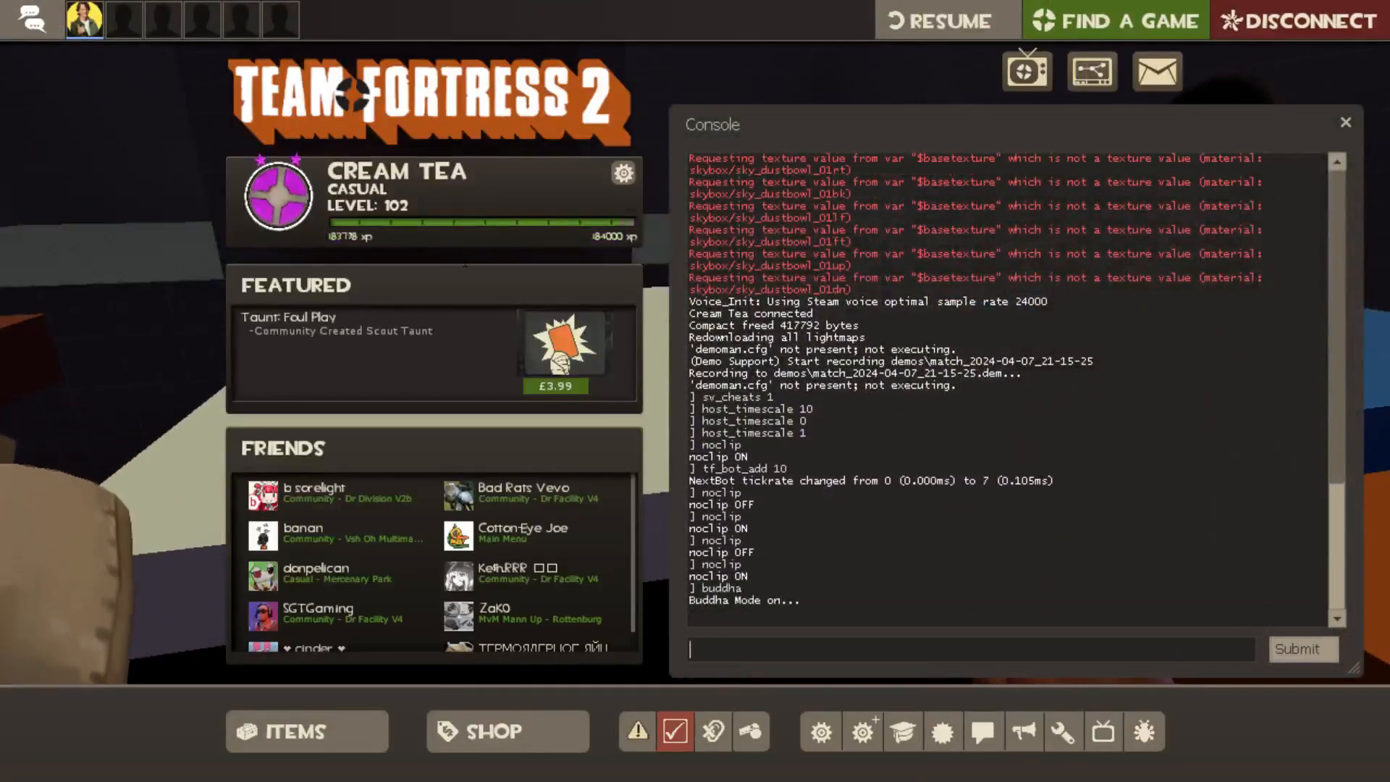
key("grave")
Toggle noclip off and on inside the arena, and speed up the game with host_timescale 4
key("grave")
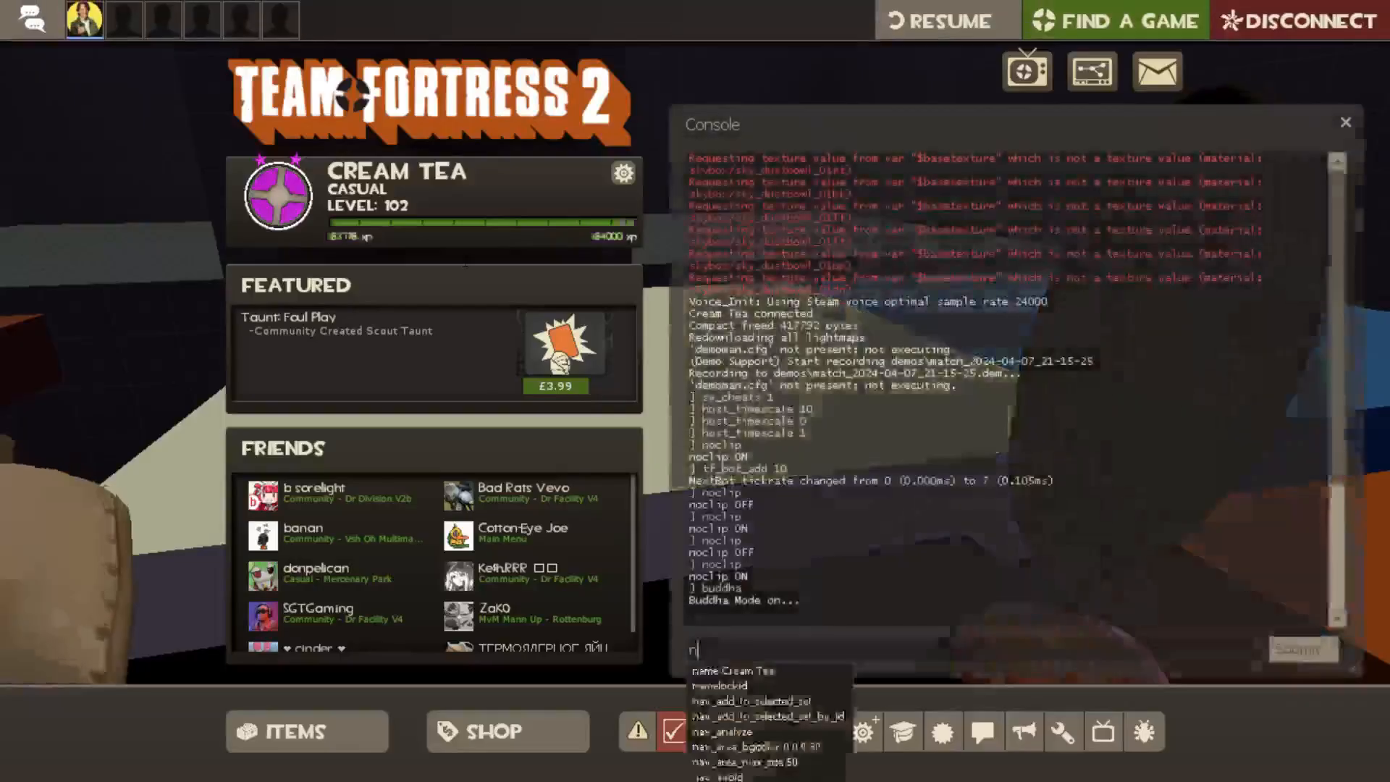
key("grave")
key("grave")
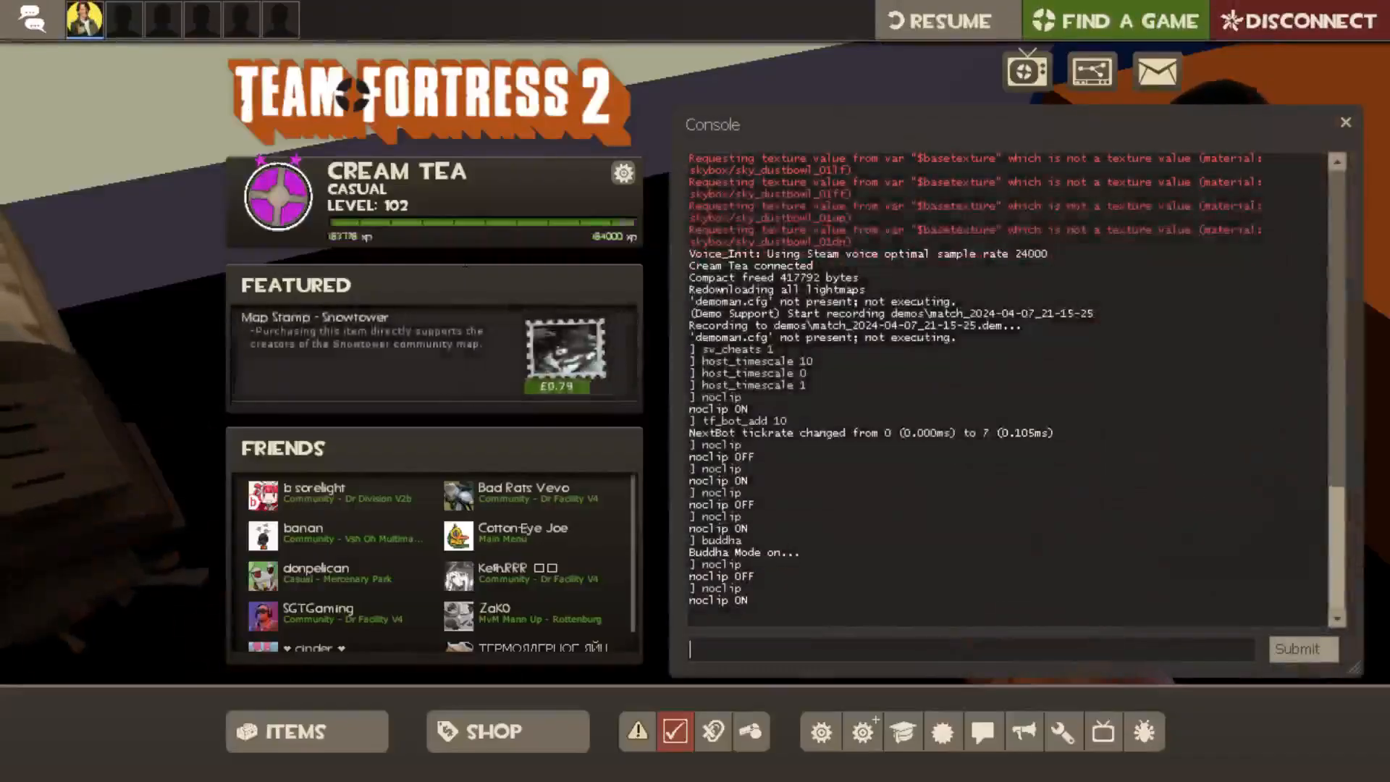
key("grave")
key("grave")
type("s")
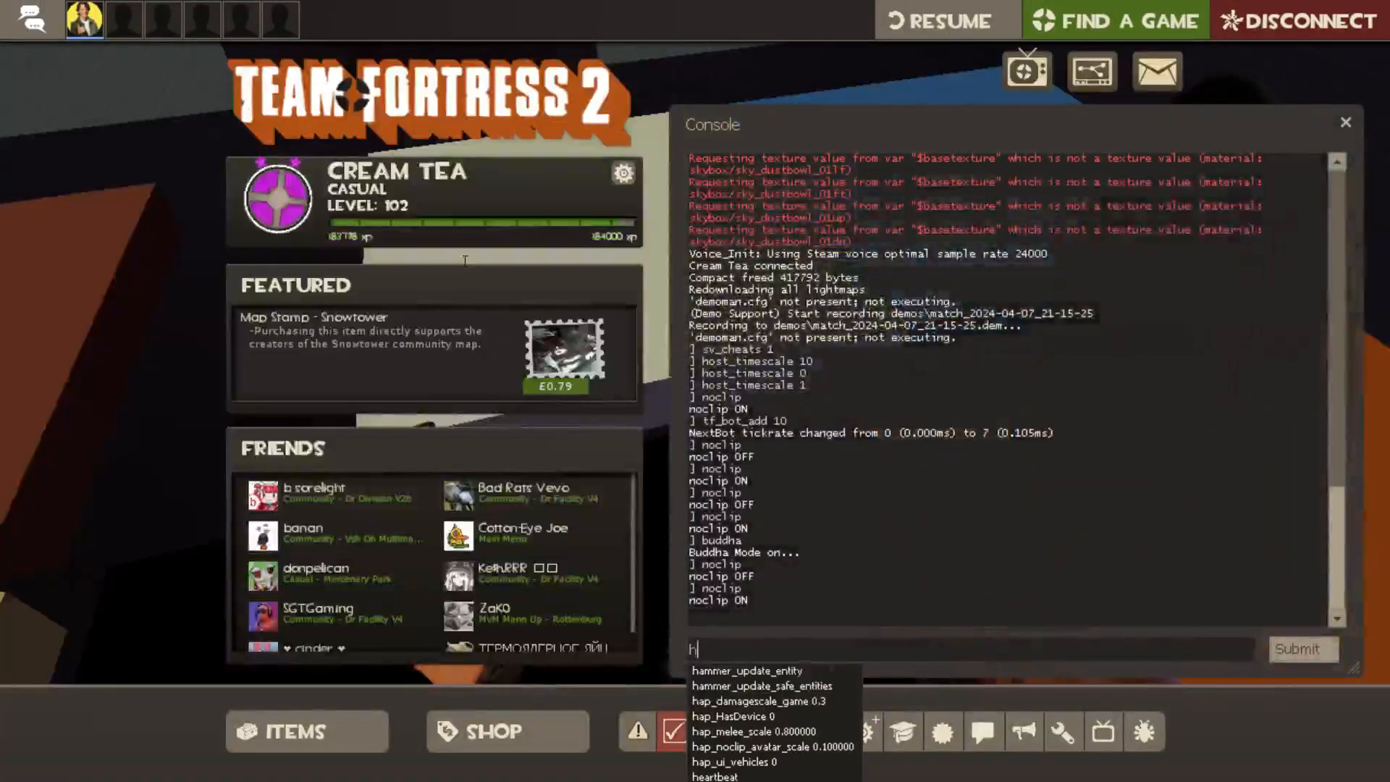
type("ot")
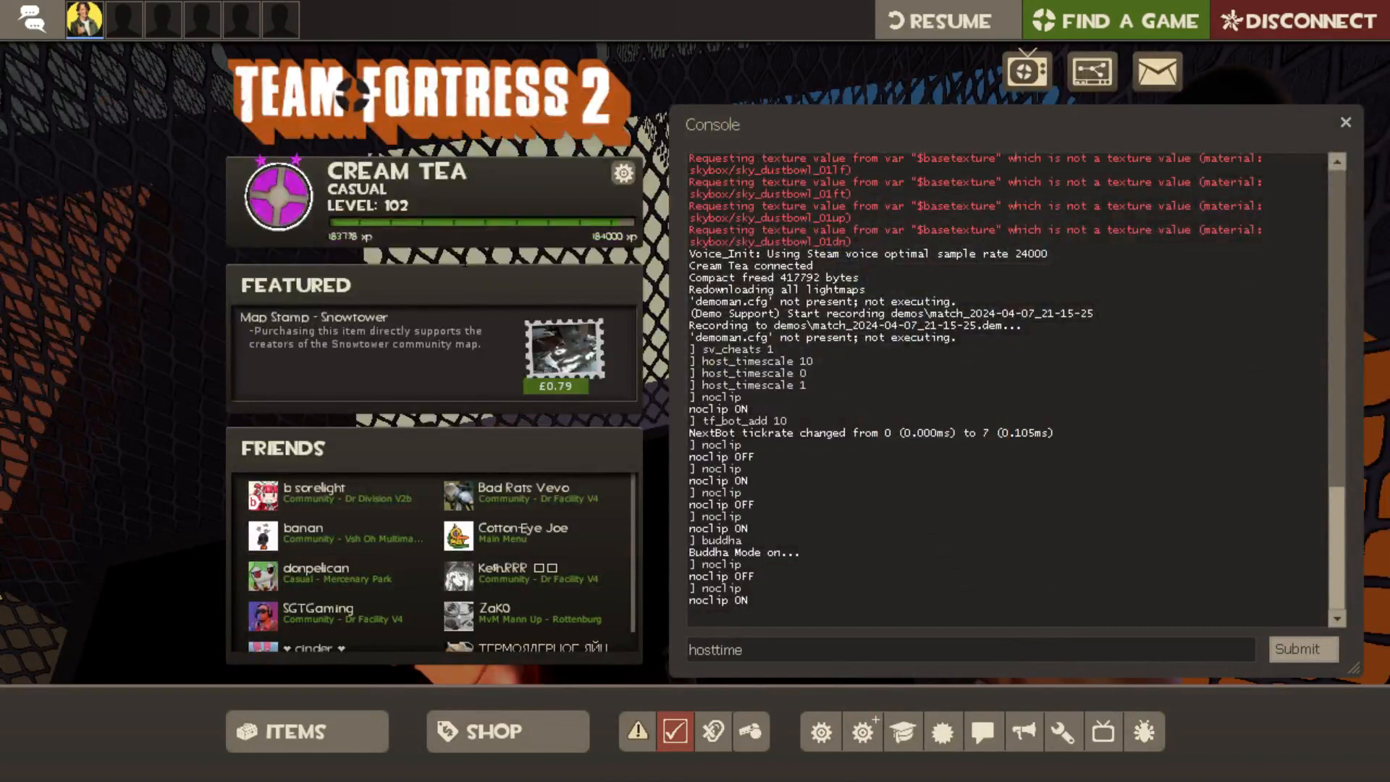
type("_tim")
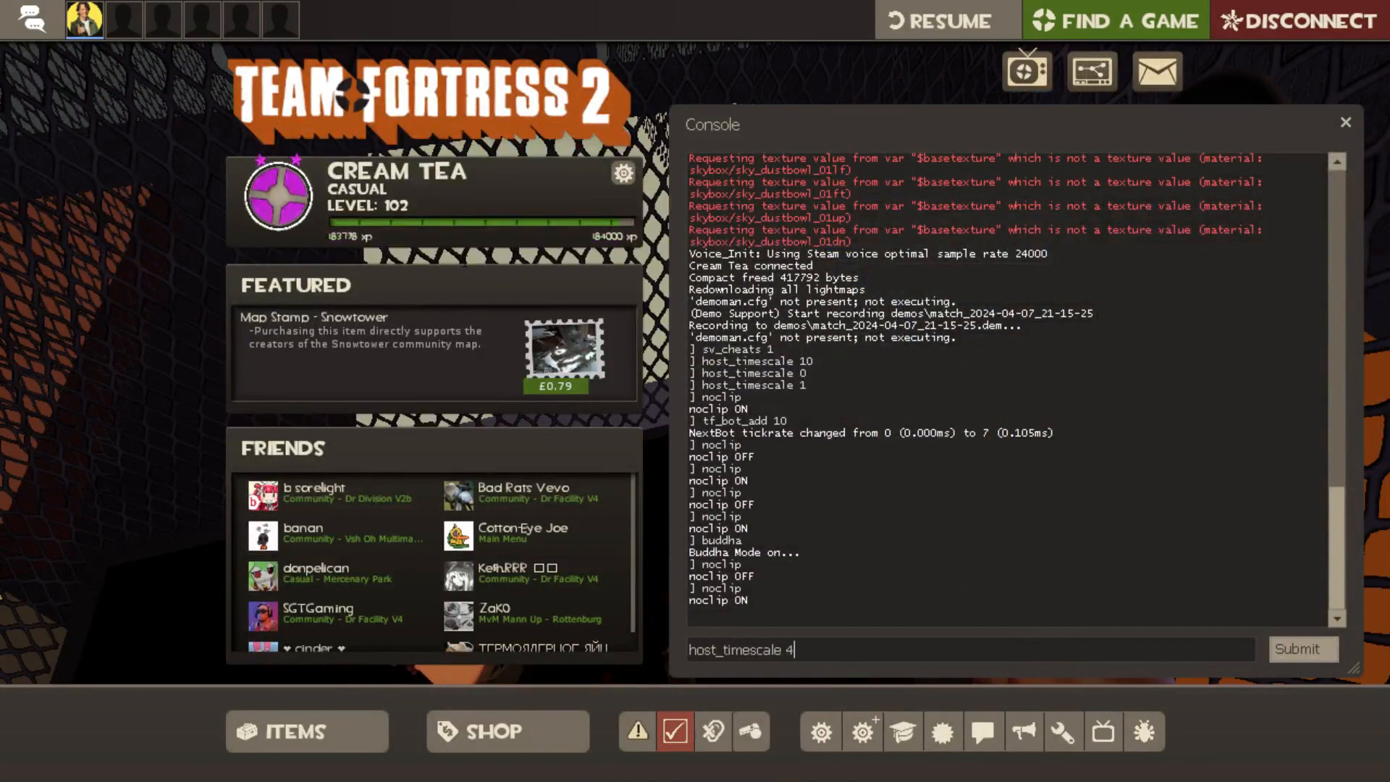
key("Return")
key("grave")
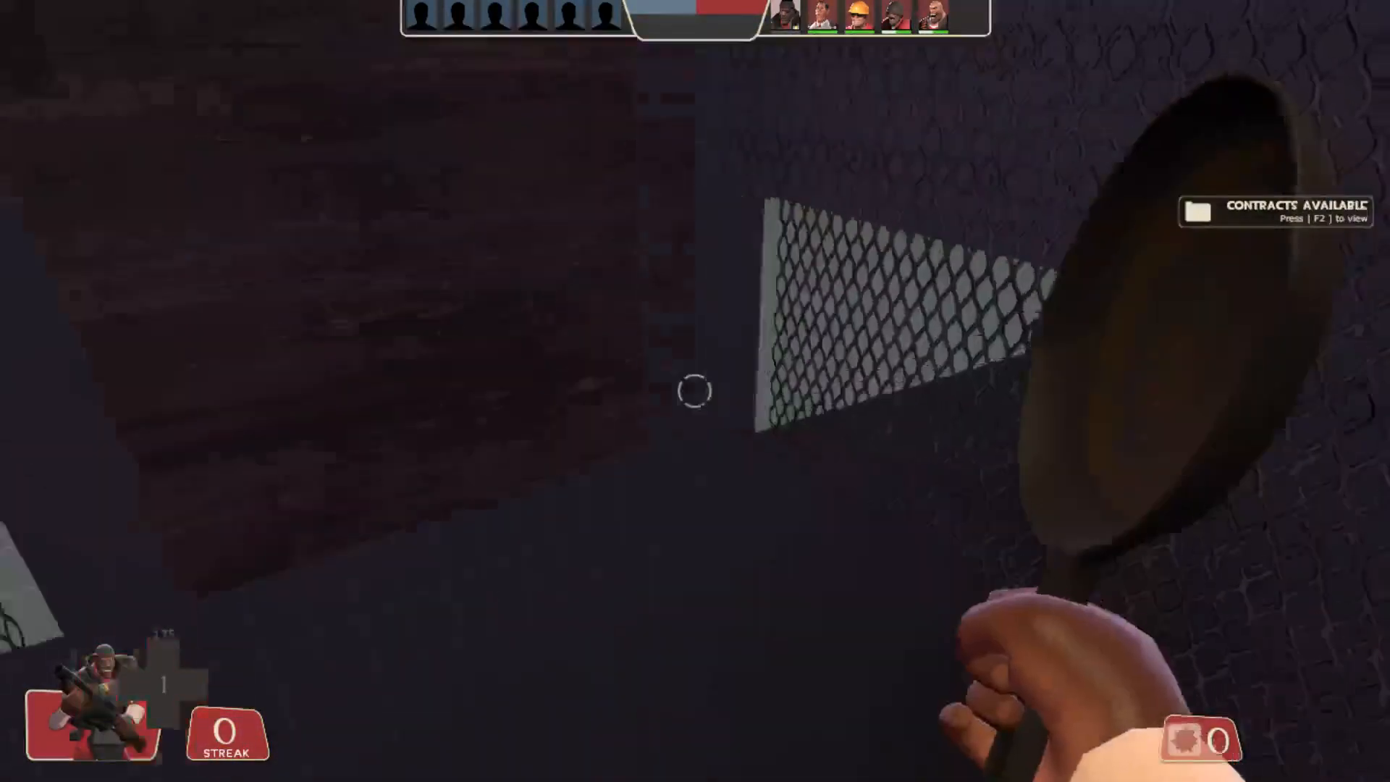
Check the Nine Square arena from inside the cage, and quit the game to return to Hammer
left_click(695, 391)
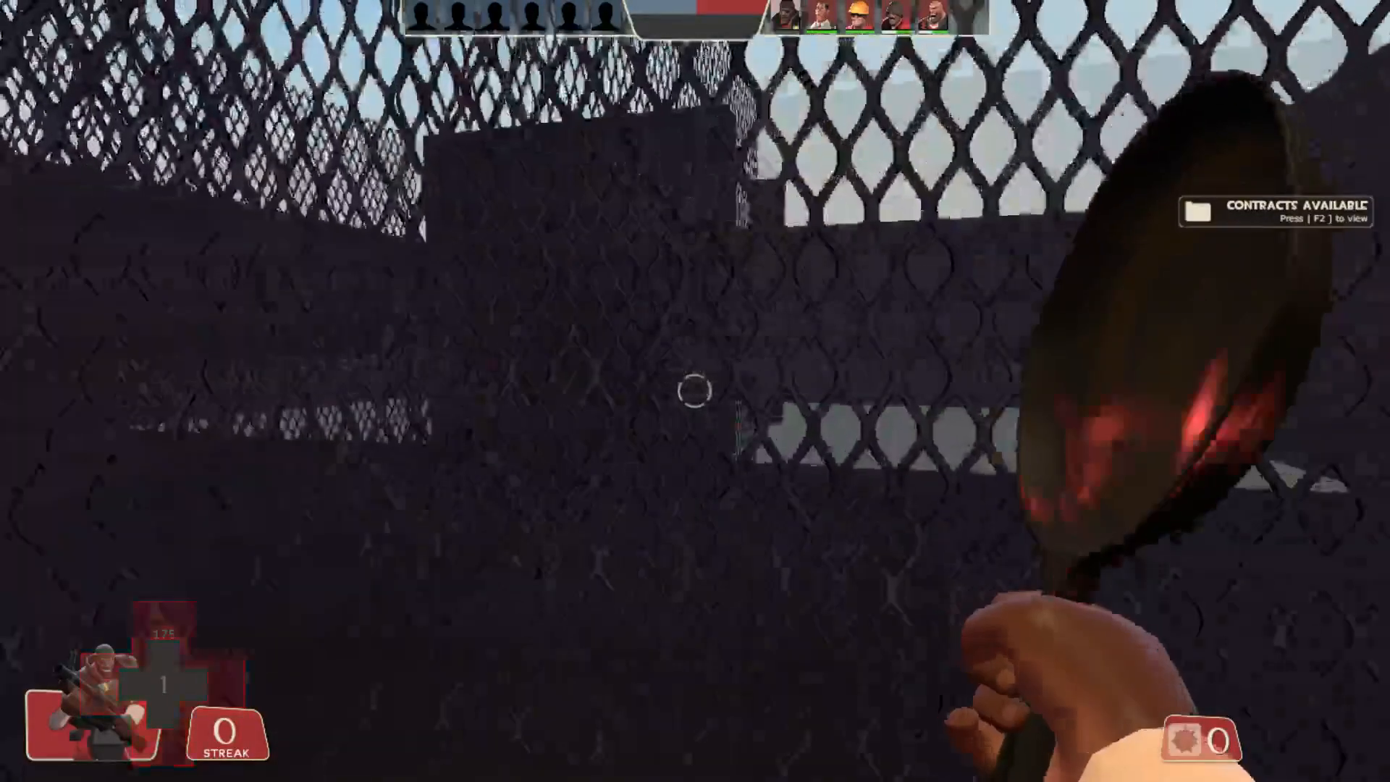
left_click(695, 390)
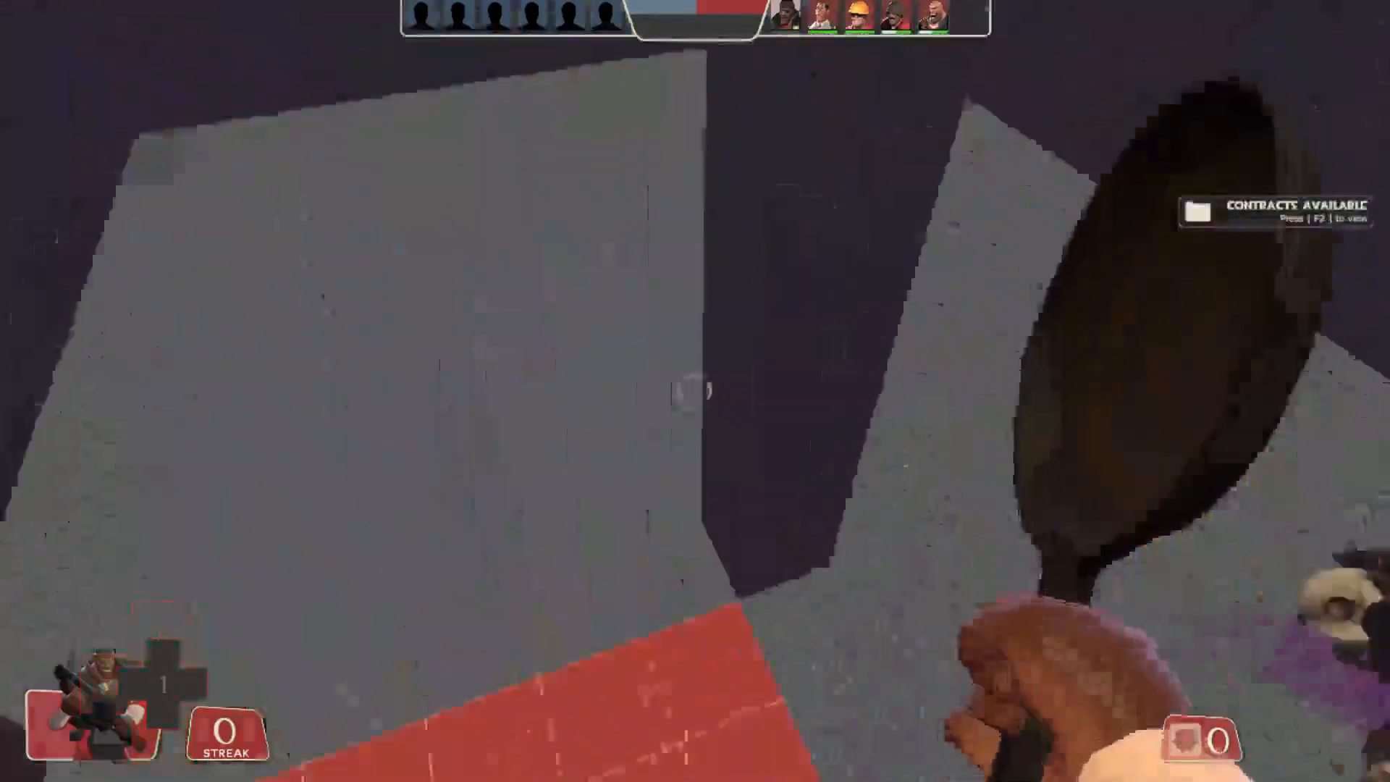
key("grave")
type("quit")
key("Return")
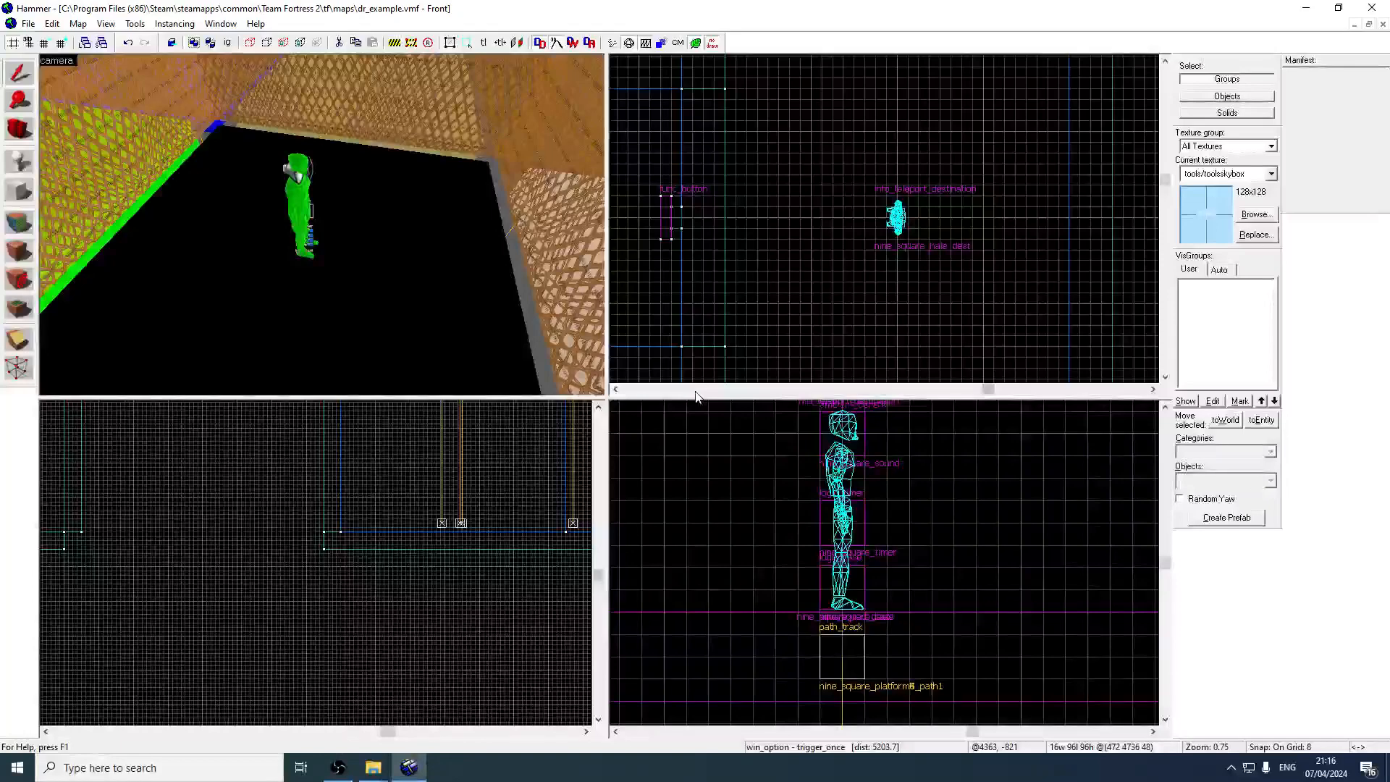
Select the off-centre platform's two path_track entities and move them together in the top view to Y 4608
left_click(372, 253)
key("z")
key("s")
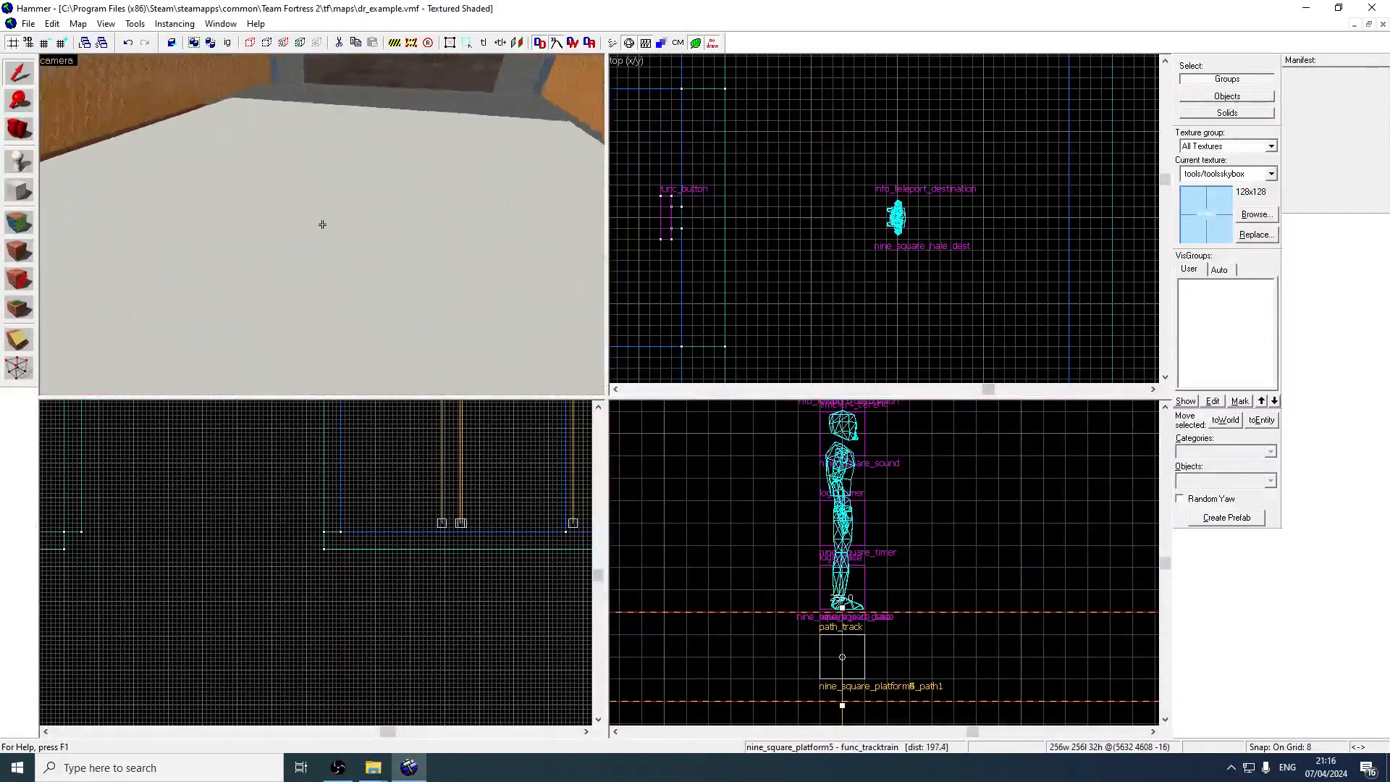
key("w")
key("z")
left_click(445, 215)
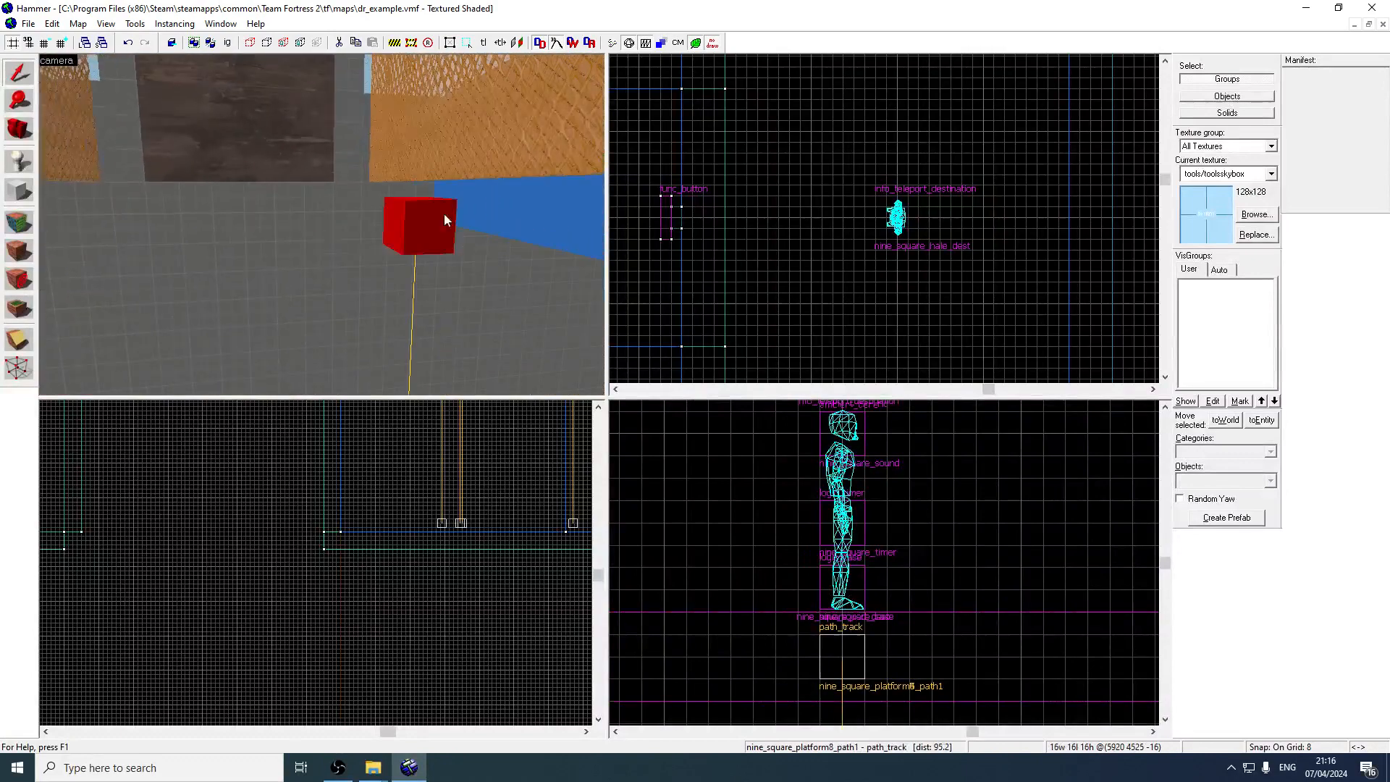
key("z")
scroll(815, 179, "down", 7)
scroll(664, 266, "up", 4)
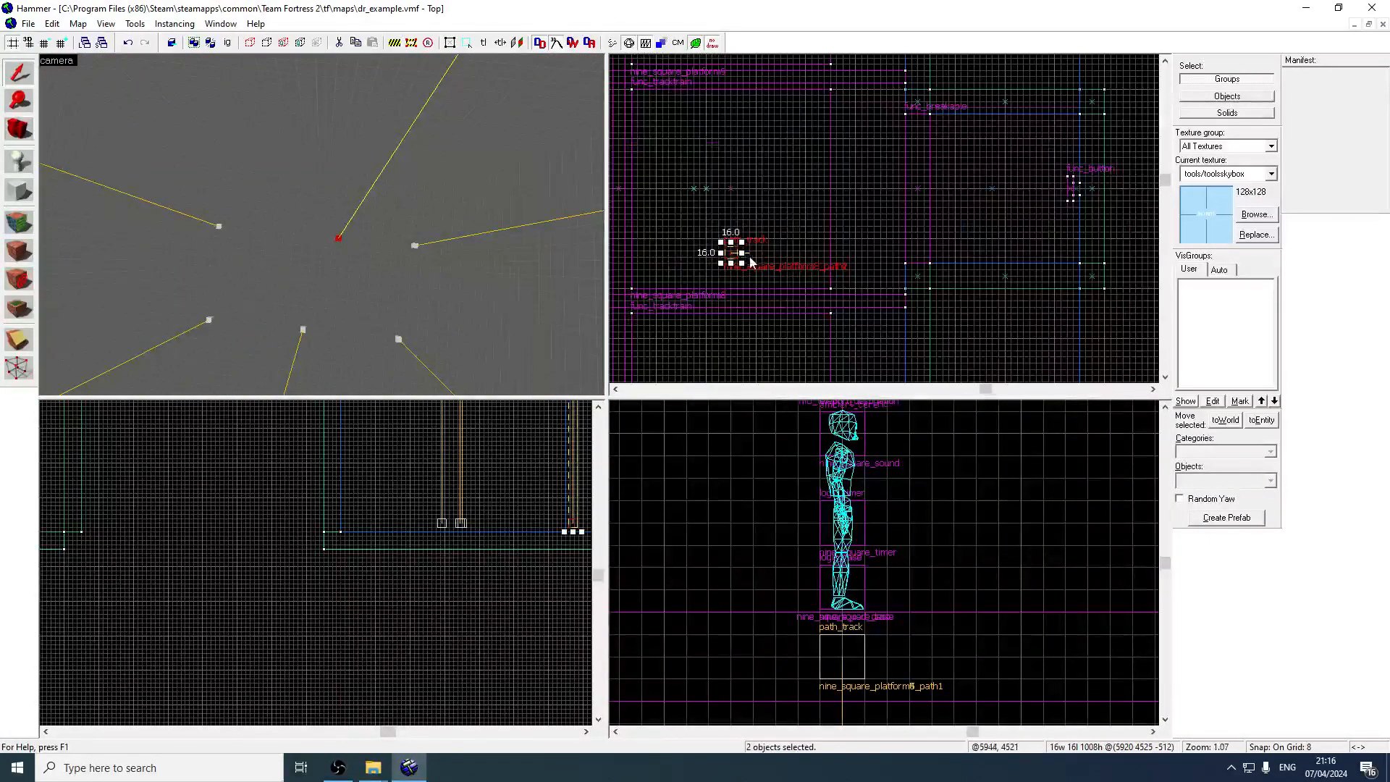
key("z")
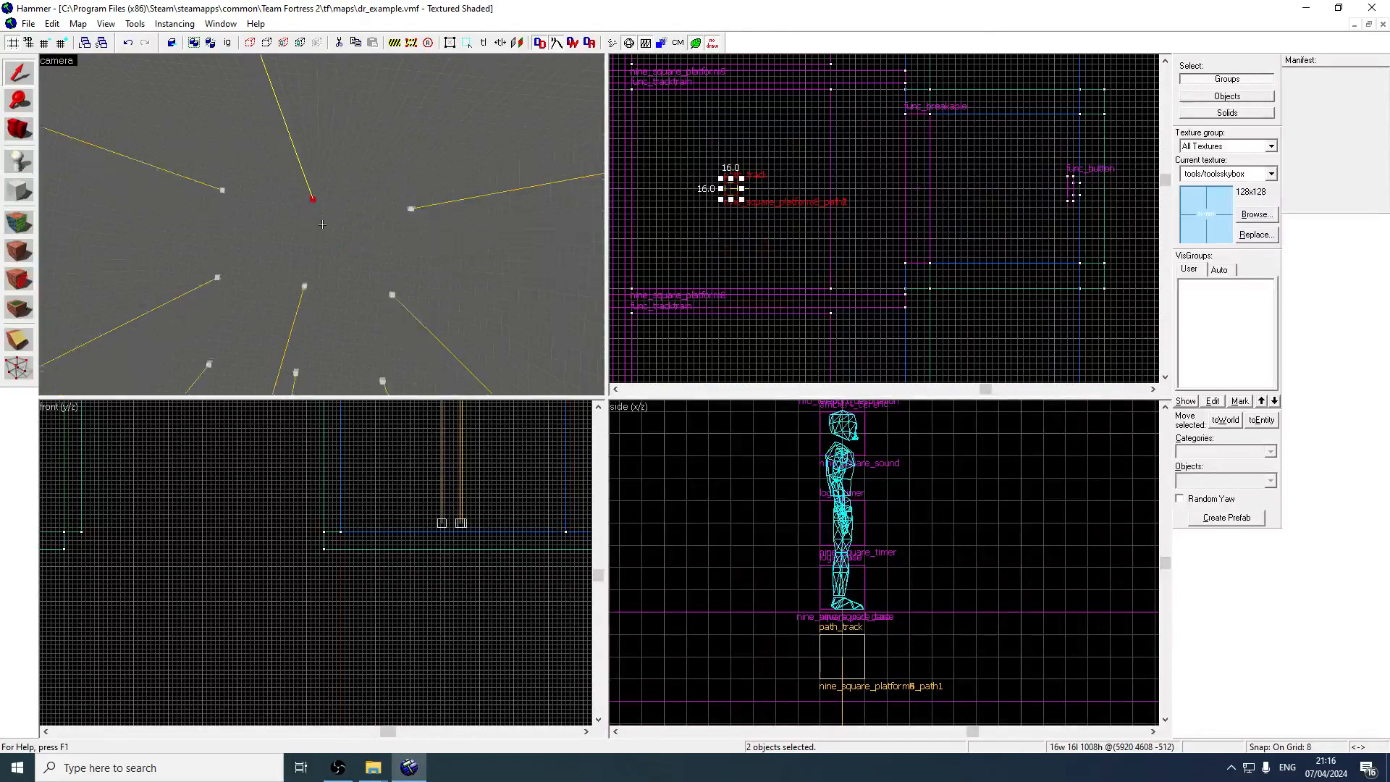
key("w")
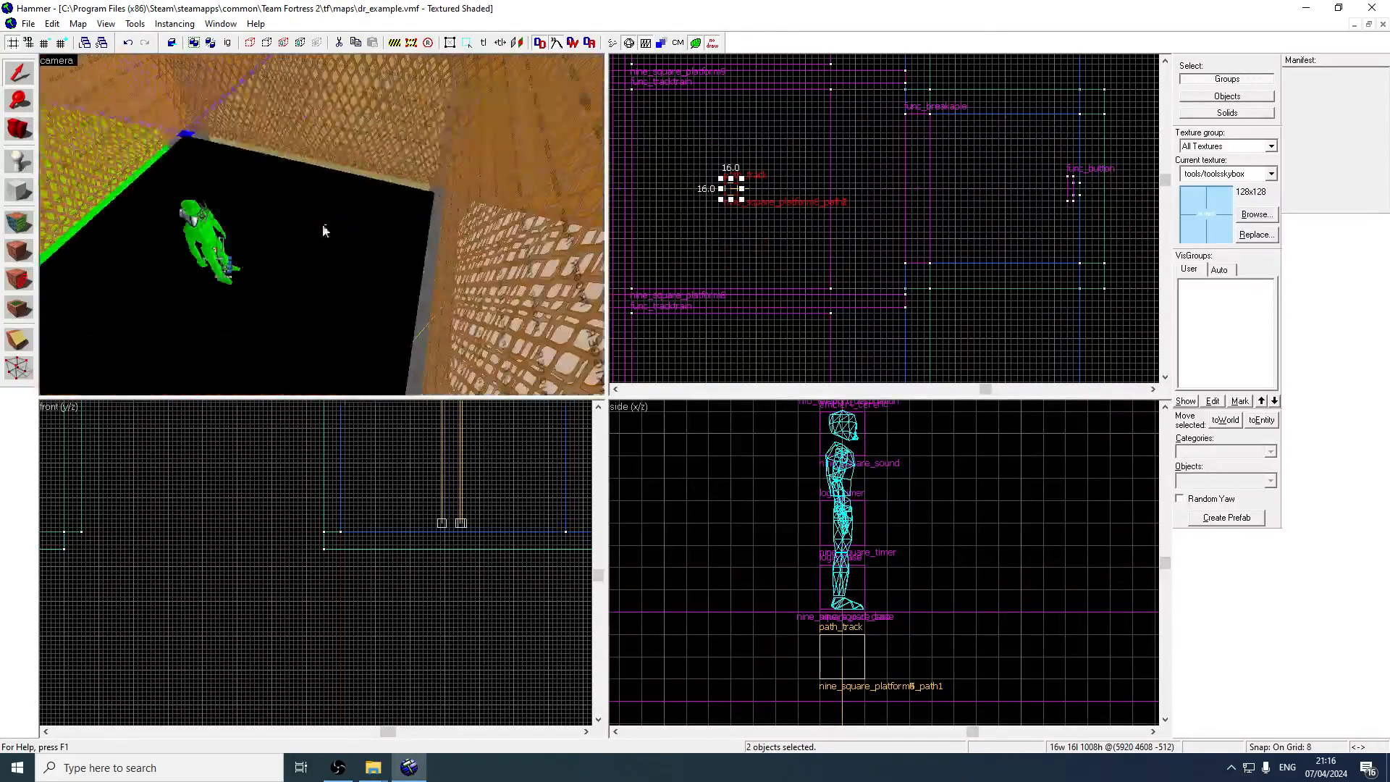
Activate the Block tool and choose tools/toolsnodraw as the current texture
key("z")
key("shift+b")
left_click(1255, 214)
type("no")
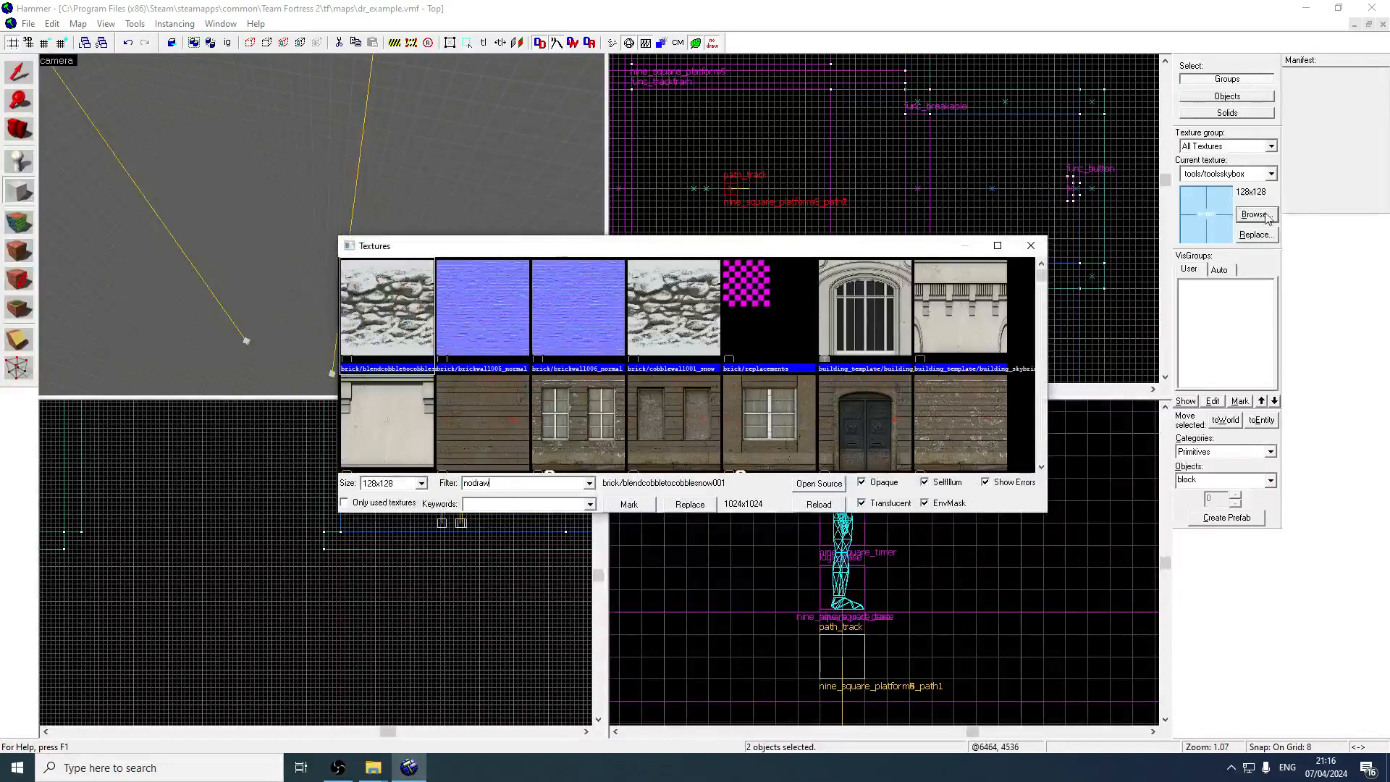
type("draw")
double_click(362, 330)
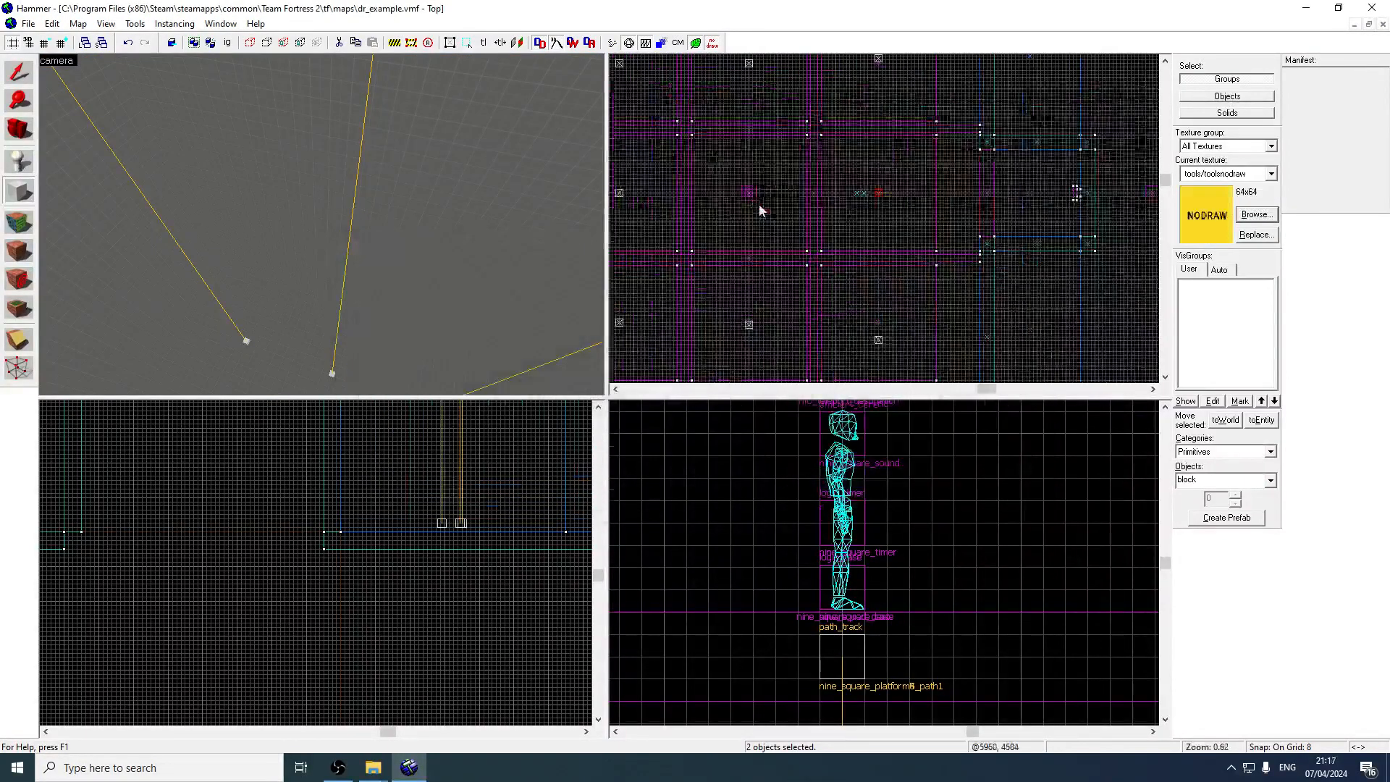
Draw a 1024 by 1024 nodraw block outline across the whole Nine Square arena in the top view on a 32-unit grid
double_click(61, 43)
key("Down")
key("Down")
left_click_drag(696, 85, 1084, 309)
scroll(839, 550, "down", 3)
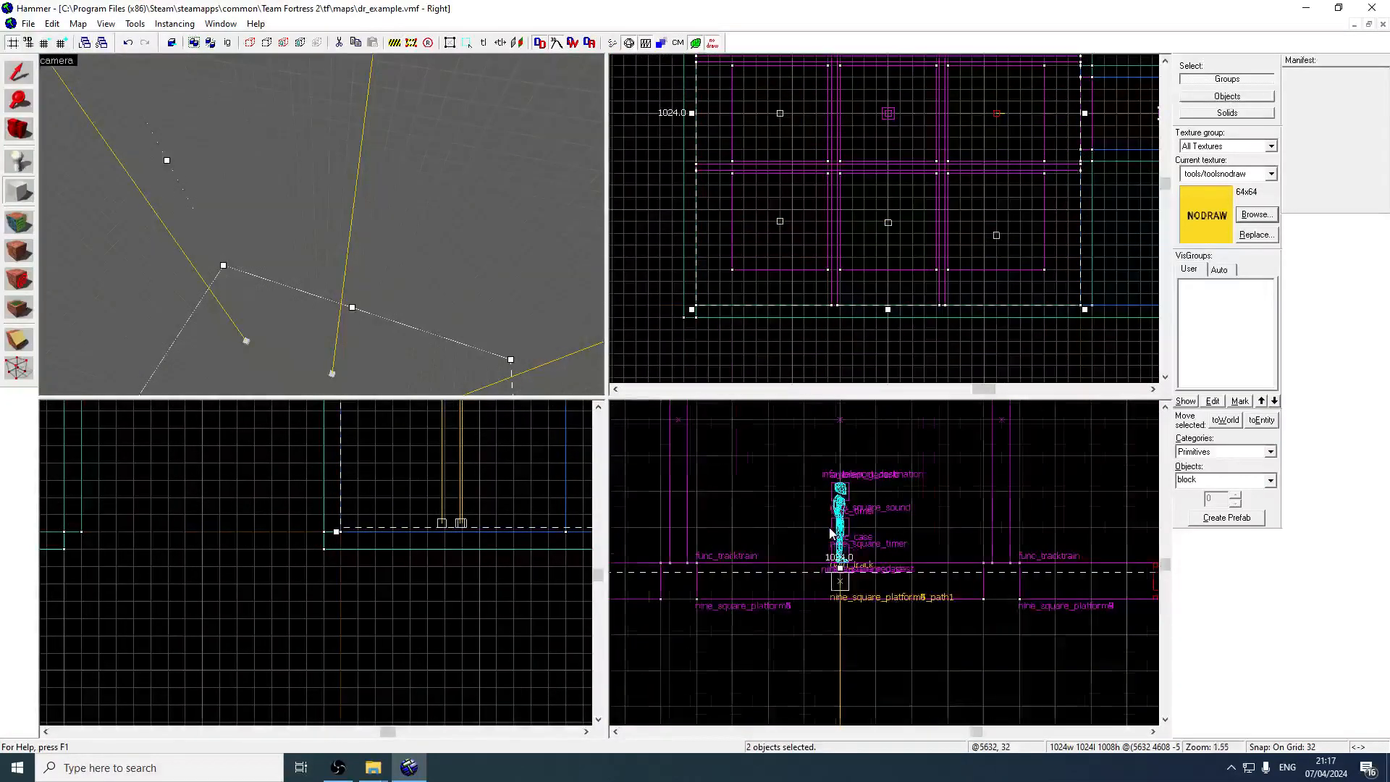
Lower the block outline's upper edge well below the platforms, extend its bottom to the pit floor, and create the brush
scroll(838, 548, "up", 2)
key("Down")
mouse_move(837, 544)
left_mouse_down()
mouse_move(839, 556)
mouse_move(850, 527)
left_mouse_up()
key("Down")
scroll(844, 511, "down", 4)
mouse_move(844, 474)
left_mouse_down()
mouse_move(844, 512)
mouse_move(849, 480)
left_mouse_up()
scroll(850, 480, "up", 2)
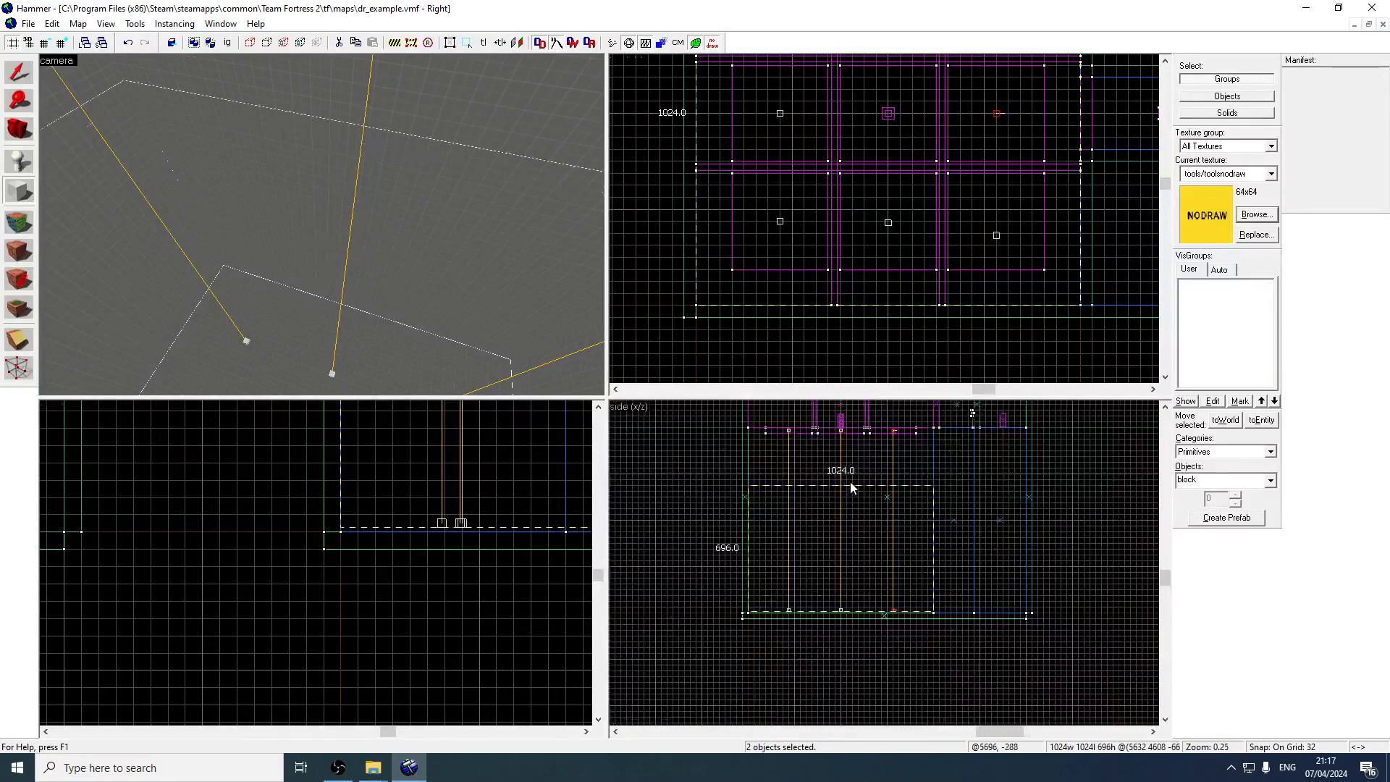
left_click_drag(840, 617, 841, 621)
key("Return")
Apply the dev/dev_water2 texture to the upper face of the nodraw brush beneath the platforms
key("z")
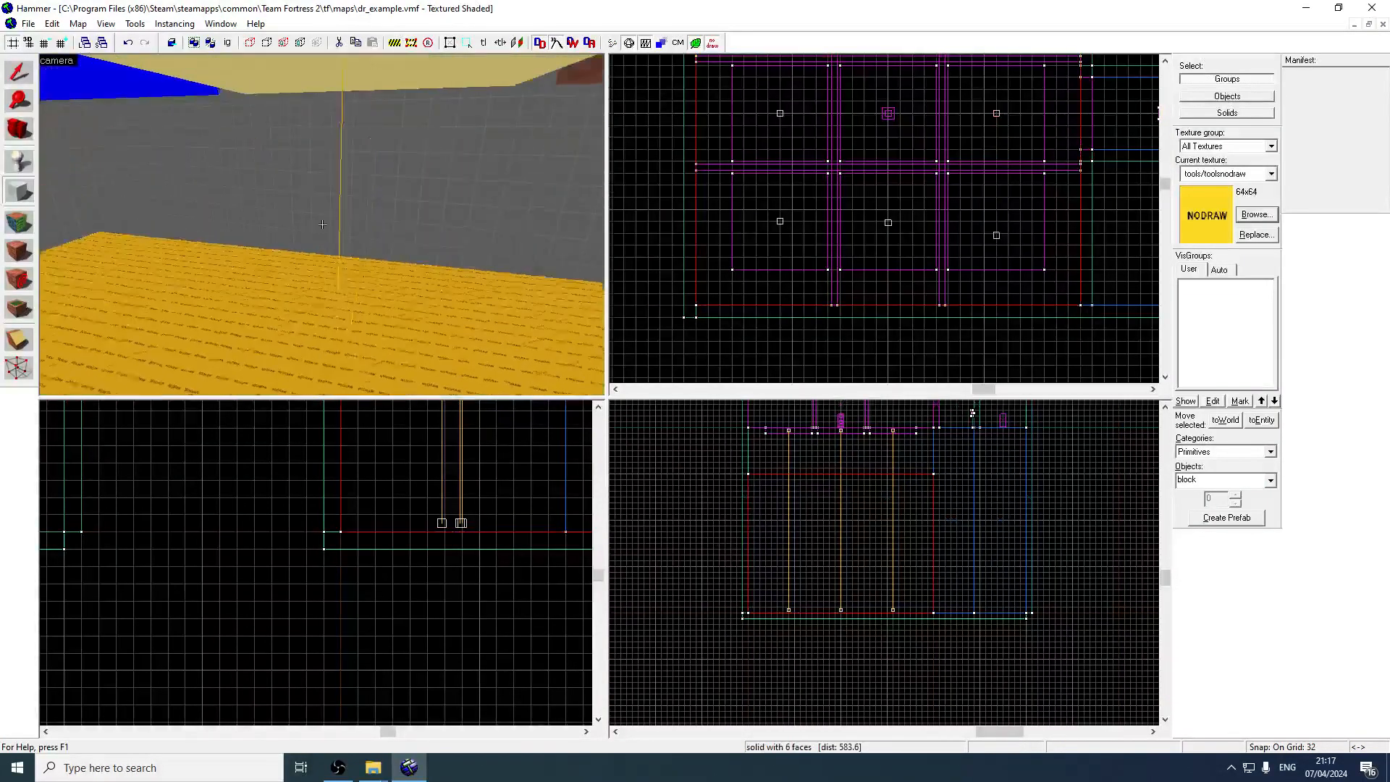
key("w")
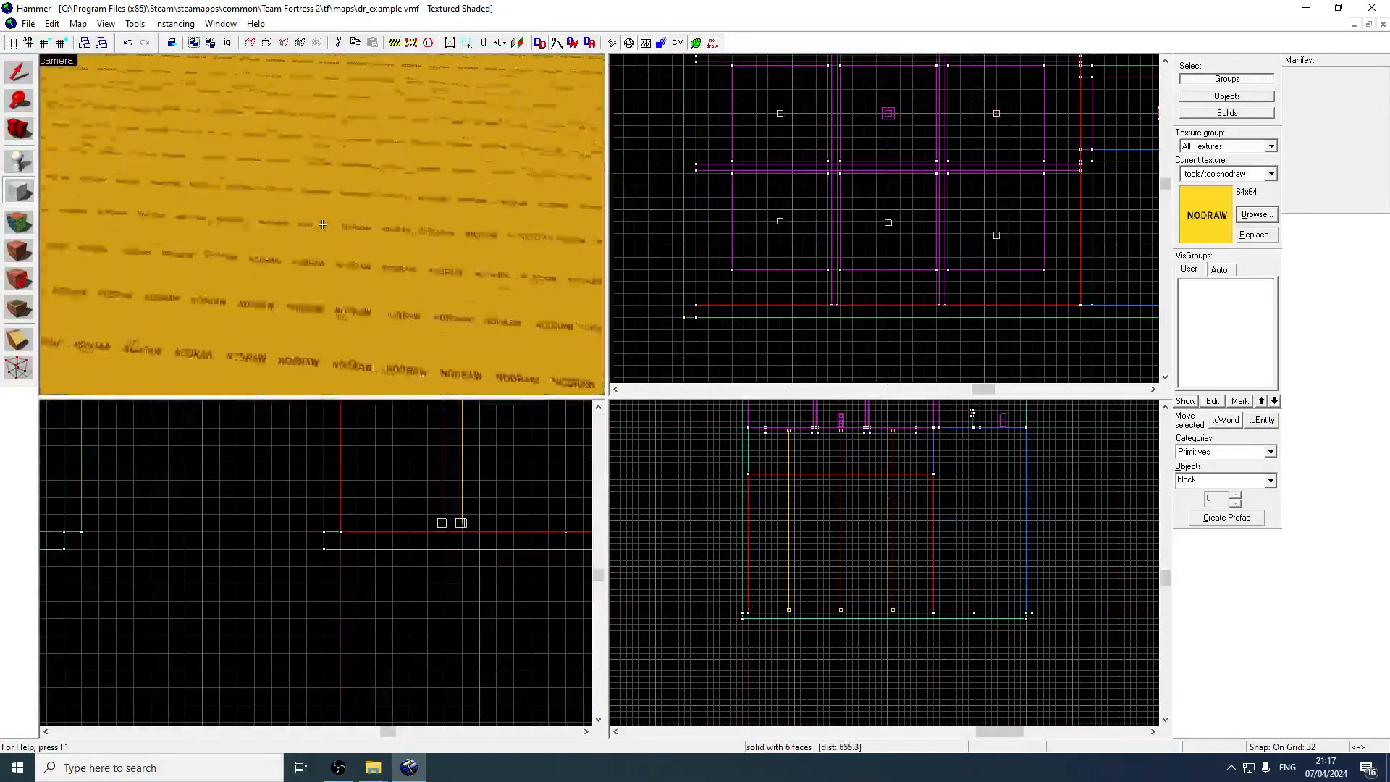
key("z")
left_click(20, 228)
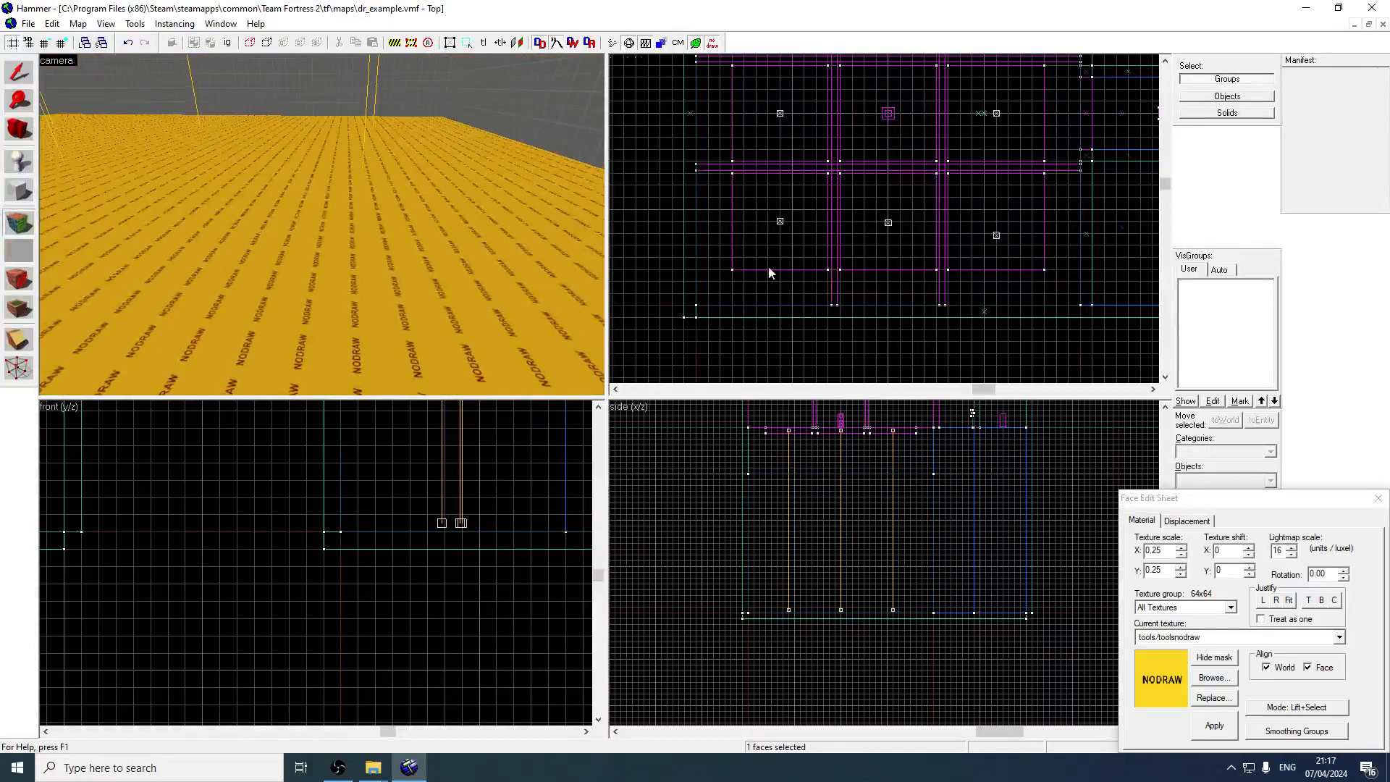
left_click_drag(1259, 498, 973, 198)
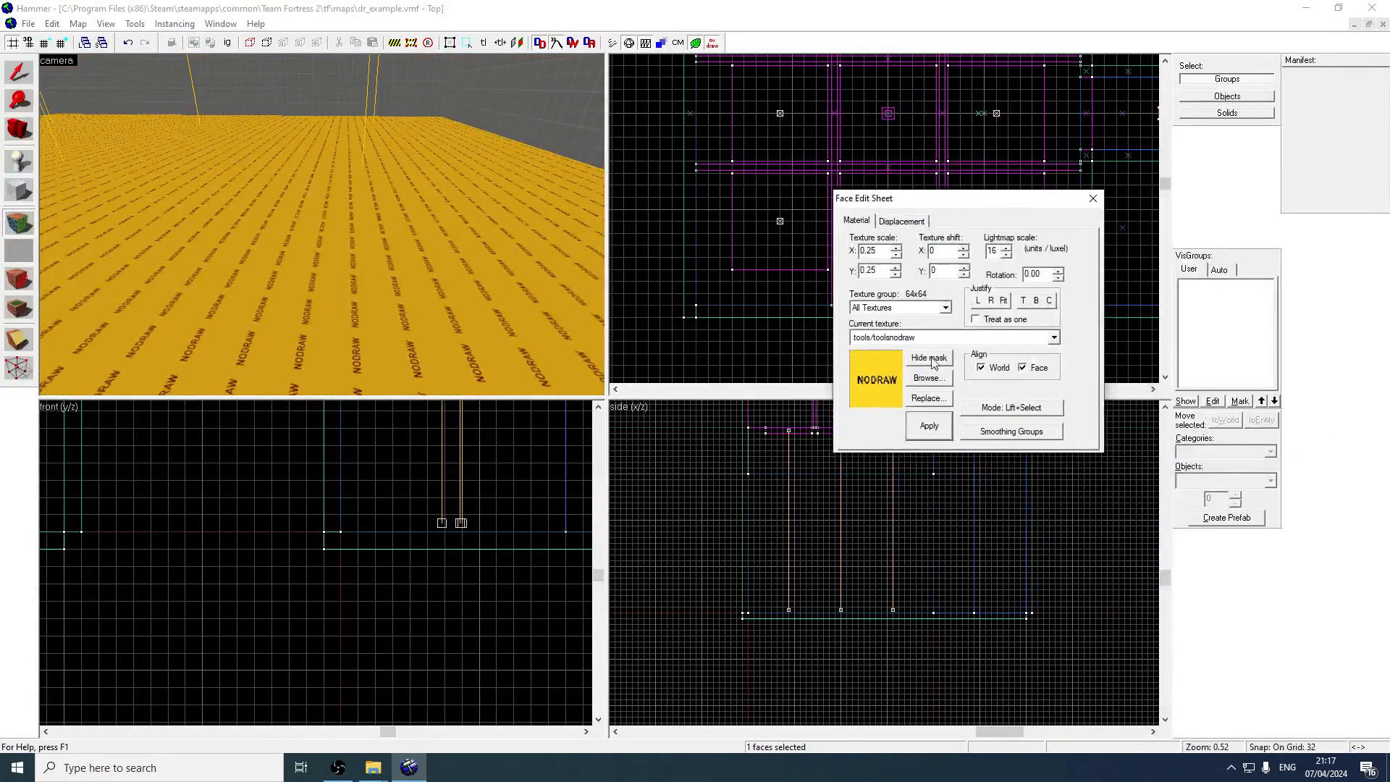
left_click(934, 378)
type("dev")
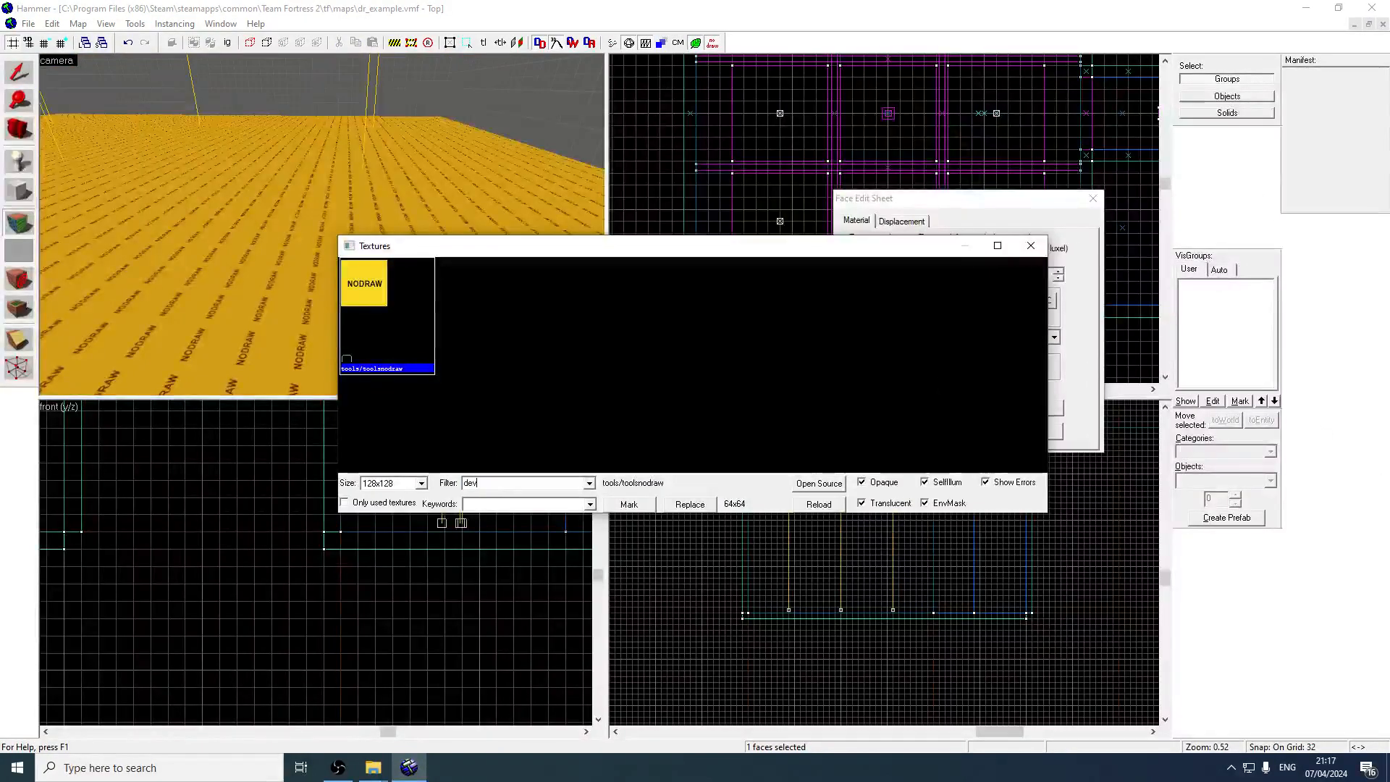
left_click_drag(1044, 290, 1041, 403)
left_click(372, 330)
double_click(372, 330)
right_click(274, 187)
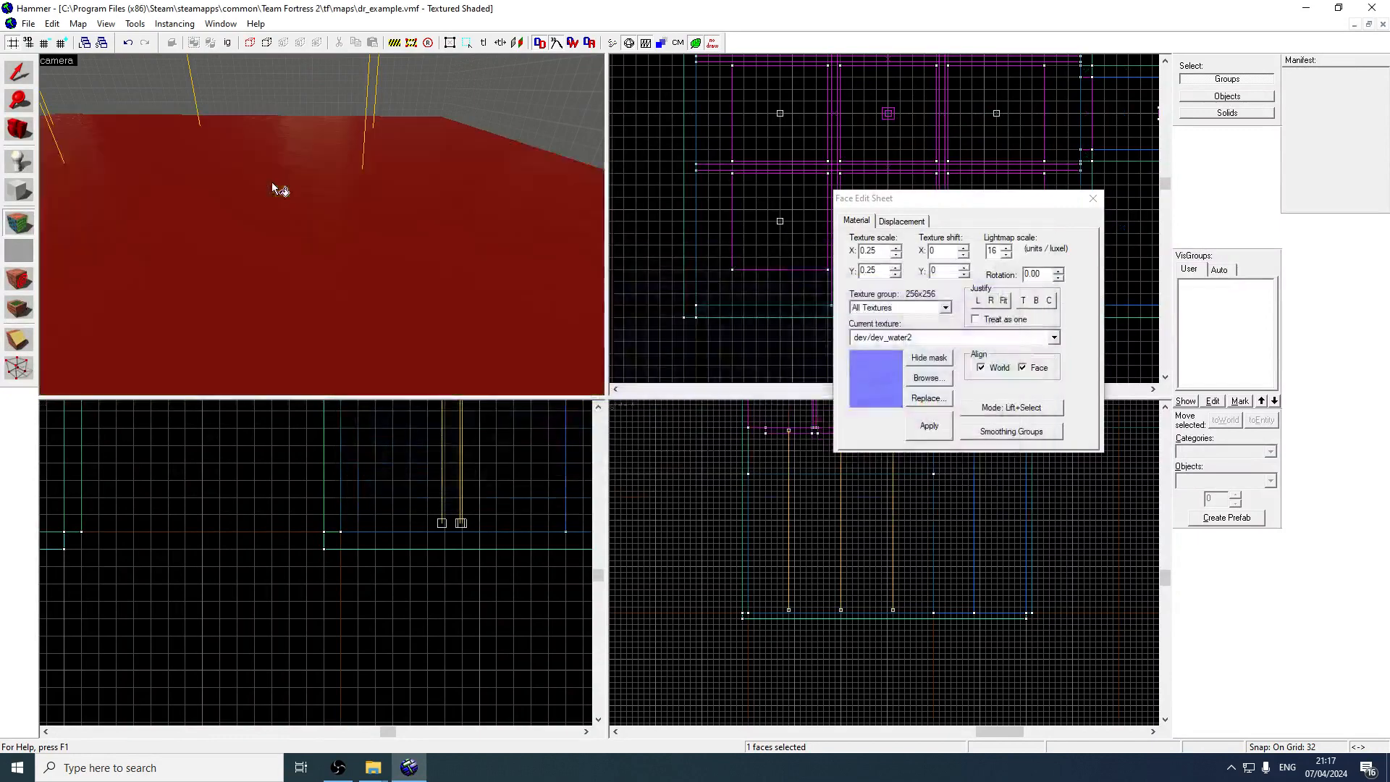
Create a 1024 by 1024 by 760 unit tools/toolstrigger brush in the same area as the water beneath the platforms
left_click(19, 71)
key("z")
key("w")
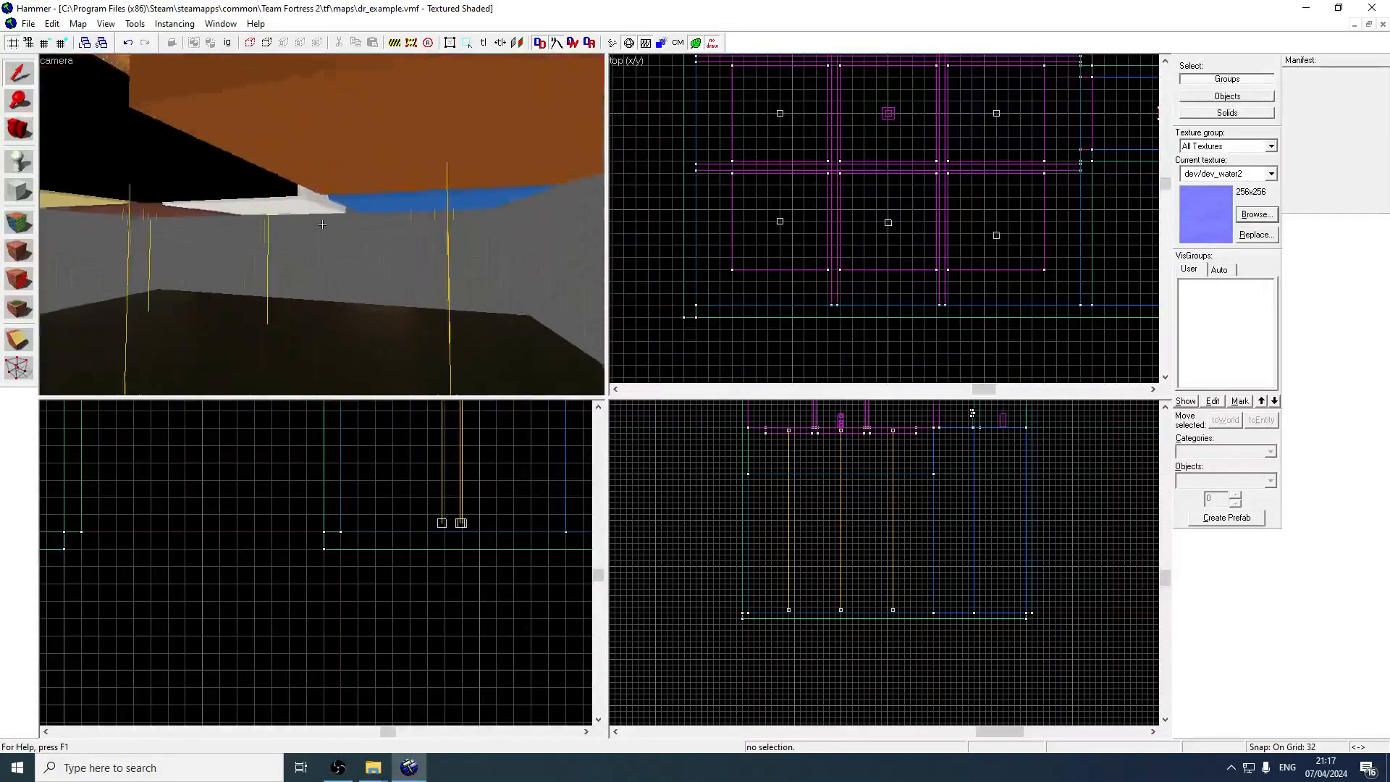
left_click(32, 192)
left_click(1255, 215)
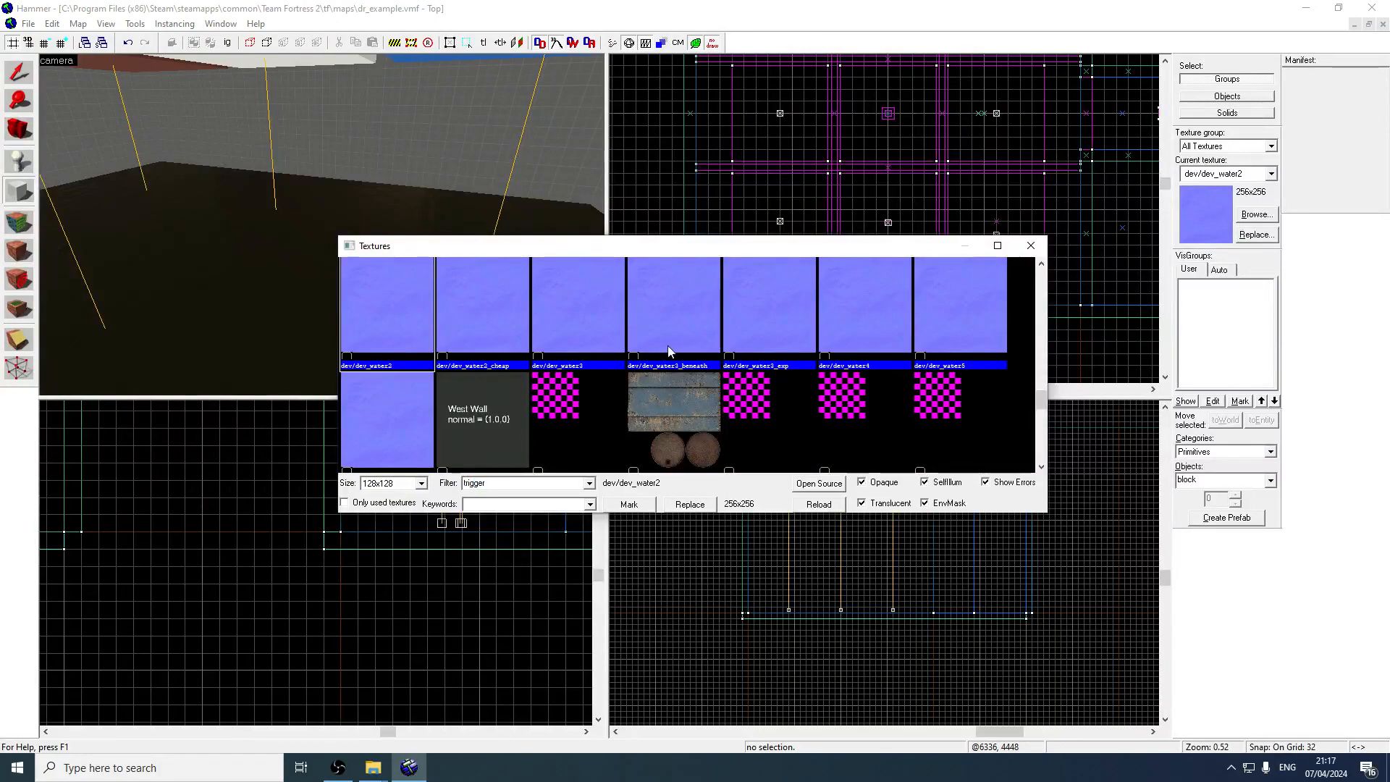
double_click(459, 288)
scroll(784, 220, "down", 2)
mouse_move(732, 199)
left_mouse_down()
mouse_move(778, 227)
mouse_move(1066, 293)
mouse_move(1053, 356)
left_mouse_up()
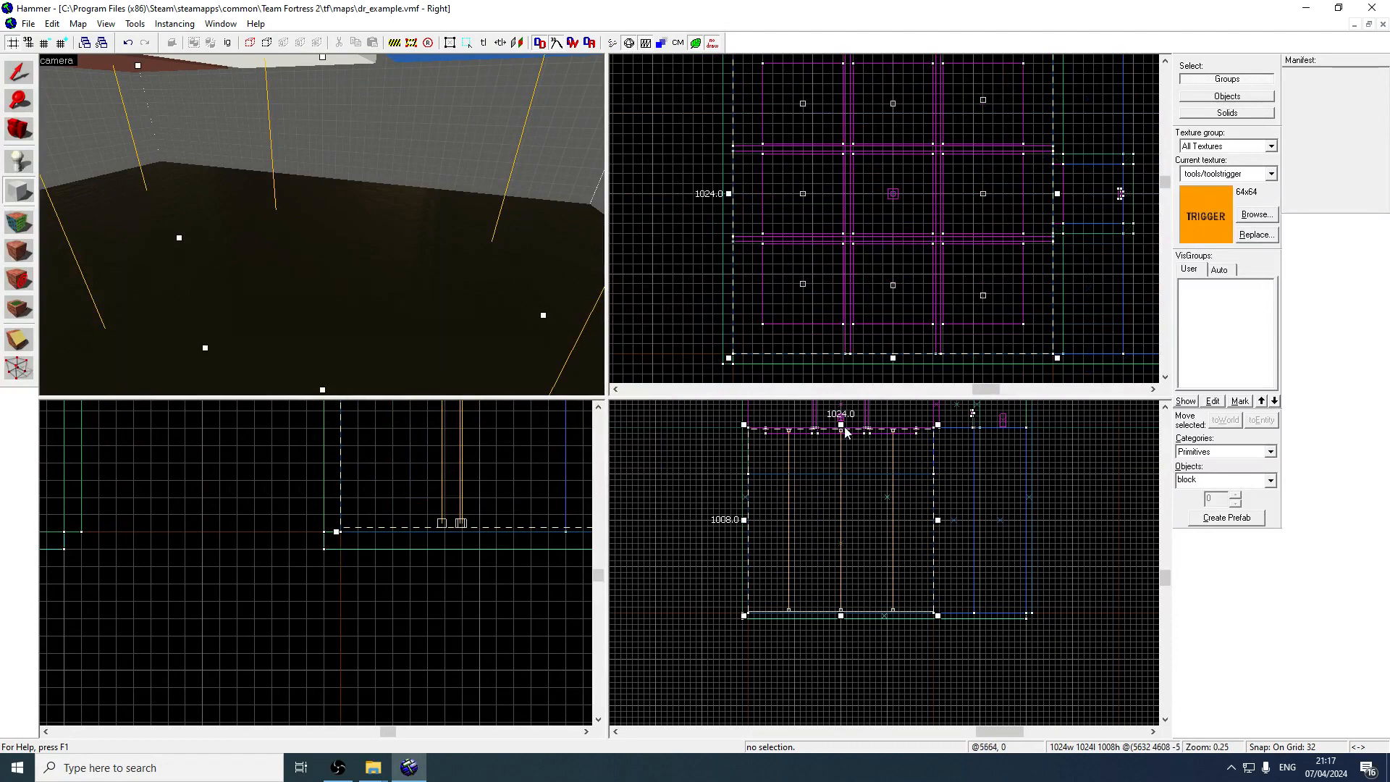
left_click_drag(840, 430, 843, 476)
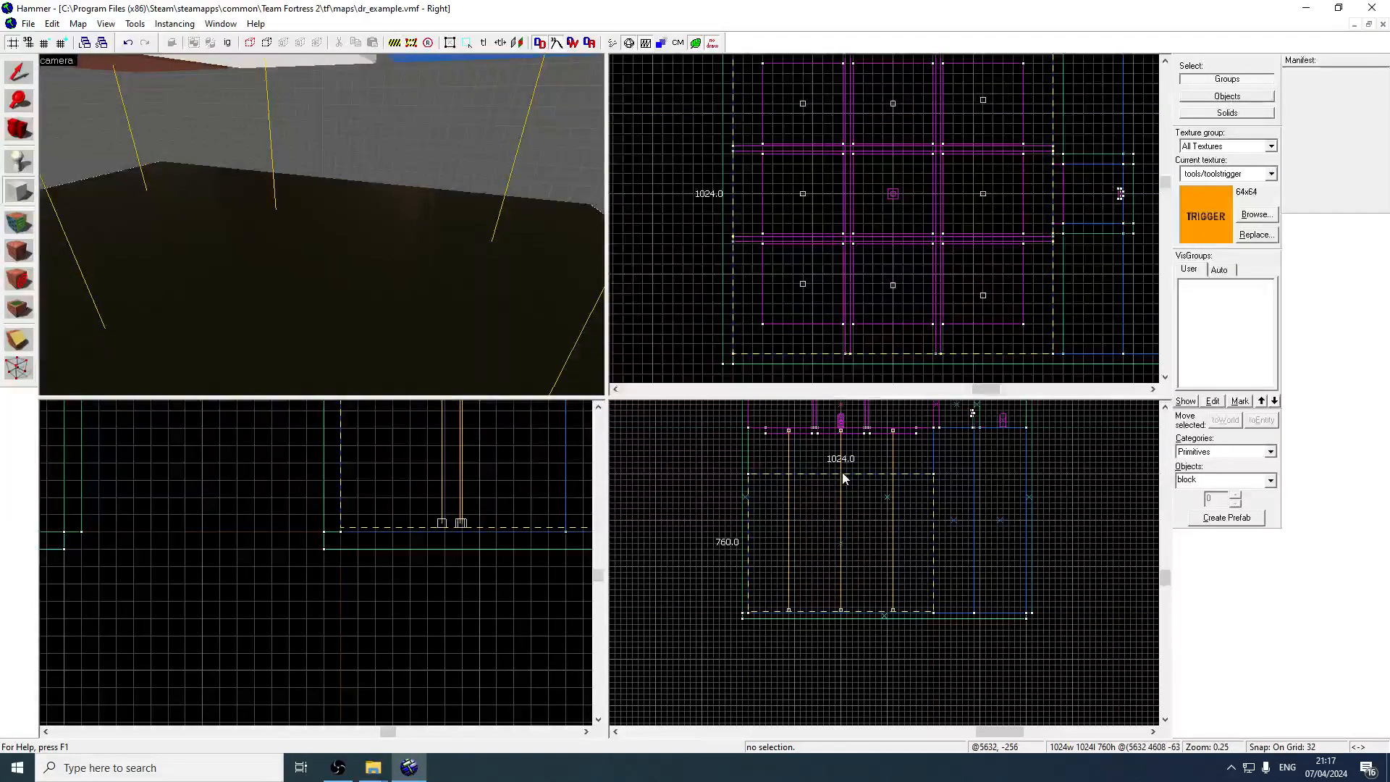
key("Return")
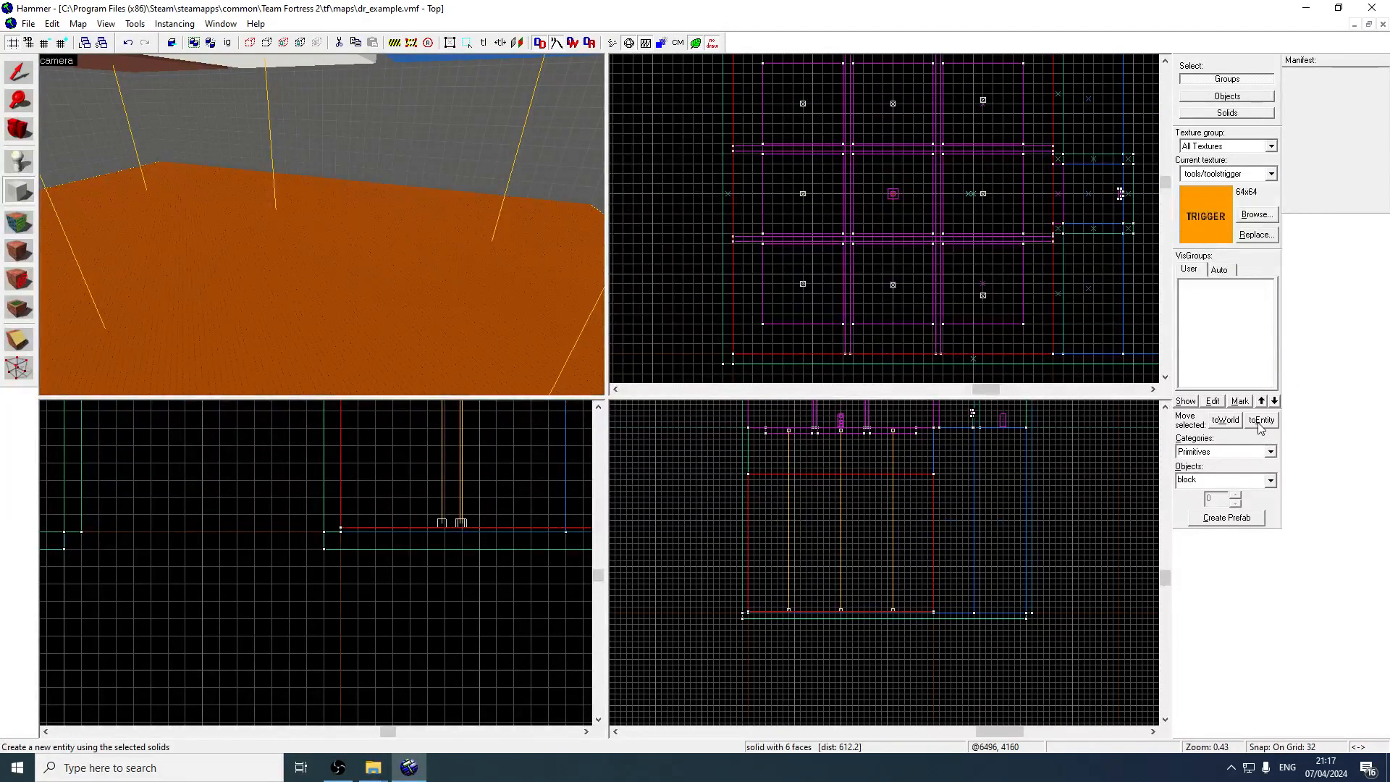
Turn the trigger brush into a brush entity and set its class to trigger_hurt
left_click(1261, 421)
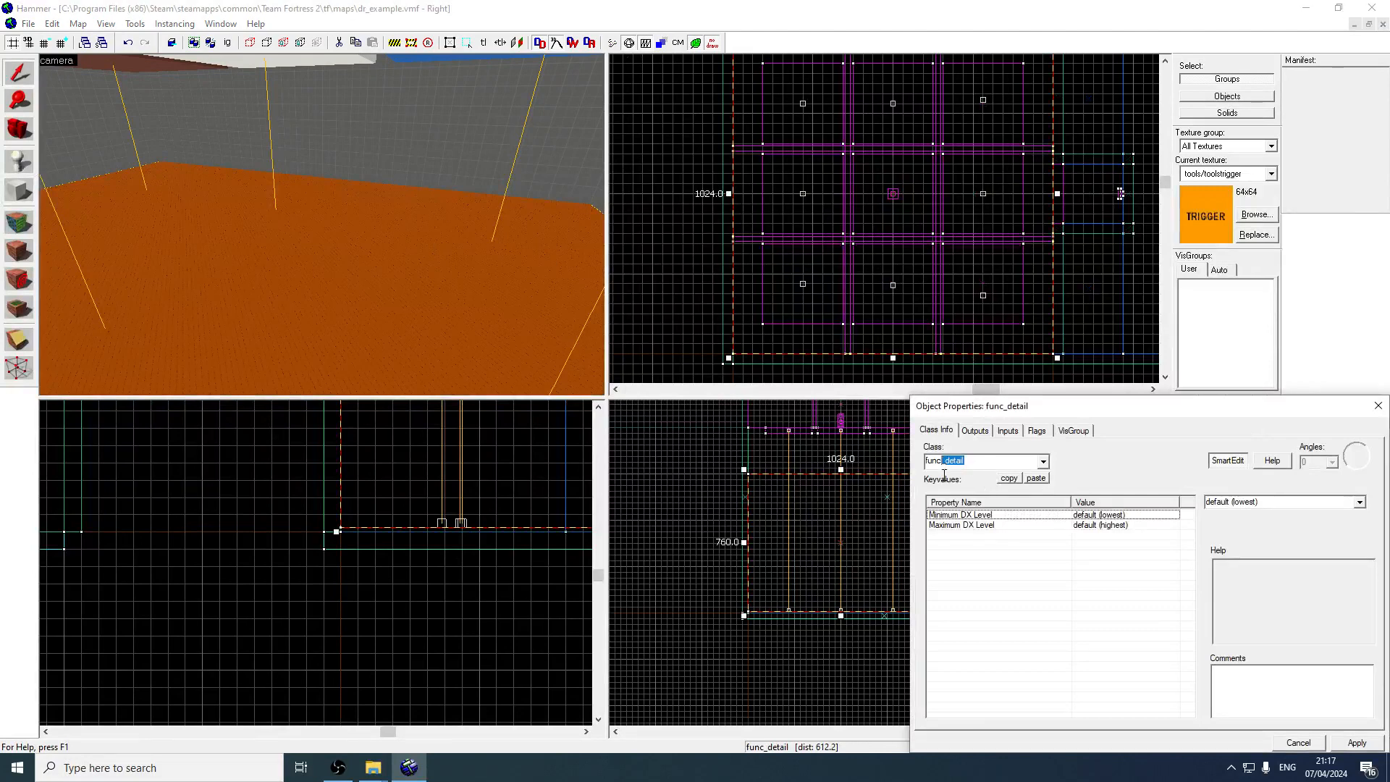
type("h")
key("BackSpace")
key("BackSpace")
key("BackSpace")
key("BackSpace")
key("BackSpace")
key("BackSpace")
type("trigger_hurt")
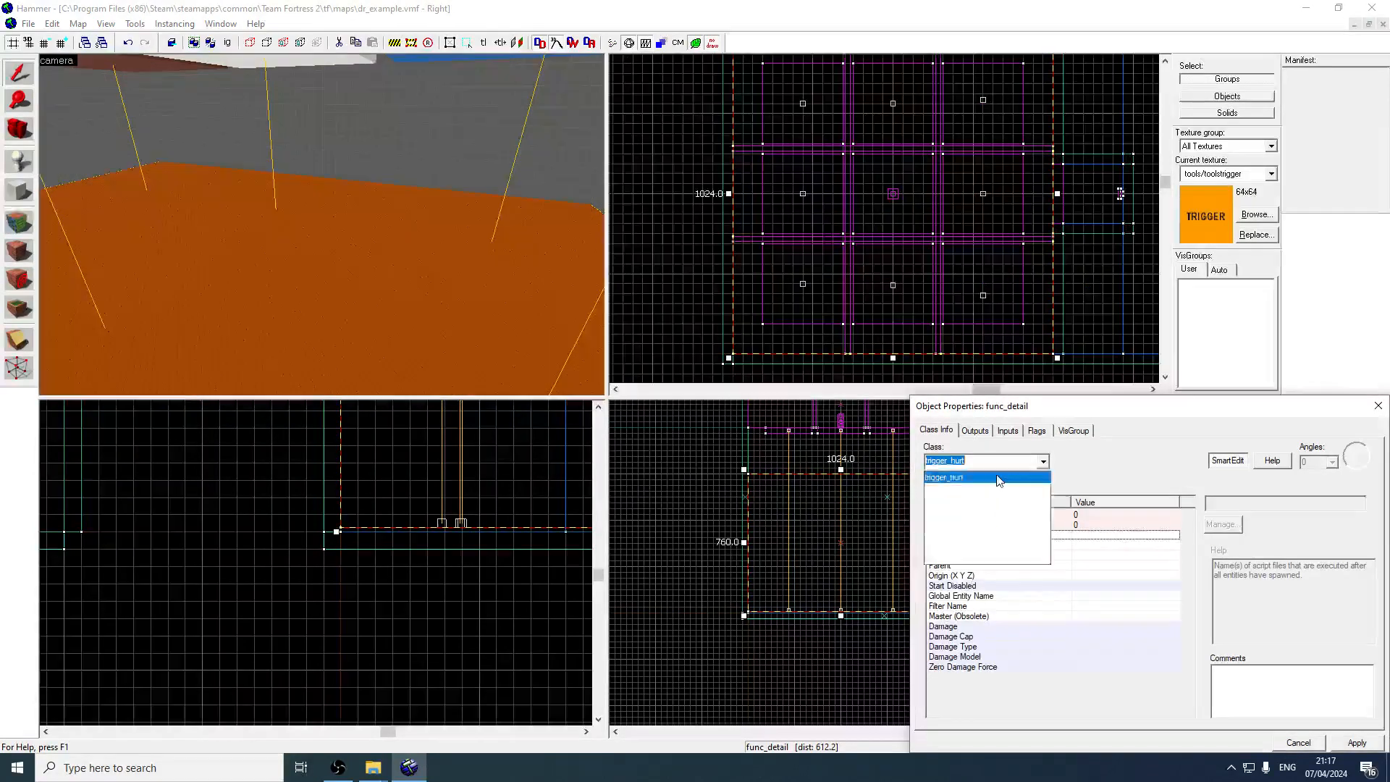
left_click(998, 478)
Set the trigger_hurt's Damage to 9999, check its flags, and close its properties
left_click_drag(1030, 412, 587, 200)
left_click(666, 391)
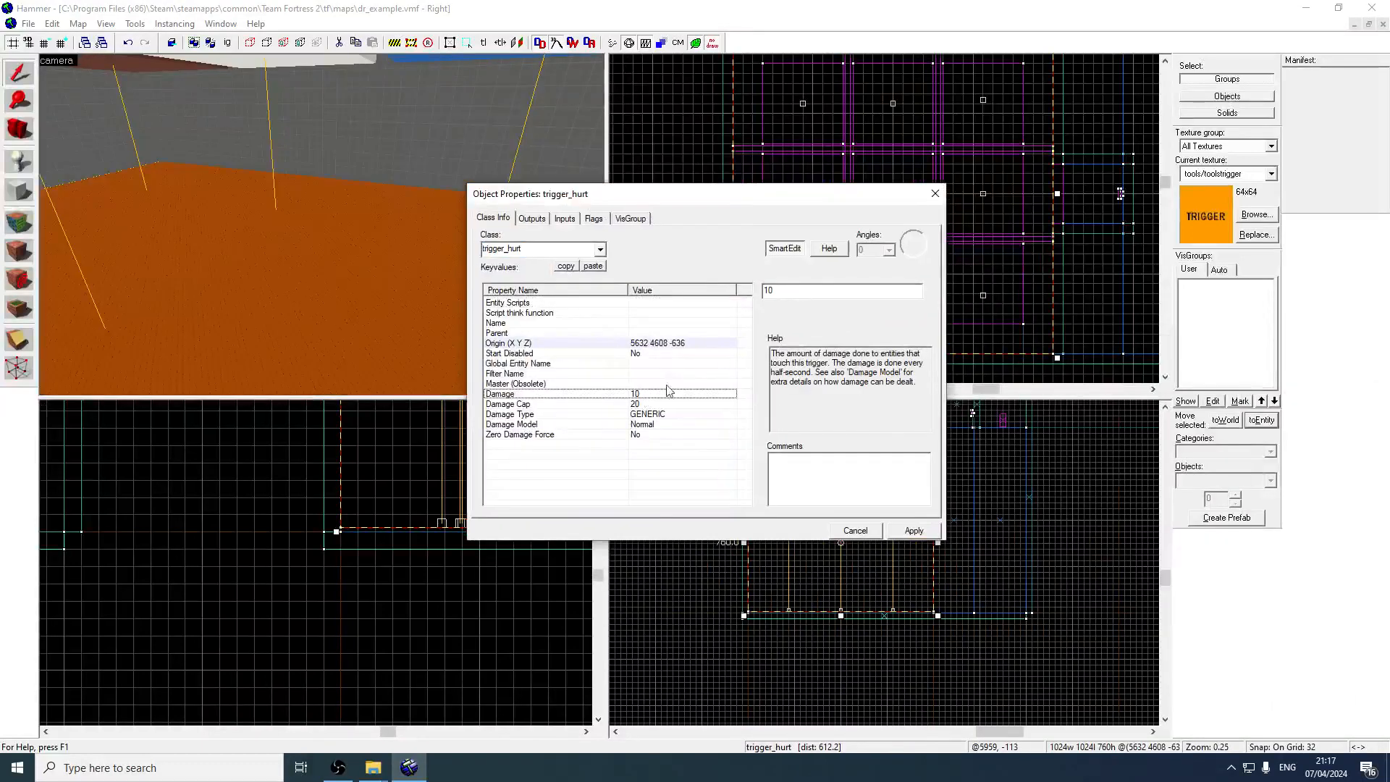
type("9999")
key("Return")
left_click(595, 218)
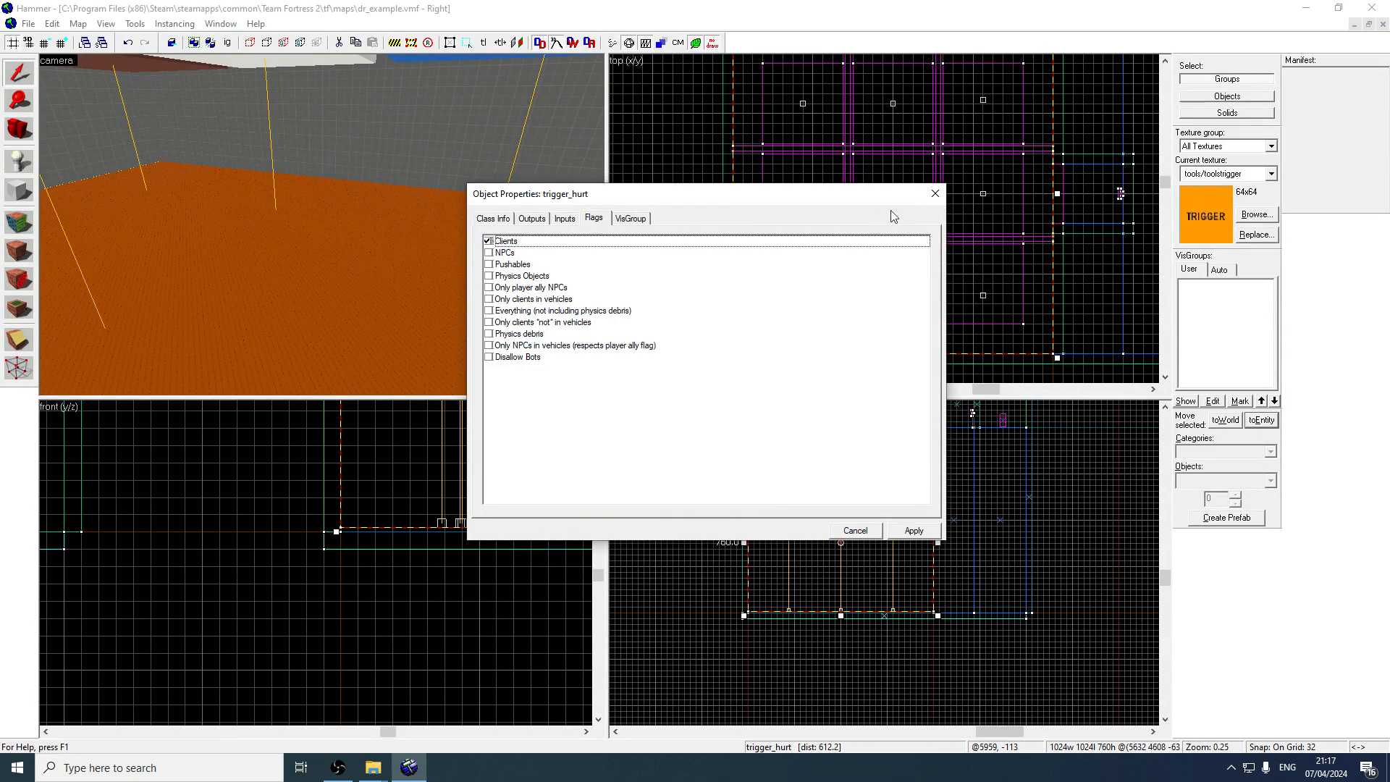
left_click(934, 193)
Place a math_counter entity on the floor beside the teleport destination figure in the arena's central square
left_click(322, 224)
key("w")
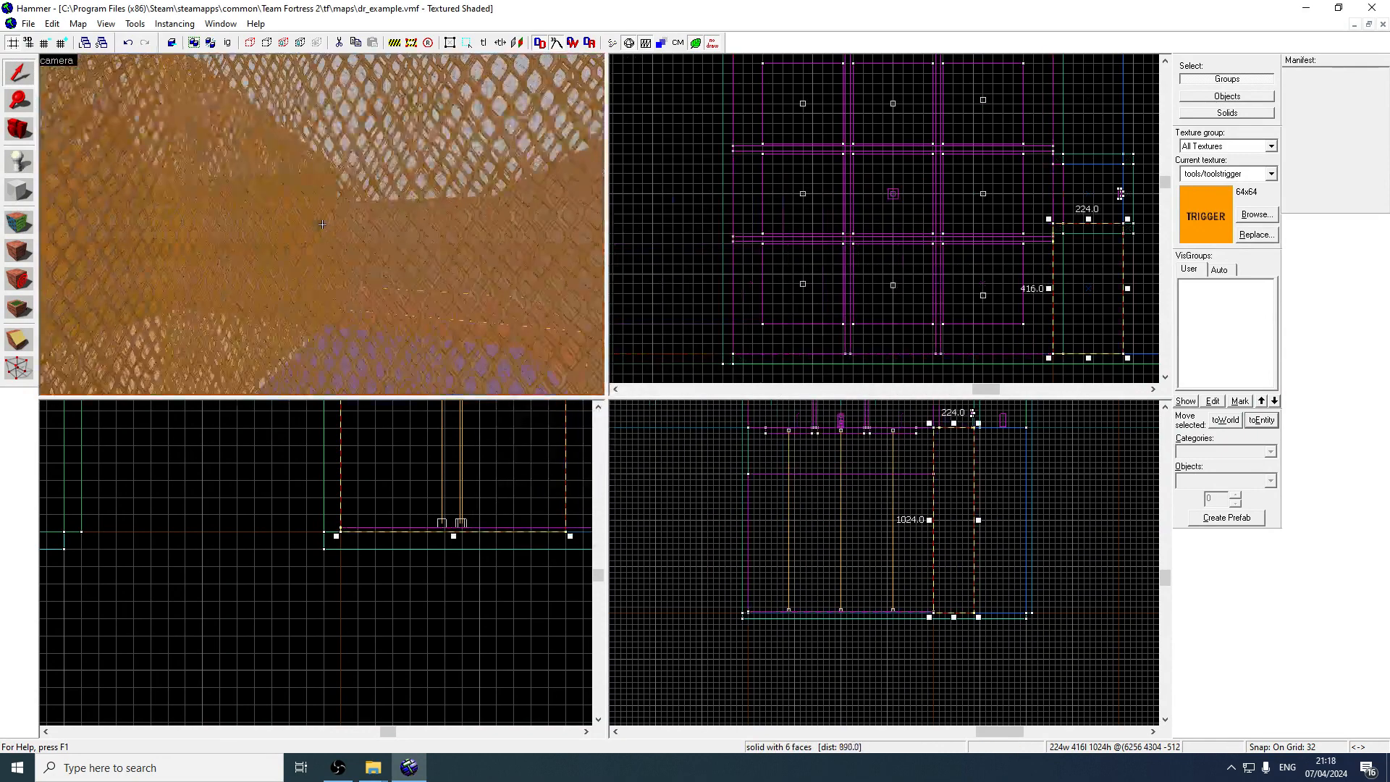
key("z")
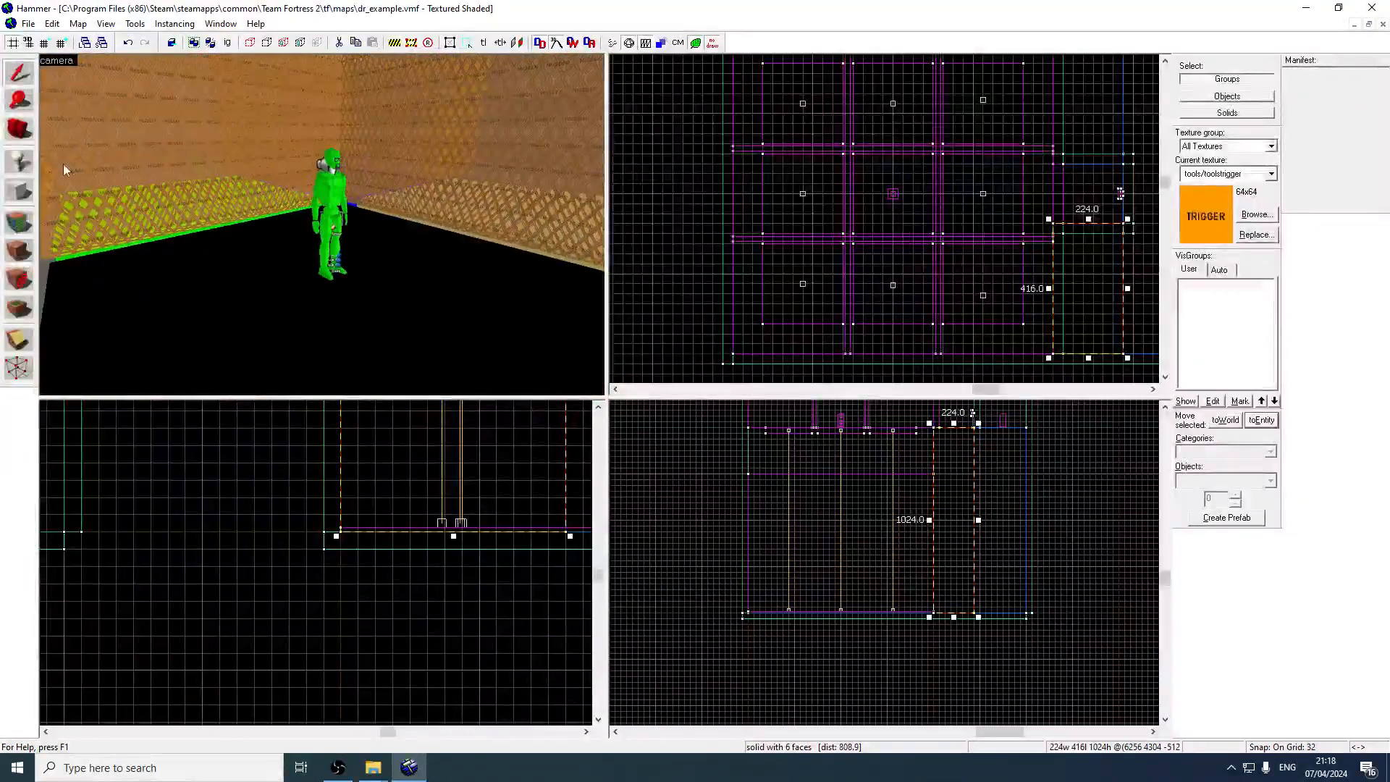
left_click(19, 161)
left_click(1229, 481)
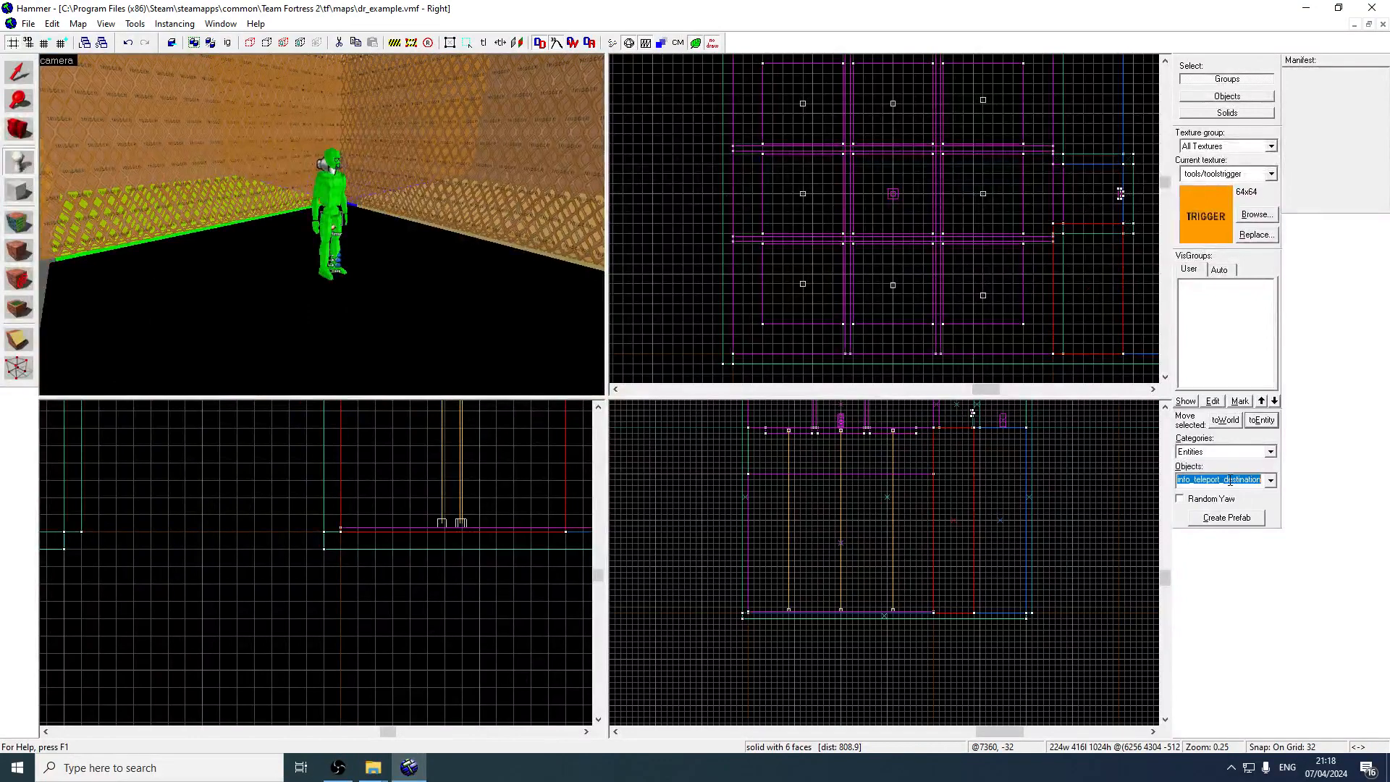
type("math_counter")
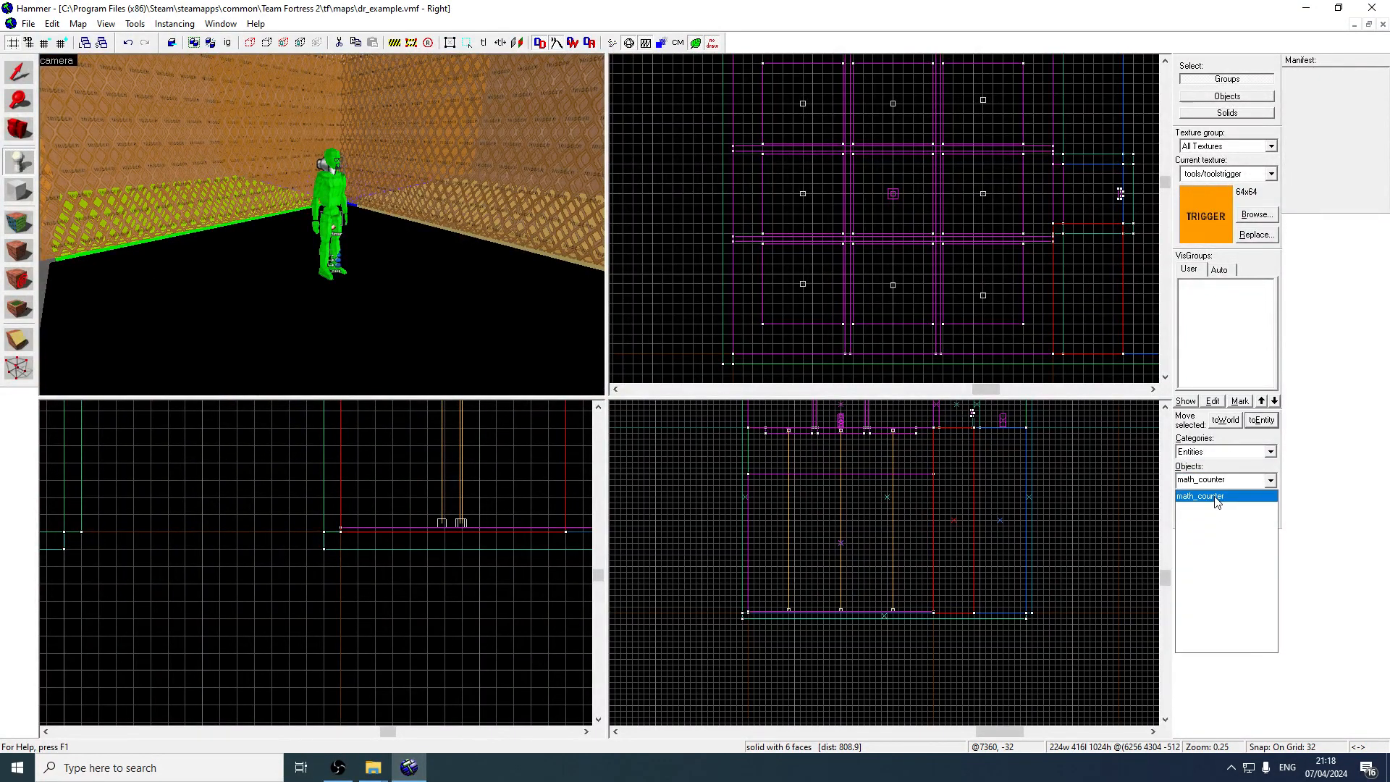
left_click(1201, 496)
left_click(294, 279)
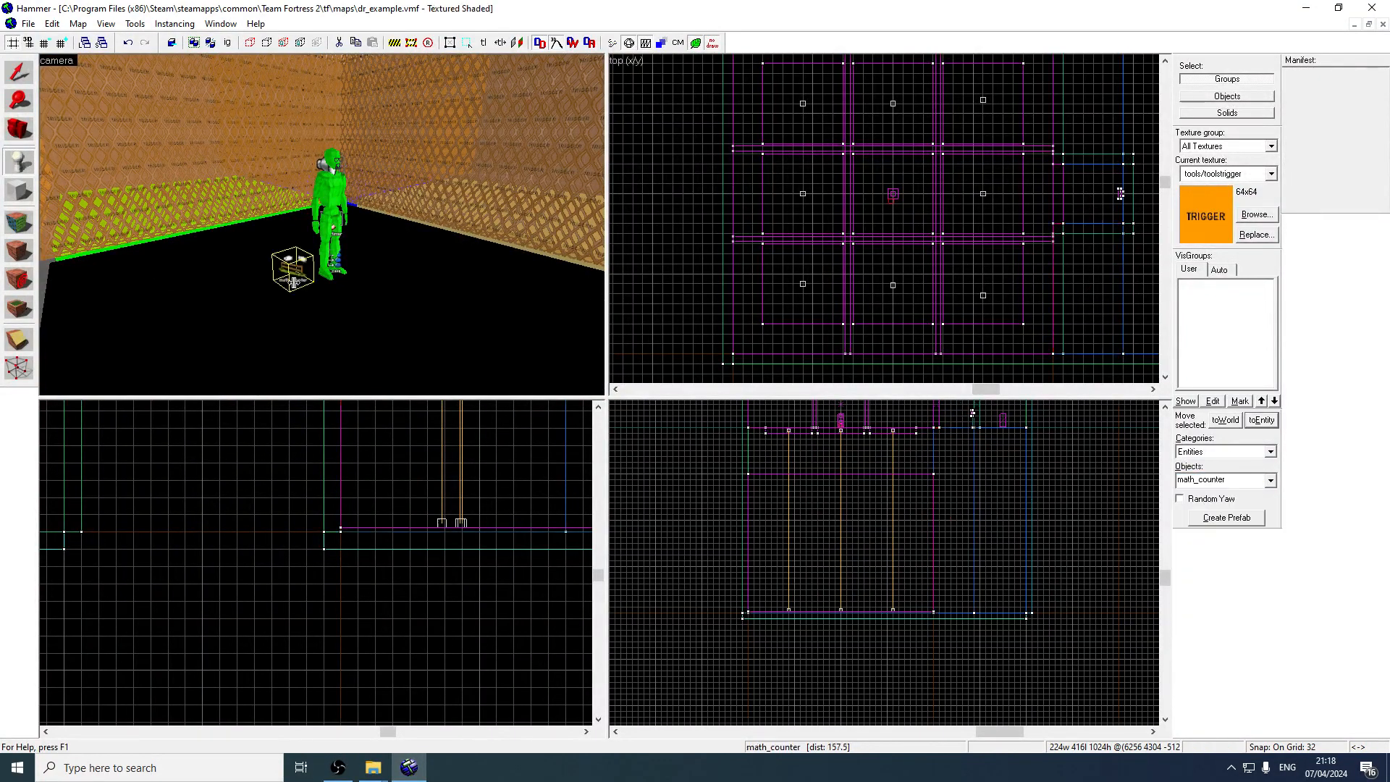
scroll(861, 214, "up", 3)
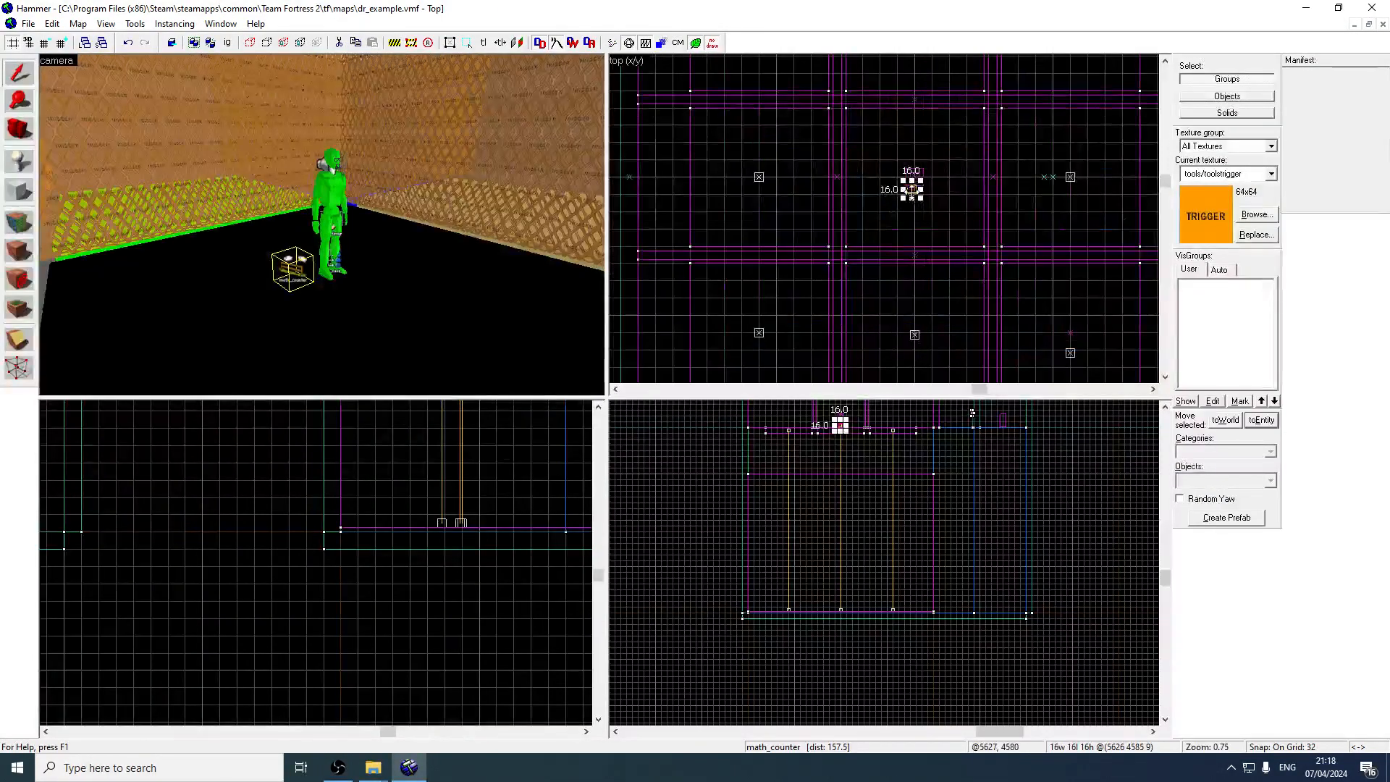
left_click_drag(911, 190, 914, 177)
key("Up")
key("Up")
scroll(847, 558, "up", 7)
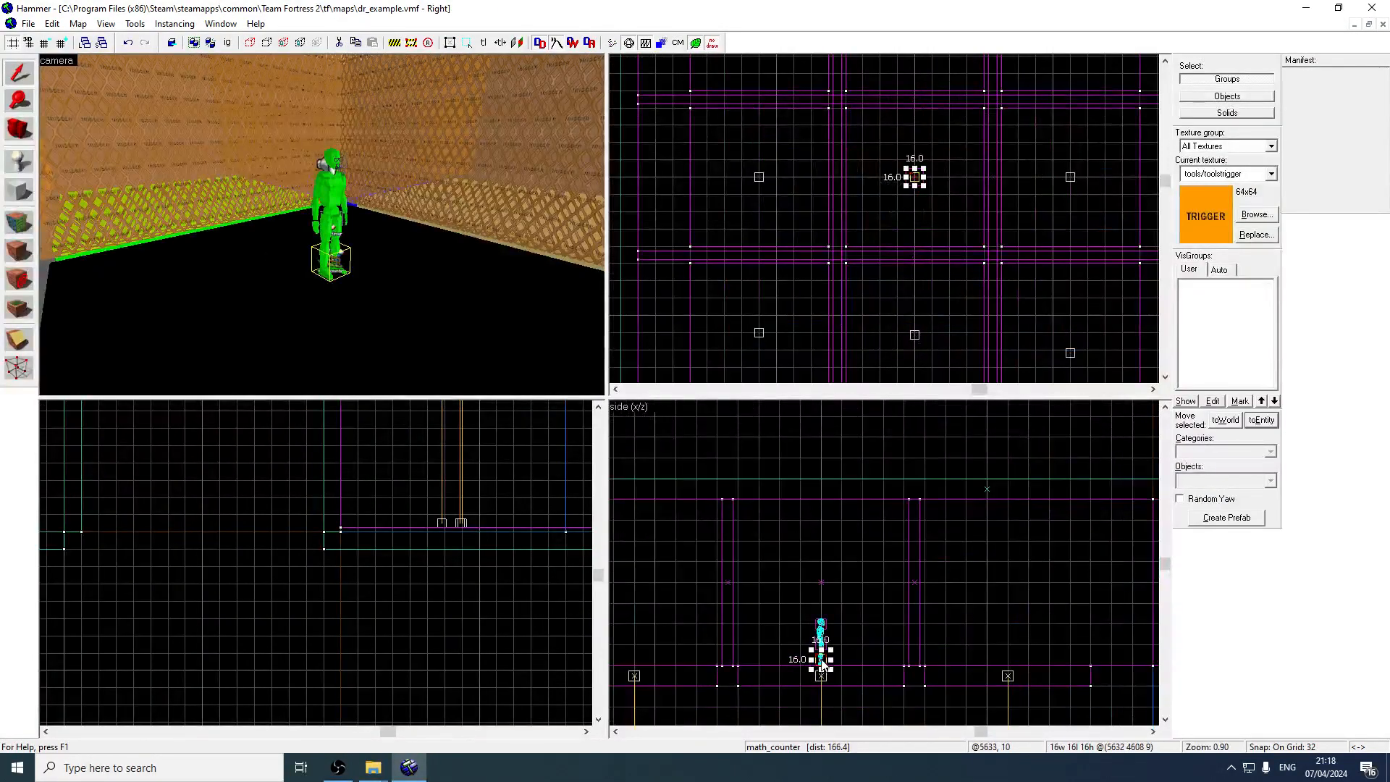
left_click_drag(822, 662, 822, 605)
Name the math_counter nine_square_counter and set its Maximum Legal Value to 8
key("alt+Return")
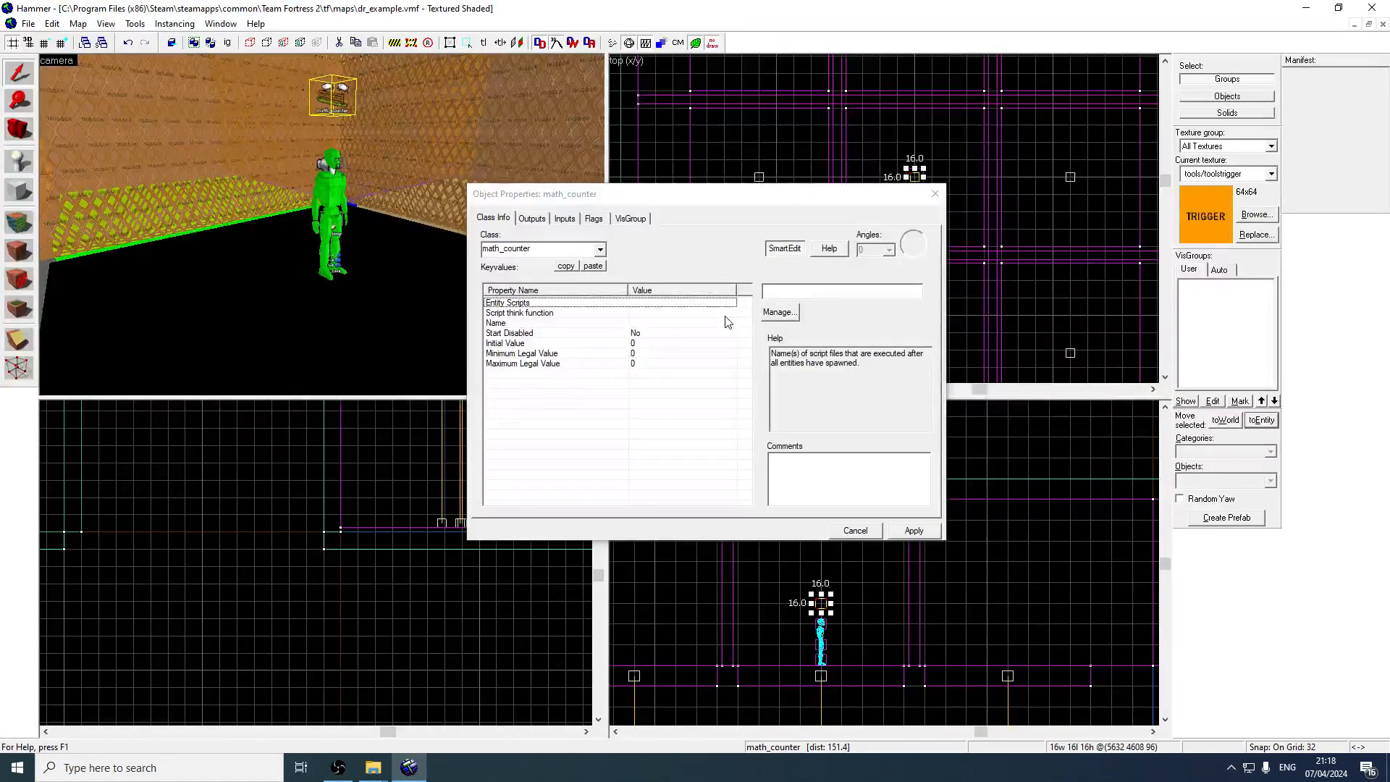
left_click(673, 334)
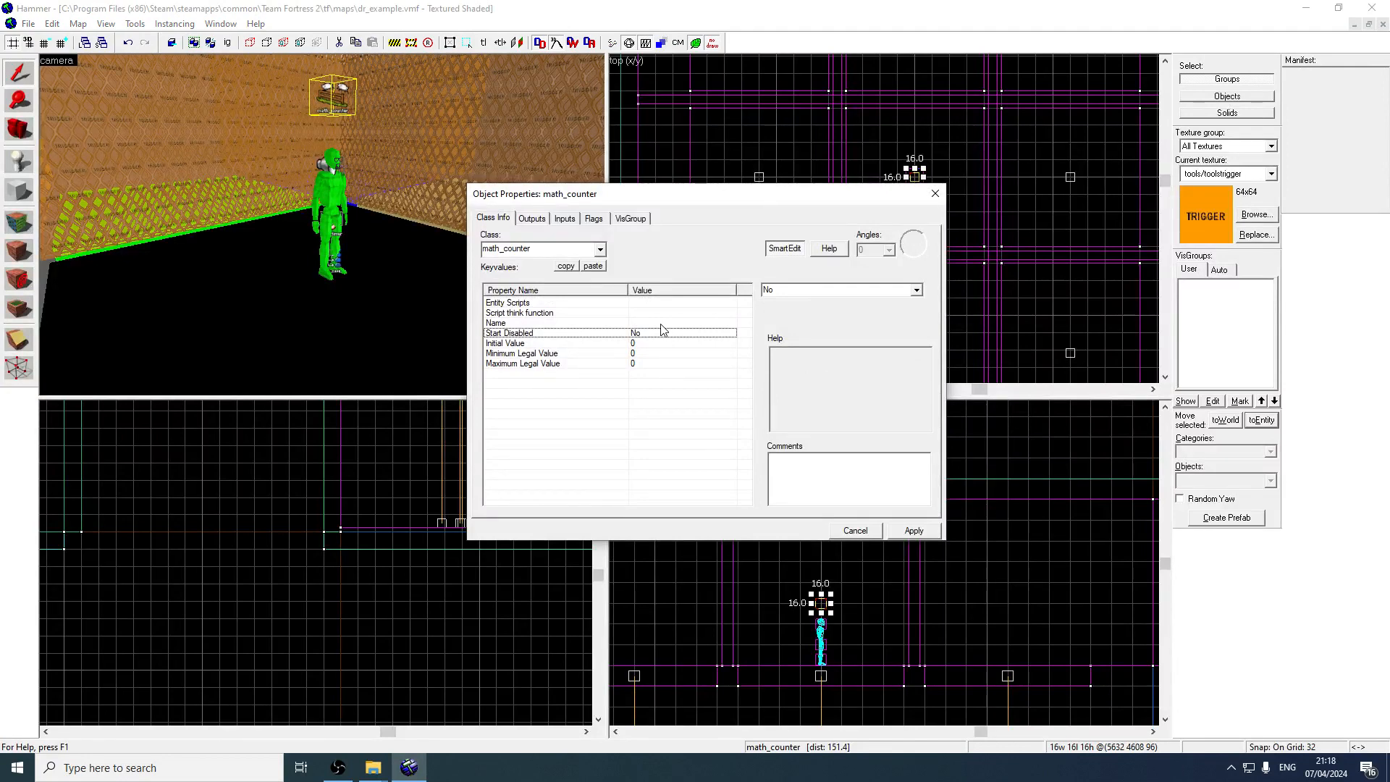
left_click(650, 324)
type("ni")
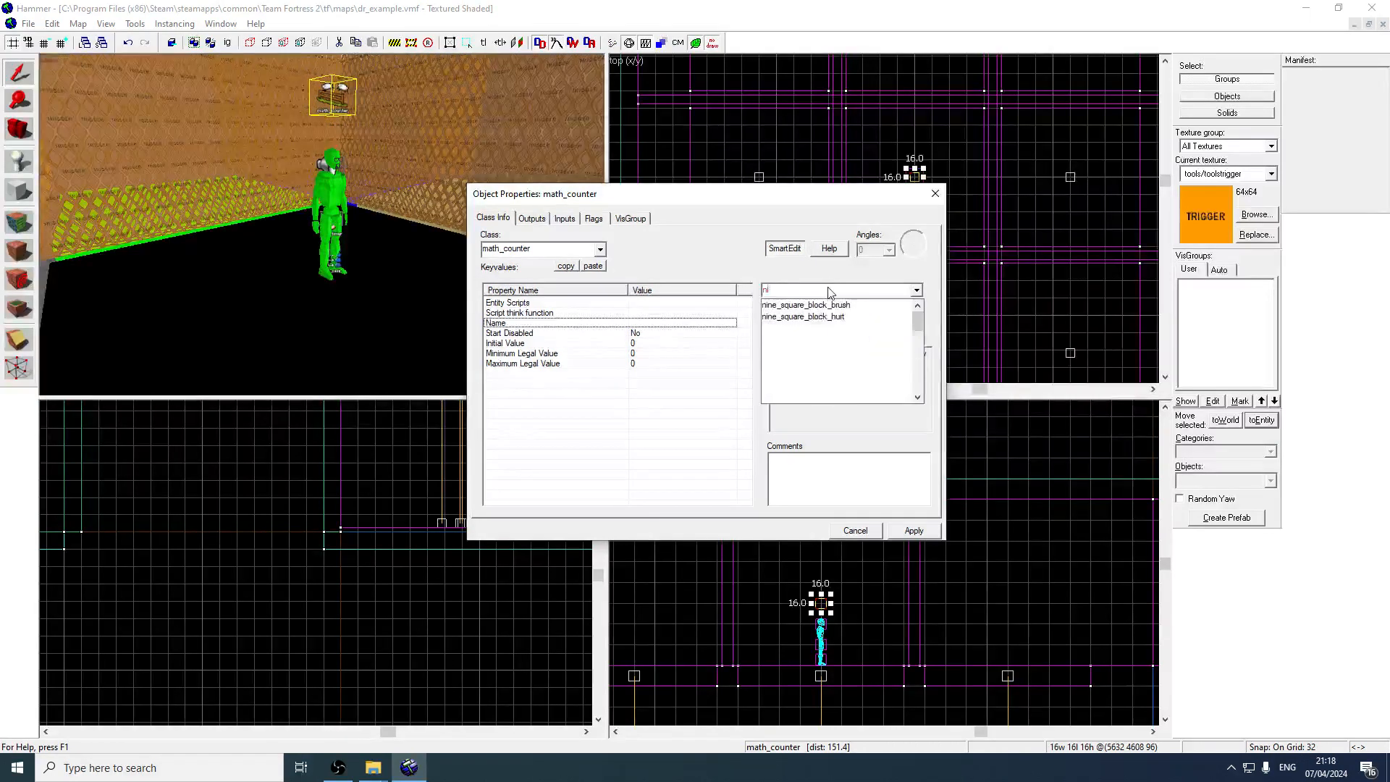
type("ne_square_counter")
key("Return")
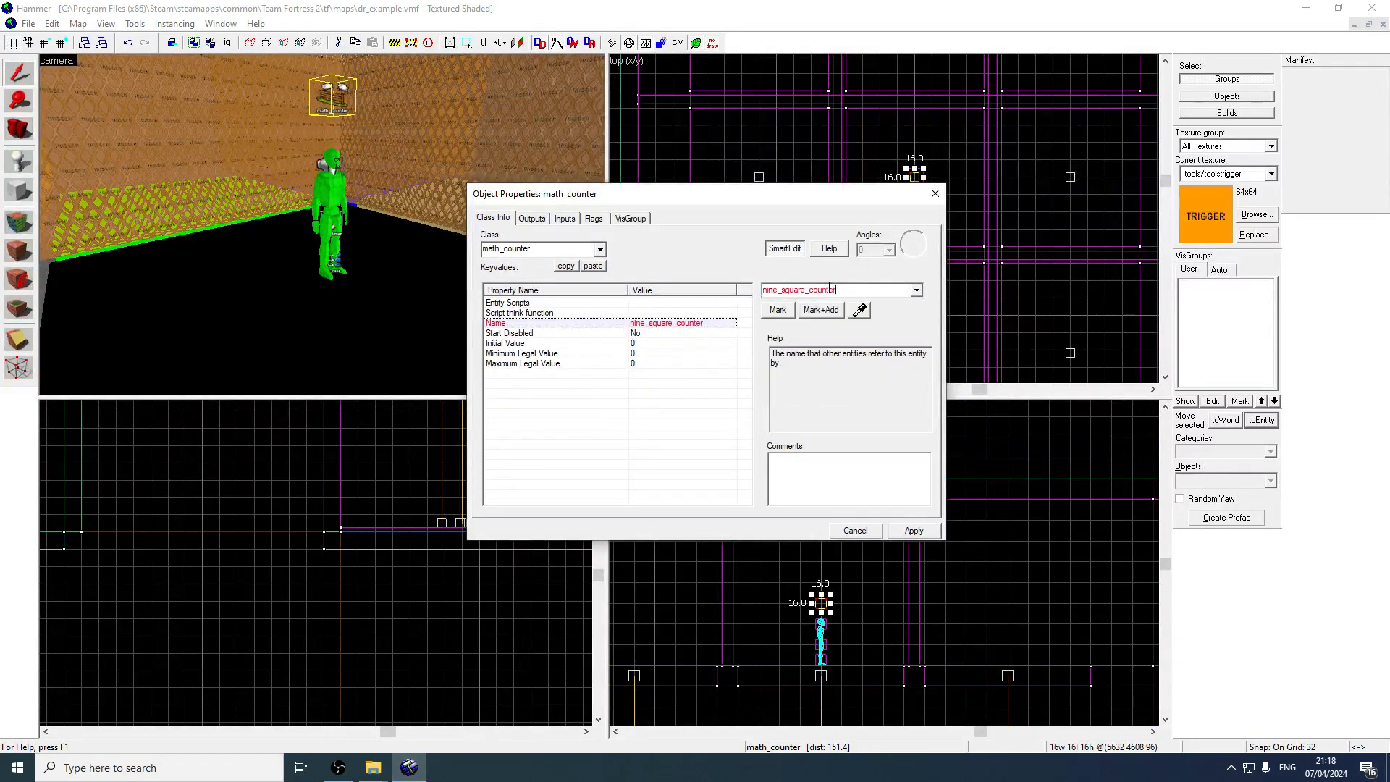
left_click(670, 363)
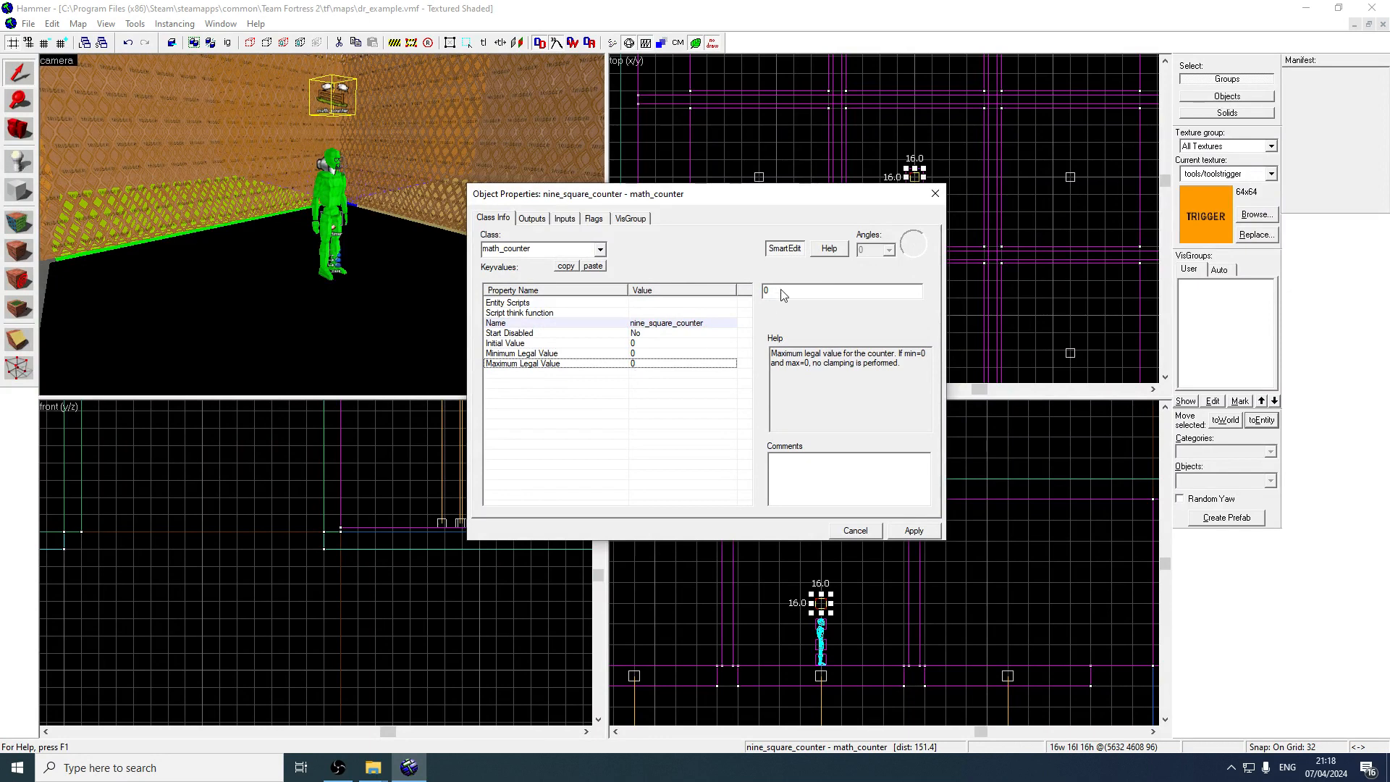
type("8")
left_click(912, 537)
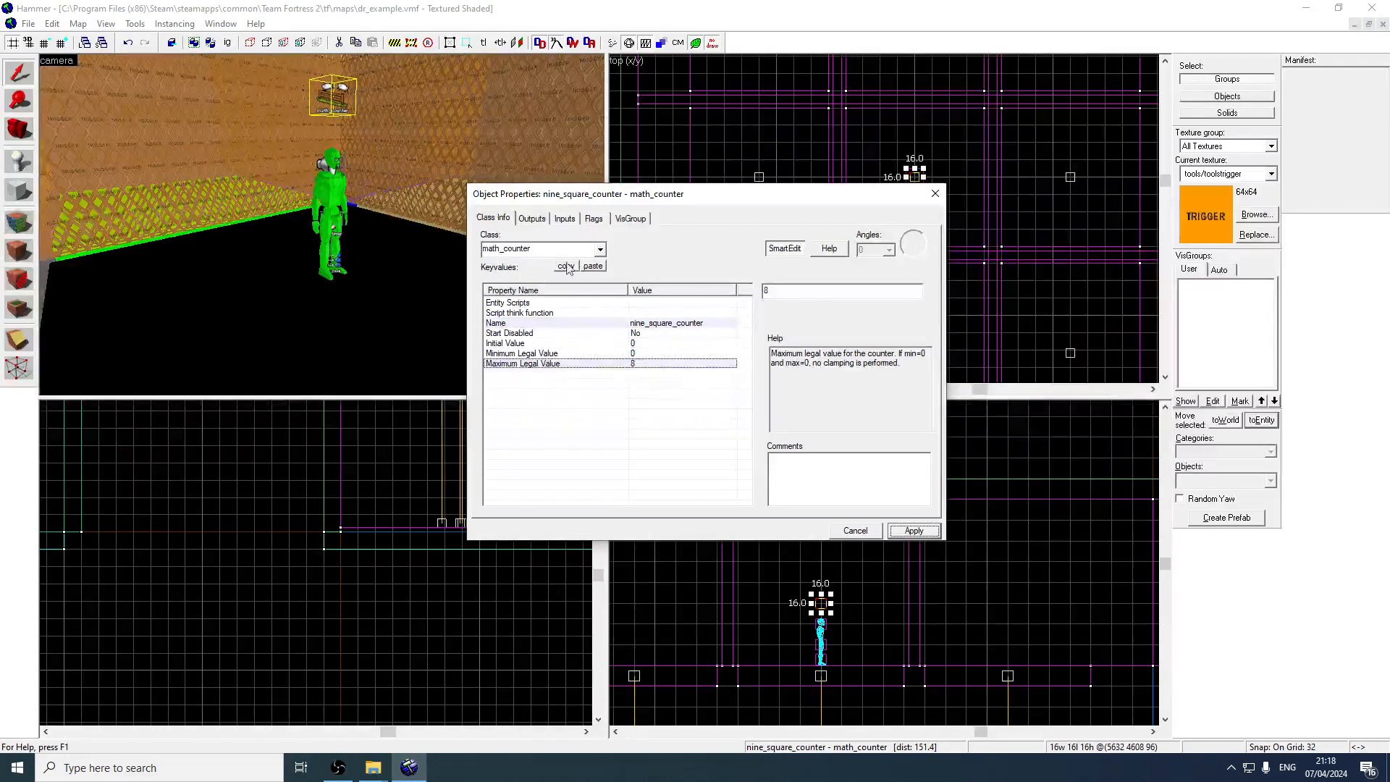
Add an OnHitMax output to the counter that sends Disable to nine_square_timer
left_click(594, 219)
left_click(532, 218)
left_click(494, 219)
left_click(532, 219)
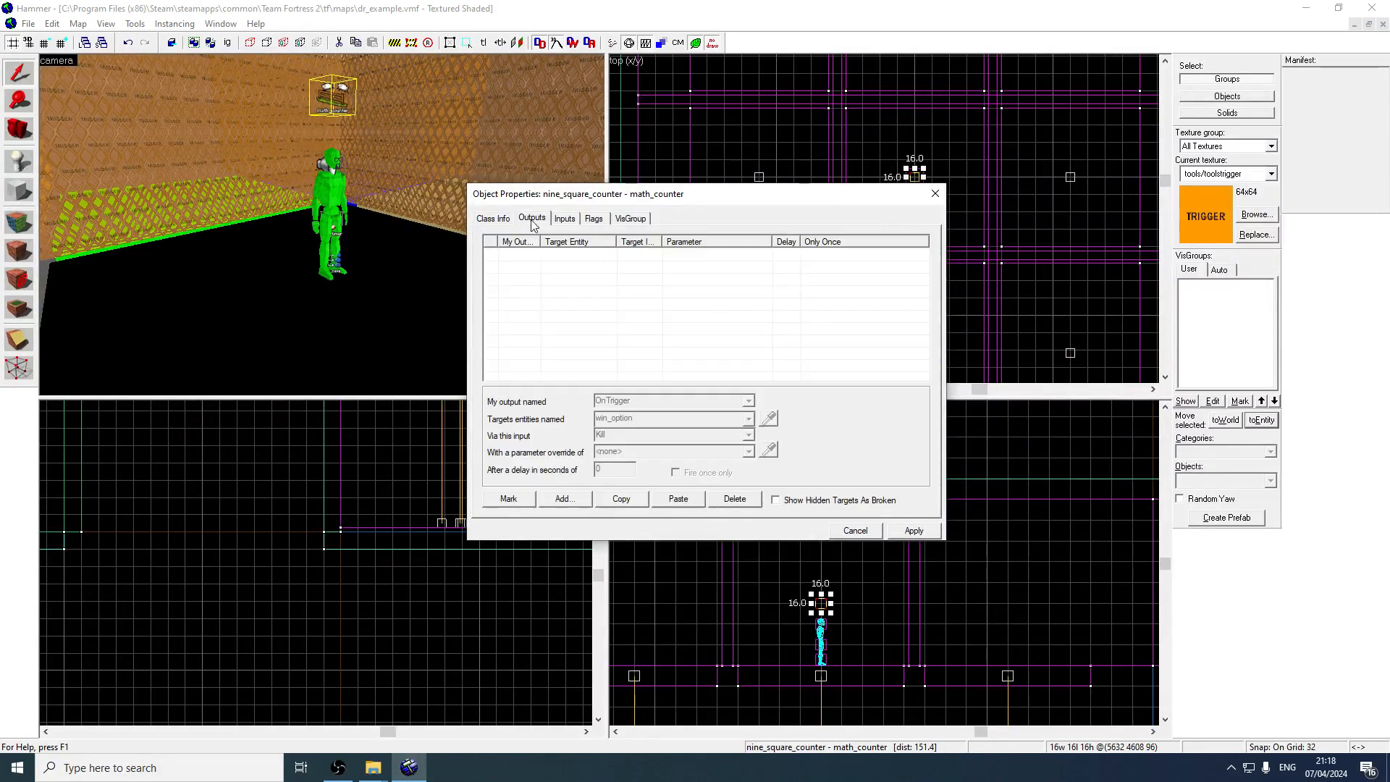
left_click(565, 499)
left_click(748, 400)
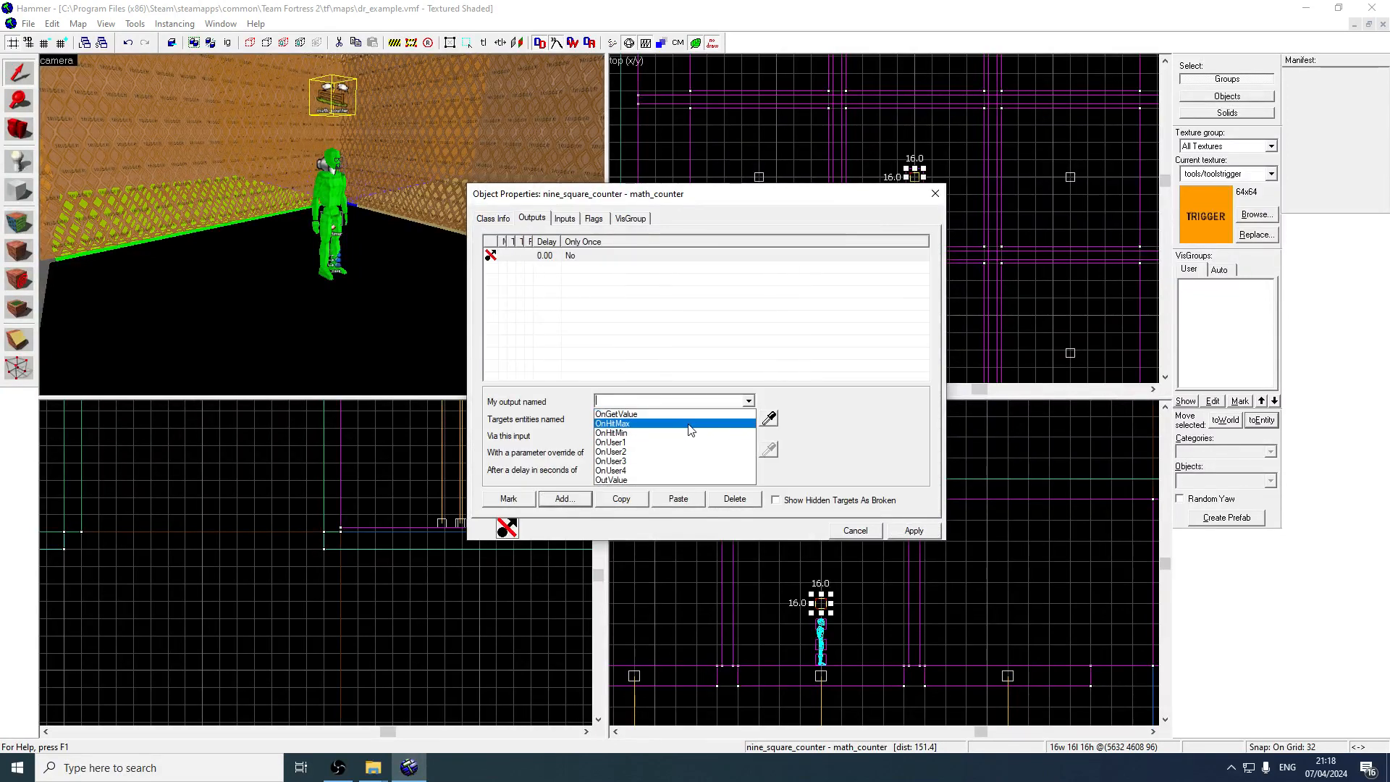
left_click(689, 424)
type("nine_square_timer")
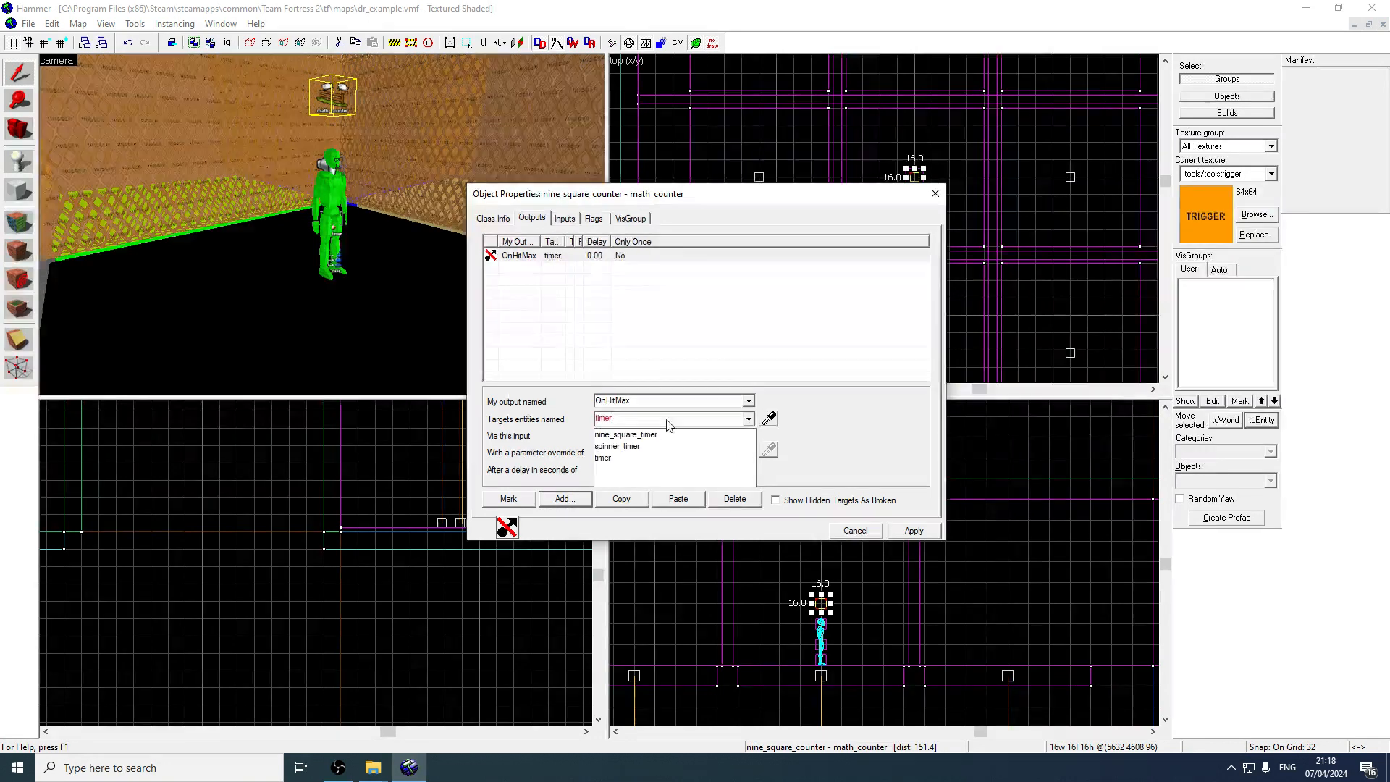
left_click(636, 435)
type("Disable")
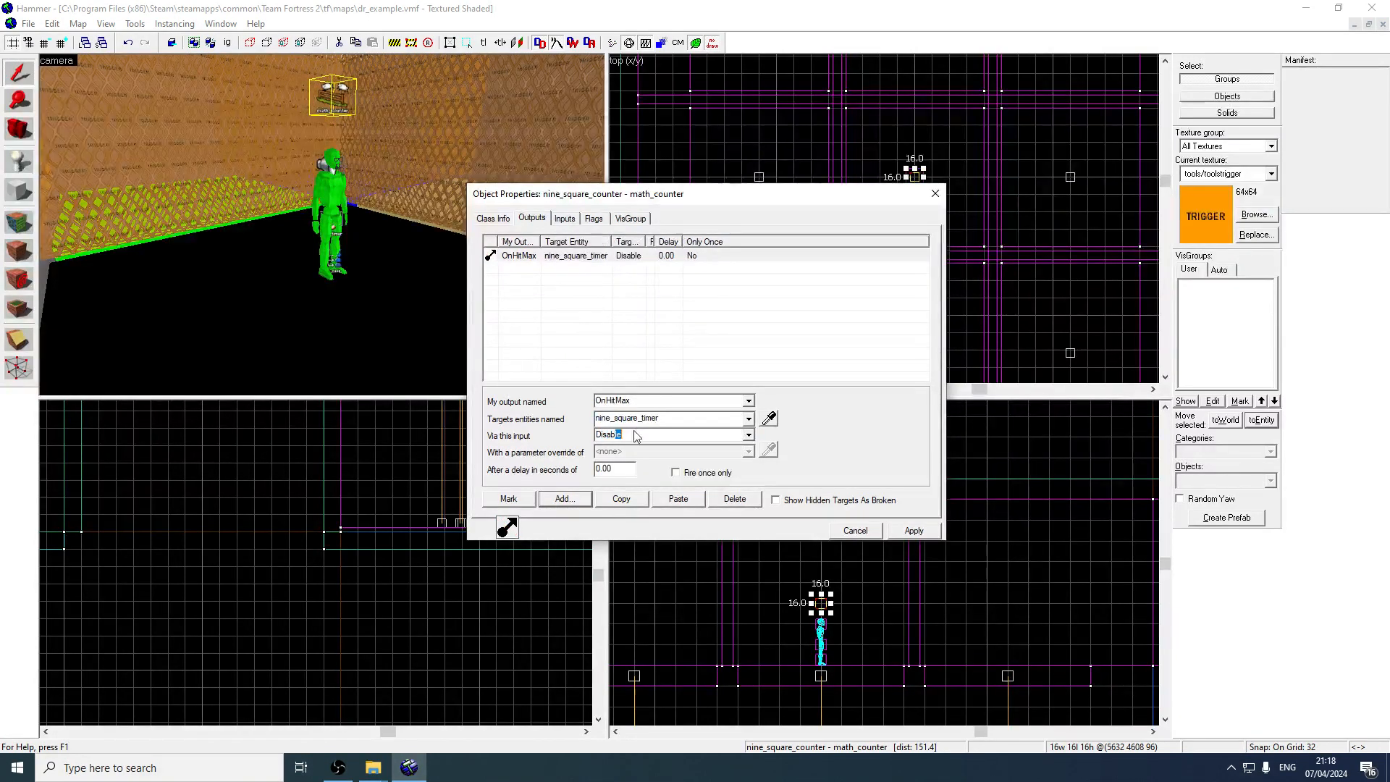
Duplicate the counter's OnHitMax output, open the copy's target input for editing, and close the entity's properties
left_click(613, 258)
left_click(630, 499)
left_click(665, 500)
left_click(602, 267)
left_click(646, 437)
left_click(933, 189)
key("z")
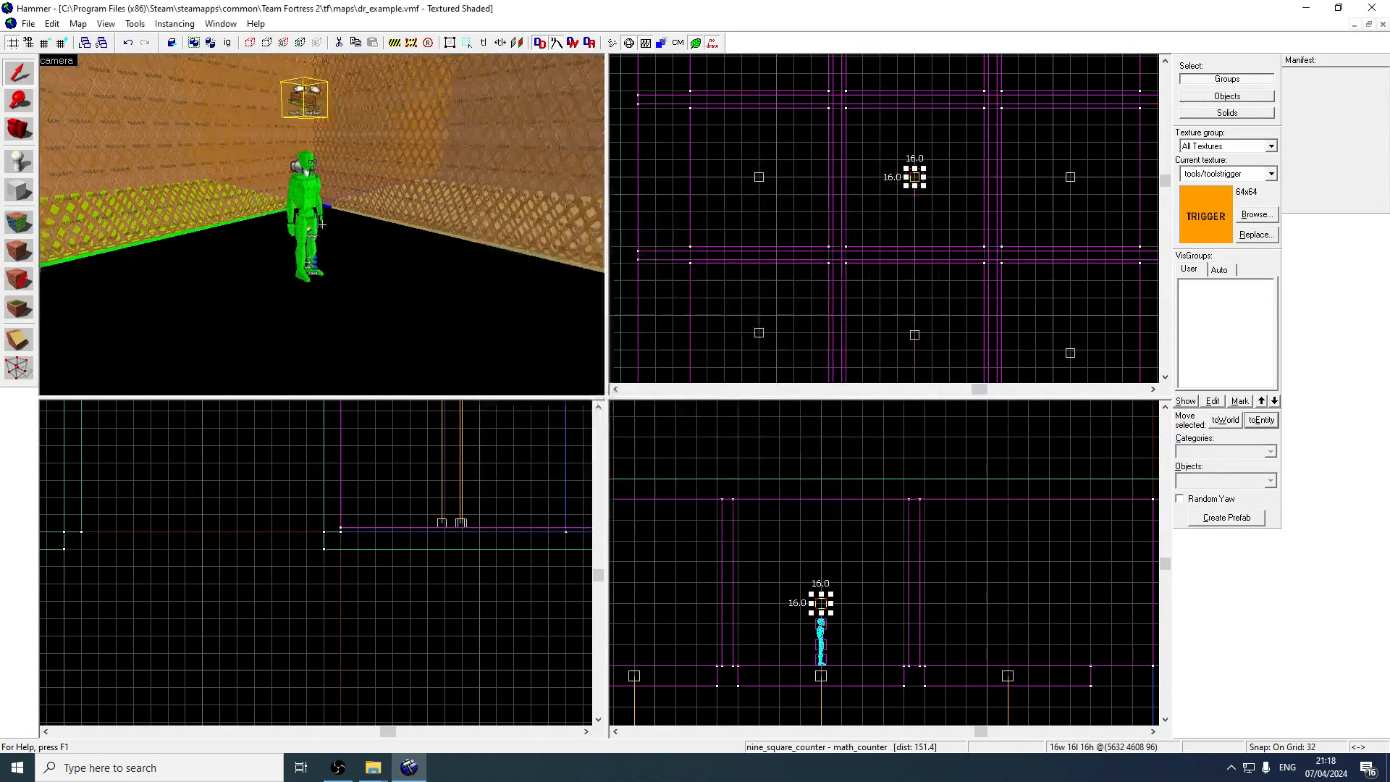
Create a 1024 × 1024 × 32 floor block over the nine-square pit, using the dev/dev_blendmeasure texture sampled from the existing floor
key("w")
key("z")
left_click(19, 221)
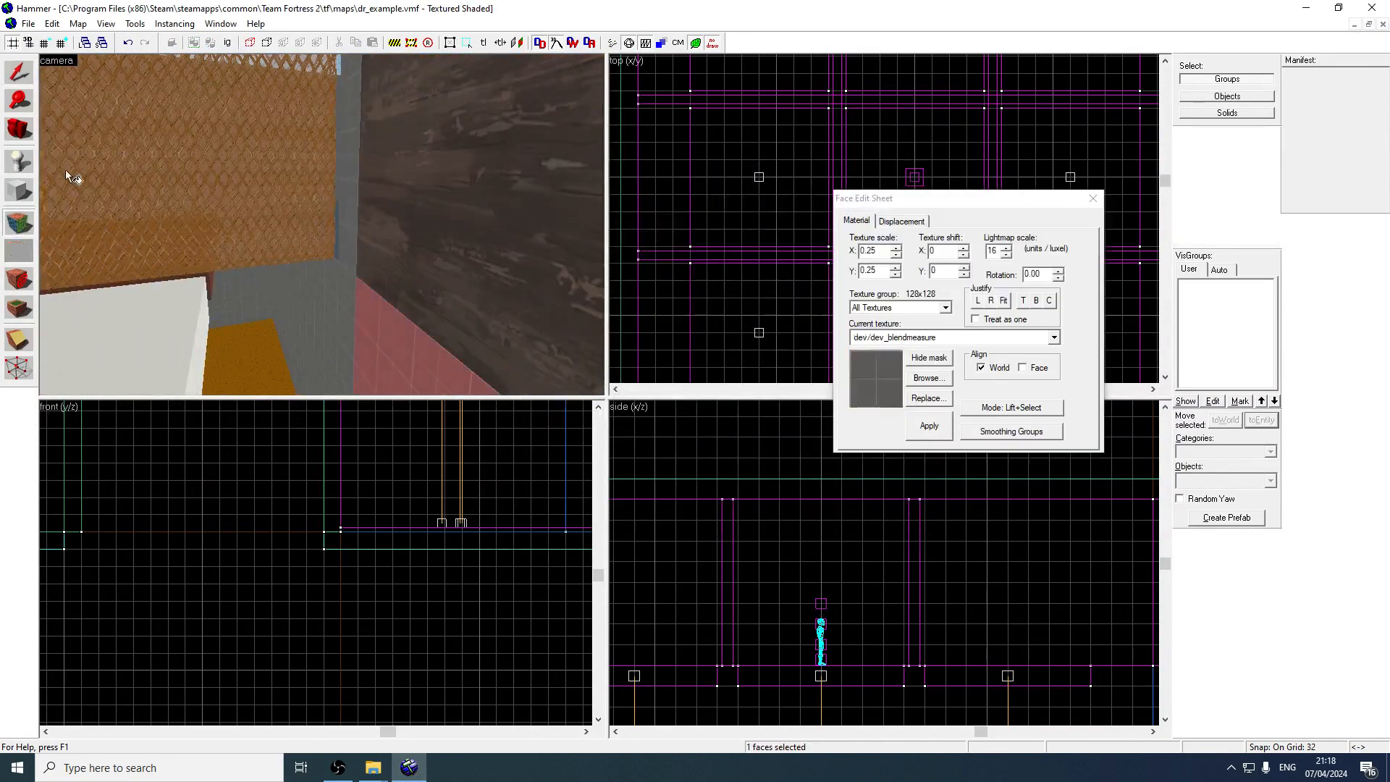
left_click(19, 191)
scroll(797, 179, "down", 3)
left_click_drag(710, 107, 1029, 258)
scroll(854, 622, "down", 3)
left_click_drag(834, 616, 837, 659)
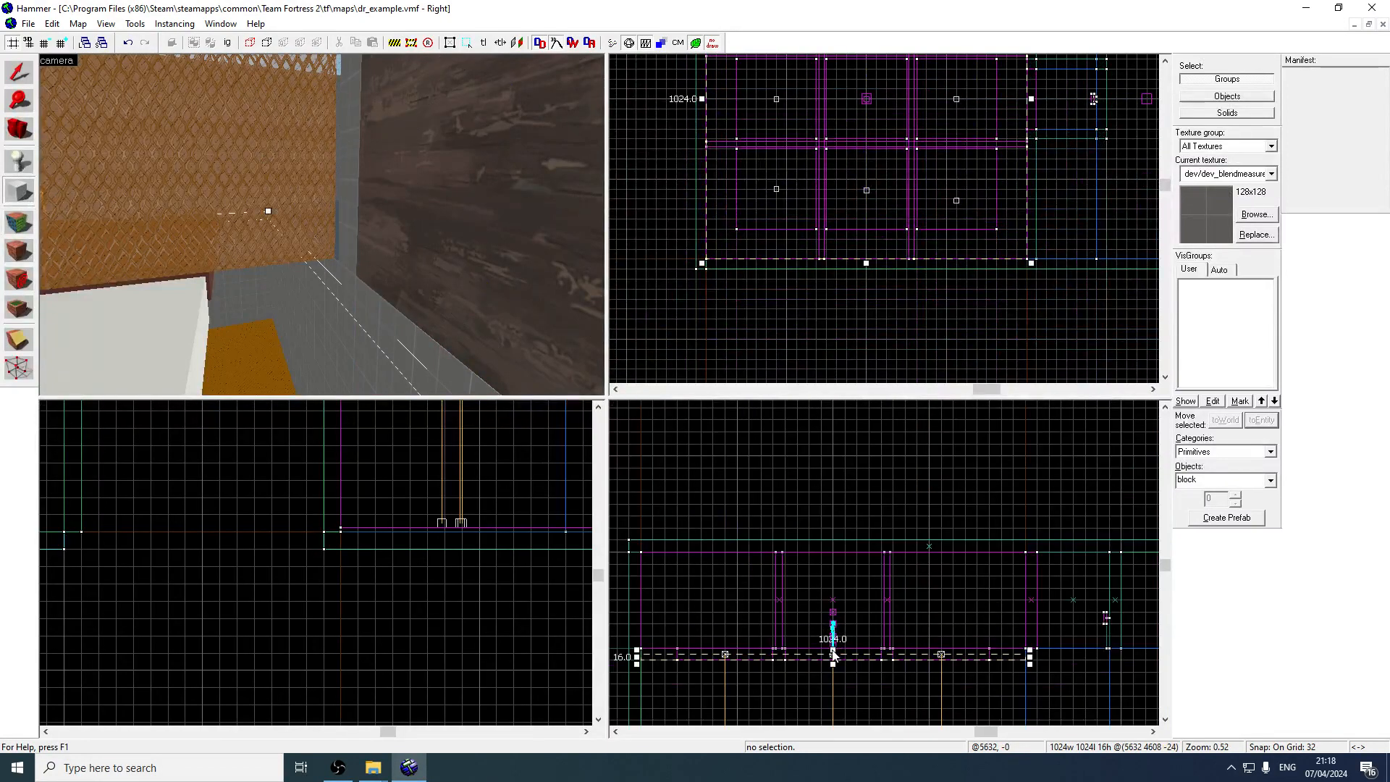
key("Return")
Tie the new floor block to an entity and change its class to func_brush
left_click(1266, 424)
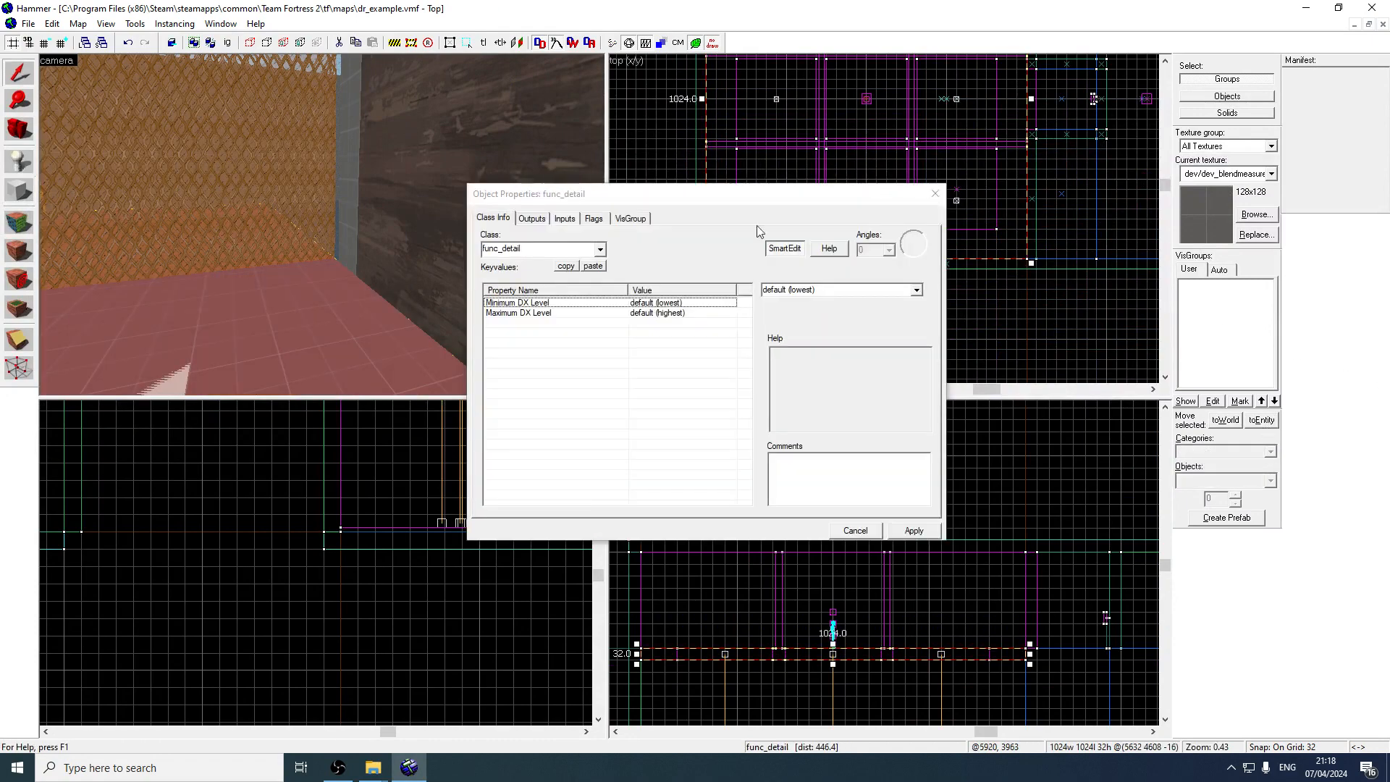
left_click_drag(505, 253, 501, 252)
type("brush")
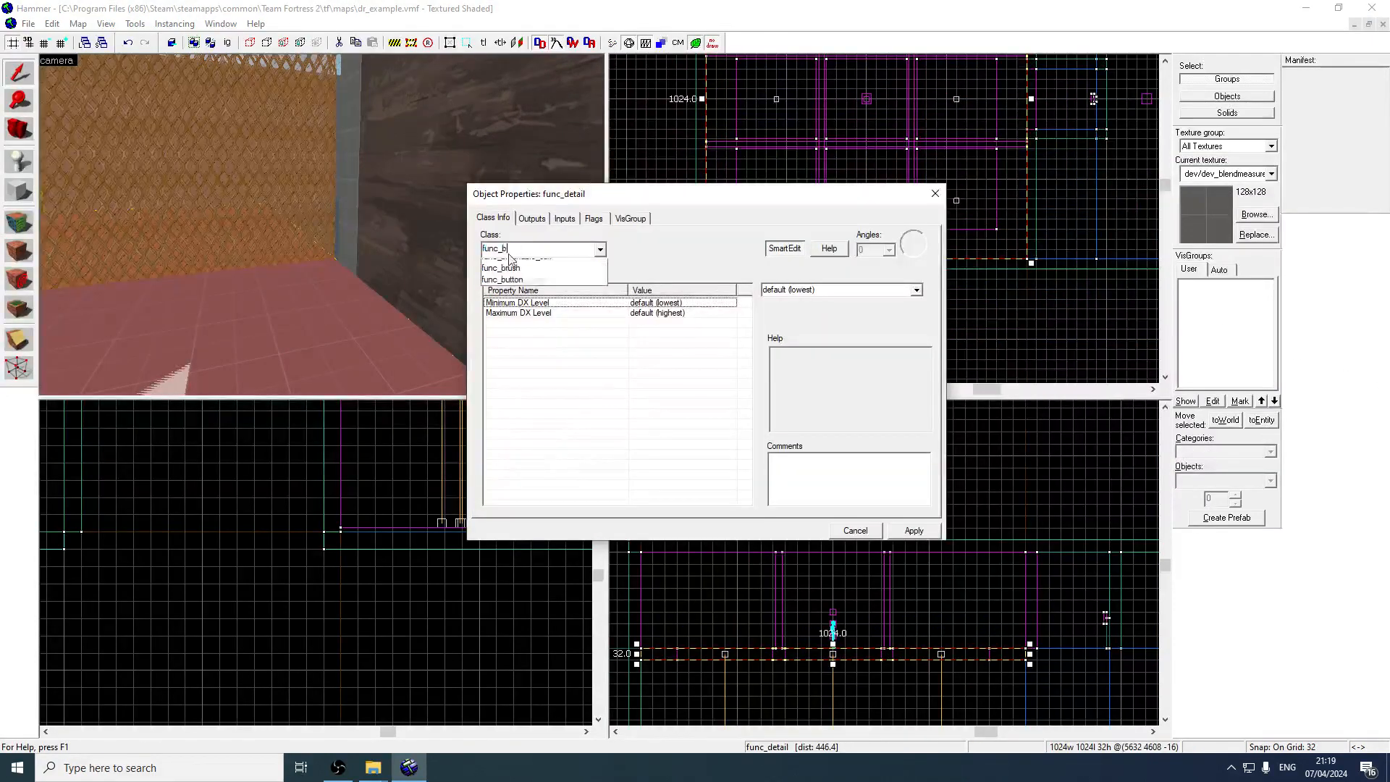
key("Return")
Name the func_brush nine_square_brush, set Start Disabled to Yes, and apply the changes
left_click(637, 323)
left_click(797, 292)
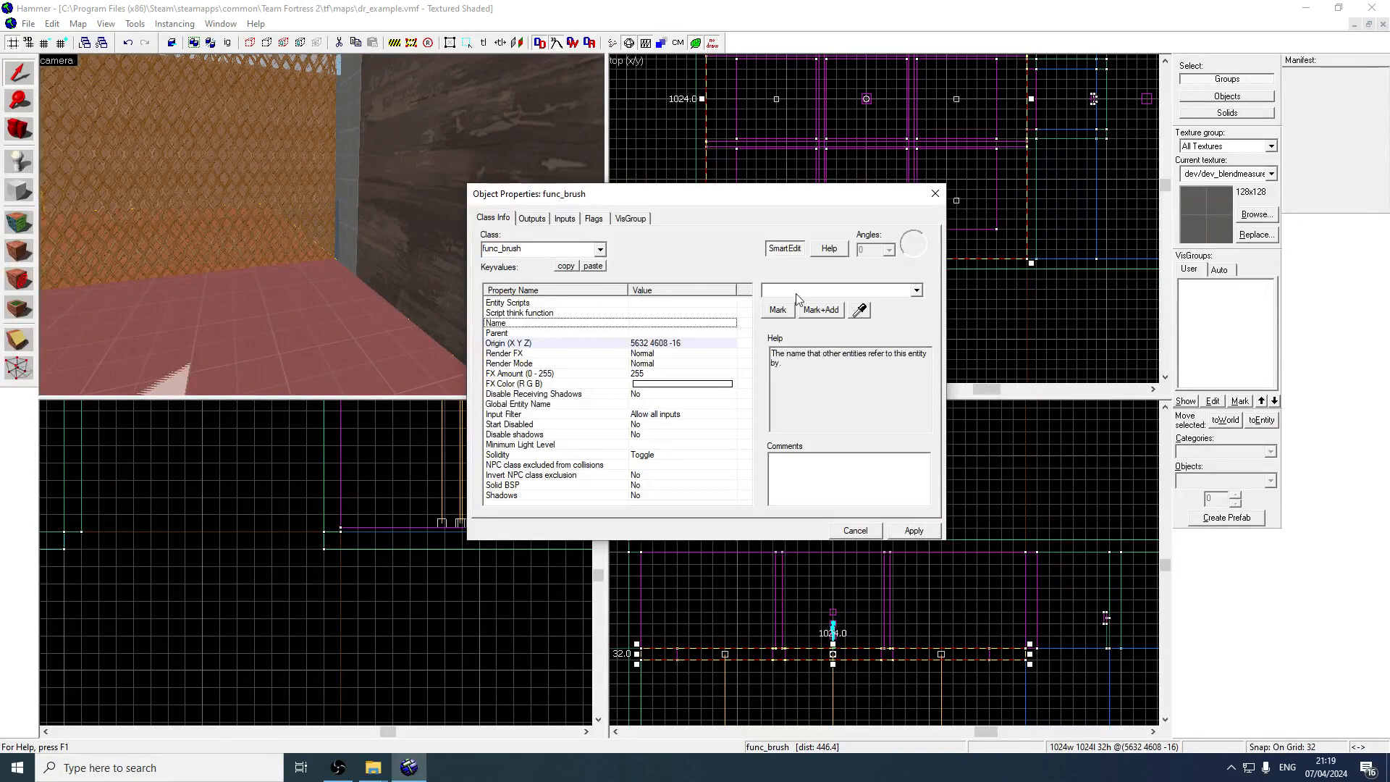
type("nine_square_brush")
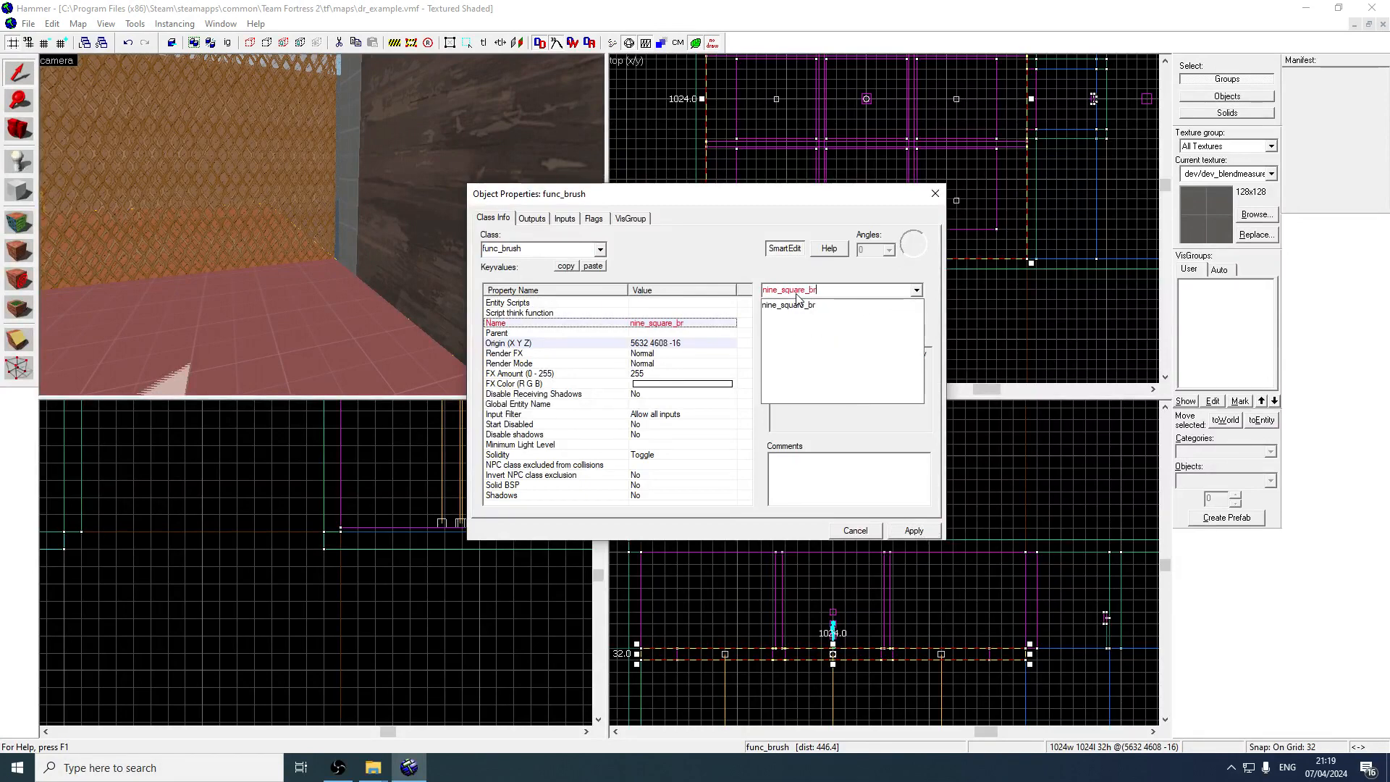
key("Return")
left_click(640, 404)
left_click(634, 414)
left_click(633, 424)
left_click(914, 289)
left_click(877, 313)
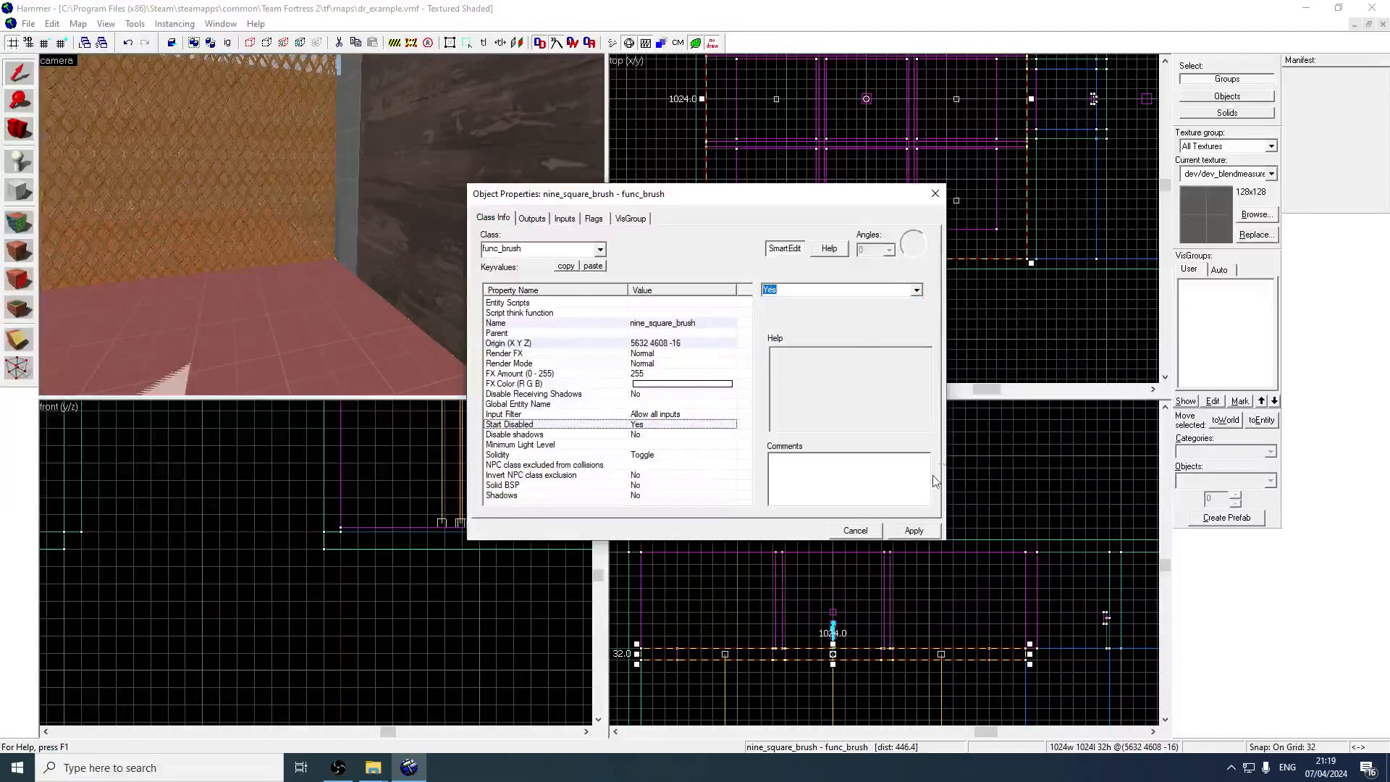
left_click(920, 526)
left_click(934, 193)
Change the math_counter's second OnHitMax output to send Enable to nine_square_brush after a 5-second delay, and apply it
key("z")
key("w")
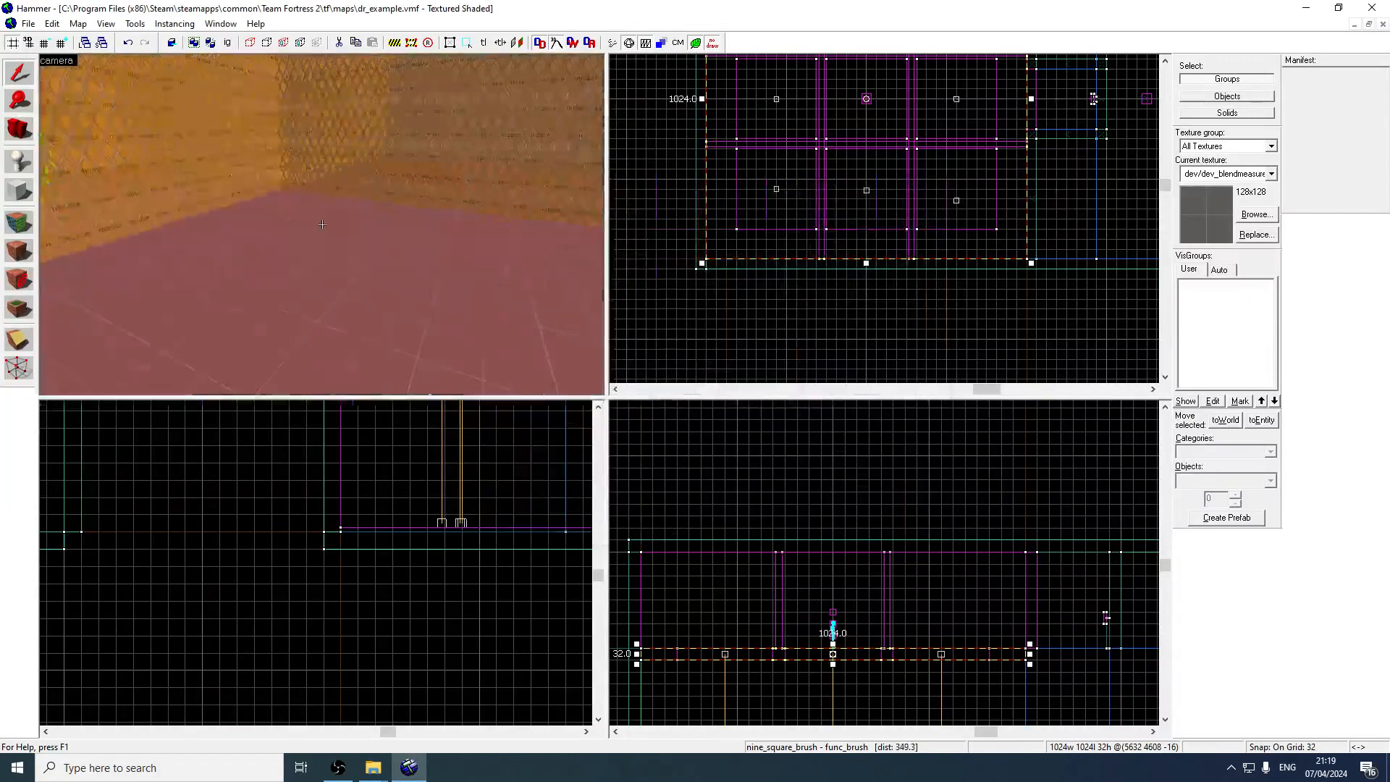
key("w")
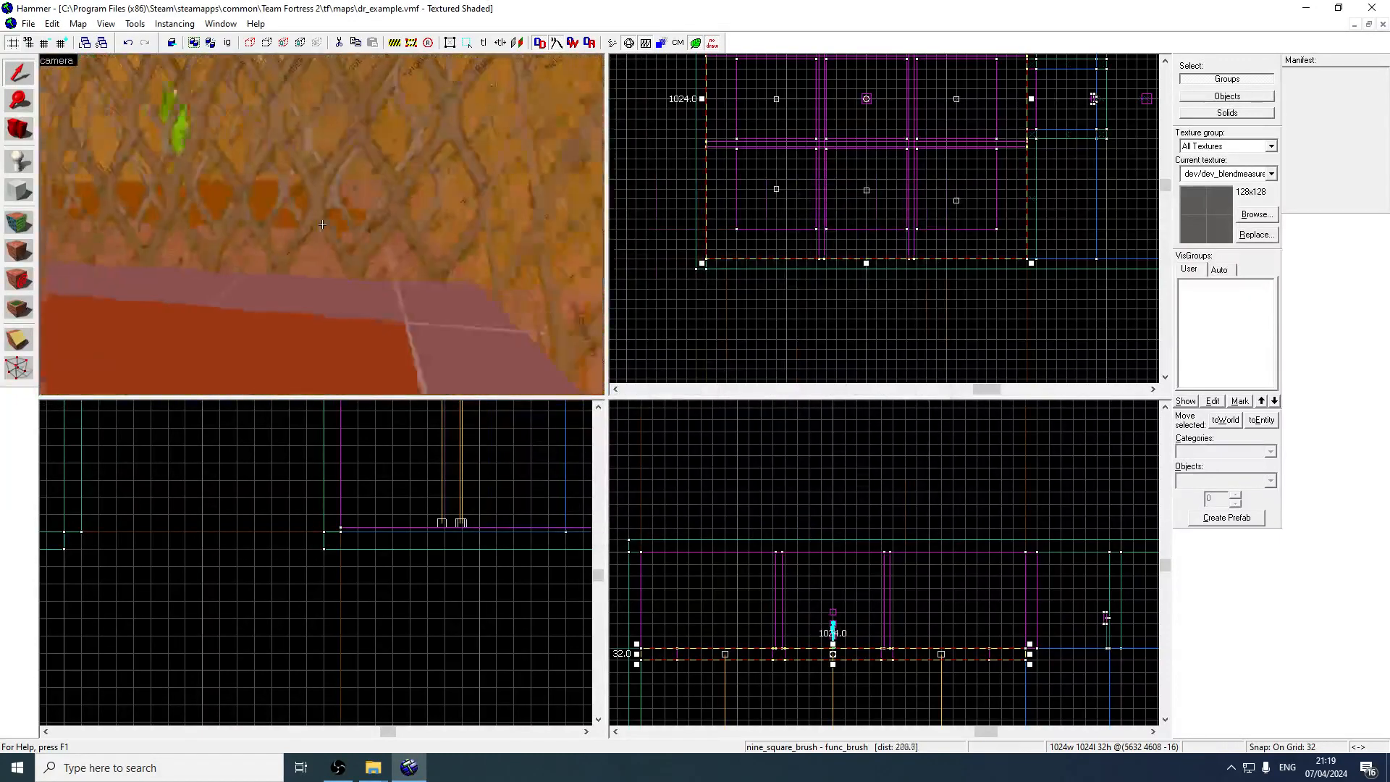
key("z")
double_click(277, 282)
left_click(524, 220)
left_click(581, 268)
left_click_drag(659, 418, 647, 420)
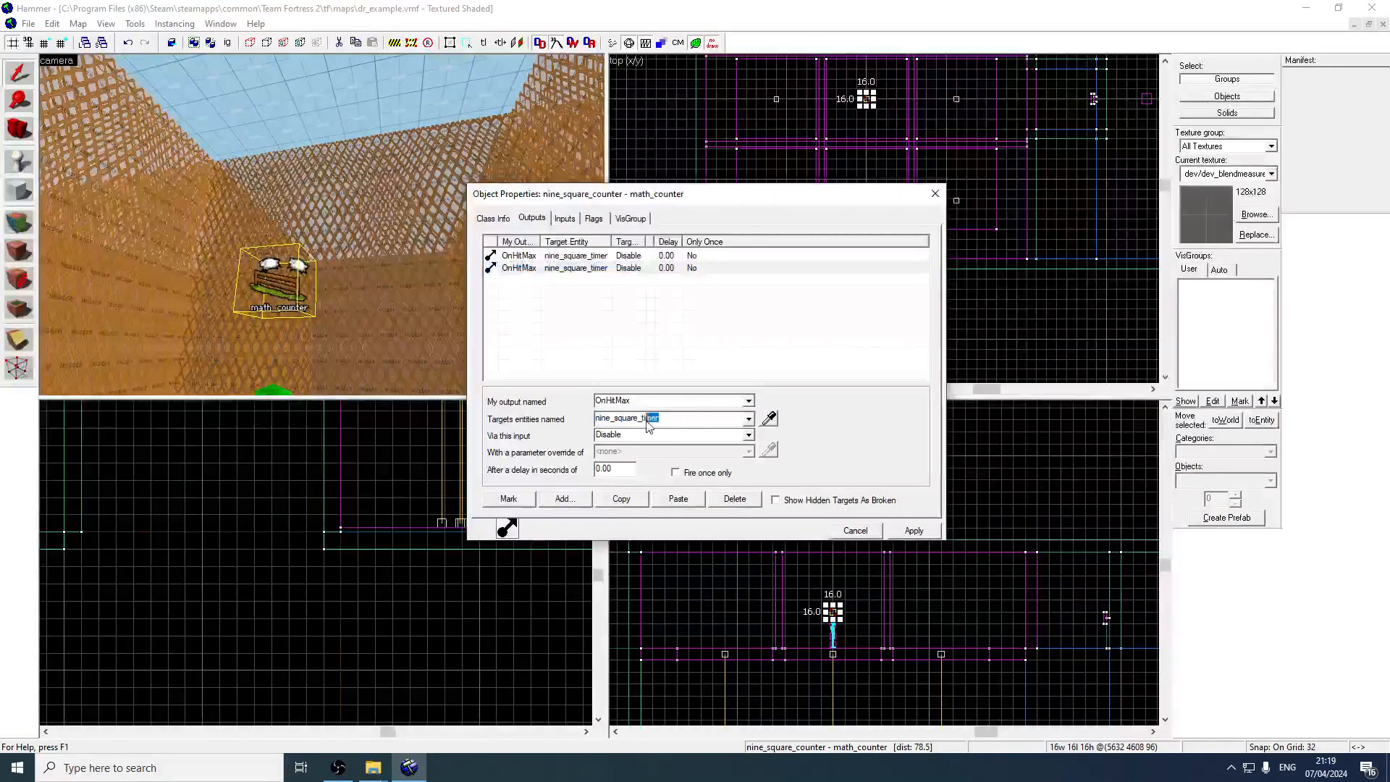
type("brush")
key("Tab")
type("En")
double_click(626, 472)
type("5")
left_click(926, 530)
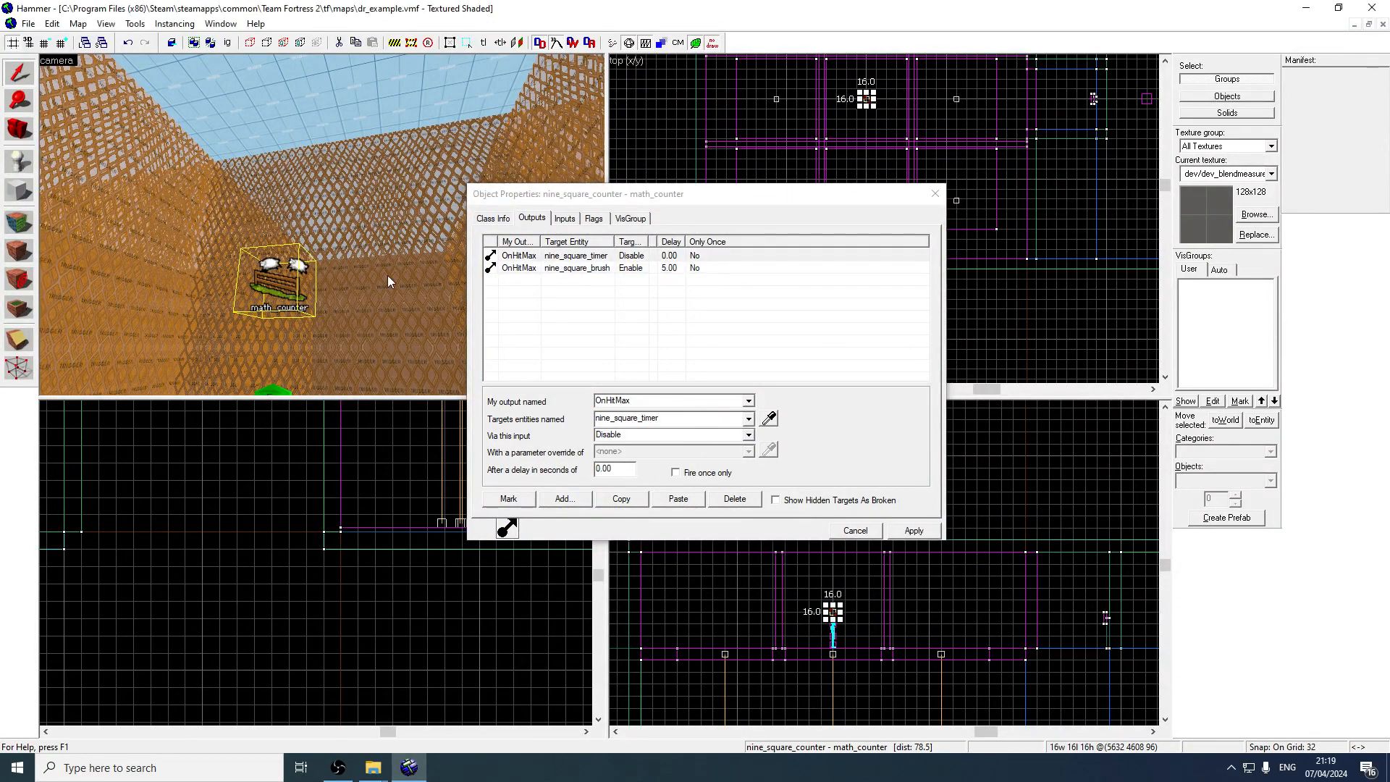
Name the wooden func_breakable wall at the arena's exit nine_square_breakable and close its properties
key("z")
key("w")
scroll(322, 225, "up", 15)
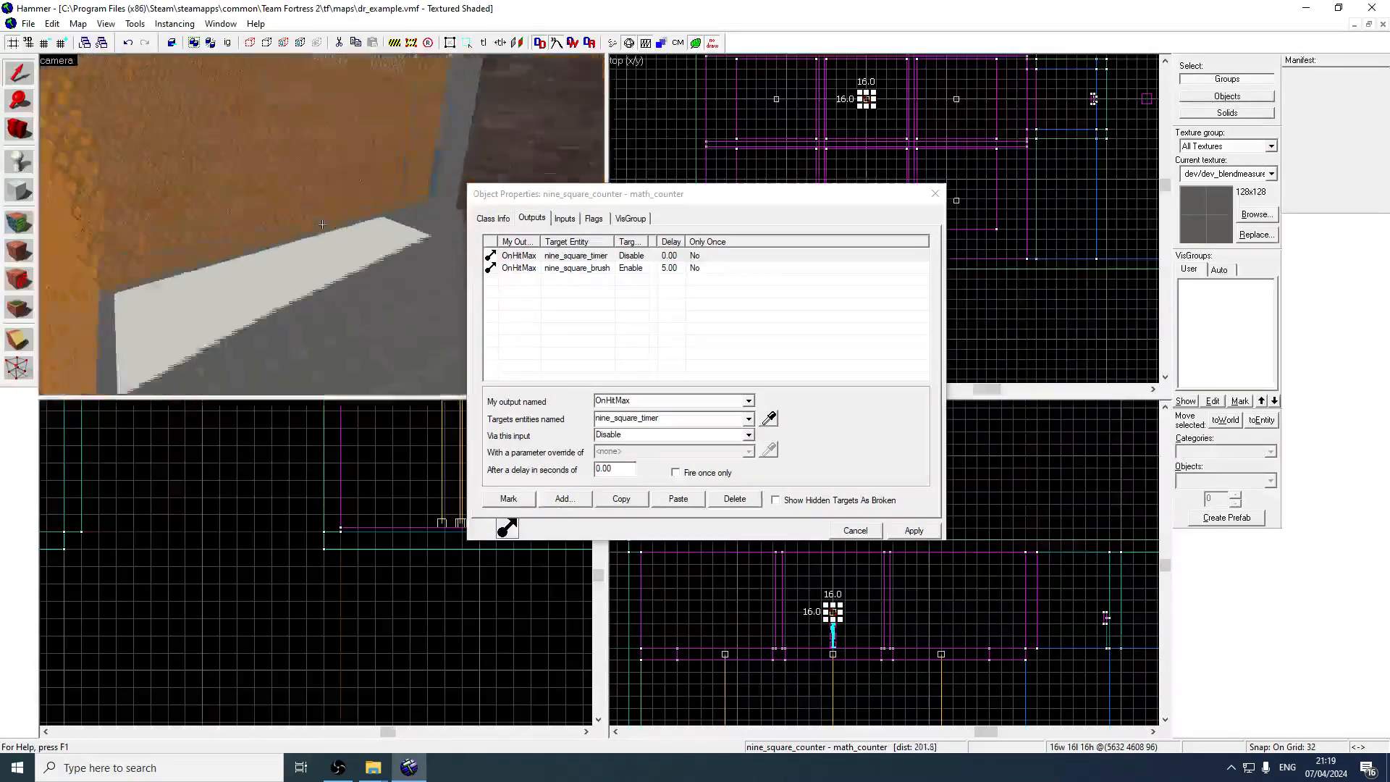
scroll(322, 224, "up", 5)
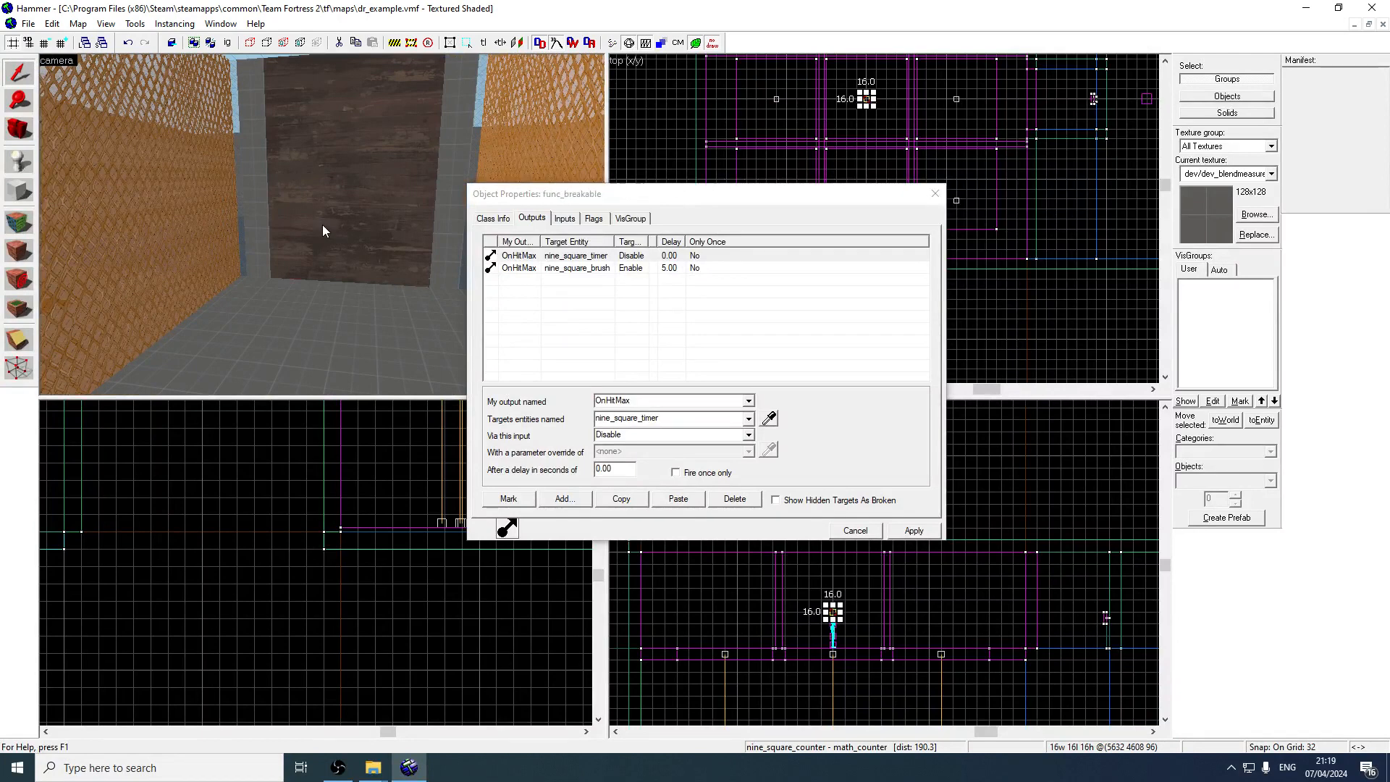
left_click(323, 225)
left_click(495, 218)
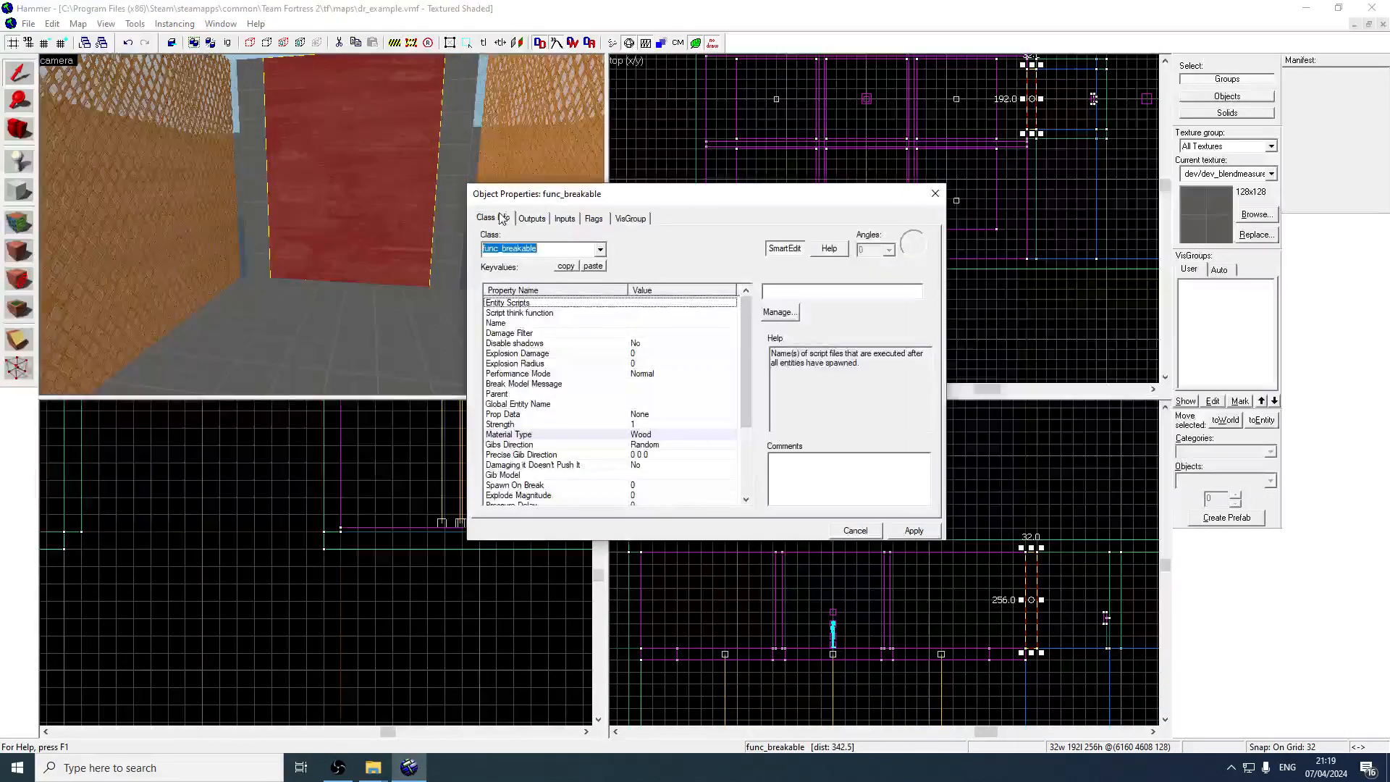
type("ni")
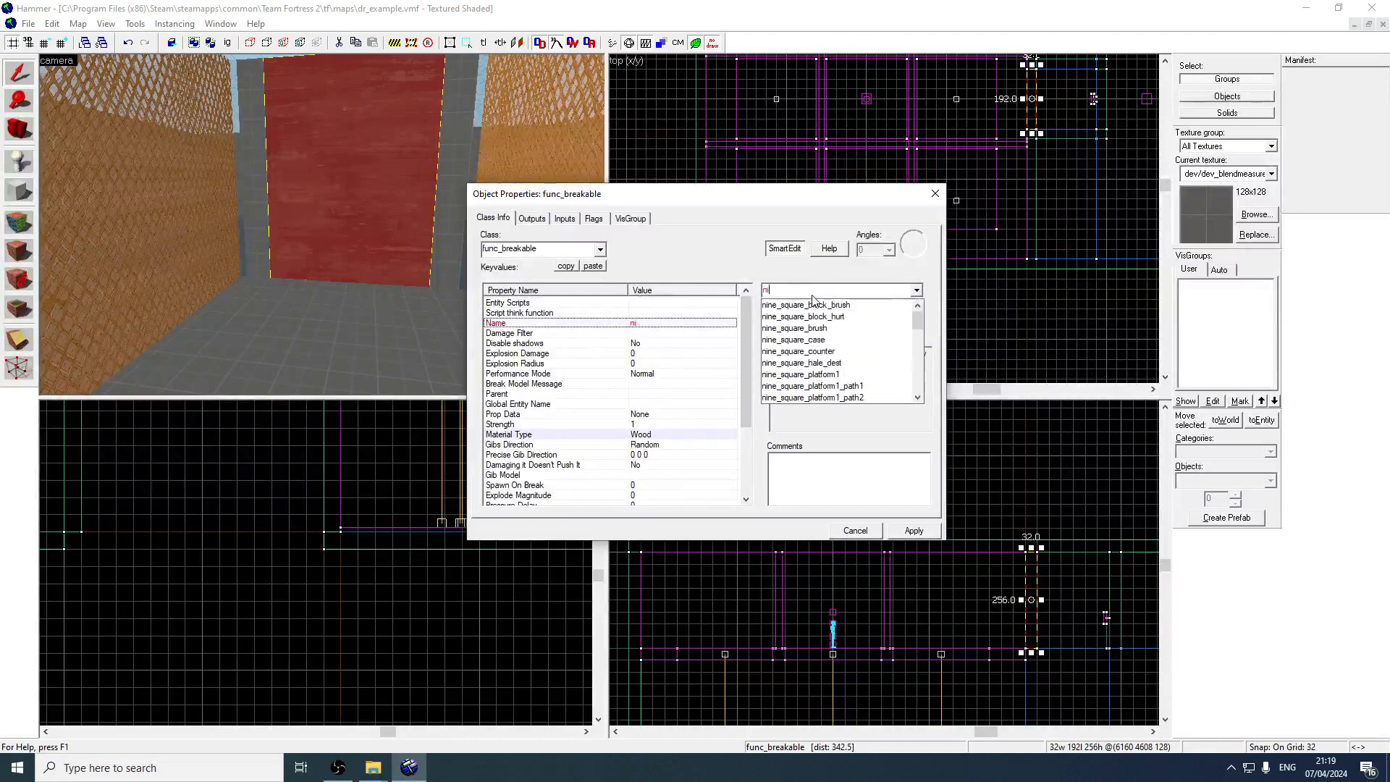
type("ne_square_bre")
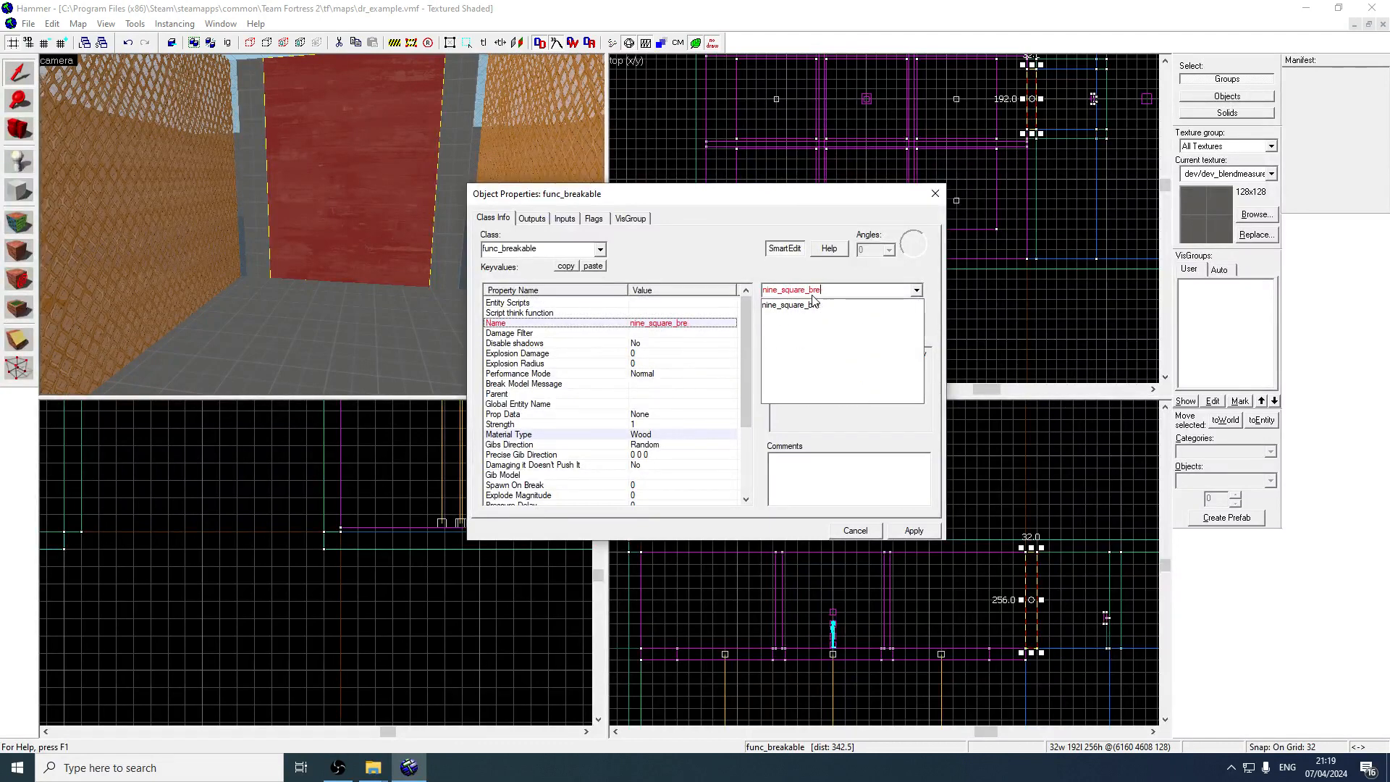
type("kable")
key("Return")
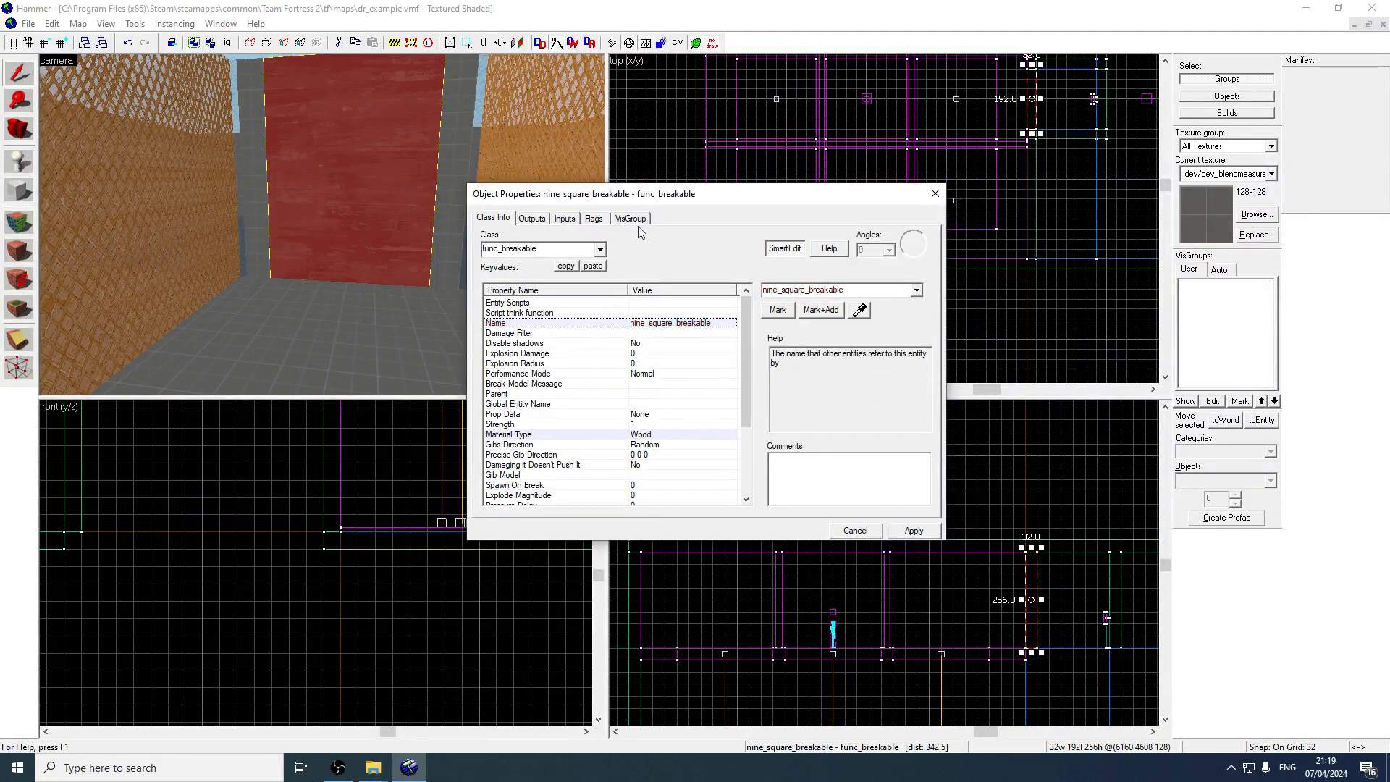
left_click(601, 220)
left_click(935, 193)
Duplicate the math_counter's OnHitMax output that enables nine_square_brush
key("z")
key("w")
double_click(227, 224)
left_click(530, 217)
left_click(585, 268)
left_click(627, 499)
left_click(678, 499)
Change the duplicated output to send Break to nine_square_breakable, apply it, and close the counter's properties
left_click(607, 281)
left_click(651, 418)
left_click_drag(661, 419, 648, 419)
type("reakable")
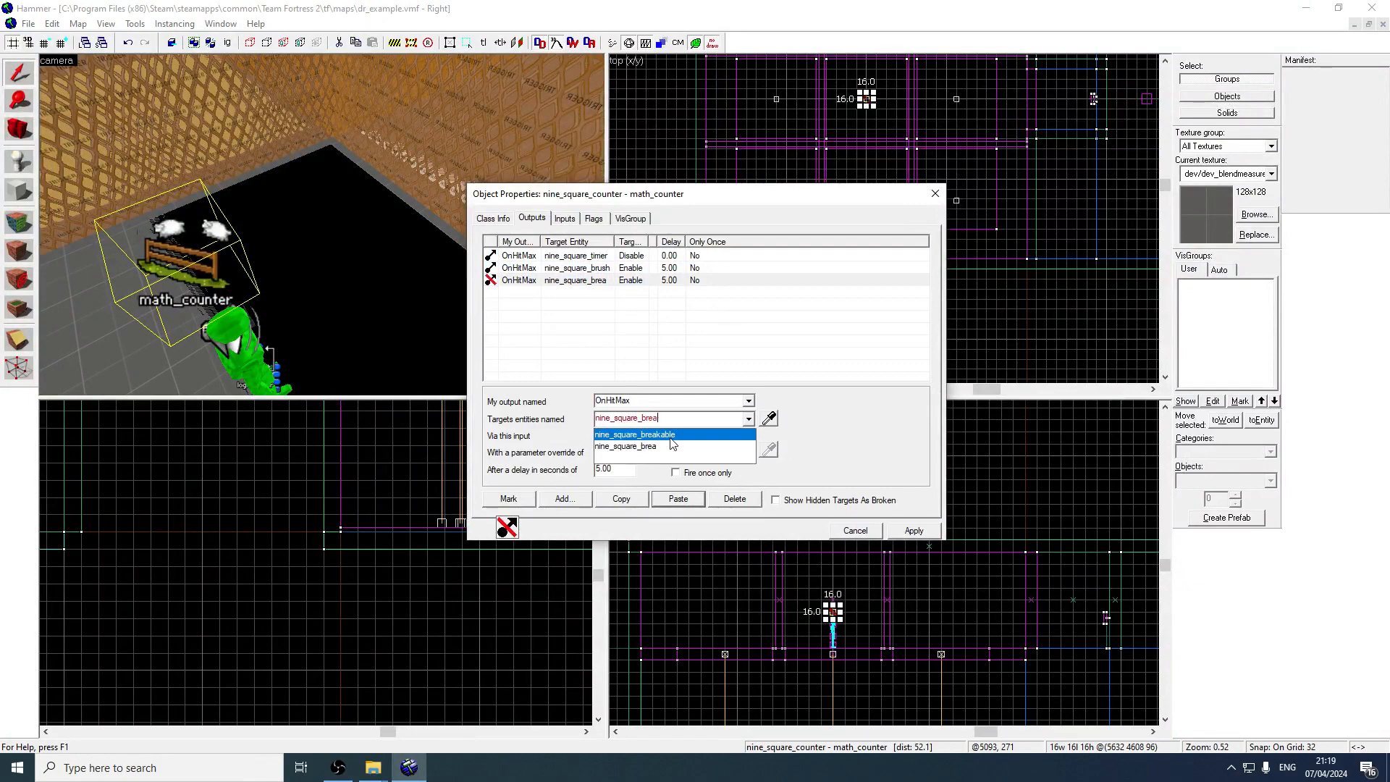
key("Tab")
type("Br")
left_click(928, 529)
left_click(934, 193)
Add an OnPressed output targeting !self to the func_button beyond the breakable wall
key("z")
key("s")
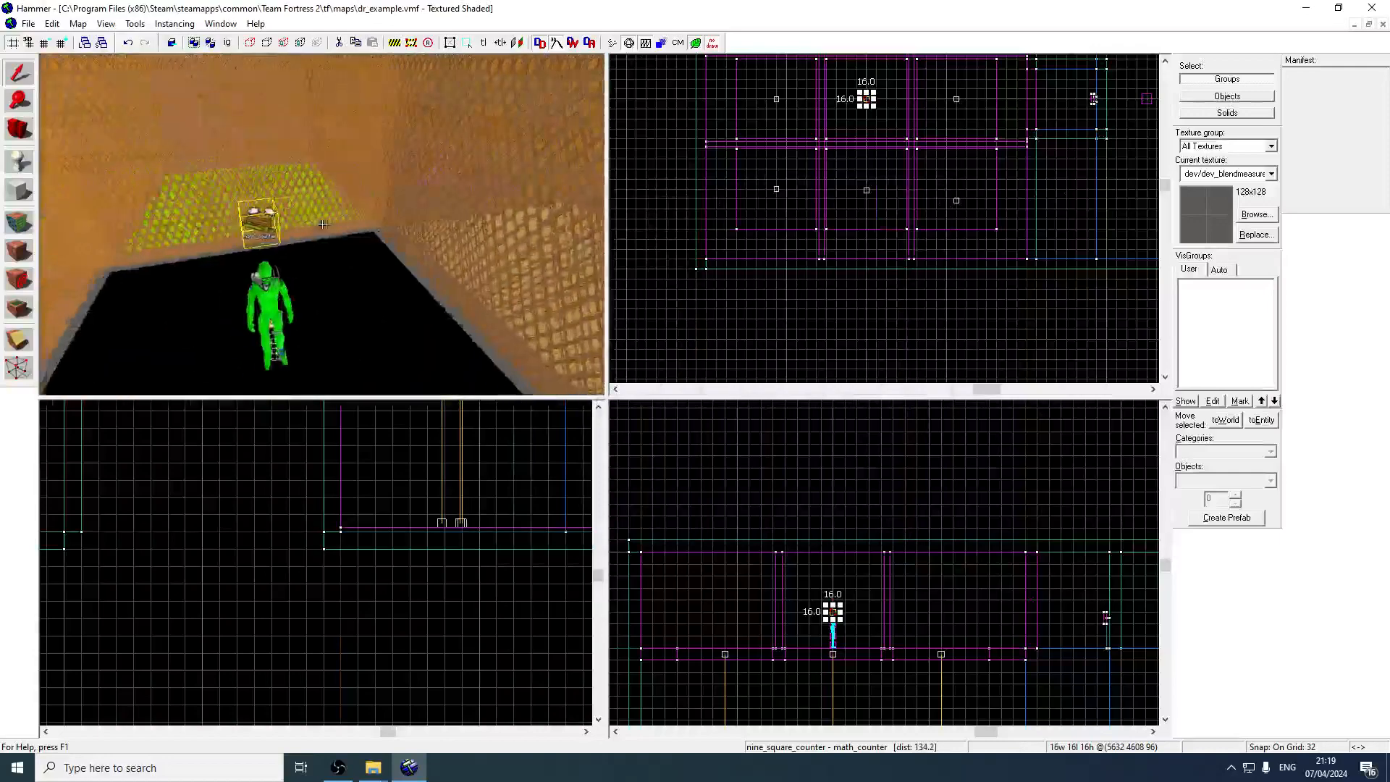
key("w")
key("z")
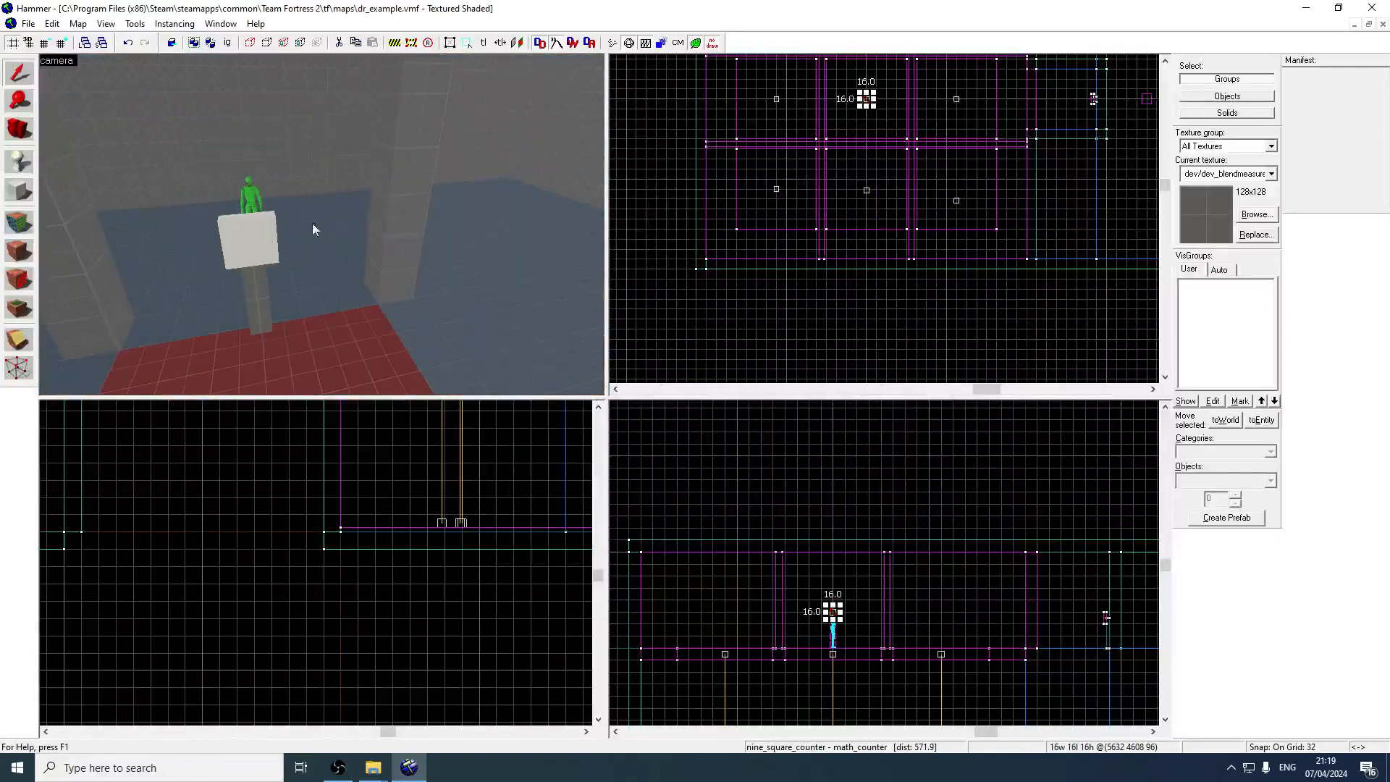
double_click(250, 239)
left_click(531, 218)
left_click(585, 508)
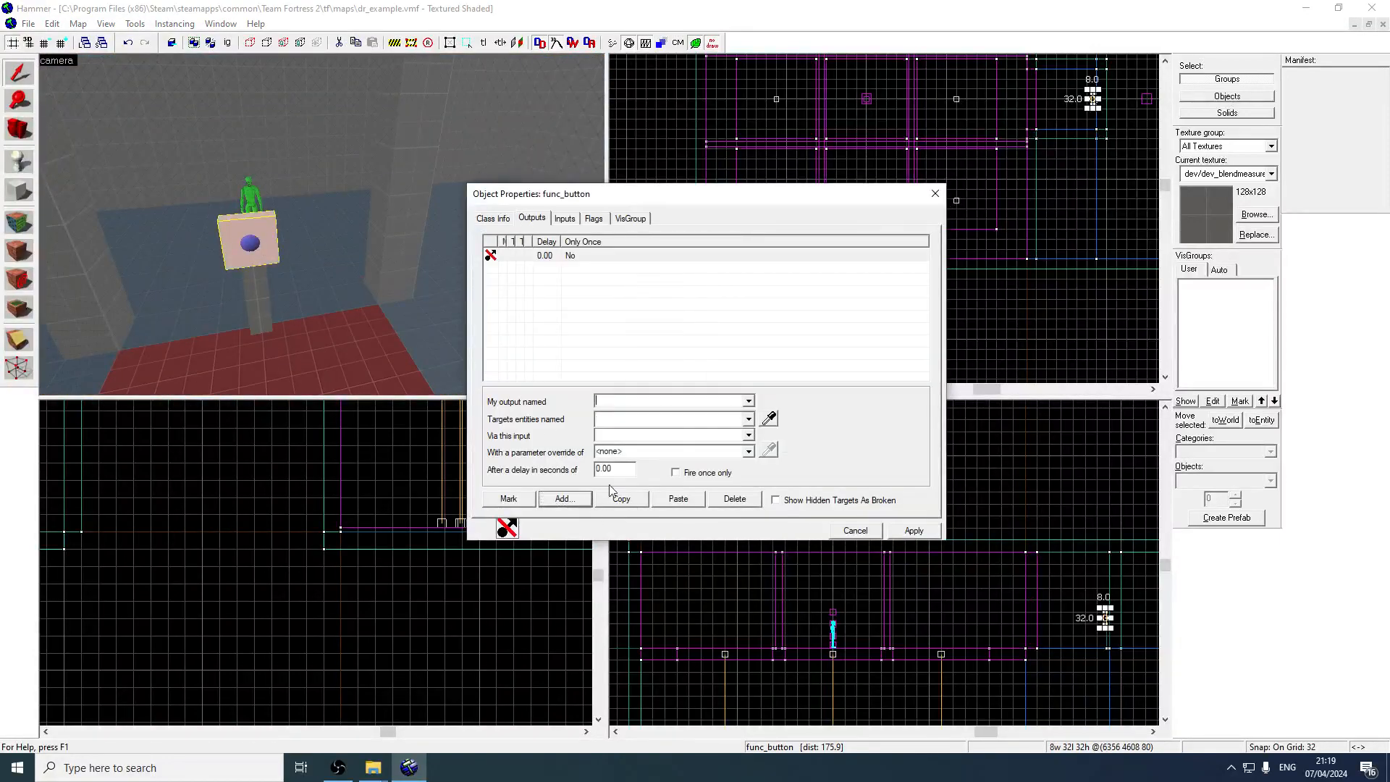
left_click(746, 401)
left_click(677, 421)
left_click(677, 421)
type("!self")
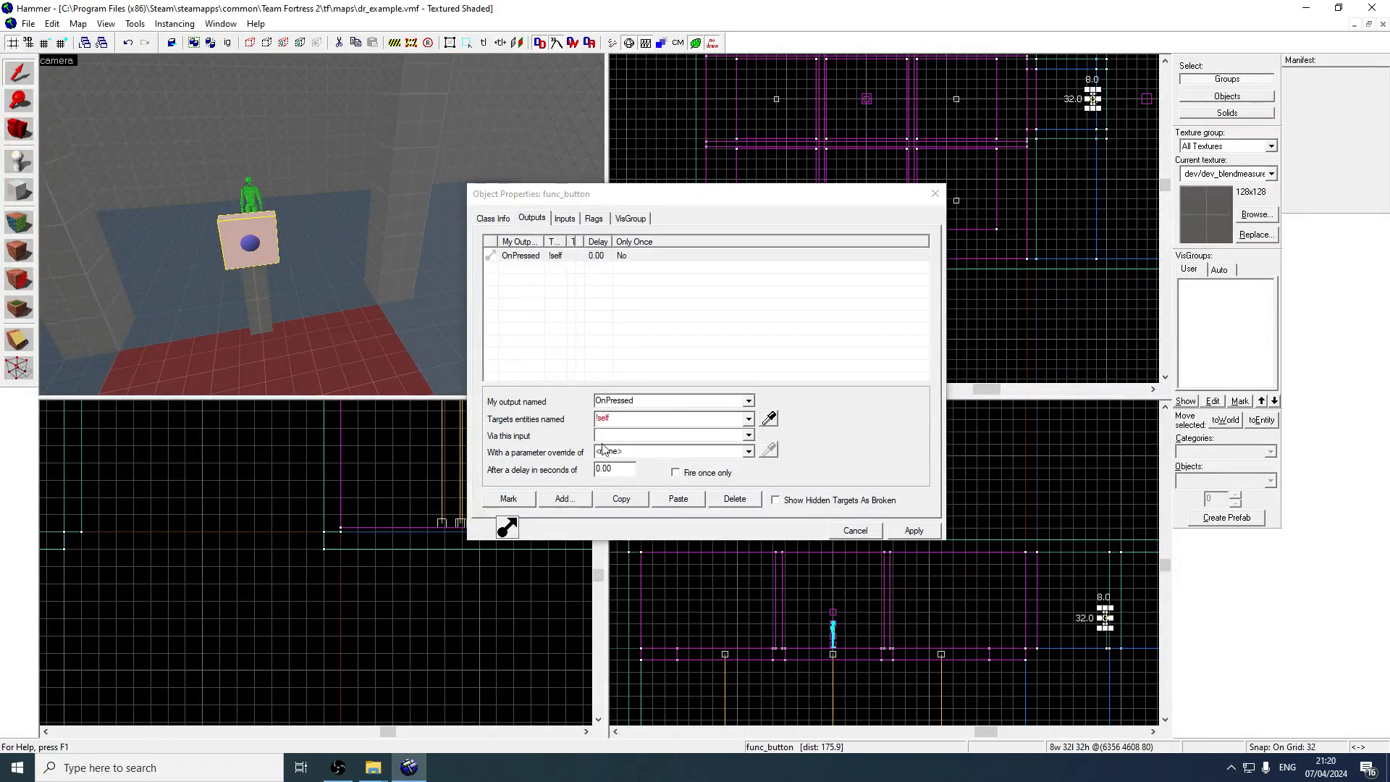
Set the button output's input to Color with parameter 255 0 0 and close the properties
type("Color")
left_click(712, 452)
type("25")
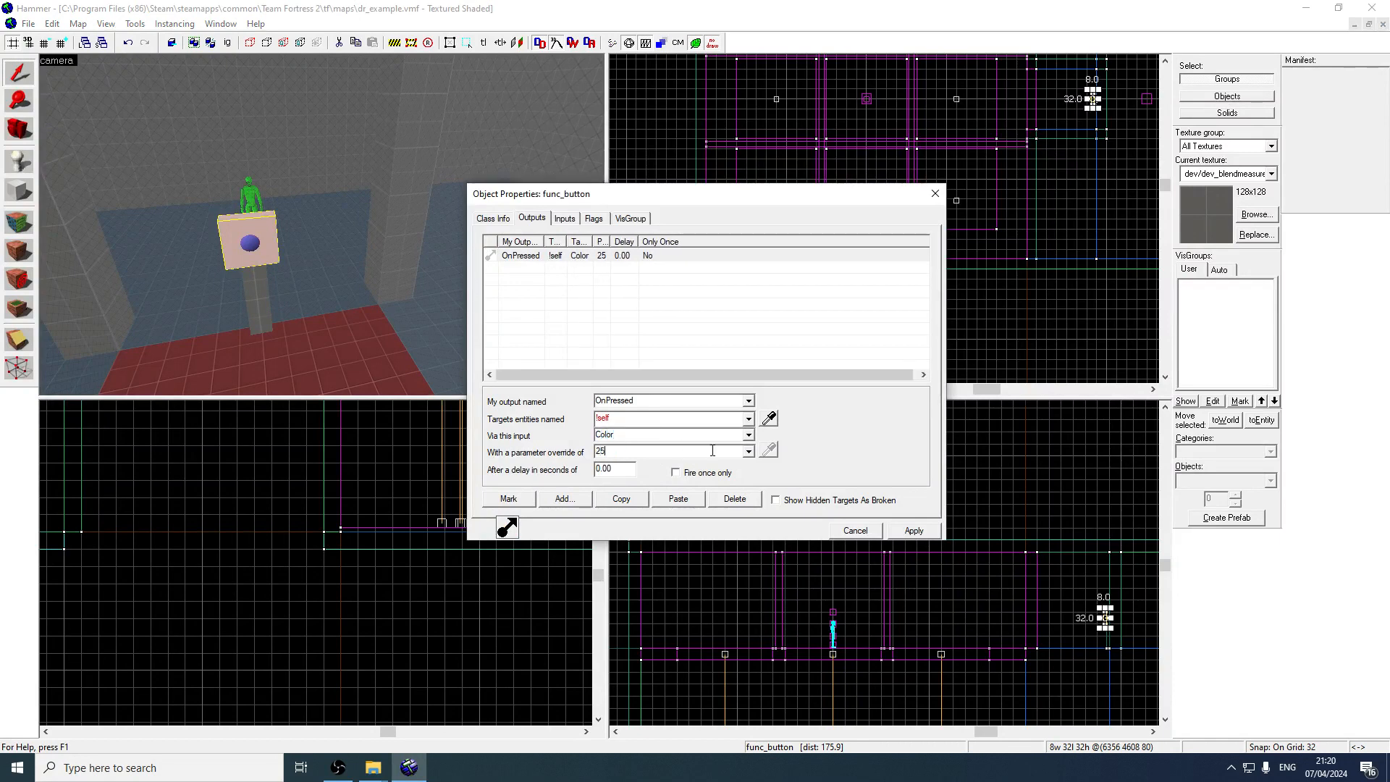
type("5 0 0")
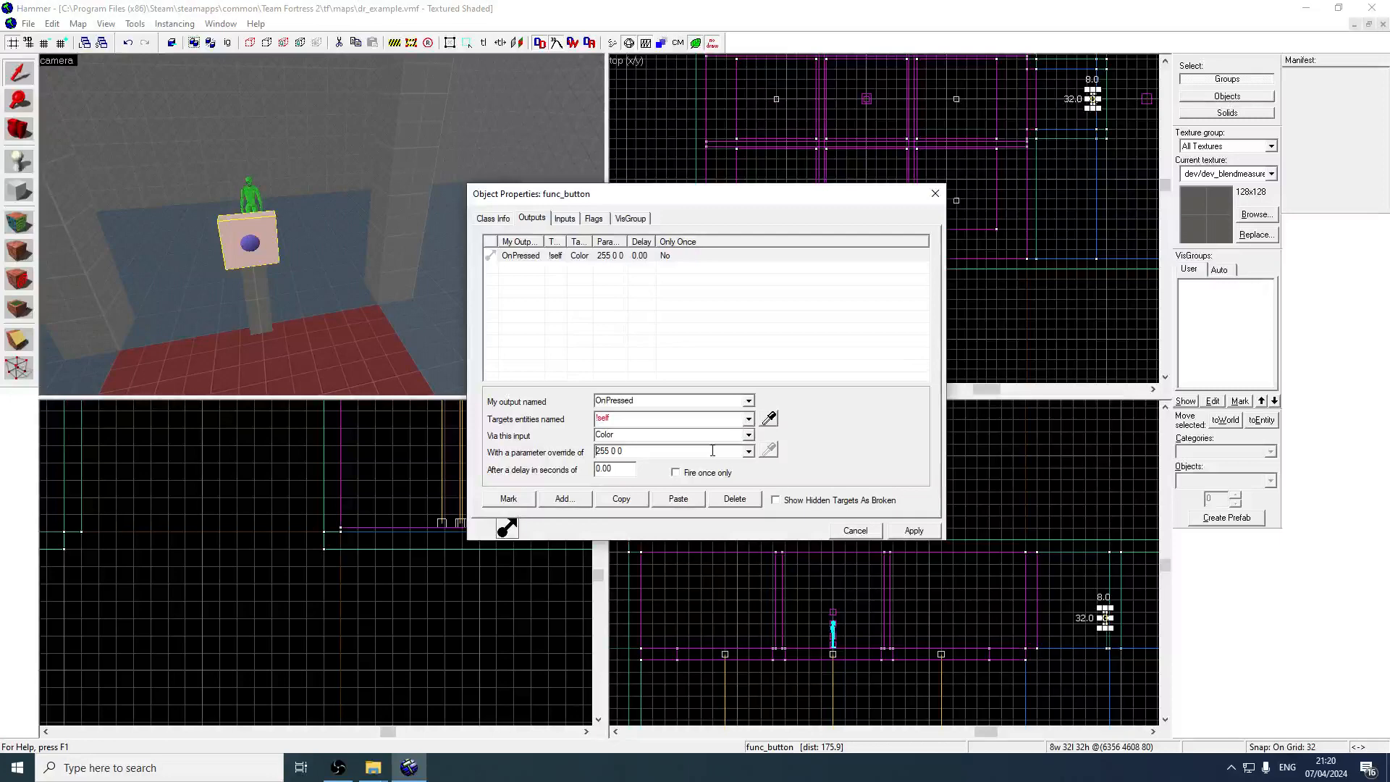
type("zd")
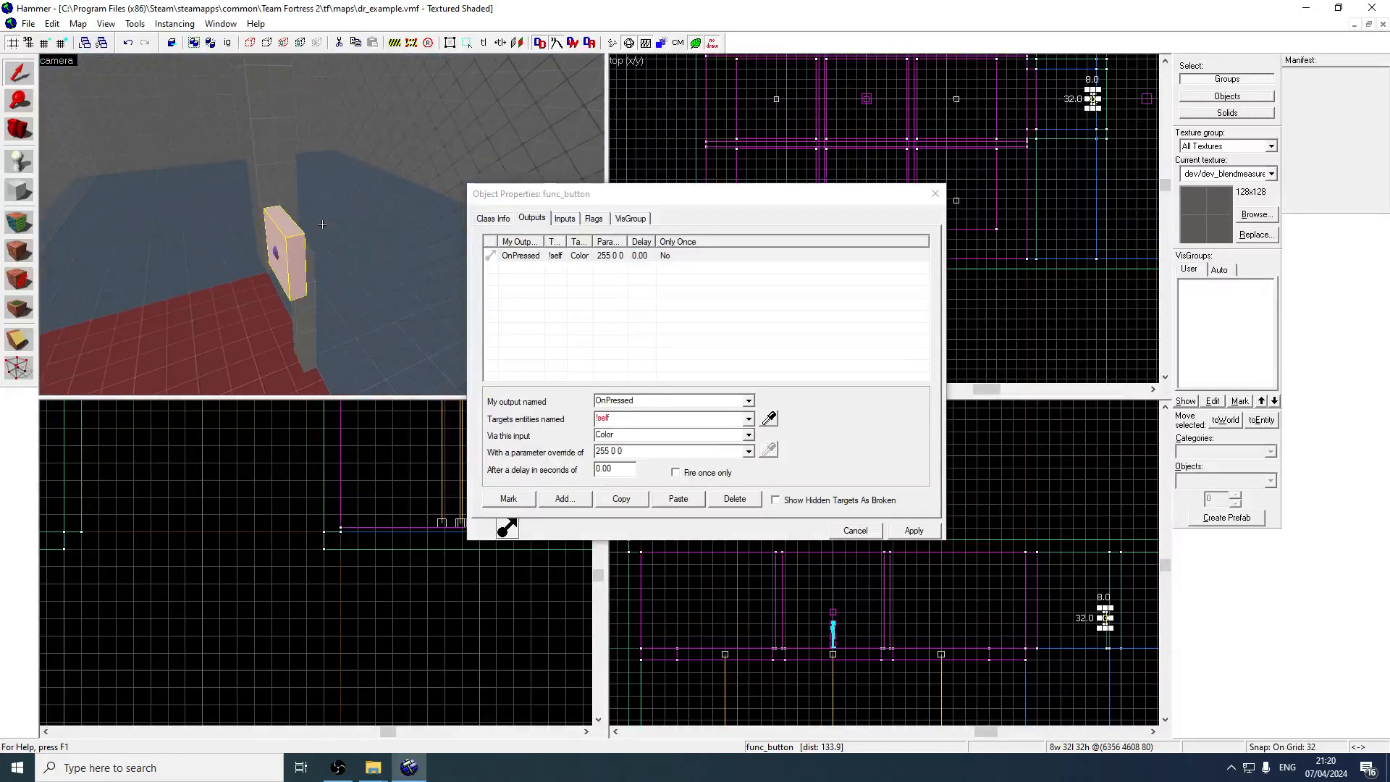
type("z")
left_click(934, 193)
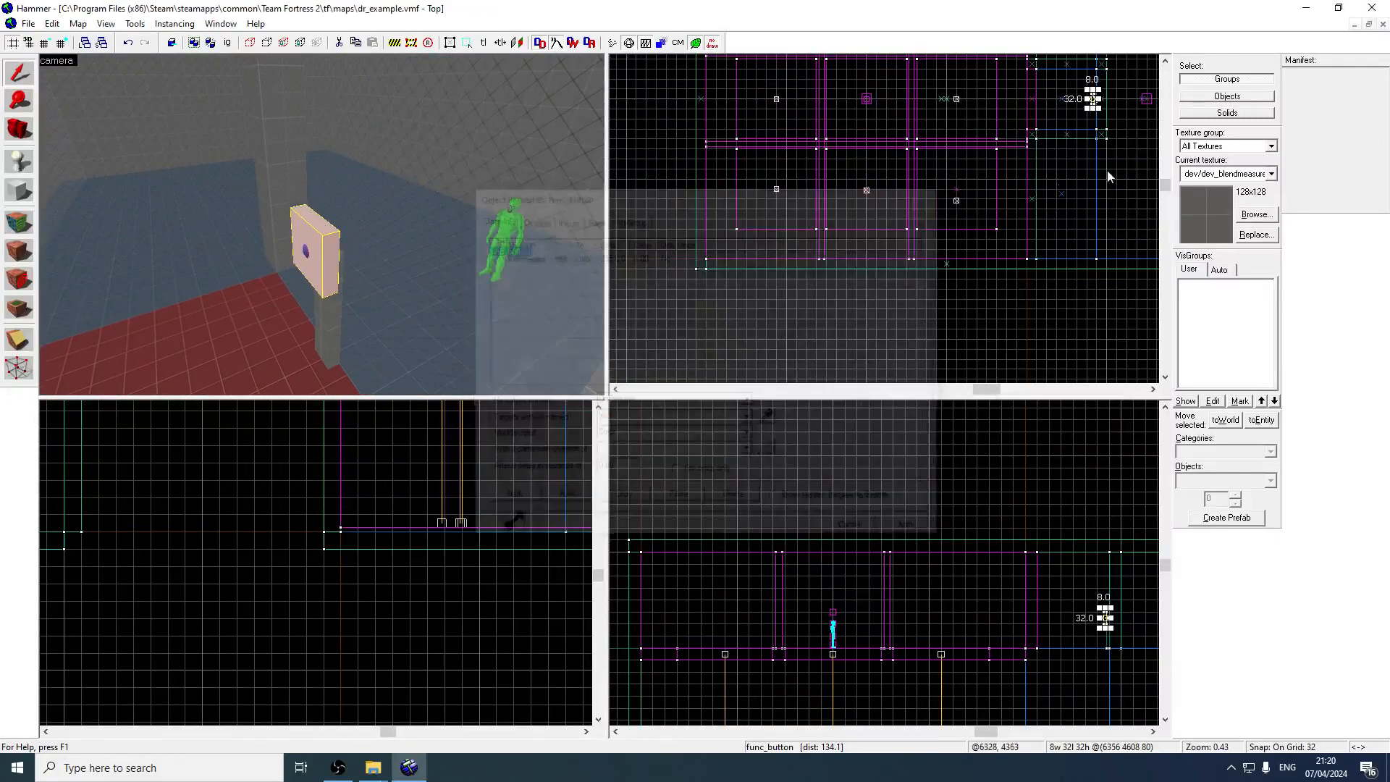
Create a 224 × 384 × 256 block with the tools/toolstrigger texture in the space beside the button corridor
left_click(1256, 214)
double_click(519, 339)
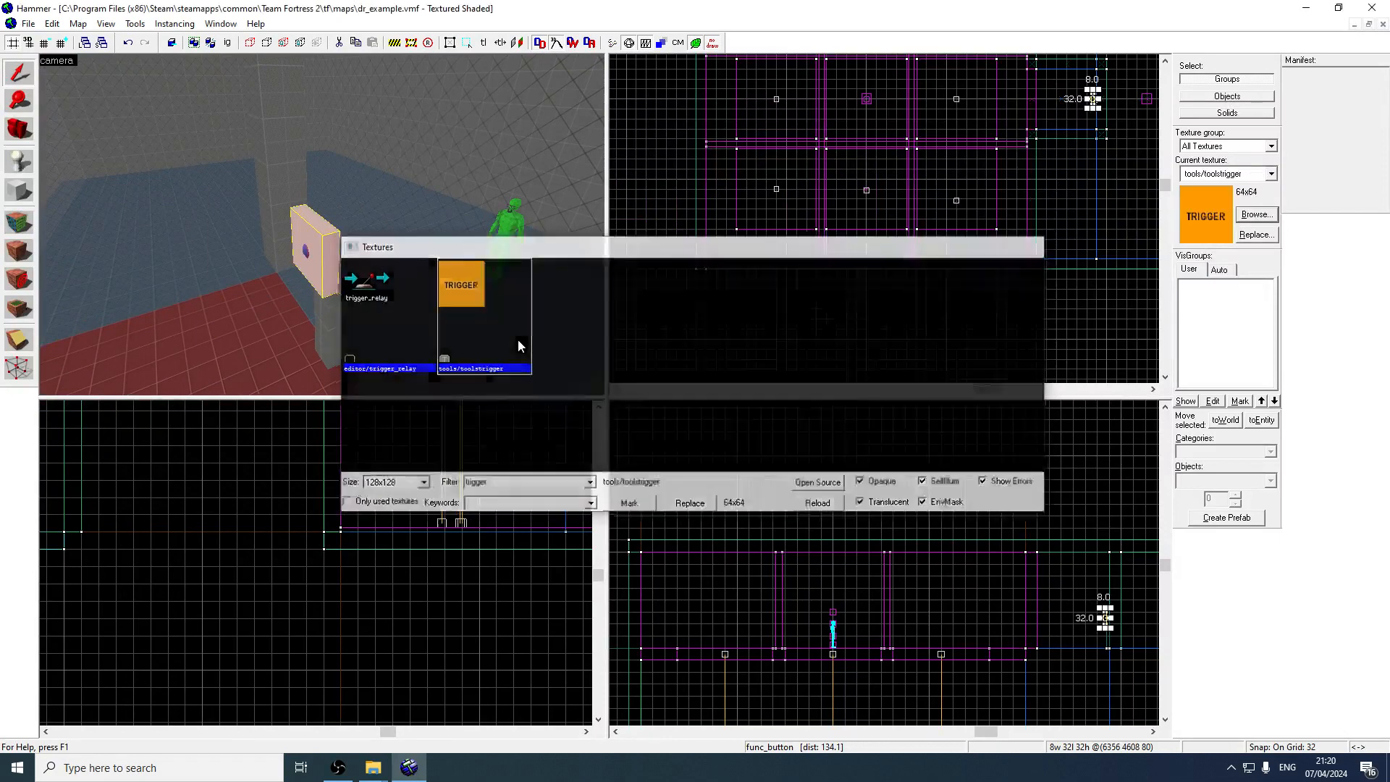
left_click(26, 189)
key("Up")
key("Up")
key("Right")
left_click_drag(903, 102, 973, 226)
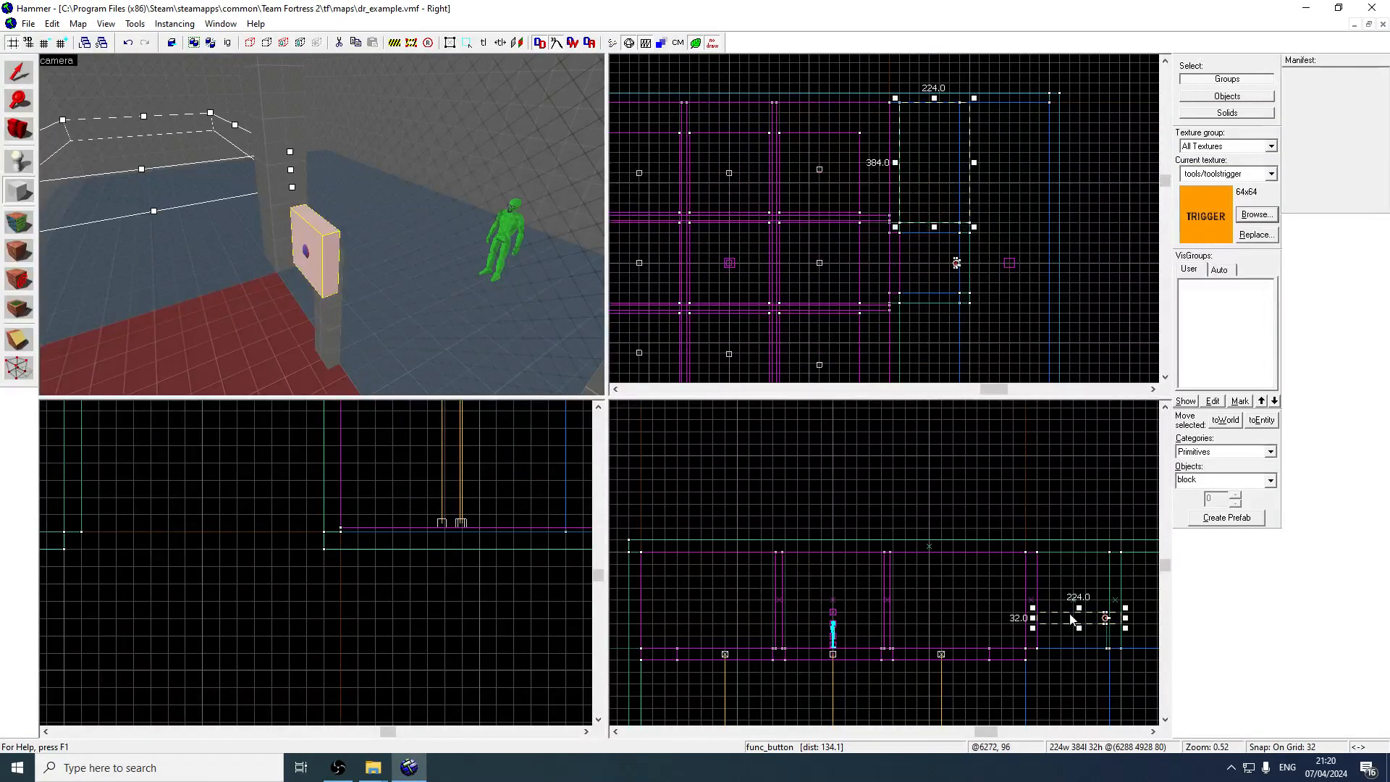
left_click_drag(1078, 610, 1084, 556)
left_click_drag(1078, 629, 1078, 647)
key("Return")
key("shift+s")
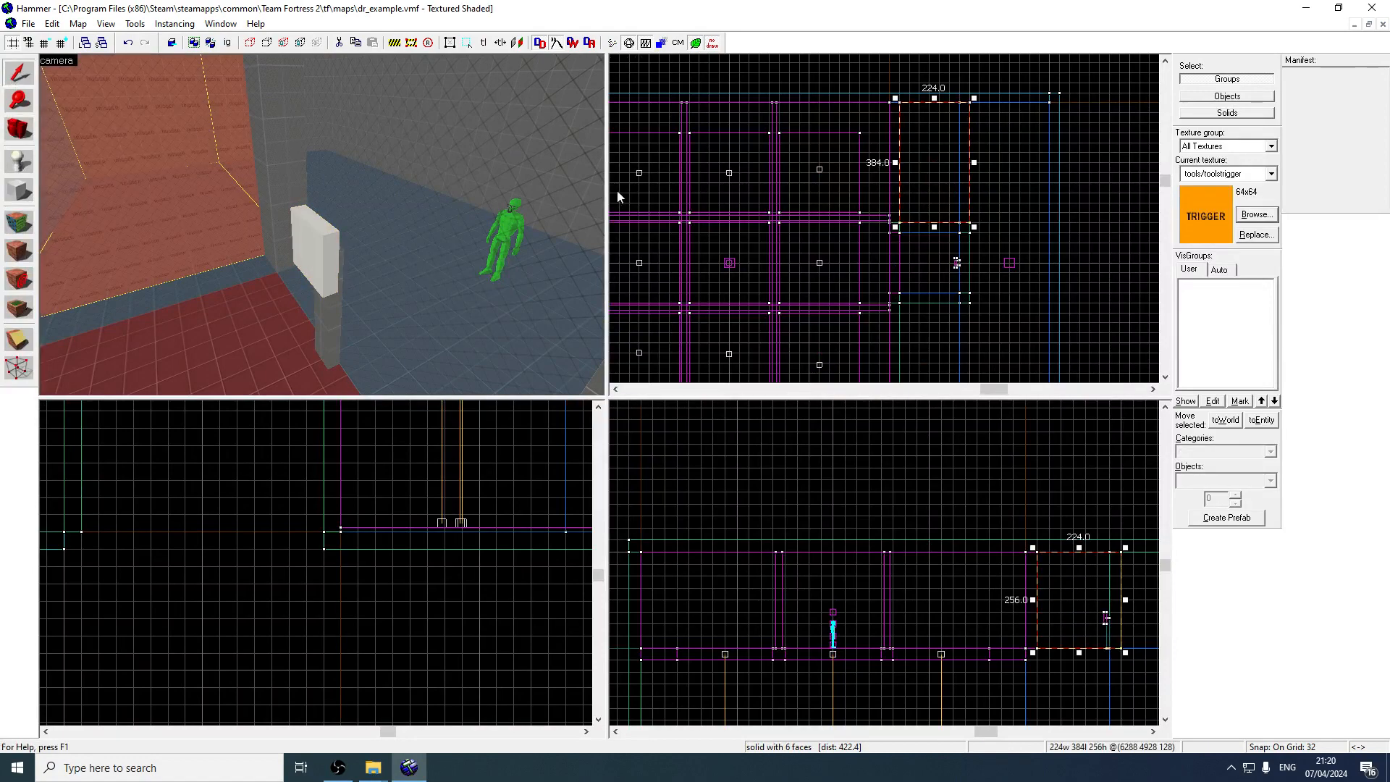
Copy the trigger block into the room behind the button and stretch the copy to 1024 units long
scroll(867, 108, "down", 3)
left_click_drag(883, 157, 916, 240)
left_click_drag(921, 181, 915, 212)
Copy the 384-unit-long trigger block to the opposite side of the button corridor
key("z")
key("d")
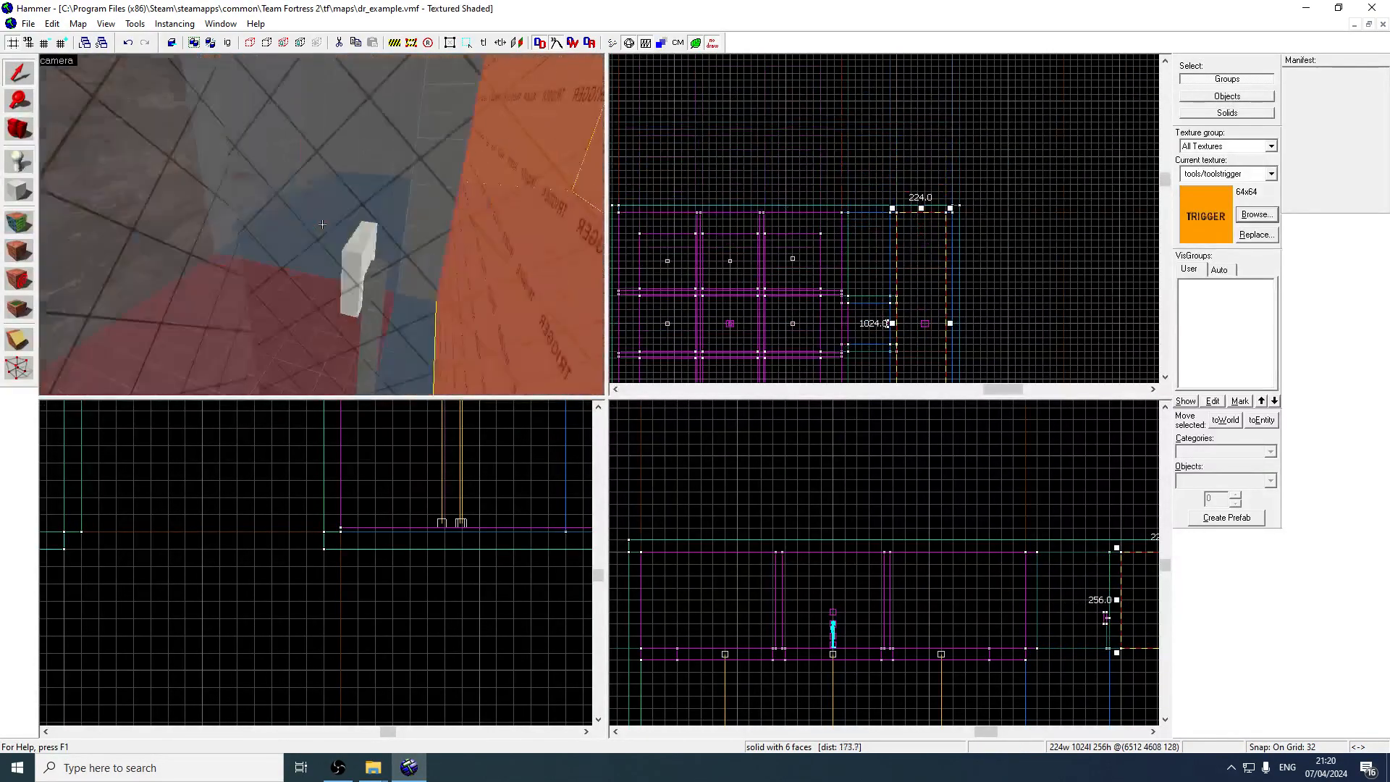
key("s")
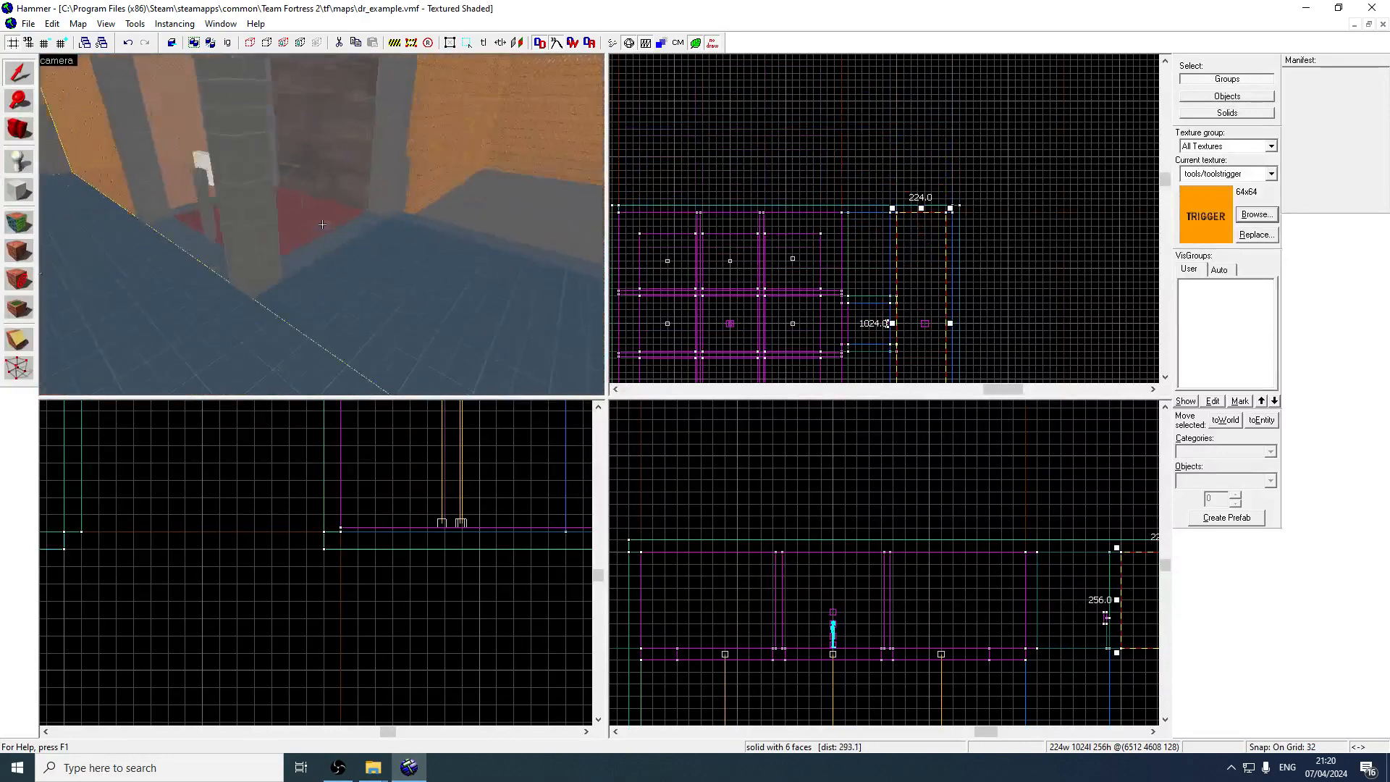
key("z")
left_click(440, 272)
key("z")
key("z")
left_click(322, 224)
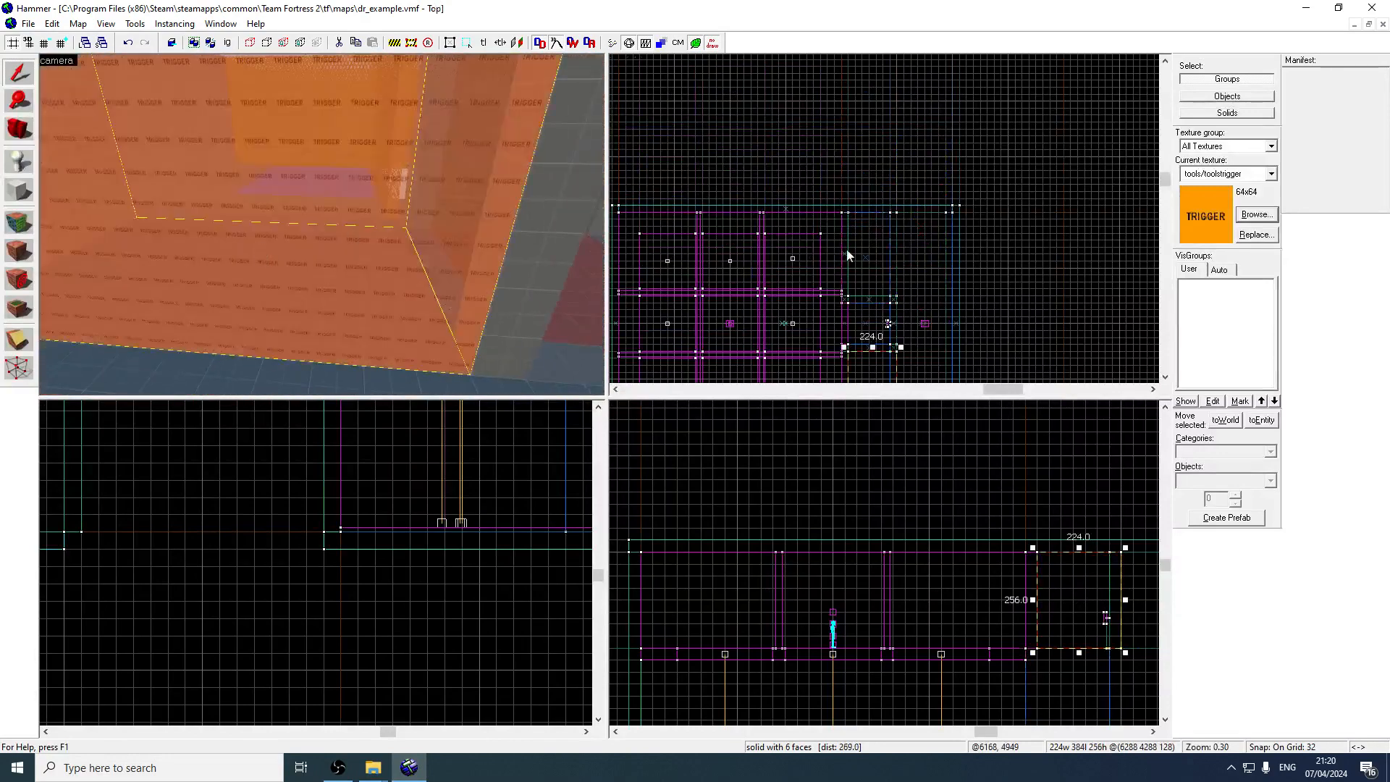
scroll(847, 255, "up", 1)
middle_click_drag(847, 256, 832, 89)
left_click_drag(865, 260, 865, 96, "shift")
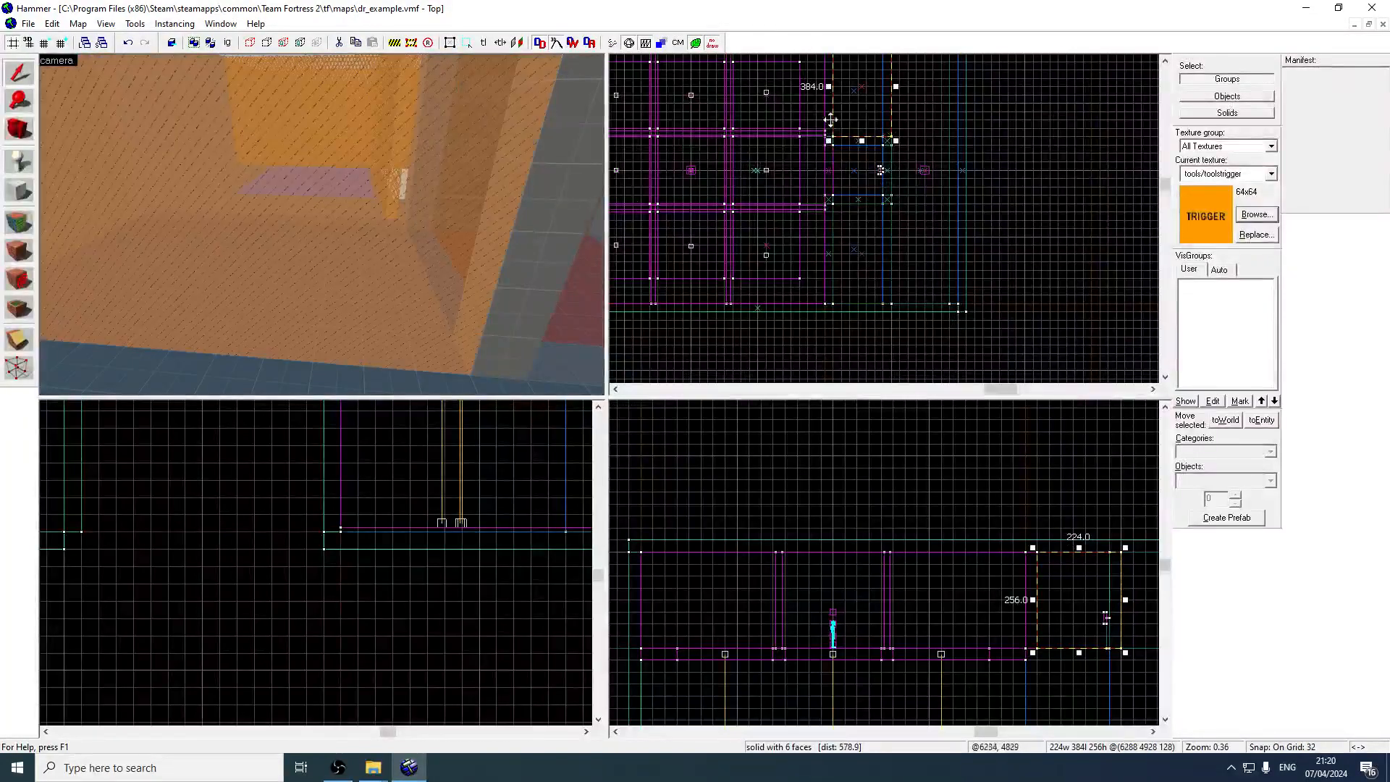
Widen the 1024-unit-long trigger block in the room behind the button by 32 units
left_click(339, 307, "ctrl")
key("z")
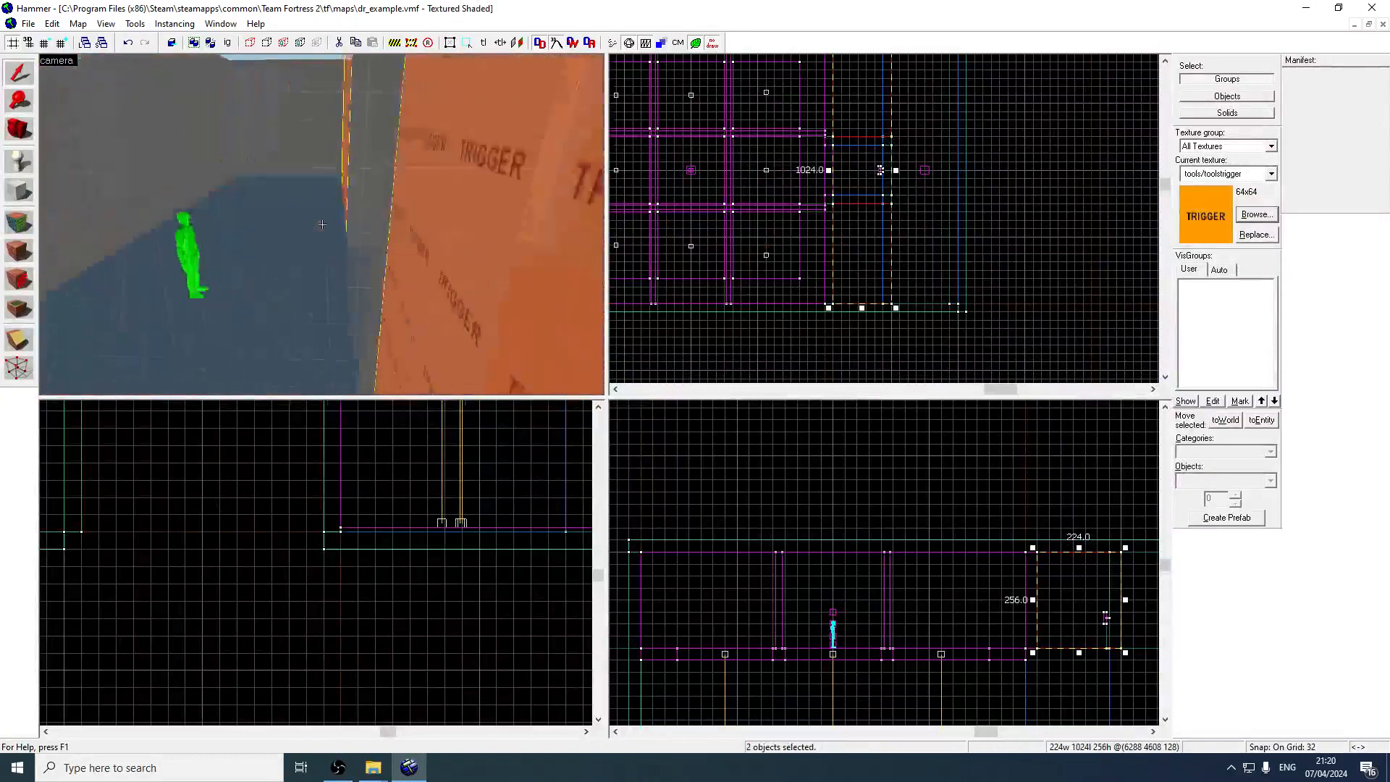
key("z")
left_click(302, 269, "ctrl")
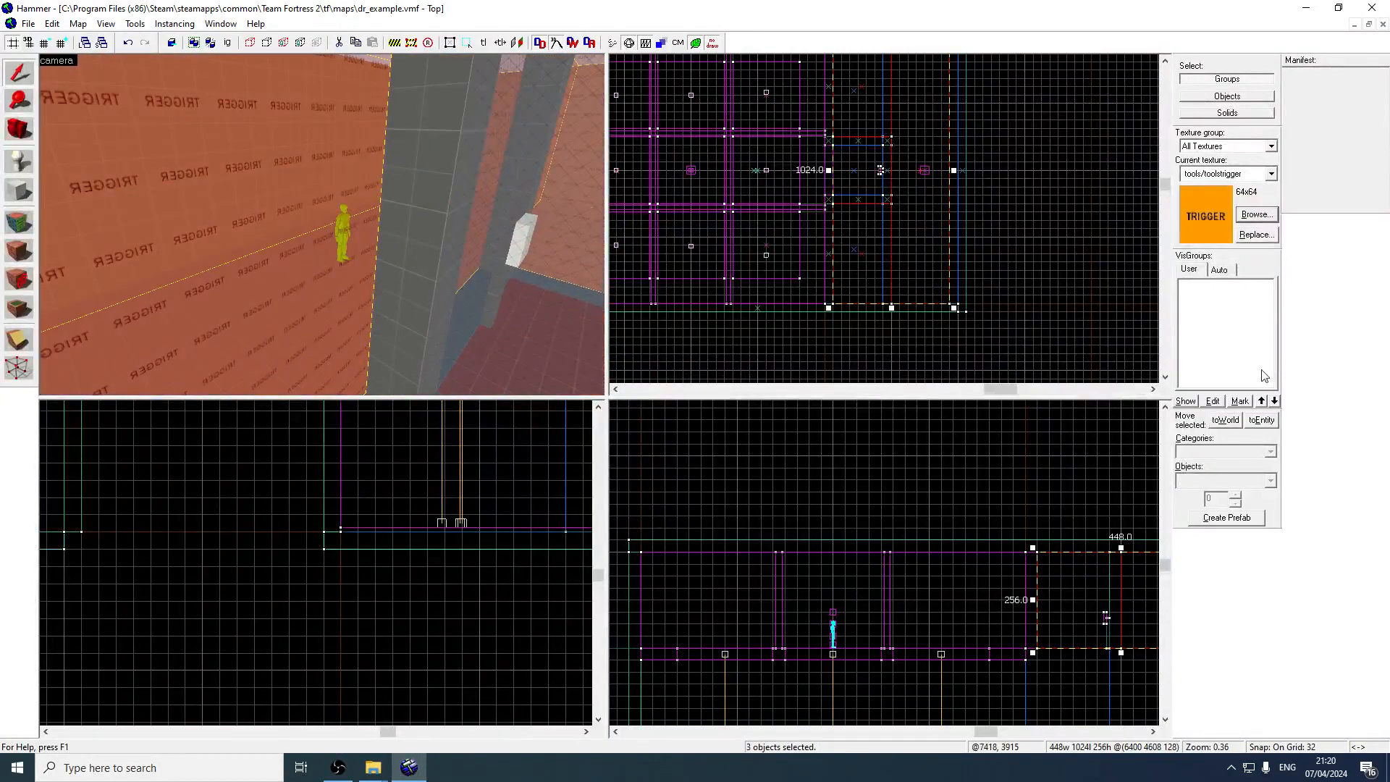
key("a")
left_click(398, 304)
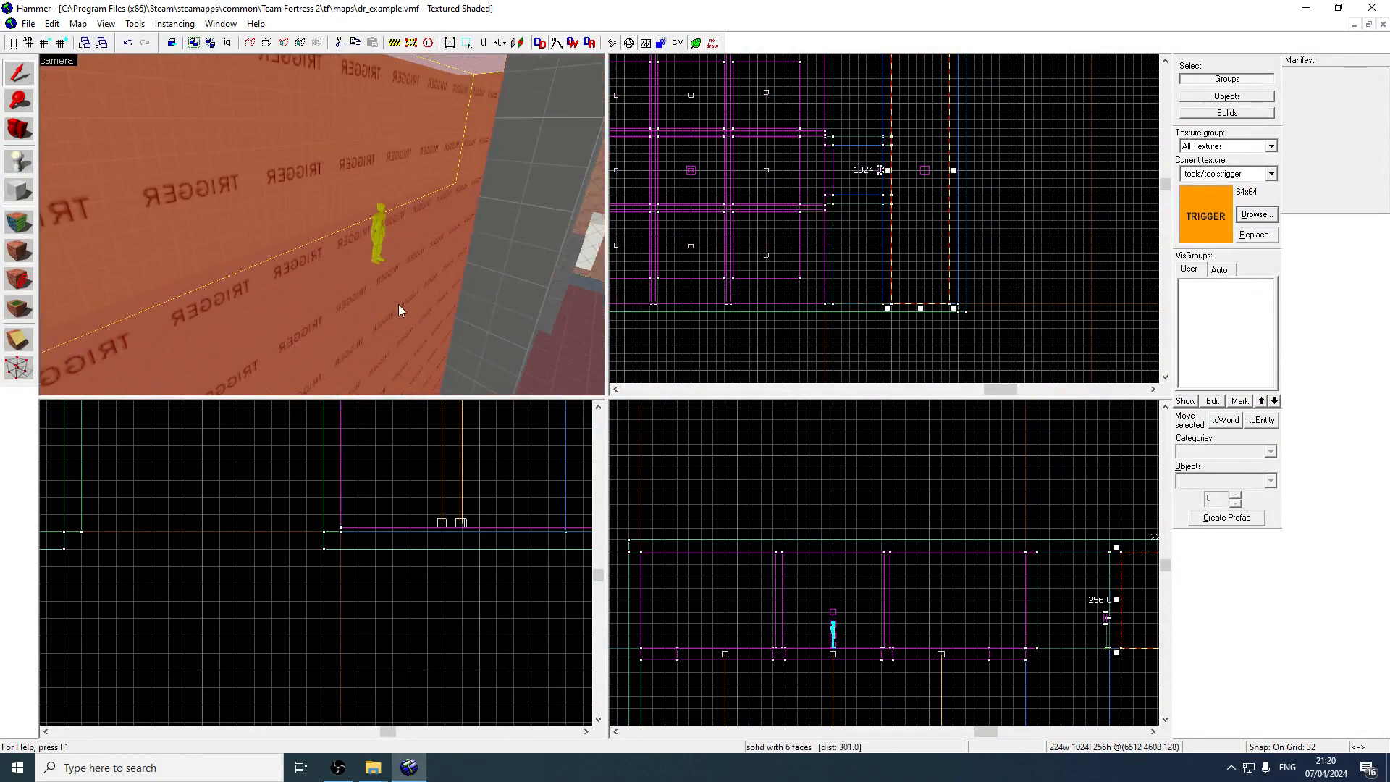
left_click_drag(953, 171, 963, 170)
Select all three trigger blocks around the button corridor and tie them together into one trigger_hurt entity
key("z")
key("z")
left_click(322, 224, "ctrl")
left_click(132, 169, "ctrl")
left_click(165, 176)
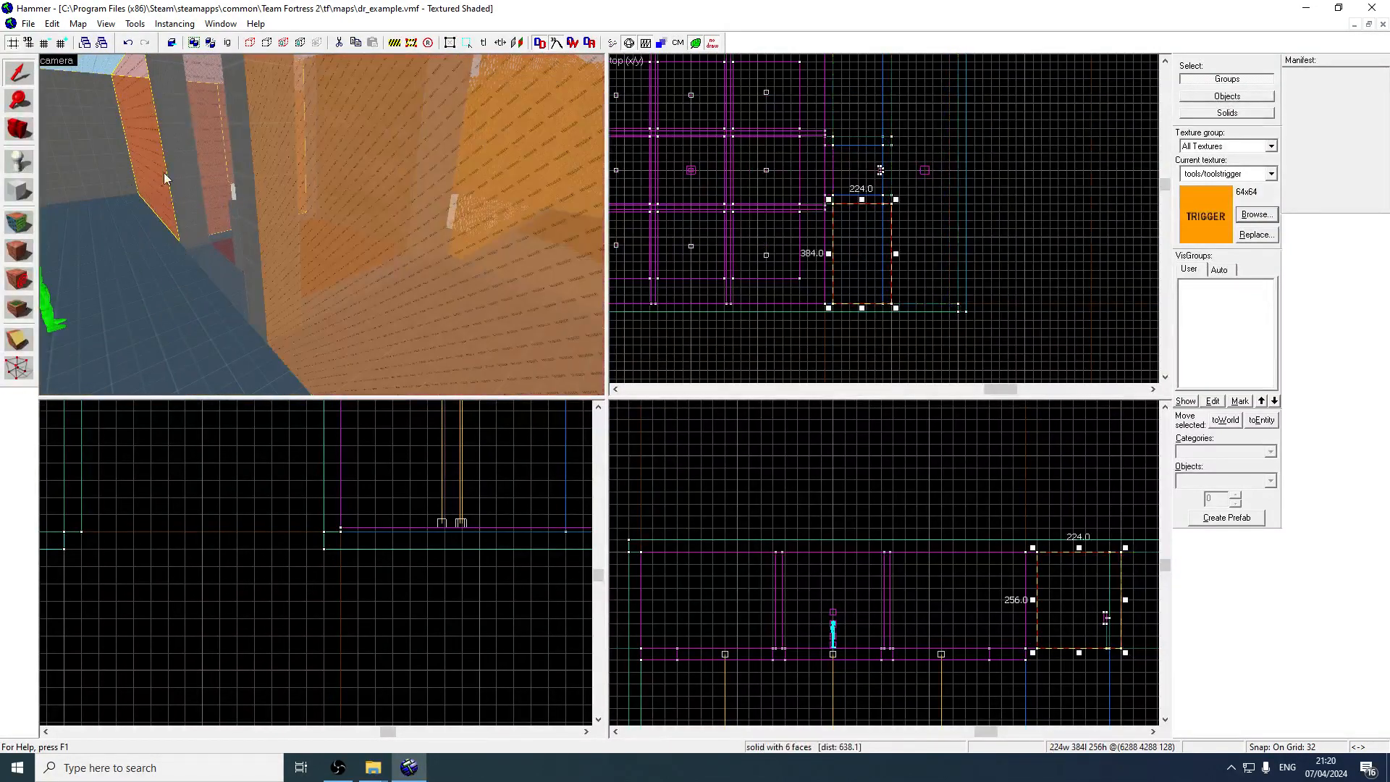
key("Escape")
left_click(162, 208)
left_click(290, 211, "ctrl")
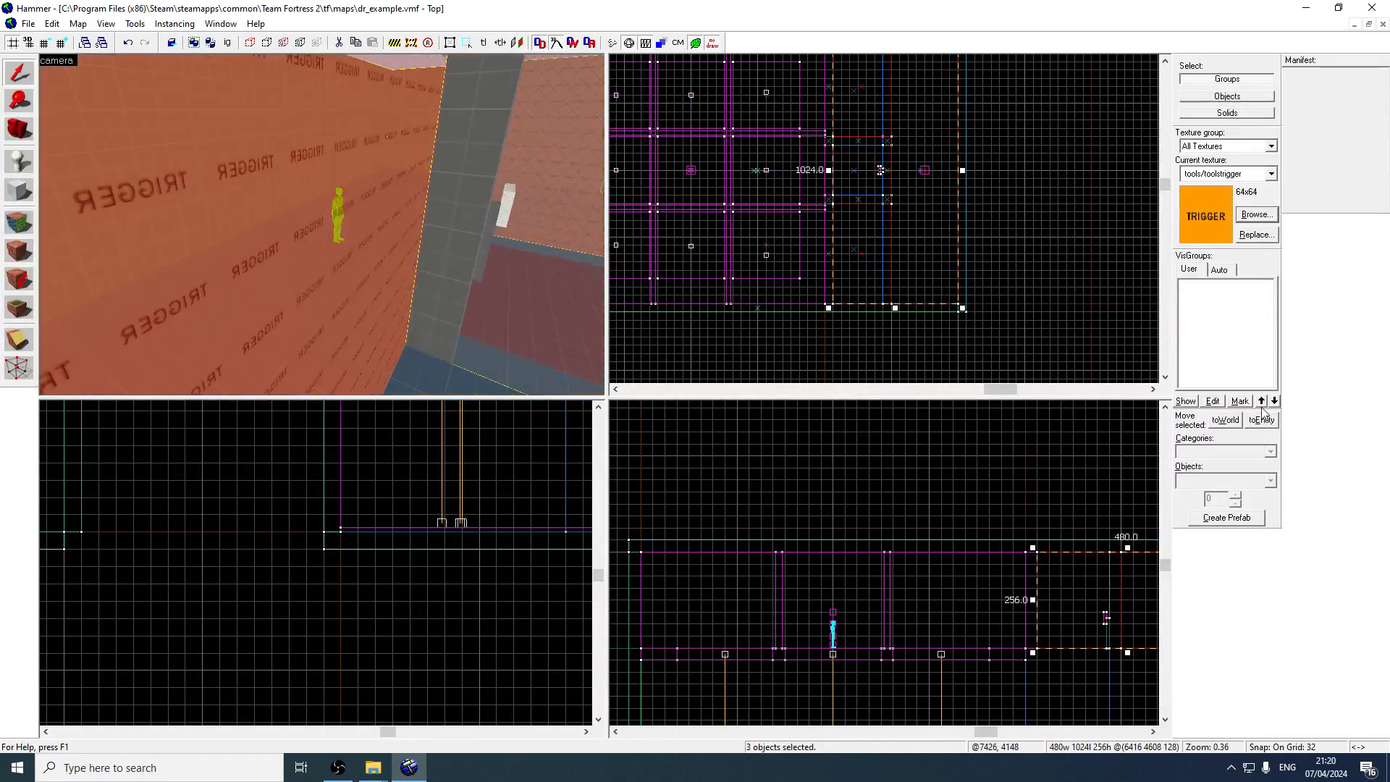
key("ctrl+t")
type("trigger_hurt")
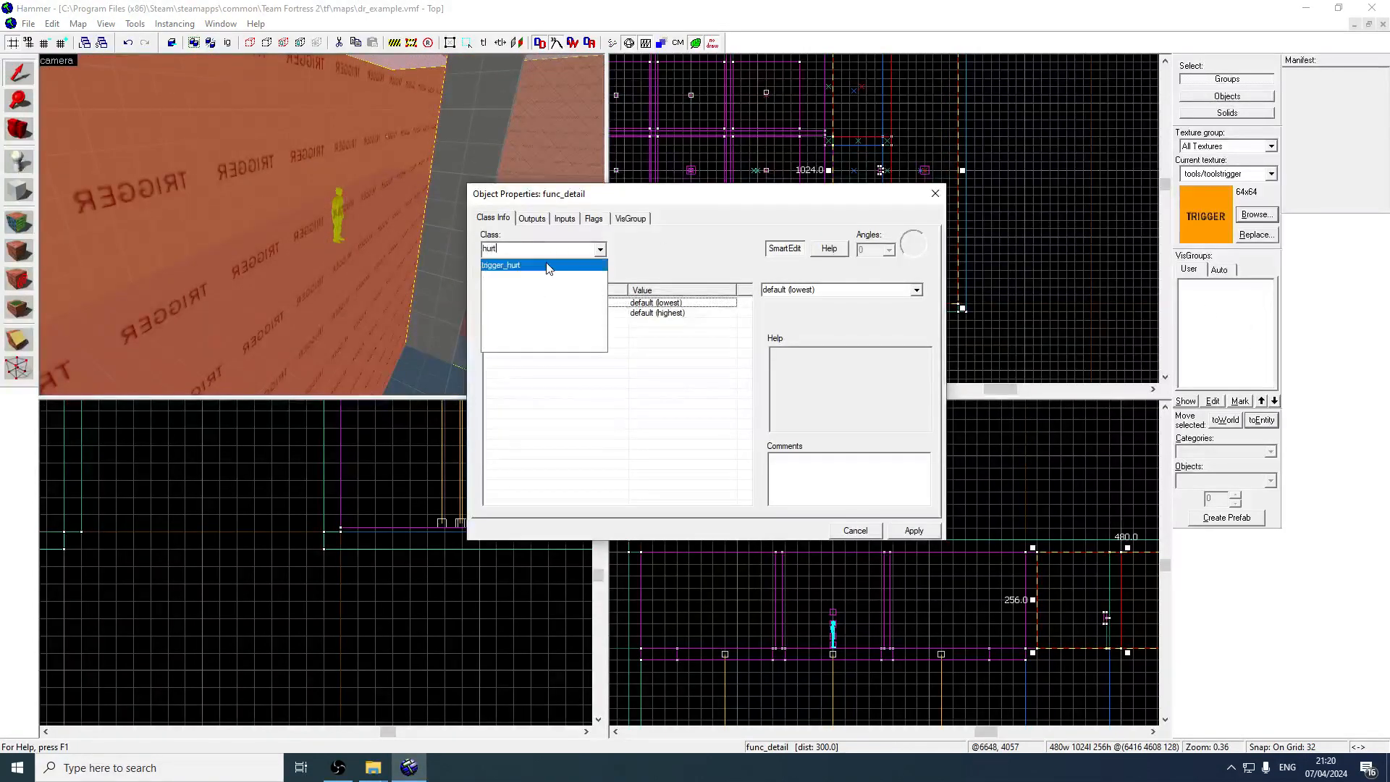
key("Return")
left_click(913, 531)
Set the trigger_hurt's Damage to 99999 and Start Disabled to Yes, and apply the changes
left_click(675, 393)
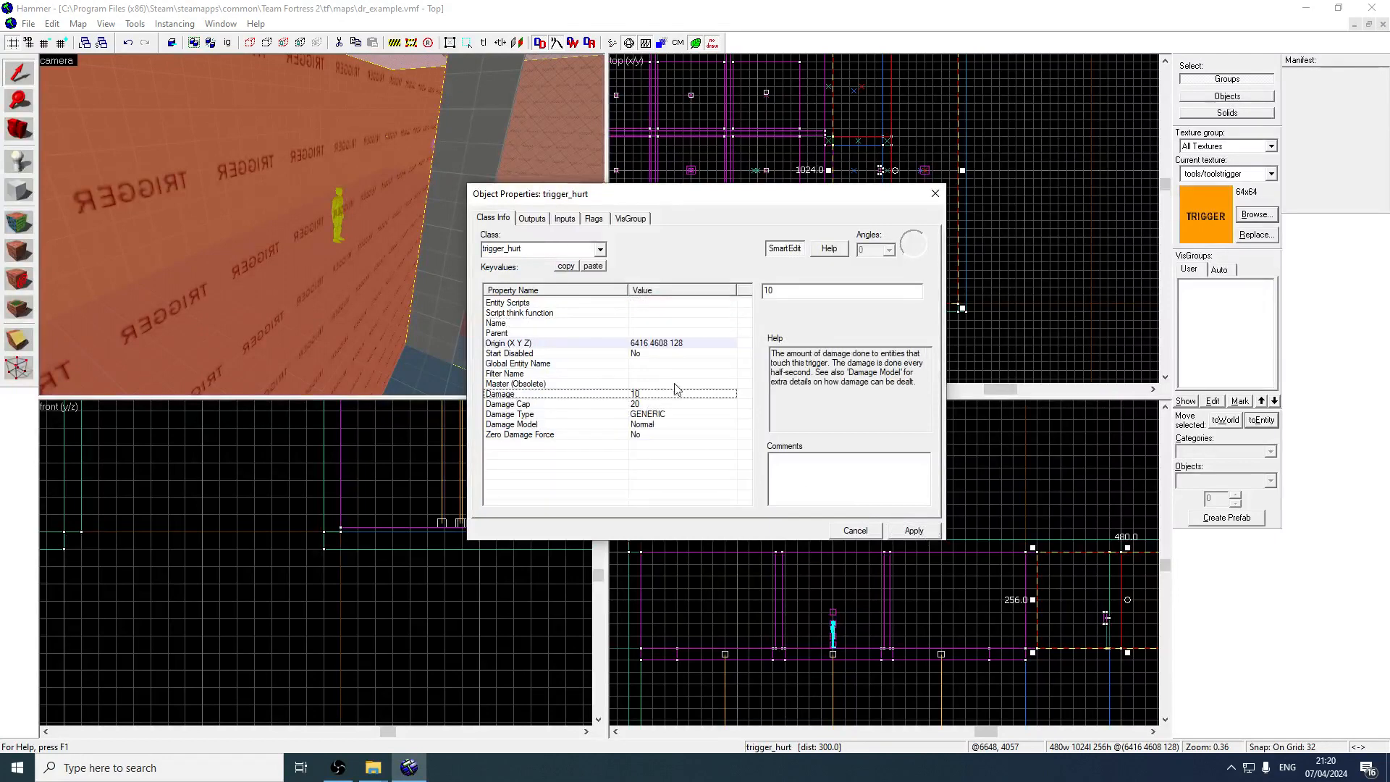
double_click(793, 293)
type("99999")
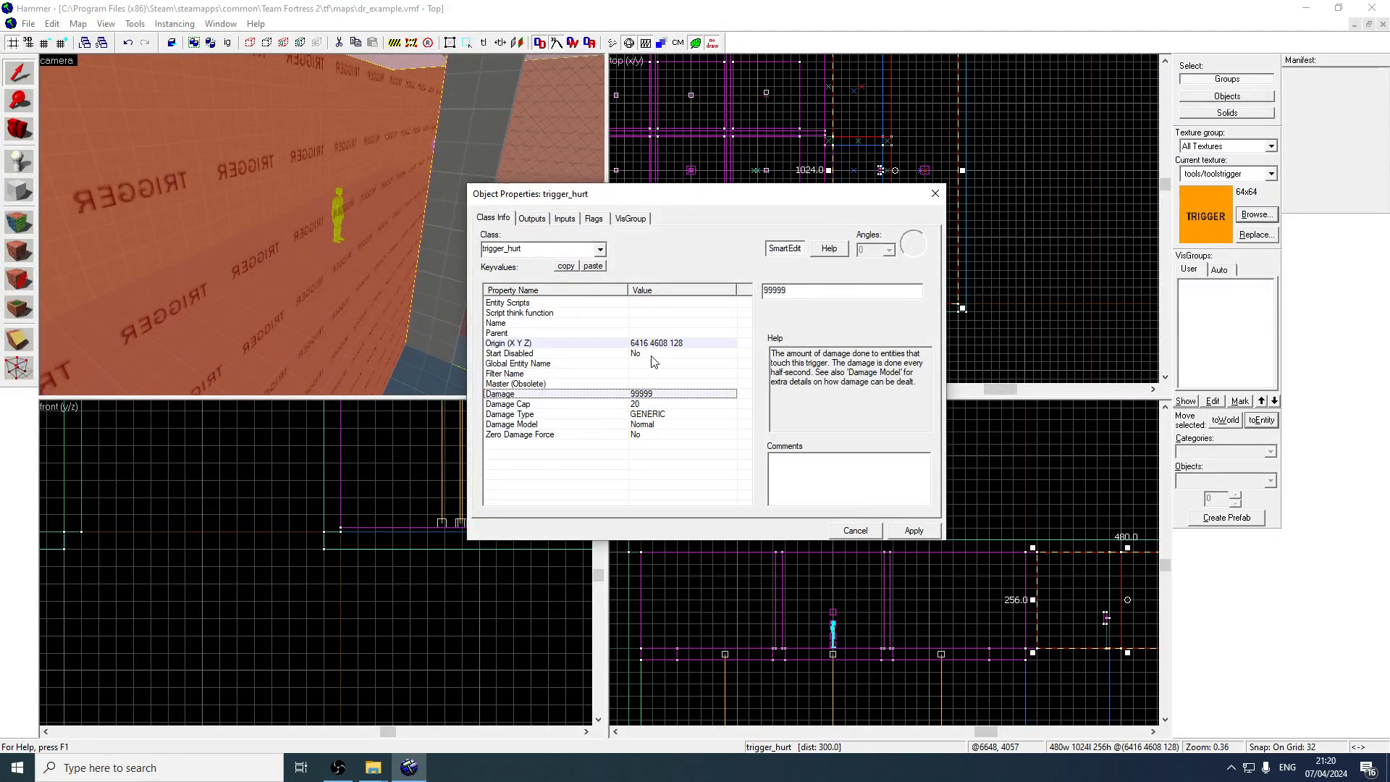
left_click(651, 353)
left_click(916, 289)
left_click(898, 311)
left_click(918, 534)
Name the trigger_hurt entity nine_square_hale_hurt and close its properties
left_click(648, 316)
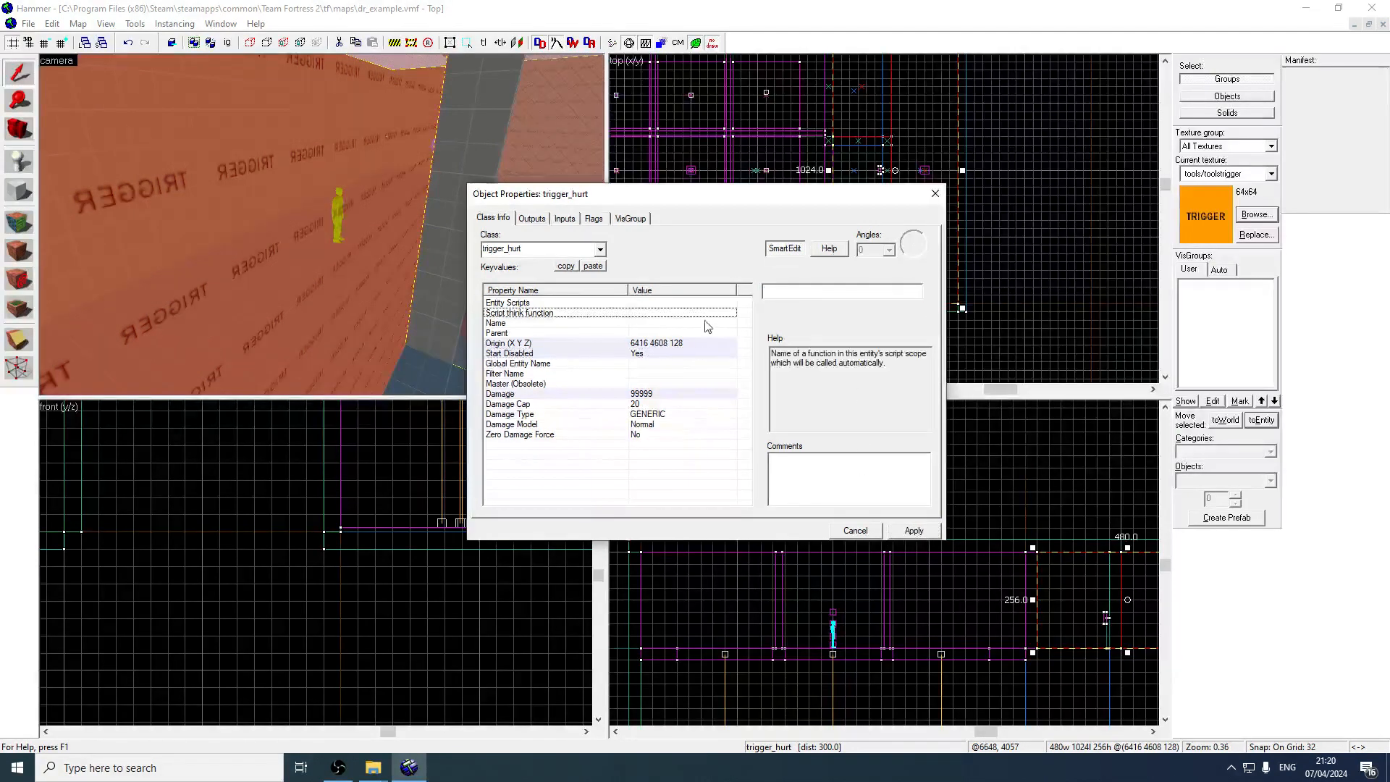
left_click(707, 321)
type("nine_square_hale_hurt")
key("Return")
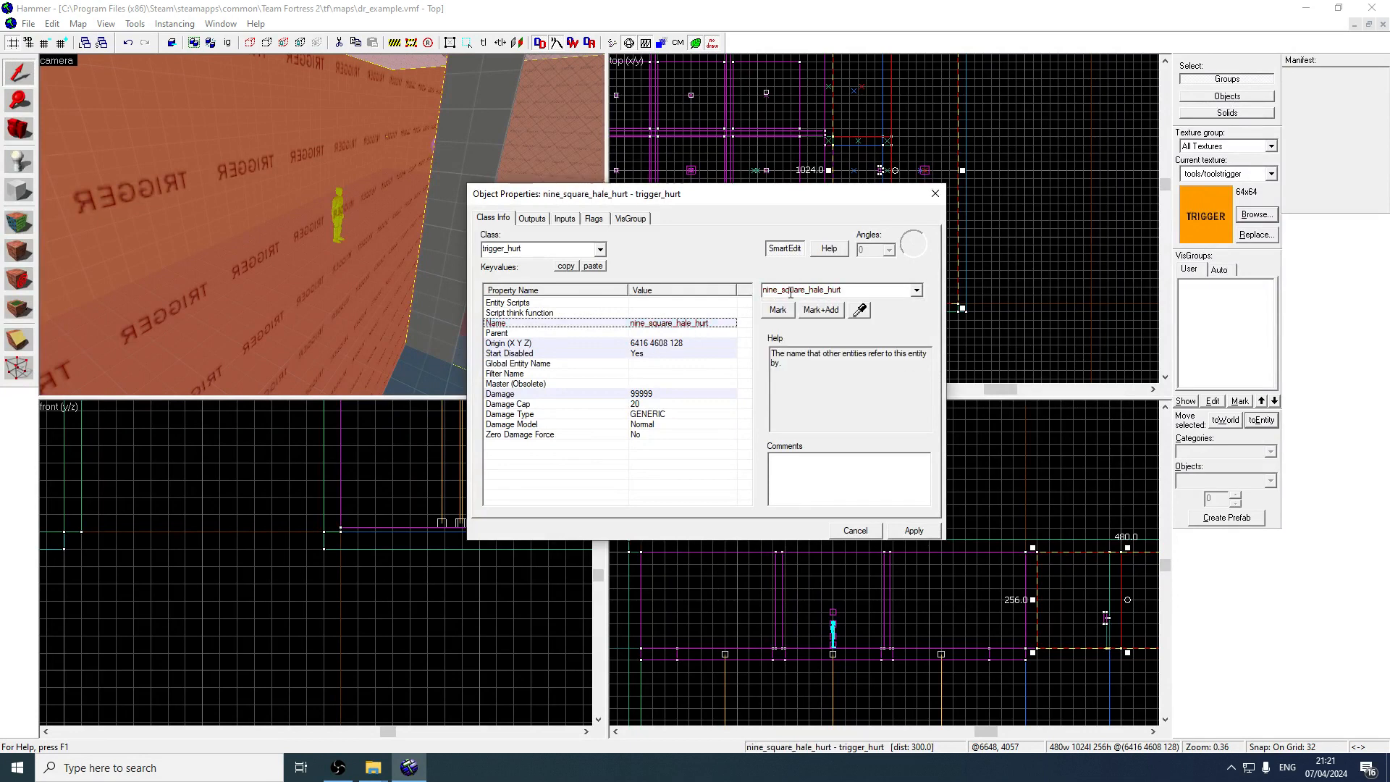
left_click(593, 218)
left_click(934, 194)
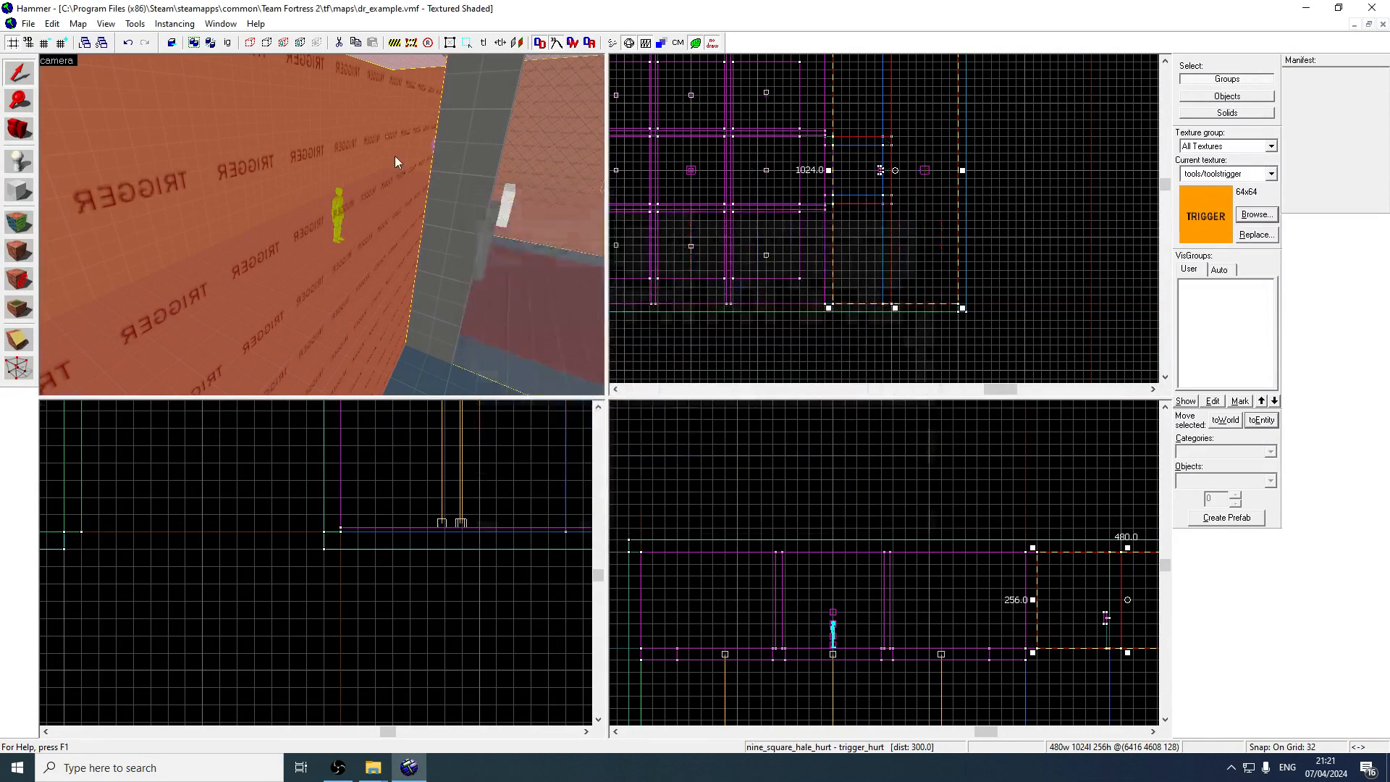
Open the func_button's outputs and add a second output fired by OnPressed
key("z")
key("w")
key("z")
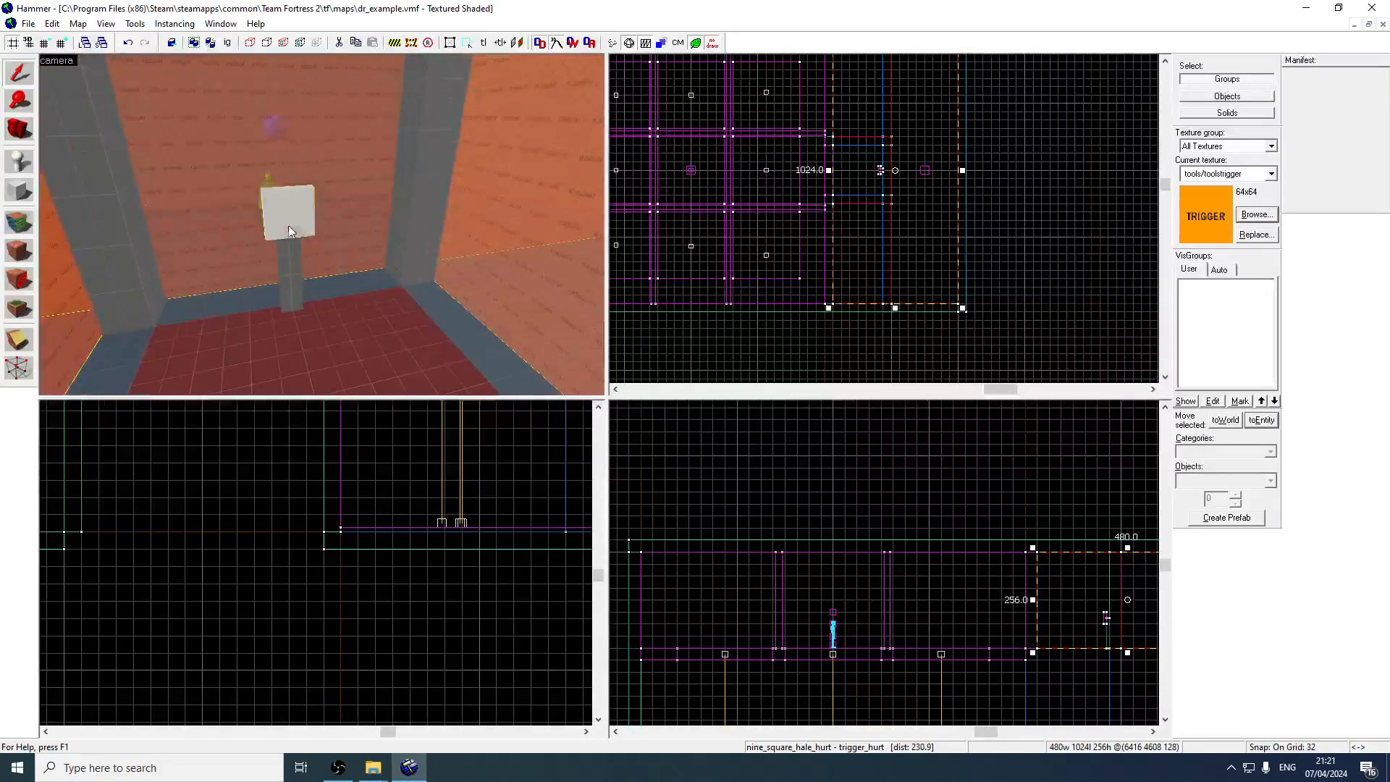
double_click(290, 227)
left_click(531, 219)
left_click(565, 302)
left_click(573, 505)
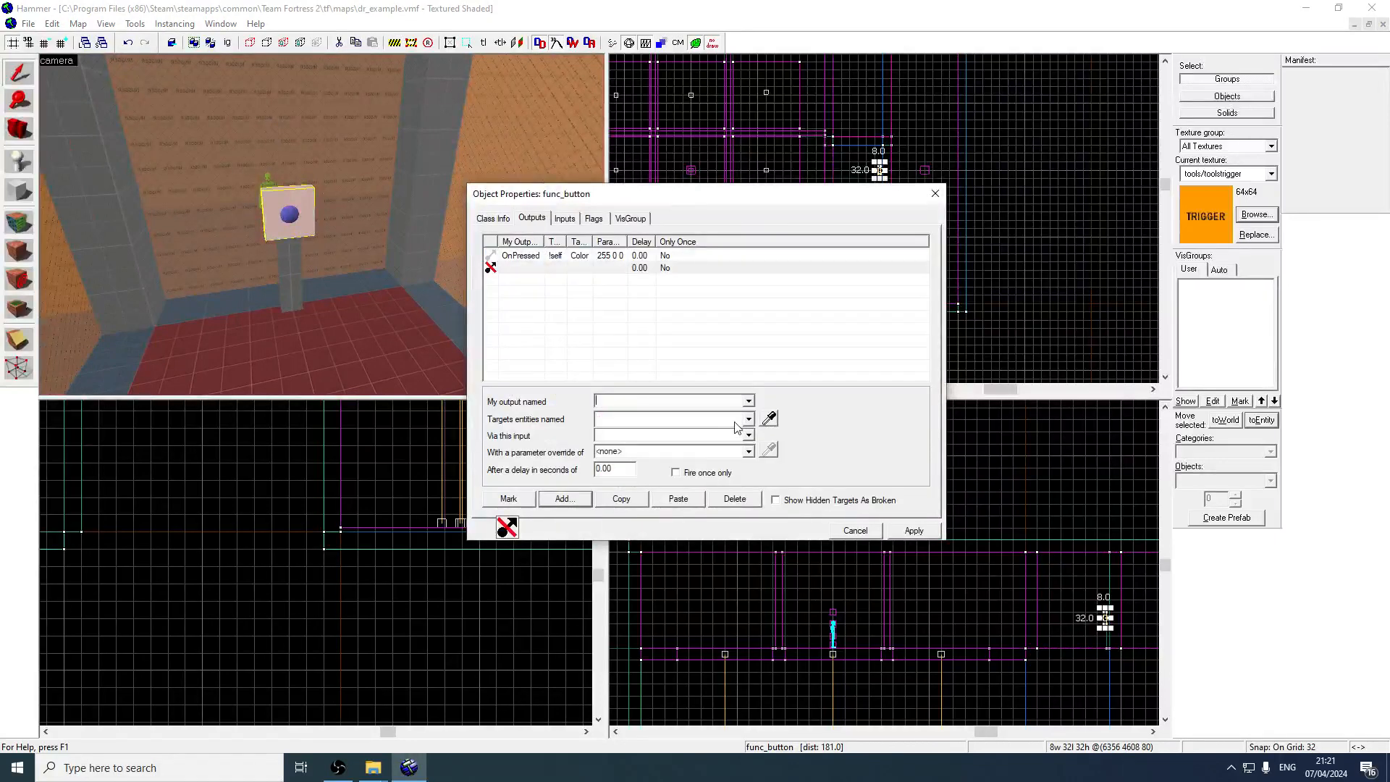
left_click(747, 401)
Make the new OnPressed output target nine_square_hale_hurt with the Enable input, apply it and close the properties
left_click(677, 430)
type("nine_s")
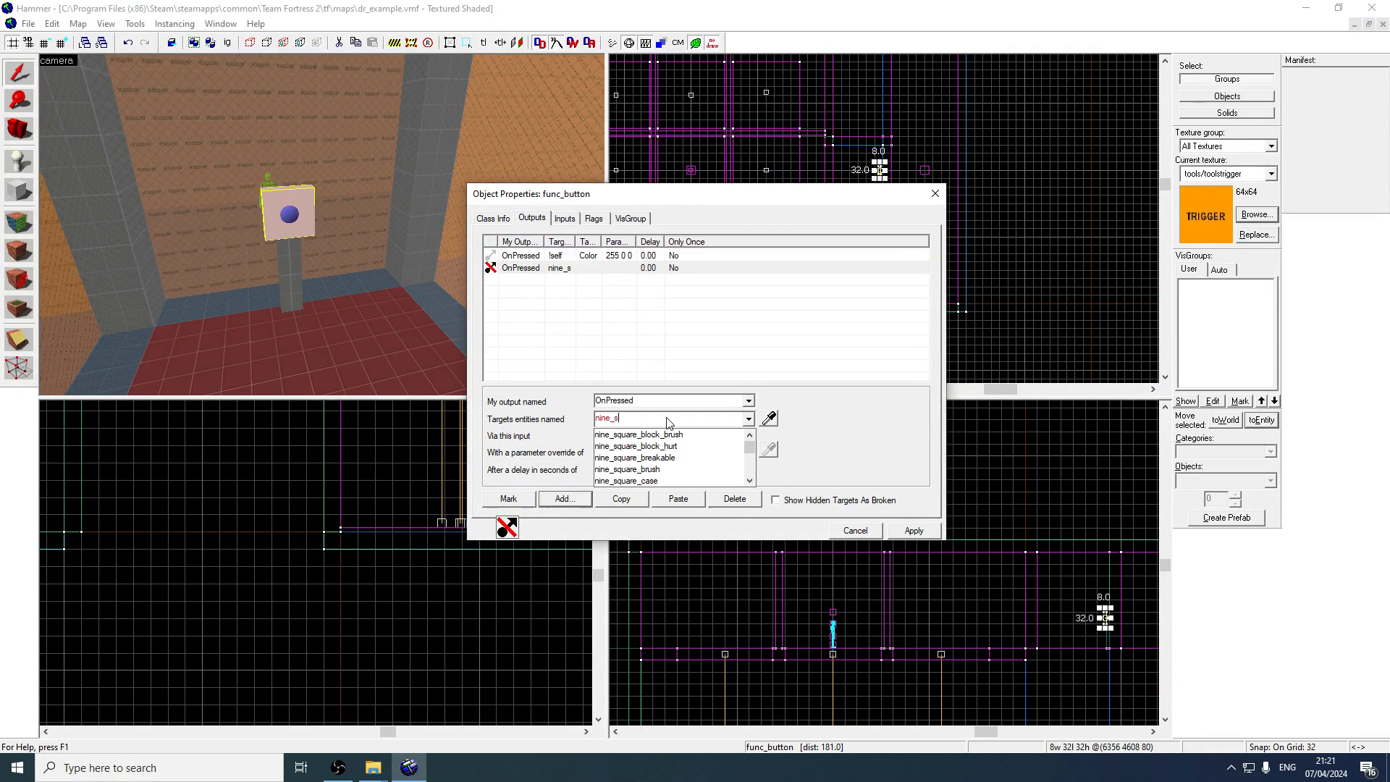
type("quare_hale")
key("Down")
key("Down")
key("Return")
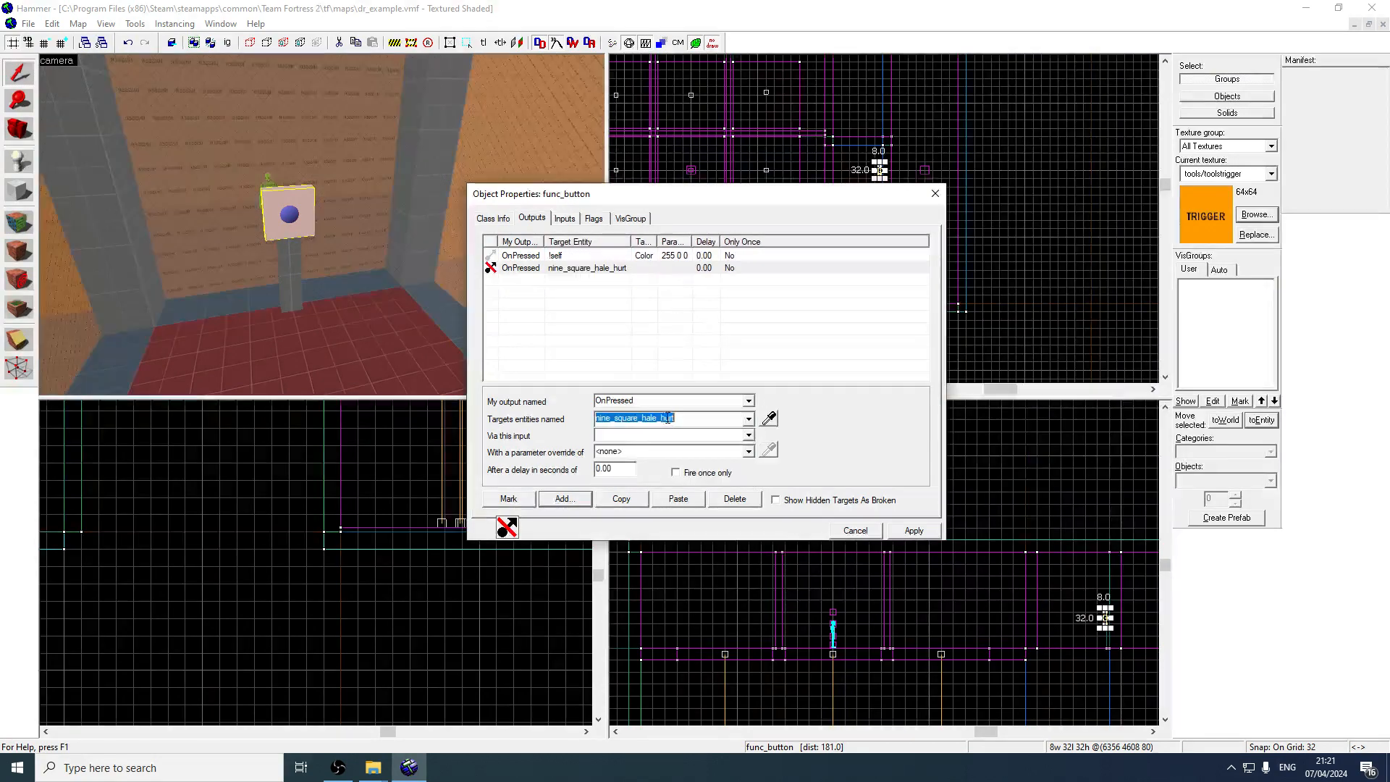
left_click(623, 434)
type("Enable")
left_click(901, 528)
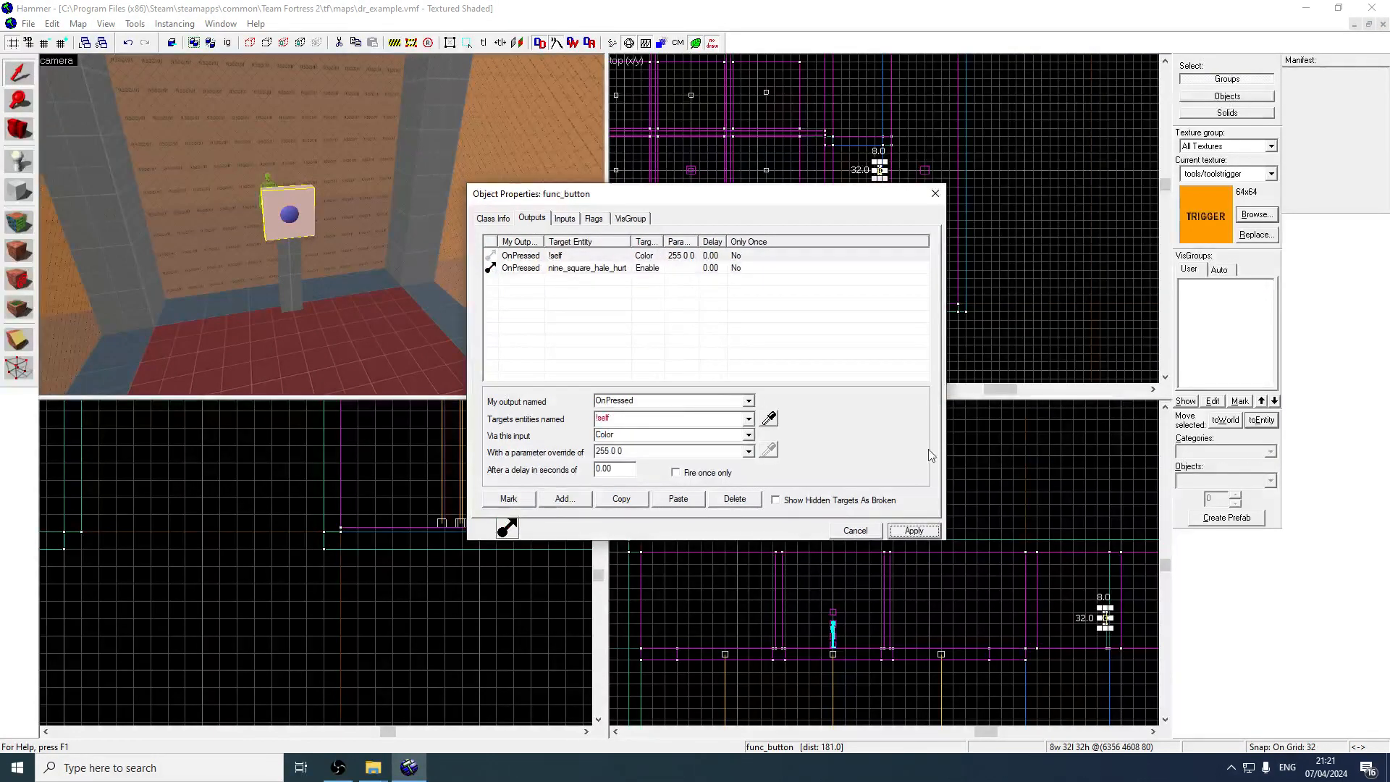
left_click(934, 193)
Inspect the button area and review the button's OnPressed outputs for the color change and the hurt trigger
key("z")
scroll(322, 224, "down", 10)
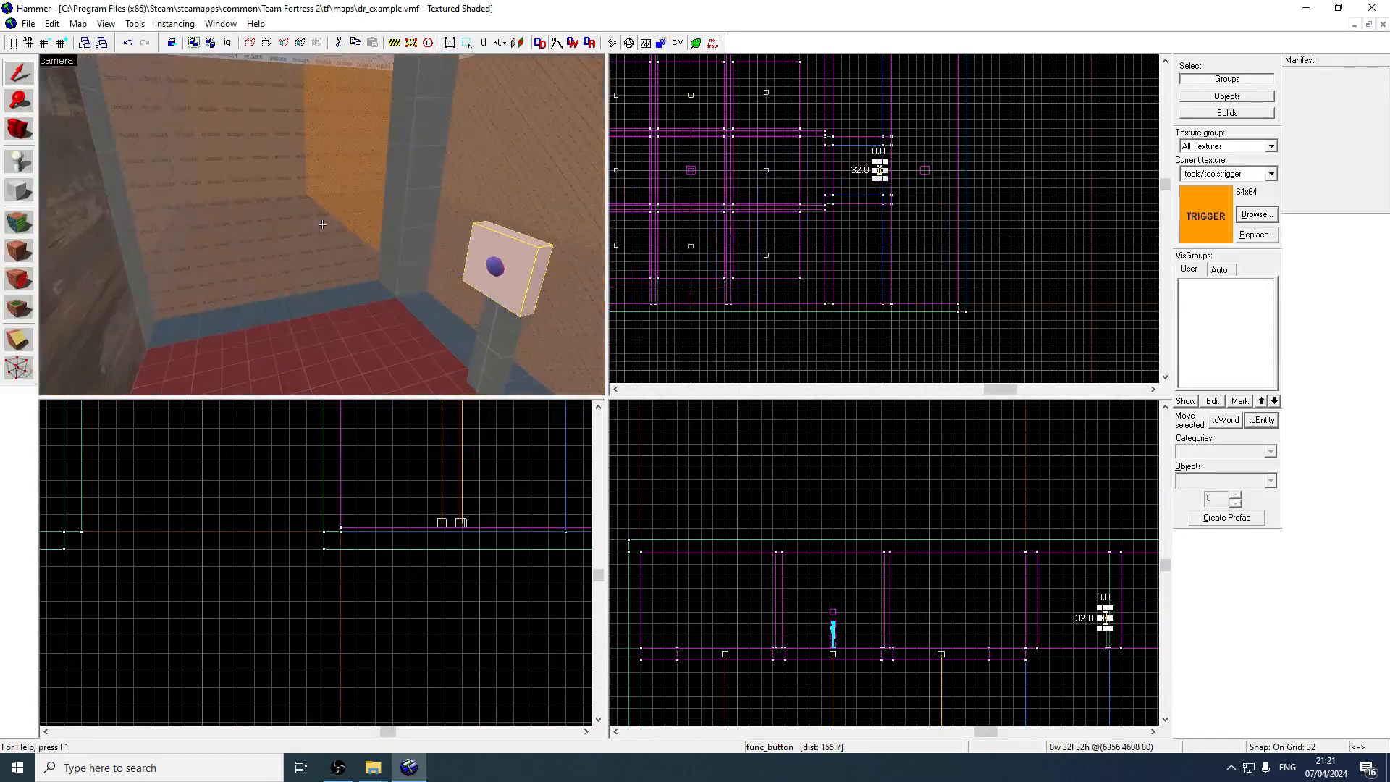
key("w")
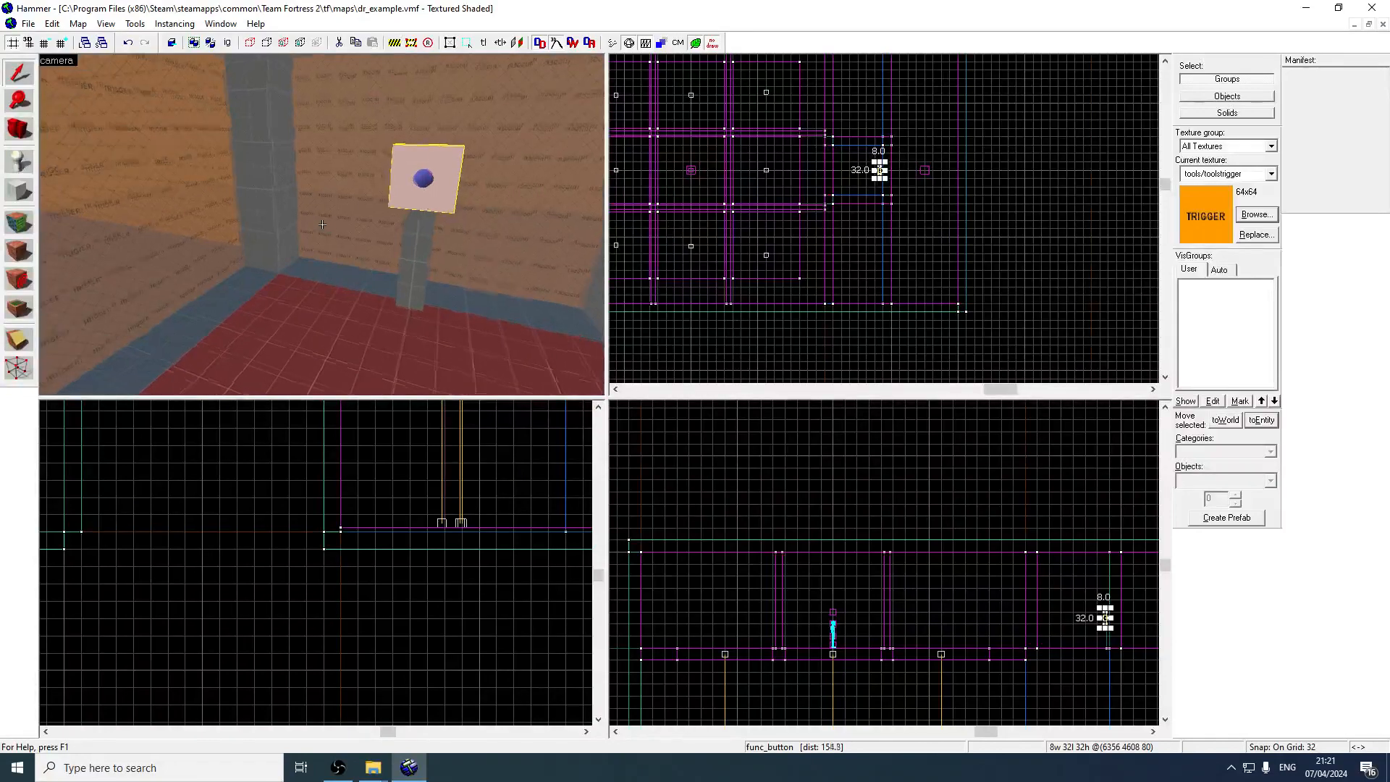
key("w")
key("w")
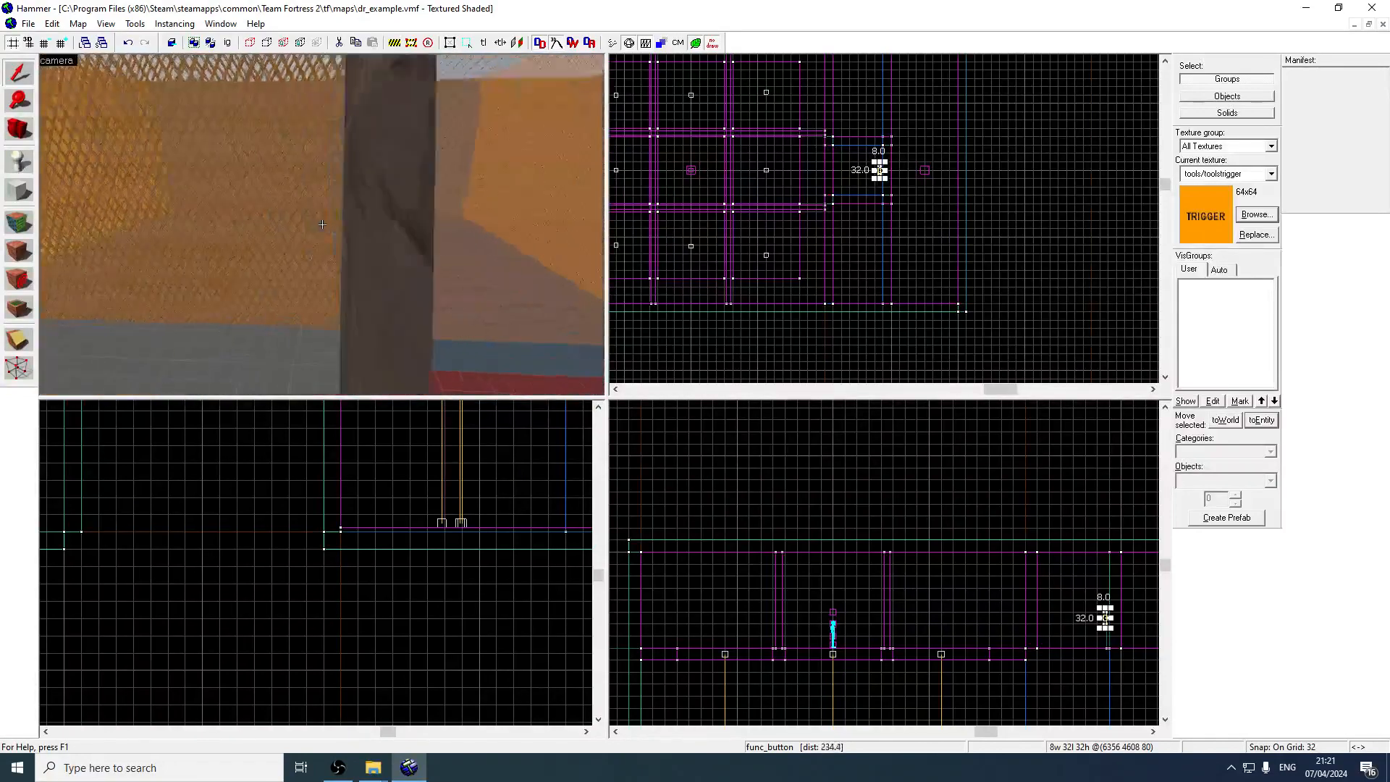
key("Right")
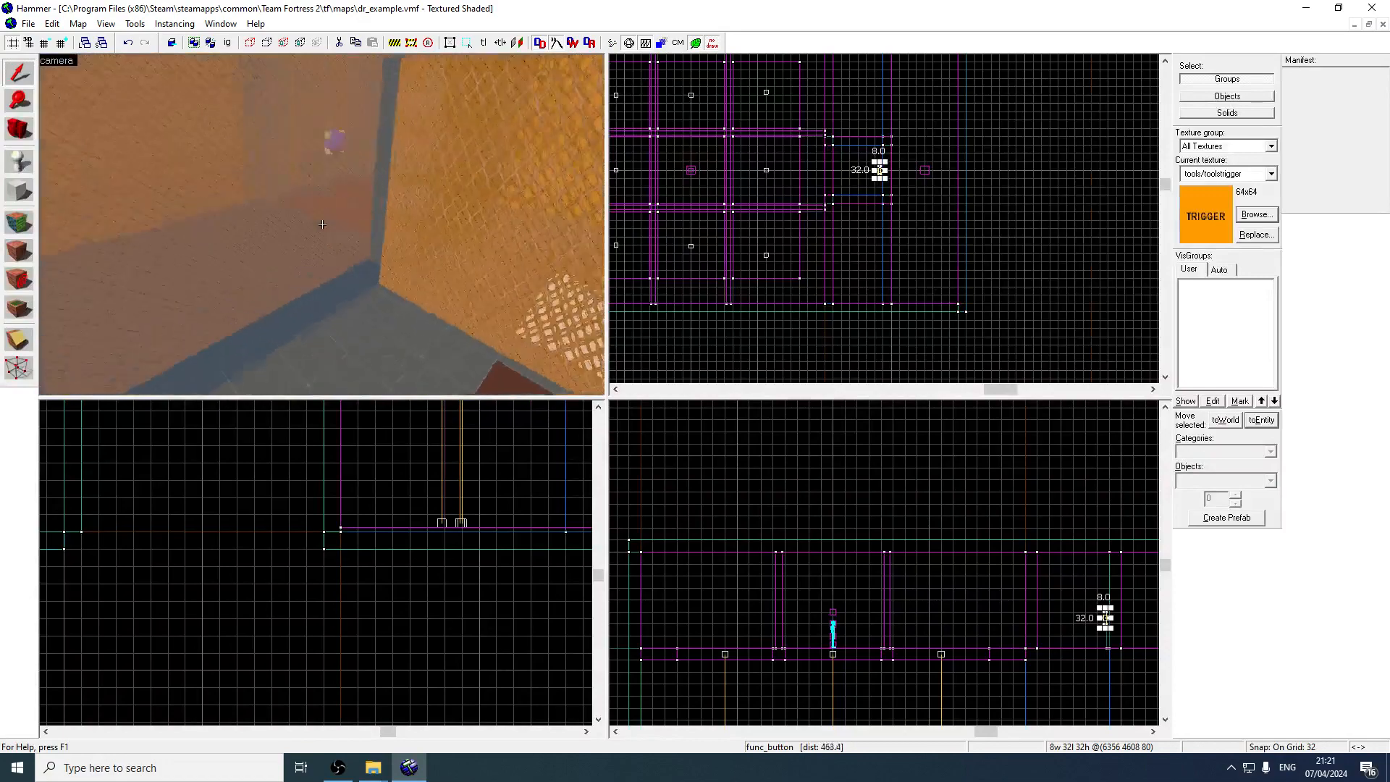
left_click(322, 224)
key("w")
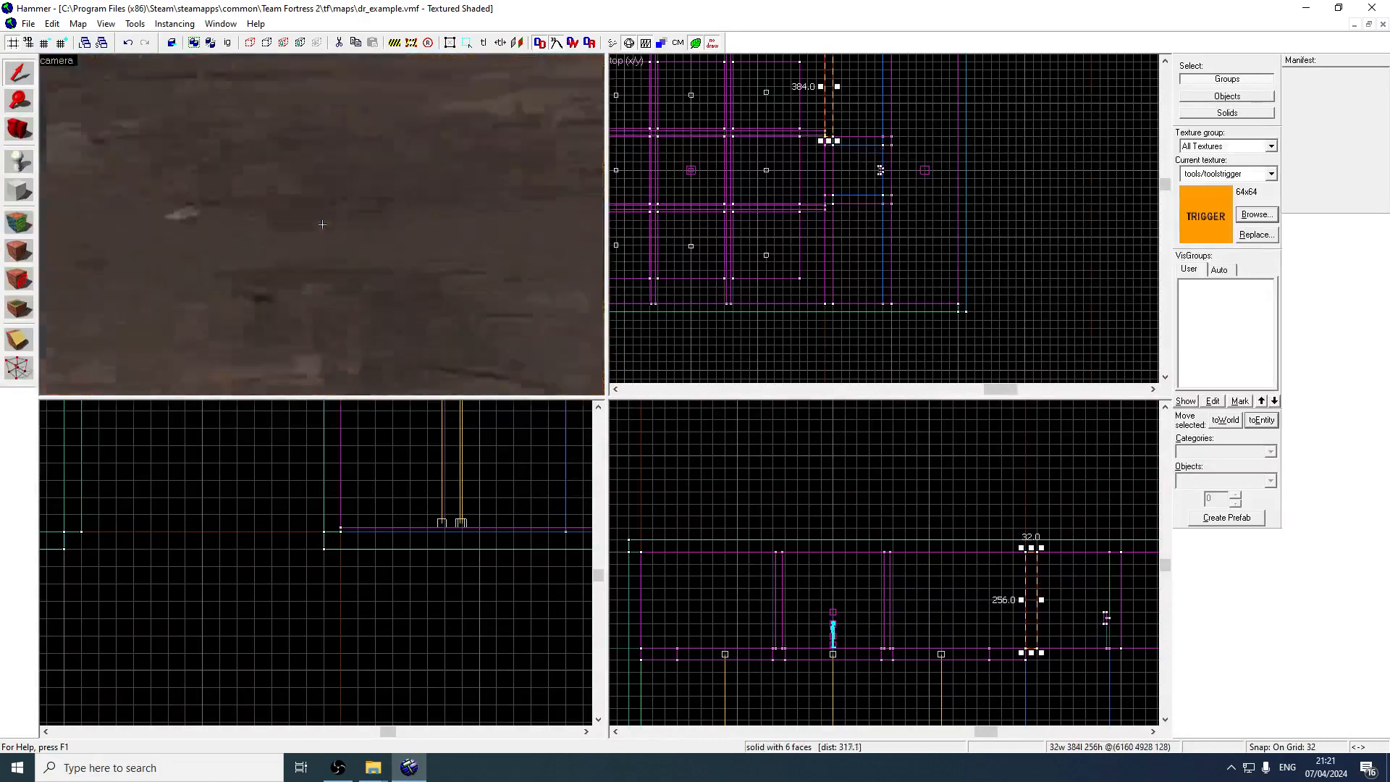
double_click(322, 224)
left_click(531, 218)
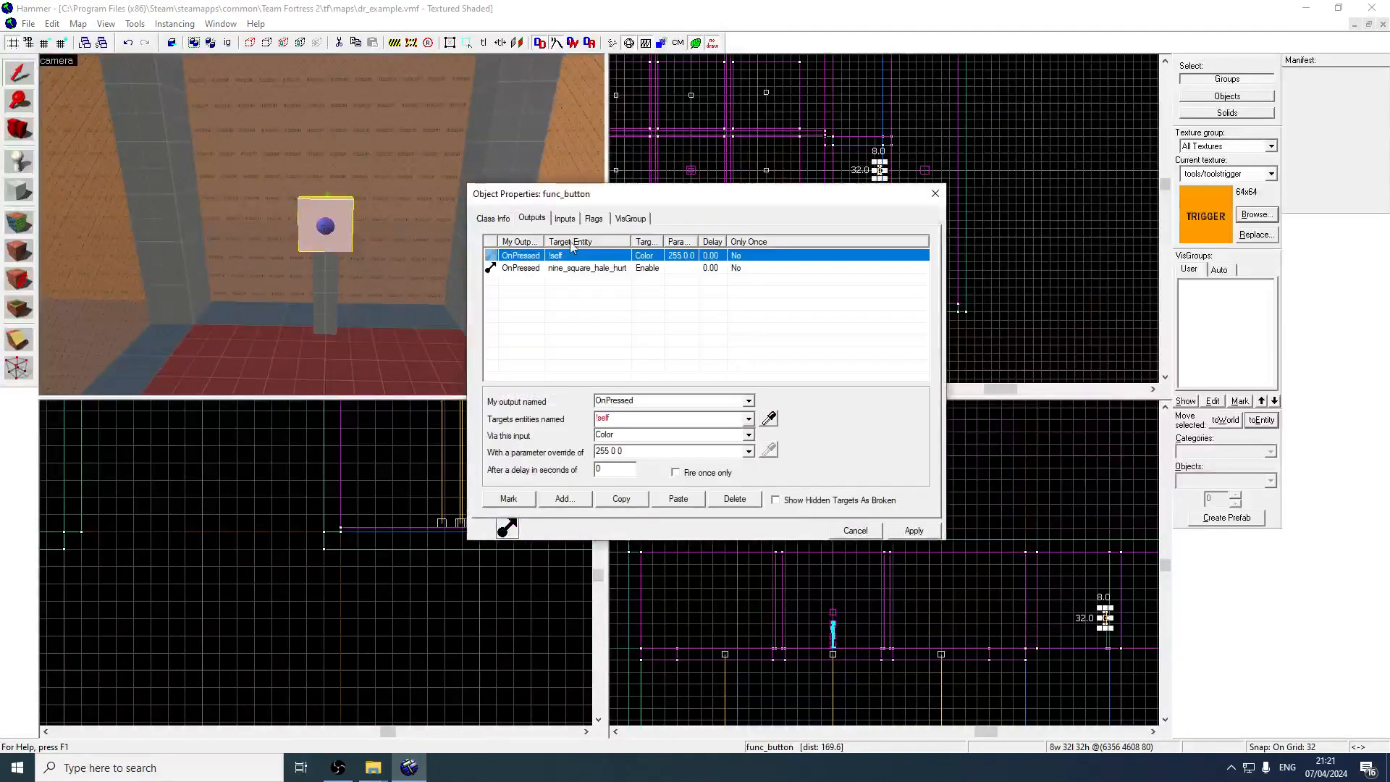
left_click(589, 268)
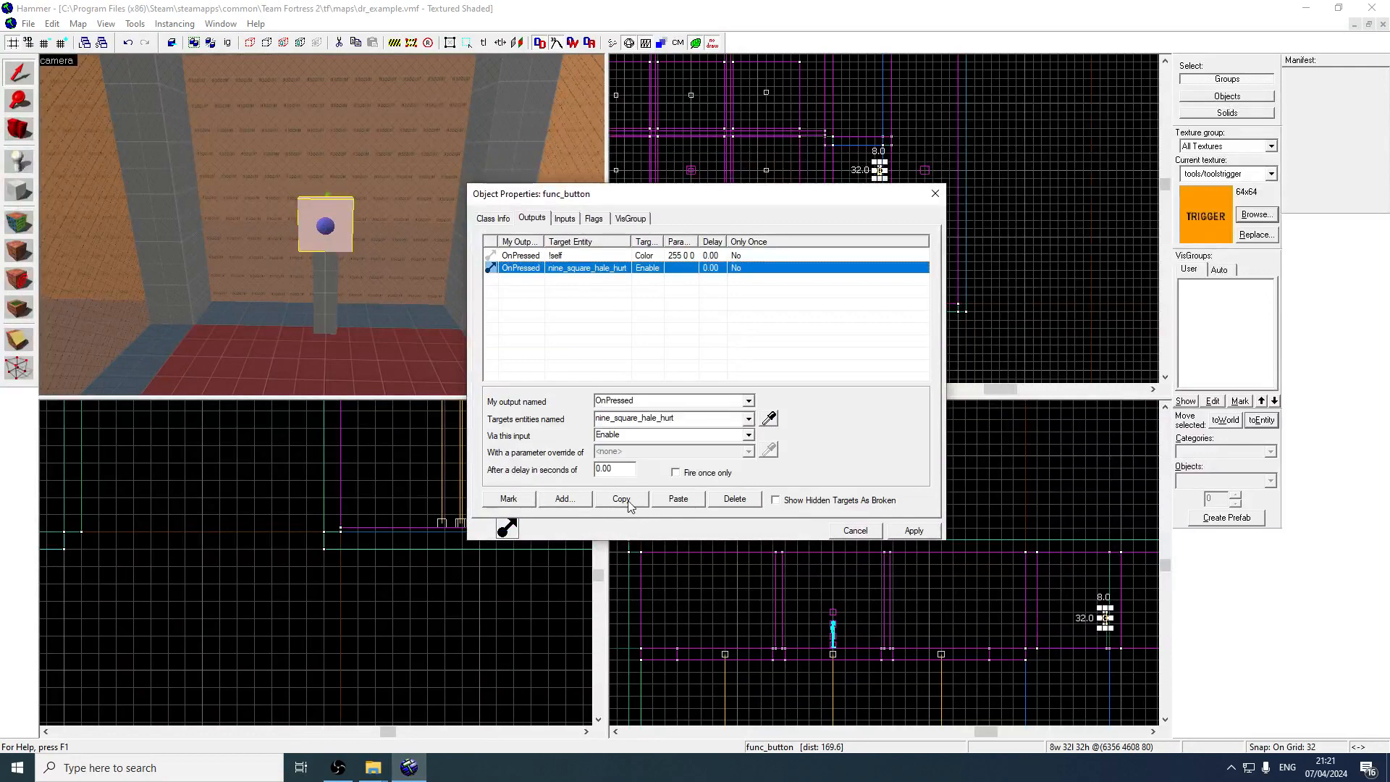
left_click(746, 290)
left_click(935, 193)
Look over the Nine Square rooms and exit corridor, and save the map
key("s")
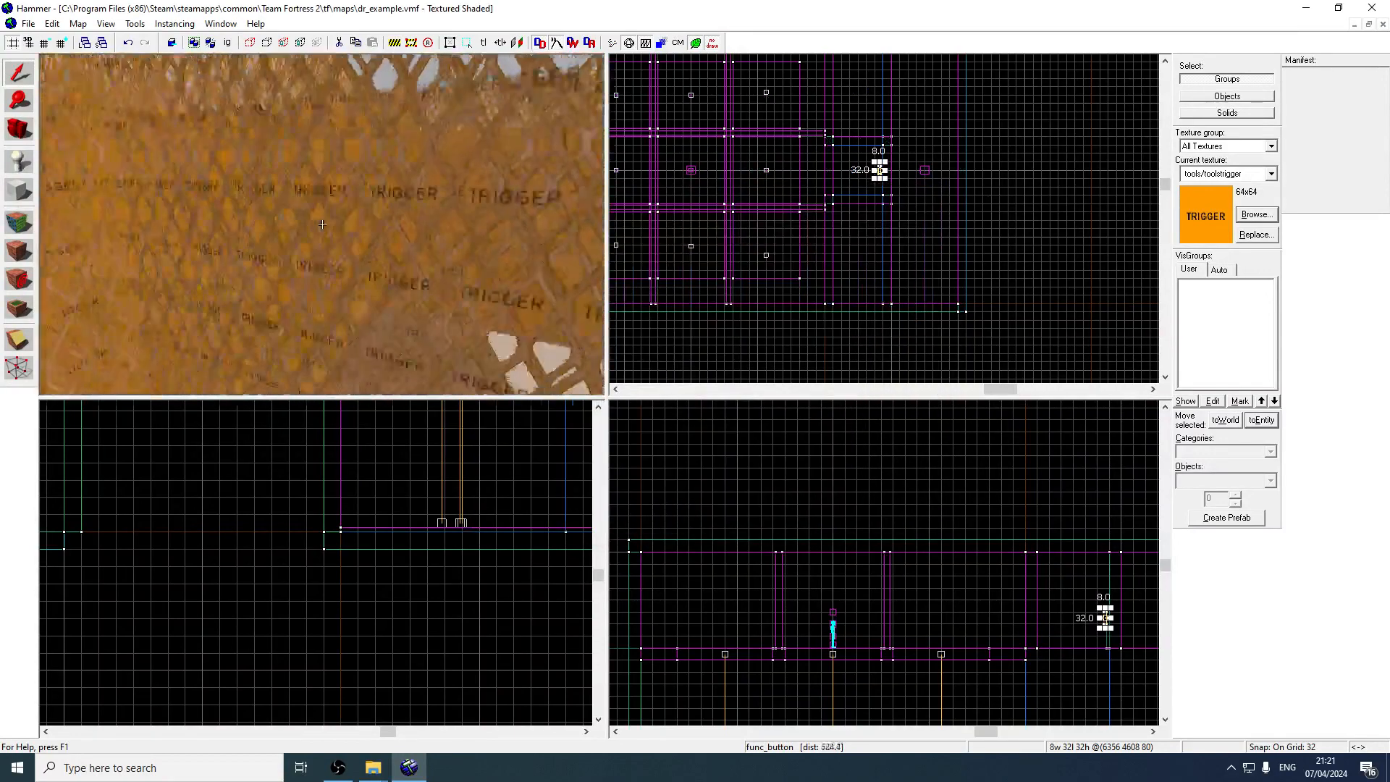
key("w")
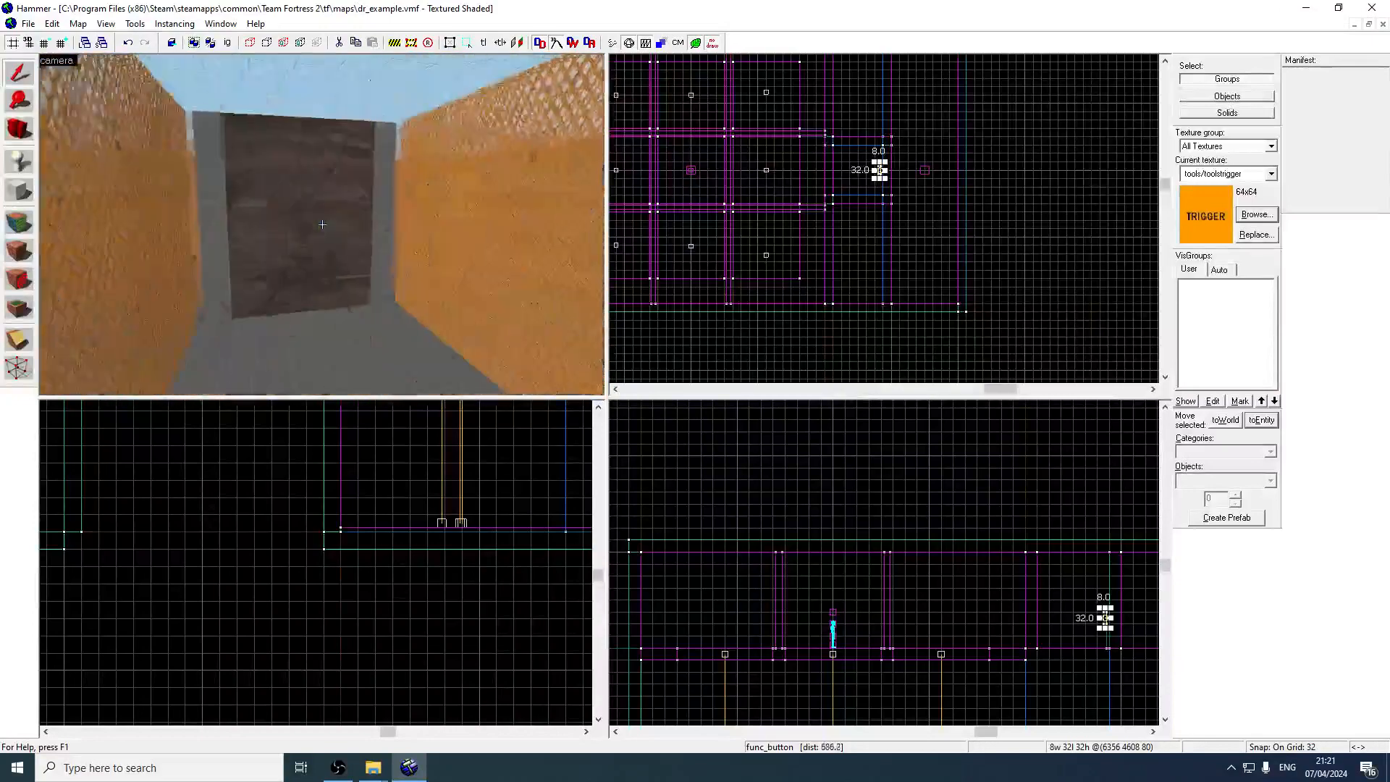
key("w")
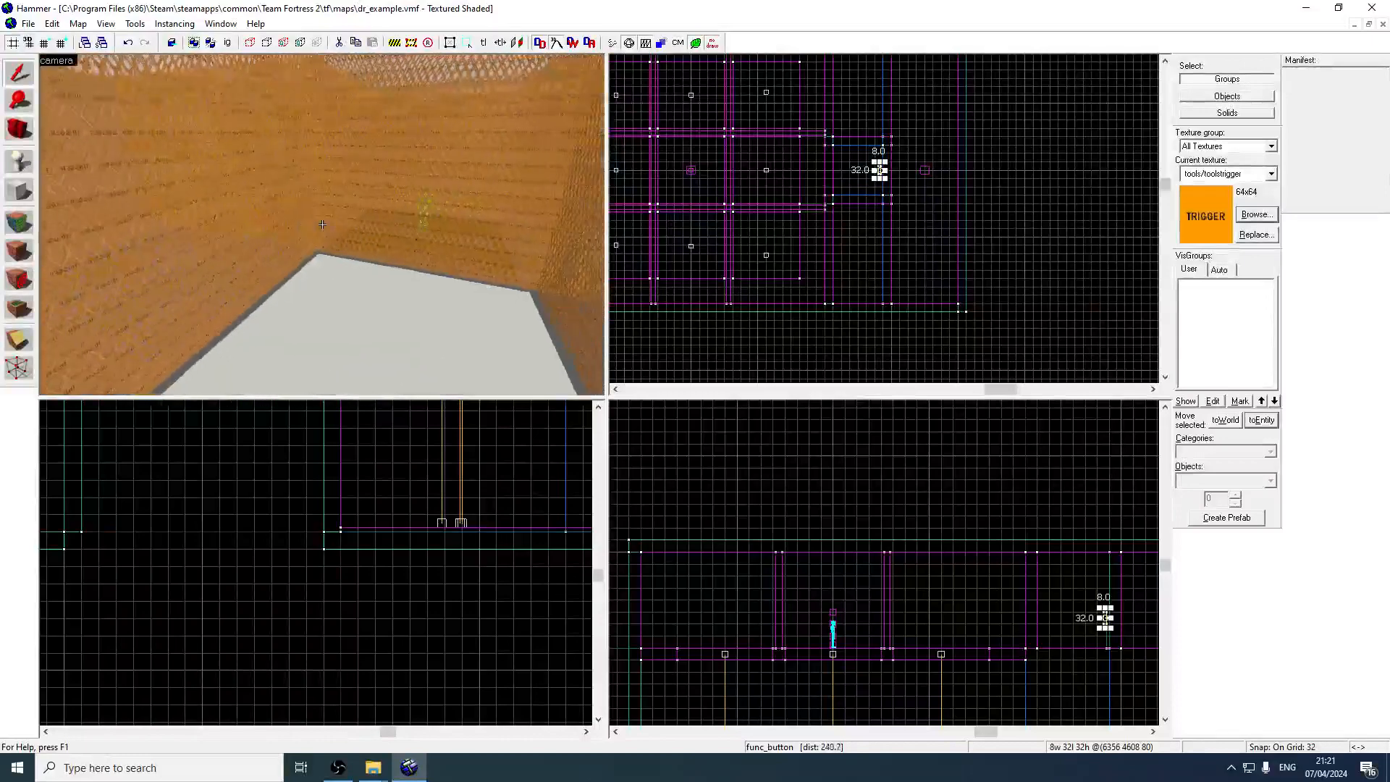
key("w")
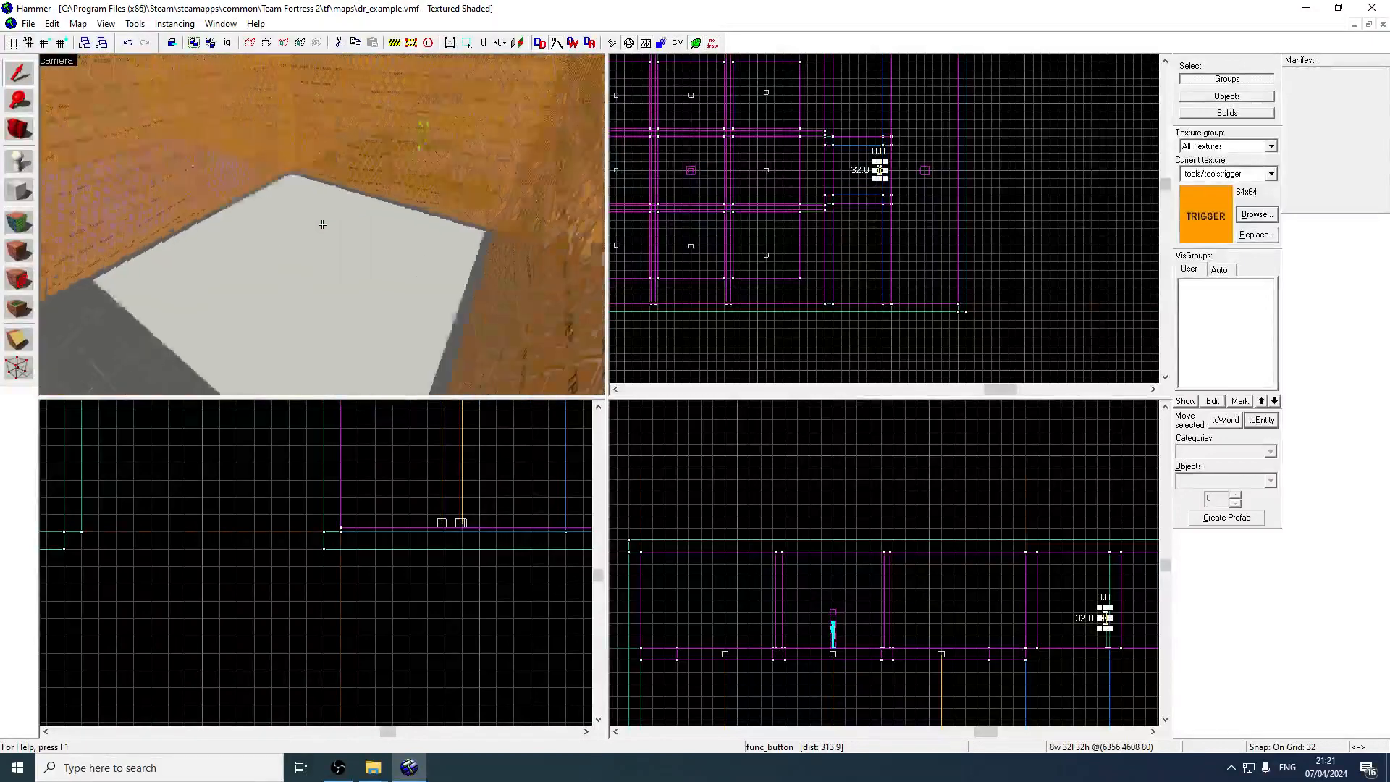
key("s")
key("z")
left_click(30, 25)
left_click(50, 87)
Go to the Nine Square entrance arch and check the outputs of its win_option trigger
key("z")
key("w")
key("w")
key("w")
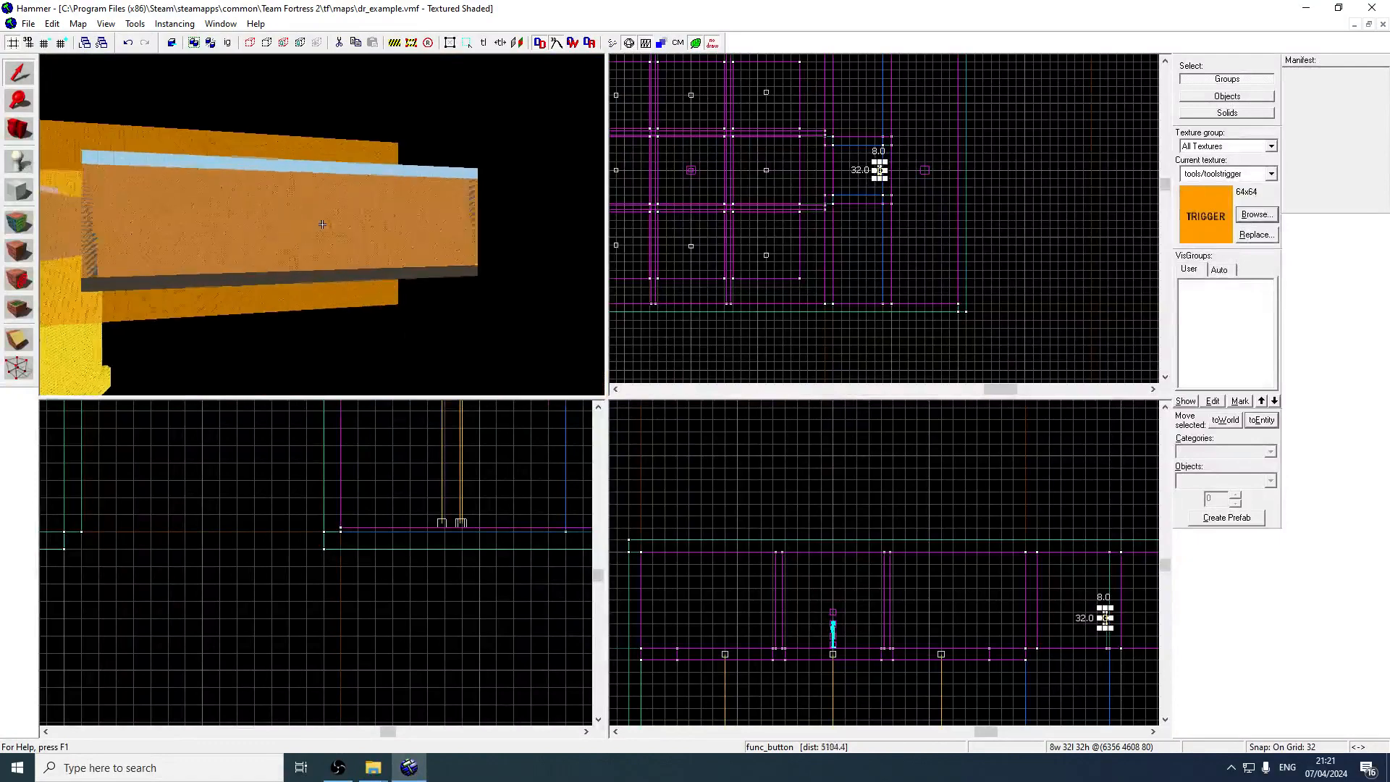
key("w")
key("z")
double_click(343, 228)
left_click(521, 220)
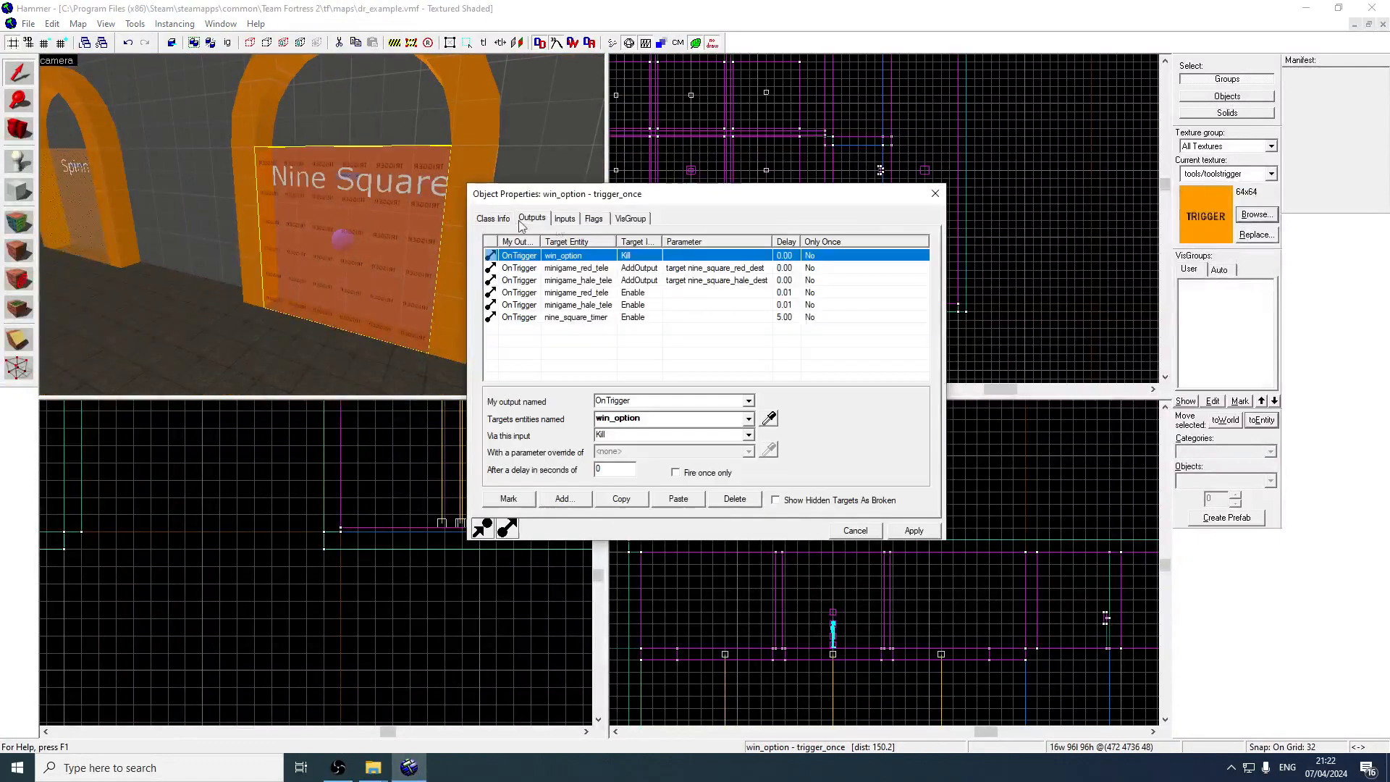
left_click(935, 193)
key("Escape")
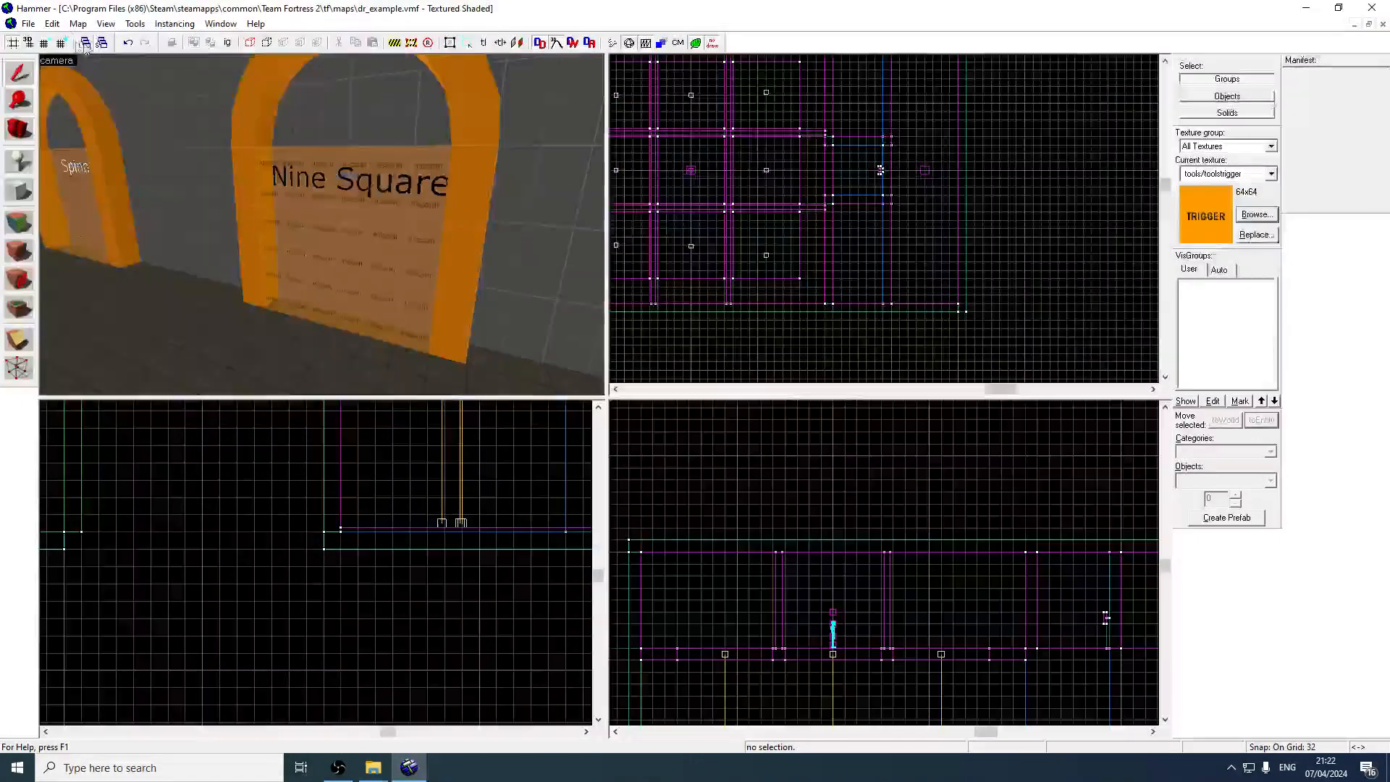
Compile and run the map with BSP, VIS and RAD set to Normal, and close the compile window
left_click(28, 23)
left_click(64, 177)
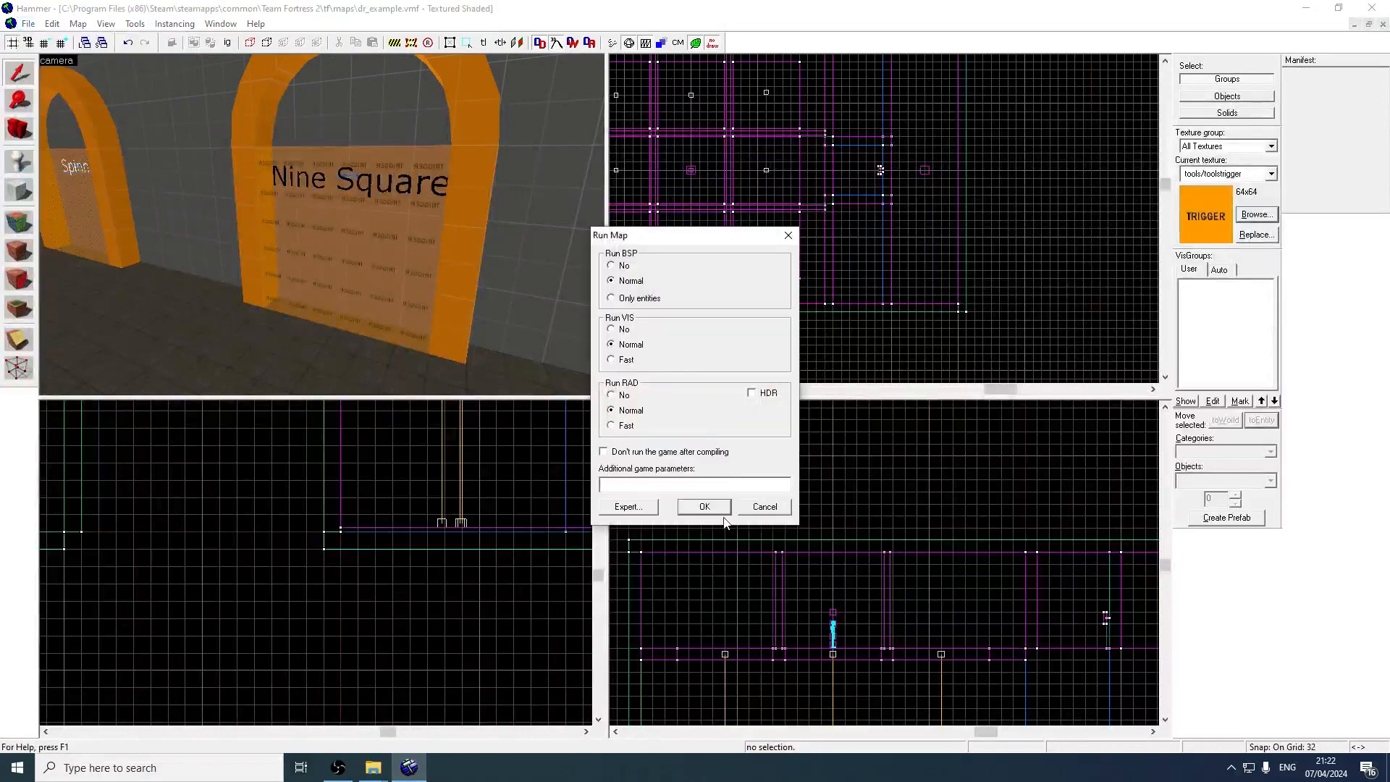
left_click(705, 506)
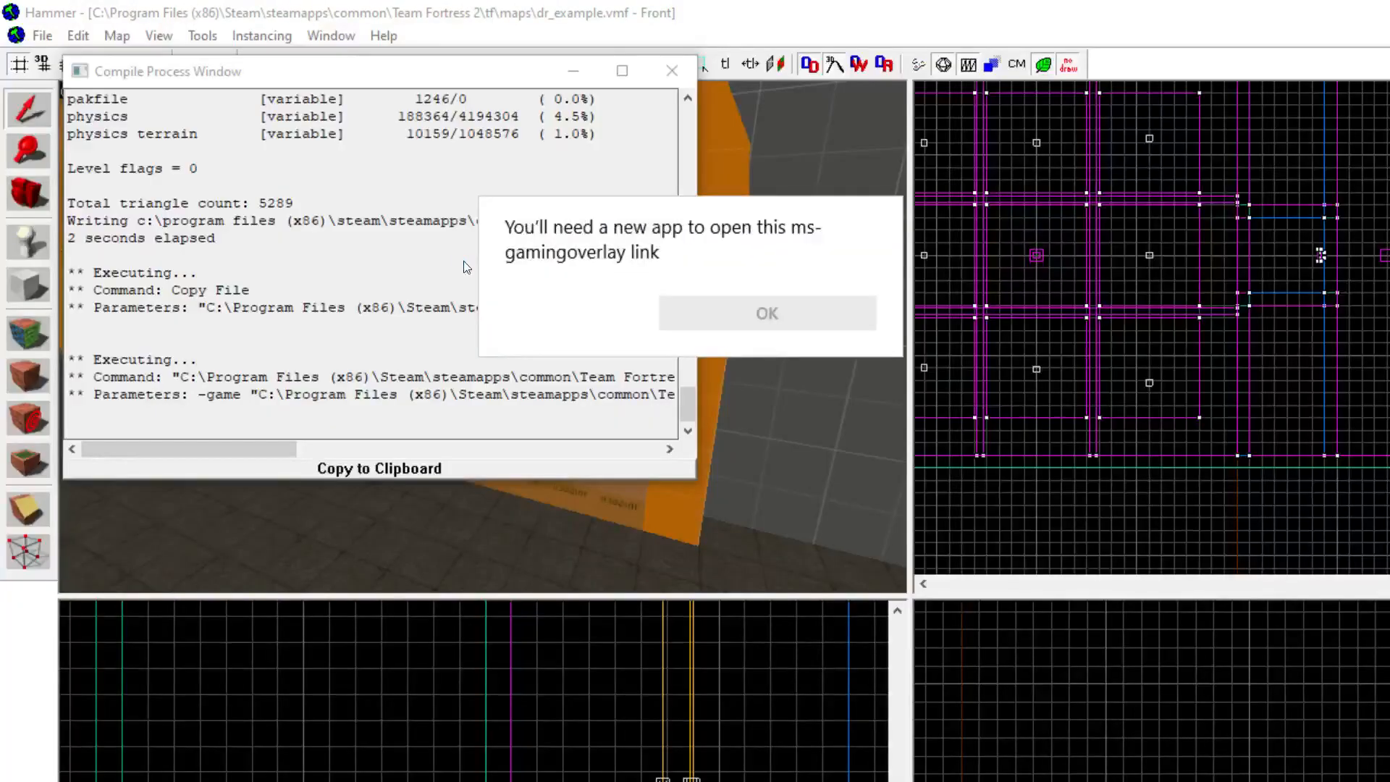
key("Escape")
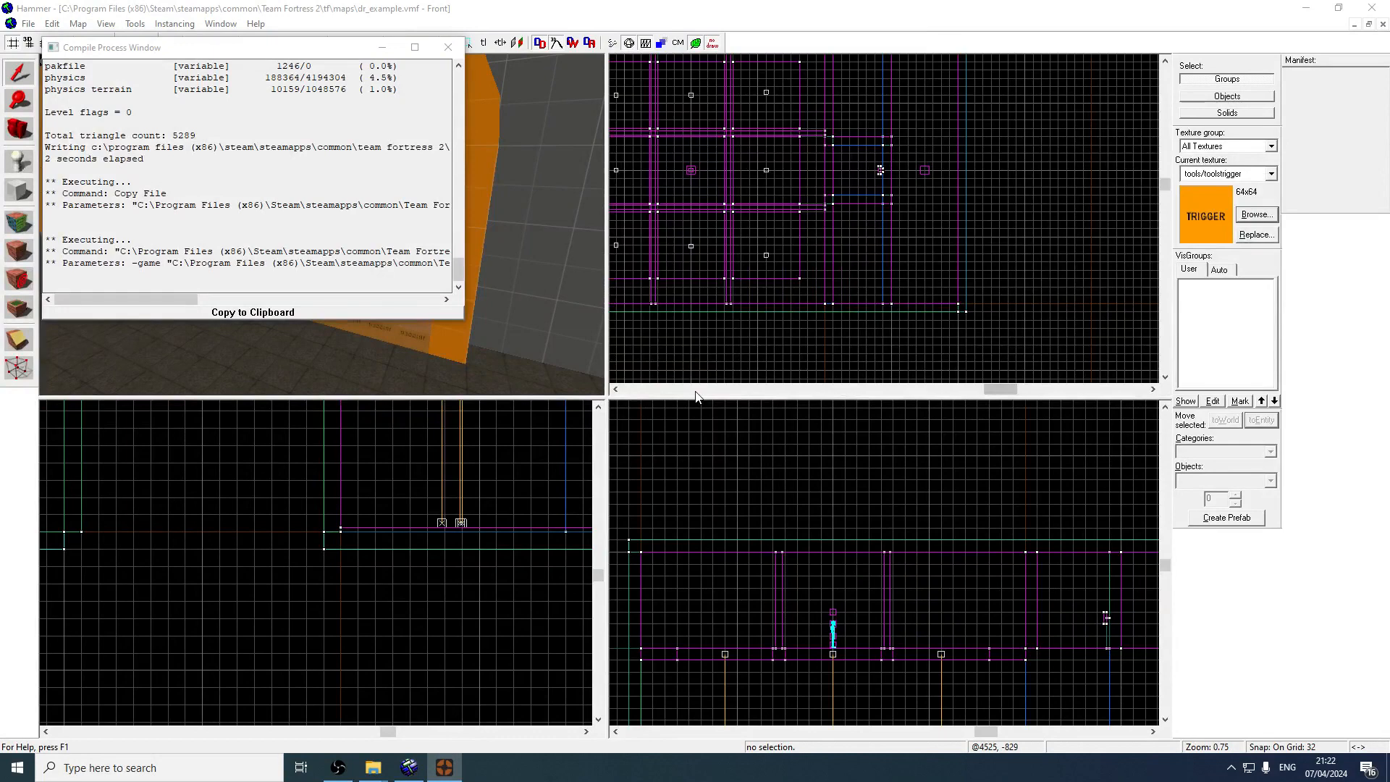
left_click(447, 47)
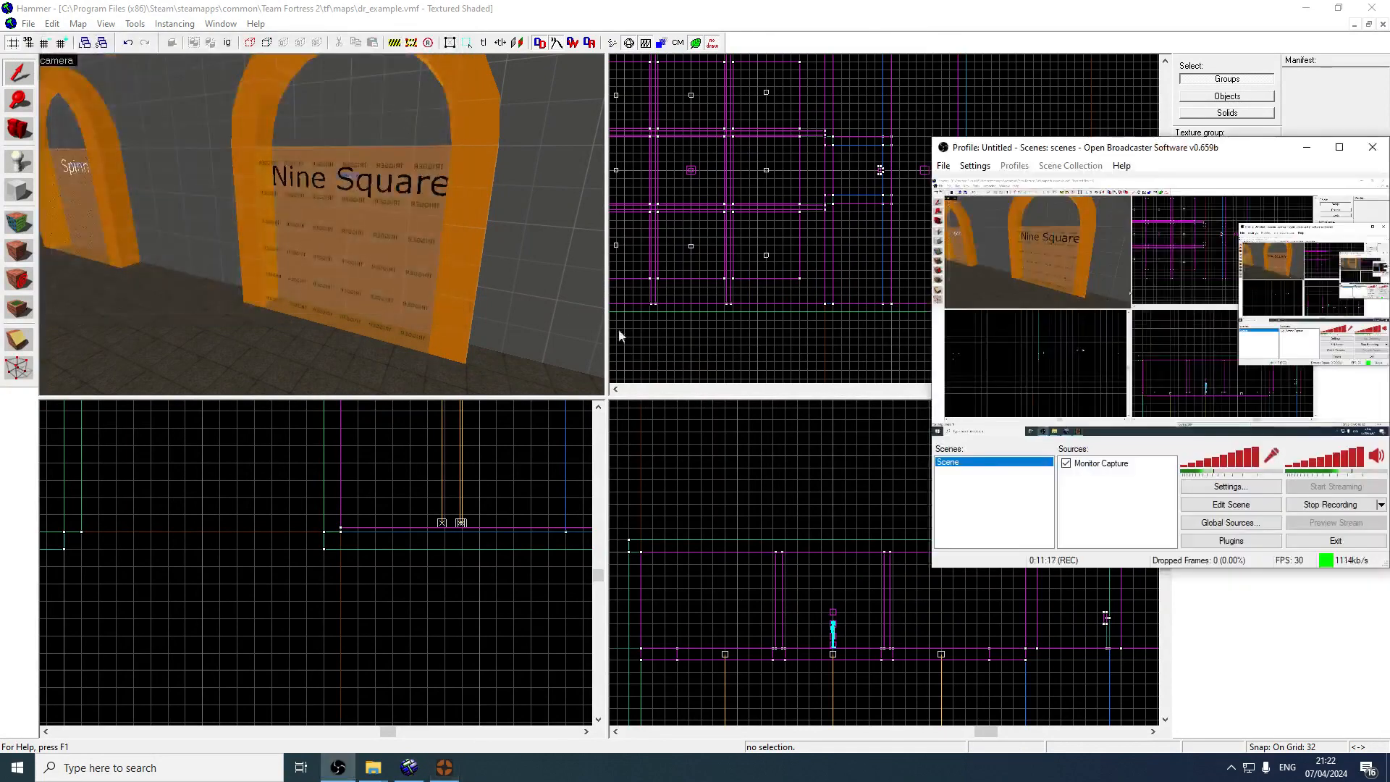
left_click(520, 355)
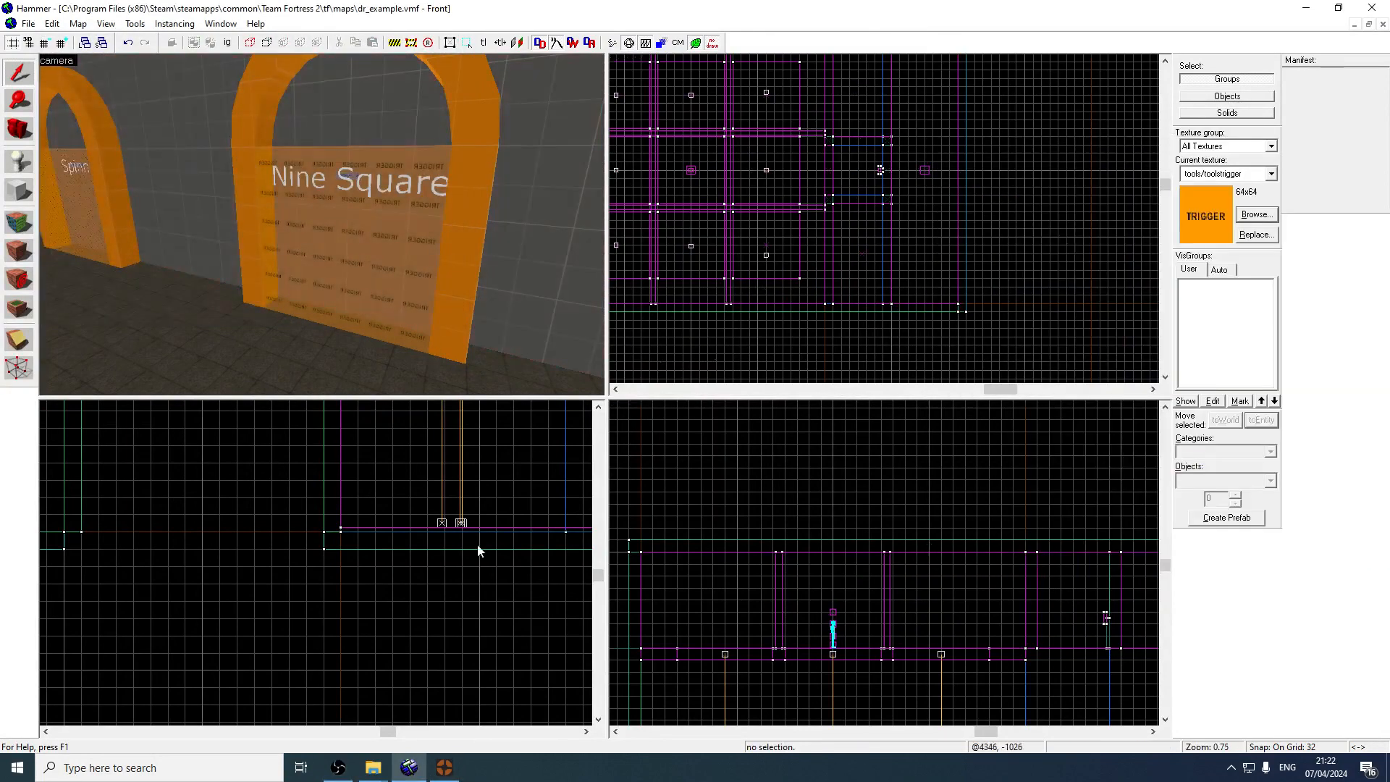
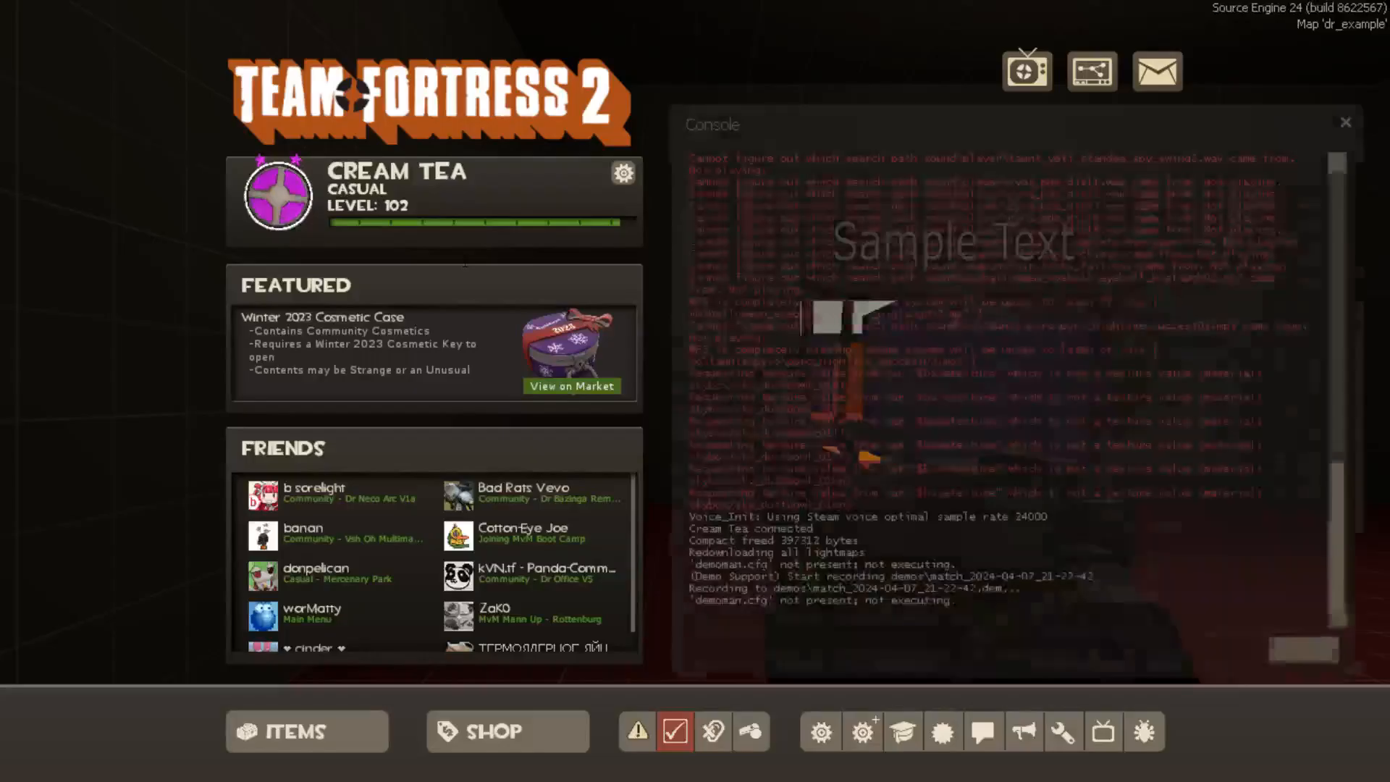
Enable sv_cheats, speed the game up with host_timescale 10, and set host_timescale back to 1.0
type("sv_cheats 1")
key("Return")
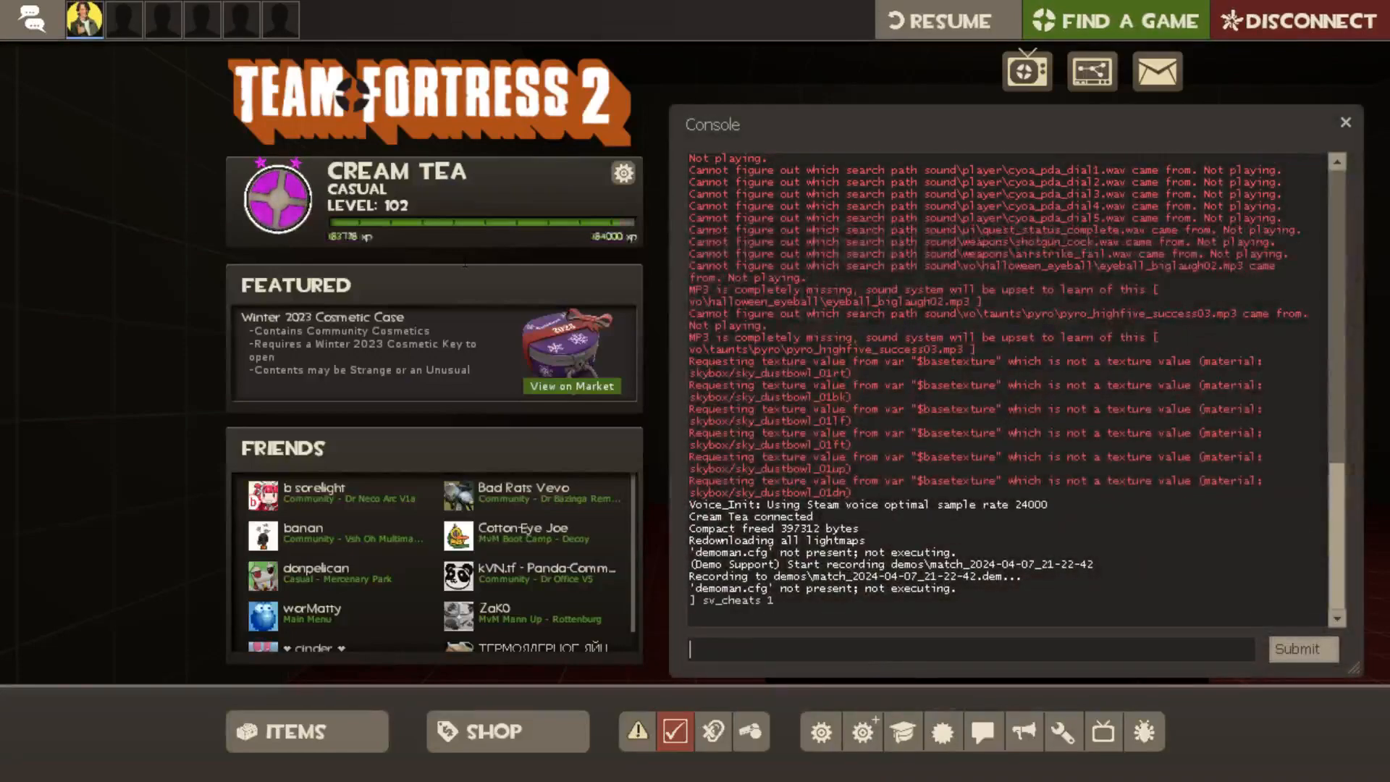
type("host_timescale")
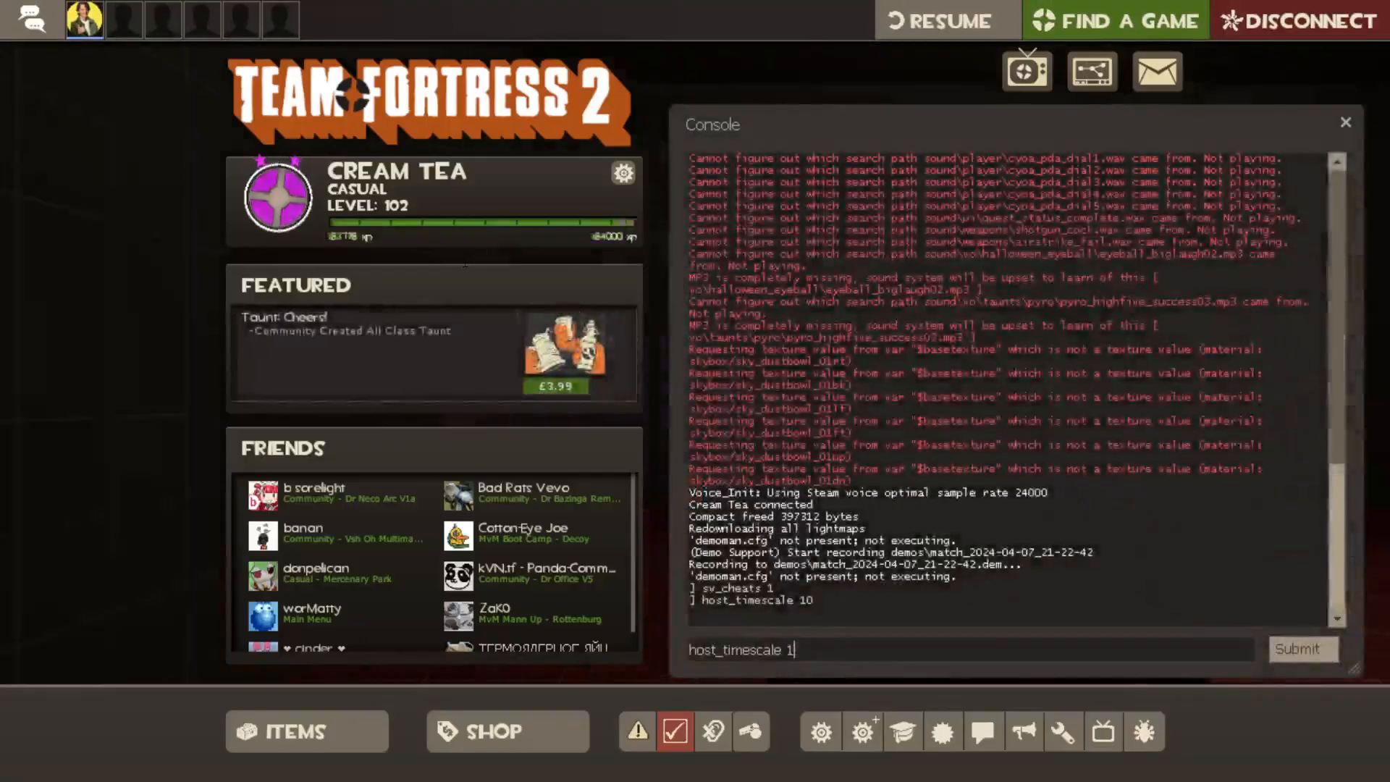
type(".0")
key("Return")
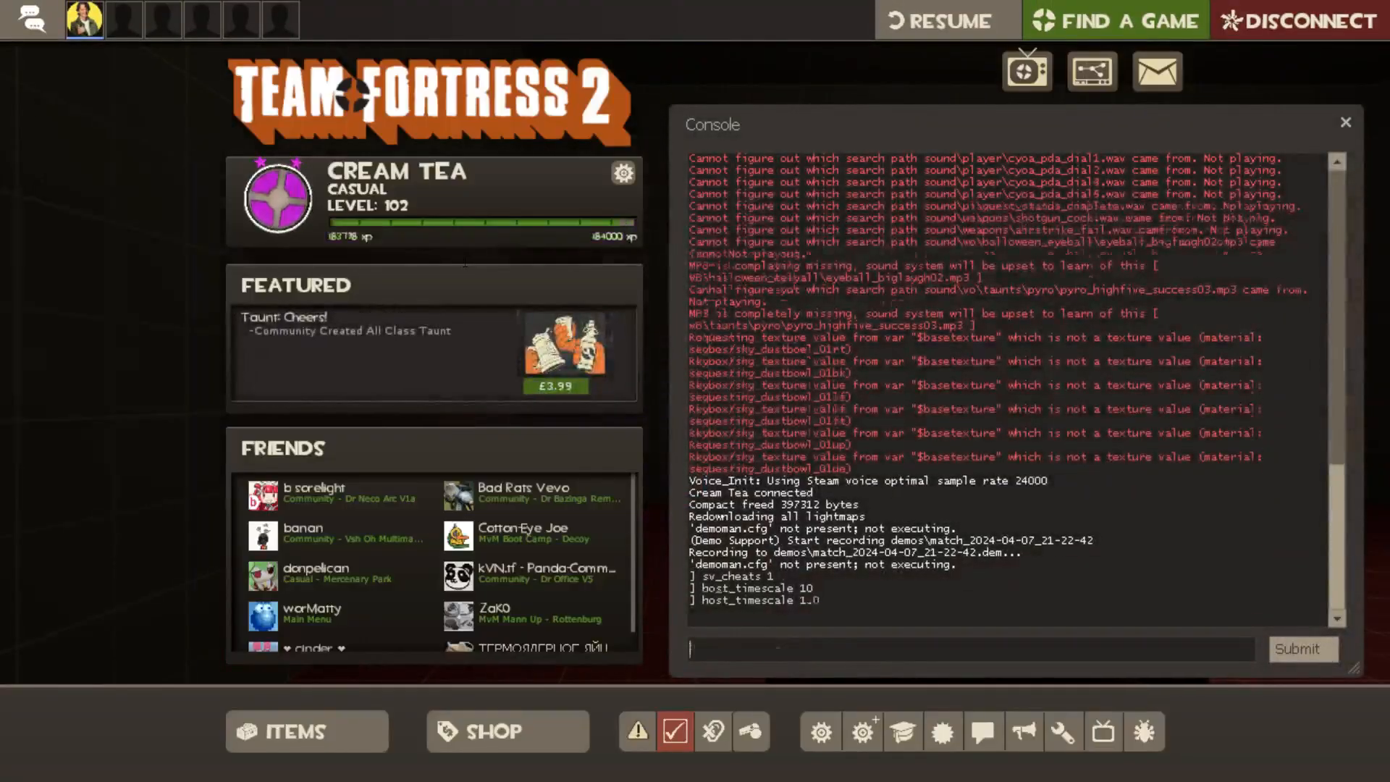
Add 10 bots with tf_bot_add and turn on noclip
type("t")
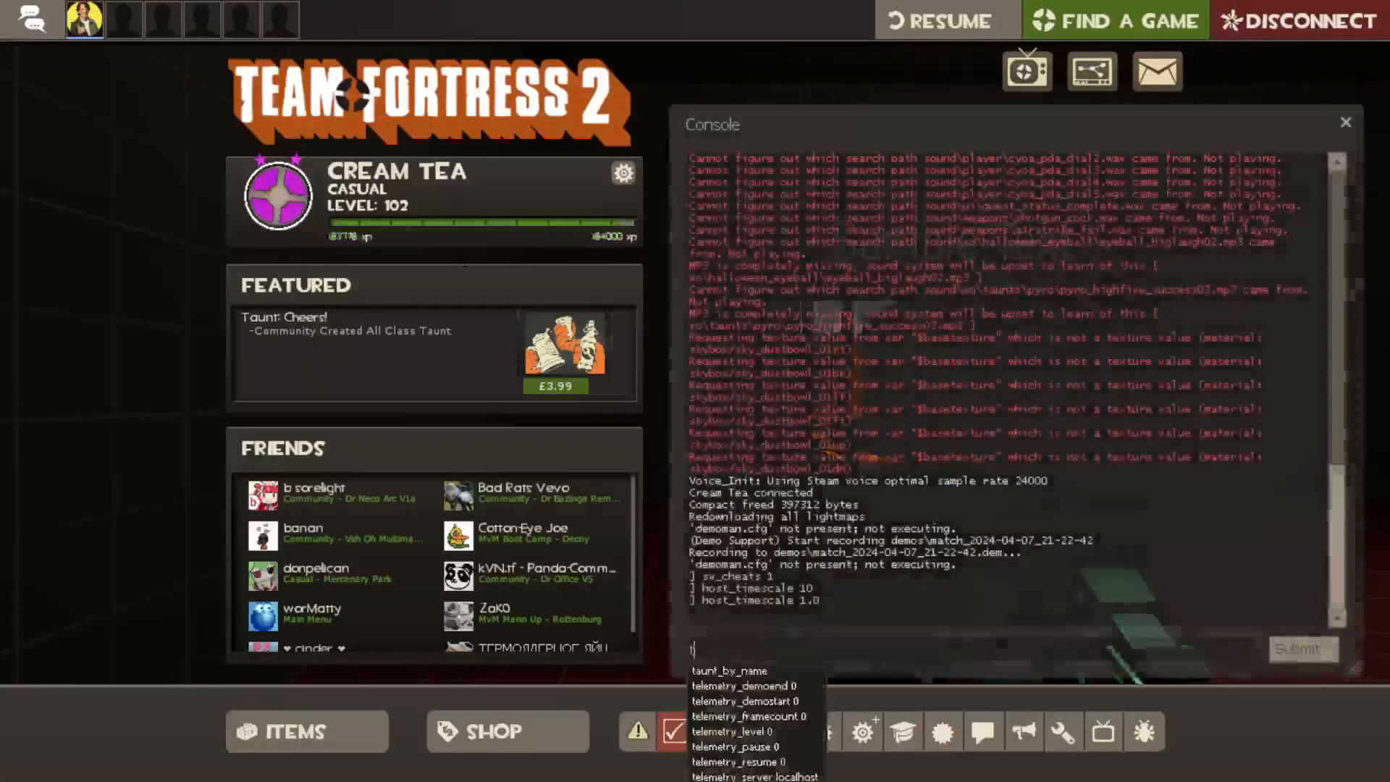
type("f_bot_add")
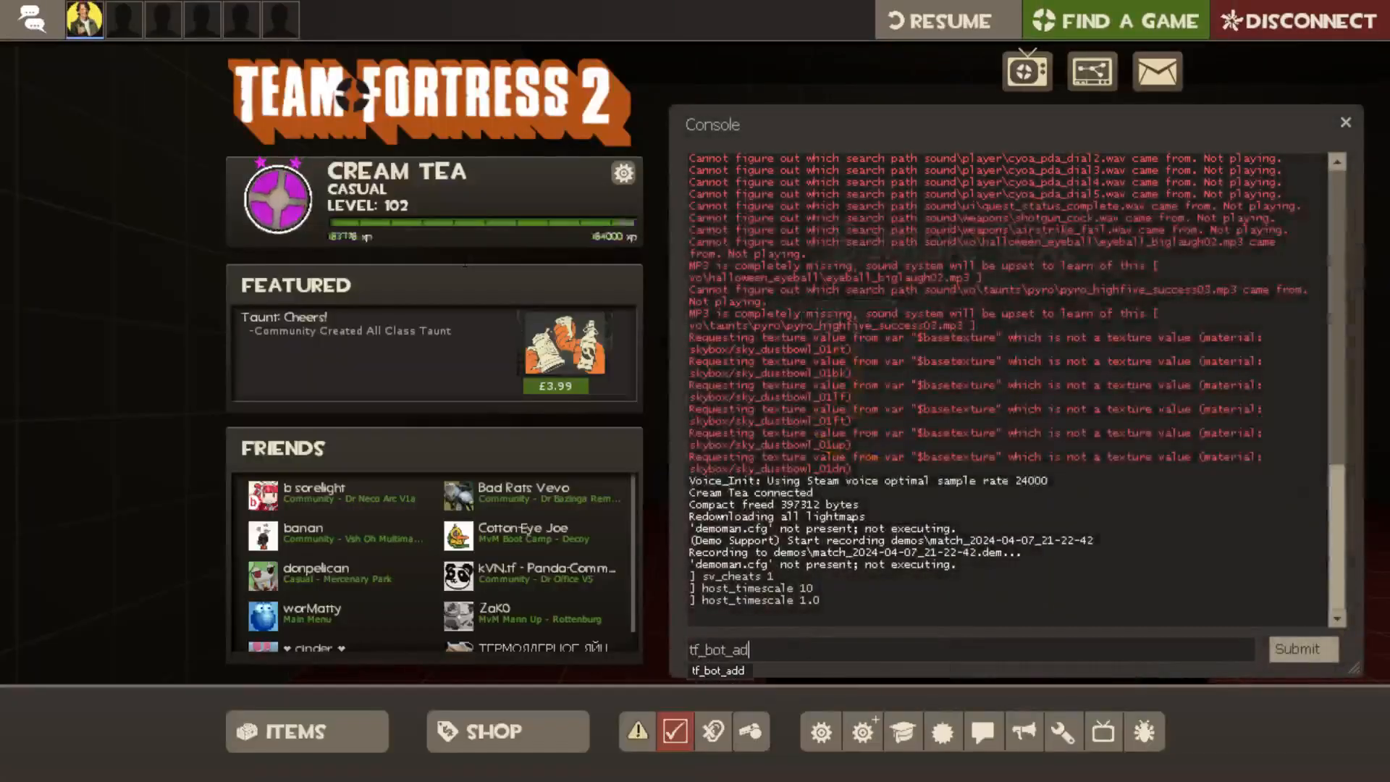
key("Return")
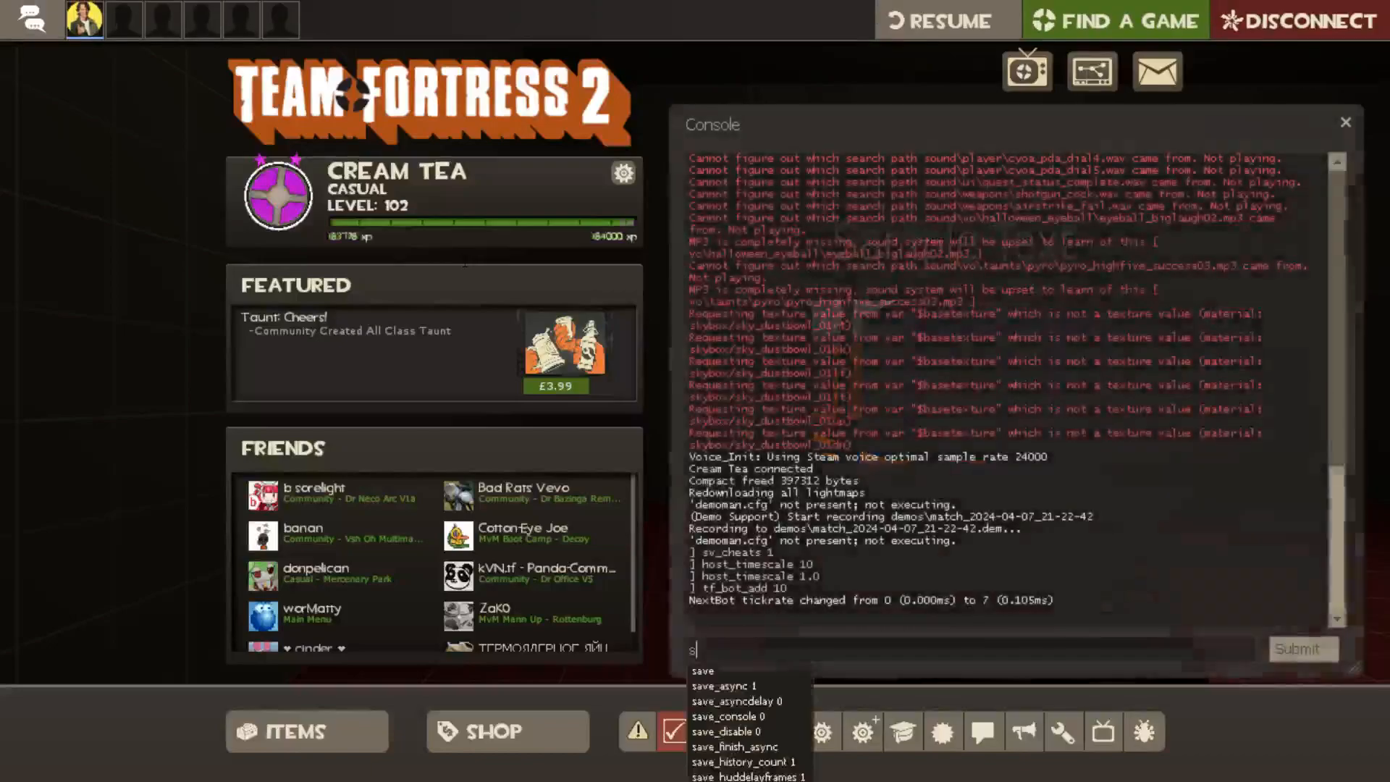
type("oclip")
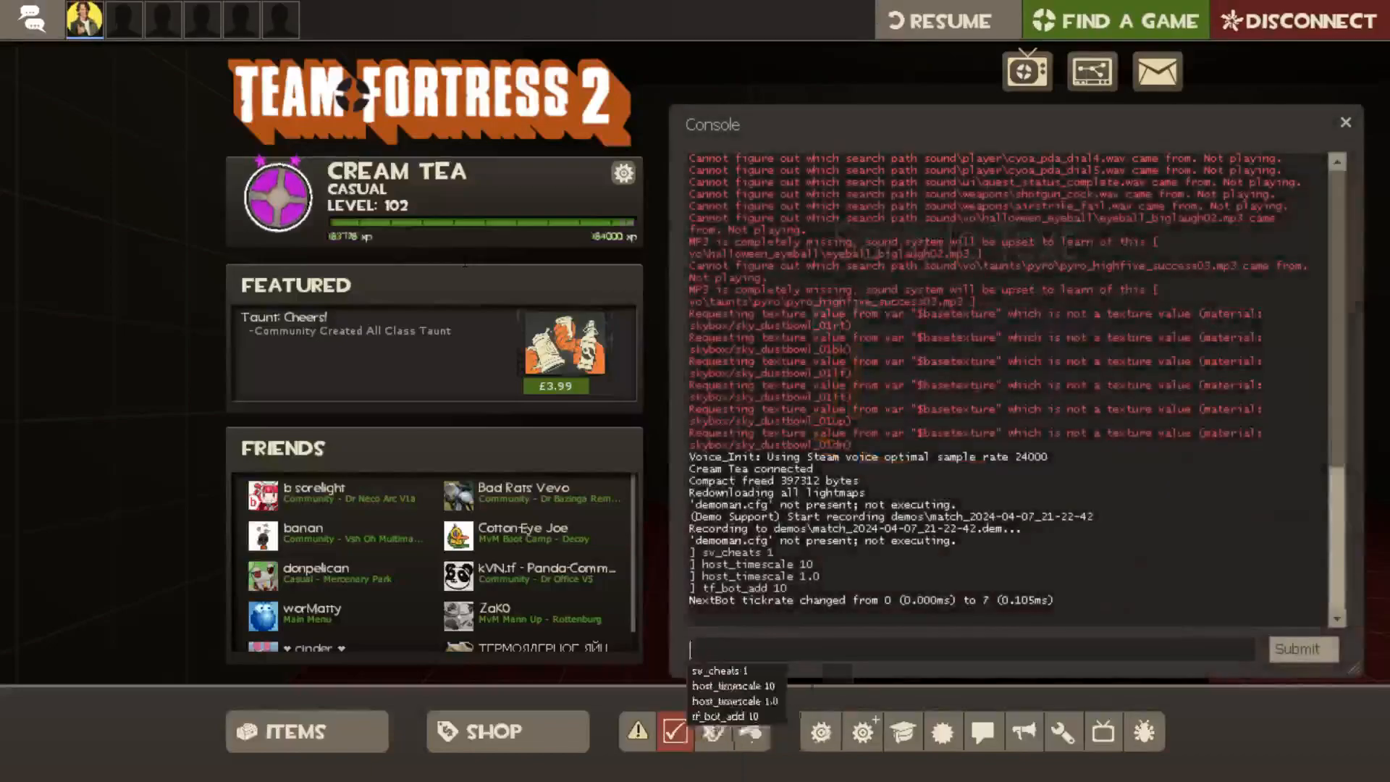
key("Return")
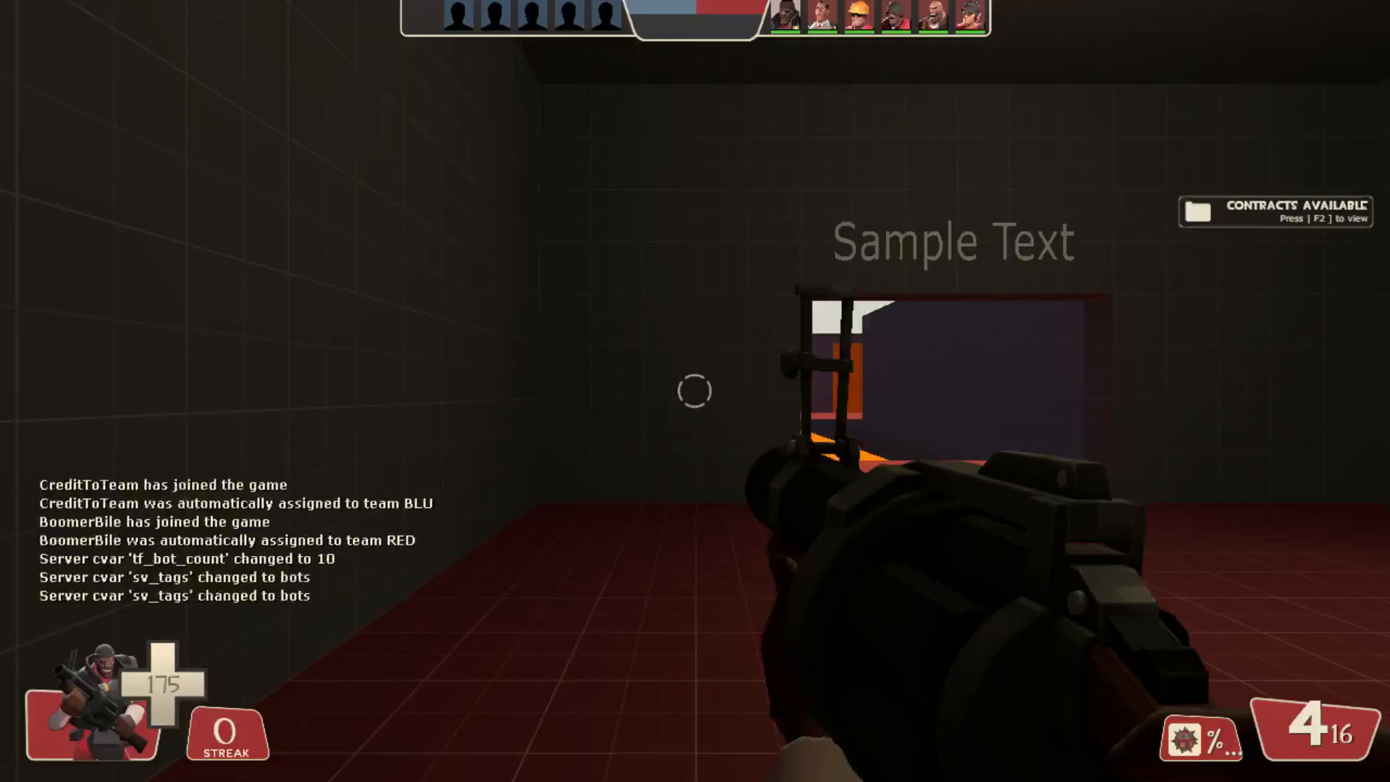
Switch to the melee weapon and travel from spawn to the Nine Square arch to start the minigame
key("3")
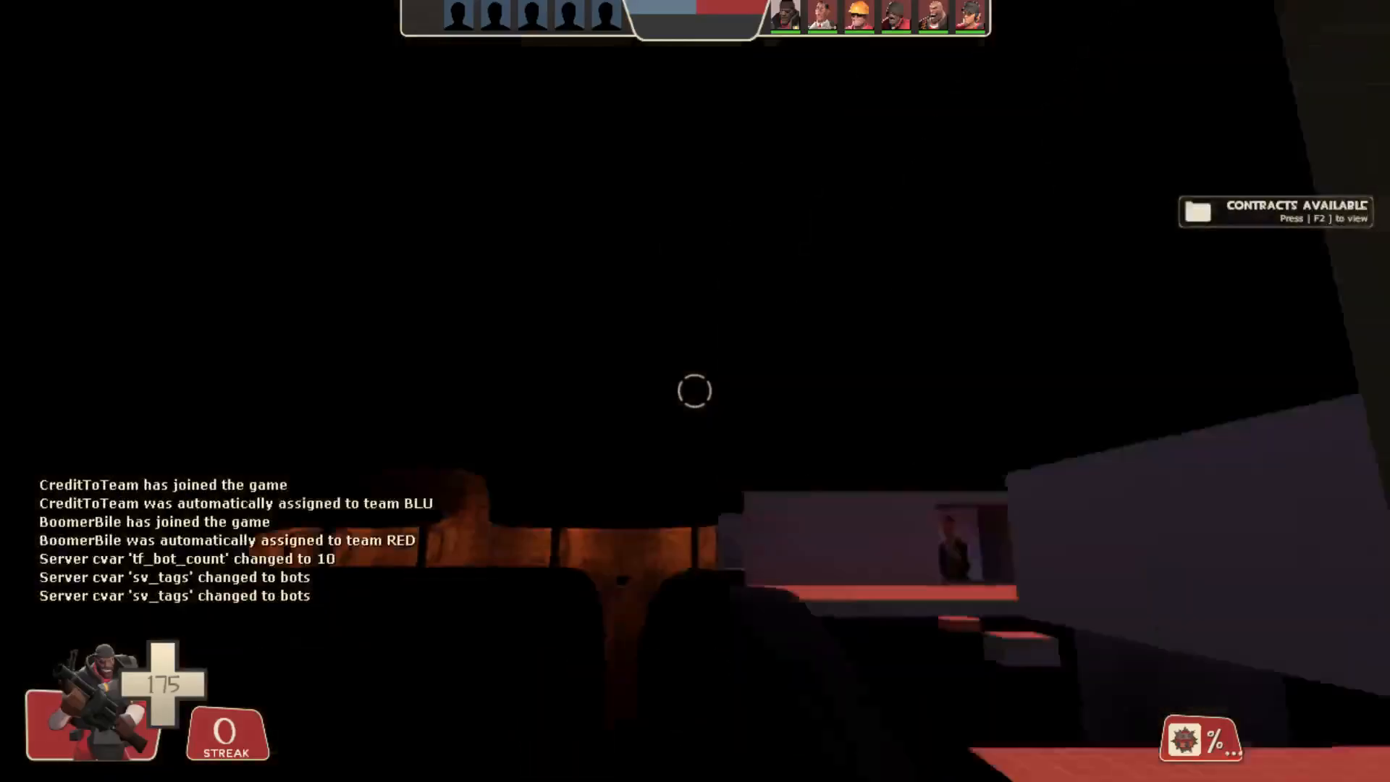
key("w")
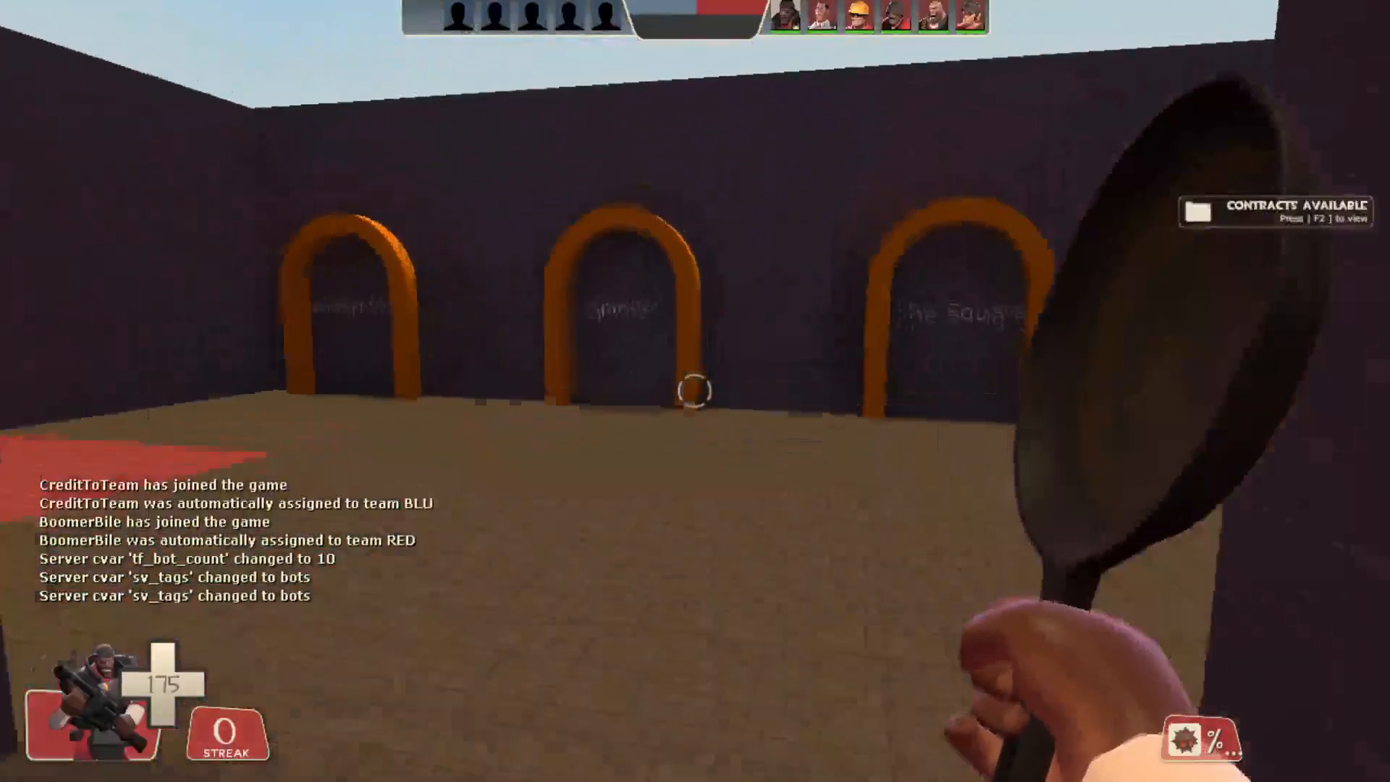
key("w")
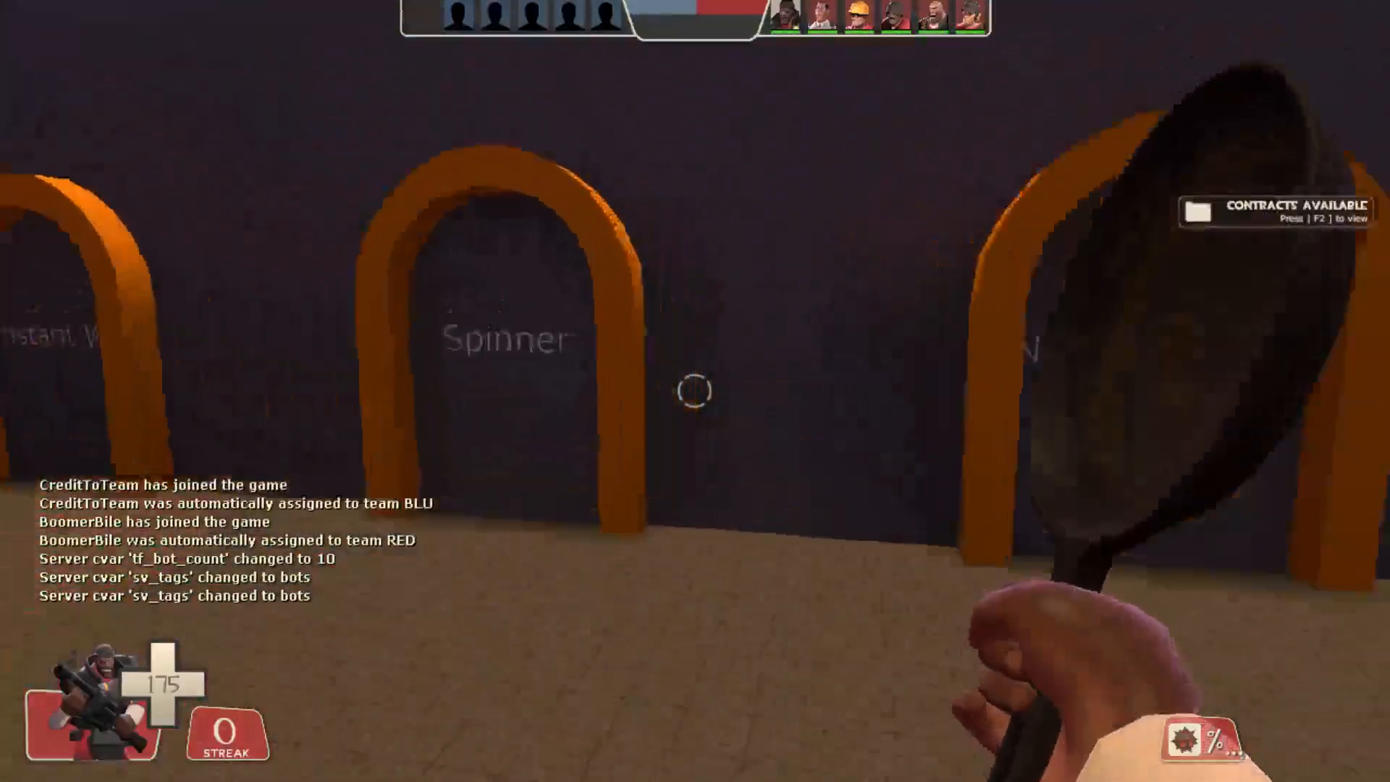
key("w")
key("g")
key("q")
key("w")
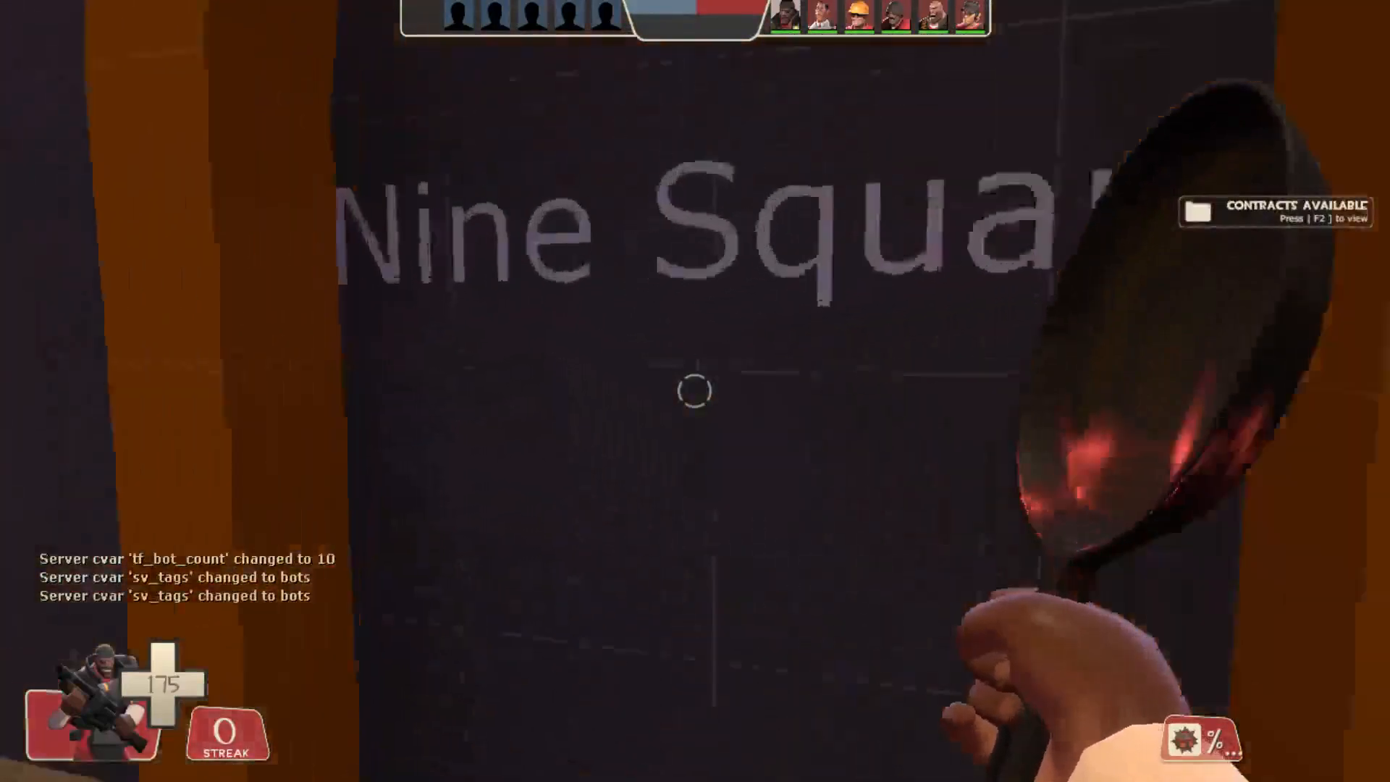
Turn on buddha mode and noclip for observing the Nine Square minigame
key("grave")
type("b")
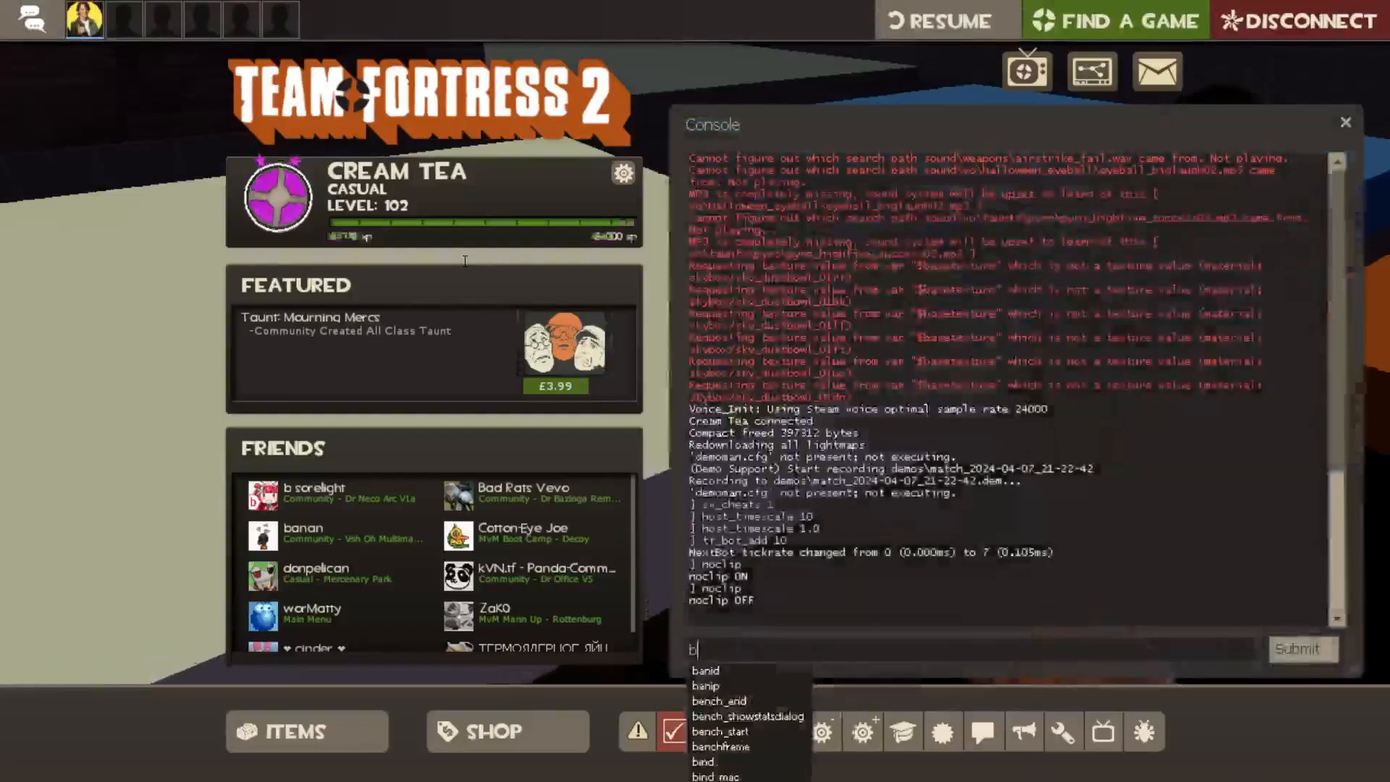
type("uddha")
key("Return")
type("noclip")
key("Return")
key("grave")
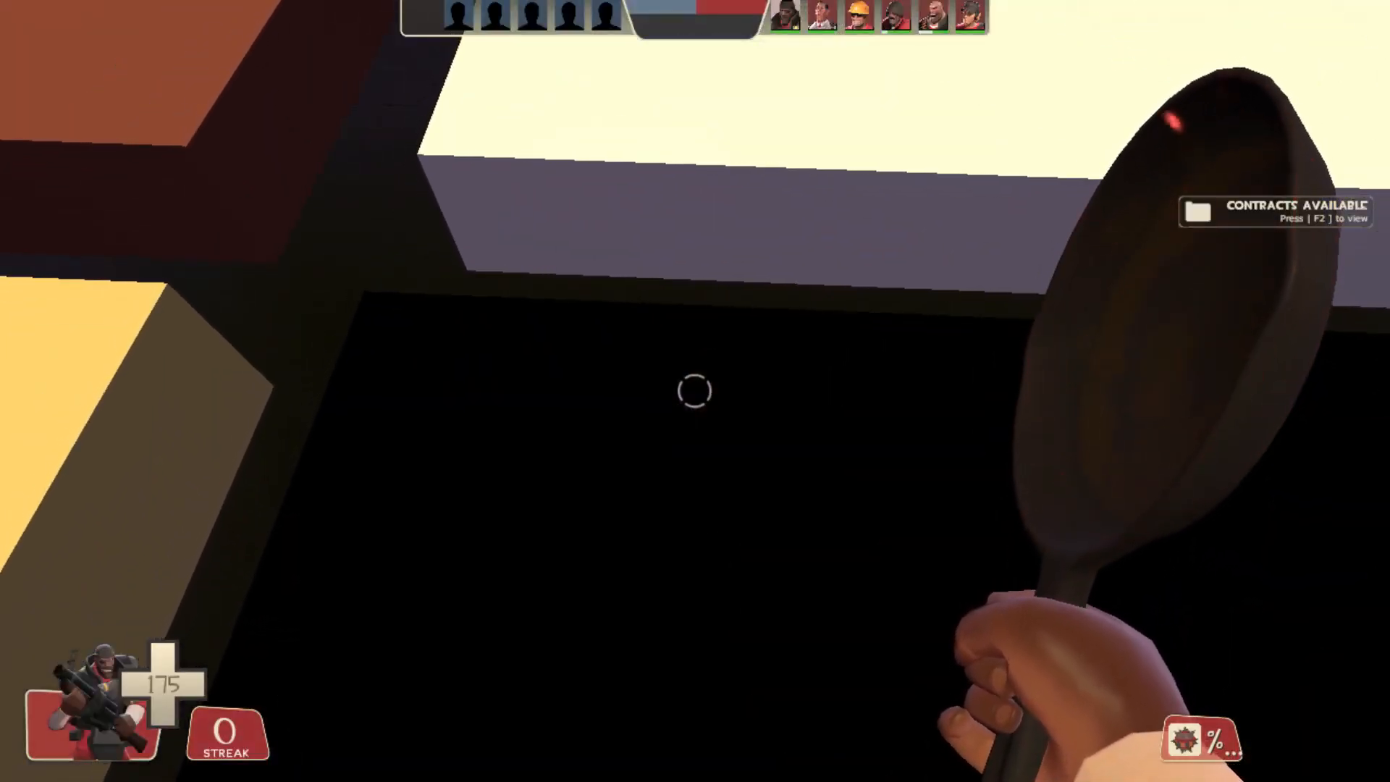
Fly around the Nine Square room and check the colored platforms, the fence walls and the bots' placement
key("s")
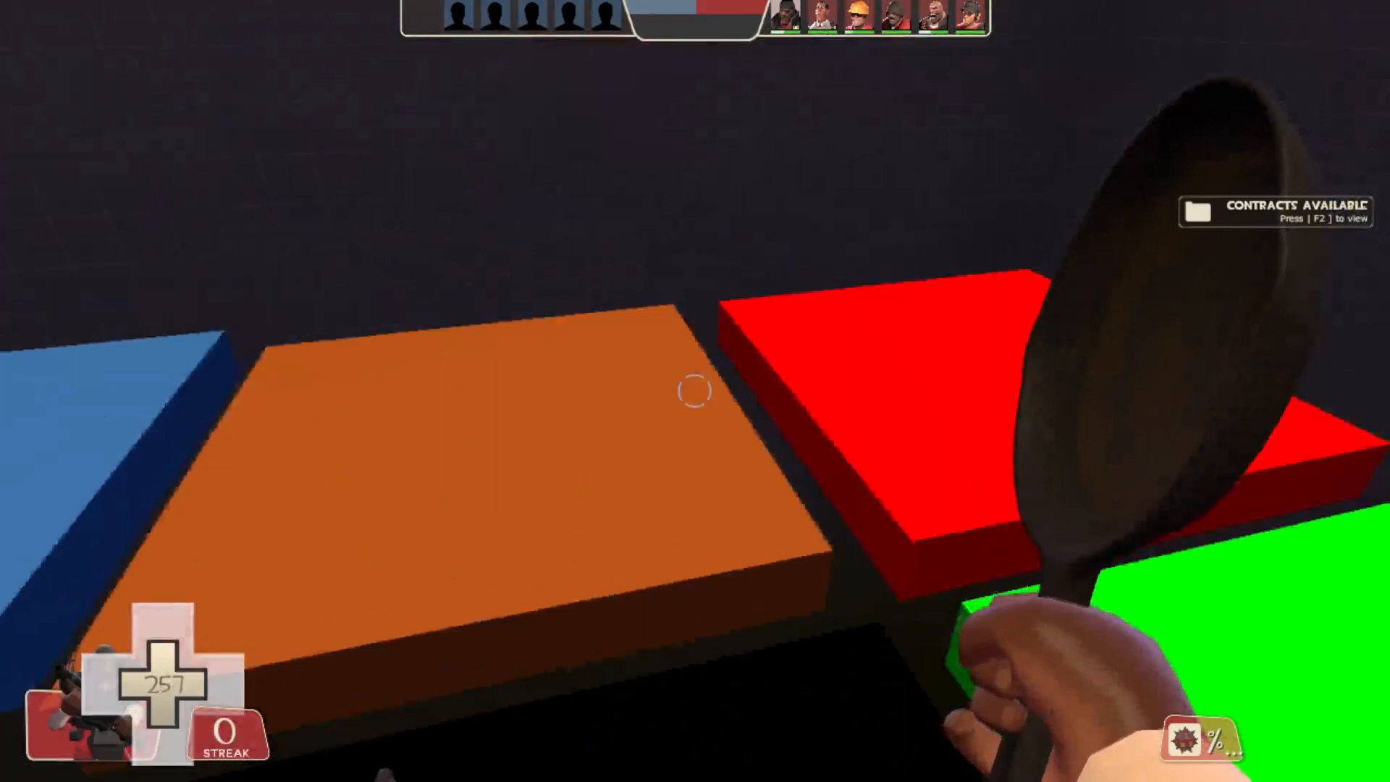
key("w")
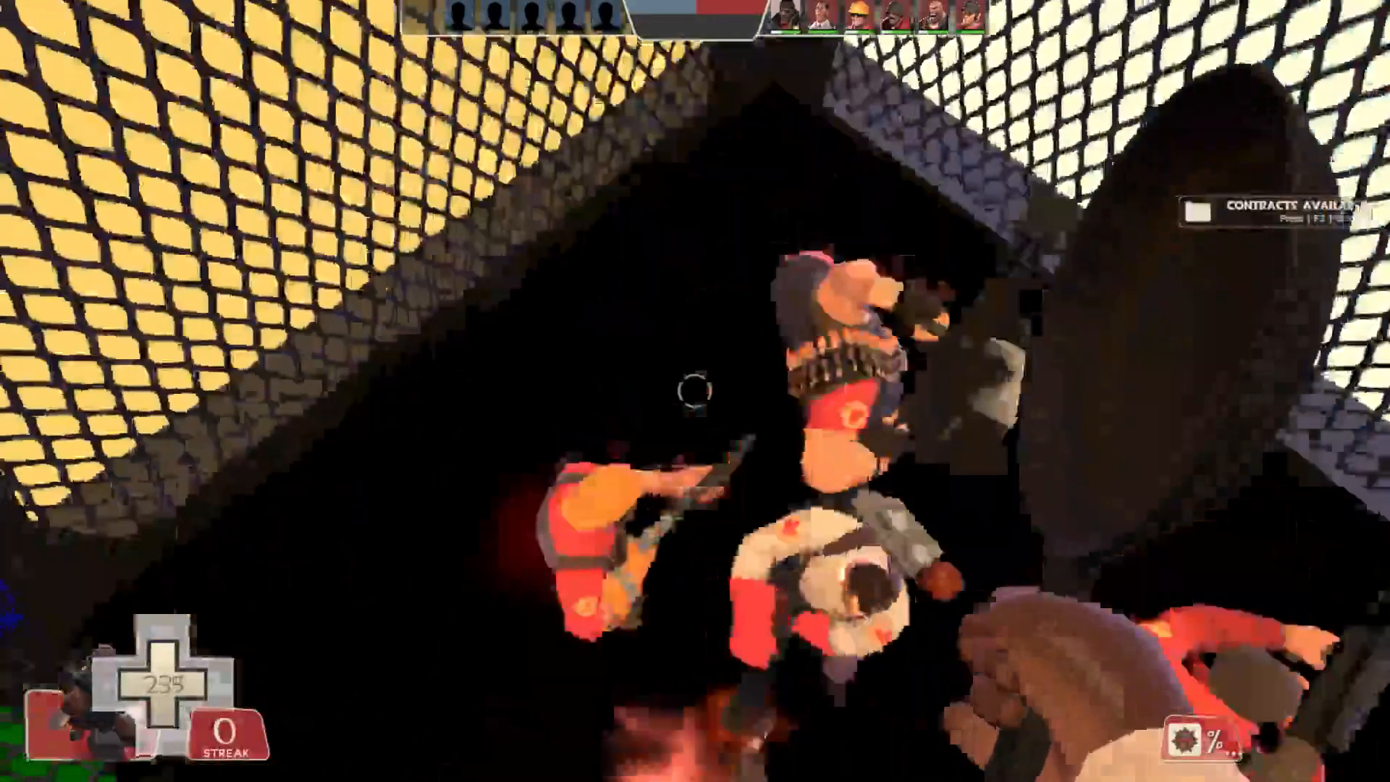
key("w")
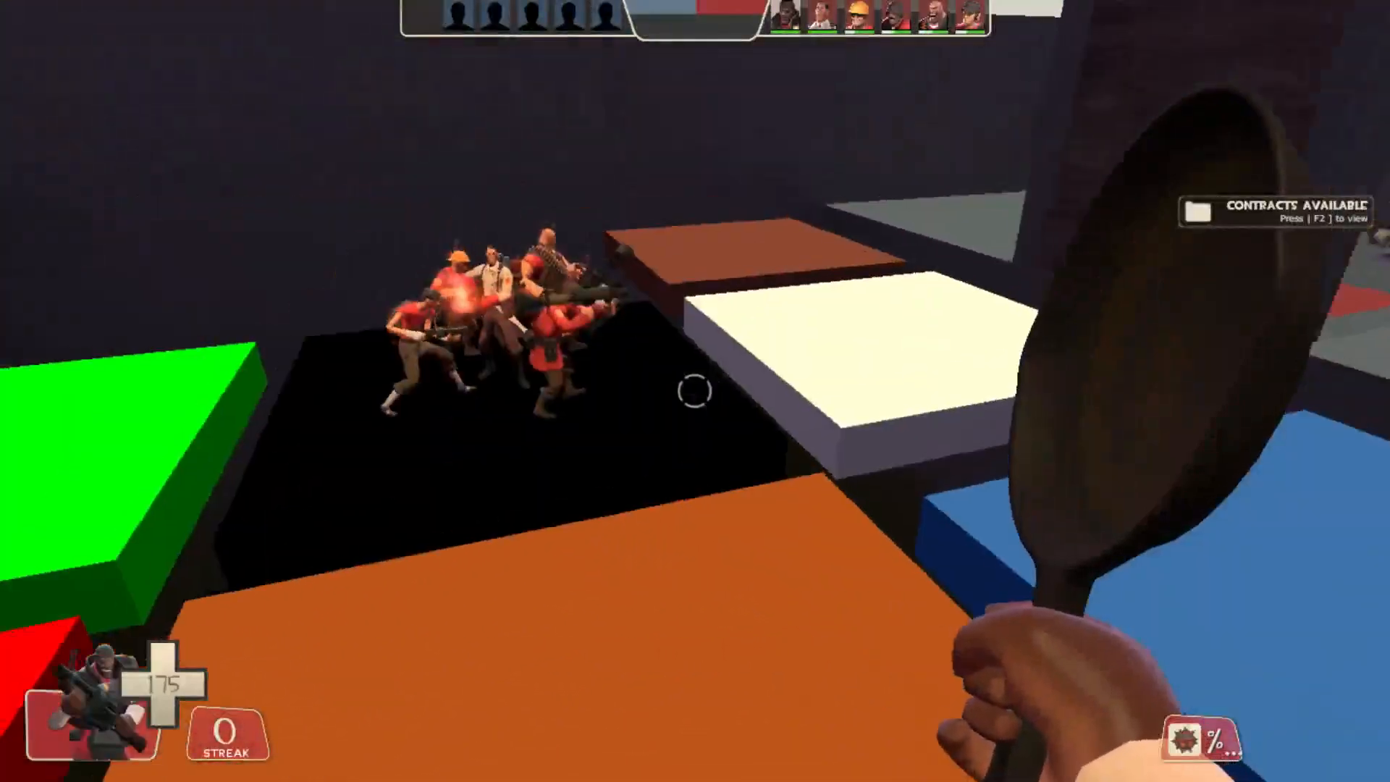
Set host_timescale to 2 and watch the Nine Square rounds play out with the bots
key("grave")
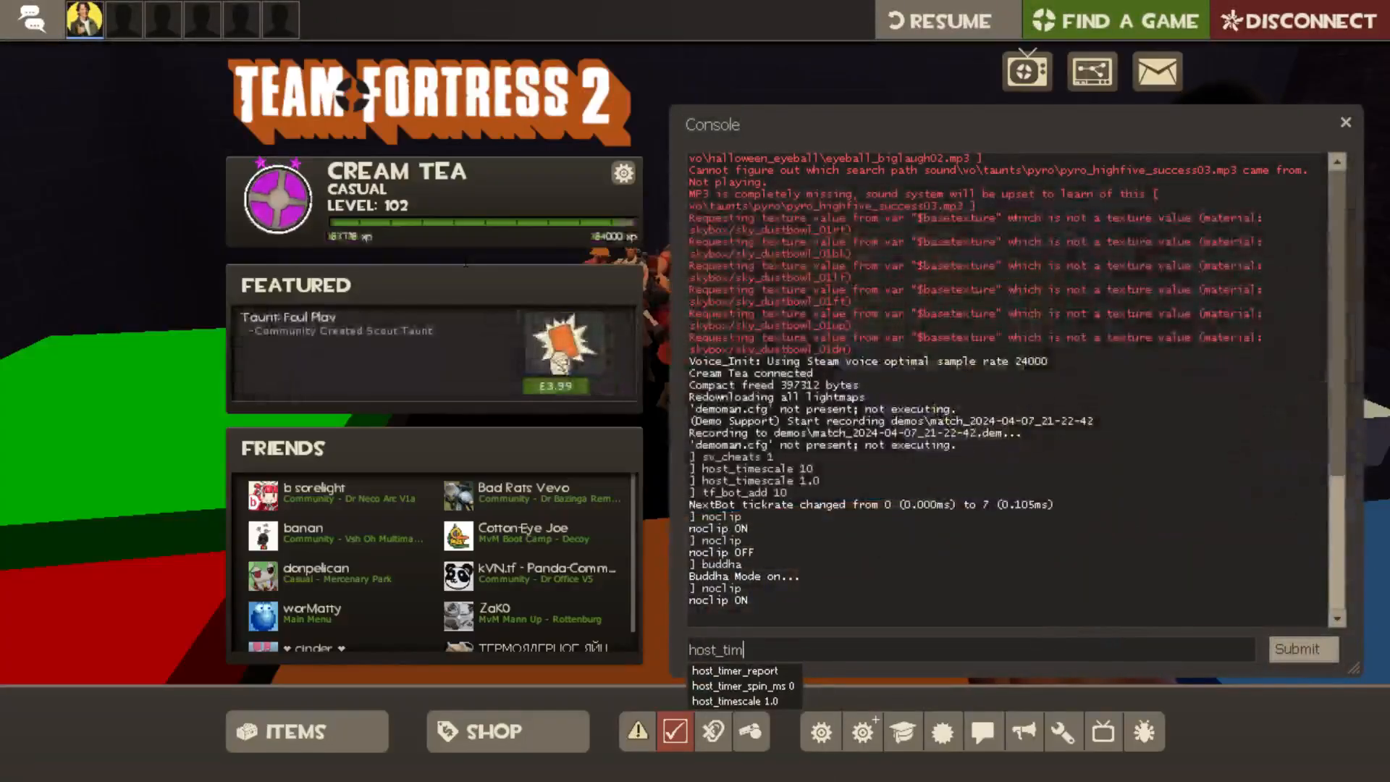
type("host_timescale 2.")
key("Return")
key("grave")
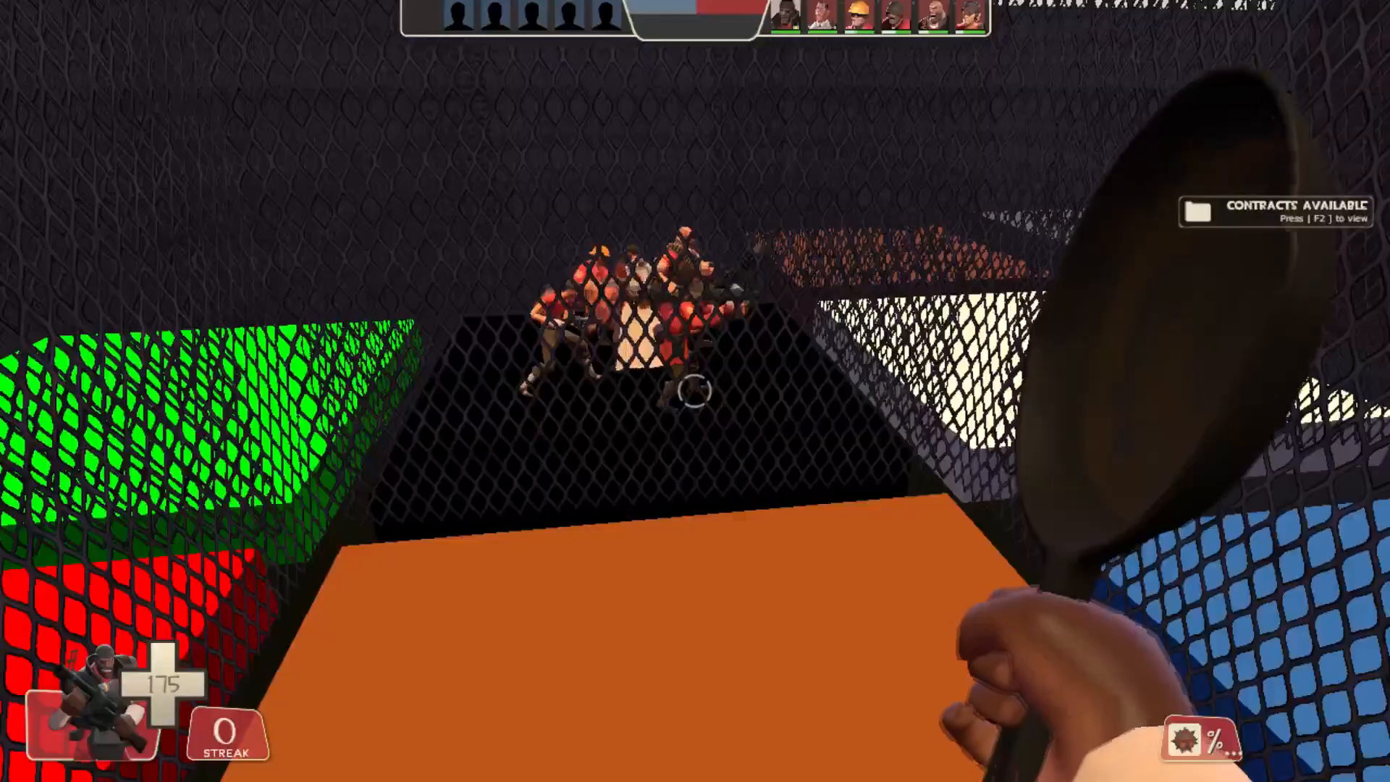
key("grave")
key("grave")
key("s")
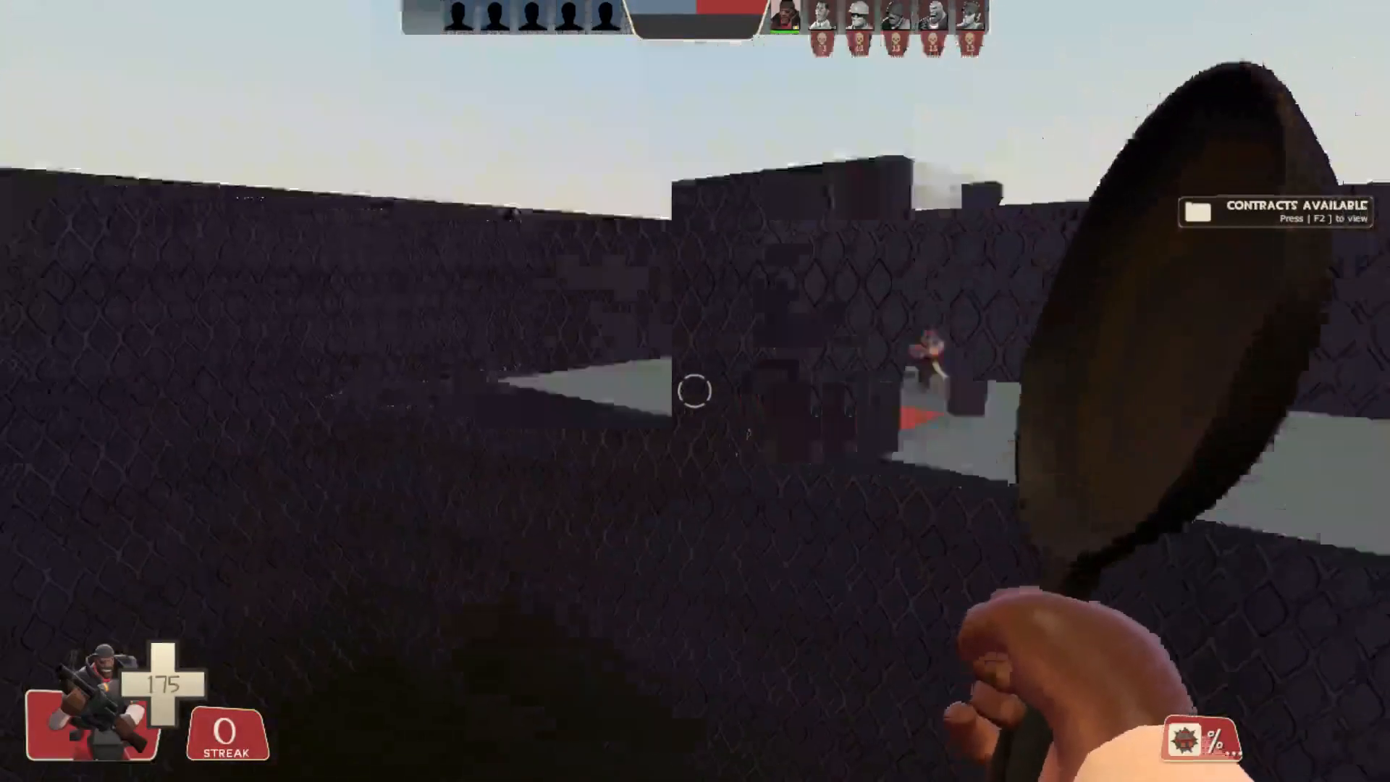
Leave the game, maximize the Hammer window and go to the logic entities above the center Nine Square platform
key("grave")
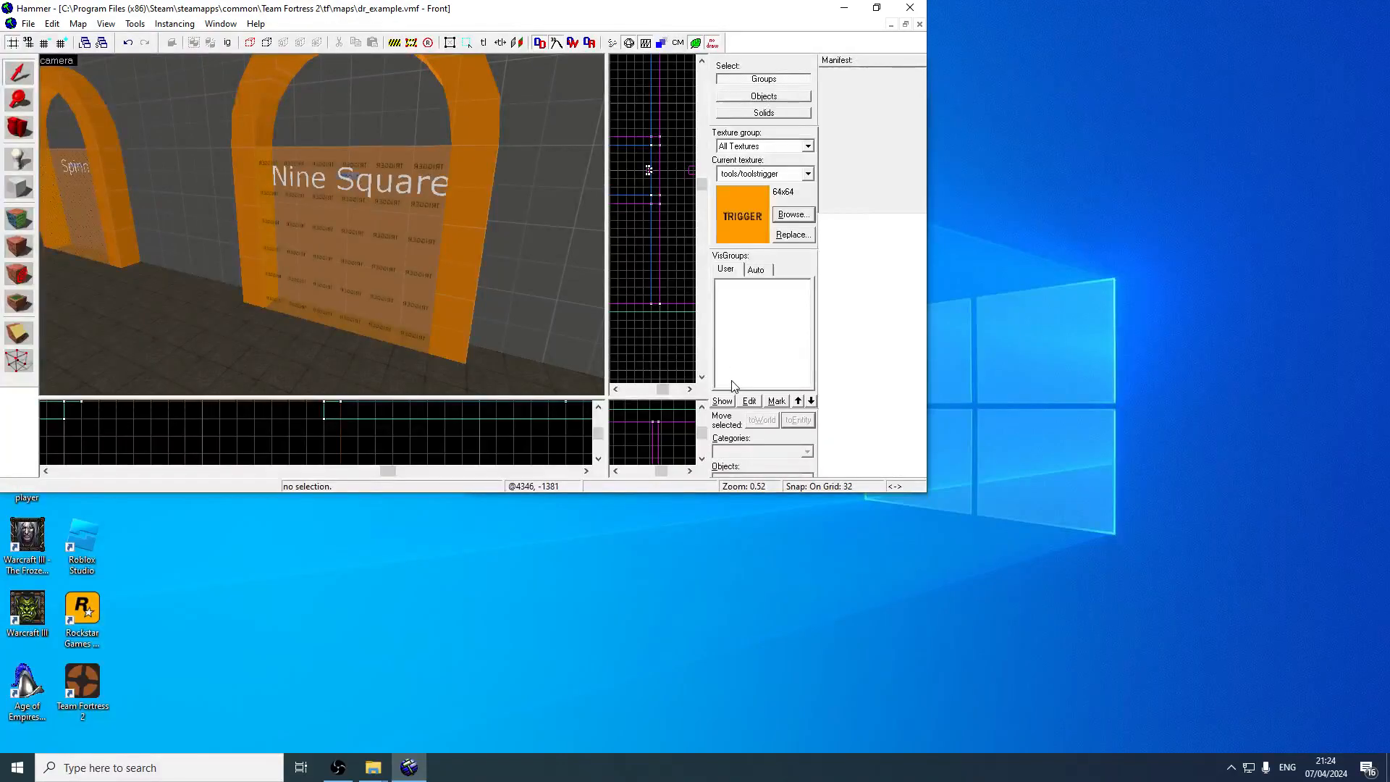
left_click(876, 7)
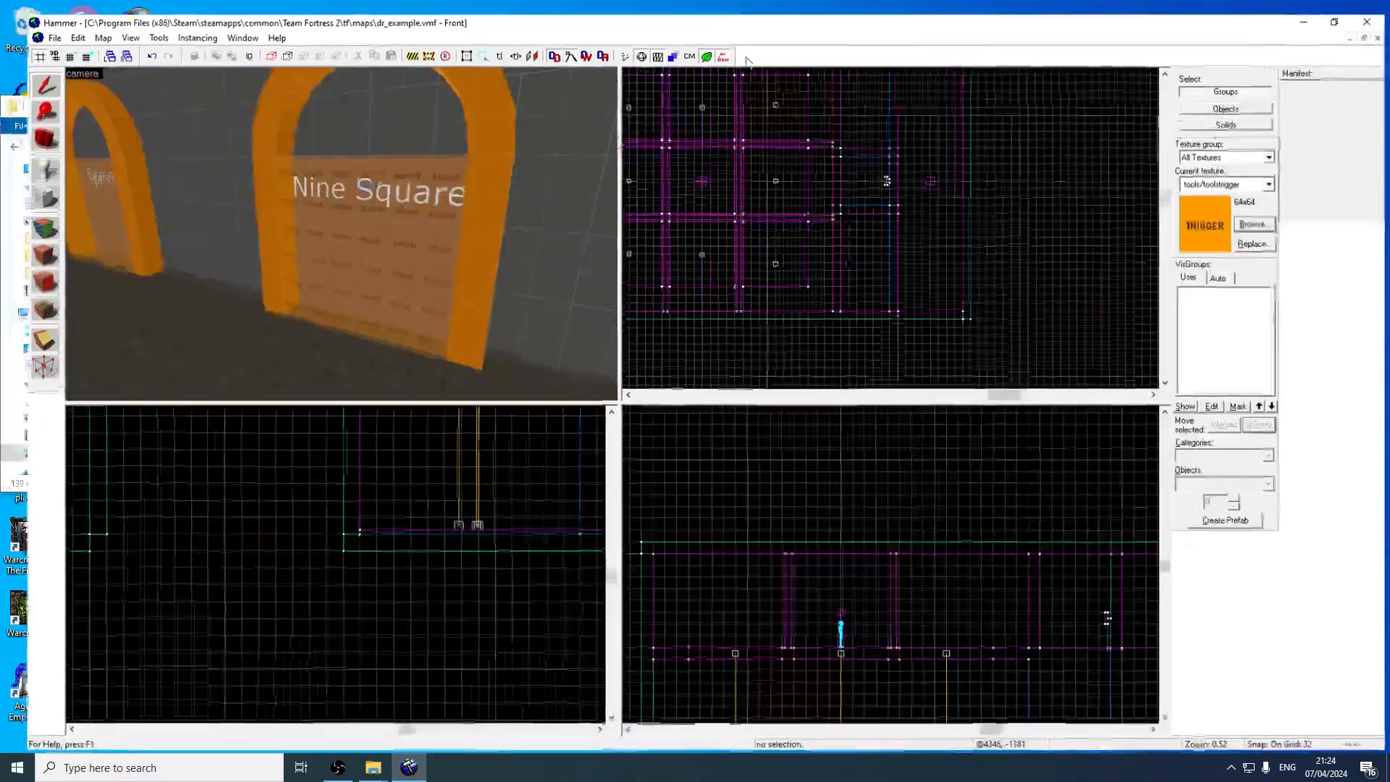
left_click(348, 224)
key("z")
key("w")
key("w")
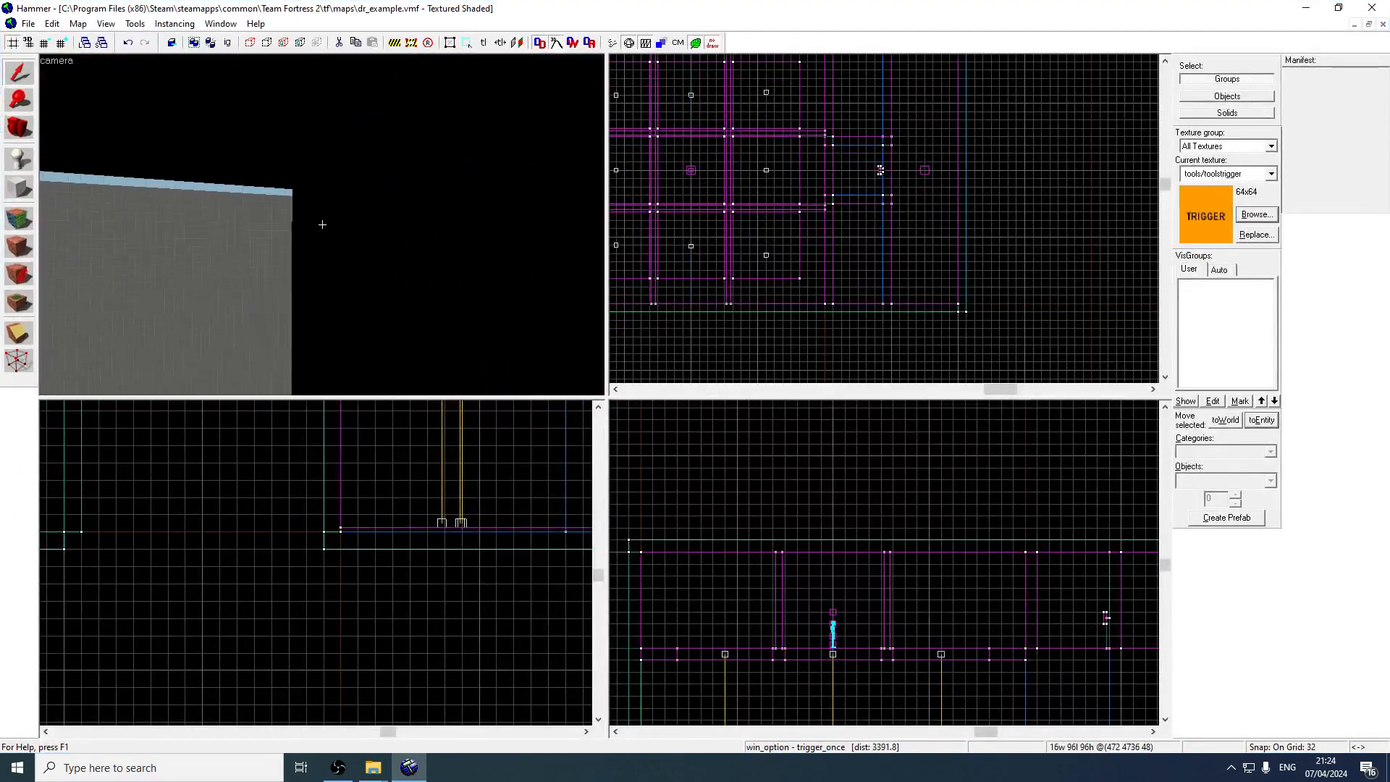
key("w")
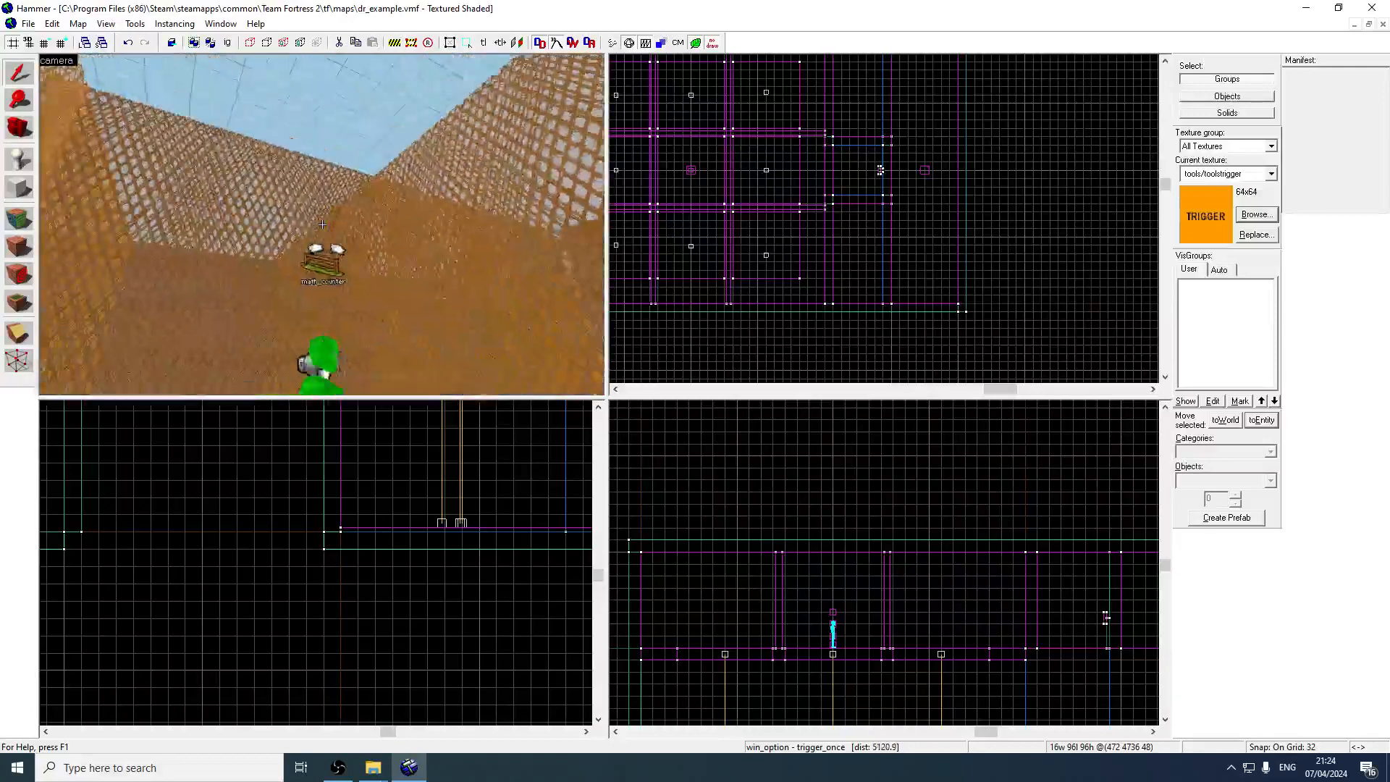
key("z")
Add an OnTimer output to nine_square_timer that sends Add to nine_square_counter with parameter 1
double_click(334, 332)
left_click(512, 170)
left_click(550, 322)
left_click(546, 450)
left_click(728, 353)
left_click(697, 367)
left_click(677, 372)
type("nine_square_co")
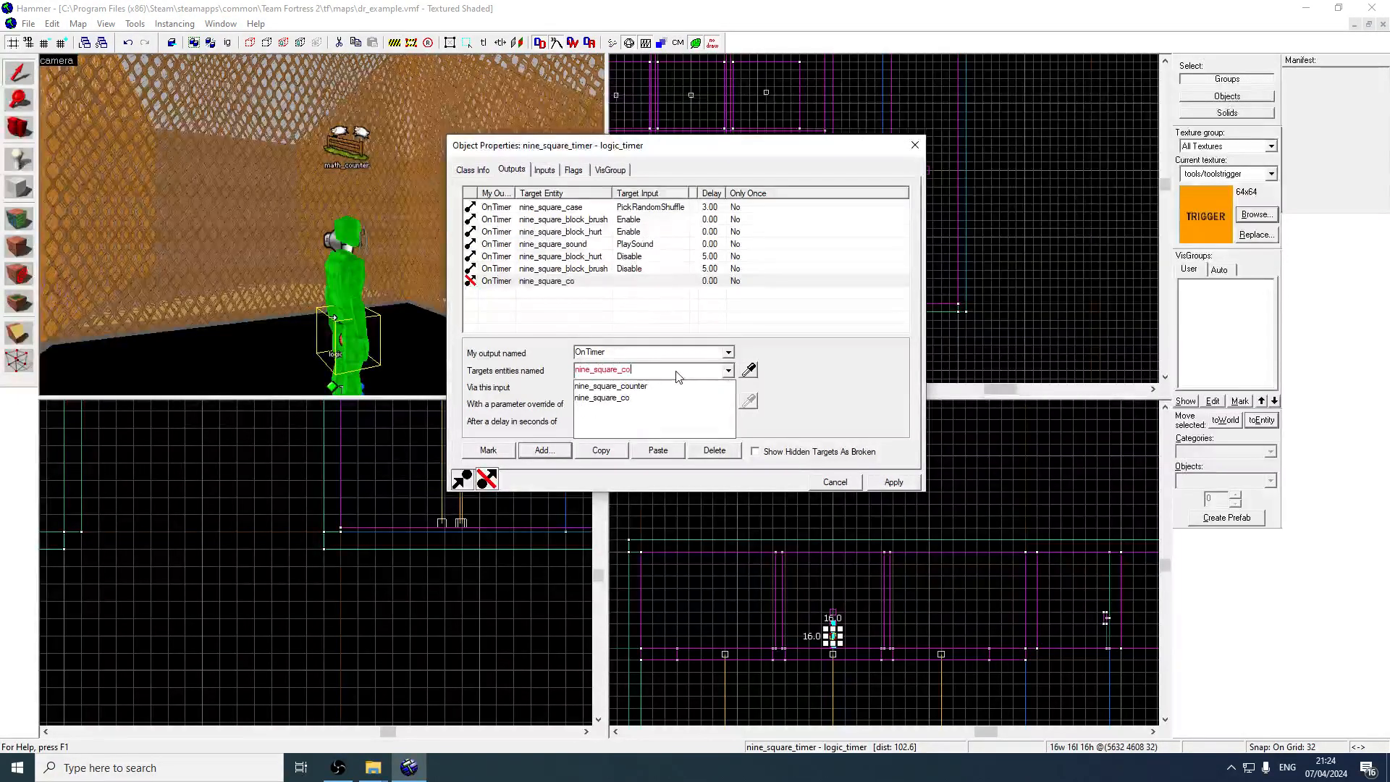
left_click(650, 389)
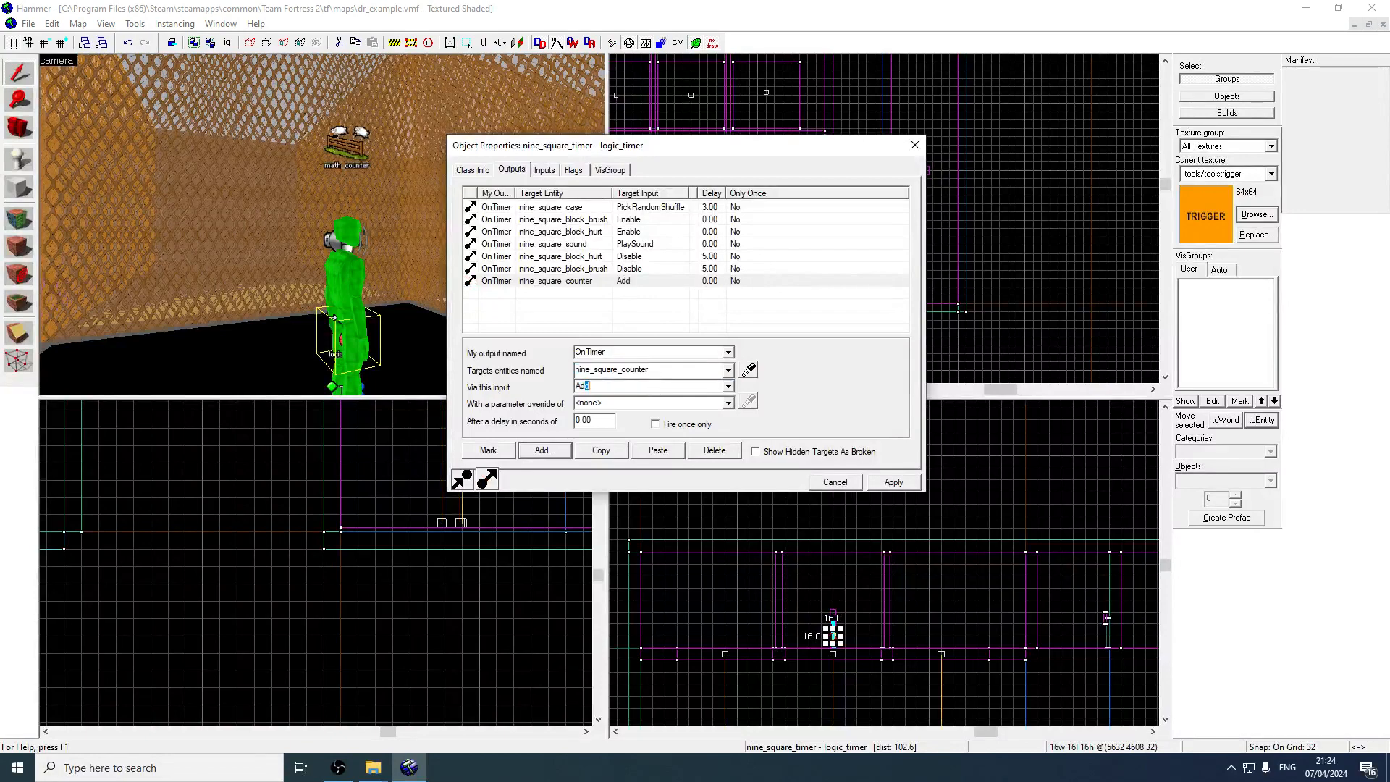
key("Tab")
type("1")
left_click(914, 145)
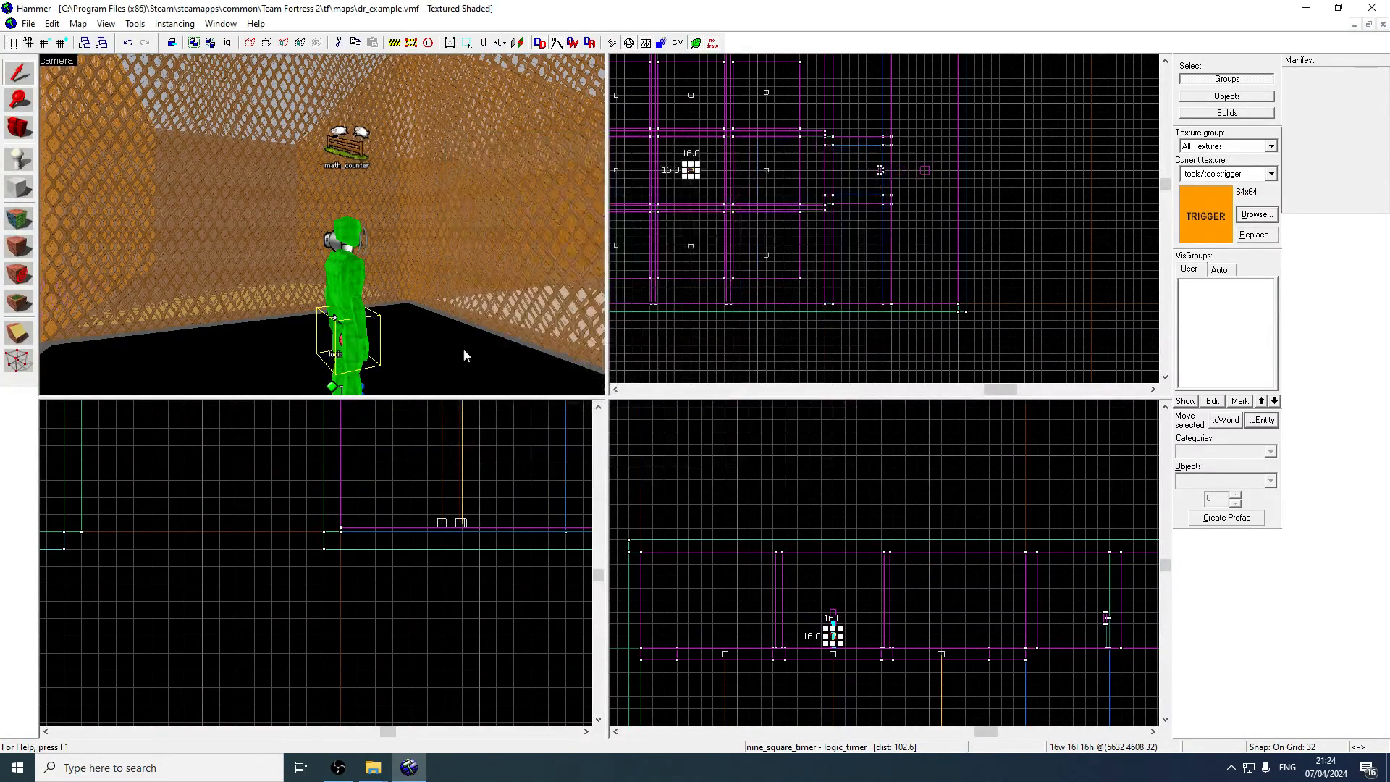
Select the center platform and choose test/color009 as the current texture from the textures filtered by "test"
left_click(458, 366)
left_click(1270, 215)
left_click(1256, 215)
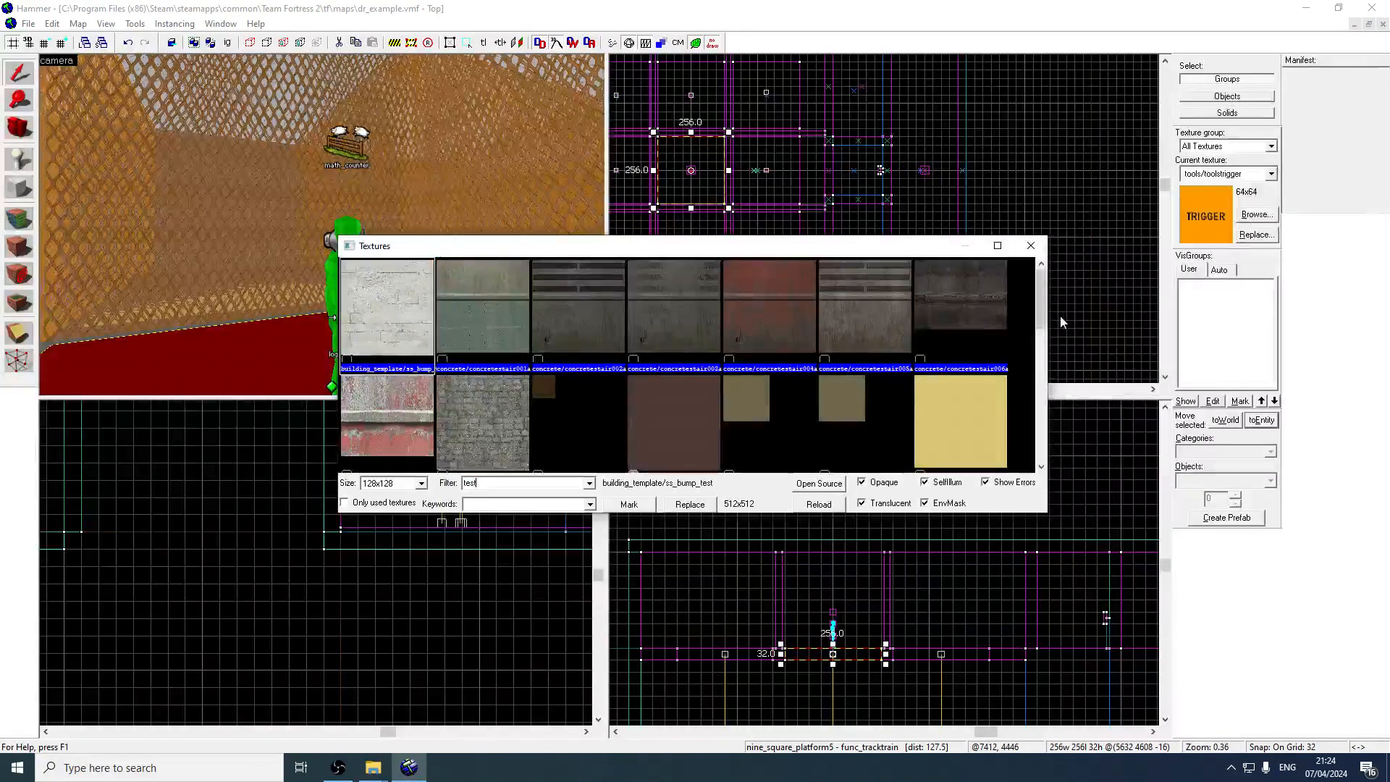
left_click_drag(1040, 316, 1027, 402)
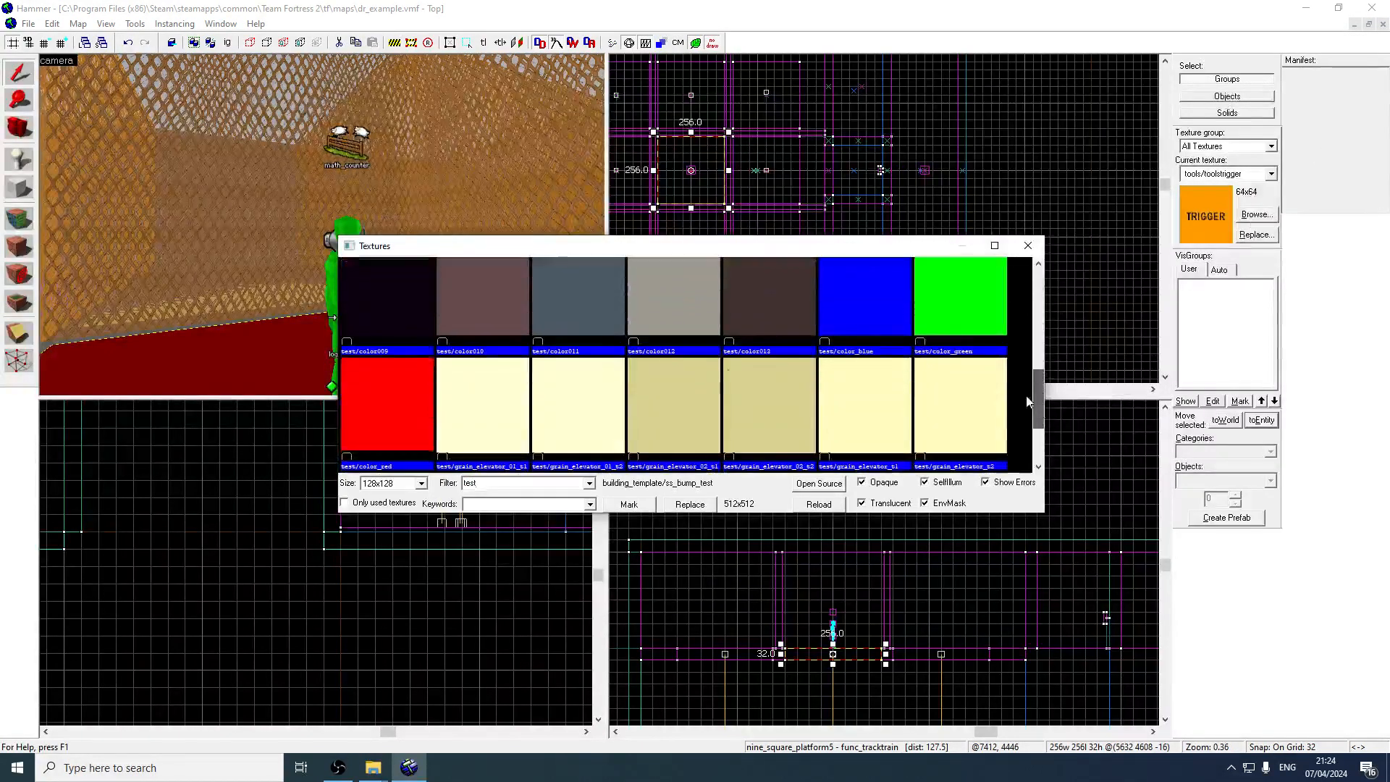
double_click(385, 319)
Move both path_track nodes of the blue nine_square_platform7 to the platform's center, at 5920 4320 in the top view
left_click(220, 180)
key("z")
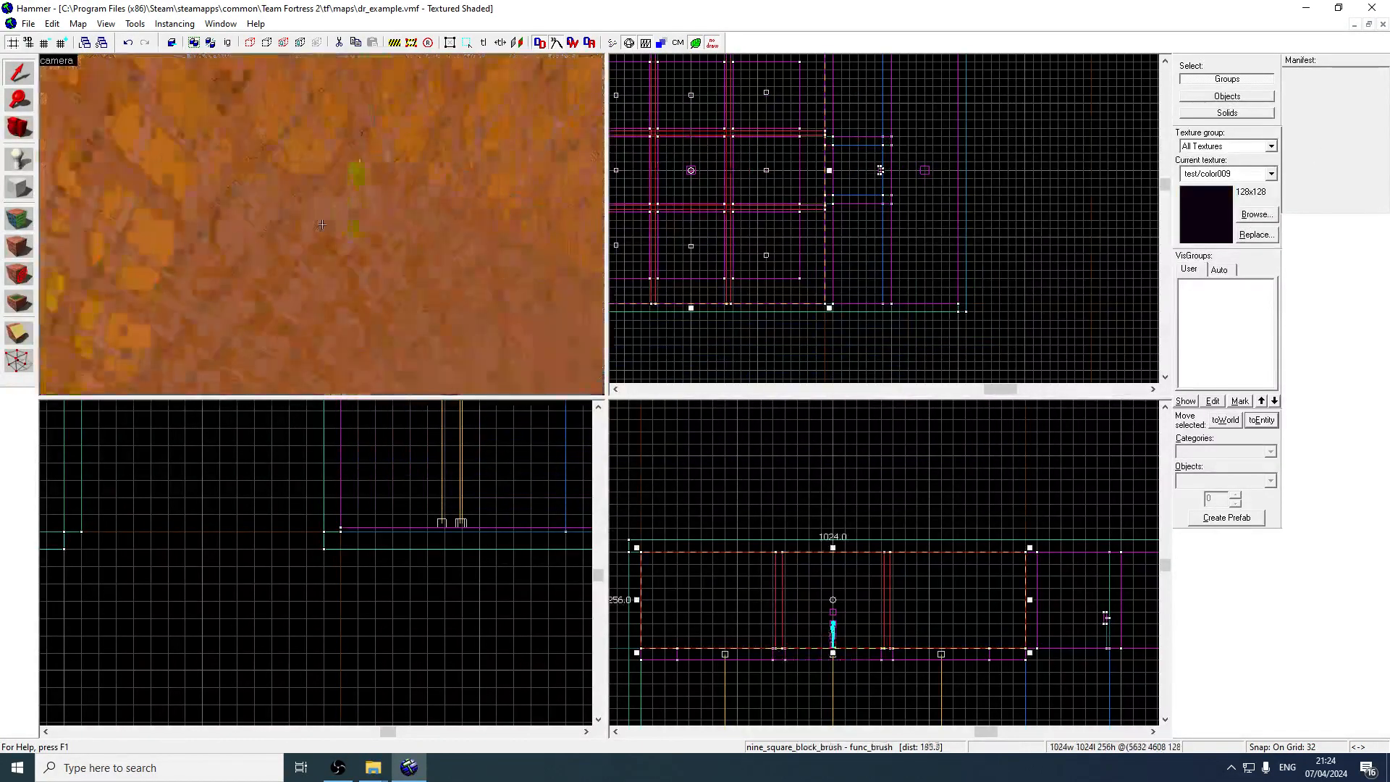
key("w")
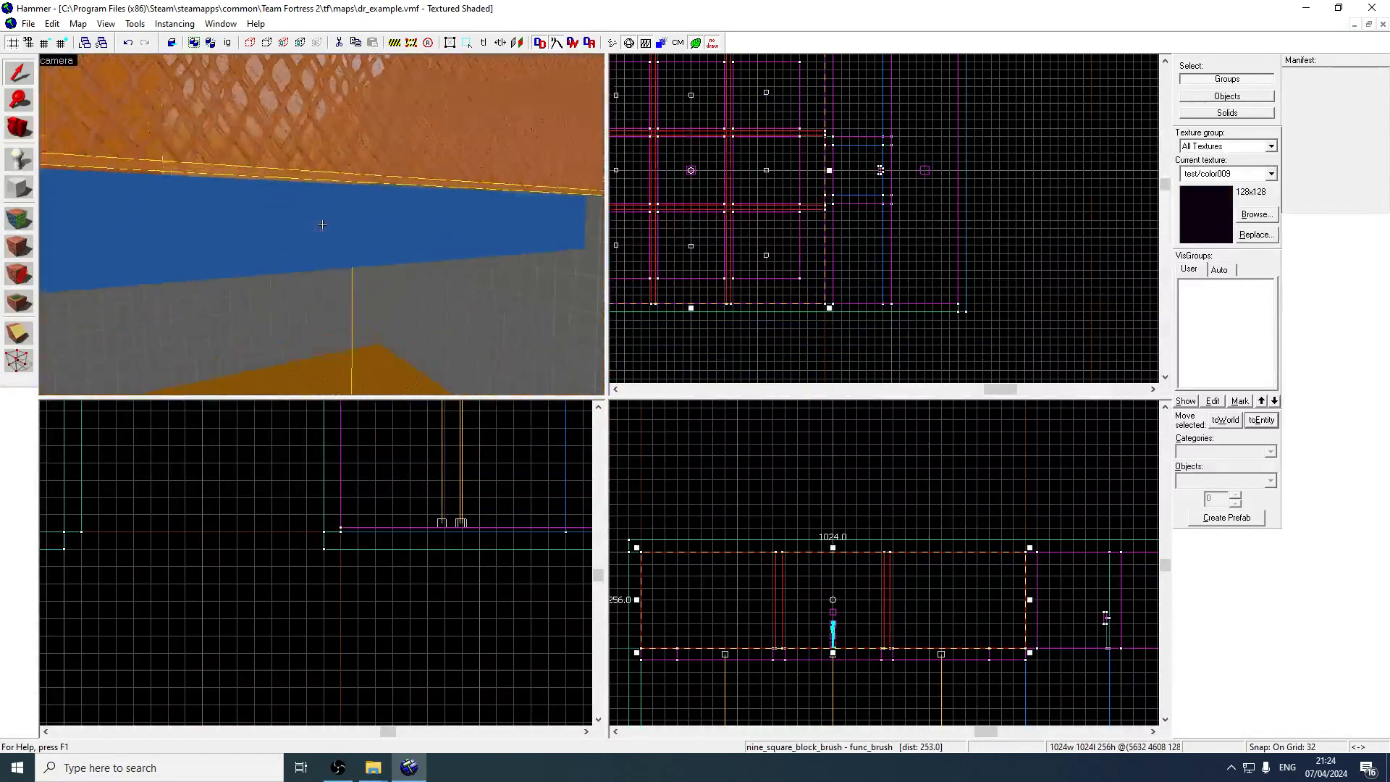
key("z")
left_click(323, 230)
key("z")
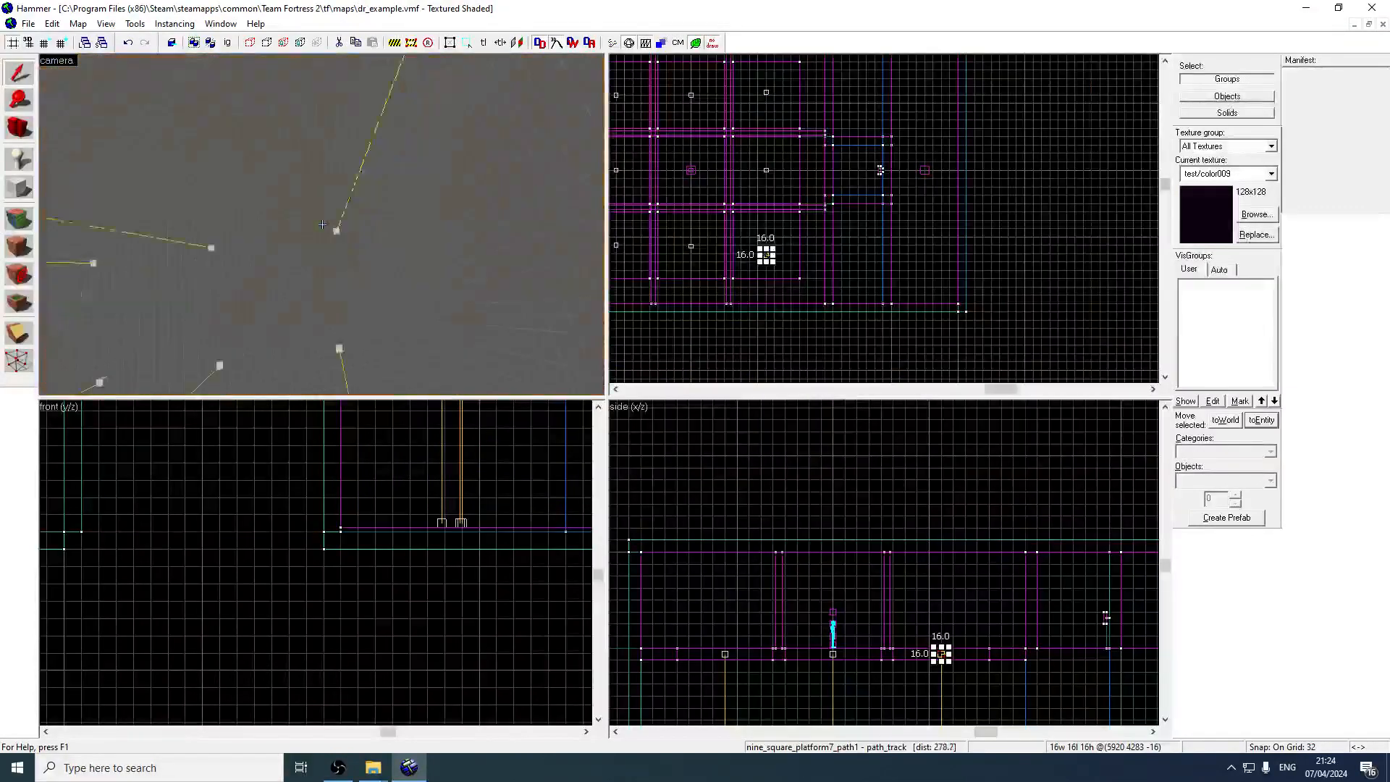
scroll(765, 254, "up", 8)
left_click_drag(770, 255, 770, 215)
key("w")
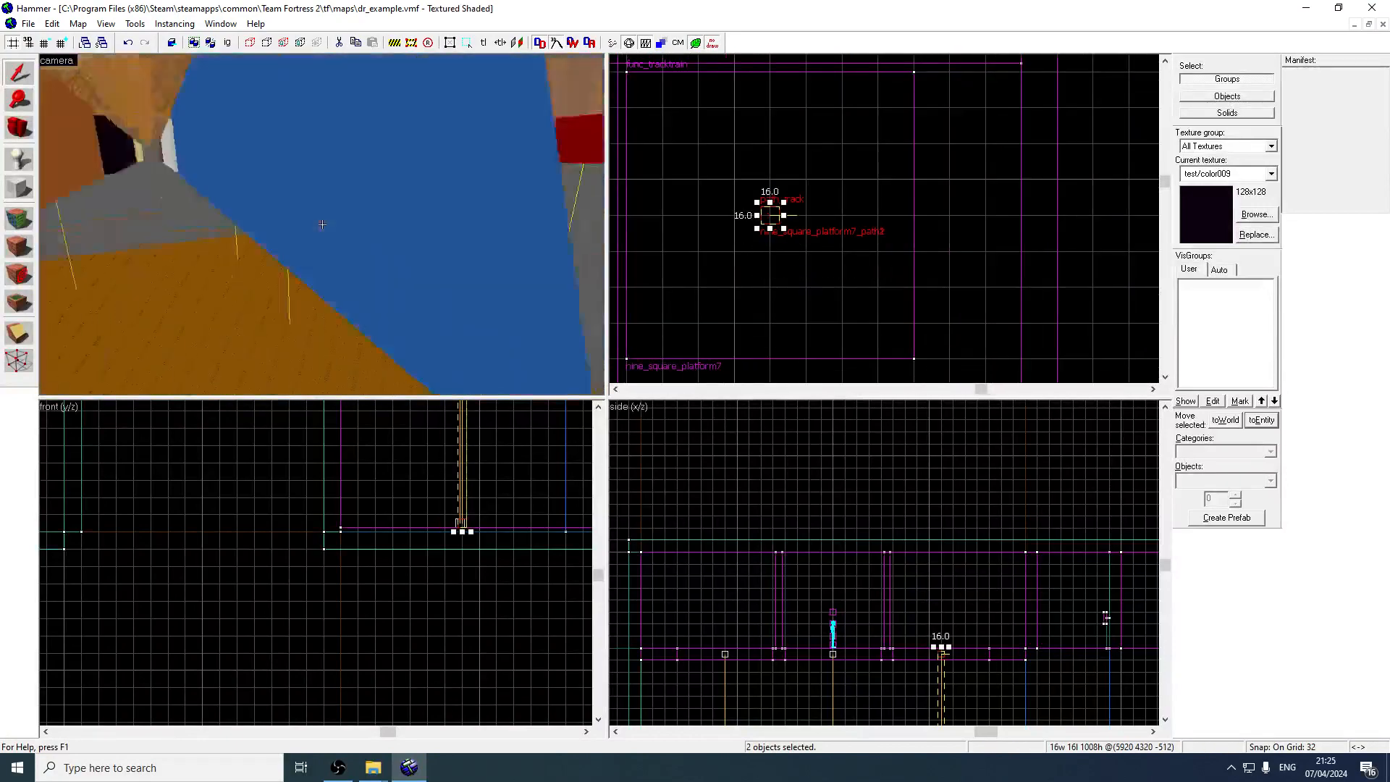
key("w")
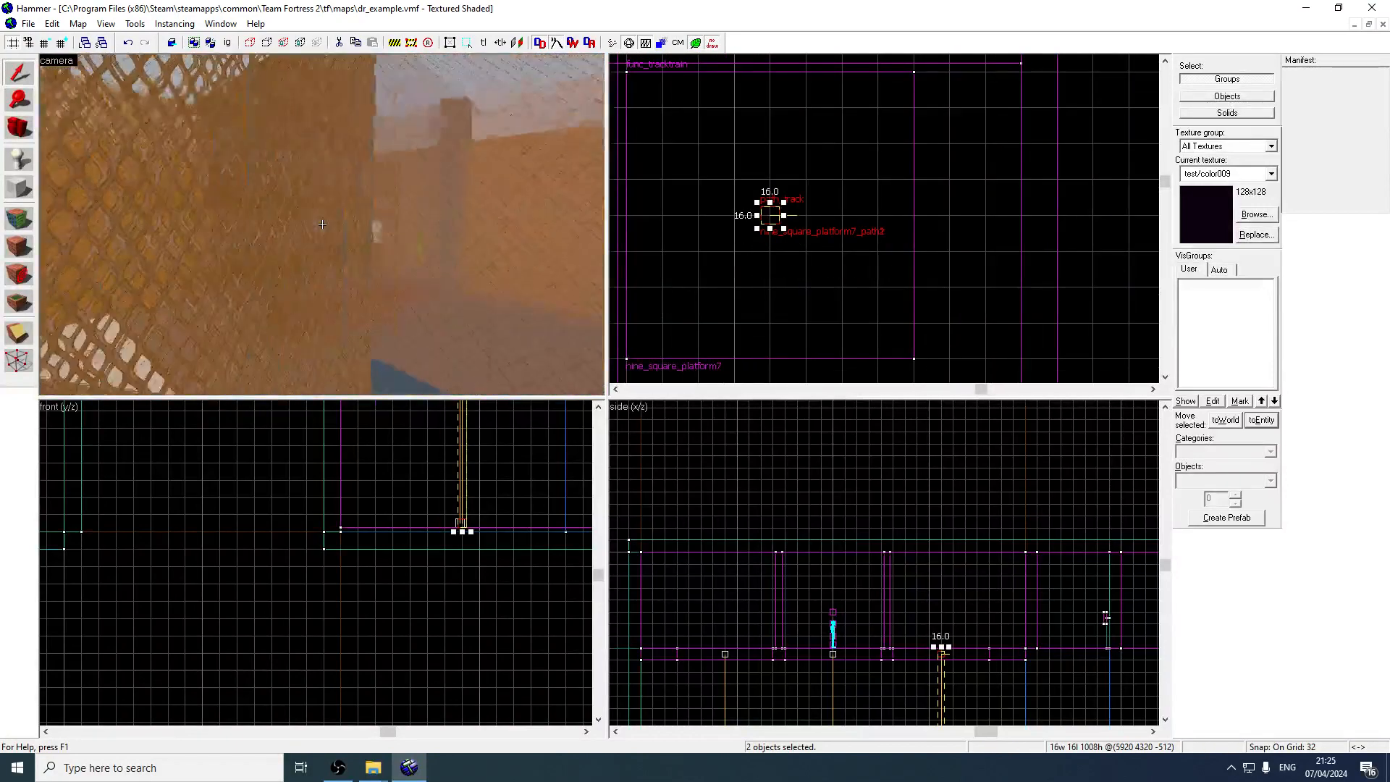
Save the dr_example map and look over the Nine Square arena in the camera view
key("w")
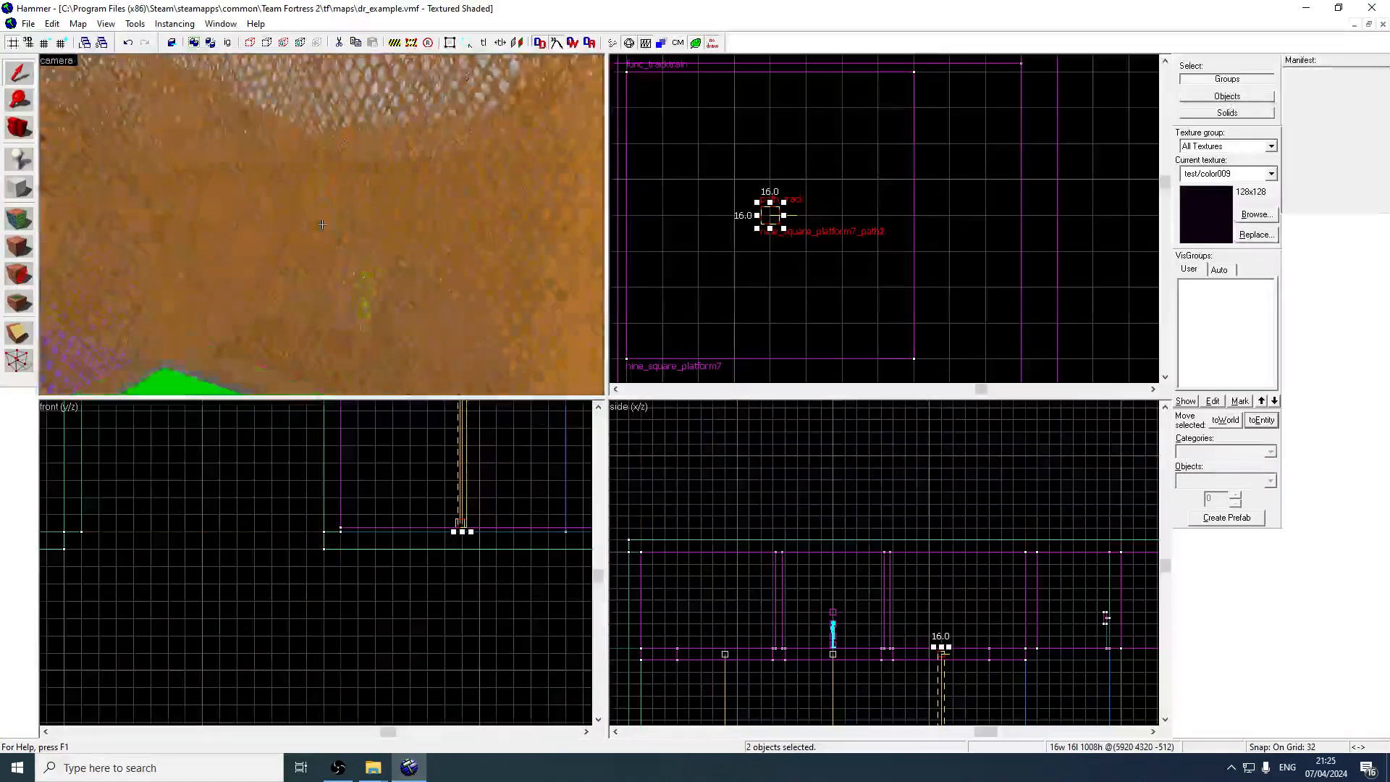
left_click(26, 24)
left_click(44, 87)
key("z")
key("w")
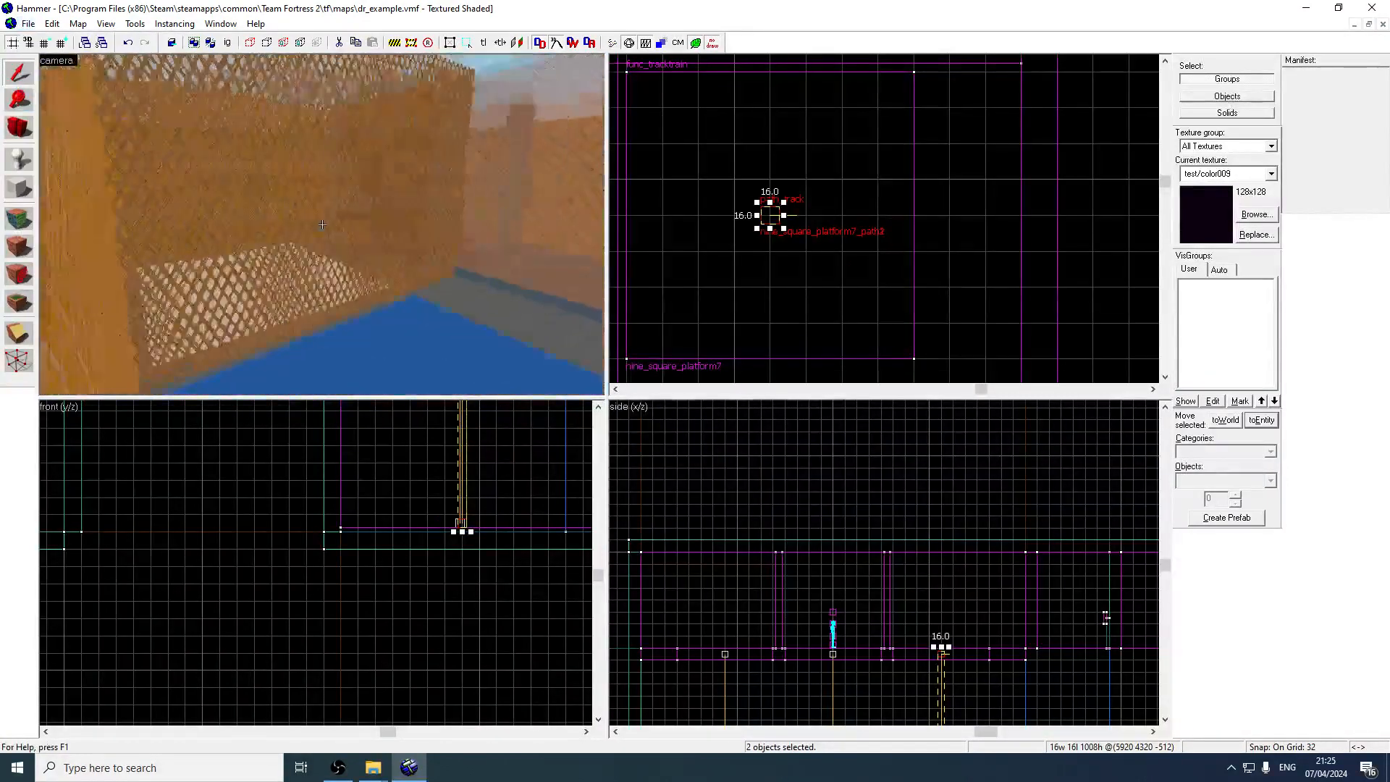
key("w")
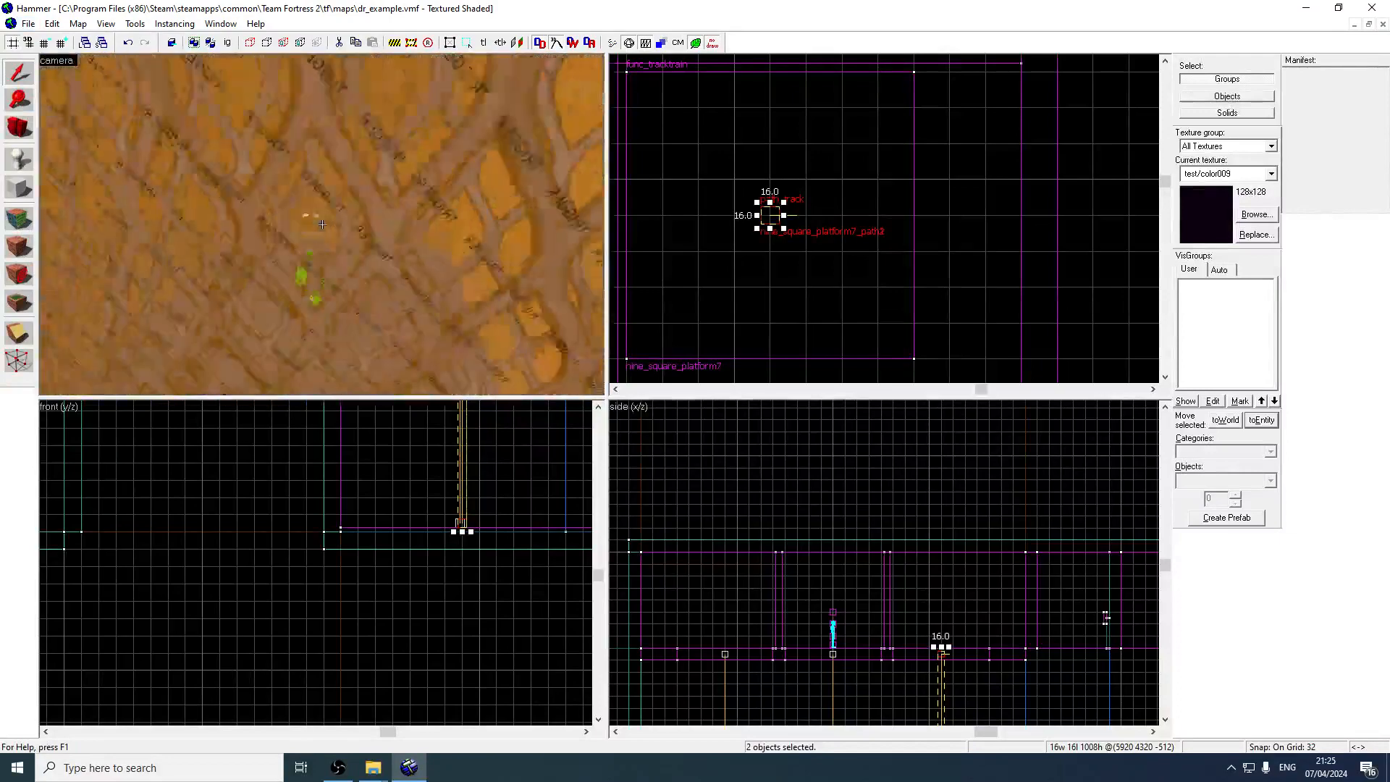
key("w")
key("z")
left_click(110, 772)
type("edg")
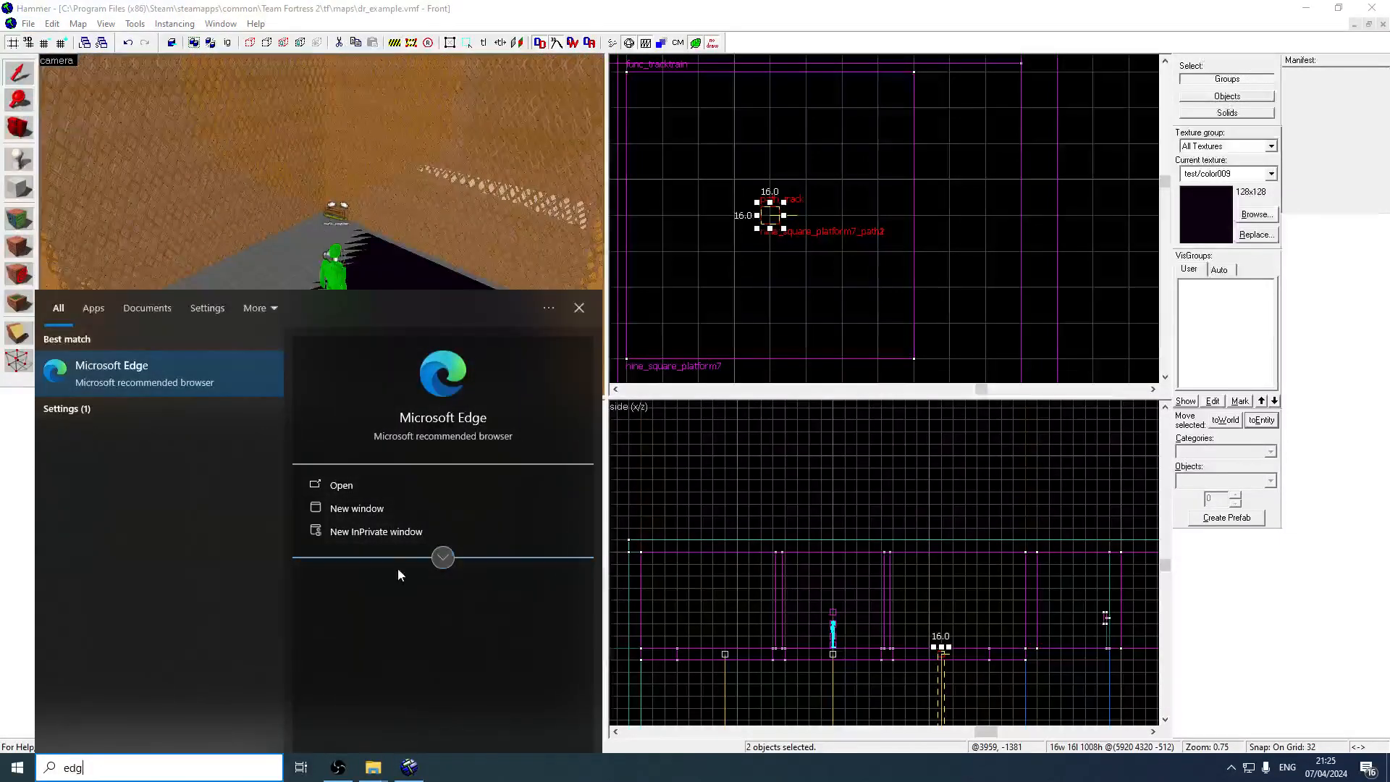
left_click(398, 534)
type("www.youtube.com")
key("Return")
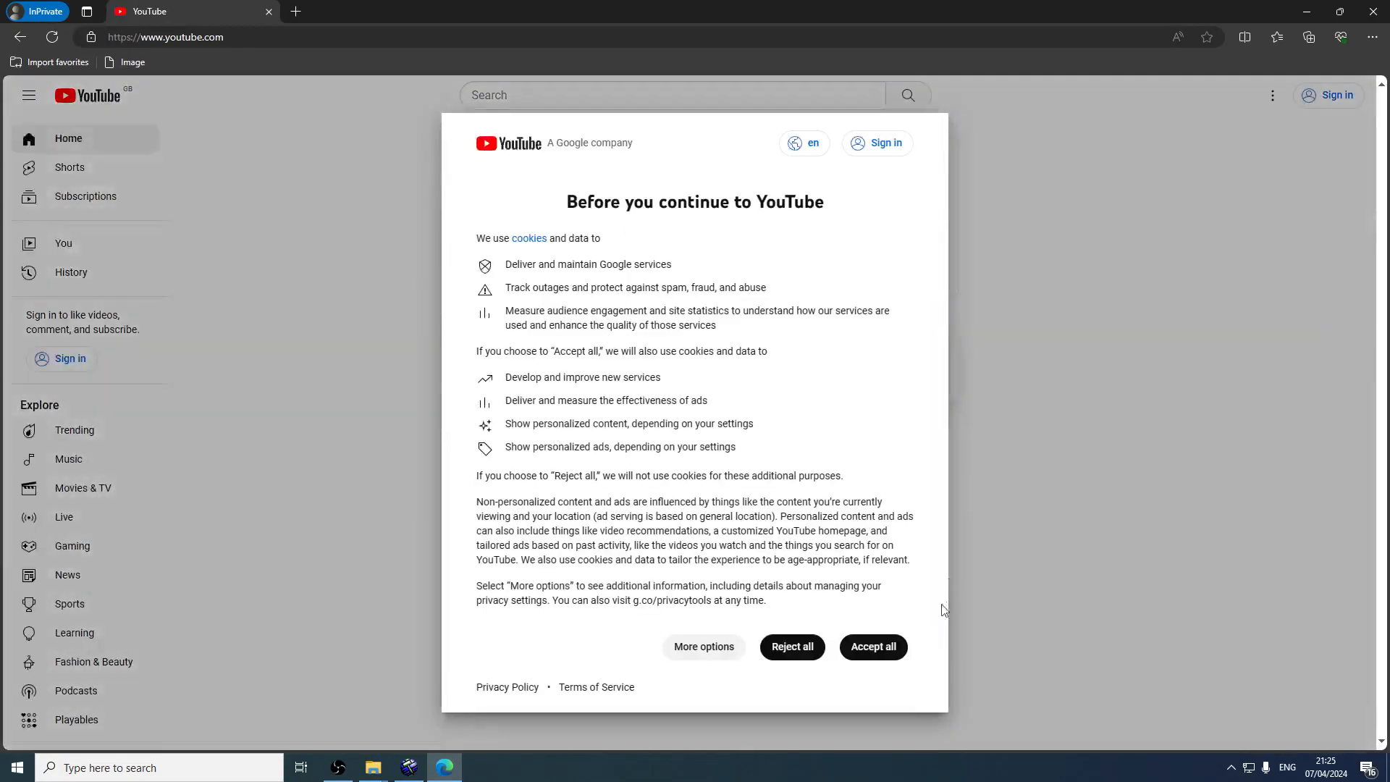
Search YouTube for "warior ware smooth moves bumper"
left_click(558, 96)
type("war")
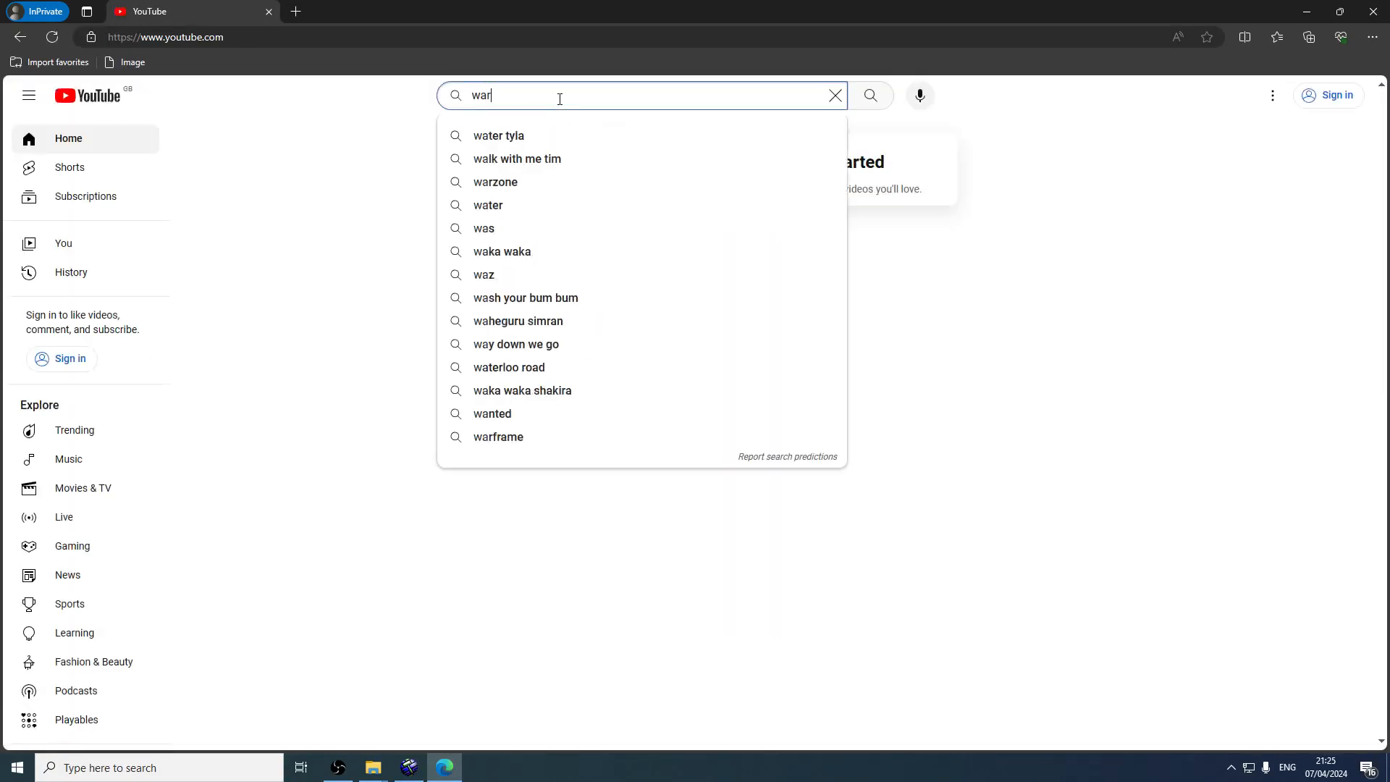
type("ior ware smooth moves bumper")
key("Return")
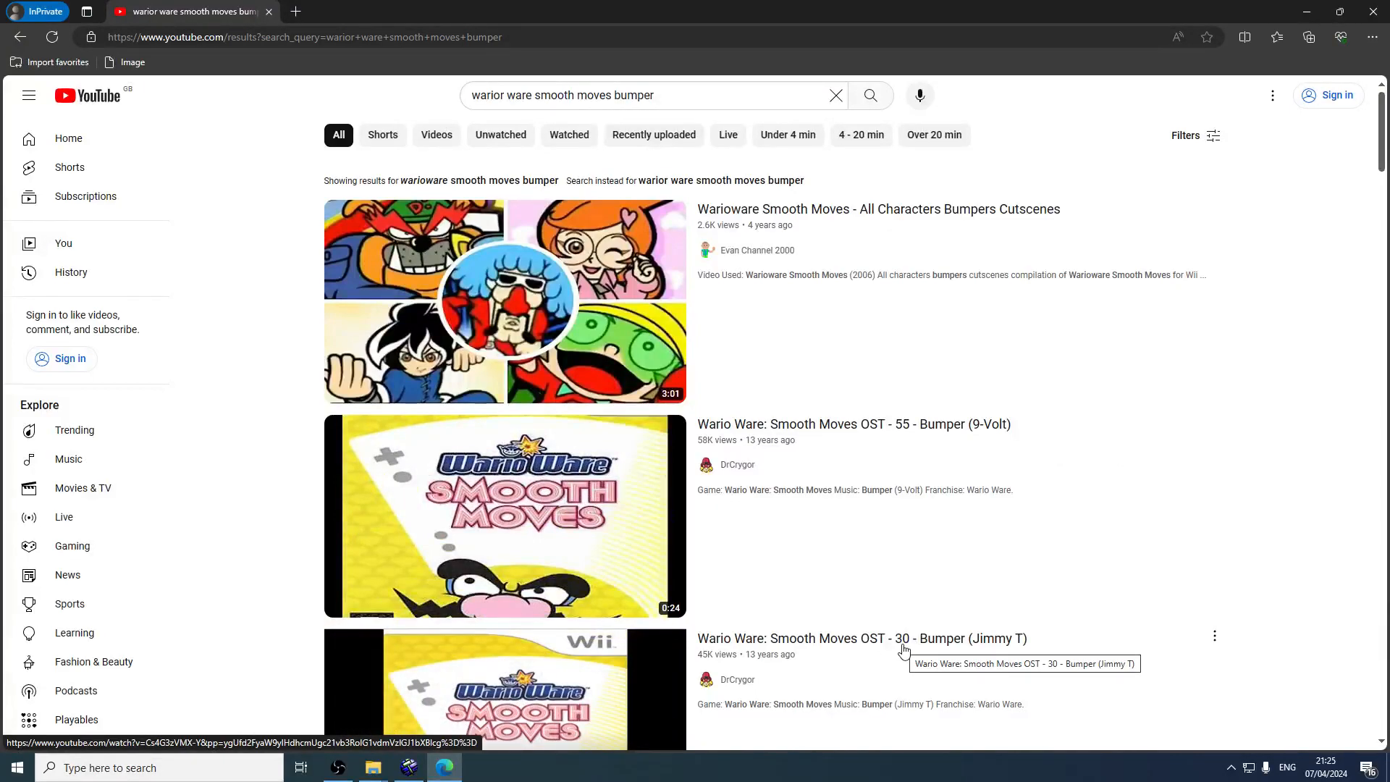
Open the "Wario Ware: Smooth Moves OST - 30 - Bumper (Jimmy T)" video, skip the ad, pause it and copy its URL
left_click(903, 646)
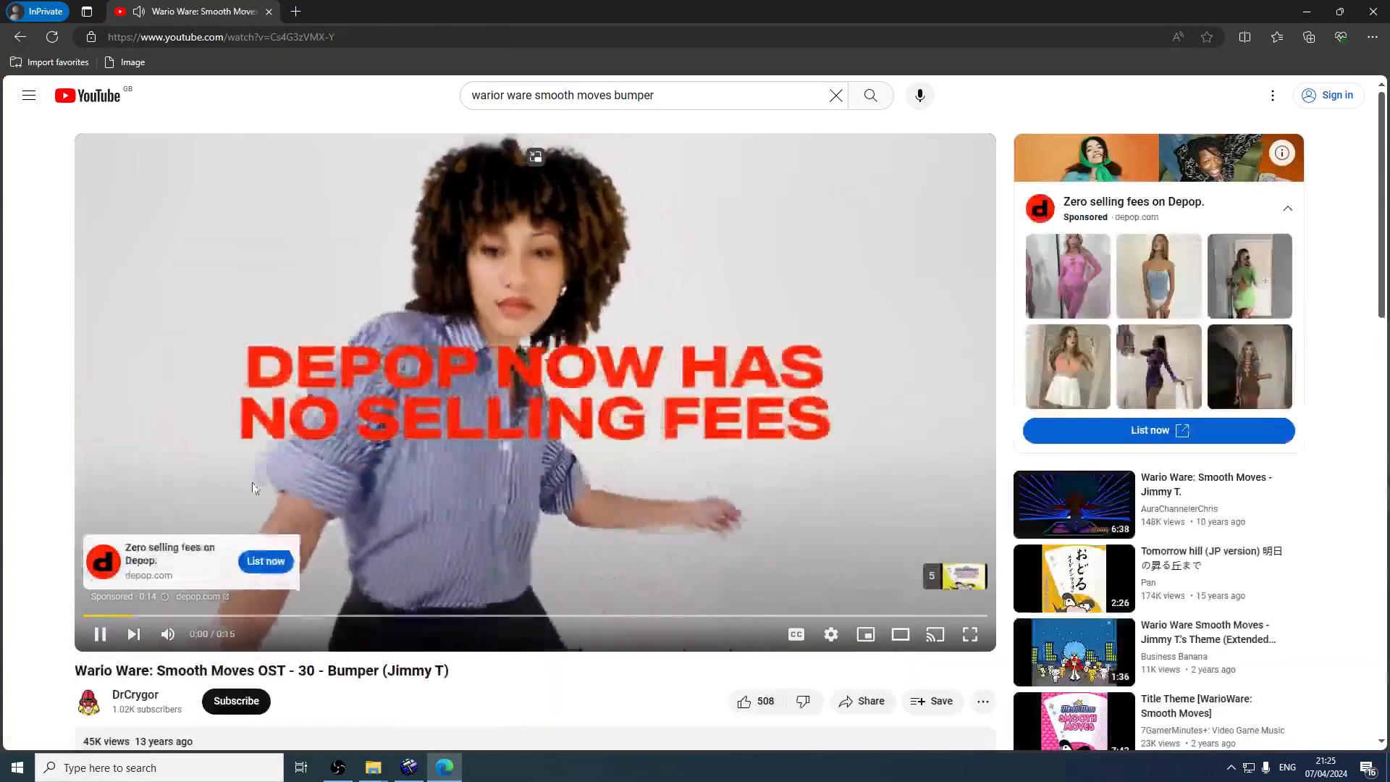
scroll(561, 660, "down", 2)
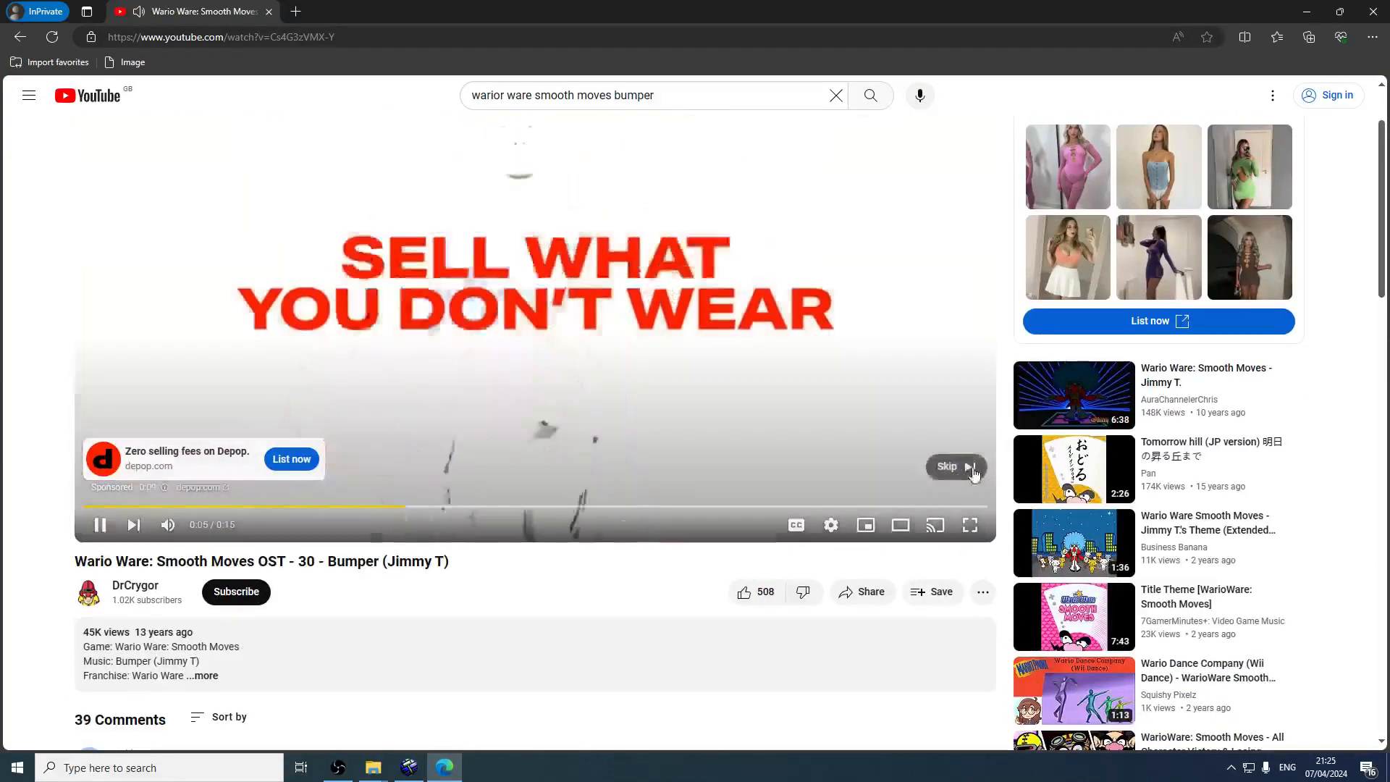
left_click(955, 467)
left_click(348, 717)
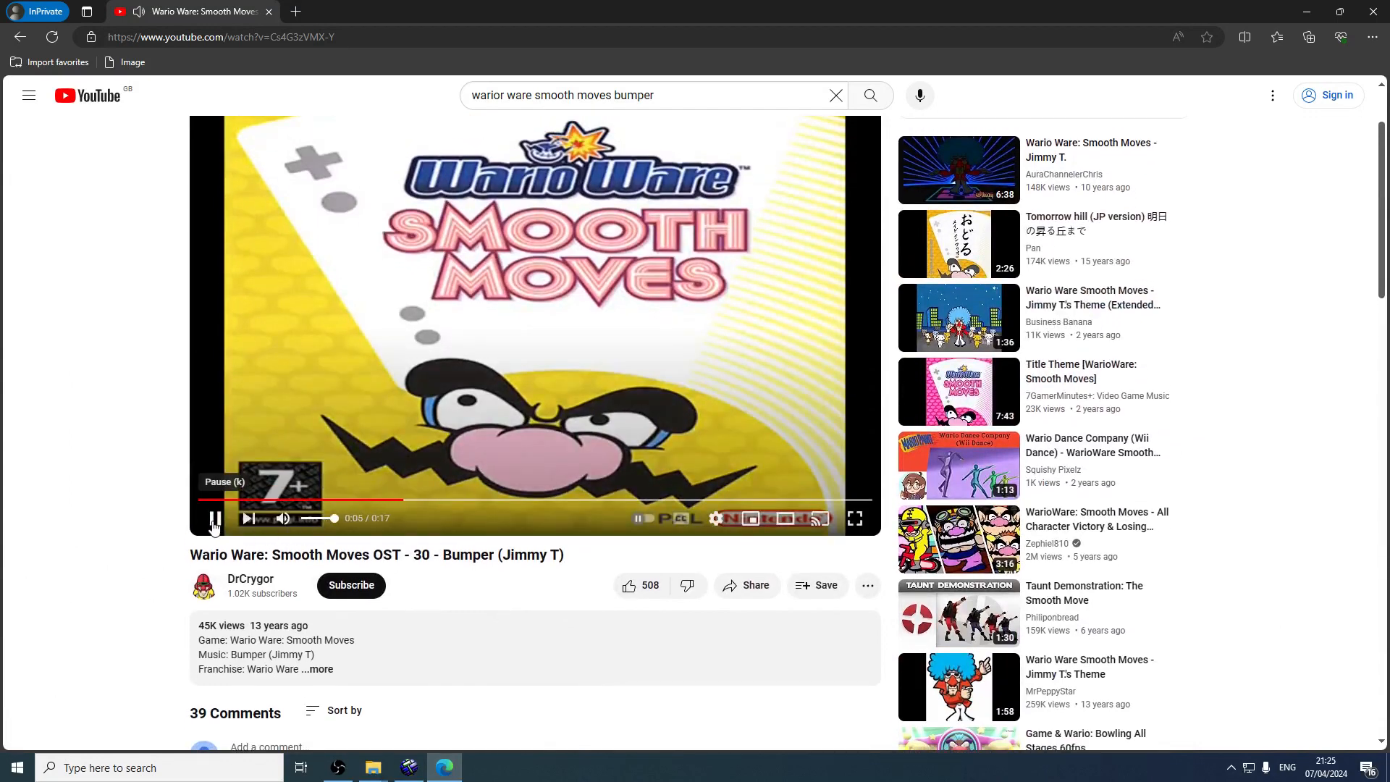
left_click(307, 45)
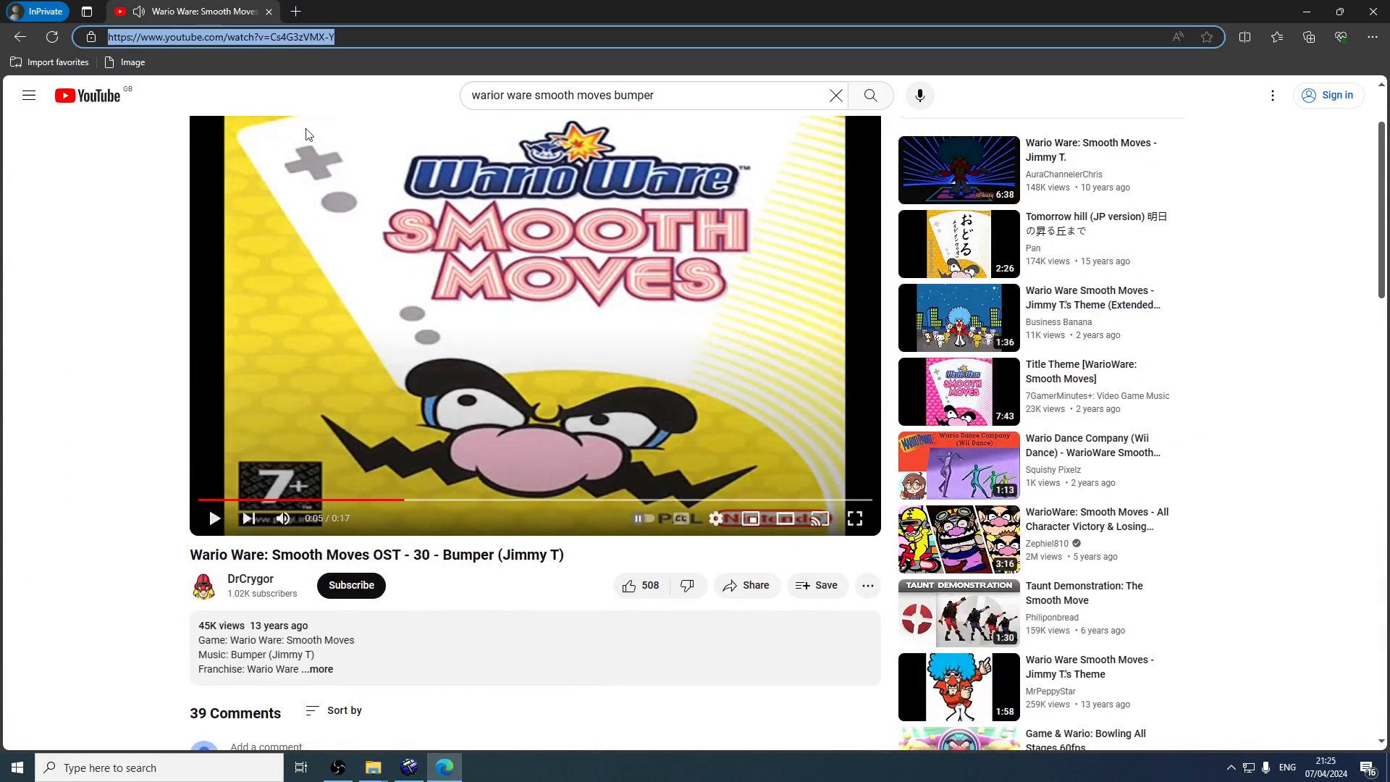
left_click(296, 12)
type("www.y2mate.")
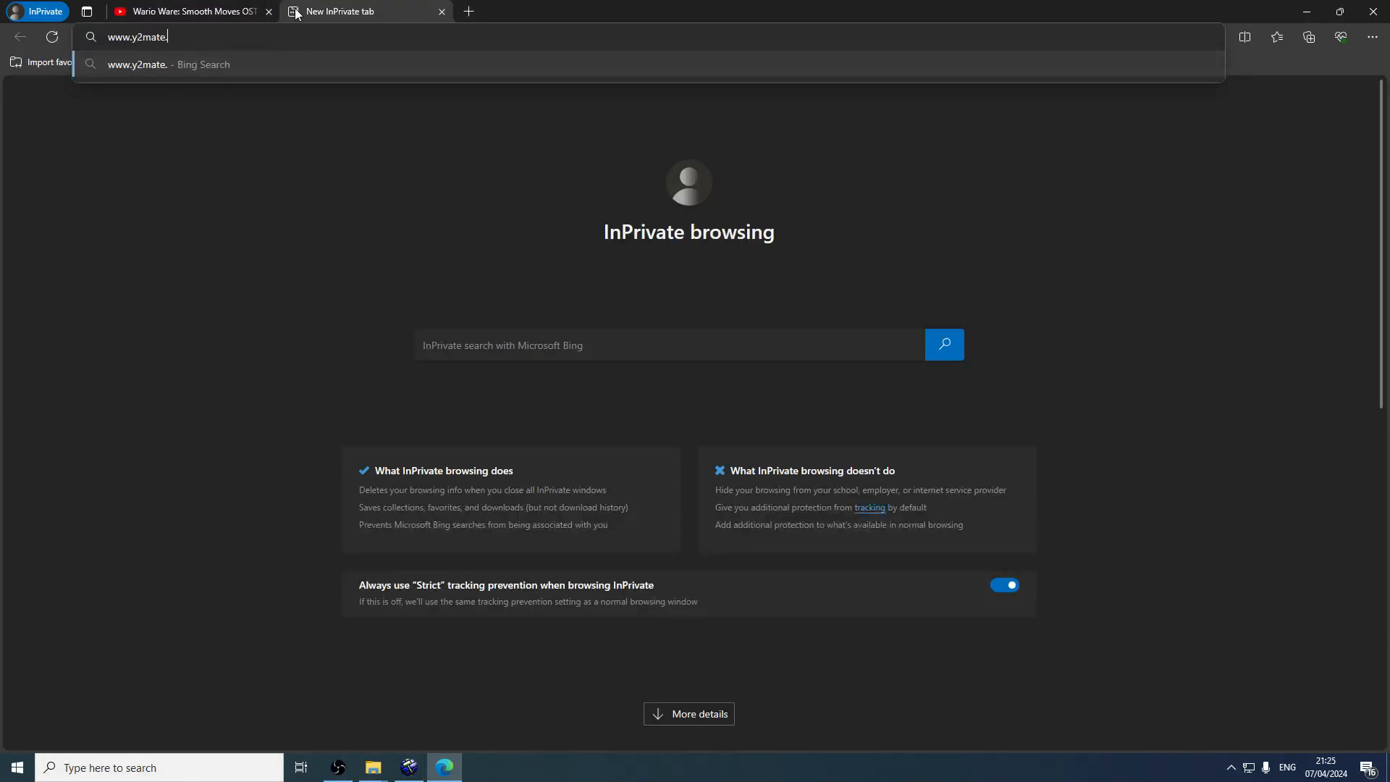
type("is")
key("Return")
left_click(239, 11)
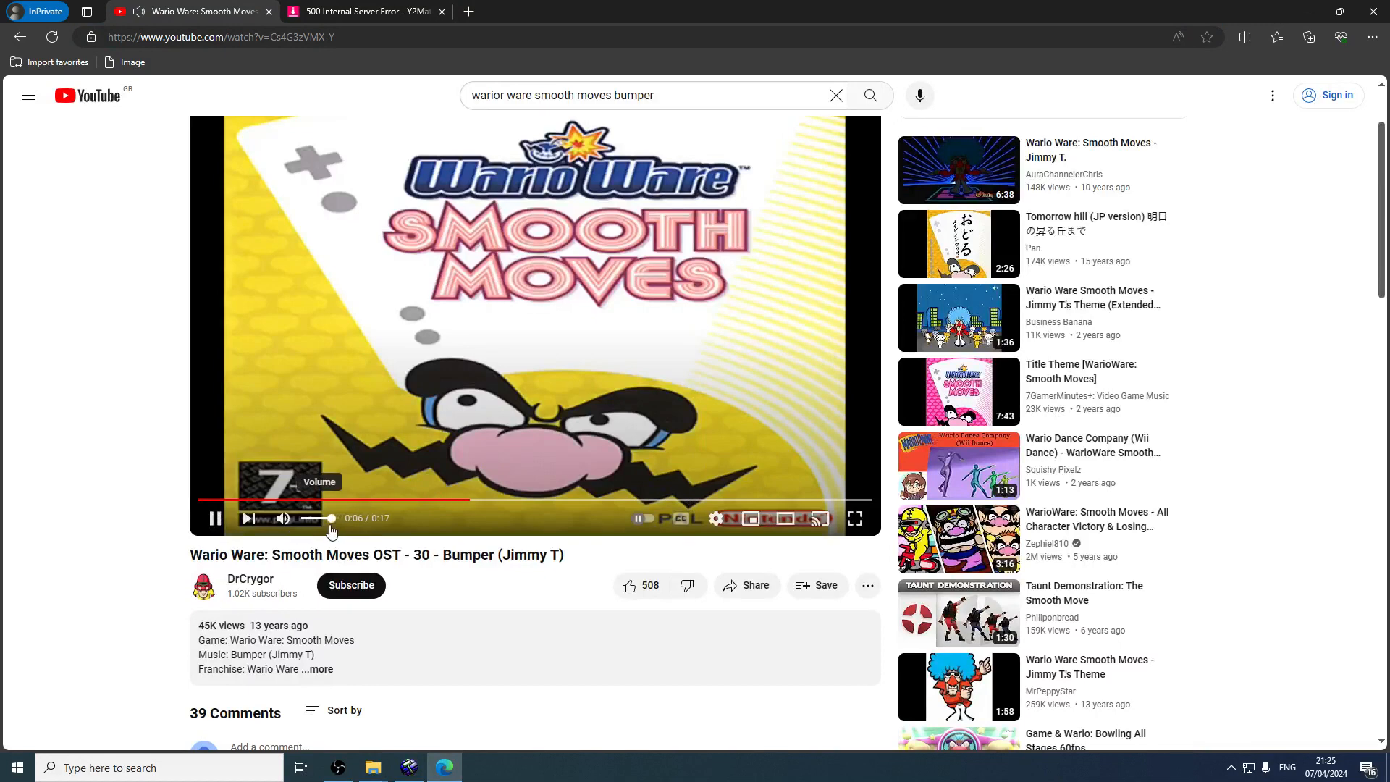
left_click(383, 9)
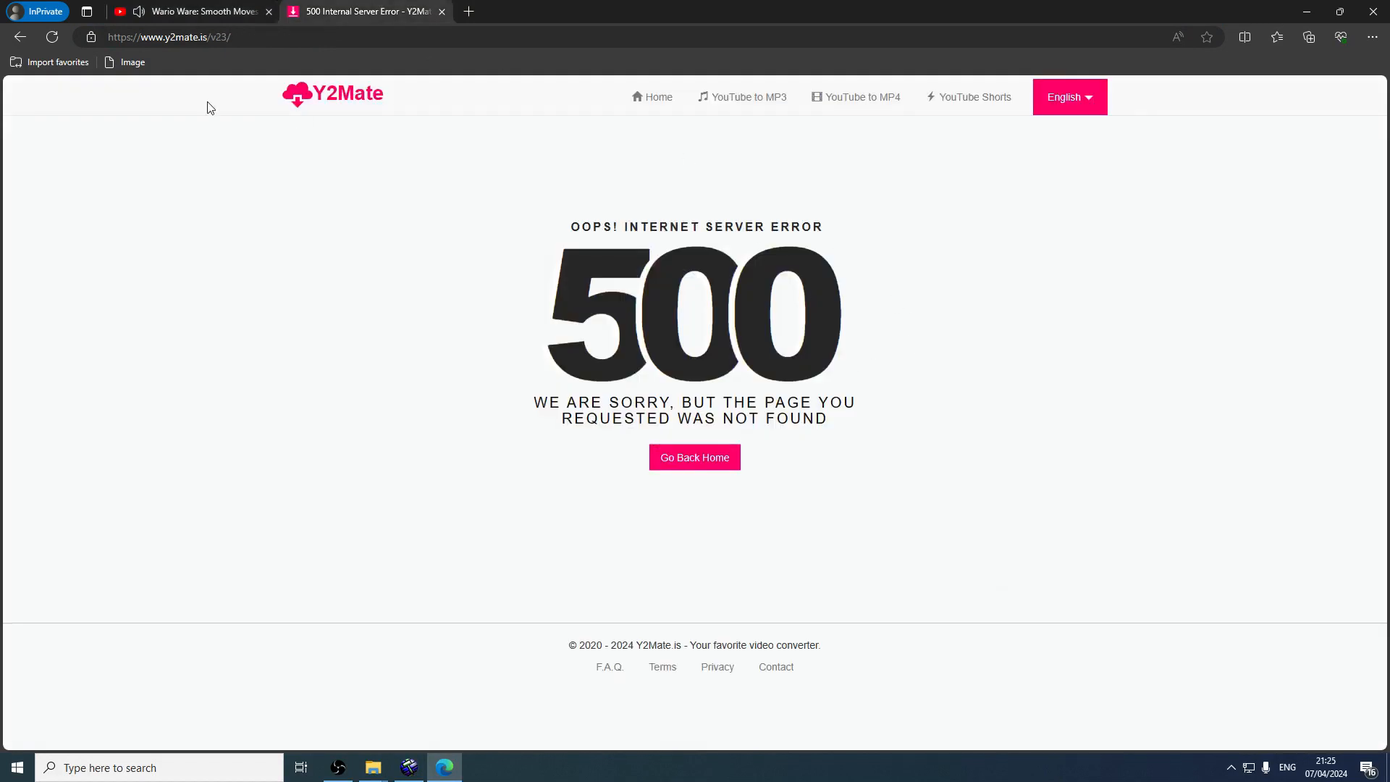
left_click(306, 39)
left_click_drag(232, 38, 215, 38)
key("BackSpace")
key("Return")
left_click(276, 37)
type("www.google.com")
key("Return")
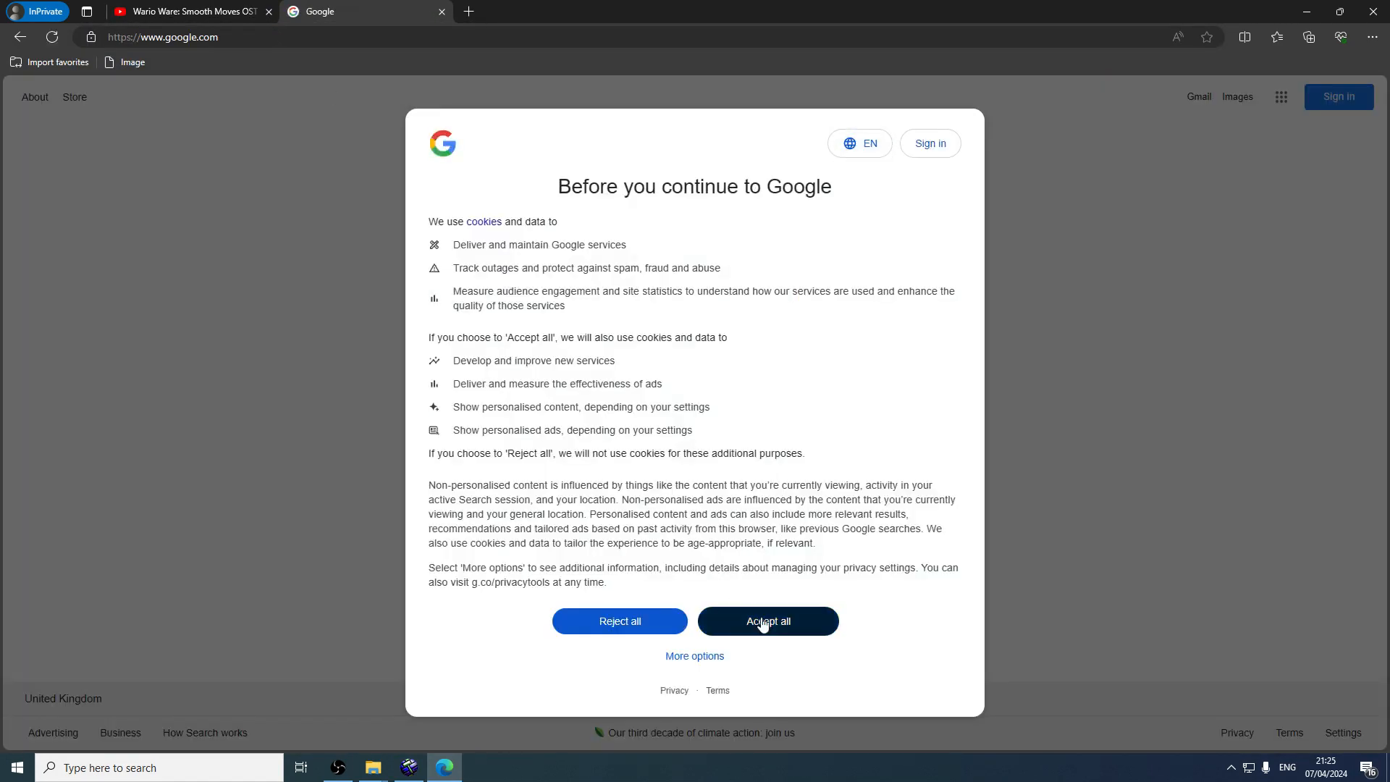
left_click(753, 620)
left_click(661, 363)
type("y2mate")
key("Return")
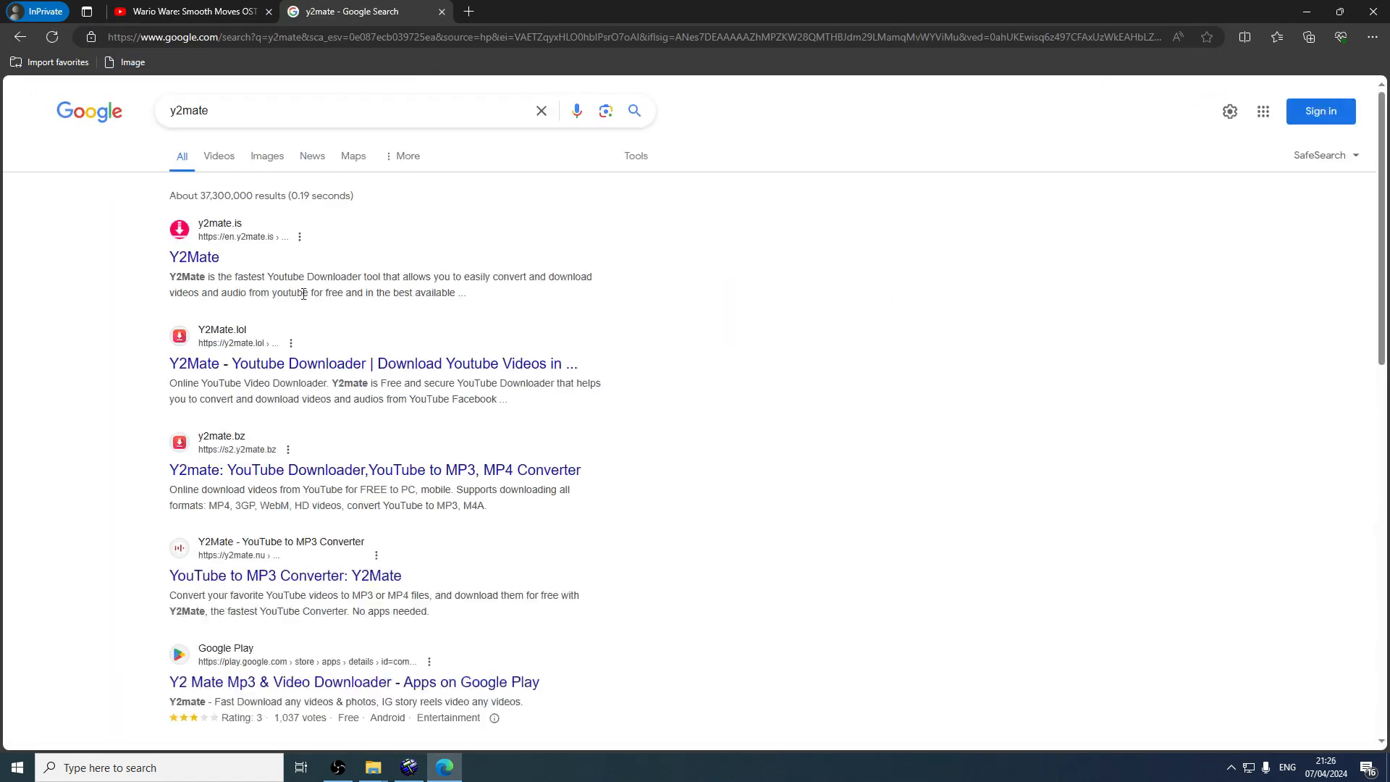
Open the Y2Mate result at en.y2mate.is and convert and download the copied YouTube video as an MP3
left_click(195, 257)
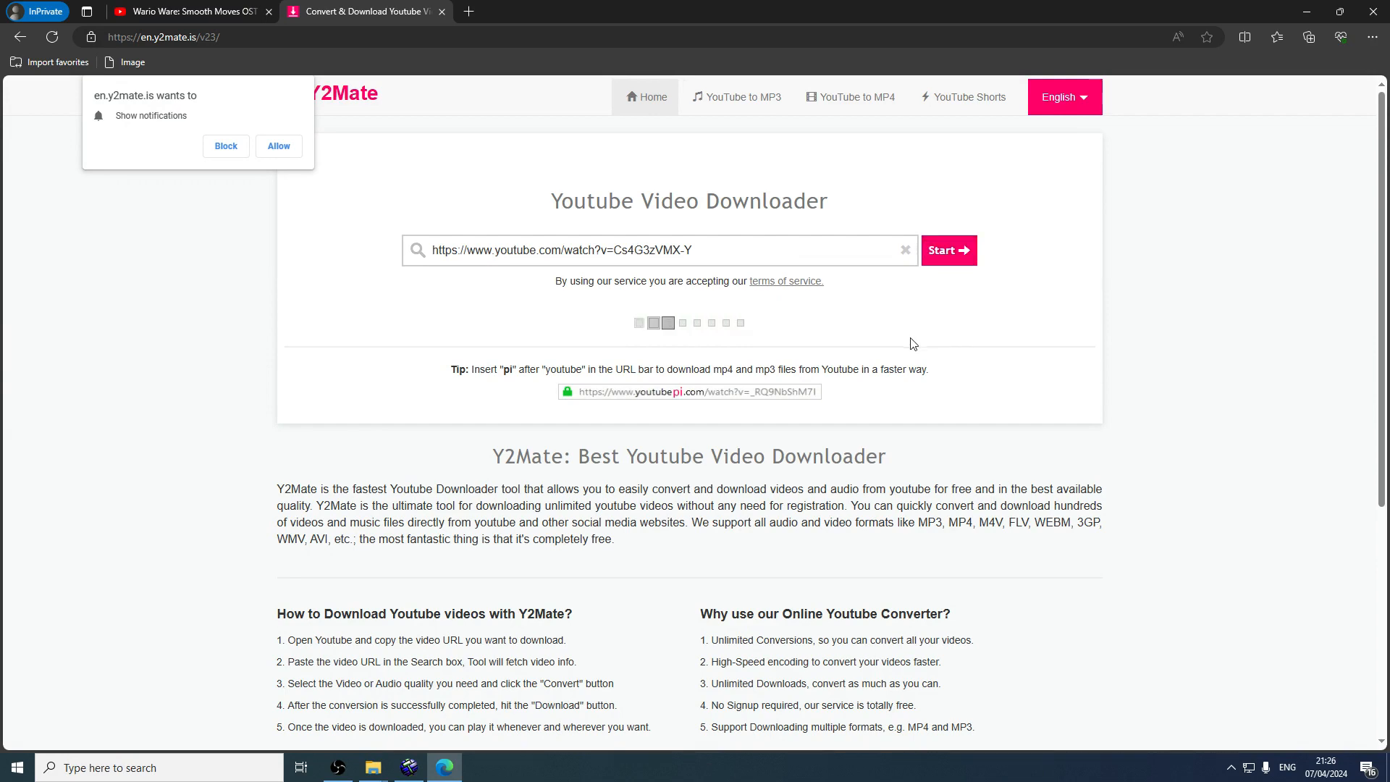
left_click(941, 329)
left_click(990, 400)
left_click(991, 402)
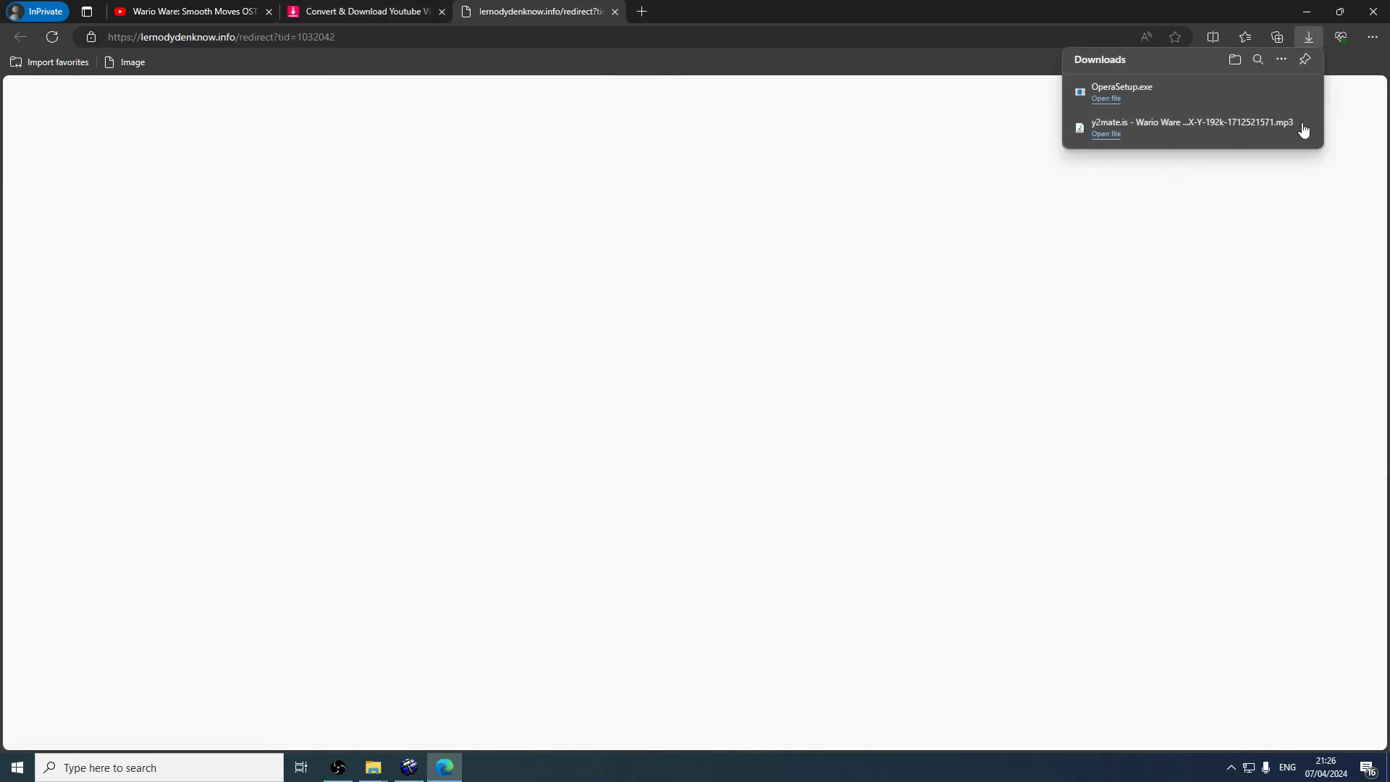
Delete the OperaSetup.exe download, open the downloaded MP3 from its folder in Audacity and dismiss the welcome message
left_click(1297, 93)
left_click(1265, 129)
right_click(416, 345)
mouse_move(493, 451)
left_click(730, 452)
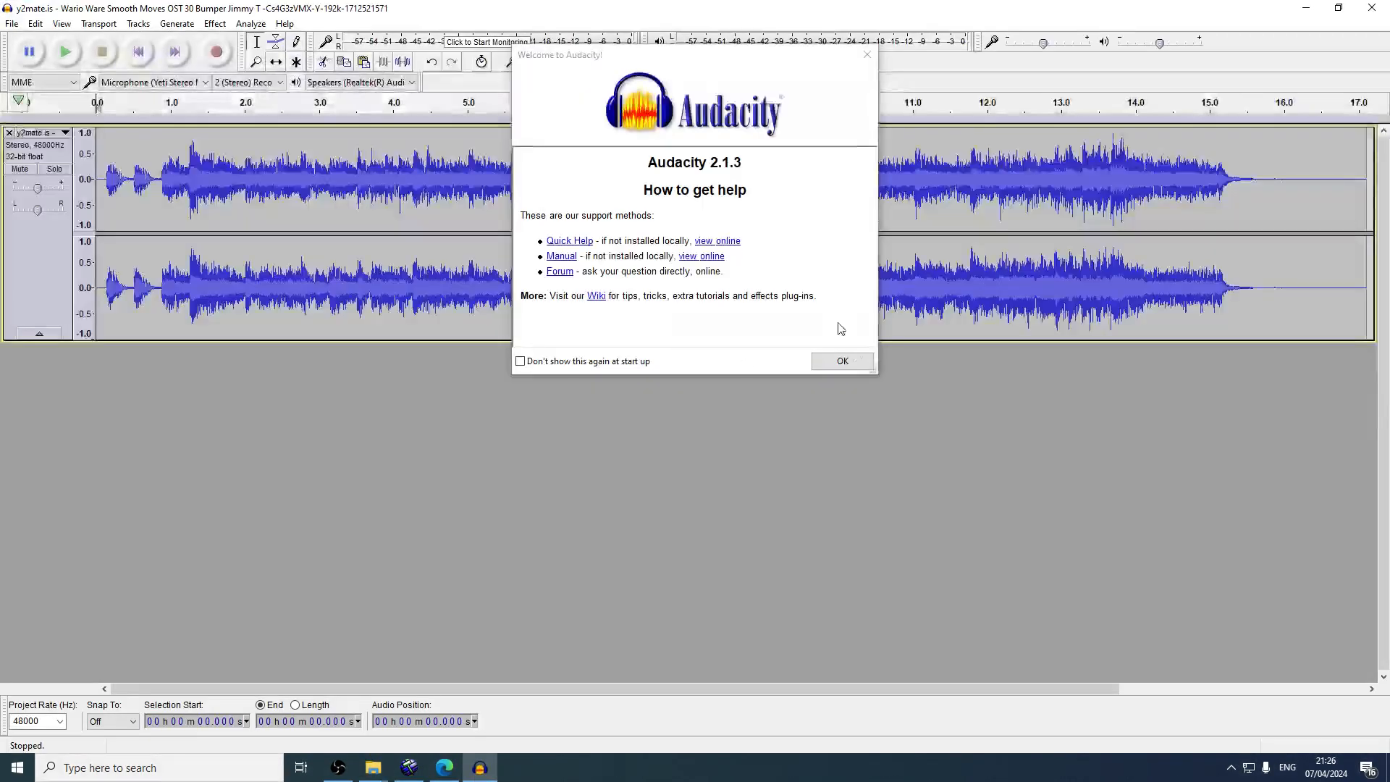
left_click(838, 360)
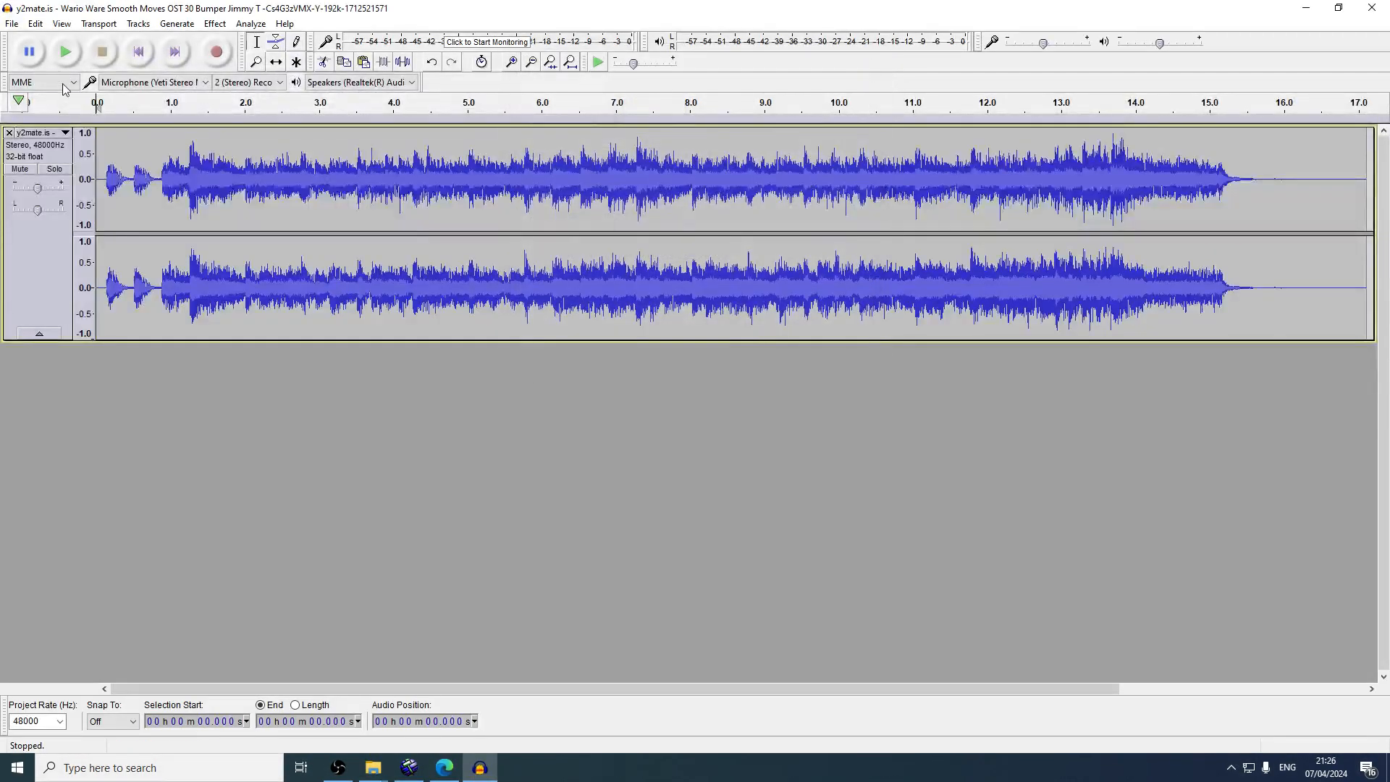
Amplify the whole track to a new peak amplitude of 0.0 dB, playing it before and after the change
left_click(66, 54)
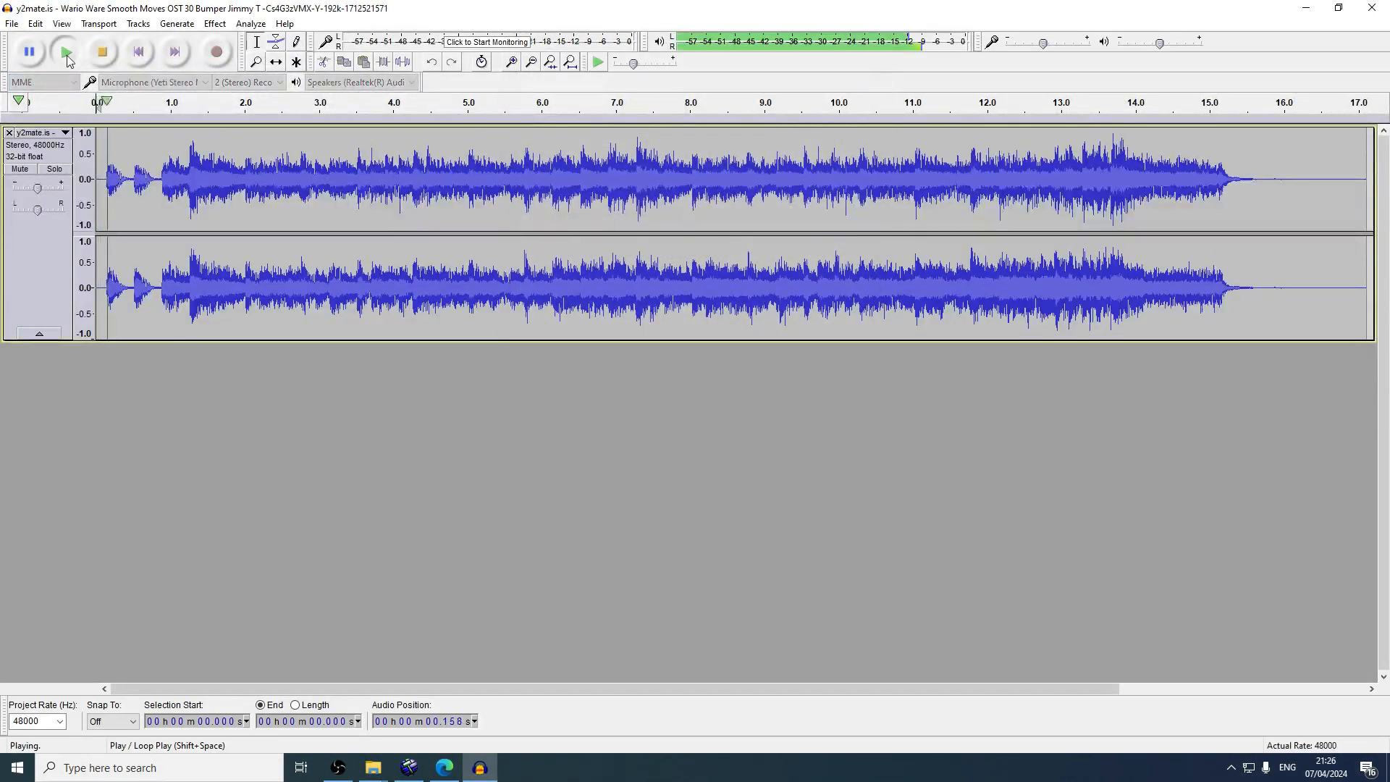
left_click(138, 52)
left_click(215, 24)
left_click(239, 84)
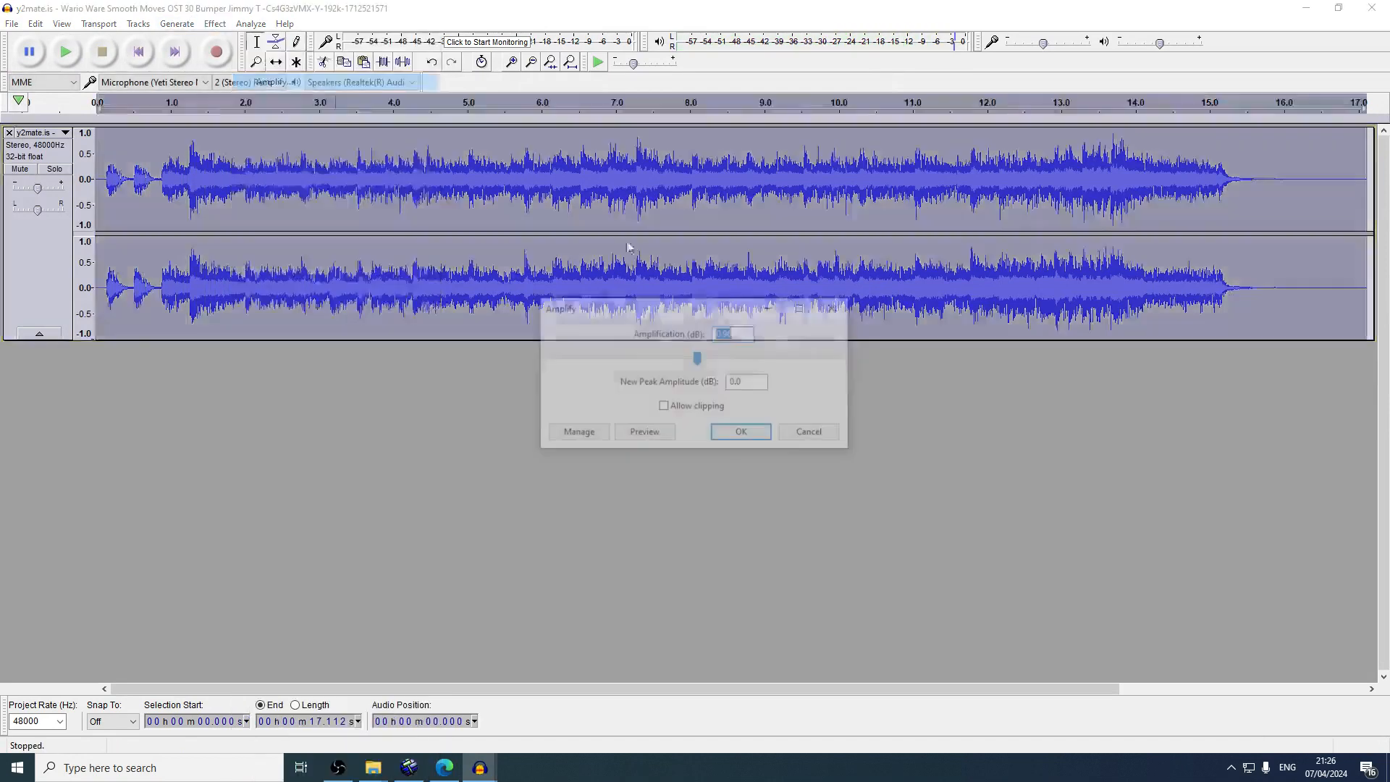
left_click(741, 434)
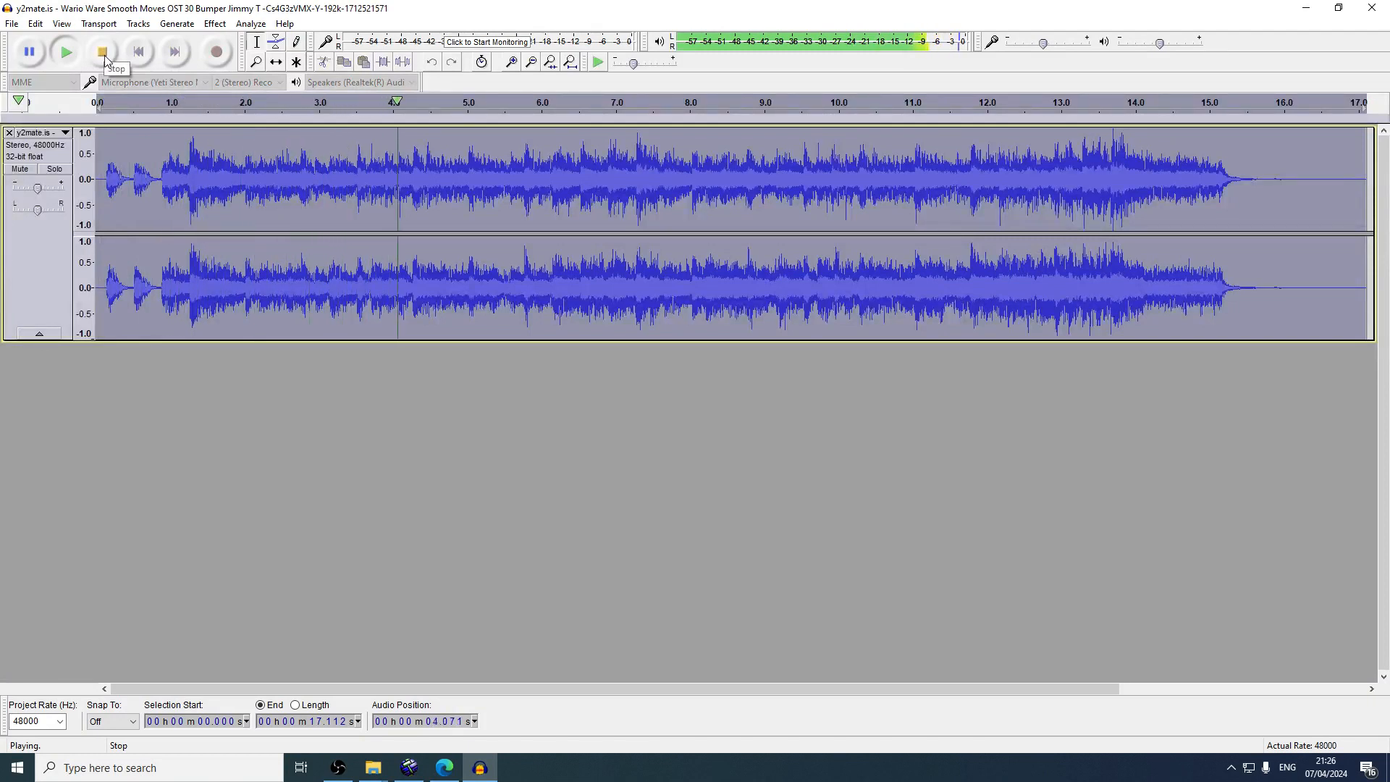
left_click(103, 52)
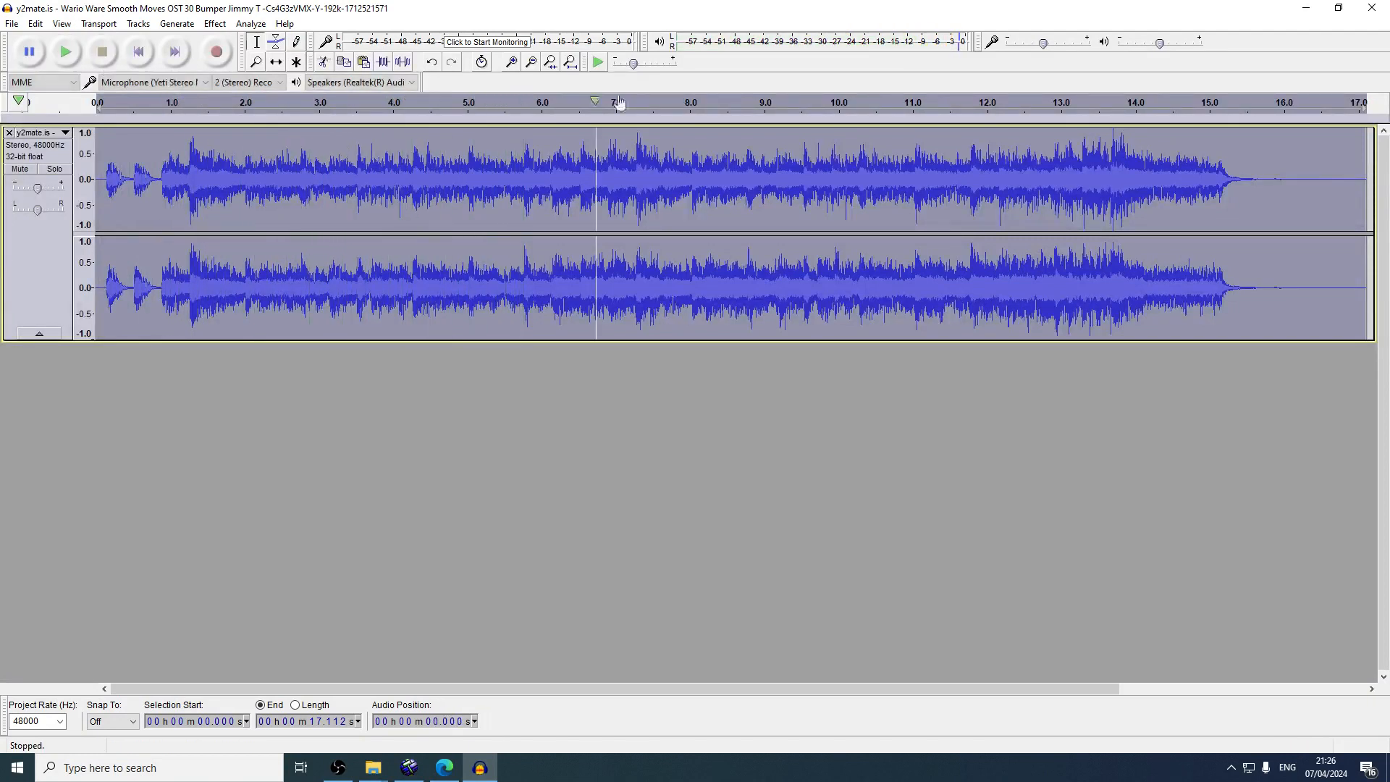
Apply Leveller distortion to the whole track with noise floor -70, fine adjustment 50 and degree of levelling 1
left_click(215, 24)
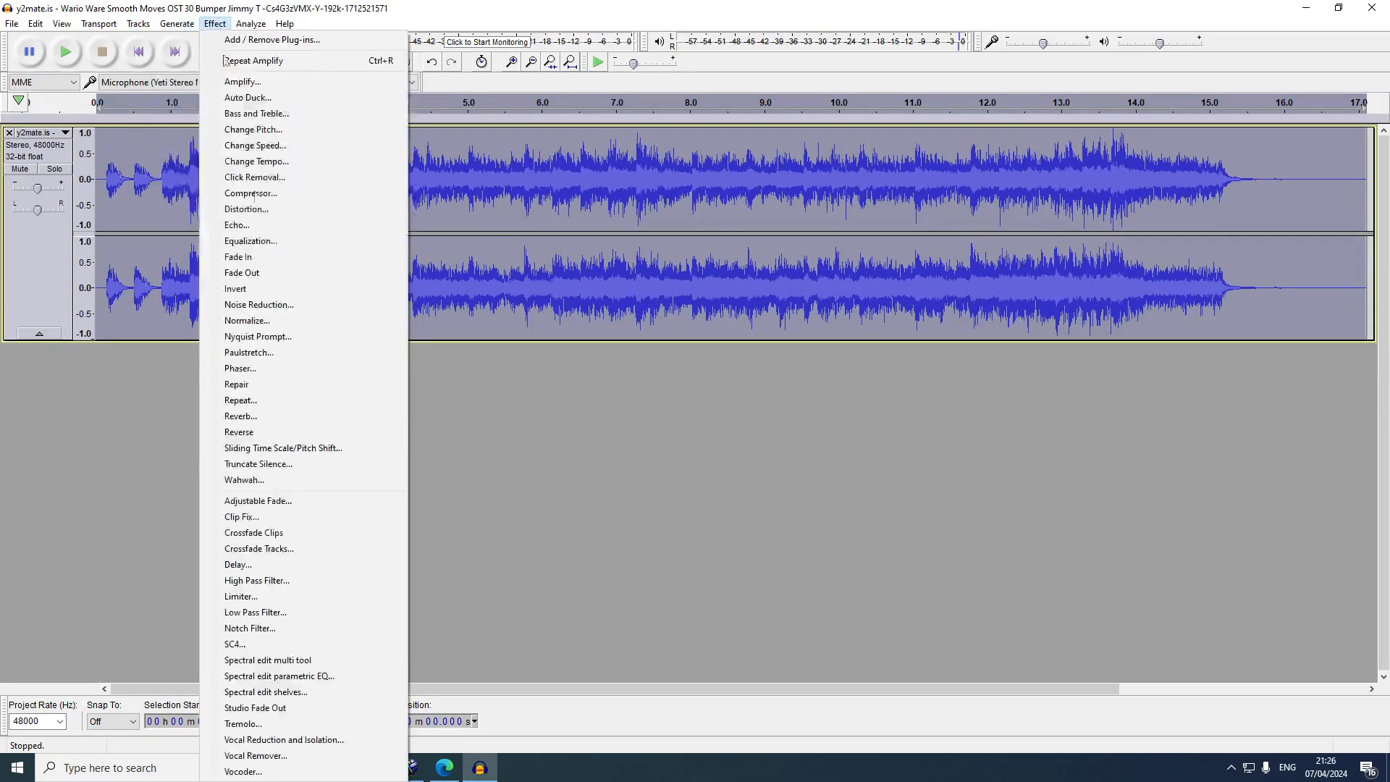
left_click(281, 208)
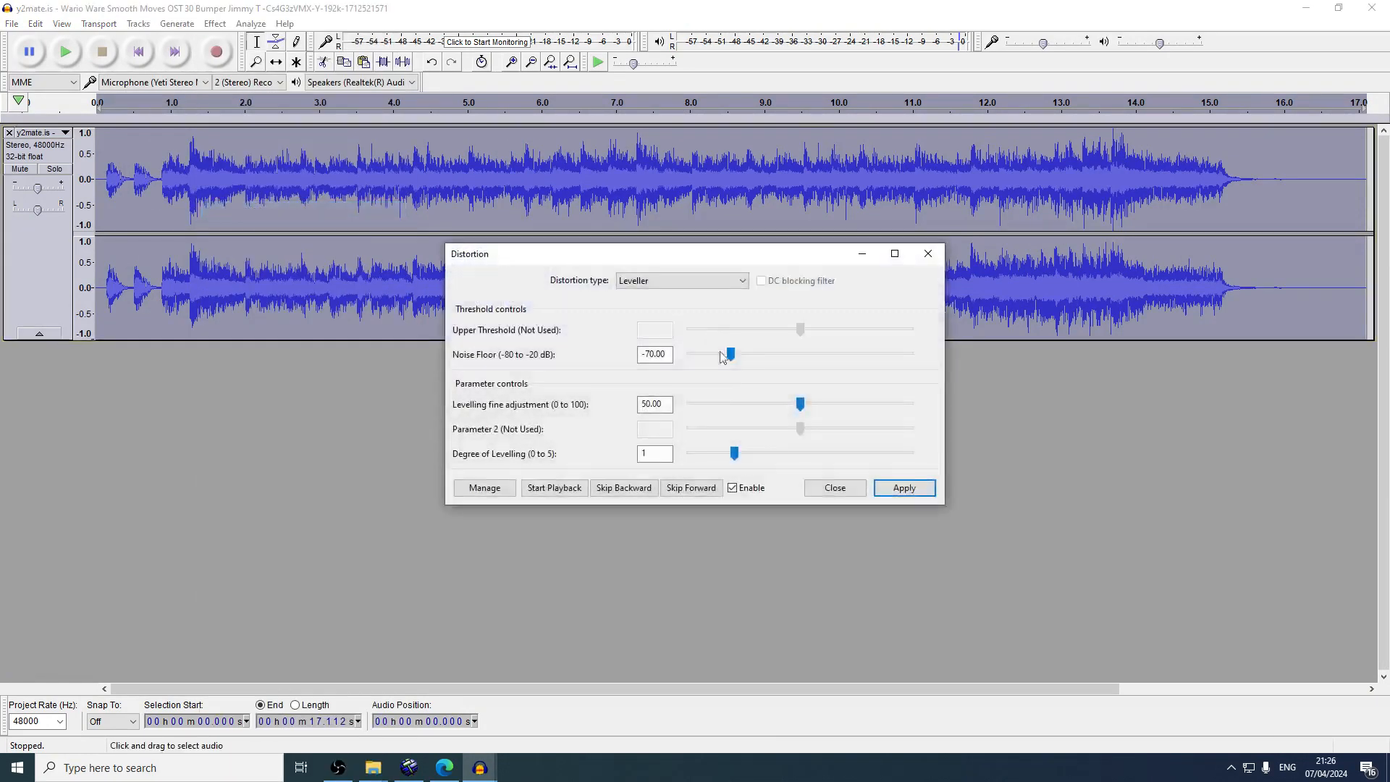
left_click(901, 487)
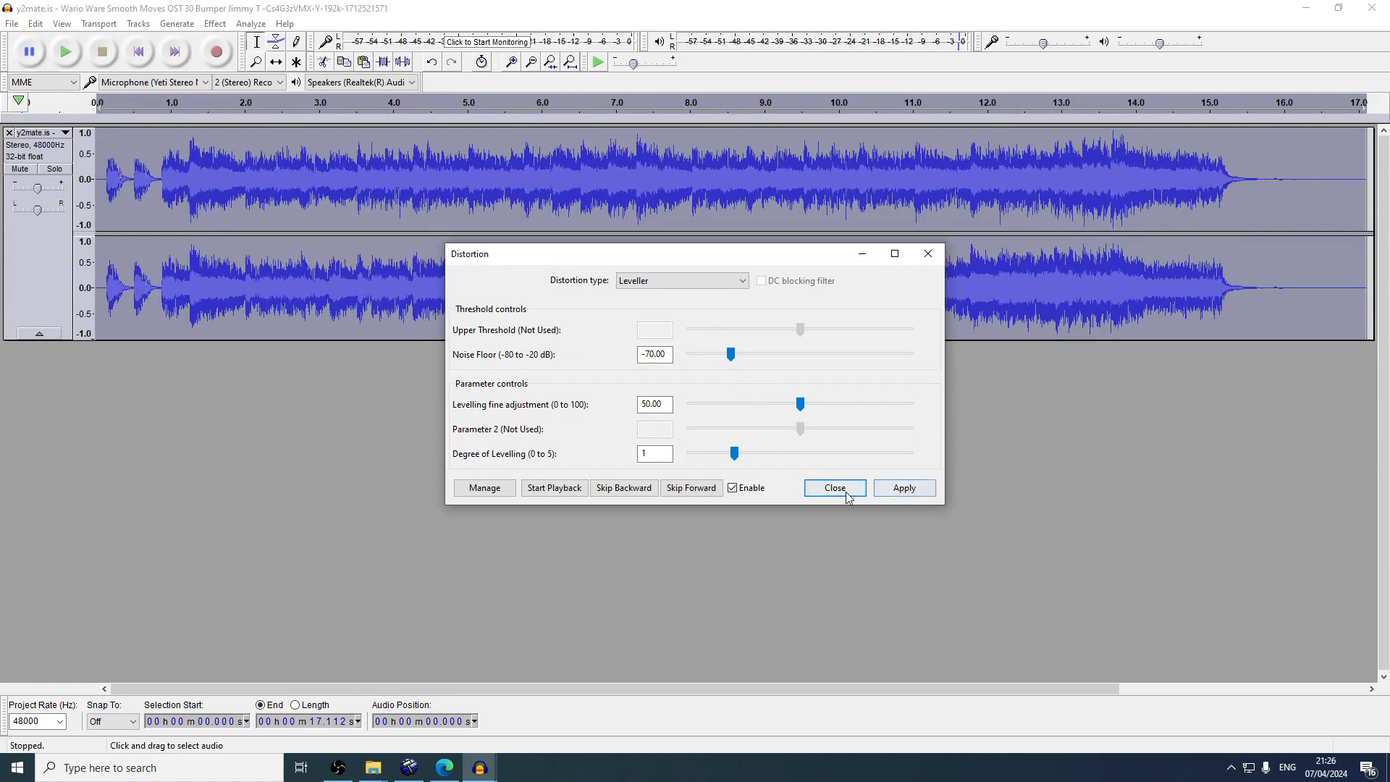
Amplify the levelled track again, play it back and place the cursor at about 15.45 s, just past the end of the music
left_click(215, 24)
left_click(275, 82)
key("Return")
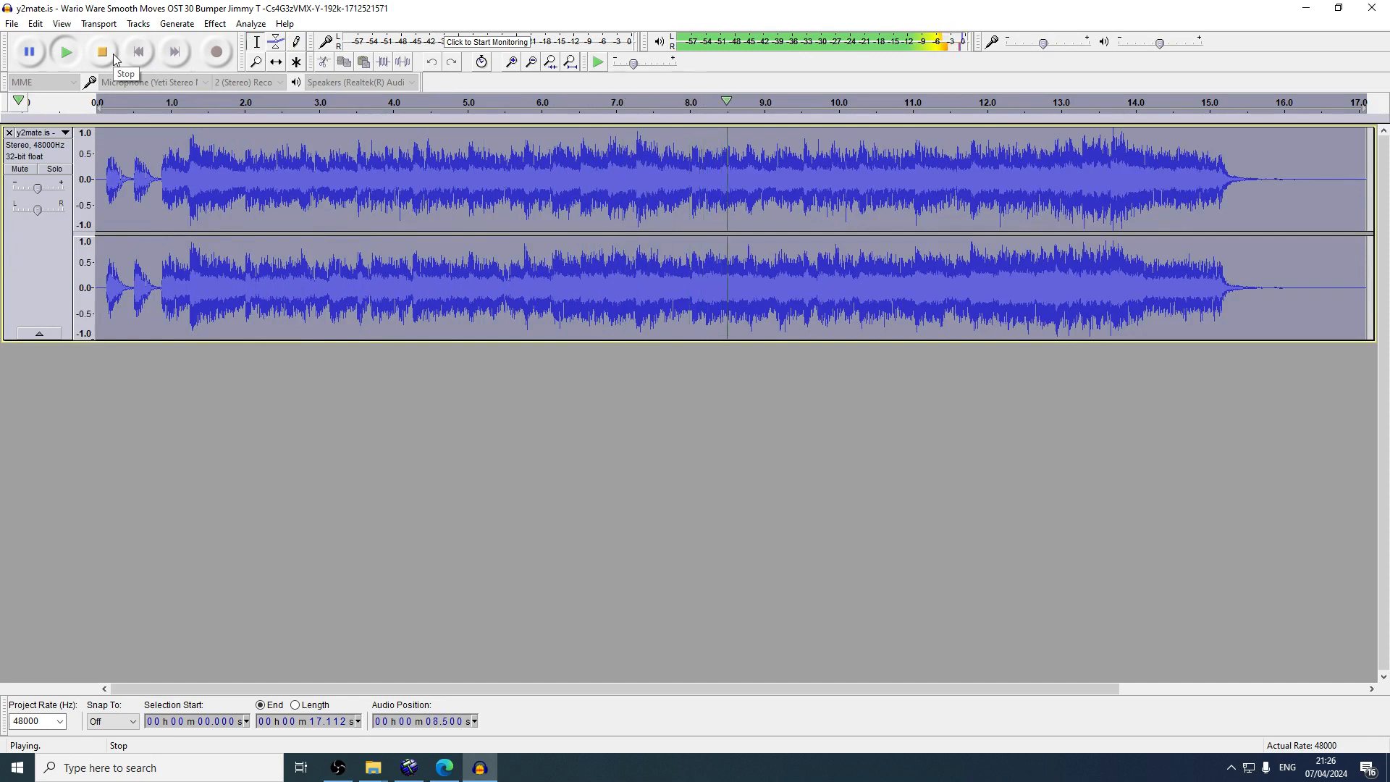
left_click(113, 53)
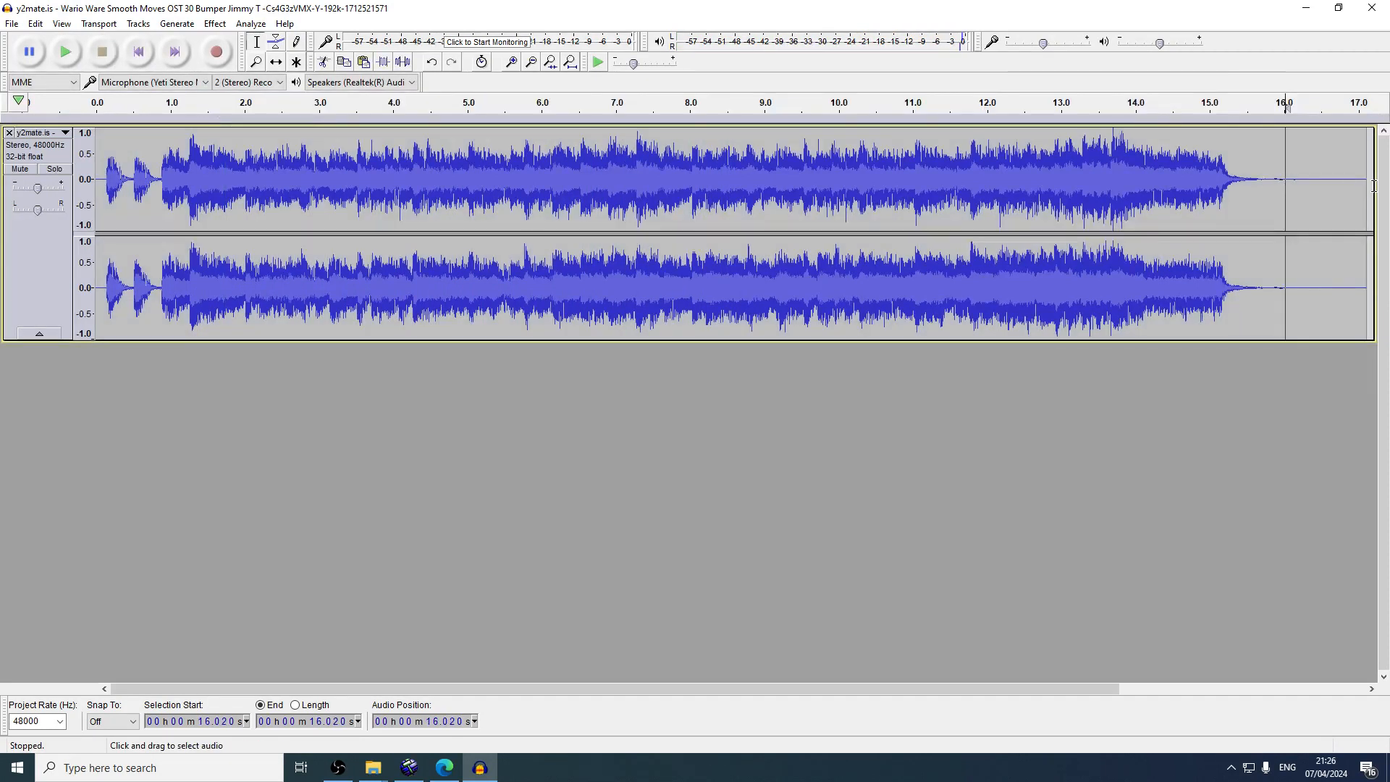
mouse_move(1366, 186)
left_mouse_down()
mouse_move(1300, 202)
mouse_move(1347, 221)
mouse_move(1278, 228)
mouse_move(1319, 231)
left_mouse_up()
left_click(1244, 273)
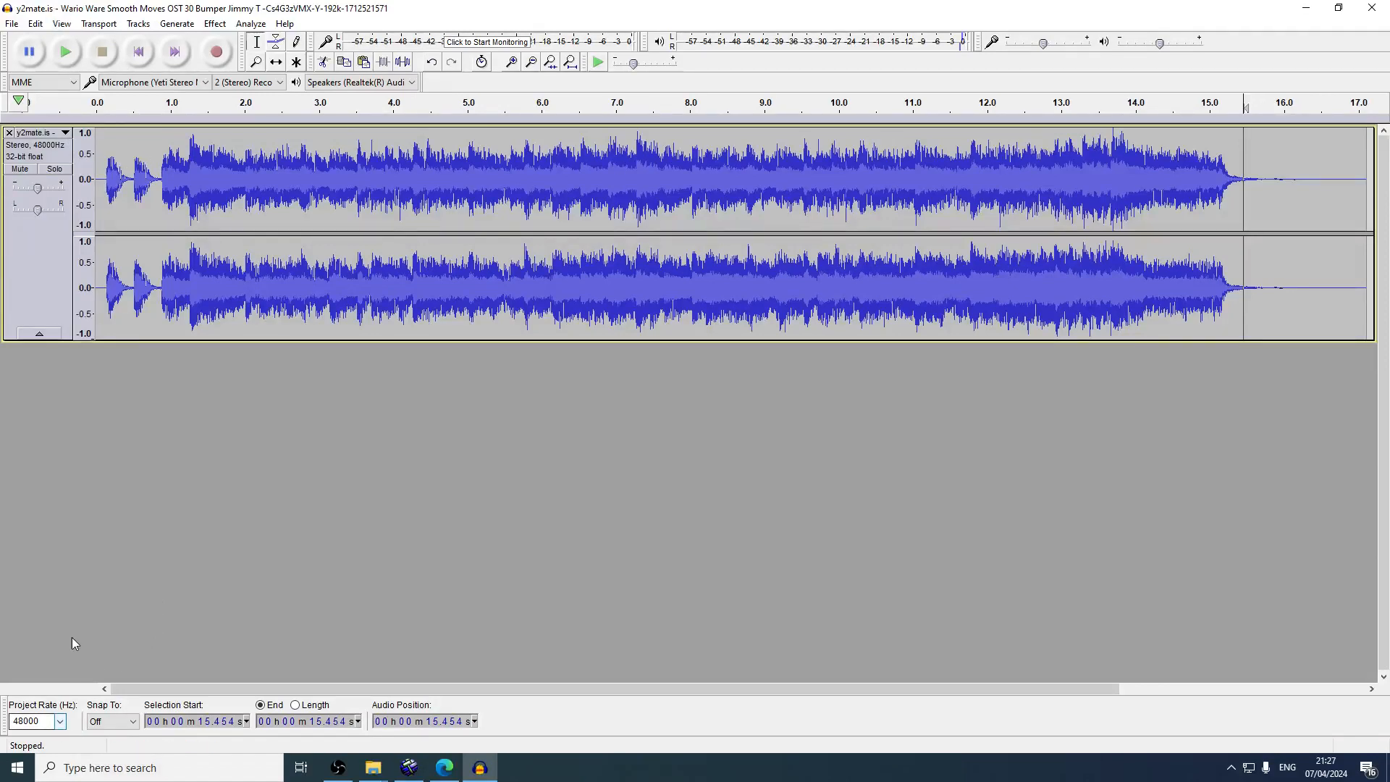
Export the track to the dr_example folder as an MP3 named nine_square_music at constant 80 kbps, leaving the metadata tags blank
left_click(11, 23)
left_click(54, 219)
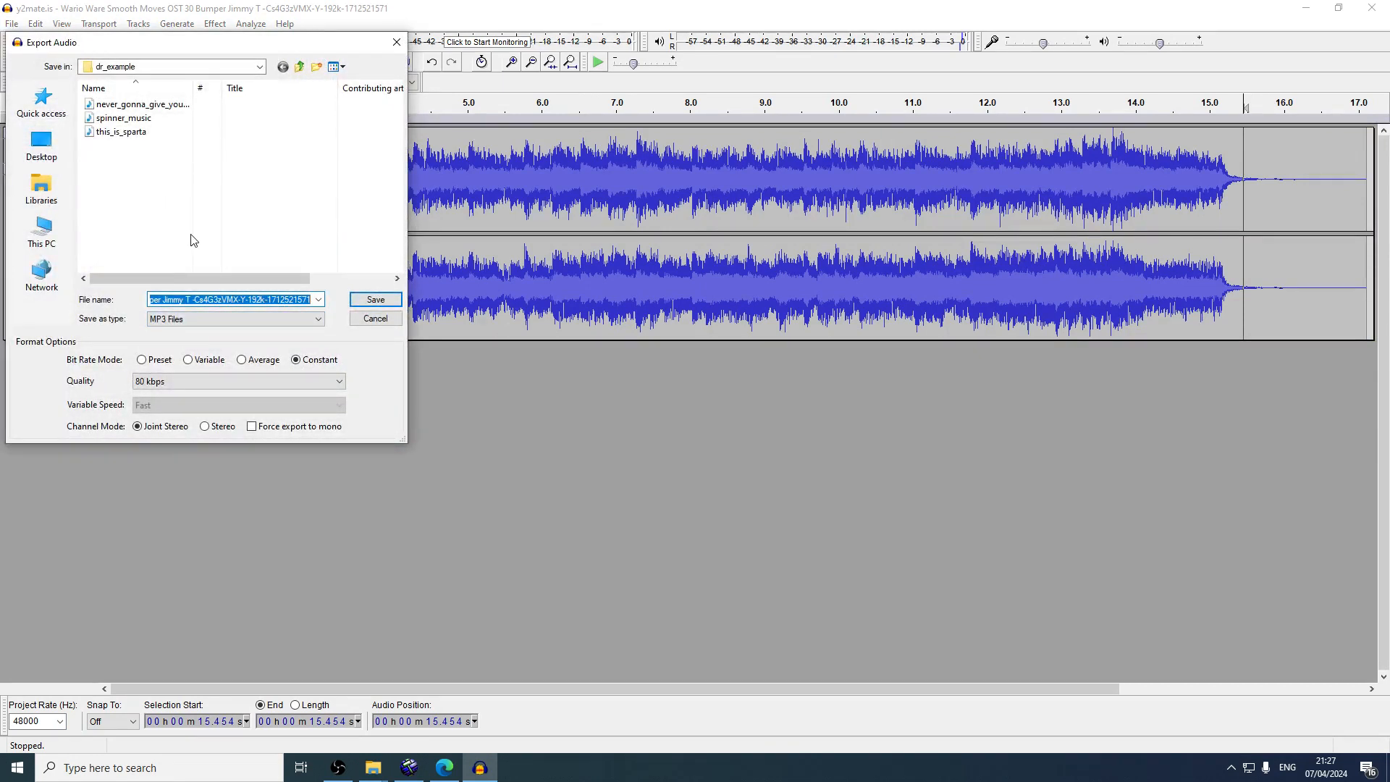
type("nine_square_music")
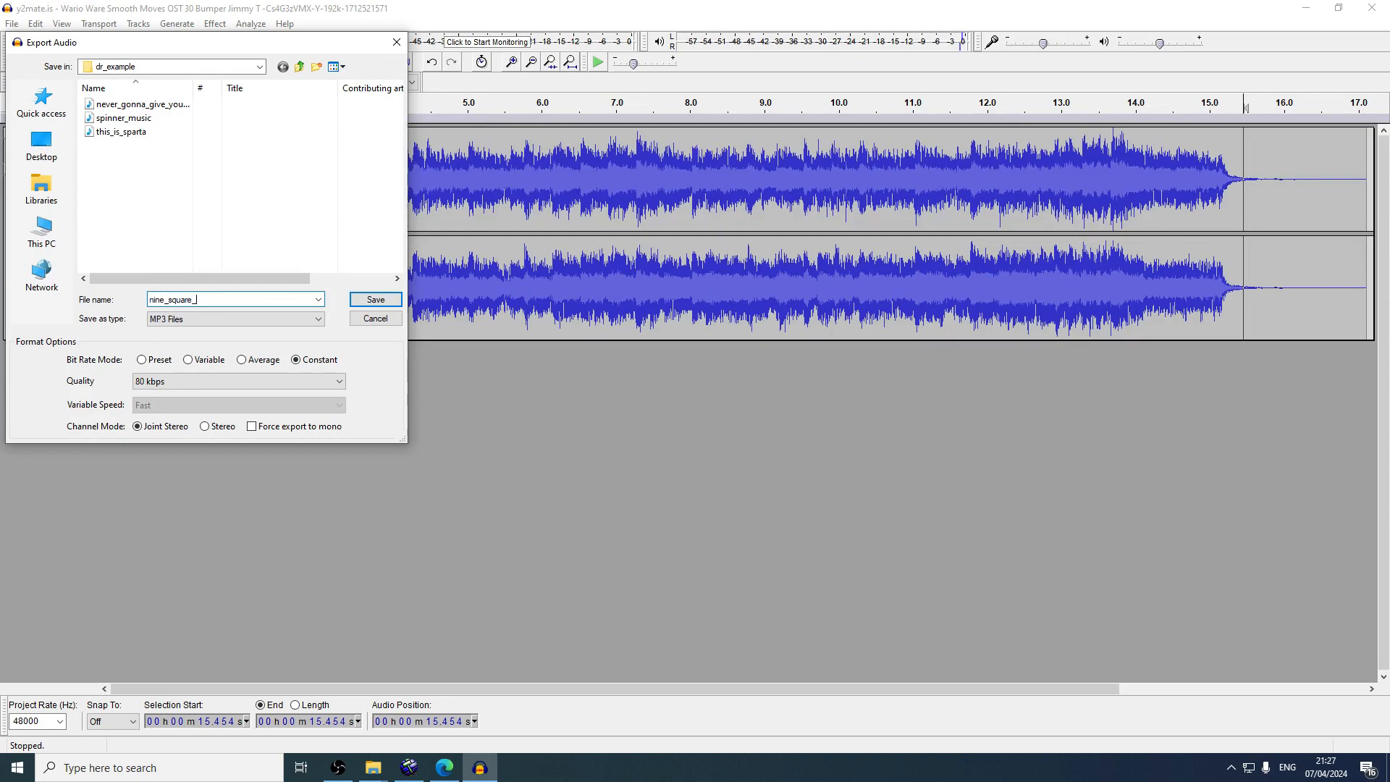
left_click(252, 382)
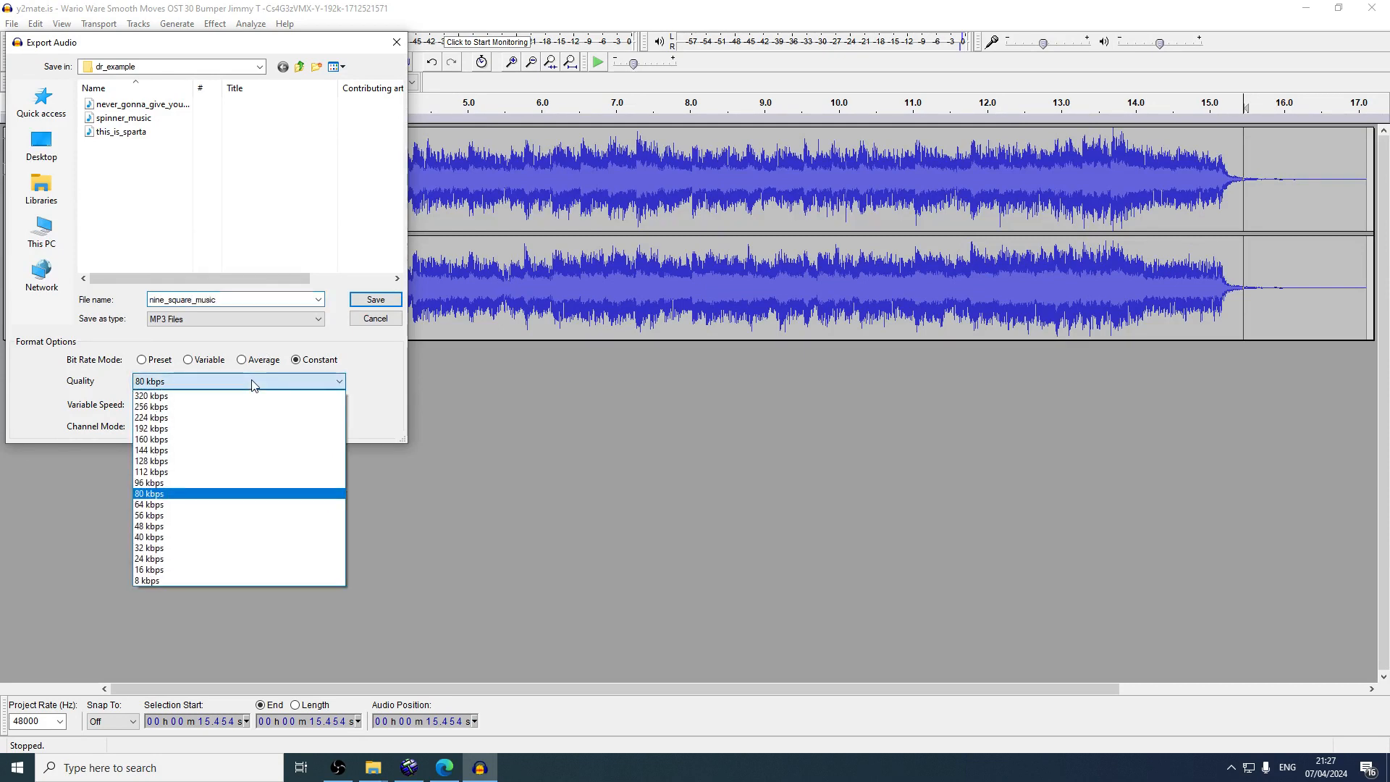
left_click(253, 382)
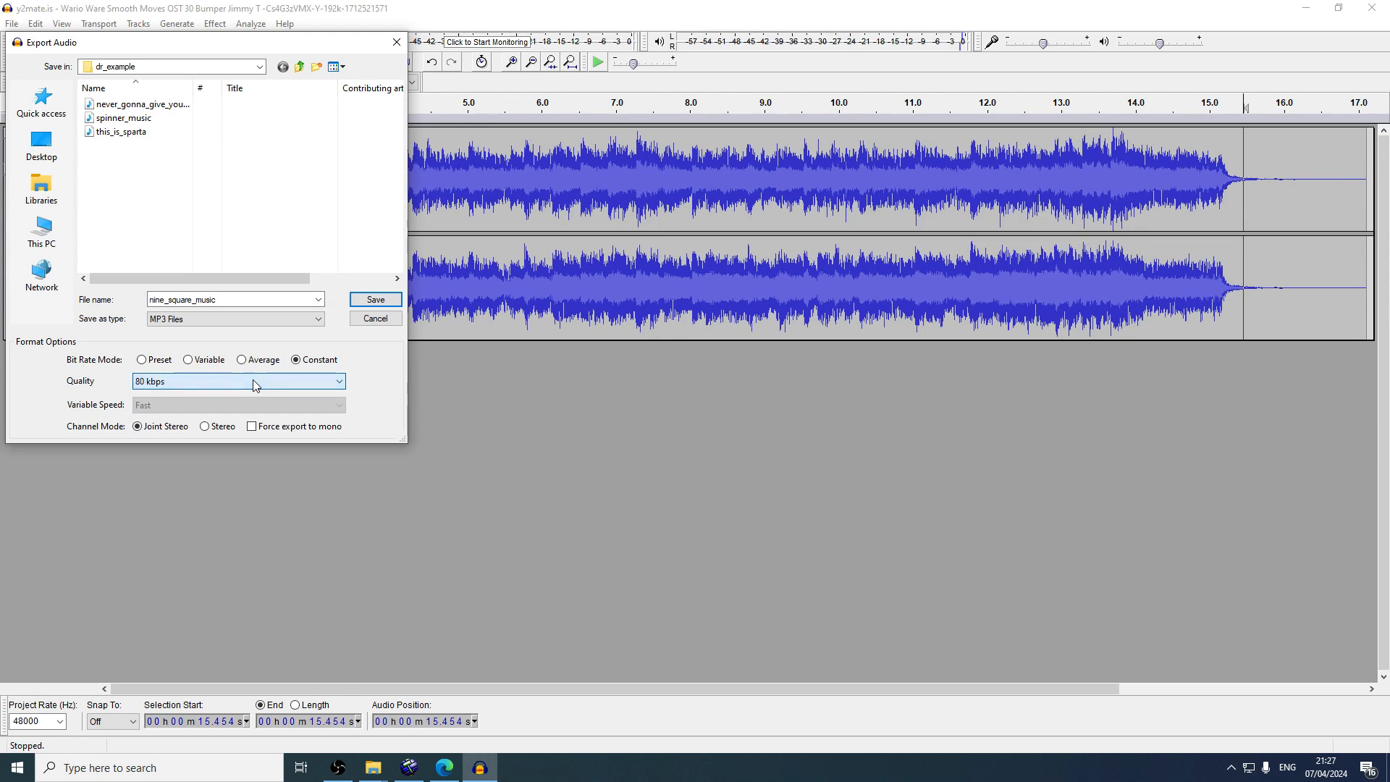
left_click(375, 299)
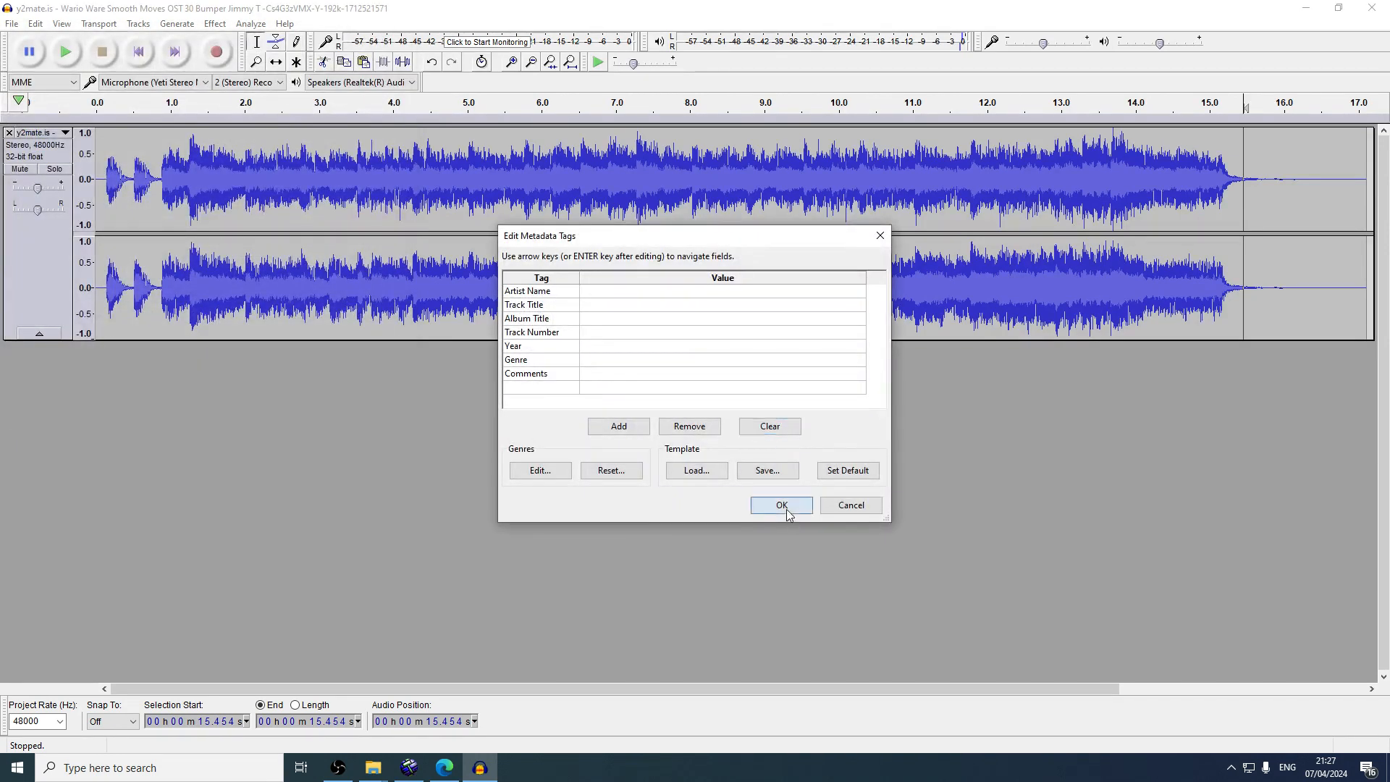
left_click(784, 505)
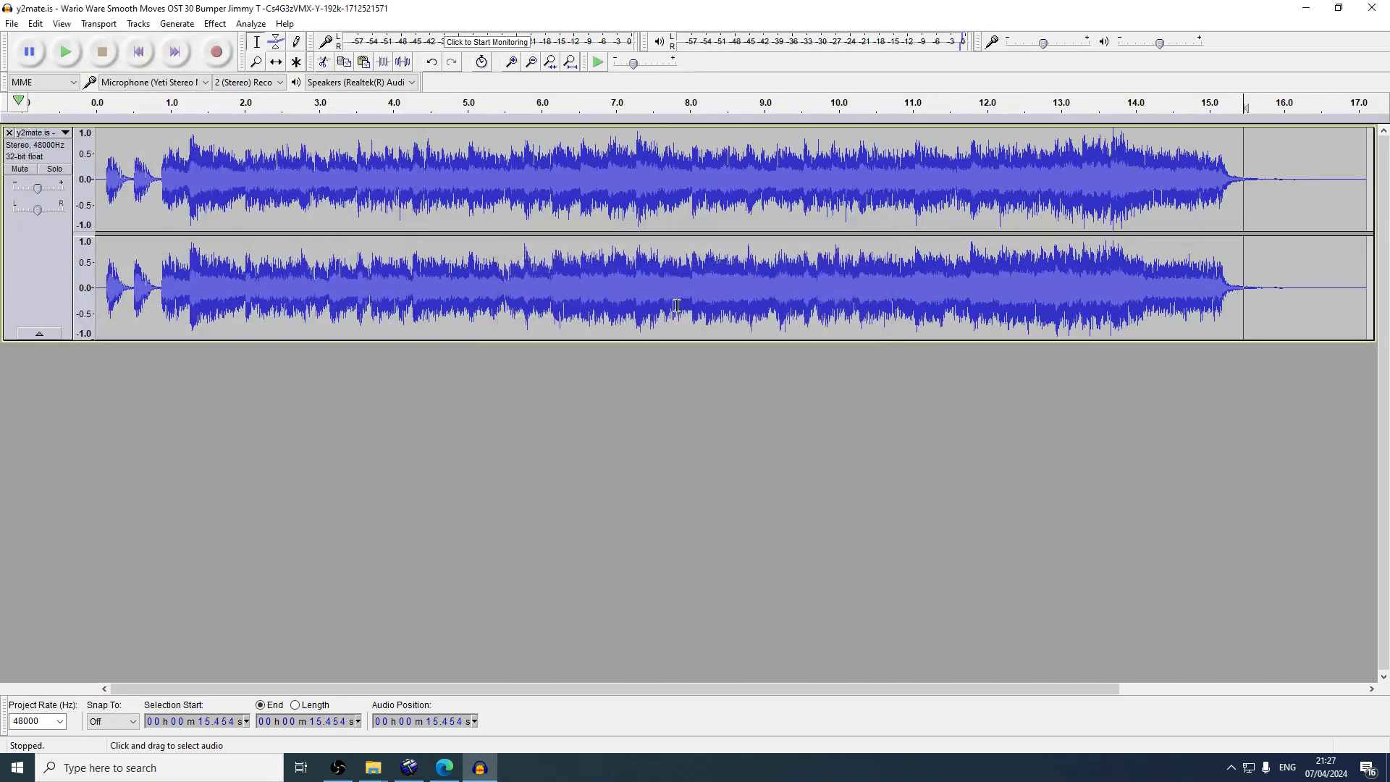
Switch to Hammer and place an ambient_generic entity on the floor of the Nine Square room
left_click(408, 767)
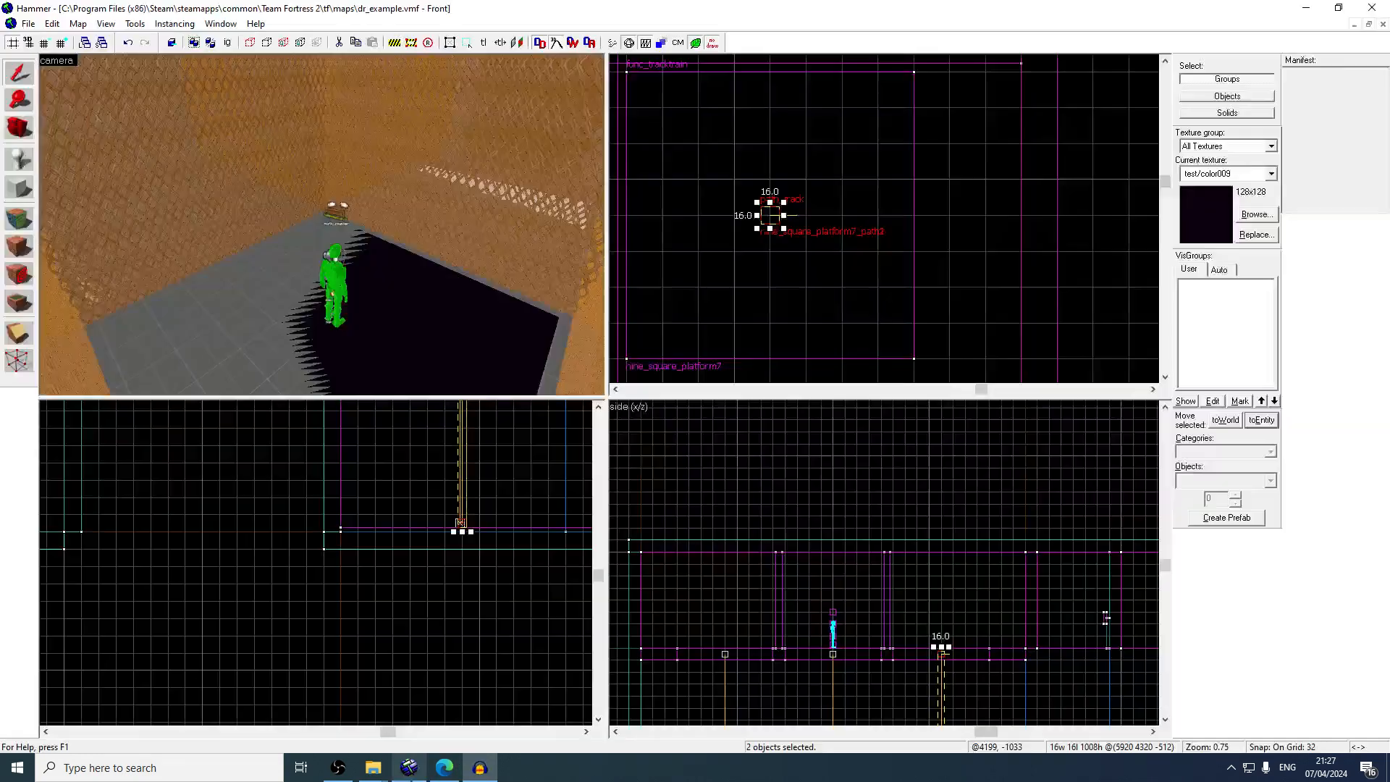
left_click(29, 166)
left_click(297, 337)
key("shift+s")
scroll(801, 235, "down", 3)
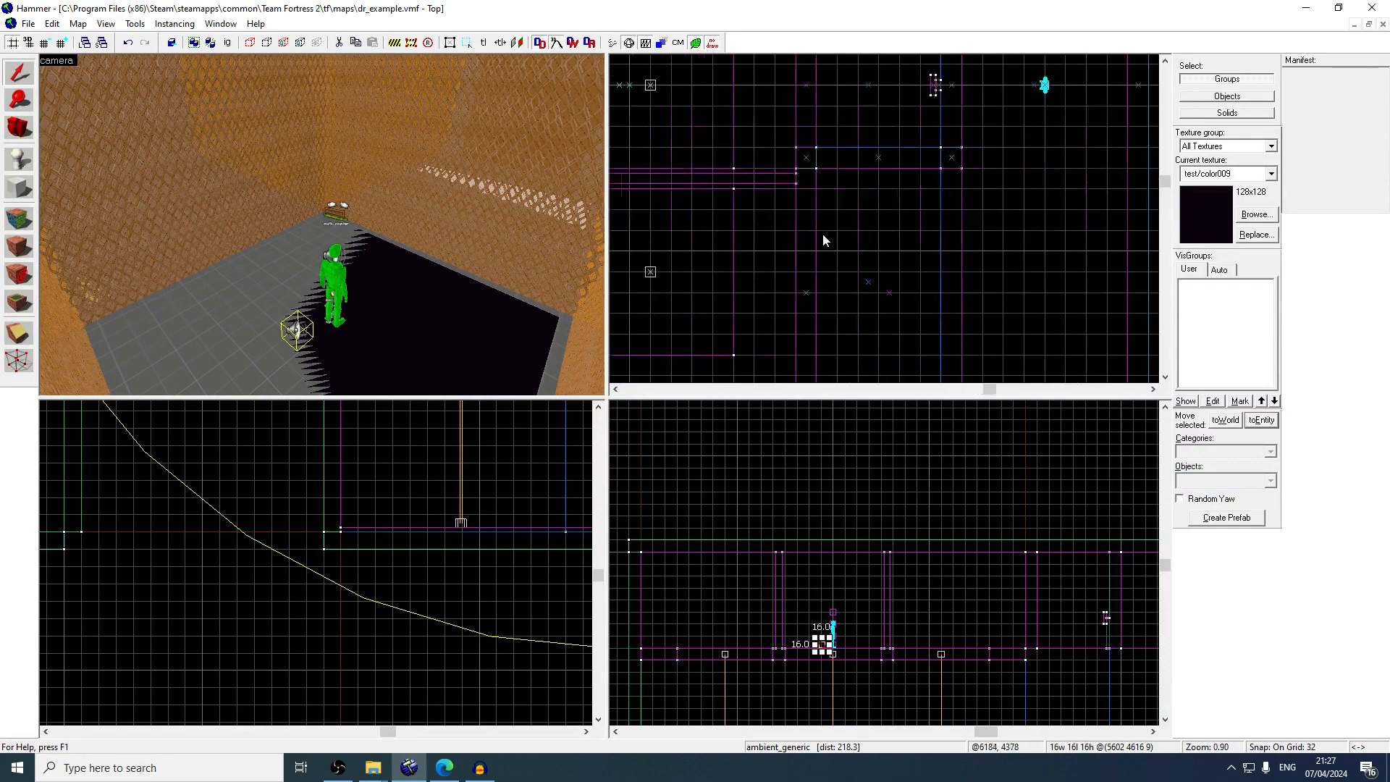
scroll(827, 231, "down", 8)
scroll(846, 168, "up", 6)
left_click_drag(811, 161, 824, 164)
scroll(822, 652, "up", 5)
left_click_drag(830, 607, 829, 502)
Name the new ambient_generic entity nine_square_music
double_click(338, 177)
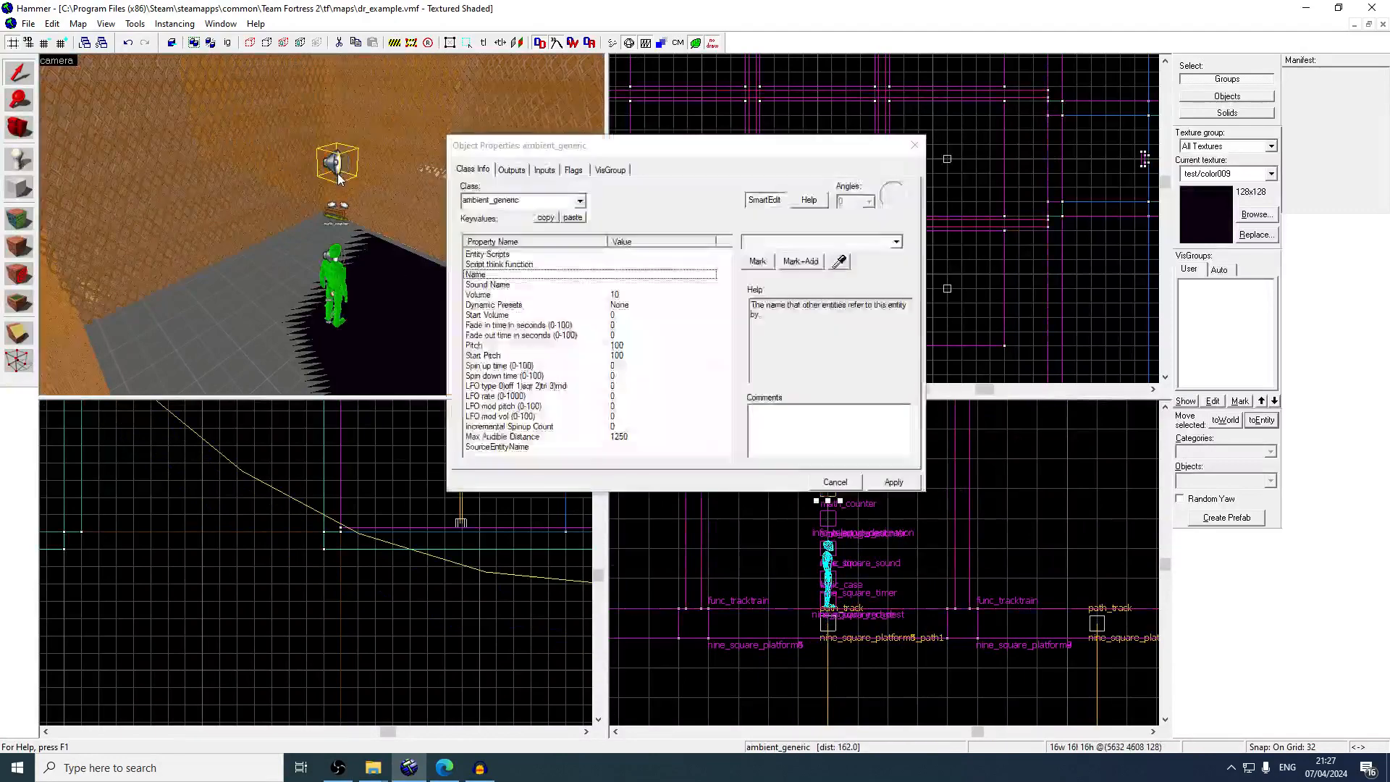
left_click(791, 245)
type("nine")
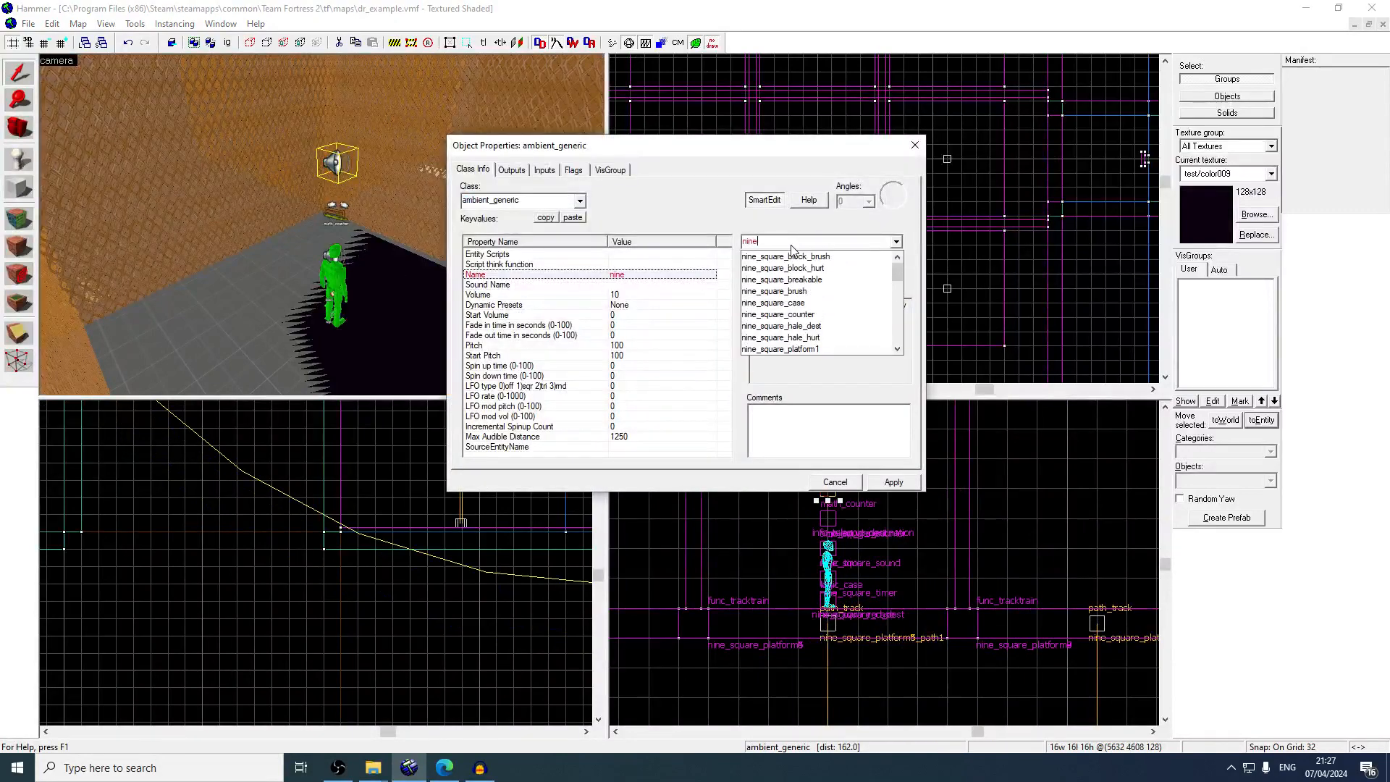
type("_square_music")
key("Return")
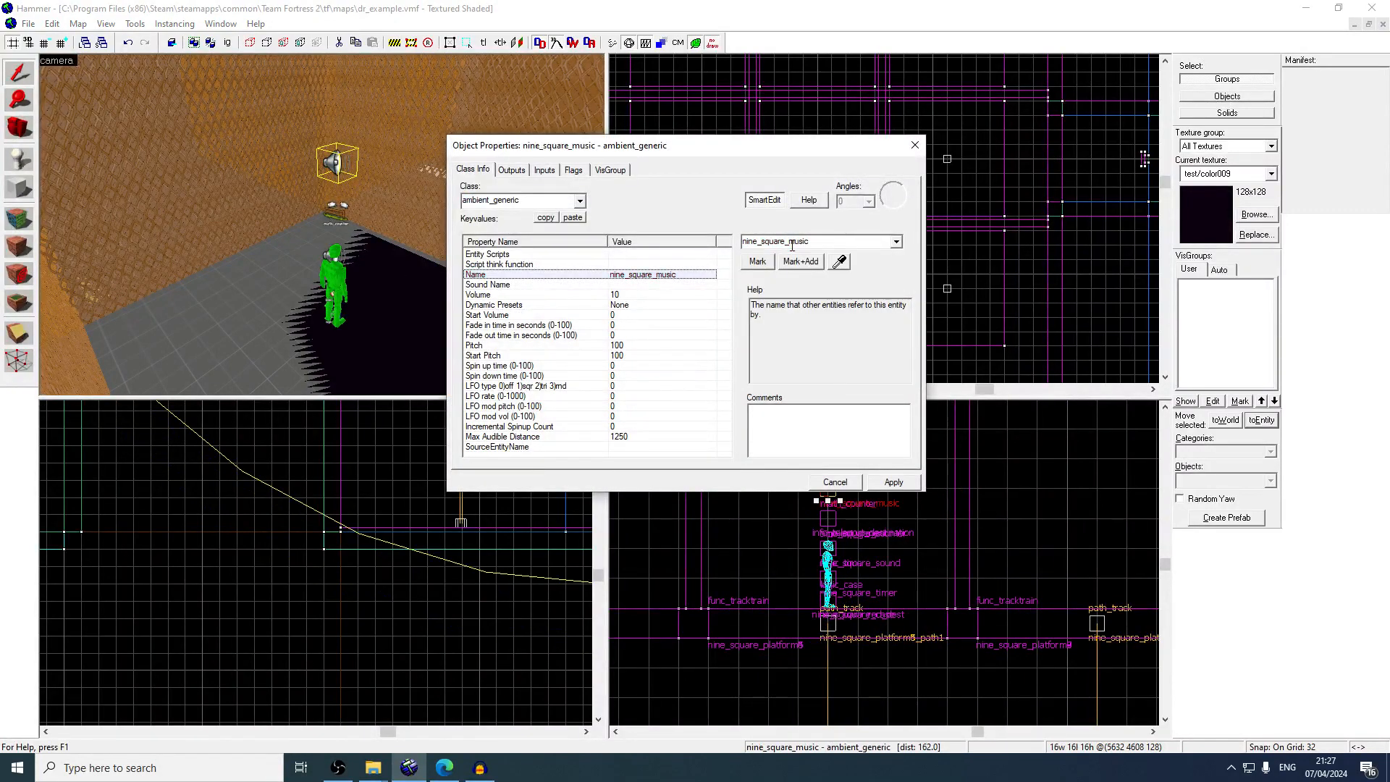
Enable the Play everywhere flag on nine_square_music, keeping Start Silent and Is NOT Looped enabled
left_click(573, 170)
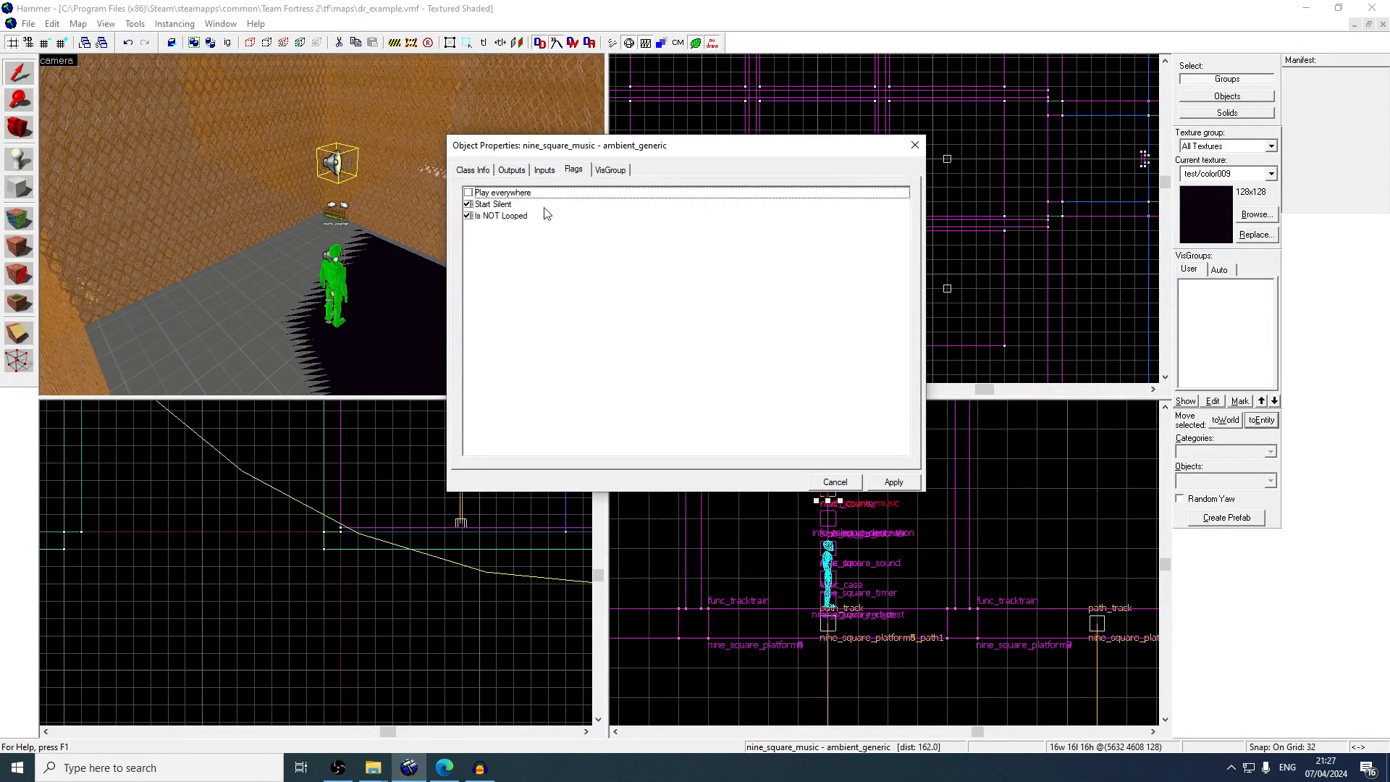
left_click(467, 193)
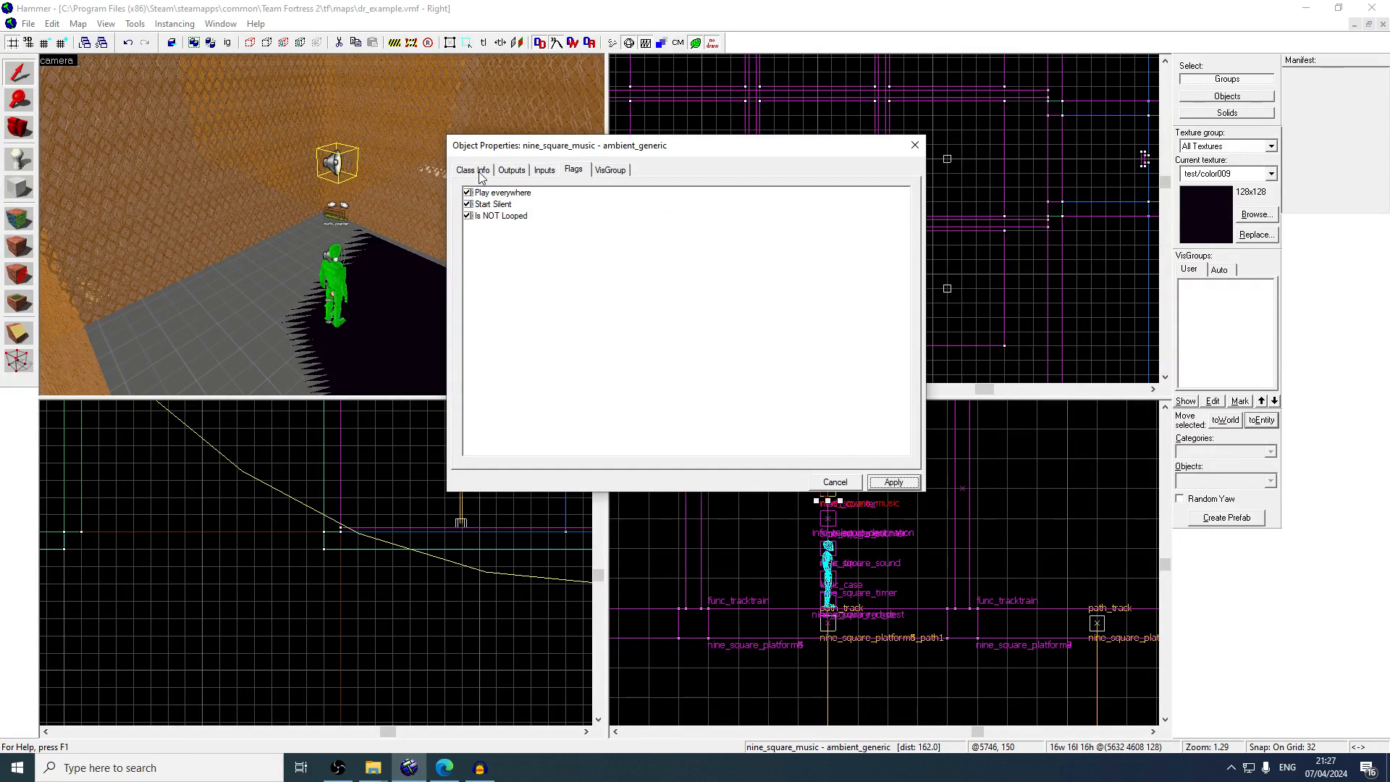
left_click(478, 172)
left_click(576, 171)
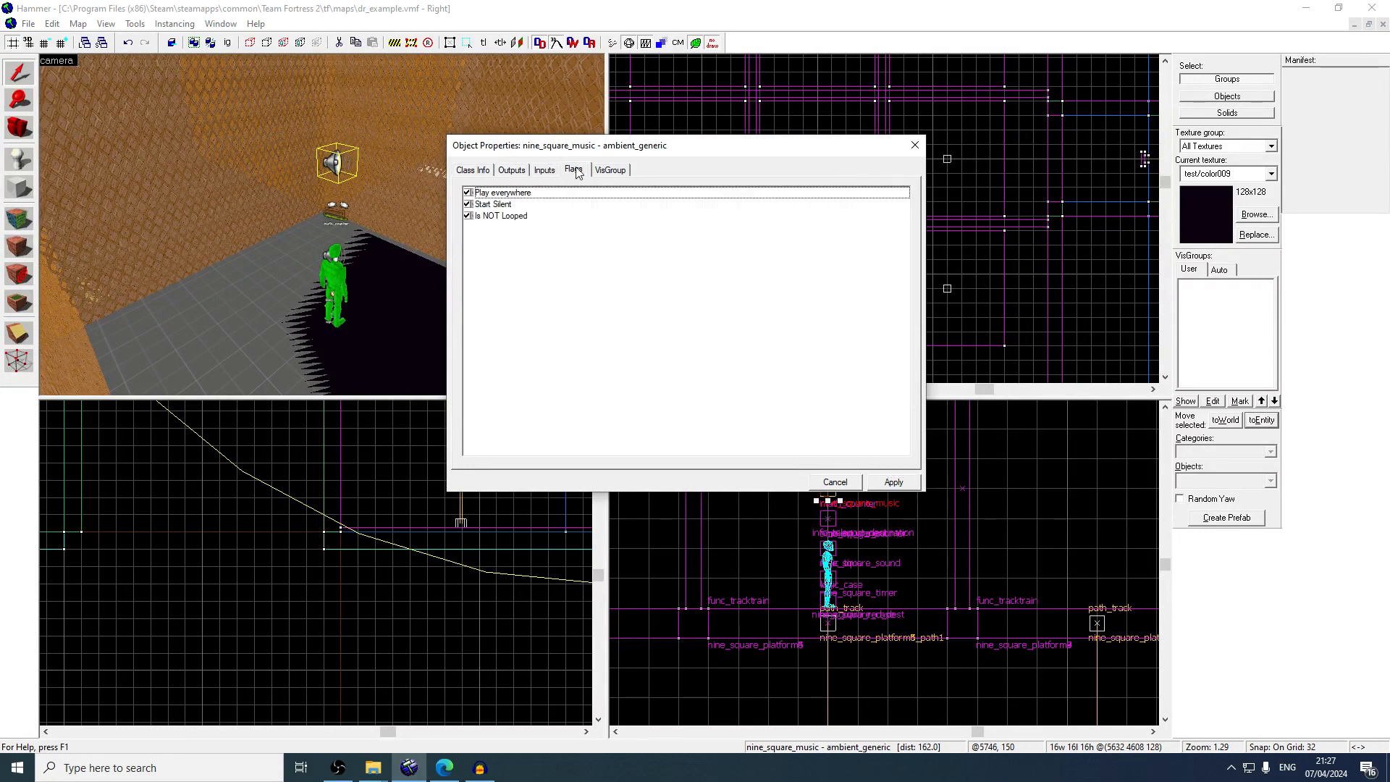
Refresh the sound list and set the entity's Sound Name to dr_example\nine_square_music.mp3
left_click(478, 172)
left_click(647, 293)
left_click(652, 284)
left_click(756, 265)
type("m")
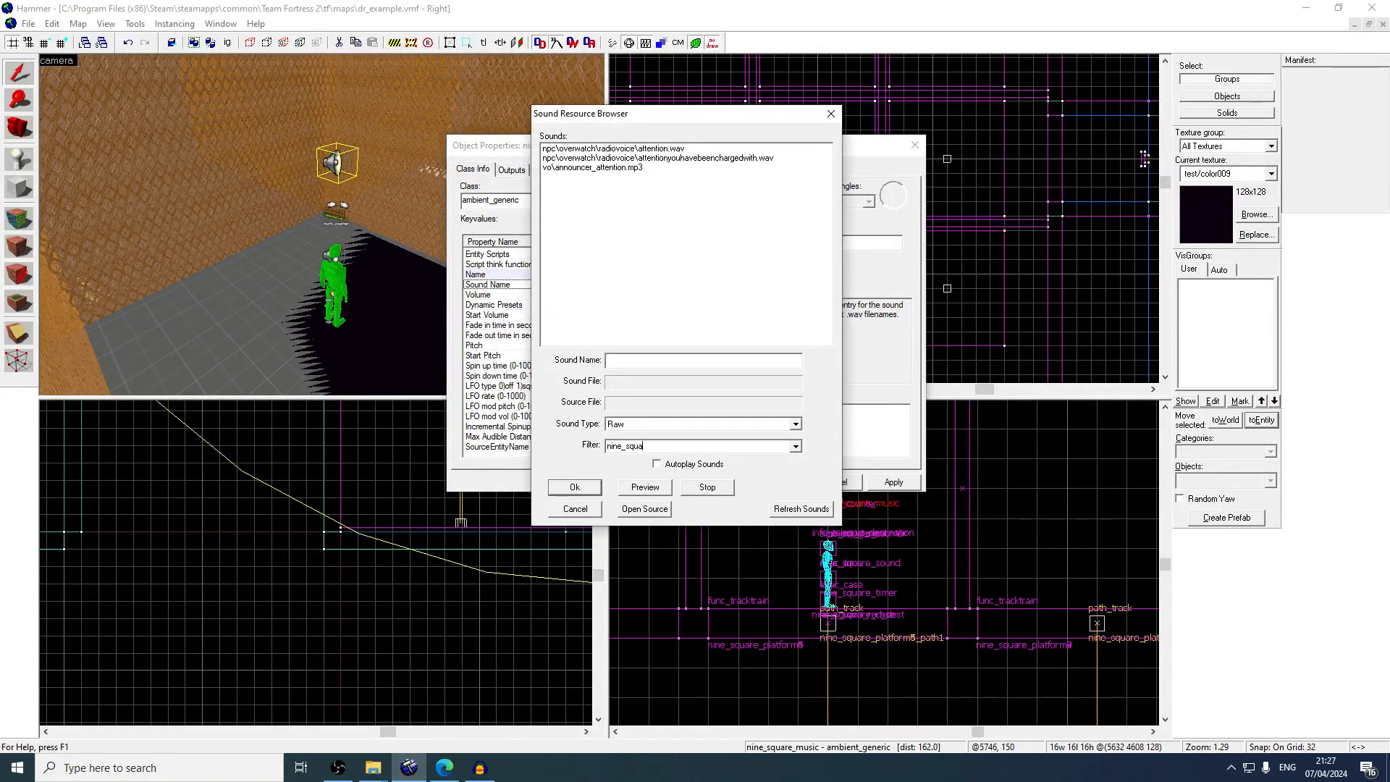
left_click(807, 509)
double_click(648, 149)
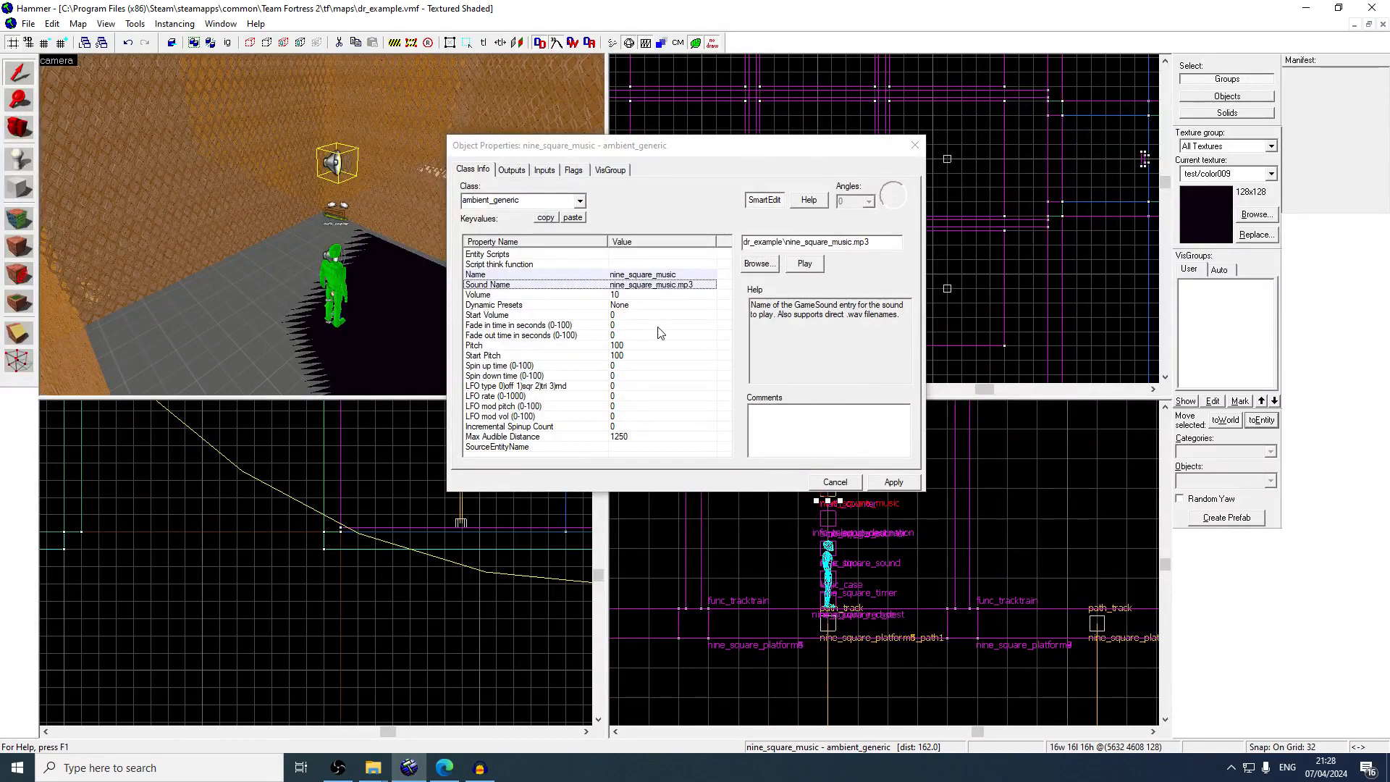
key("z")
key("w")
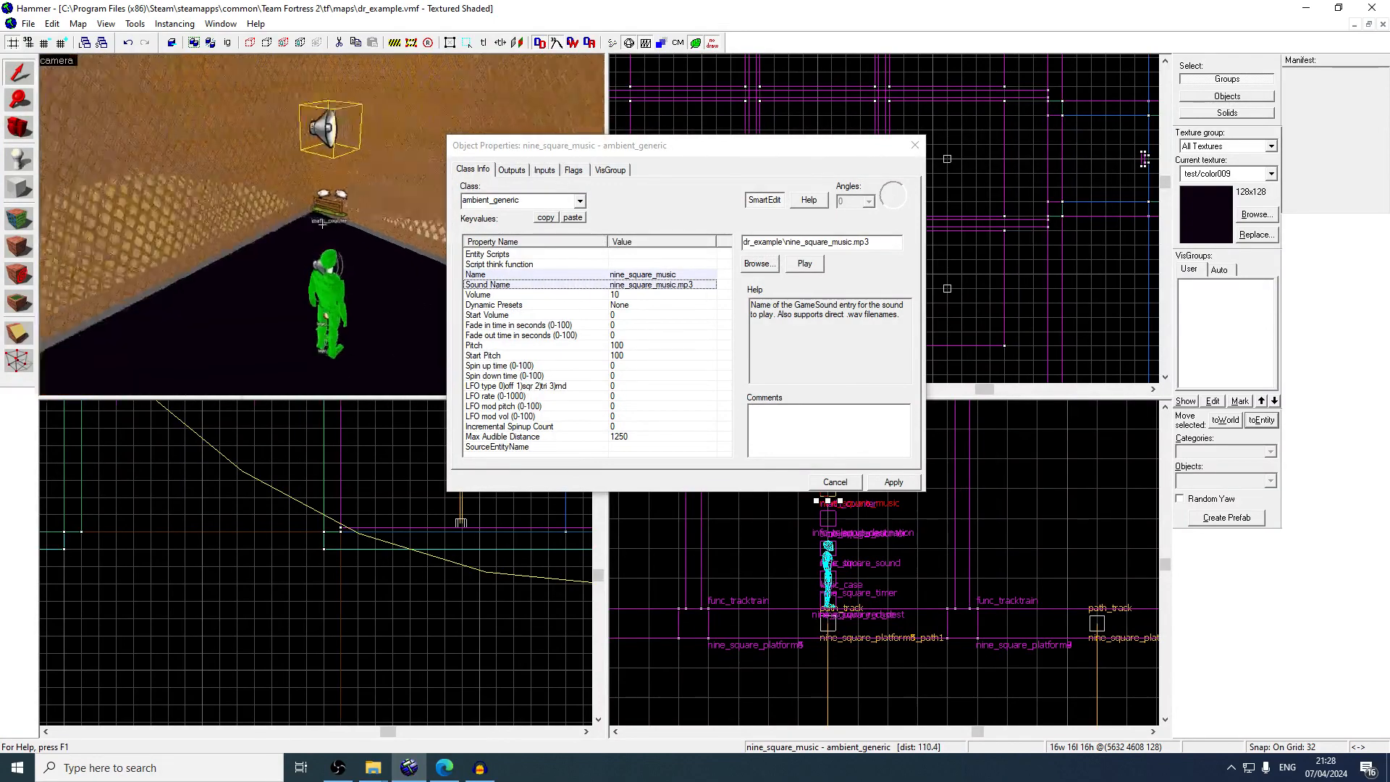
key("z")
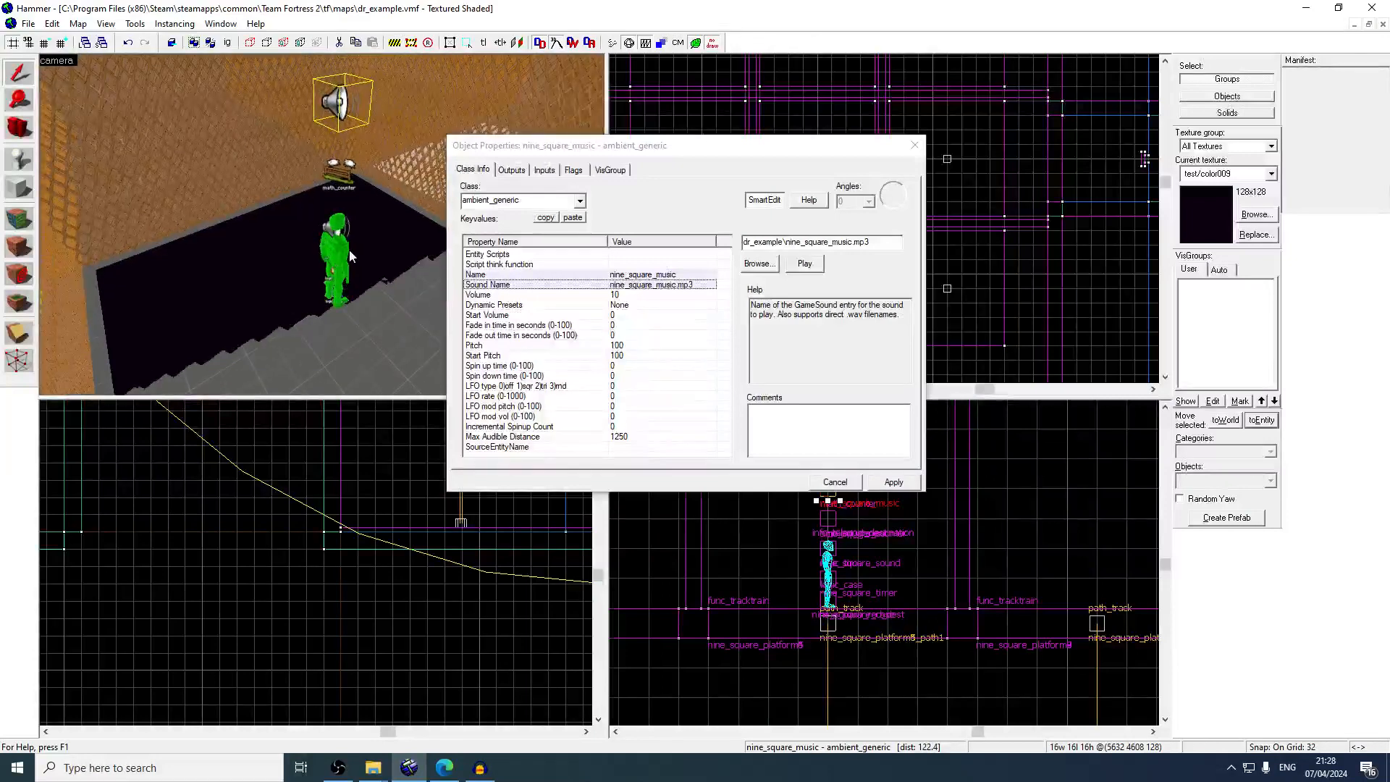
key("z")
key("a")
key("z")
key("z")
key("w")
key("z")
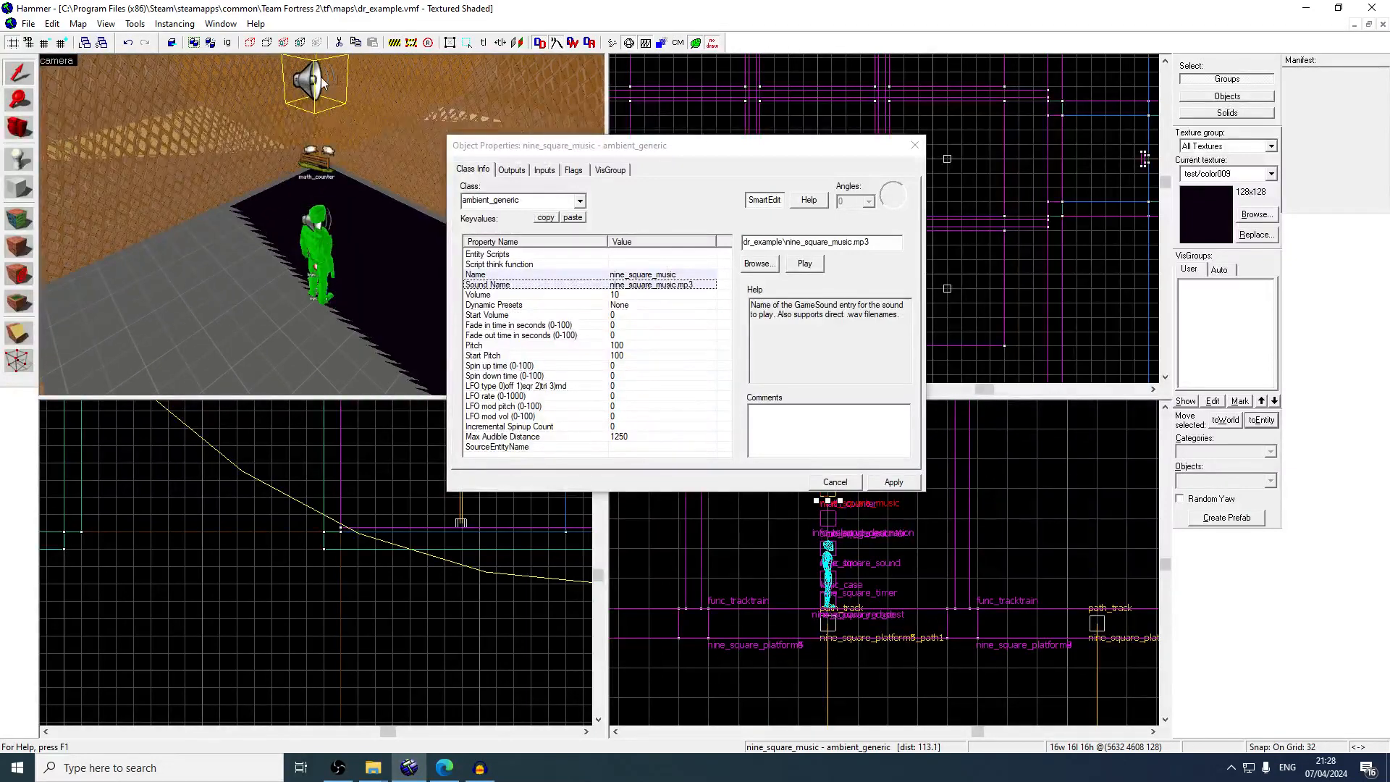
left_click(582, 172)
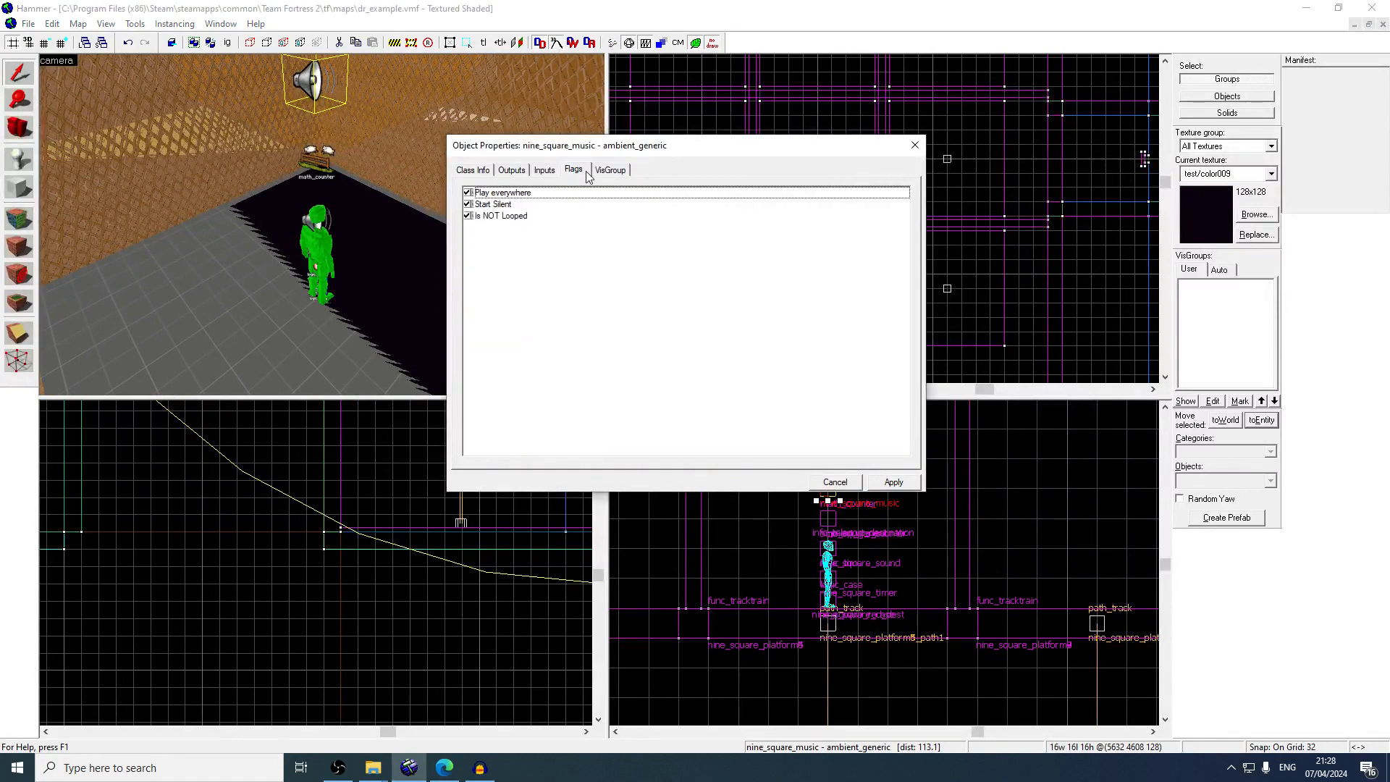
left_click(490, 174)
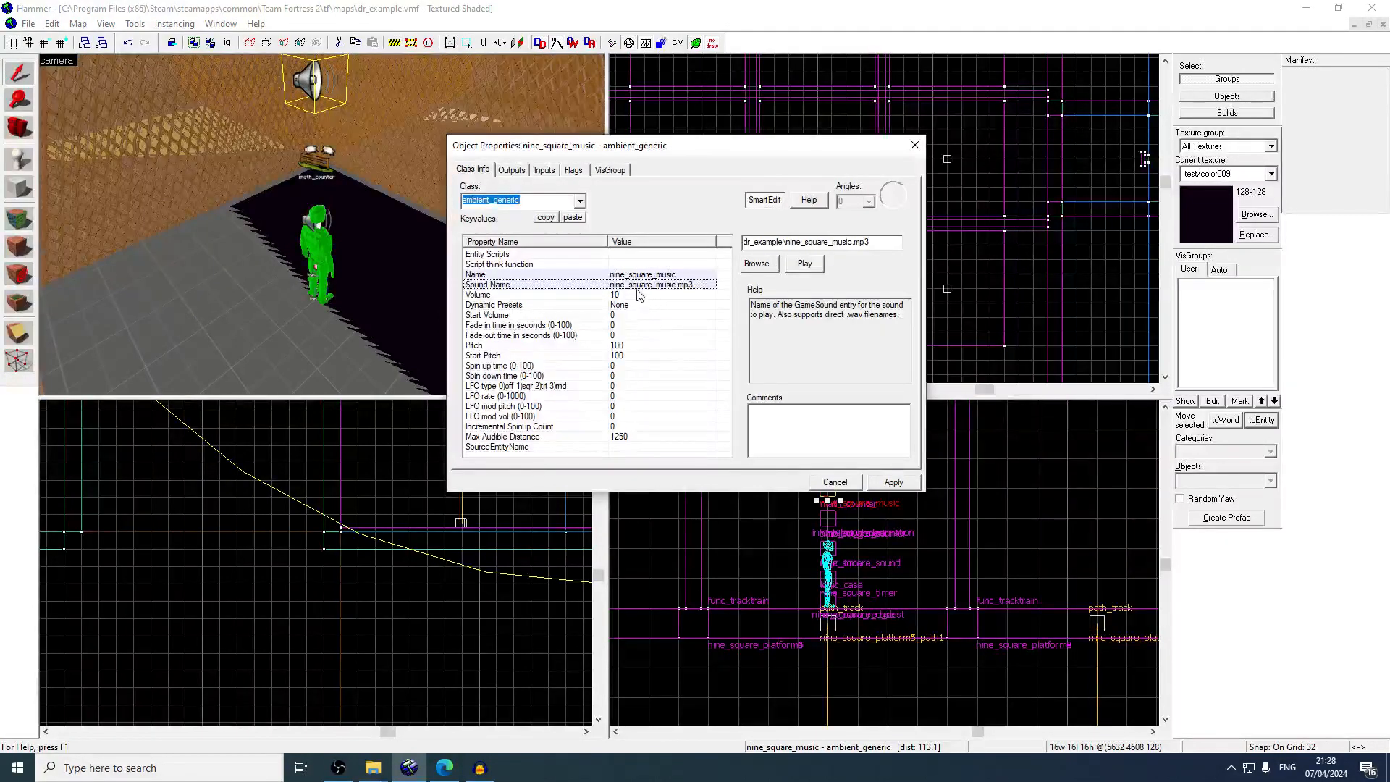
Set the delay of the nine_square_timer Enable output on the Nine Square door's win_option trigger to 10 seconds and save the map
key("z")
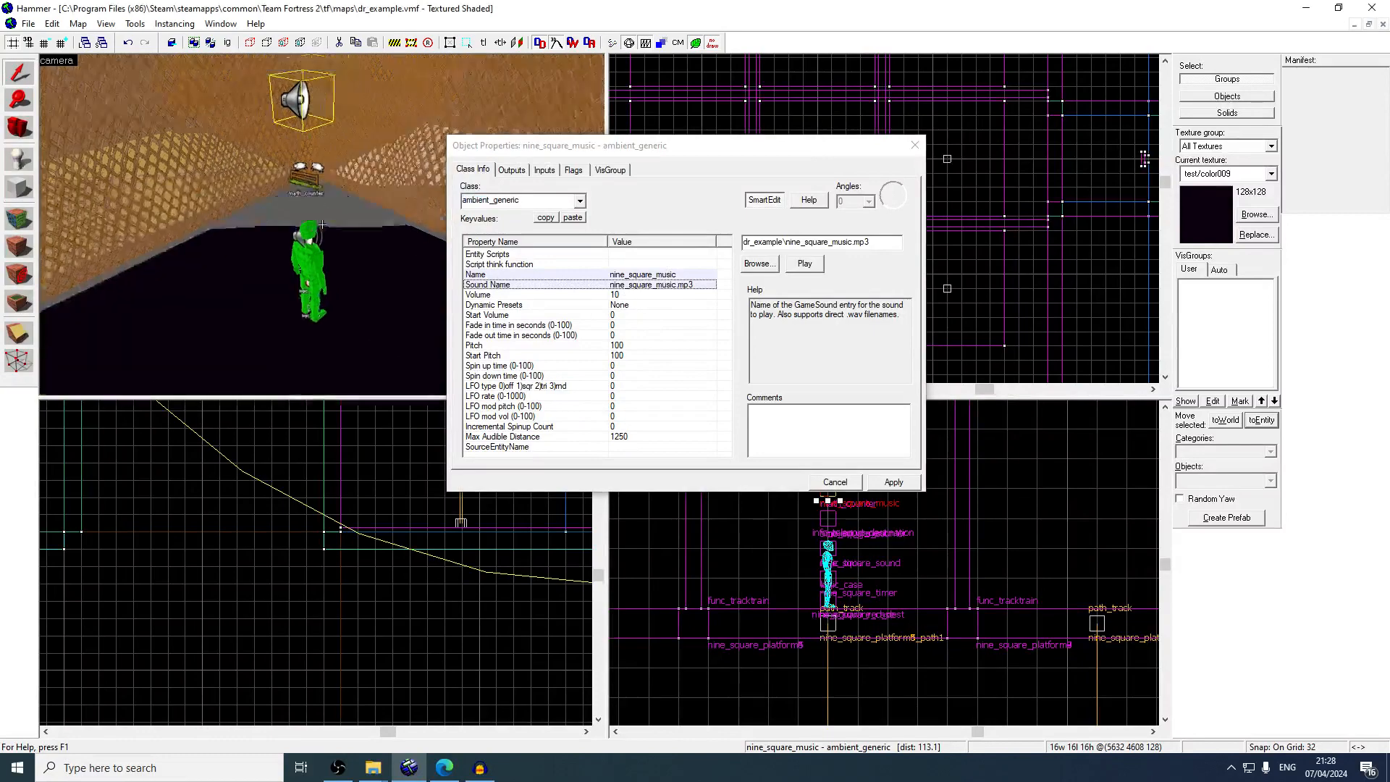
key("z")
key("w")
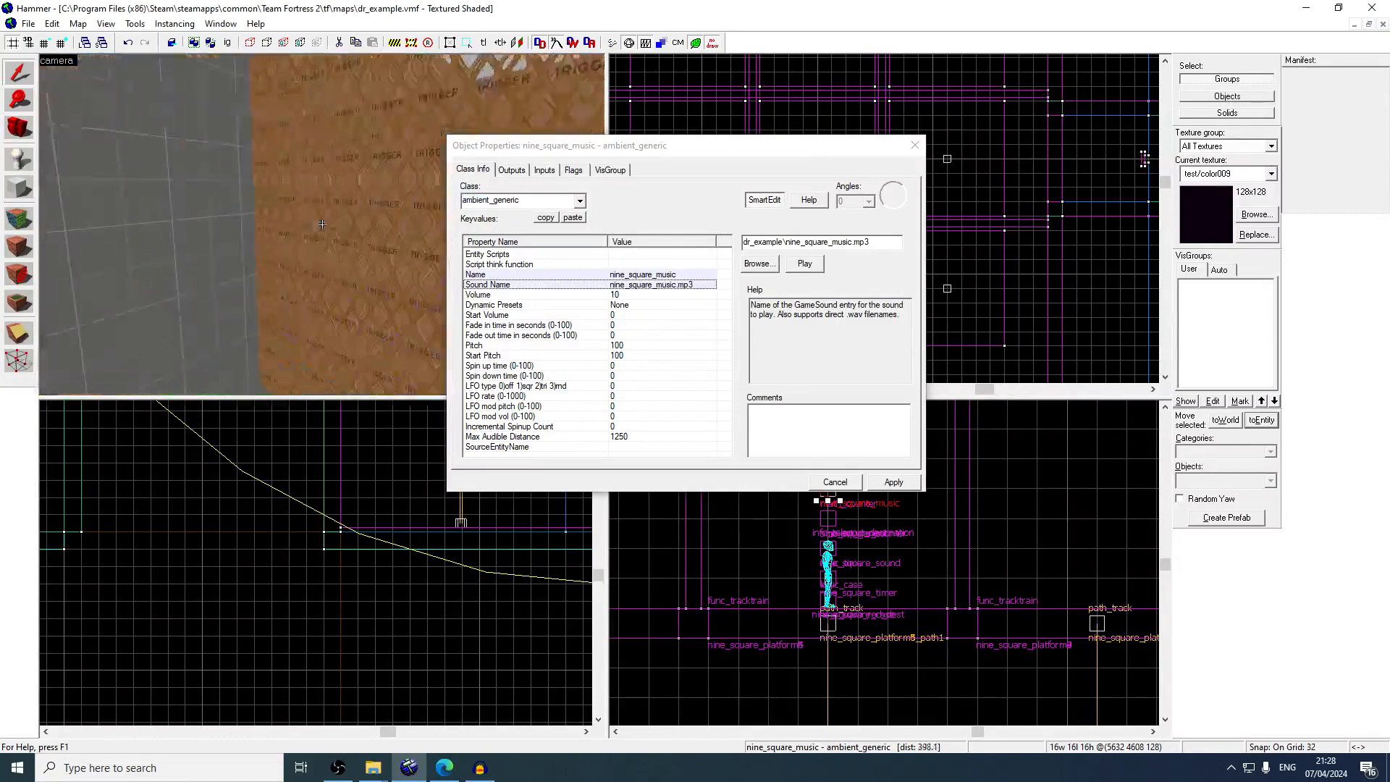
key("w")
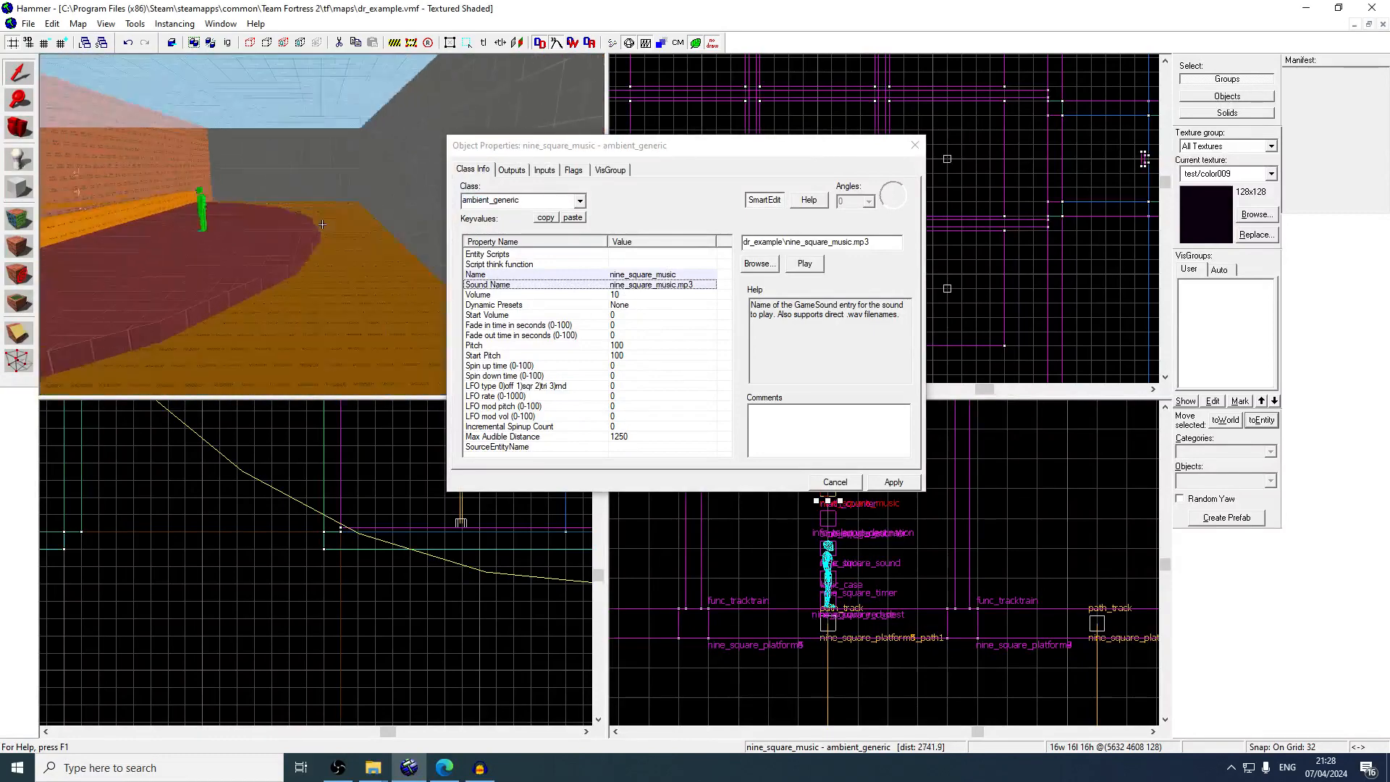
key("w")
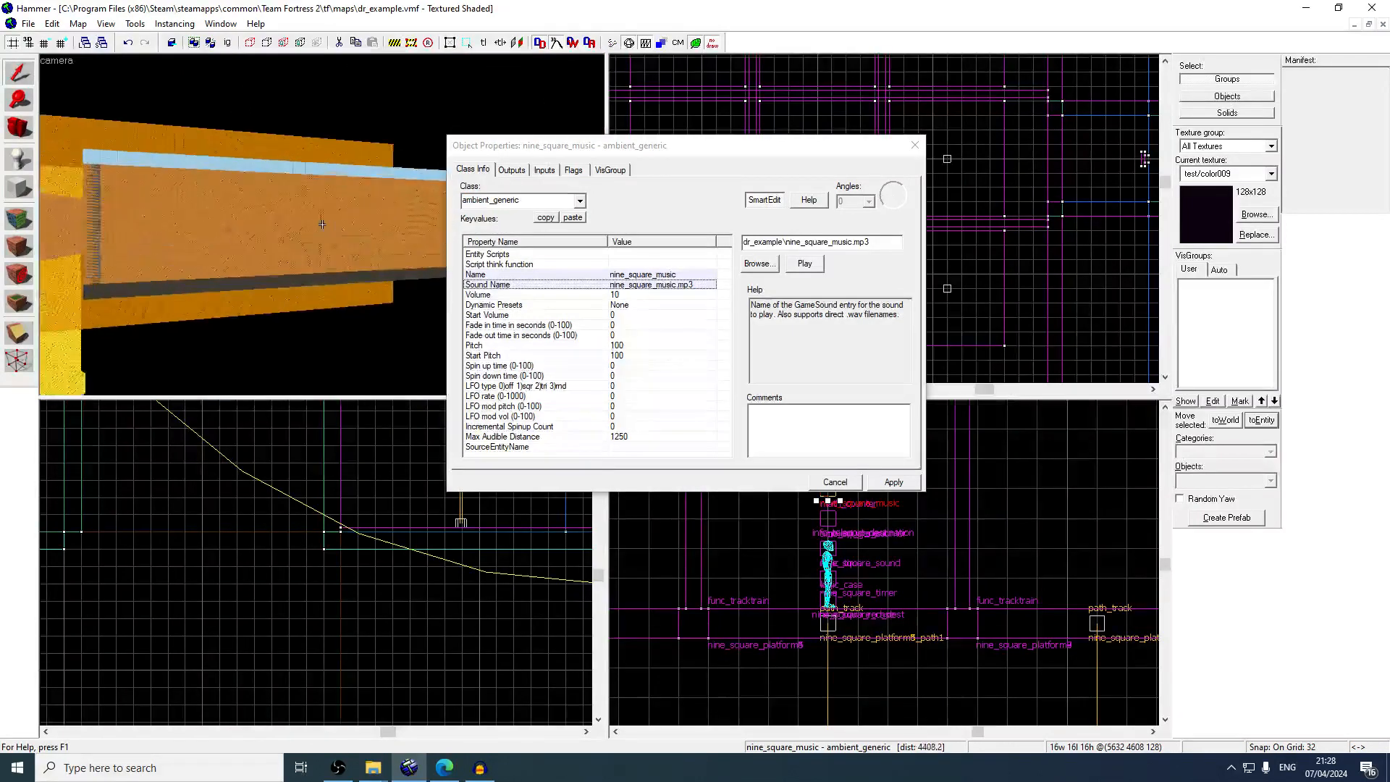
key("z")
left_click(323, 224)
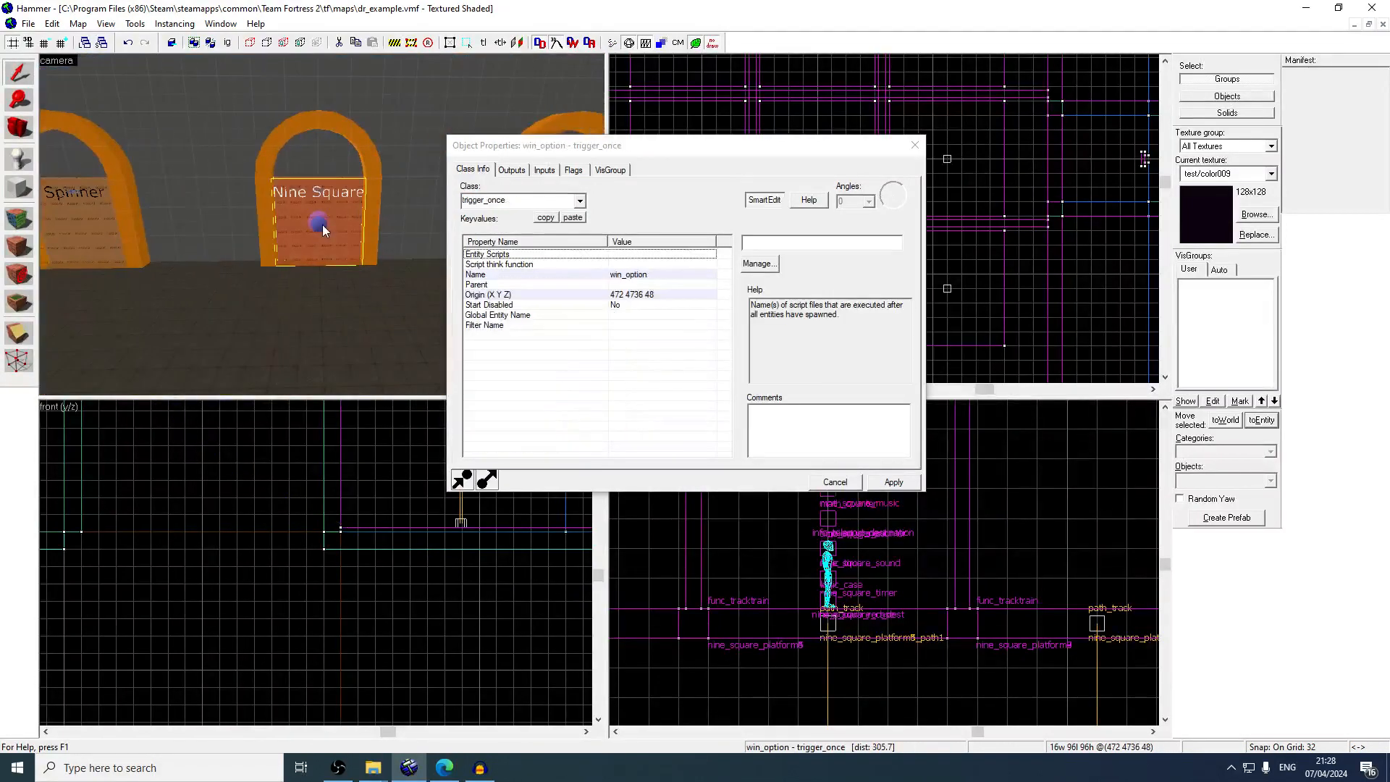
left_click(508, 171)
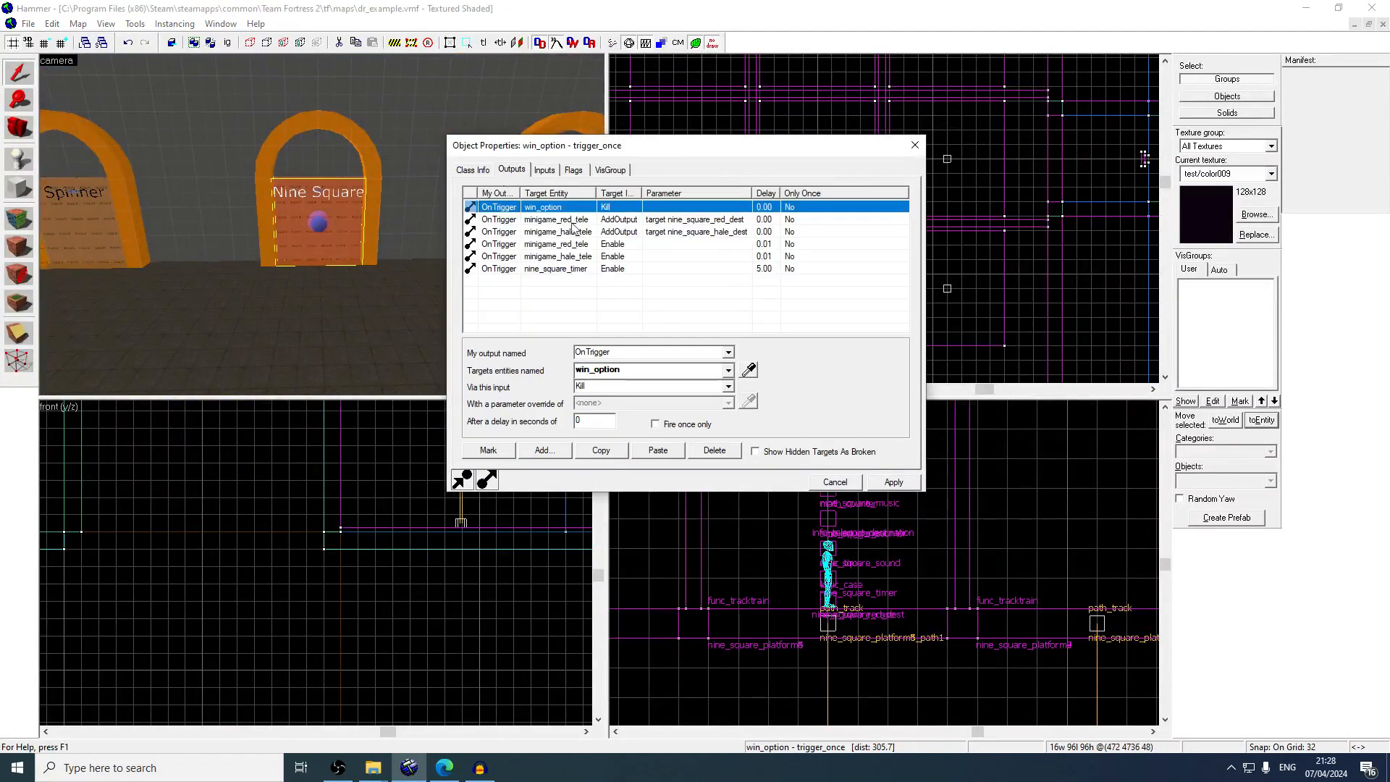
left_click(624, 269)
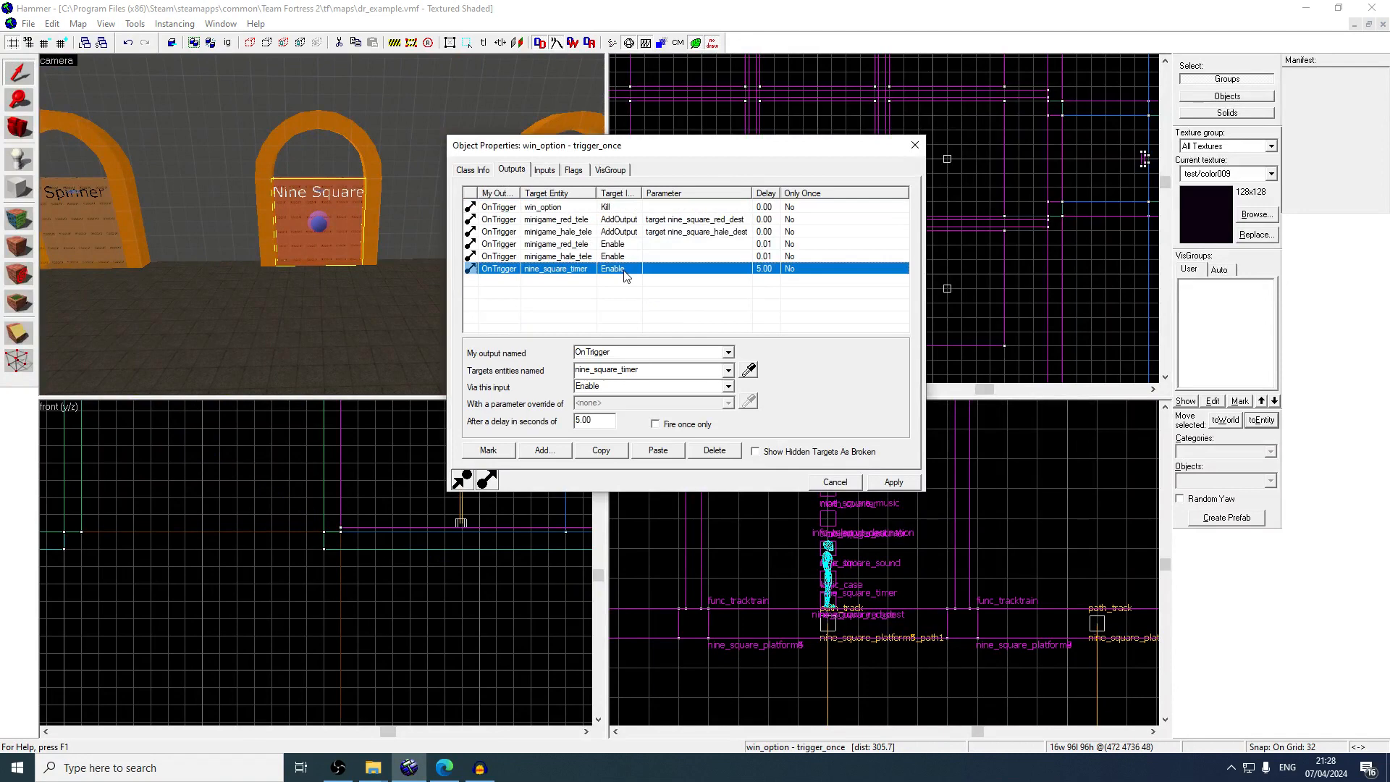
left_click(580, 421)
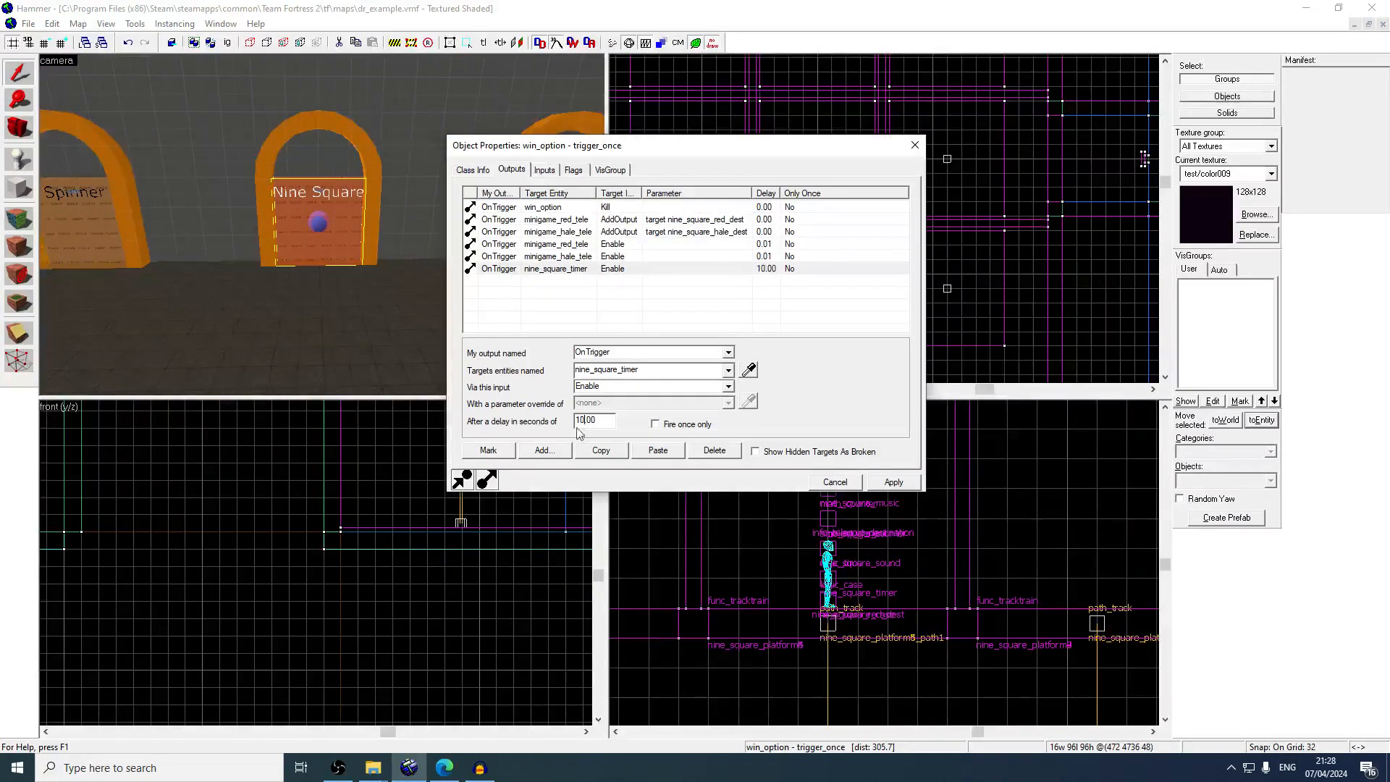
left_click(902, 483)
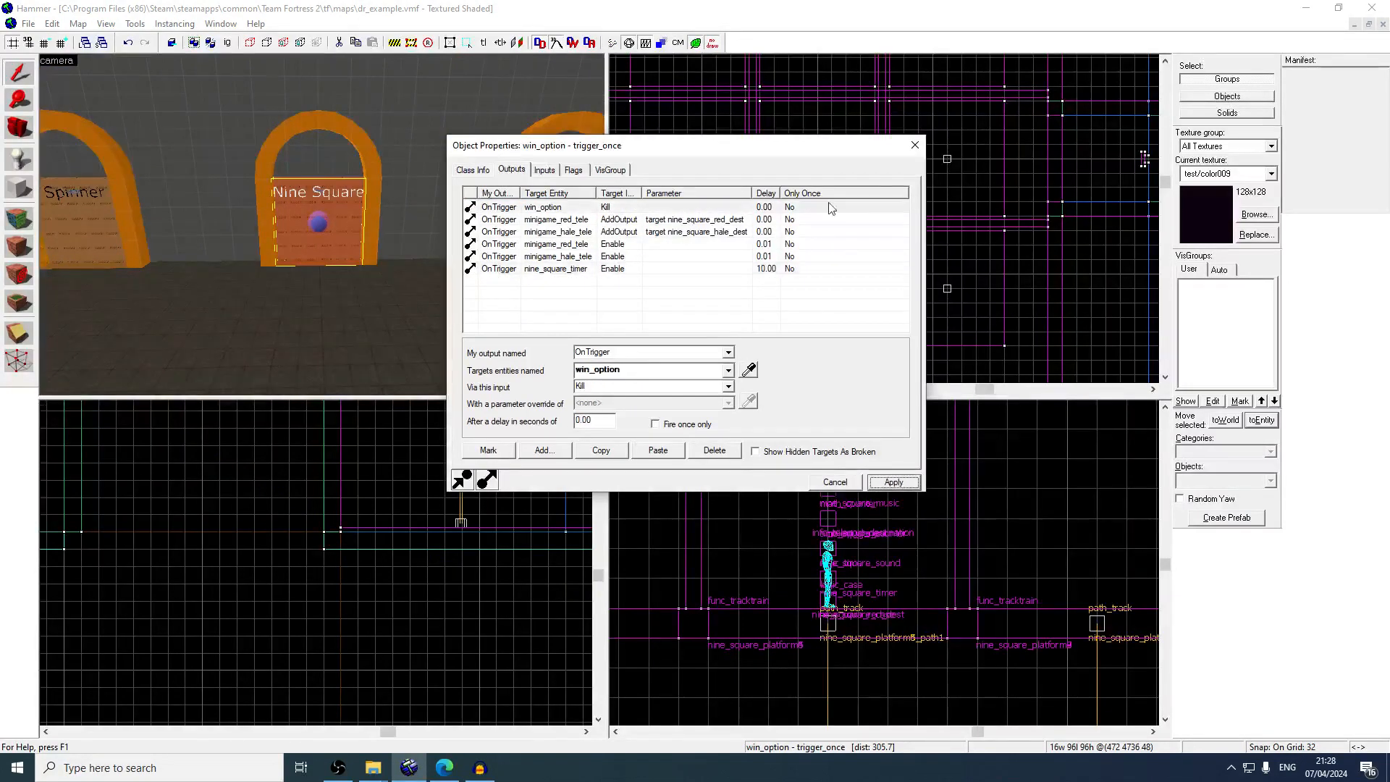
left_click(914, 146)
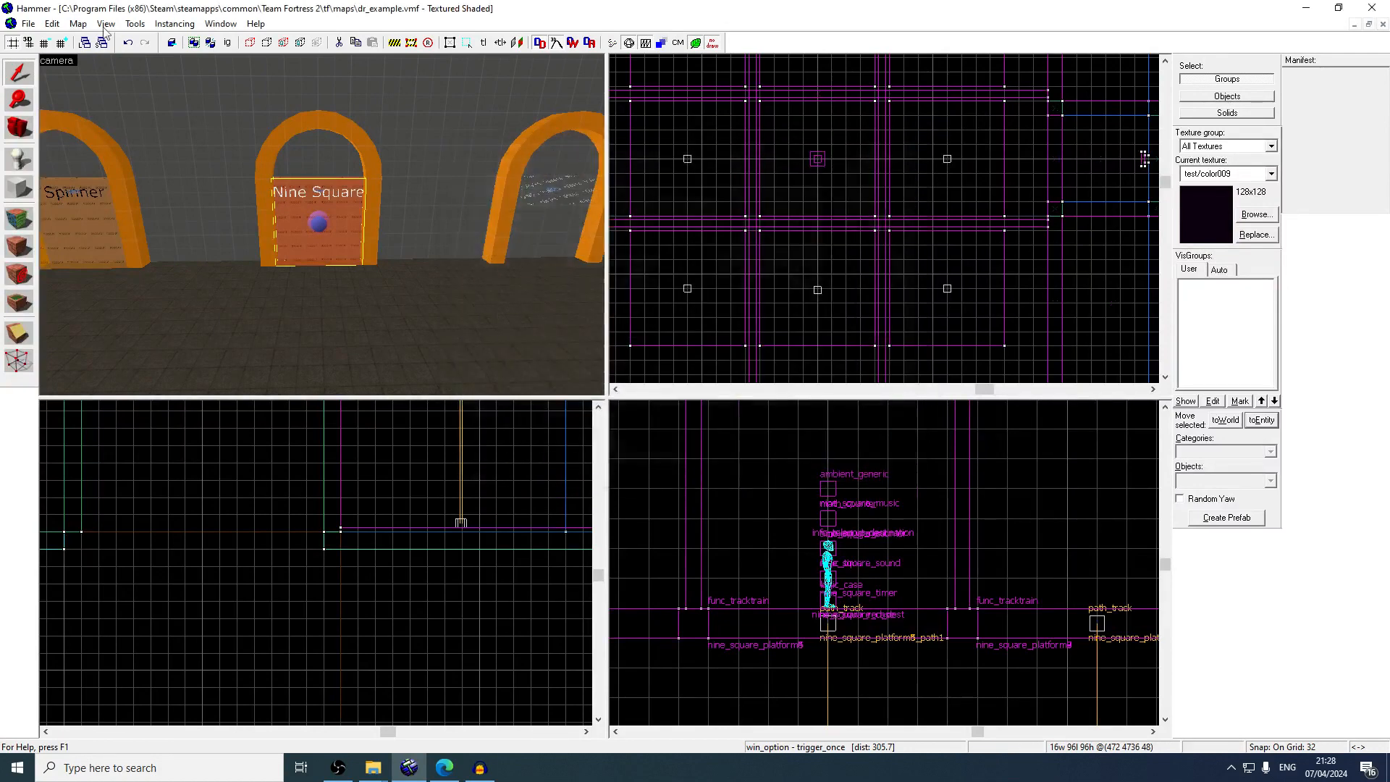
left_click(28, 23)
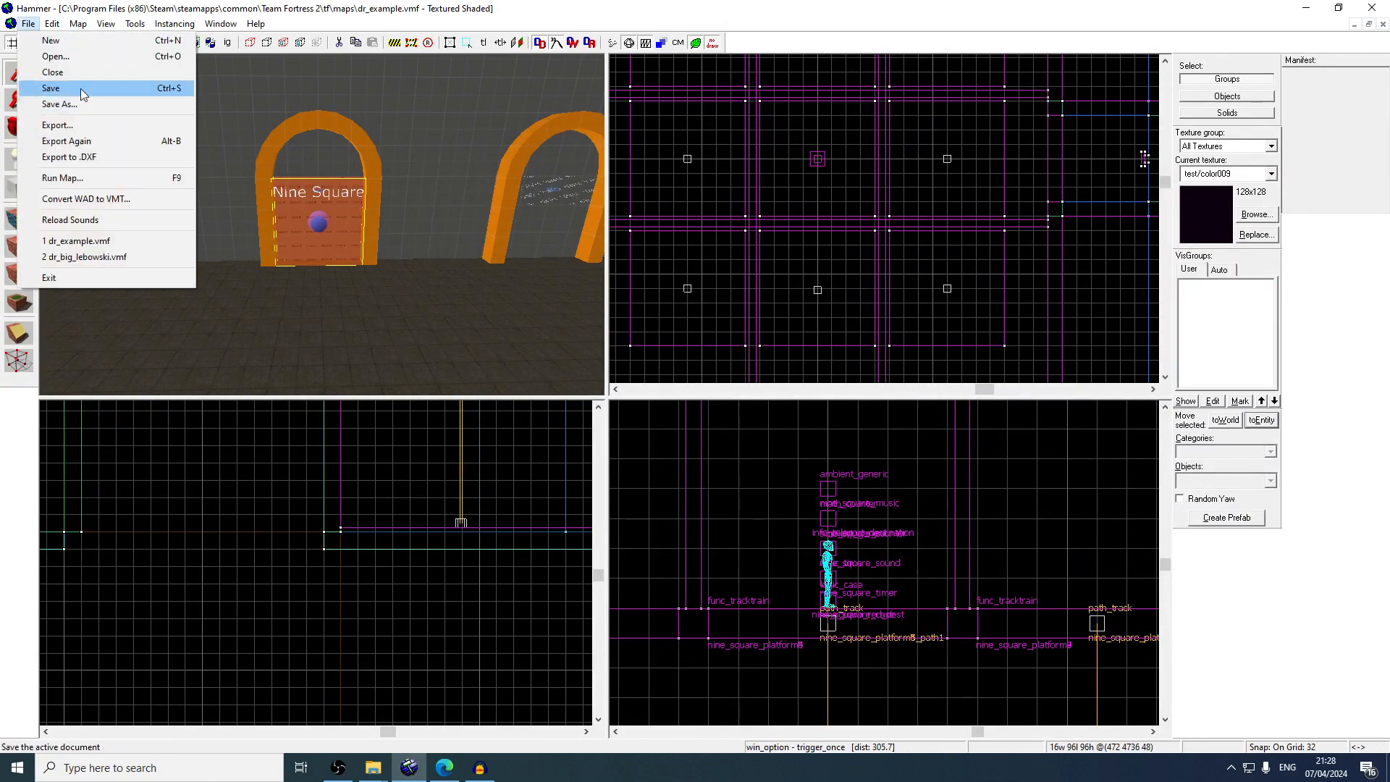
left_click(81, 93)
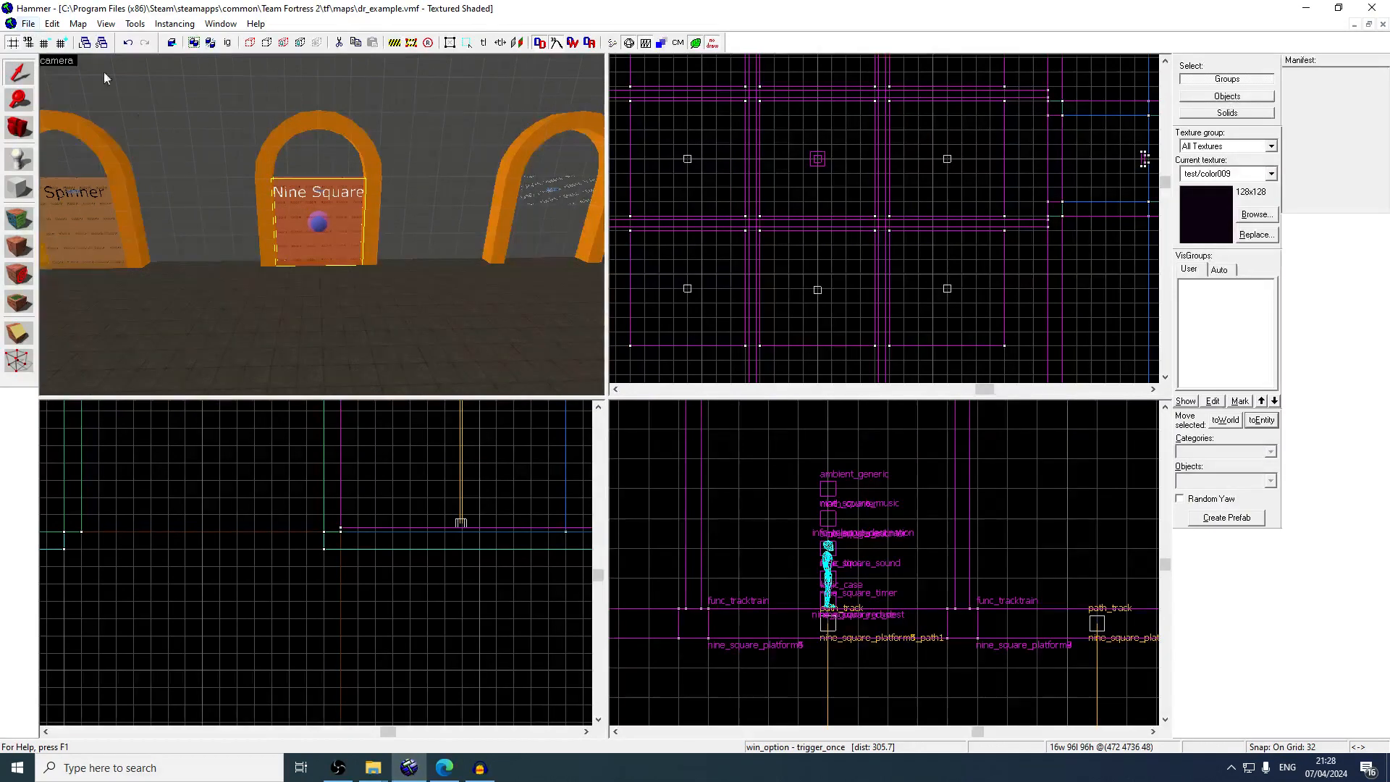
Set the delay of the nine_square_timer Enable output on the Nine Square door's trigger to 15 seconds and save the map
double_click(287, 234)
left_click(512, 170)
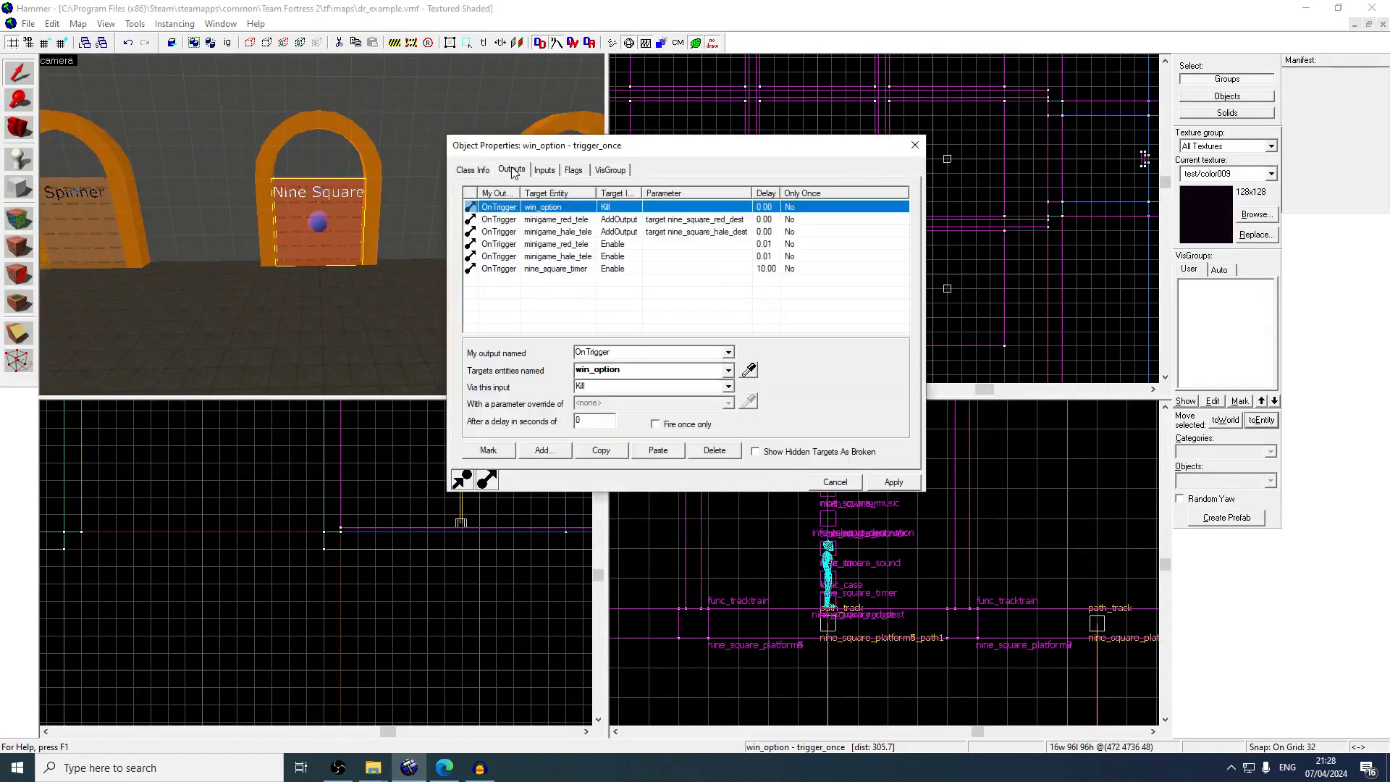
left_click(592, 269)
left_click(585, 422)
key("BackSpace")
type("5")
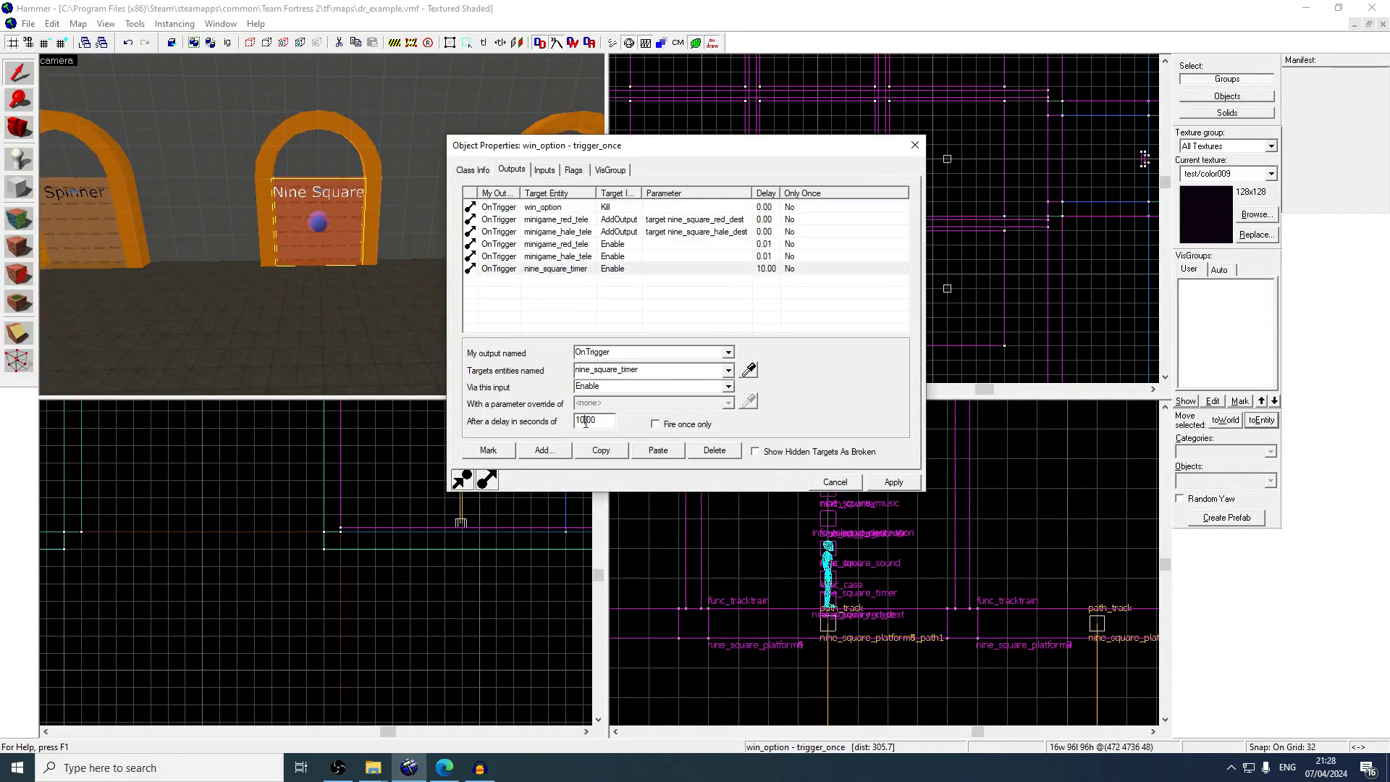
left_click(893, 483)
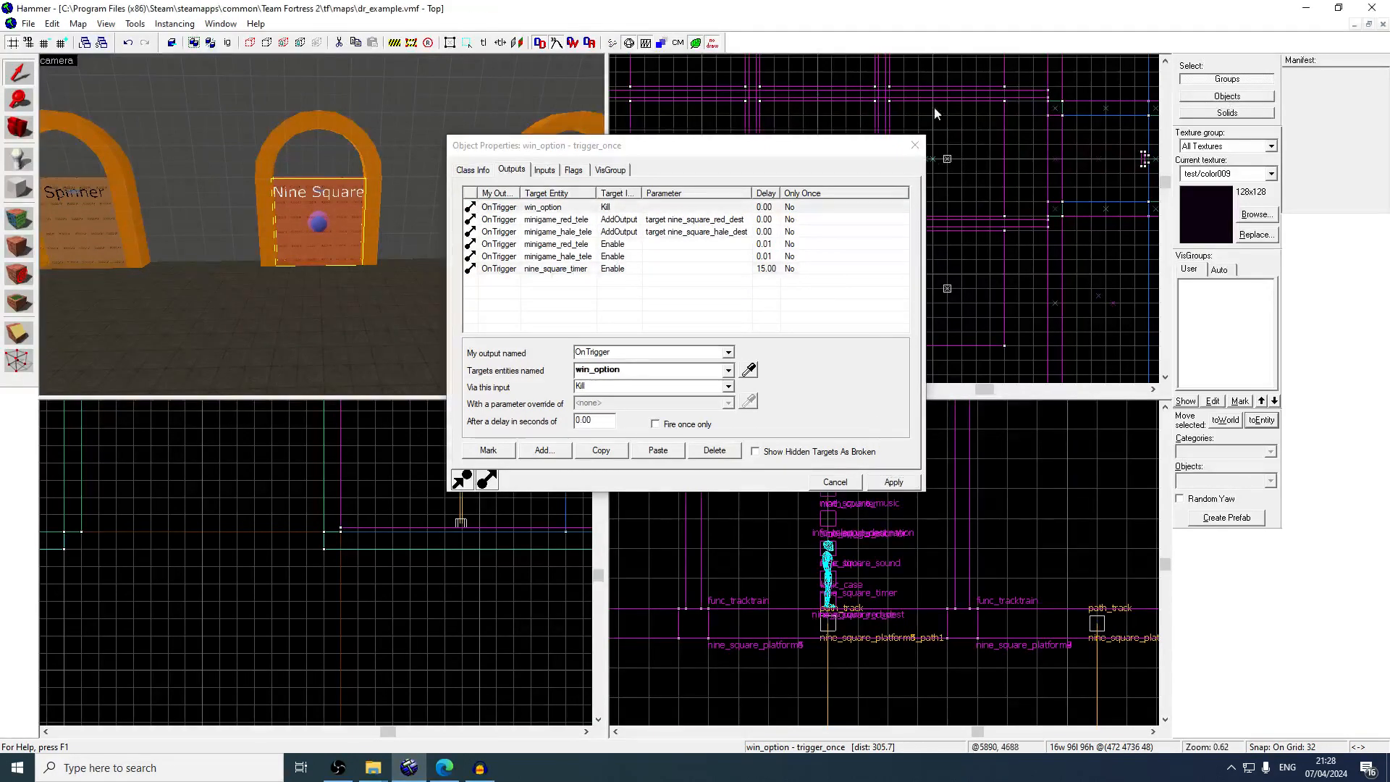
left_click(914, 147)
left_click(28, 23)
left_click(57, 94)
left_click(29, 23)
left_click(62, 177)
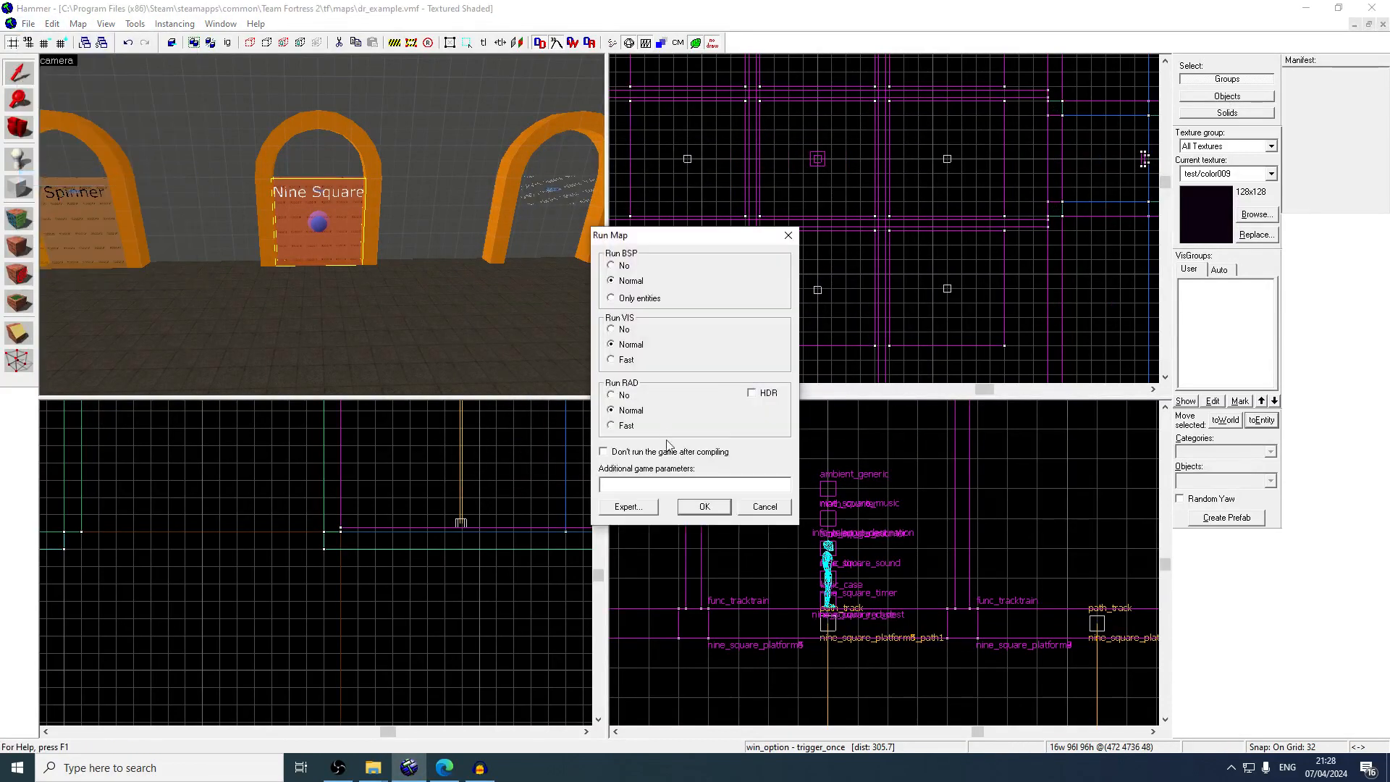
left_click(764, 505)
Duplicate the nine_square_timer Enable output on the Nine Square door's win_option trigger
double_click(326, 235)
left_click(511, 170)
left_click(568, 291)
left_click(564, 268)
left_click(601, 450)
left_click(657, 450)
left_click(600, 281)
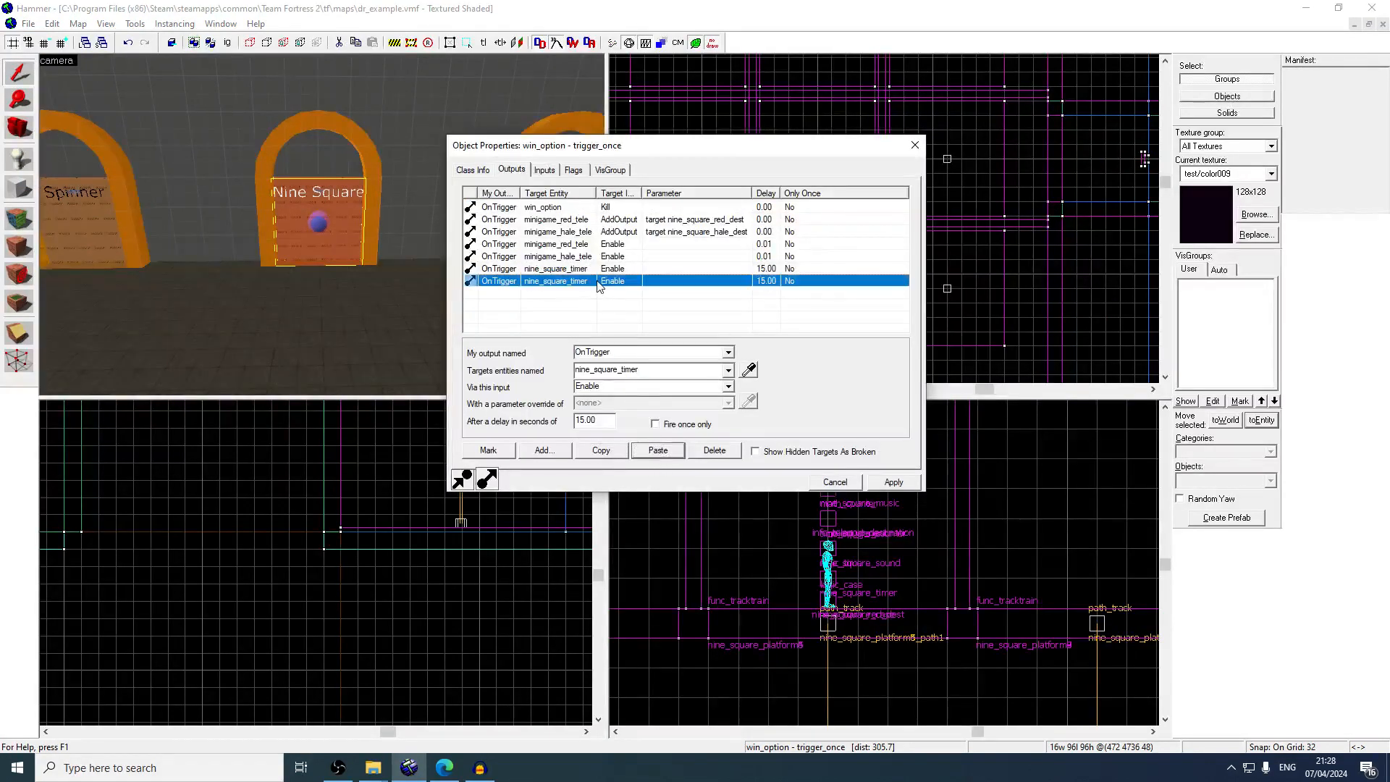
Change the duplicated output to target nine_square_music with the PlaySound input
left_click_drag(671, 371, 562, 381)
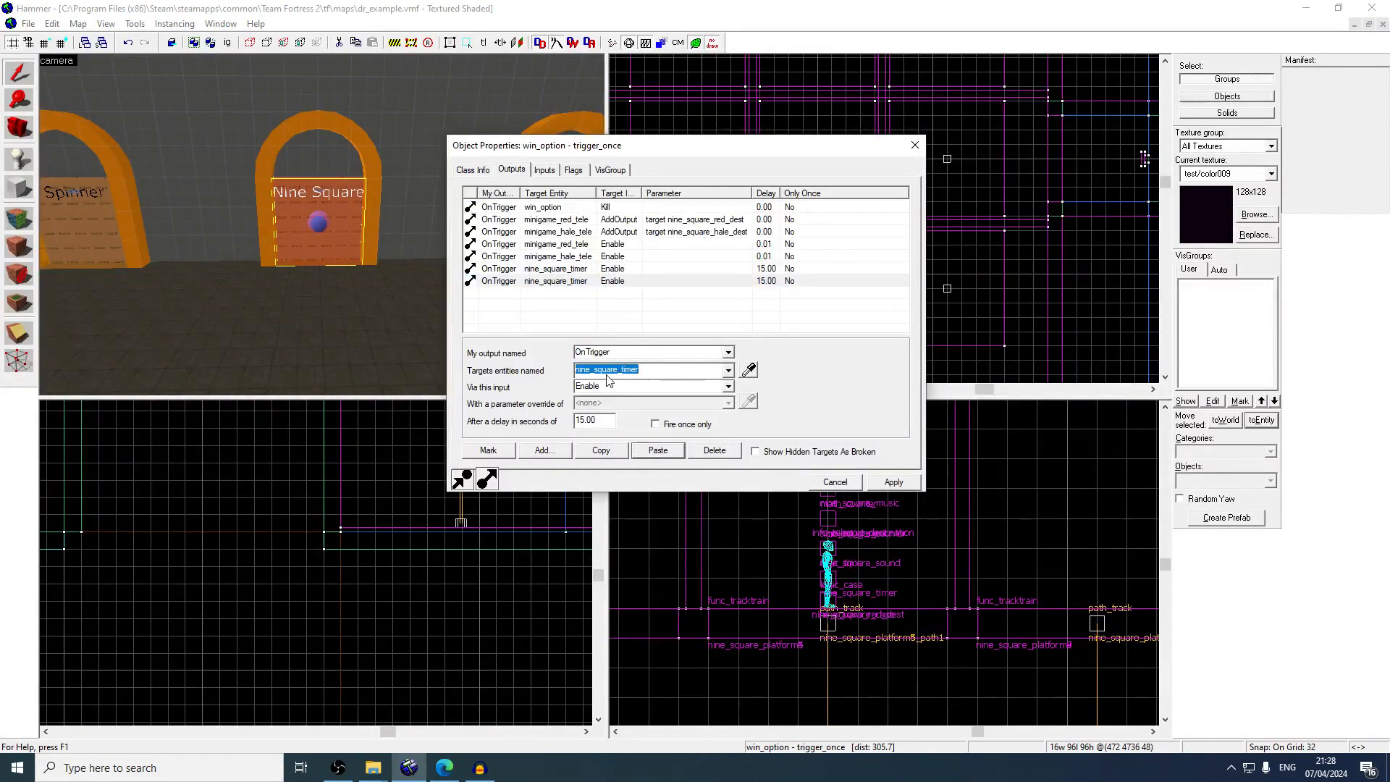
type("amb")
key("BackSpace")
key("BackSpace")
key("BackSpace")
type("nine_square_music")
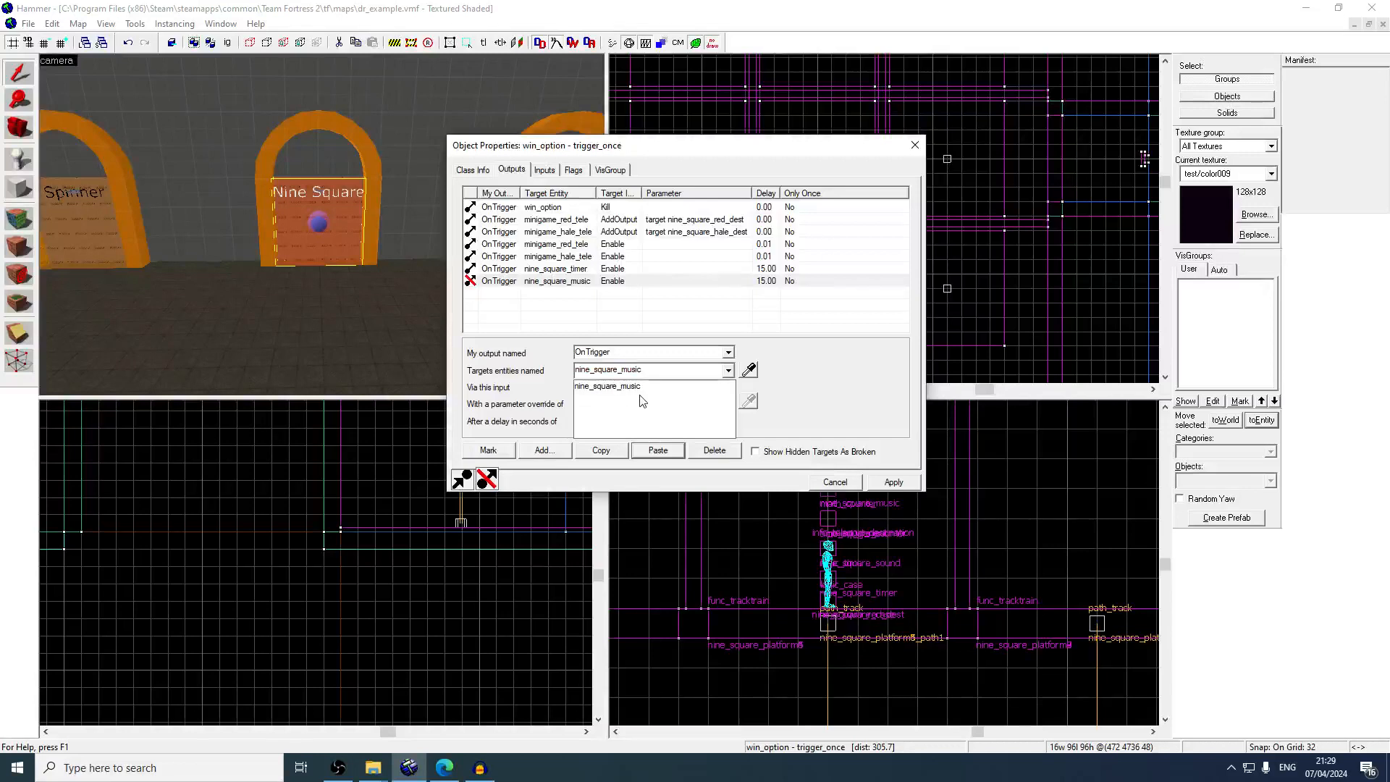
left_click(652, 387)
left_click(608, 387)
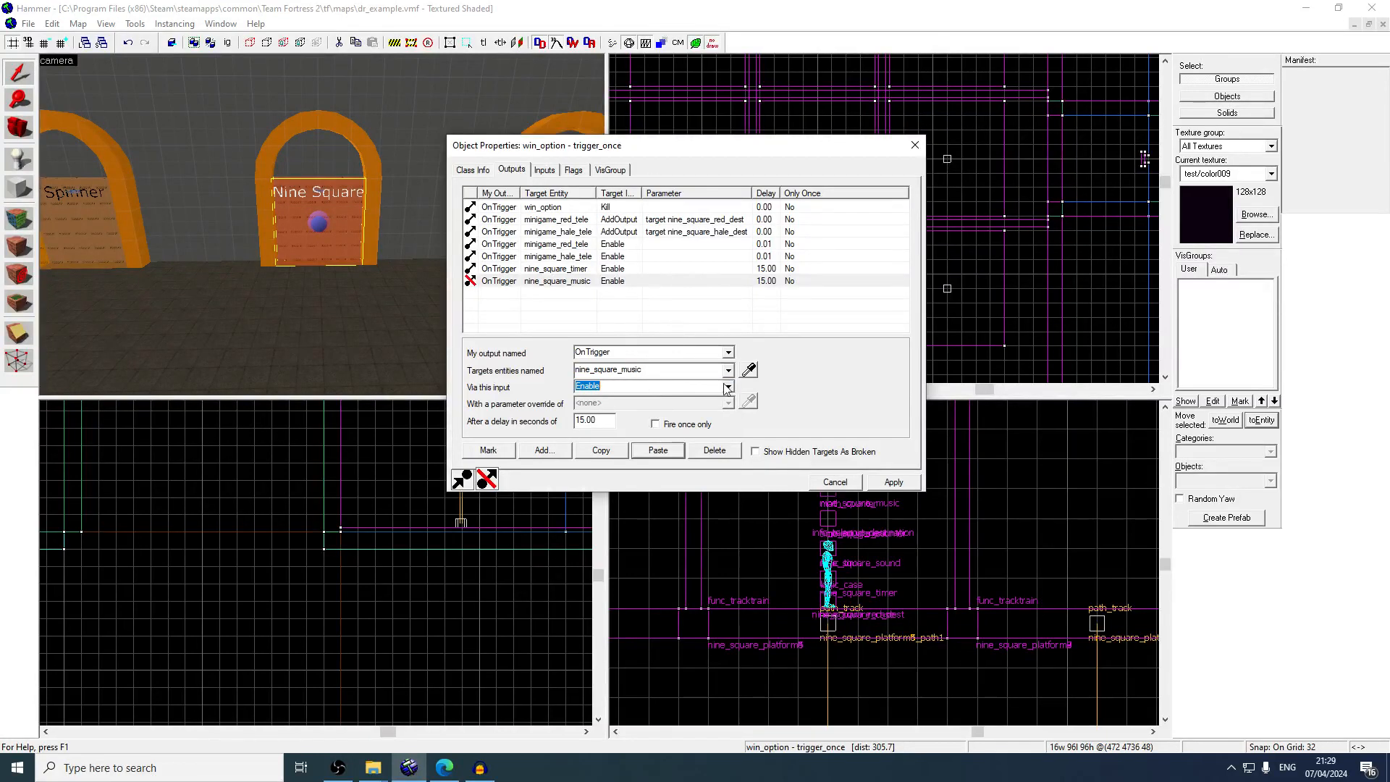
type("PlaySound")
left_click(700, 399)
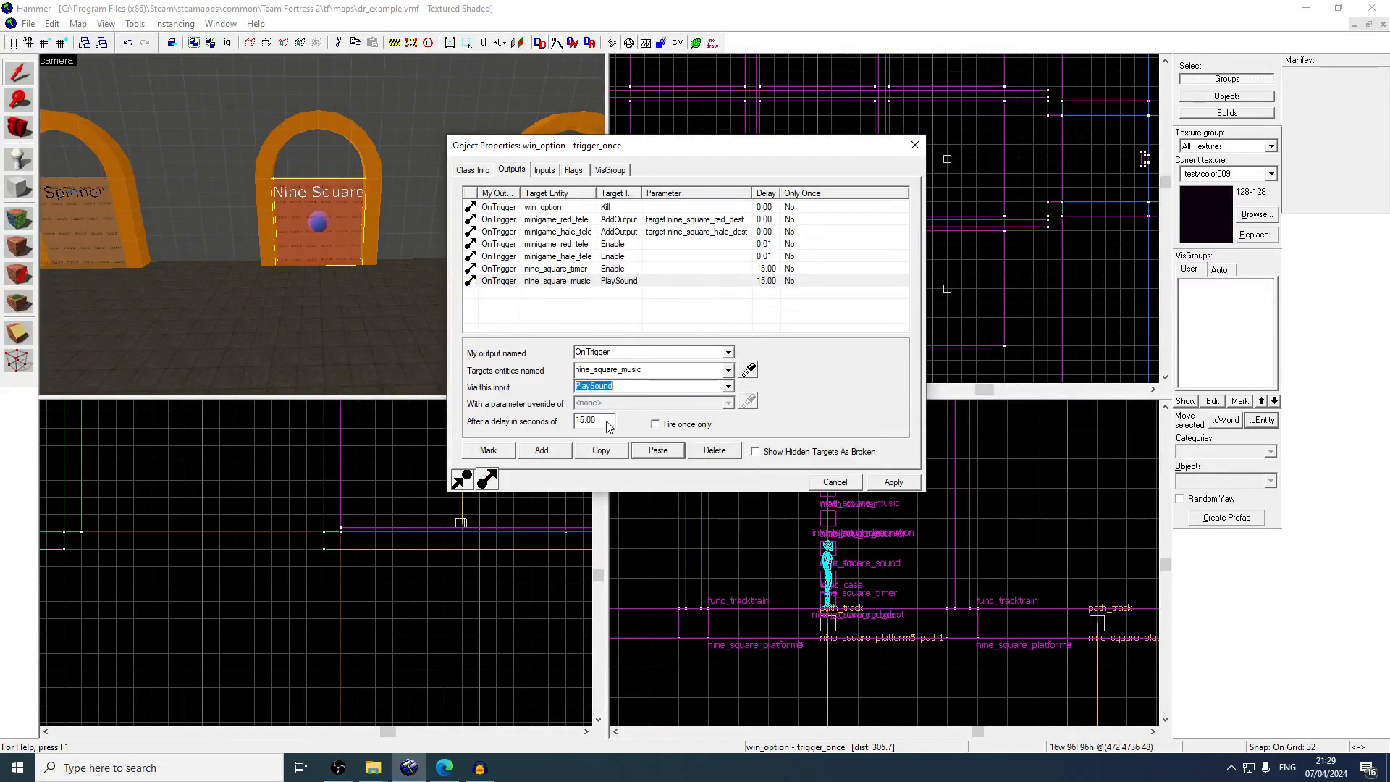
Set the delay of the nine_square_music PlaySound output to 1 second, apply it and check the trigger's outputs list
double_click(610, 422)
type("1")
left_click(894, 482)
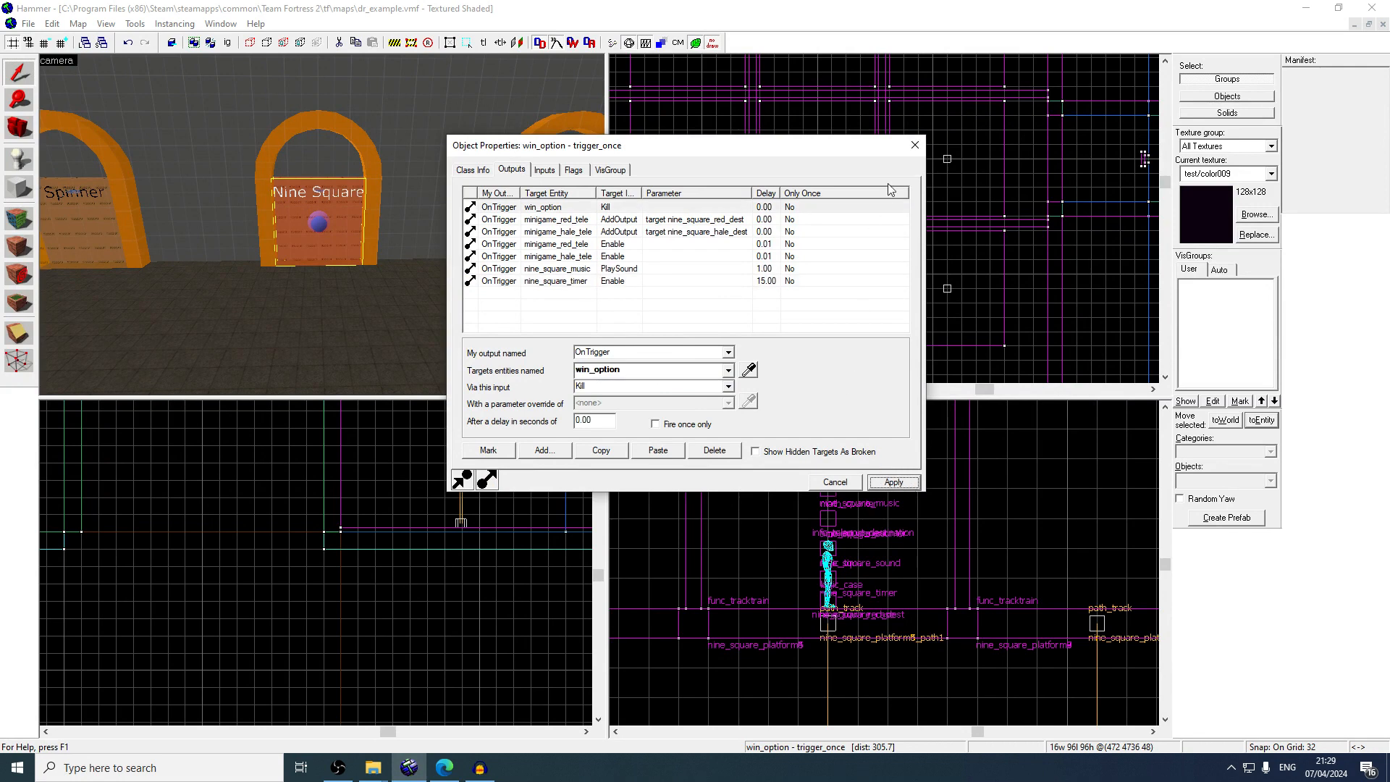
left_click(915, 144)
double_click(316, 221)
left_click(513, 171)
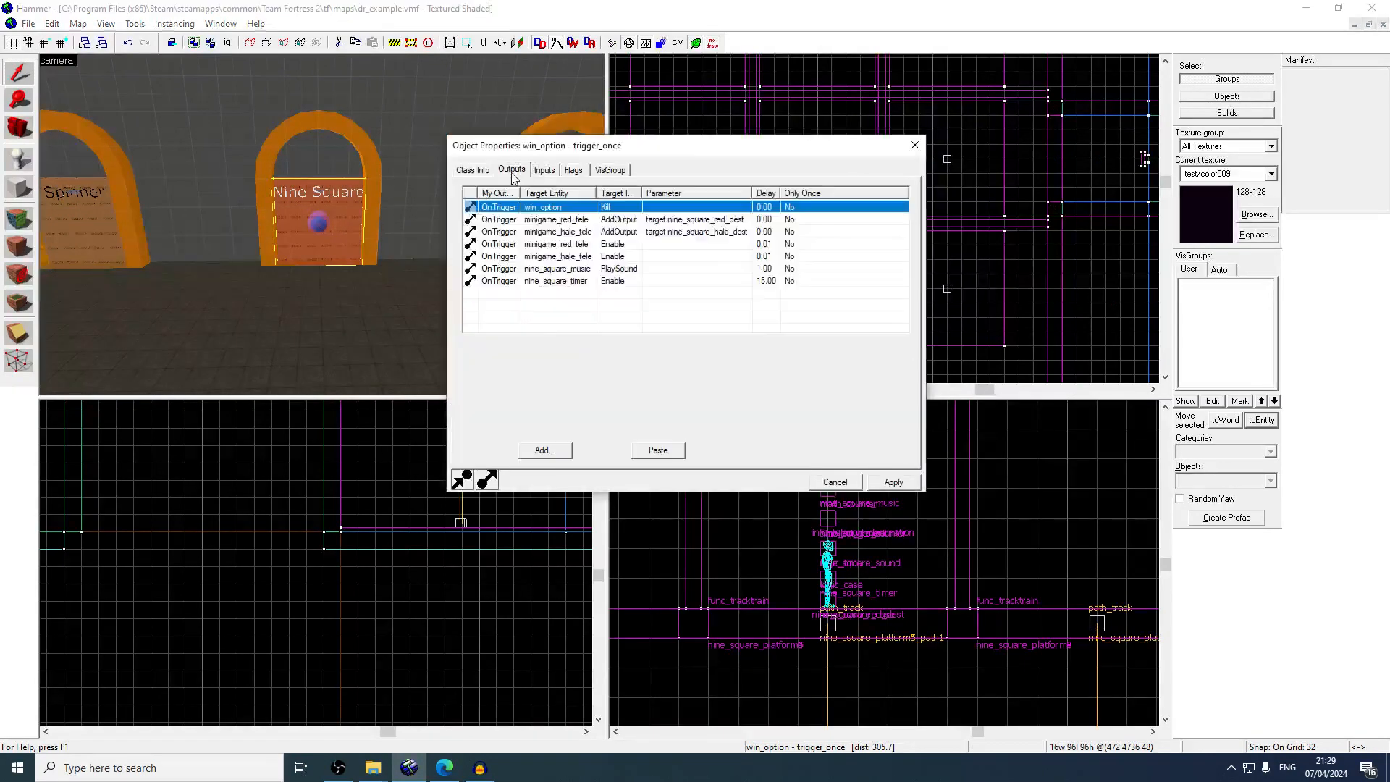
left_click(915, 145)
Compile and run the map with BSP, VIS and RAD all set to Normal
left_click(29, 23)
left_click(62, 178)
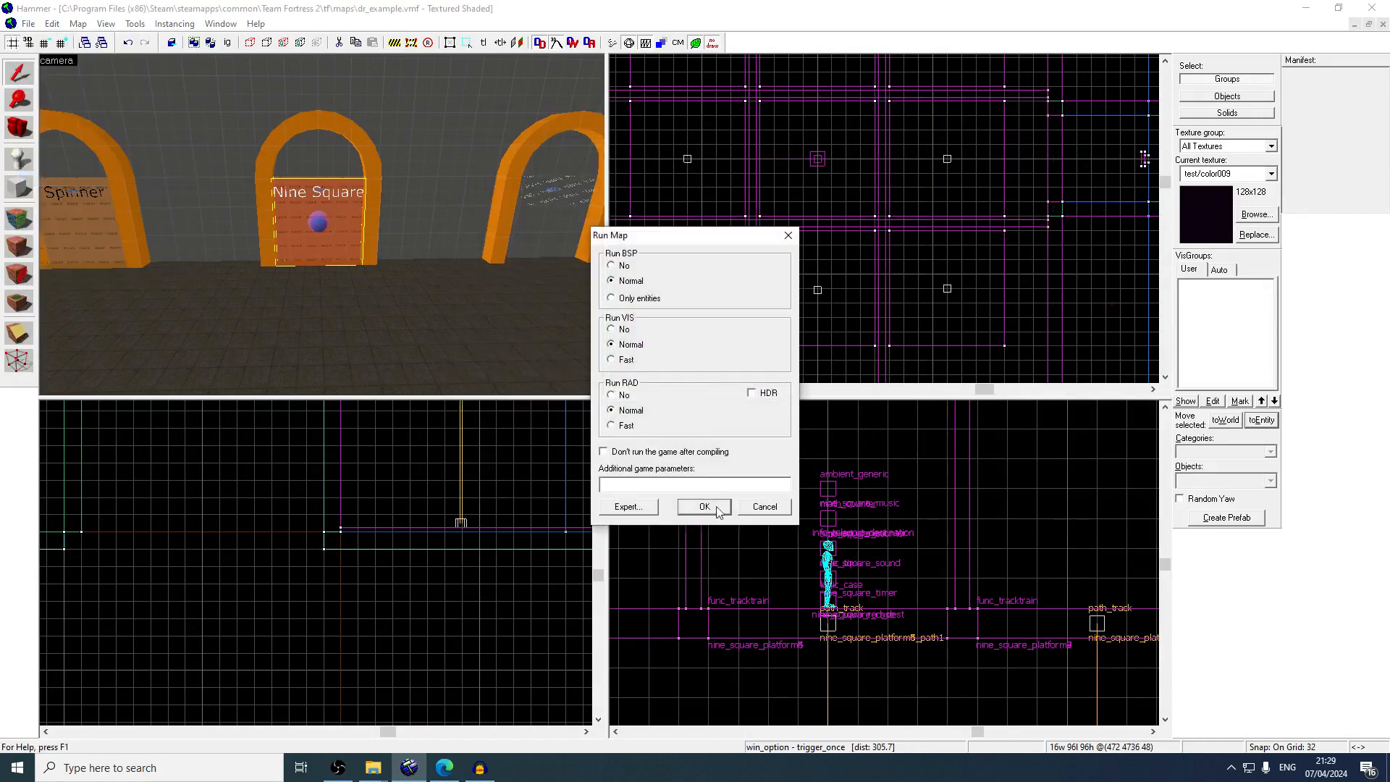
left_click(704, 506)
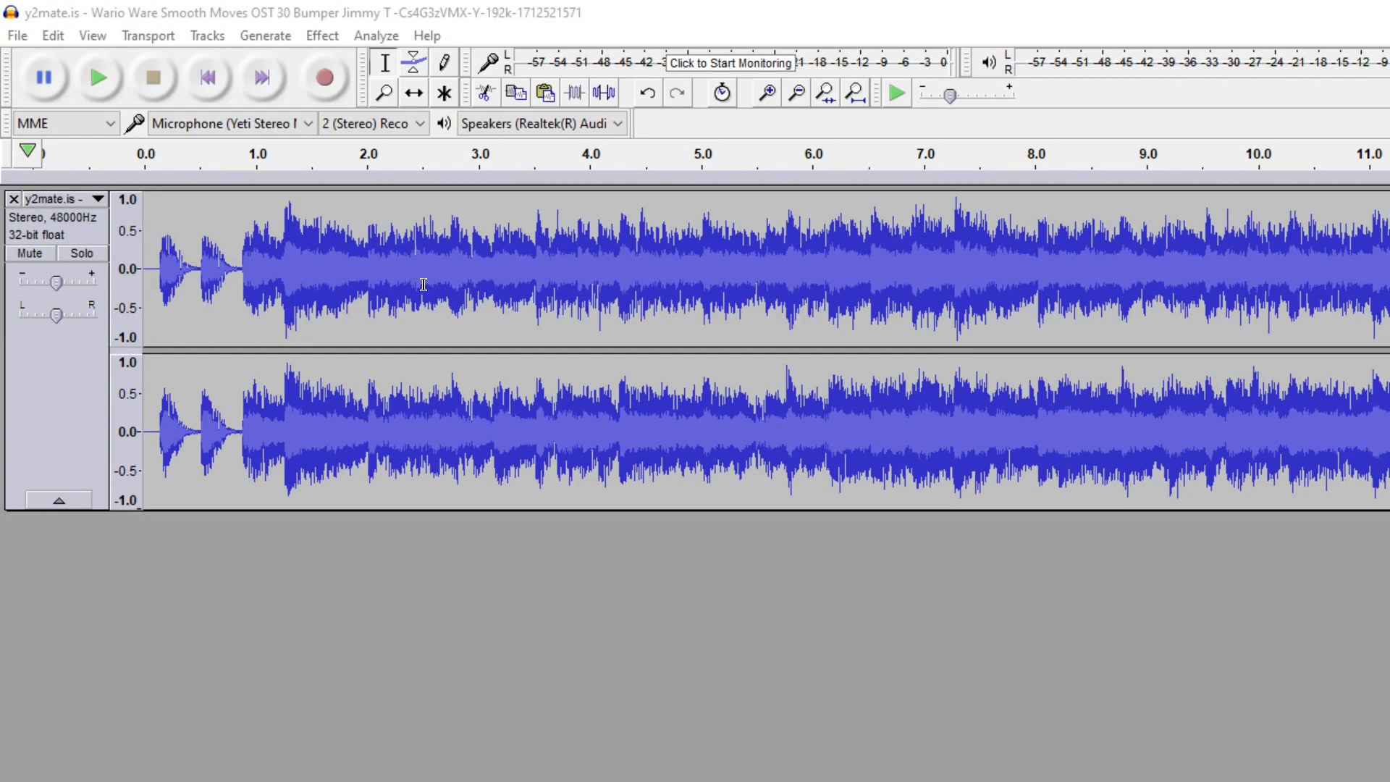
Switch to Team Fortress 2, pass the welcome screens and join team BLU as Demoman
key("super")
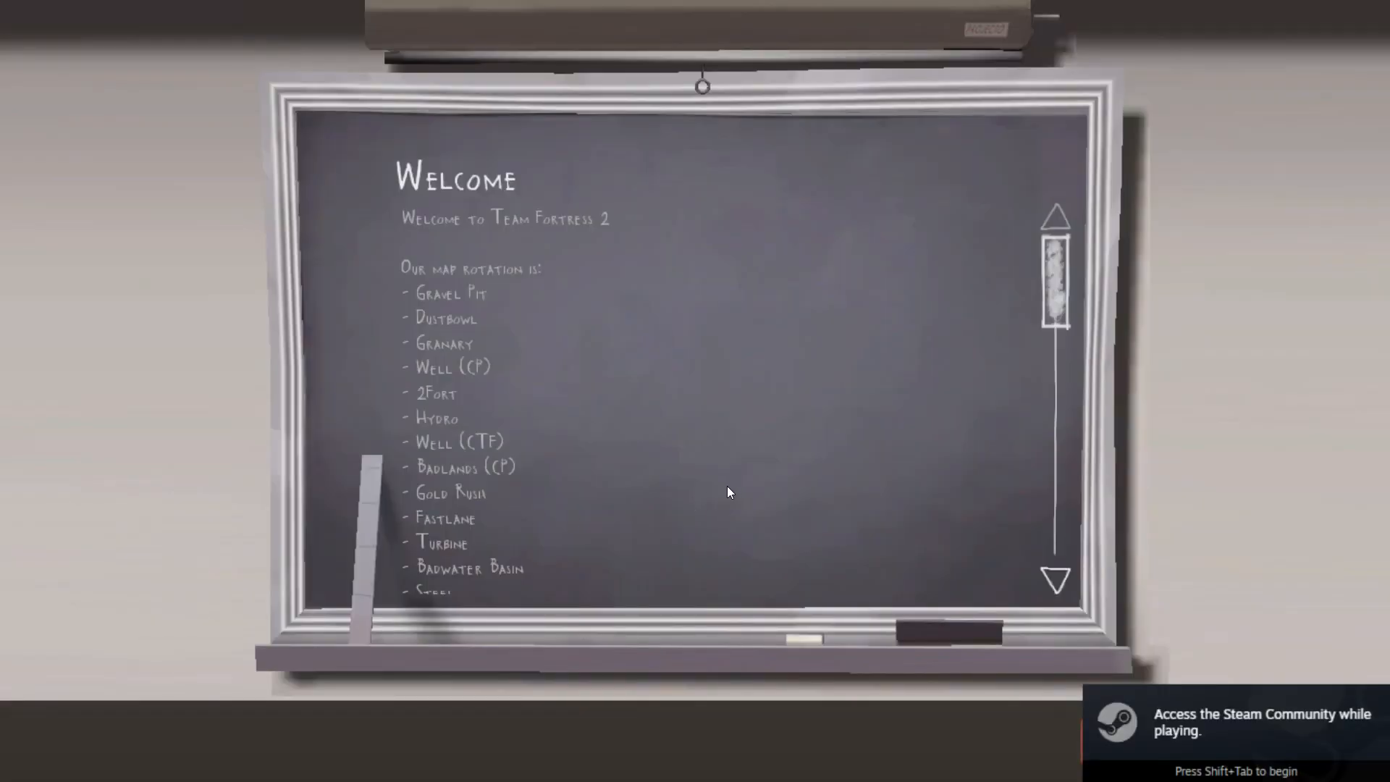
key("space")
key("space")
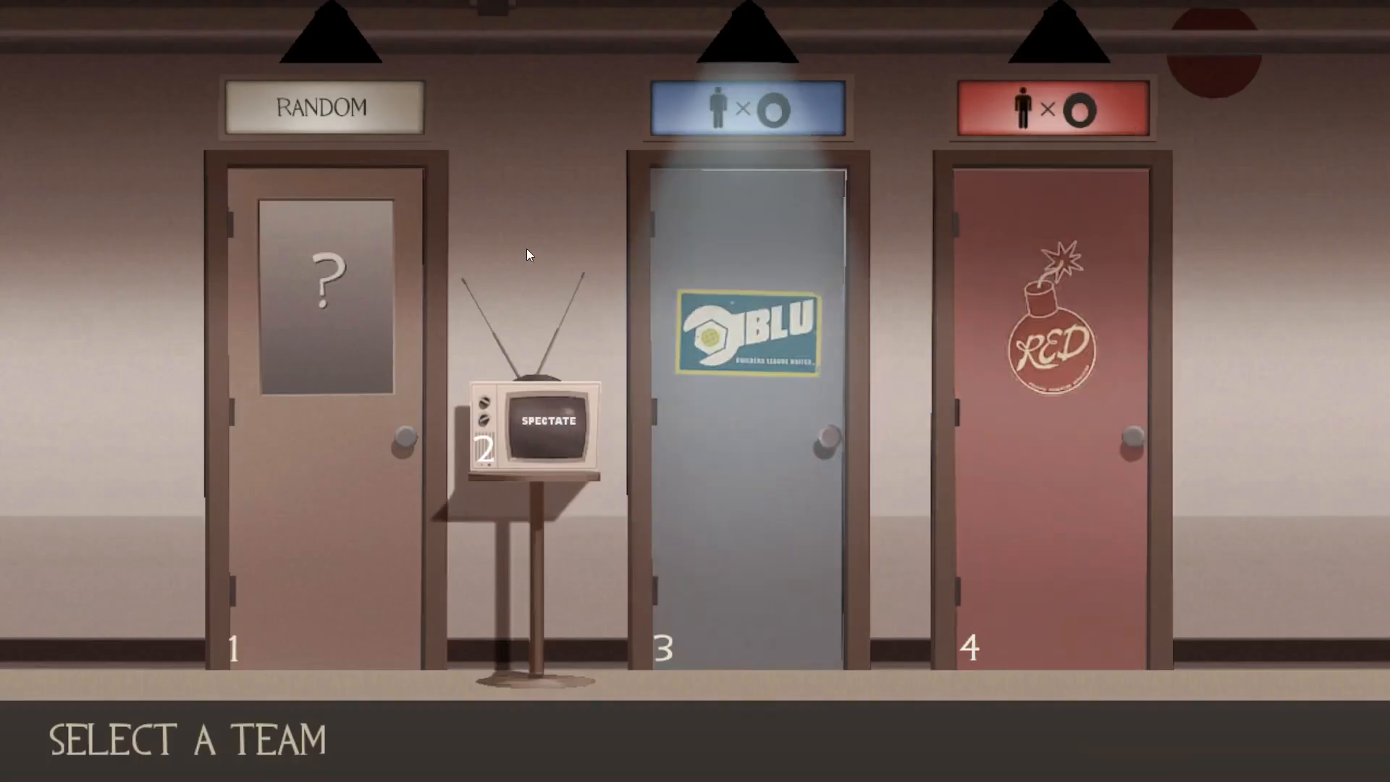
key("3")
key("4")
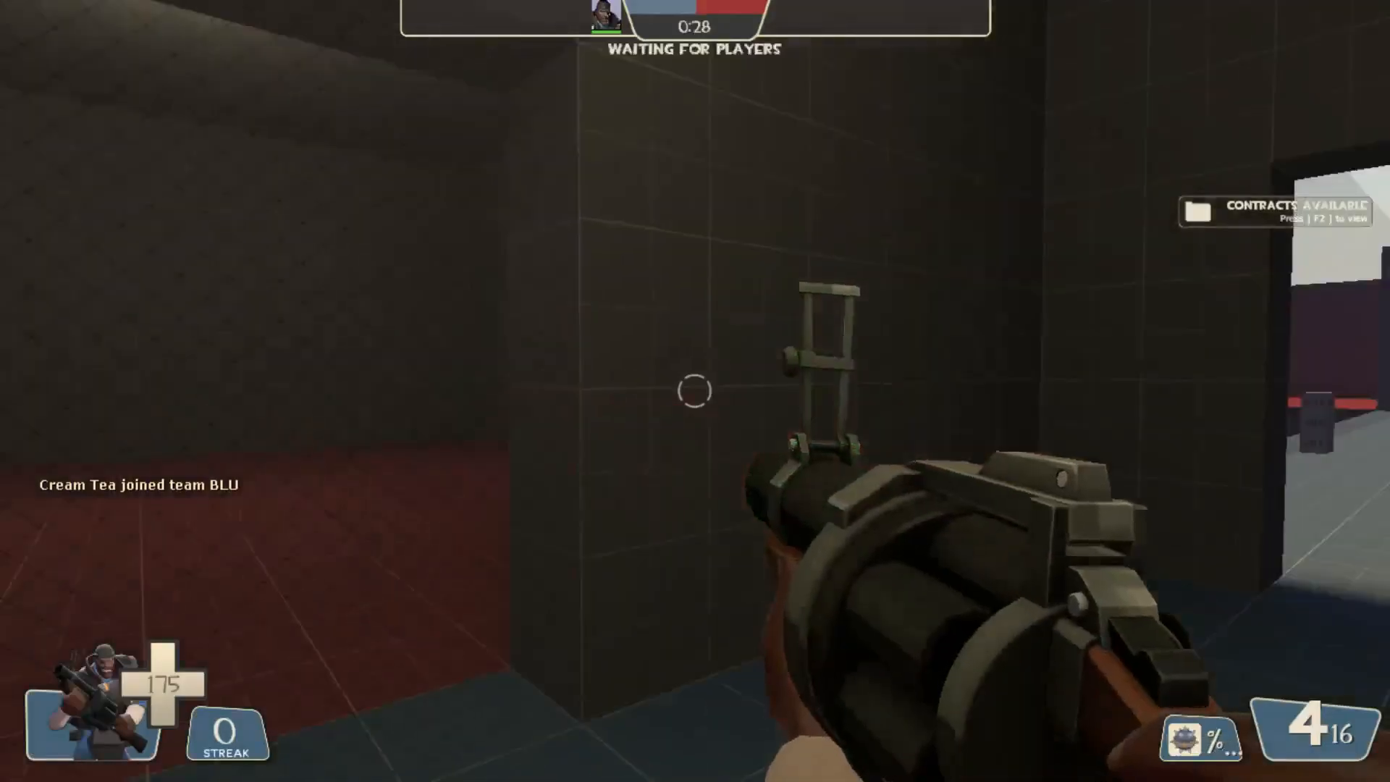
Enable sv_cheats 1 and noclip in the console, and fly to the minigame selection room with the melee weapon out
key("grave")
type("noclip")
key("Return")
type("sv_cheats 1")
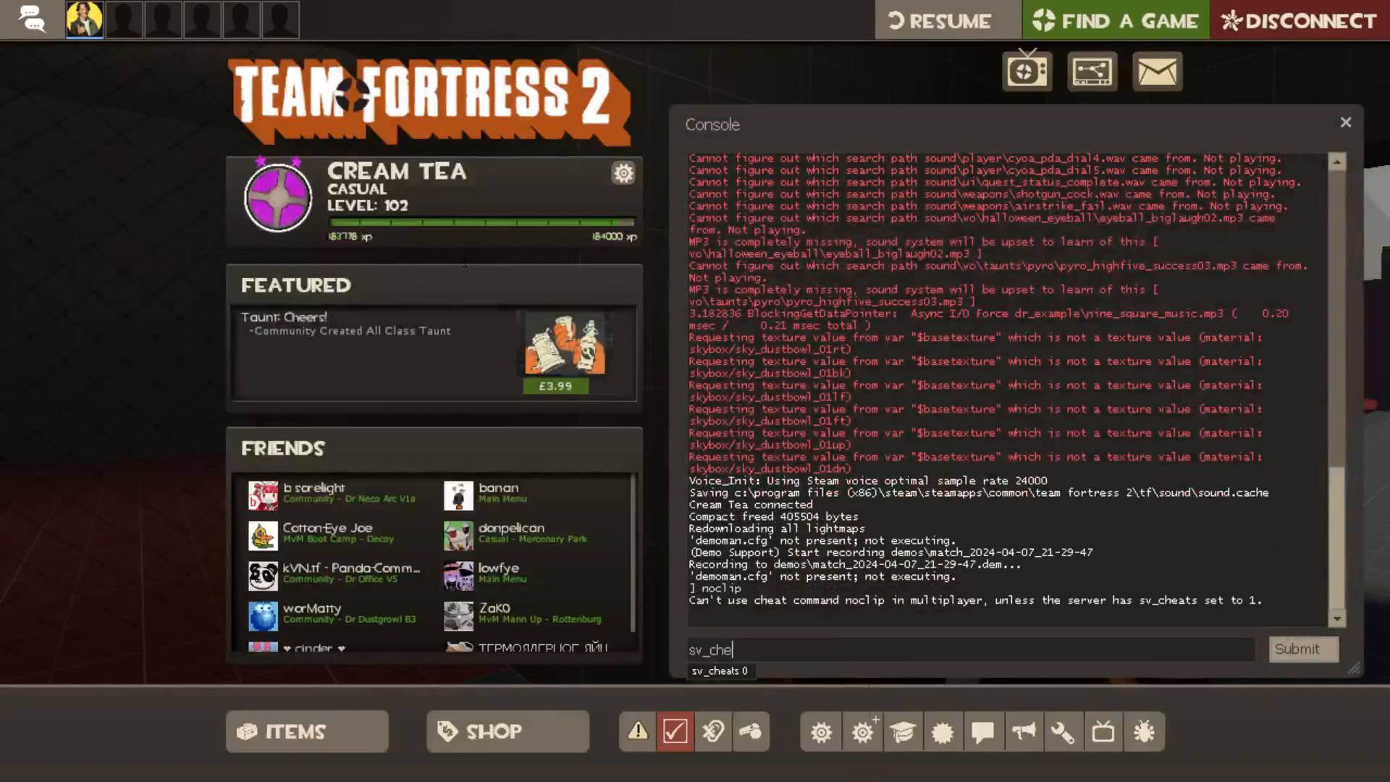
key("Return")
type("noclip")
key("Return")
key("grave")
key("3")
key("w")
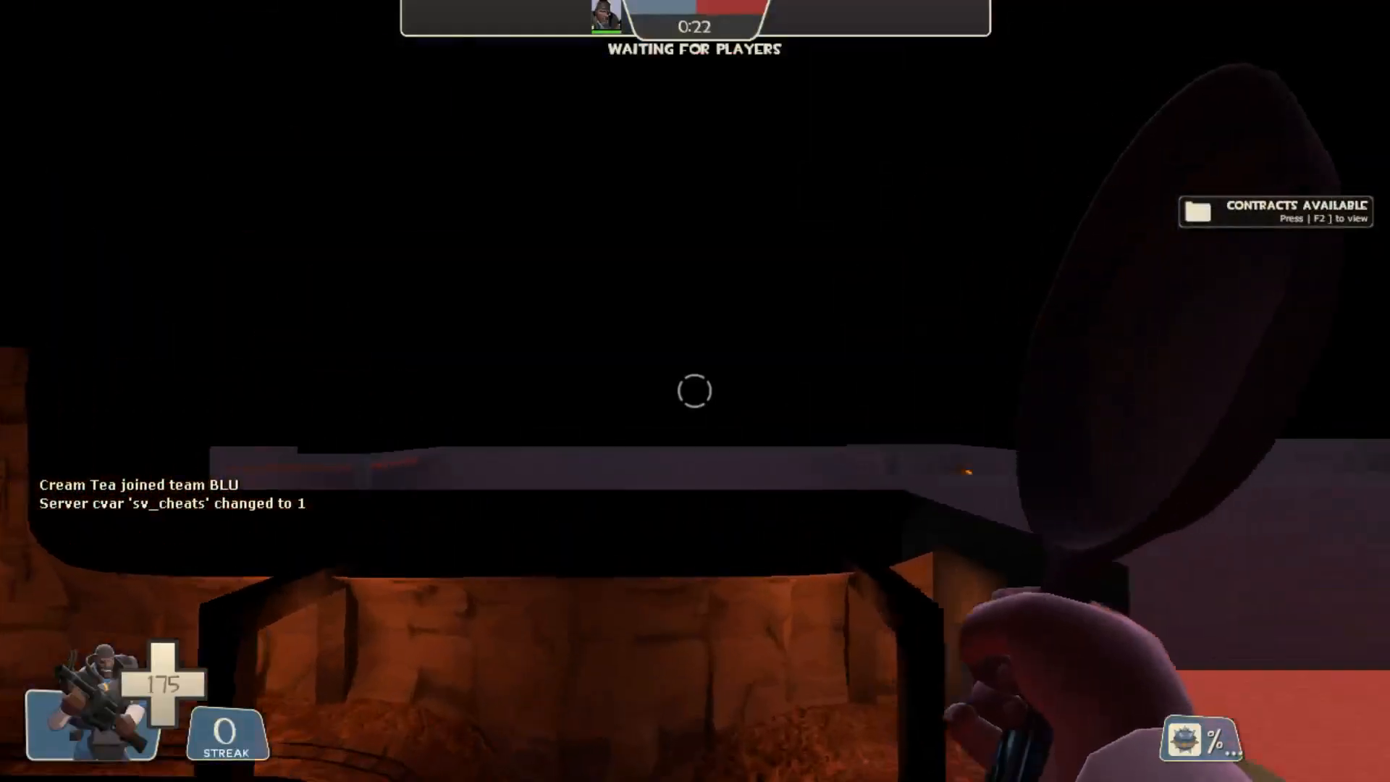
key("w")
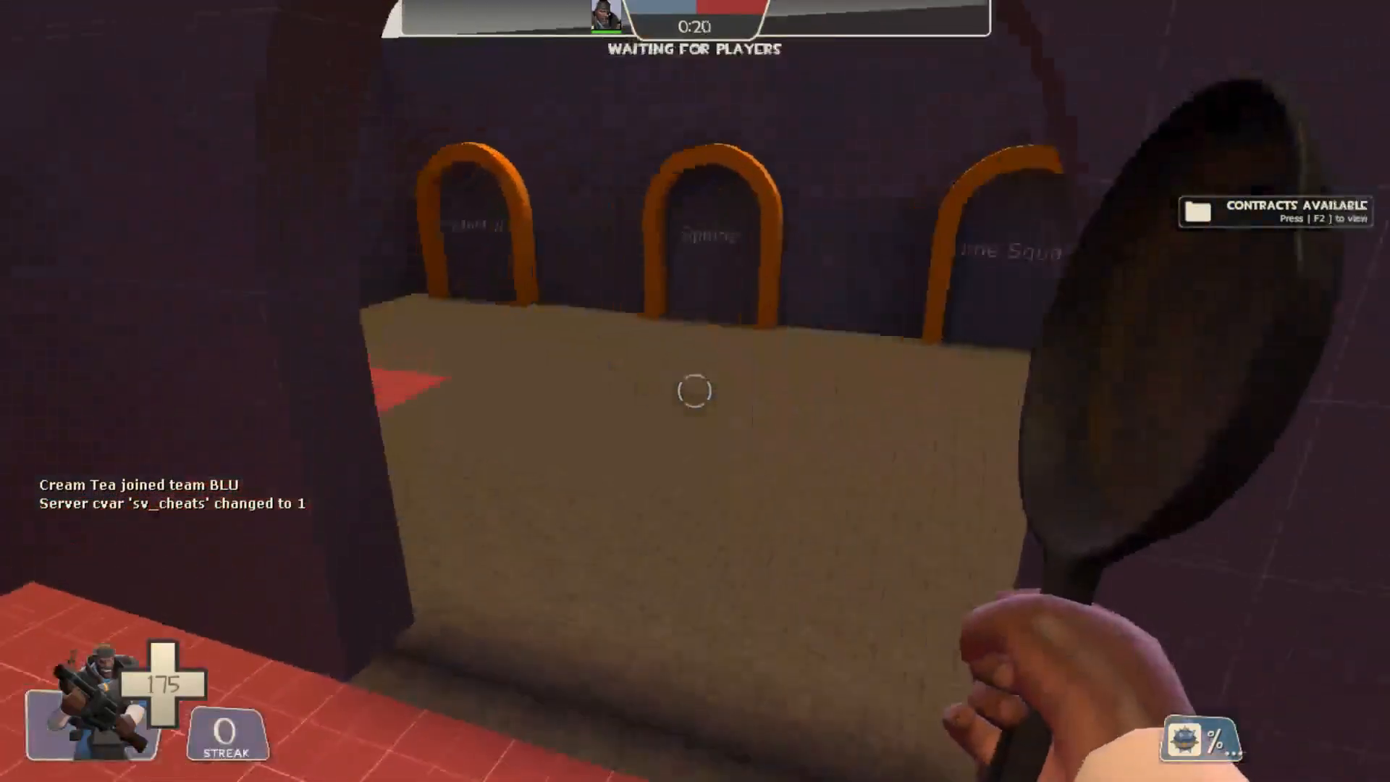
Turn noclip off outside the minigame doors and set host_timescale to 10
key("grave")
type("noclip")
key("Return")
type("hops")
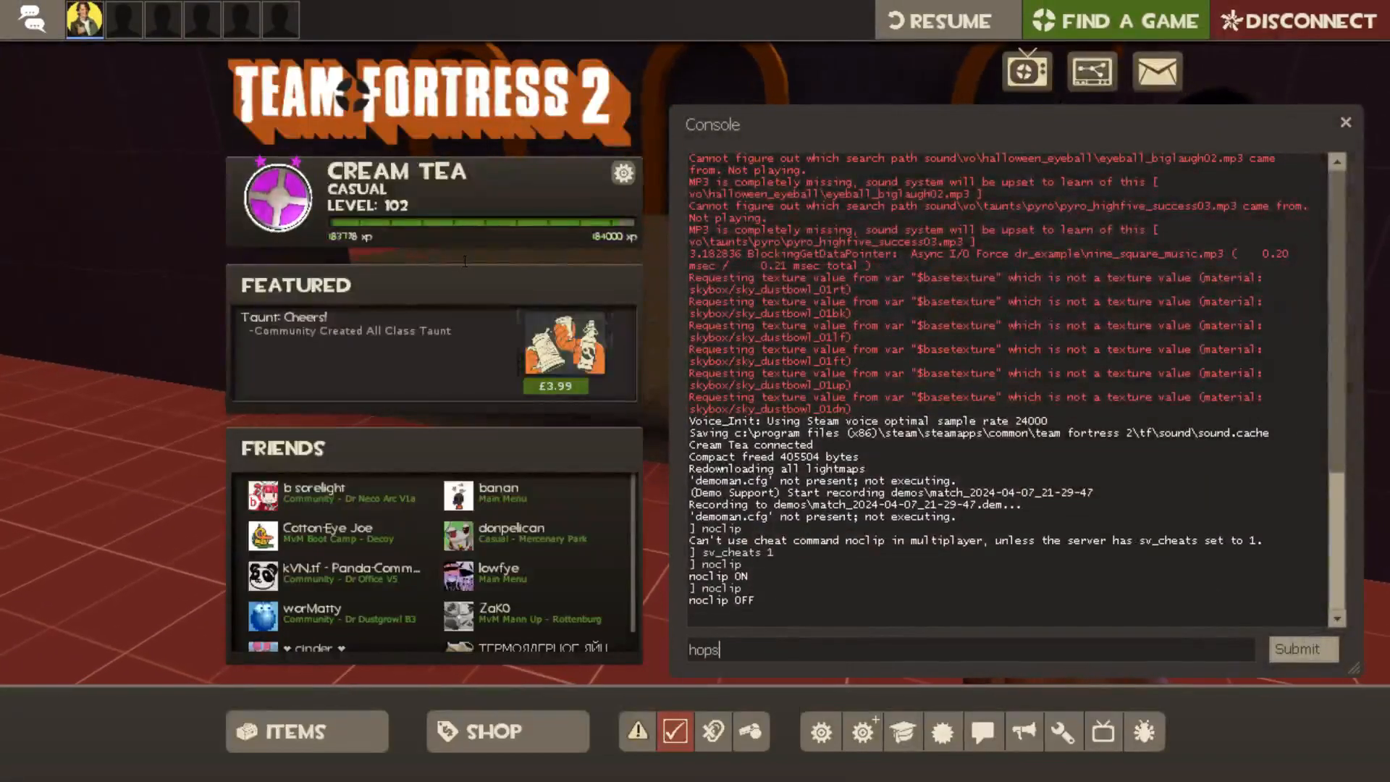
key("BackSpace")
key("BackSpace")
type("st_timesca;")
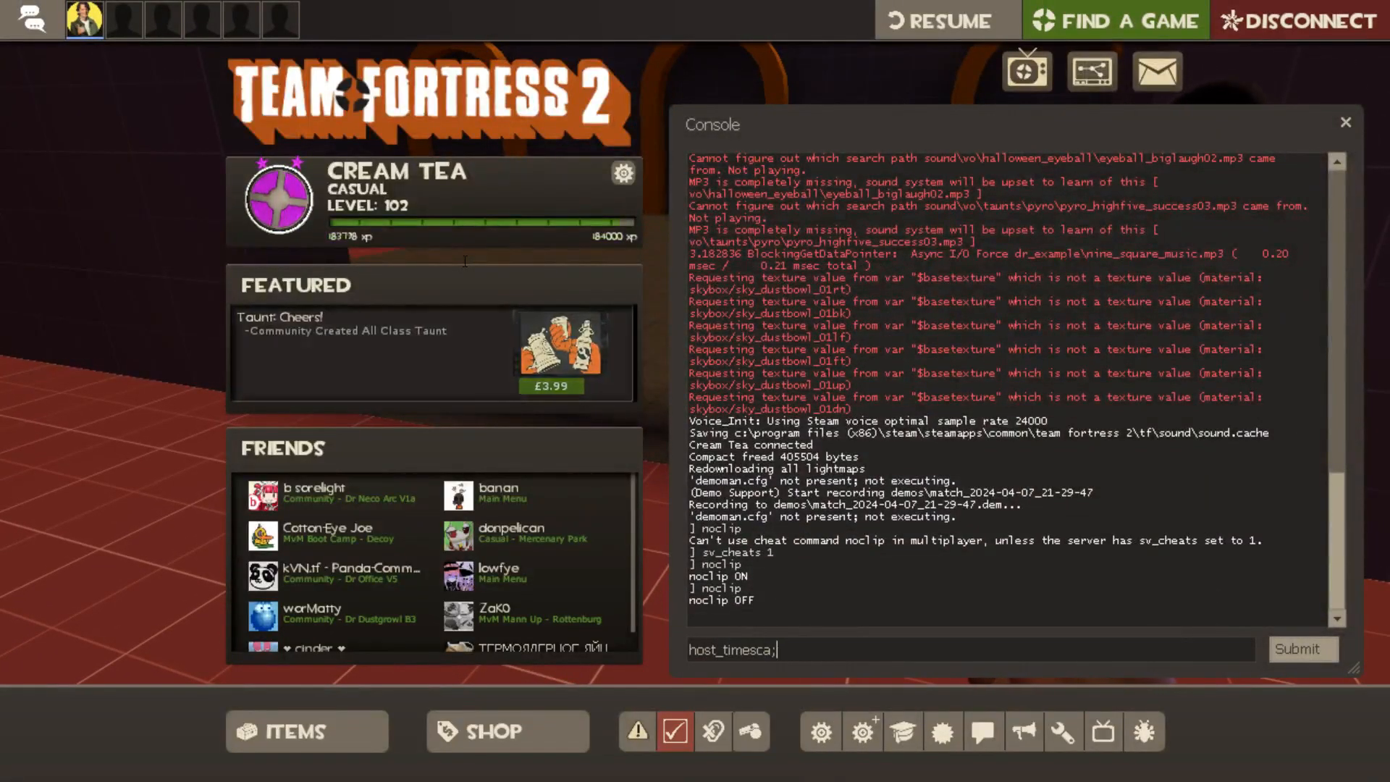
key("Return")
key("grave")
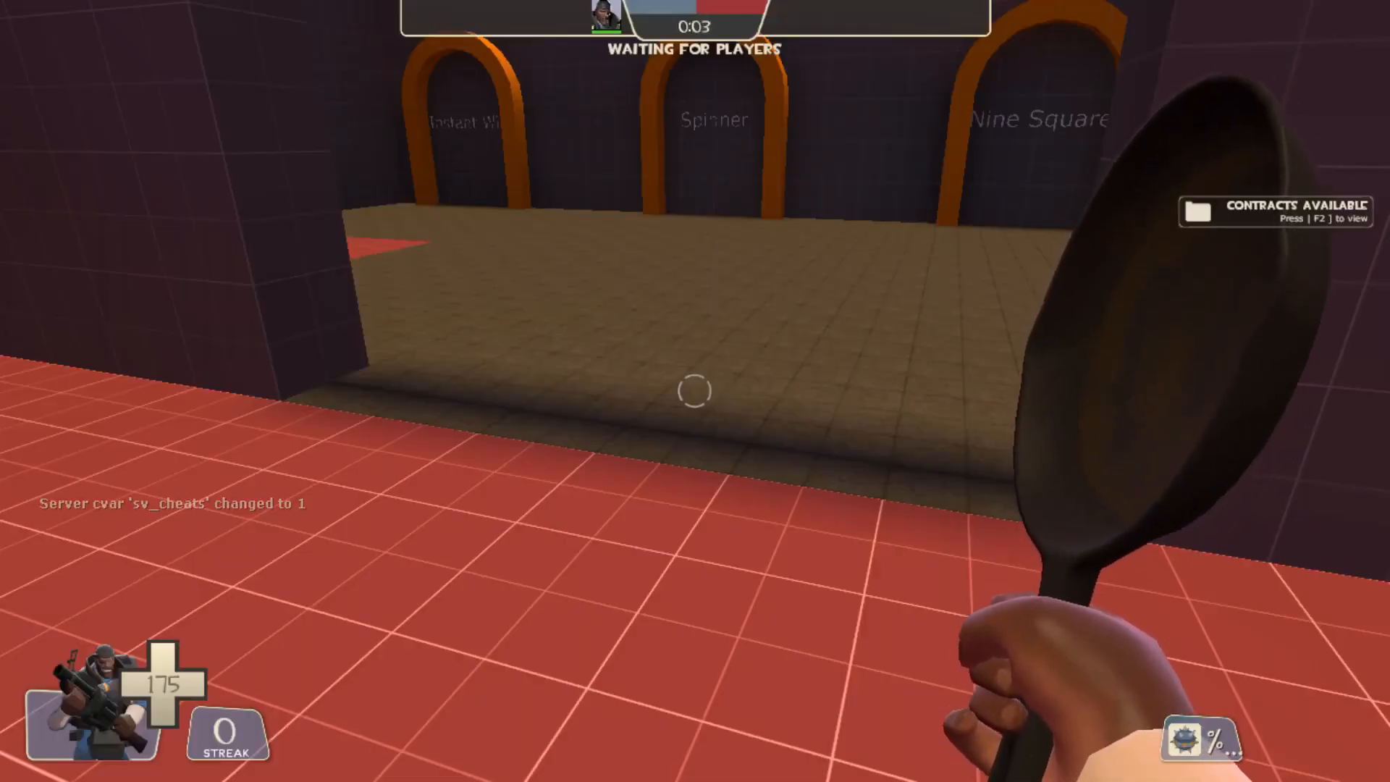
Turn noclip on again and fly from the spawn room back towards the minigame area
key("grave")
type("noclip")
key("Return")
key("grave")
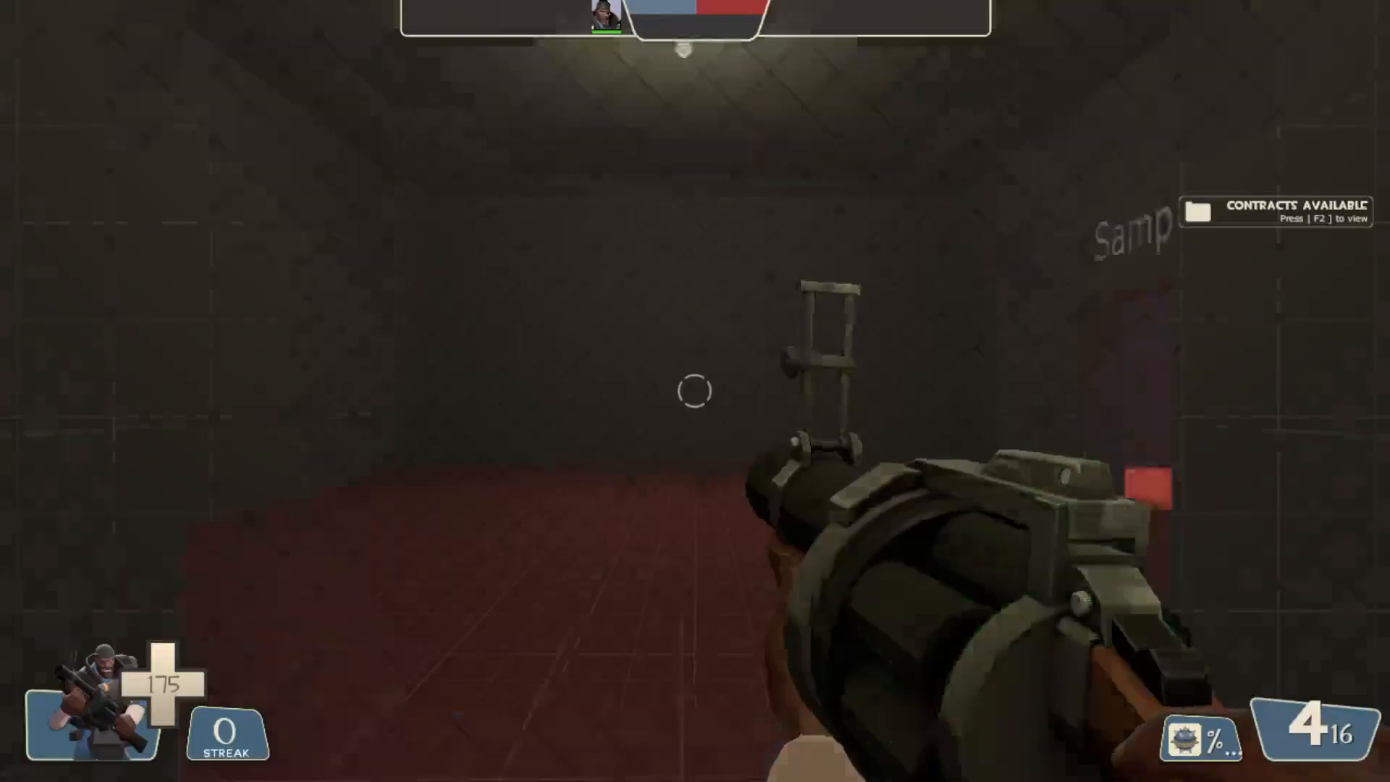
key("3")
key("w")
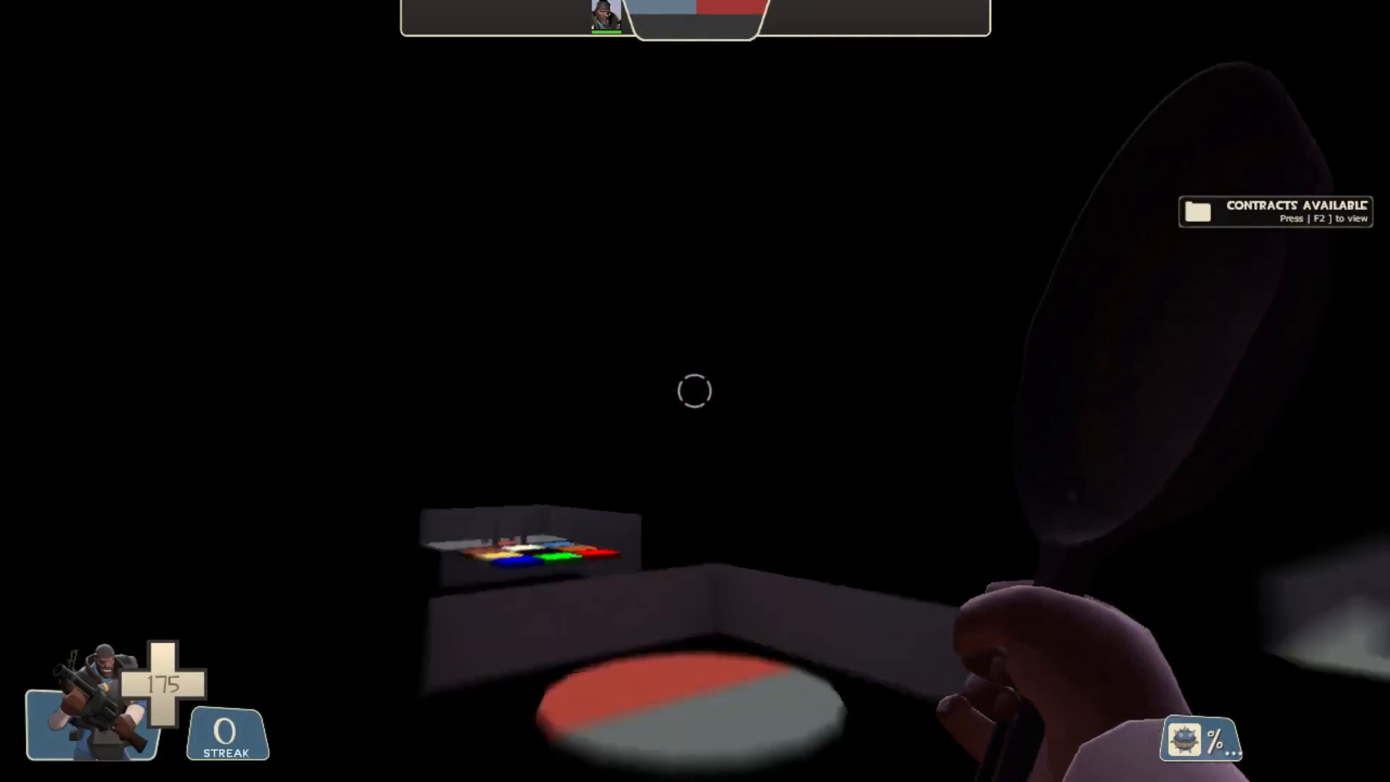
key("w")
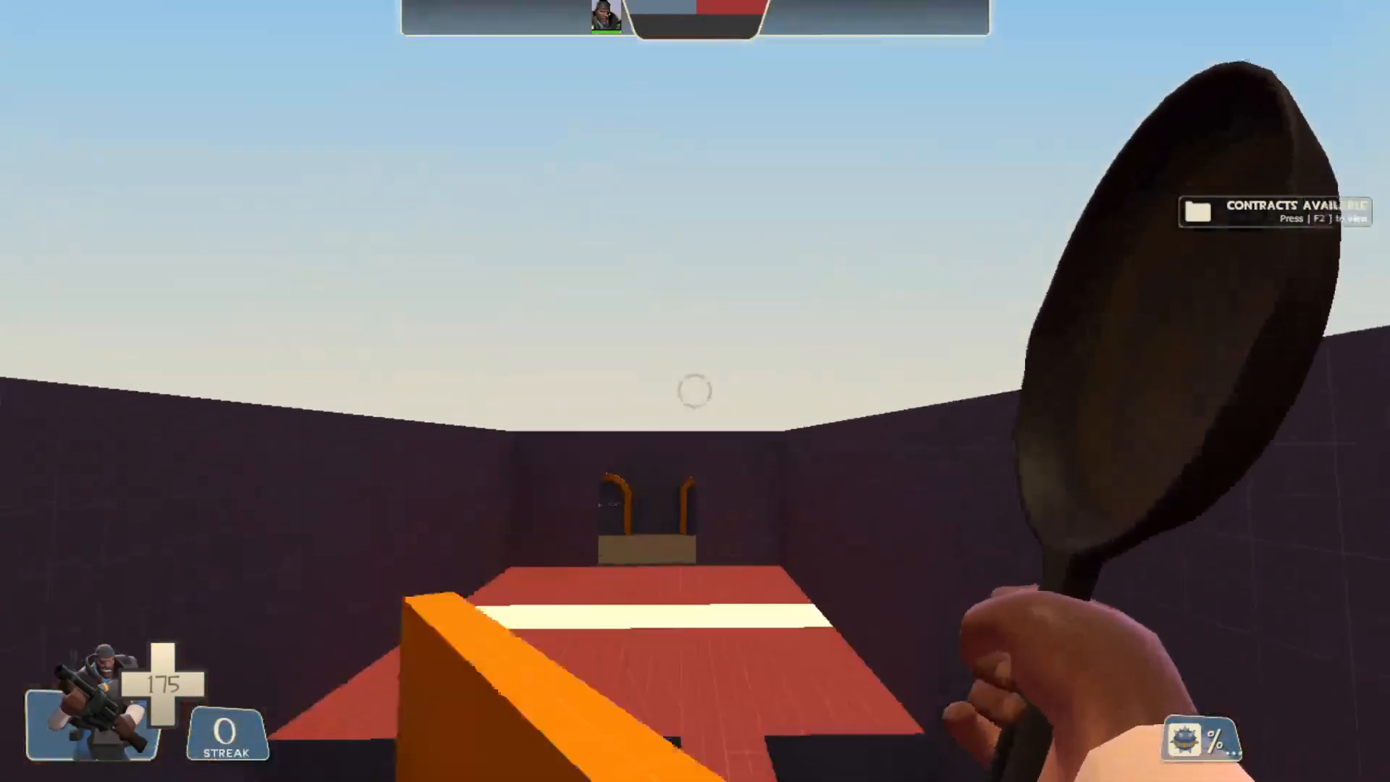
key("w")
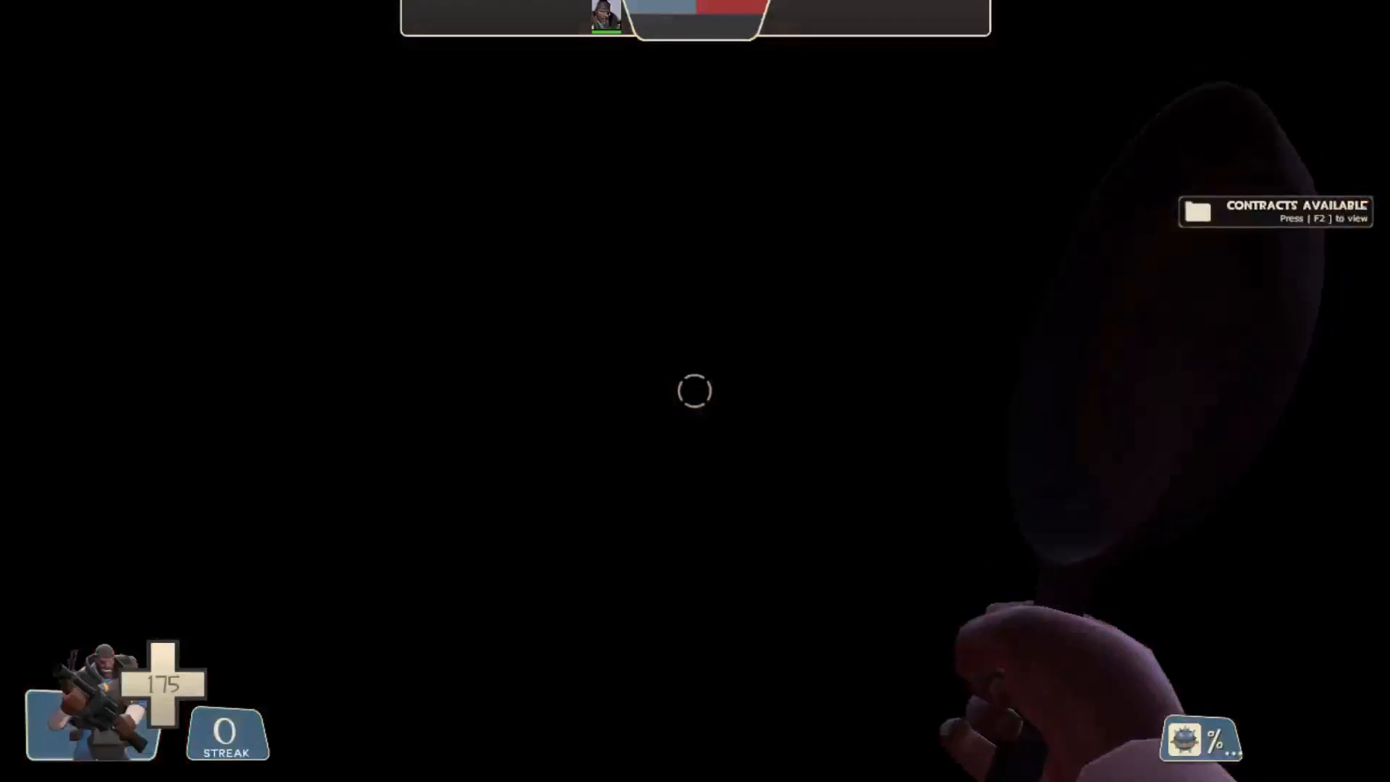
key("w")
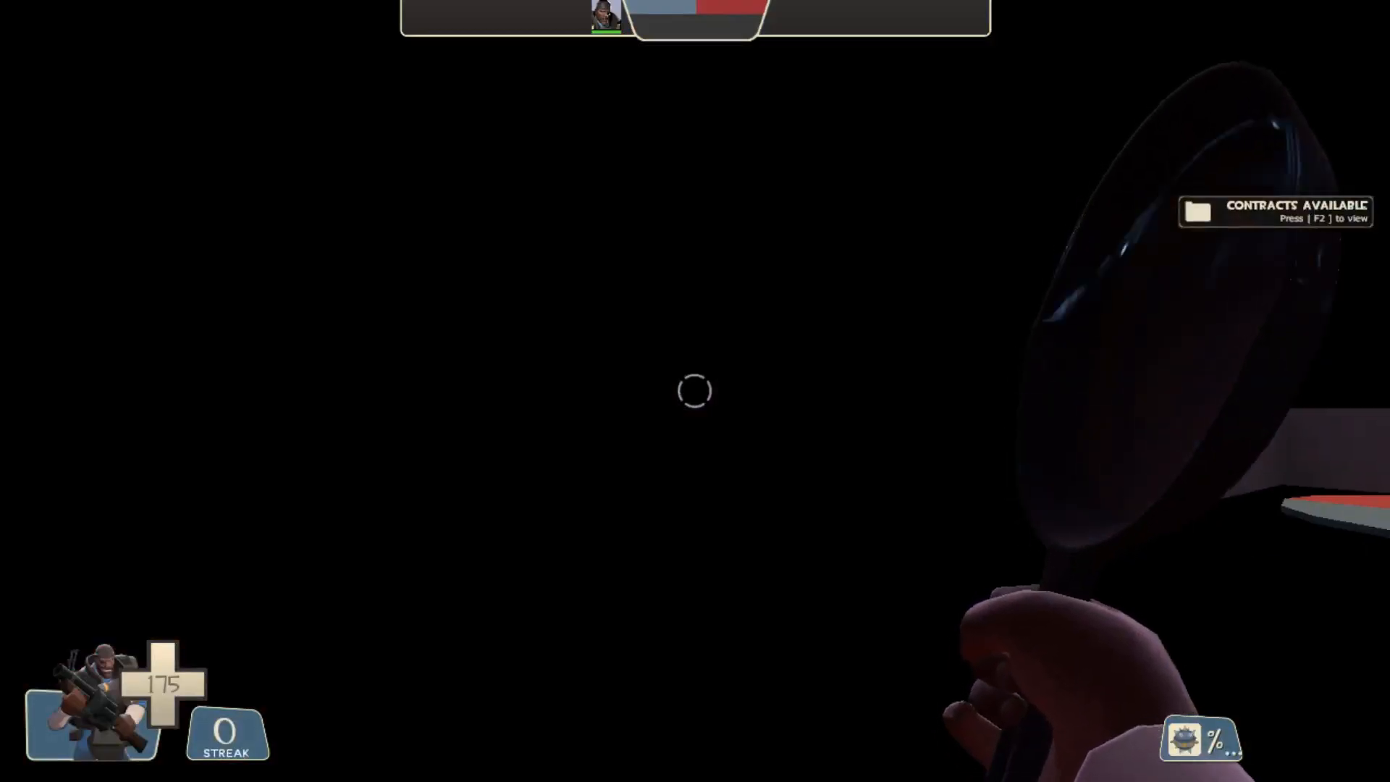
Restore host_timescale to 1 and add 10 bots to the game with tf_bot_add
key("grave")
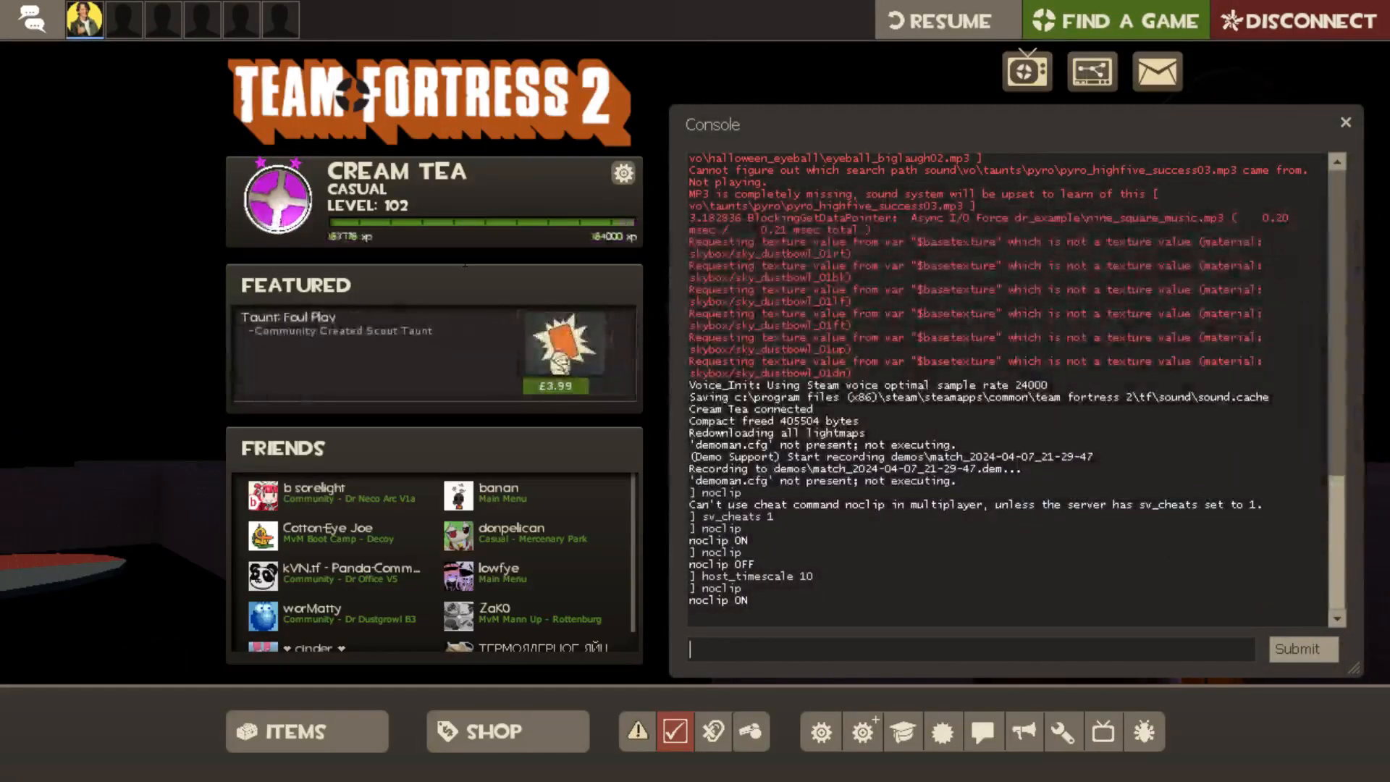
type("host_time")
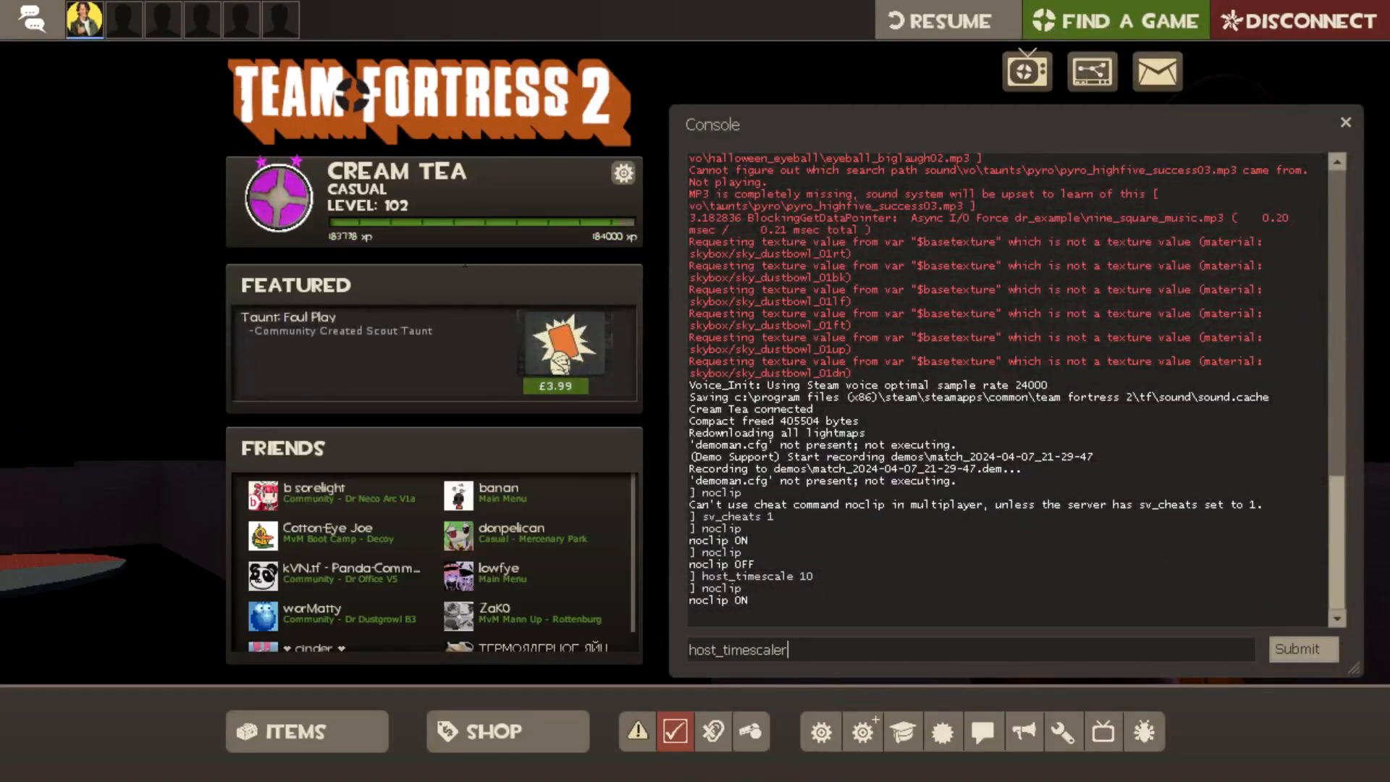
type("scale 2")
key("Return")
type("host_timescale 1")
key("Return")
type("tf_bot_add 10")
key("Return")
key("Escape")
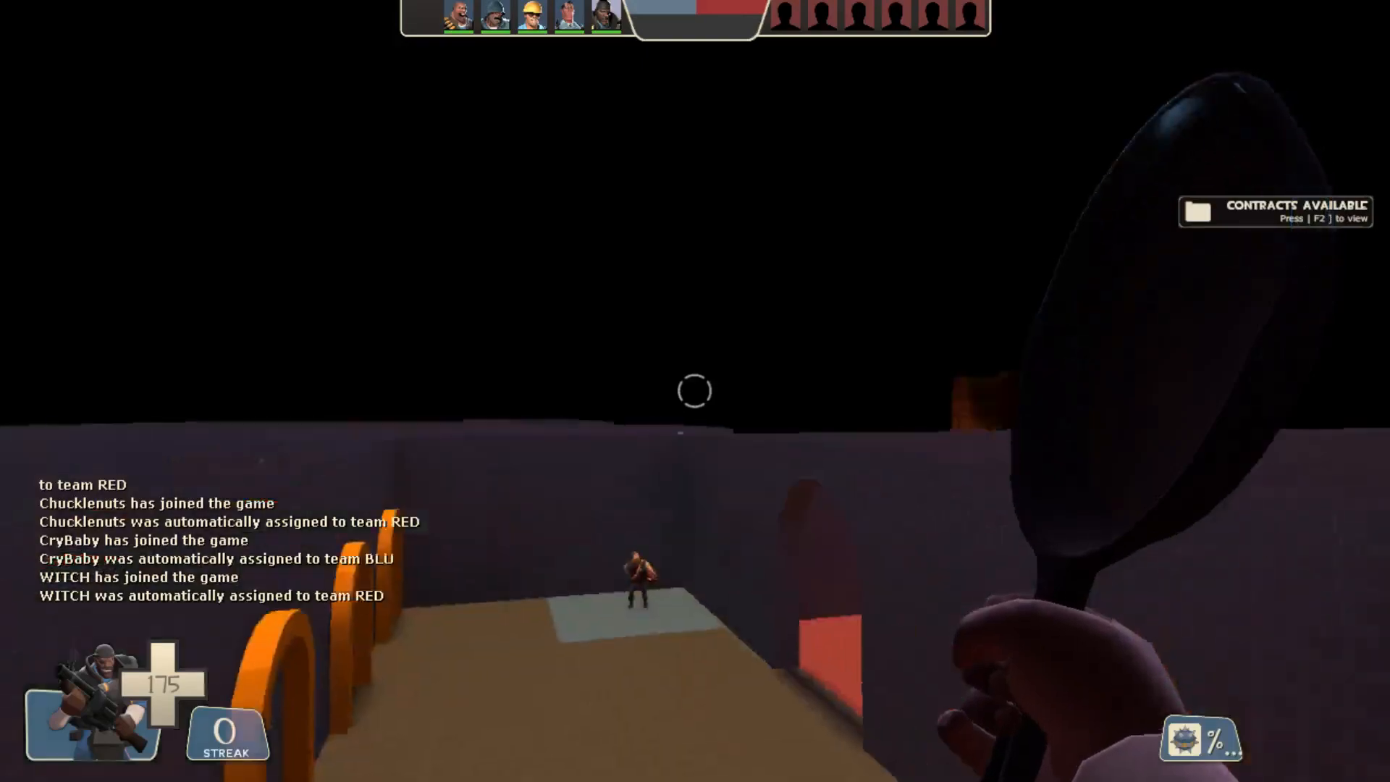
key("Escape")
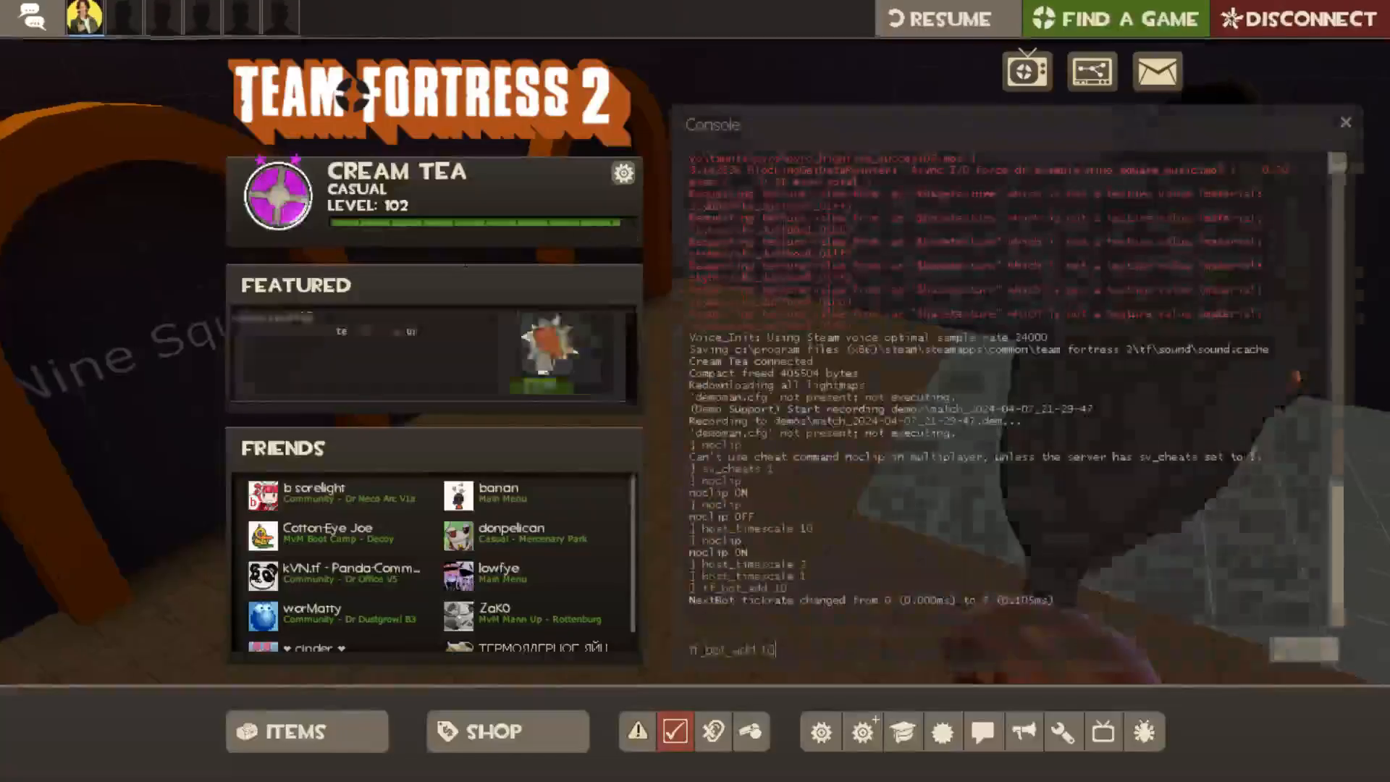
key("Return")
key("Escape")
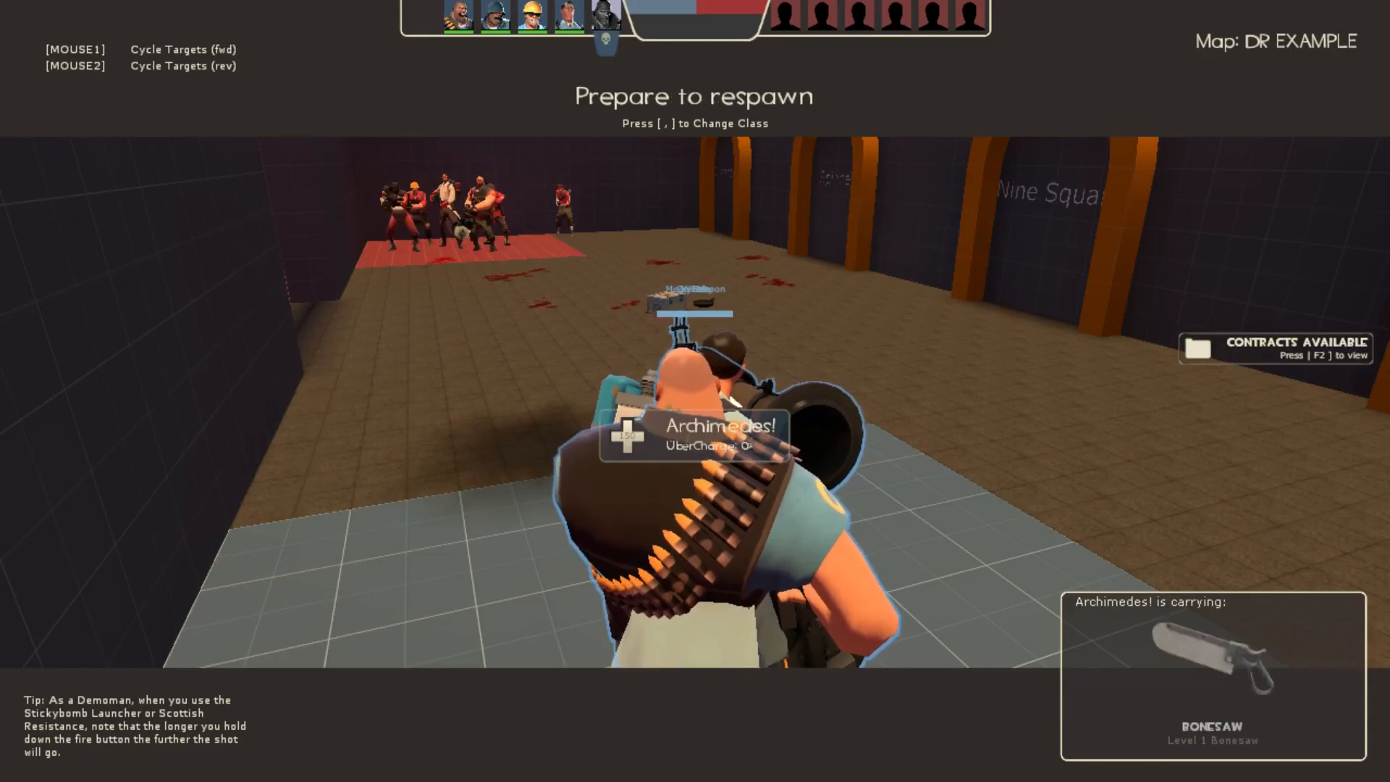
Toggle noclip and move up to the Nine Square arena to observe the minigame with the bots
key("grave")
type("nocli")
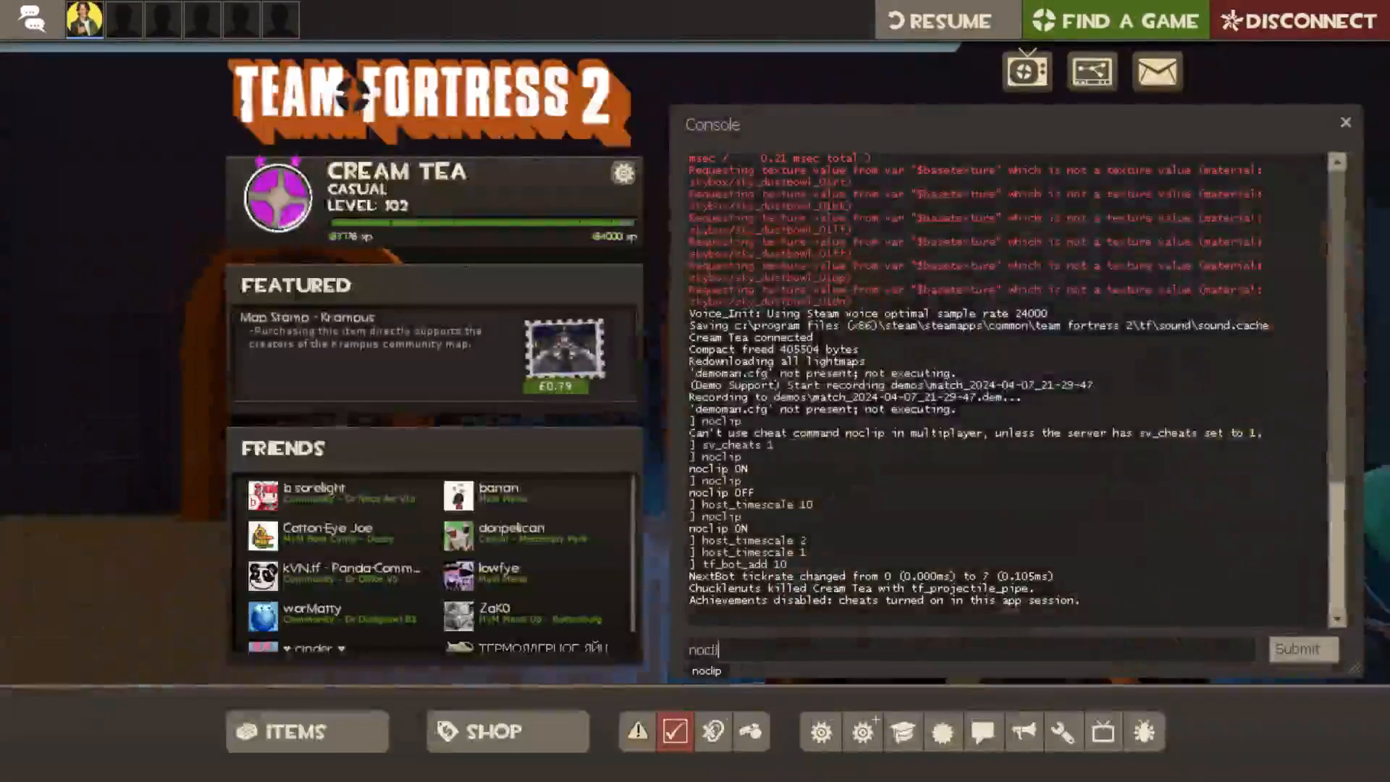
type("p")
key("Return")
key("Escape")
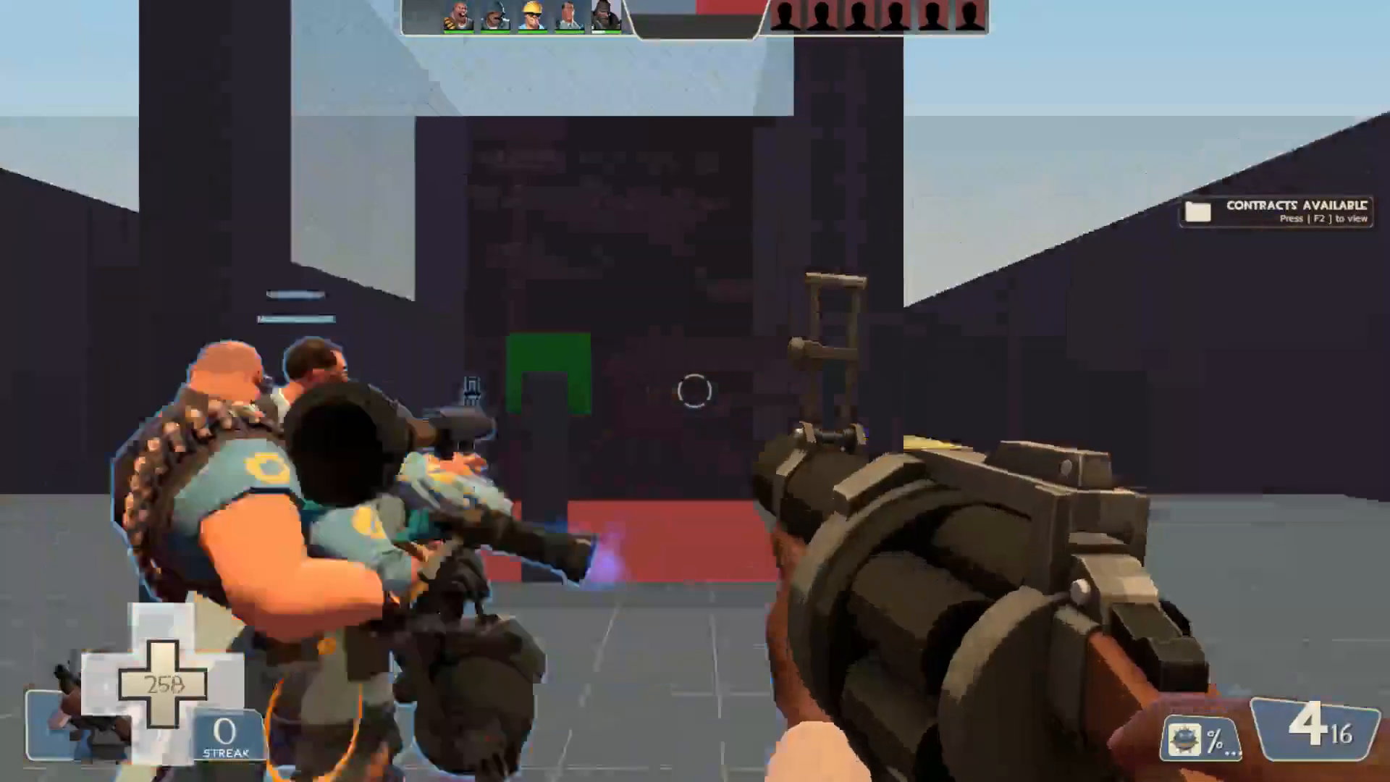
key("w")
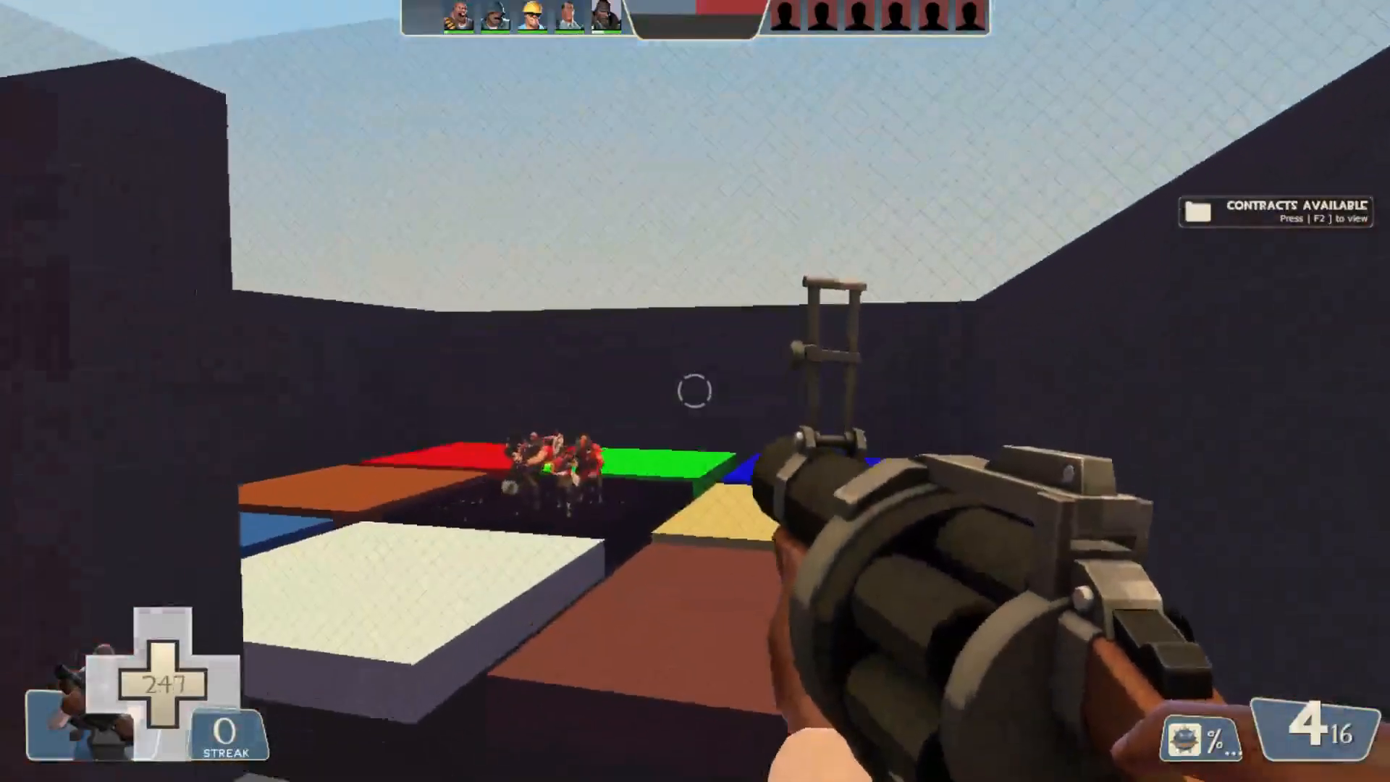
Check the developer console for sound errors concerning nine_square_music.mp3 and quit the game
key("grave")
type("tf_bot_add 10")
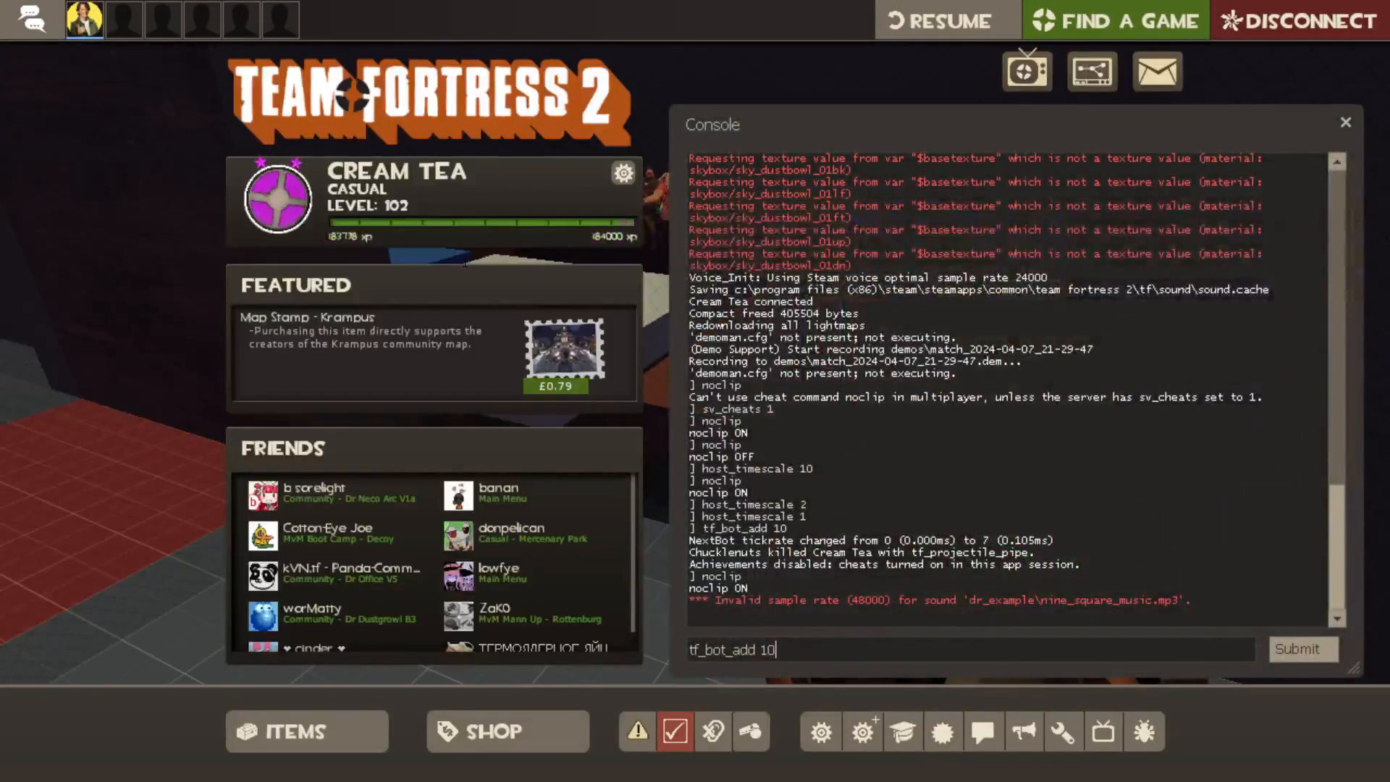
key("grave")
key("grave")
type("quit")
key("Return")
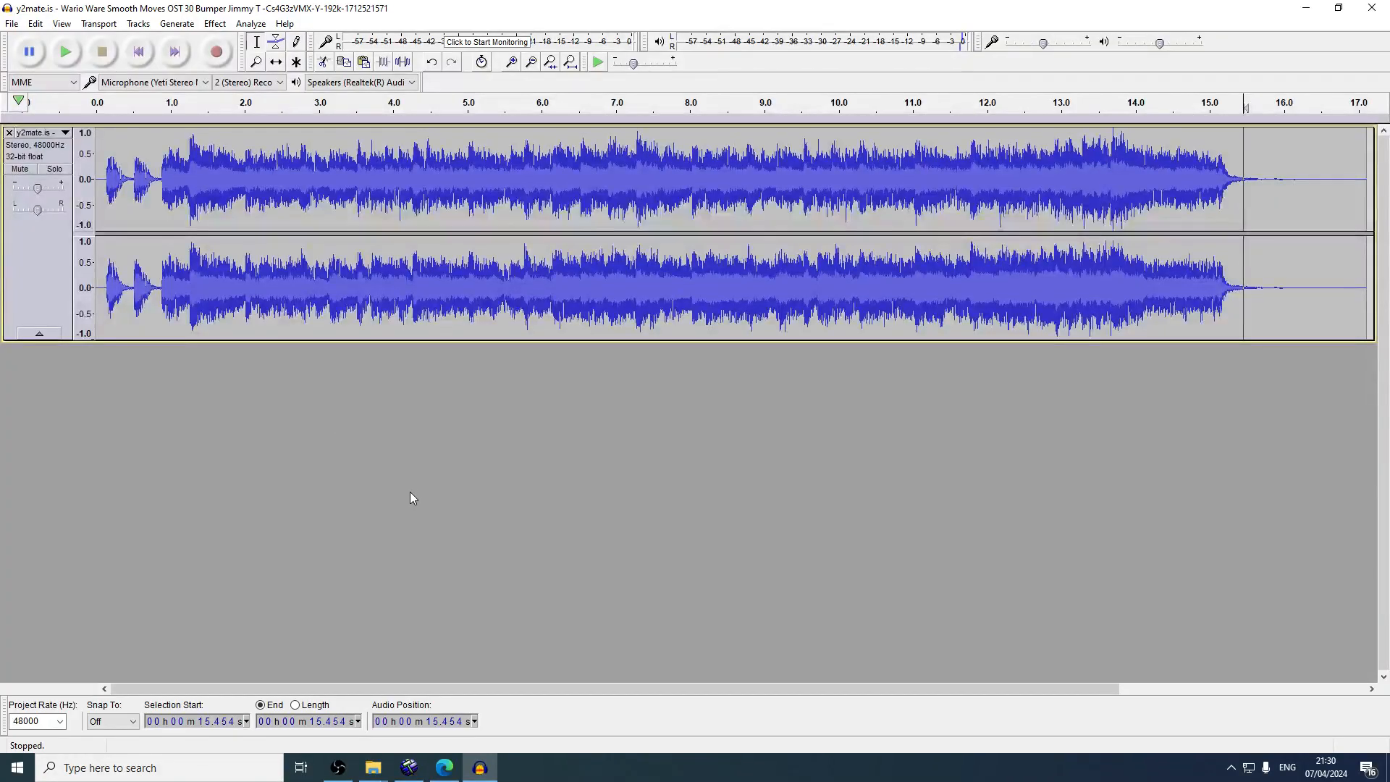
Switch to Audacity, set the music's project rate to 44100 Hz and start an audio export
left_click(405, 771)
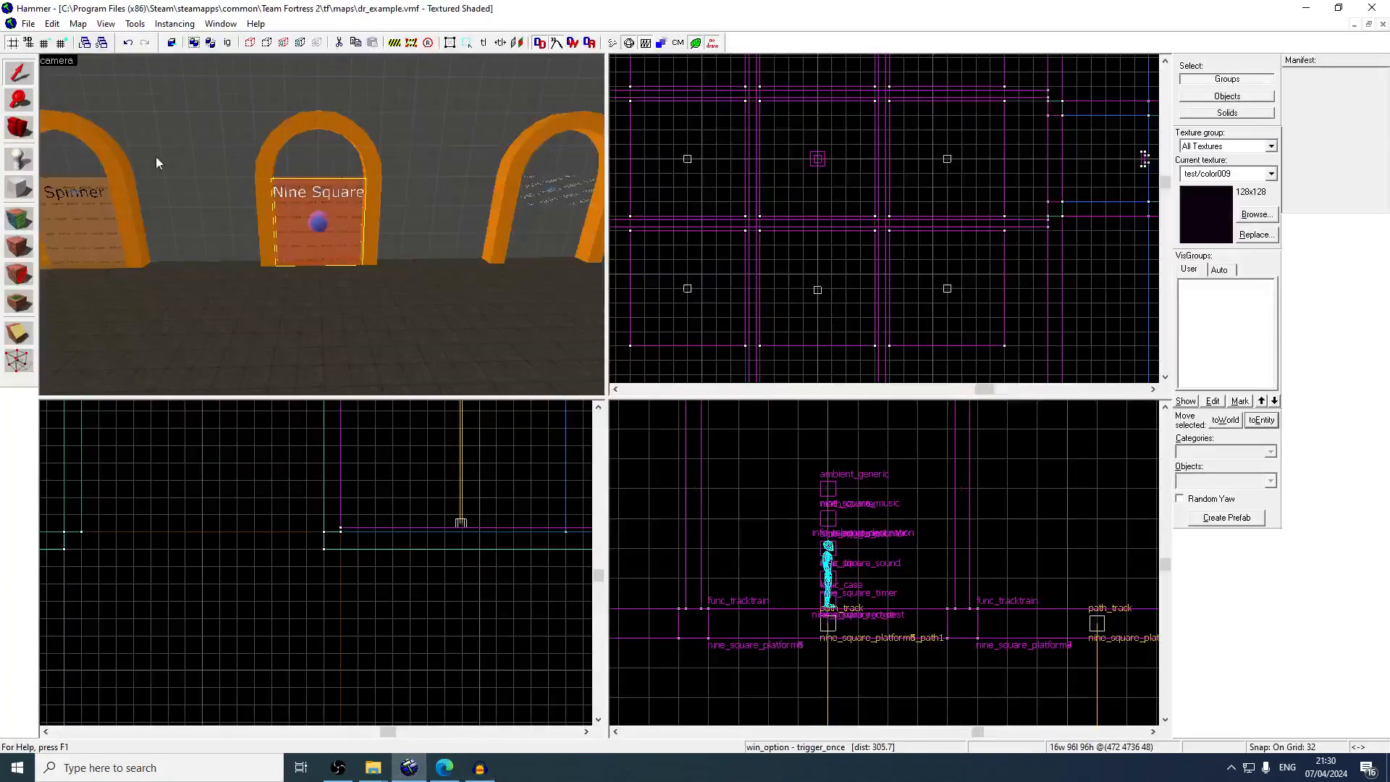
left_click(482, 770)
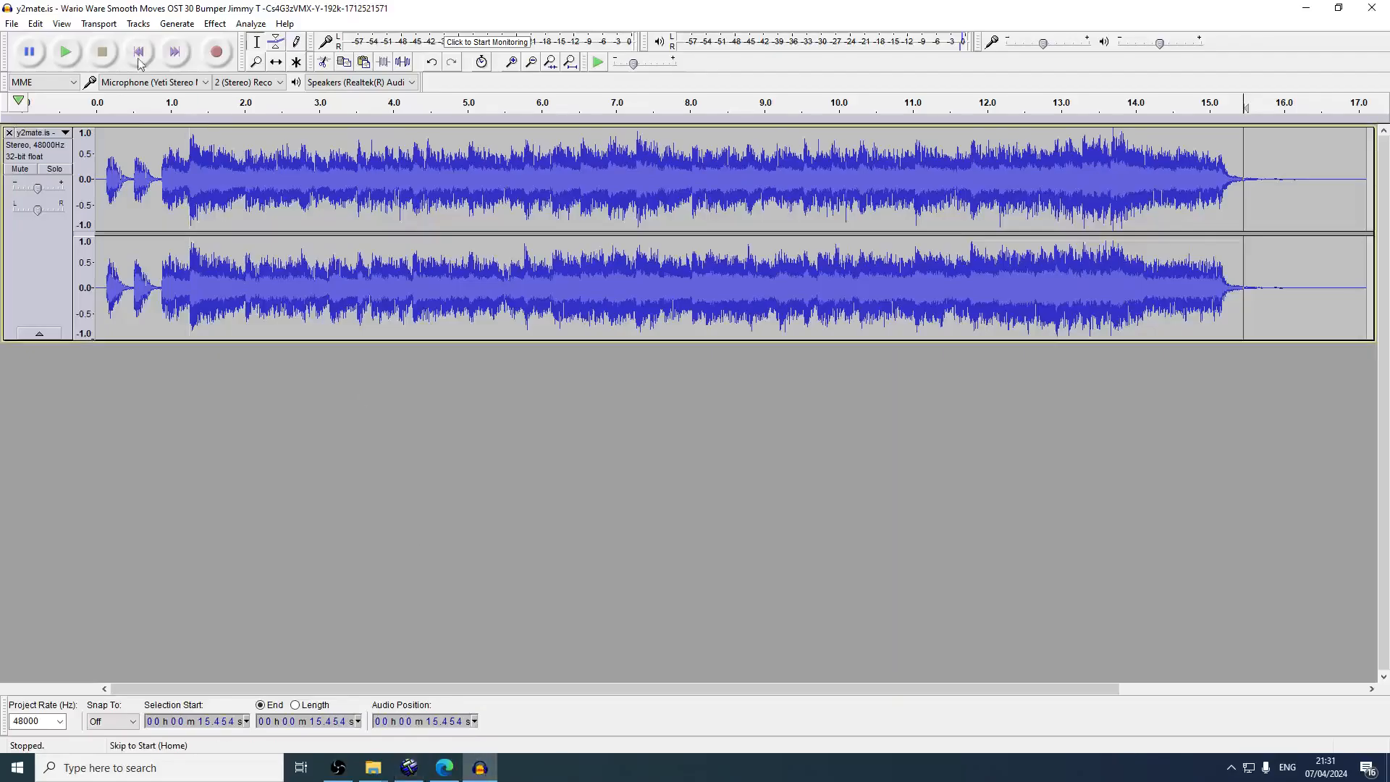
left_click(61, 721)
left_click(12, 21)
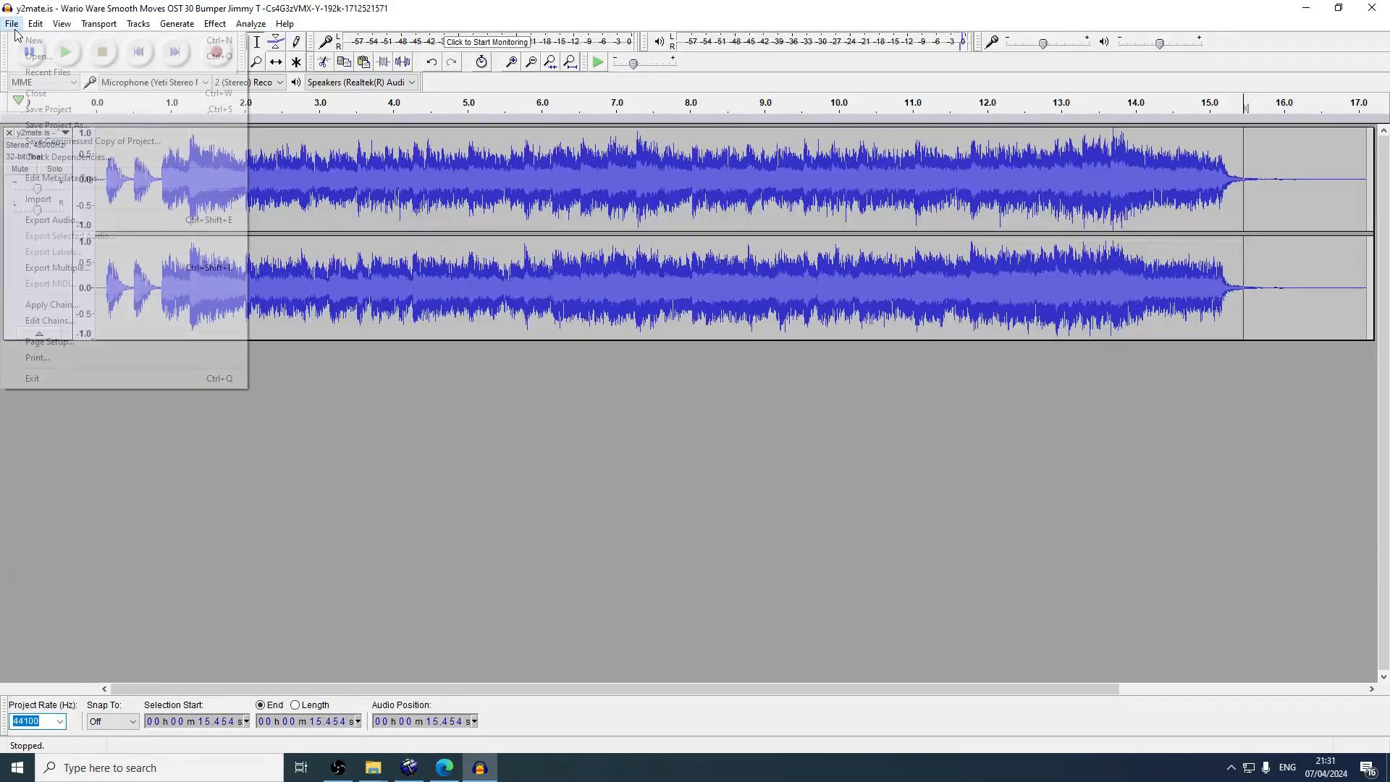
left_click(92, 222)
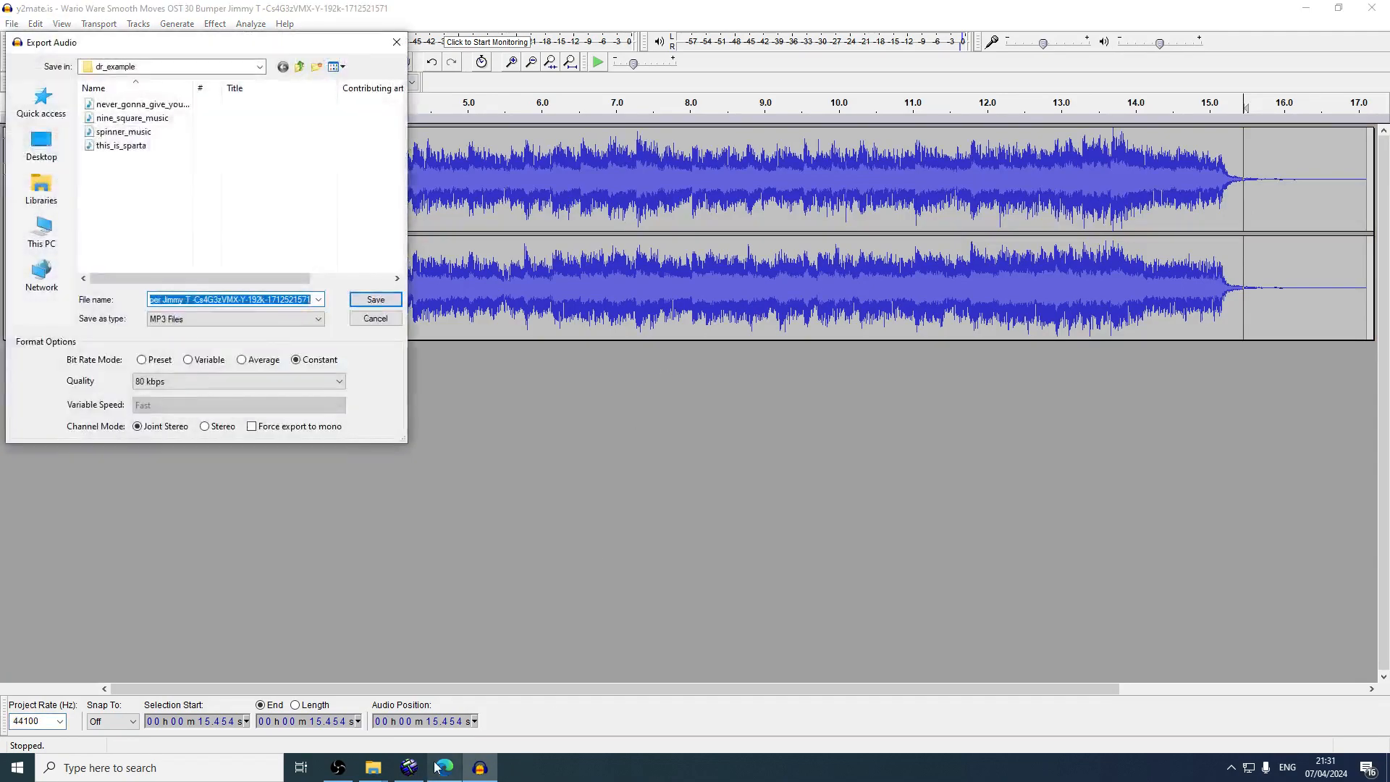
Switch to Hammer, close the dr_example map and exit the editor
left_click(409, 767)
left_click(27, 22)
left_click(35, 85)
key("alt+F4")
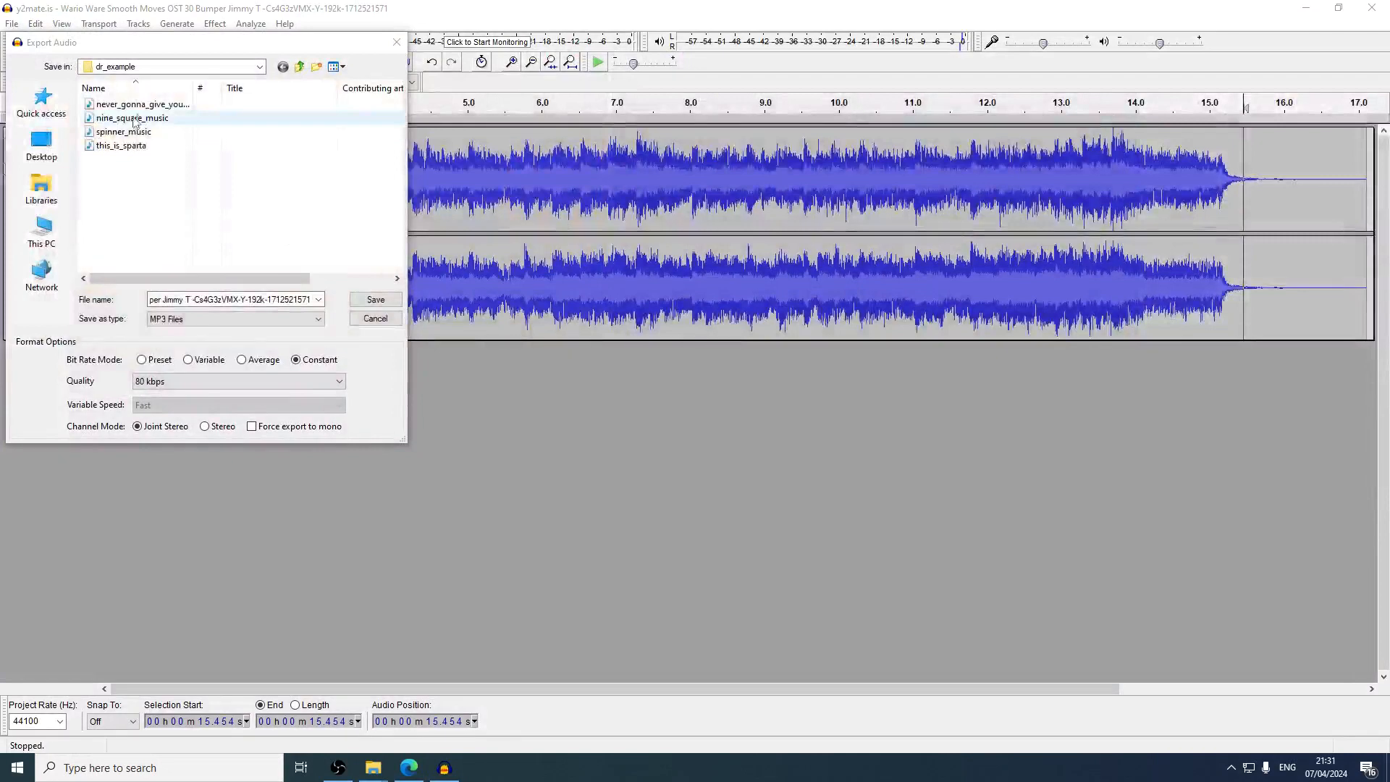
Export the audio as an 80 kbps MP3 over nine_square_music in the dr_example folder, accepting the replacement and metadata
left_click(147, 120)
left_click(392, 303)
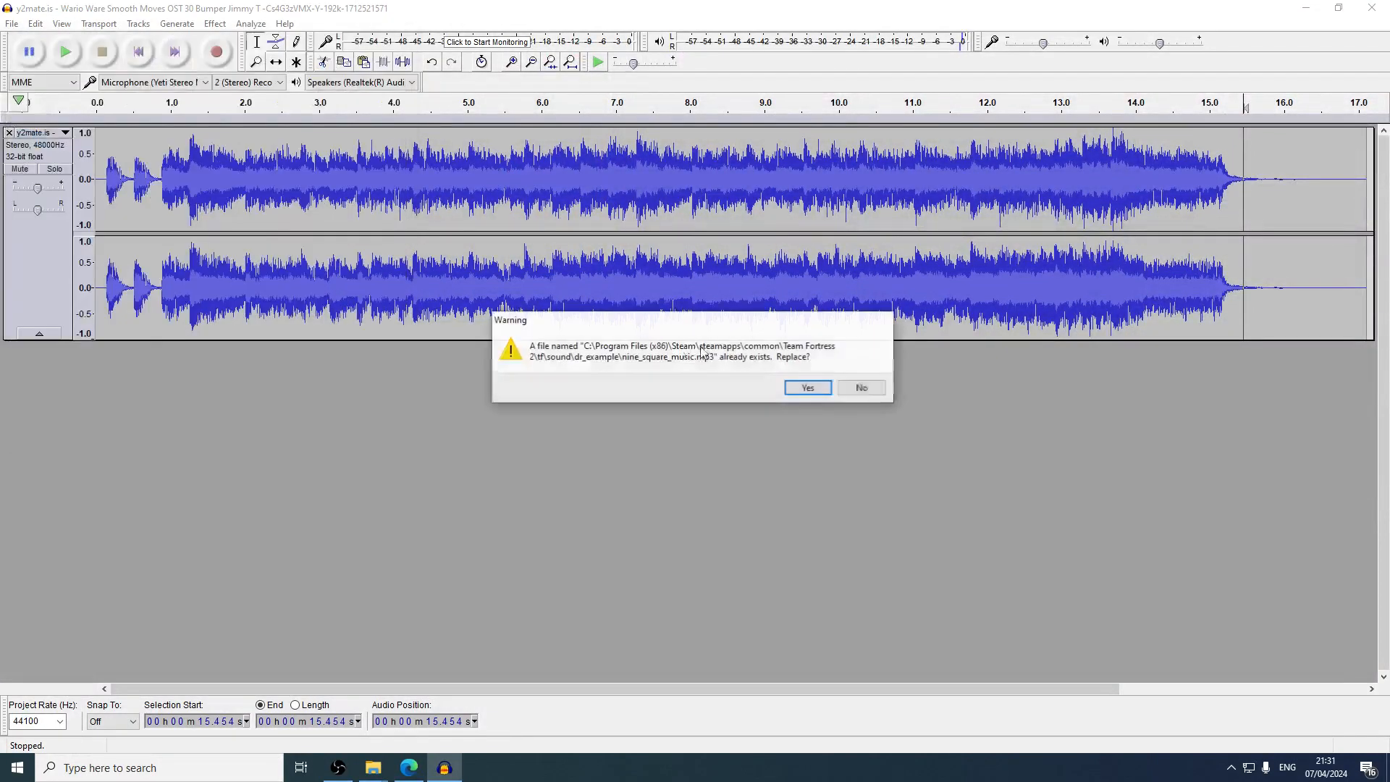
left_click(816, 387)
left_click(800, 492)
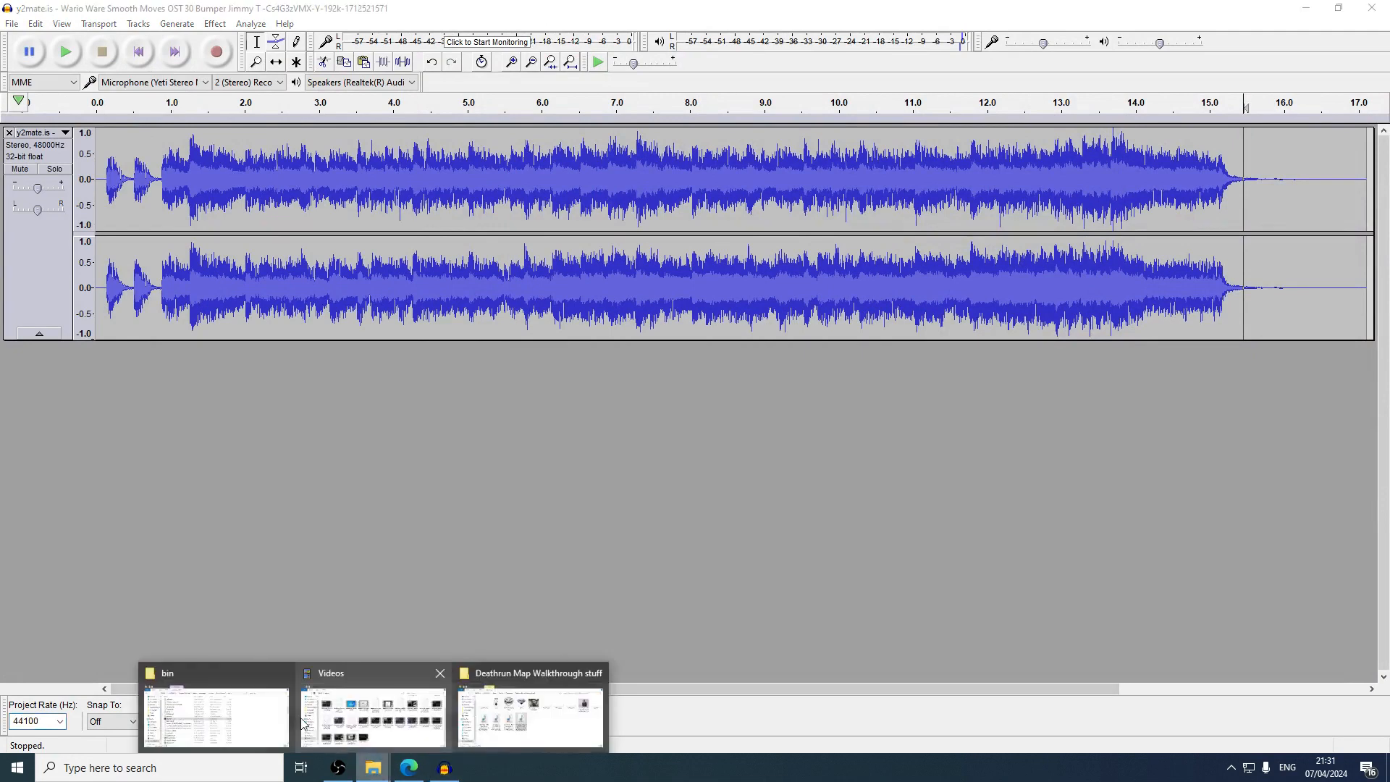
Launch Hammer from the bin folder with the Team Fortress 2 configuration and reopen dr_example.vmf
left_click(210, 705)
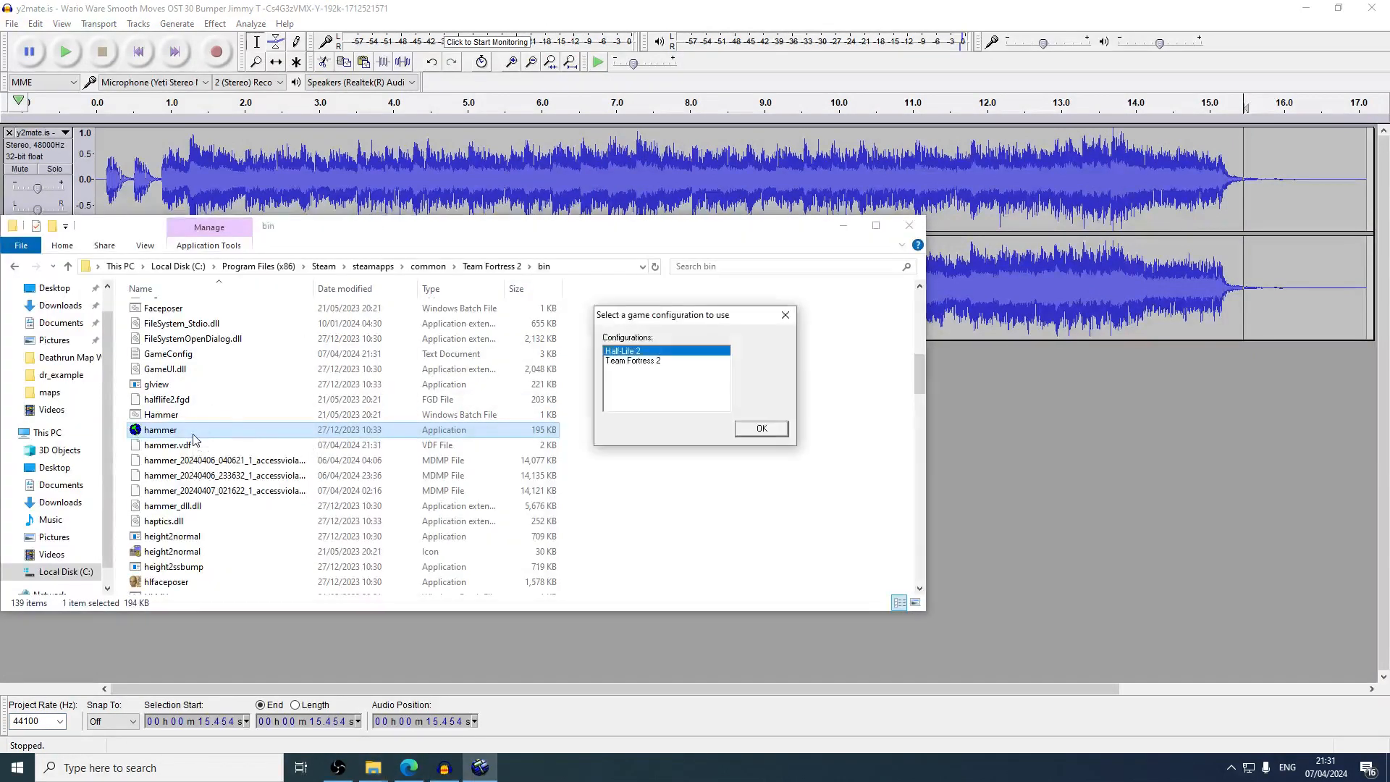
double_click(630, 365)
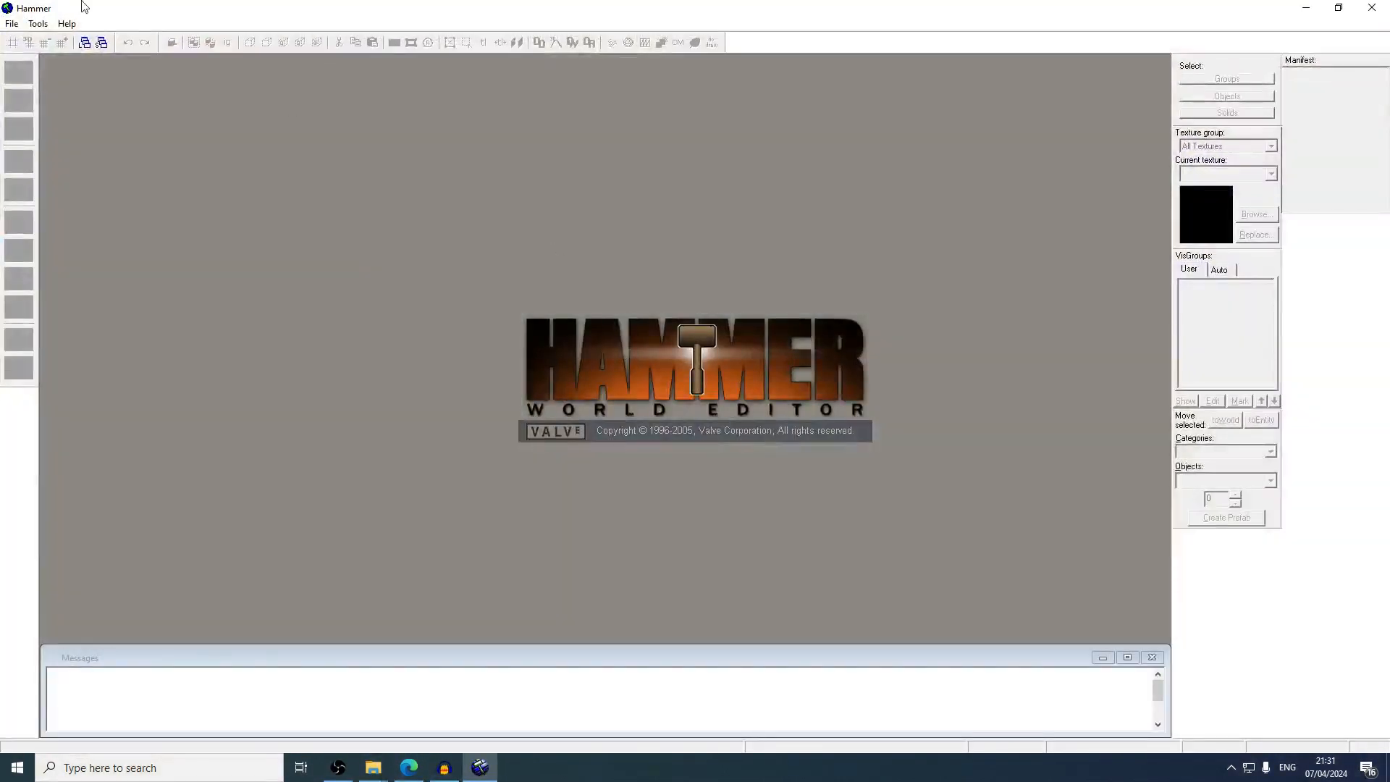
left_click(34, 29)
left_click(55, 75)
left_click(28, 25)
left_click(55, 143)
Compile dr_example and launch it in the game
left_click(709, 502)
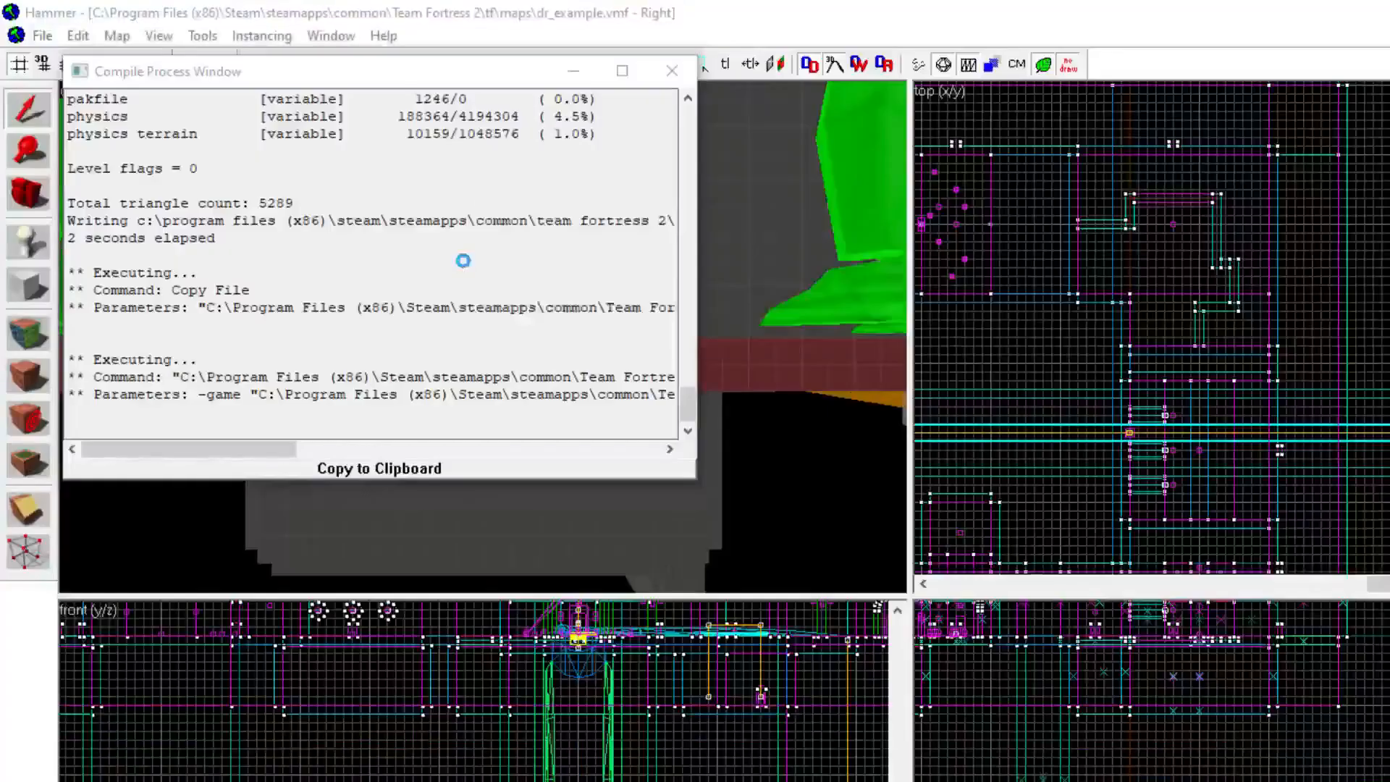
left_click(766, 312)
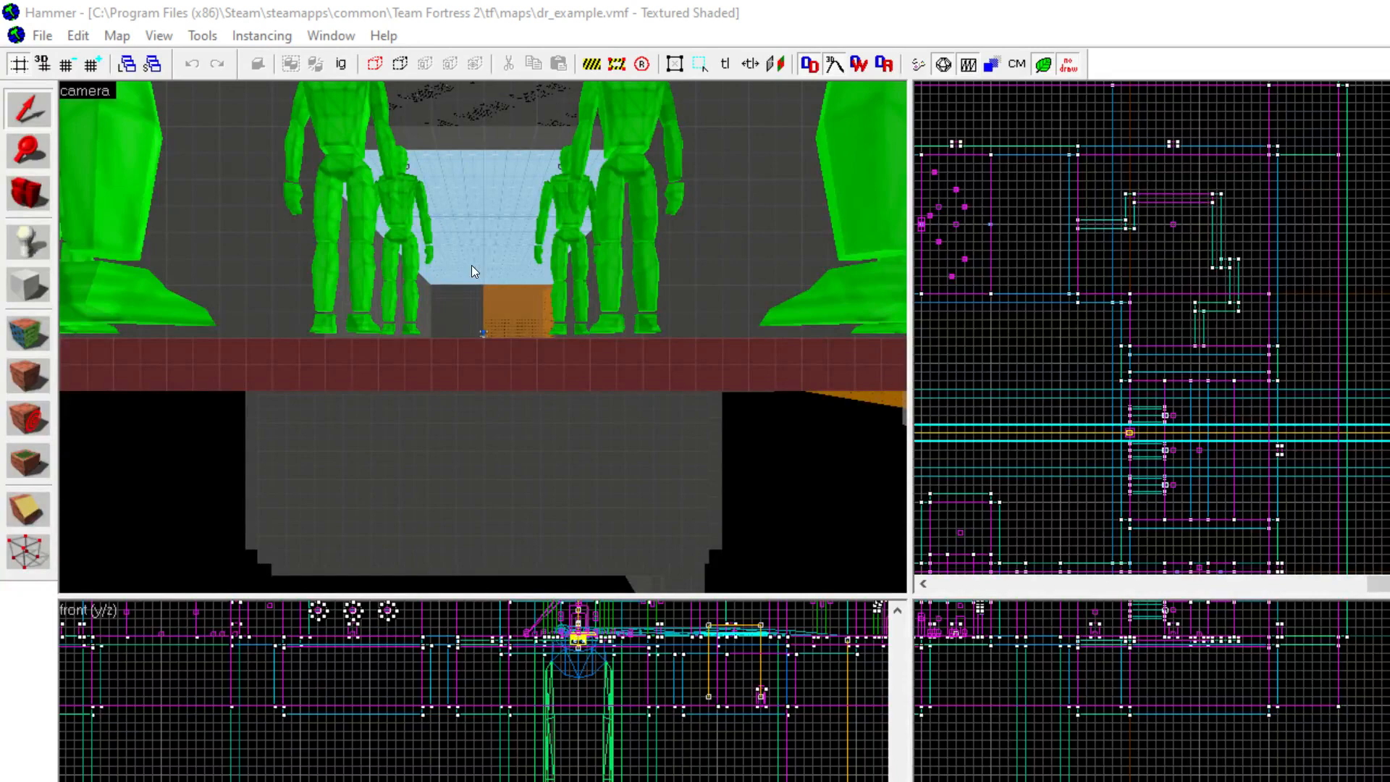
key("super")
key("super")
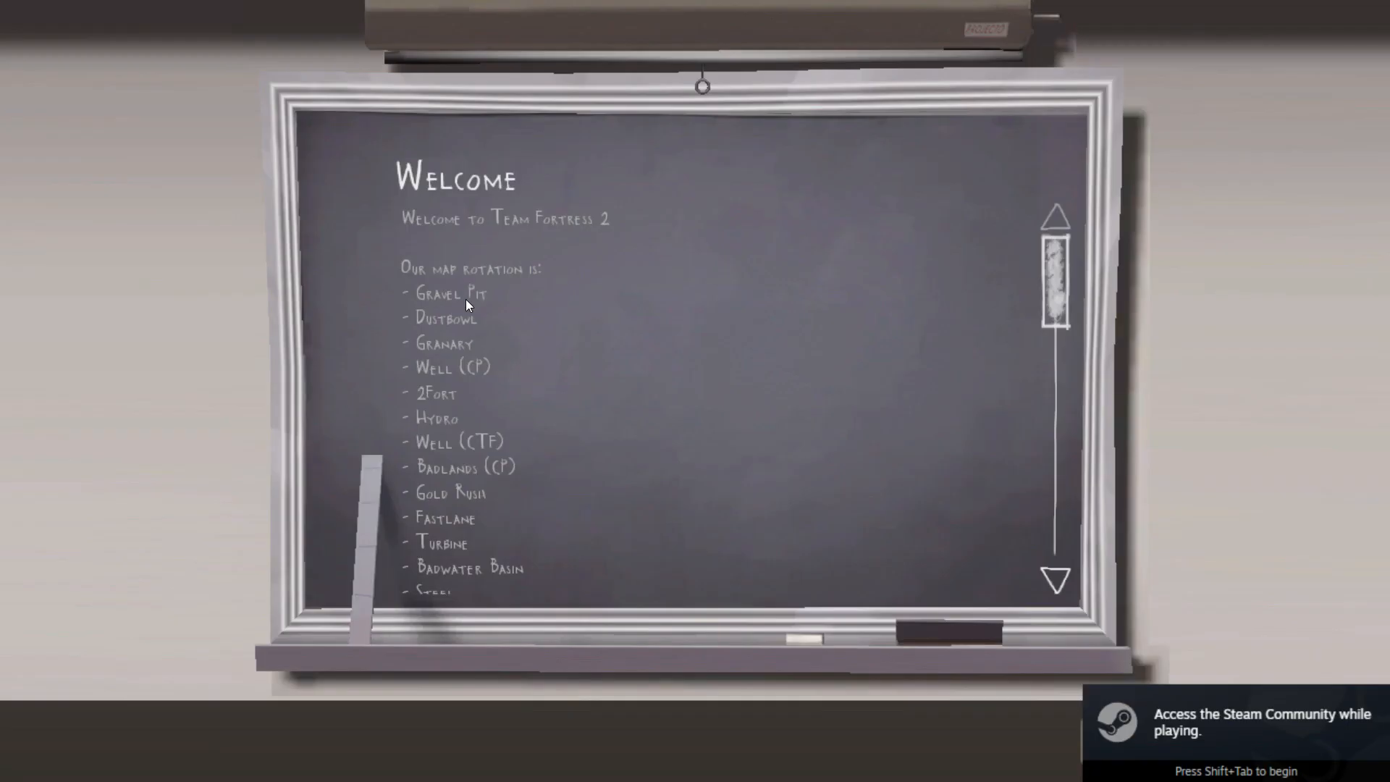
Pass the welcome screens, join team RED and choose the Demoman class
key("Return")
key("Return")
left_click(1014, 435)
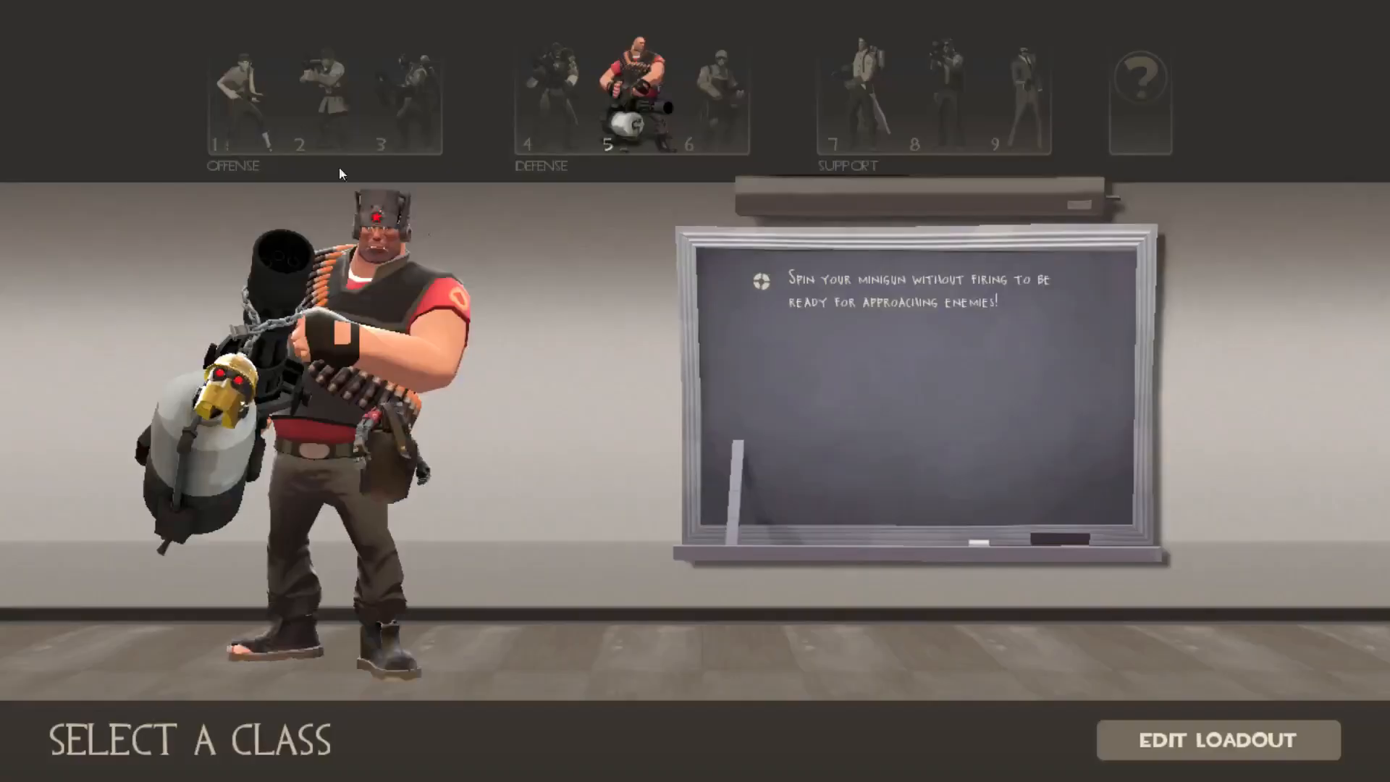
left_click(557, 109)
Enable sv_cheats 1 and set host_timescale to 10 to speed through the waiting period
key("grave")
type("sv")
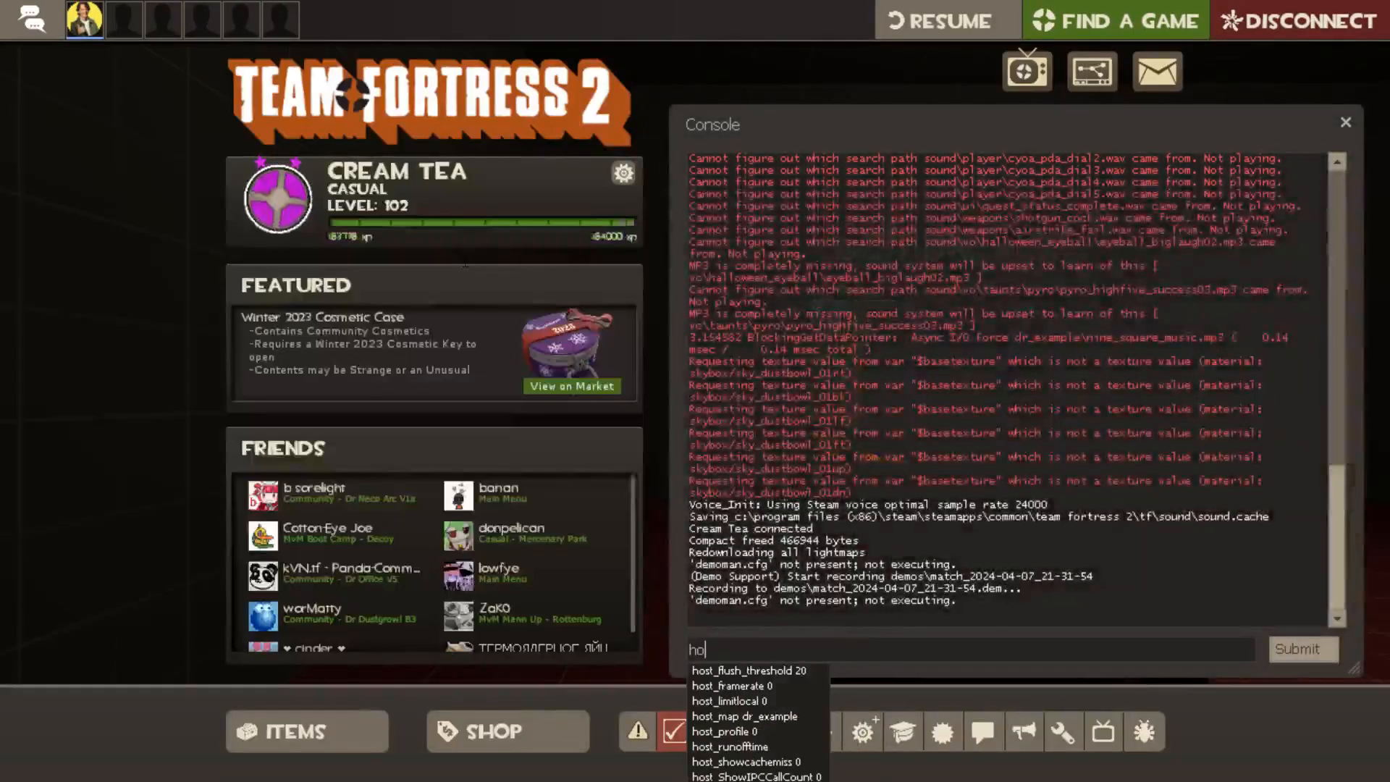
type("_cheats 1")
key("Return")
type("host_timescale 10")
key("Return")
key("Escape")
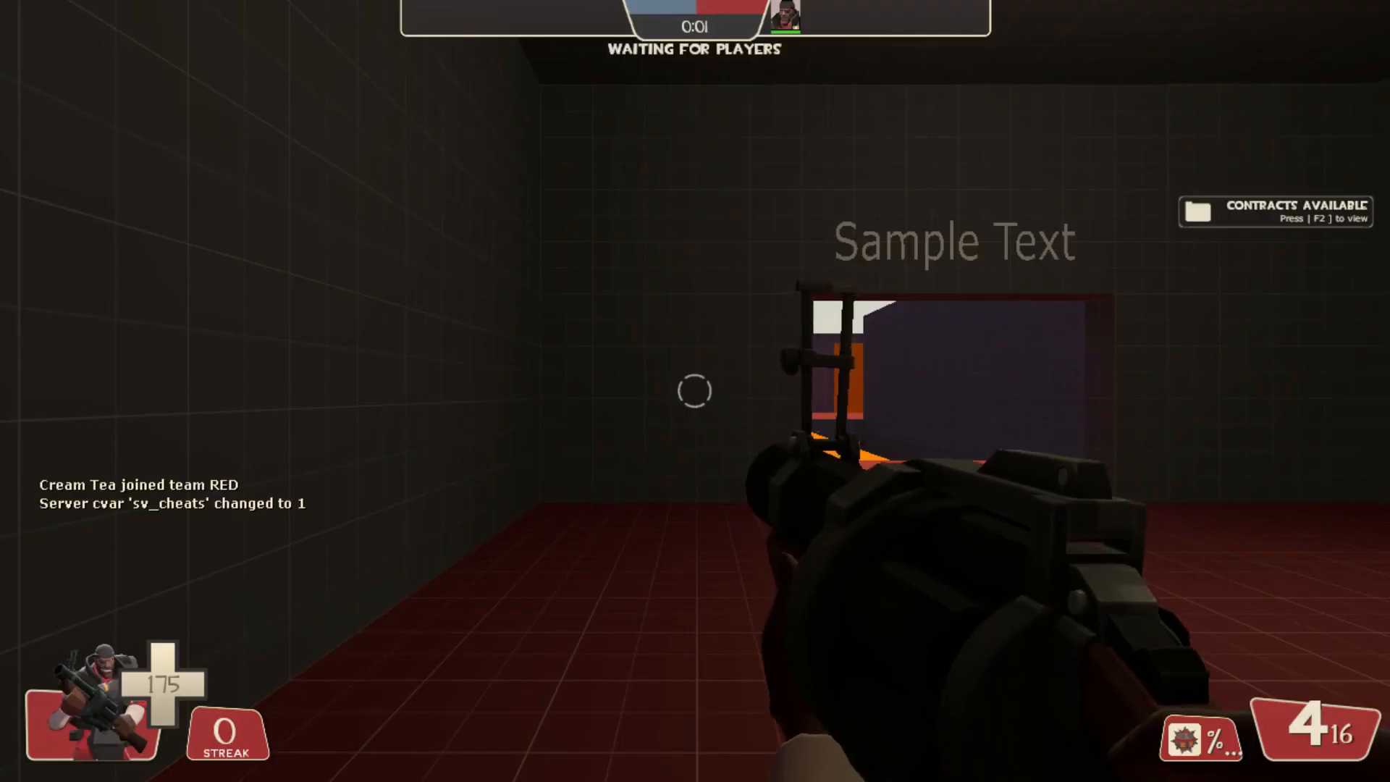
Return the game speed to normal with host_timescale 1.0
key("grave")
key("Up")
key("BackSpace")
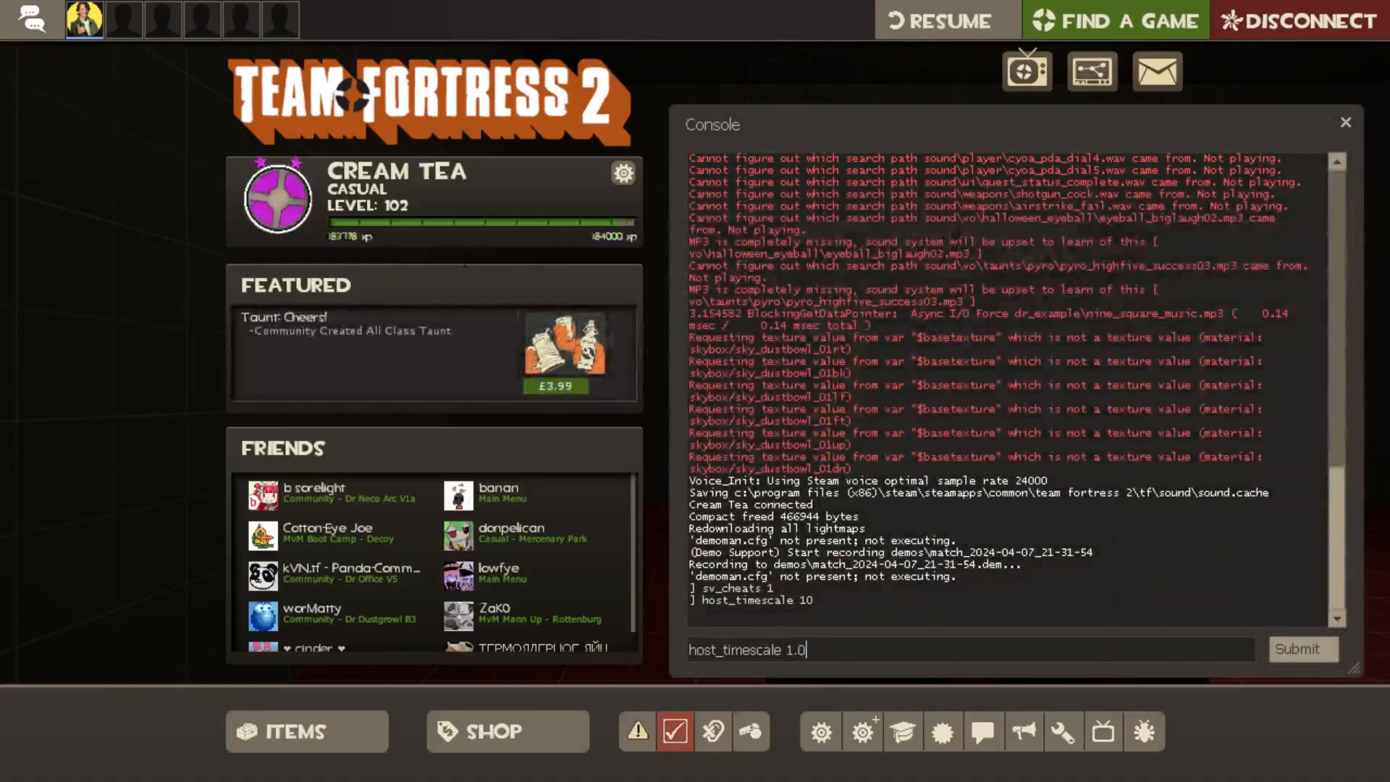
type(".0")
key("Return")
key("grave")
Add 10 bots with tf_bot_add and turn noclip on
key("grave")
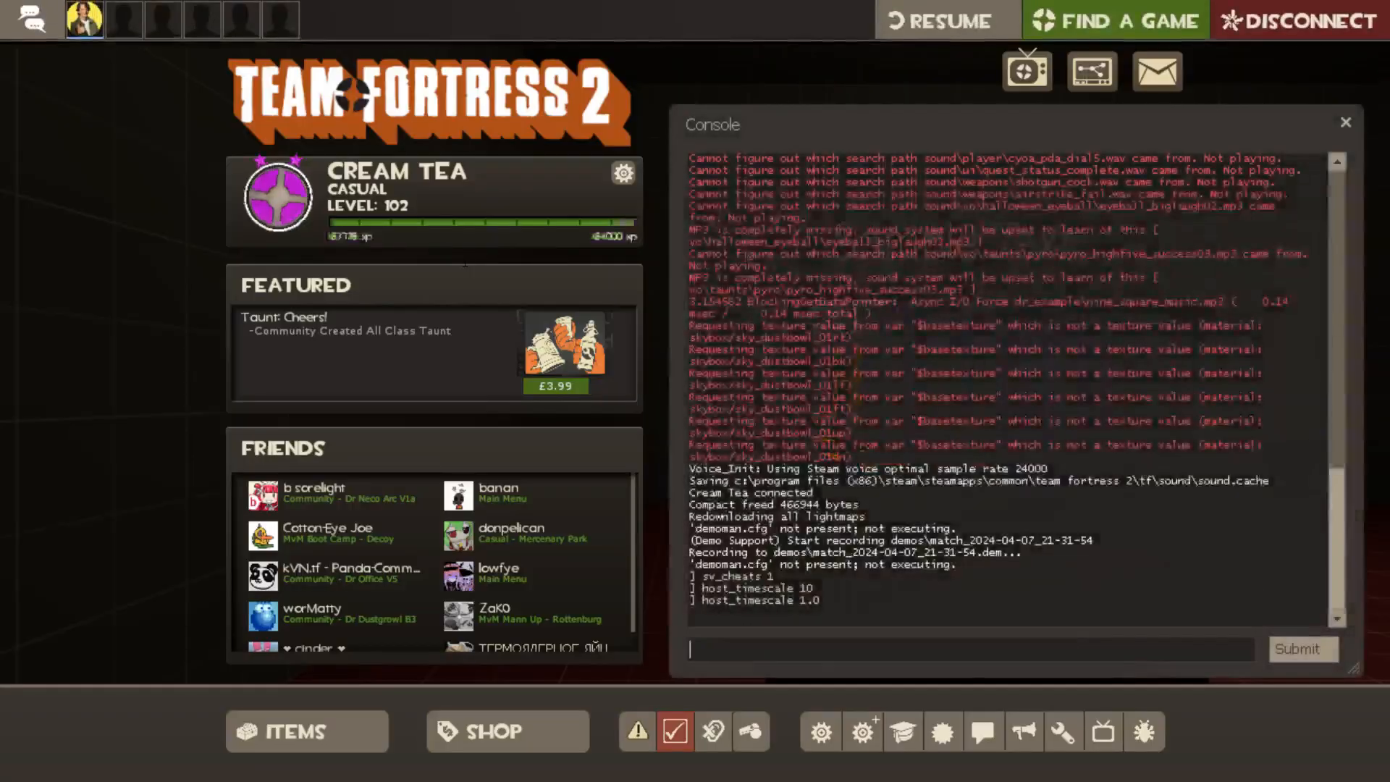
type("tf_bot_add 10")
key("Return")
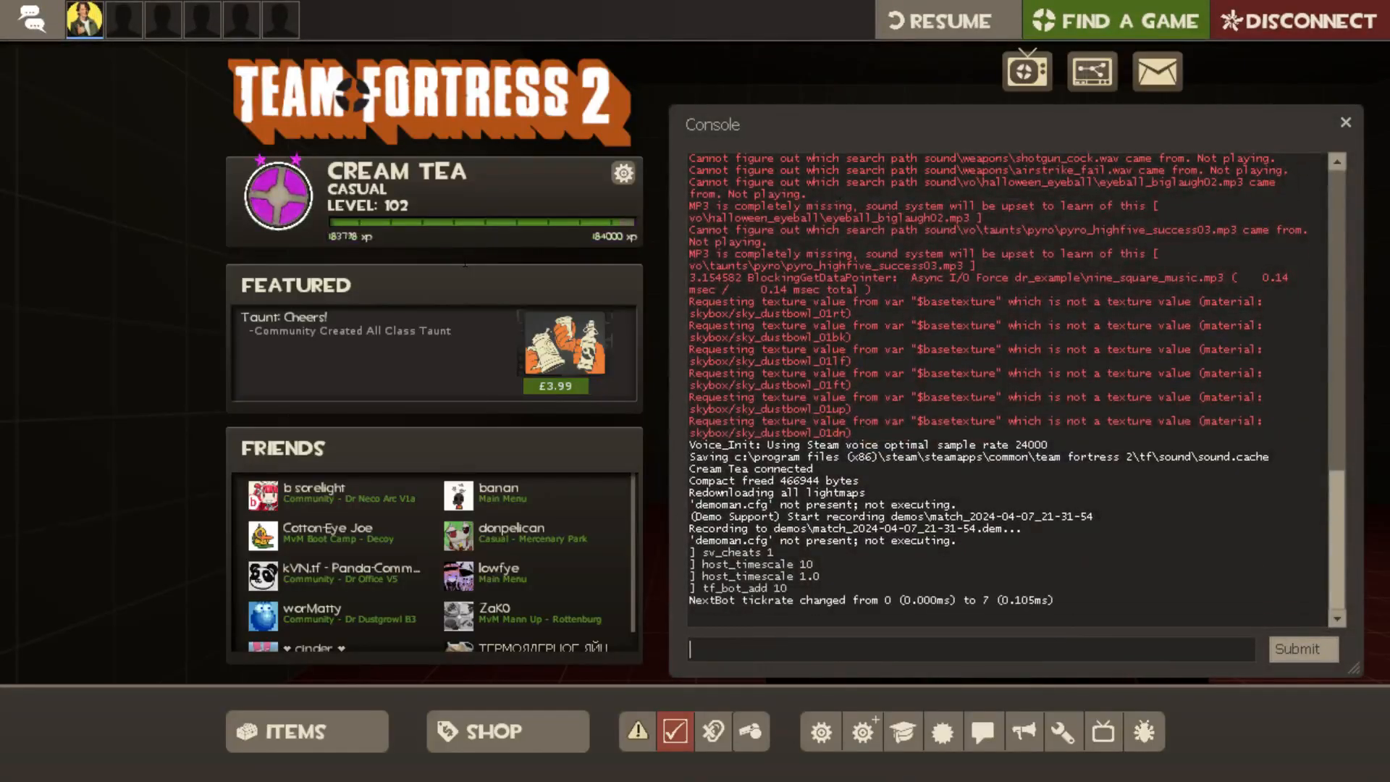
type("noclip")
key("Return")
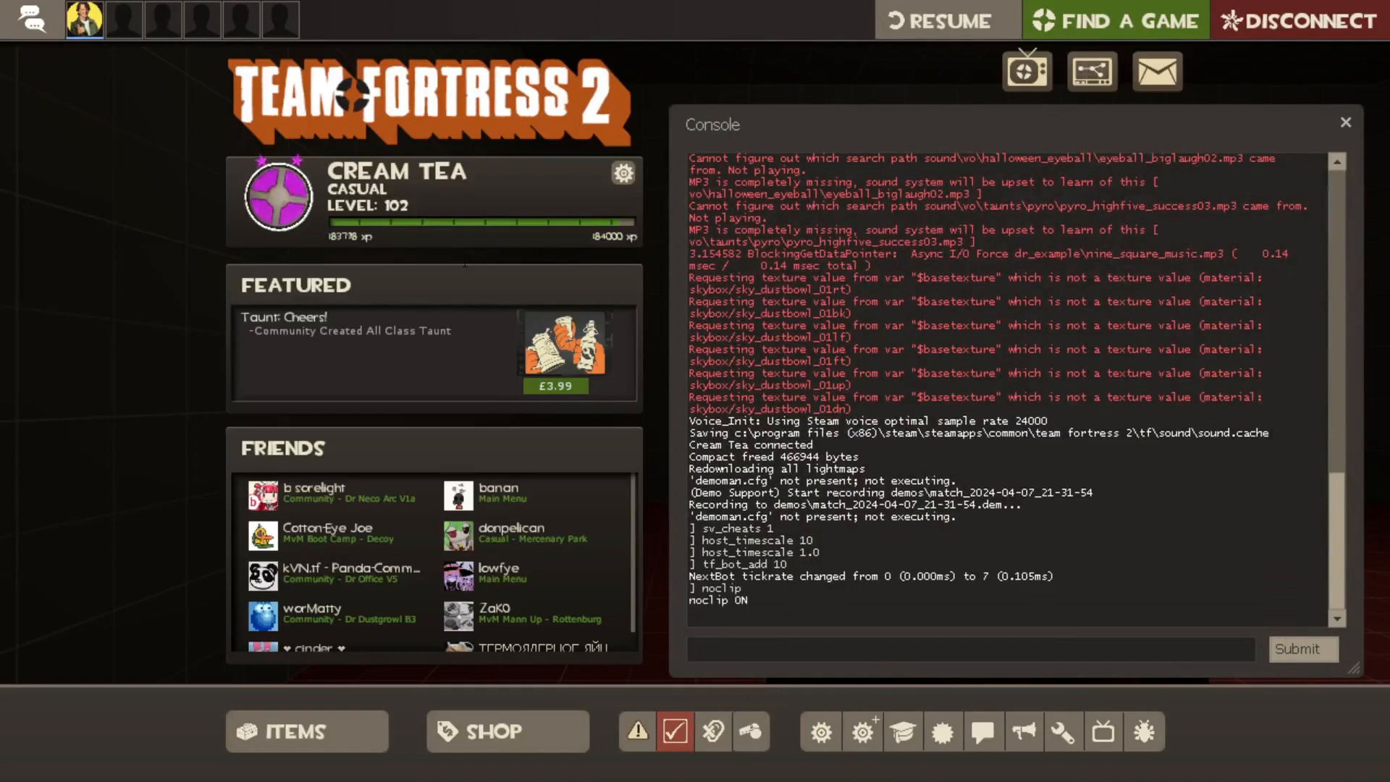
key("grave")
Fly to the minigame doors, turn noclip off and enter the Nine Square door to start the minigame
key("w")
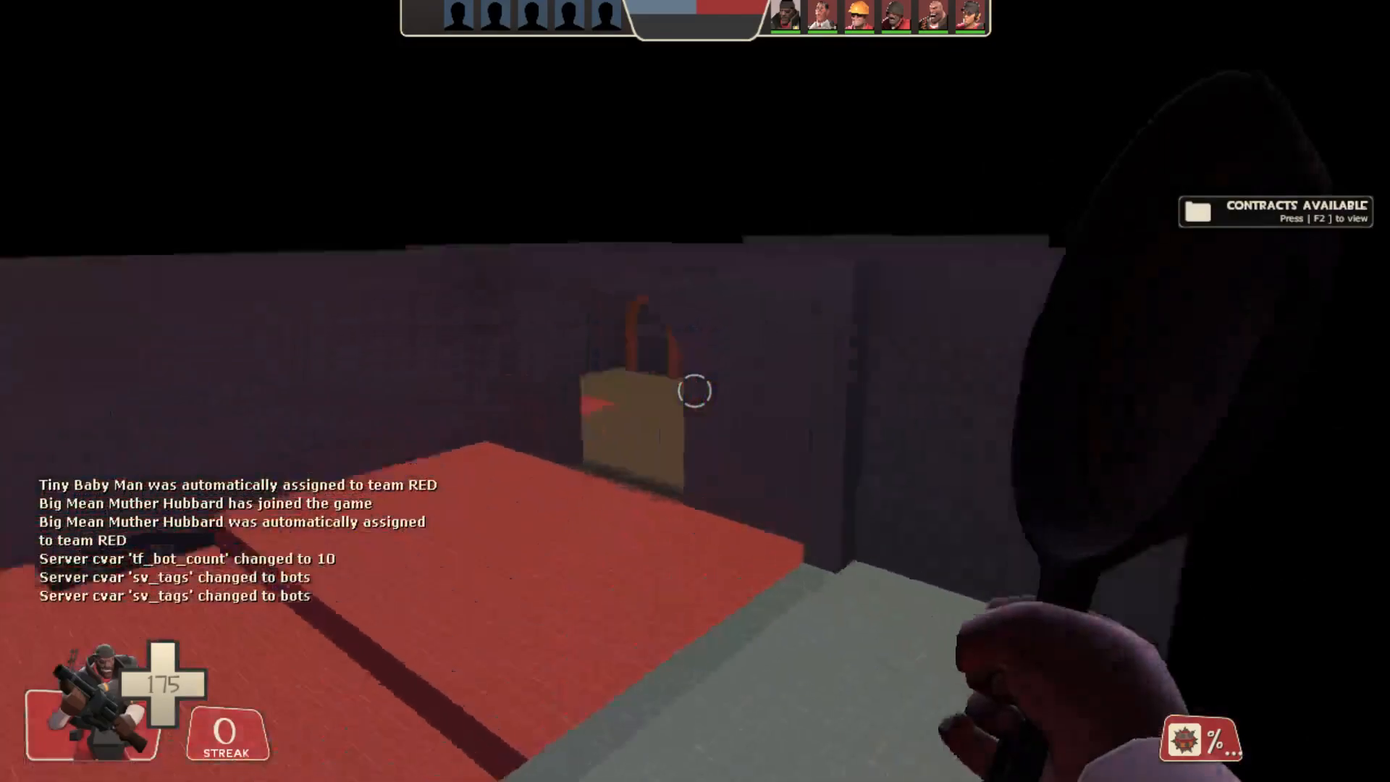
key("grave")
key("grave")
key("w")
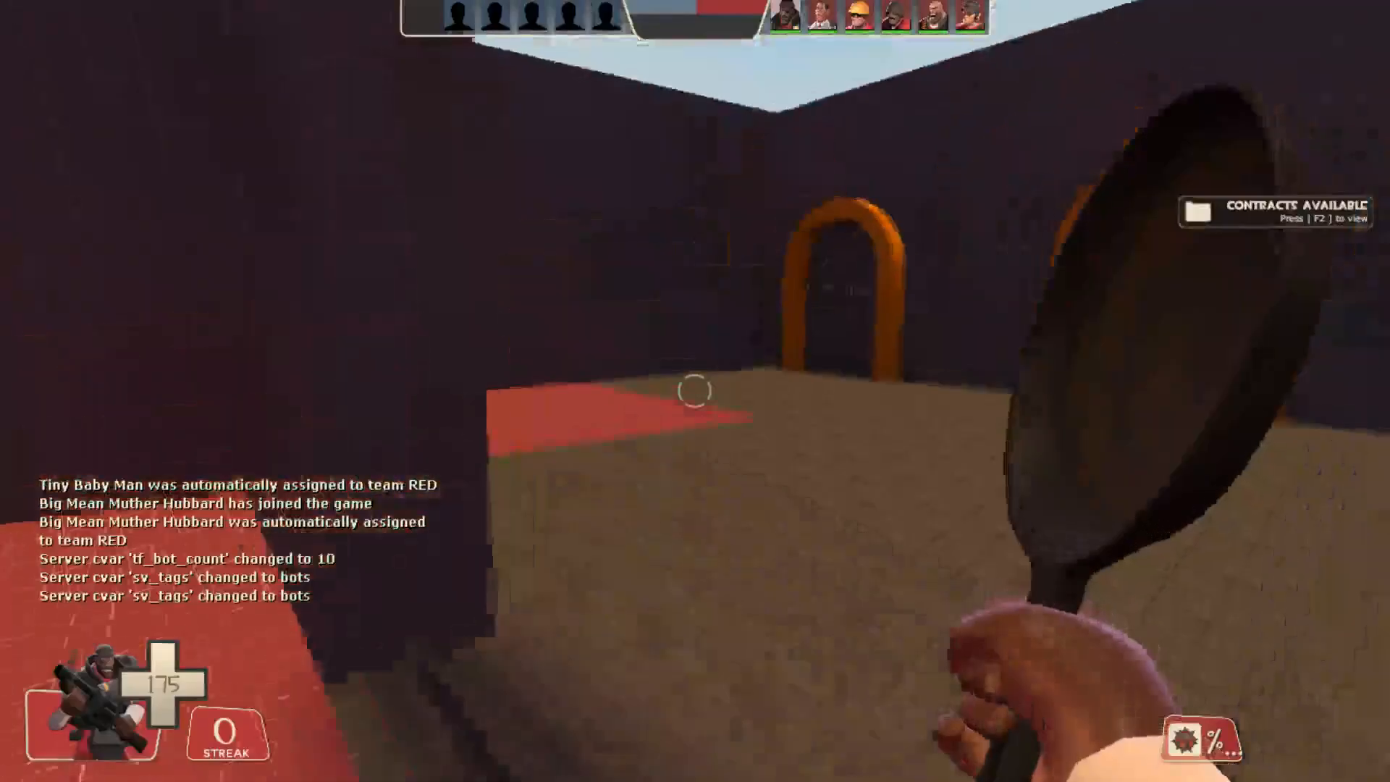
key("w")
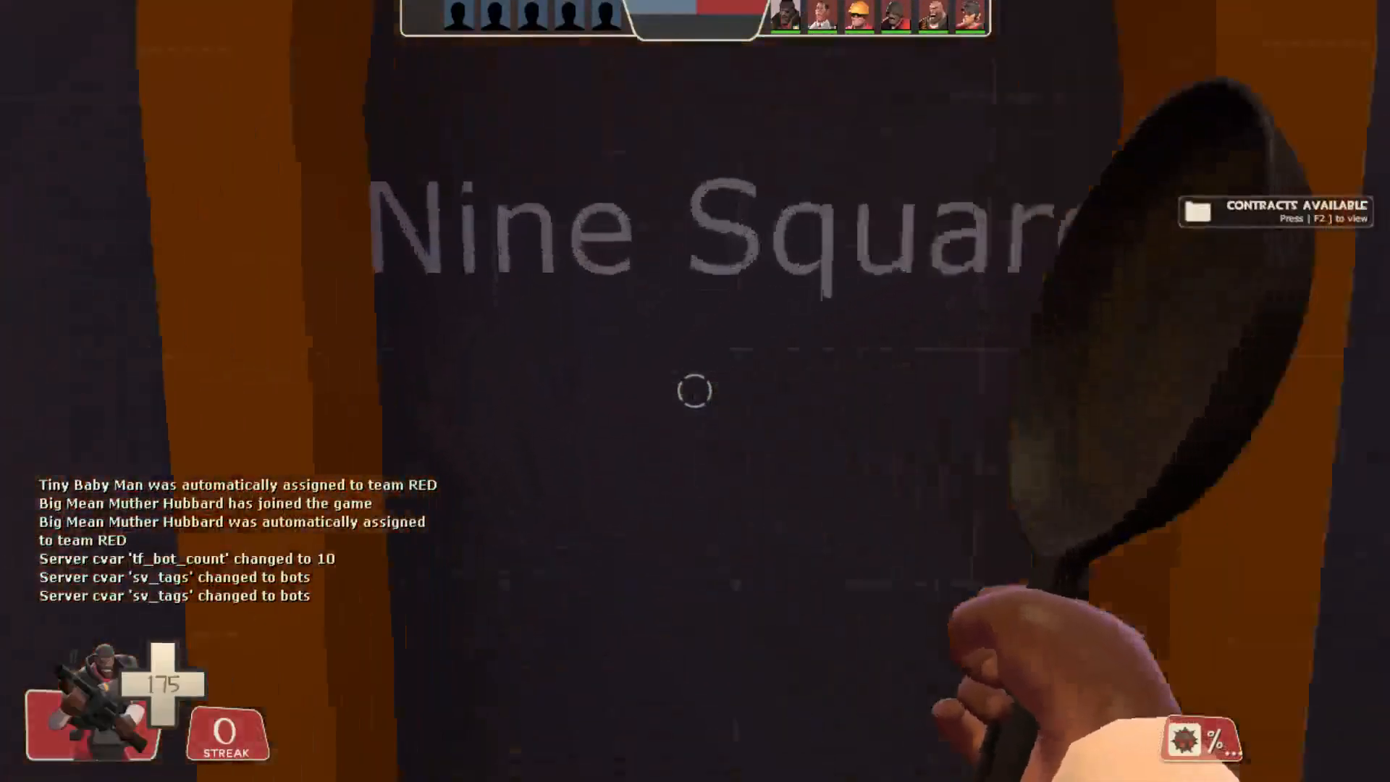
key("w")
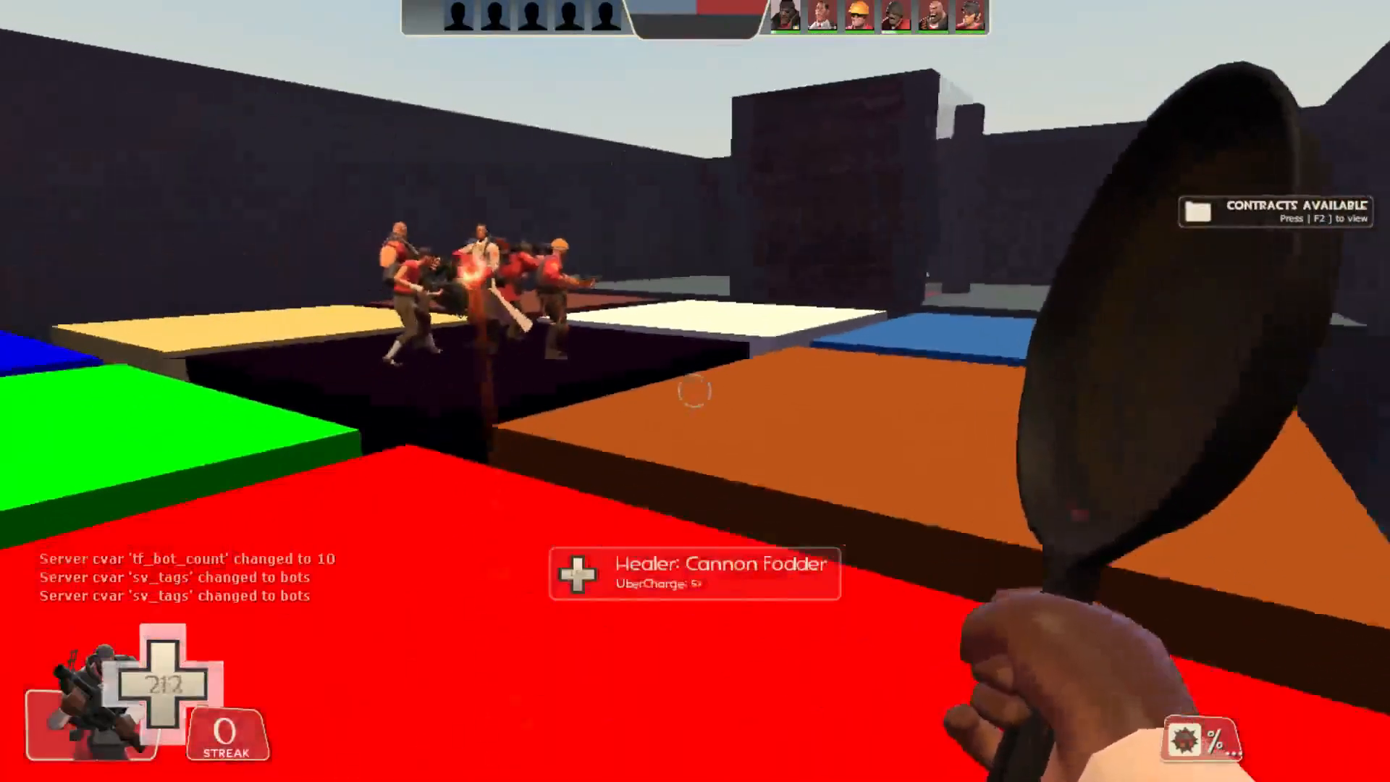
Call for help with a voice command, cross to the orange platform and taunt there
key("z")
key("1")
key("w")
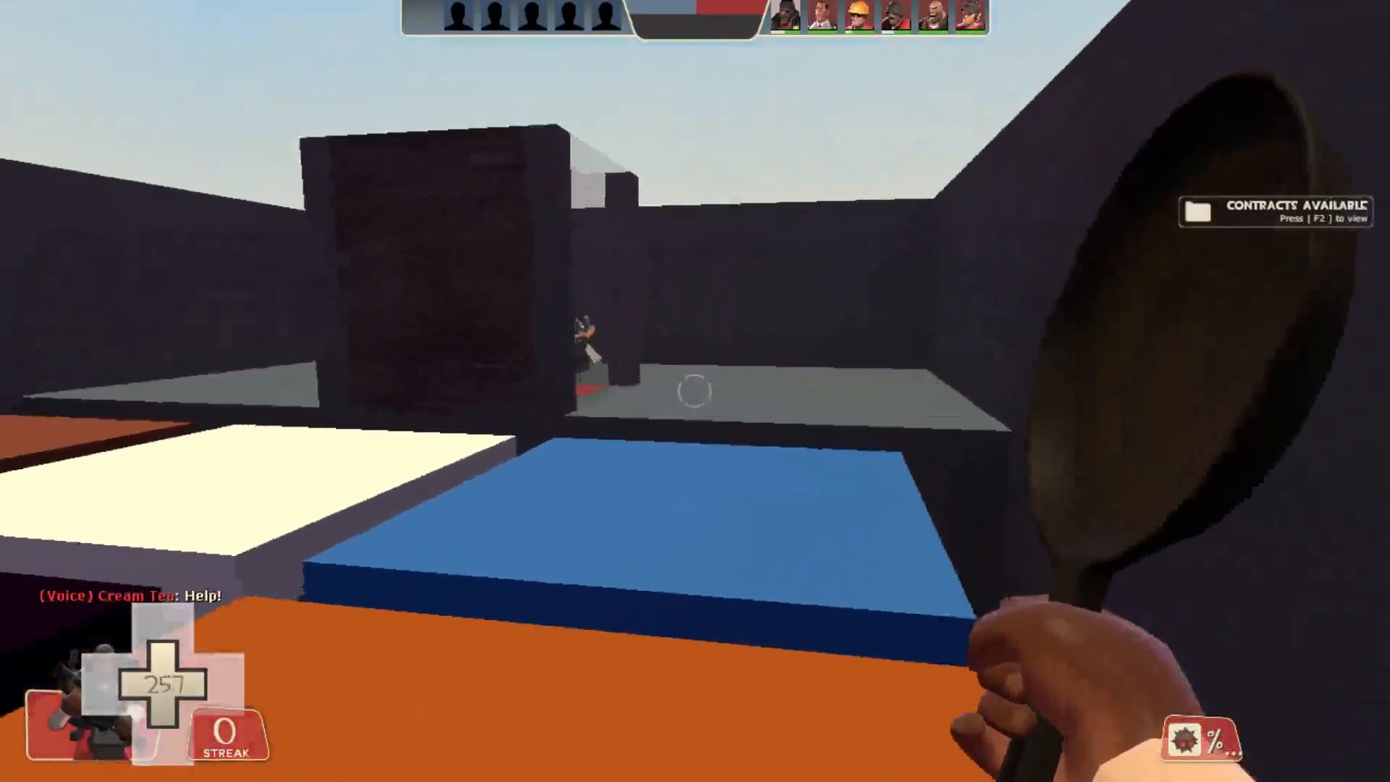
key("g")
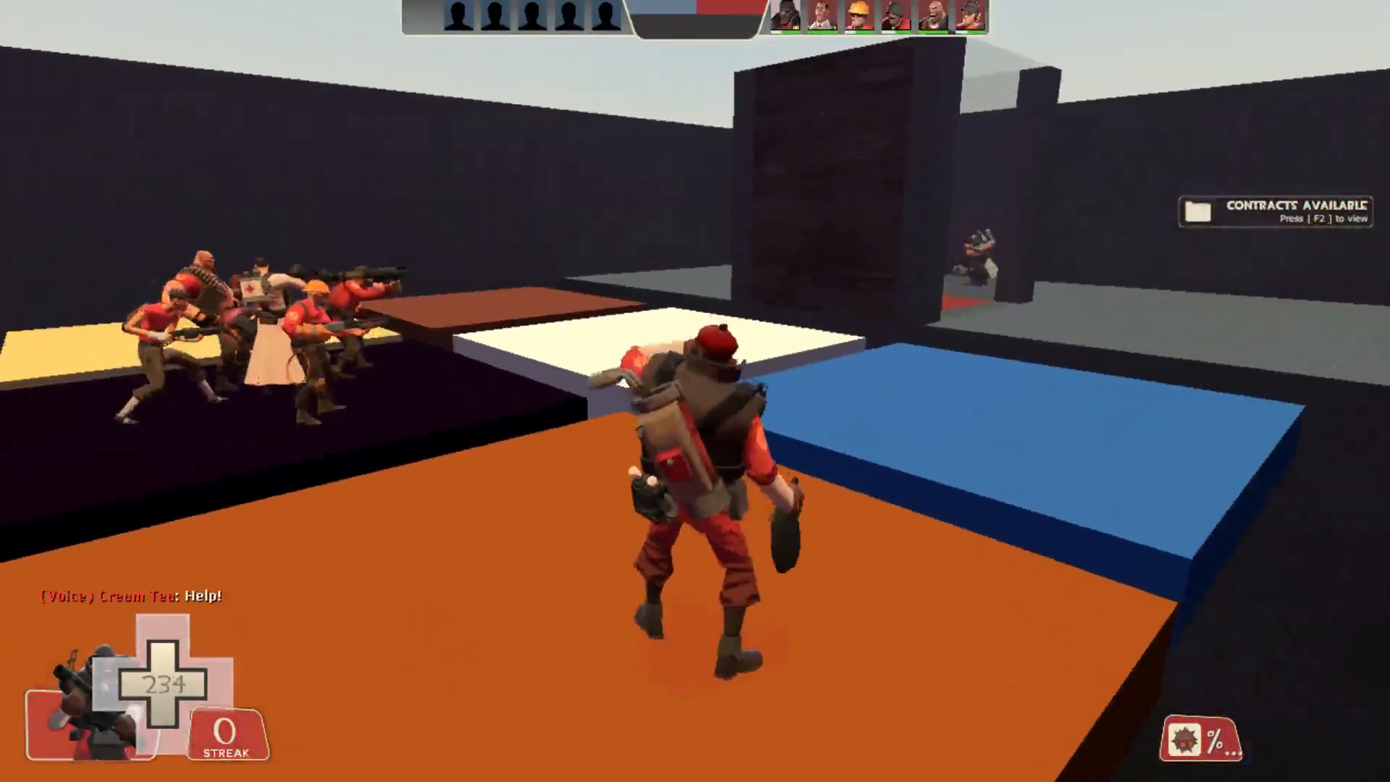
Turn noclip on again and enable buddha mode to survive while watching the Nine Square round
key("grave")
type("host")
key("grave")
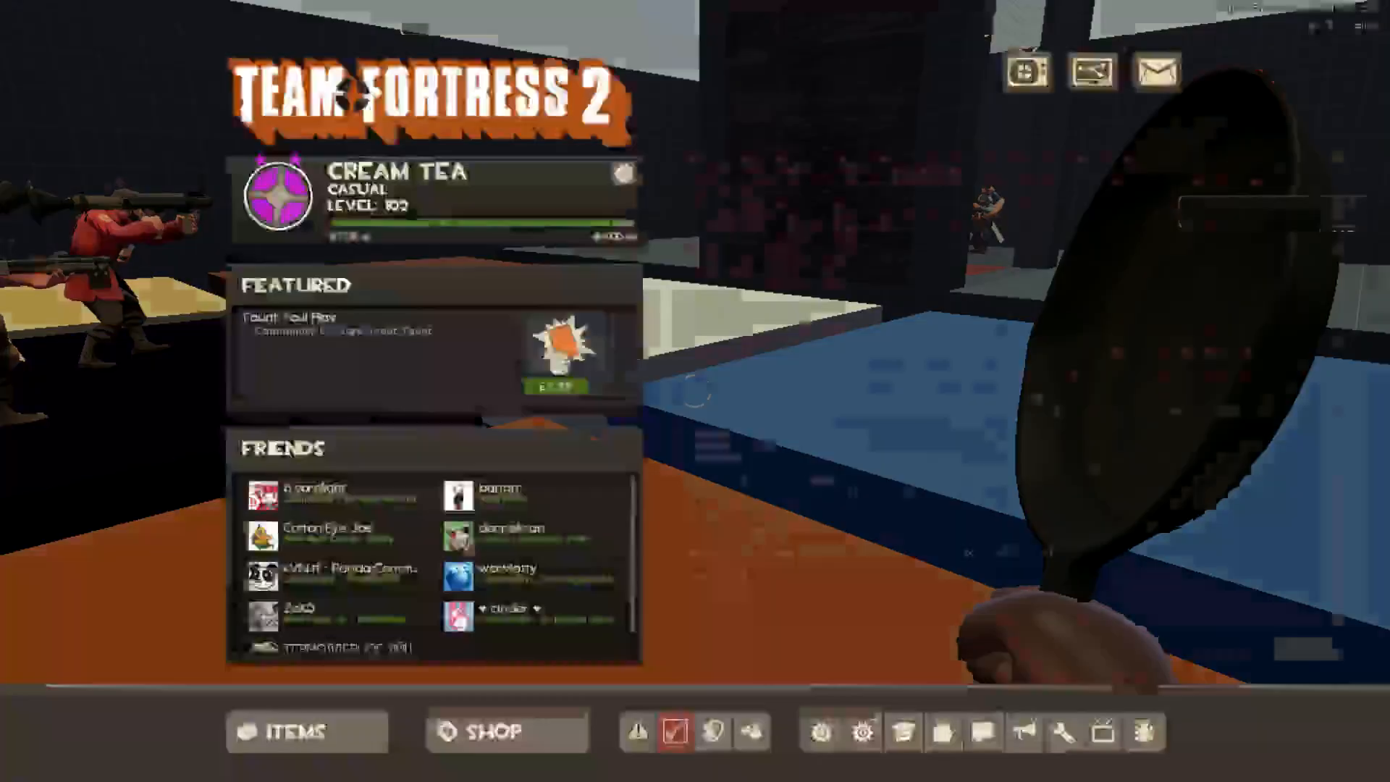
type("bo")
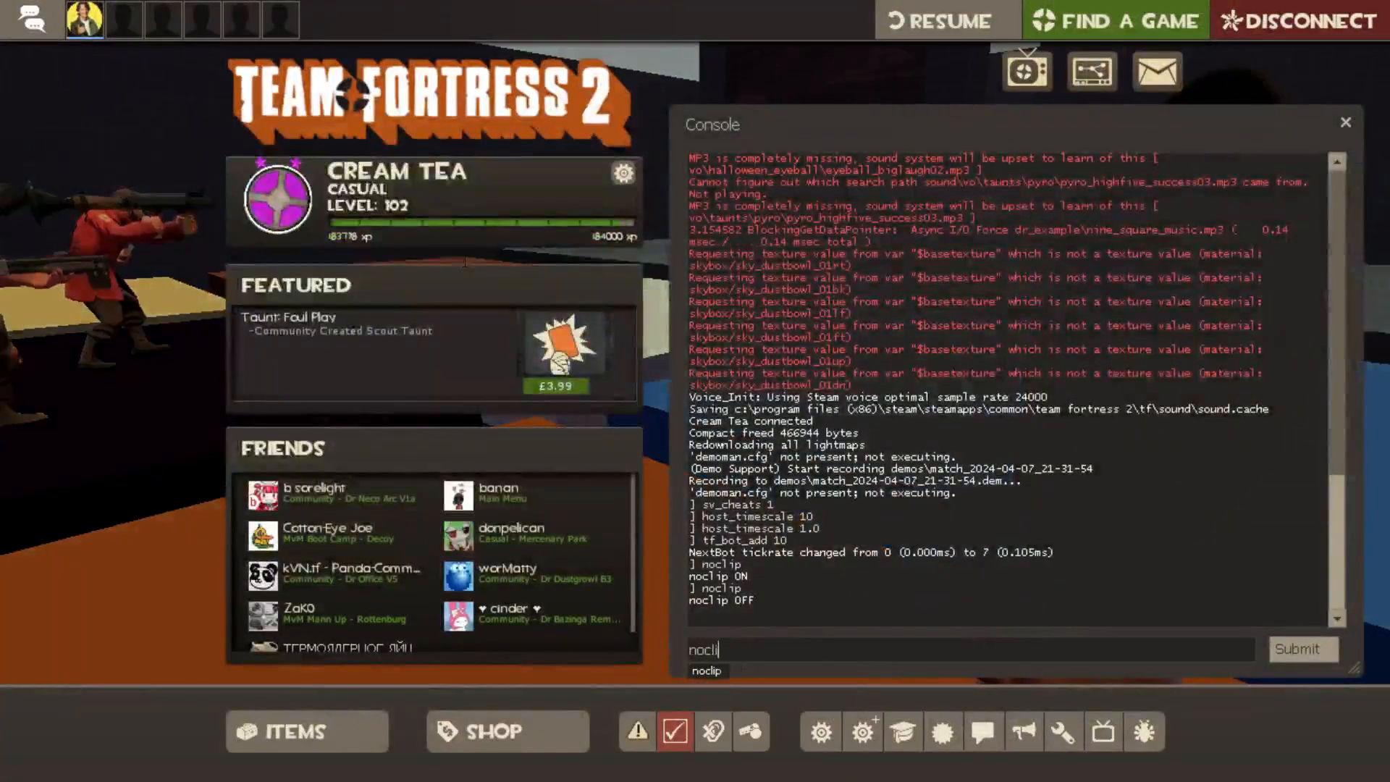
type("p")
key("Return")
key("grave")
key("grave")
type("budd")
key("grave")
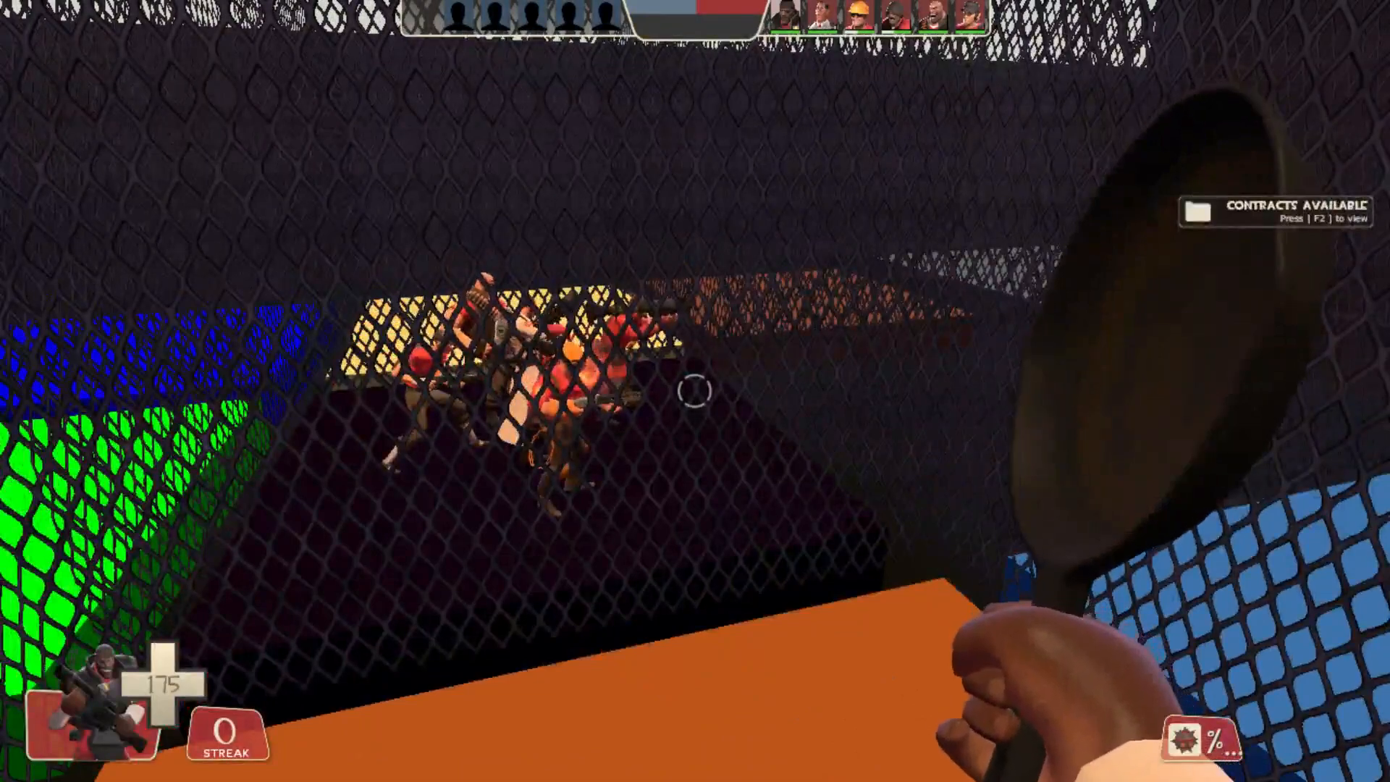
key("Escape")
key("Escape")
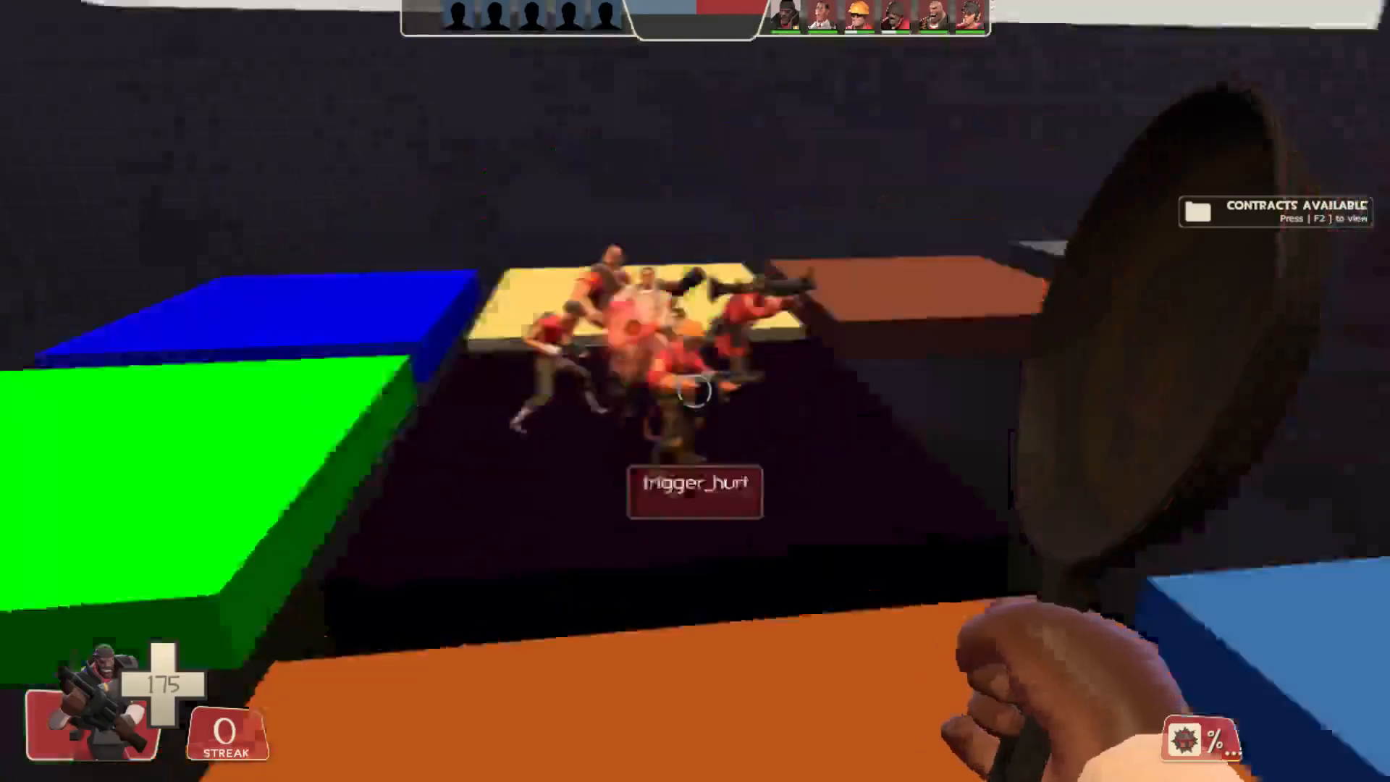
Set host_timescale to 2.0 to watch the Nine Square round at double speed, and reissue the timescale command
key("grave")
type("host_timesca")
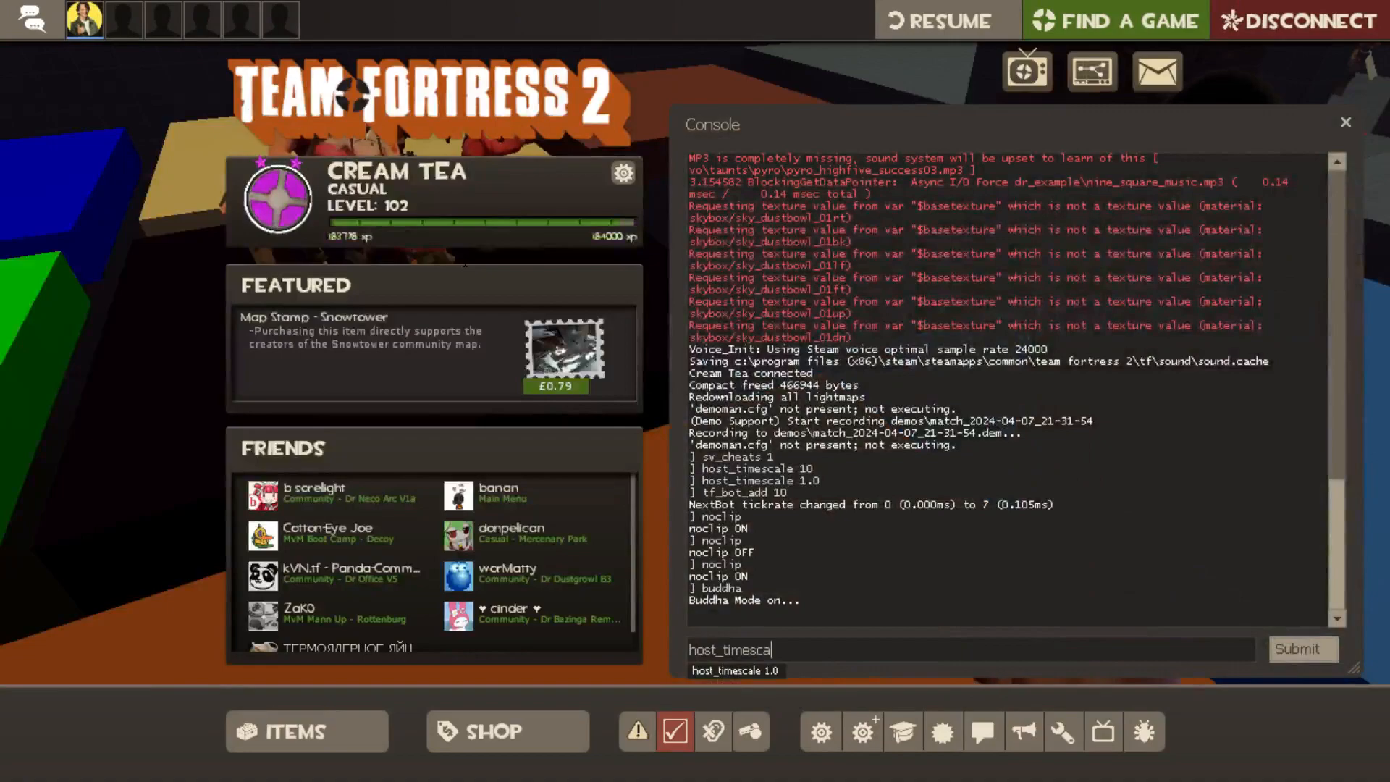
type("le 2.")
key("Return")
key("grave")
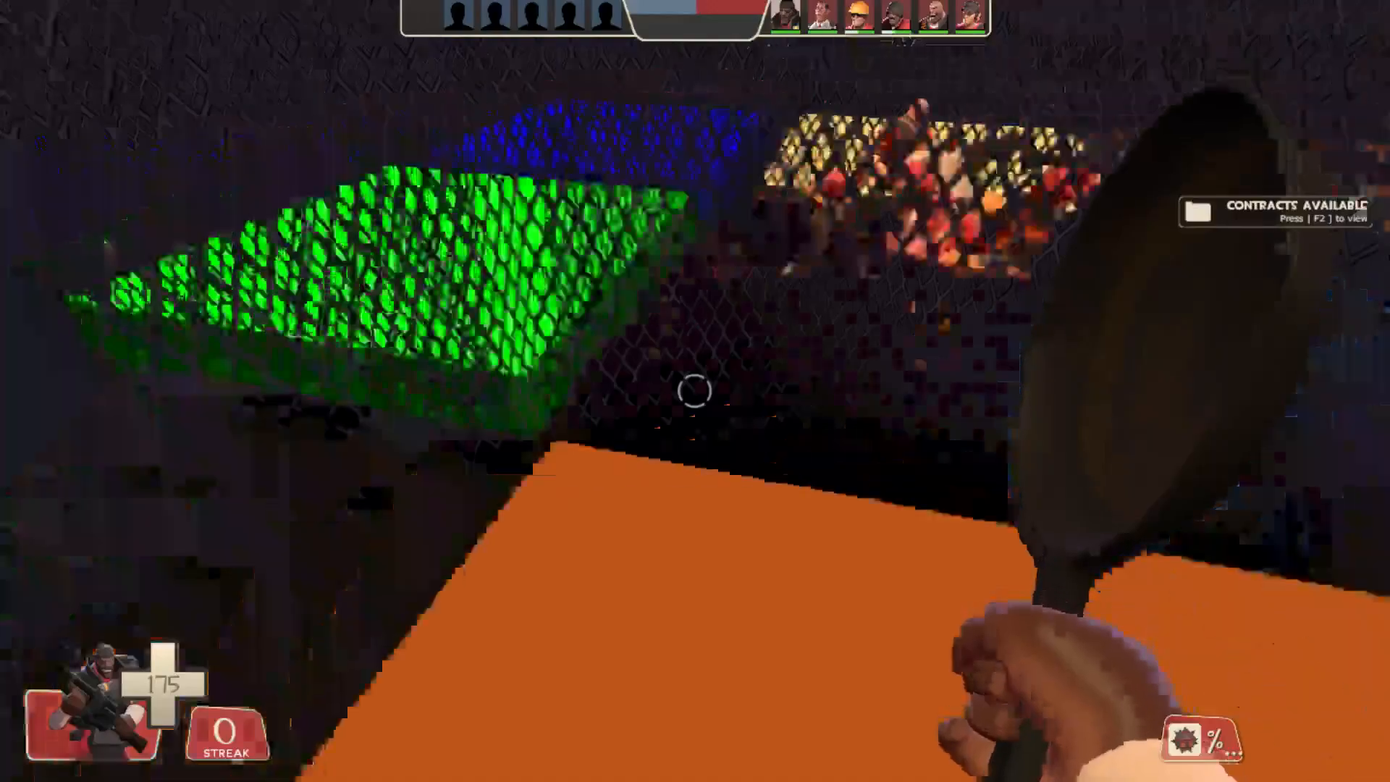
key("grave")
key("Up")
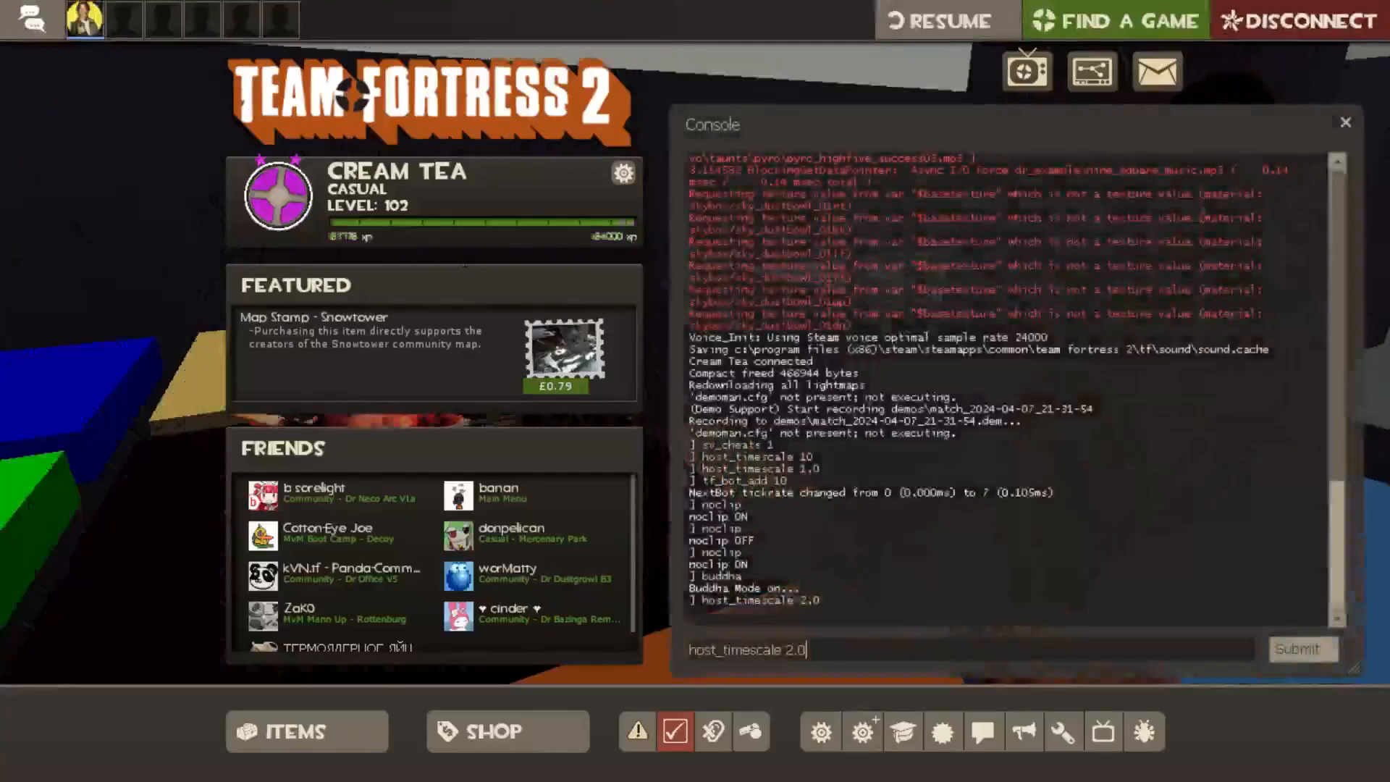
key("Return")
key("grave")
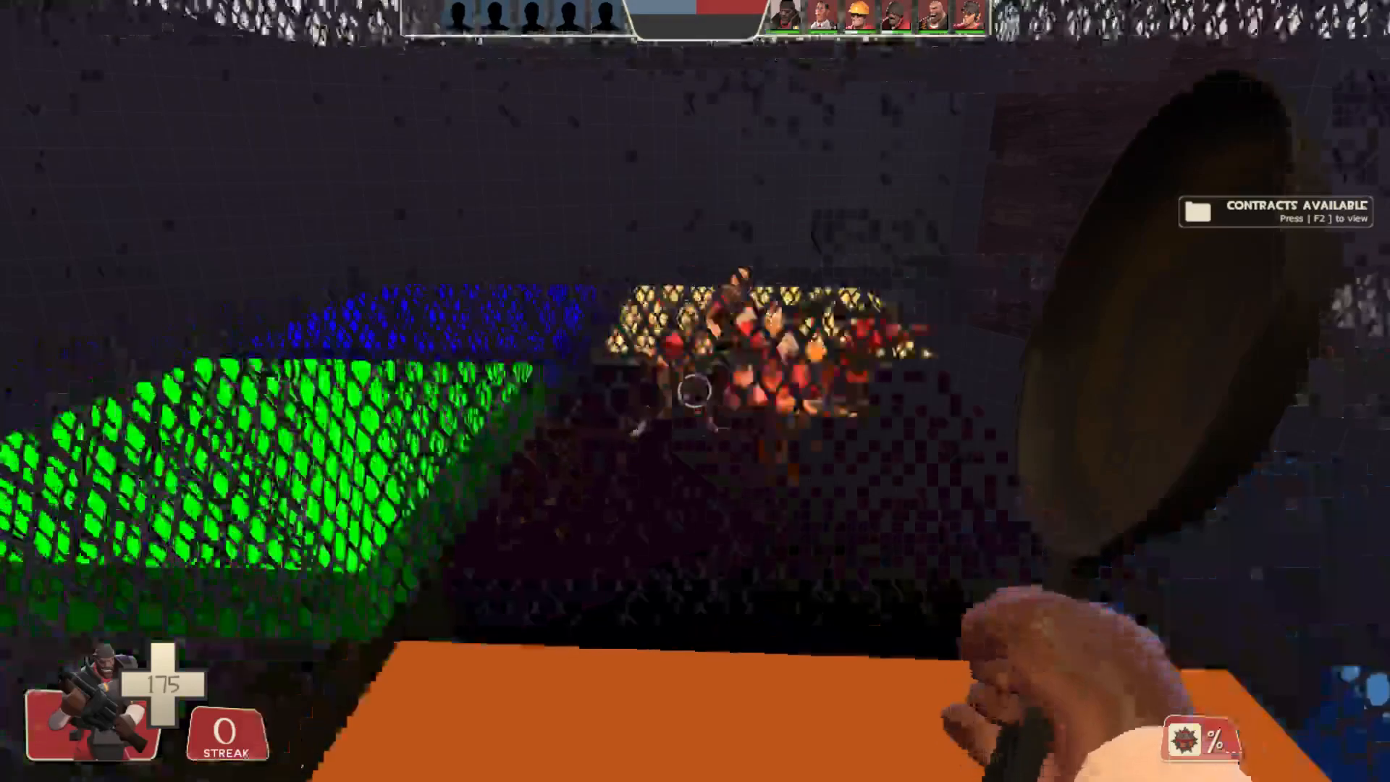
Fly around the caged Nine Square arena and watch the bots on the remaining platforms until the round ends
key("s")
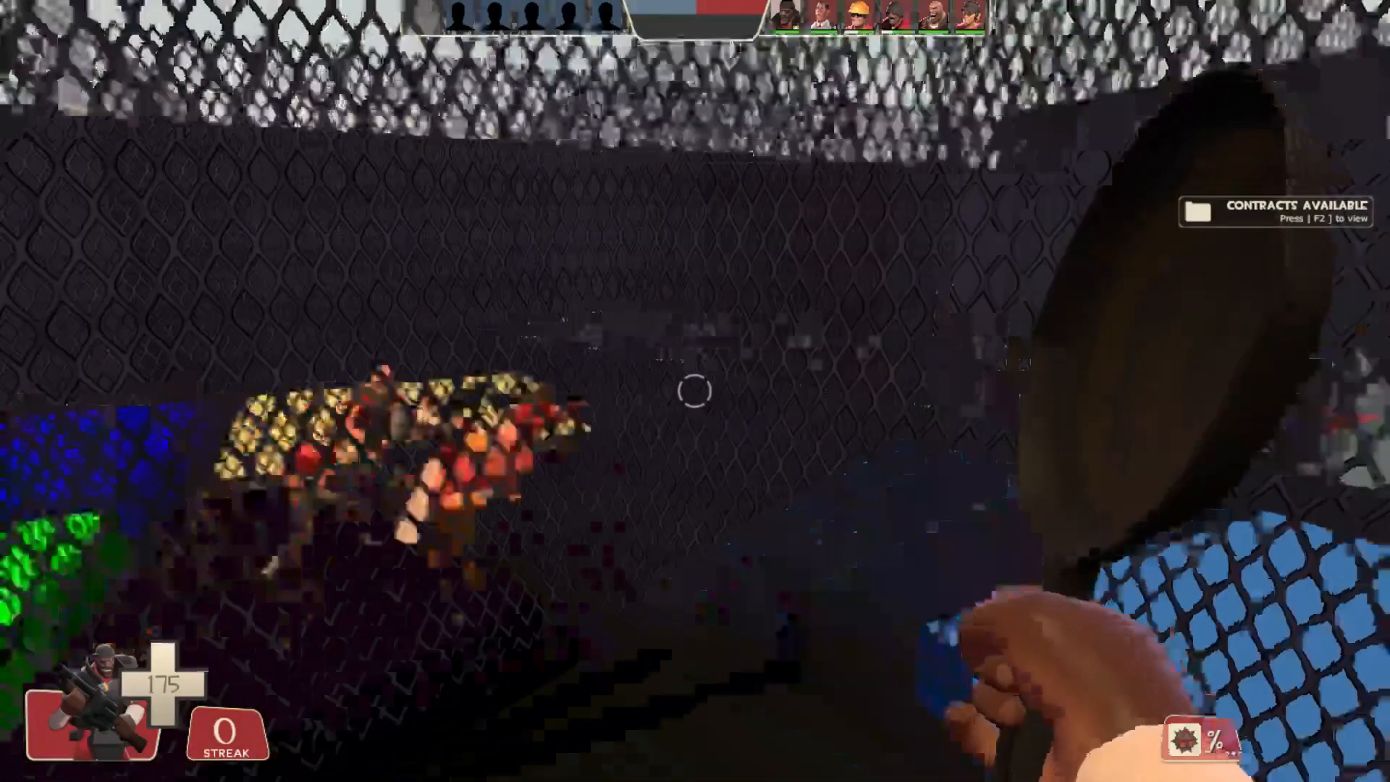
key("w")
key("s")
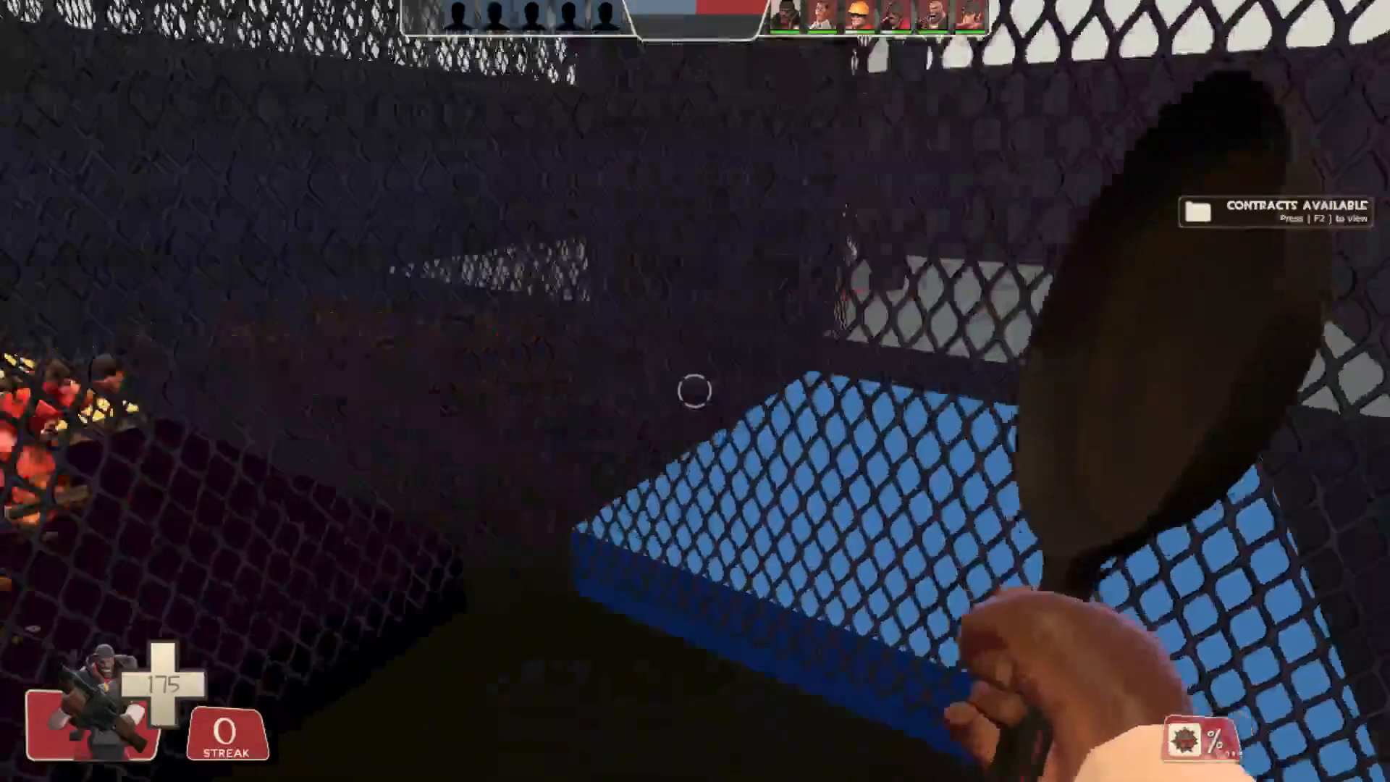
key("w")
key("s")
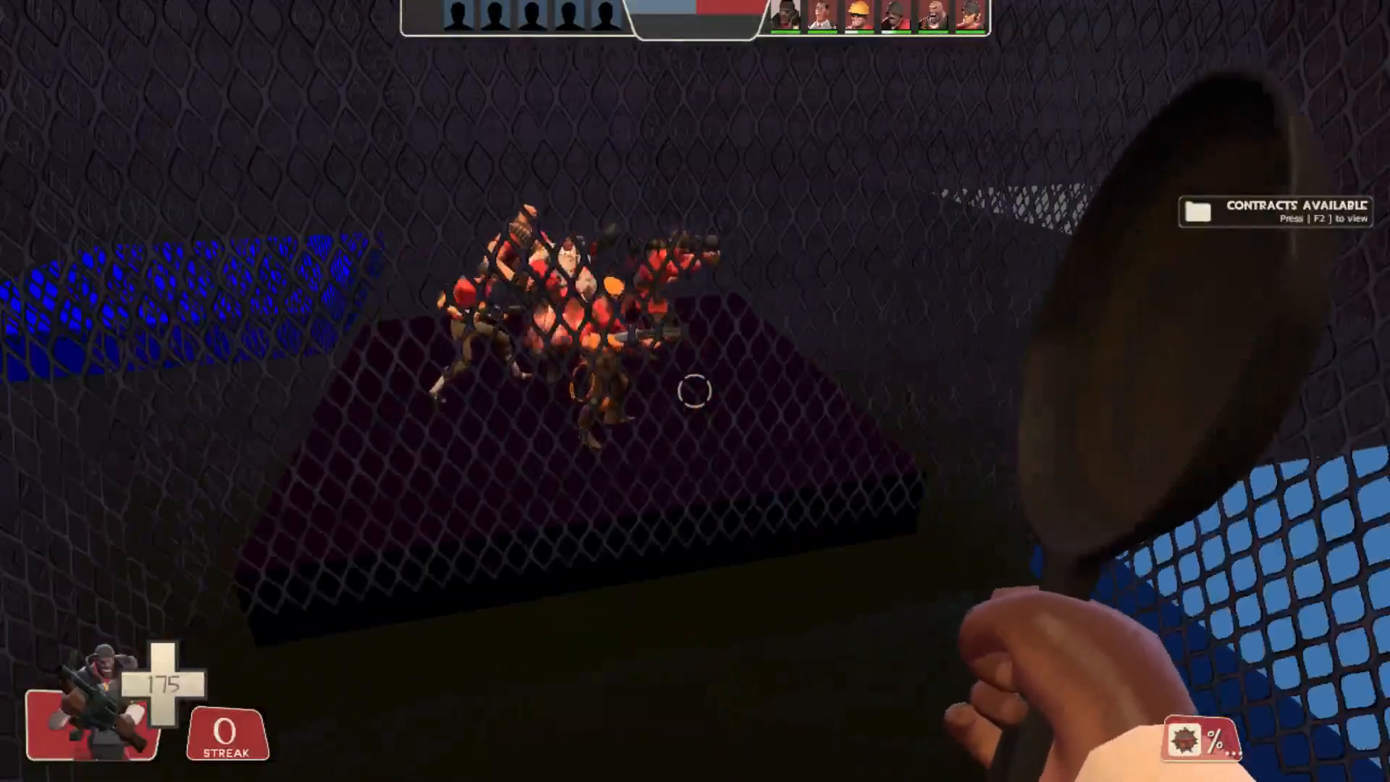
key("w")
key("s")
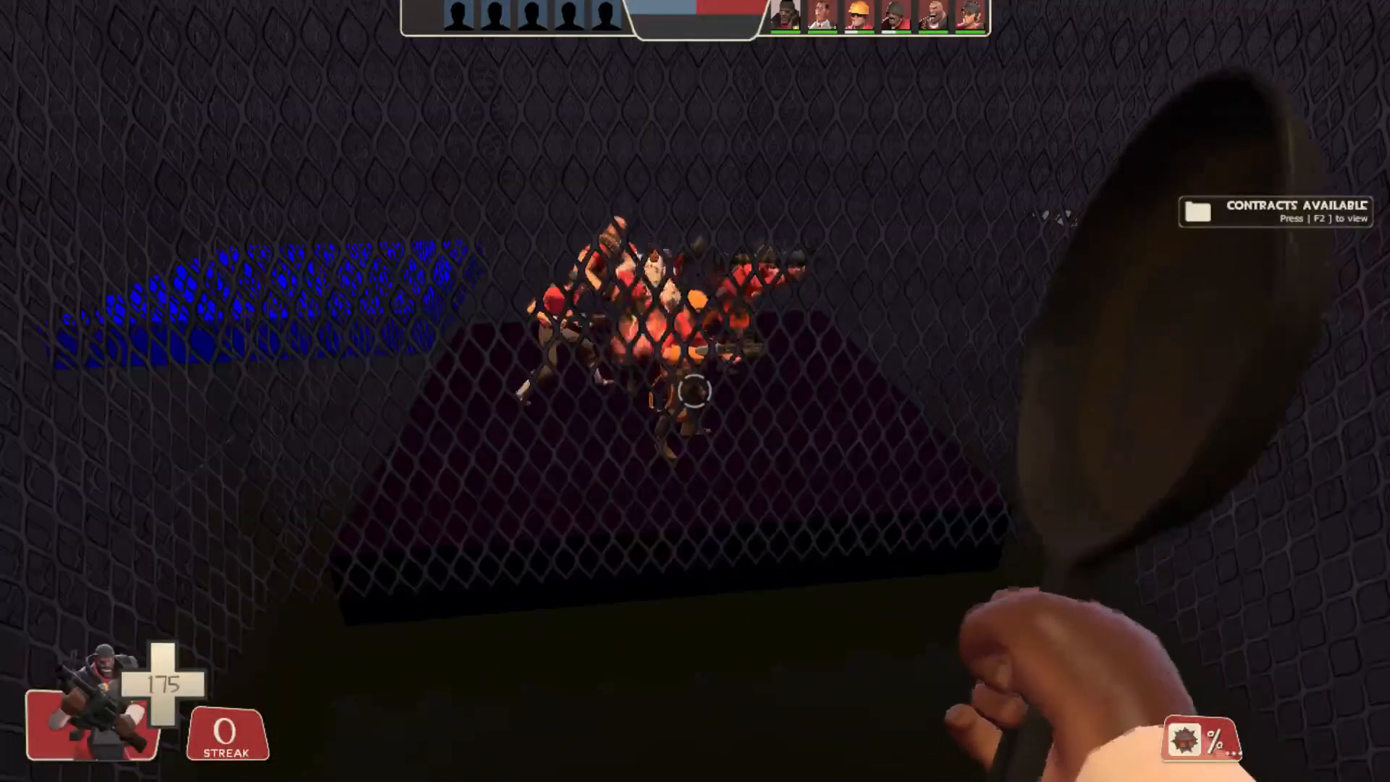
key("s")
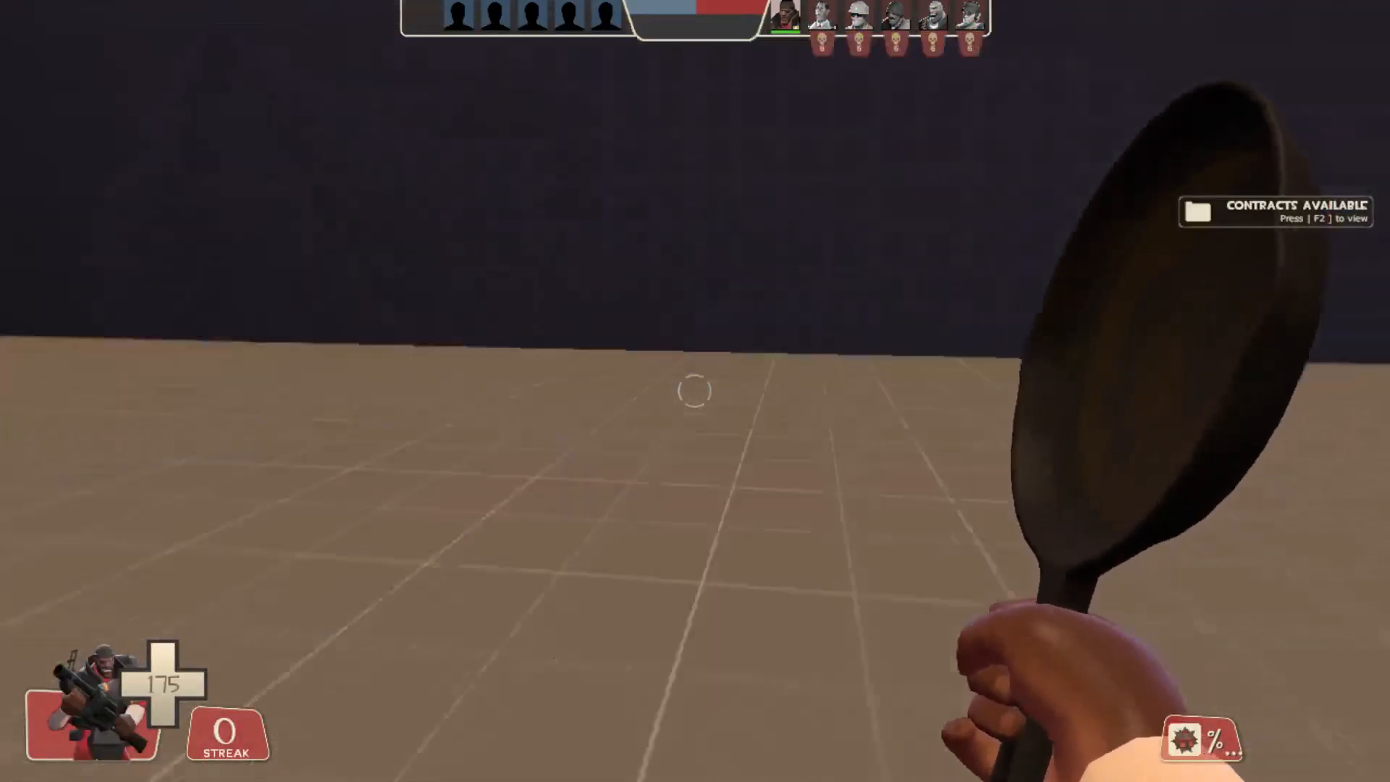
Fly back through the large room outside the minigame and turn noclip off beside the bots
key("w")
key("s")
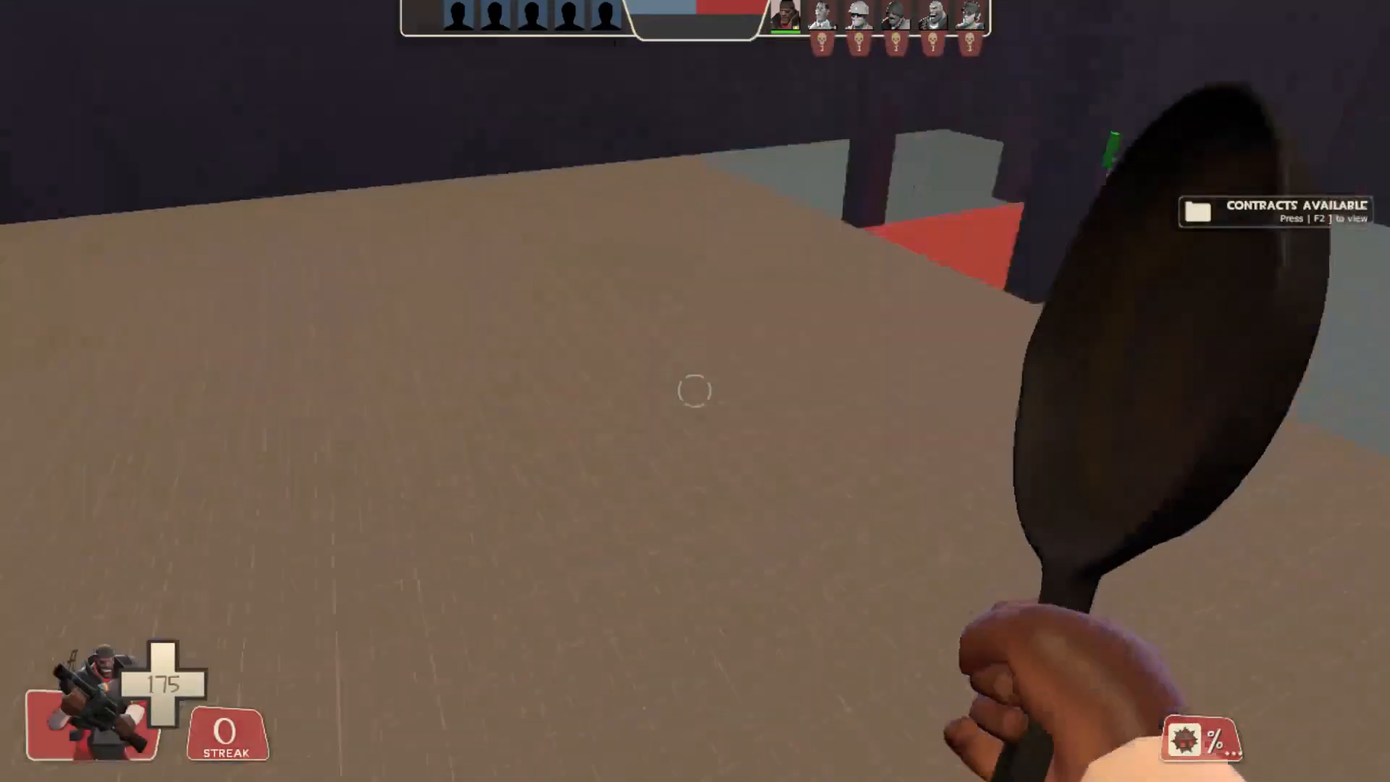
key("w")
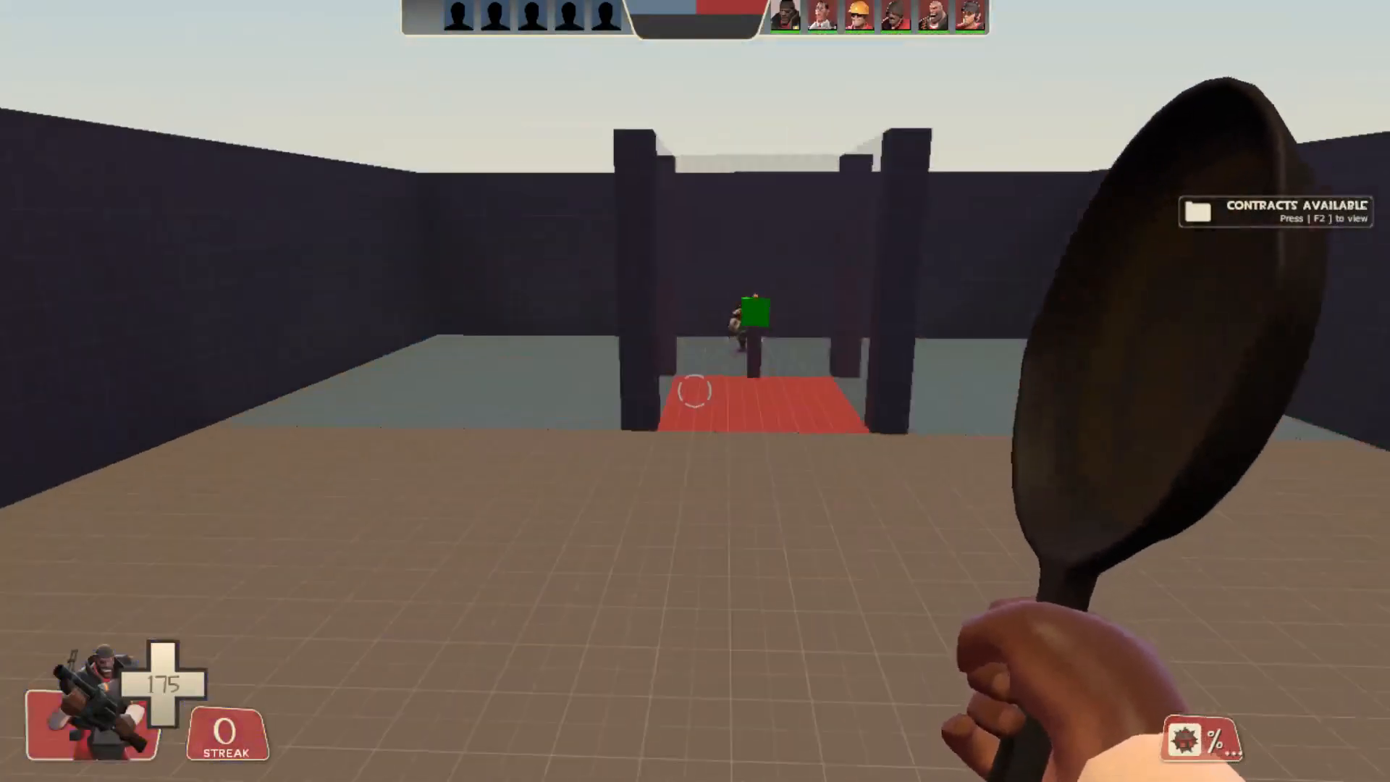
key("s")
key("w")
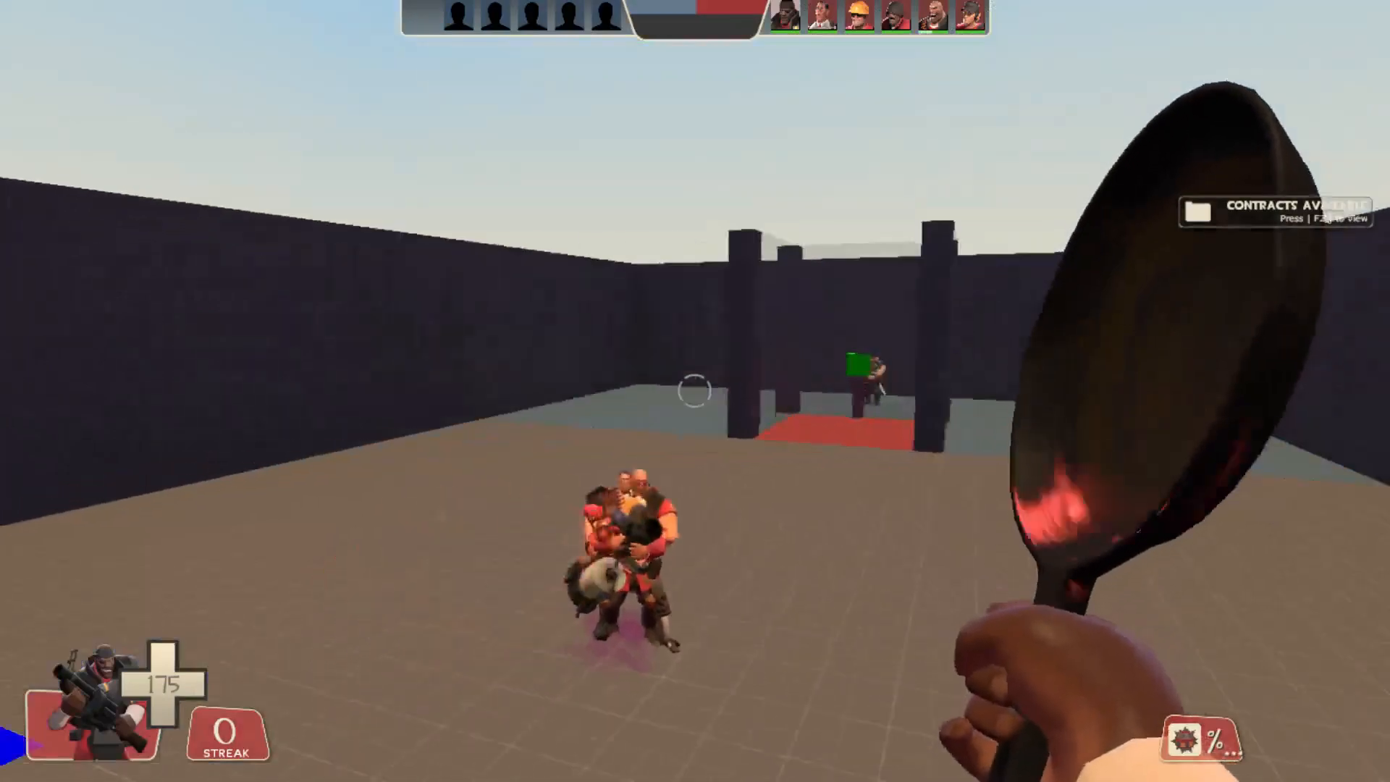
key("grave")
type("noclip")
key("Return")
key("grave")
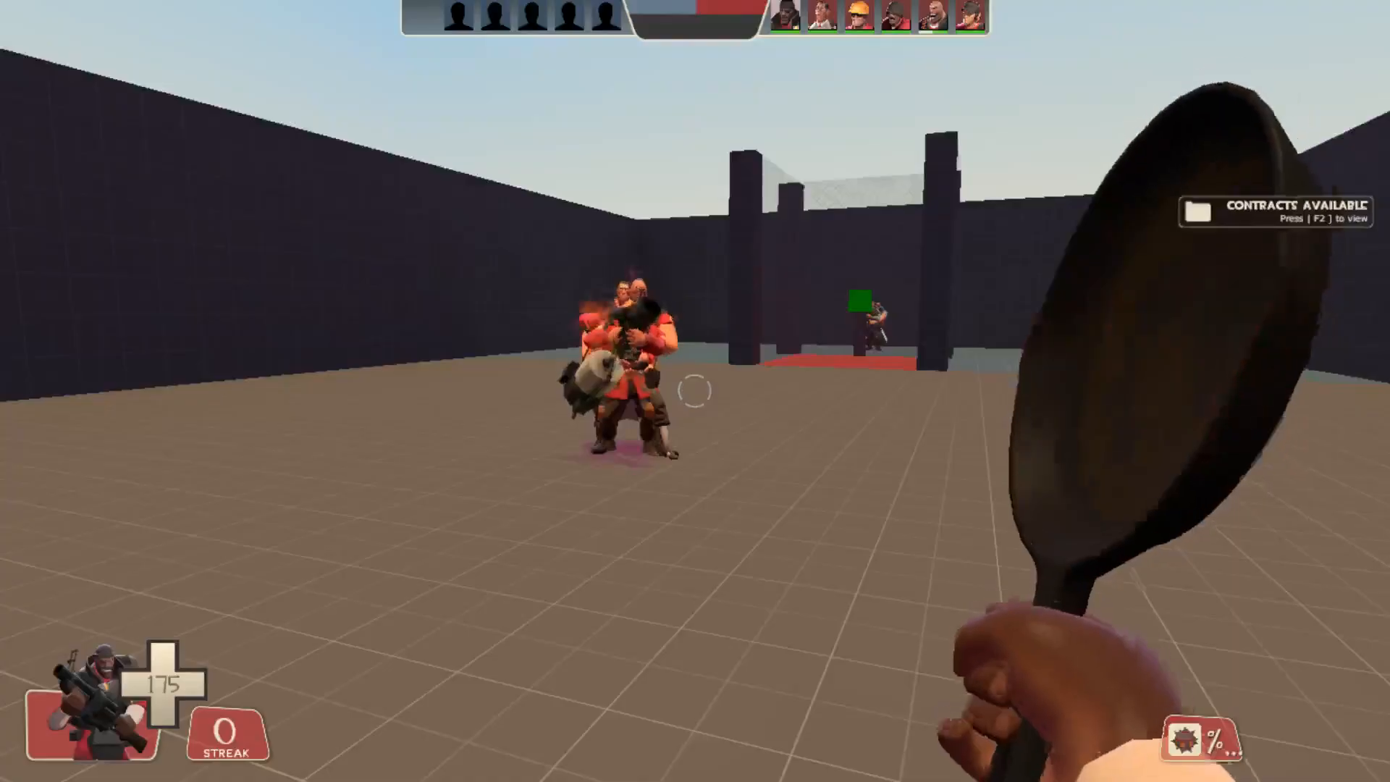
Inspect the blue floor square and the fenced area with the fallen blue team, and open the developer console
key("w")
key("w")
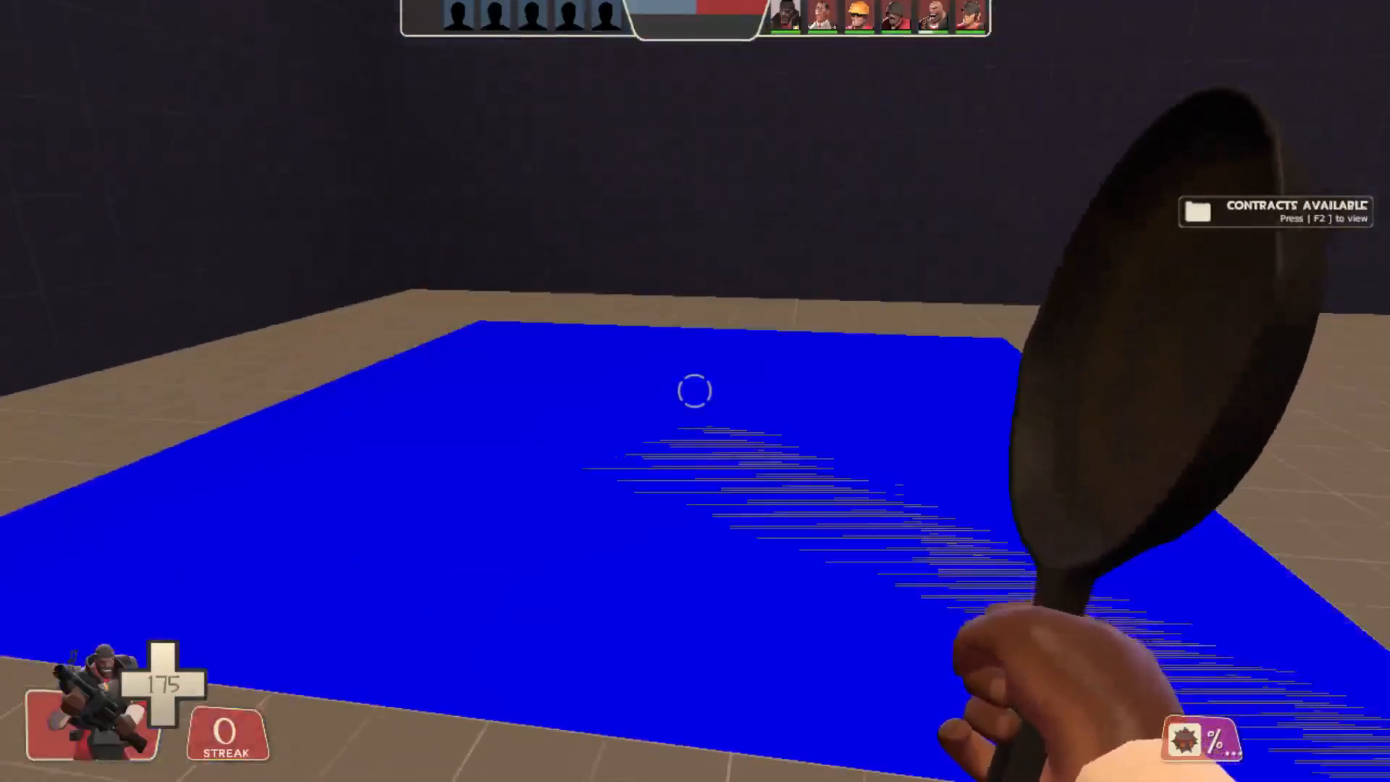
key("w")
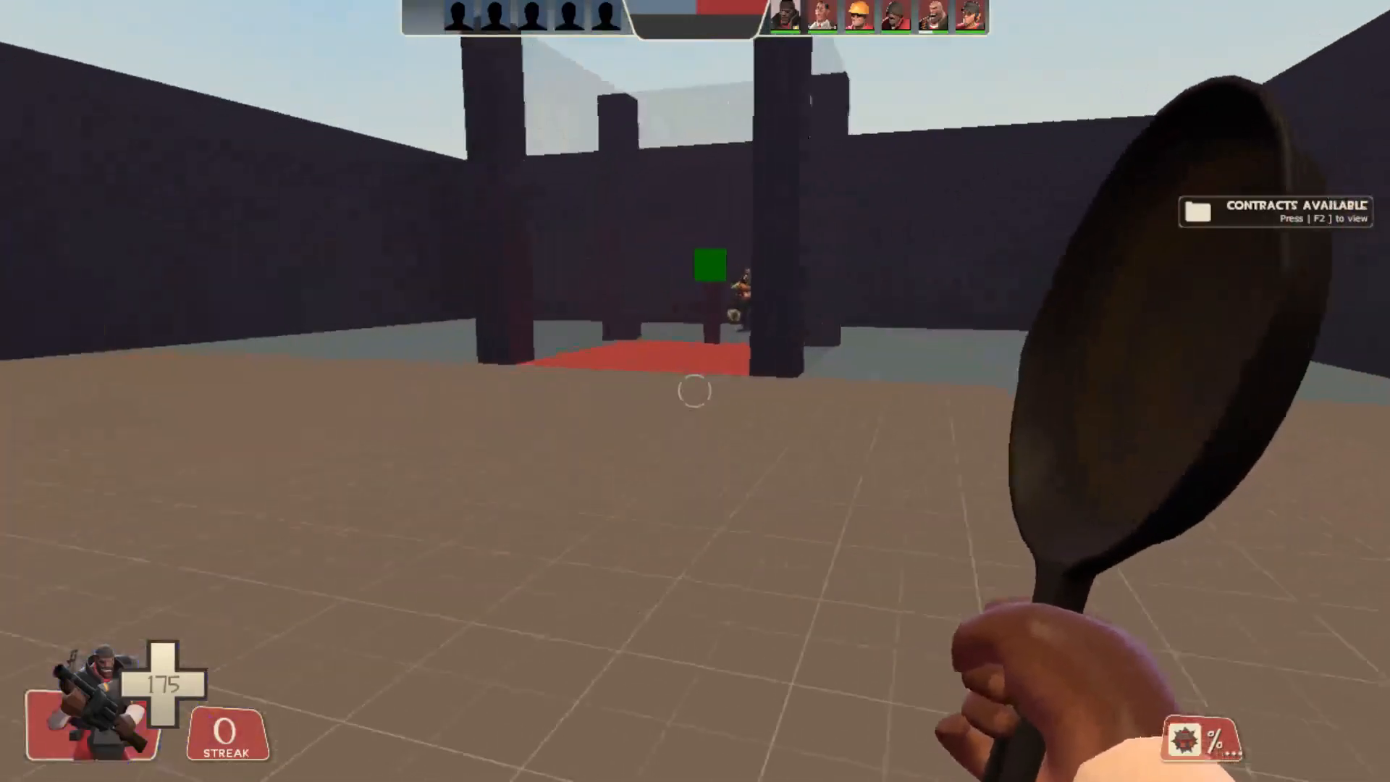
key("w")
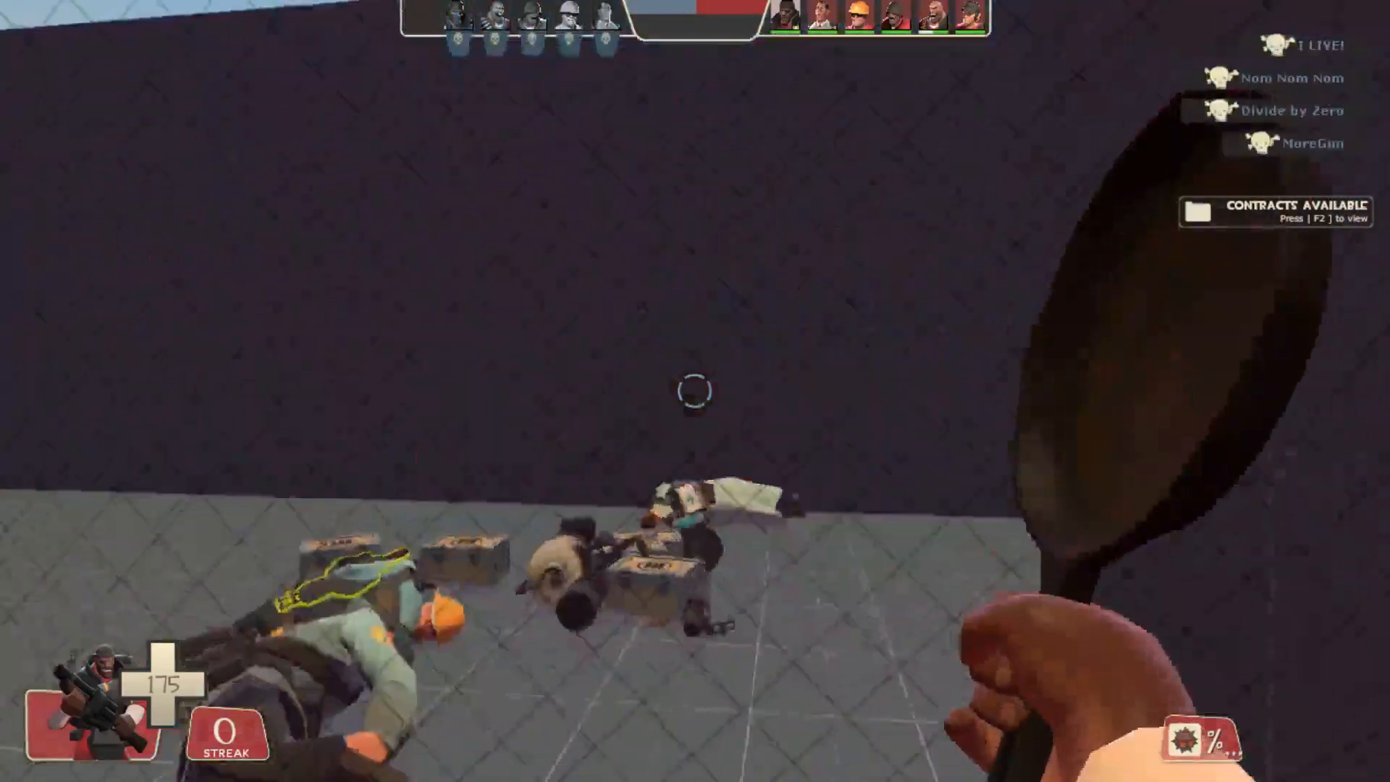
key("grave")
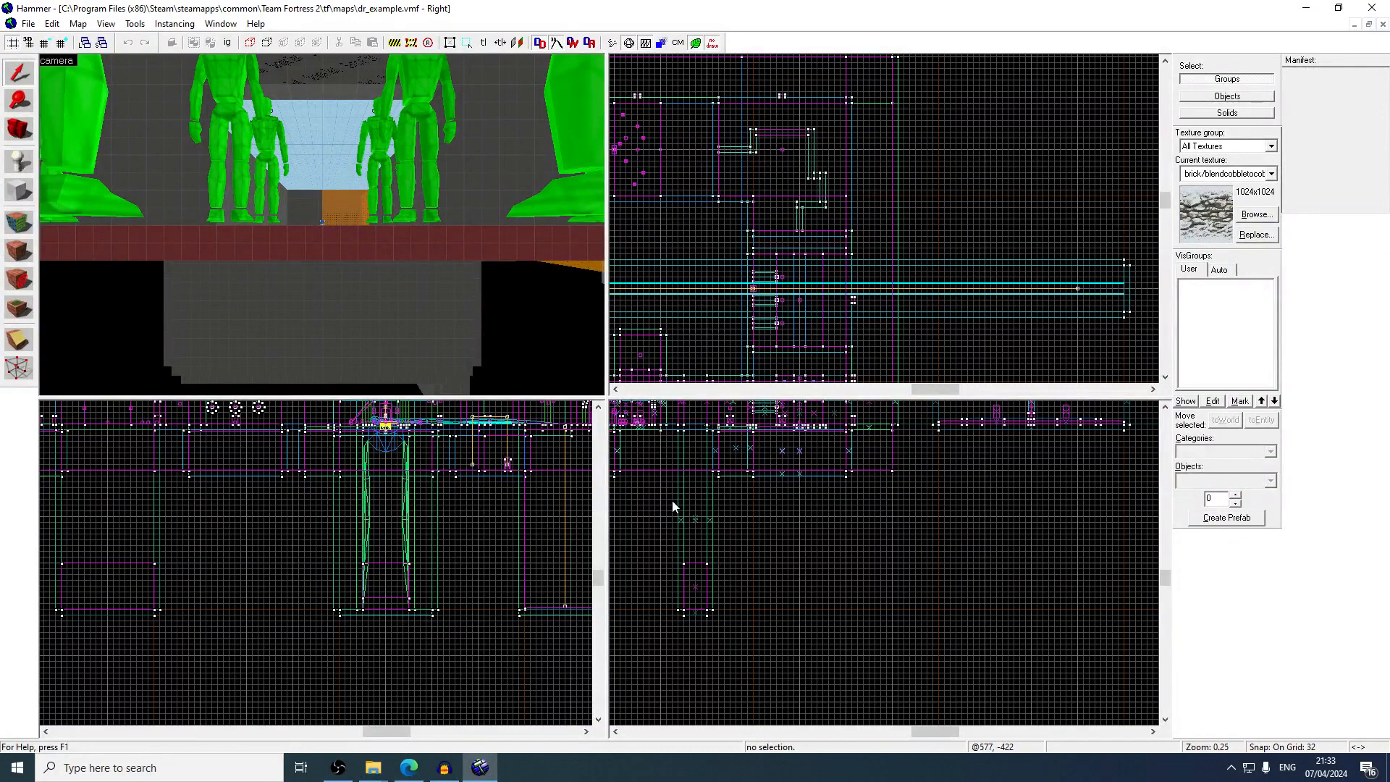
Switch to Hammer, go to the Nine Square arena, select the nine_square_brush func_brush and set the grid to 16
key("z")
key("w")
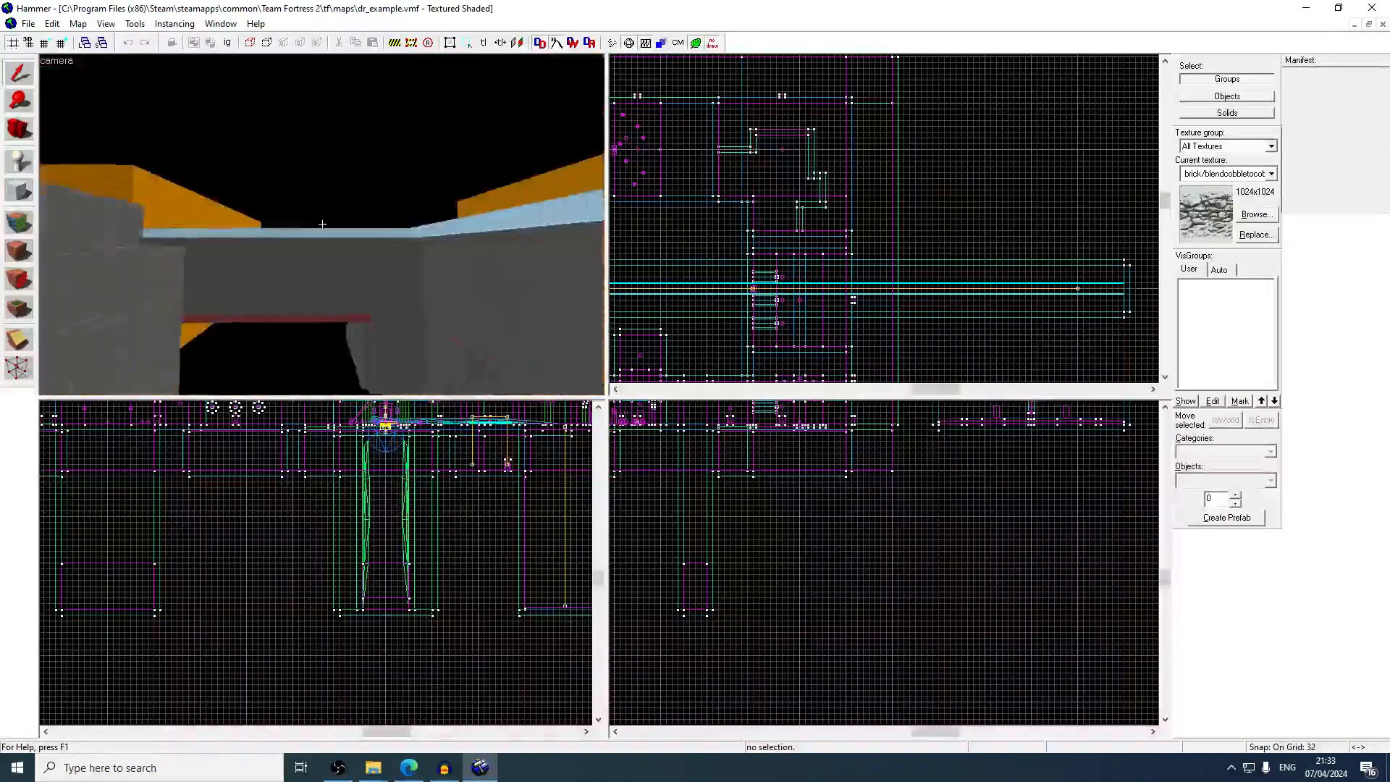
key("w")
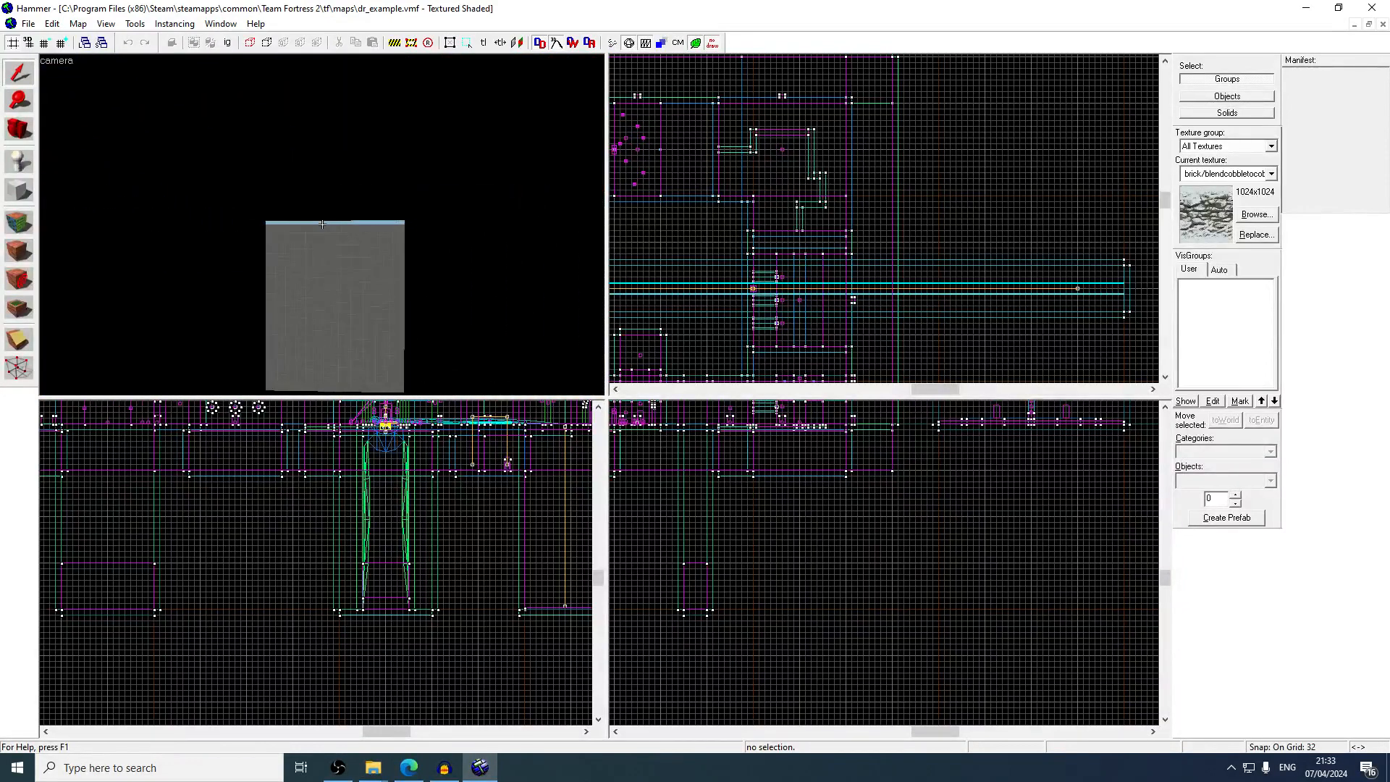
key("w")
key("w")
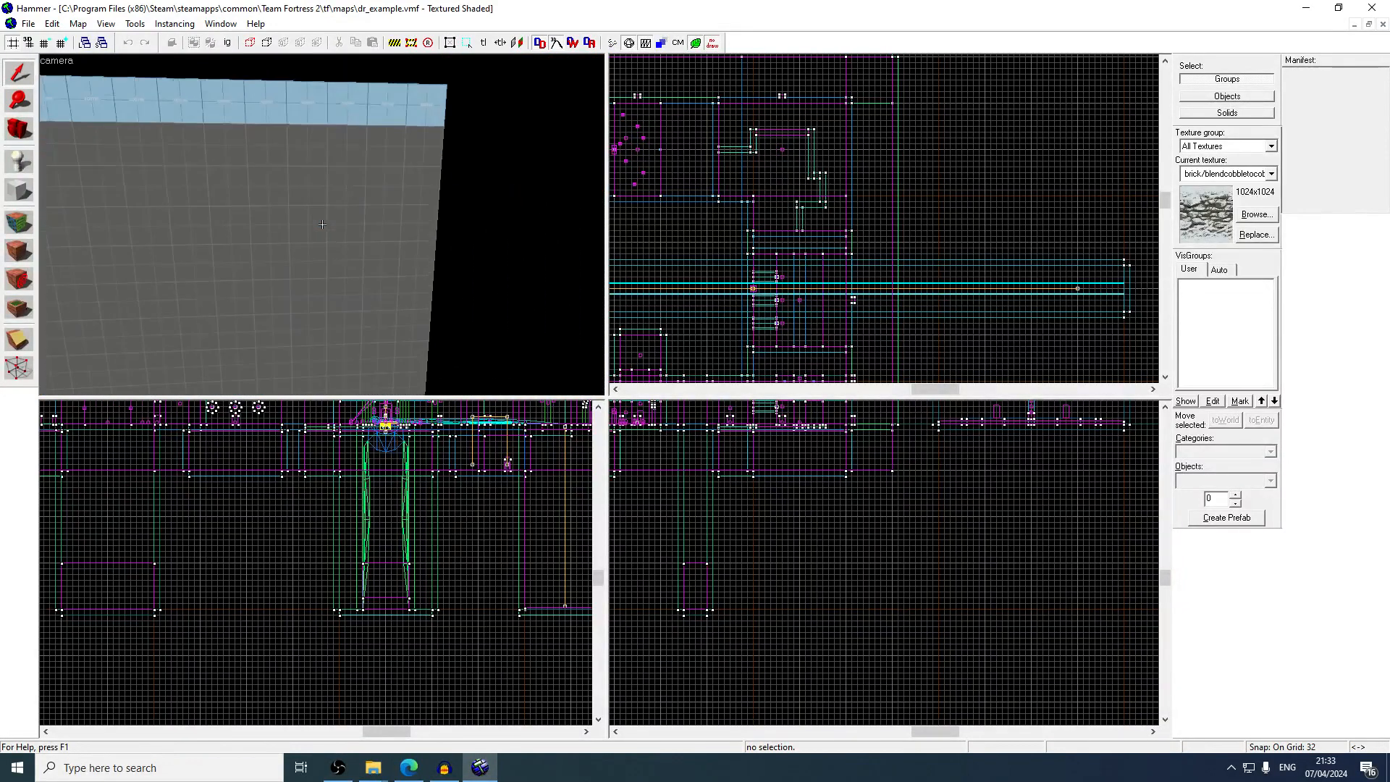
scroll(765, 507, "down", 3)
middle_click_drag(588, 494, 481, 572)
scroll(490, 521, "up", 8)
key("bracketleft")
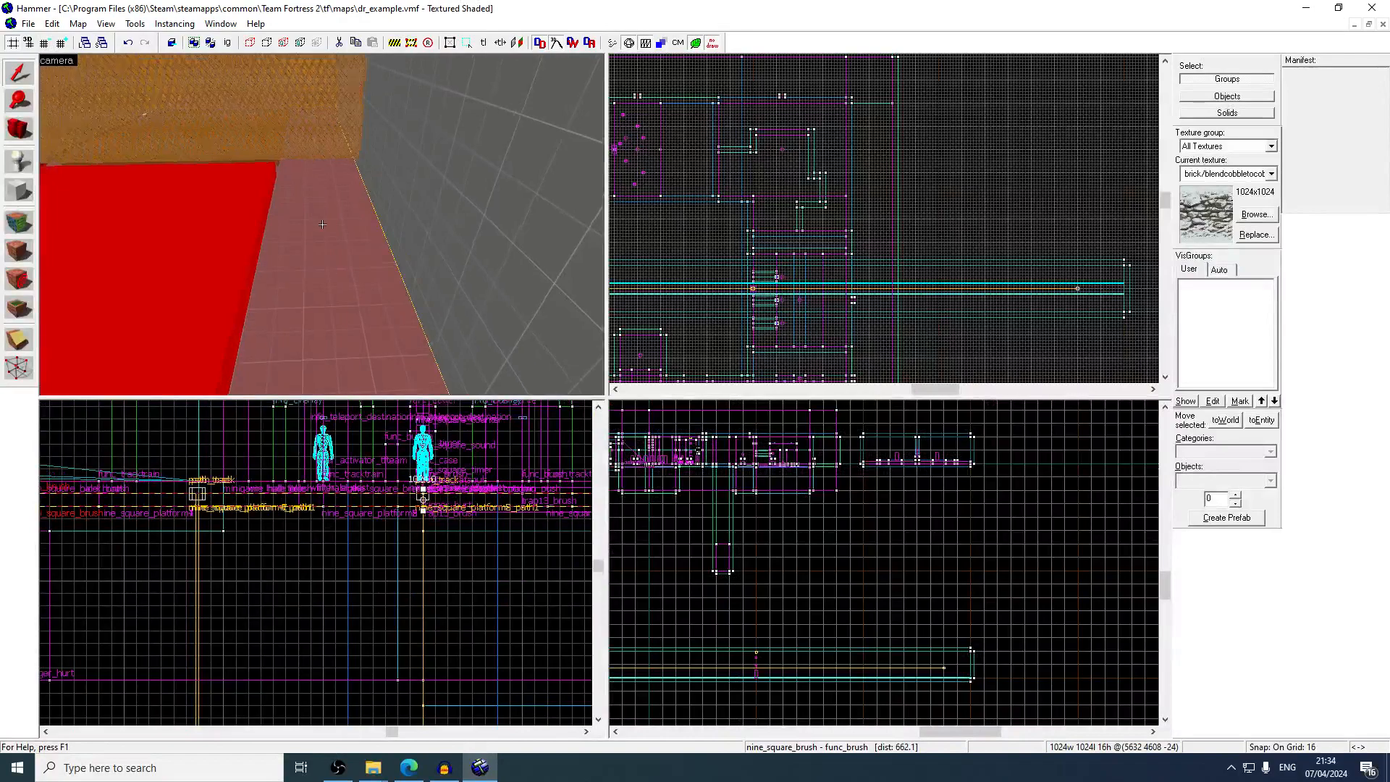
Examine the Nine Square arena's fence walls, coloured platforms, dark wall panel and the sound and math_counter entities in the 3D view
key("w")
key("w")
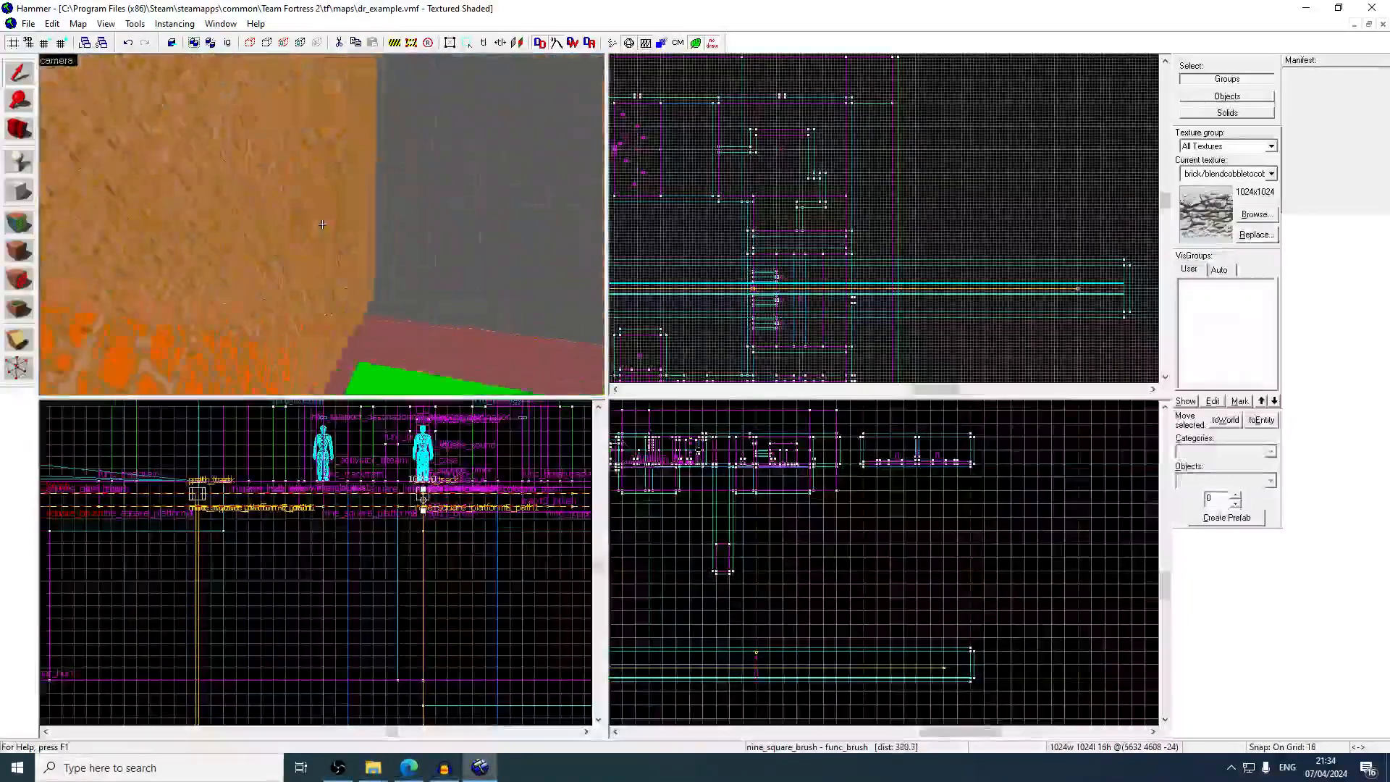
key("w")
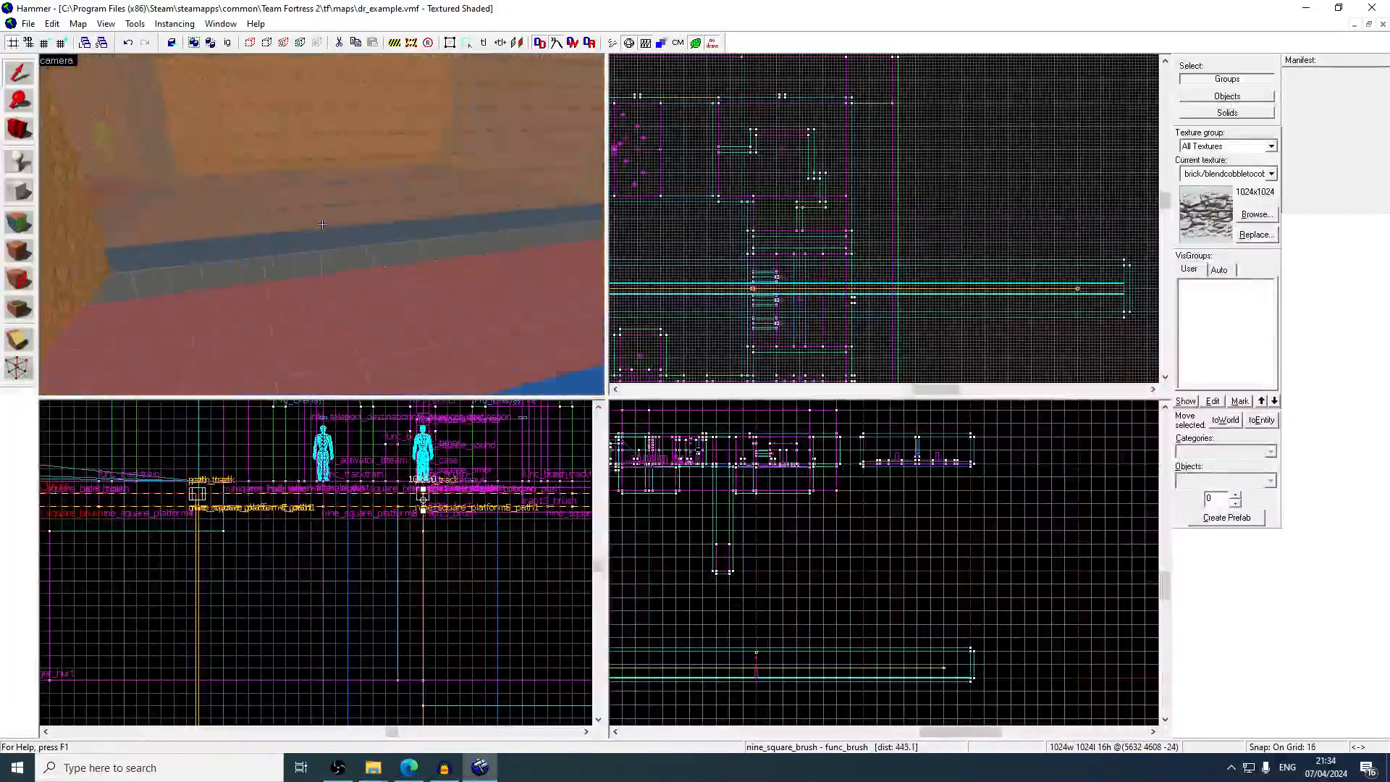
key("s")
key("z")
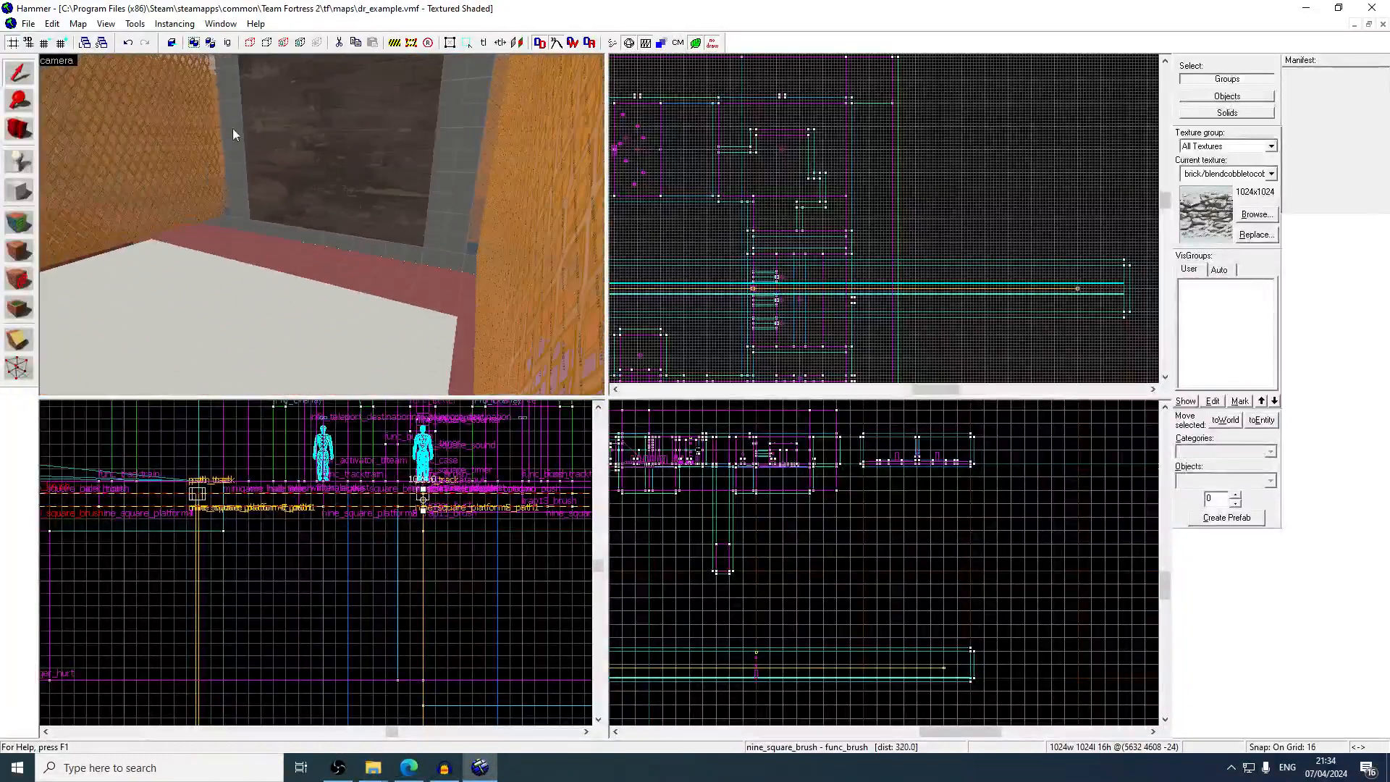
key("z")
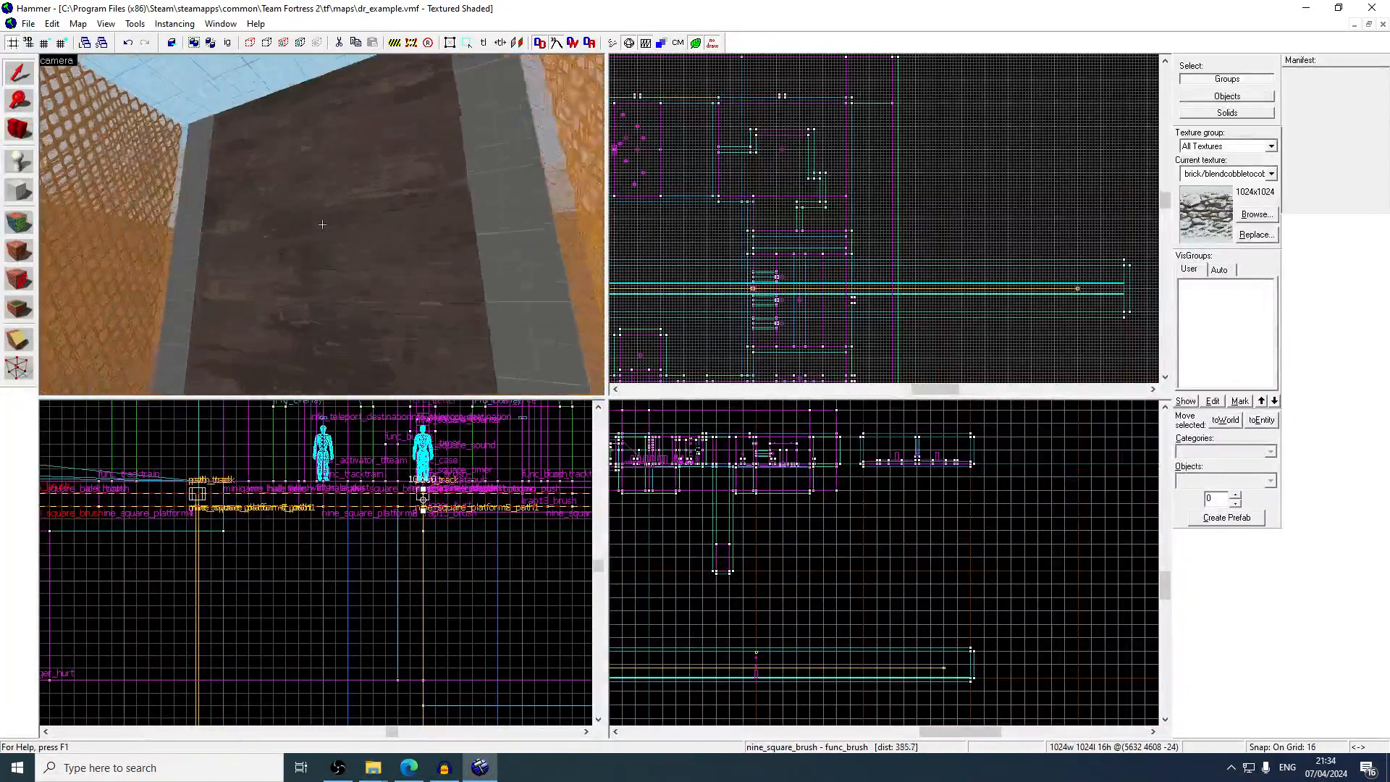
key("w")
key("z")
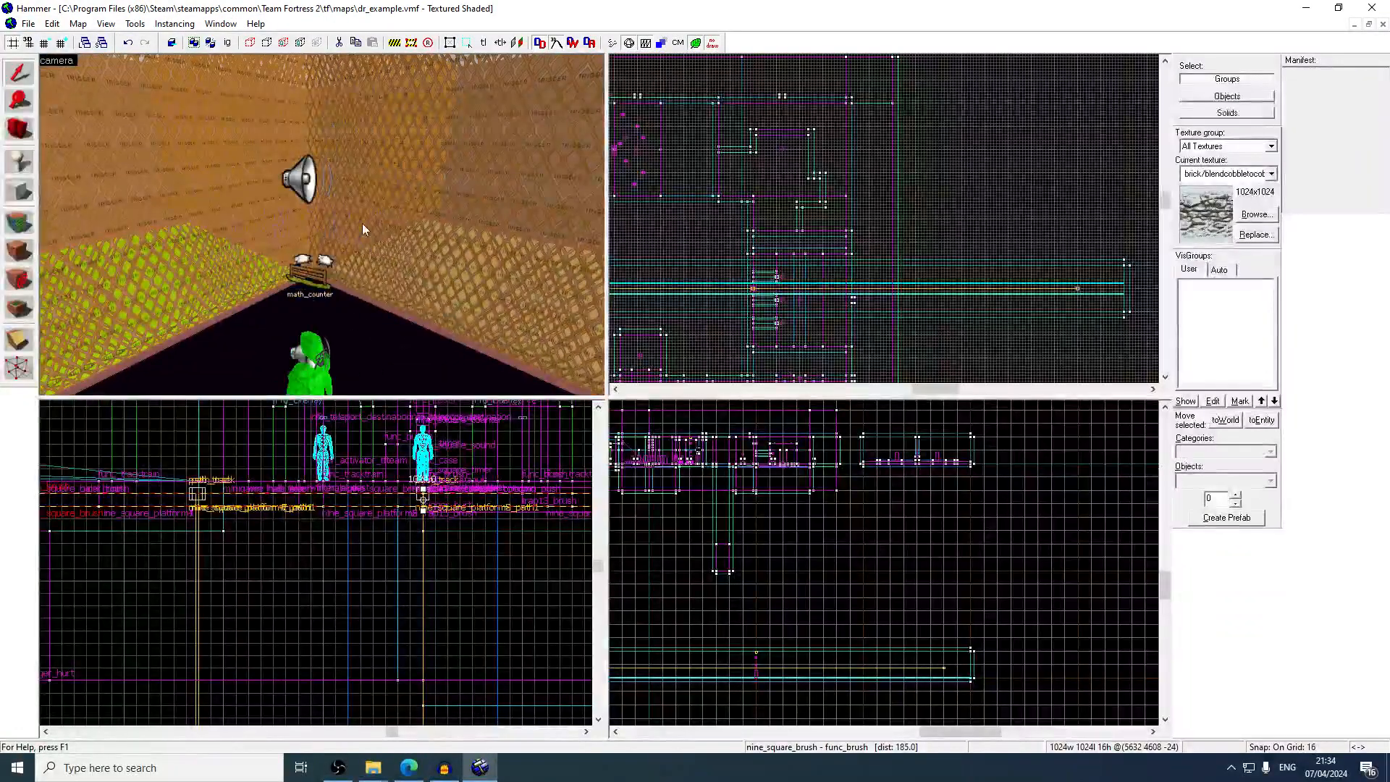